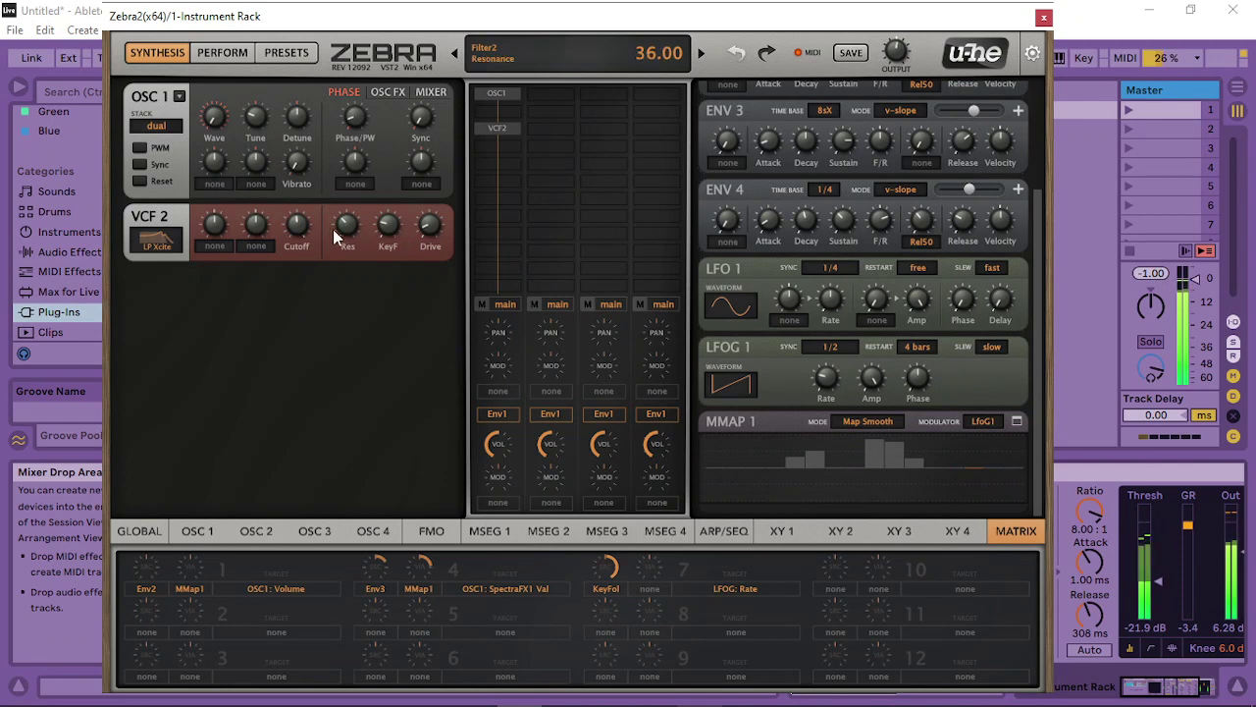
# Adjust the VCF 2 cutoff to 72.00 and set the amount of oscillator 1's Filter effect to -50.00
pyautogui.moveTo(296, 225)
pyautogui.mouseDown()
pyautogui.moveTo(291, 244)
pyautogui.moveTo(272, 242)
pyautogui.moveTo(300, 235)
pyautogui.mouseUp()
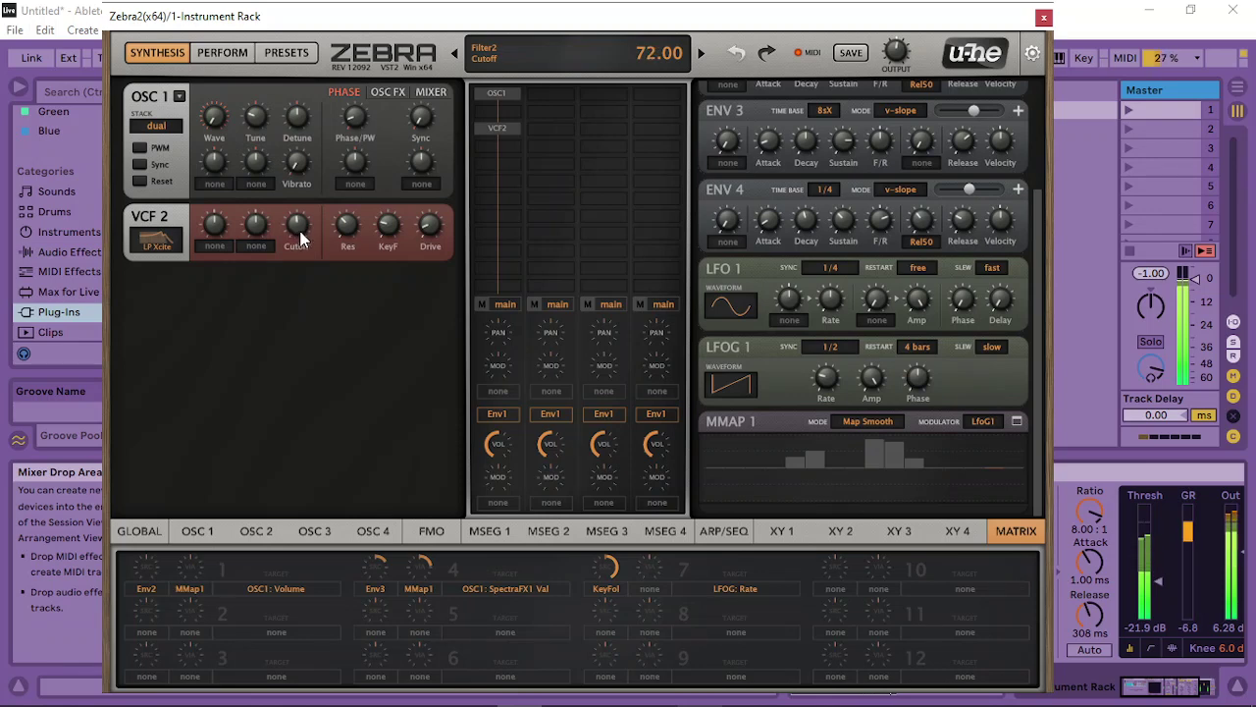
pyautogui.click(401, 92)
pyautogui.moveTo(428, 133)
pyautogui.mouseDown()
pyautogui.moveTo(406, 137)
pyautogui.moveTo(437, 126)
pyautogui.moveTo(419, 129)
pyautogui.mouseUp()
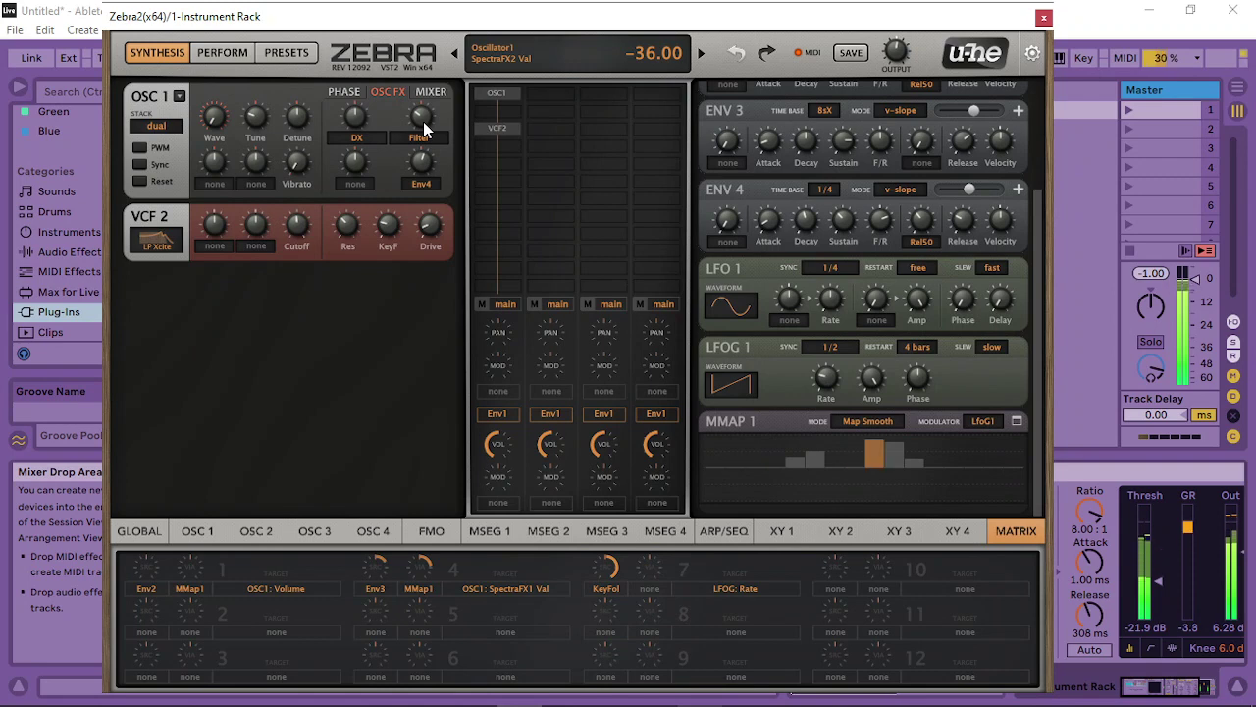
pyautogui.moveTo(425, 125); pyautogui.dragTo(411, 136)
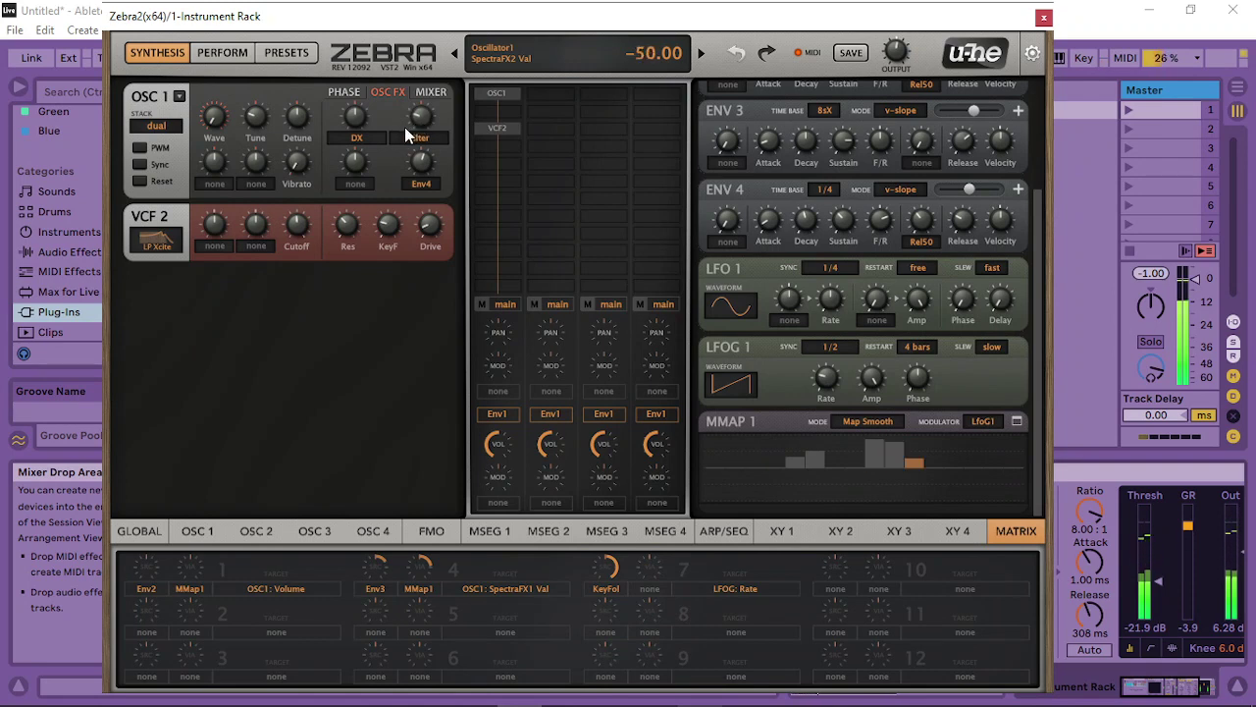
pyautogui.click(139, 181)
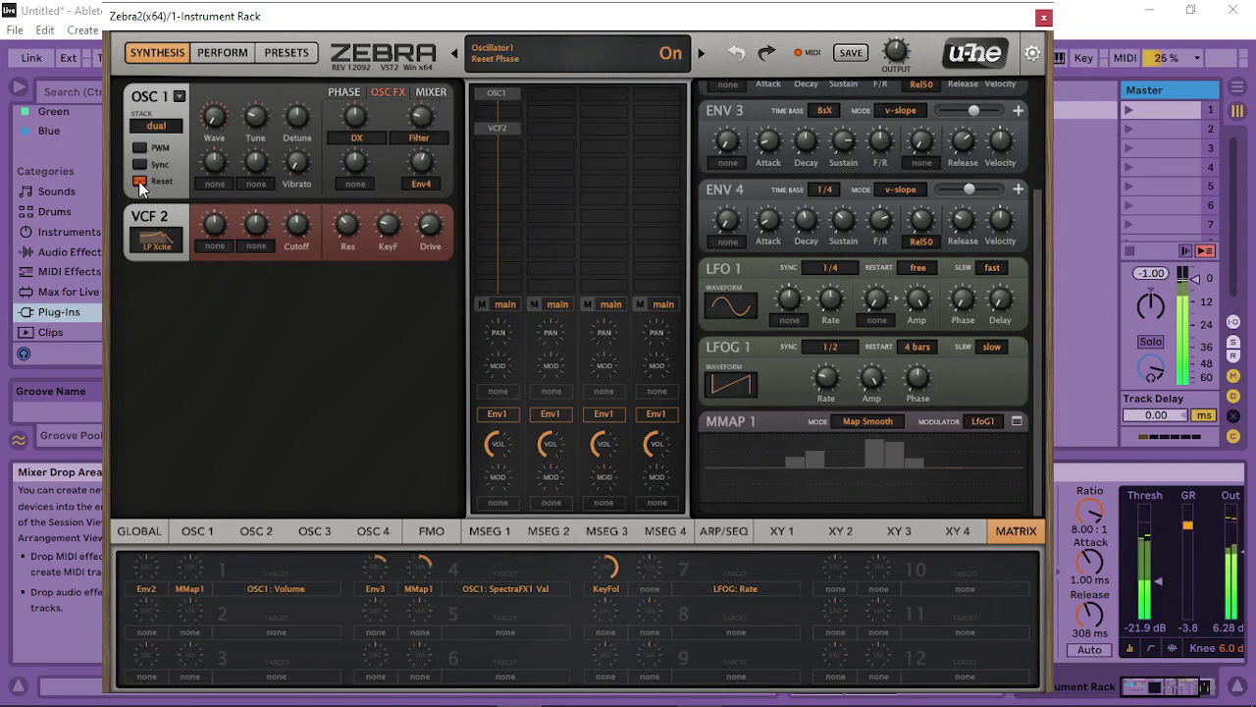
pyautogui.click(140, 181)
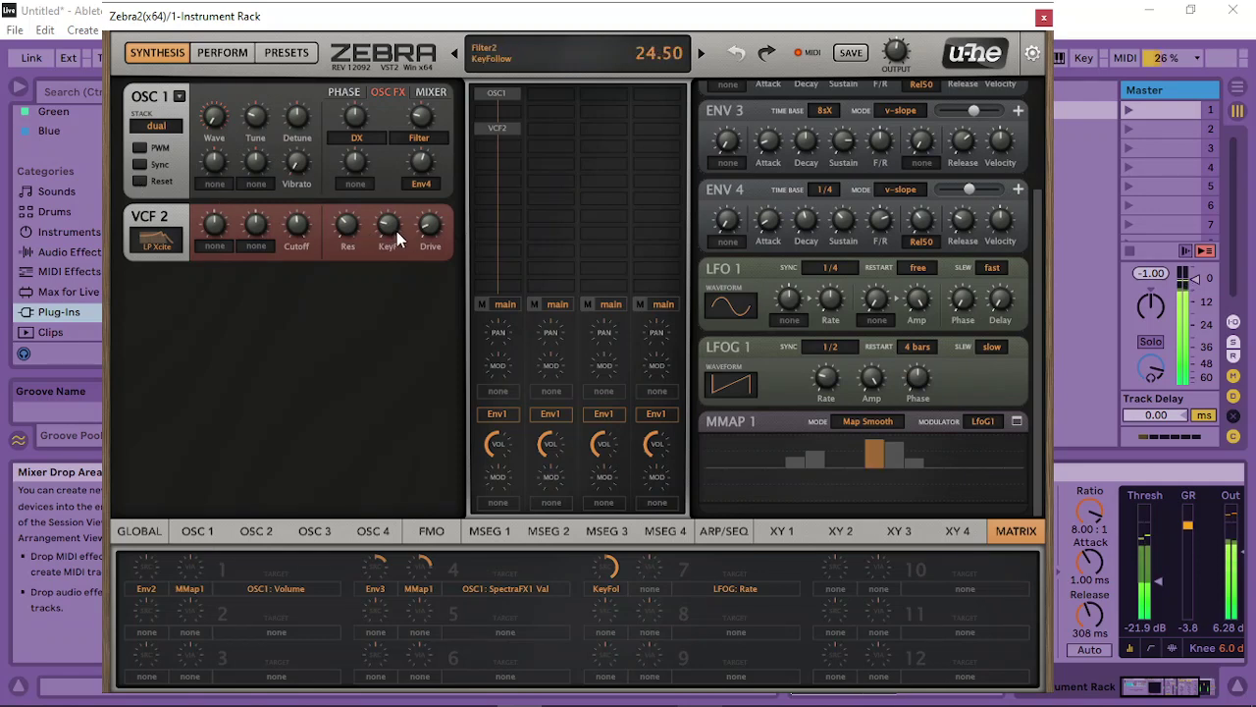
# Change the VCF 2 filter type to LP OldDrive, adjust its drive and lower its key follow to 12.50
pyautogui.moveTo(437, 229); pyautogui.dragTo(444, 219)
pyautogui.click(157, 240)
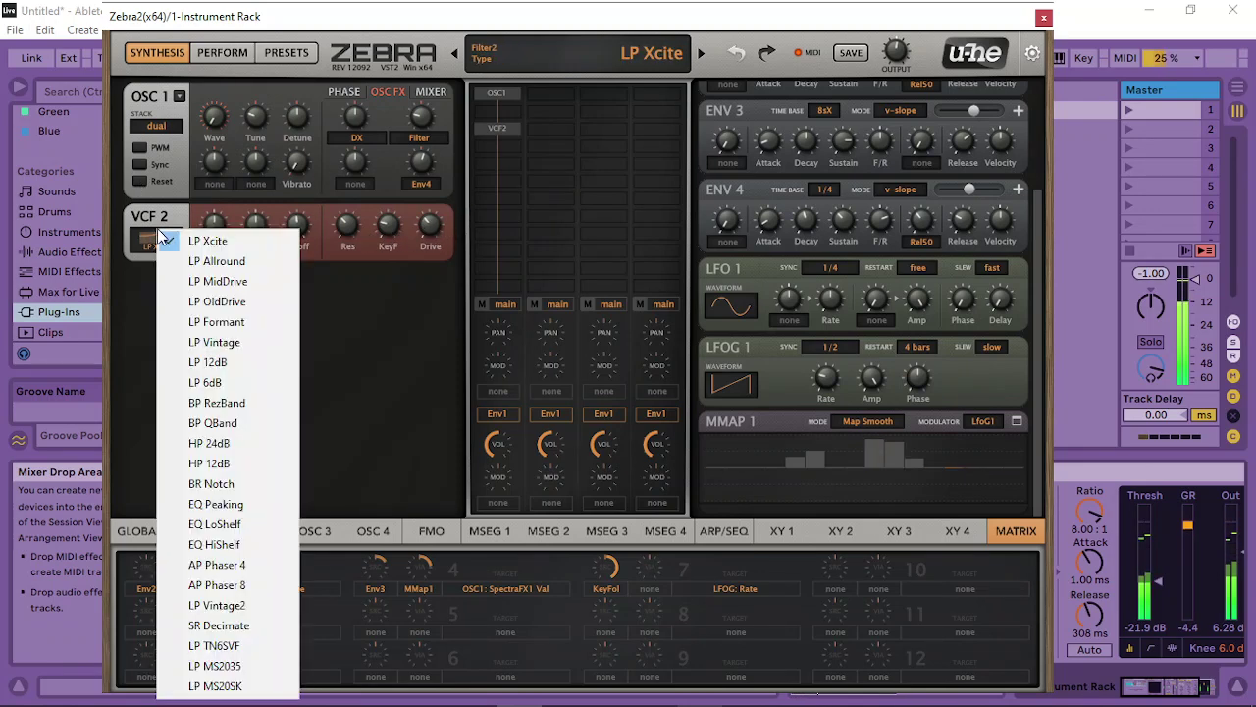
pyautogui.click(248, 282)
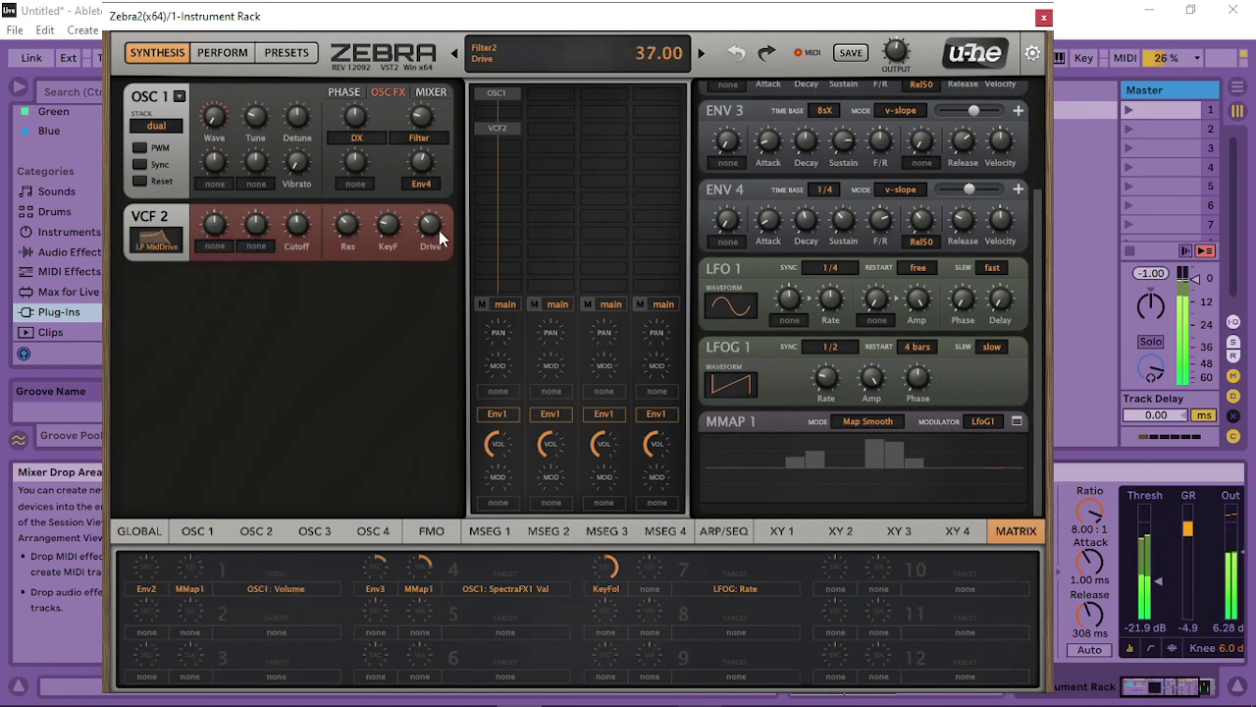
pyautogui.click(169, 243)
pyautogui.click(241, 308)
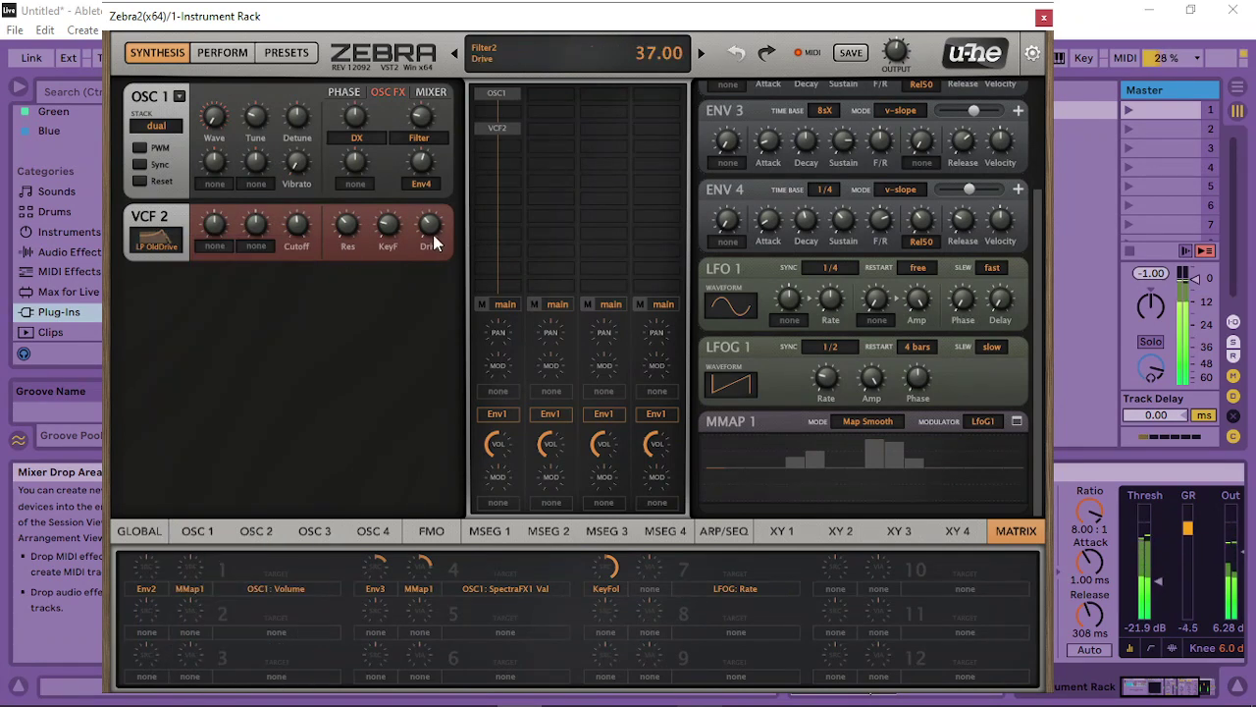
pyautogui.moveTo(434, 239); pyautogui.dragTo(373, 248)
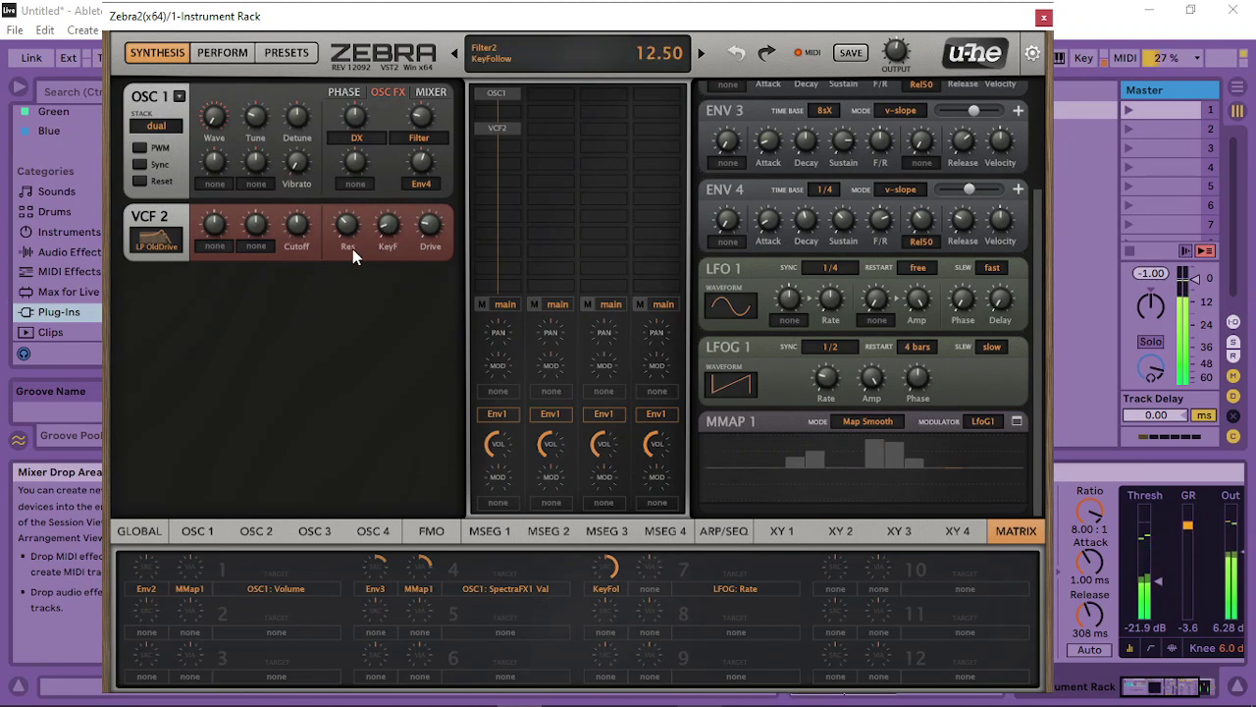
# Route KeyFol2 to VCF2: KeyFollow in modulation matrix slot 10 with a depth of 100.00
pyautogui.moveTo(964, 589); pyautogui.dragTo(389, 245)
pyautogui.click(839, 588)
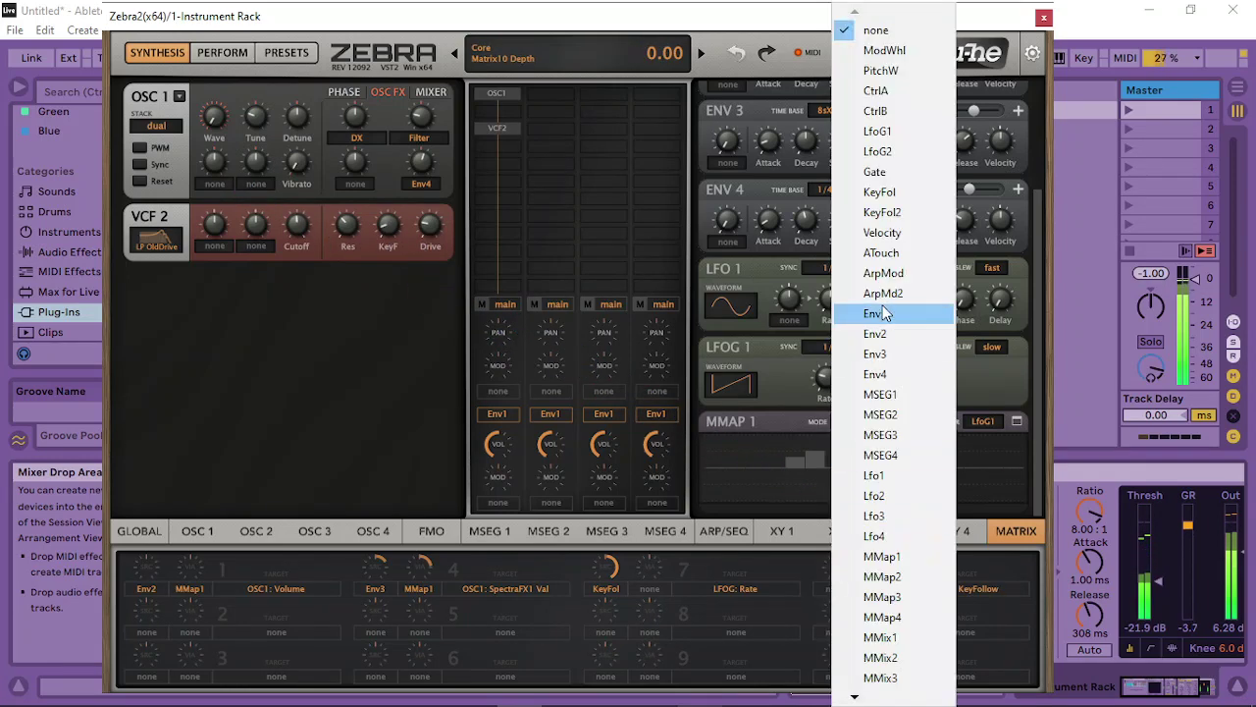
pyautogui.click(912, 218)
pyautogui.moveTo(841, 579); pyautogui.dragTo(841, 430)
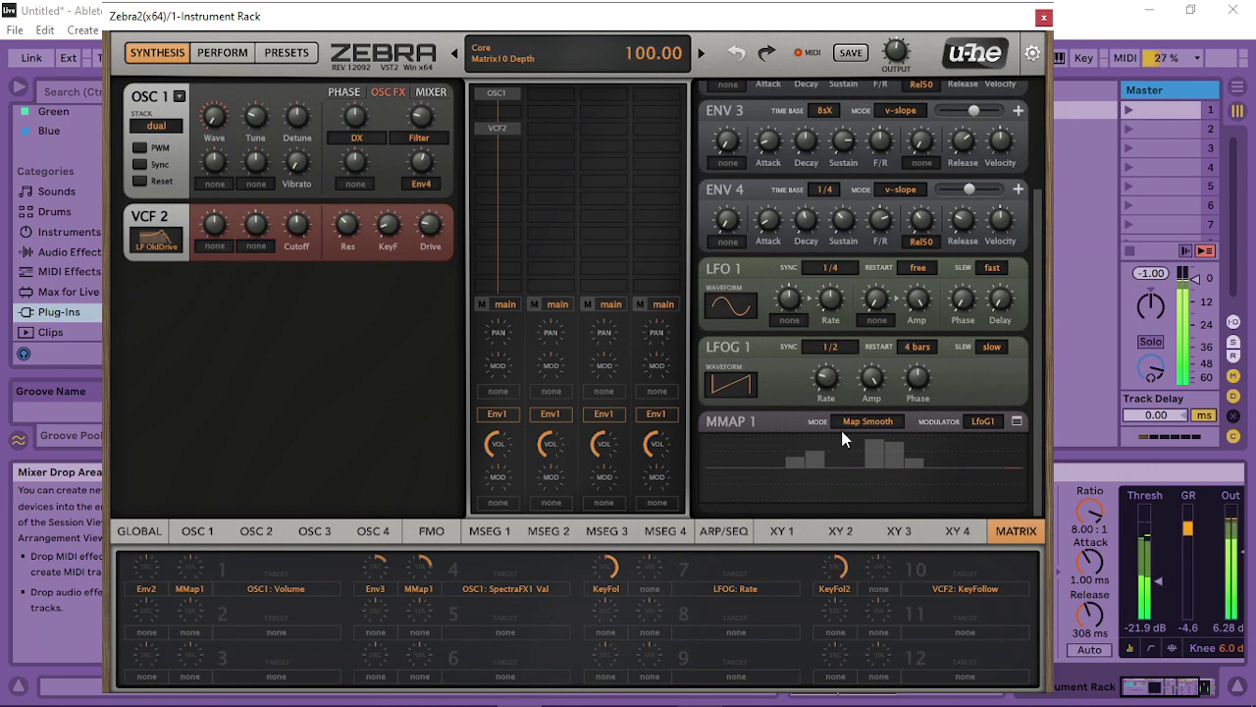
# Raise the VCF 2 key follow slightly and turn the depth of matrix slot 10 to a negative amount
pyautogui.click(138, 532)
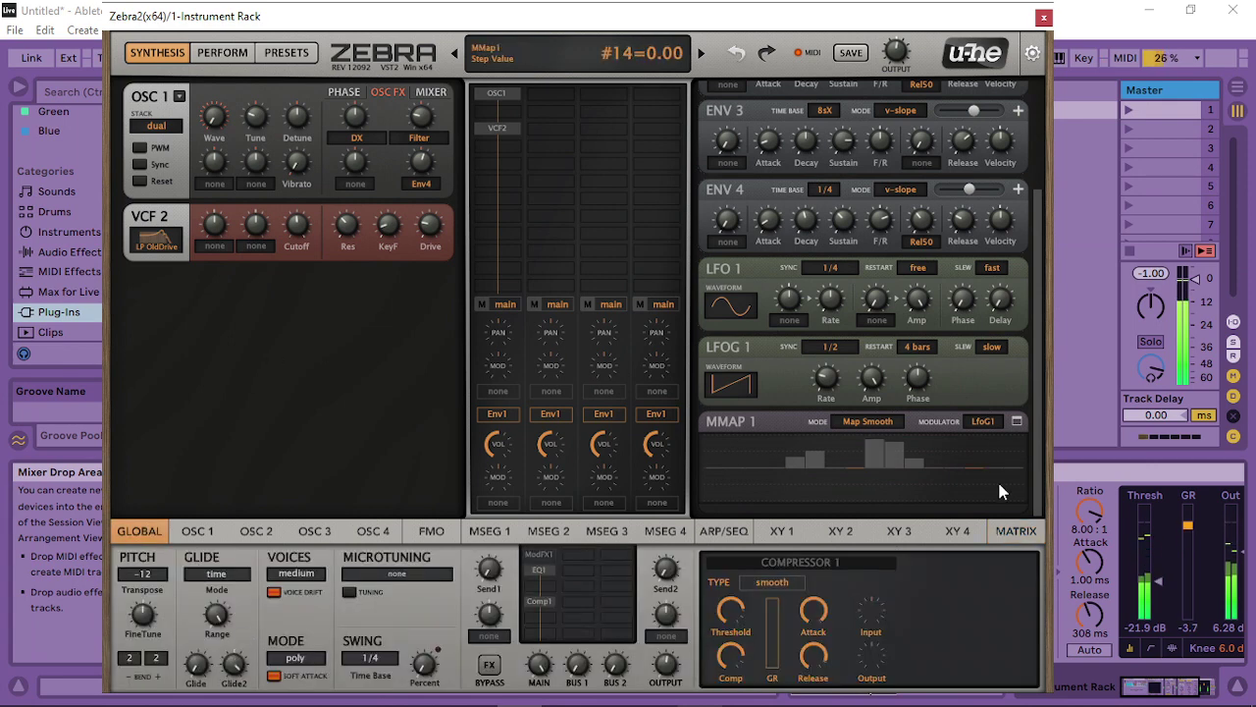
pyautogui.click(344, 92)
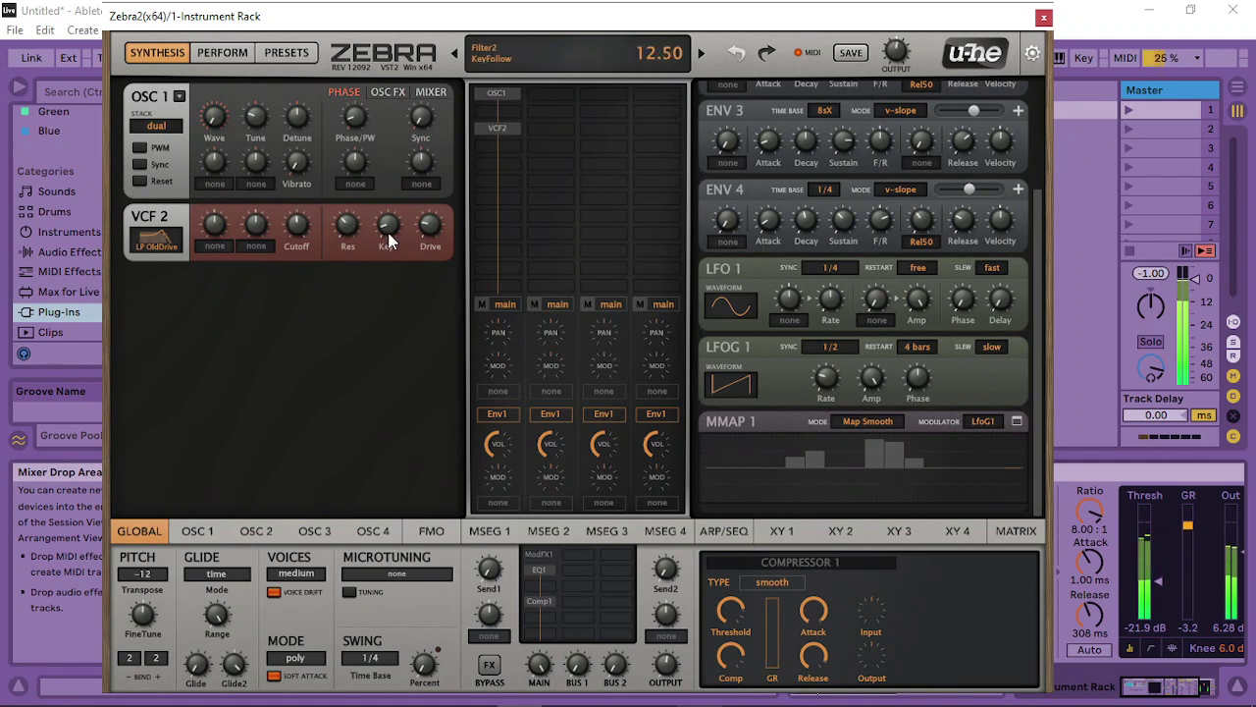
pyautogui.moveTo(388, 232)
pyautogui.mouseDown()
pyautogui.moveTo(428, 222)
pyautogui.moveTo(387, 223)
pyautogui.mouseUp()
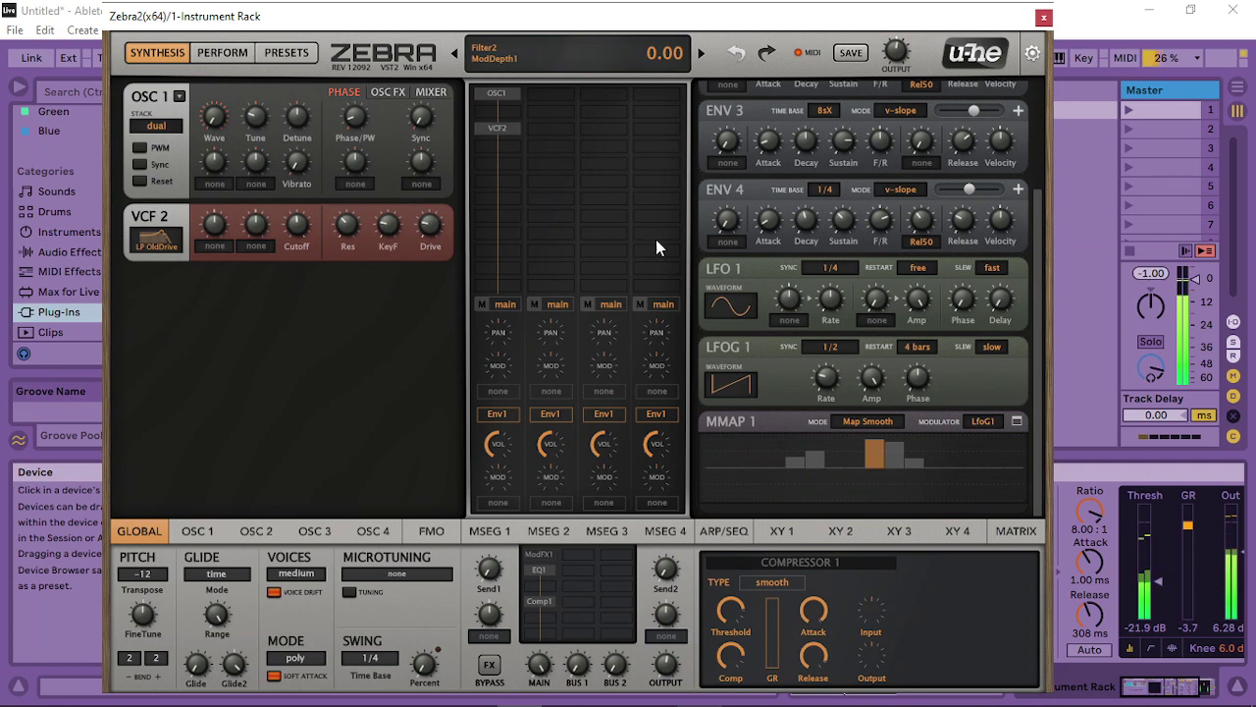
pyautogui.click(1011, 530)
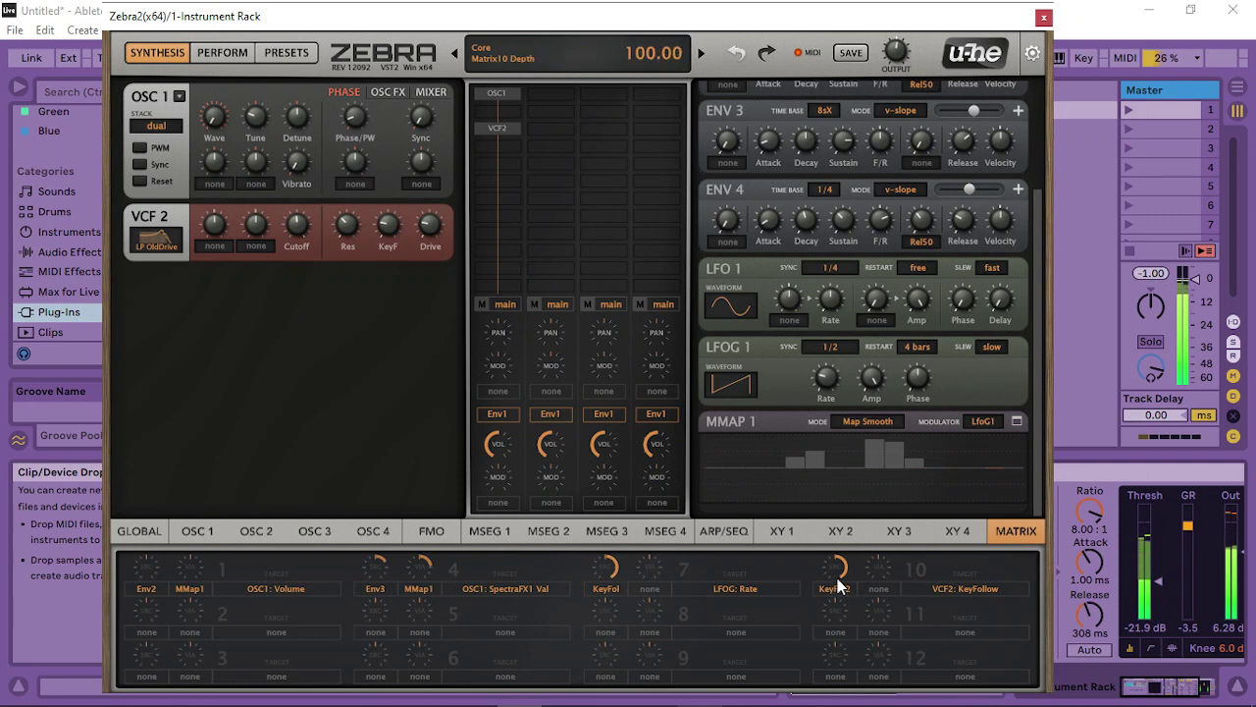
pyautogui.moveTo(836, 573); pyautogui.dragTo(831, 667)
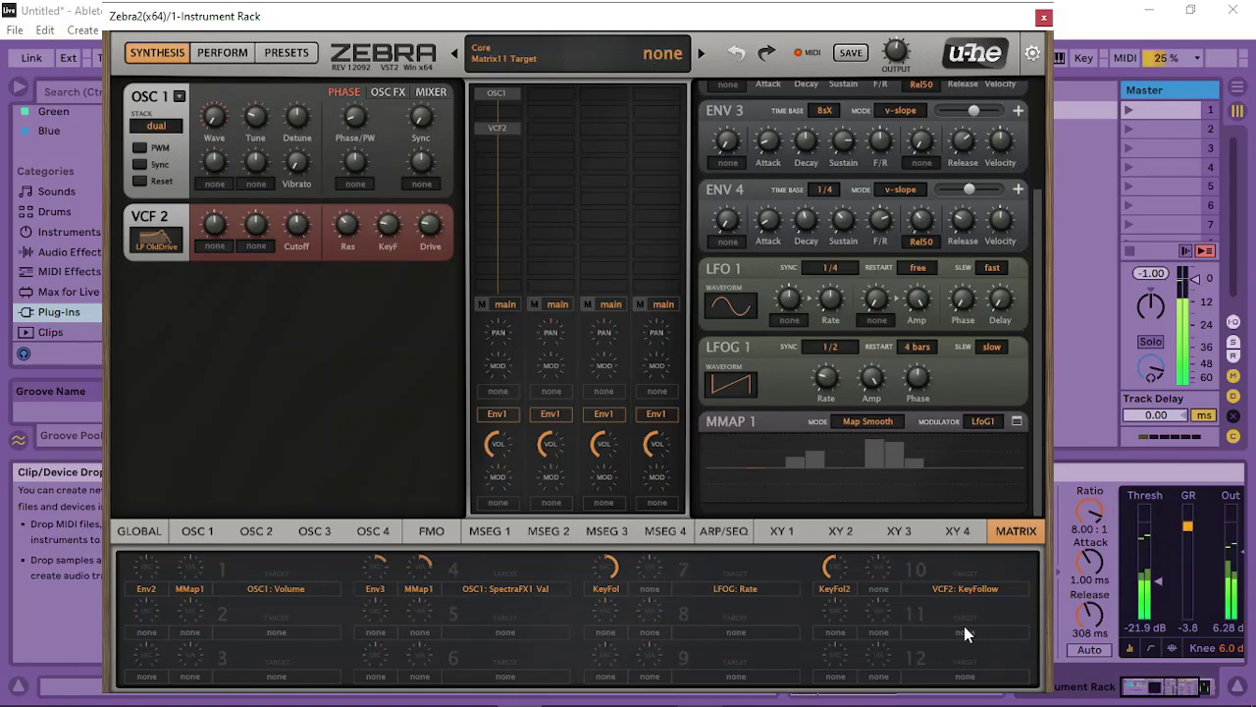
# Route Lfo4 to VCF2: KeyFollow in matrix slot 11 with negative depth, controlled via MMap1 with a negative amount
pyautogui.moveTo(965, 629); pyautogui.dragTo(383, 235)
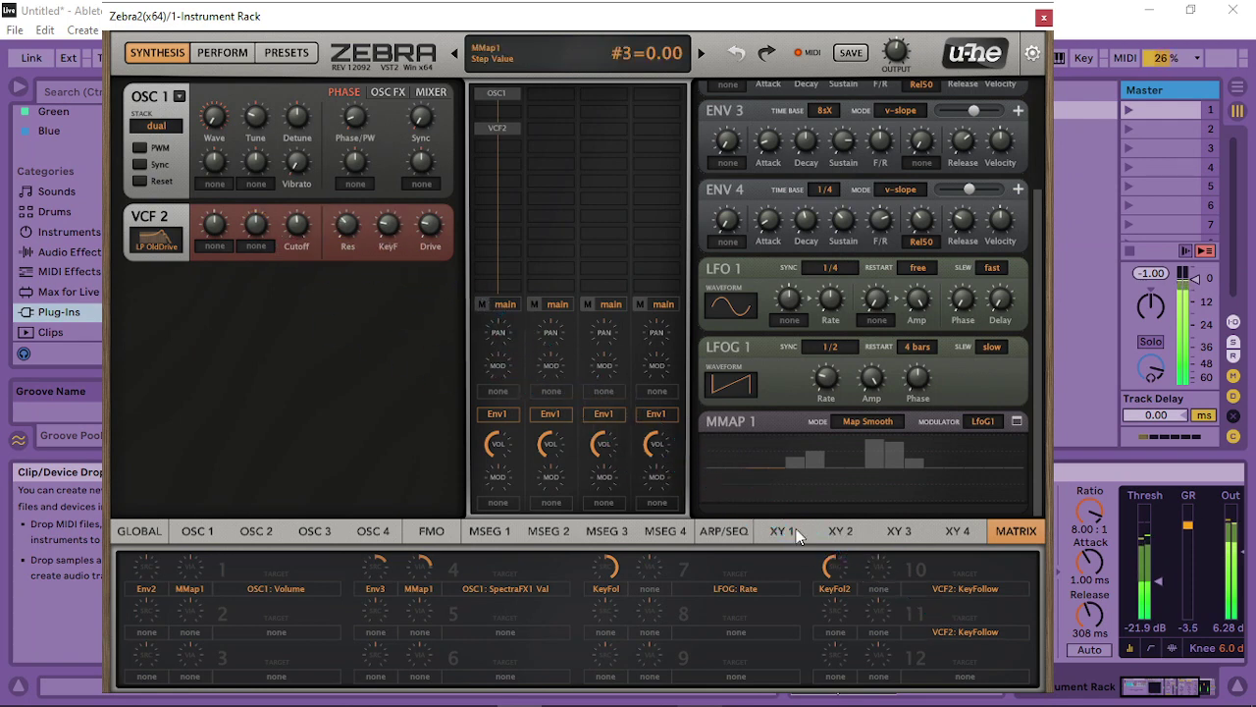
pyautogui.click(835, 629)
pyautogui.click(888, 536)
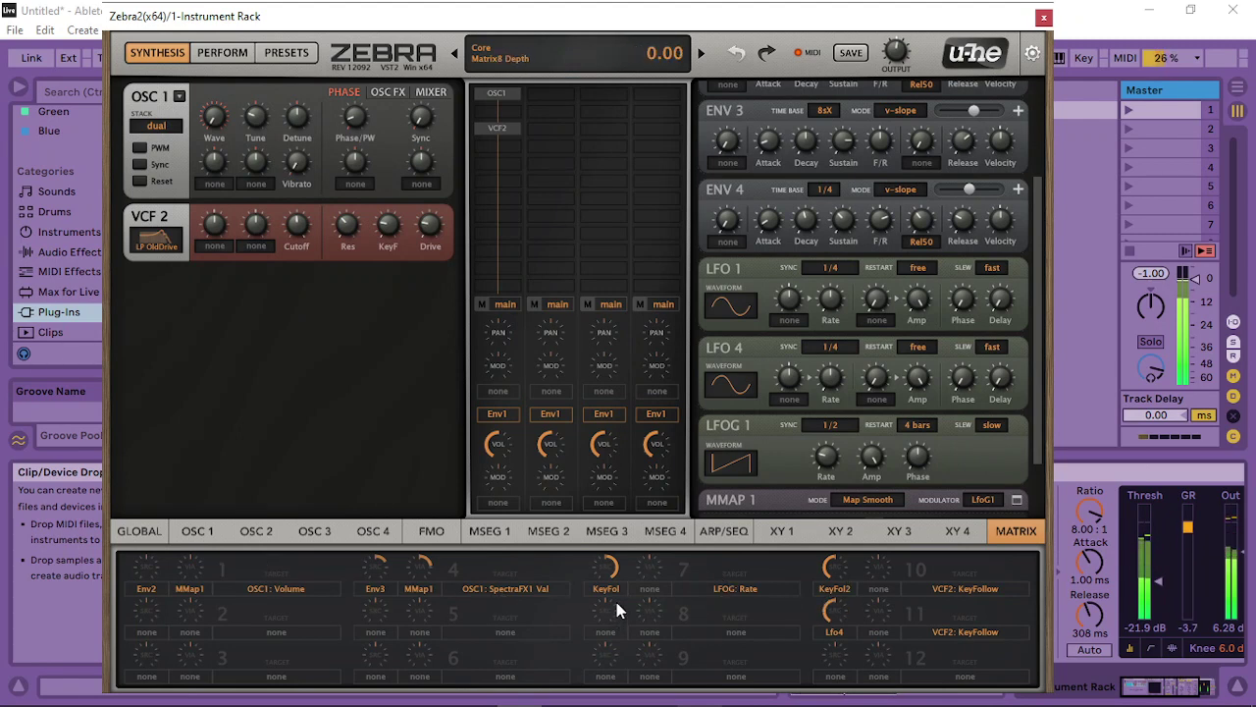
pyautogui.click(880, 618)
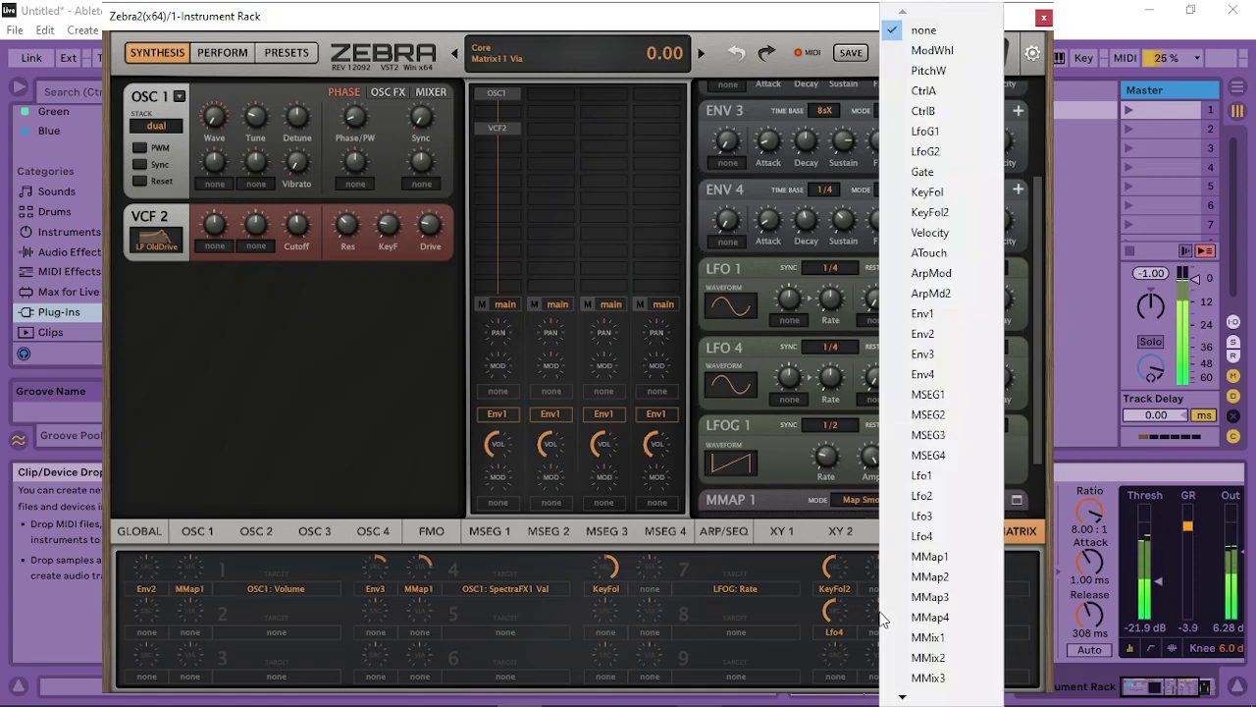
pyautogui.click(952, 546)
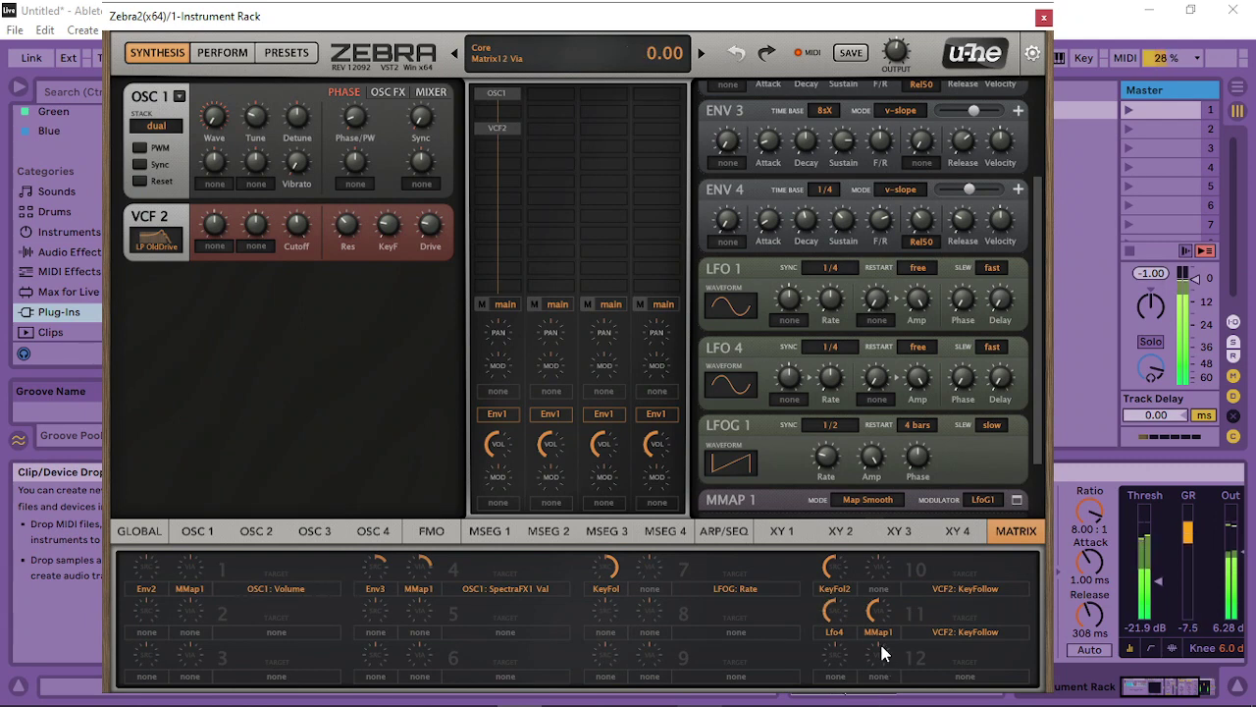
# Increase the Env4 modulation depth of oscillator 1's Filter effect and turn matrix slot 11's MMap1 via amount positive
pyautogui.click(391, 92)
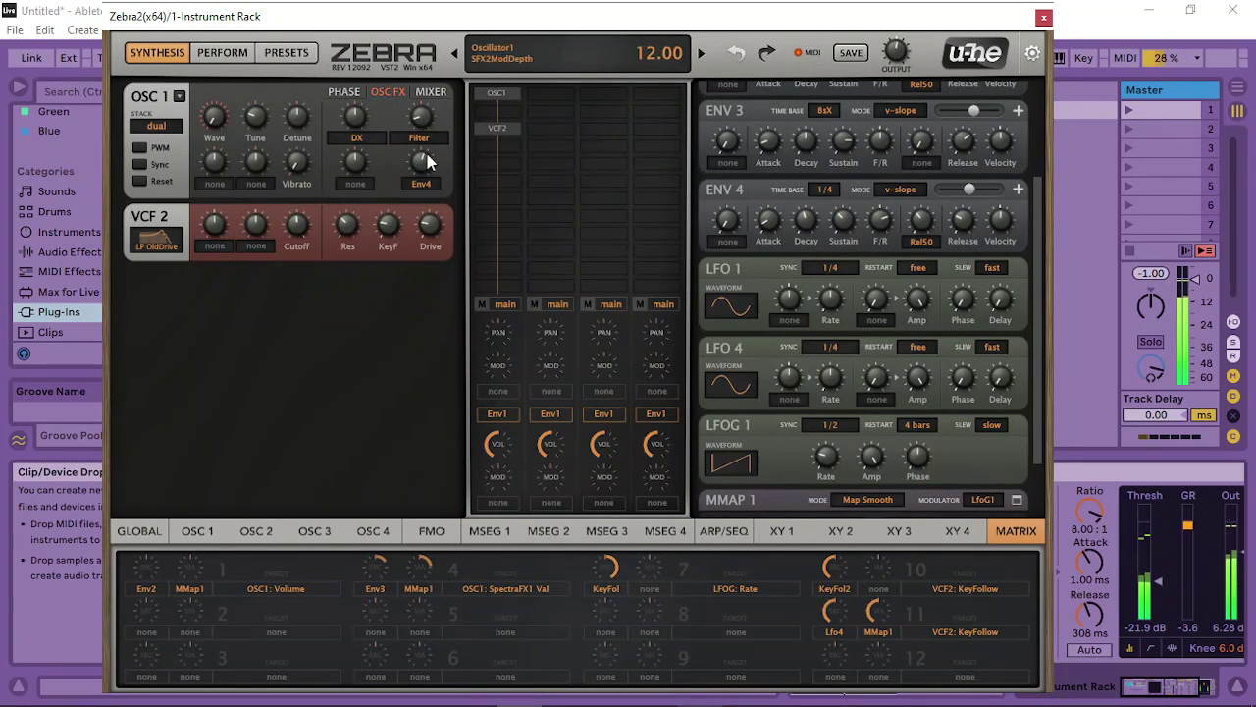
pyautogui.moveTo(430, 164); pyautogui.dragTo(433, 159)
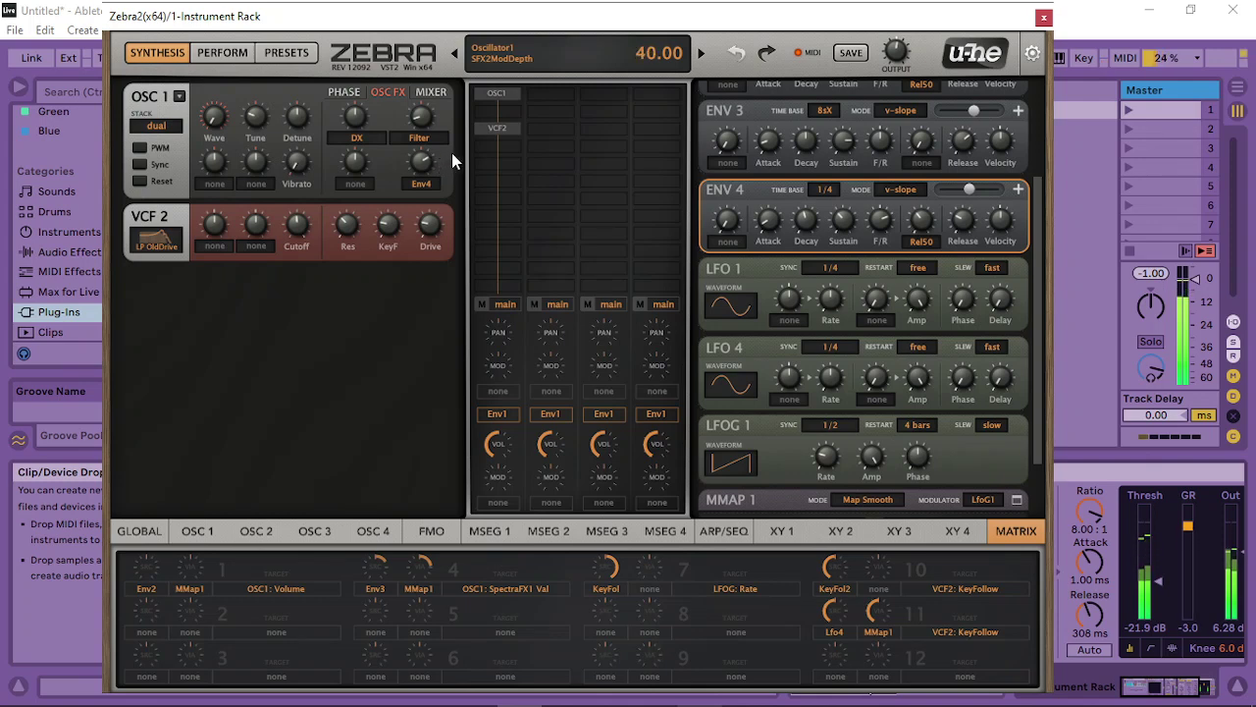
pyautogui.moveTo(436, 162); pyautogui.dragTo(428, 172)
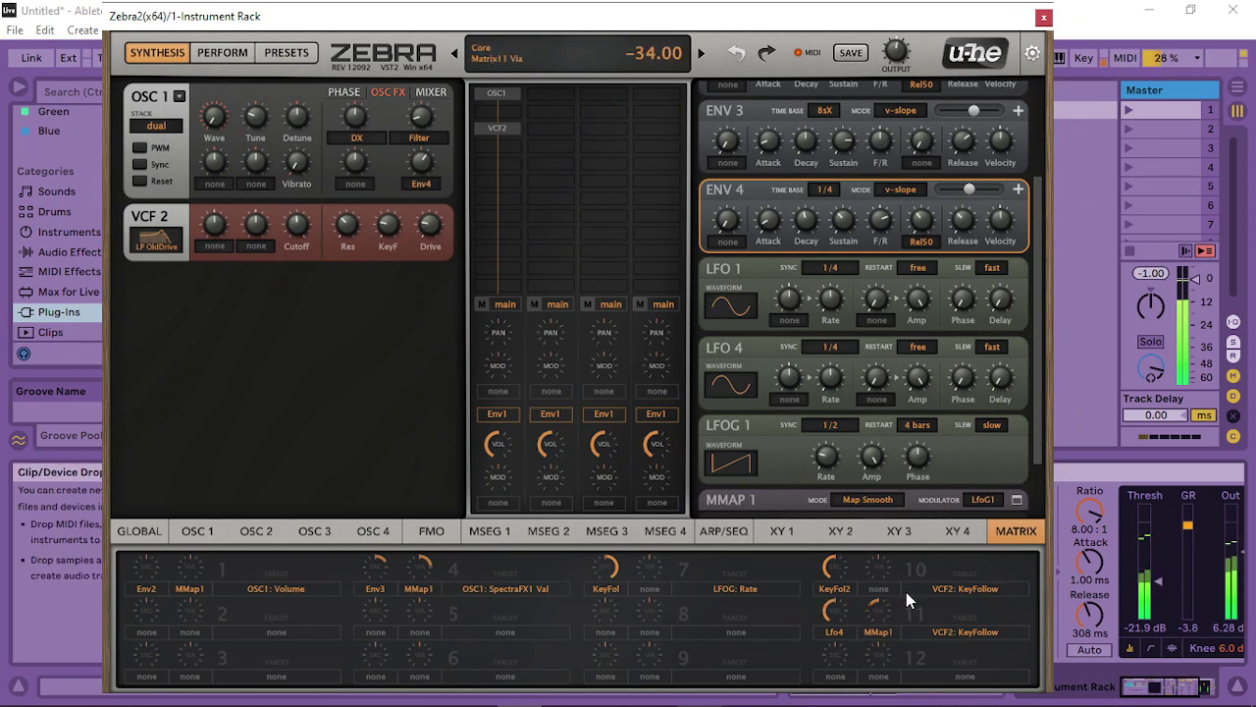
pyautogui.moveTo(914, 583); pyautogui.dragTo(935, 561)
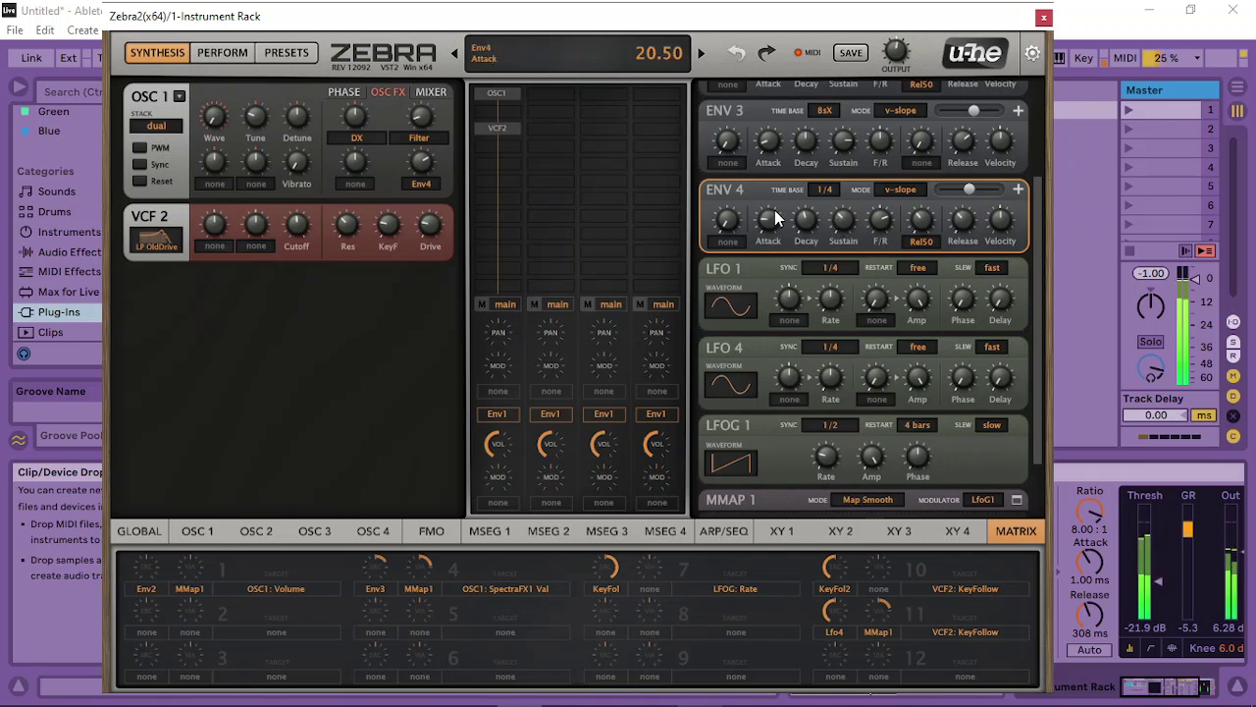
# Shorten the attack and adjust the release of Env 4, and slightly lower oscillator 1's DX effect amount
pyautogui.moveTo(782, 214); pyautogui.dragTo(770, 233)
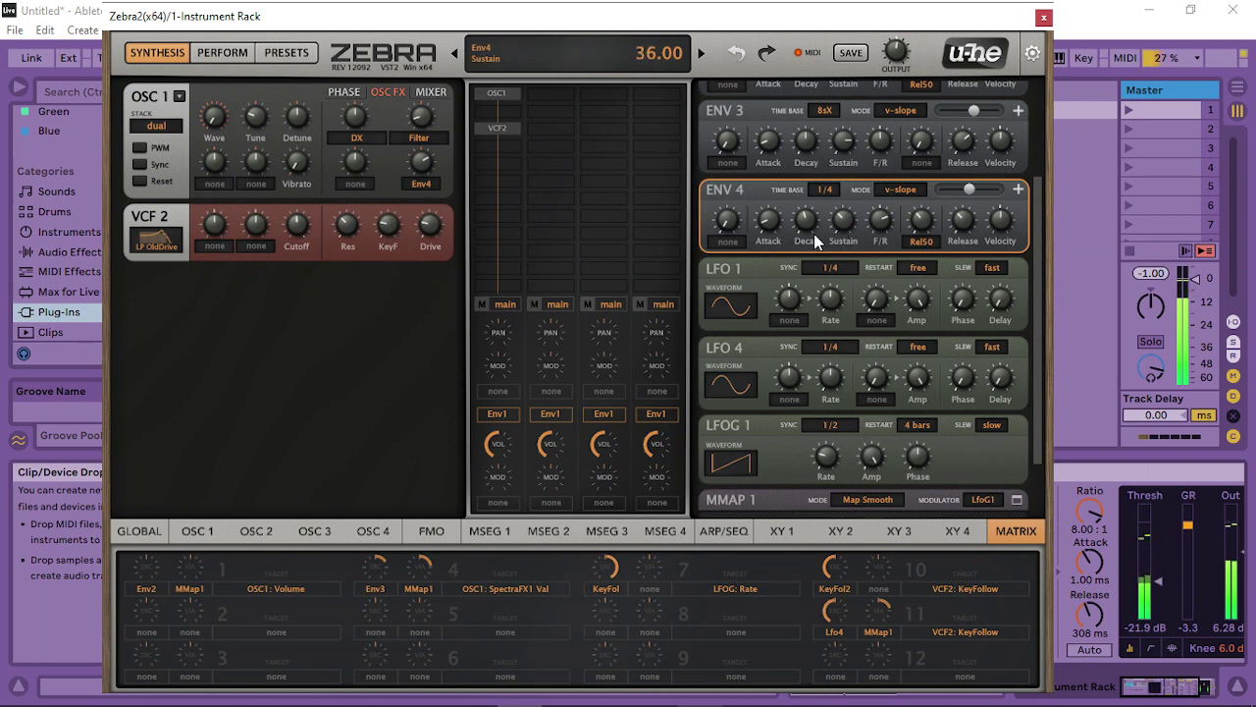
pyautogui.moveTo(776, 224); pyautogui.dragTo(754, 239)
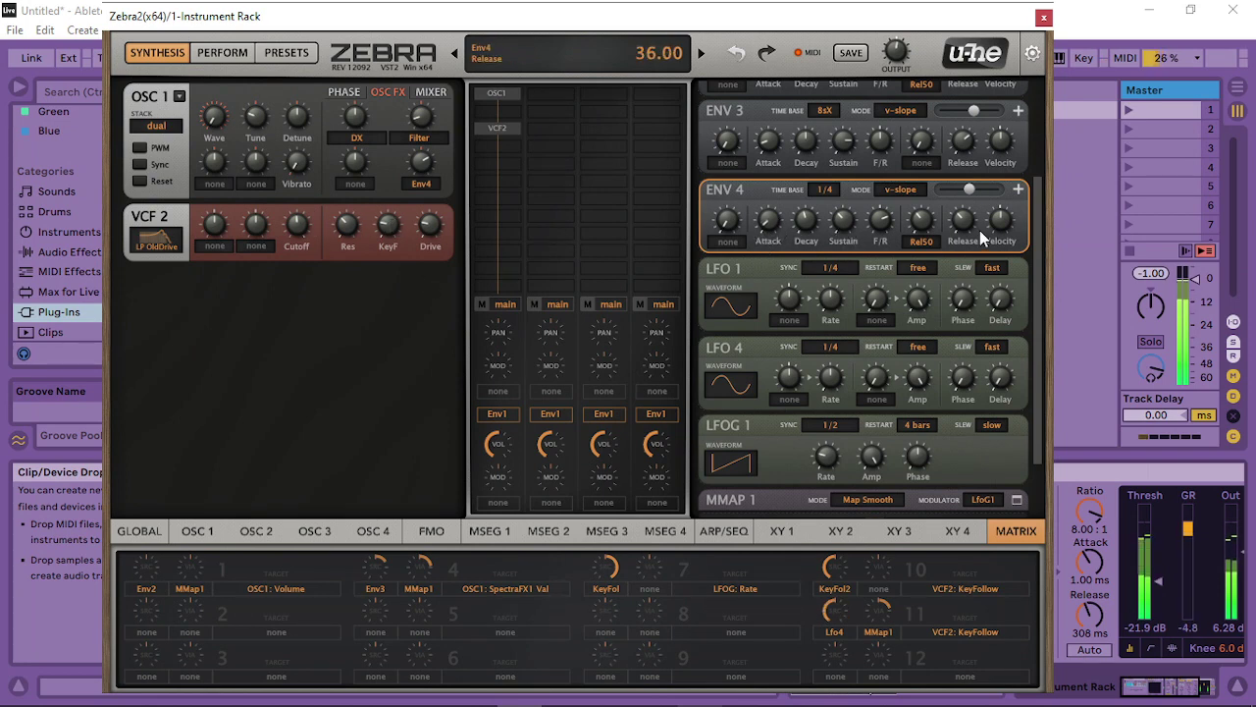
pyautogui.moveTo(956, 225); pyautogui.dragTo(962, 214)
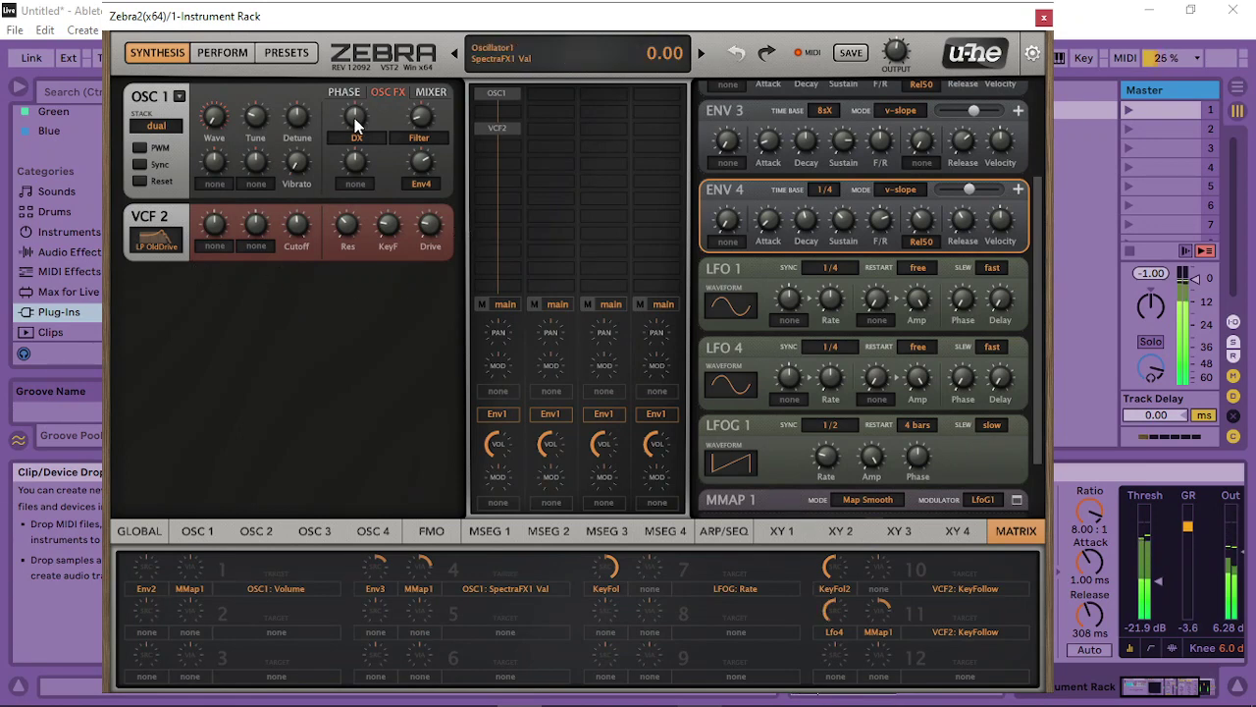
pyautogui.moveTo(356, 128); pyautogui.dragTo(343, 135)
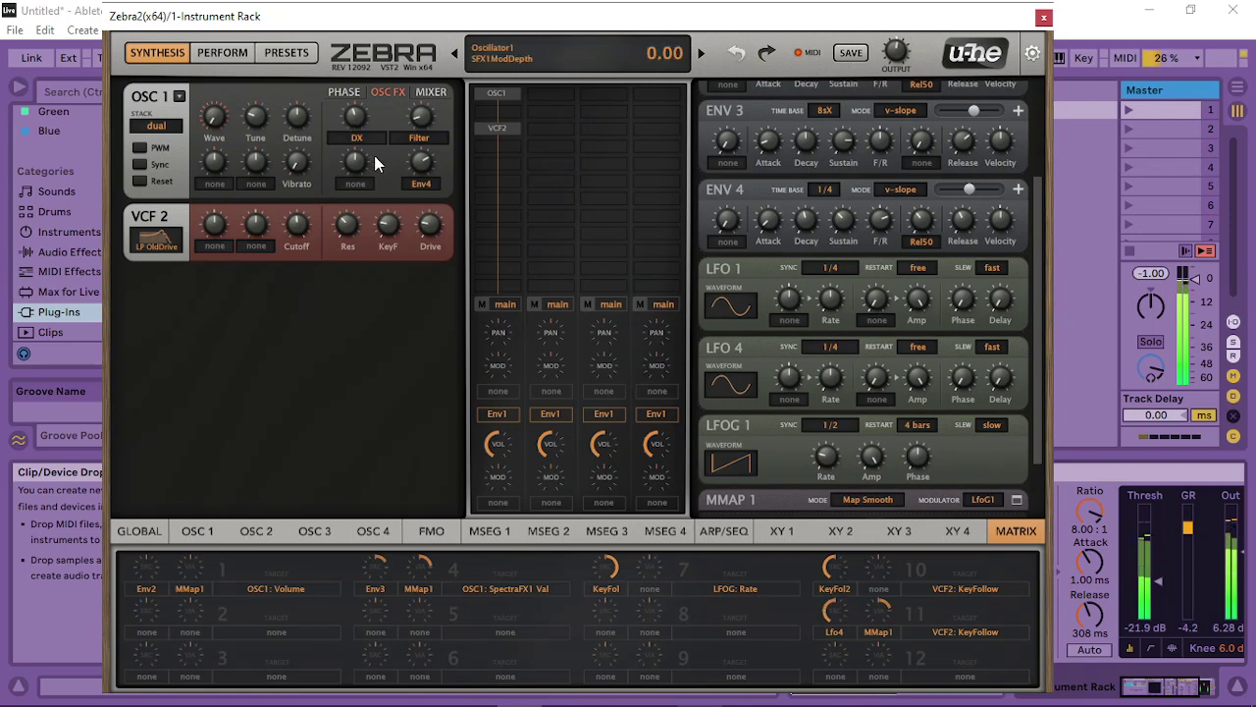
# Route MMix1 to OSC1: Volume in matrix slot 8 with a positive depth
pyautogui.click(439, 93)
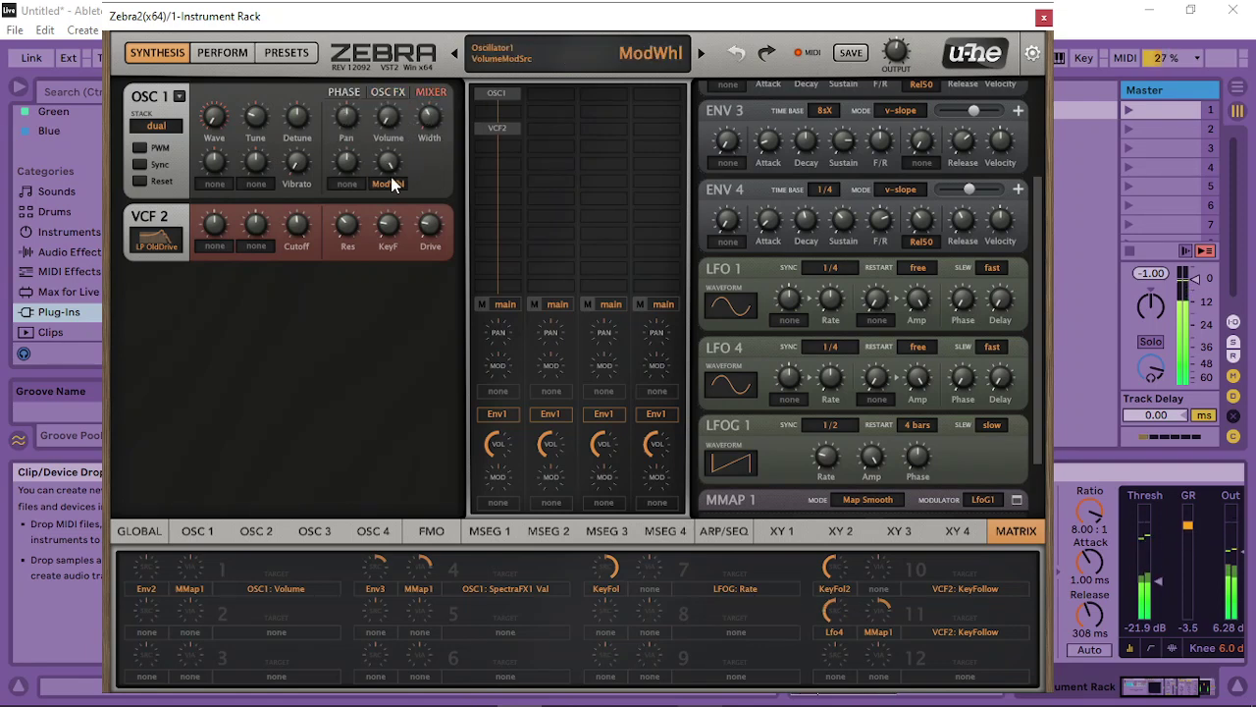
pyautogui.moveTo(742, 630); pyautogui.dragTo(390, 125)
pyautogui.click(647, 636)
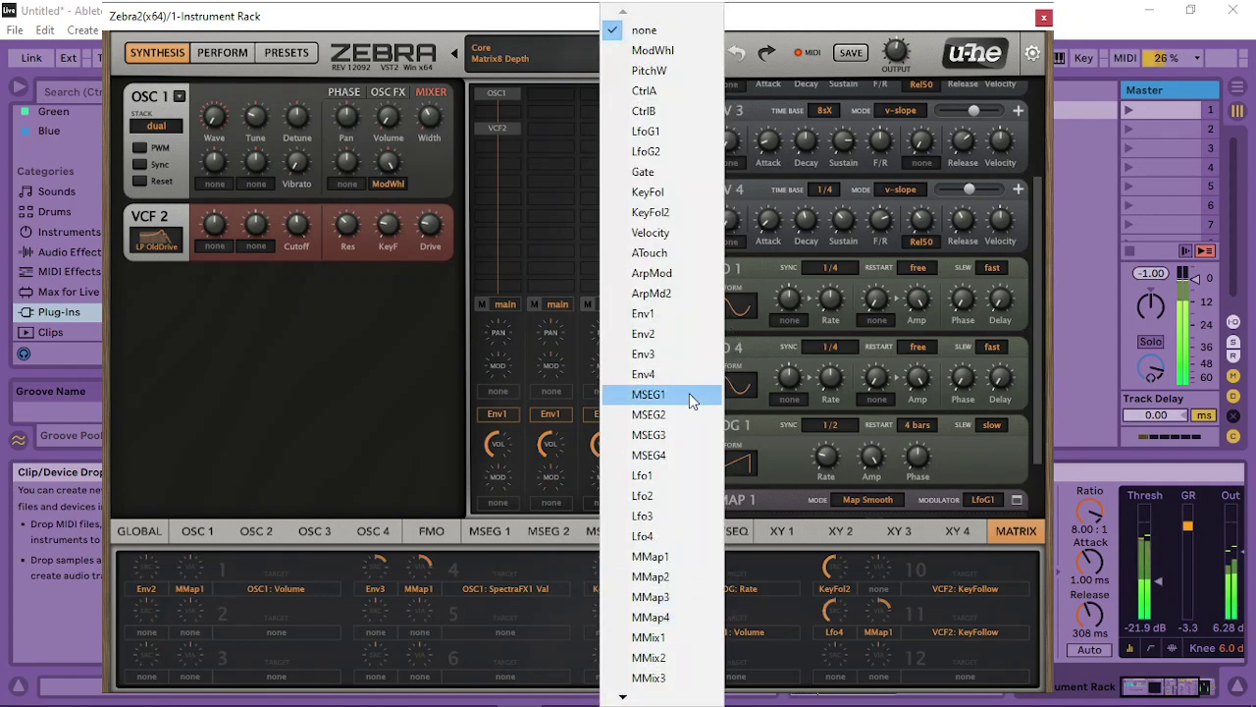
pyautogui.click(688, 631)
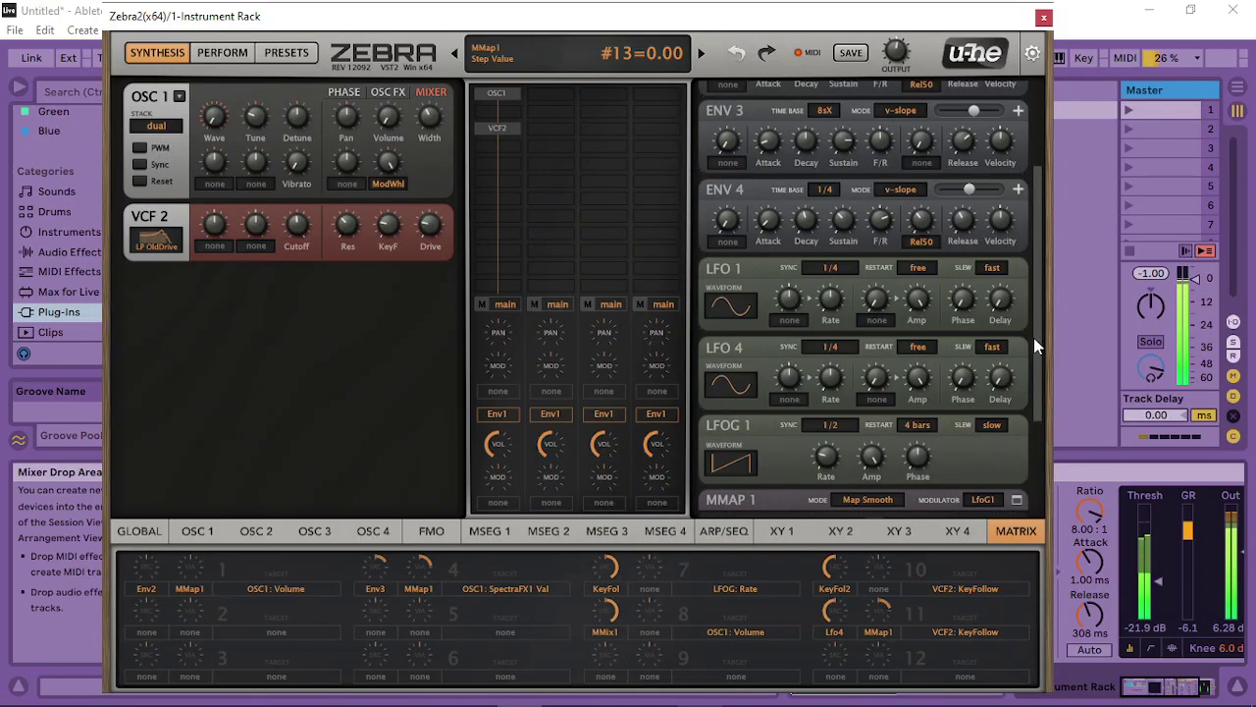
# Assign LfoG1 as Mod1 and LfoG2 as Mod2 of the MMix 1 modulation mixer
pyautogui.moveTo(1033, 337); pyautogui.dragTo(995, 560)
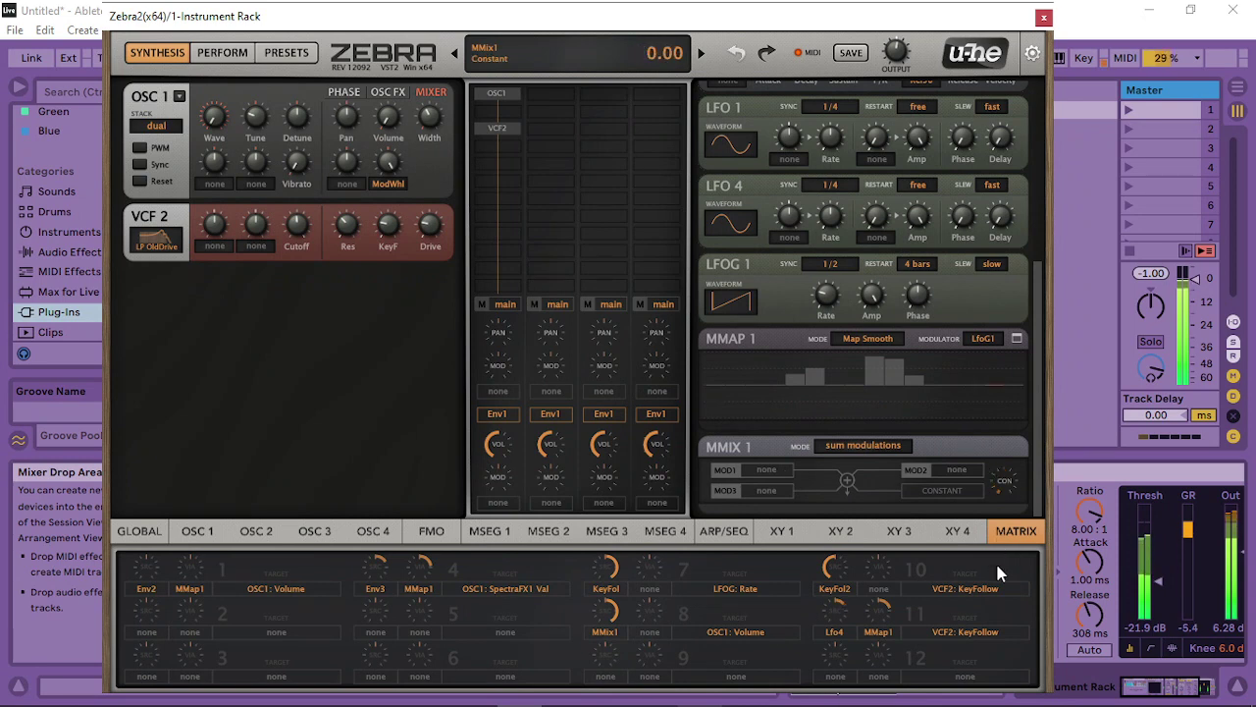
pyautogui.click(761, 472)
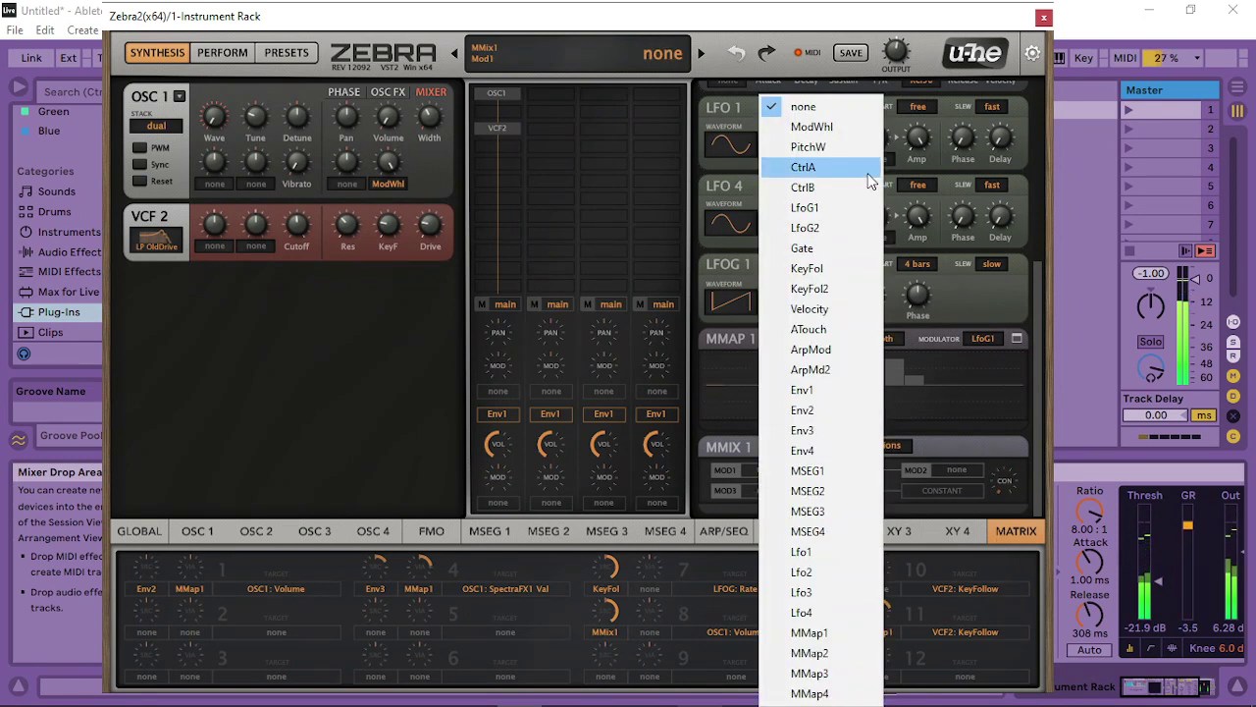
pyautogui.click(847, 207)
pyautogui.click(959, 469)
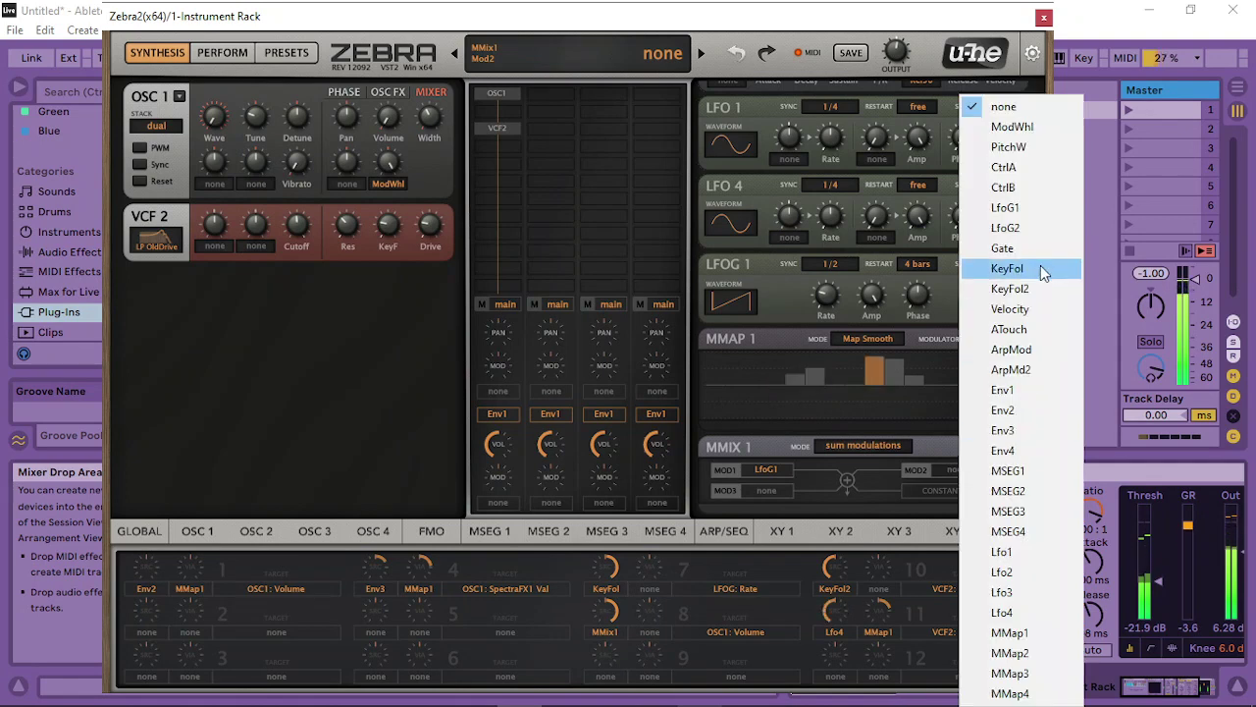
pyautogui.click(1038, 227)
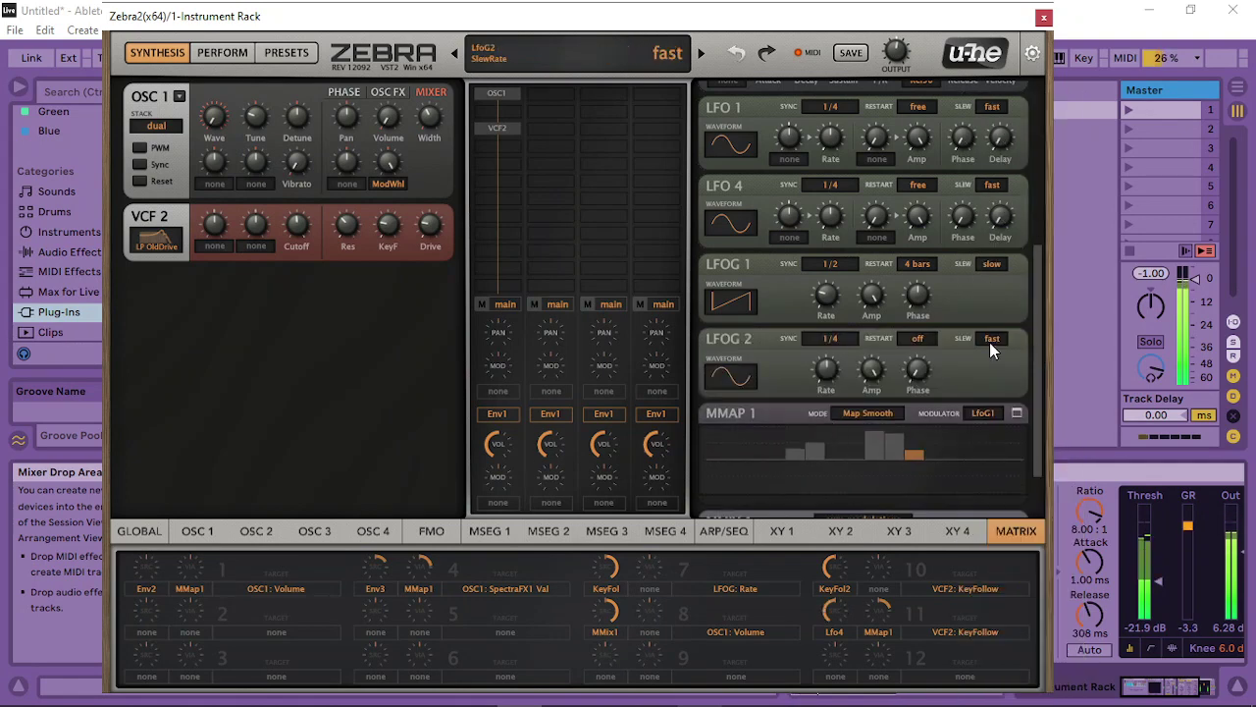
# Set LFOG 2 to restart on each bar, keeping its sine waveform
pyautogui.click(918, 338)
pyautogui.click(972, 71)
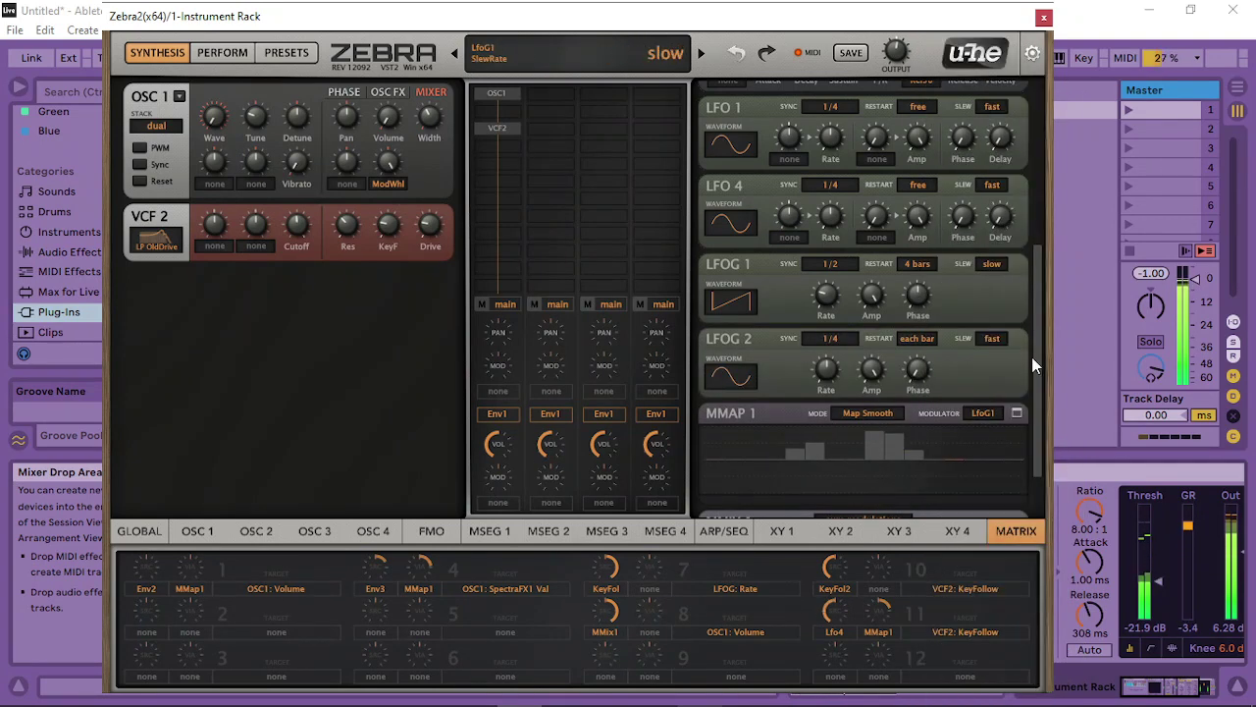
pyautogui.click(757, 379)
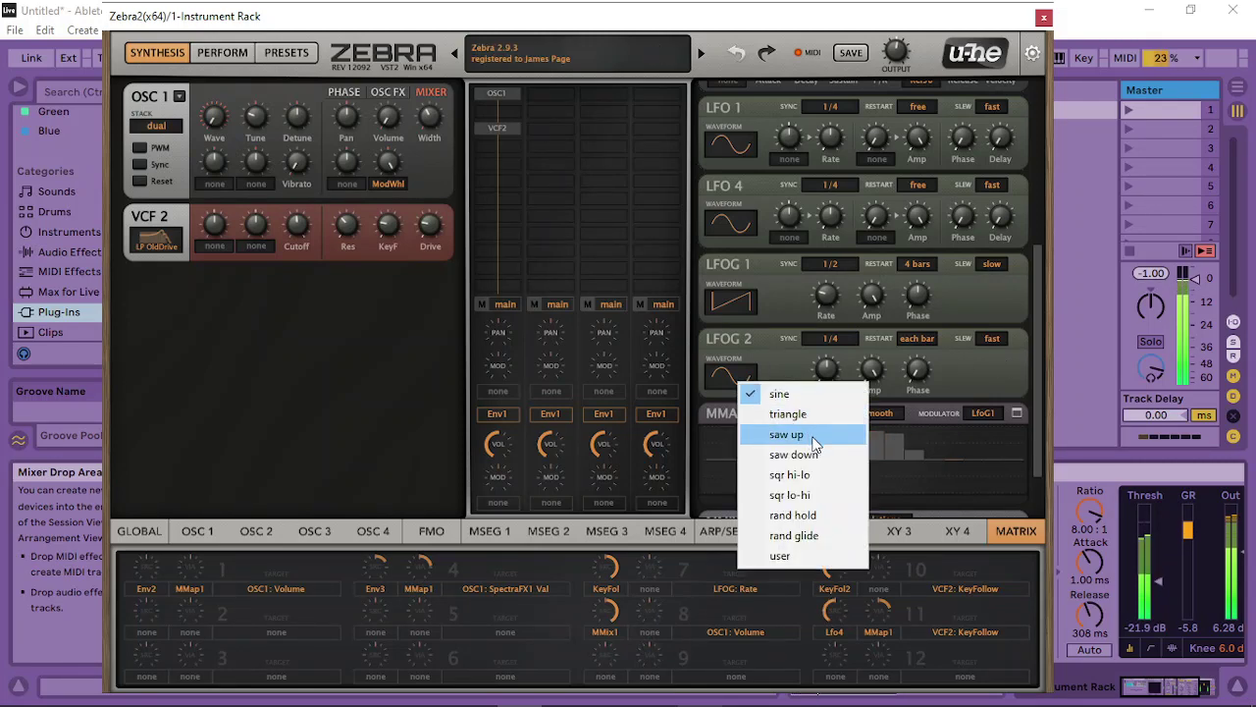
pyautogui.click(989, 366)
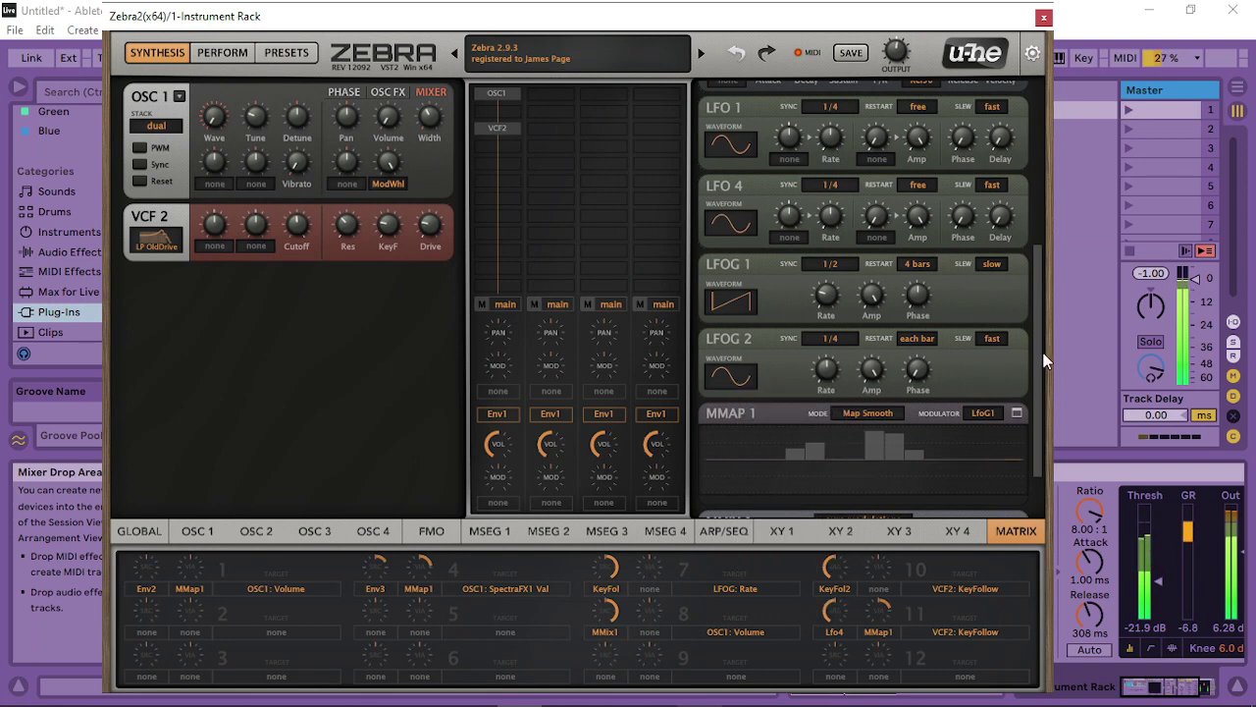
# Assign Lfo2 as Mod1 of the MMIX 1 modulation mixer
pyautogui.scroll(-2, 1042, 361)
pyautogui.click(775, 469)
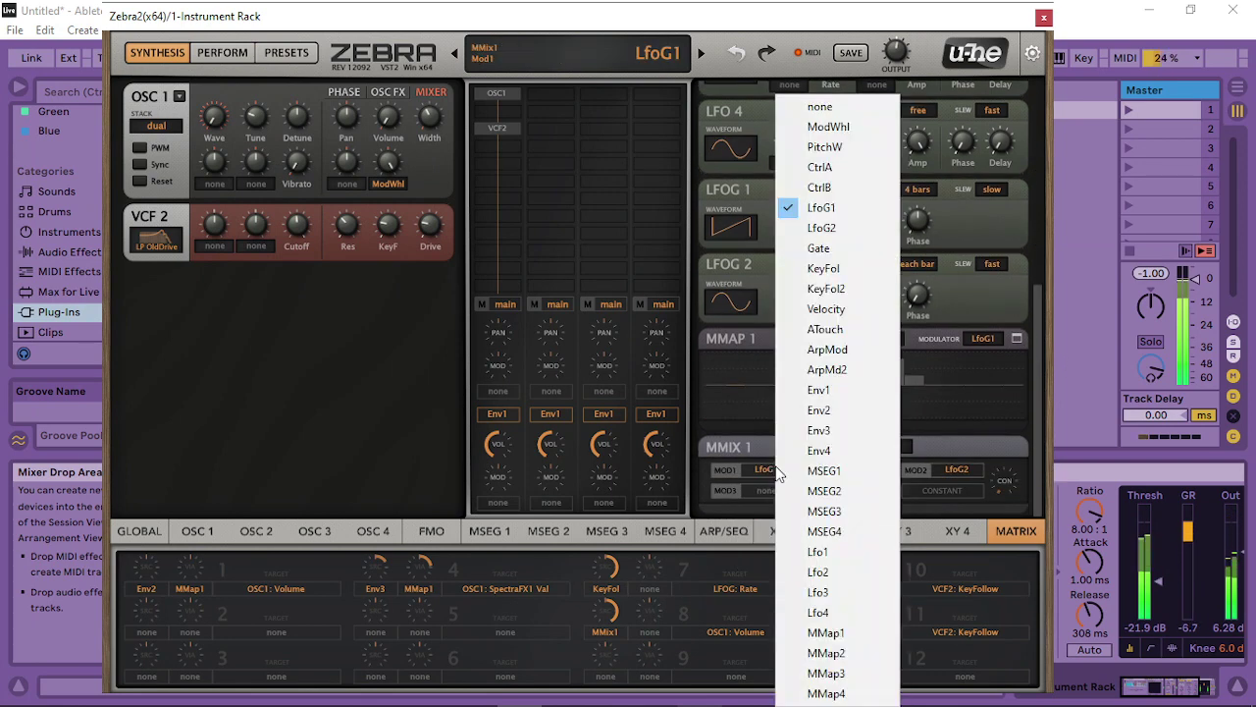
pyautogui.click(839, 556)
# Move the LFO 1 module below LFO 4 and set its rate to 40
pyautogui.scroll(2, 841, 399)
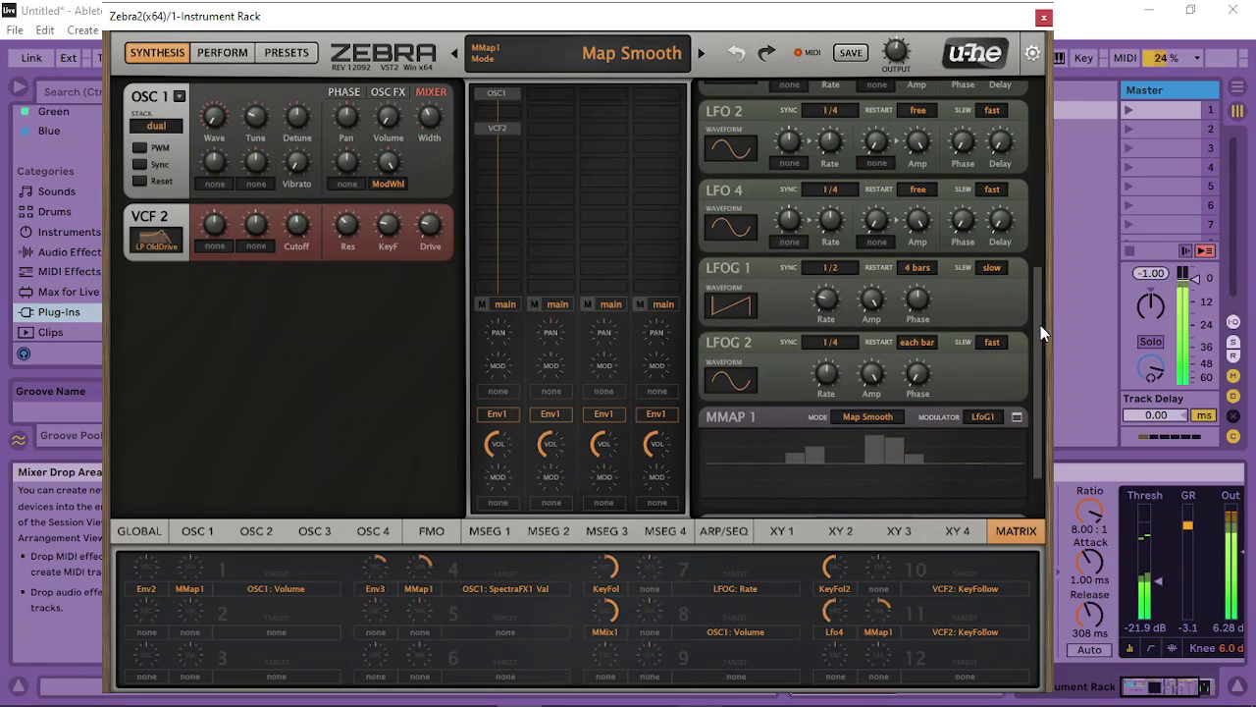
pyautogui.scroll(3, 1040, 323)
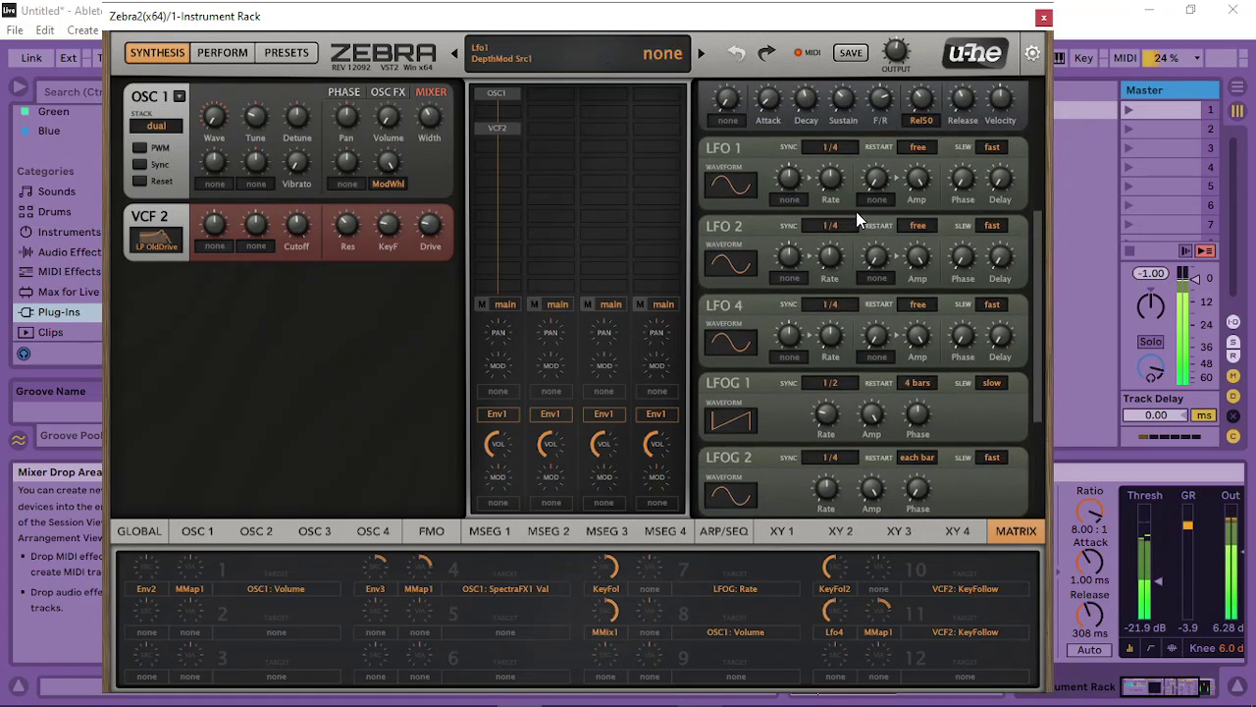
pyautogui.moveTo(855, 211); pyautogui.dragTo(870, 227)
pyautogui.moveTo(856, 290); pyautogui.dragTo(881, 325)
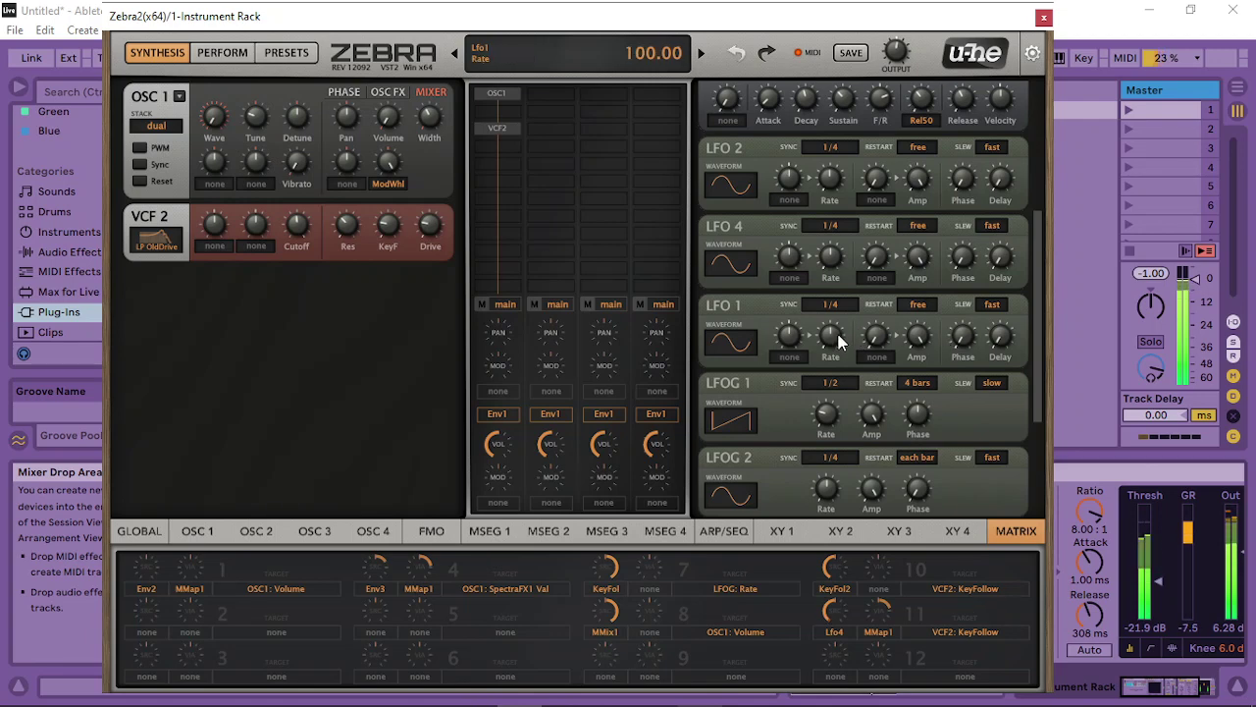
pyautogui.moveTo(833, 337)
pyautogui.mouseDown()
pyautogui.moveTo(829, 353)
pyautogui.moveTo(814, 349)
pyautogui.mouseUp()
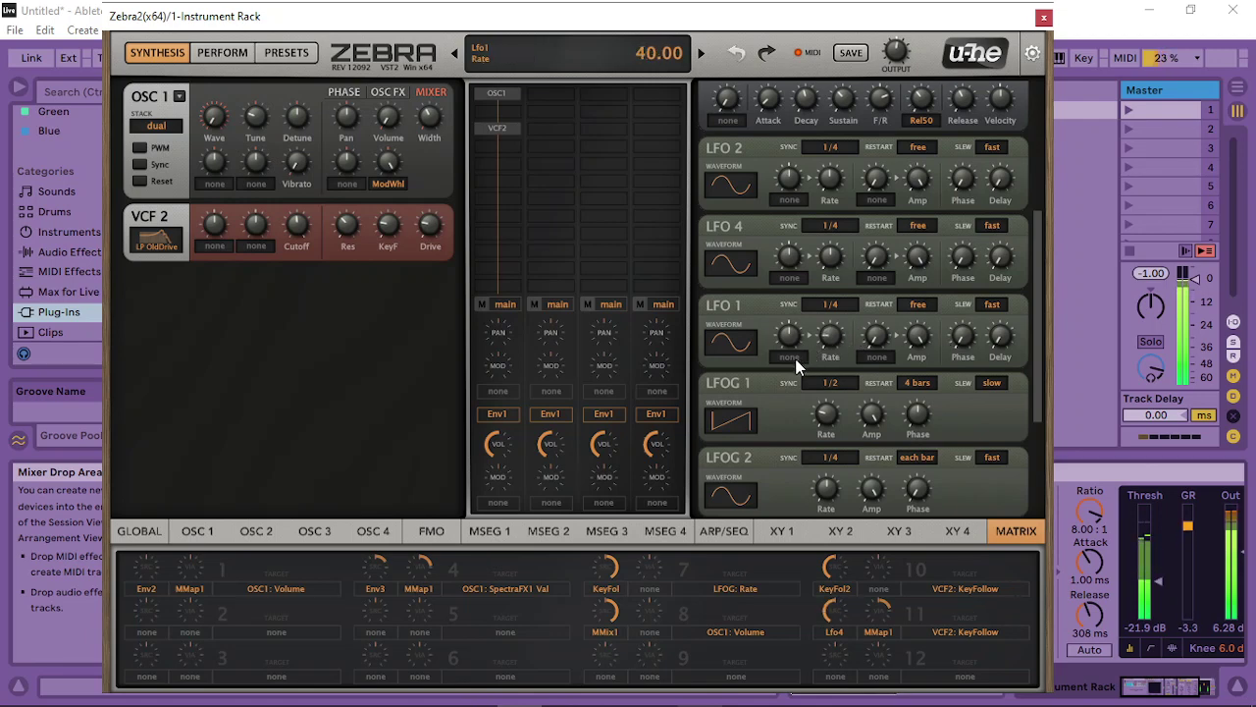
# Set LFO 1's restart mode to gate and its phase to 50.50
pyautogui.click(915, 306)
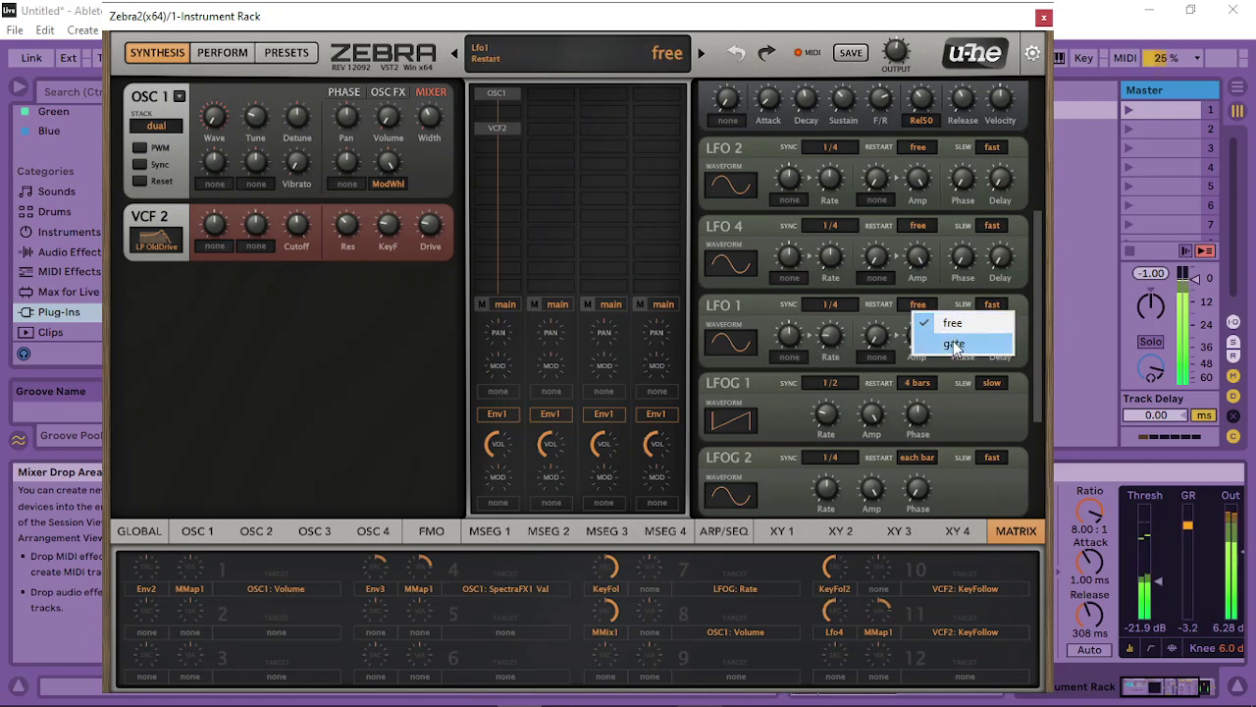
pyautogui.click(953, 341)
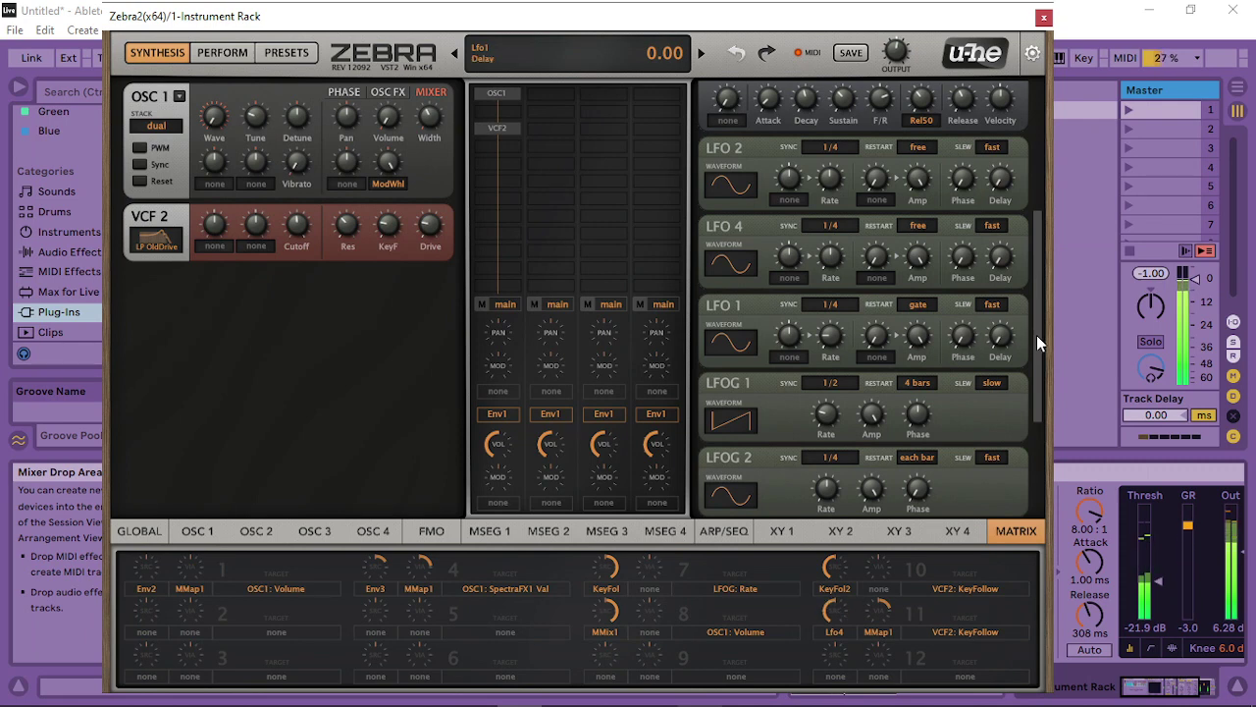
pyautogui.moveTo(1036, 335); pyautogui.dragTo(1041, 397)
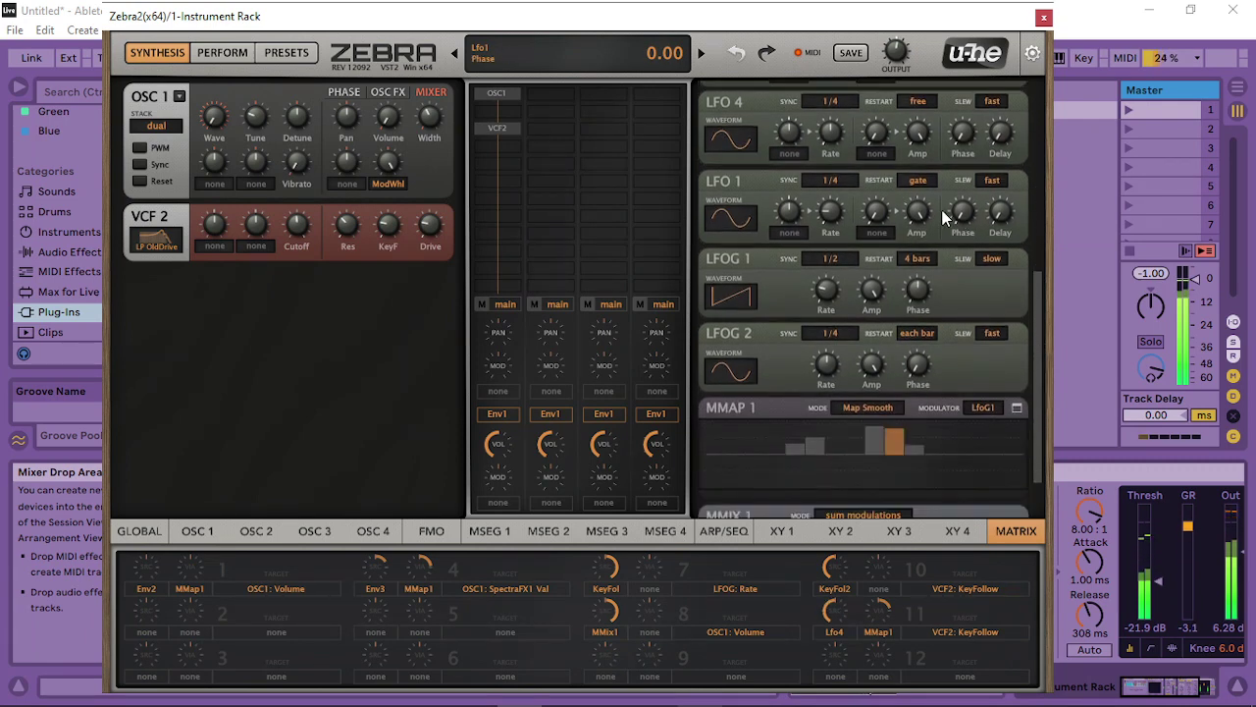
pyautogui.moveTo(953, 210); pyautogui.dragTo(988, 144)
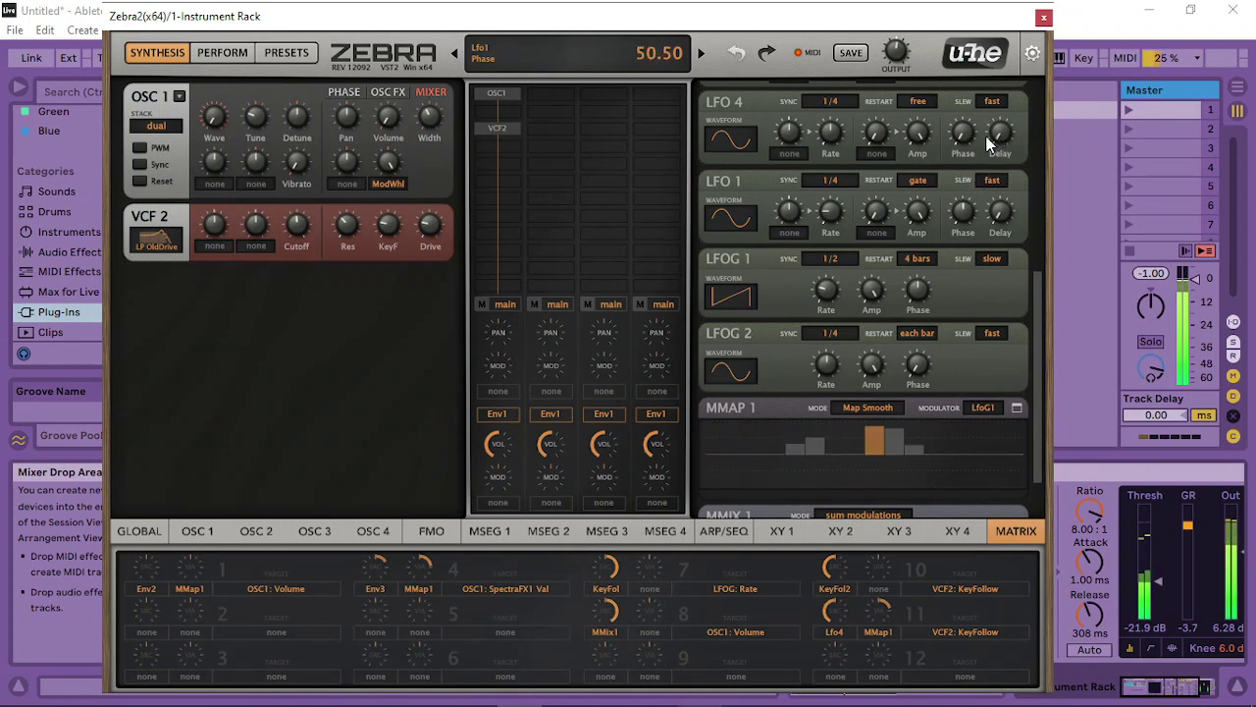
# Raise and fine-tune LFOG 2's phase and set its slew to slow
pyautogui.scroll(-3, 1036, 299)
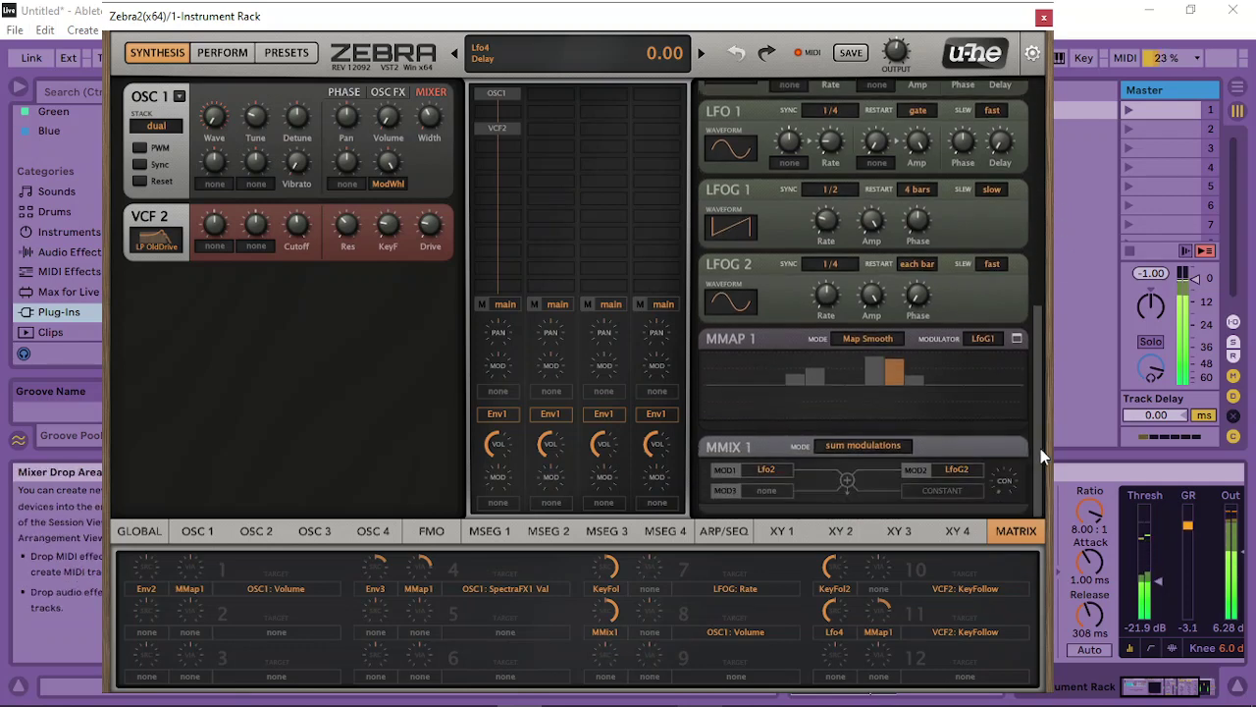
pyautogui.moveTo(922, 292); pyautogui.dragTo(940, 177)
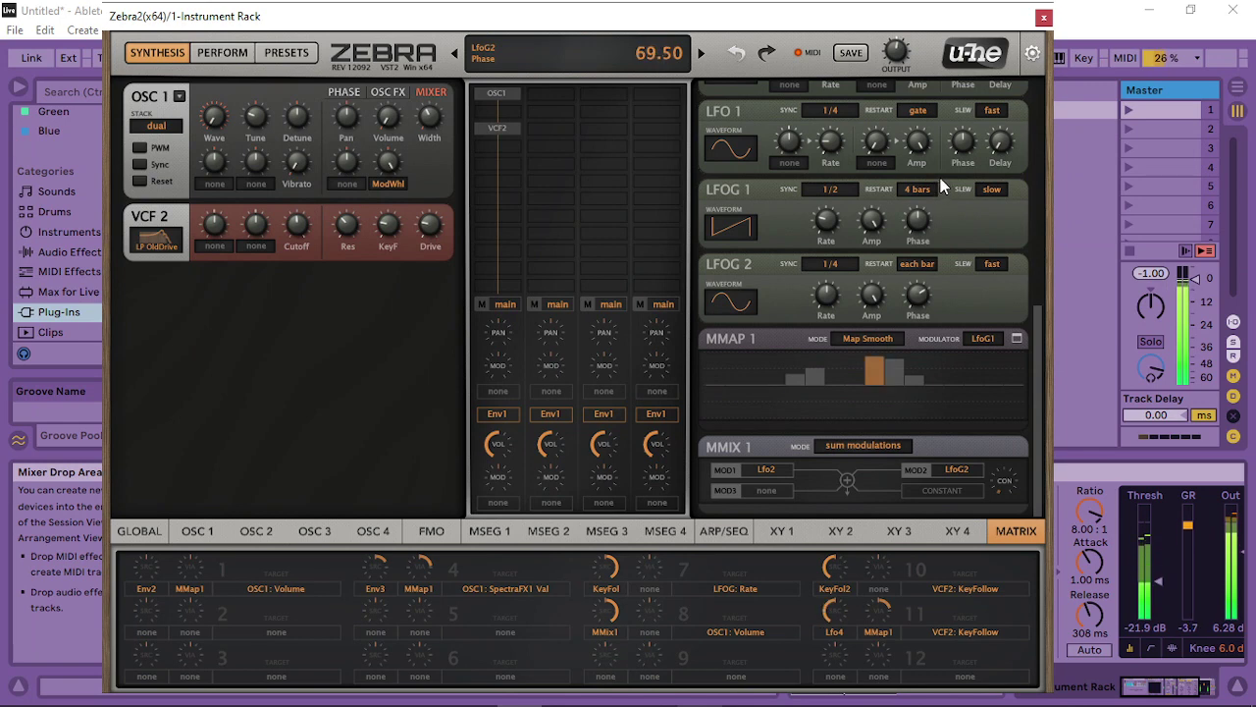
pyautogui.moveTo(917, 299); pyautogui.dragTo(927, 297)
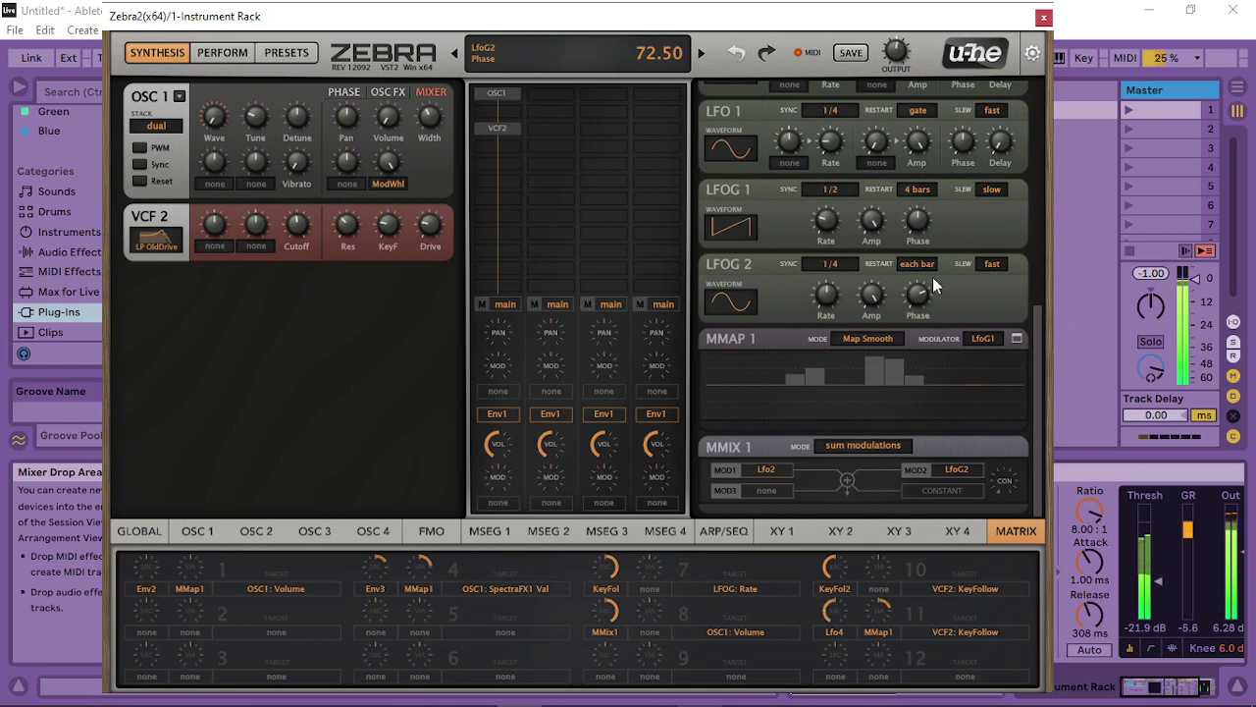
pyautogui.moveTo(931, 299); pyautogui.dragTo(945, 288)
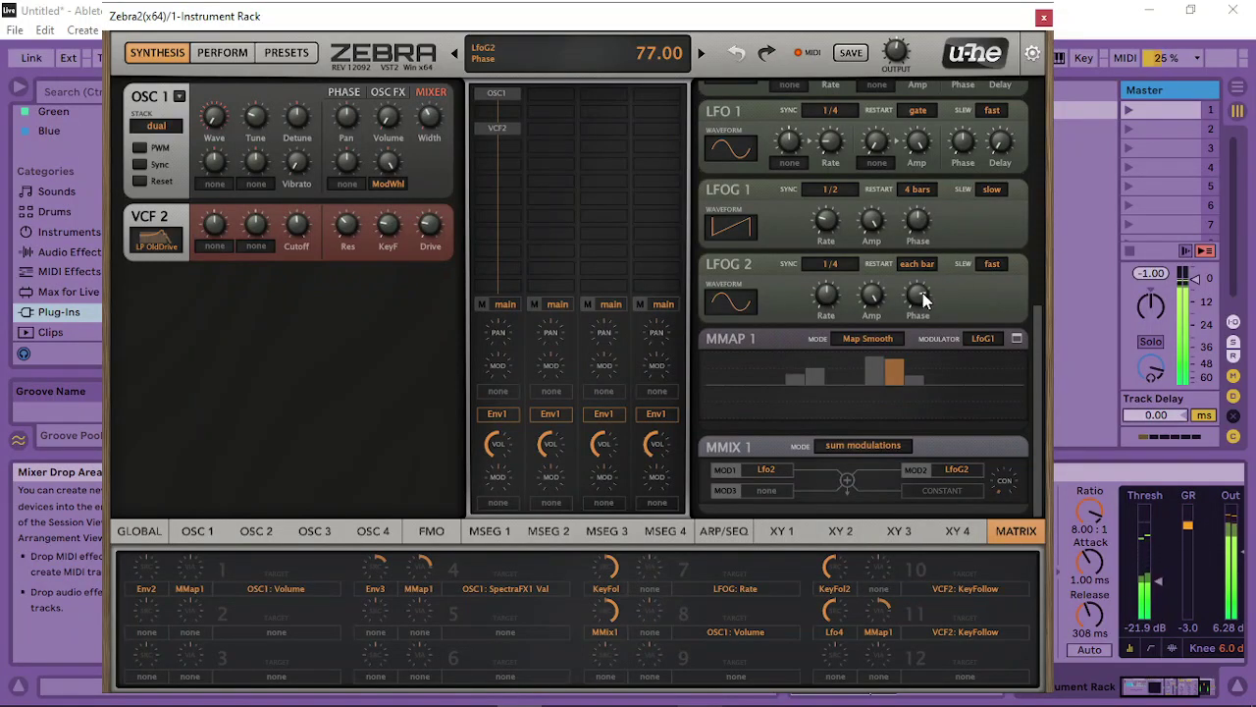
pyautogui.moveTo(923, 293); pyautogui.dragTo(907, 307)
pyautogui.click(992, 263)
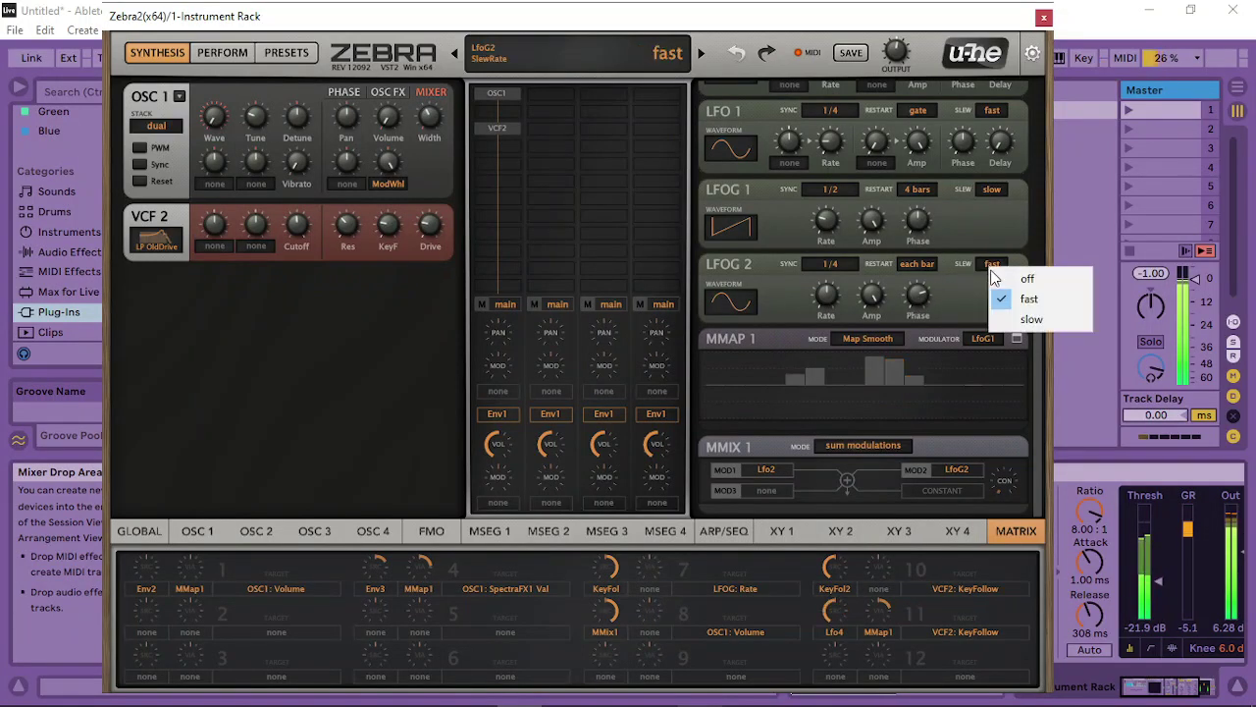
pyautogui.click(1015, 321)
pyautogui.moveTo(829, 297)
pyautogui.mouseDown()
pyautogui.moveTo(810, 329)
pyautogui.moveTo(825, 298)
pyautogui.mouseUp()
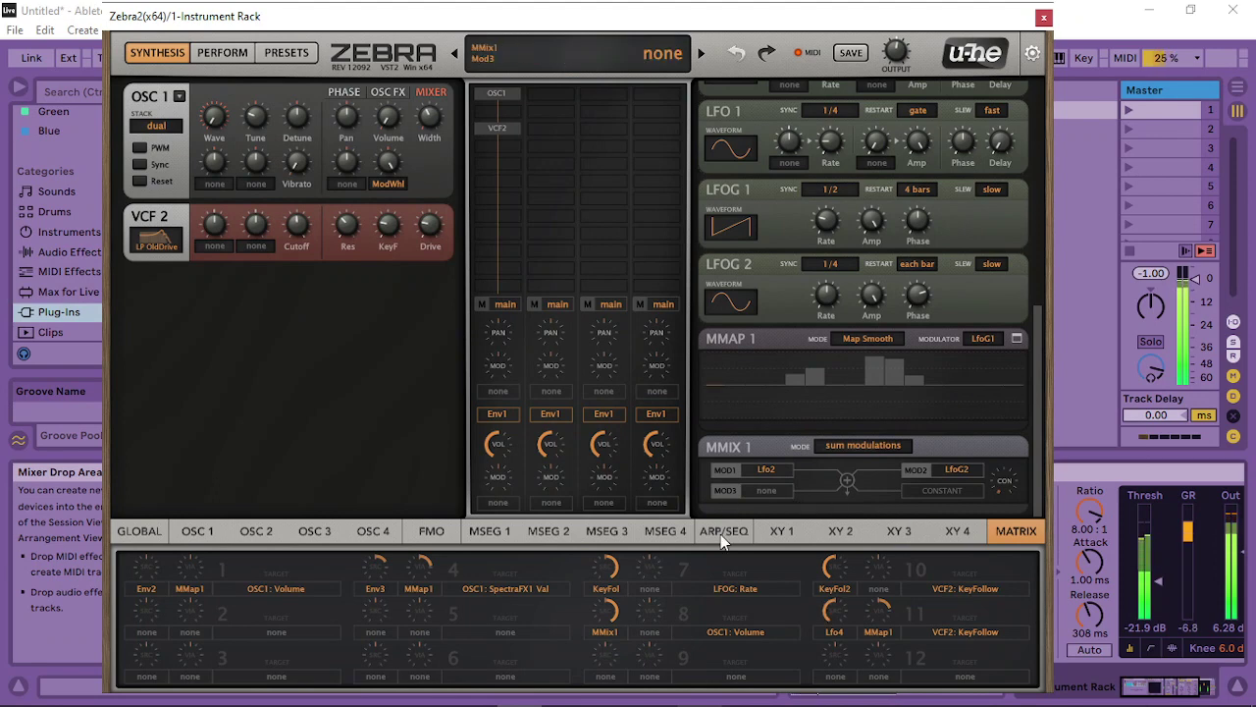
# Reduce the MMix1 depth in matrix slot 8 to a smaller positive amount and move LFO 1 below LFOG 1
pyautogui.moveTo(620, 612)
pyautogui.mouseDown()
pyautogui.moveTo(612, 643)
pyautogui.moveTo(601, 591)
pyautogui.moveTo(593, 623)
pyautogui.moveTo(614, 620)
pyautogui.mouseUp()
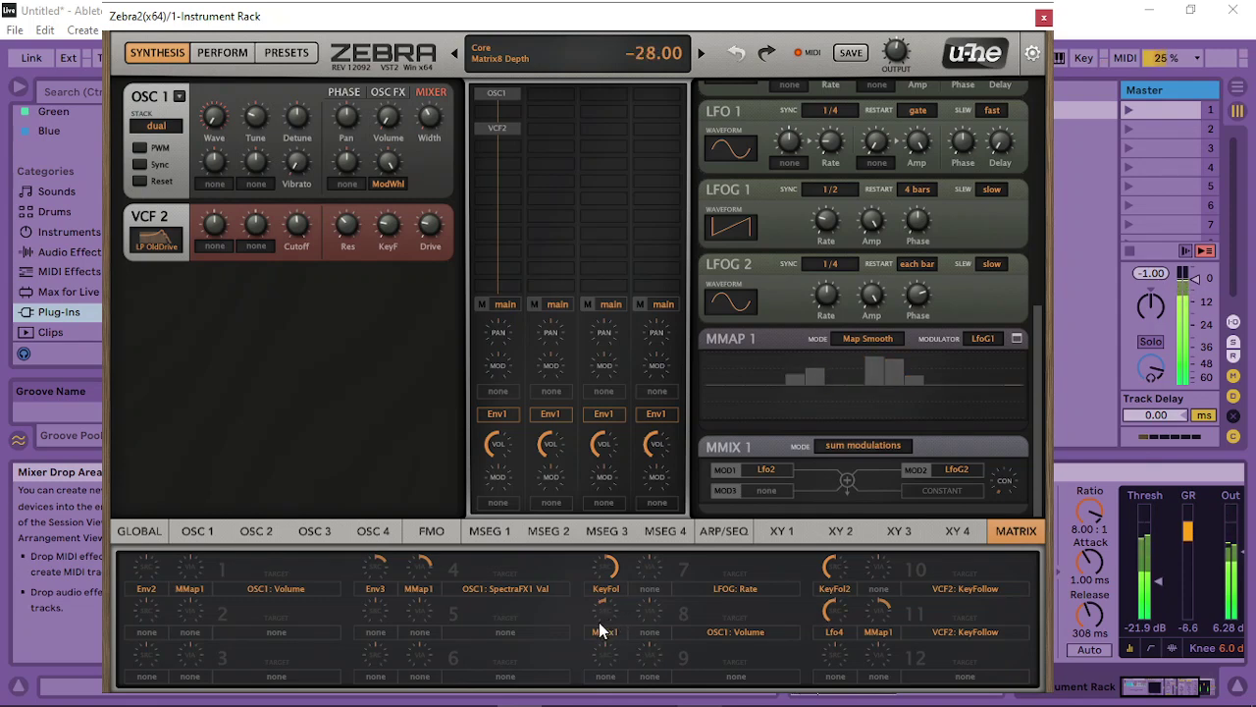
pyautogui.moveTo(601, 629)
pyautogui.mouseDown()
pyautogui.moveTo(600, 617)
pyautogui.moveTo(584, 622)
pyautogui.moveTo(607, 618)
pyautogui.moveTo(577, 625)
pyautogui.moveTo(613, 561)
pyautogui.moveTo(583, 578)
pyautogui.moveTo(617, 610)
pyautogui.moveTo(608, 620)
pyautogui.mouseUp()
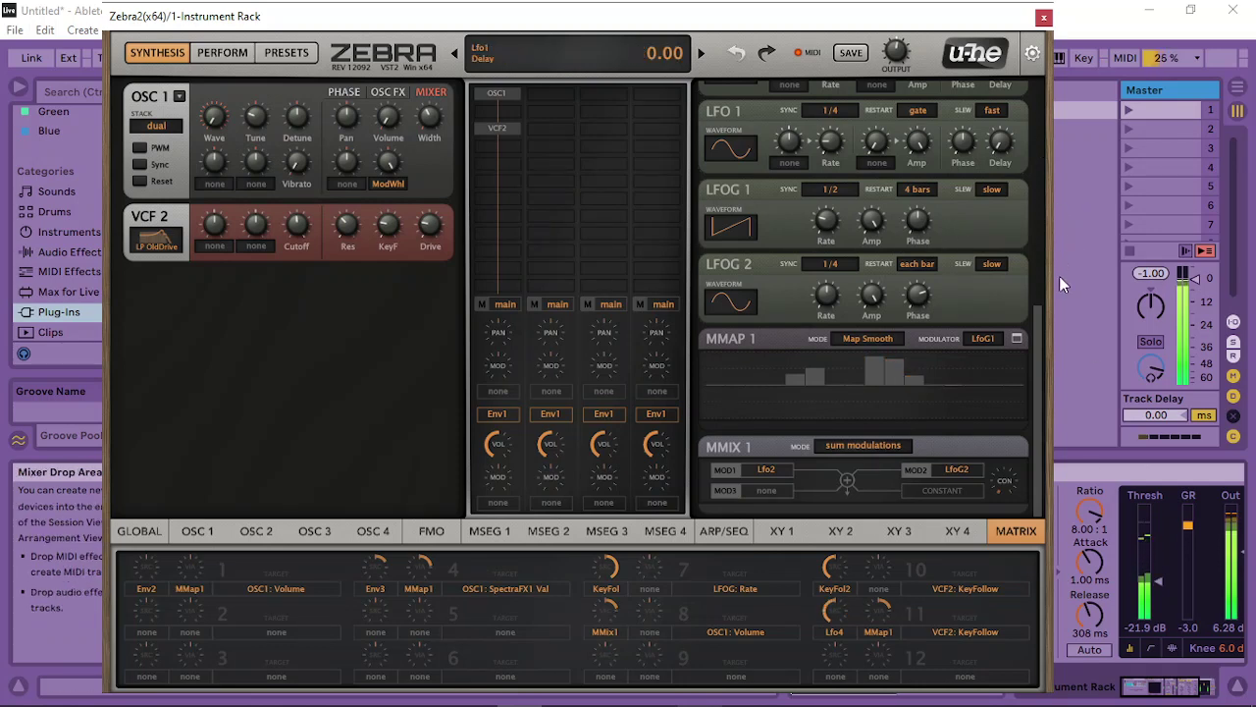
pyautogui.doubleClick(854, 183)
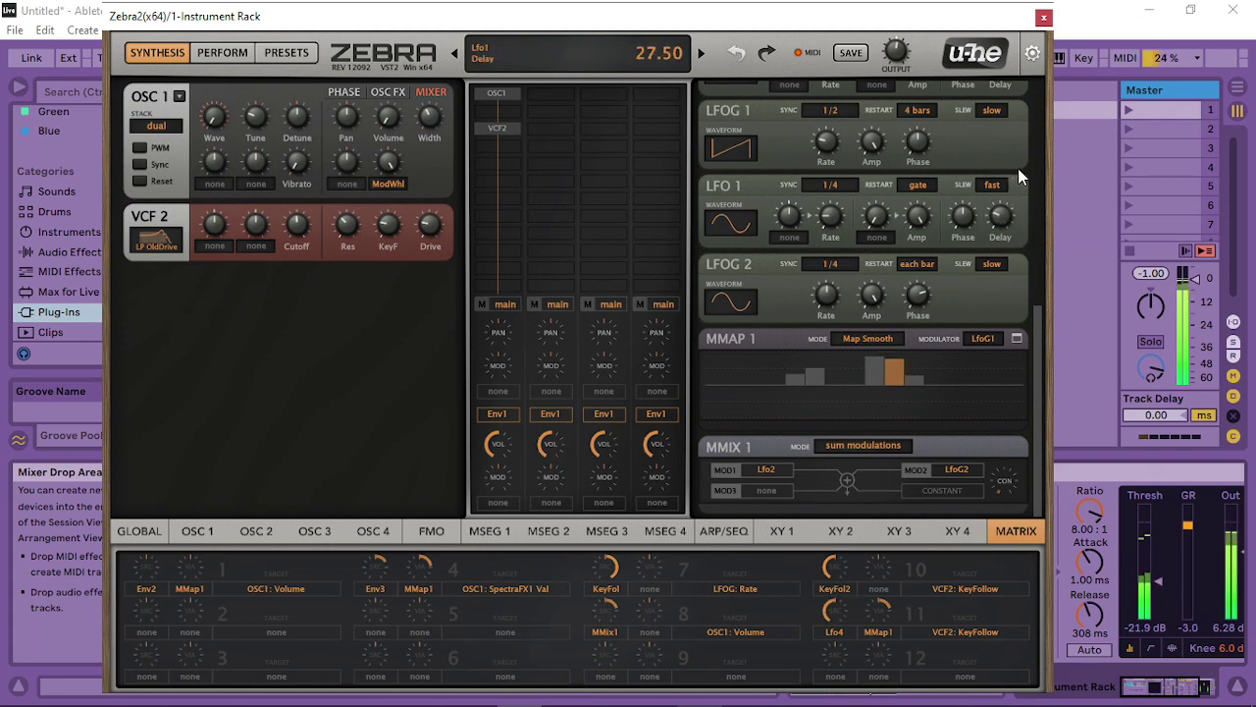
# Set the MMIX 1 constant to 43.50 and its mode to scale sum by const
pyautogui.moveTo(1001, 477); pyautogui.dragTo(1010, 420)
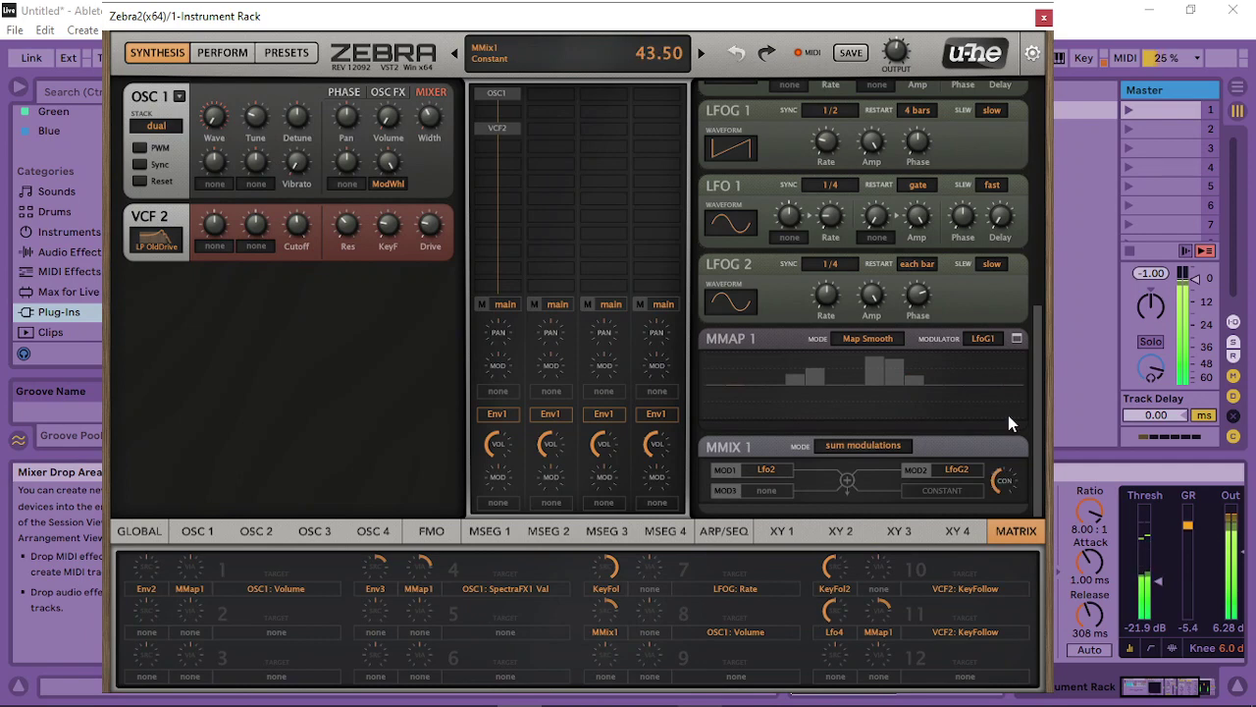
pyautogui.click(847, 443)
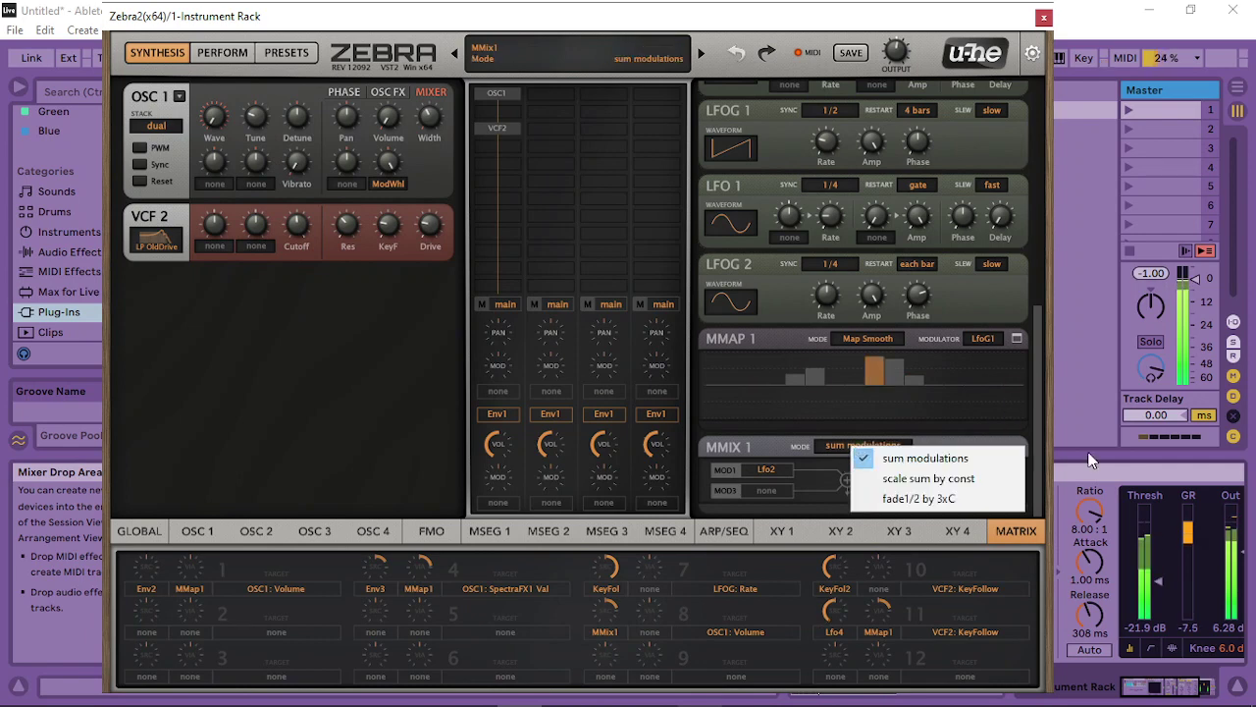
pyautogui.click(975, 480)
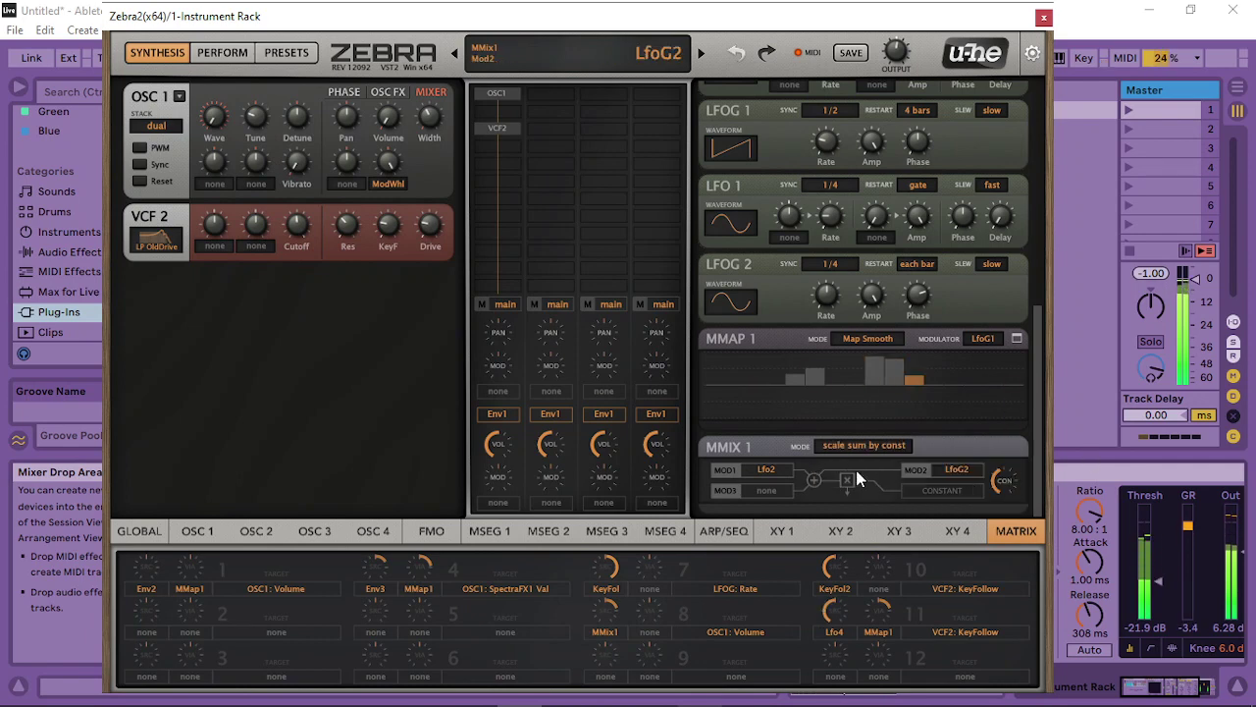
# Assign Gate as Mod3 of MMIX 1 and raise the mixer's constant
pyautogui.click(782, 494)
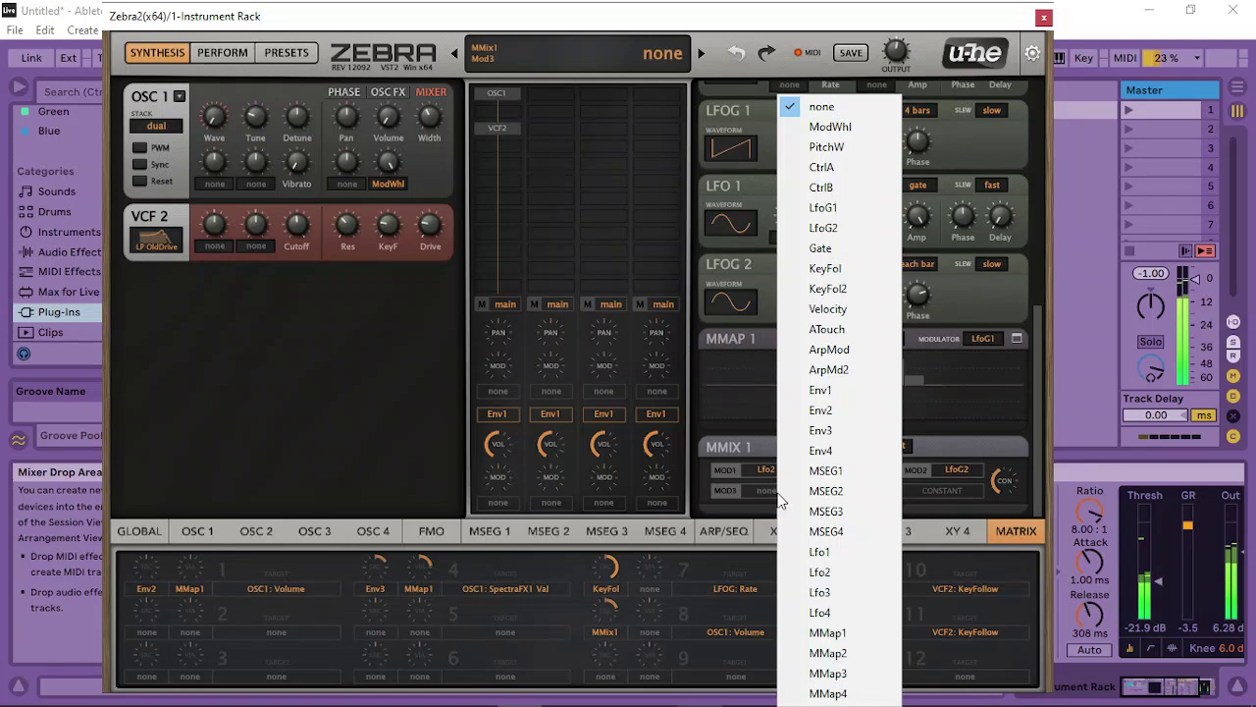
pyautogui.click(846, 249)
pyautogui.moveTo(1005, 494); pyautogui.dragTo(1004, 433)
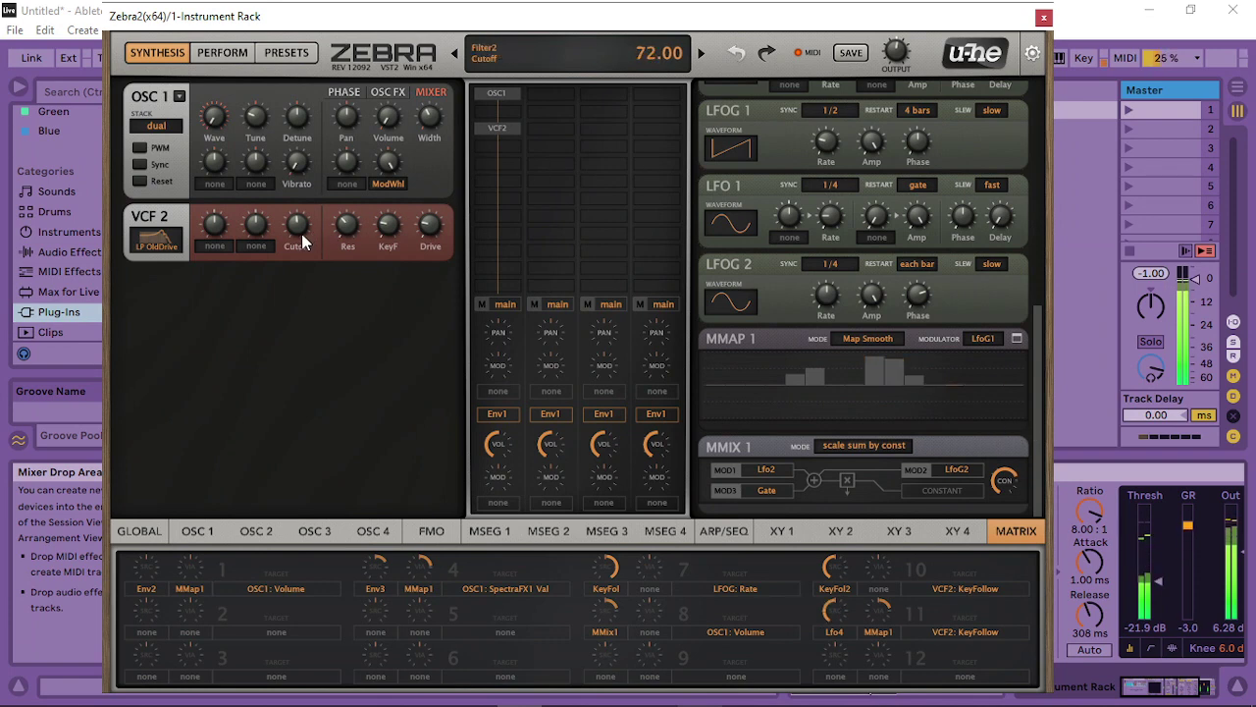
# Readjust LFOG 2's phase and set LFO 1's phase to 60
pyautogui.moveTo(303, 240)
pyautogui.mouseDown()
pyautogui.moveTo(349, 227)
pyautogui.moveTo(300, 243)
pyautogui.mouseUp()
pyautogui.moveTo(922, 297); pyautogui.dragTo(894, 307)
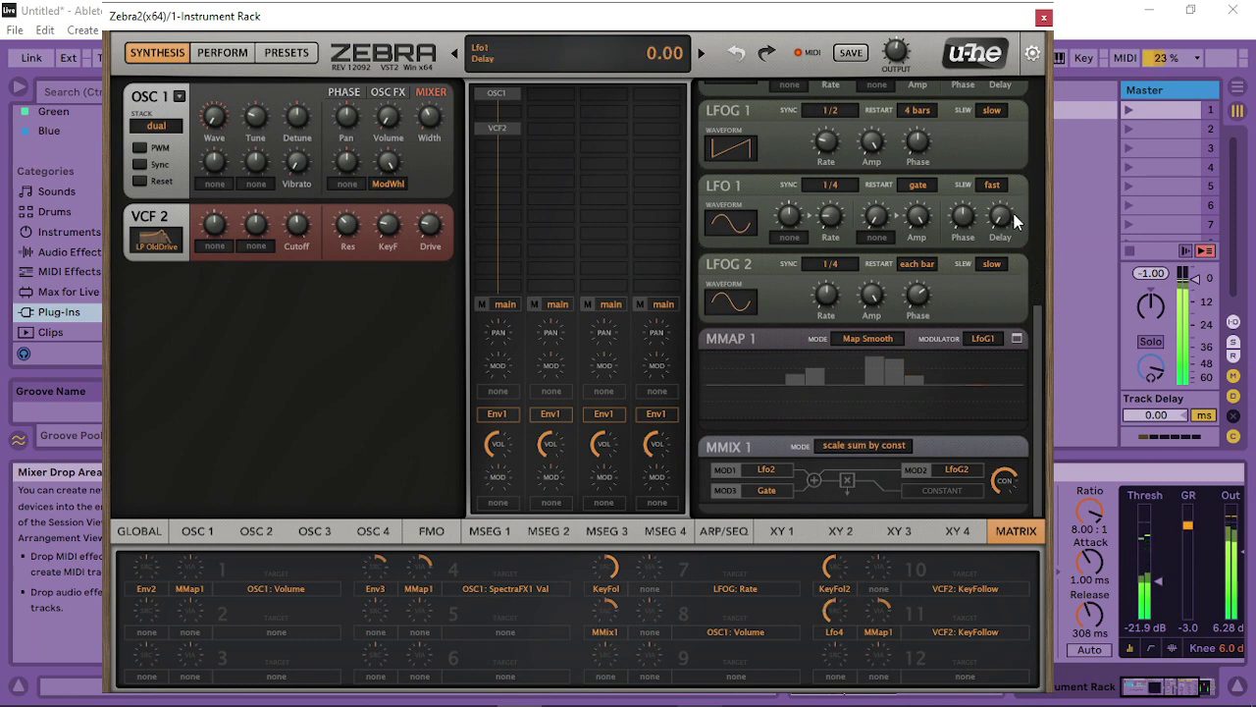
pyautogui.moveTo(962, 222); pyautogui.dragTo(942, 261)
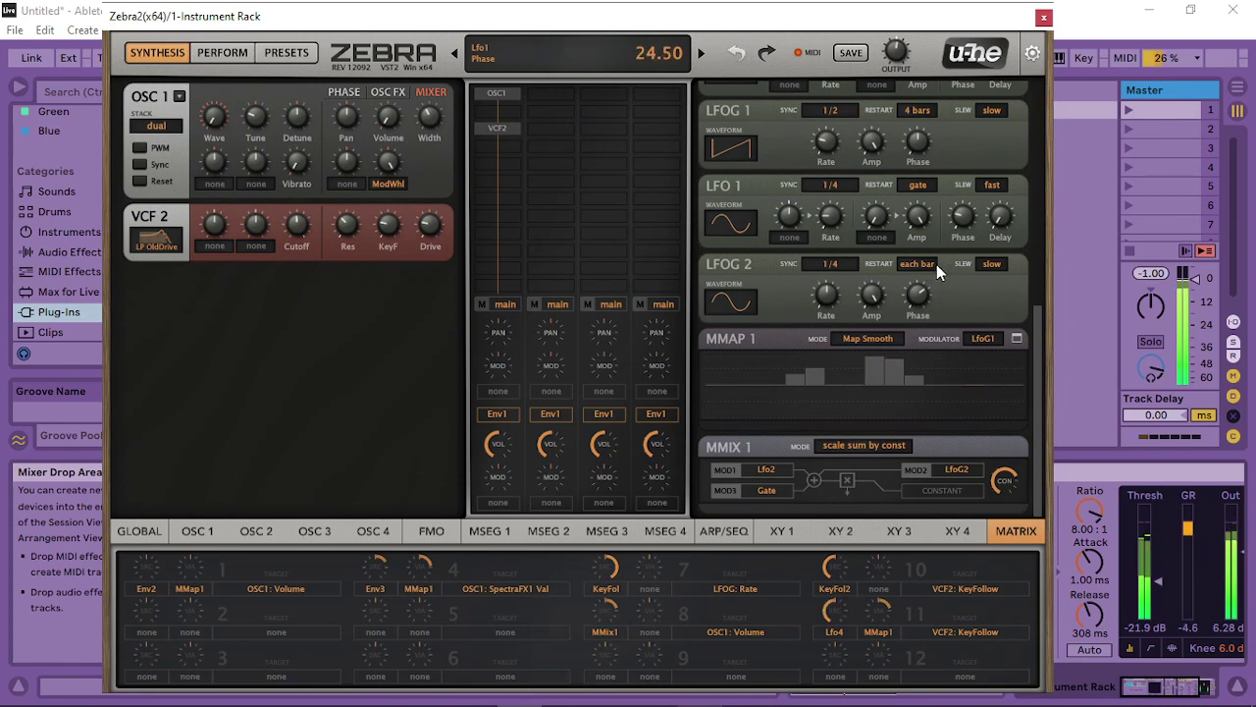
pyautogui.moveTo(929, 263); pyautogui.dragTo(934, 214)
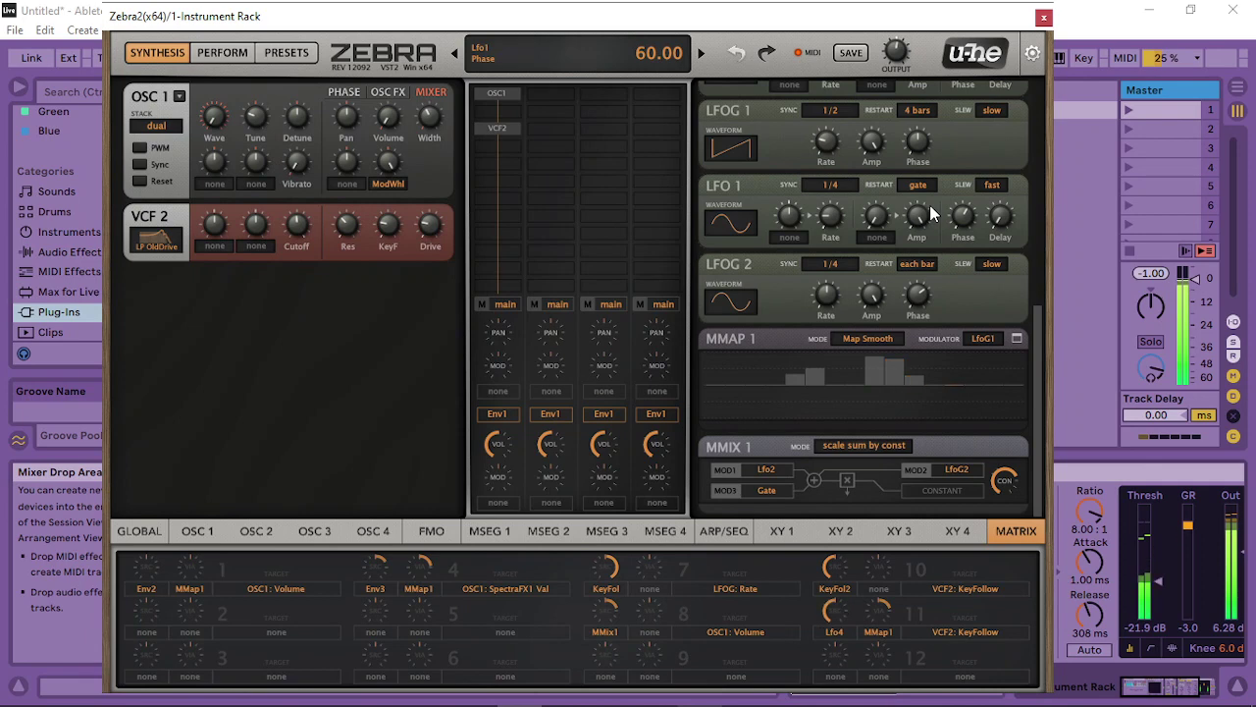
# Change LFOG 2's waveform to saw down
pyautogui.click(922, 265)
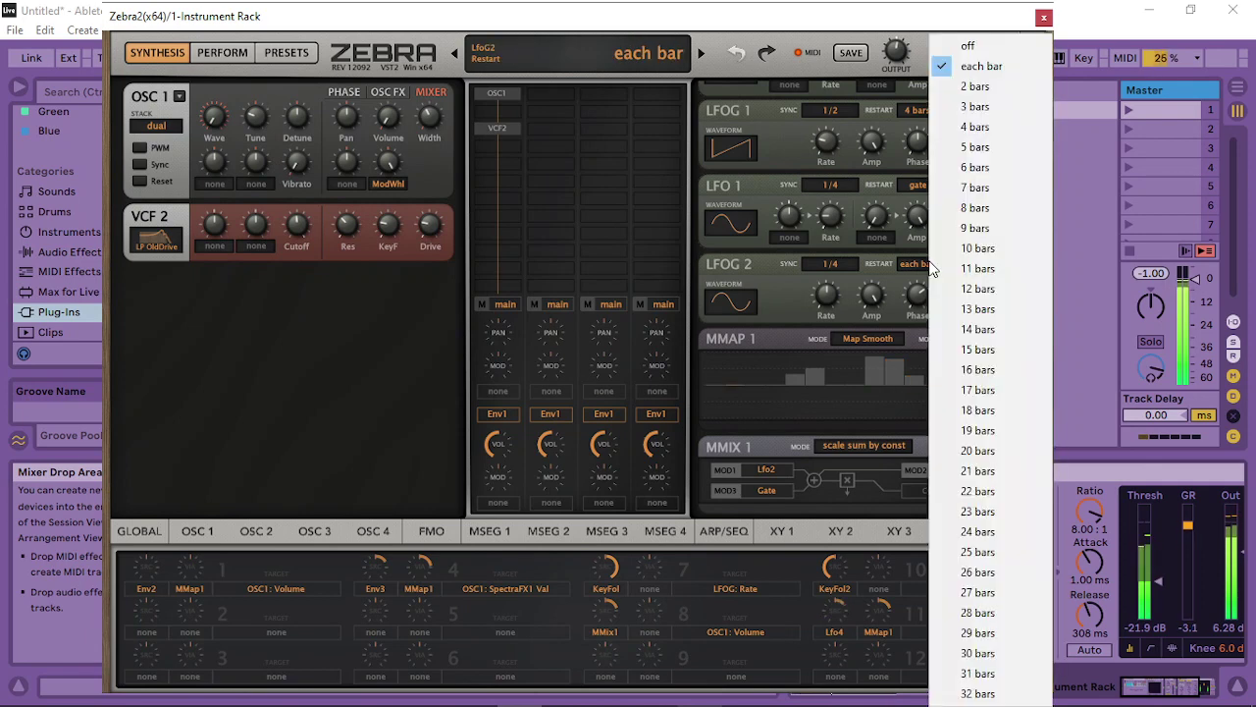
pyautogui.click(732, 302)
pyautogui.click(810, 366)
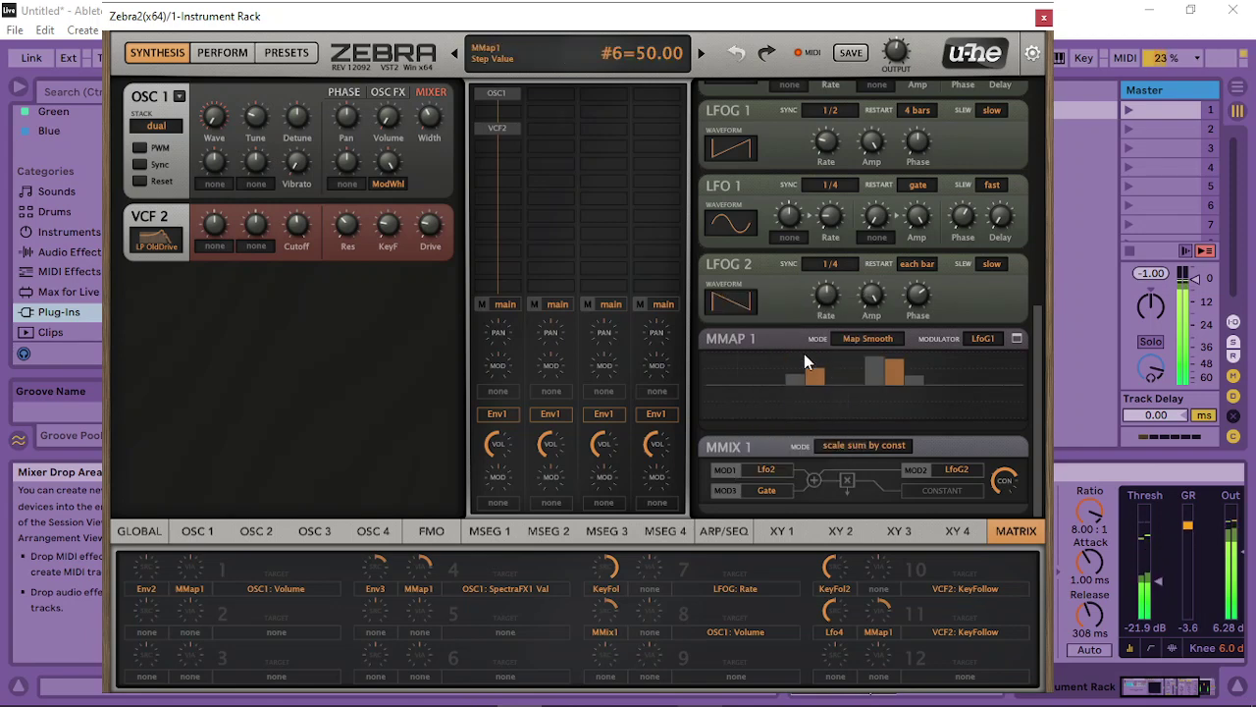
# Sync LFOG 2 to 1/16 and turn its phase down
pyautogui.click(827, 264)
pyautogui.click(886, 267)
pyautogui.moveTo(913, 285); pyautogui.dragTo(921, 490)
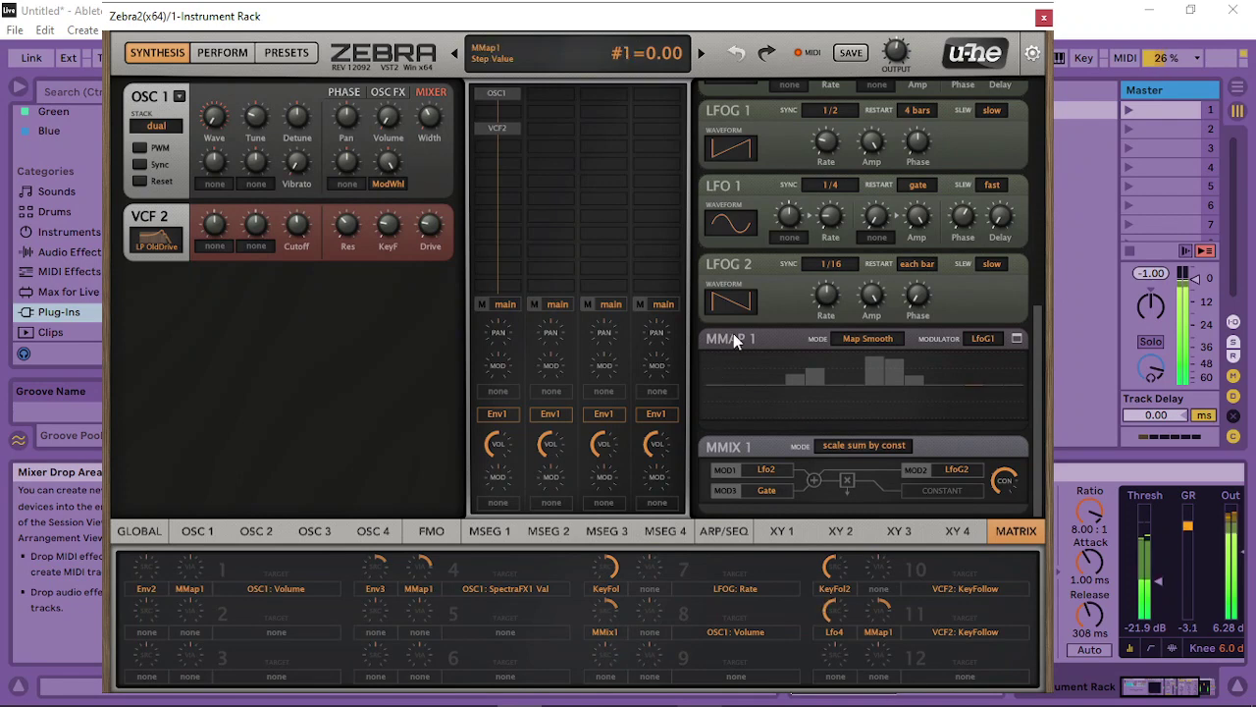
# Adjust the MMix1 depth in matrix slot 8 and set the MMIX 1 constant to 64.50
pyautogui.moveTo(1003, 479); pyautogui.dragTo(987, 524)
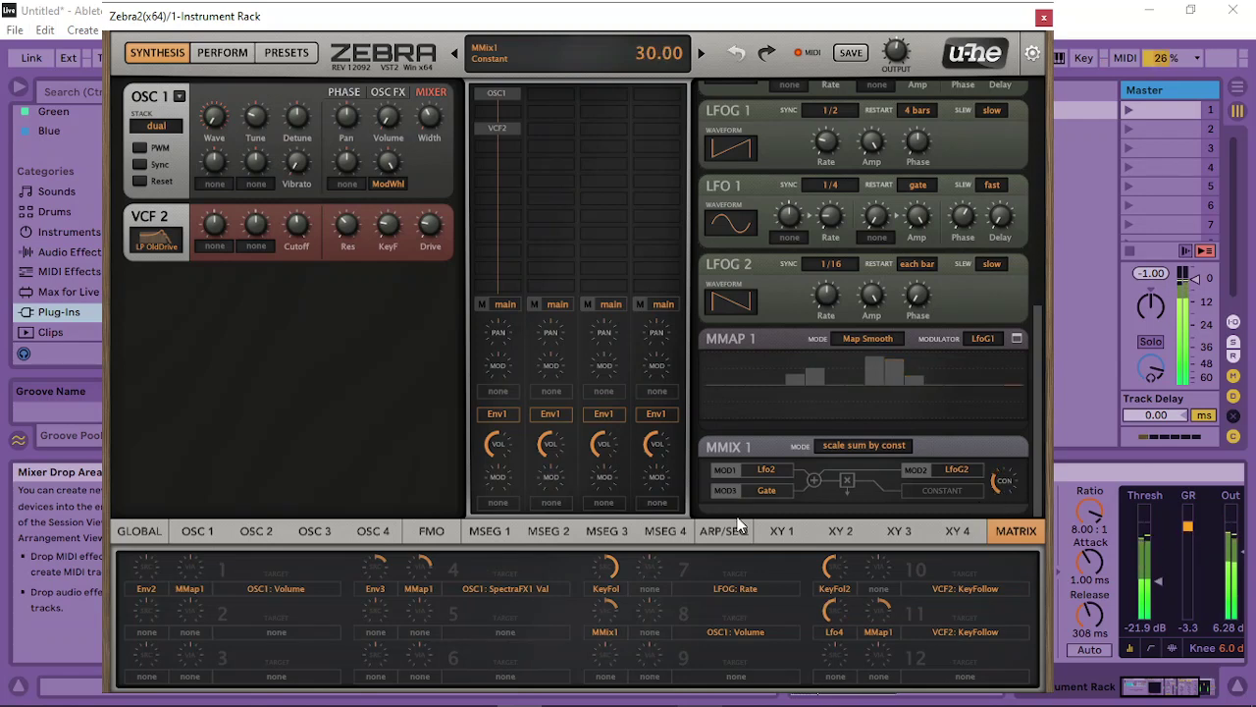
pyautogui.moveTo(602, 622)
pyautogui.mouseDown()
pyautogui.moveTo(591, 630)
pyautogui.moveTo(623, 613)
pyautogui.mouseUp()
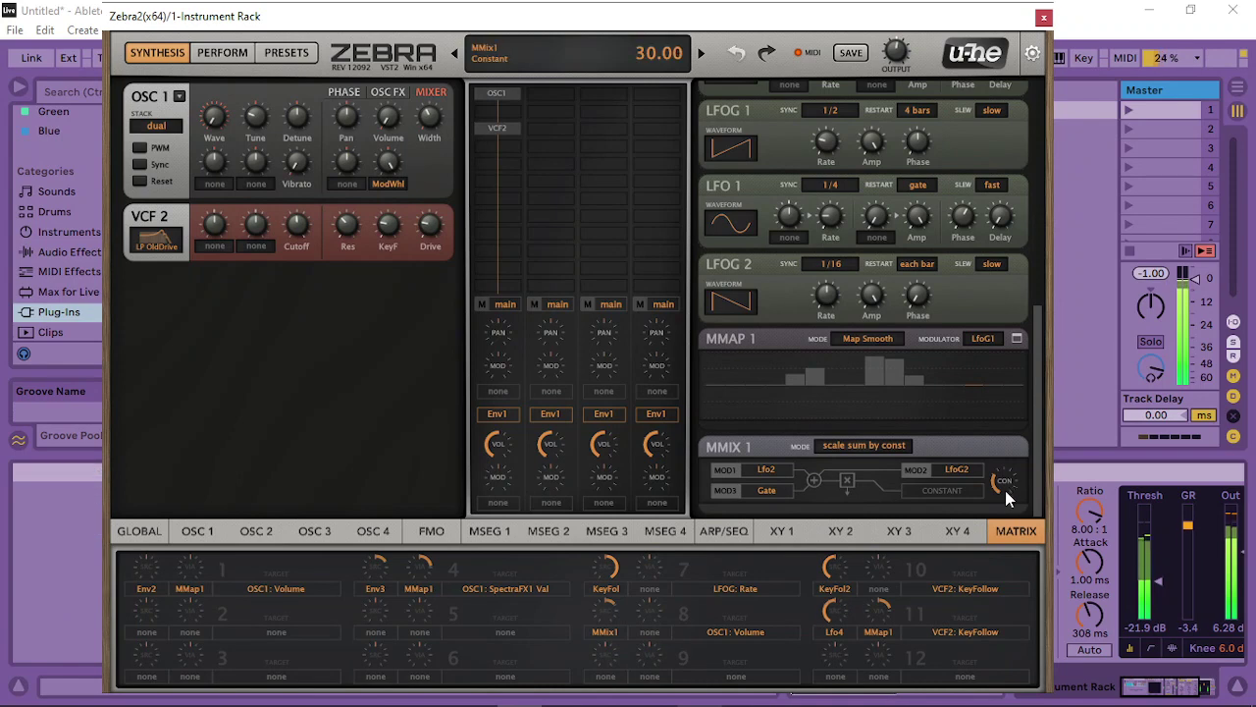
pyautogui.moveTo(1005, 489); pyautogui.dragTo(1008, 433)
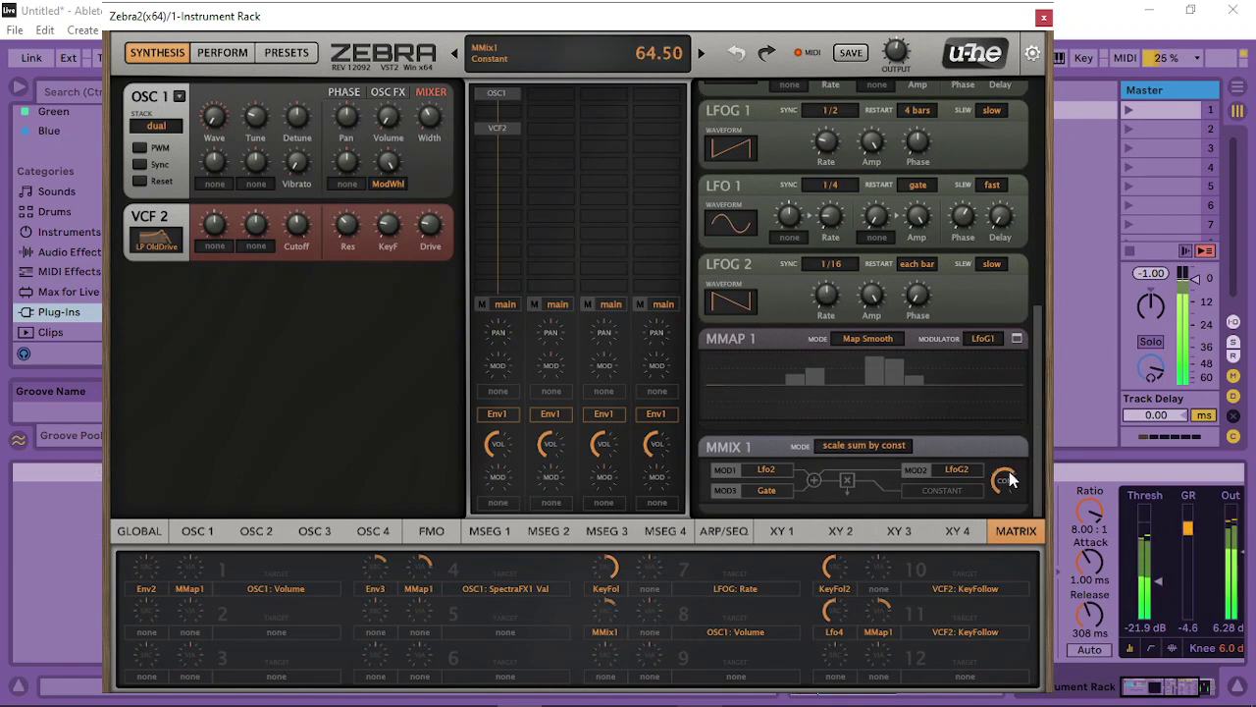
# Assign MMap1 as the via source of matrix slot 8 with its amount at 100 and readjust the slot's MMix1 depth
pyautogui.moveTo(1007, 484); pyautogui.dragTo(1007, 483)
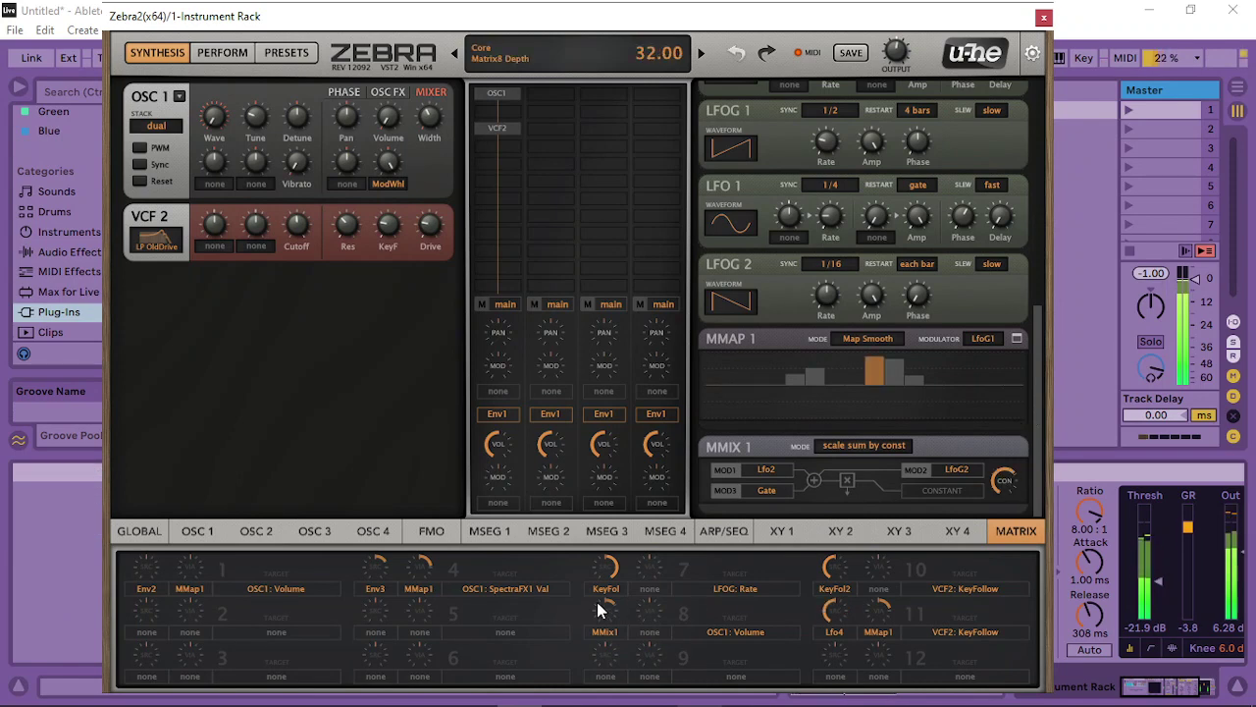
pyautogui.moveTo(591, 607); pyautogui.dragTo(672, 474)
pyautogui.rightClick(650, 608)
pyautogui.click(700, 556)
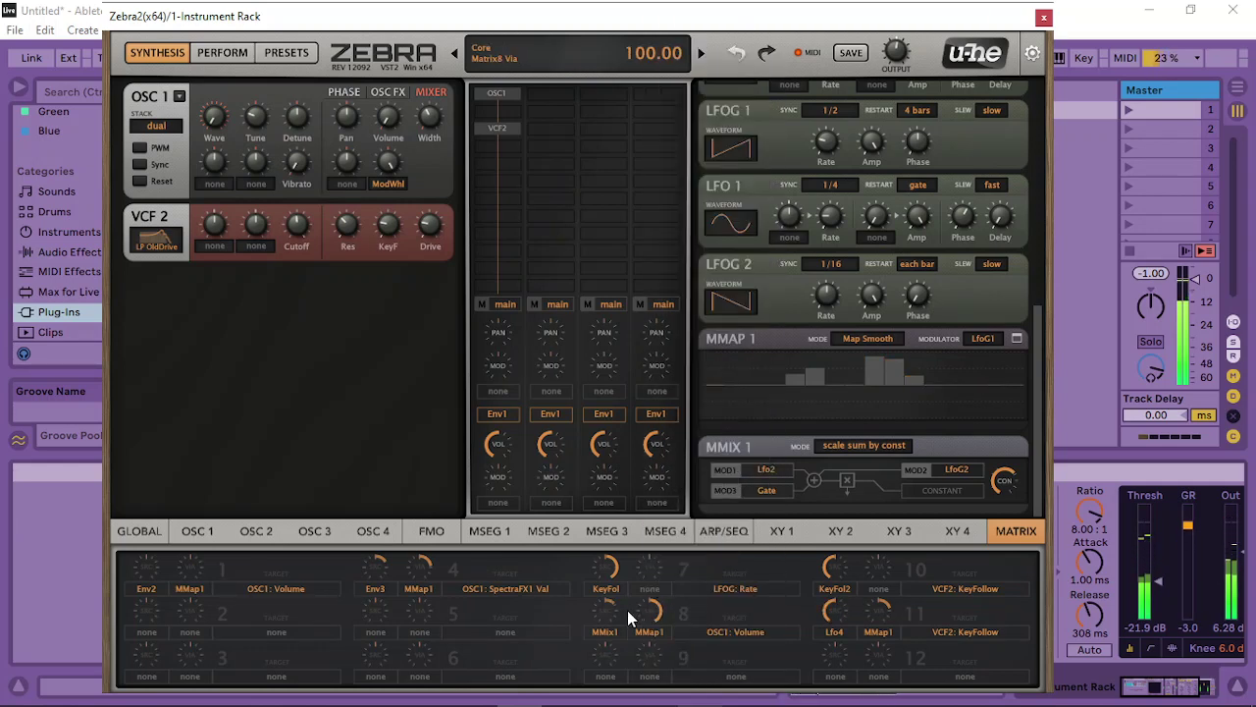
pyautogui.moveTo(627, 610); pyautogui.dragTo(620, 616)
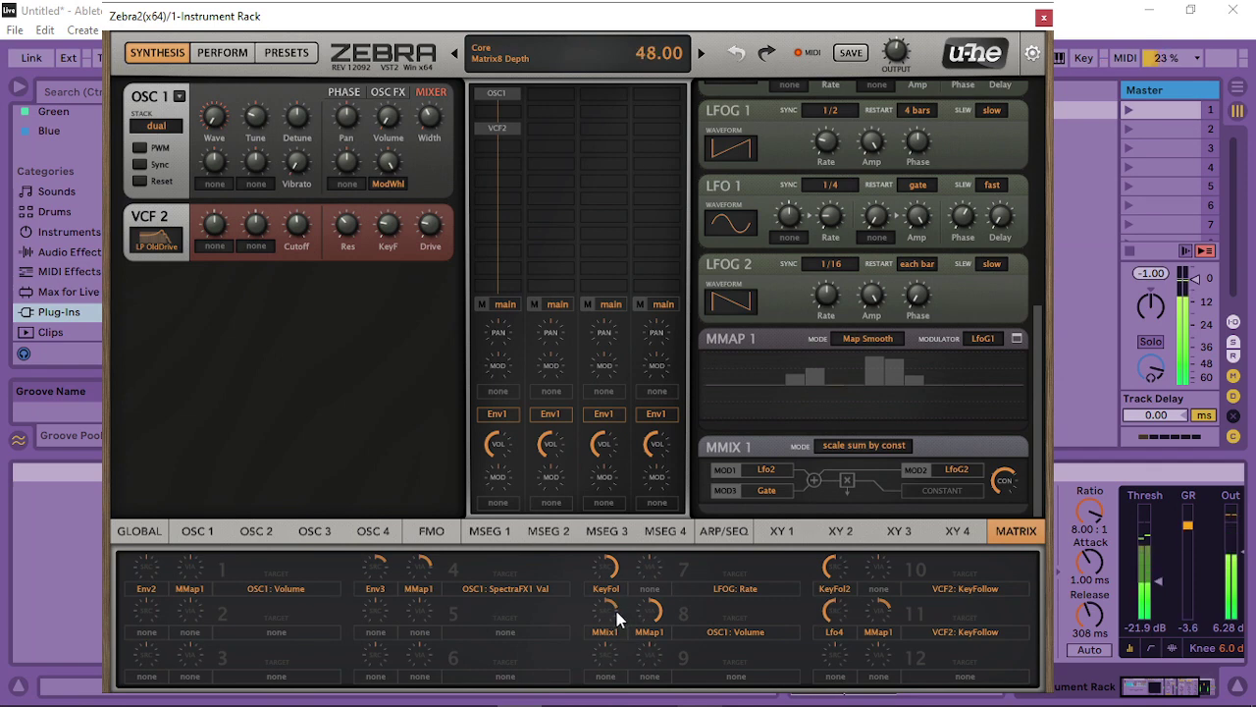
pyautogui.moveTo(619, 618); pyautogui.dragTo(602, 626)
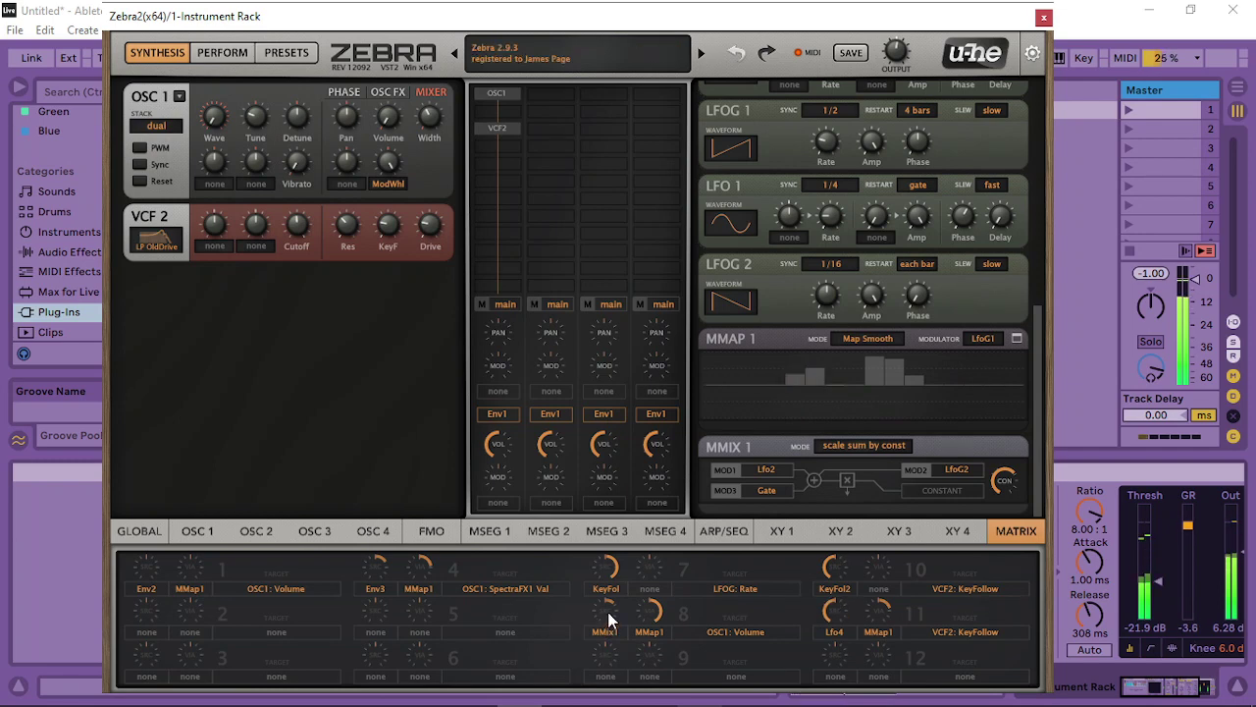
# Redraw the right-hand group of steps in MMAP 1 at lower values, ending with step 12 at 10.00
pyautogui.click(879, 371)
pyautogui.moveTo(880, 373); pyautogui.dragTo(937, 380)
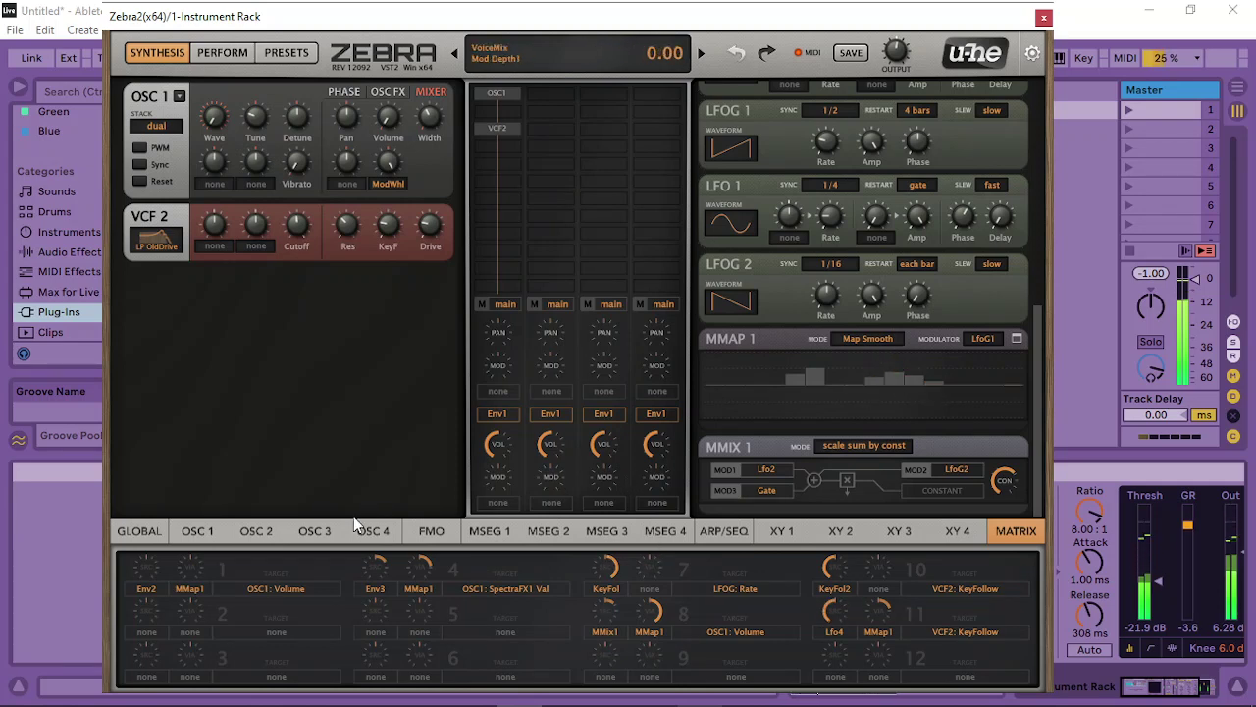
# Insert a Mix1 module below VCF2 in the second lane of the synth grid and route that lane to bus1
pyautogui.click(137, 530)
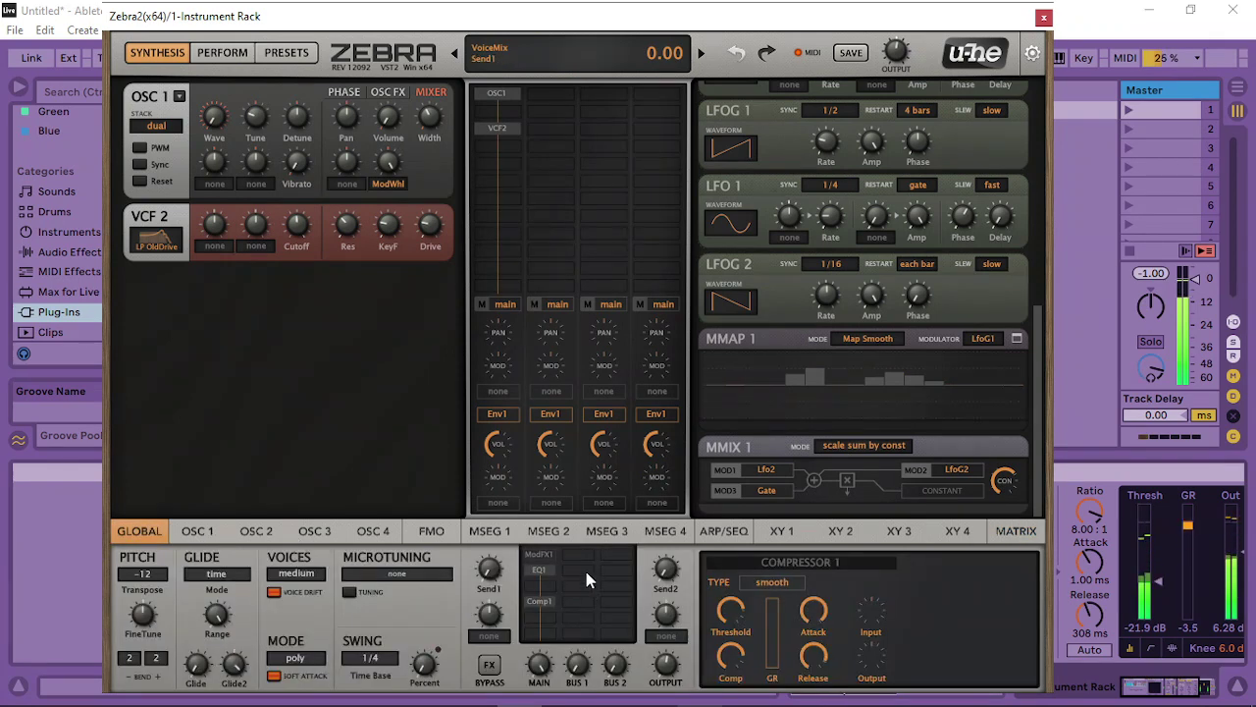
pyautogui.click(547, 163)
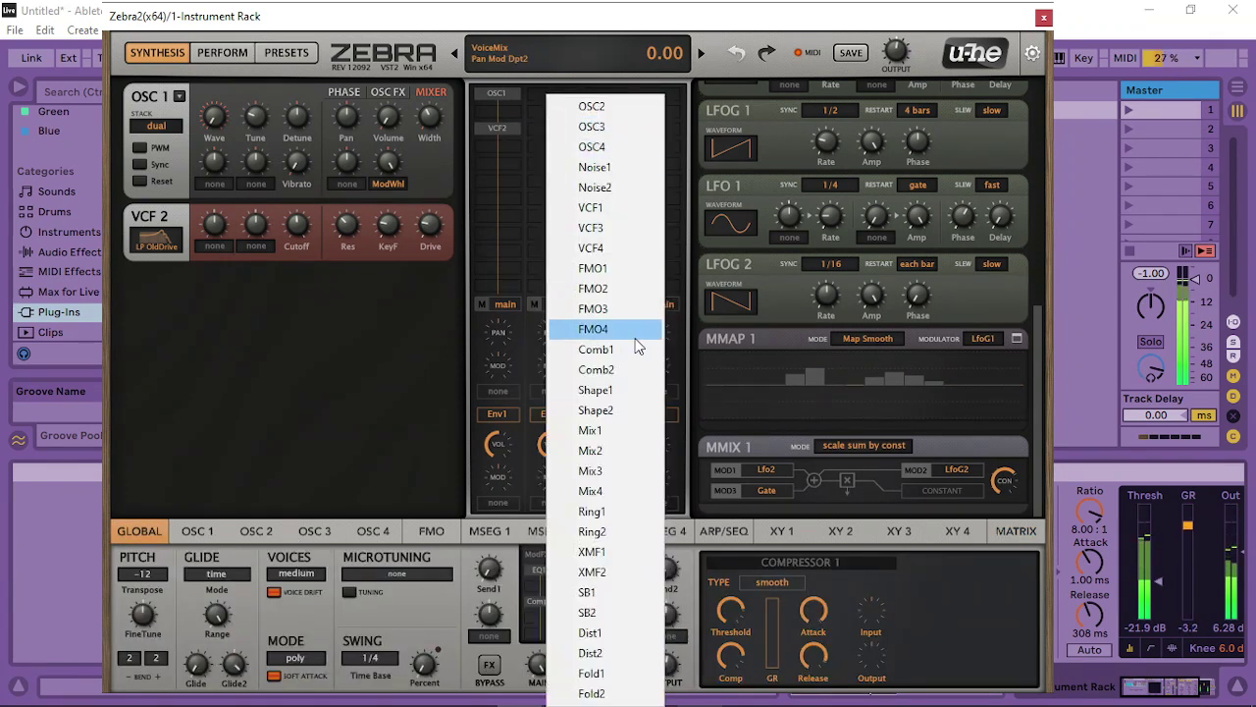
pyautogui.click(620, 431)
pyautogui.click(558, 304)
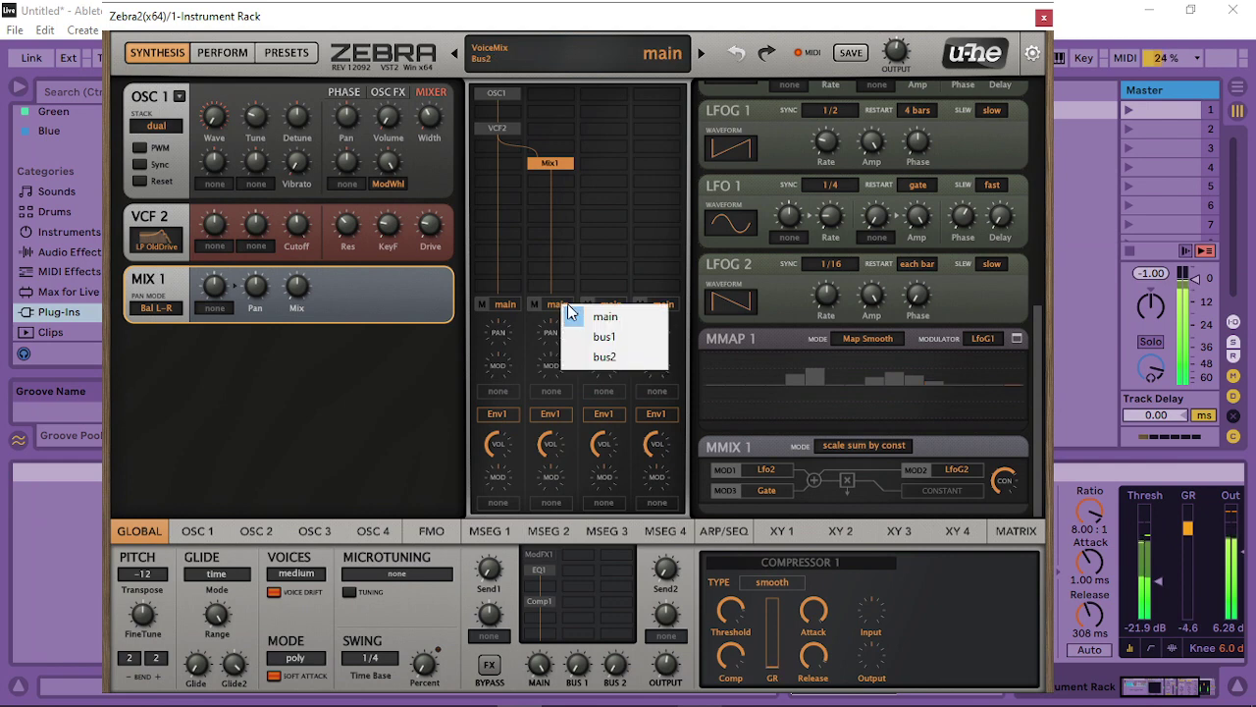
pyautogui.click(609, 336)
# Insert EQ2 in the bus 1 effects lane, cut its low shelf, boost its second band by 6.75, and set the bus 1 return to 100
pyautogui.moveTo(579, 667); pyautogui.dragTo(579, 645)
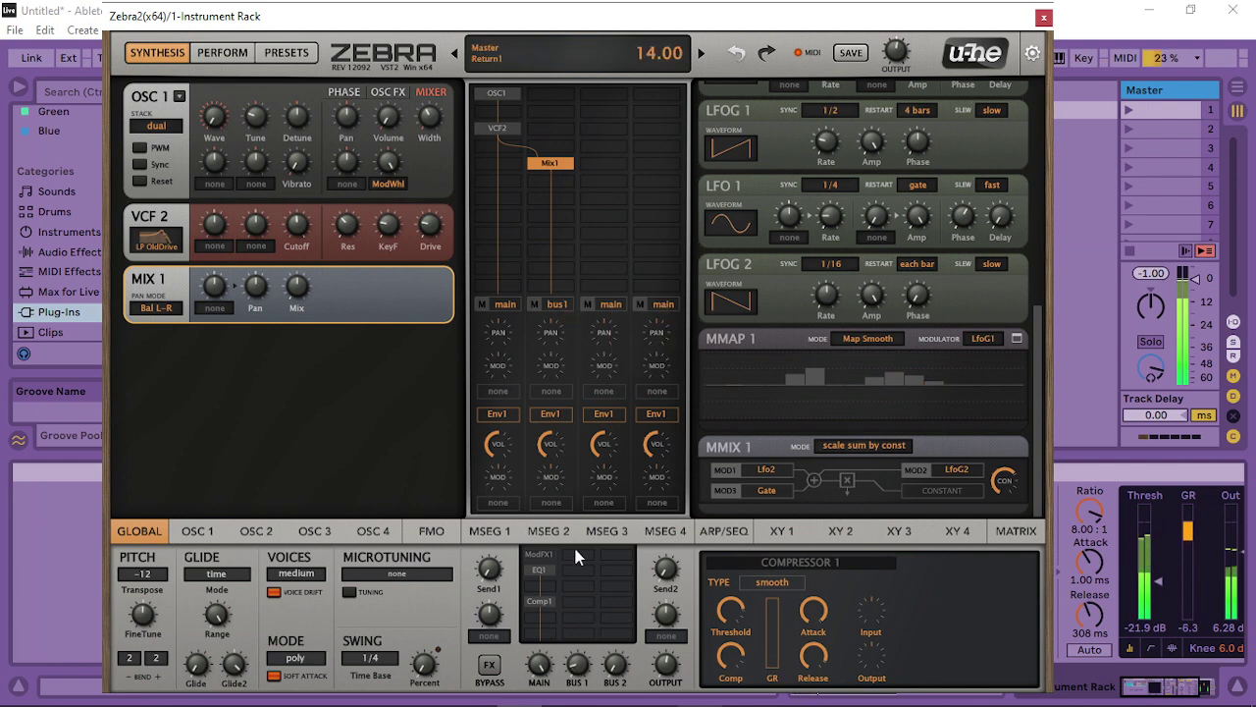
pyautogui.click(577, 554)
pyautogui.click(619, 412)
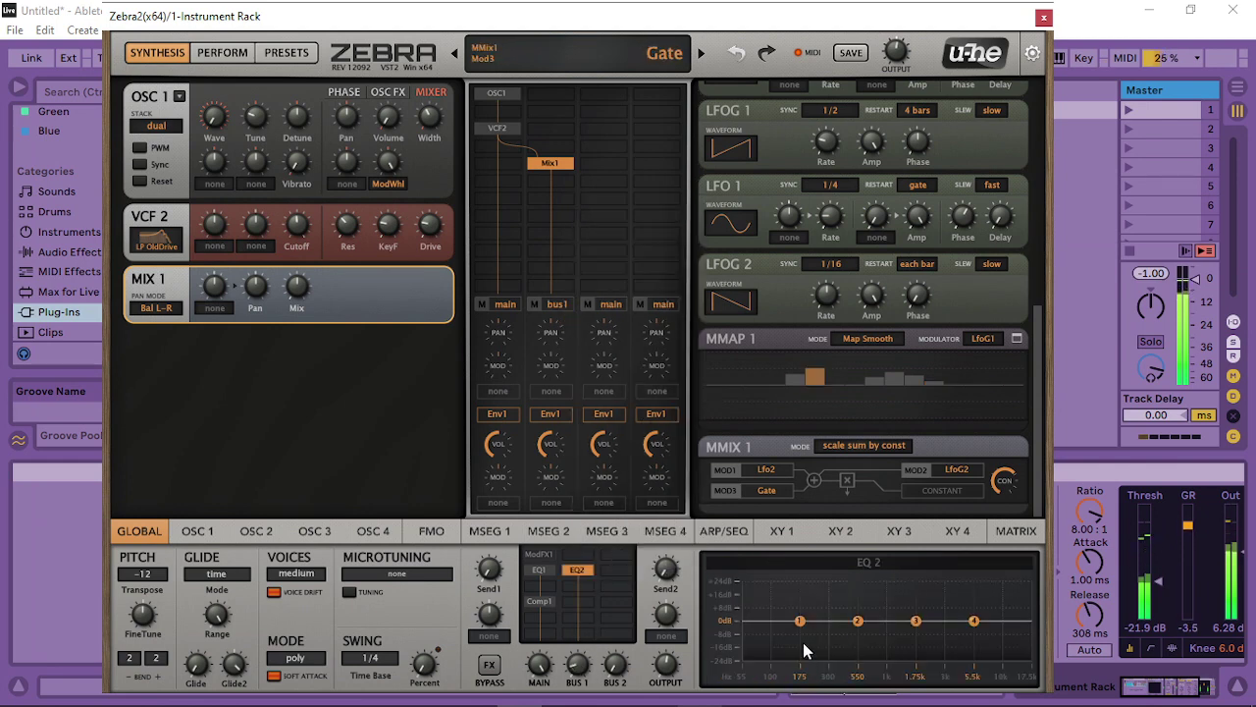
pyautogui.moveTo(801, 621); pyautogui.dragTo(786, 652)
pyautogui.moveTo(856, 621); pyautogui.dragTo(873, 611)
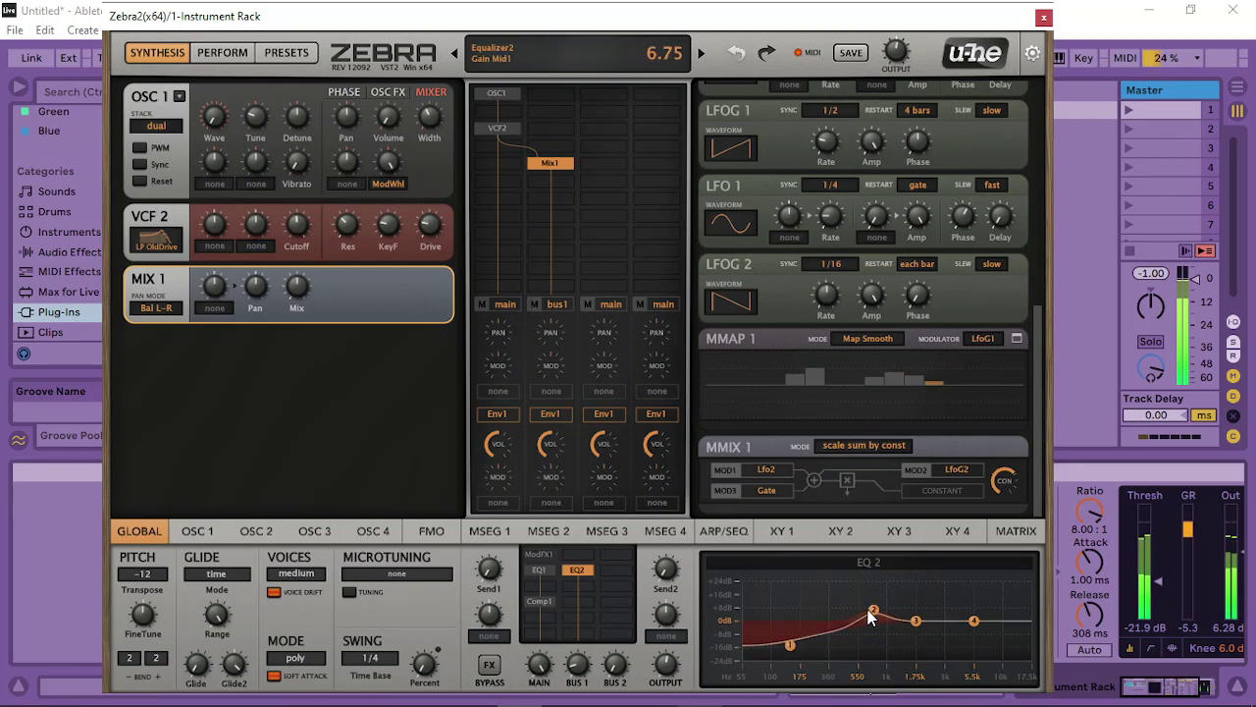
pyautogui.moveTo(579, 667); pyautogui.dragTo(597, 525)
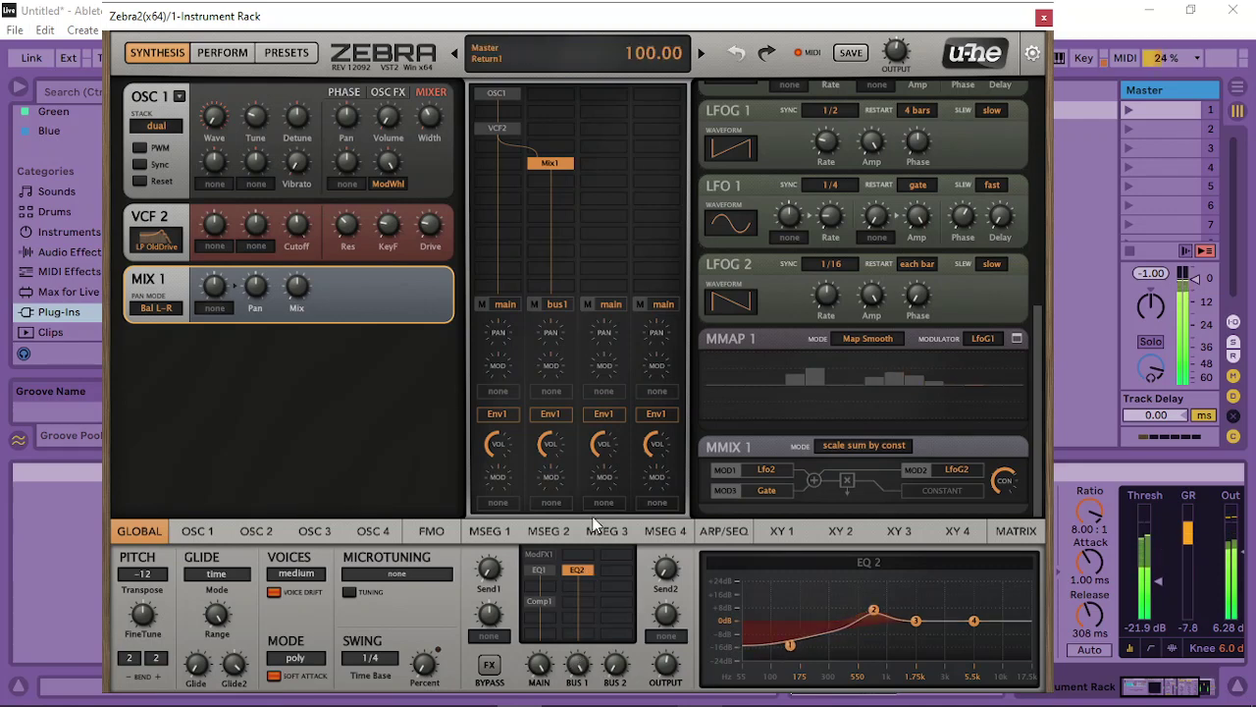
# Insert the Rev1 reverb beneath EQ2 in the bus 1 effects lane and adjust its wet level
pyautogui.click(579, 586)
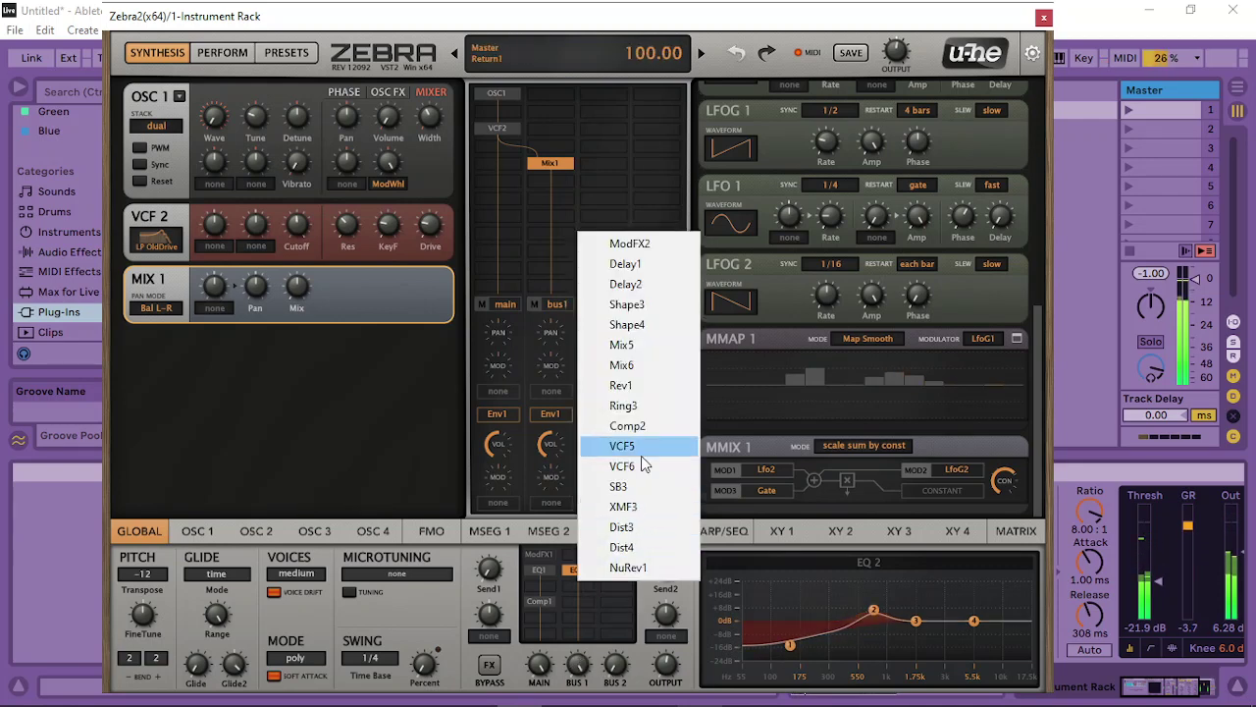
pyautogui.click(623, 386)
pyautogui.moveTo(1001, 662); pyautogui.dragTo(1001, 656)
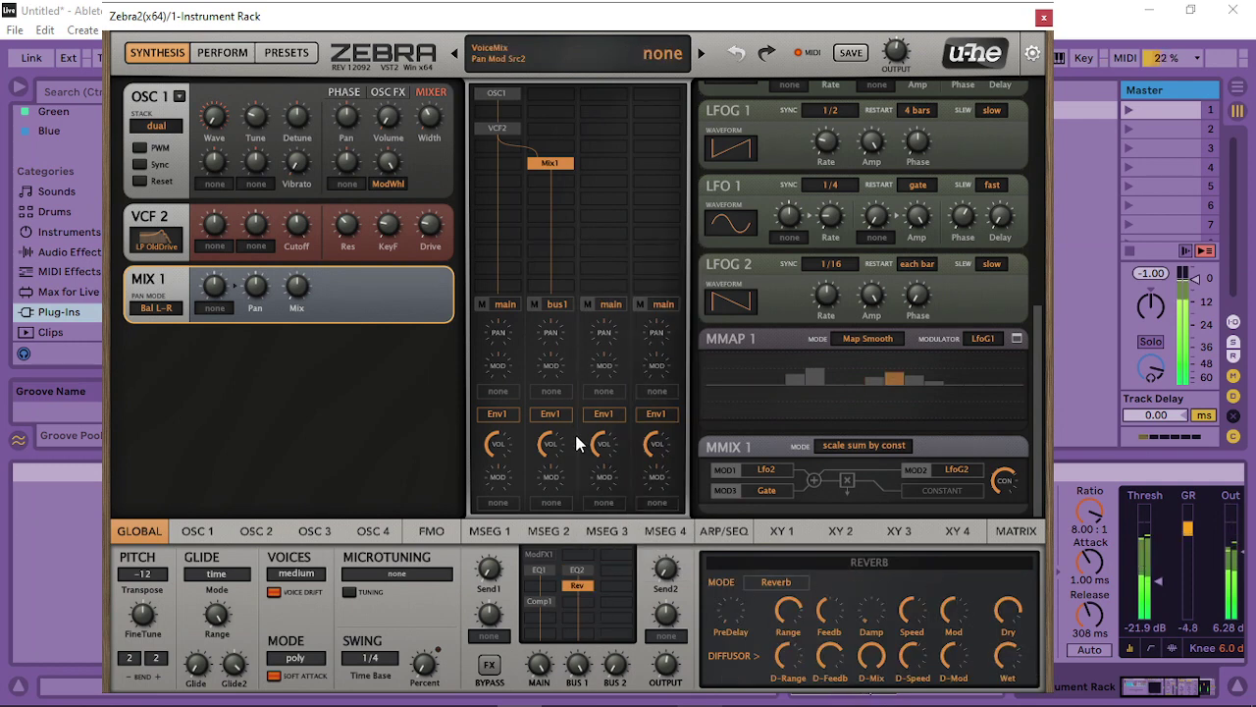
# Move EQ 2's second band to about 550 Hz and raise its gain to 14.50
pyautogui.rightClick(586, 572)
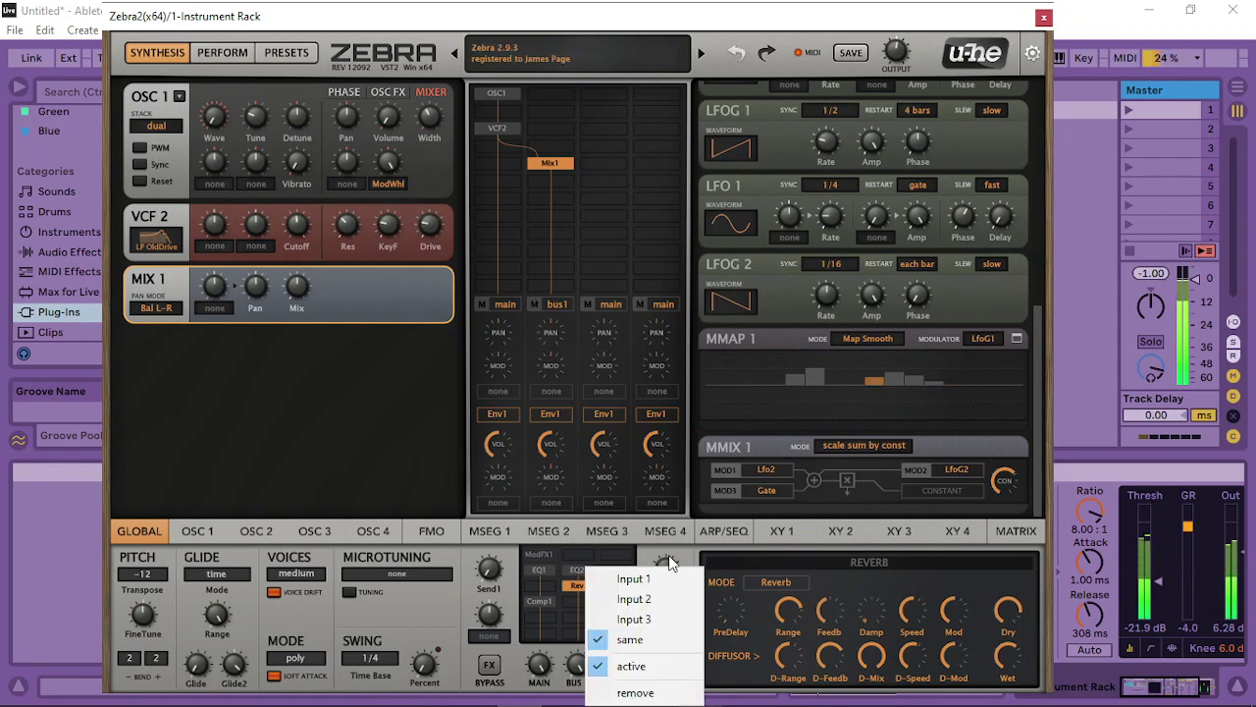
pyautogui.click(847, 581)
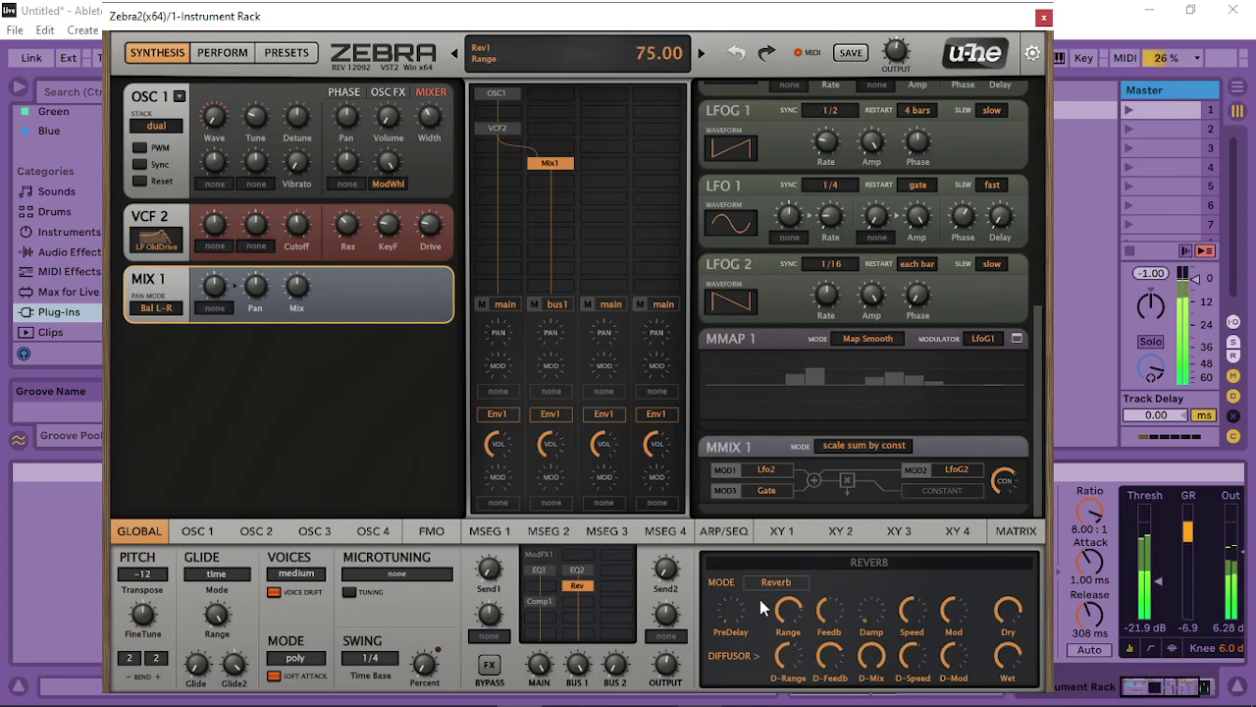
pyautogui.click(577, 570)
pyautogui.moveTo(879, 620); pyautogui.dragTo(857, 607)
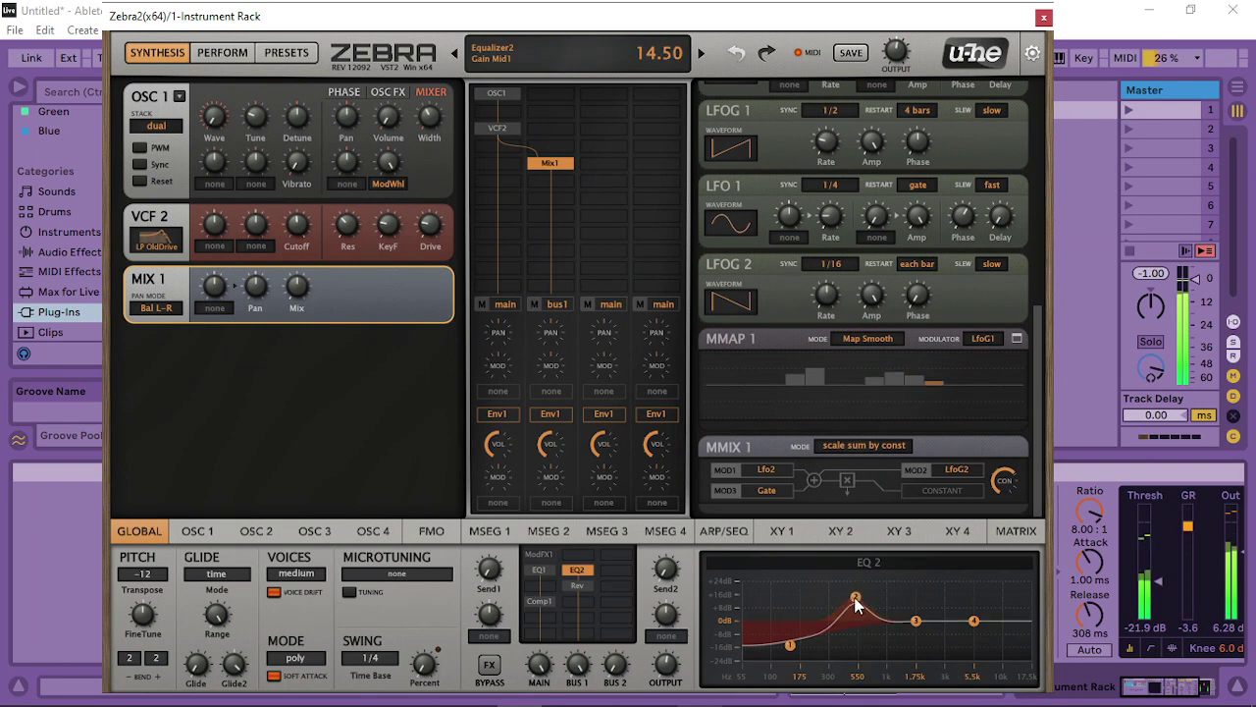
# Insert Mix5 below Comp1 in the main effects lane with SideChain 2 as its input, and lower the bus 1 return to 27.50
pyautogui.click(546, 629)
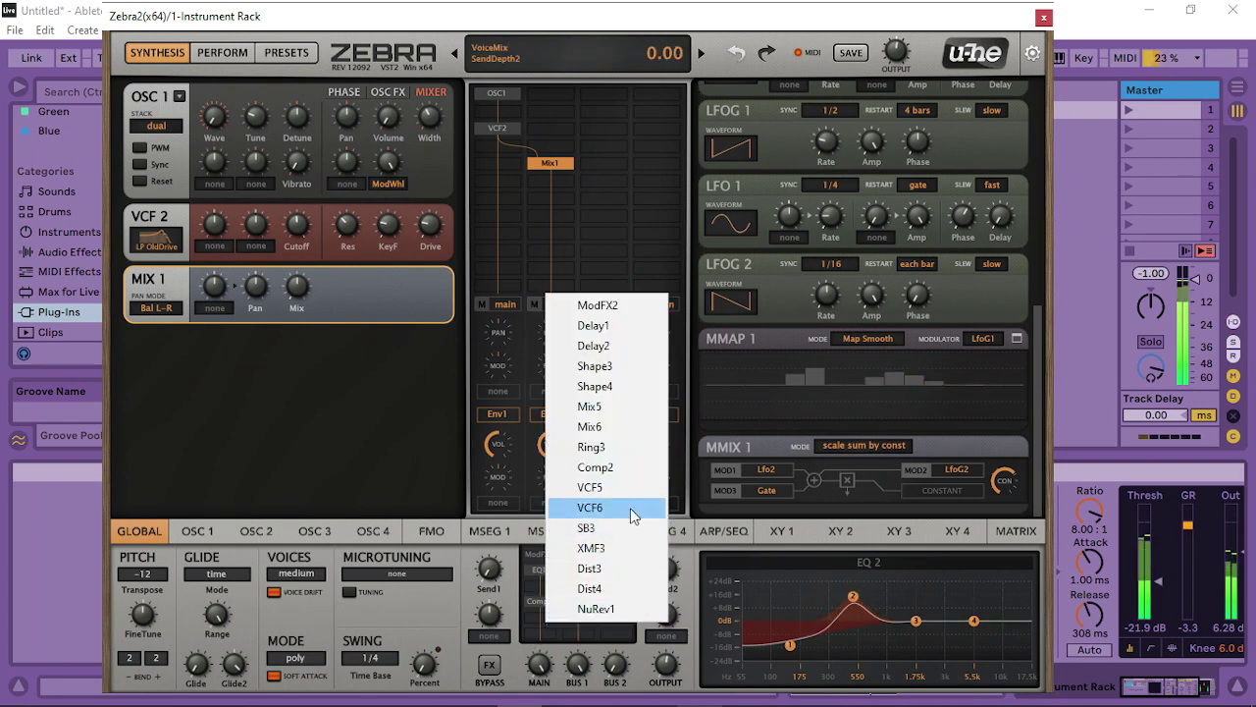
pyautogui.click(643, 410)
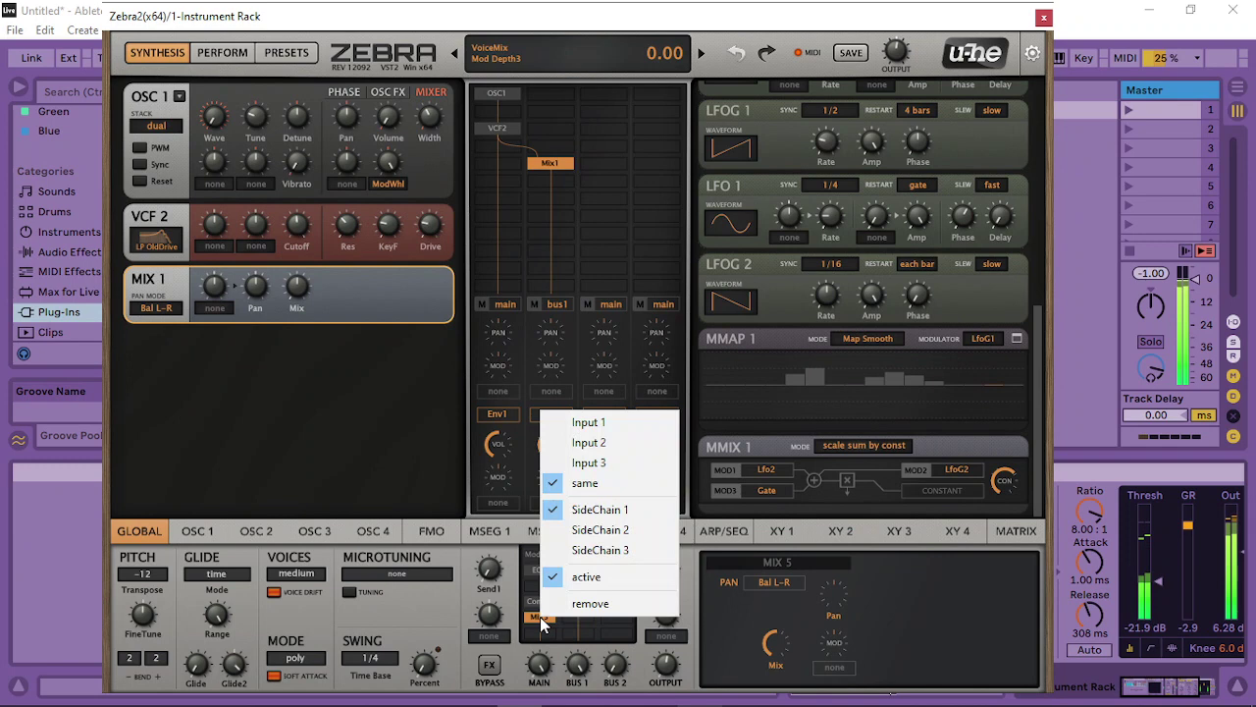
pyautogui.click(628, 530)
pyautogui.scroll(-12, 594, 672)
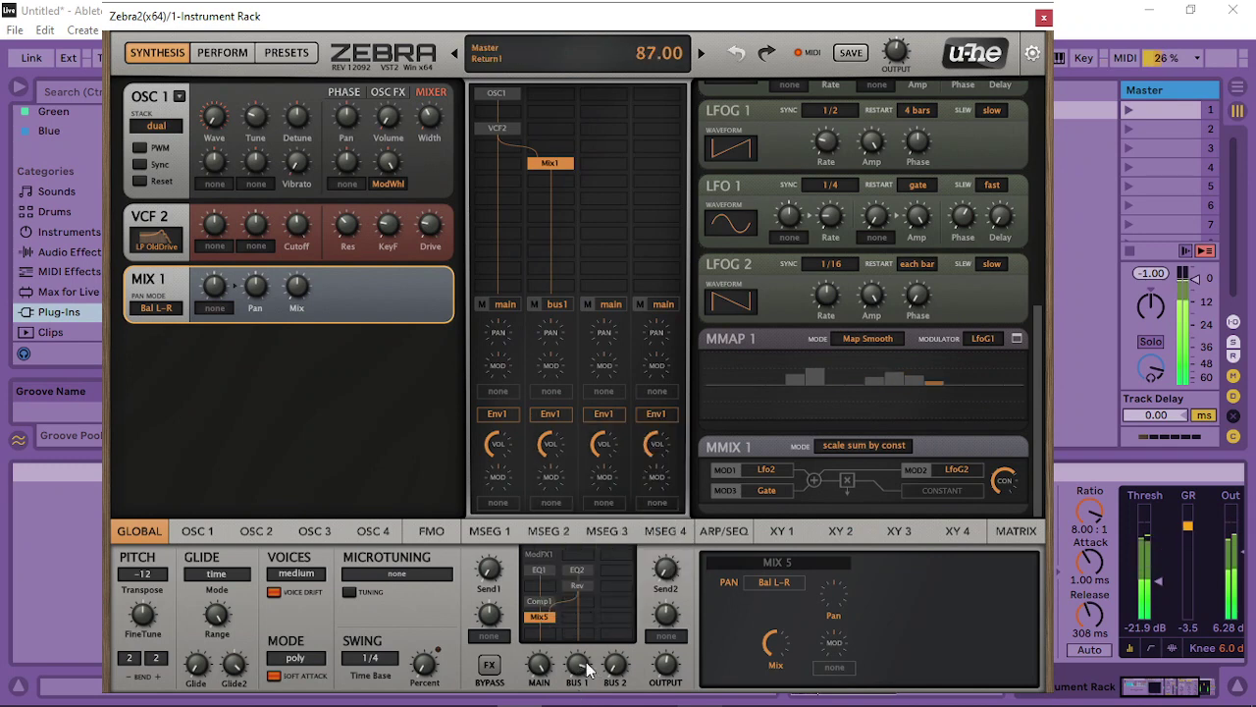
pyautogui.scroll(-5, 592, 669)
# Set EQ 2's low-shelf gain to -17.25 at a higher frequency and raise its second band's boost between 550 Hz and 1 kHz
pyautogui.rightClick(581, 573)
pyautogui.click(579, 571)
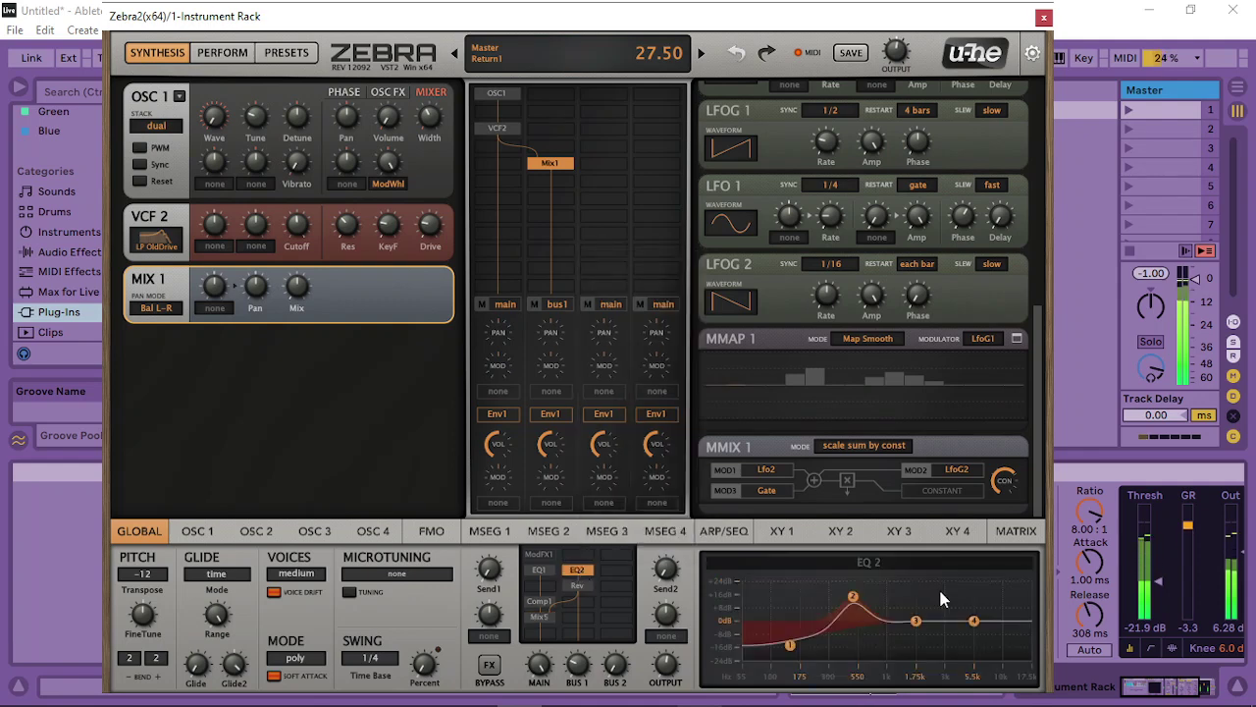
pyautogui.moveTo(850, 605); pyautogui.dragTo(894, 601)
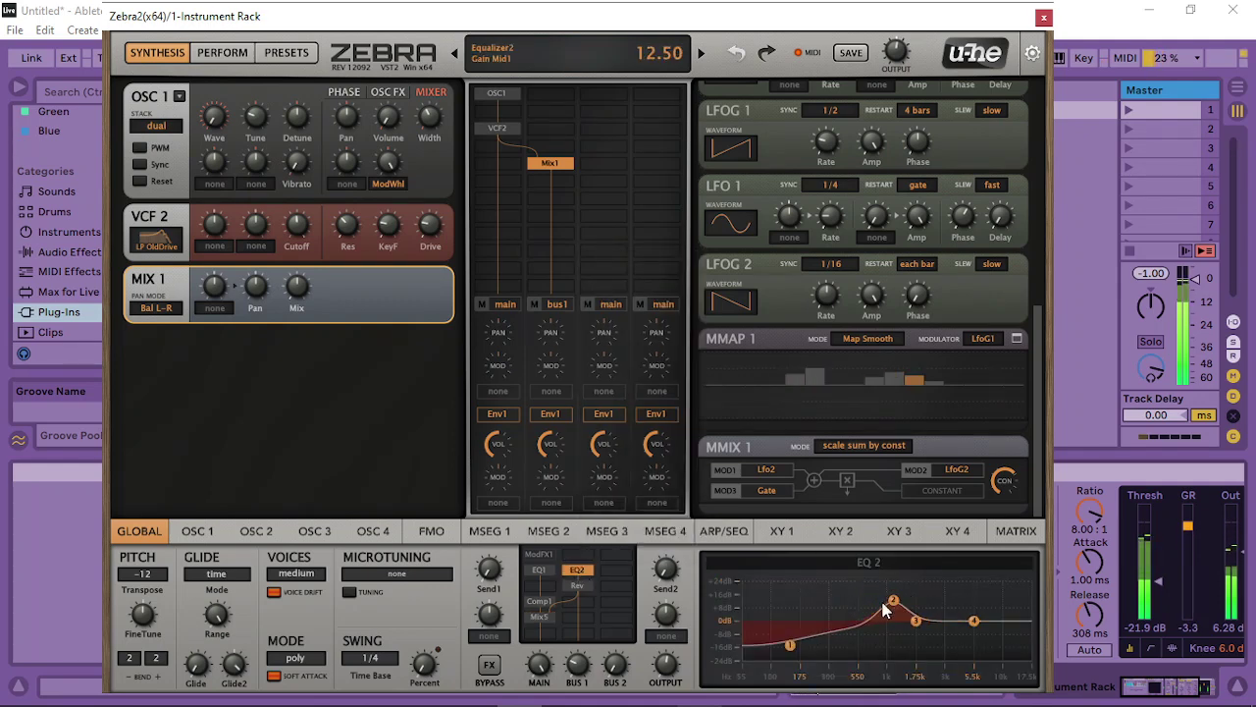
pyautogui.moveTo(790, 646); pyautogui.dragTo(821, 650)
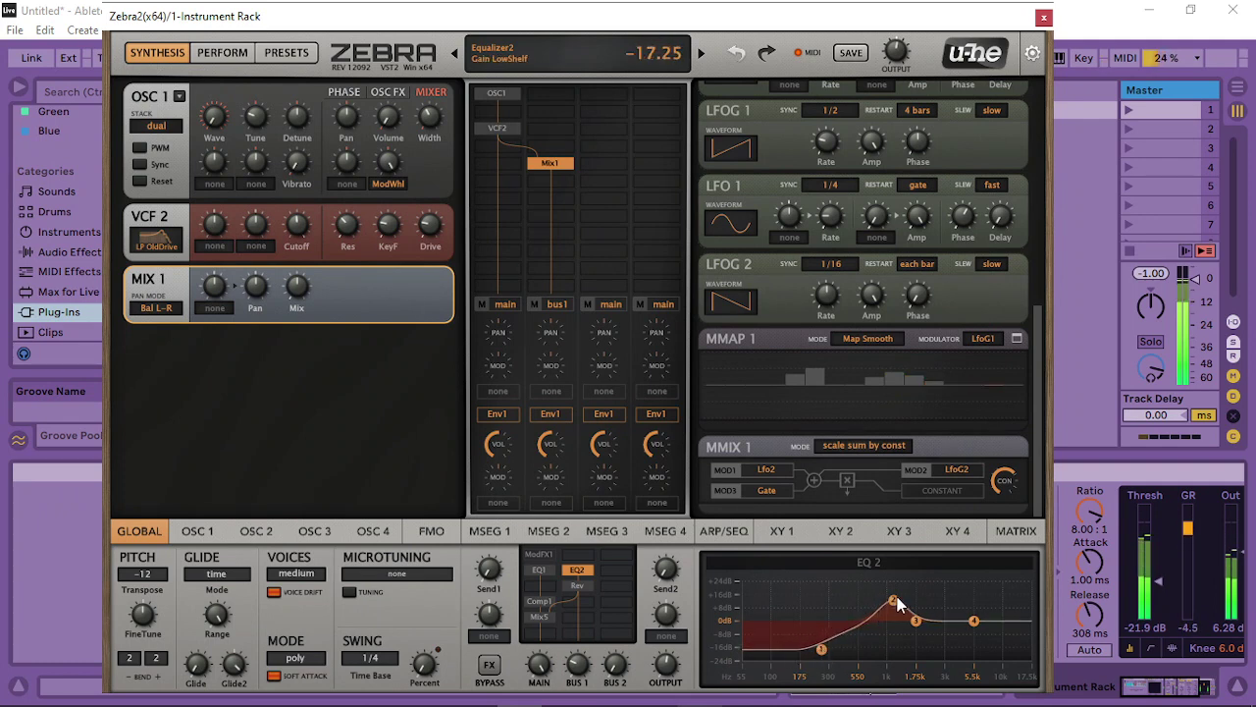
pyautogui.moveTo(893, 600)
pyautogui.mouseDown()
pyautogui.moveTo(908, 587)
pyautogui.moveTo(876, 588)
pyautogui.mouseUp()
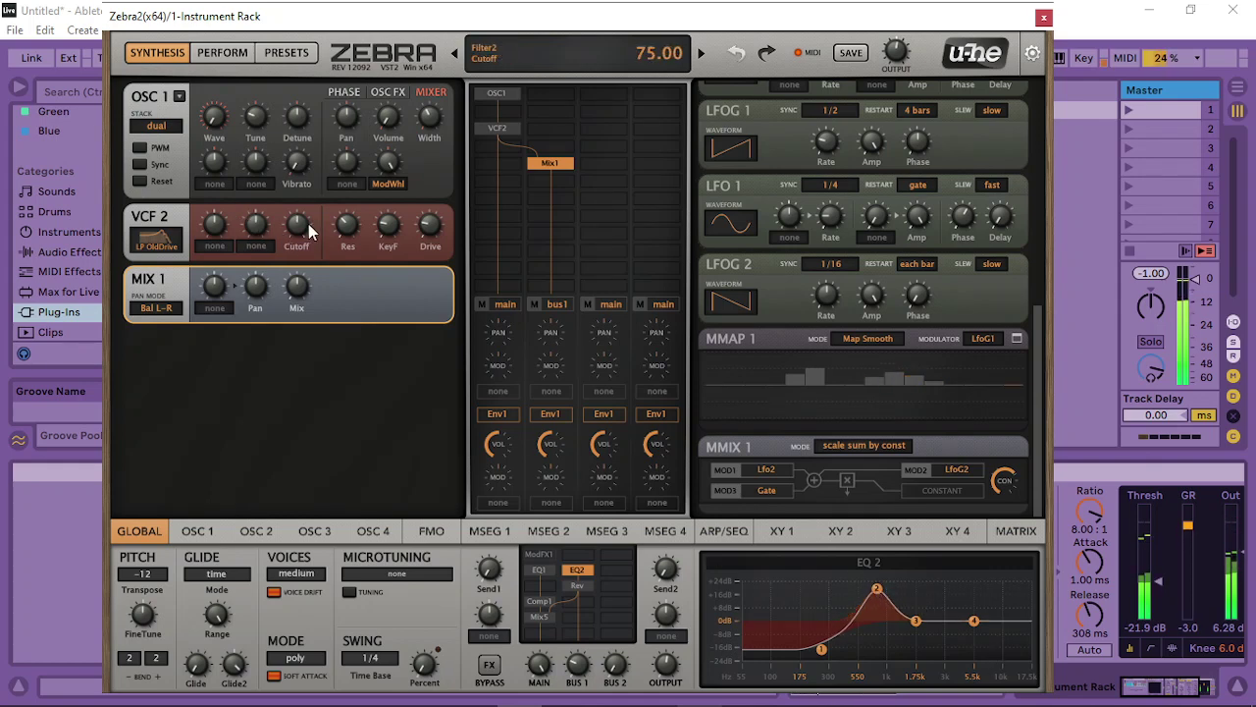
# Raise VCF 2's cutoff and readjust the MMap1 via amount in matrix slot 11
pyautogui.moveTo(314, 233); pyautogui.dragTo(463, 189)
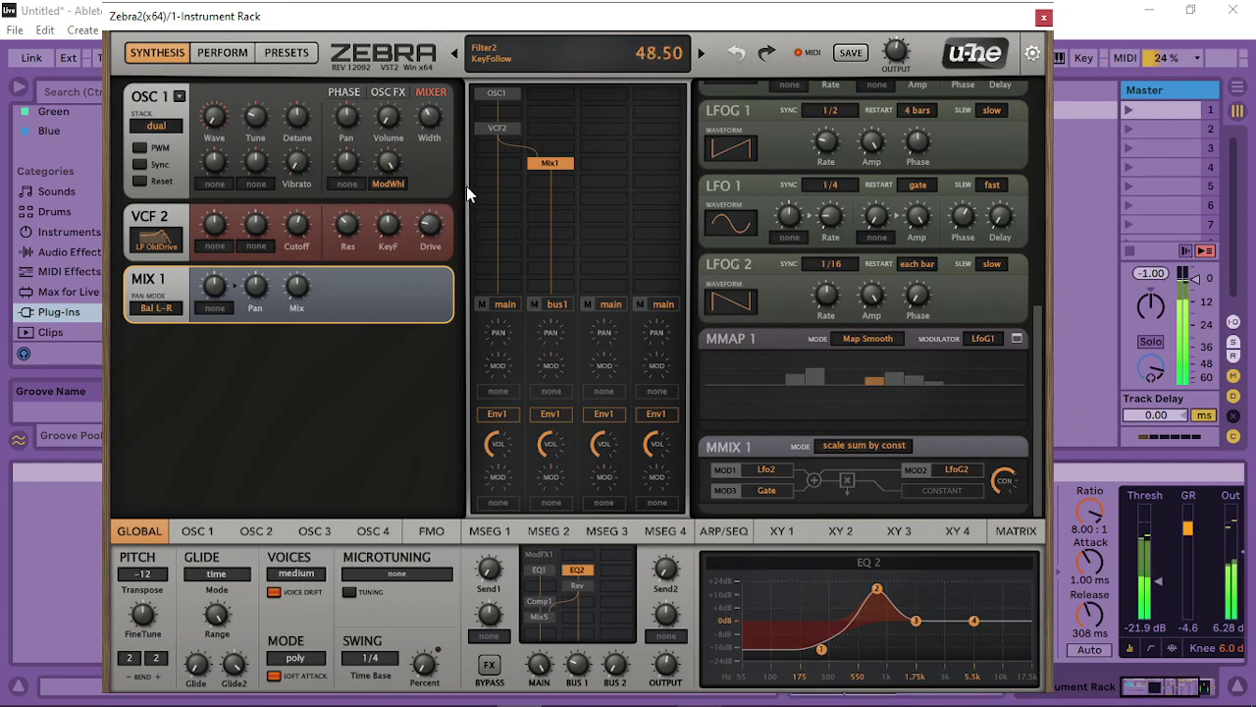
pyautogui.click(1015, 535)
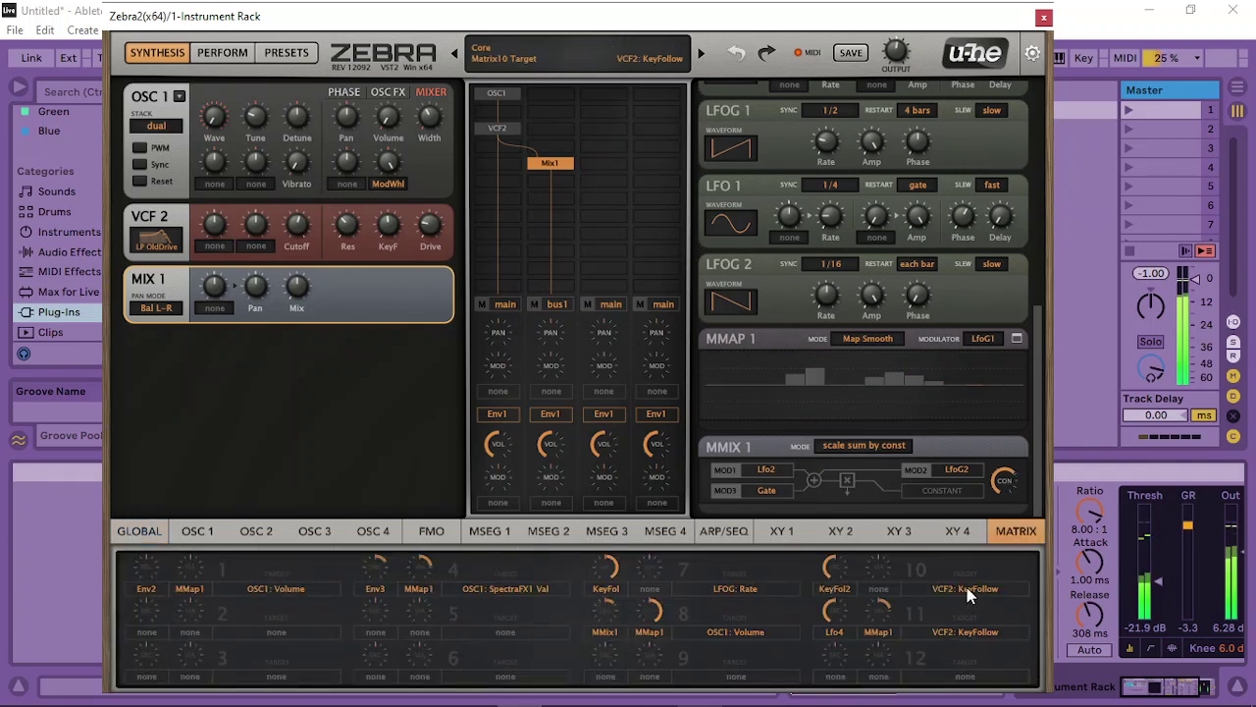
pyautogui.moveTo(883, 612); pyautogui.dragTo(908, 498)
pyautogui.moveTo(890, 613)
pyautogui.mouseDown()
pyautogui.moveTo(861, 638)
pyautogui.moveTo(907, 625)
pyautogui.mouseUp()
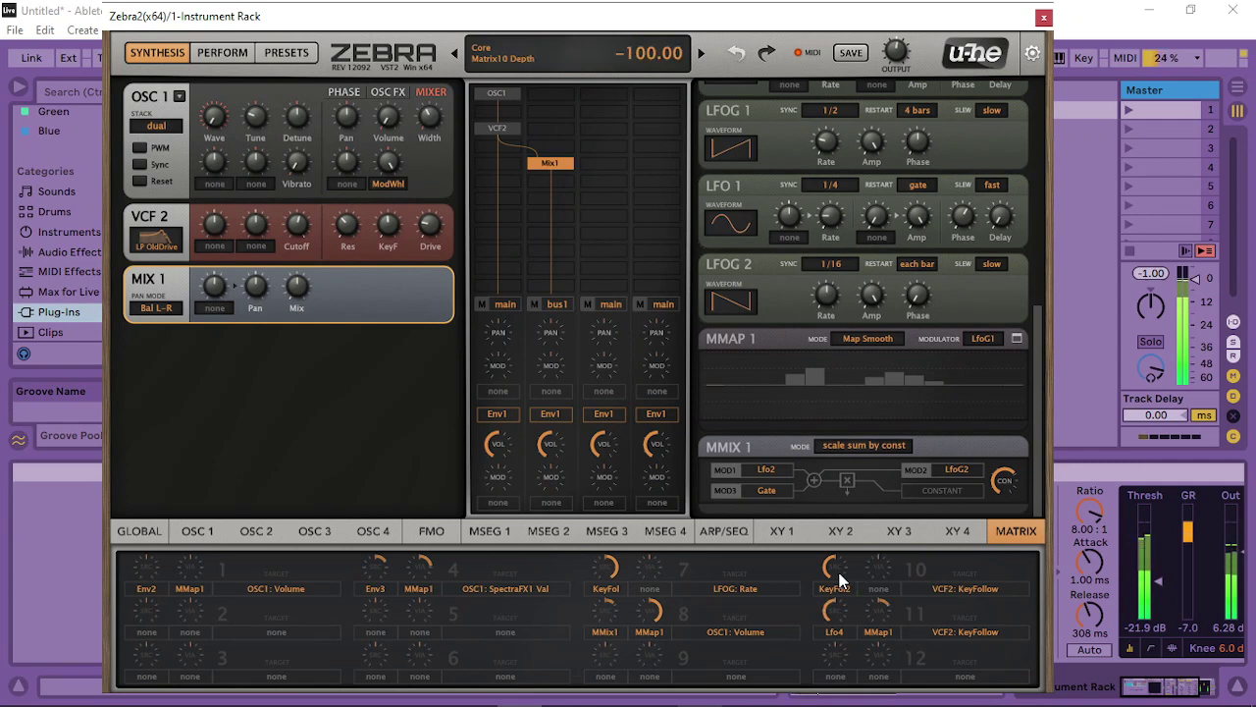
# Readjust the KeyFol2 depth in matrix slot 10 and assign LfoG1 as its via source with the amount turned up
pyautogui.moveTo(839, 579); pyautogui.dragTo(900, 457)
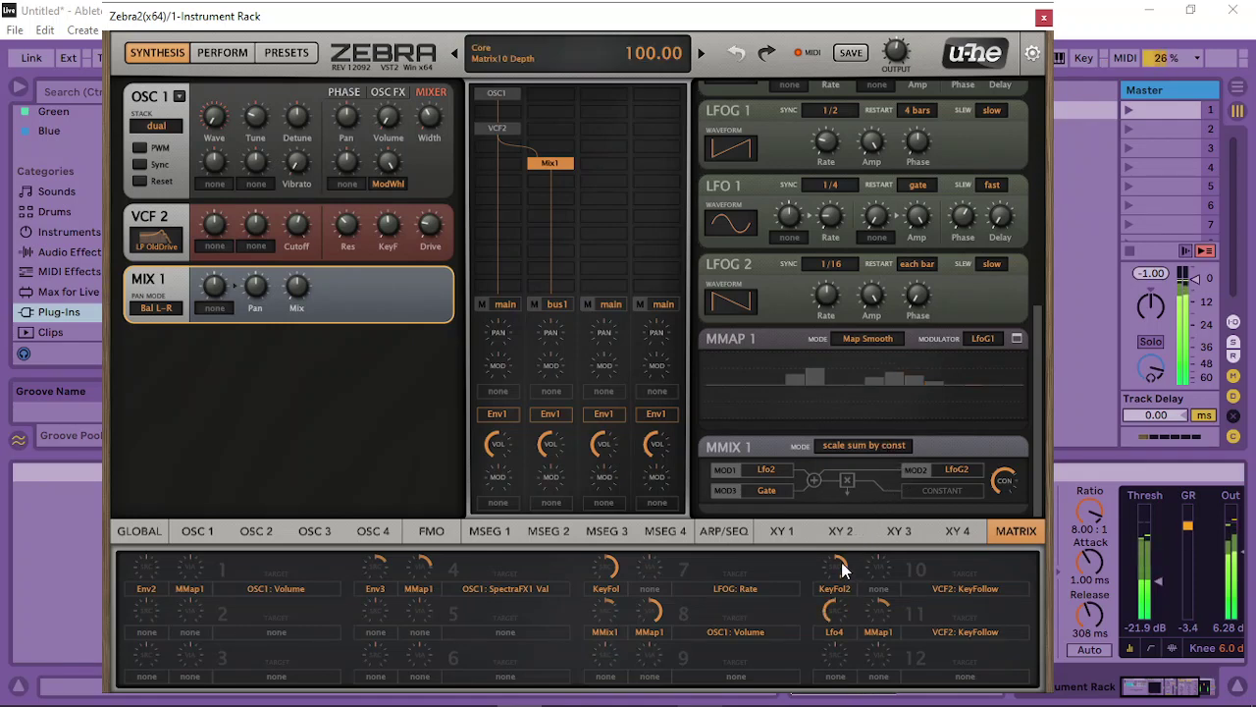
pyautogui.moveTo(841, 561); pyautogui.dragTo(852, 677)
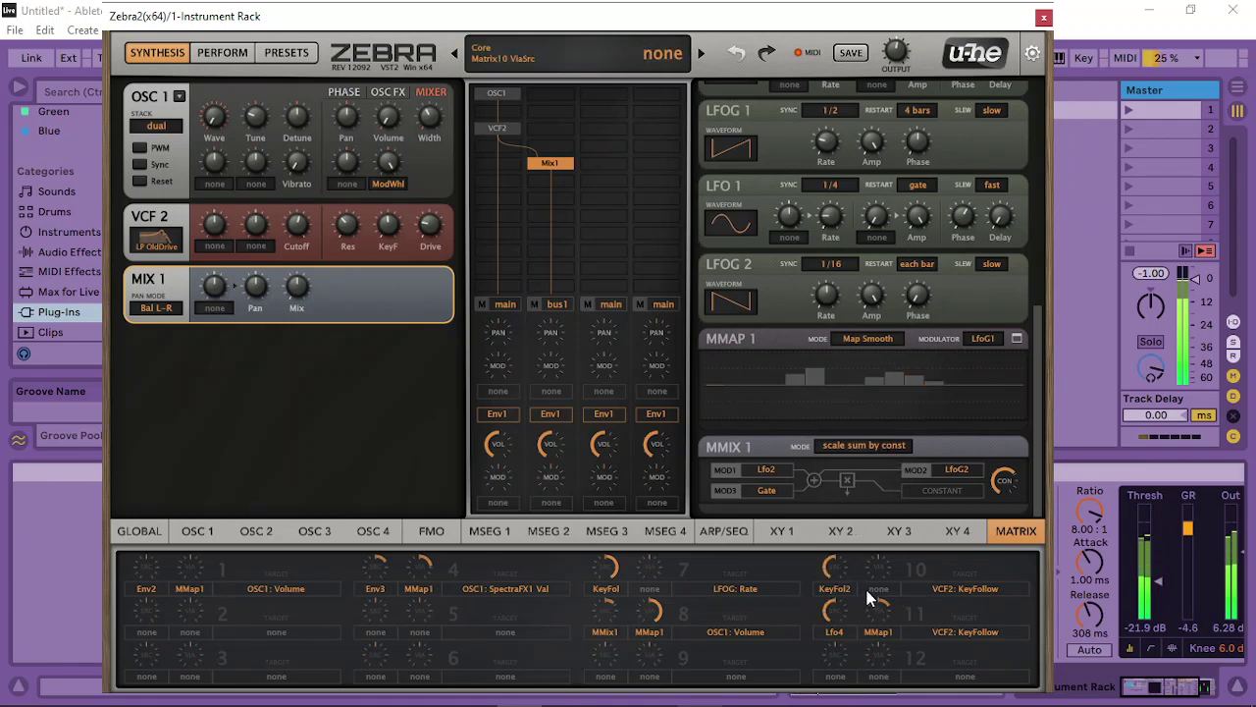
pyautogui.click(883, 576)
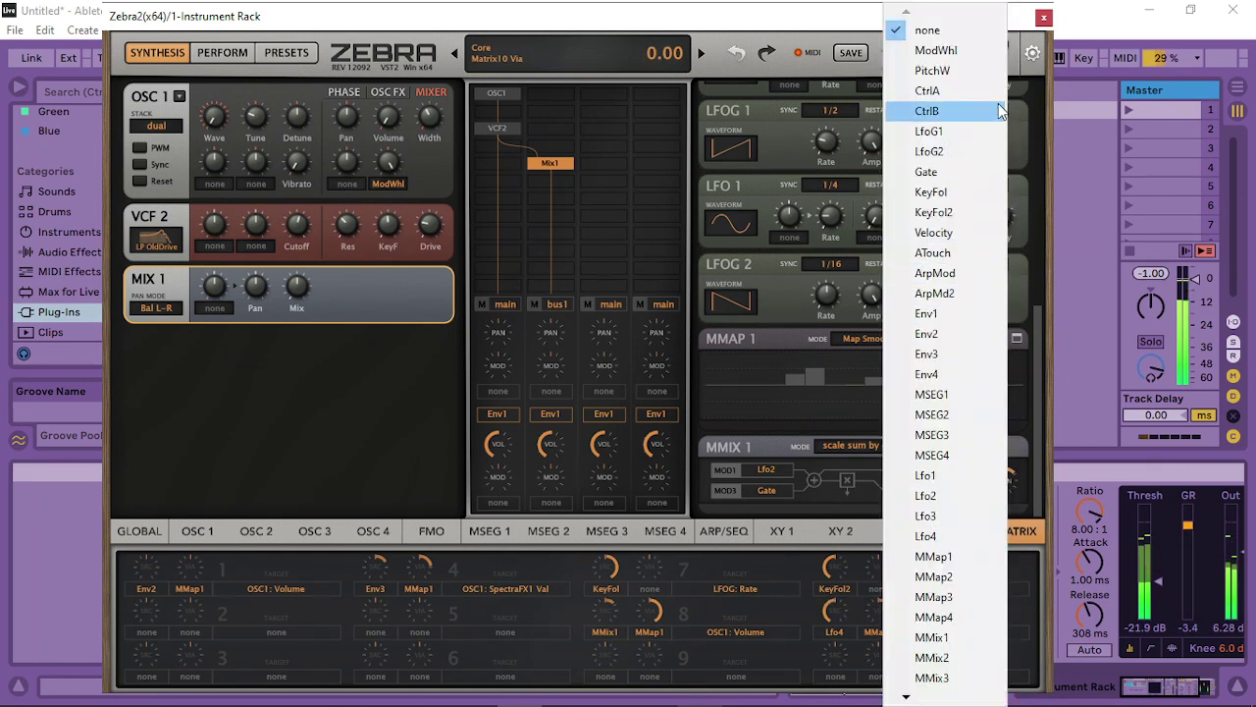
pyautogui.click(971, 142)
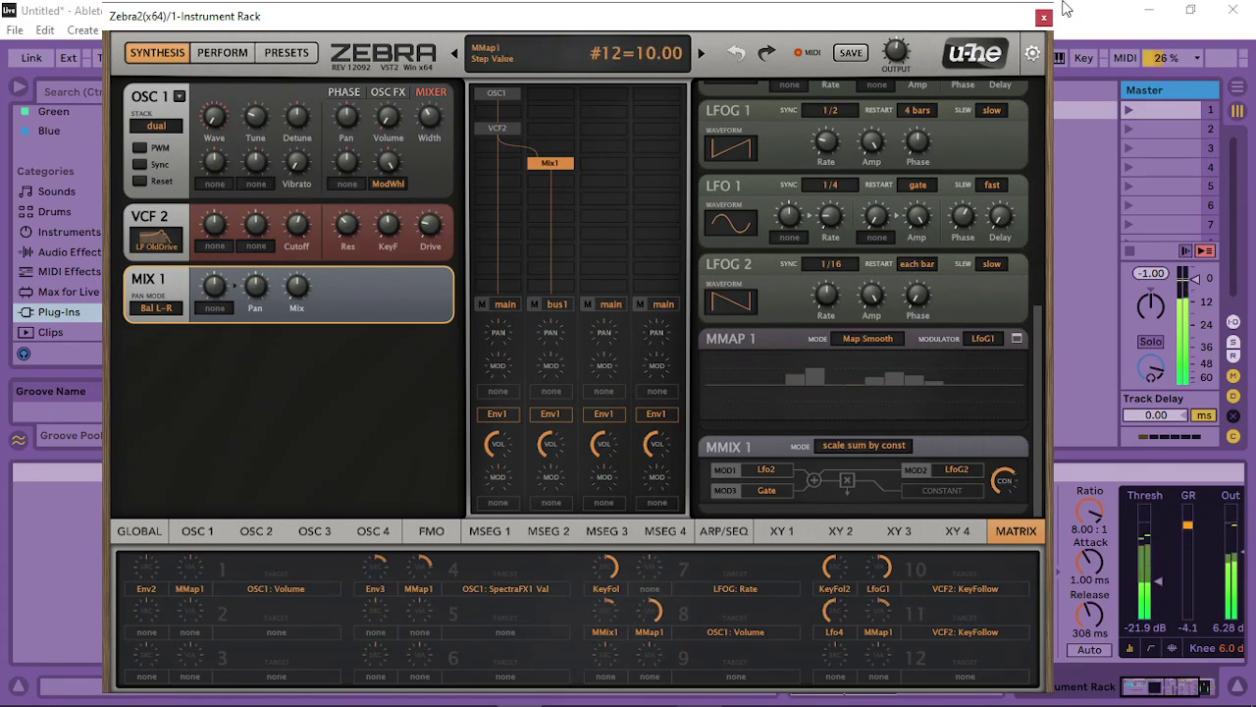
# Delete the Core:Matrix11 Depth controller assignment from the MIDI table and close the settings
pyautogui.click(1032, 53)
pyautogui.click(970, 53)
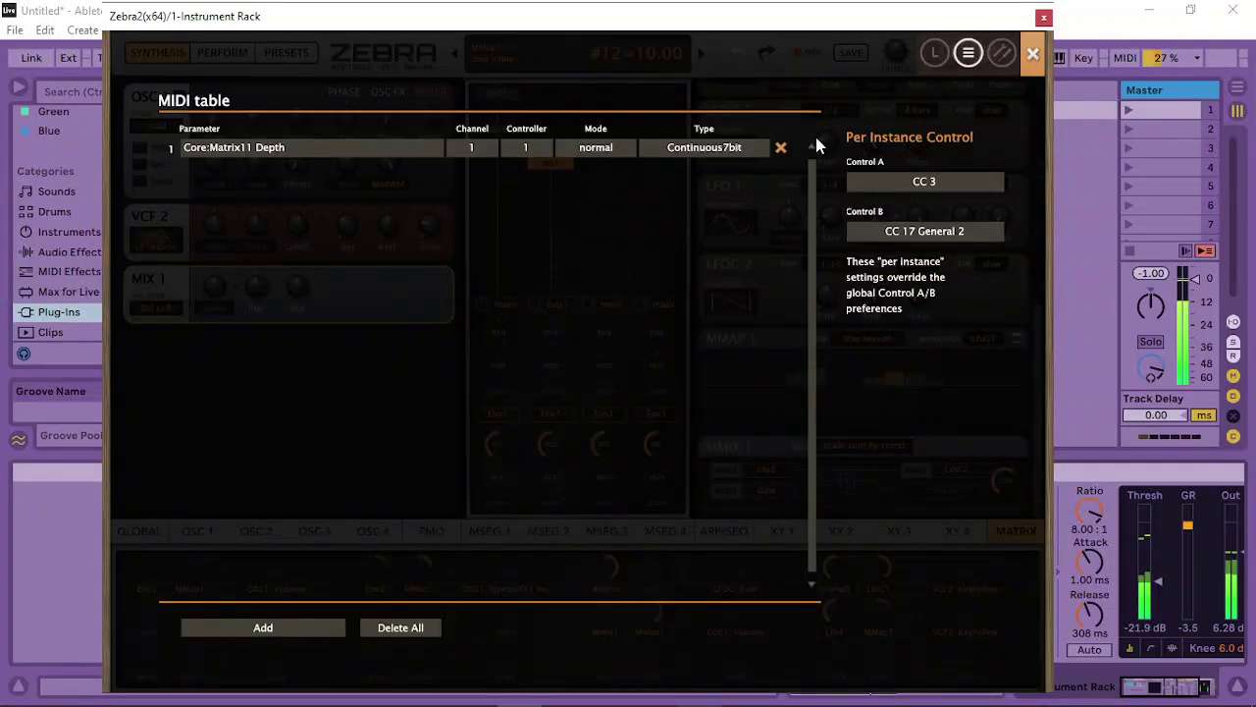
pyautogui.click(771, 149)
pyautogui.click(783, 150)
pyautogui.click(781, 148)
pyautogui.click(1033, 56)
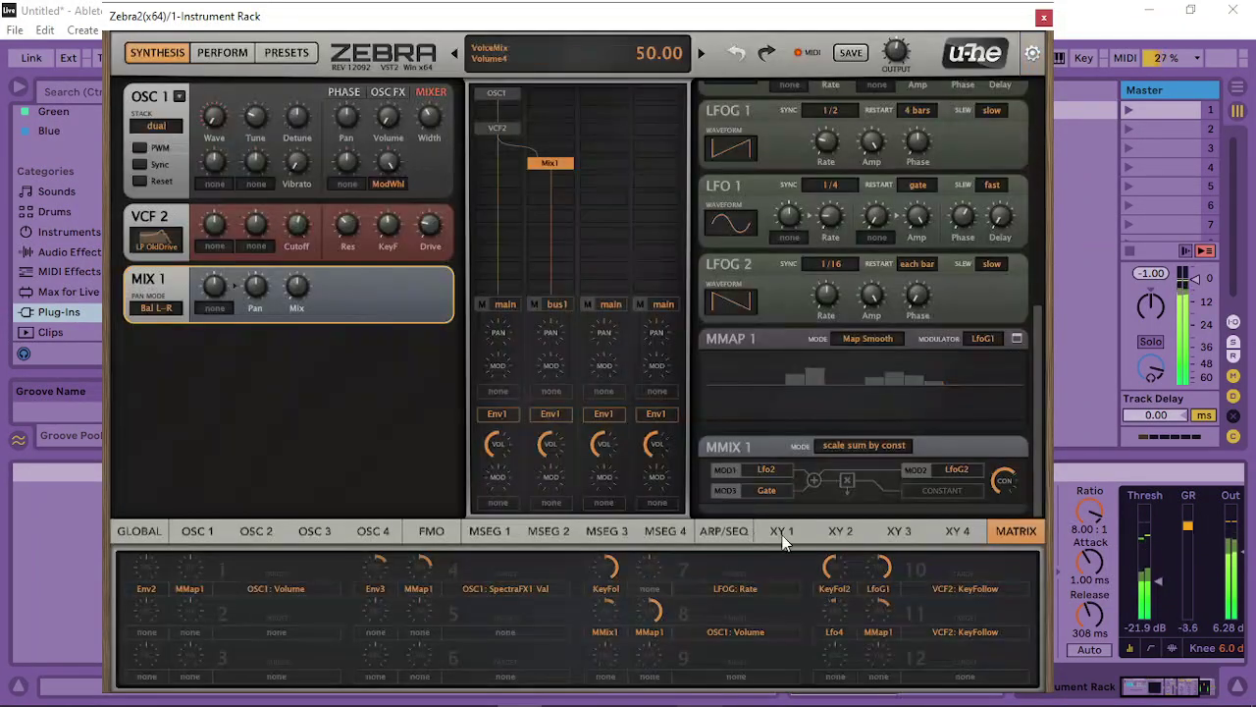
# Reset the Lfo4 depth in matrix slot 11 and set it to 14.00
pyautogui.moveTo(855, 605); pyautogui.dragTo(876, 606)
pyautogui.doubleClick(830, 621)
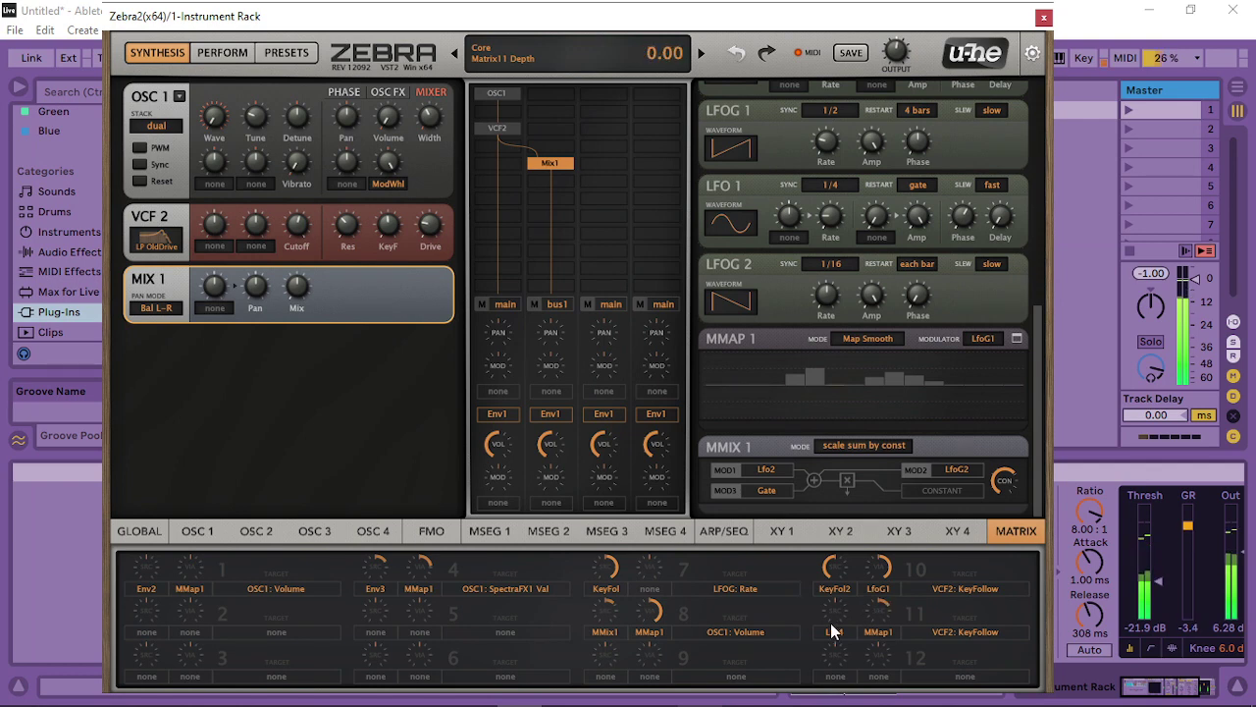
pyautogui.click(832, 626)
pyautogui.click(793, 601)
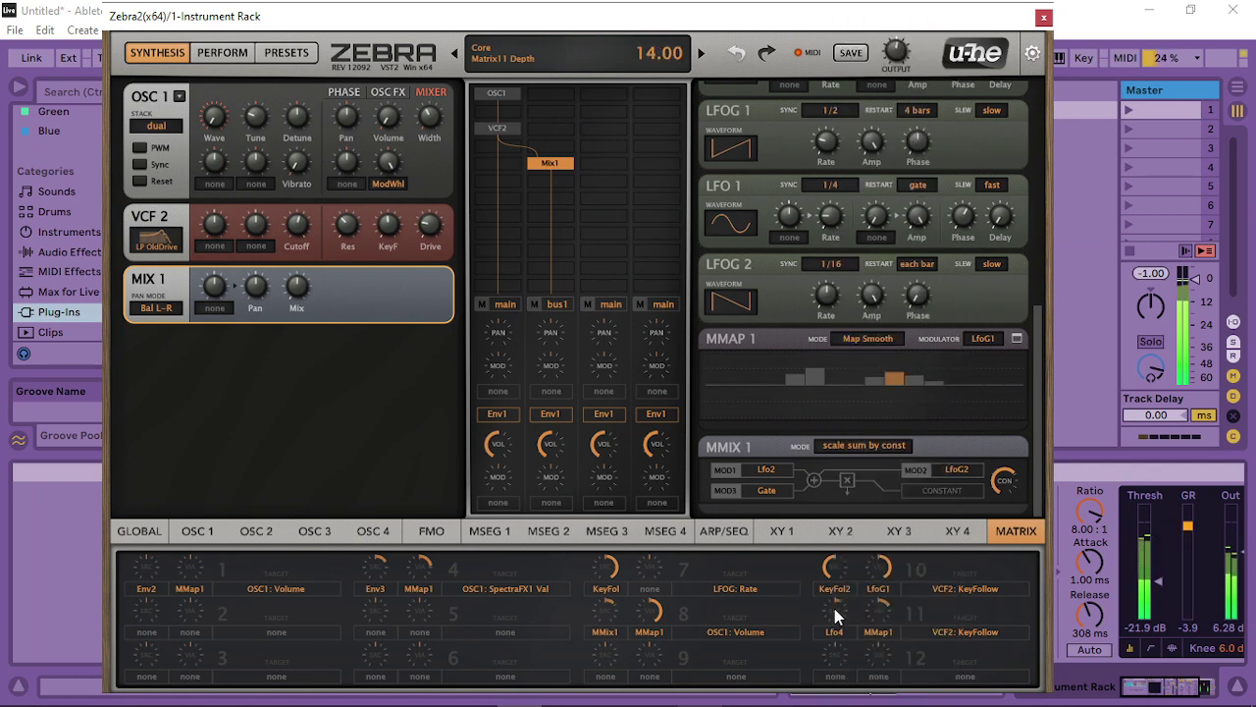
# Raise the Lfo4 depth in matrix slot 11 and set the global reverb's Damp to 50.50
pyautogui.moveTo(836, 609)
pyautogui.mouseDown()
pyautogui.moveTo(848, 594)
pyautogui.moveTo(832, 601)
pyautogui.mouseUp()
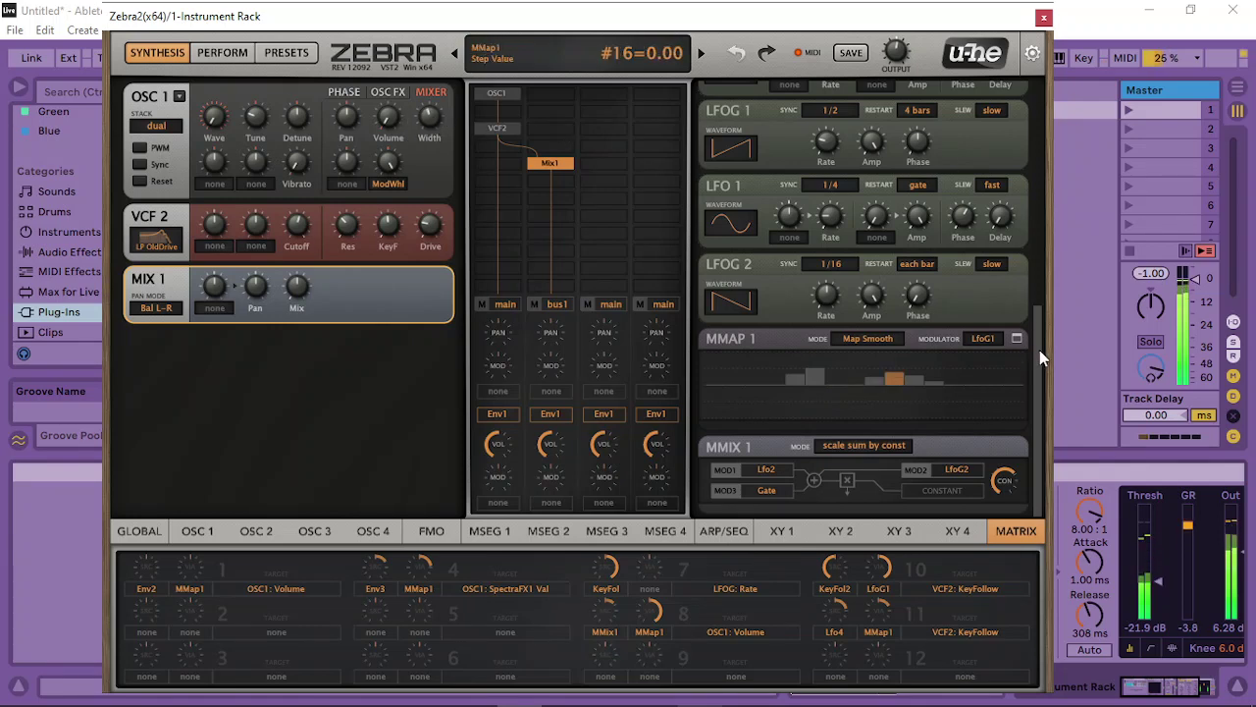
pyautogui.moveTo(1039, 350); pyautogui.dragTo(1035, 93)
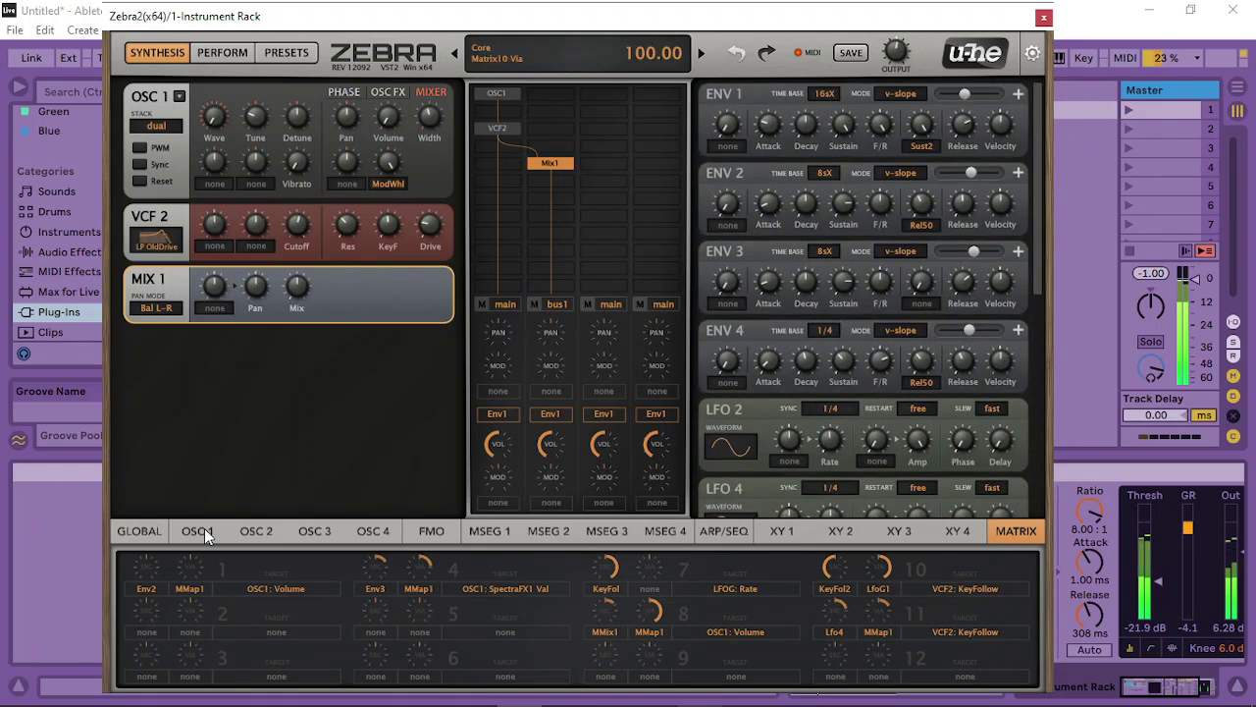
pyautogui.click(139, 530)
pyautogui.click(577, 586)
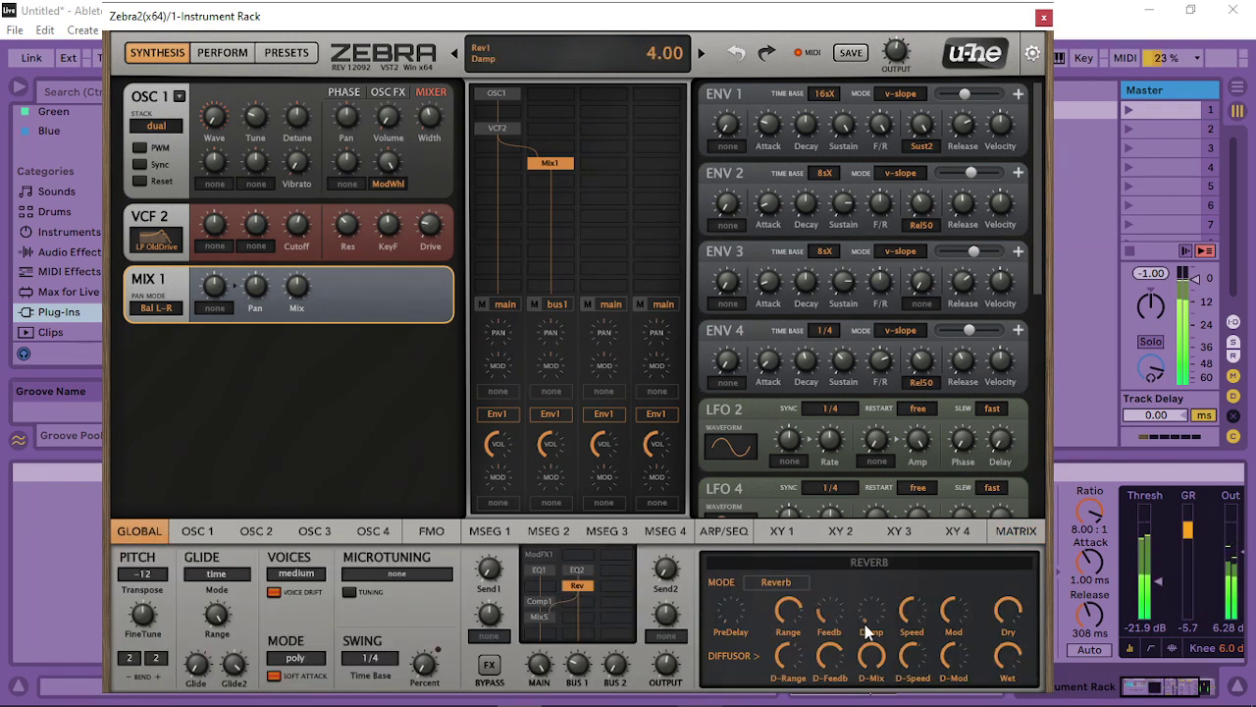
pyautogui.moveTo(865, 628); pyautogui.dragTo(858, 536)
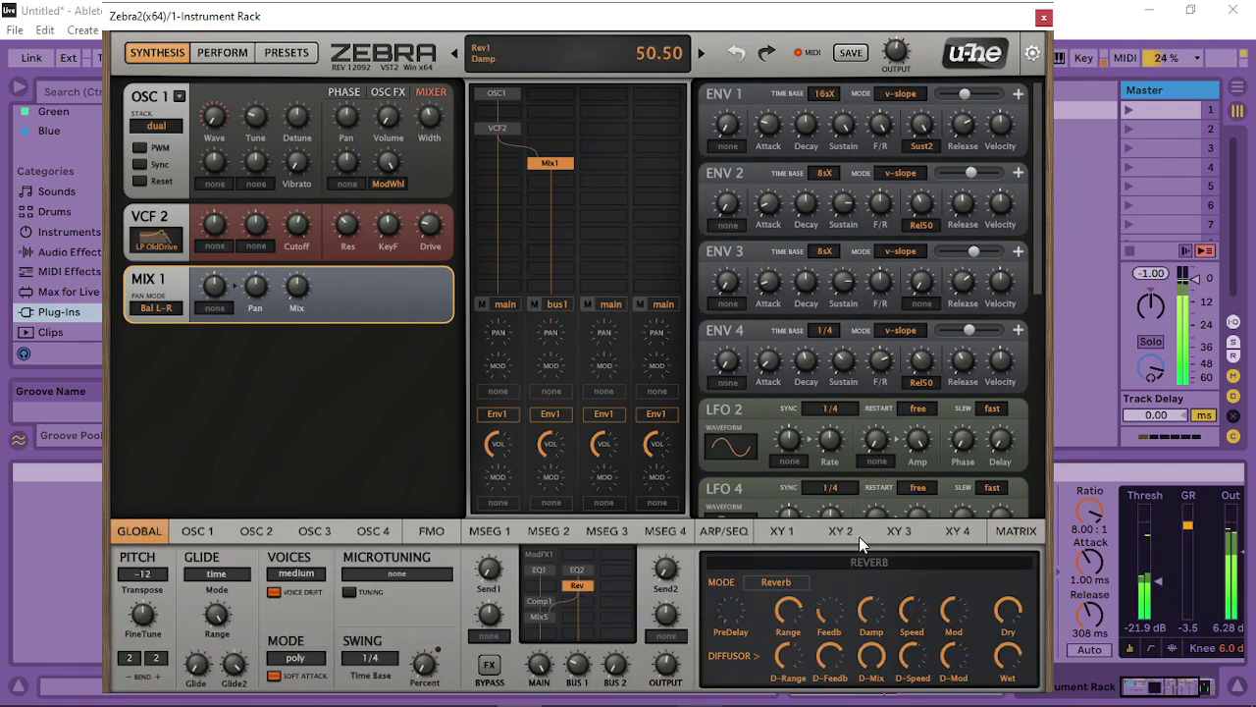
# Move EQ2 to the top of its effects lane and add Mix6 to the bus 2 lane, fed from the bus 1 lane
pyautogui.click(579, 571)
pyautogui.click(610, 579)
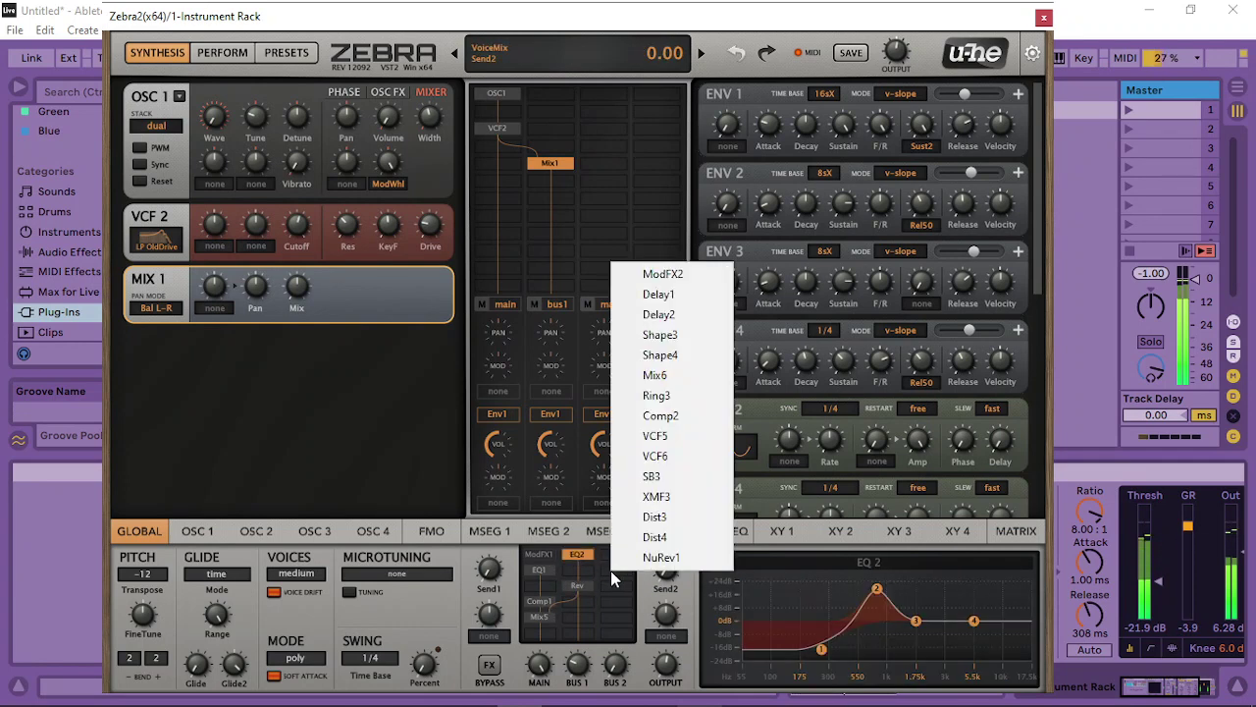
pyautogui.click(670, 371)
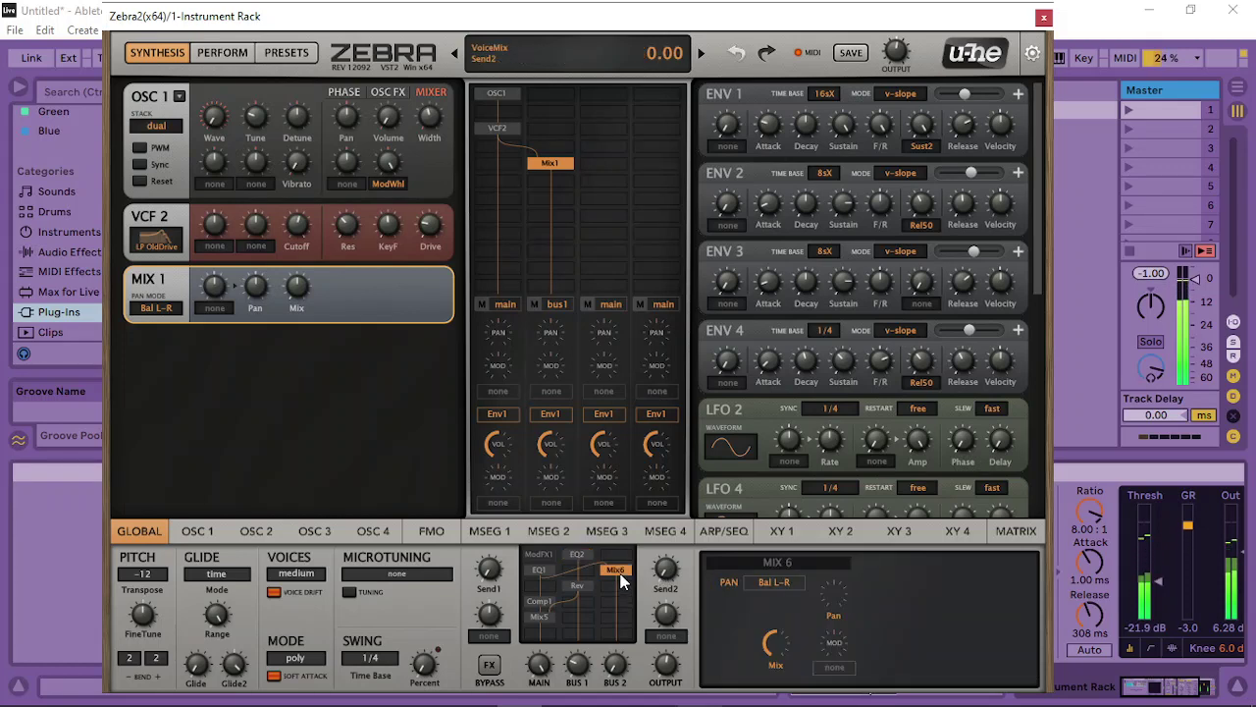
pyautogui.rightClick(620, 579)
pyautogui.click(676, 490)
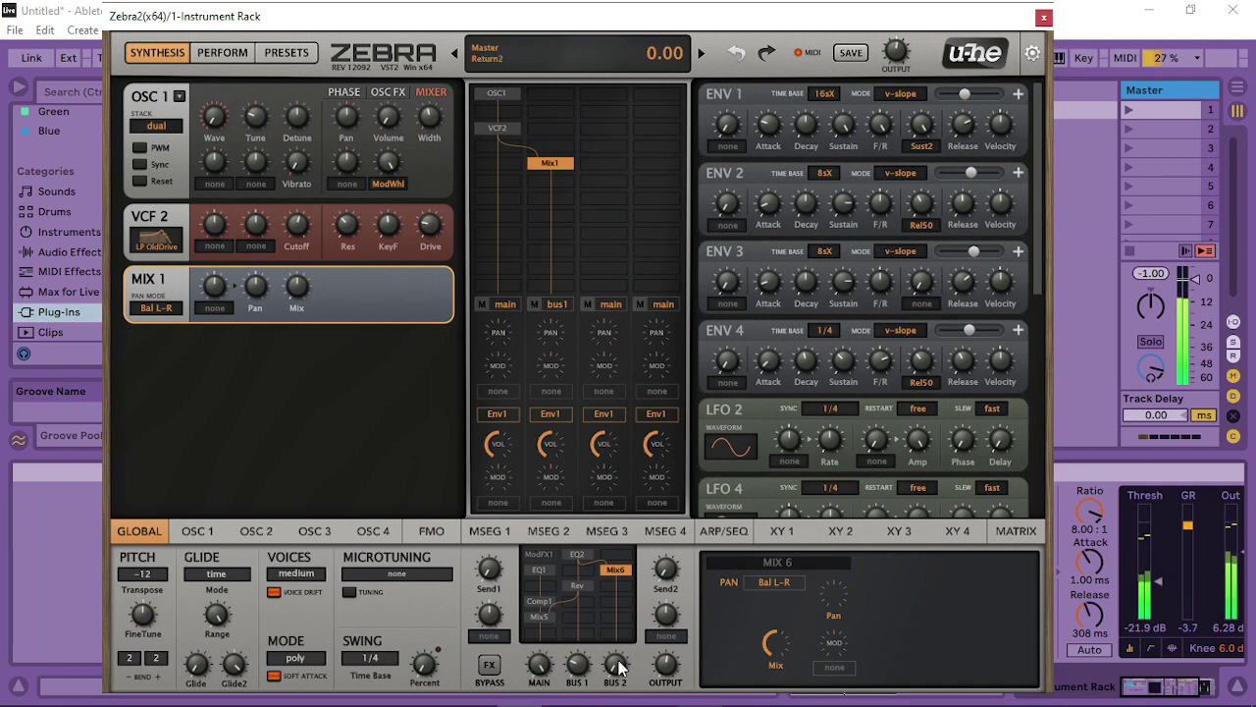
# Add ModFX2 below Mix6 with its feedback at 82.00 and raise the bus 2 return level to 83.50
pyautogui.click(620, 591)
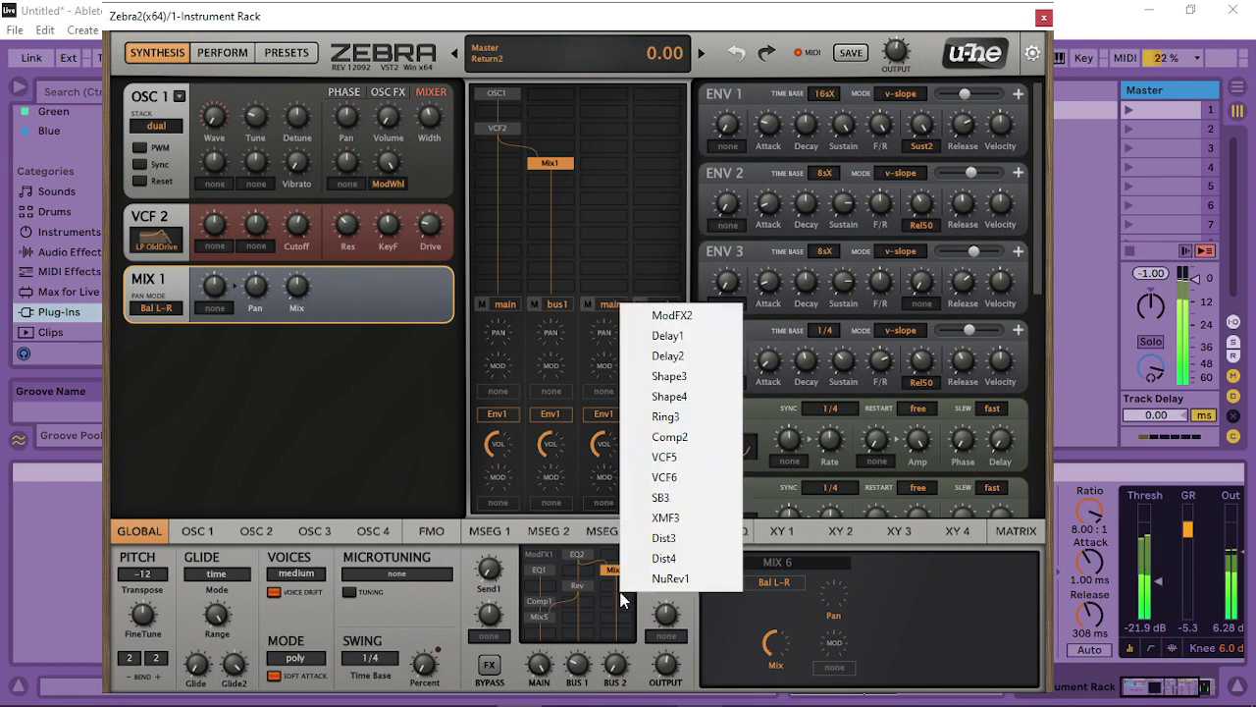
pyautogui.click(683, 319)
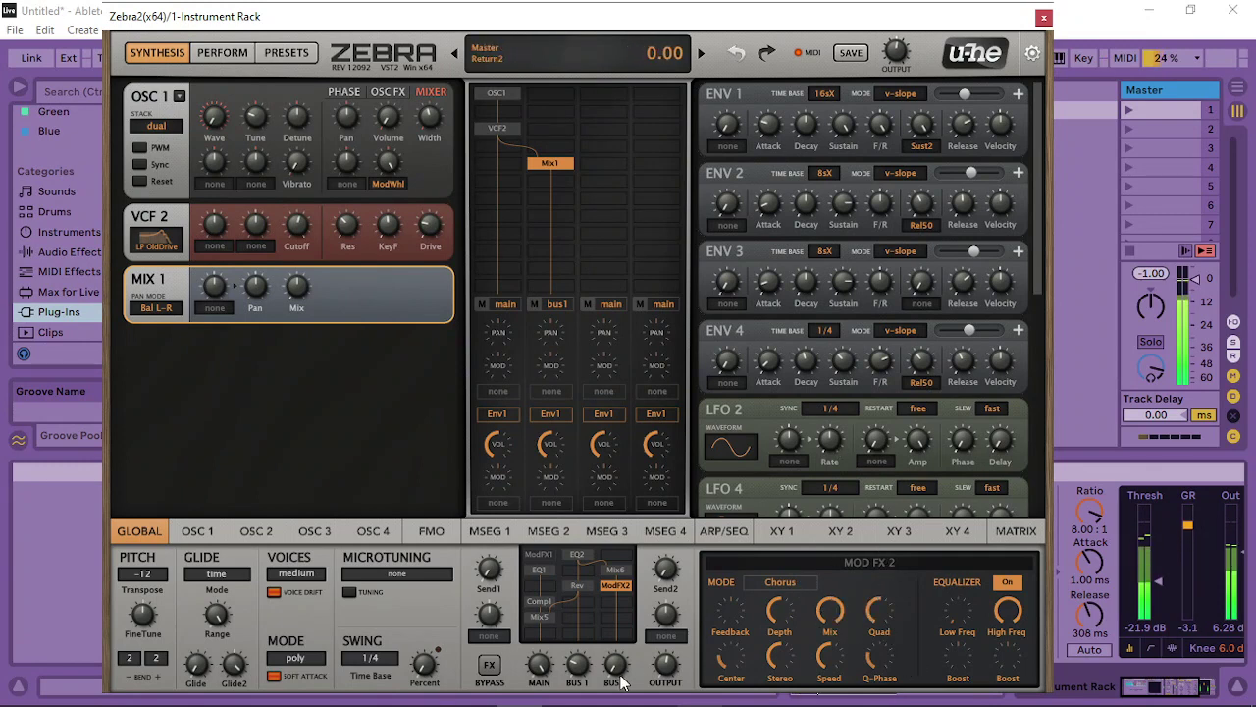
pyautogui.moveTo(618, 670); pyautogui.dragTo(613, 535)
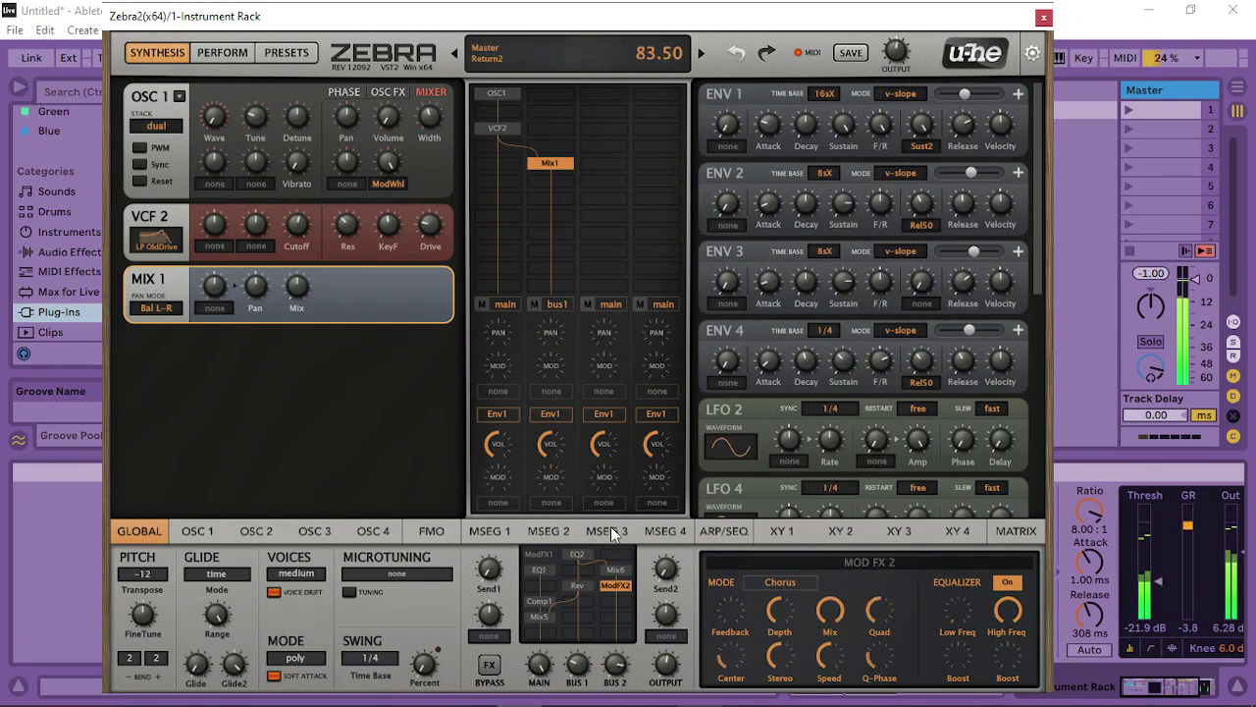
pyautogui.moveTo(730, 616)
pyautogui.mouseDown()
pyautogui.moveTo(736, 585)
pyautogui.moveTo(773, 626)
pyautogui.moveTo(736, 618)
pyautogui.moveTo(747, 621)
pyautogui.moveTo(715, 630)
pyautogui.mouseUp()
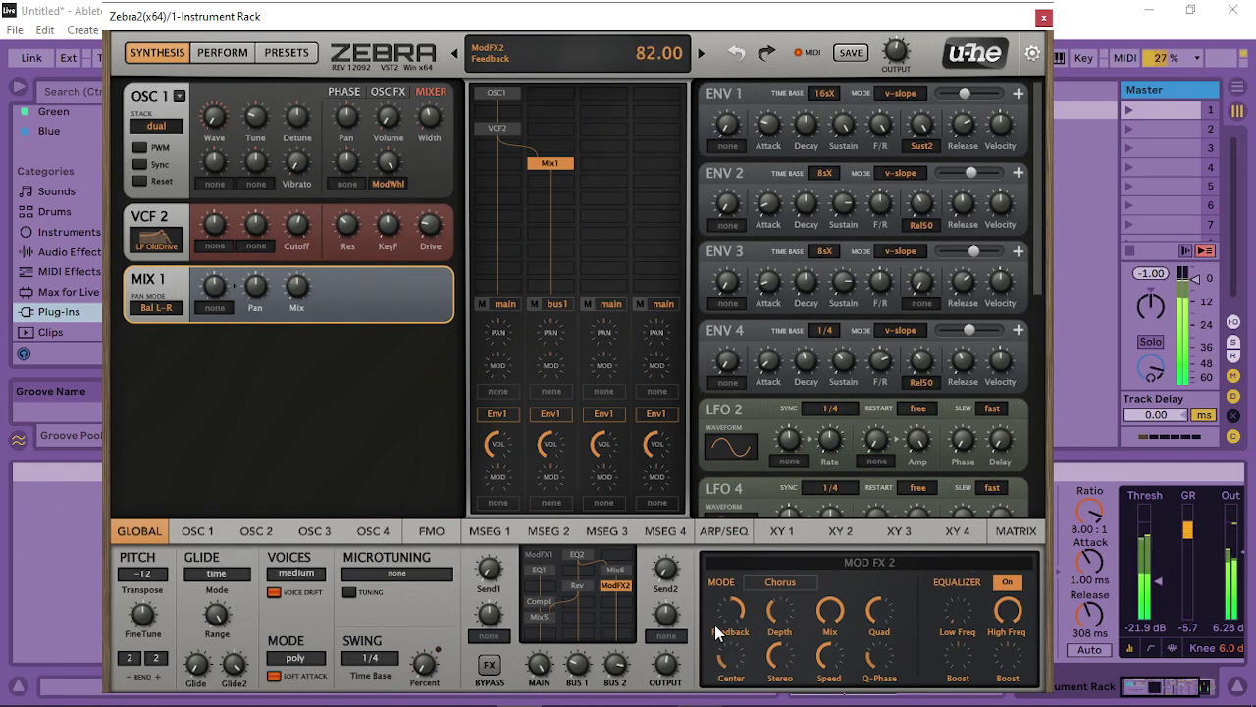
# Add Comp2 below ModFX2, set its type to eco and raise its compression amount while adjusting the threshold
pyautogui.click(609, 602)
pyautogui.click(673, 448)
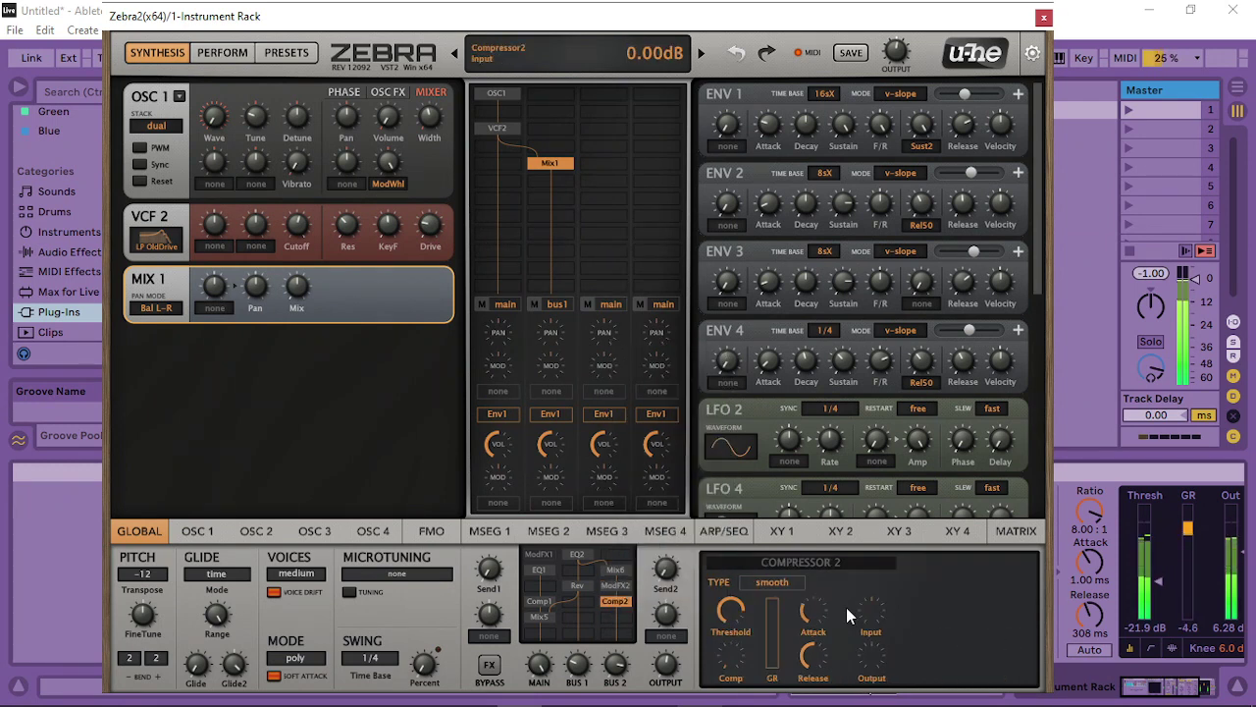
pyautogui.click(771, 581)
pyautogui.click(819, 595)
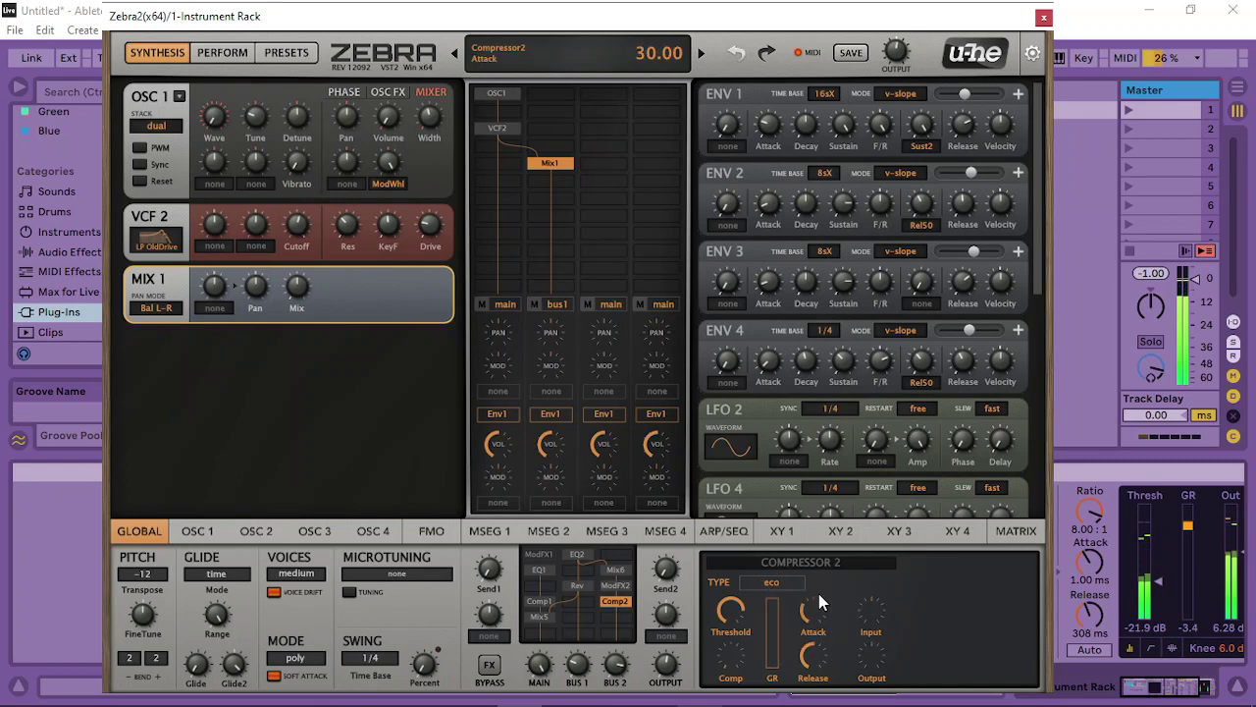
pyautogui.moveTo(728, 655); pyautogui.dragTo(747, 540)
pyautogui.moveTo(728, 612); pyautogui.dragTo(758, 596)
# Set the low frequency of ModFX2's equalizer to 10.50 and show the Mix6 settings
pyautogui.click(615, 585)
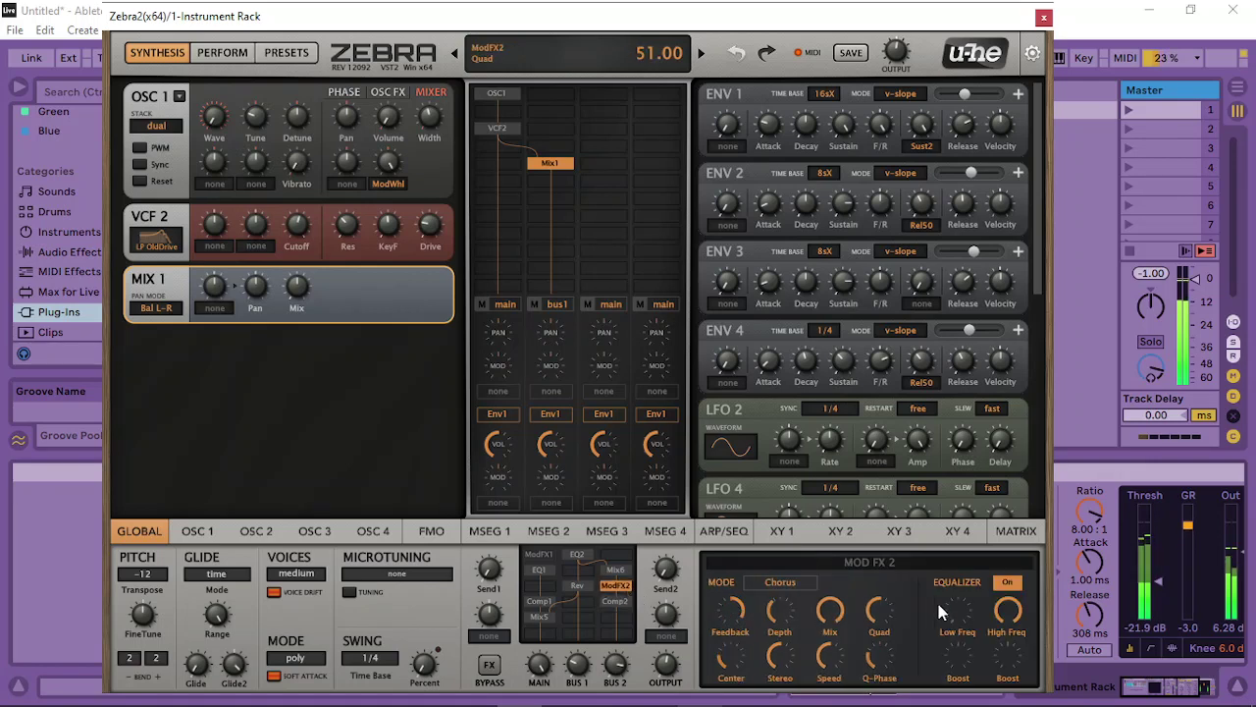
pyautogui.moveTo(962, 620); pyautogui.dragTo(974, 609)
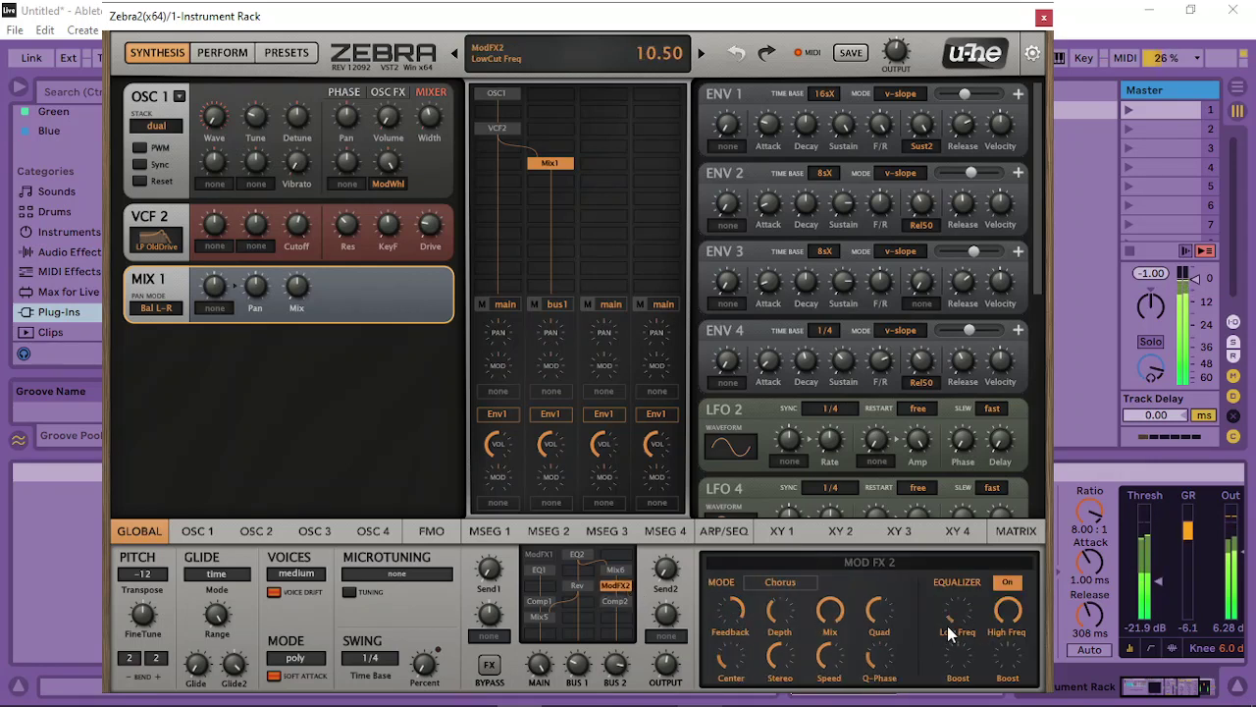
pyautogui.click(615, 570)
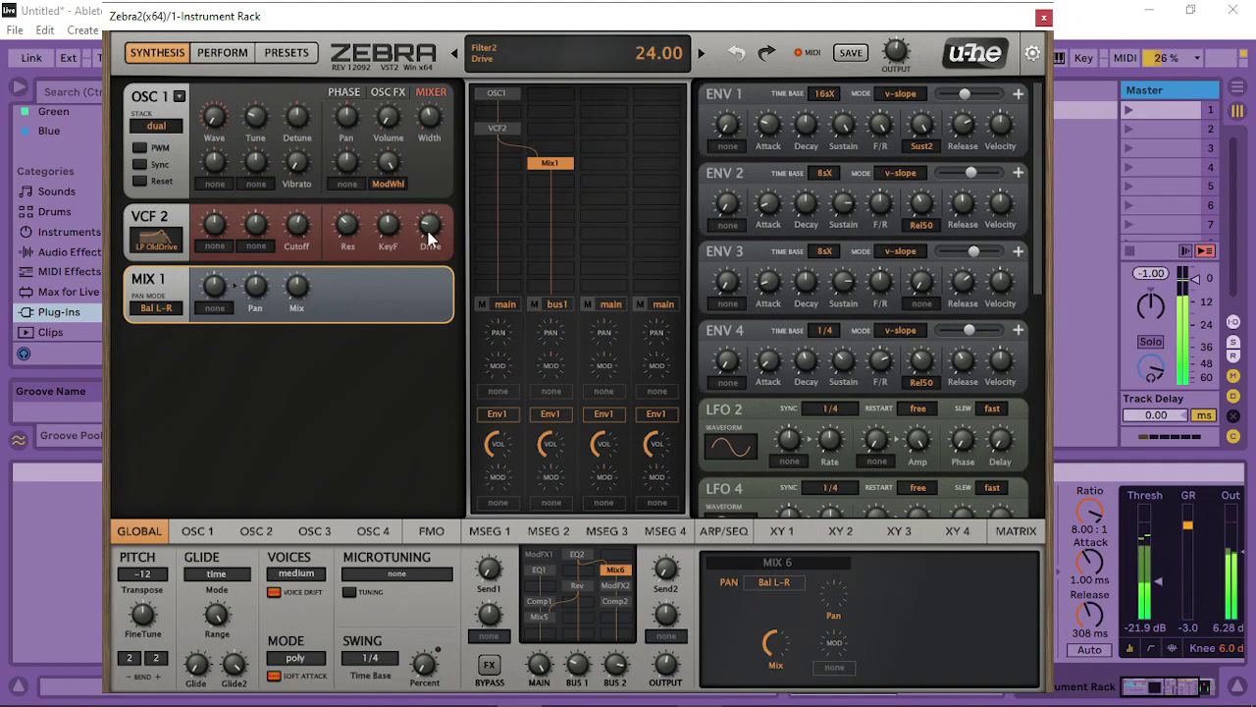
# Raise VCF 2's drive, lower its cutoff to 72.00 and readjust its resonance
pyautogui.moveTo(429, 238); pyautogui.dragTo(452, 214)
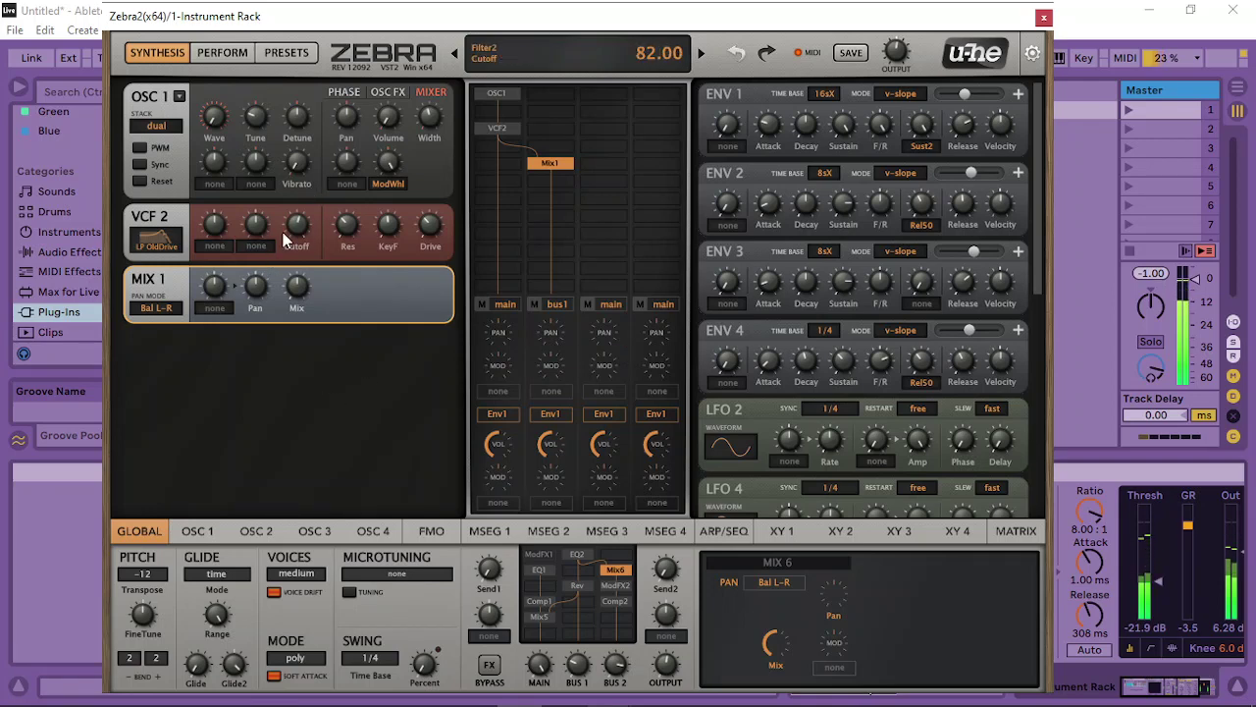
pyautogui.moveTo(306, 231)
pyautogui.mouseDown()
pyautogui.moveTo(317, 229)
pyautogui.moveTo(293, 244)
pyautogui.mouseUp()
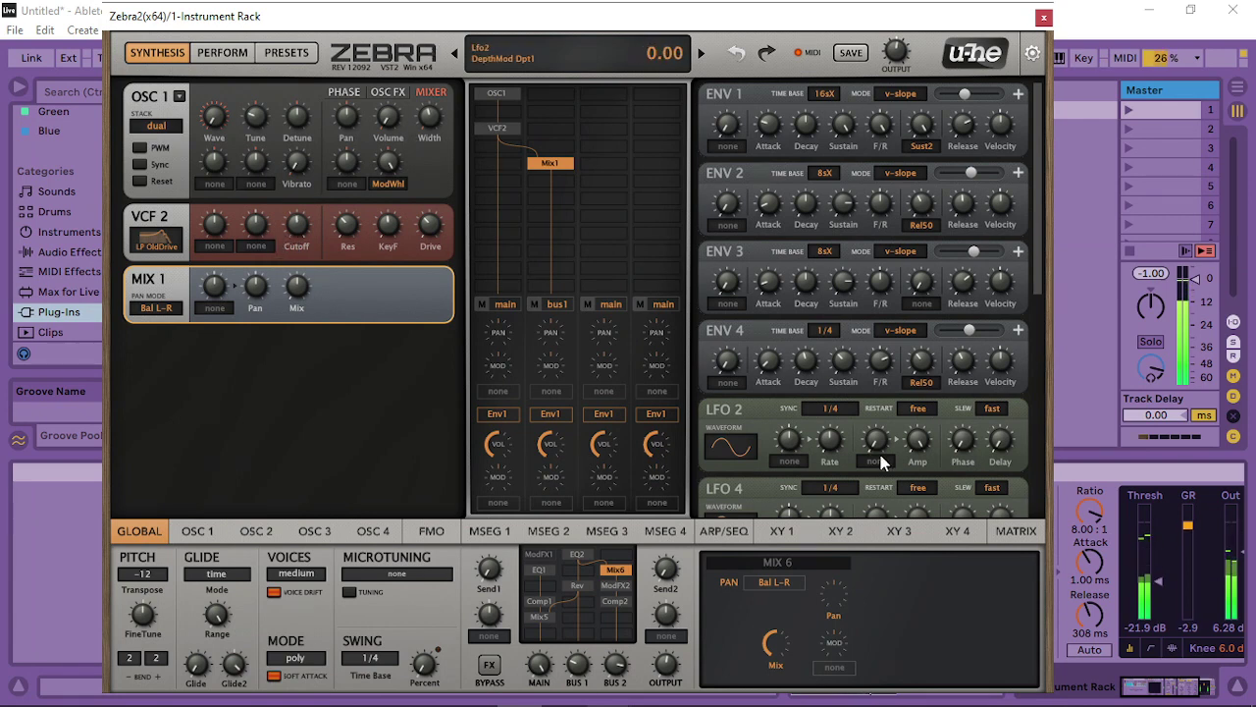
pyautogui.click(1016, 531)
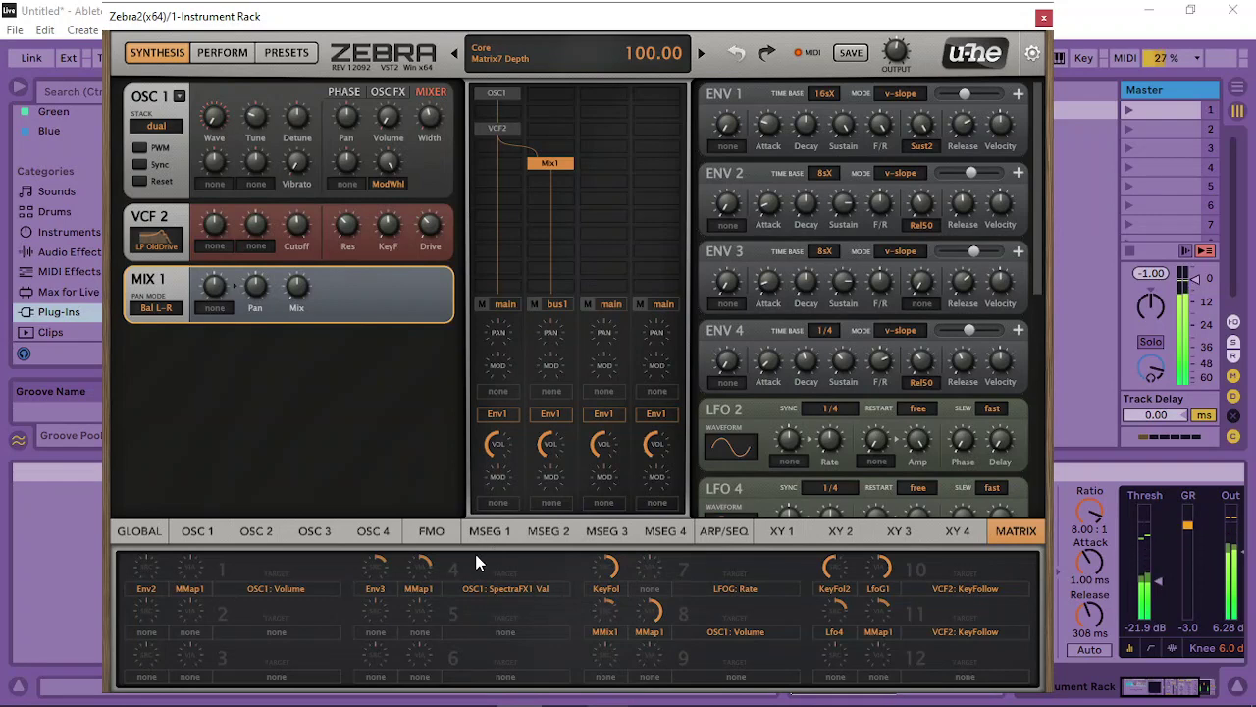
pyautogui.moveTo(343, 221)
pyautogui.mouseDown()
pyautogui.moveTo(351, 238)
pyautogui.moveTo(388, 215)
pyautogui.moveTo(348, 230)
pyautogui.mouseUp()
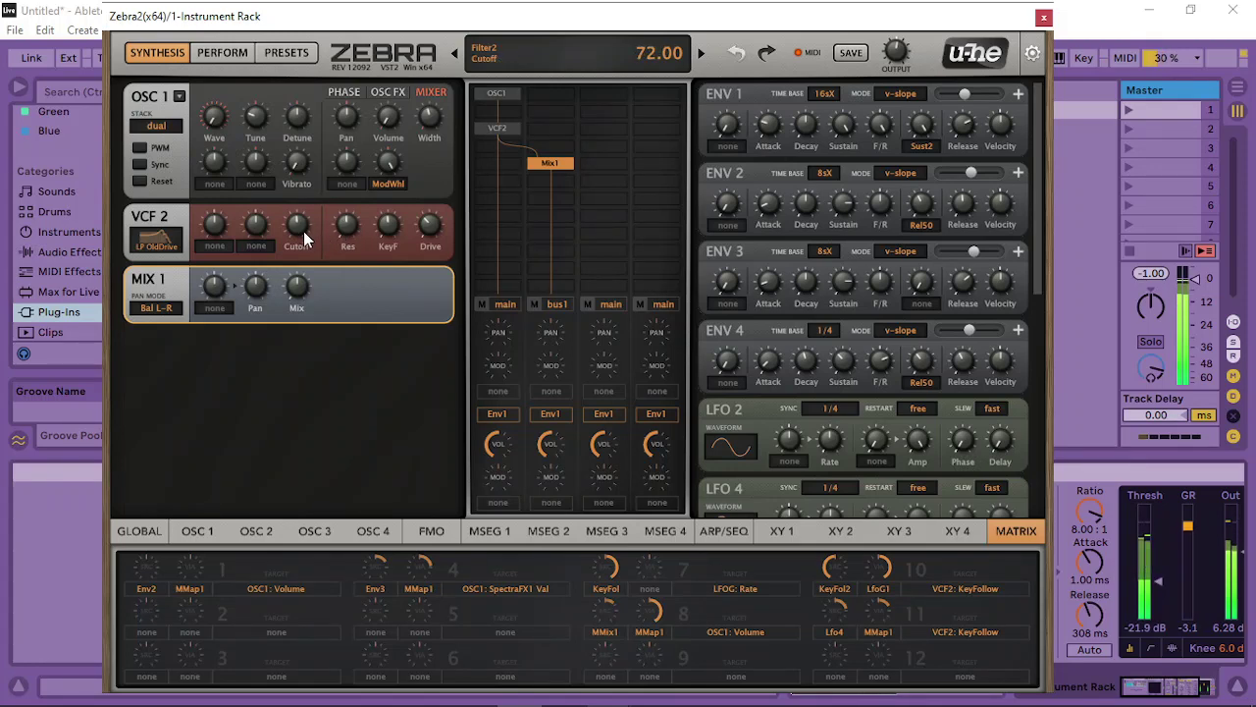
# Set Env 1's release to 80.00 and slightly lower the bus 2 return level
pyautogui.moveTo(967, 120); pyautogui.dragTo(988, 110)
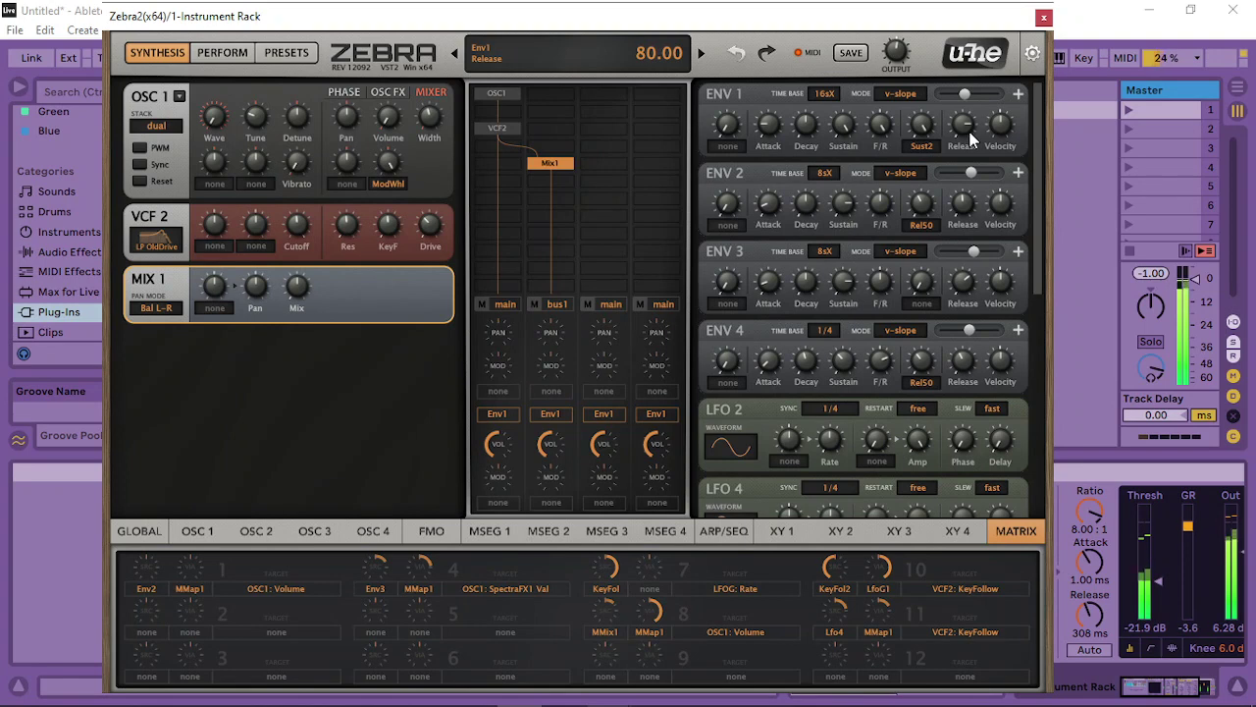
pyautogui.click(139, 531)
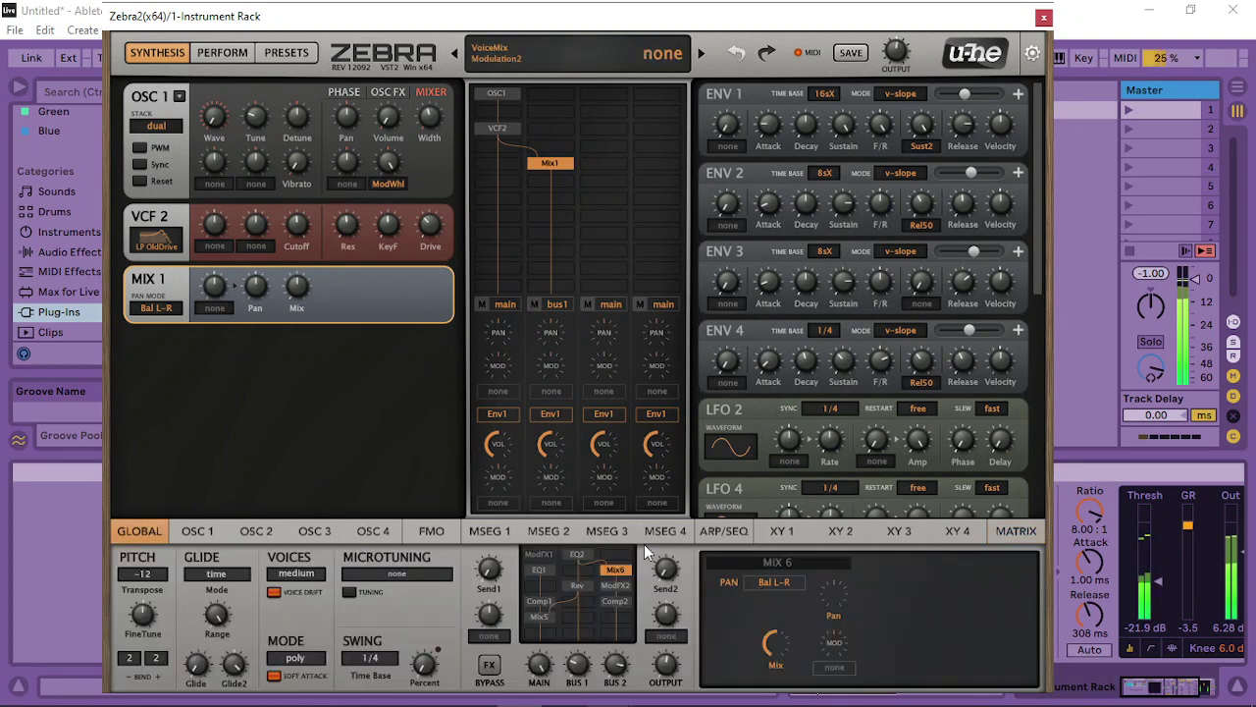
pyautogui.moveTo(619, 658); pyautogui.dragTo(620, 668)
# Set Comp1's attack to 54.50 and readjust the mix amount of Mix5
pyautogui.click(620, 604)
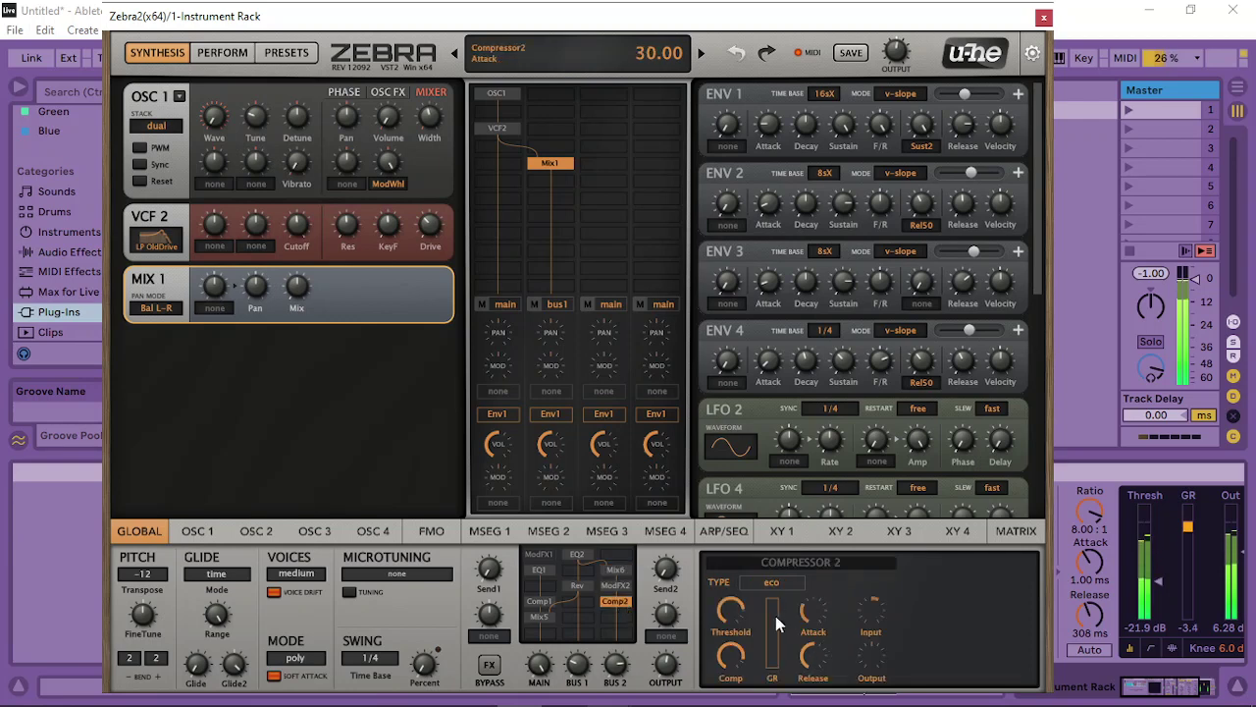
pyautogui.click(539, 603)
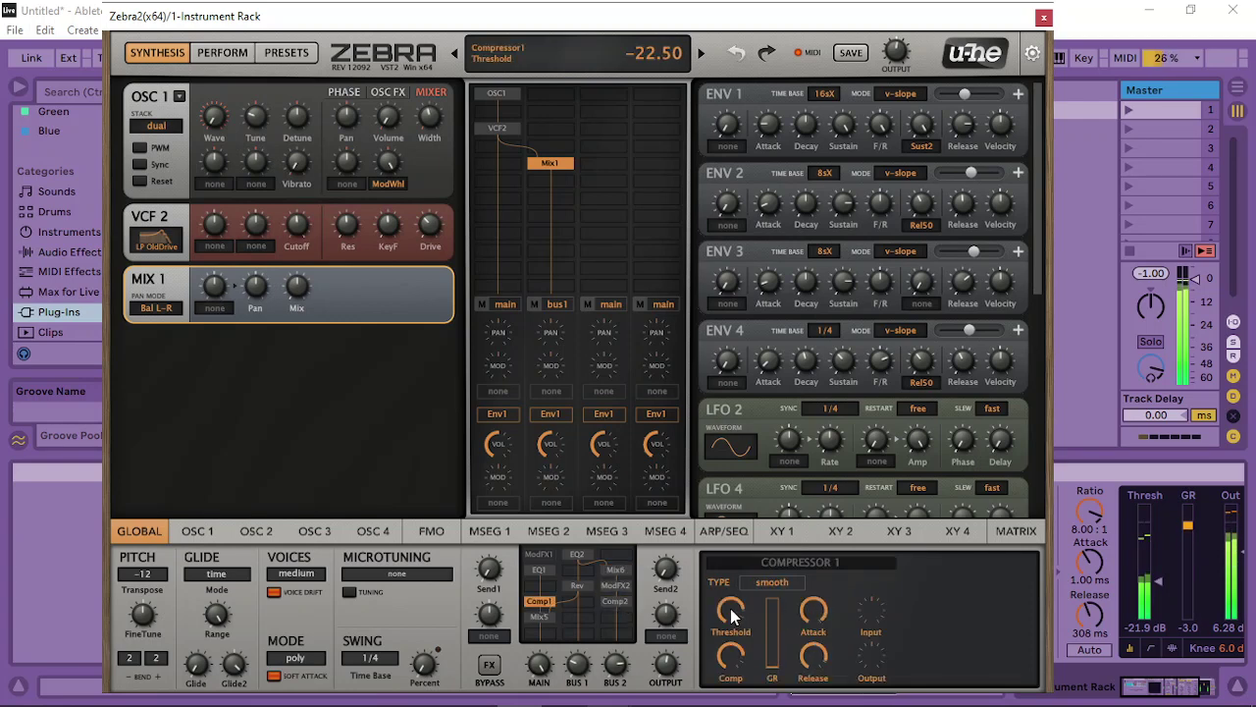
pyautogui.moveTo(731, 616); pyautogui.dragTo(802, 634)
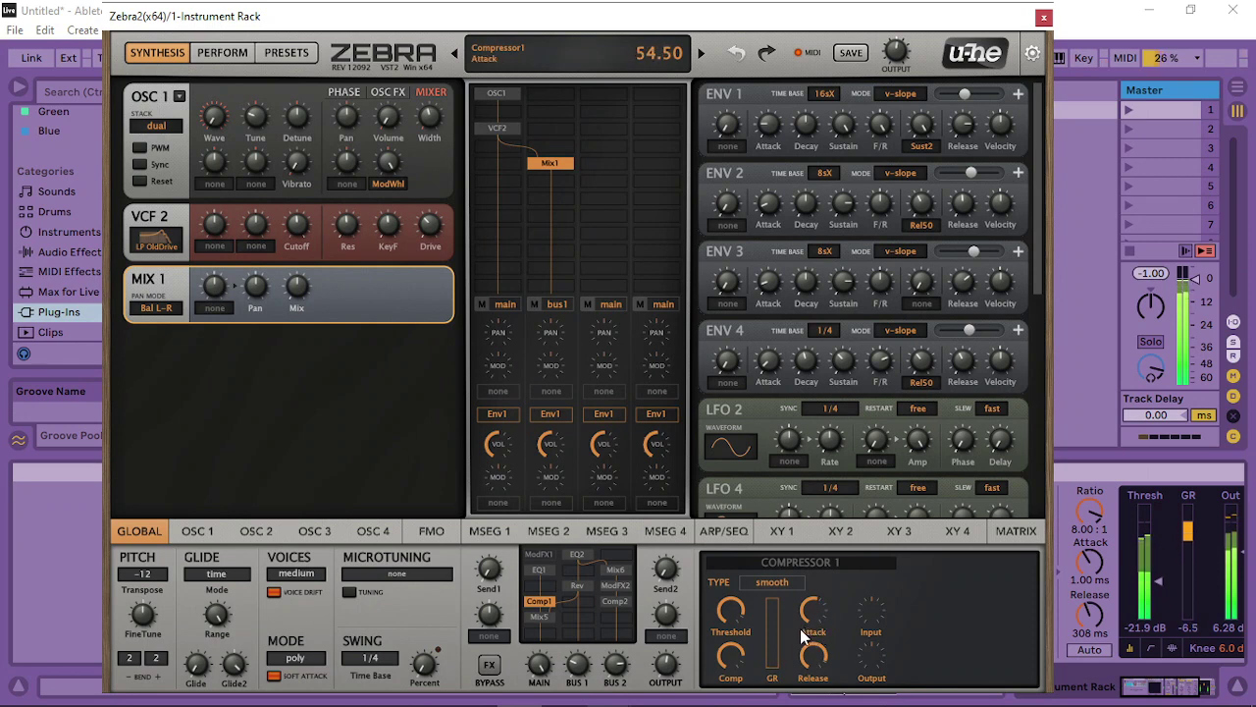
pyautogui.click(539, 616)
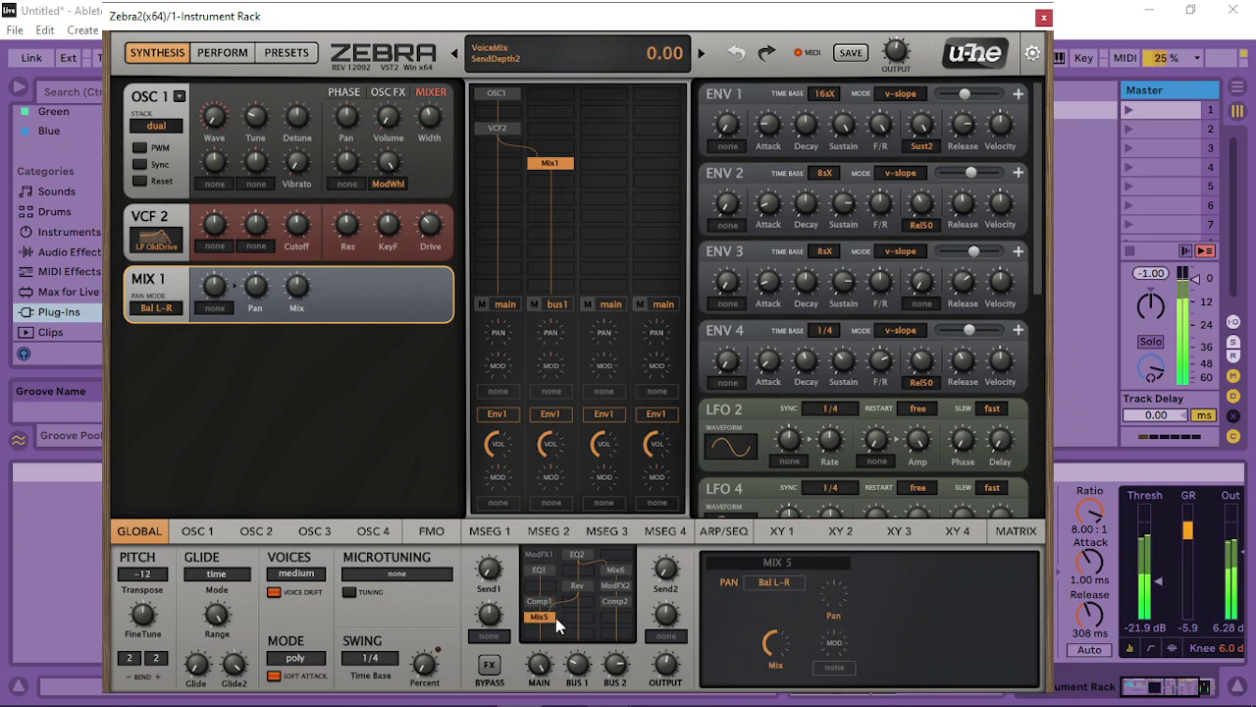
pyautogui.moveTo(760, 647); pyautogui.dragTo(811, 626)
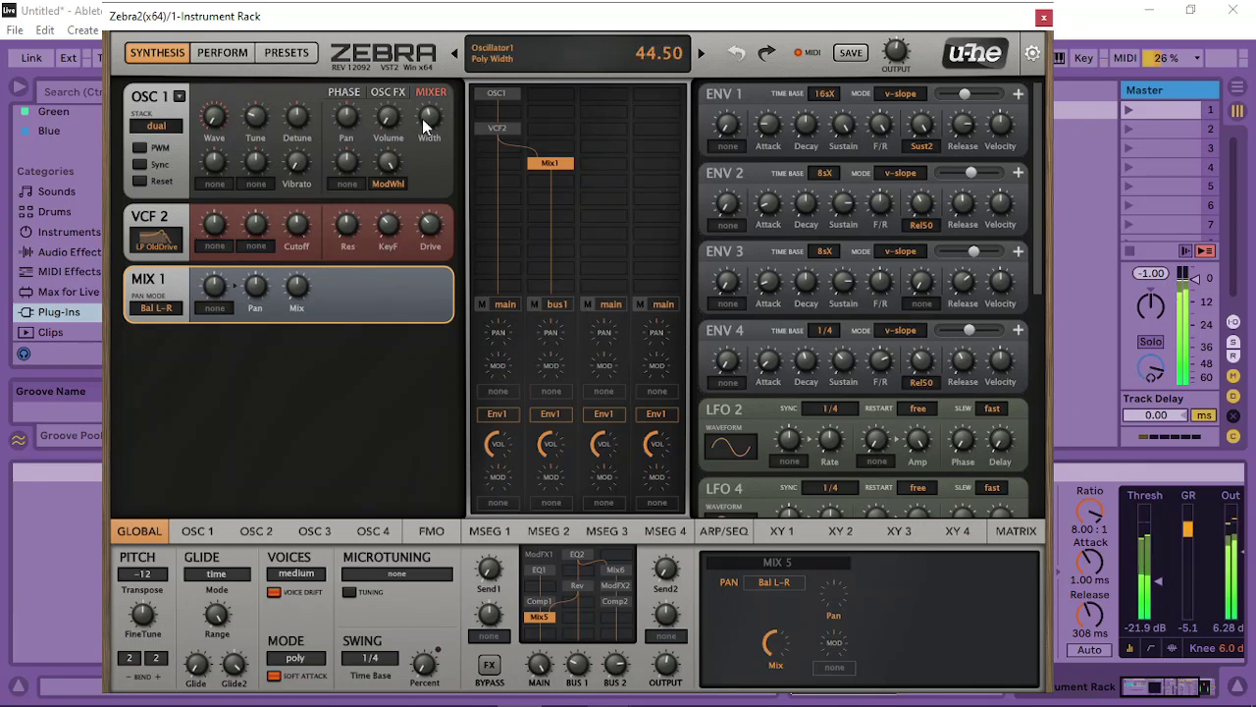
# Raise VCF 2's key follow to about 77
pyautogui.moveTo(381, 243); pyautogui.dragTo(445, 156)
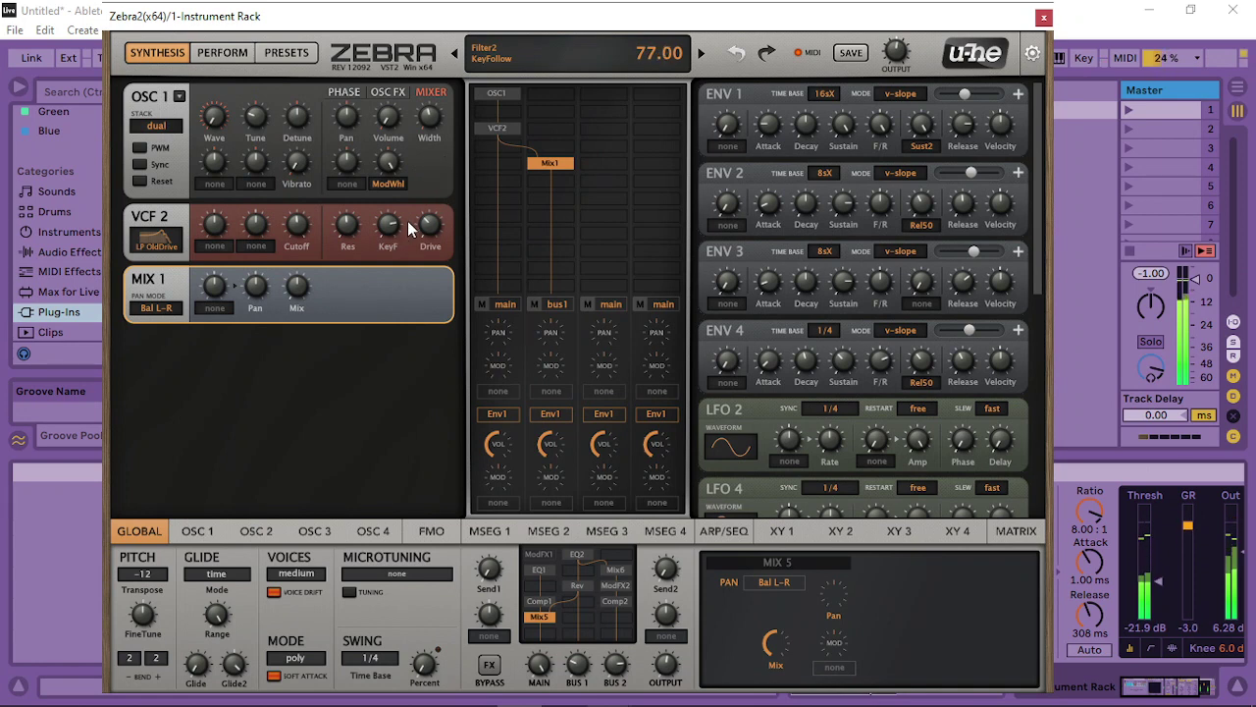
pyautogui.moveTo(410, 228); pyautogui.dragTo(403, 229)
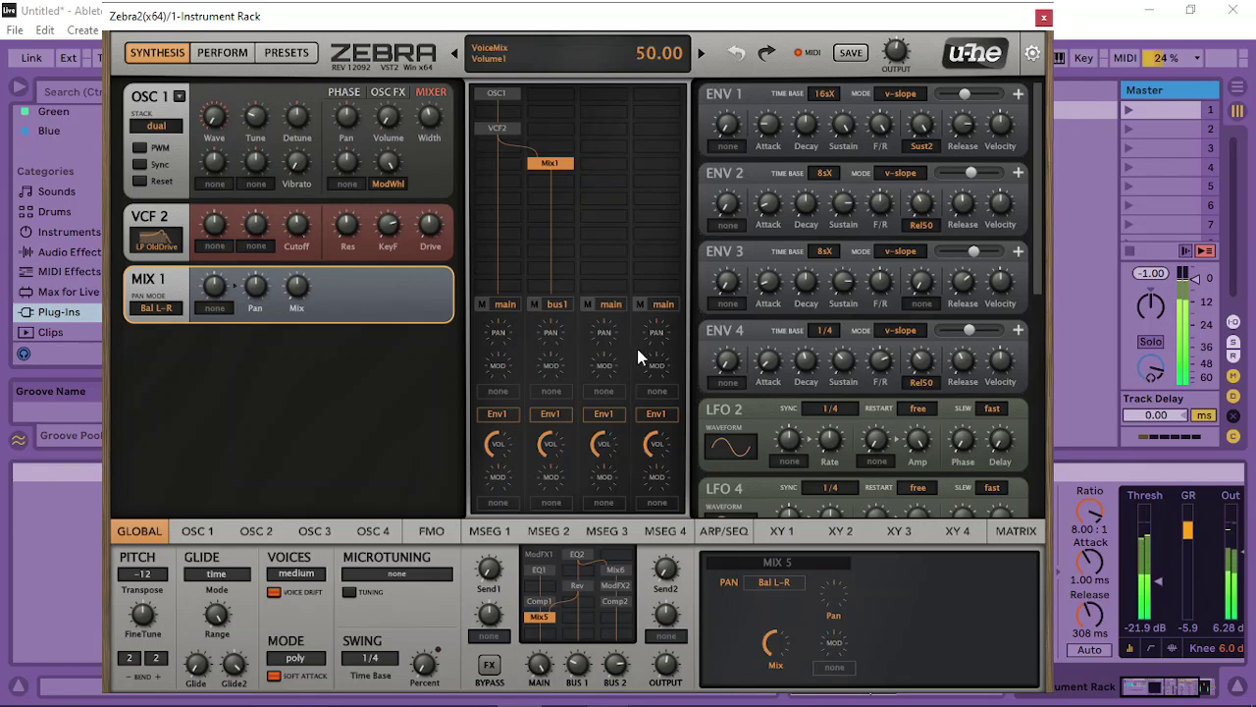
# Rebalance the effects outputs by raising the bus 2 return level and lowering the main level
pyautogui.moveTo(1040, 247); pyautogui.dragTo(1050, 564)
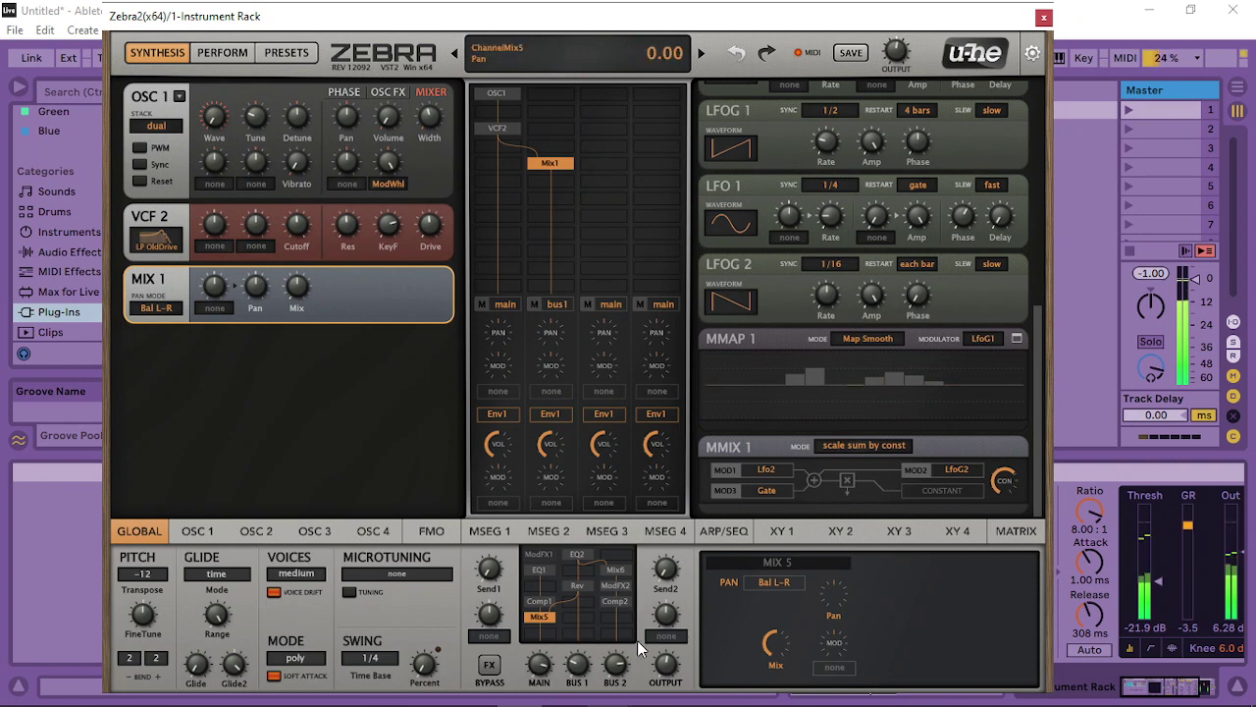
pyautogui.moveTo(616, 665); pyautogui.dragTo(627, 633)
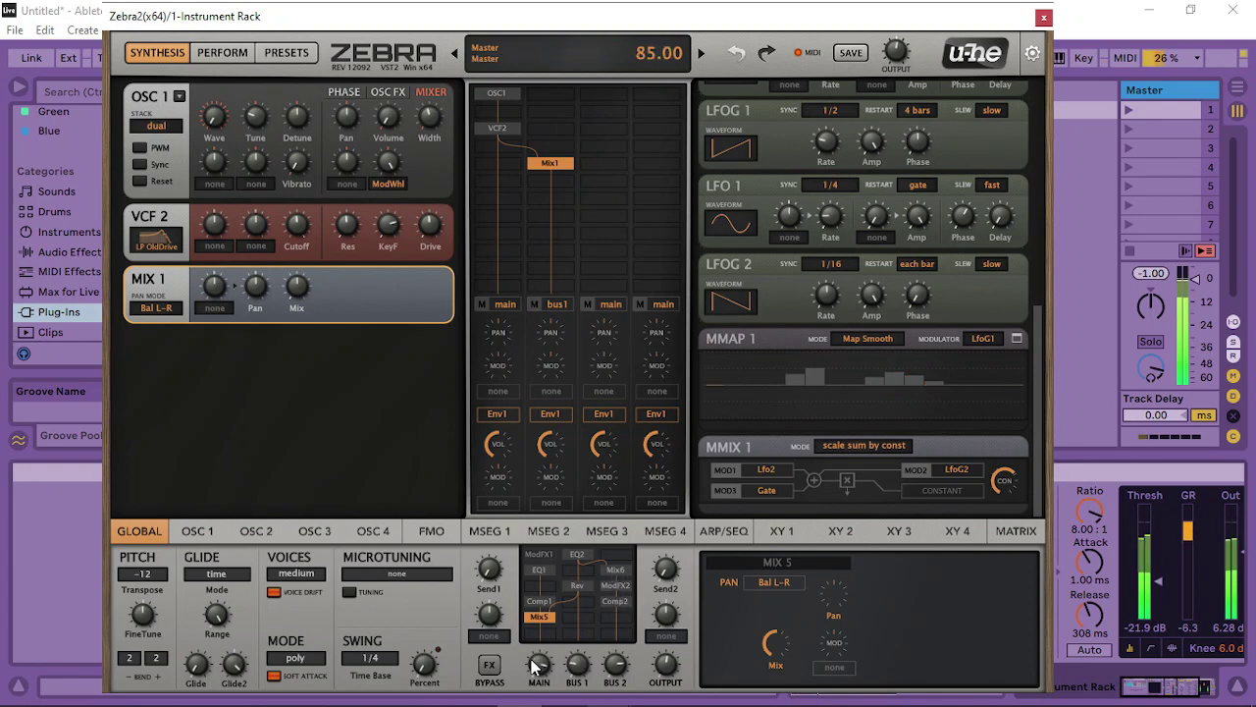
pyautogui.moveTo(539, 666)
pyautogui.mouseDown()
pyautogui.moveTo(538, 677)
pyautogui.moveTo(571, 669)
pyautogui.moveTo(542, 681)
pyautogui.mouseUp()
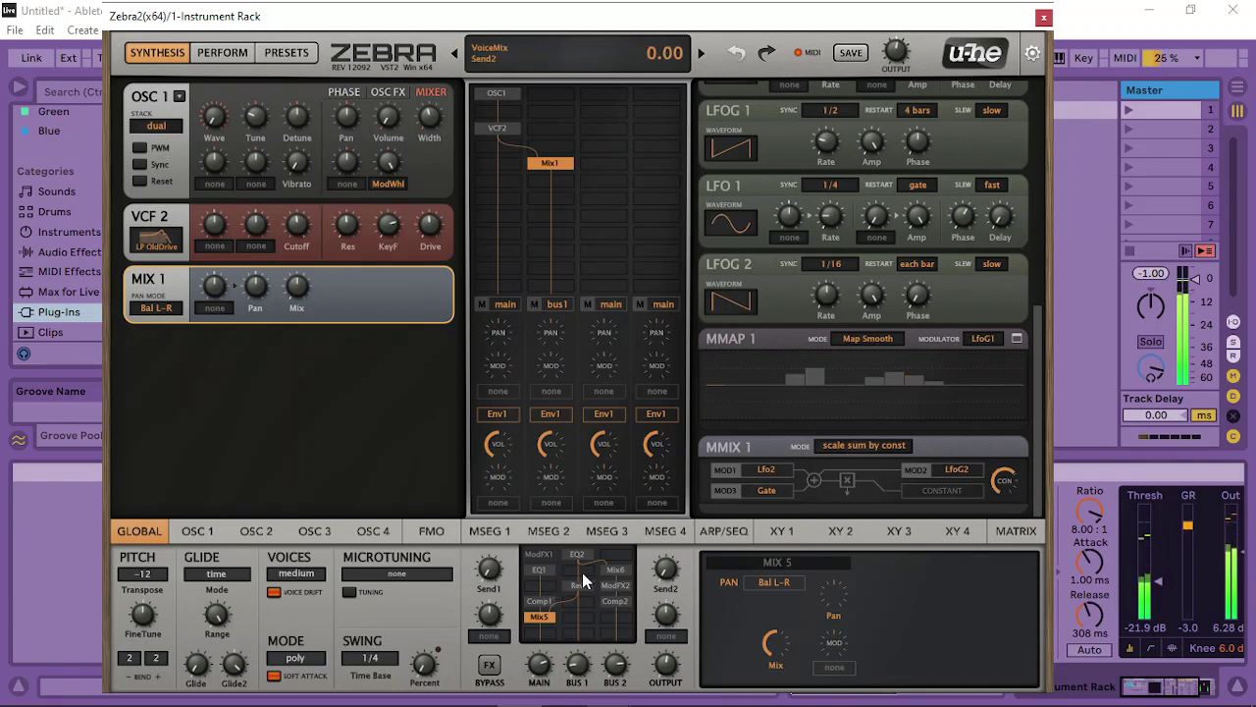
# Move Comp2 down one slot in the bus 2 lane and insert Dist3 between ModFX2 and Comp2
pyautogui.click(617, 601)
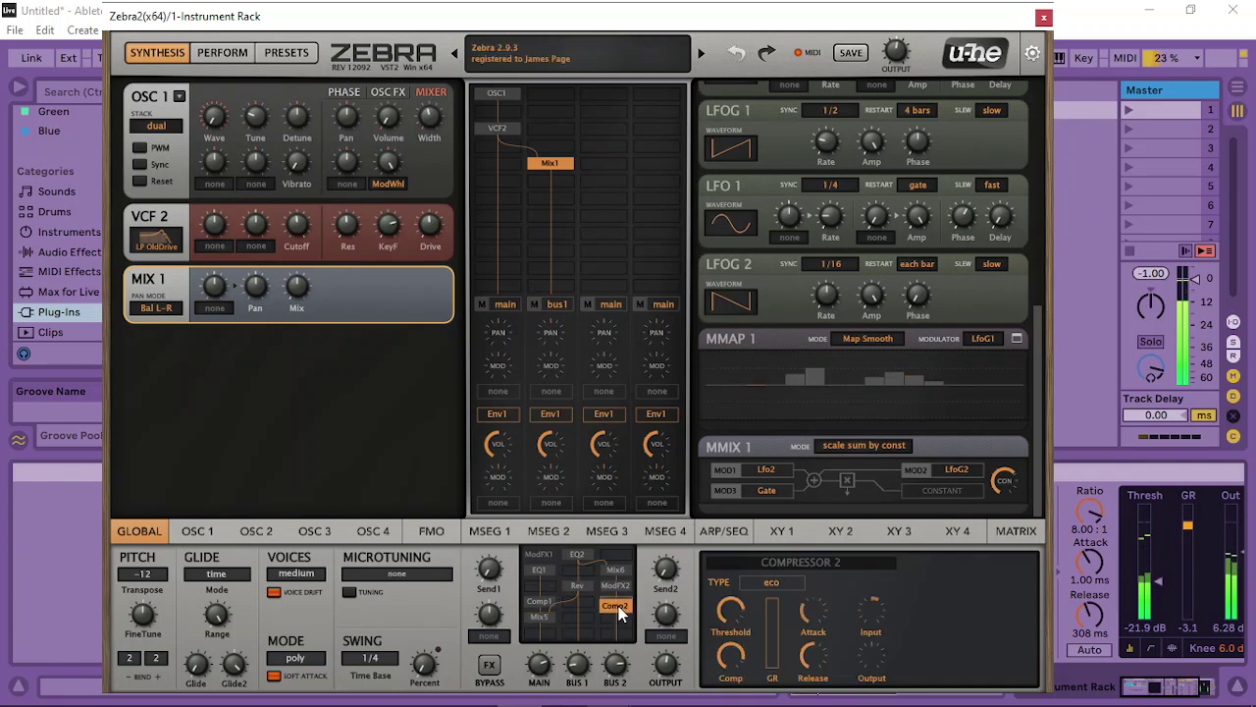
pyautogui.rightClick(617, 600)
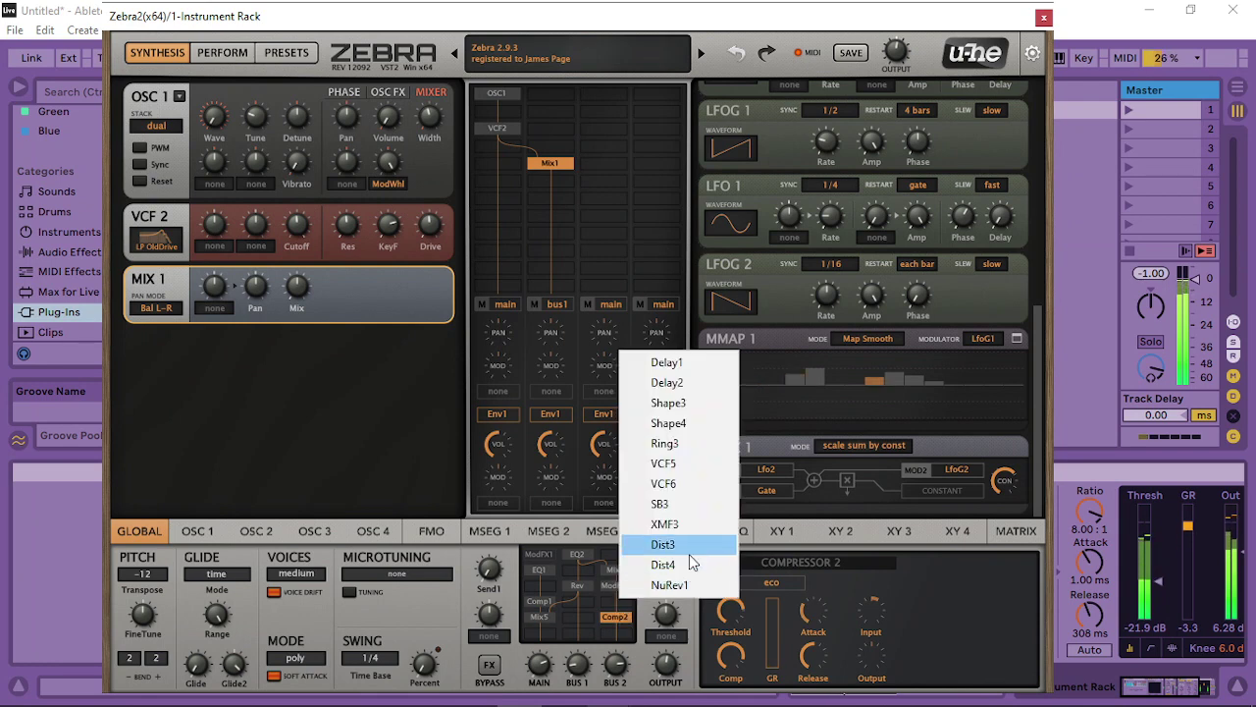
pyautogui.click(664, 544)
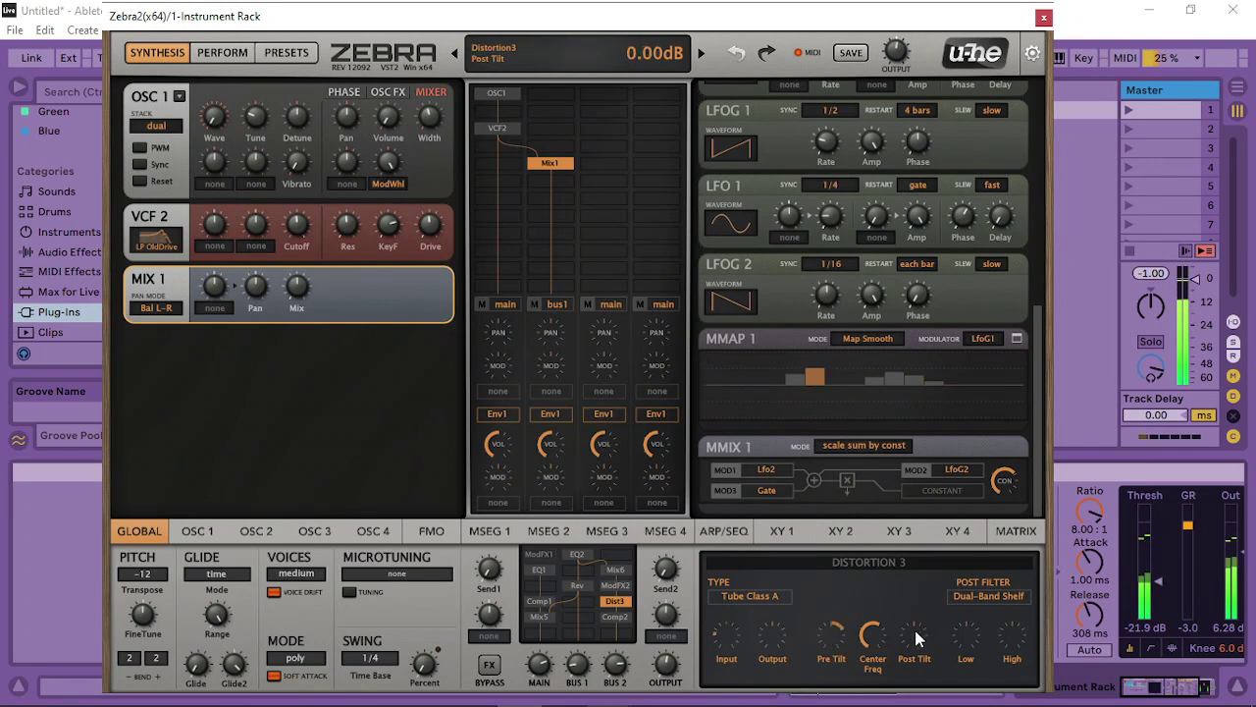
# Set Dist3's post tilt to 6.20 dB, lower its output, and use the Guitar Cab 4x12 post filter with reduced lows
pyautogui.moveTo(921, 634); pyautogui.dragTo(914, 611)
pyautogui.moveTo(762, 640); pyautogui.dragTo(774, 667)
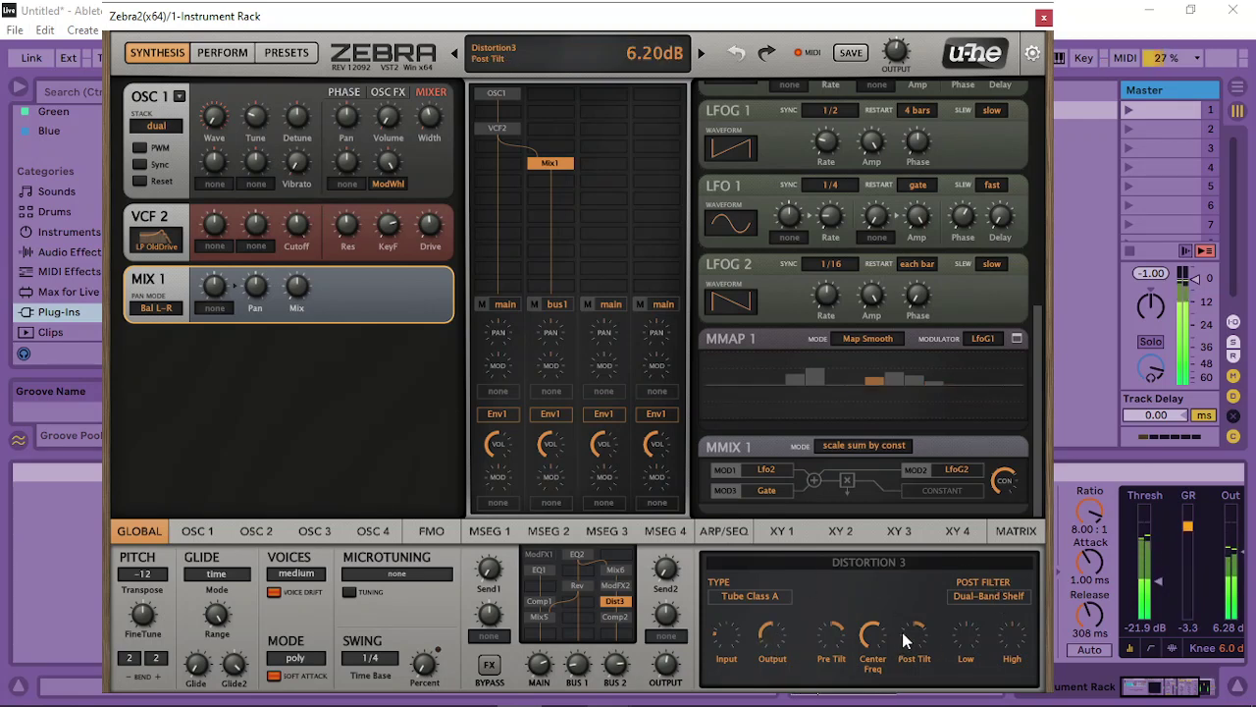
pyautogui.click(985, 595)
pyautogui.click(991, 626)
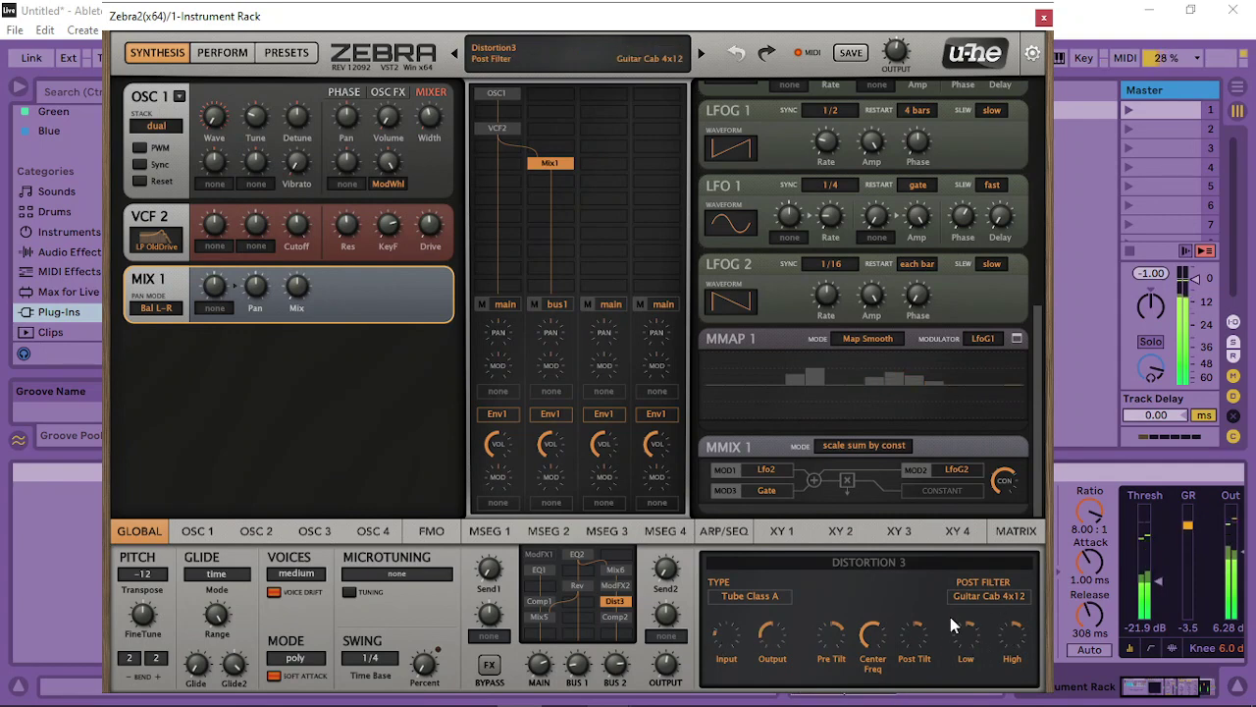
pyautogui.moveTo(969, 640); pyautogui.dragTo(962, 665)
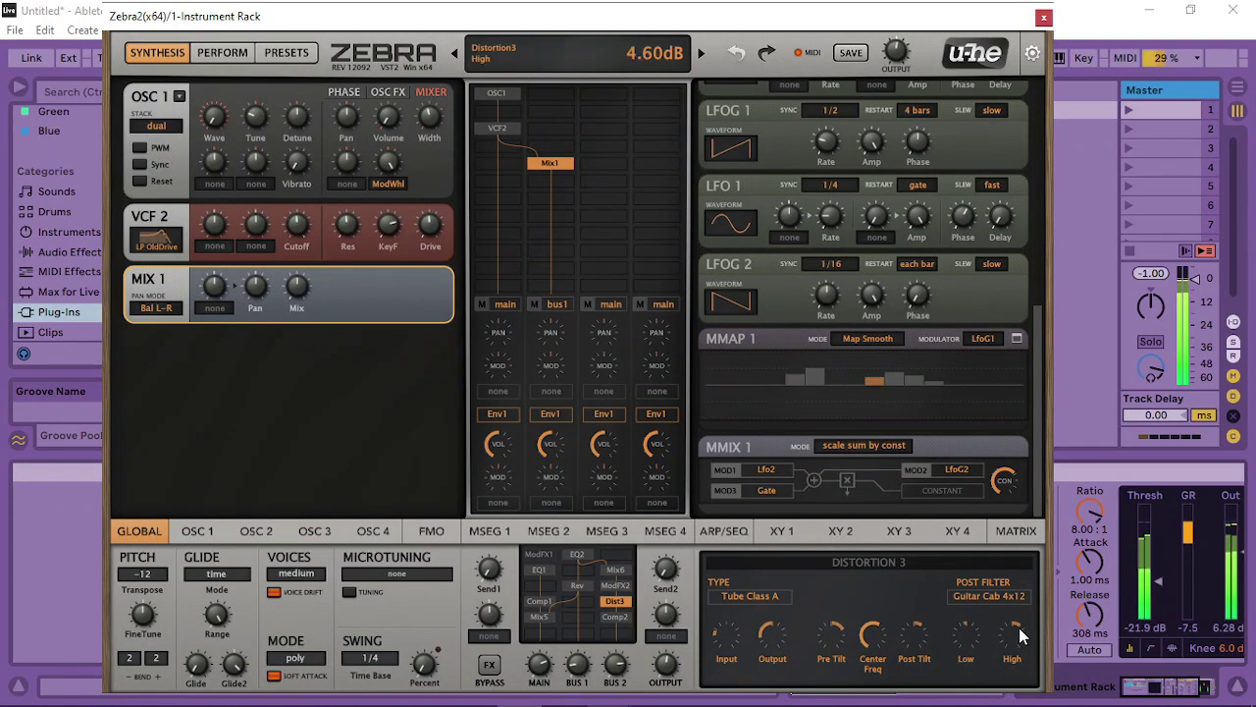
# Slow ModFX2's speed to 20.50 and readjust its depth, center, equalizer low frequency and high boost
pyautogui.click(616, 584)
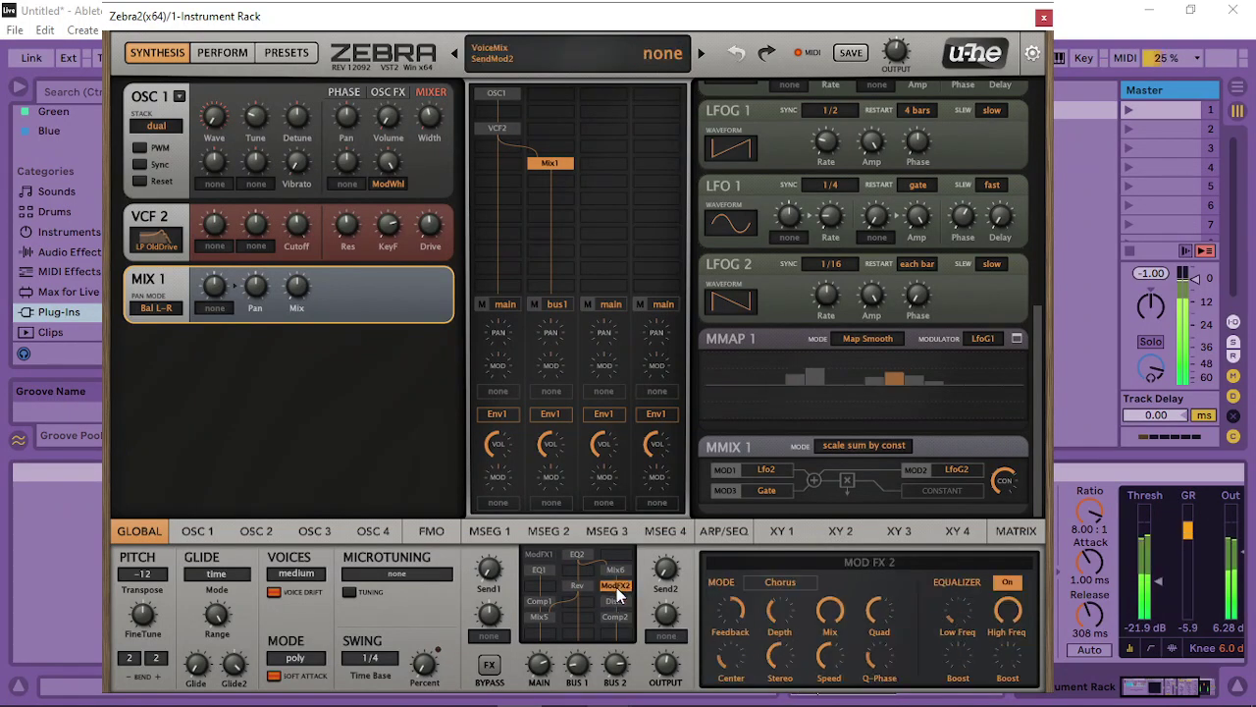
pyautogui.scroll(-5, 831, 675)
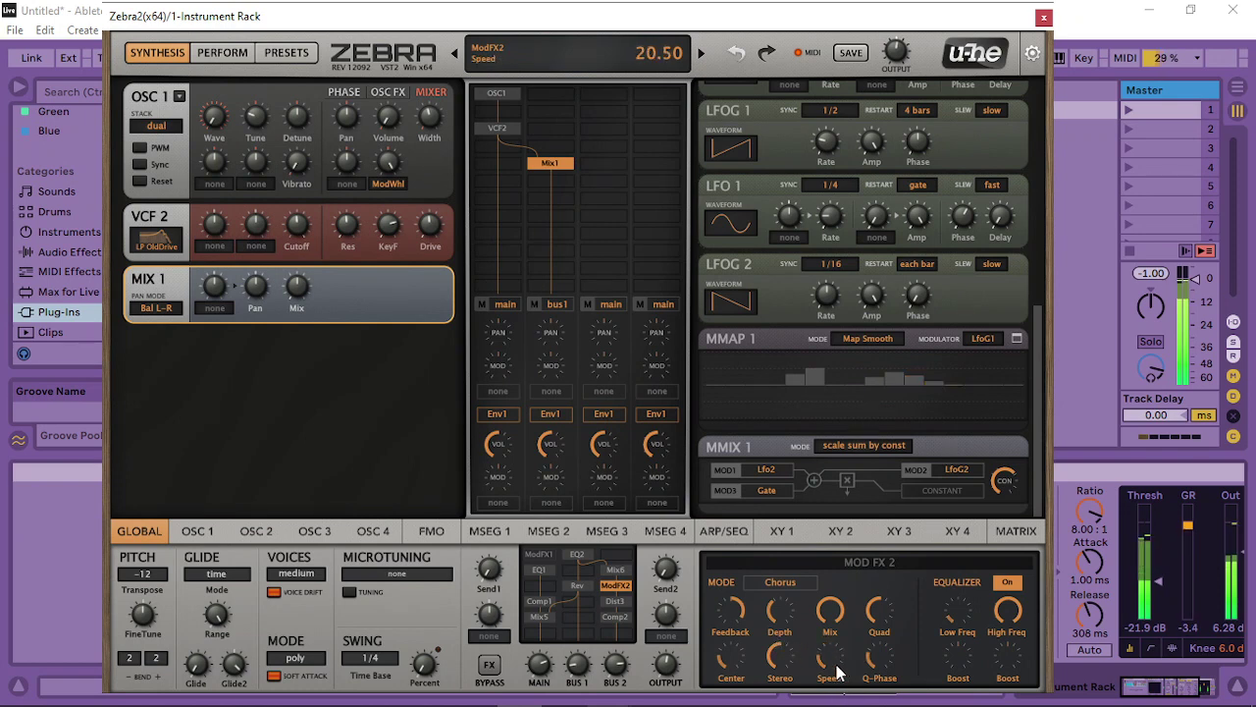
pyautogui.moveTo(780, 643); pyautogui.dragTo(780, 606)
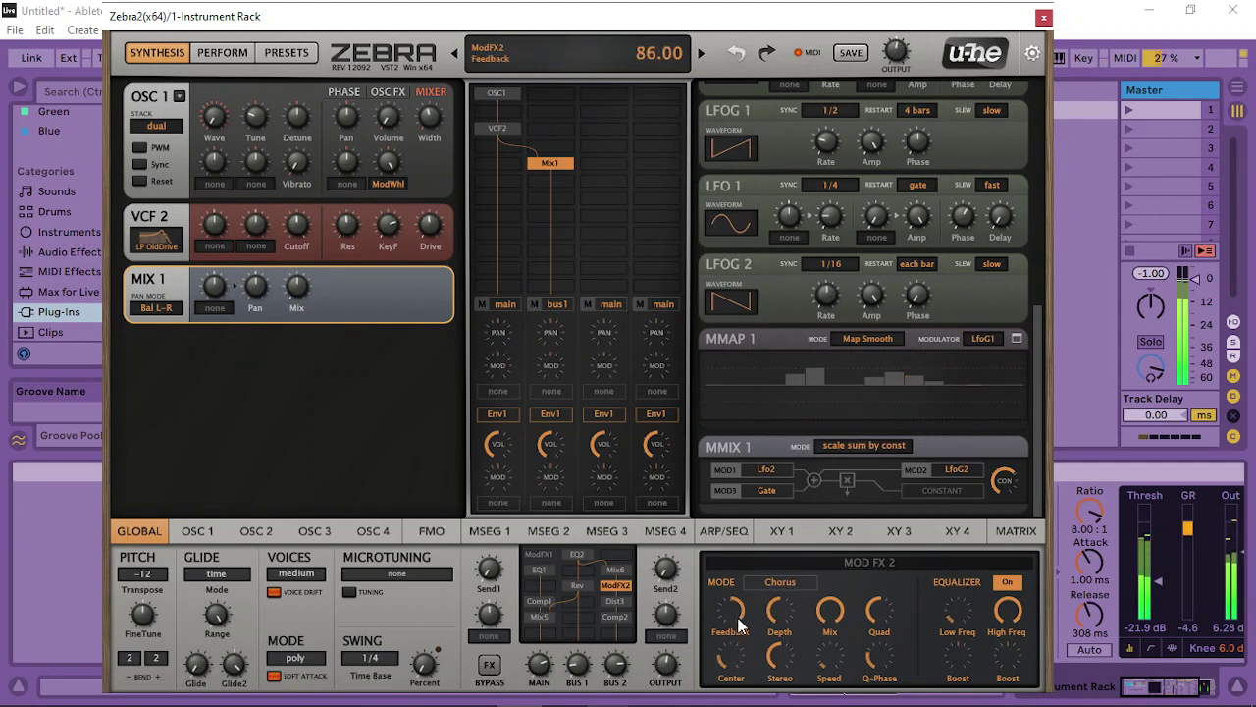
pyautogui.moveTo(738, 664); pyautogui.dragTo(768, 640)
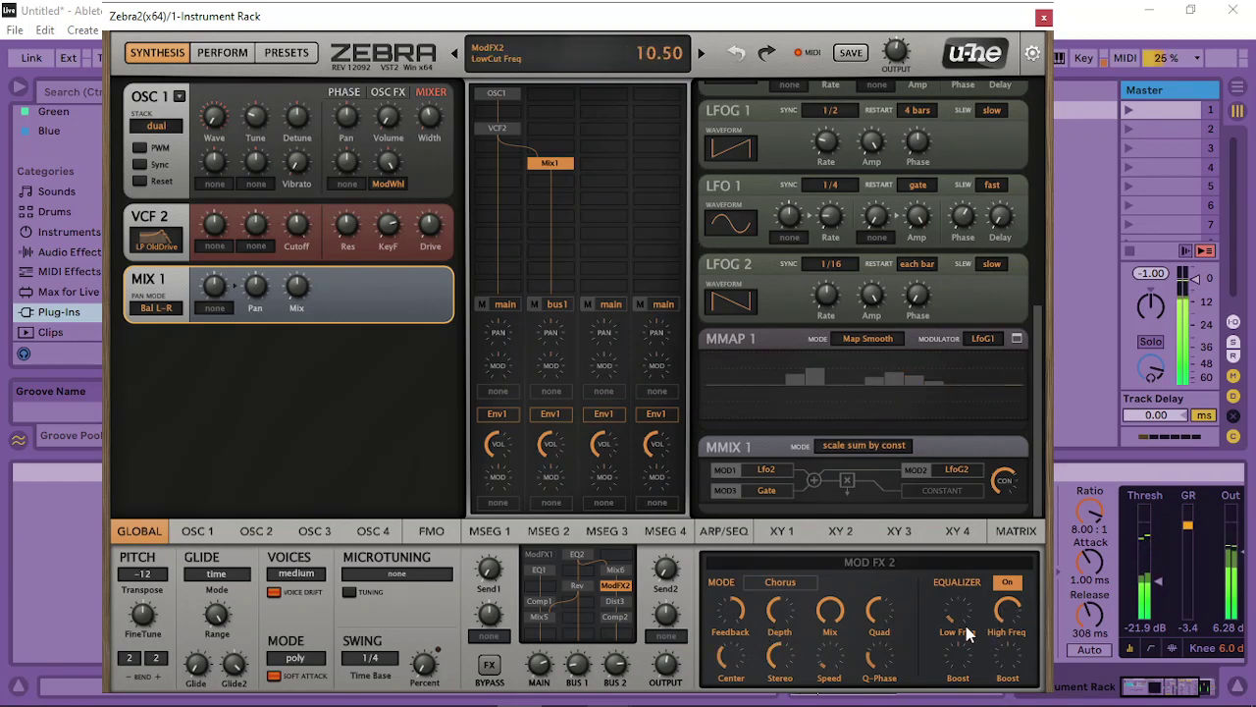
pyautogui.moveTo(970, 628); pyautogui.dragTo(964, 572)
pyautogui.moveTo(1011, 655); pyautogui.dragTo(944, 633)
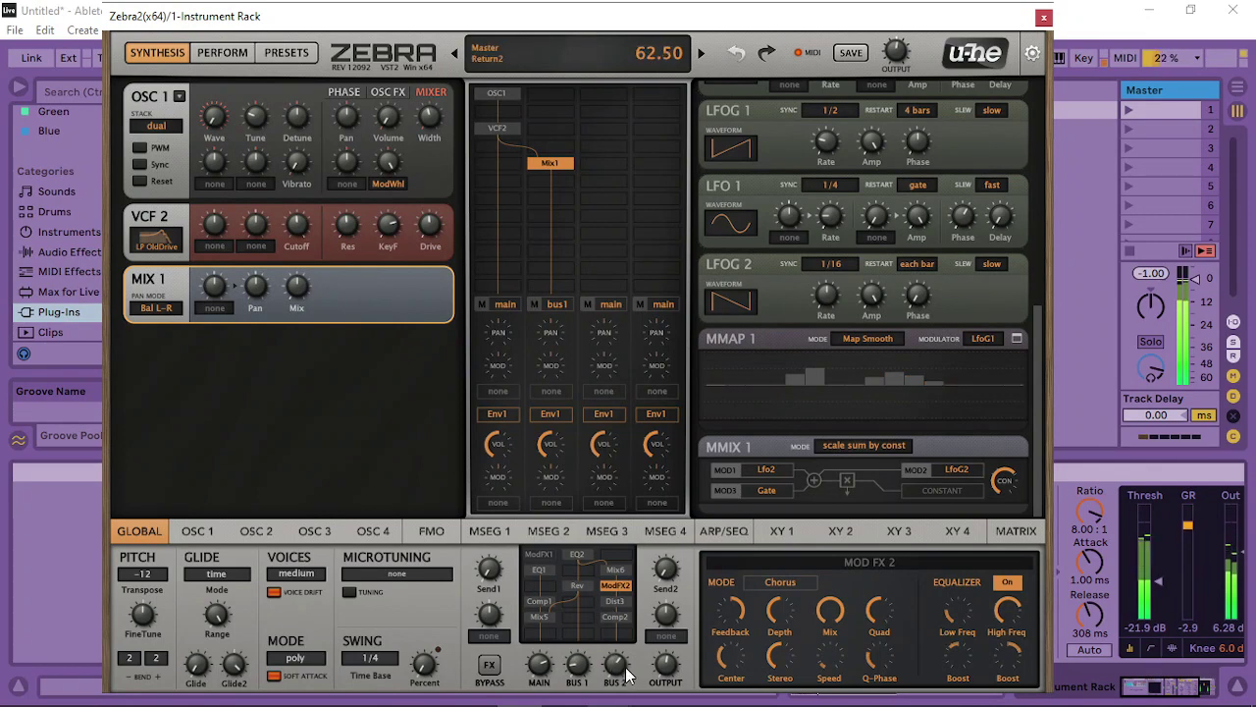
# Refine Dist3 by setting its low level to 1.40 dB and post tilt to 6.00 dB and fine-tuning the center frequency
pyautogui.click(614, 601)
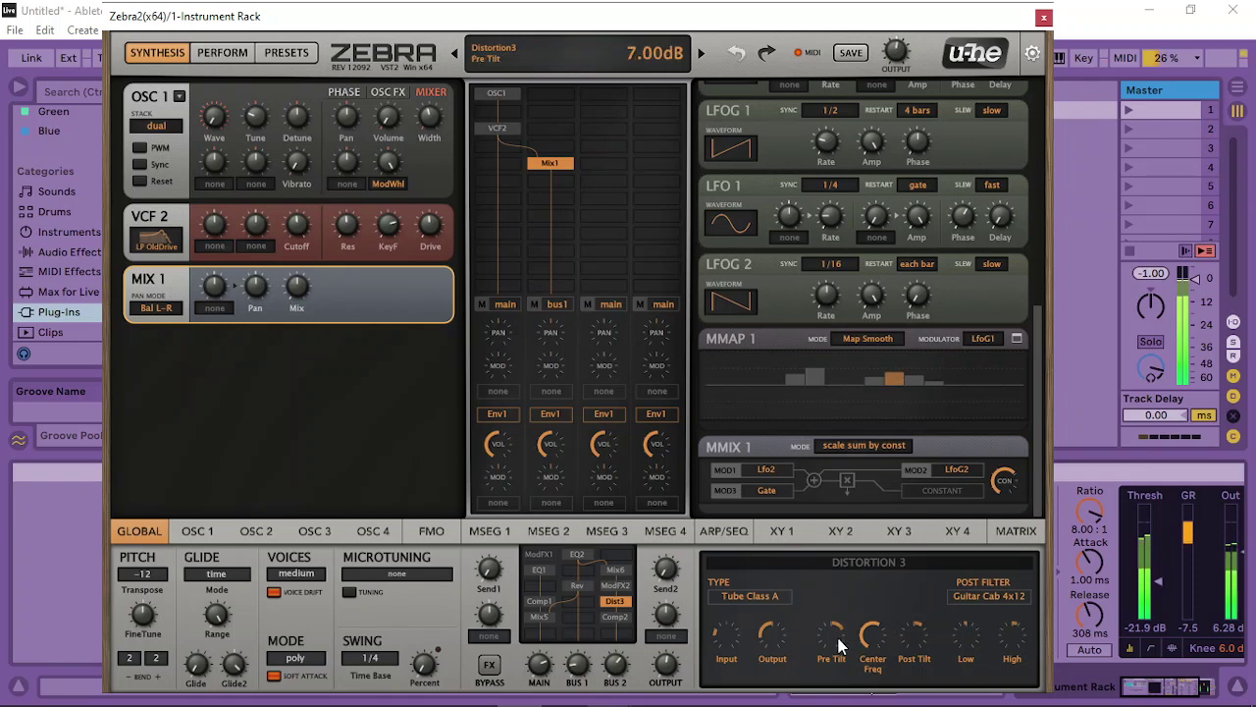
pyautogui.moveTo(973, 633); pyautogui.dragTo(993, 624)
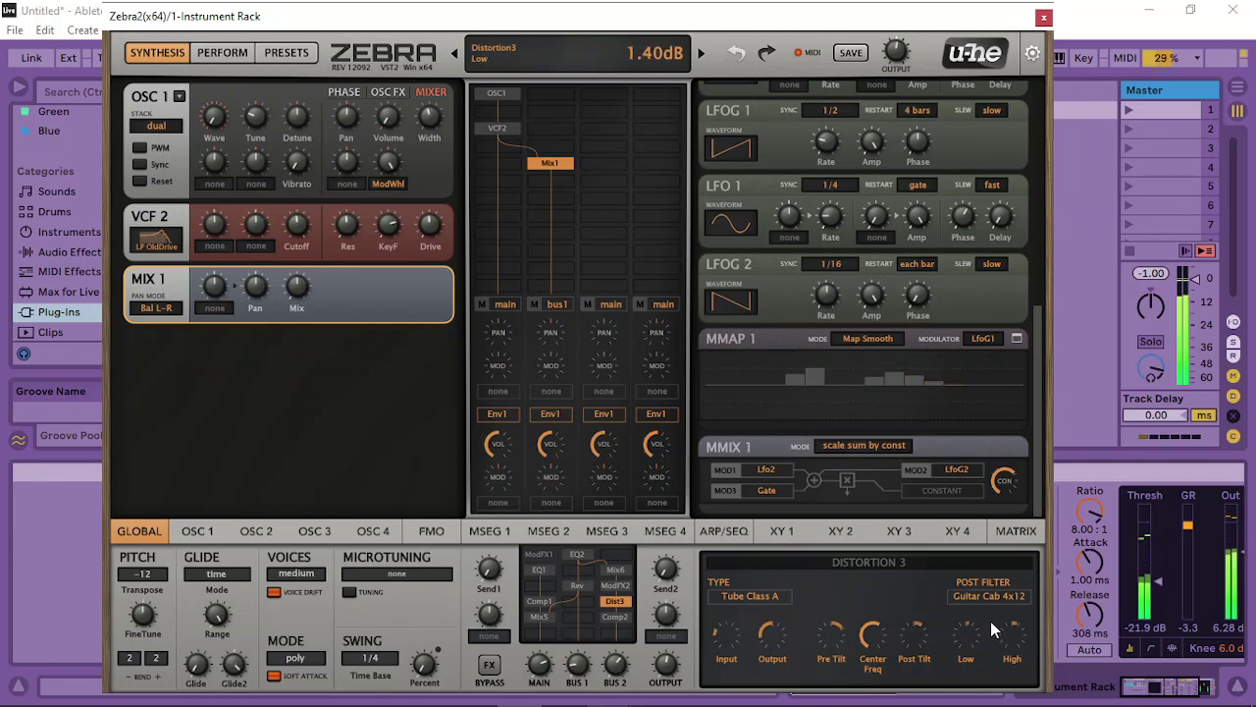
pyautogui.moveTo(880, 636); pyautogui.dragTo(877, 642)
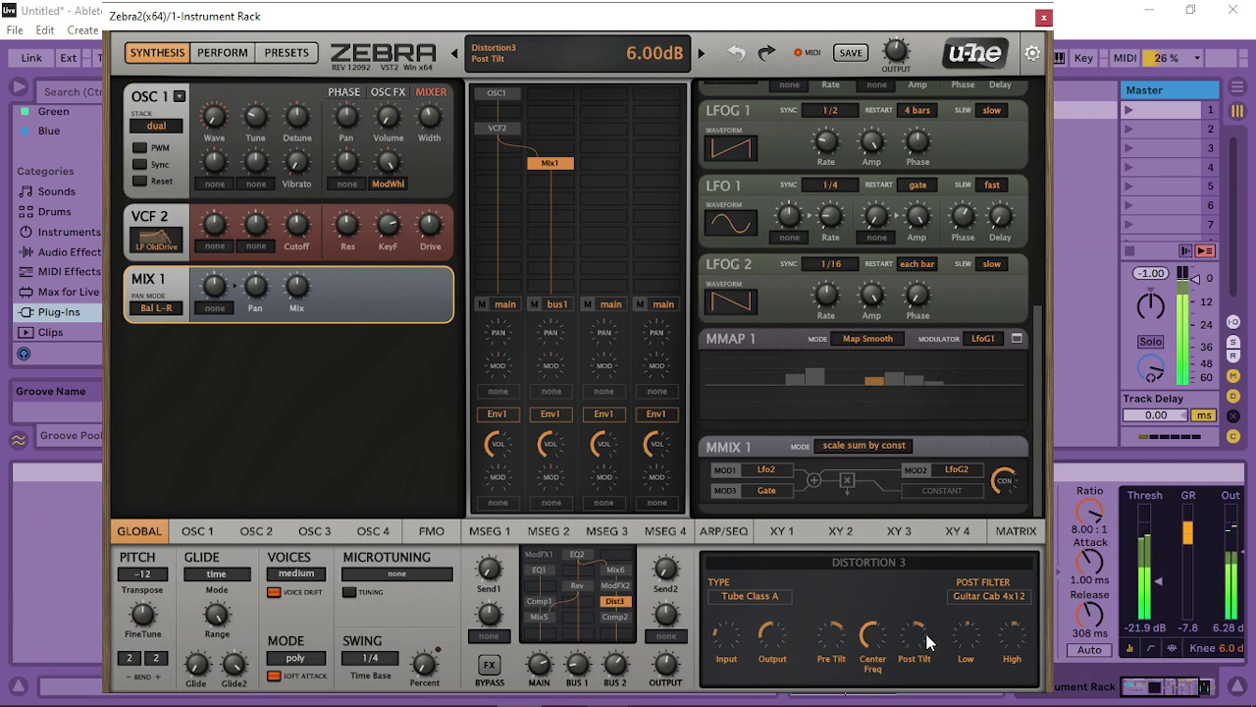
# Assign MMap1 as the pan modulation source of Mix5
pyautogui.click(577, 586)
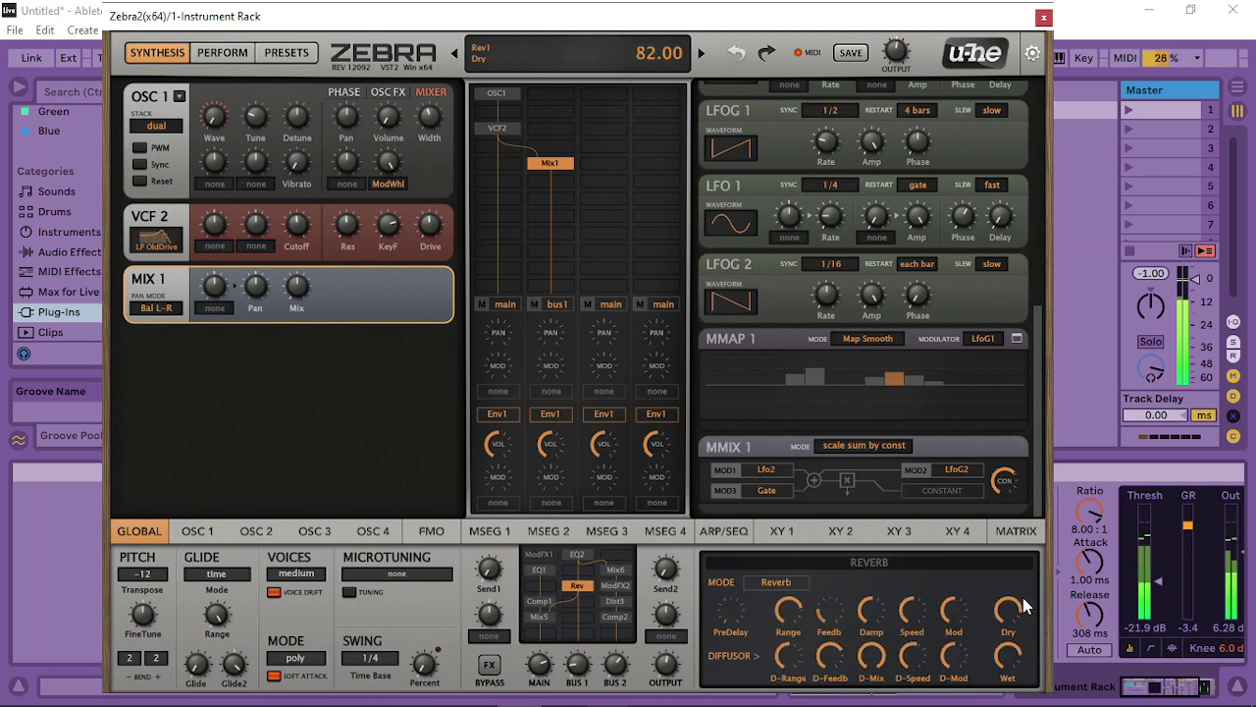
pyautogui.click(531, 604)
pyautogui.click(535, 616)
pyautogui.moveTo(795, 653)
pyautogui.mouseDown()
pyautogui.moveTo(790, 626)
pyautogui.moveTo(771, 662)
pyautogui.moveTo(788, 571)
pyautogui.moveTo(777, 657)
pyautogui.mouseUp()
pyautogui.click(773, 582)
pyautogui.click(830, 673)
pyautogui.rightClick(841, 649)
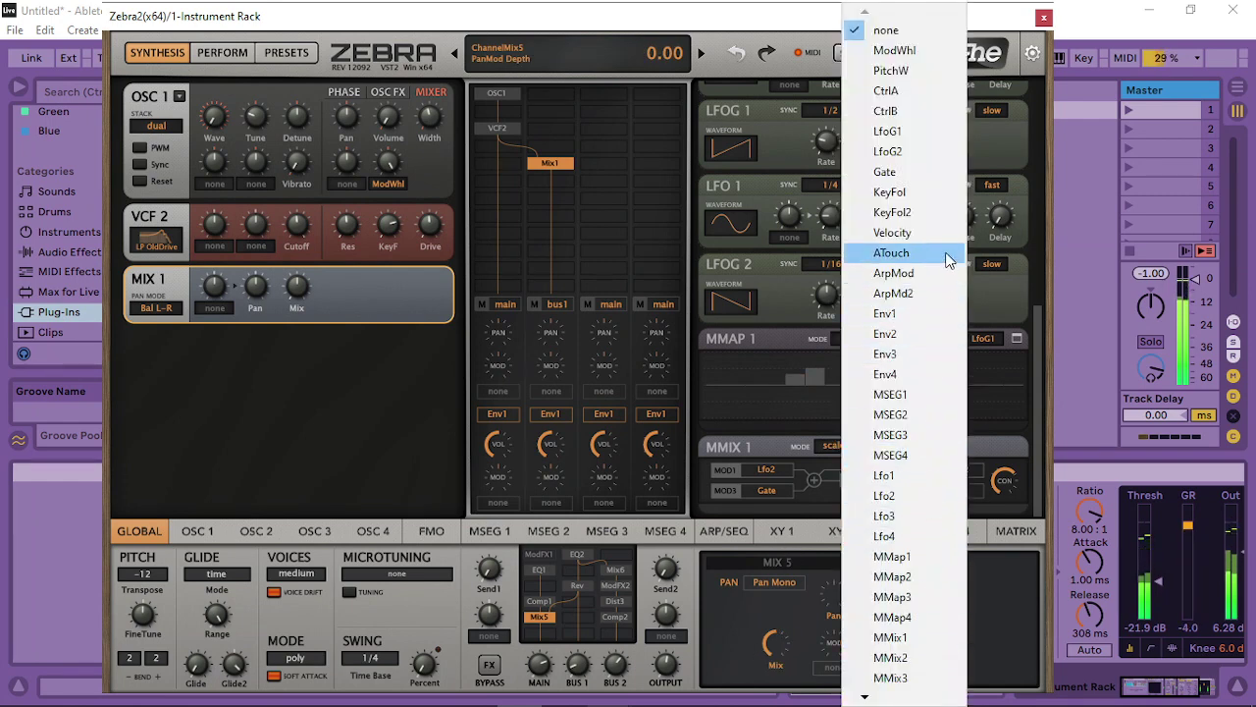
pyautogui.click(913, 556)
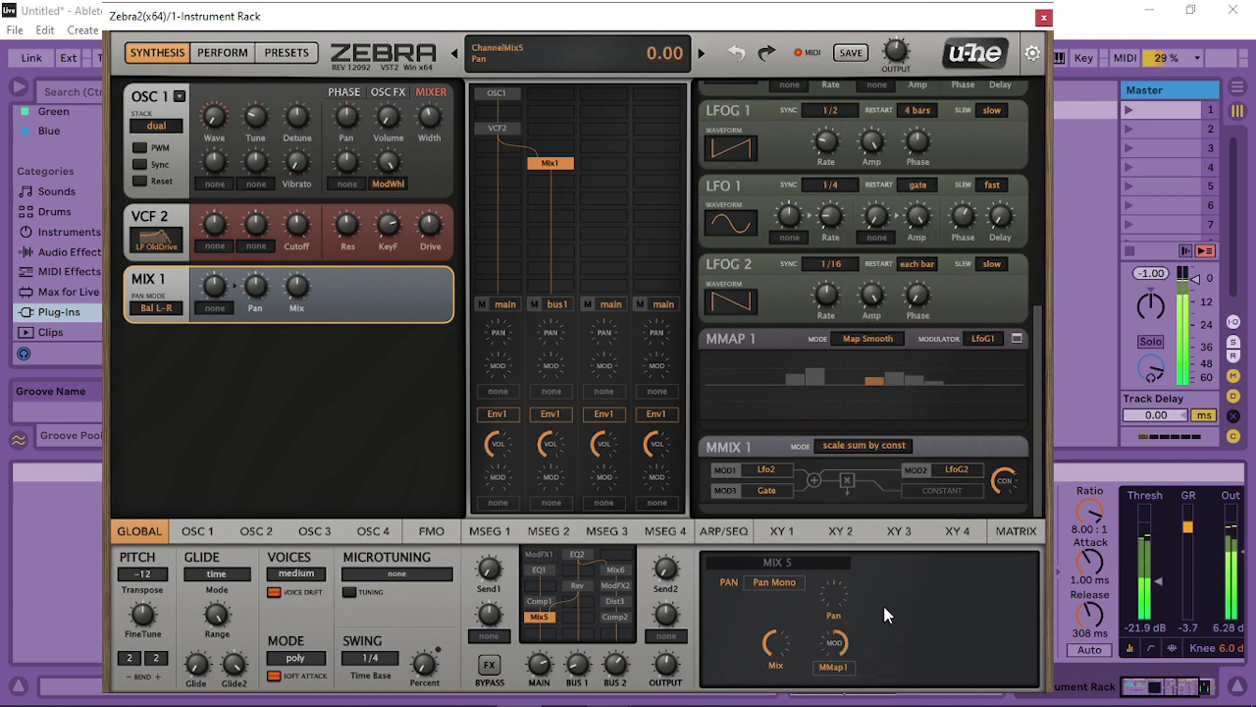
# Set Mix5's pan modulation depth to -56.00 and its mix amount to 70.50
pyautogui.moveTo(852, 654); pyautogui.dragTo(852, 690)
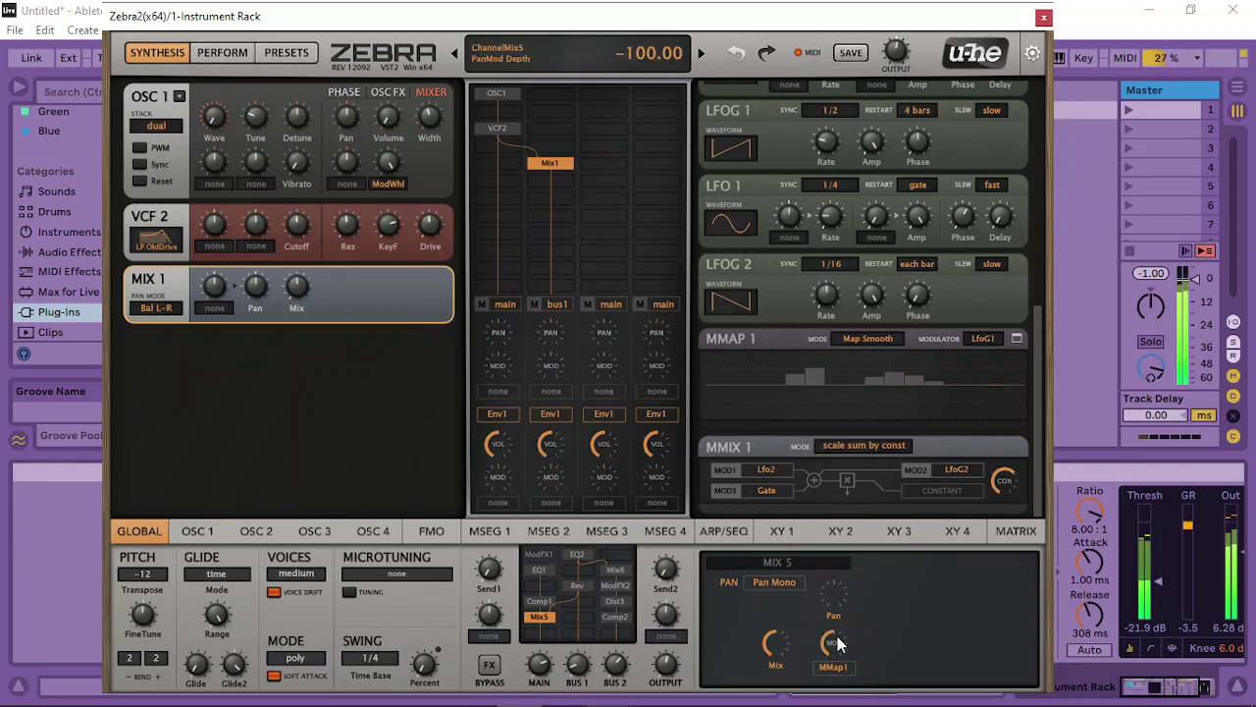
pyautogui.moveTo(837, 636); pyautogui.dragTo(800, 615)
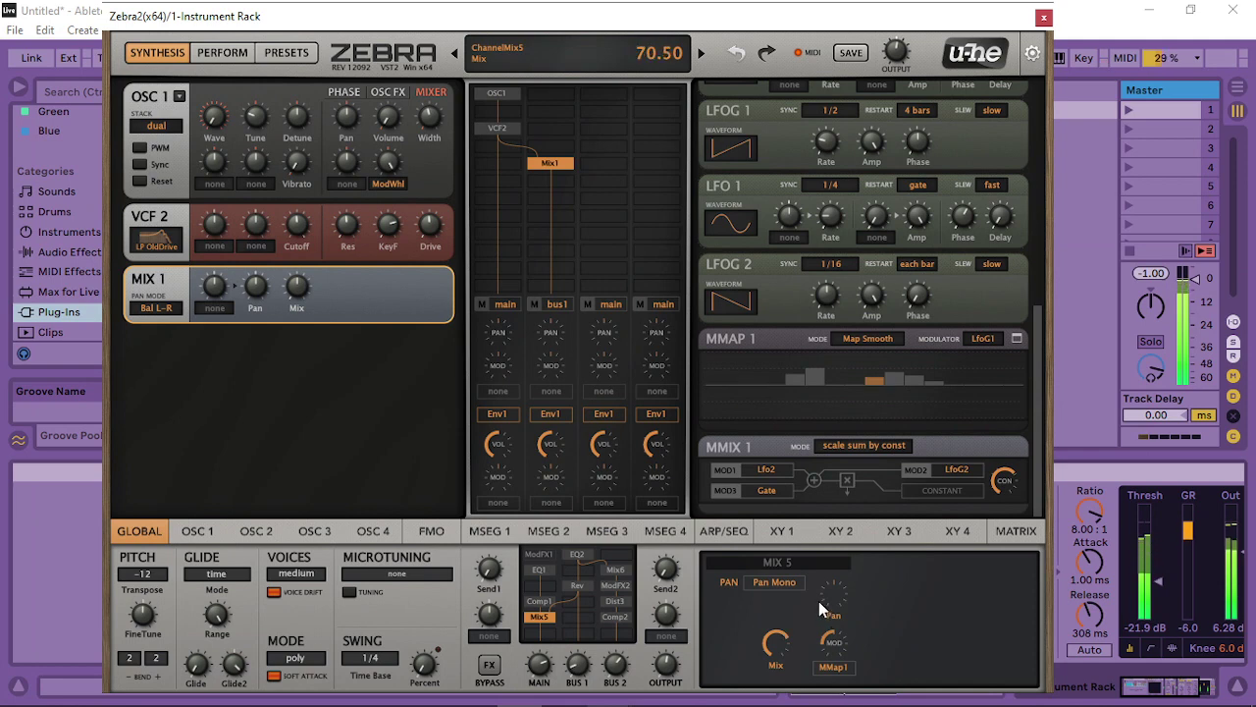
pyautogui.moveTo(833, 644); pyautogui.dragTo(861, 643)
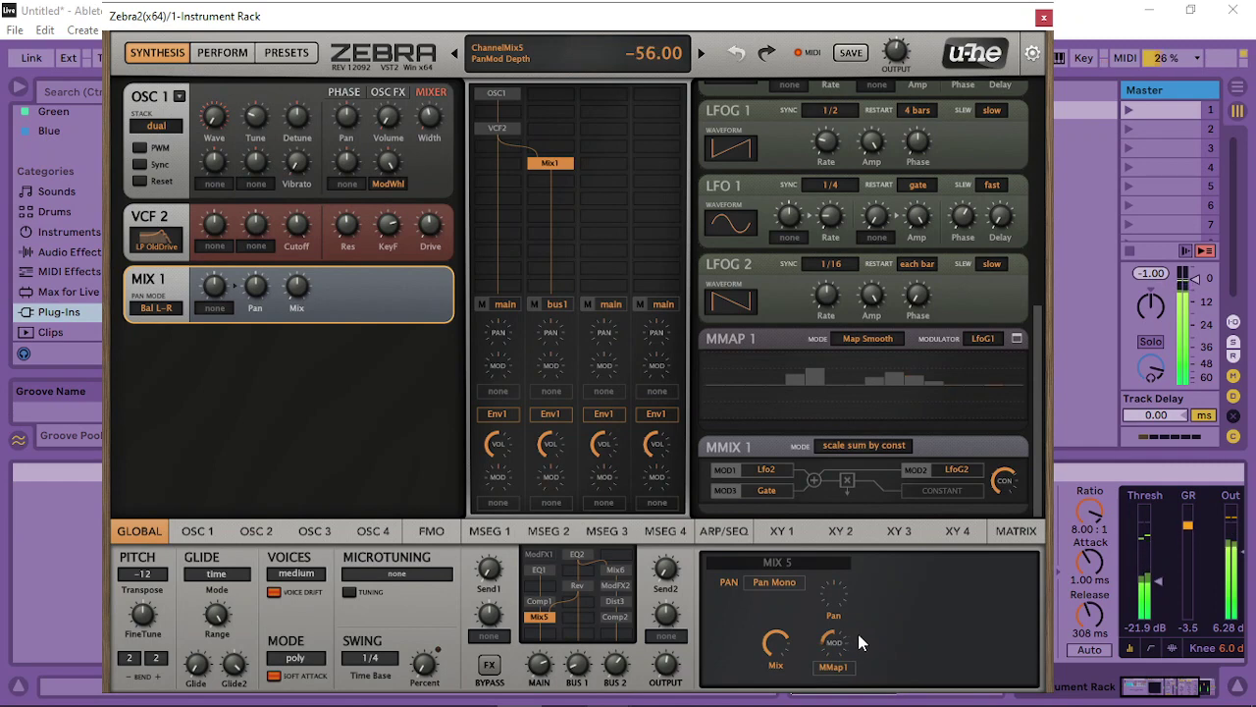
# Insert a NuRev reverb below Mix5 in the main effects lane and reduce its dry/wet mix to 20.00
pyautogui.click(542, 634)
pyautogui.click(607, 622)
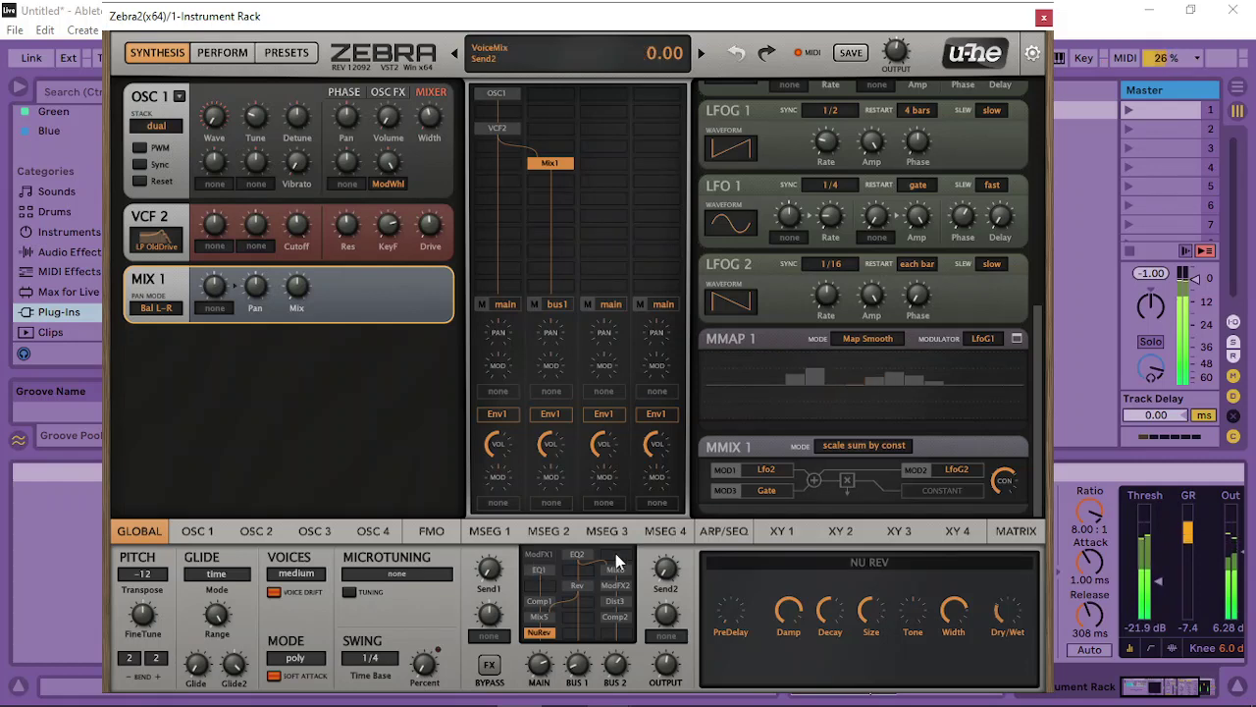
pyautogui.moveTo(1010, 622); pyautogui.dragTo(999, 645)
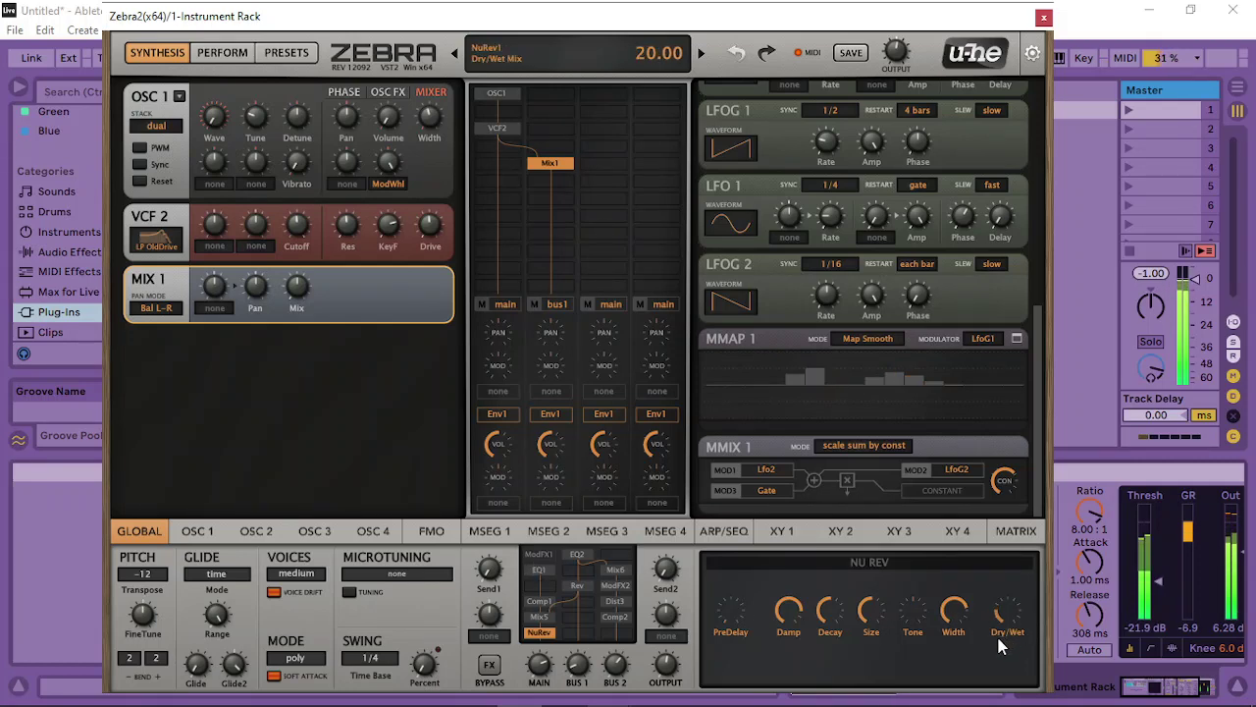
# Set NuRev's dry/wet mix to 17.50 and decay to 27.00, and lower the track Compressor's output gain to 2.97 dB
pyautogui.click(1239, 555)
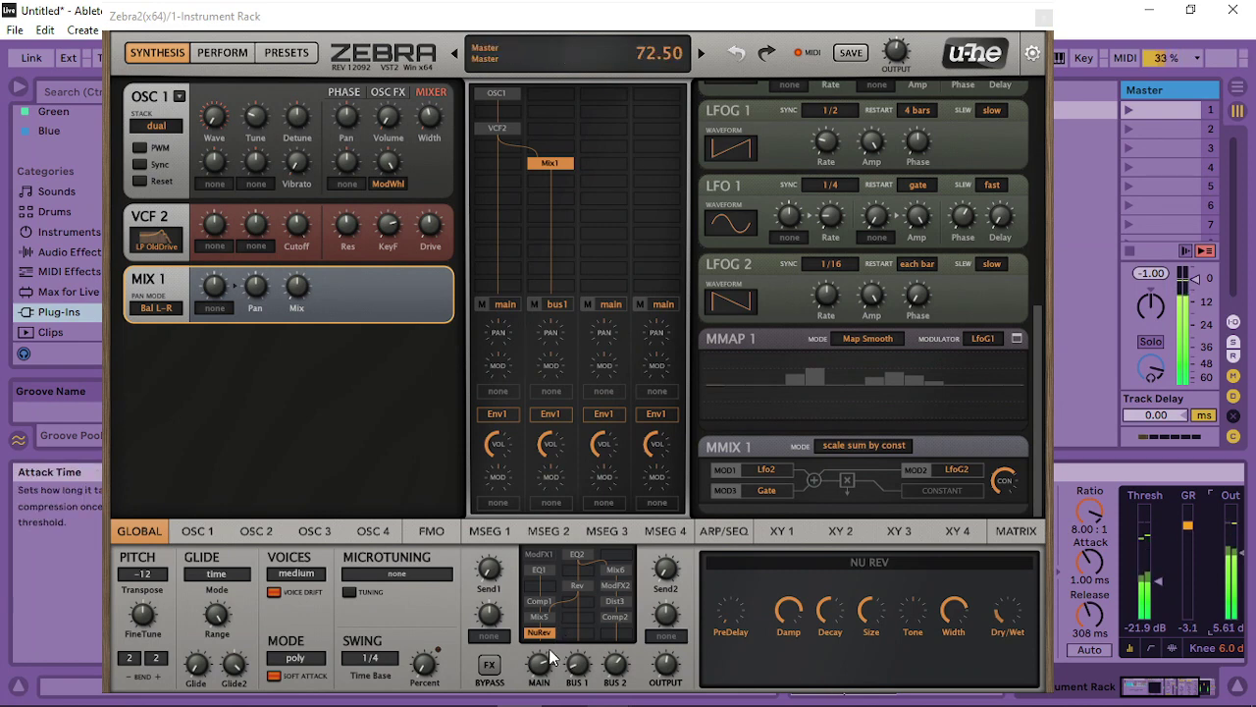
pyautogui.click(1008, 618)
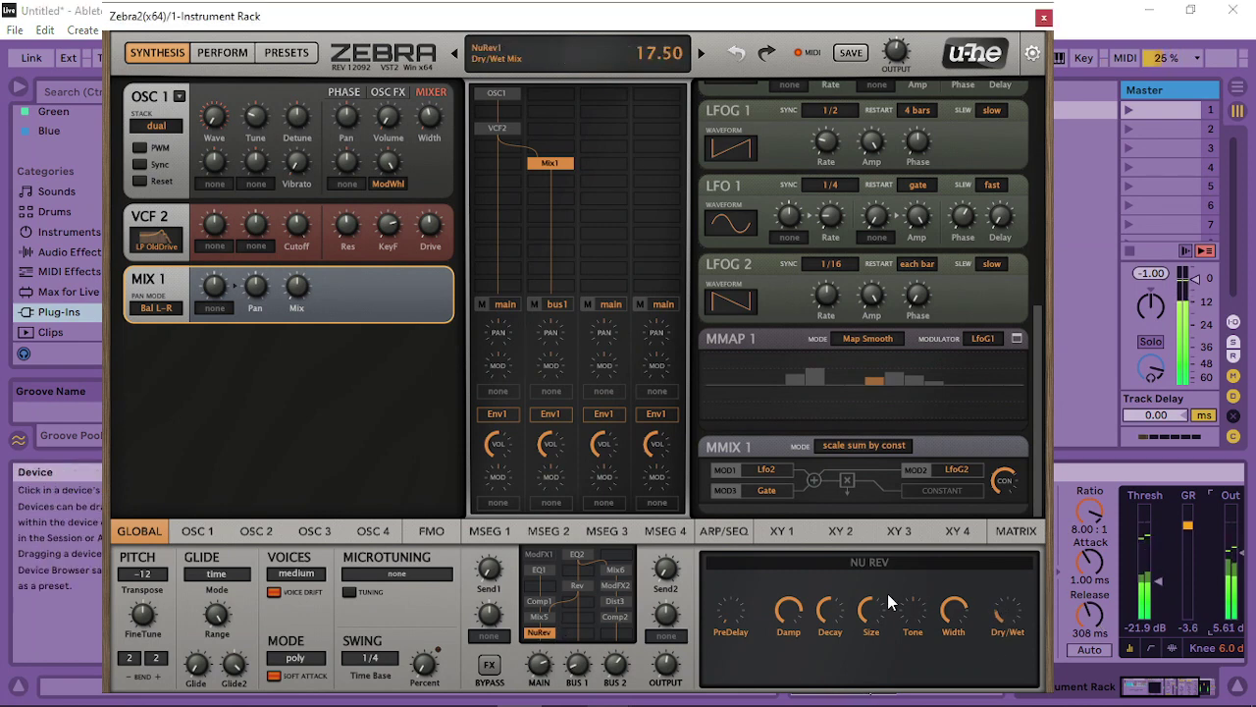
pyautogui.moveTo(830, 628); pyautogui.dragTo(808, 653)
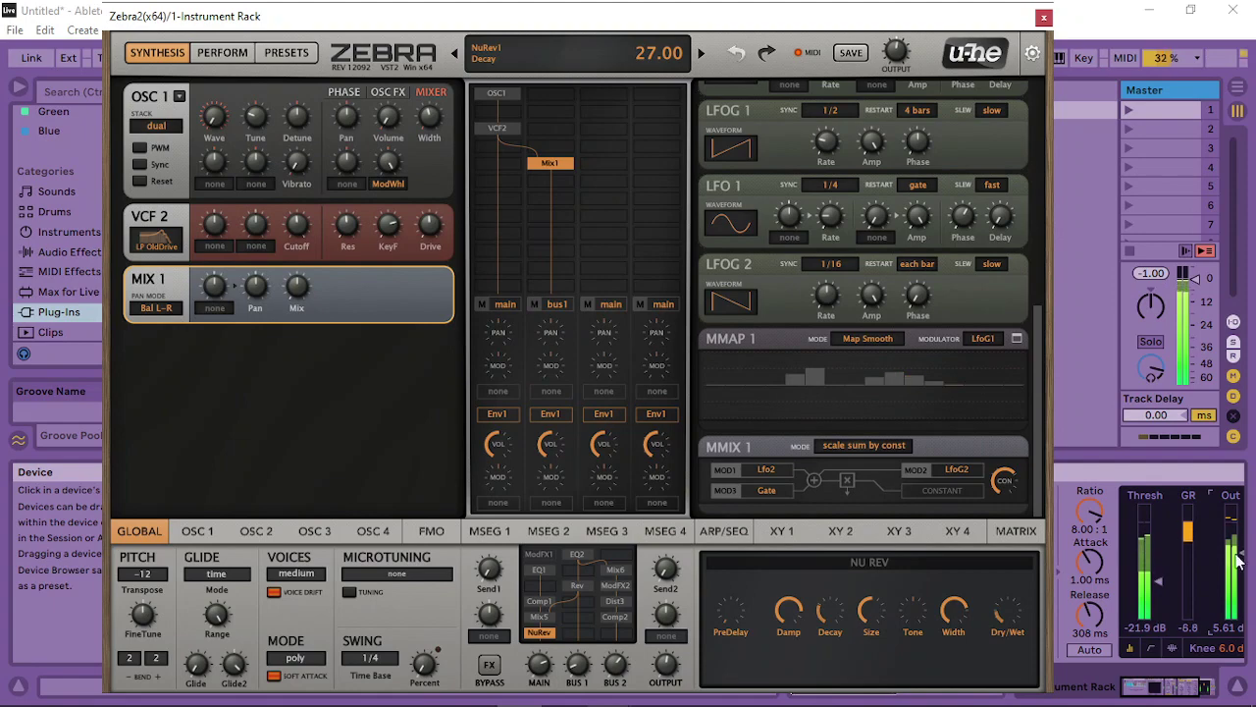
pyautogui.moveTo(1241, 556); pyautogui.dragTo(1240, 564)
pyautogui.click(1043, 17)
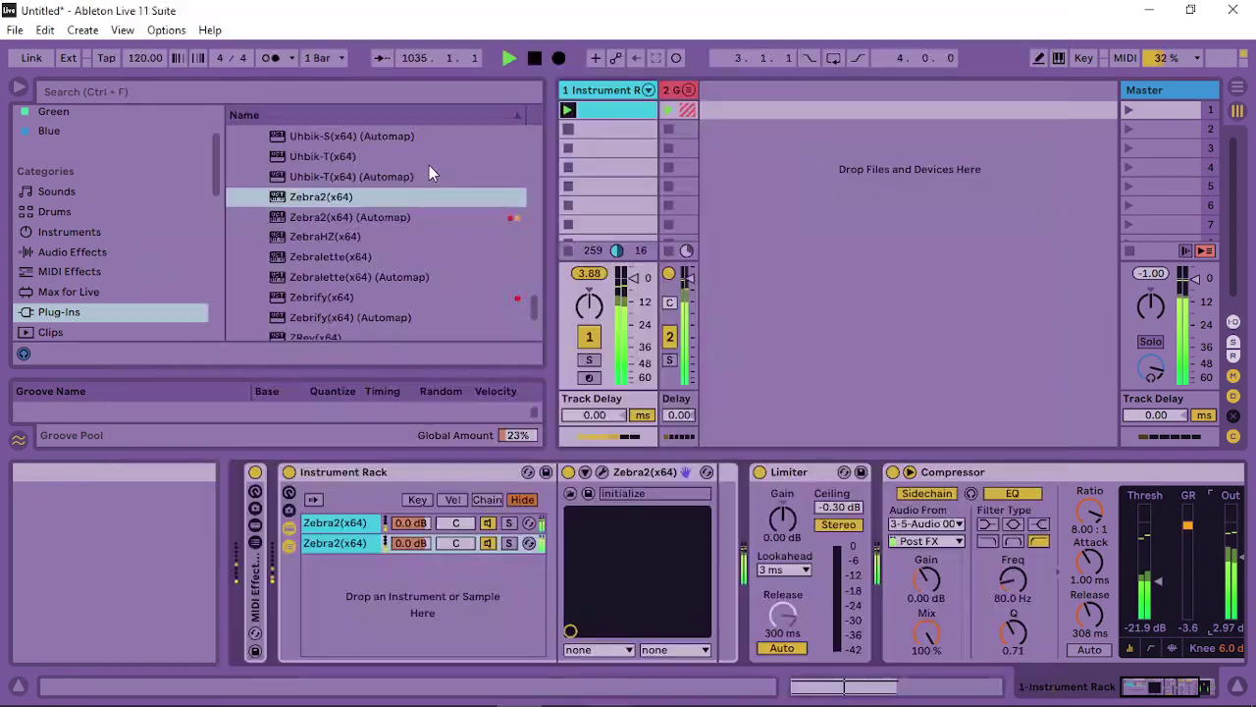
# Add a second Limiter between the existing Limiter and the Compressor, with its ceiling at -4.50 dB
pyautogui.click(76, 269)
pyautogui.click(76, 259)
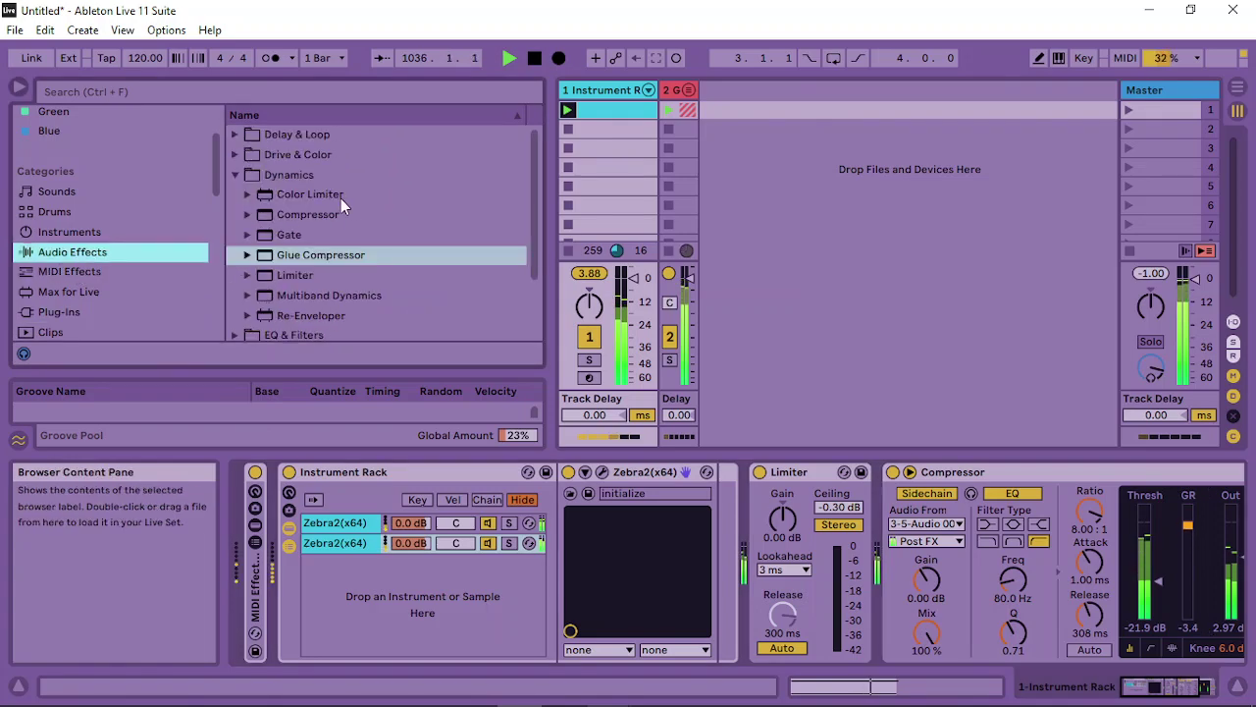
pyautogui.moveTo(287, 276)
pyautogui.mouseDown()
pyautogui.moveTo(920, 571)
pyautogui.moveTo(878, 566)
pyautogui.mouseUp()
pyautogui.moveTo(962, 506); pyautogui.dragTo(962, 524)
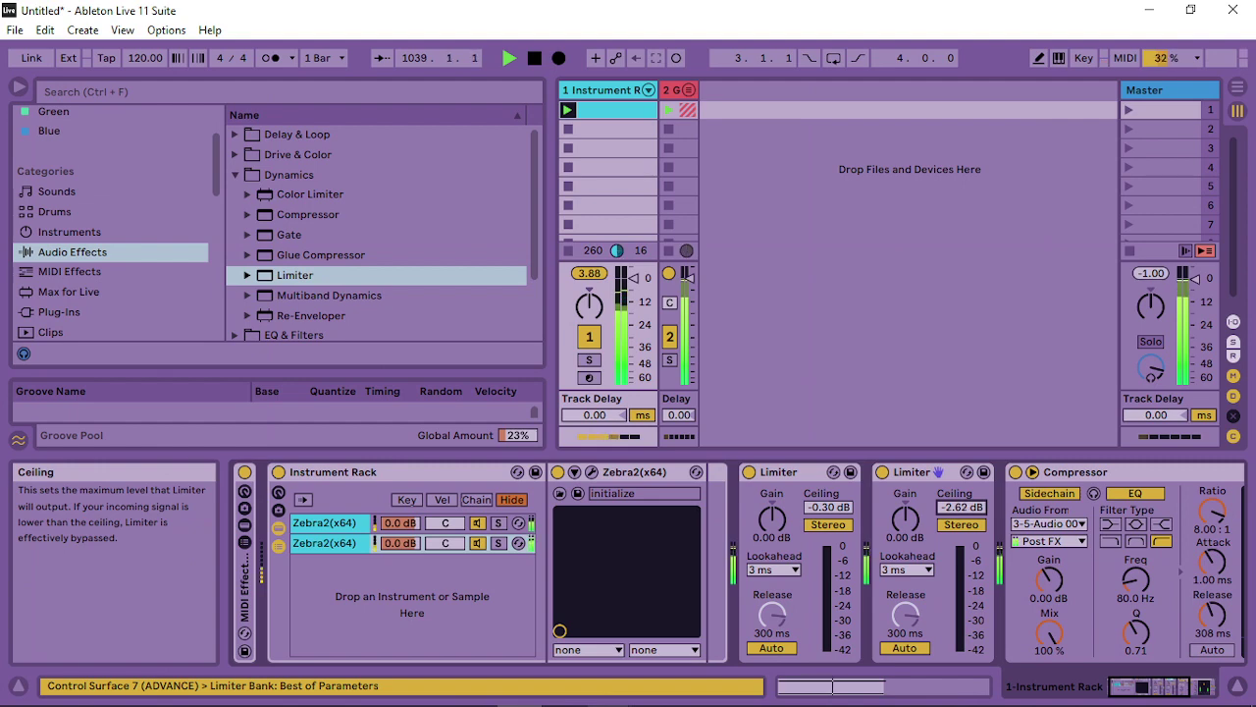
pyautogui.moveTo(964, 507); pyautogui.dragTo(964, 514)
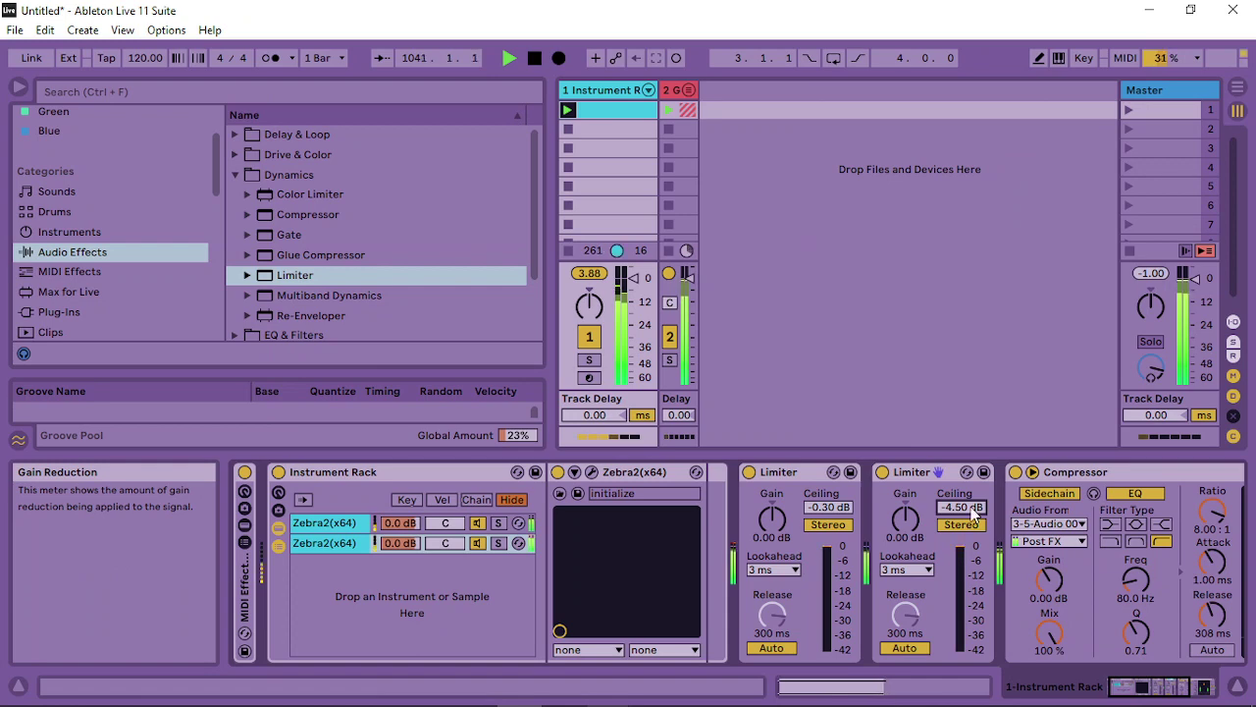
# Add an EQ Eight after the Compressor and switch its band 1 to a low cut filter
pyautogui.click(1133, 690)
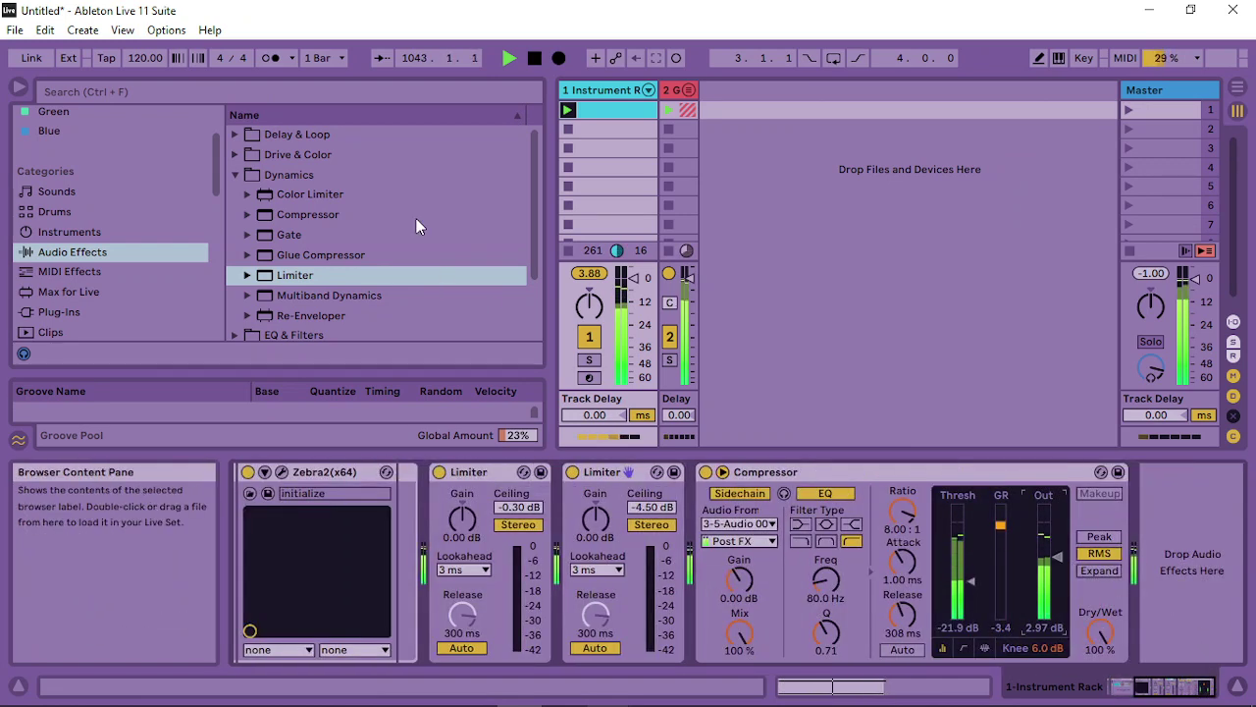
pyautogui.click(234, 175)
pyautogui.click(236, 195)
pyautogui.moveTo(298, 254); pyautogui.dragTo(1185, 569)
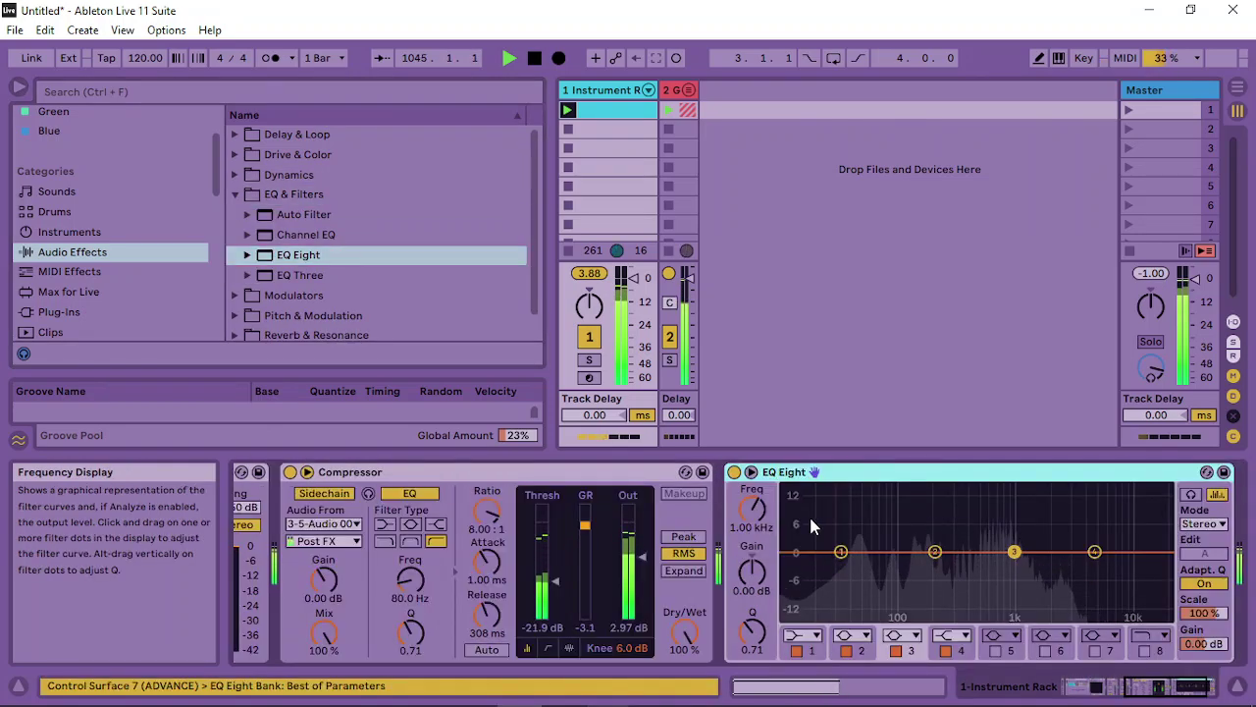
pyautogui.click(814, 636)
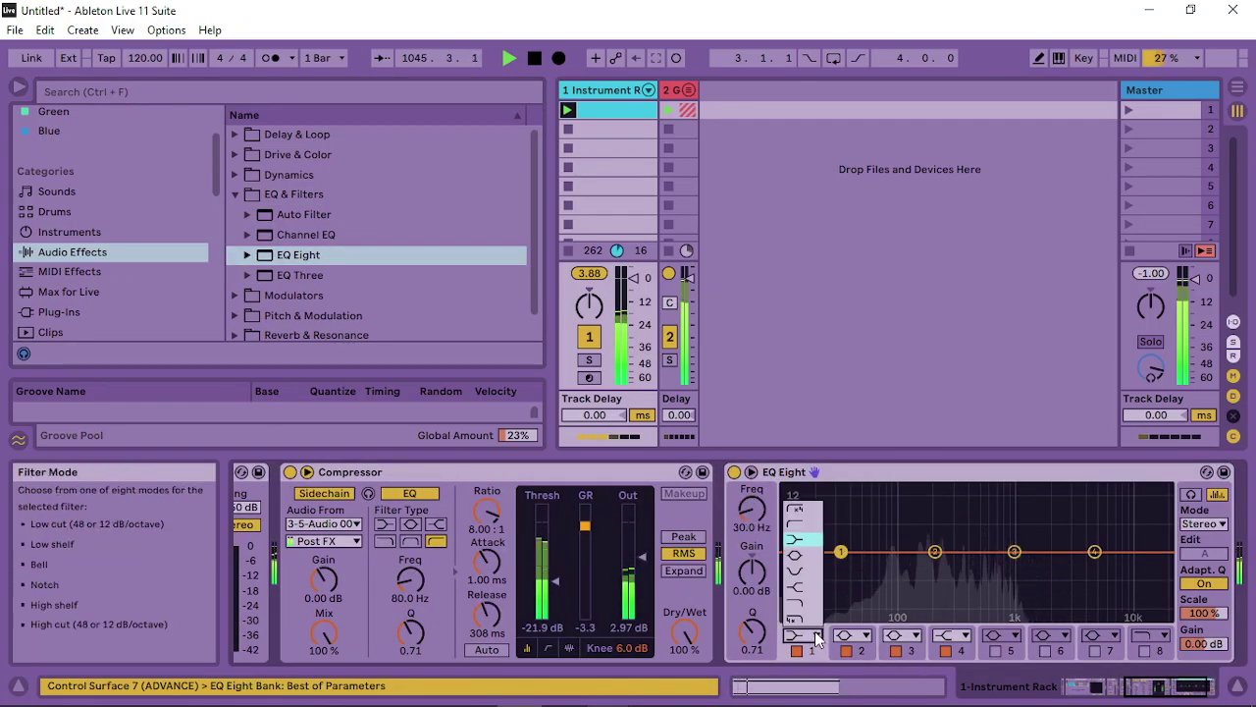
pyautogui.click(794, 523)
# Shape EQ Eight's band 2 into a cut at 167 Hz with -3.10 dB gain and a Q of 2.11
pyautogui.click(936, 551)
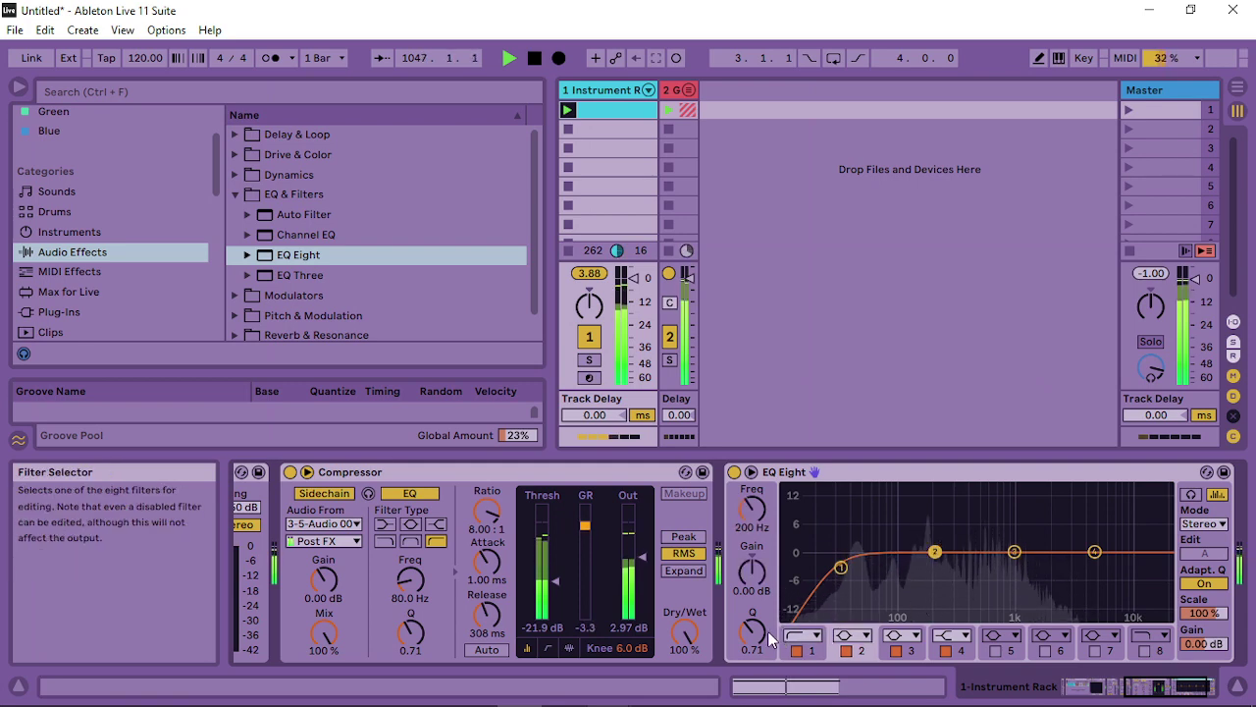
pyautogui.moveTo(755, 632); pyautogui.dragTo(755, 594)
pyautogui.moveTo(935, 552); pyautogui.dragTo(925, 565)
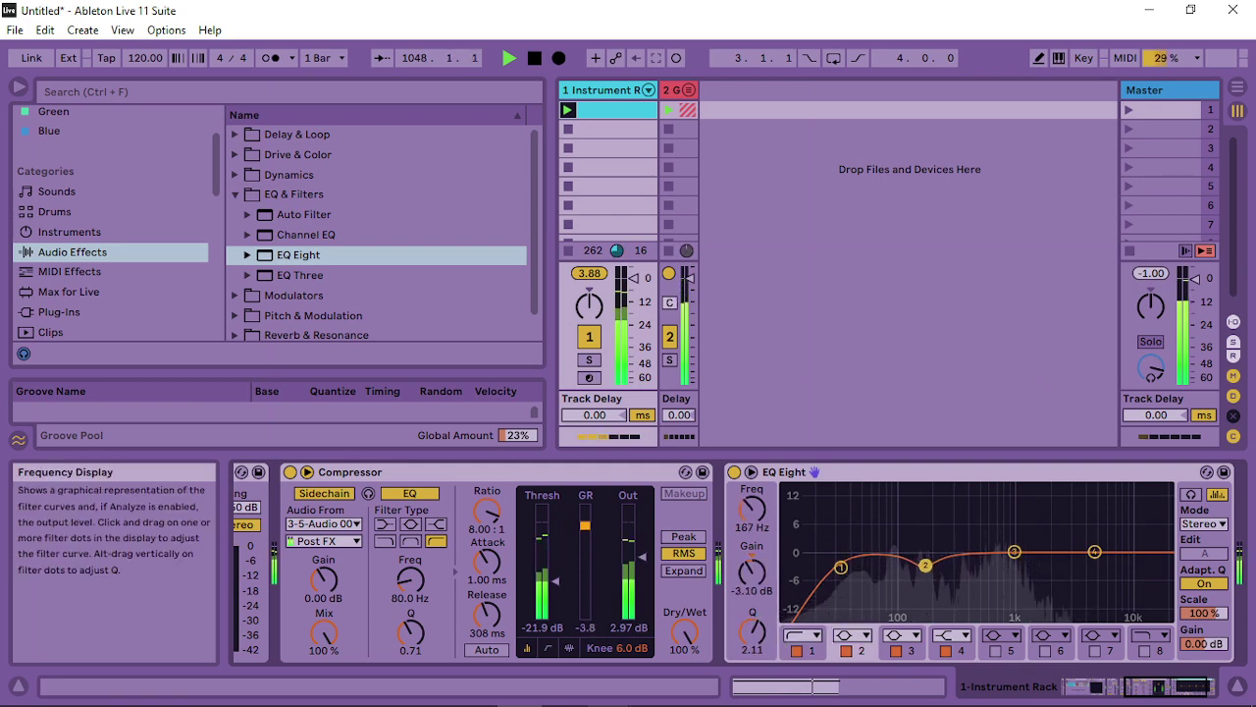
# Position EQ Eight's band 3 at about 938 Hz and -3.84 dB, and band 4 at 4.26 kHz and -0.12 dB
pyautogui.moveTo(1014, 551); pyautogui.dragTo(1007, 569)
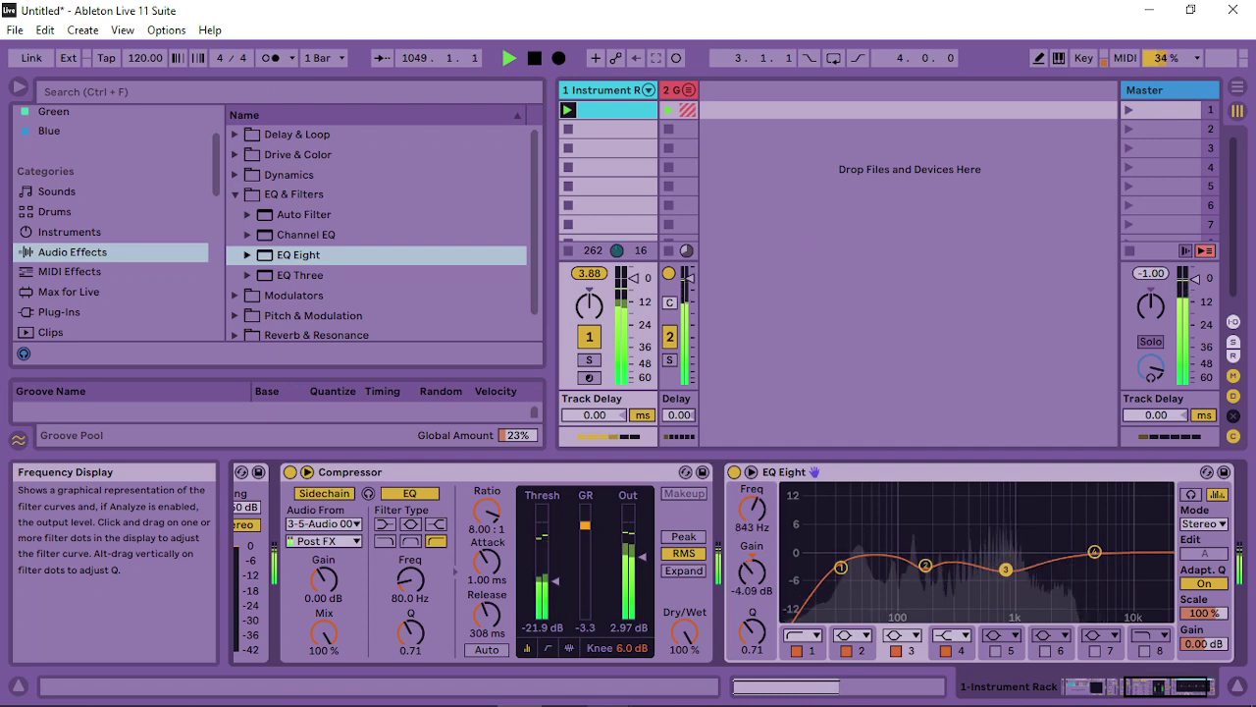
pyautogui.moveTo(1094, 552); pyautogui.dragTo(1088, 558)
pyautogui.moveTo(1007, 569); pyautogui.dragTo(1011, 568)
pyautogui.moveTo(1088, 558); pyautogui.dragTo(1086, 552)
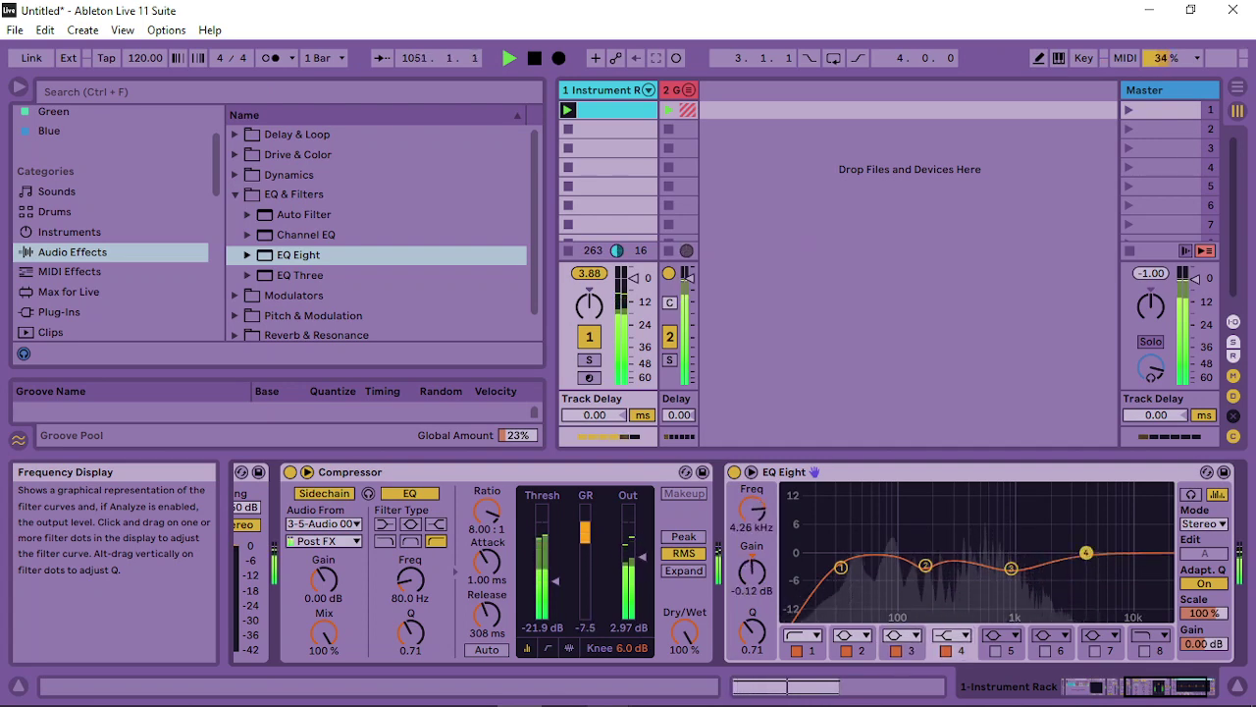
# Deepen EQ Eight's band 3 cut to -5.33 dB at 808 Hz with a Q of 0.89
pyautogui.click(1011, 569)
pyautogui.moveTo(753, 636); pyautogui.dragTo(753, 628)
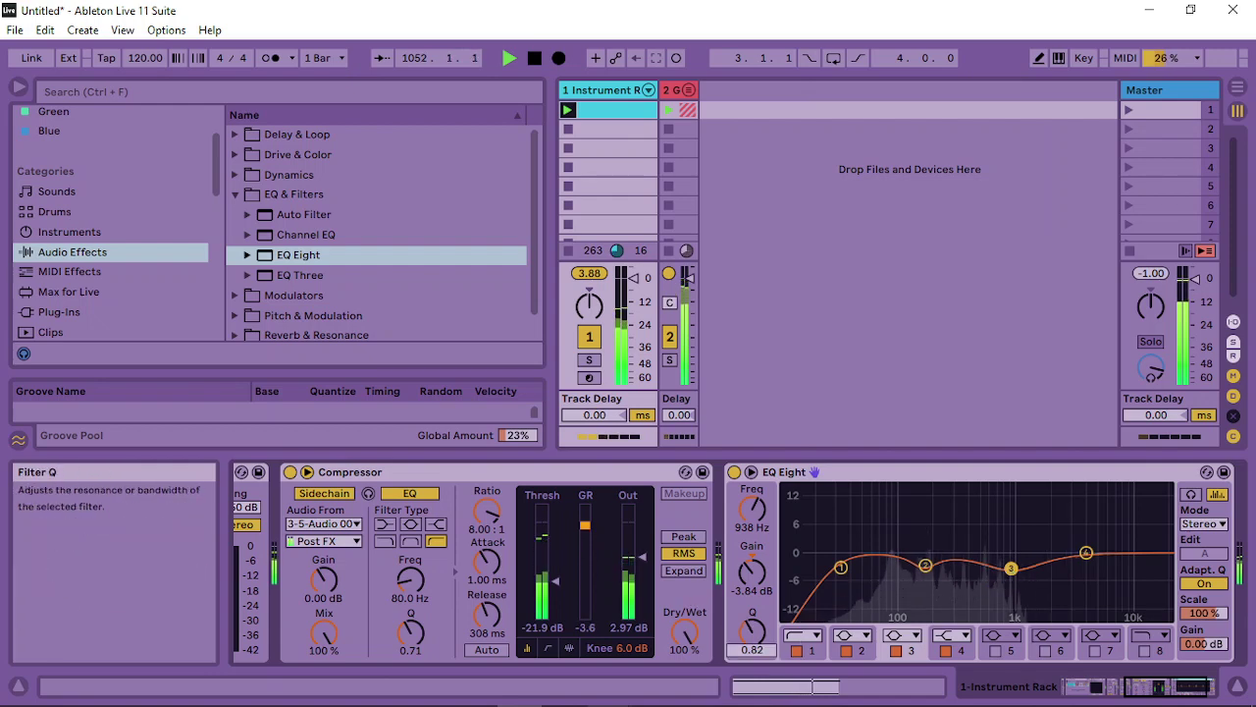
pyautogui.moveTo(1012, 569); pyautogui.dragTo(1003, 574)
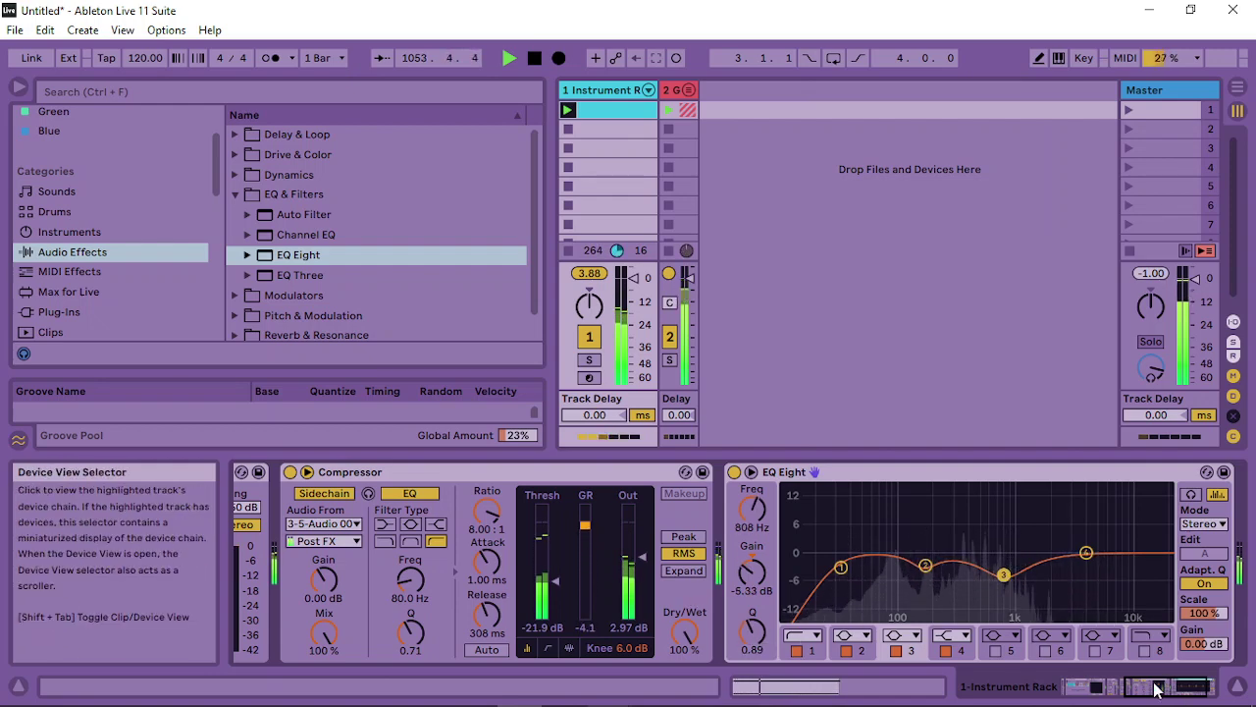
# Add another Zebra2(x64) instance as a new chain in the Instrument Rack and initialize its patch
pyautogui.moveTo(1149, 681); pyautogui.dragTo(1088, 687)
pyautogui.click(356, 546)
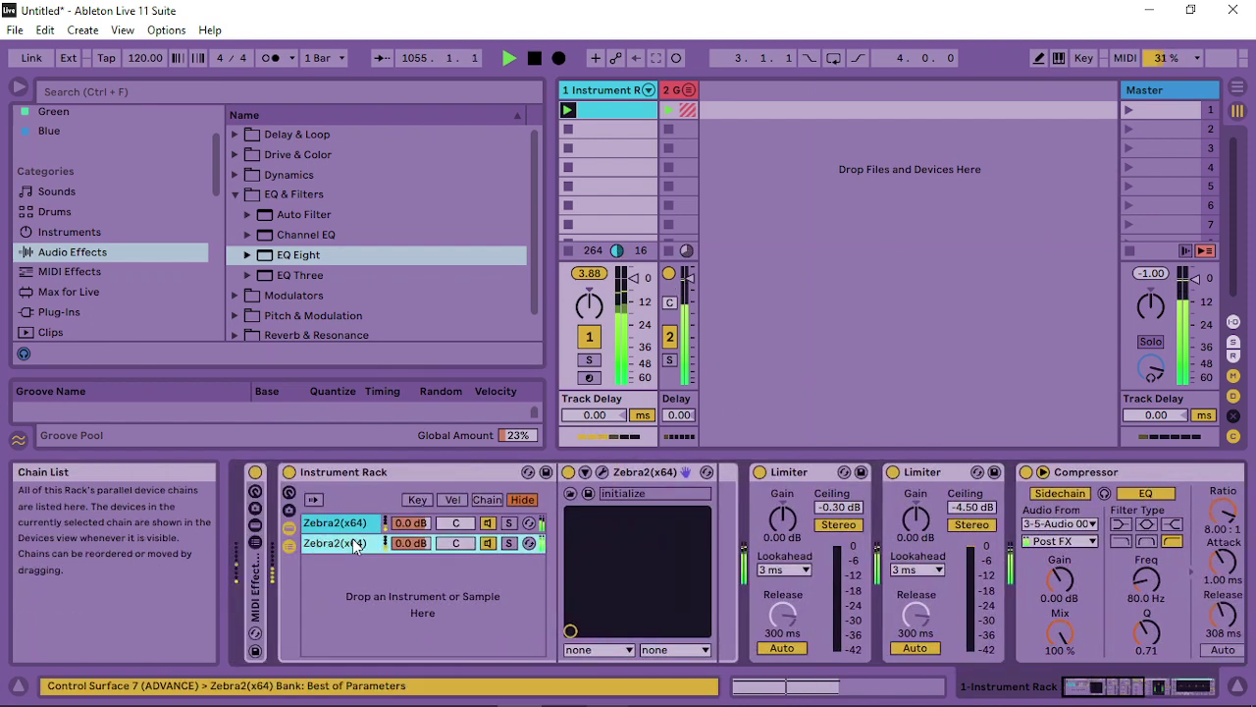
pyautogui.click(58, 310)
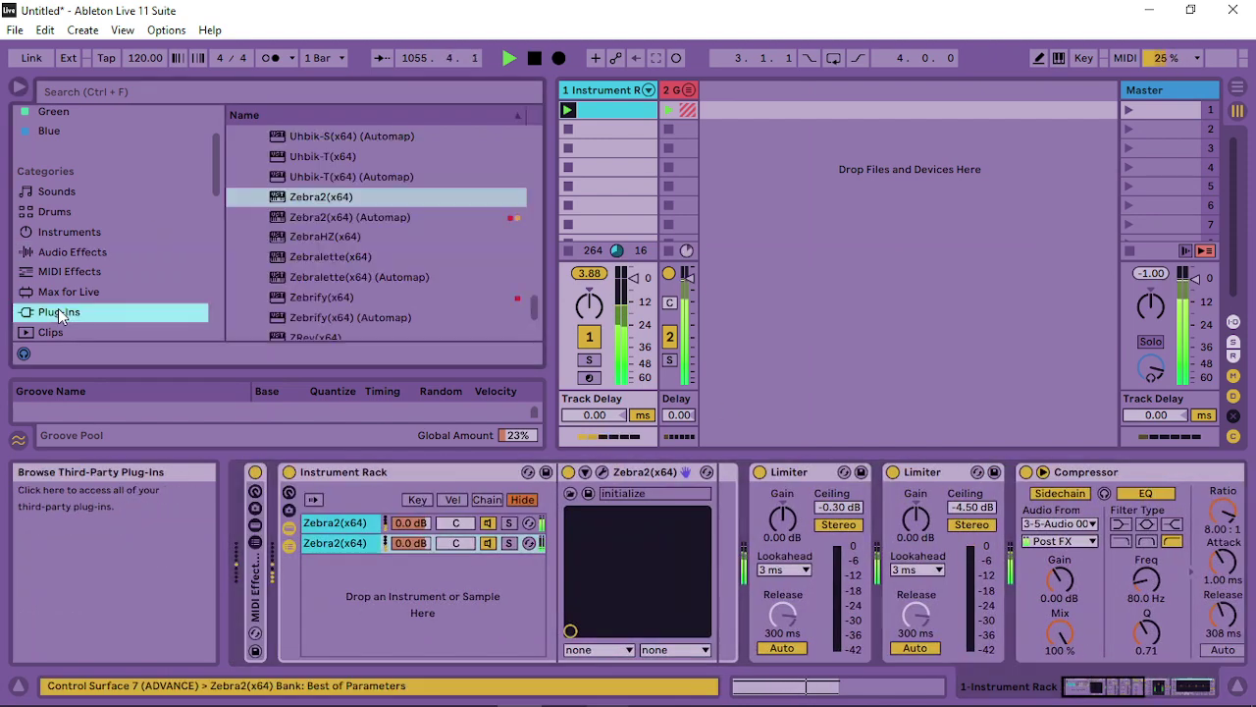
pyautogui.click(324, 197)
pyautogui.moveTo(324, 196); pyautogui.dragTo(447, 574)
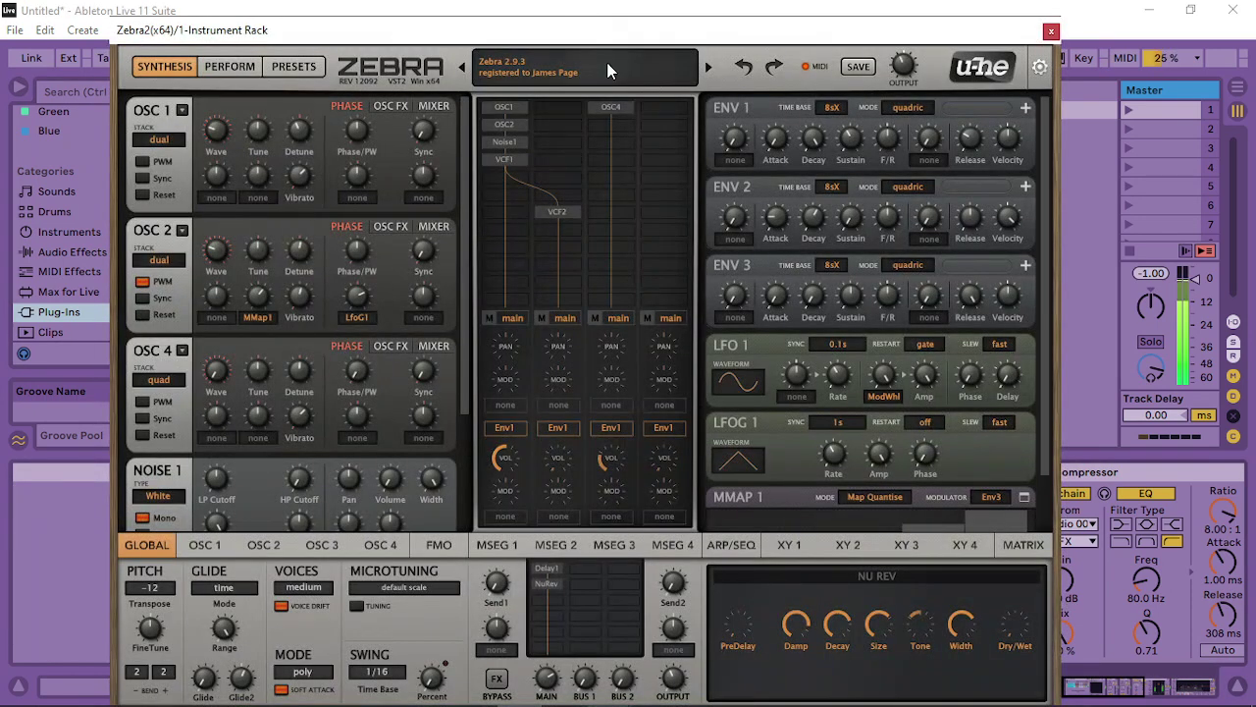
pyautogui.click(623, 58)
pyautogui.click(613, 84)
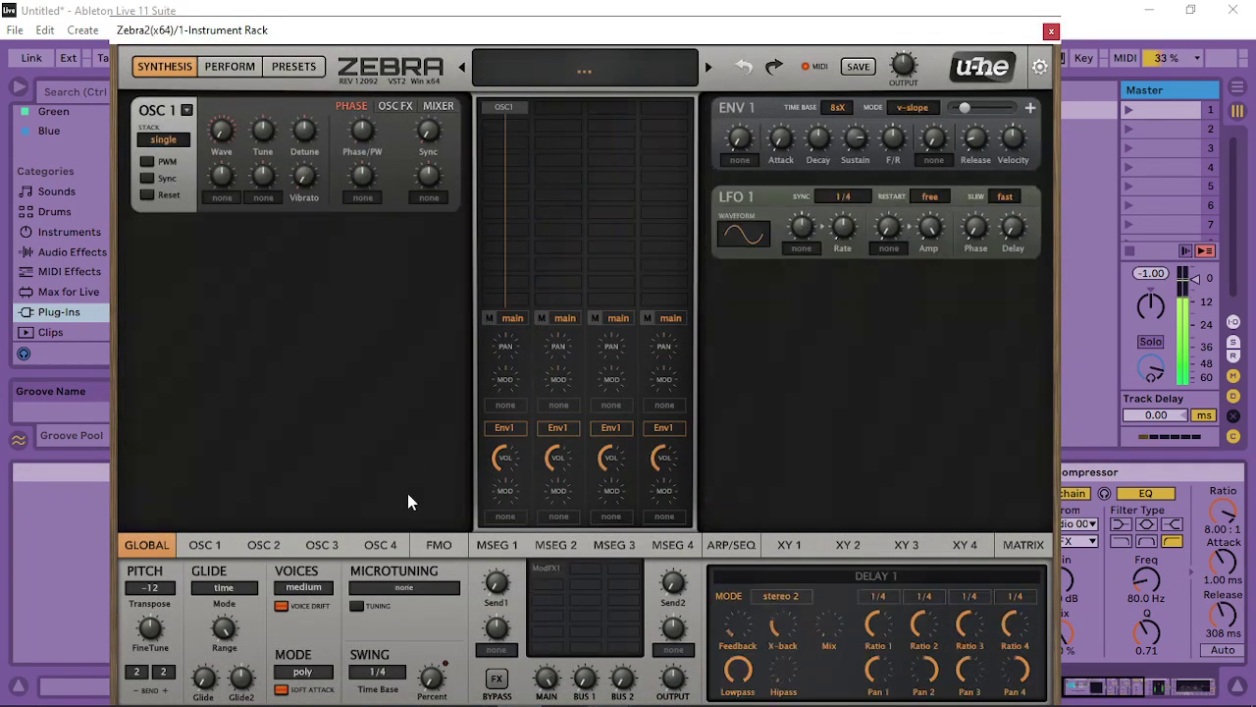
# Load the factory Sine Tree waveform into OSC 1 and lower the oscillator's tuning
pyautogui.click(208, 545)
pyautogui.click(203, 572)
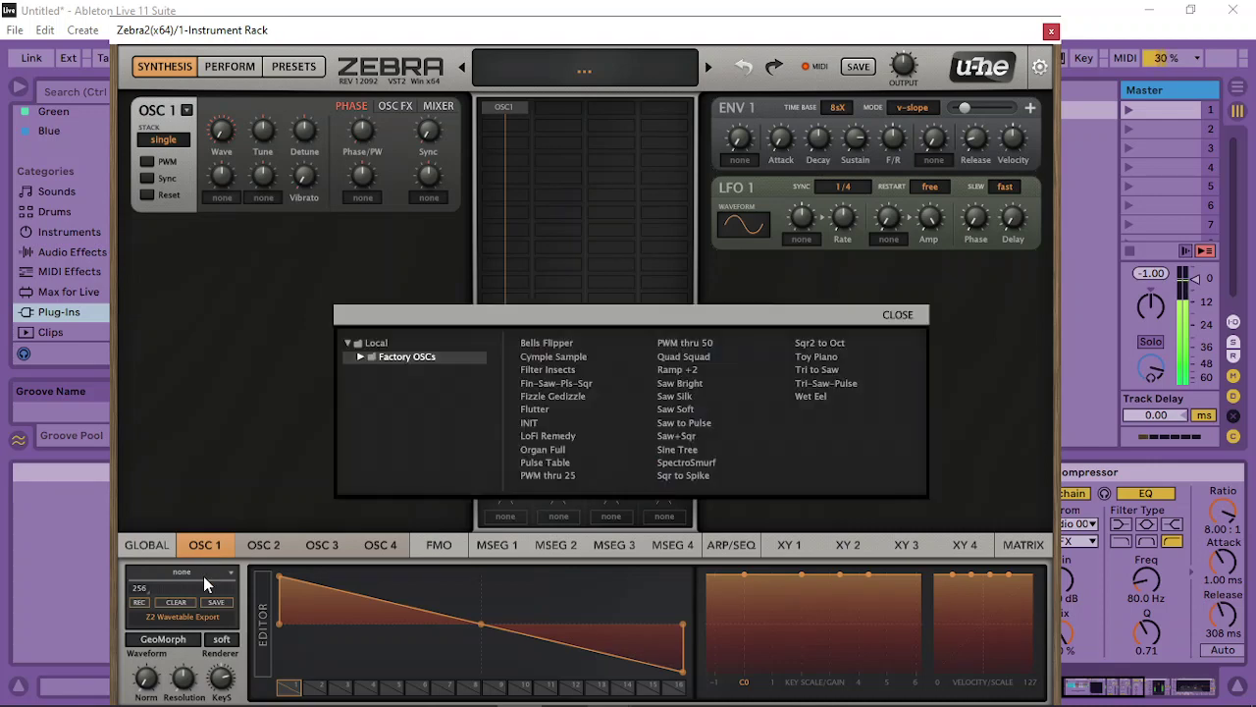
pyautogui.click(677, 450)
pyautogui.click(897, 314)
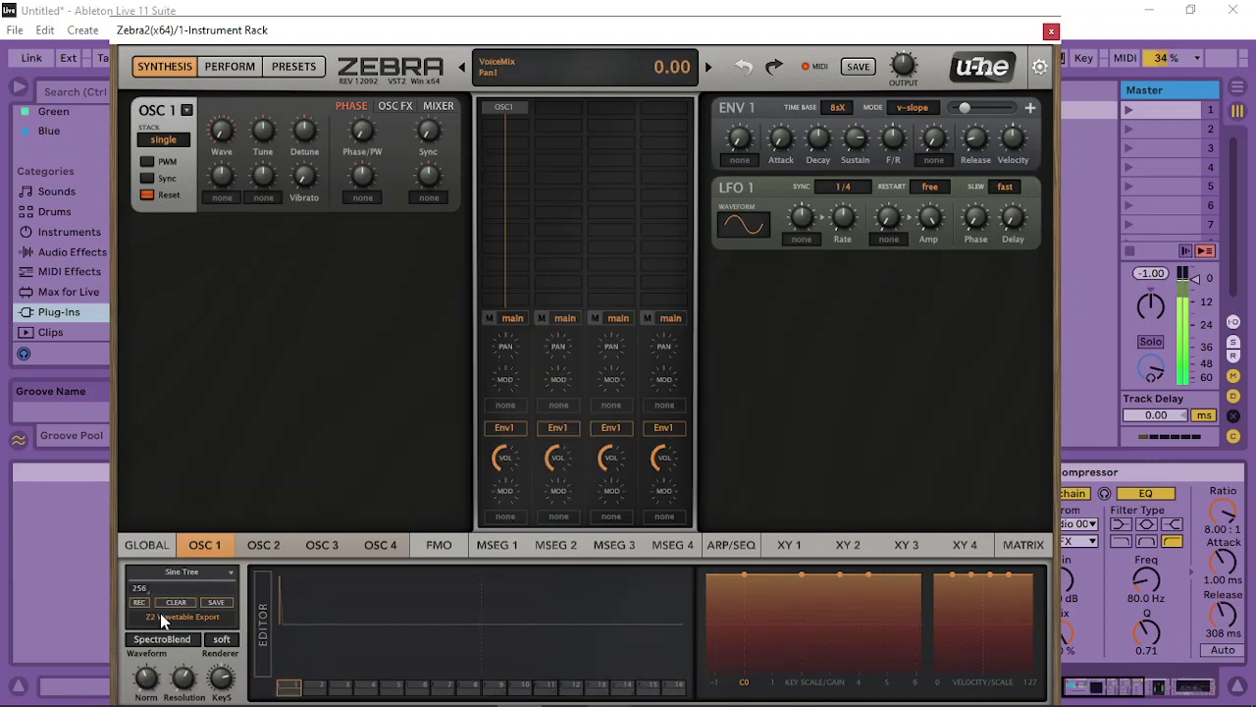
pyautogui.moveTo(229, 687); pyautogui.dragTo(201, 697)
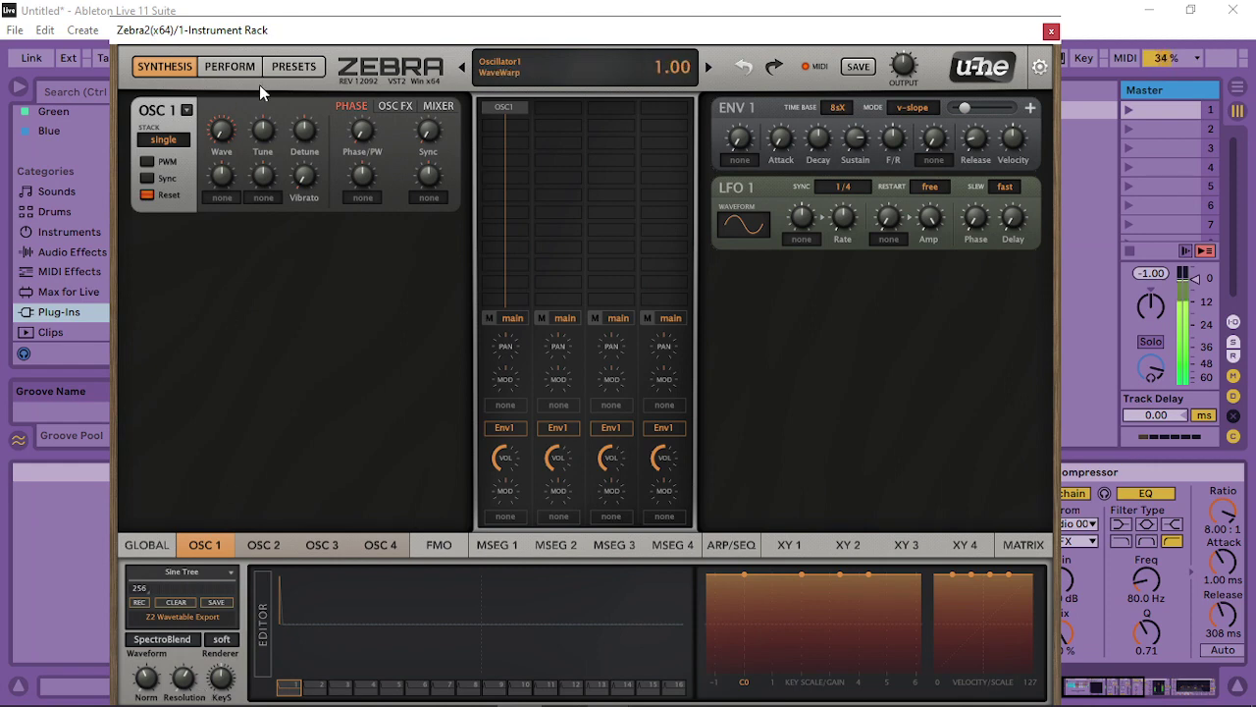
pyautogui.moveTo(262, 129); pyautogui.dragTo(257, 166)
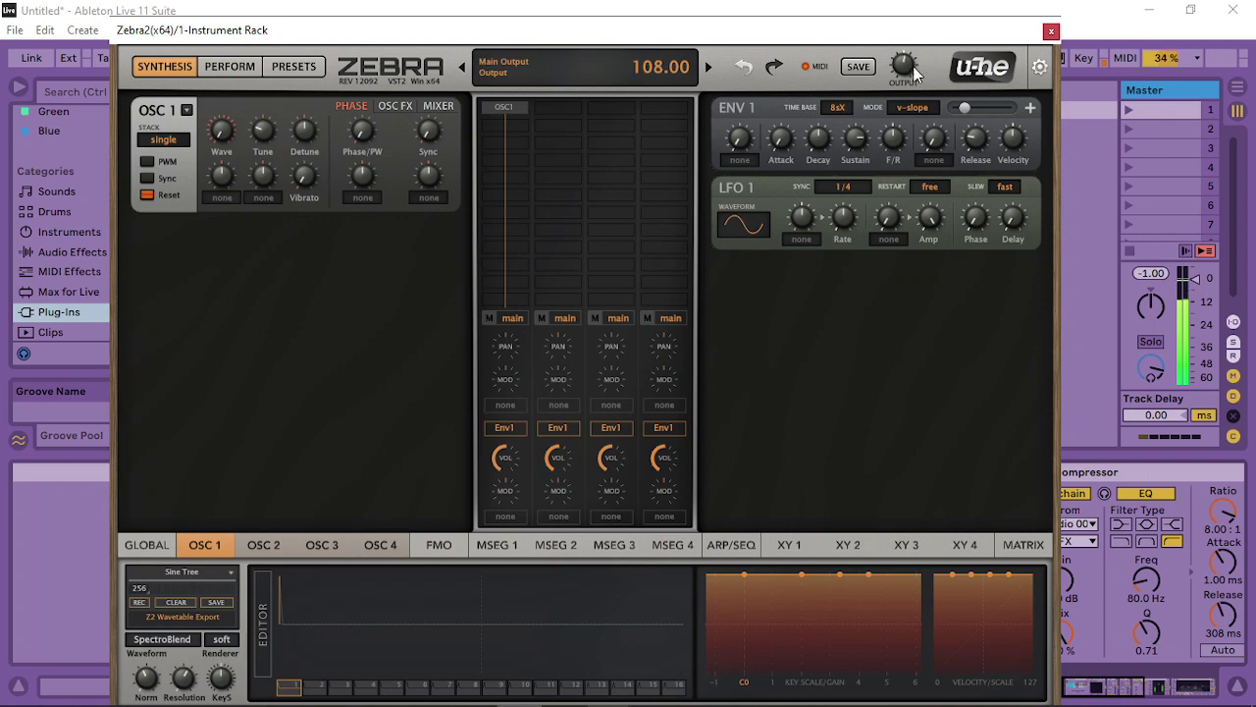
# Insert SB1 below OSC1 in the first lane, SB2 in the second lane, and Mix1 further down the first lane
pyautogui.click(495, 137)
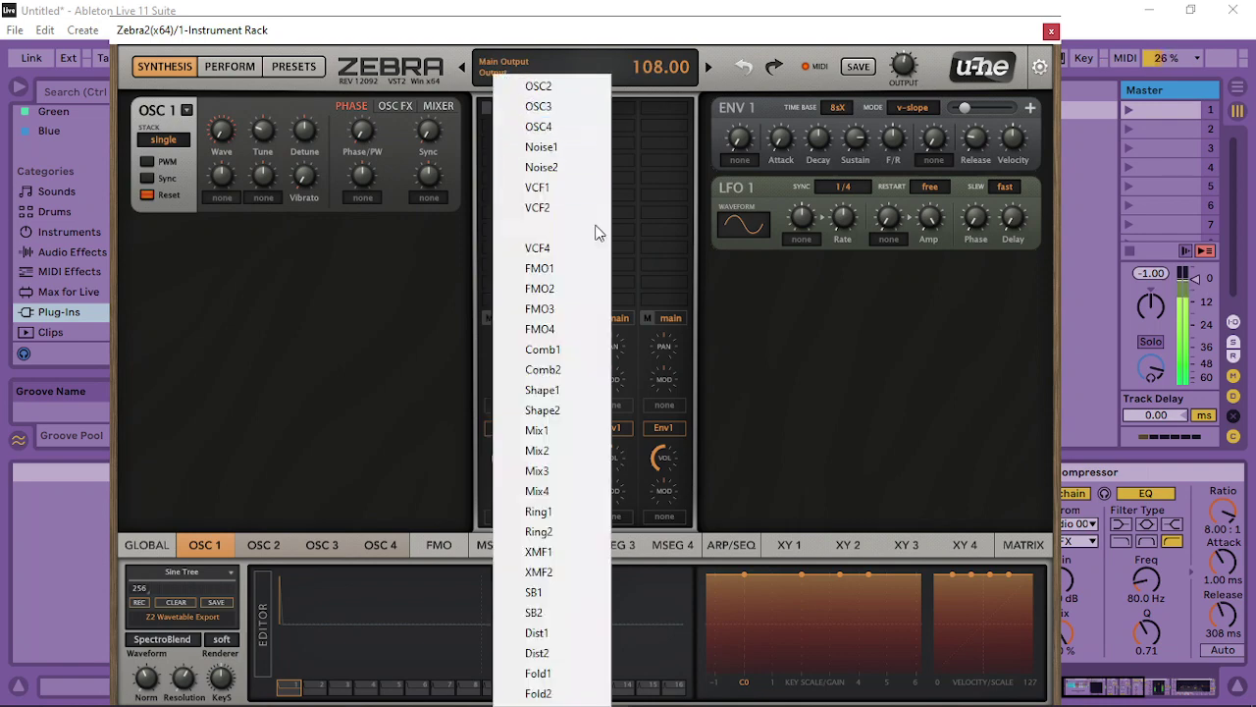
pyautogui.click(581, 595)
pyautogui.click(550, 136)
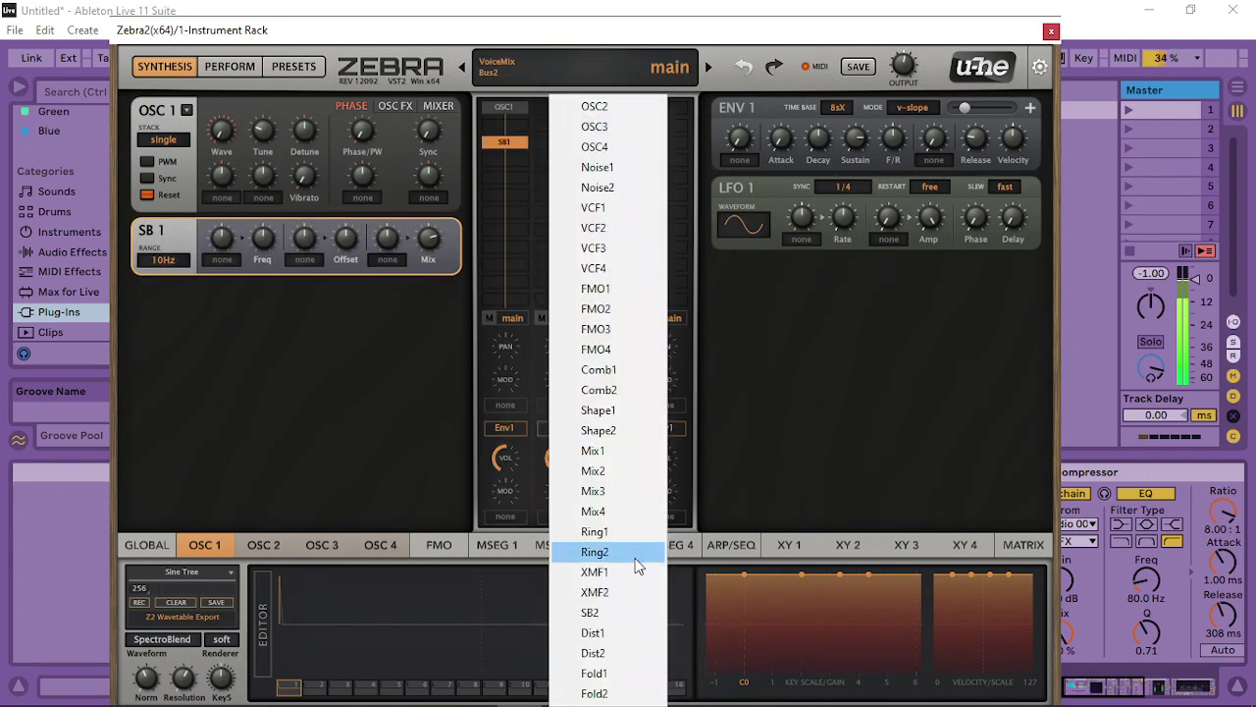
pyautogui.click(628, 616)
pyautogui.click(509, 159)
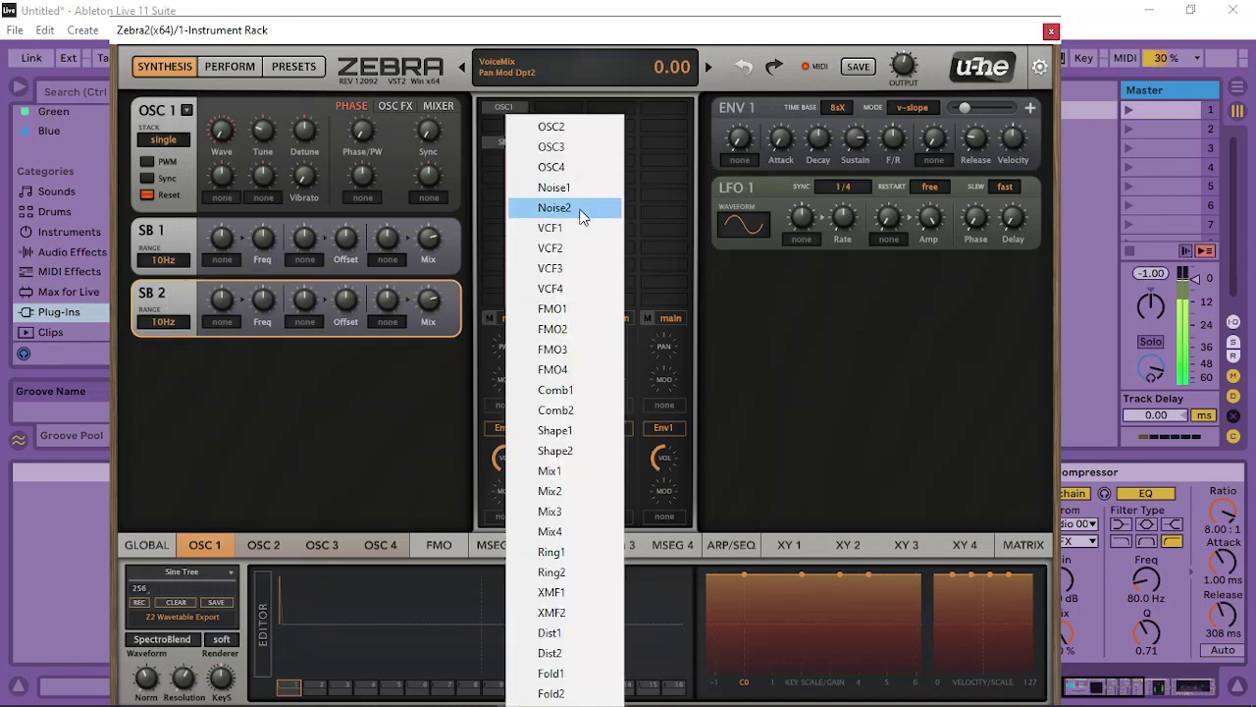
pyautogui.click(589, 471)
# Route SB2's lane into Mix1 and feed SB2 from the OSC1 lane so both sidebands run in parallel
pyautogui.rightClick(514, 195)
pyautogui.click(594, 337)
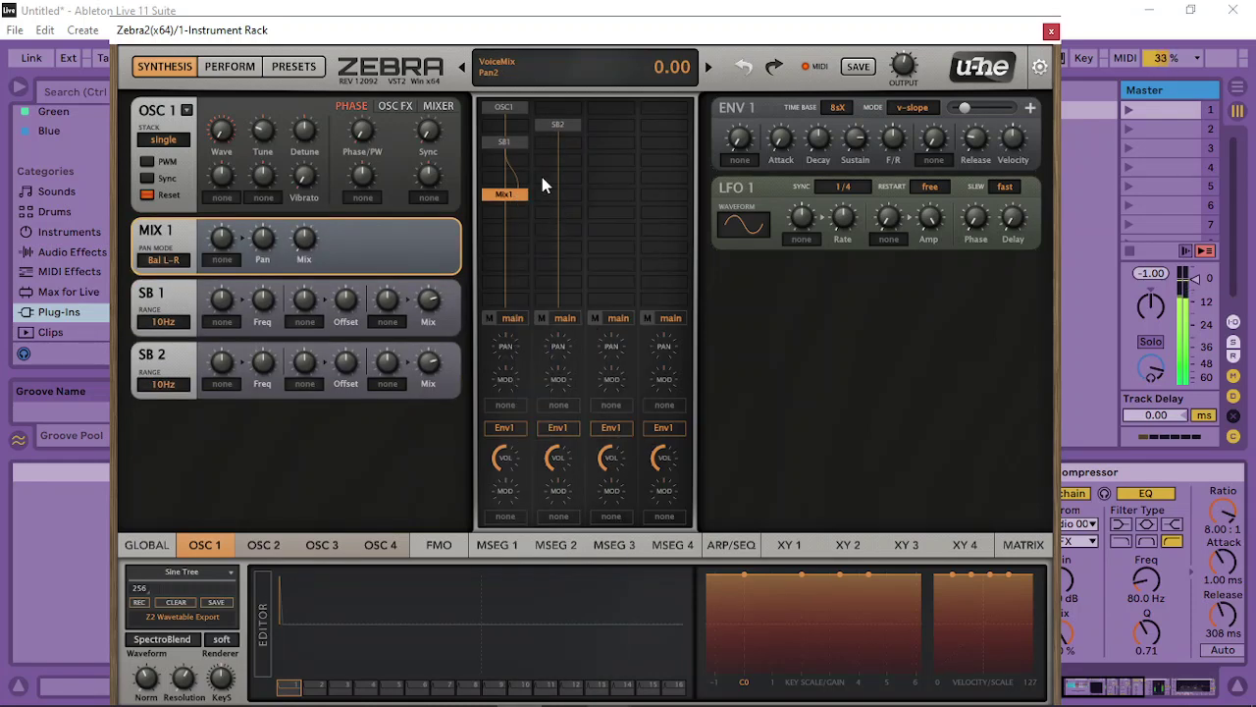
pyautogui.rightClick(521, 203)
pyautogui.click(579, 330)
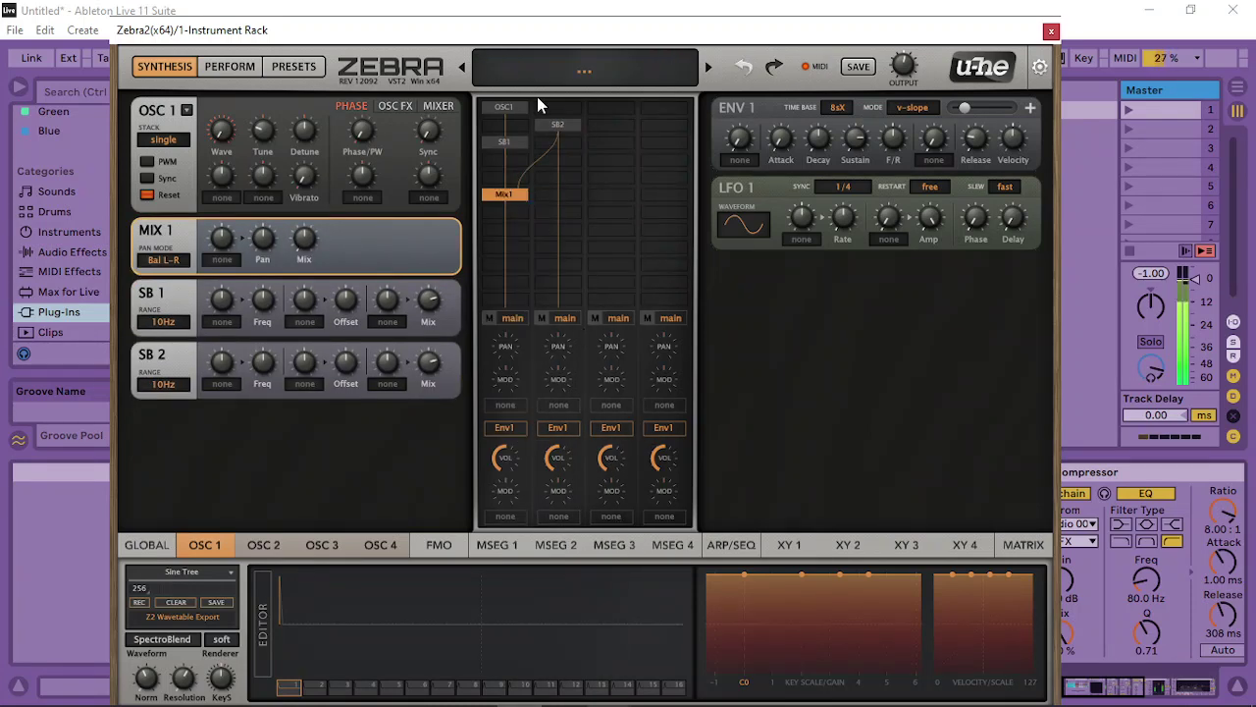
pyautogui.rightClick(562, 118)
pyautogui.click(579, 130)
pyautogui.click(556, 124)
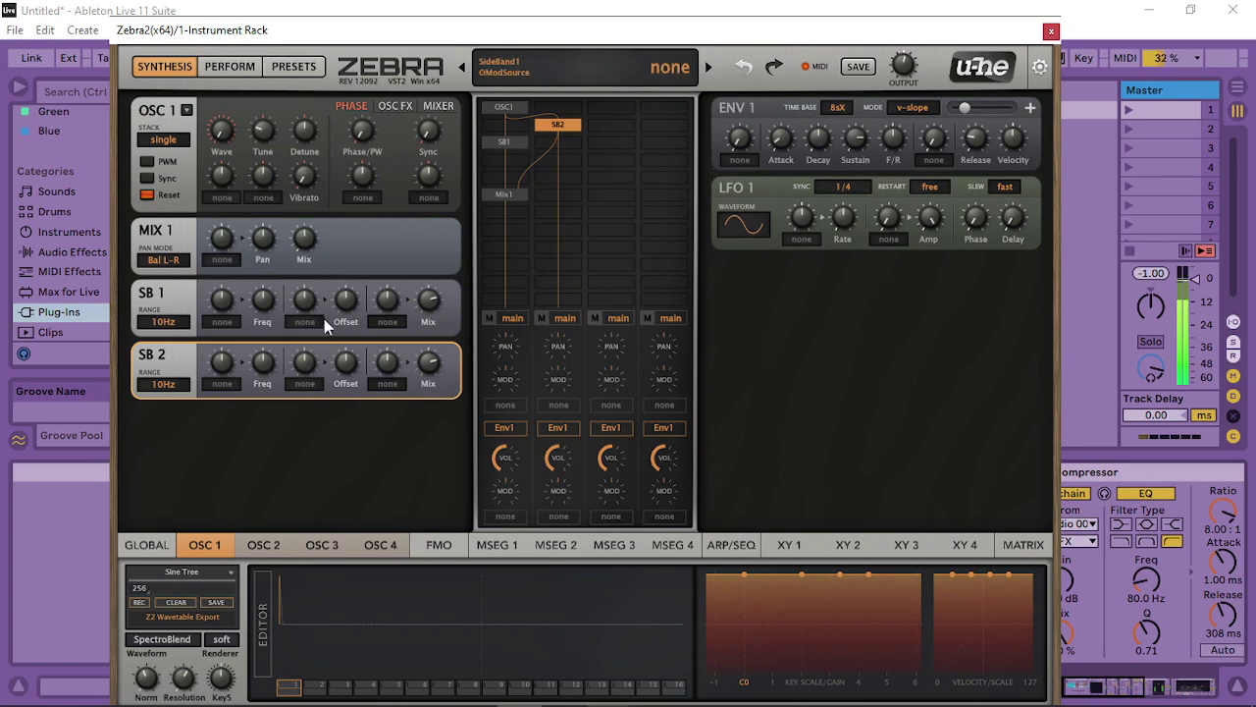
# Set SB 1's range to 200Hz with a raised offset, and turn the second lane's volume down to zero
pyautogui.click(163, 321)
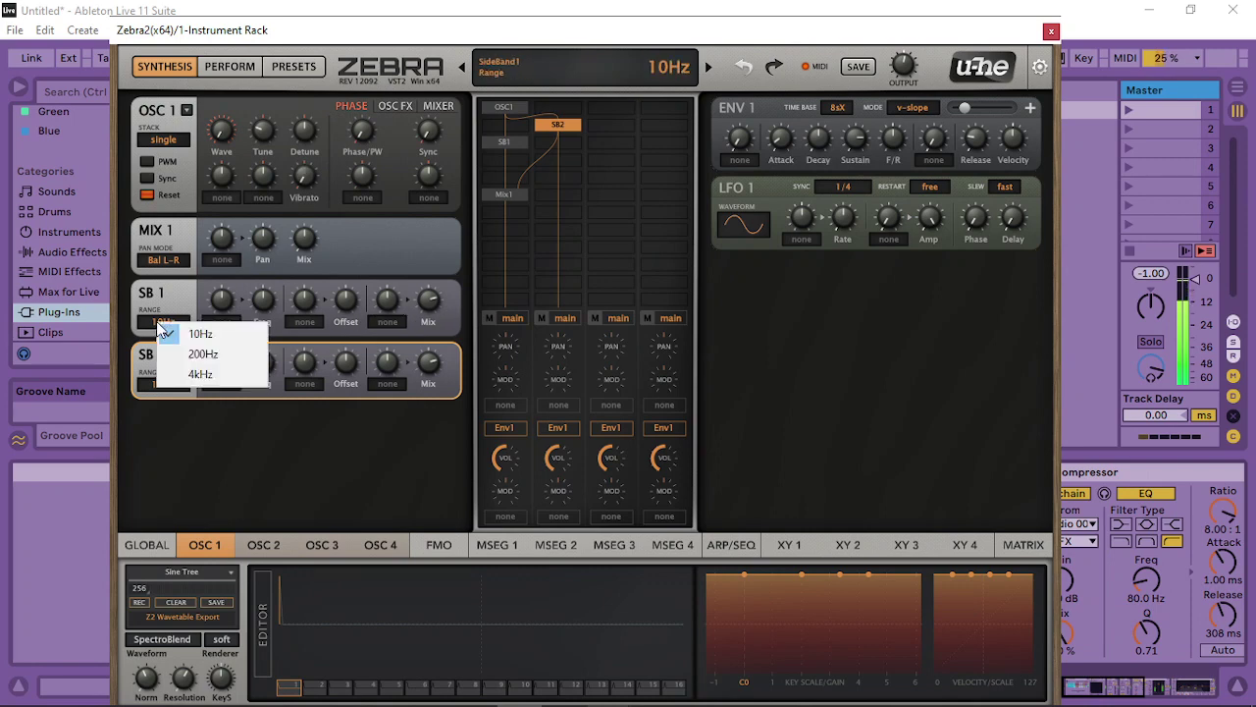
pyautogui.click(239, 355)
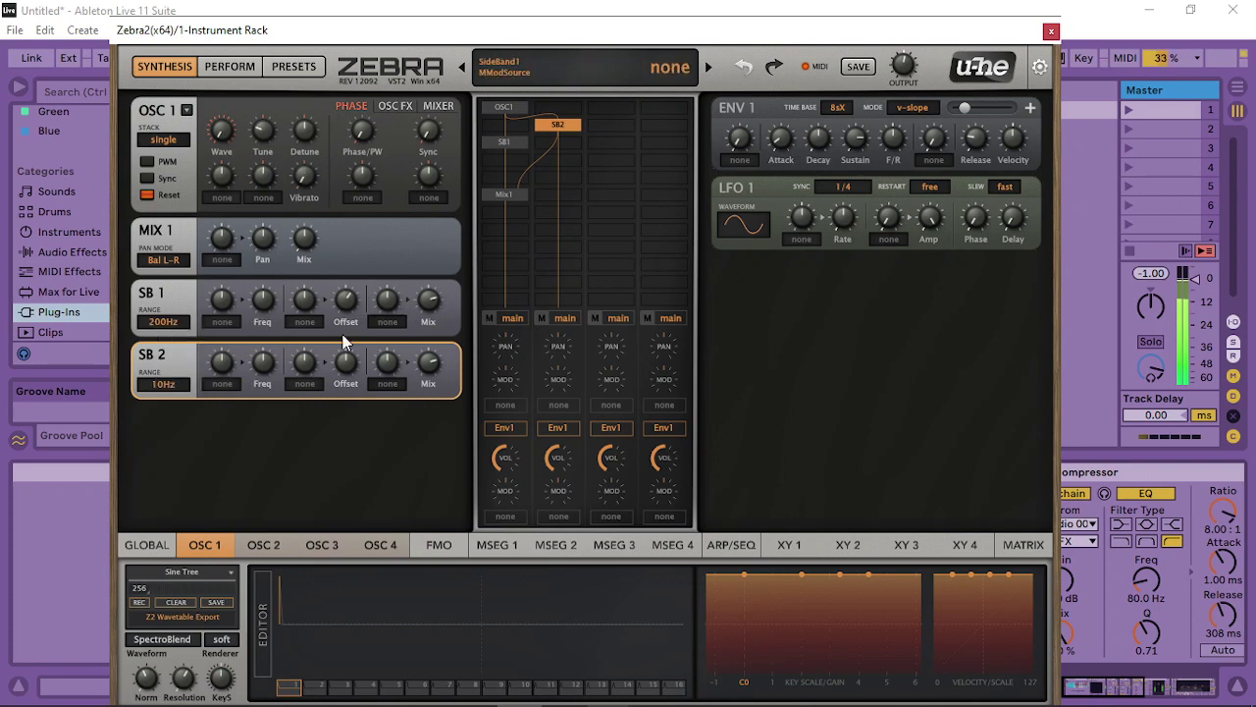
pyautogui.click(503, 195)
pyautogui.click(496, 152)
pyautogui.click(486, 143)
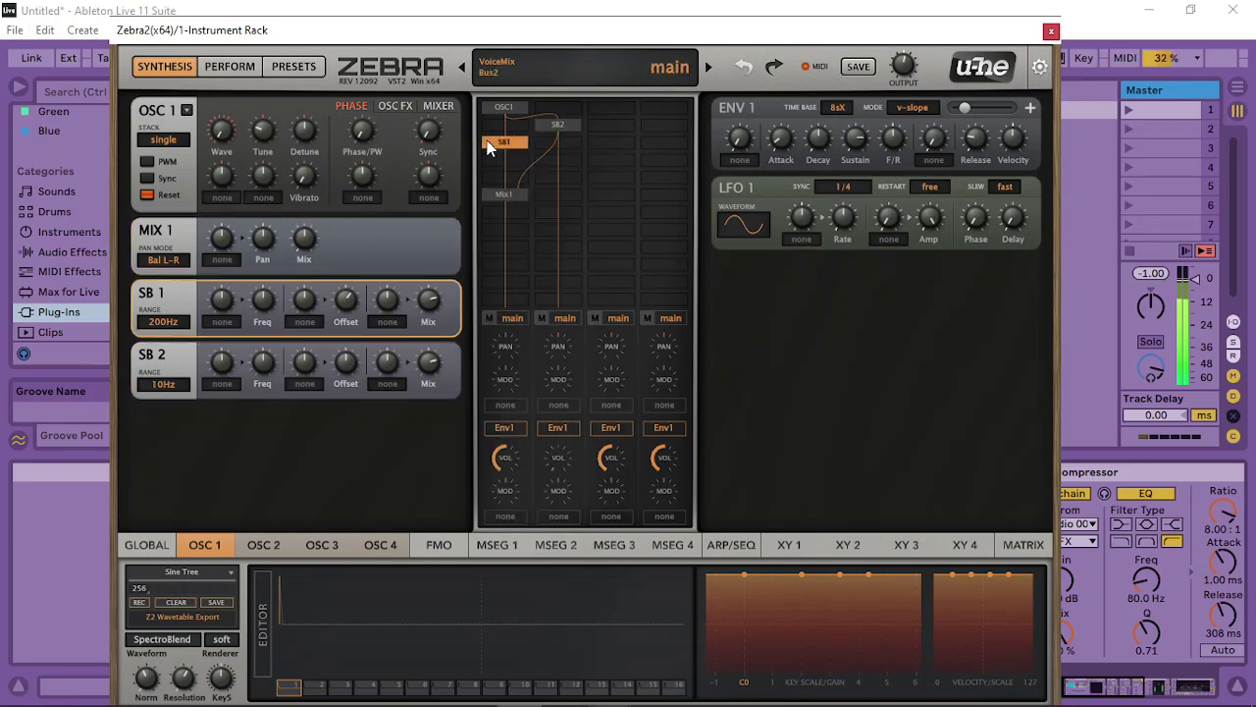
# Set SB 2's range to 200Hz and its offset to 24
pyautogui.click(163, 383)
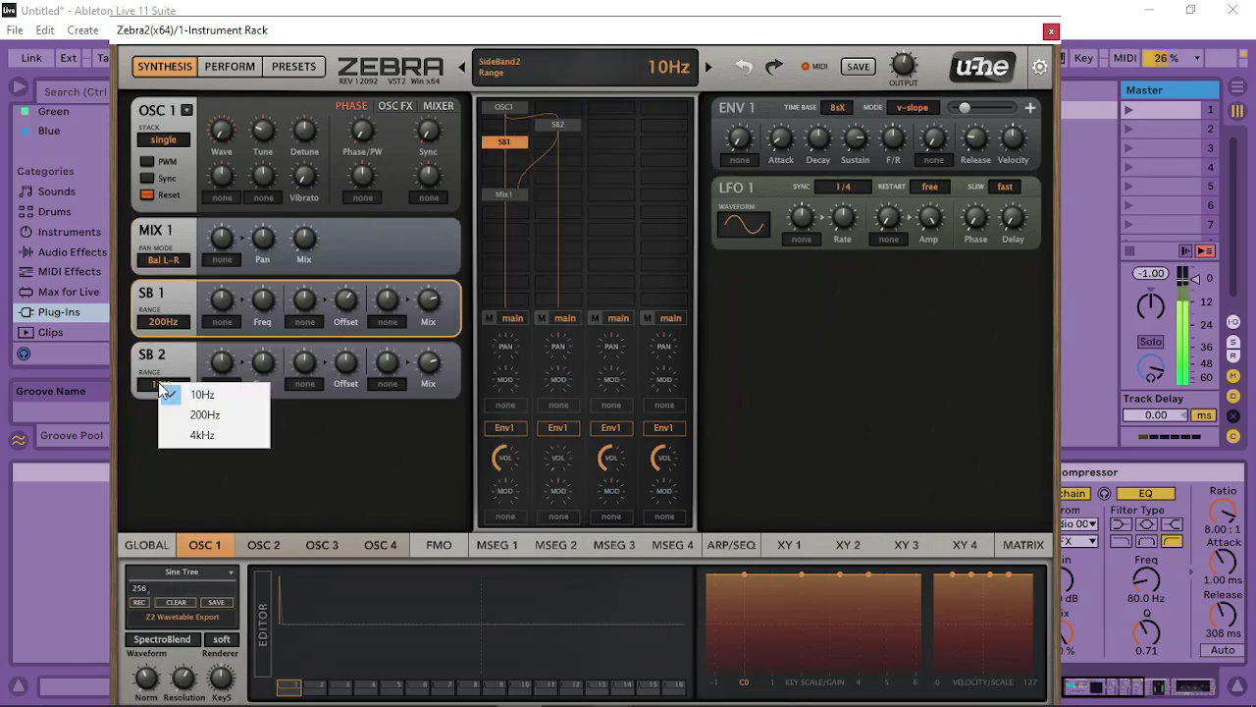
pyautogui.click(201, 413)
pyautogui.moveTo(353, 371)
pyautogui.mouseDown()
pyautogui.moveTo(383, 362)
pyautogui.moveTo(370, 362)
pyautogui.mouseUp()
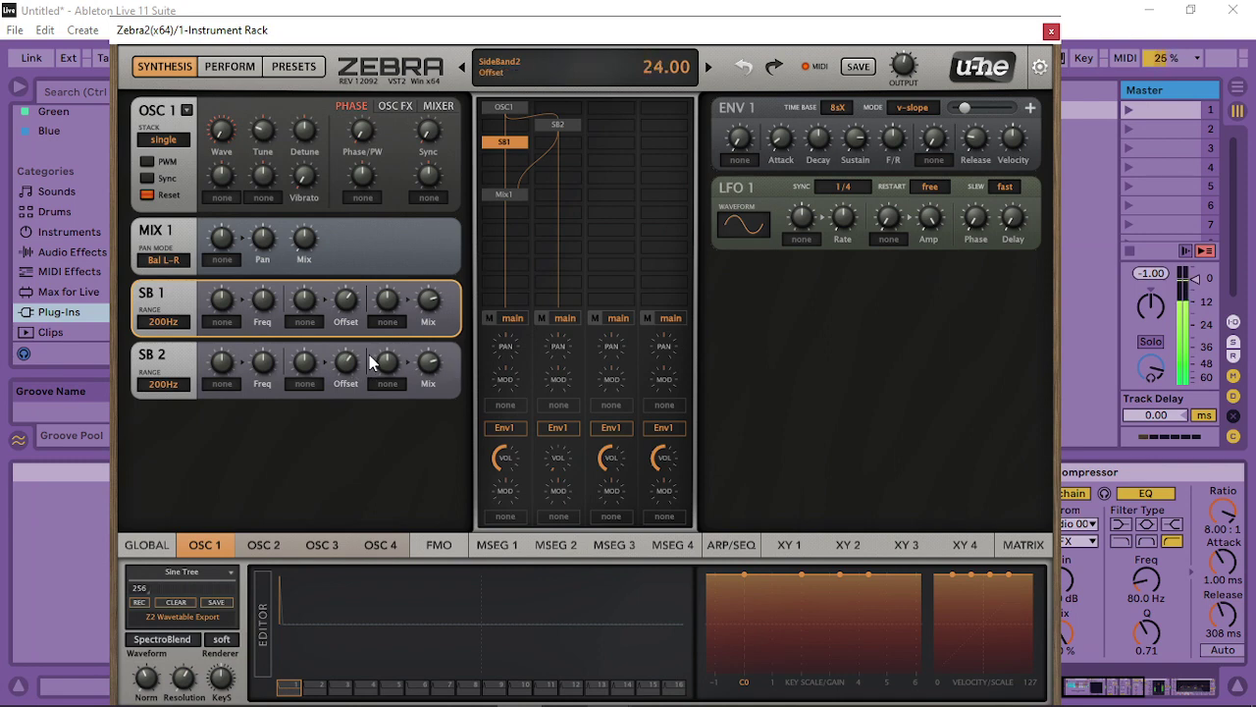
# Raise OSC 1's mixer volume to 200 and switch off its phase reset
pyautogui.click(428, 106)
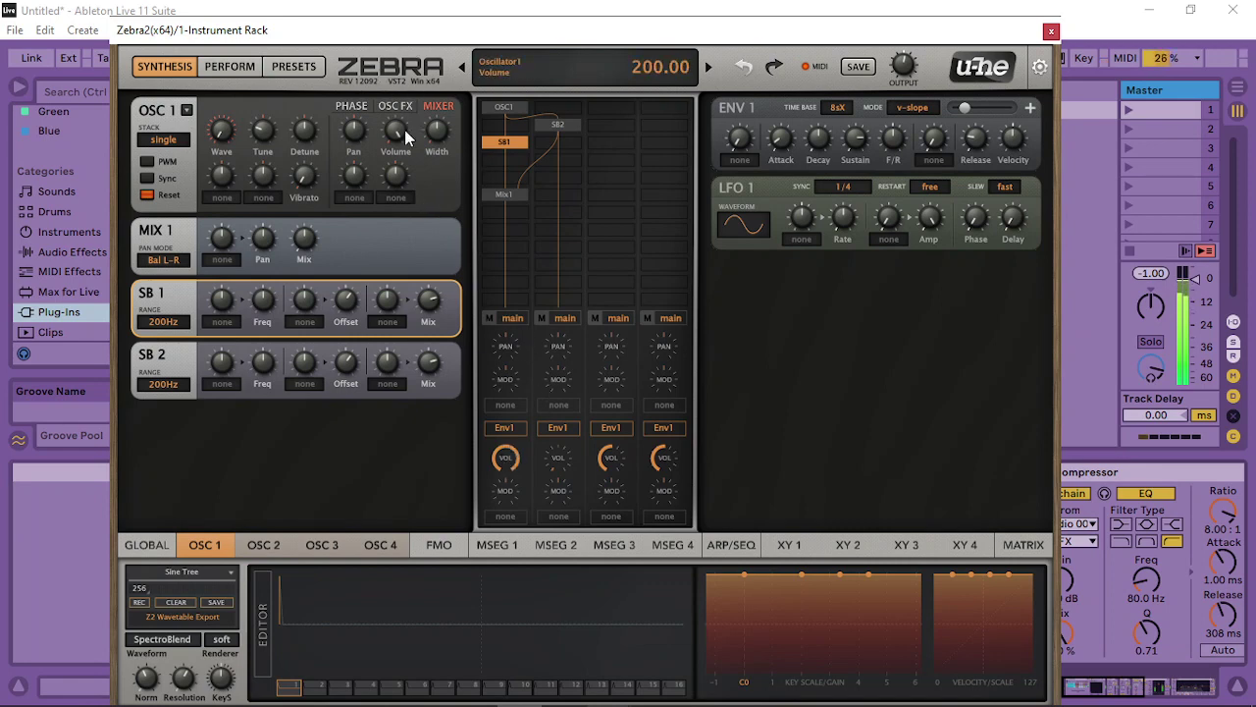
pyautogui.moveTo(394, 138)
pyautogui.mouseDown()
pyautogui.moveTo(389, 149)
pyautogui.moveTo(405, 132)
pyautogui.mouseUp()
pyautogui.click(1021, 544)
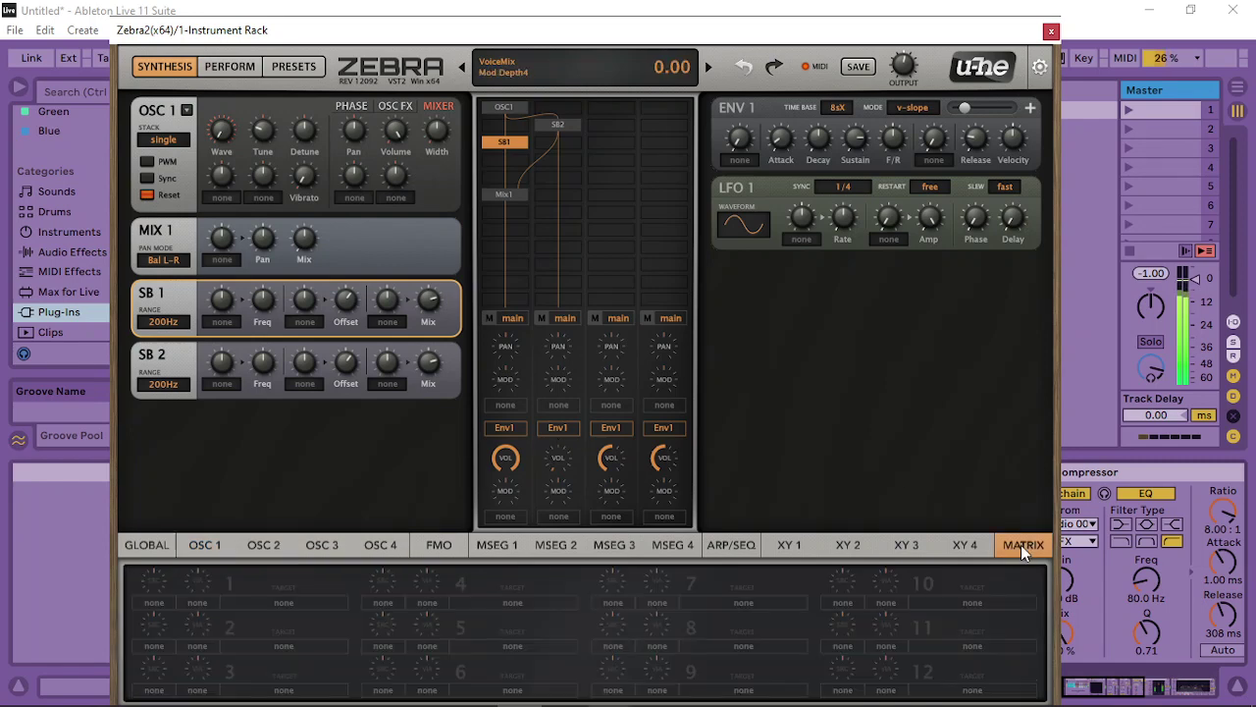
pyautogui.click(164, 547)
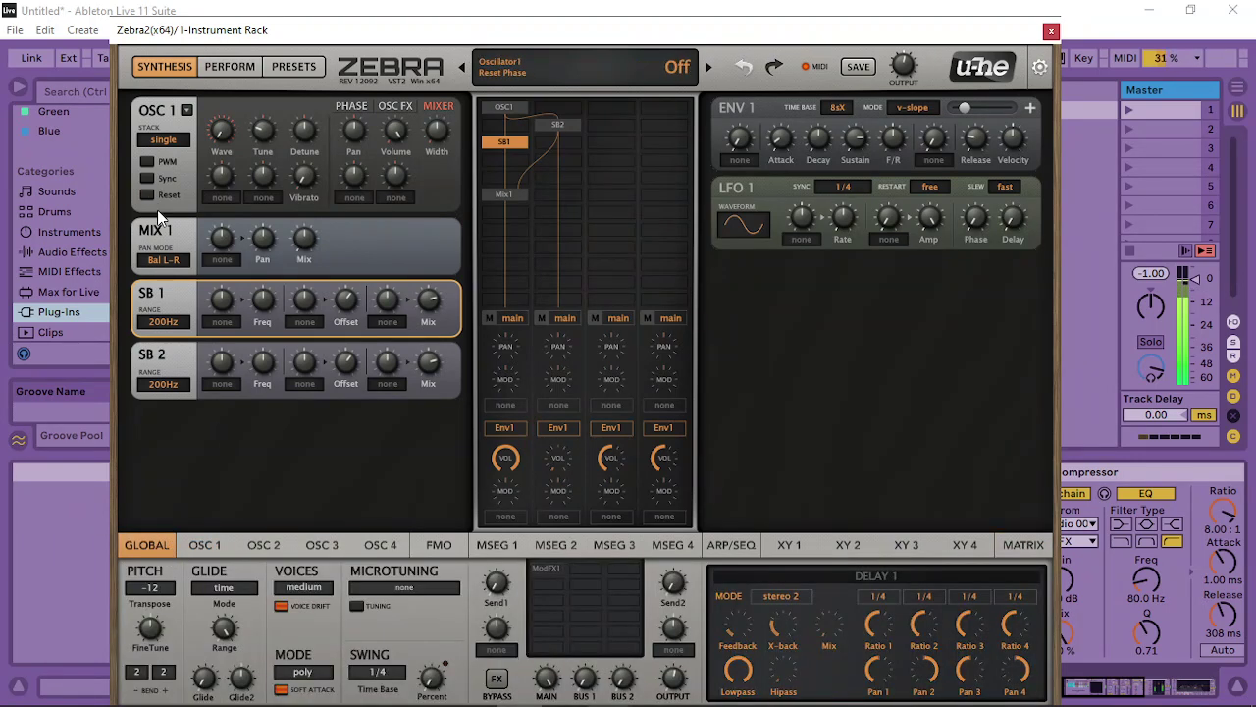
# Set ENV 1's release to 23 and its time base to 16sX
pyautogui.rightClick(969, 146)
pyautogui.click(971, 152)
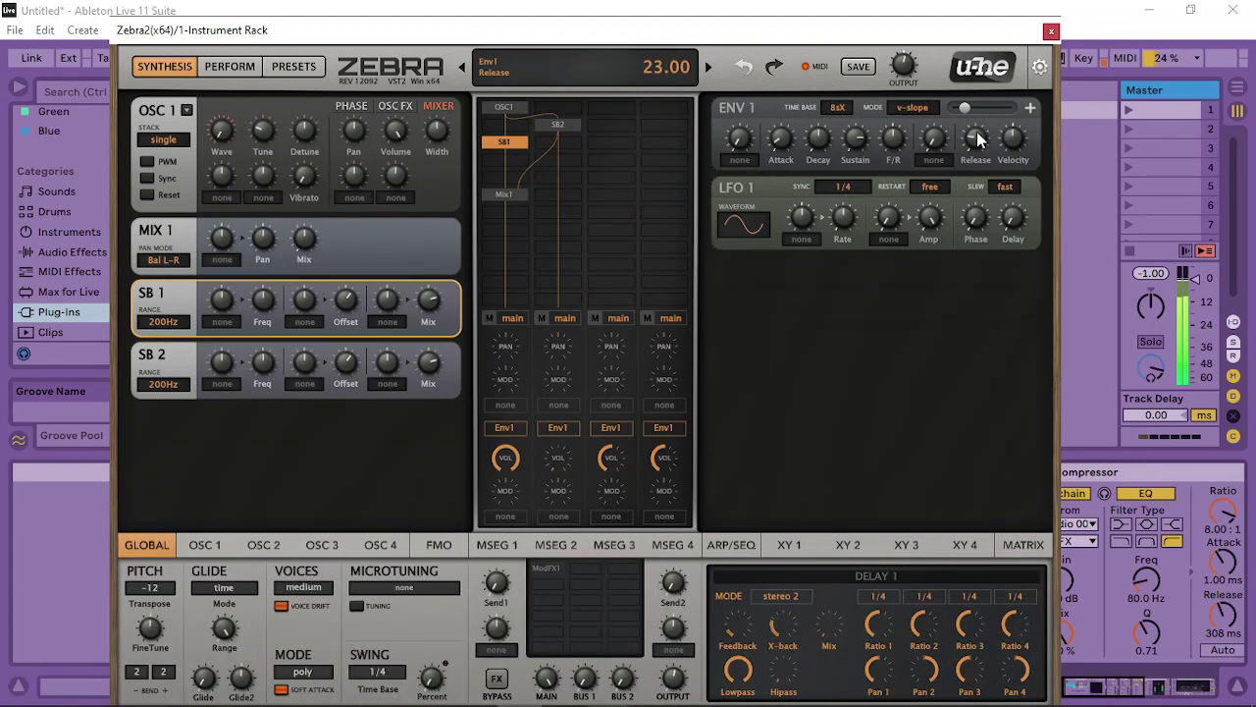
pyautogui.click(838, 110)
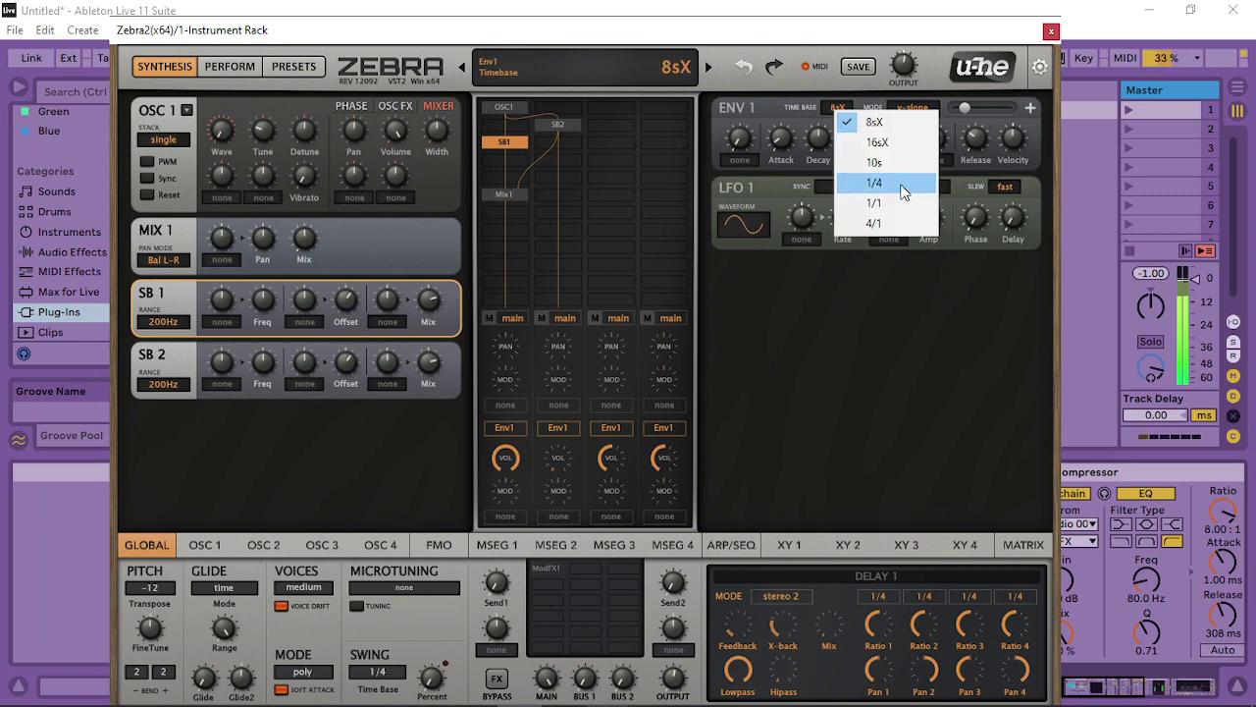
pyautogui.click(876, 142)
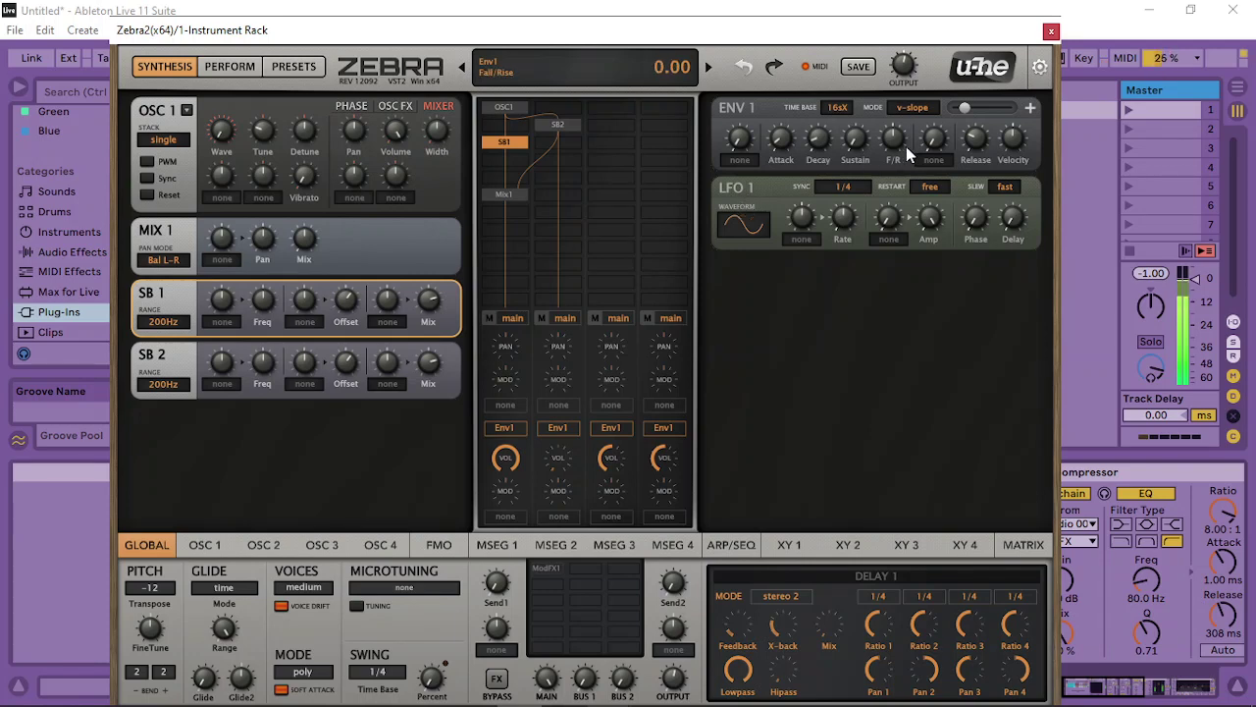
# Set ENV 1's second sustain mode to Sust2 and adjust its Fall/Rise and sustain amounts
pyautogui.moveTo(900, 147); pyautogui.dragTo(923, 62)
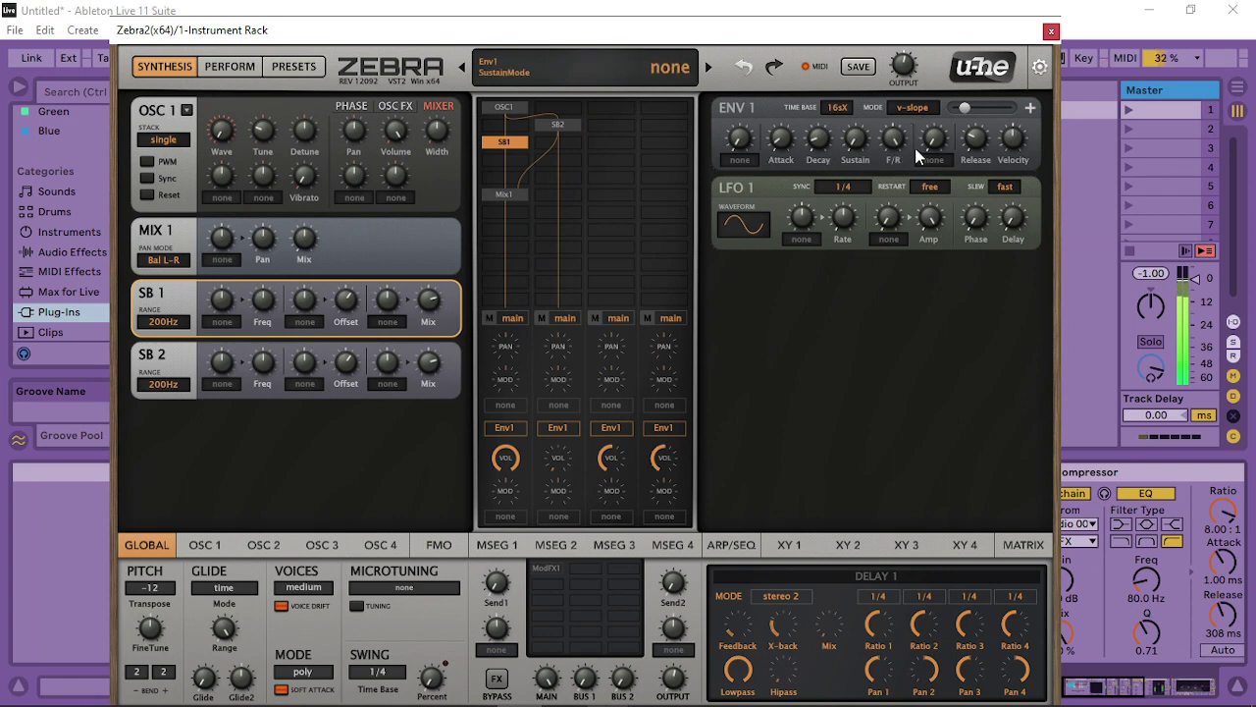
pyautogui.moveTo(897, 142); pyautogui.dragTo(899, 178)
pyautogui.click(933, 163)
pyautogui.click(971, 195)
pyautogui.moveTo(877, 137); pyautogui.dragTo(844, 101)
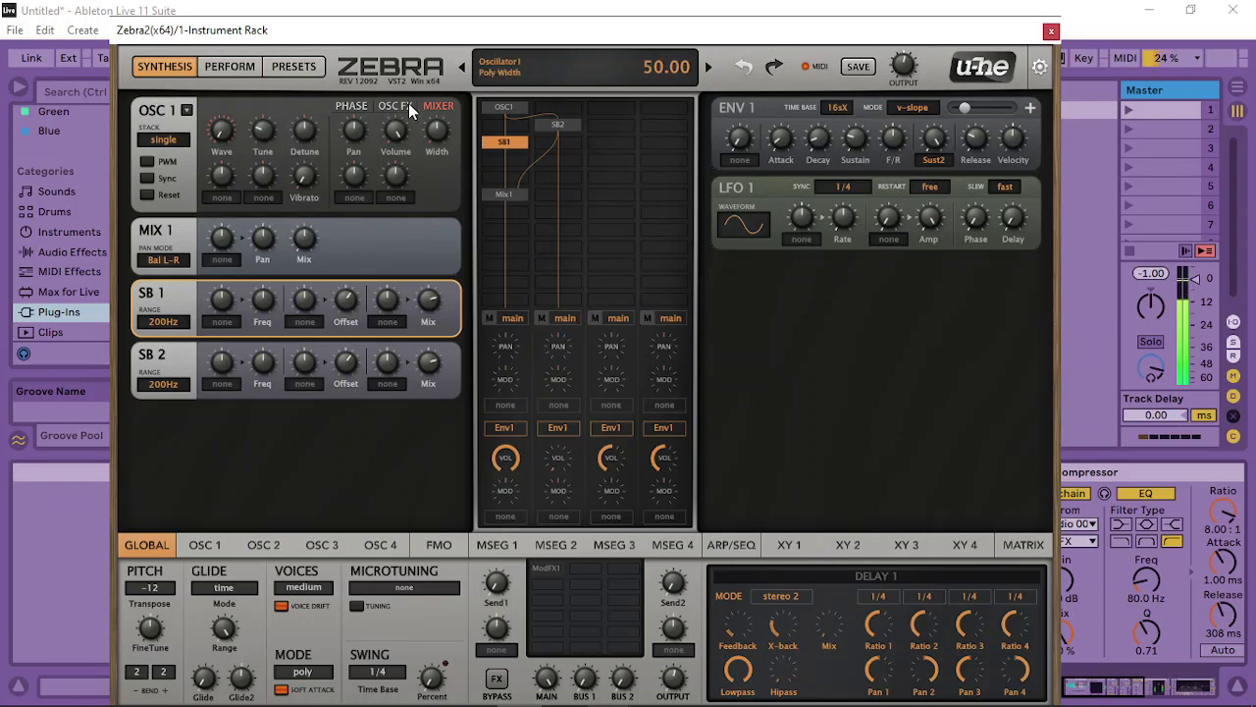
# Insert Dist1 directly below SB1 in the first lane, then raise its input and adjust its pre tilt
pyautogui.click(508, 182)
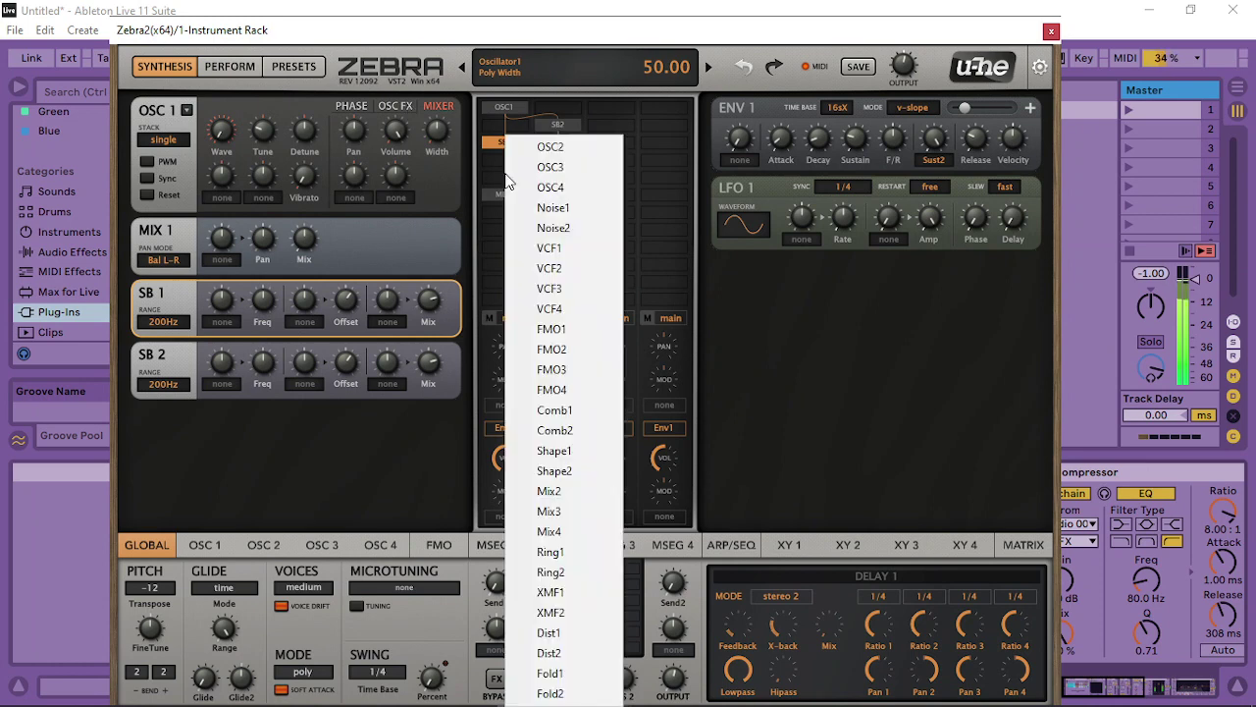
pyautogui.click(577, 644)
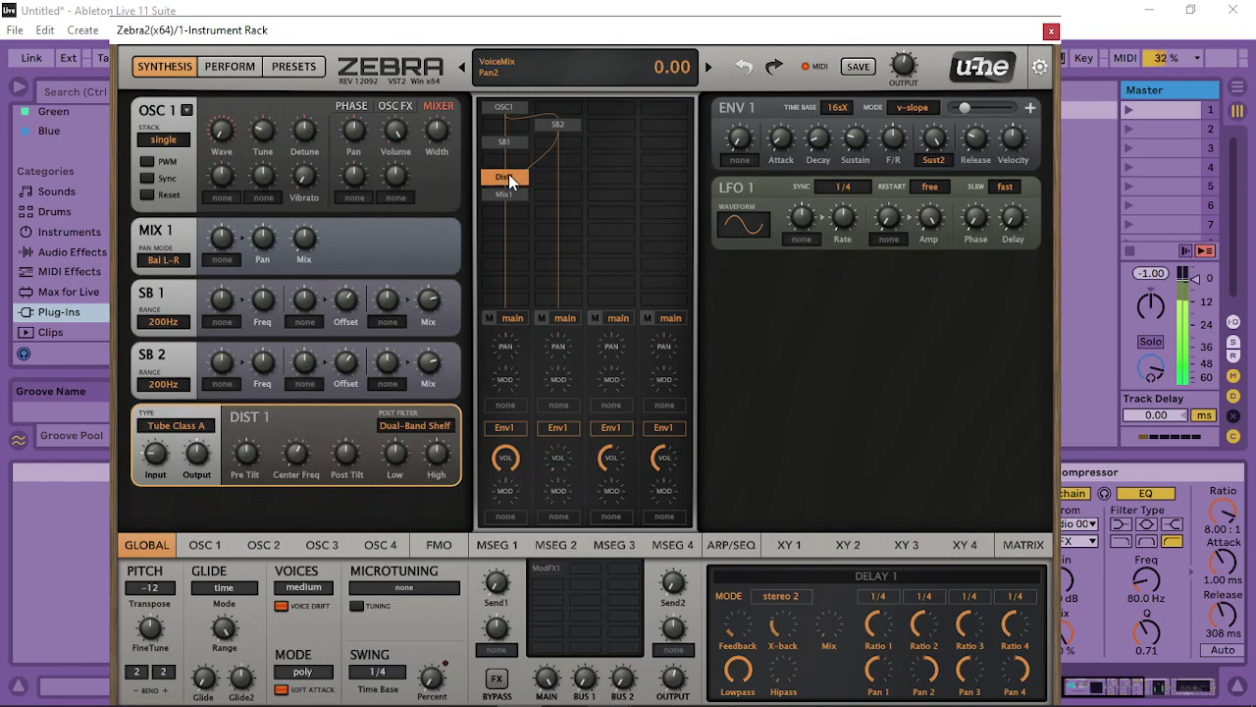
pyautogui.moveTo(509, 181); pyautogui.dragTo(508, 157)
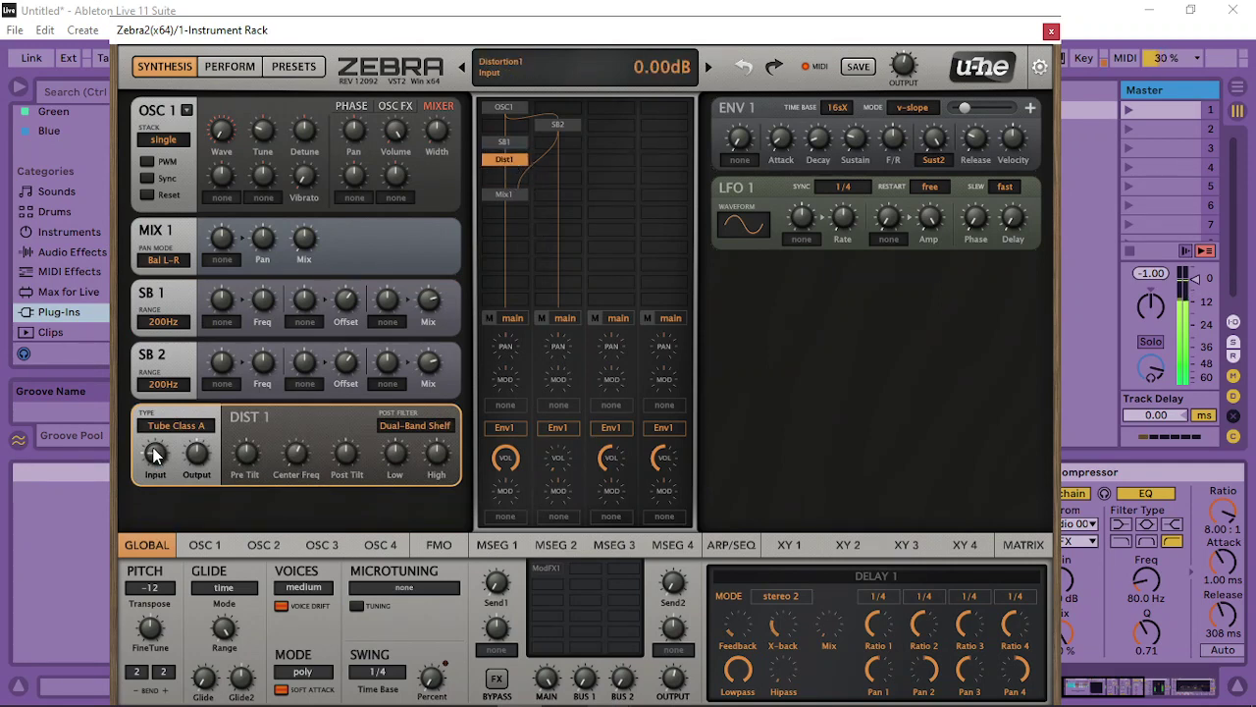
pyautogui.moveTo(153, 452); pyautogui.dragTo(181, 416)
pyautogui.moveTo(247, 449); pyautogui.dragTo(225, 434)
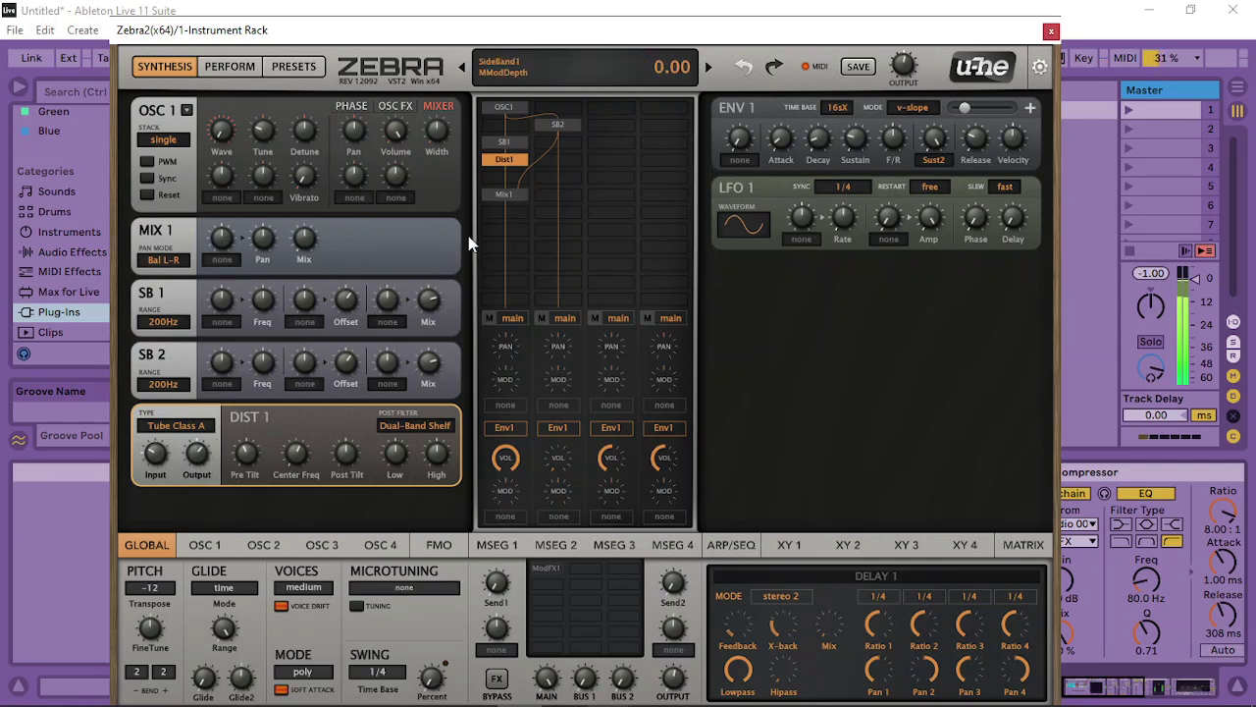
# Lower Mix 1's mix amount and fine-tune Dist 1's center frequency, pre tilt and output
pyautogui.click(511, 194)
pyautogui.moveTo(294, 242); pyautogui.dragTo(302, 258)
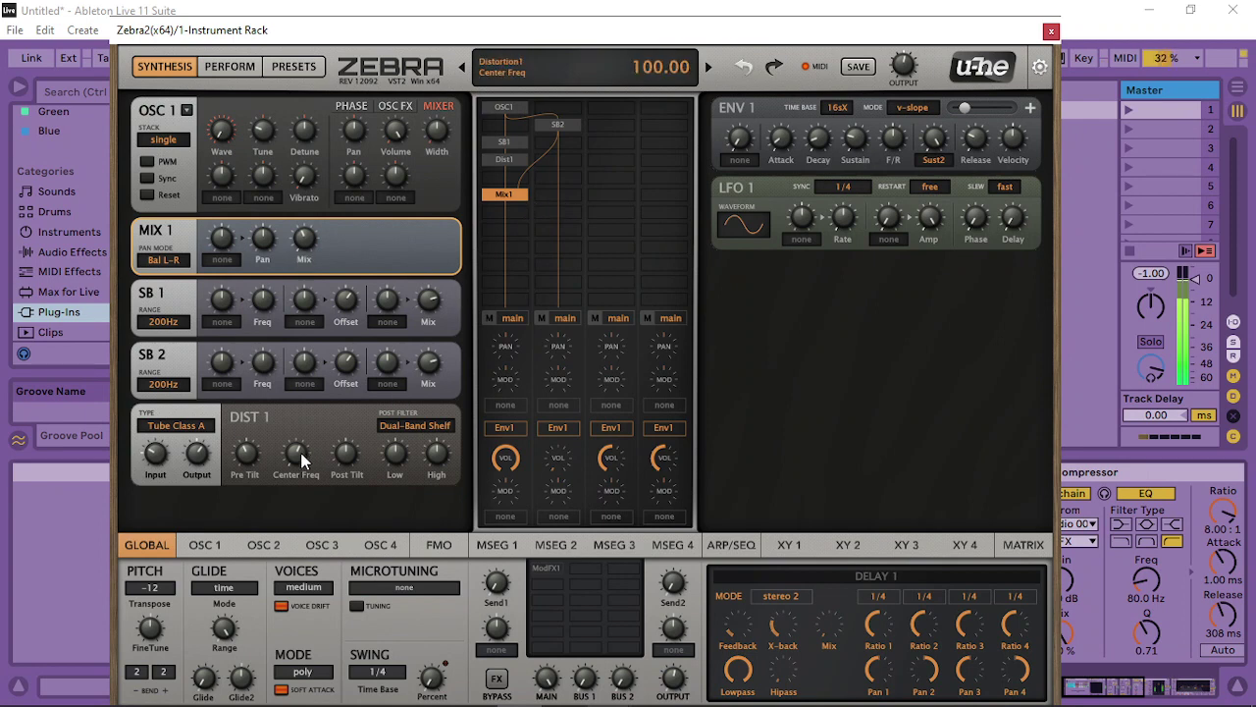
pyautogui.moveTo(302, 459)
pyautogui.mouseDown()
pyautogui.moveTo(293, 469)
pyautogui.moveTo(320, 454)
pyautogui.mouseUp()
pyautogui.moveTo(245, 452); pyautogui.dragTo(278, 459)
pyautogui.moveTo(189, 450); pyautogui.dragTo(238, 466)
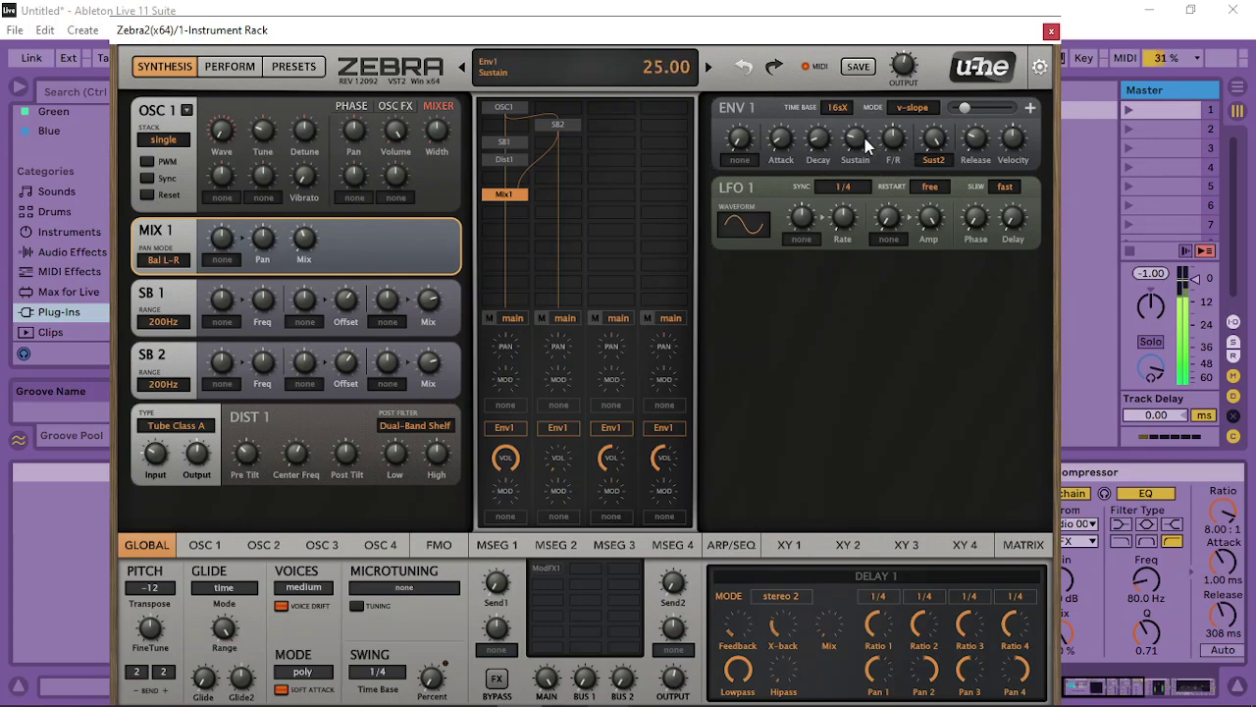
# Fine-tune ENV 1's Fall/Rise and increase its v-slope amount
pyautogui.moveTo(898, 133); pyautogui.dragTo(901, 132)
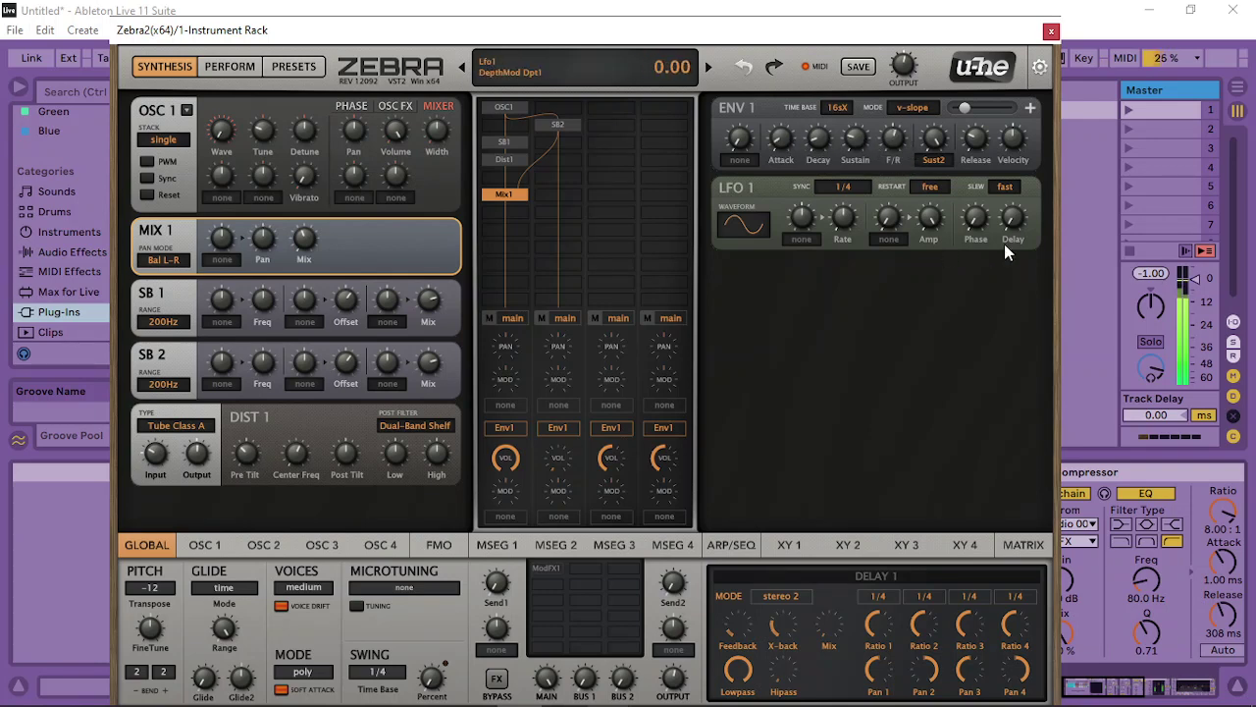
pyautogui.moveTo(970, 104)
pyautogui.mouseDown()
pyautogui.moveTo(999, 105)
pyautogui.moveTo(977, 106)
pyautogui.mouseUp()
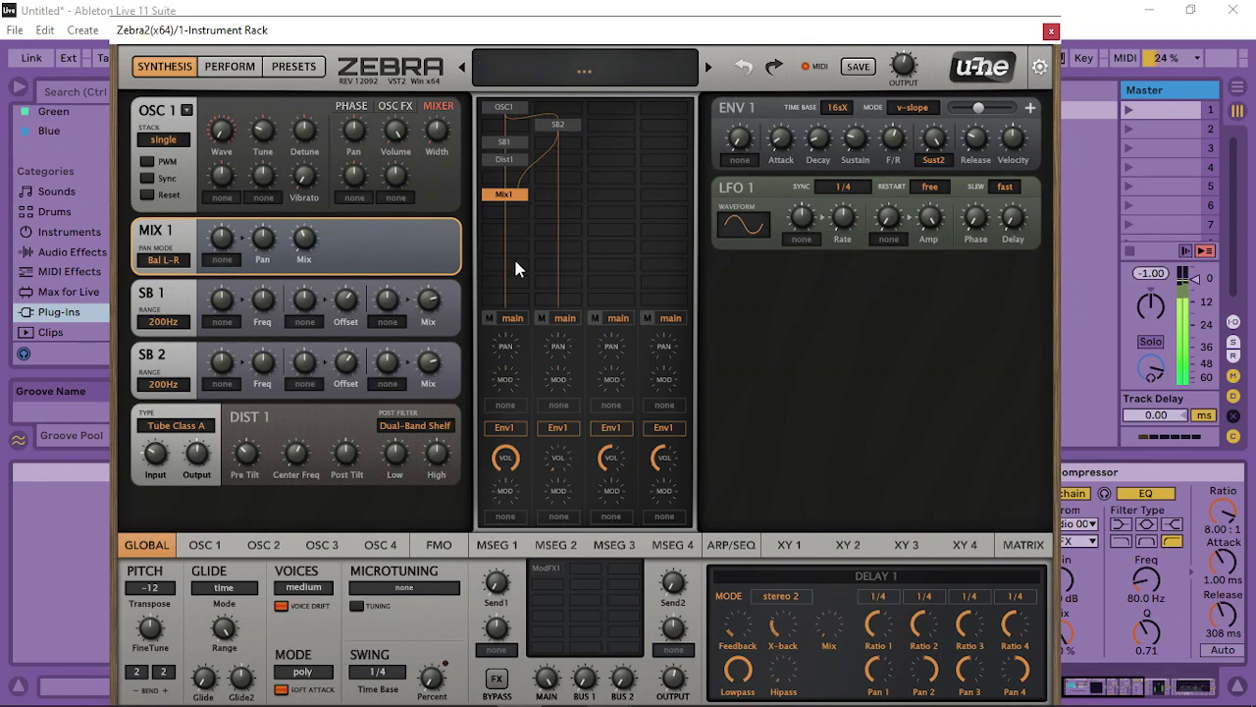
# Insert Fold1 in the third lane and Mix2 below Mix1 in the first lane, taking SideChain 3 as Mix2's side input
pyautogui.click(600, 164)
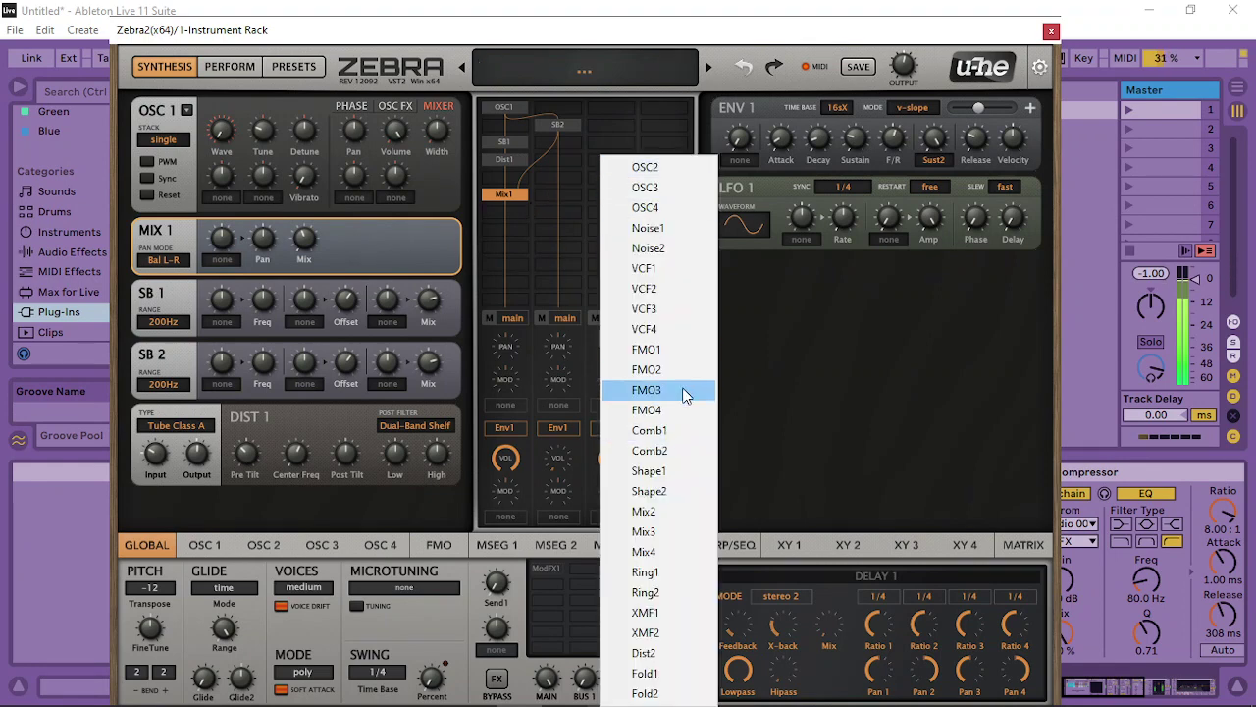
pyautogui.click(644, 673)
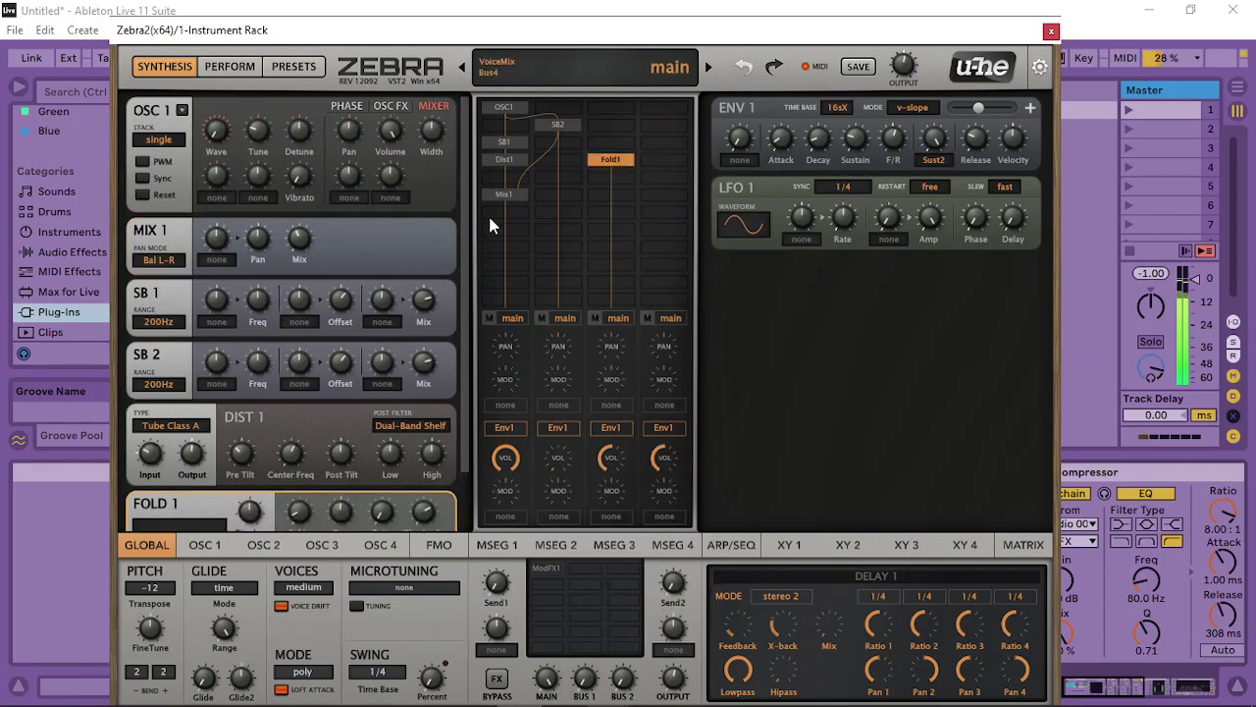
pyautogui.click(510, 229)
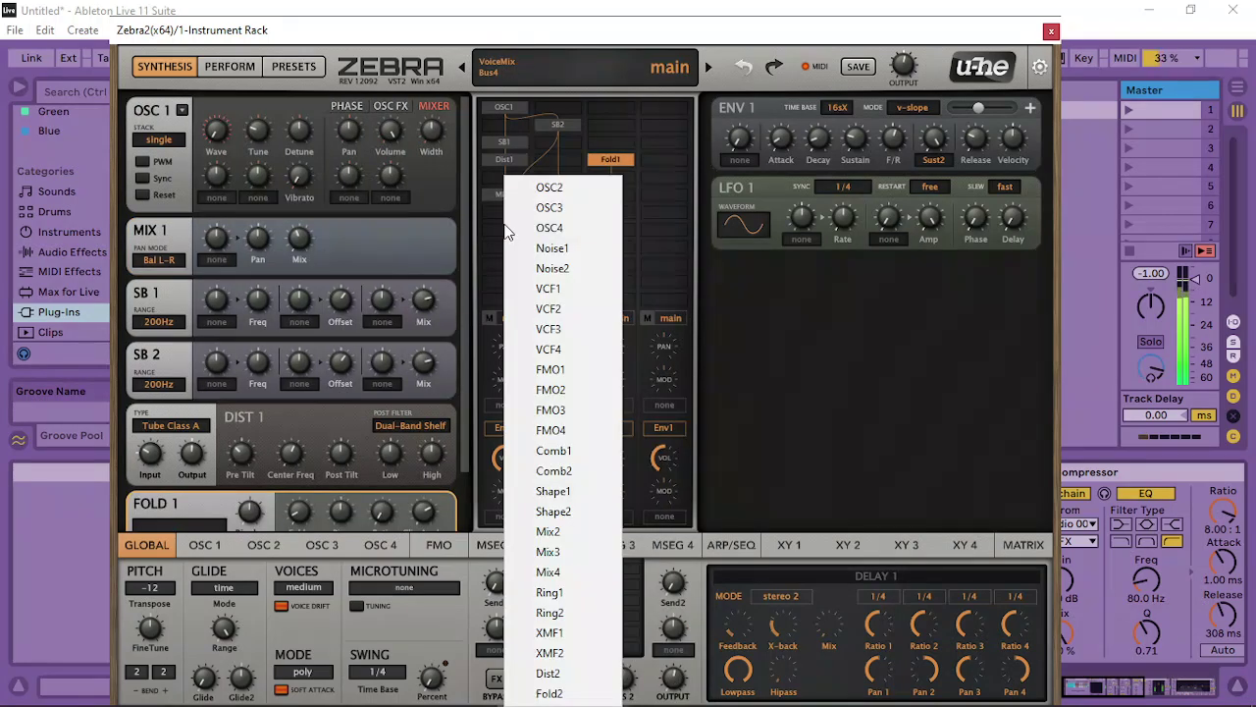
pyautogui.click(567, 547)
pyautogui.rightClick(503, 229)
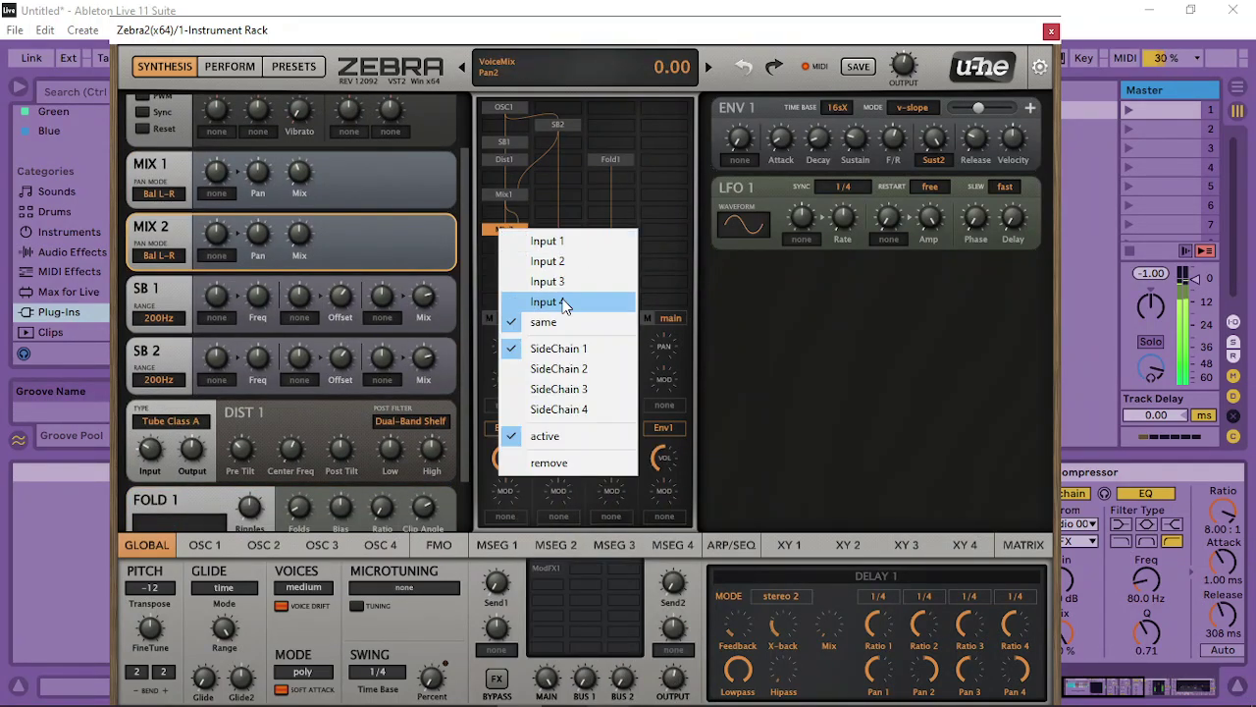
pyautogui.click(564, 397)
pyautogui.click(620, 162)
pyautogui.click(498, 232)
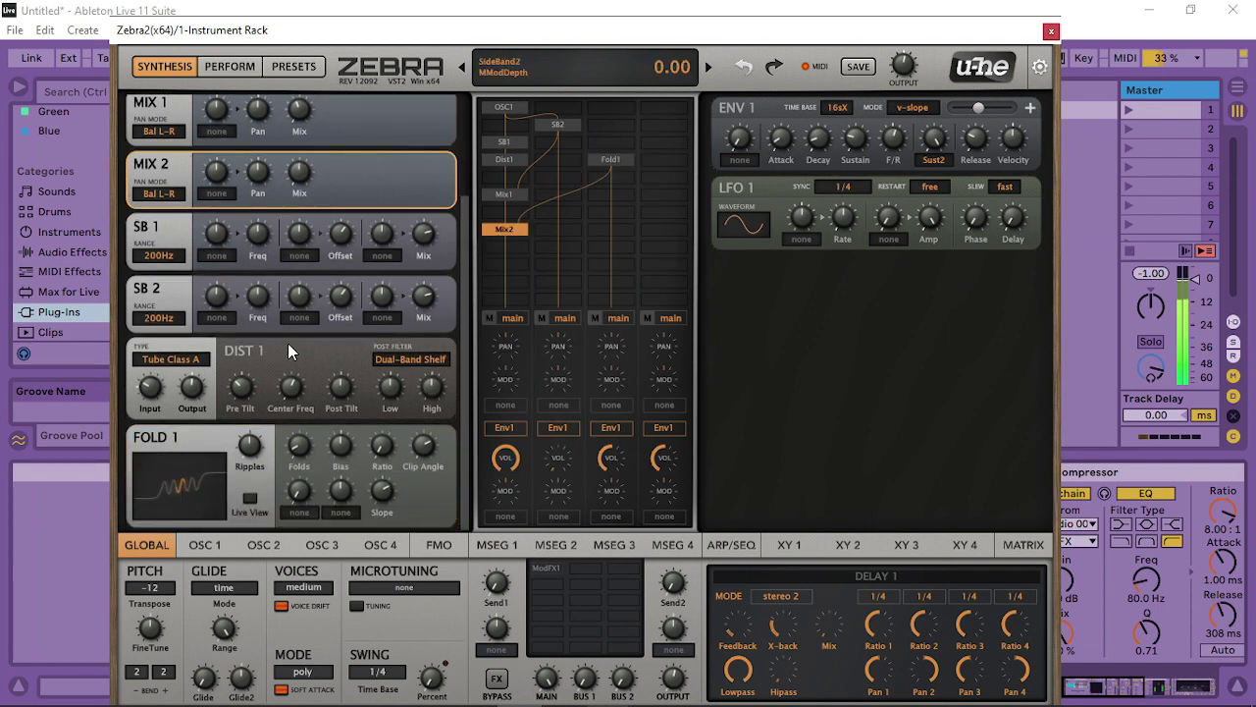
# Modulate Mix 2's mix amount with LfoG1 in matrix slot 1, raise the depth, and make LFOG 1 restart each bar
pyautogui.click(1023, 543)
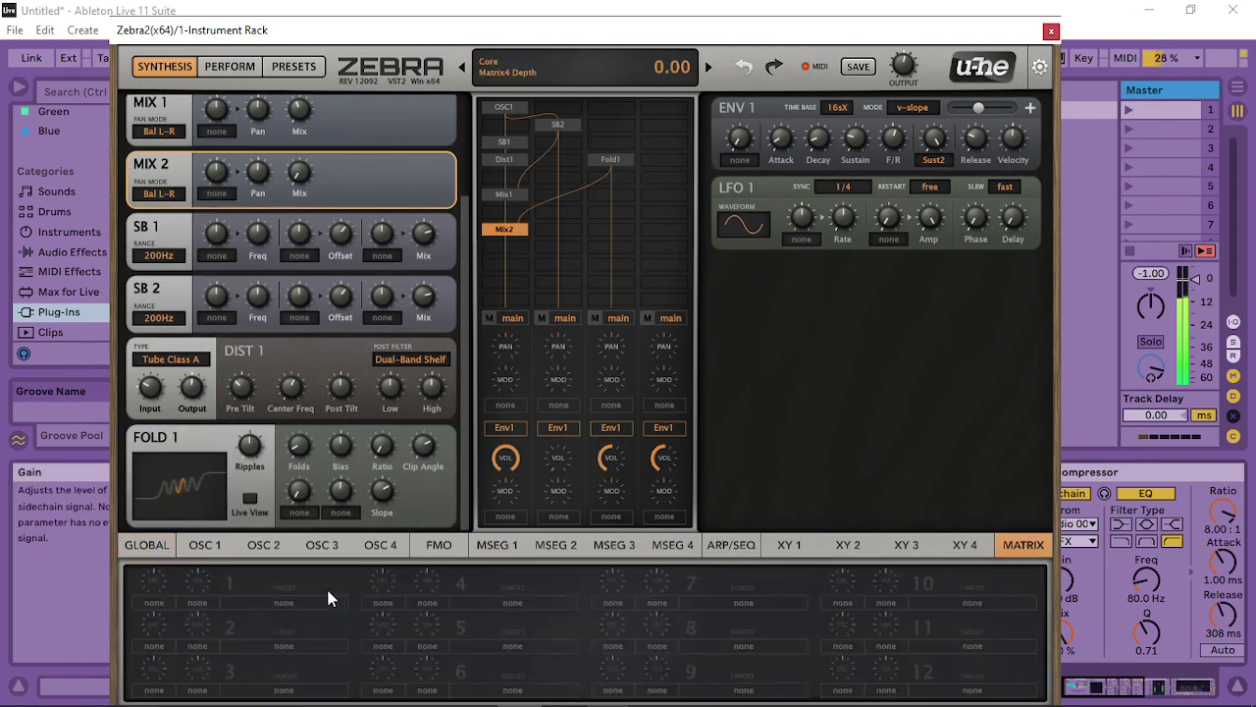
pyautogui.moveTo(288, 604); pyautogui.dragTo(299, 171)
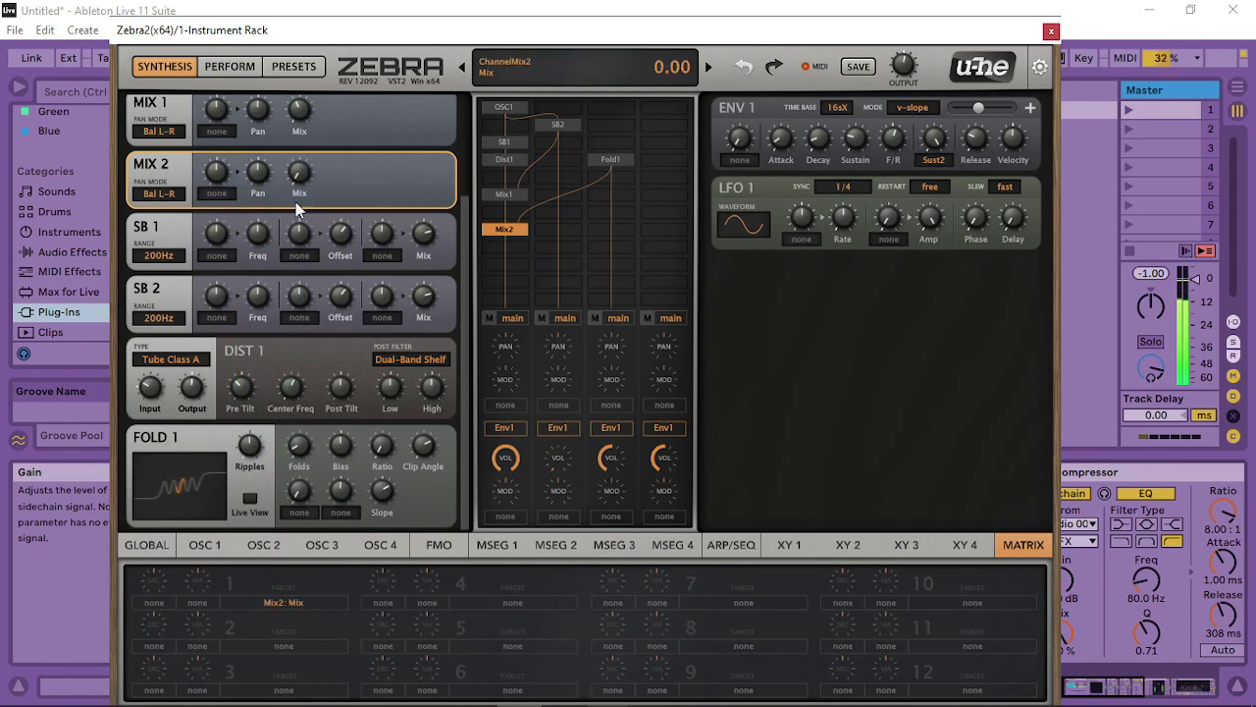
pyautogui.click(169, 586)
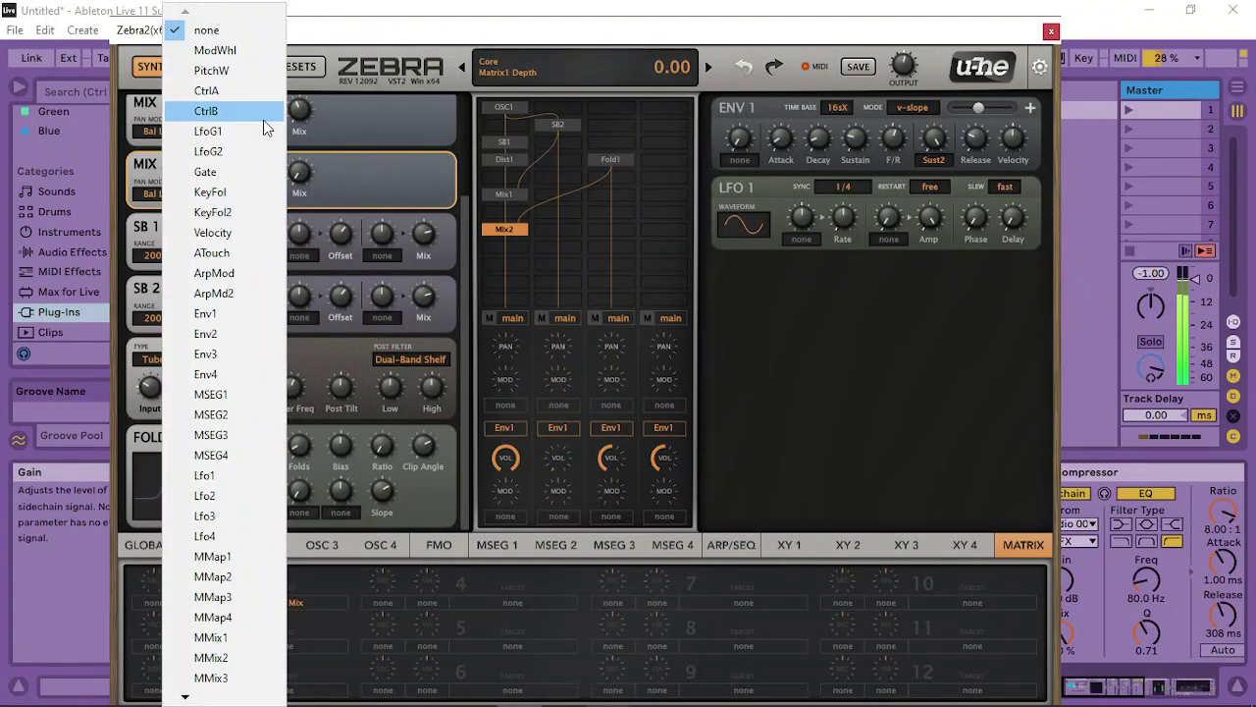
pyautogui.click(204, 129)
pyautogui.moveTo(162, 582); pyautogui.dragTo(170, 397)
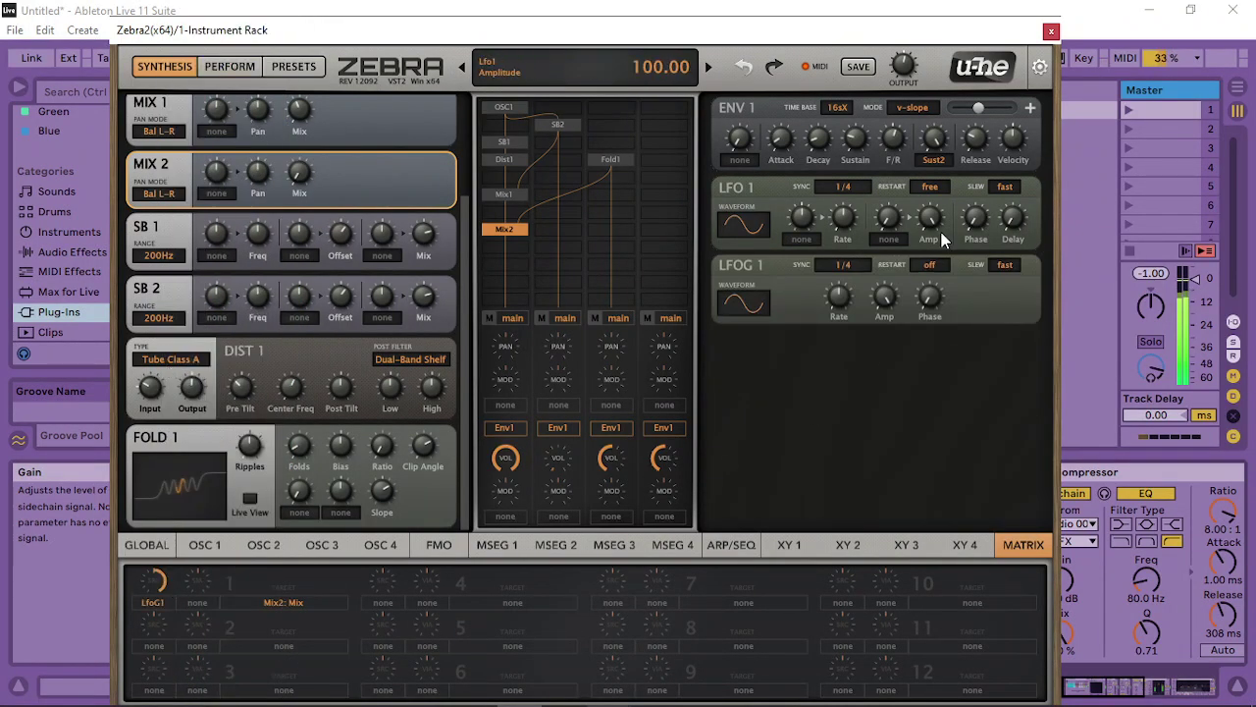
pyautogui.click(929, 264)
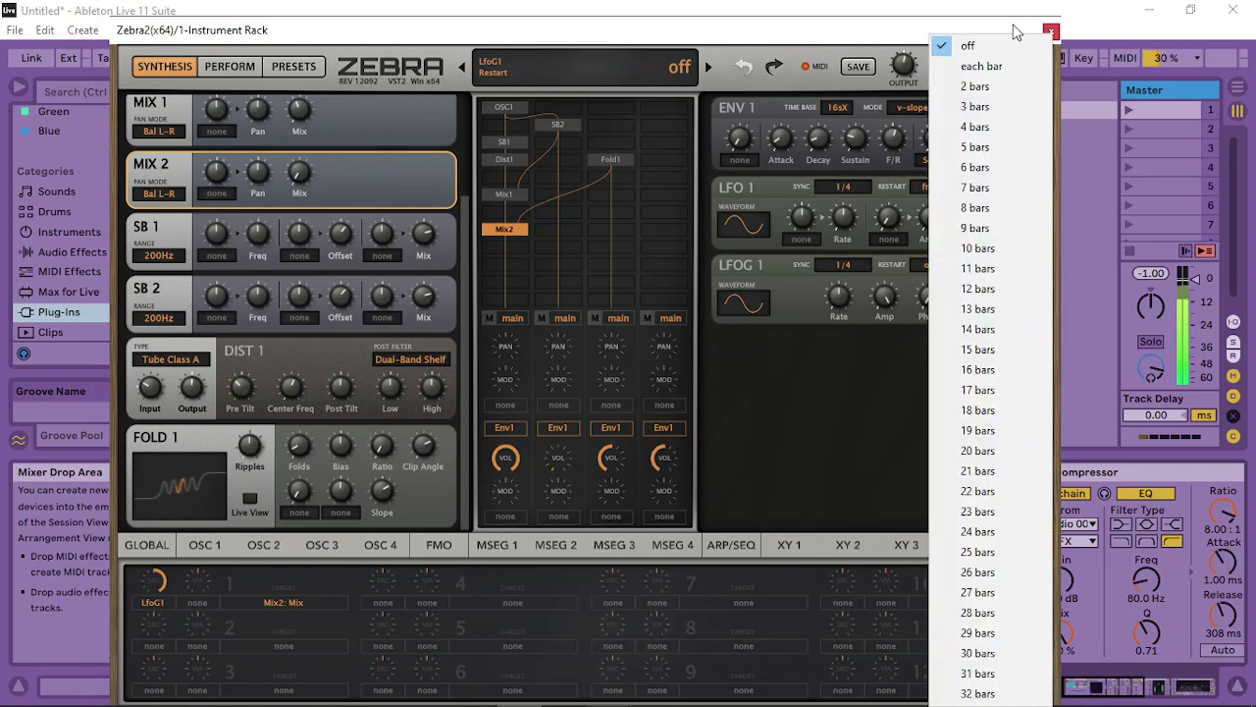
pyautogui.click(982, 66)
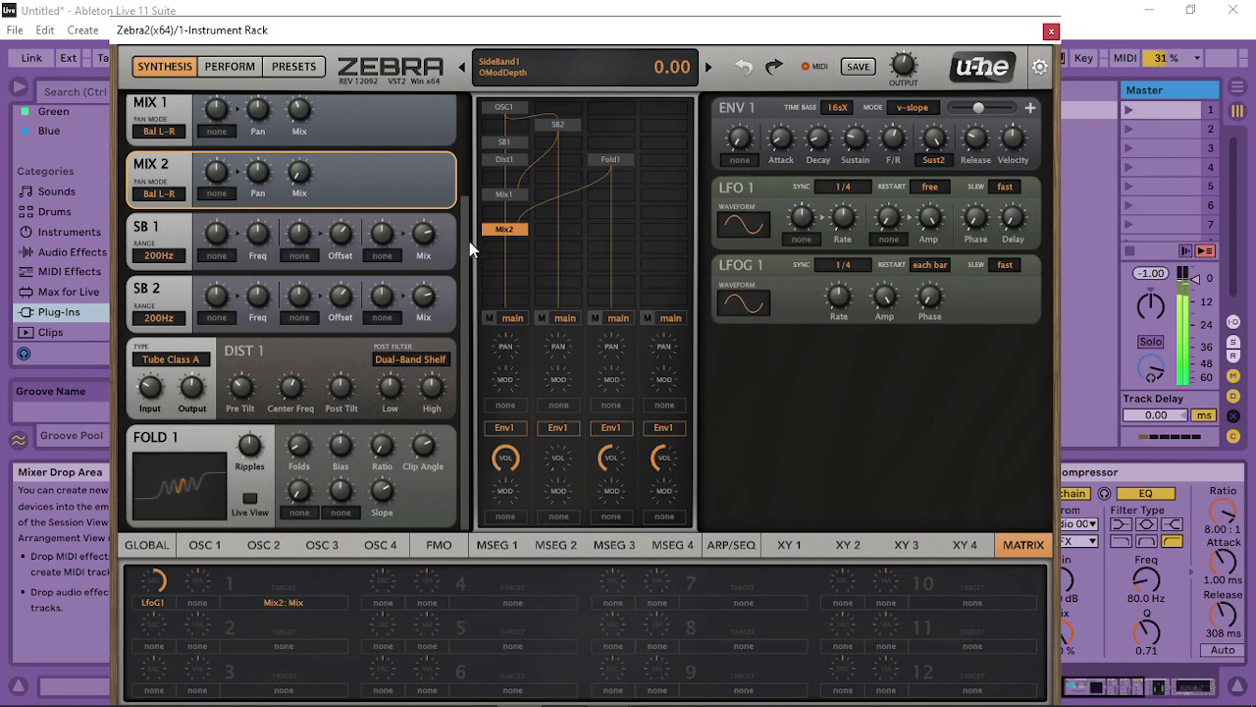
# Give OSC 1 a Phase XFer effect at 58, modulated by Env3 with a raised modulation depth
pyautogui.moveTo(469, 241); pyautogui.dragTo(467, 67)
pyautogui.click(397, 107)
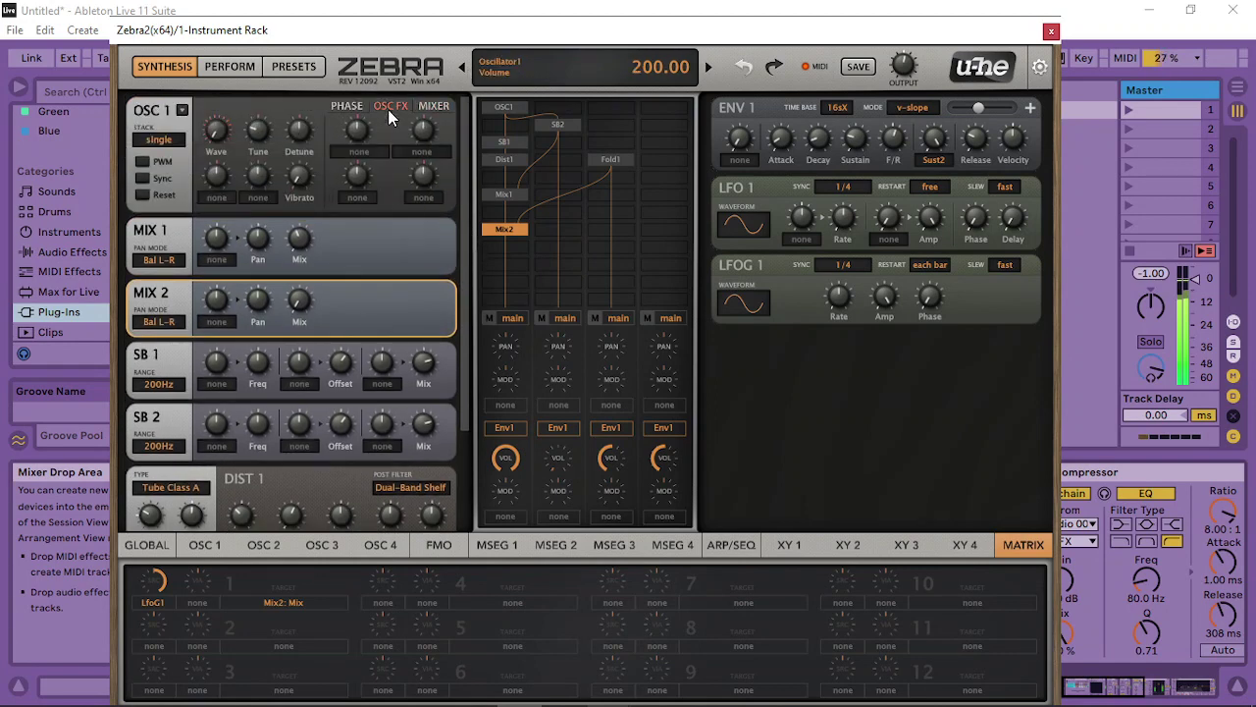
pyautogui.click(364, 151)
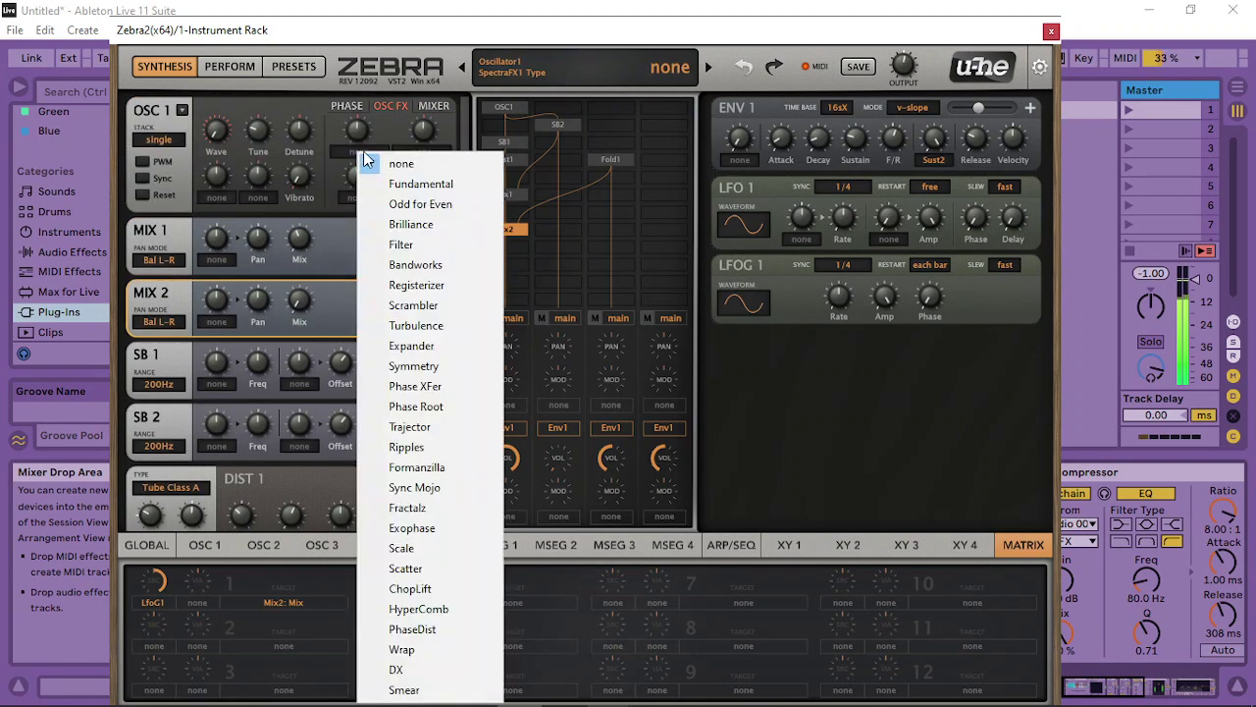
pyautogui.click(454, 385)
pyautogui.click(364, 201)
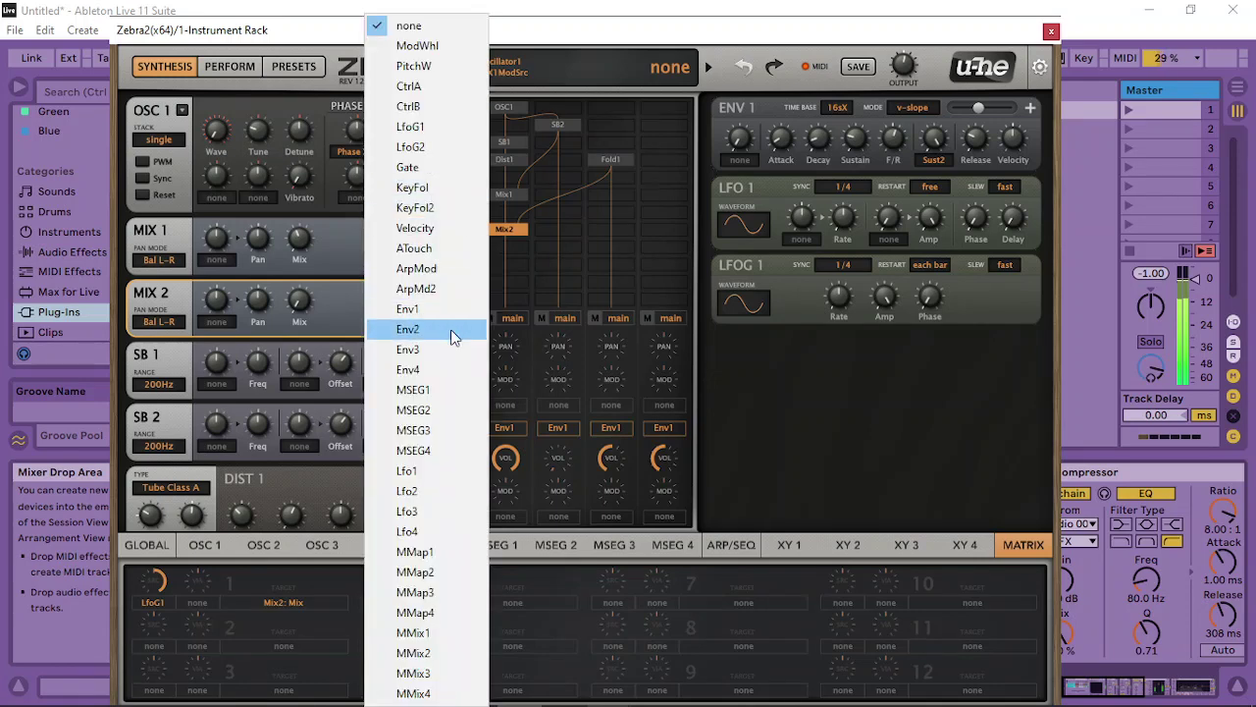
pyautogui.click(449, 347)
pyautogui.moveTo(354, 180); pyautogui.dragTo(394, 158)
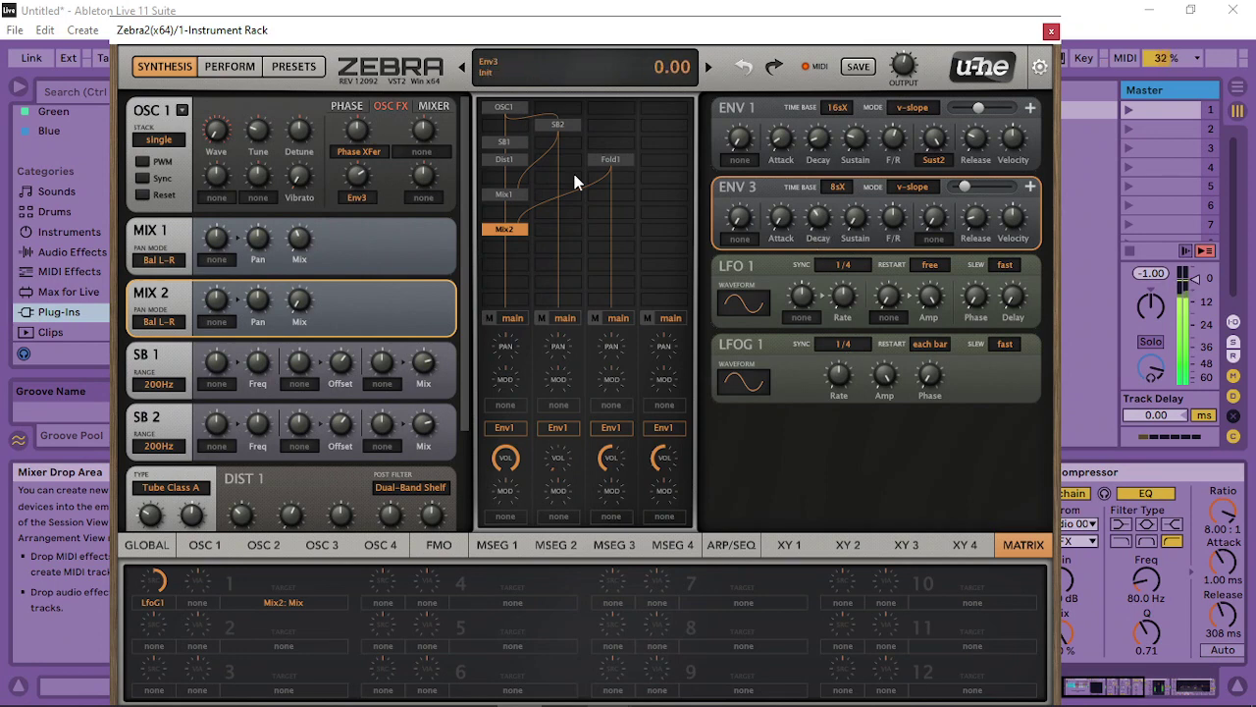
pyautogui.moveTo(365, 134); pyautogui.dragTo(439, 119)
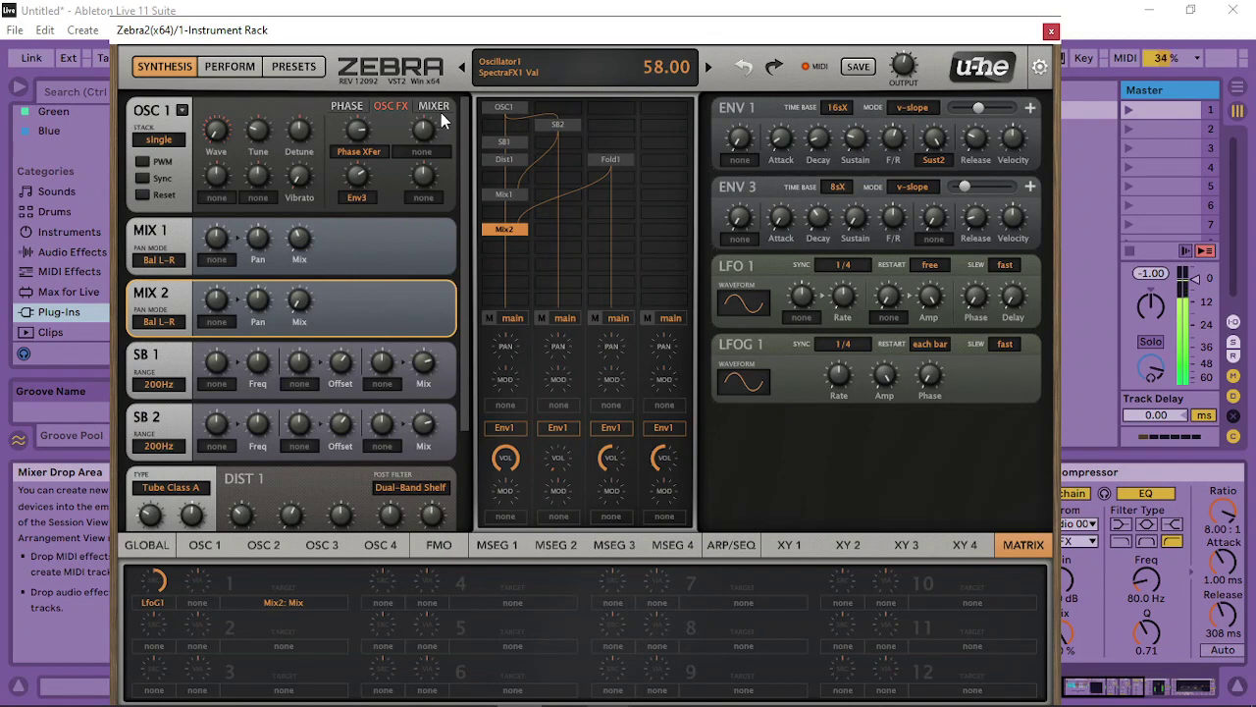
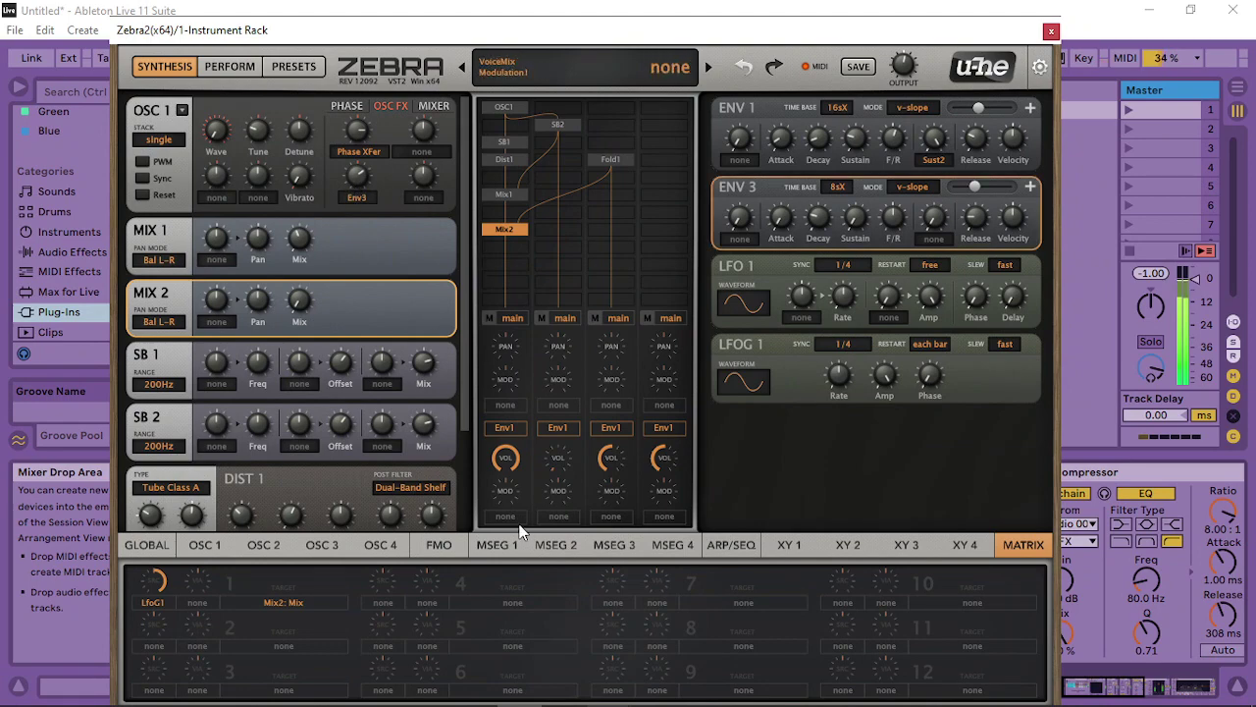
# Add Comp1 to the first lane of the global effects grid and adjust its threshold
pyautogui.click(155, 545)
pyautogui.click(546, 607)
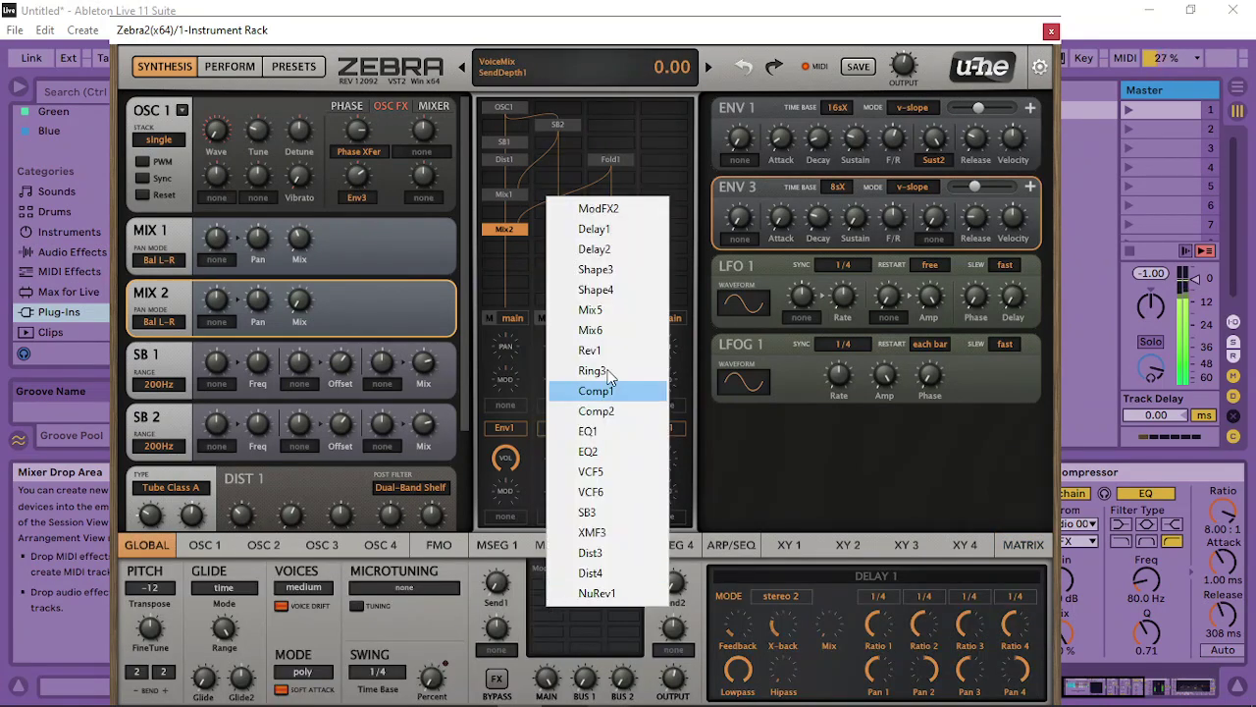
pyautogui.click(594, 399)
pyautogui.moveTo(746, 621)
pyautogui.mouseDown()
pyautogui.moveTo(744, 685)
pyautogui.moveTo(736, 621)
pyautogui.mouseUp()
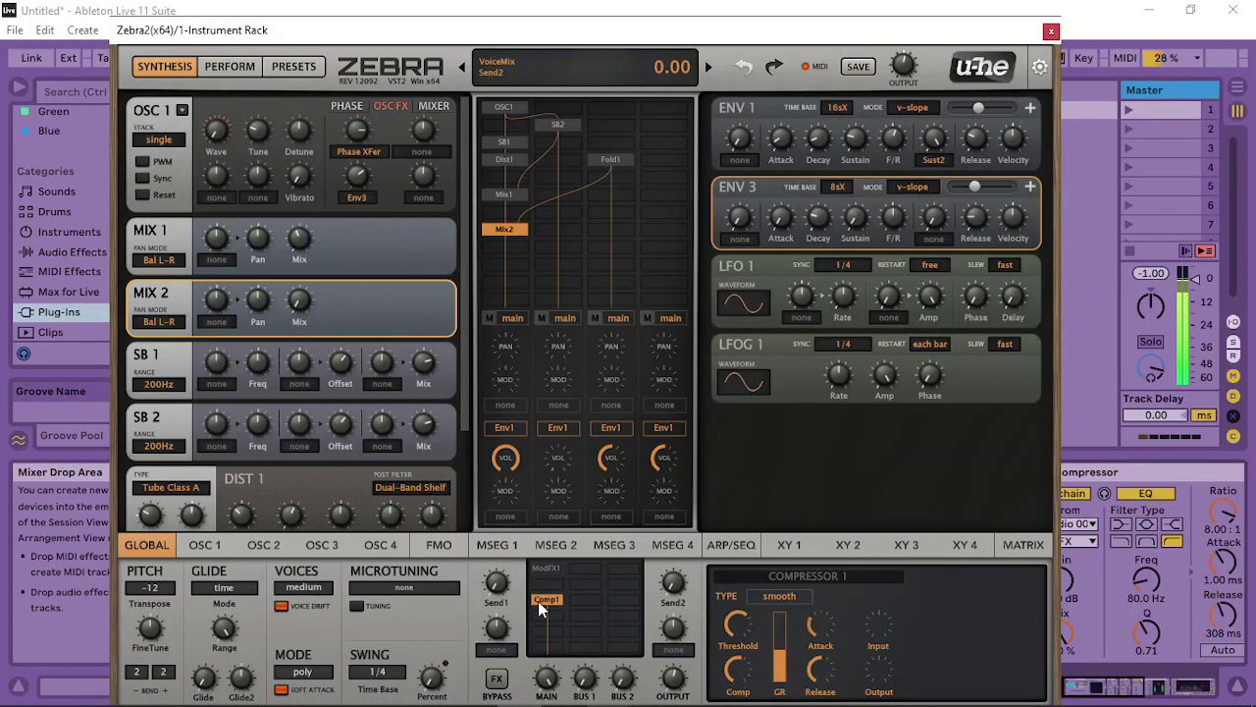
# Add Live's Compressor directly after Zebra2 in the third rack chain and sidechain it from the 3-5-Audio track
pyautogui.click(73, 251)
pyautogui.click(235, 176)
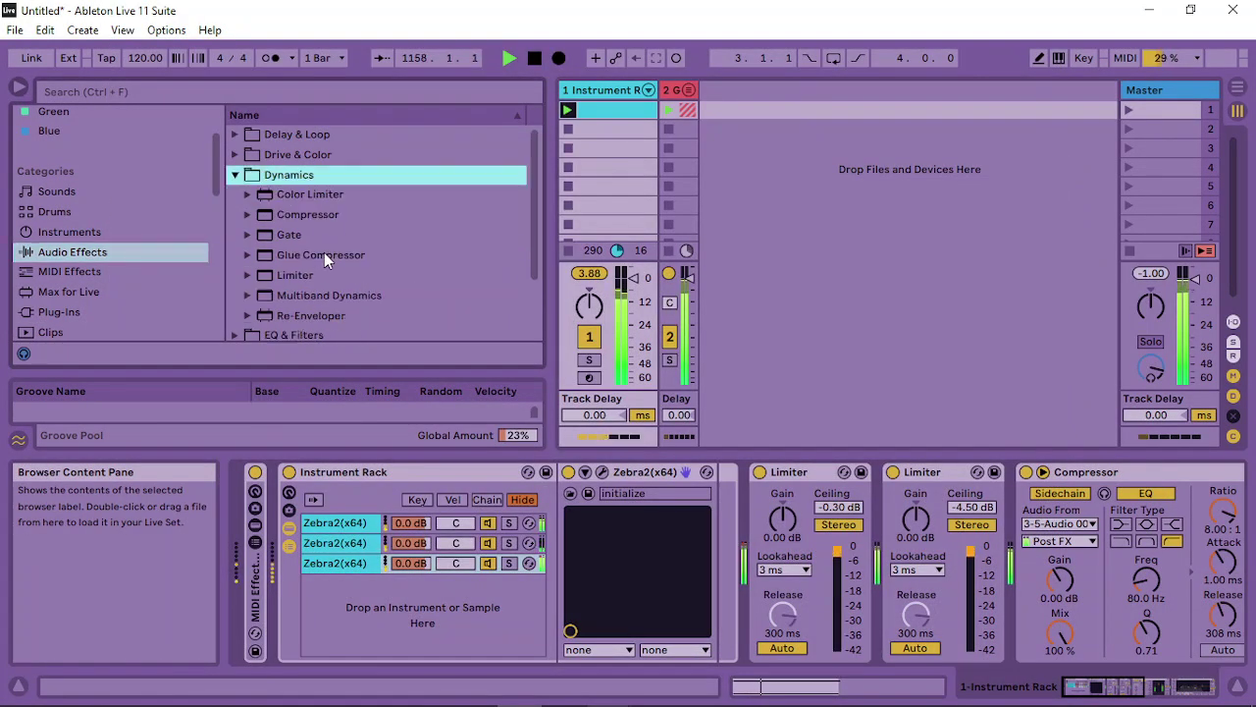
pyautogui.moveTo(306, 214); pyautogui.dragTo(726, 577)
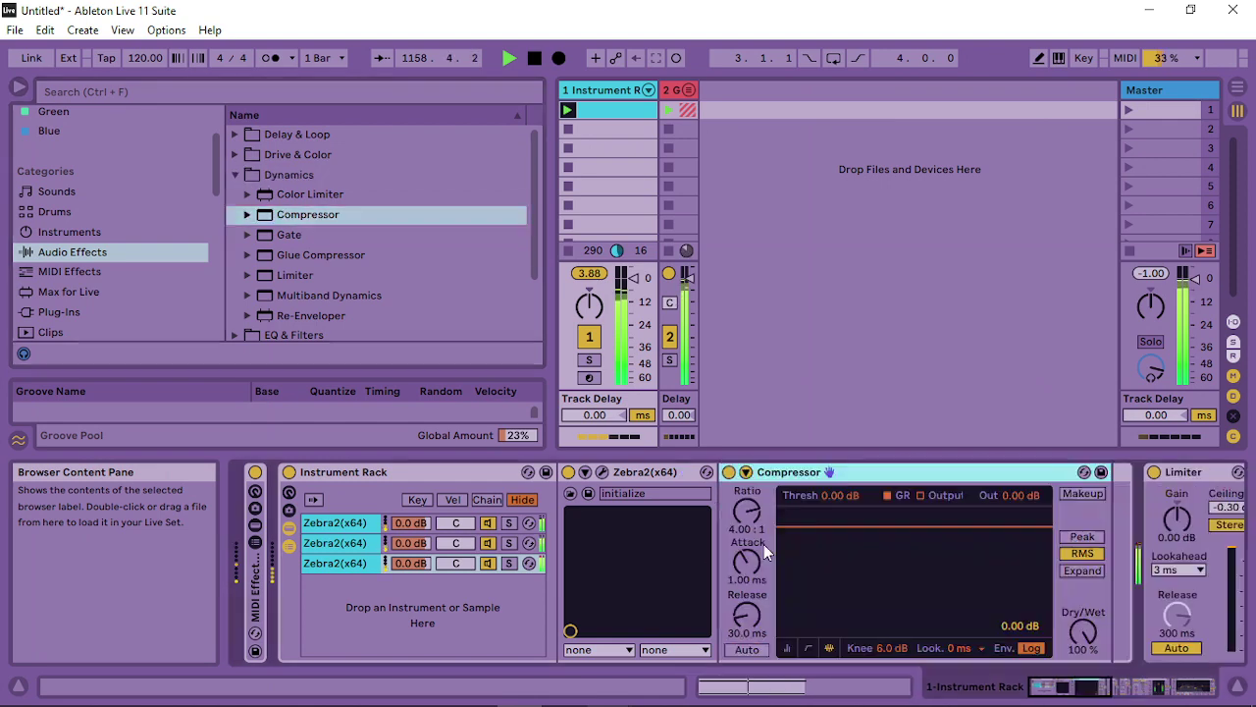
pyautogui.click(746, 472)
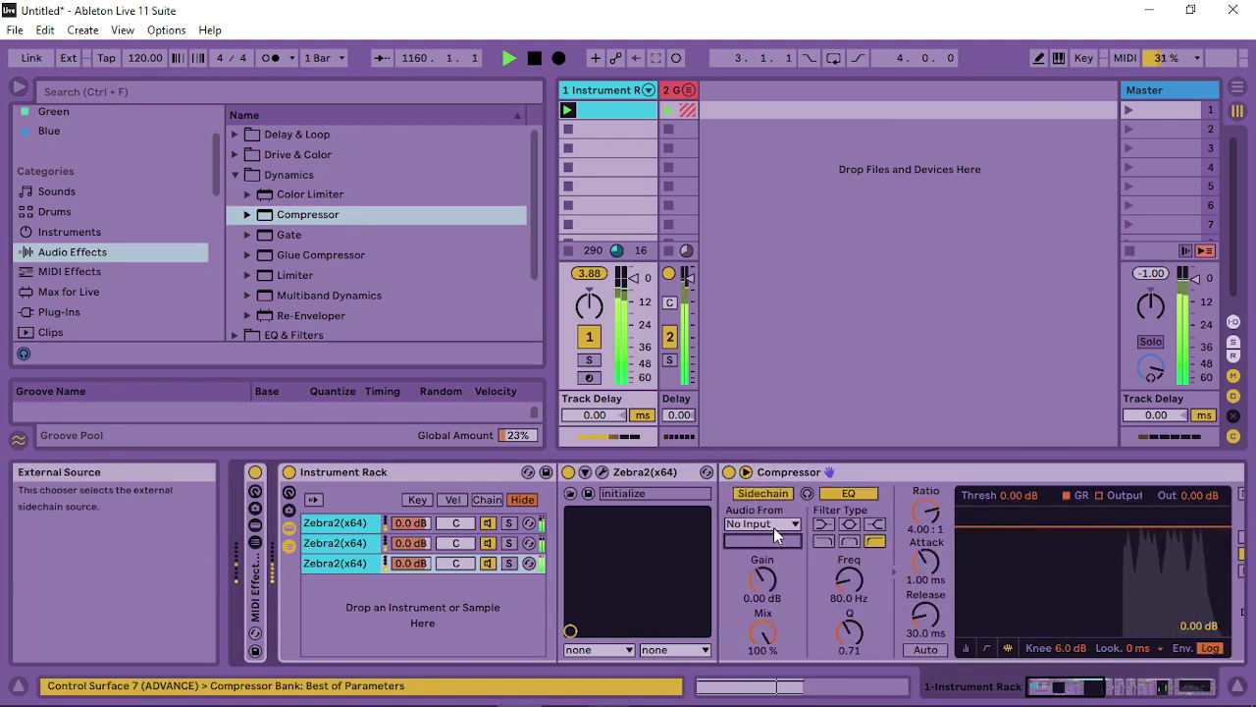
pyautogui.click(773, 525)
pyautogui.click(795, 574)
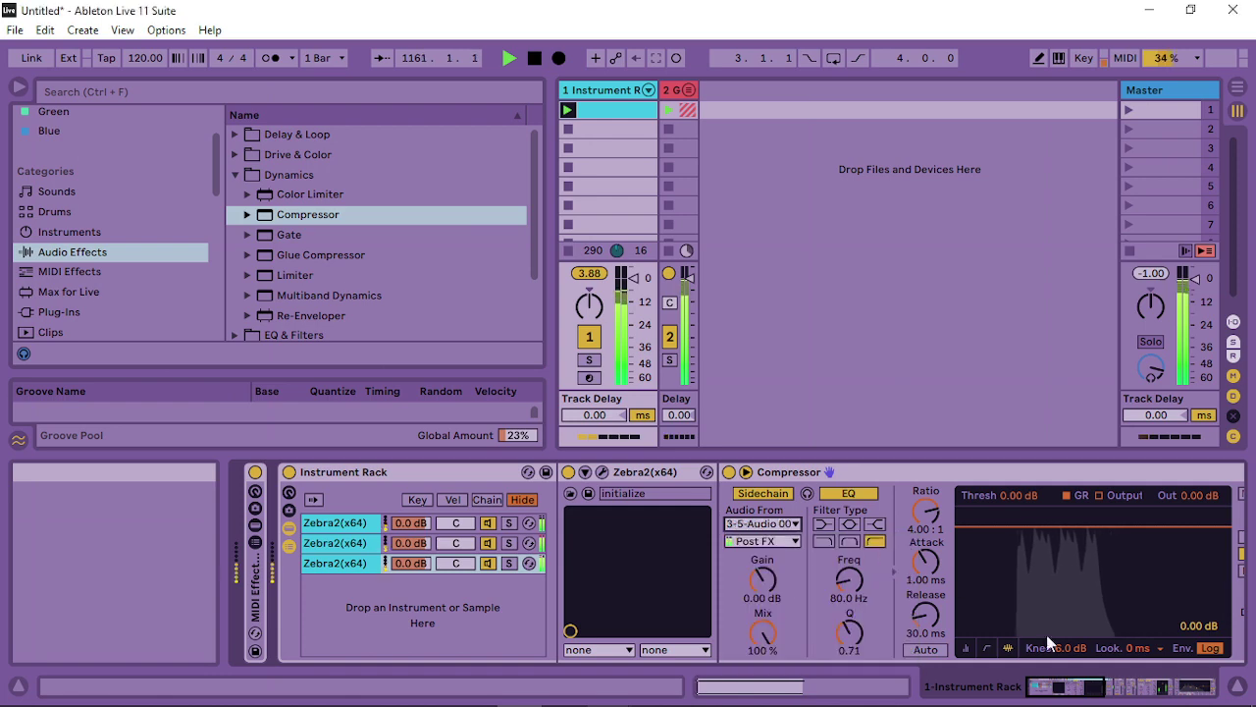
# Set the new Compressor's threshold to -29 dB, output gain to -4.95 dB, release to 45 ms and attack to 0.51 ms
pyautogui.click(965, 647)
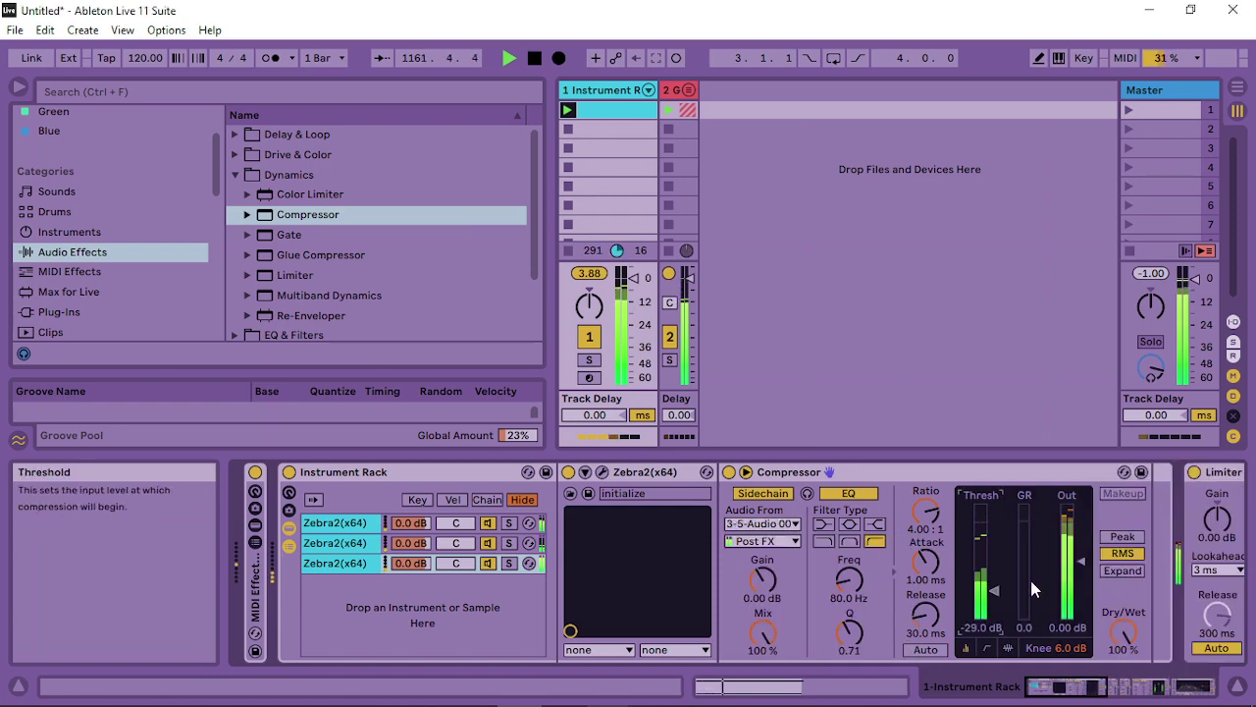
pyautogui.moveTo(1080, 576); pyautogui.dragTo(1080, 589)
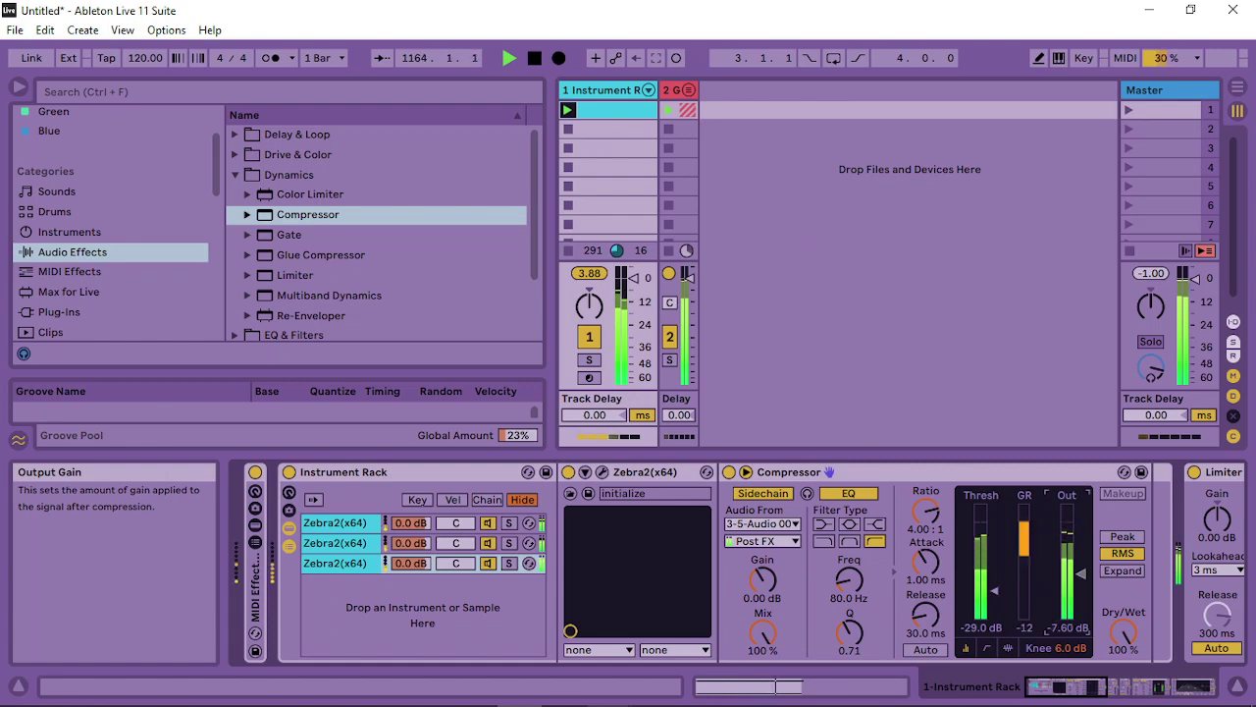
pyautogui.moveTo(925, 616)
pyautogui.mouseDown()
pyautogui.moveTo(925, 575)
pyautogui.moveTo(926, 613)
pyautogui.mouseUp()
pyautogui.moveTo(927, 563); pyautogui.dragTo(926, 570)
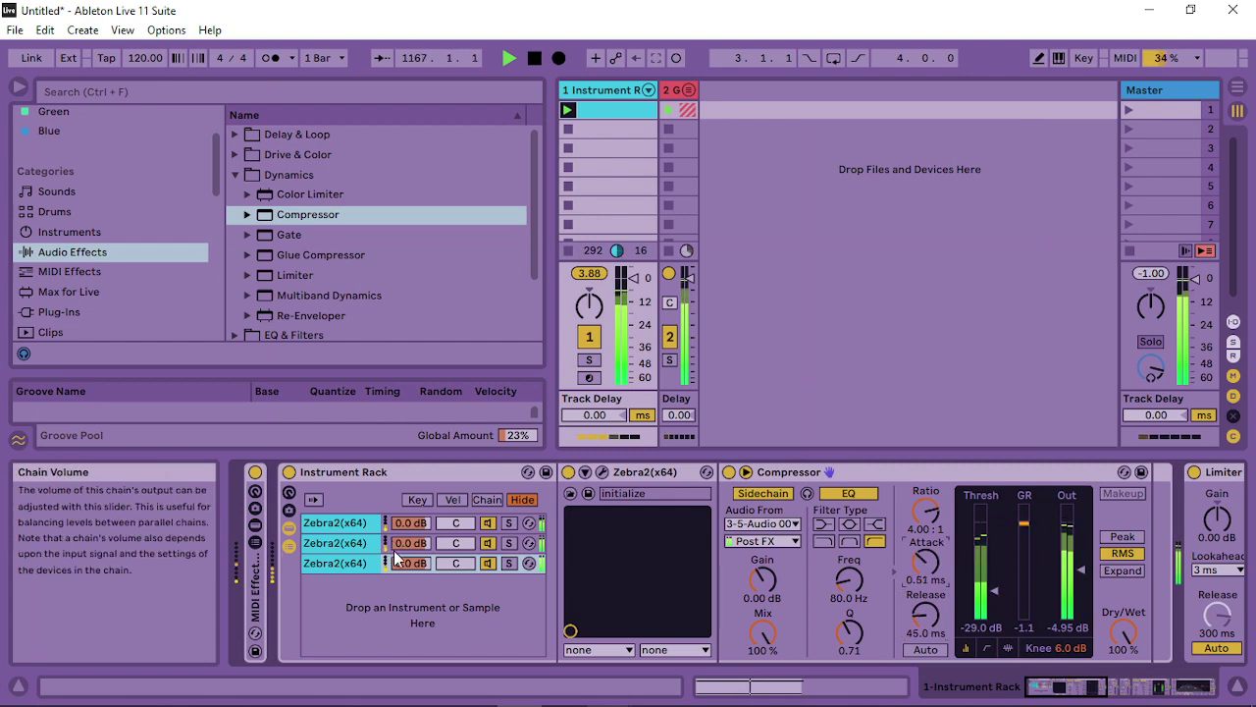
# Reopen the third chain's Zebra2 editor and insert VCF1 between Dist1 and Mix1 in the first lane
pyautogui.click(342, 564)
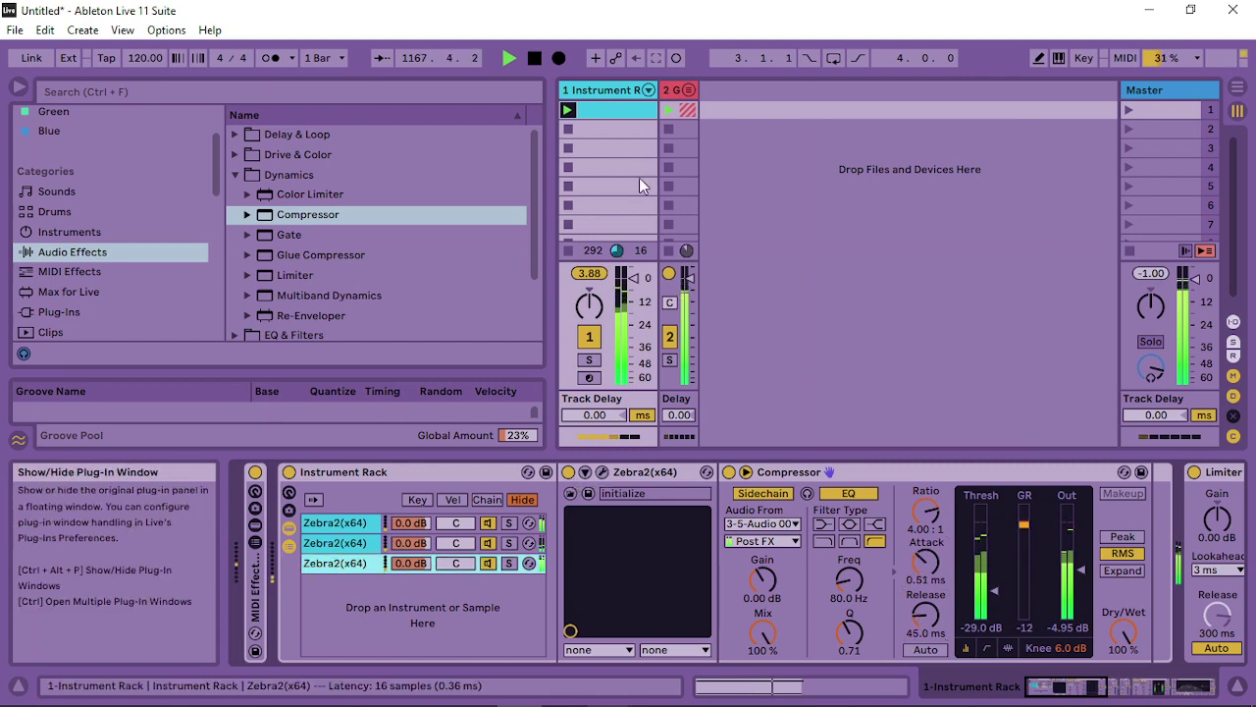
pyautogui.hotkey('ctrl', 'alt', 'p')
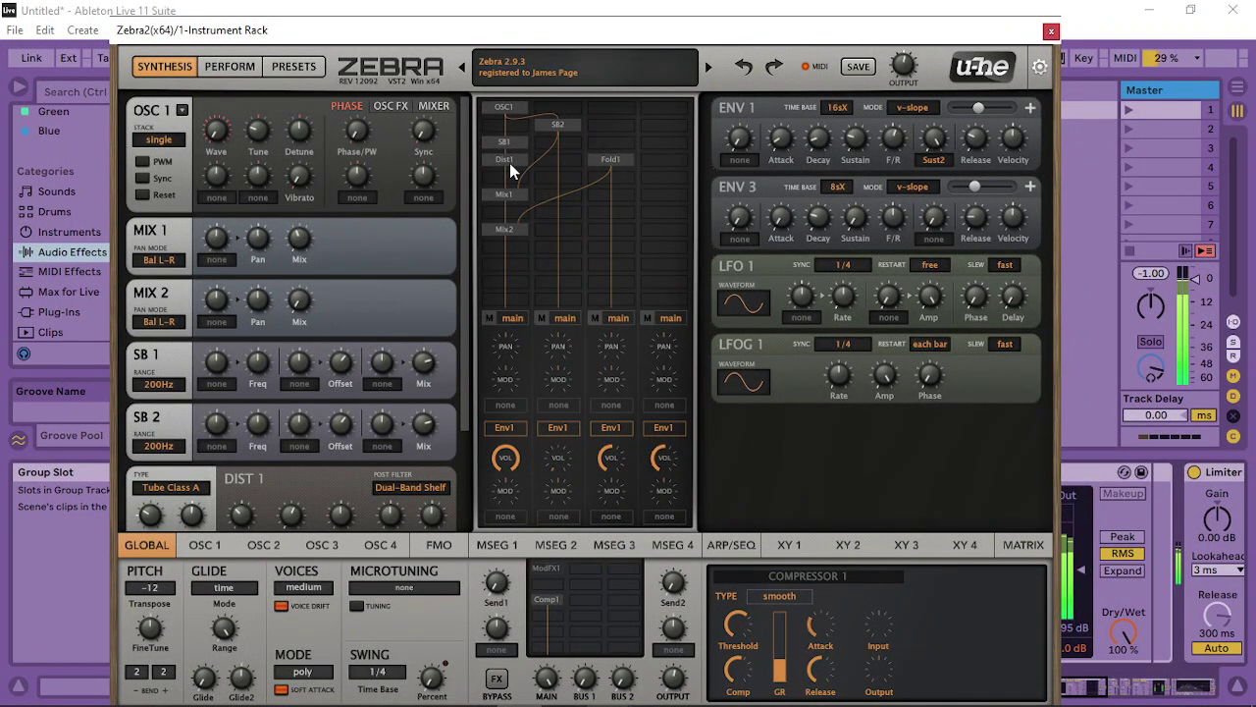
pyautogui.click(510, 167)
pyautogui.click(569, 288)
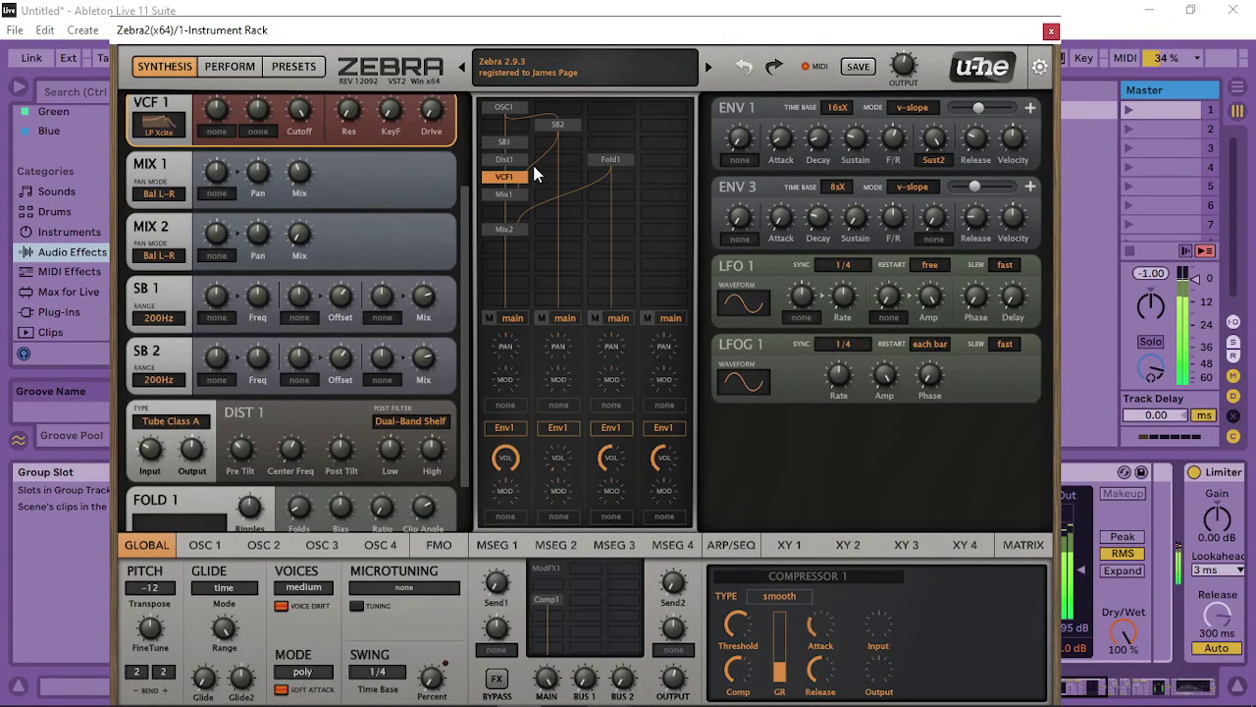
# Tune VCF 1's cutoff and set its key follow to 24
pyautogui.moveTo(300, 111); pyautogui.dragTo(348, 130)
pyautogui.moveTo(361, 89); pyautogui.dragTo(392, 67)
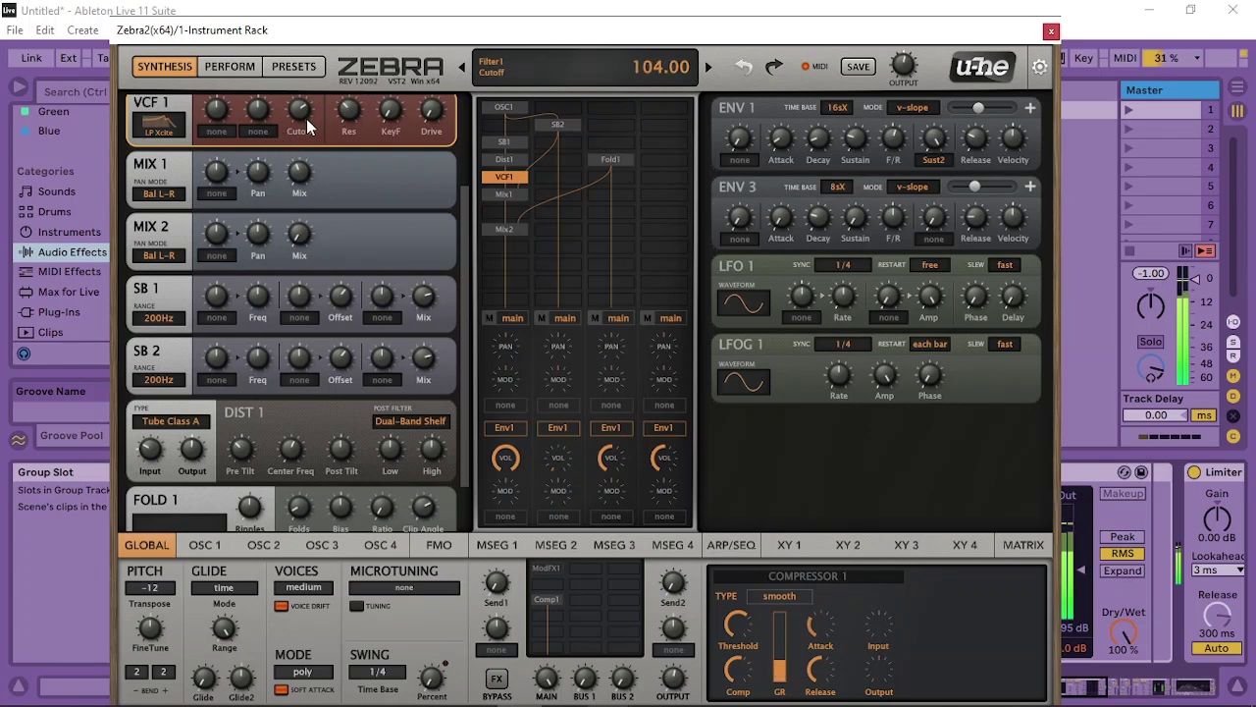
pyautogui.moveTo(312, 126)
pyautogui.mouseDown()
pyautogui.moveTo(293, 134)
pyautogui.moveTo(305, 134)
pyautogui.mouseUp()
pyautogui.moveTo(393, 118); pyautogui.dragTo(440, 73)
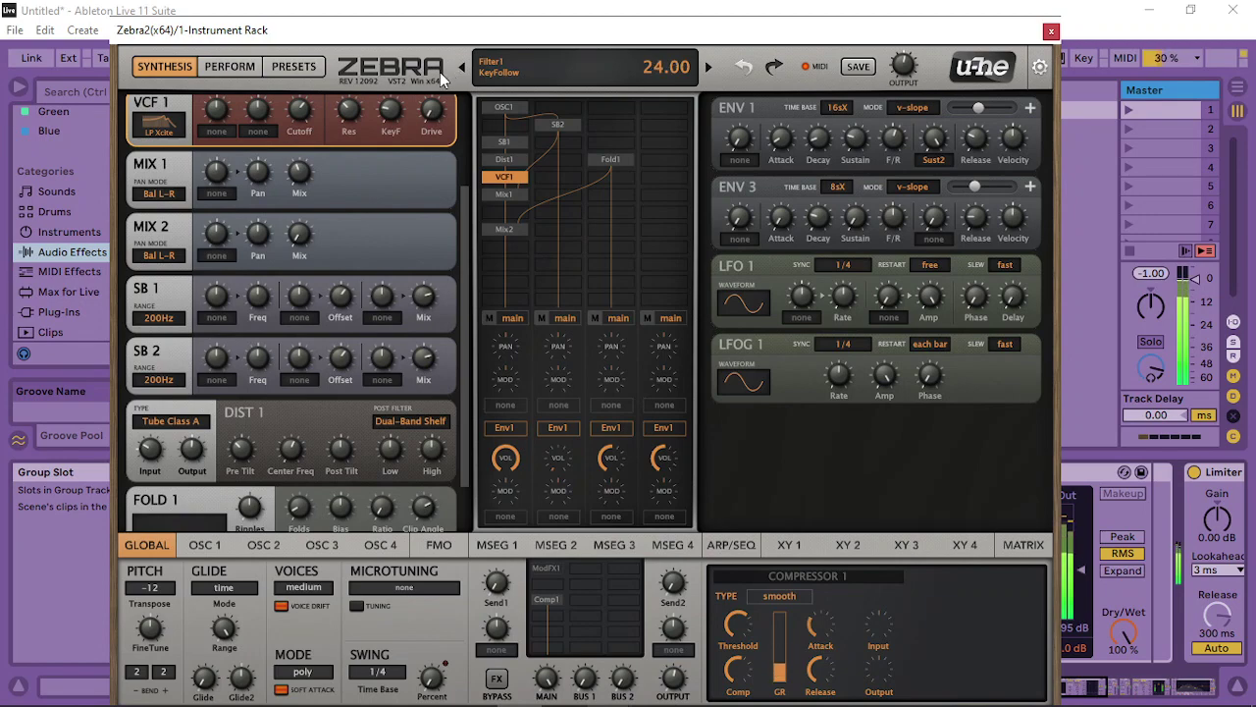
# Try modulating VCF 1's cutoff with Env3 and adjust the modulation depth
pyautogui.click(240, 139)
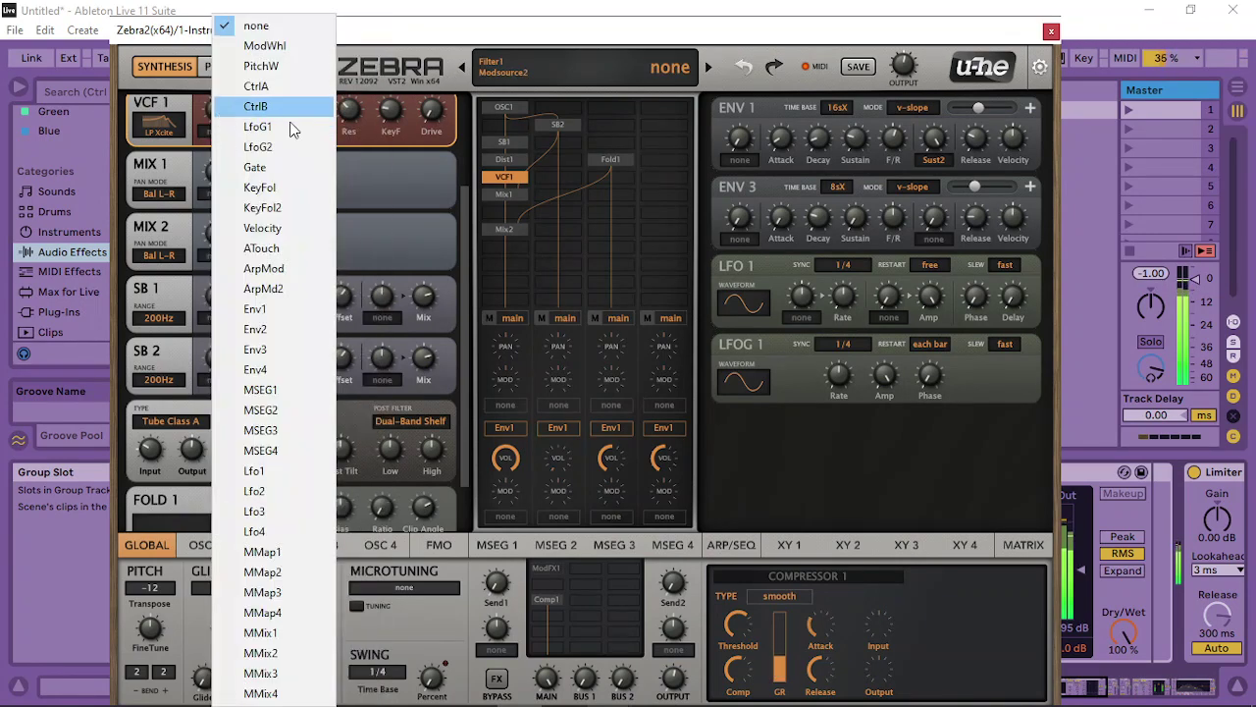
pyautogui.click(308, 351)
pyautogui.moveTo(222, 124); pyautogui.dragTo(236, 116)
# Assign Env4 as VCF 1's first modulation source with a depth of 24 and readjust the cutoff
pyautogui.click(215, 131)
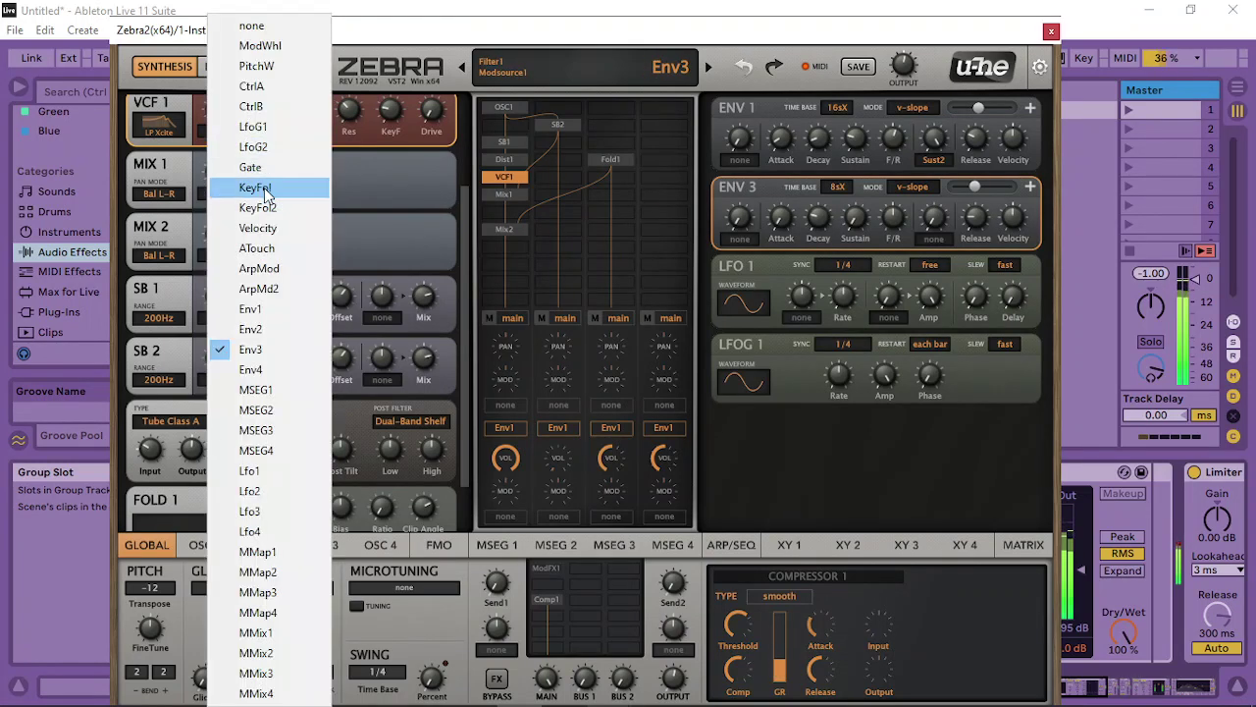
pyautogui.click(251, 369)
pyautogui.moveTo(217, 116); pyautogui.dragTo(223, 117)
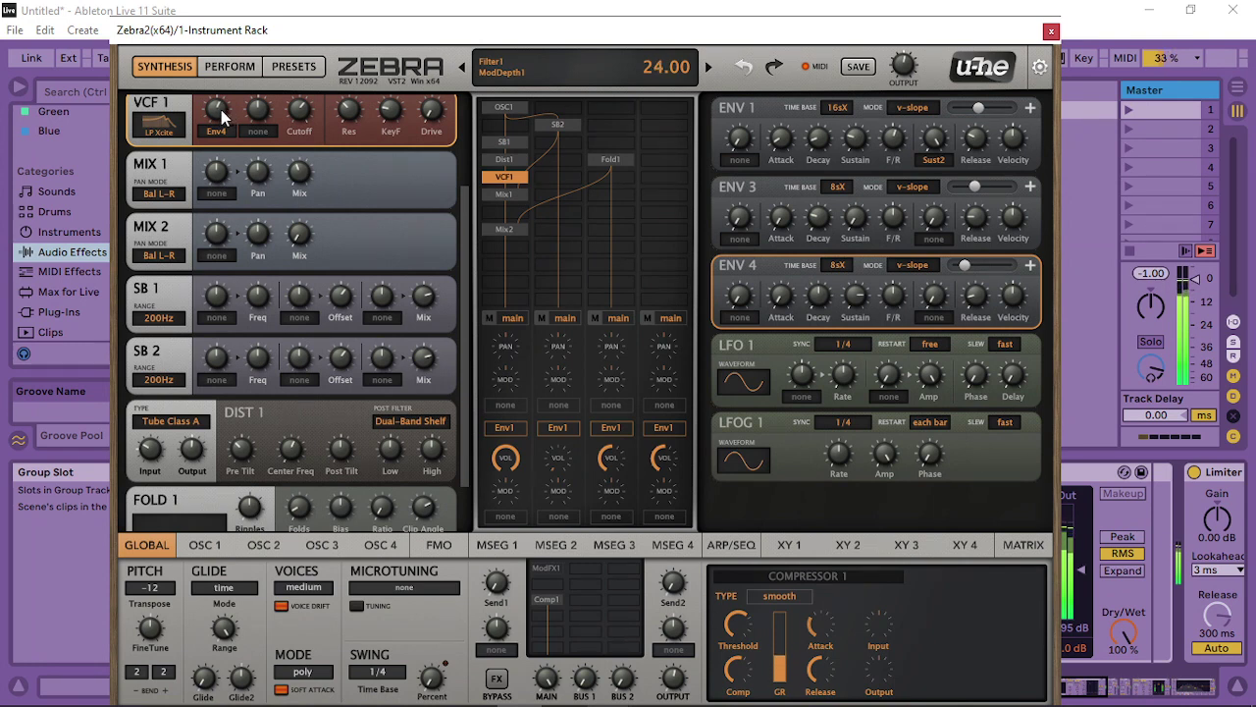
pyautogui.moveTo(304, 113); pyautogui.dragTo(252, 132)
pyautogui.scroll(3, 466, 232)
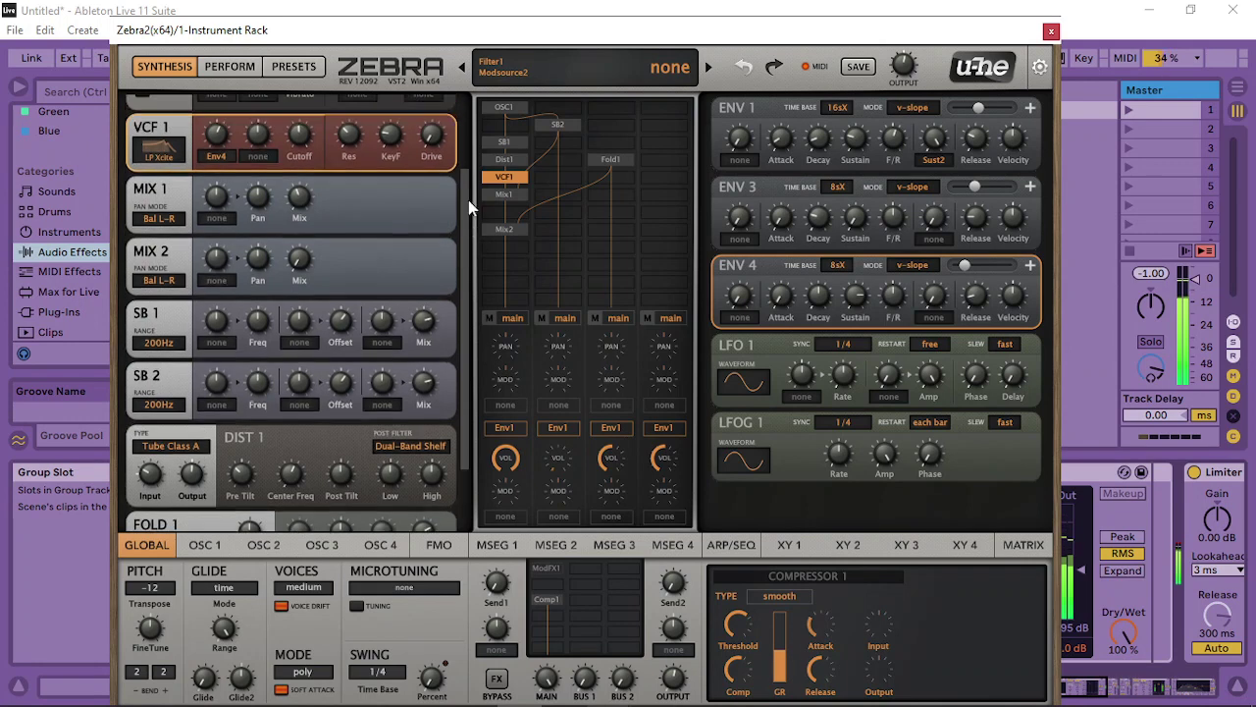
# Set OSC 1's first effect modulation depth to 36 and readjust Env 3's stages, including its release
pyautogui.click(361, 175)
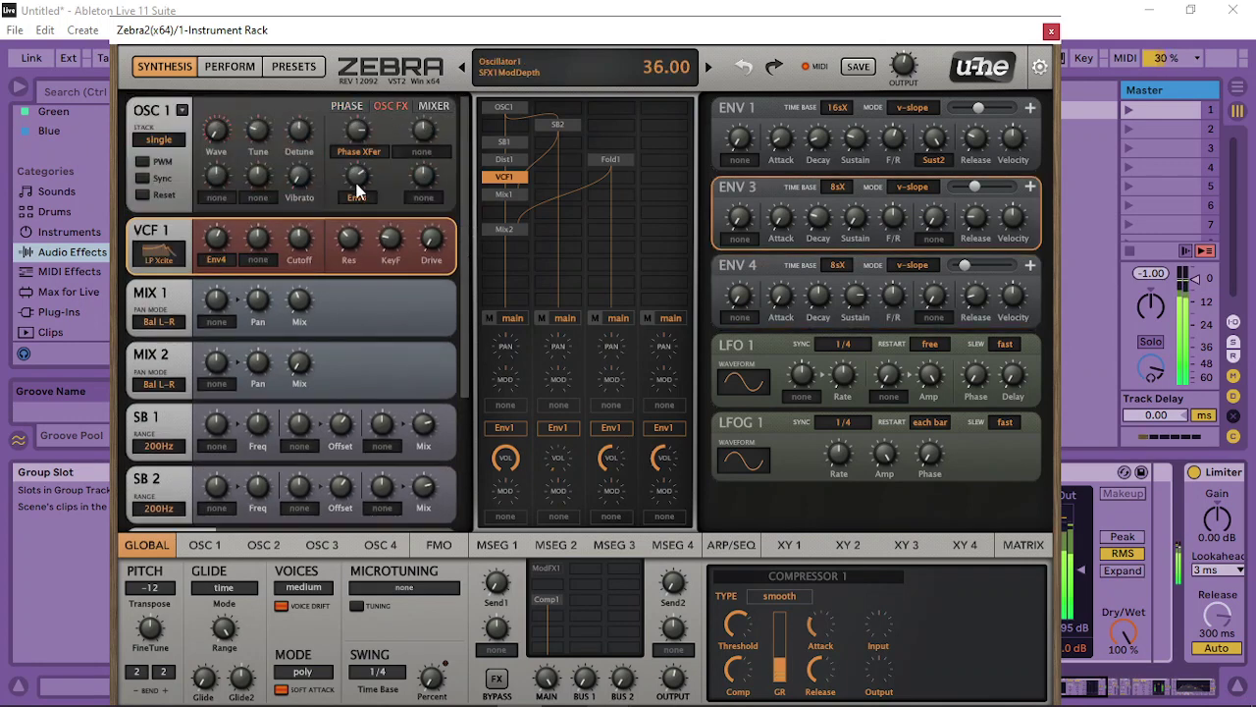
pyautogui.moveTo(864, 213); pyautogui.dragTo(873, 186)
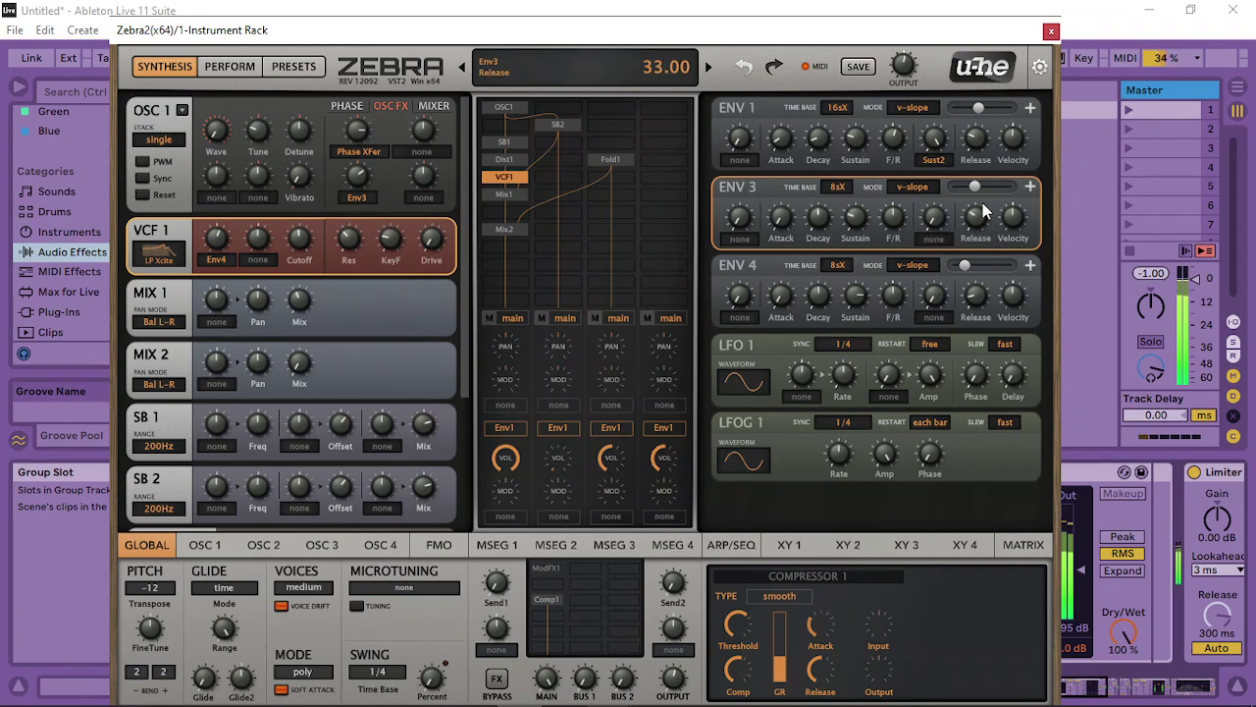
pyautogui.moveTo(985, 211)
pyautogui.mouseDown()
pyautogui.moveTo(989, 200)
pyautogui.moveTo(987, 221)
pyautogui.mouseUp()
pyautogui.moveTo(796, 152)
pyautogui.mouseDown()
pyautogui.moveTo(826, 149)
pyautogui.moveTo(803, 175)
pyautogui.mouseUp()
# Add the Filter effect to OSC 1's second spectral effect slot and adjust its amount
pyautogui.click(438, 157)
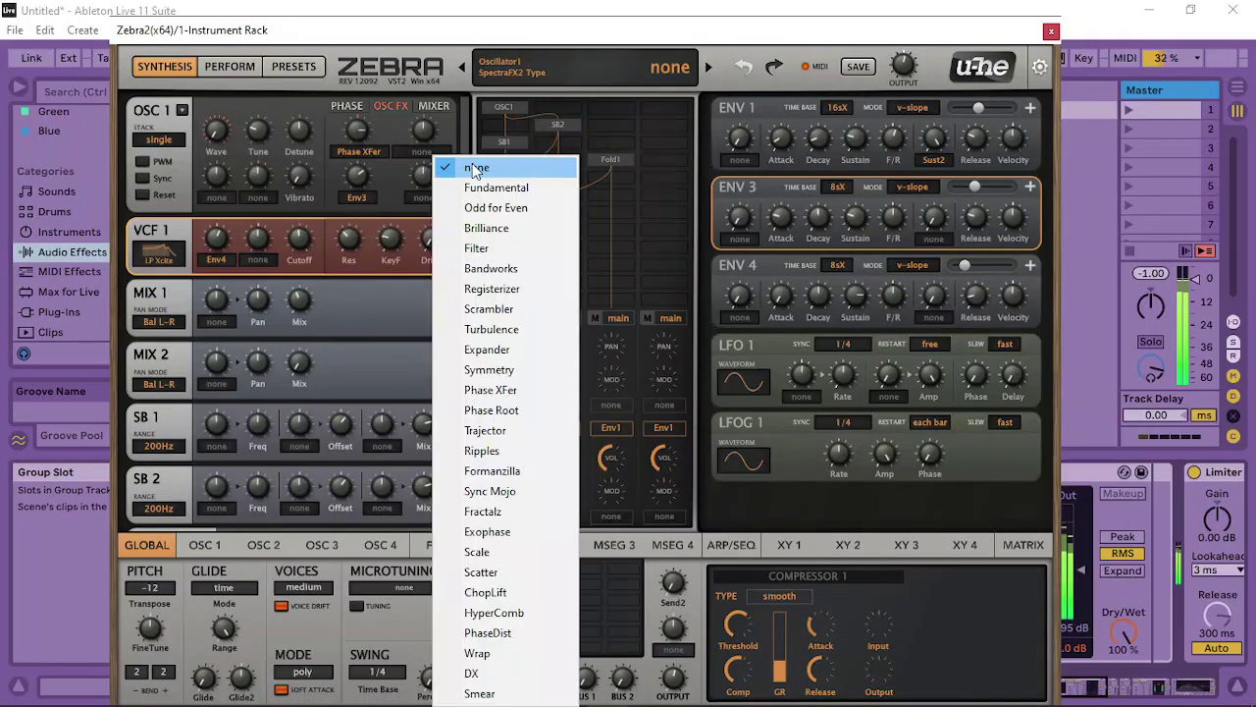
pyautogui.click(492, 244)
pyautogui.moveTo(432, 131); pyautogui.dragTo(378, 158)
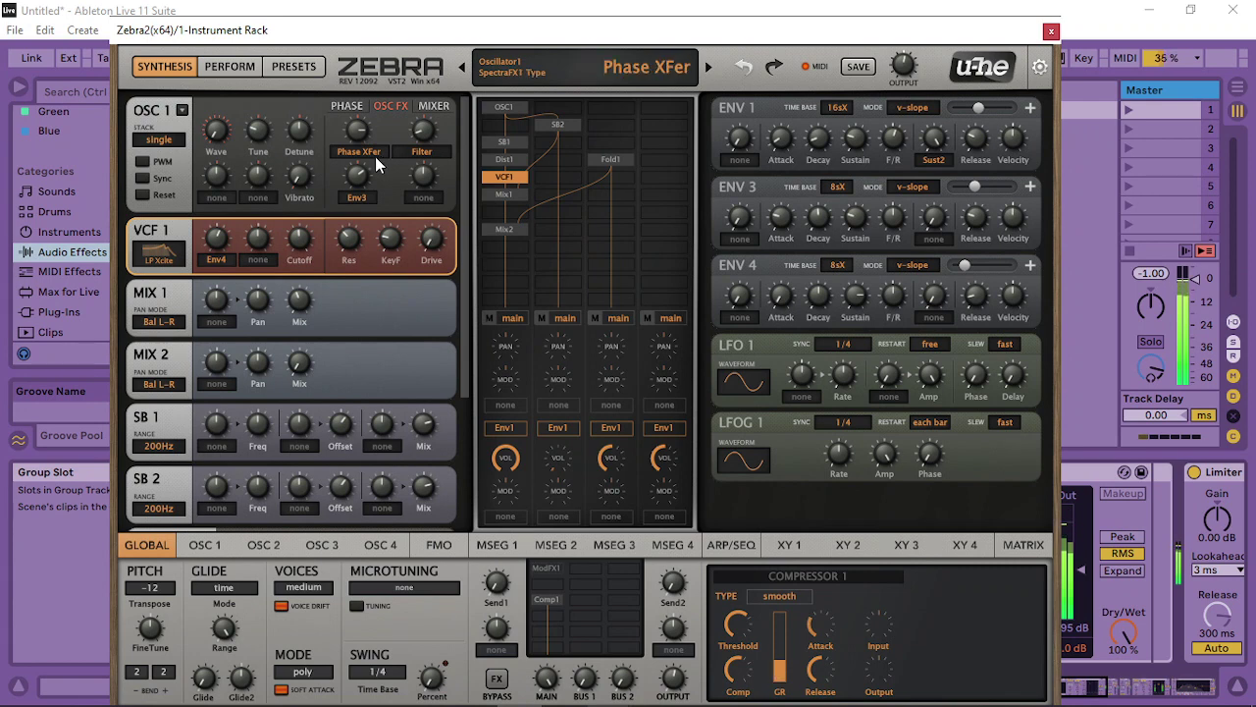
# Readjust VCF 1's key follow and fine-tune its cutoff
pyautogui.moveTo(401, 267); pyautogui.dragTo(438, 238)
pyautogui.moveTo(299, 240); pyautogui.dragTo(346, 292)
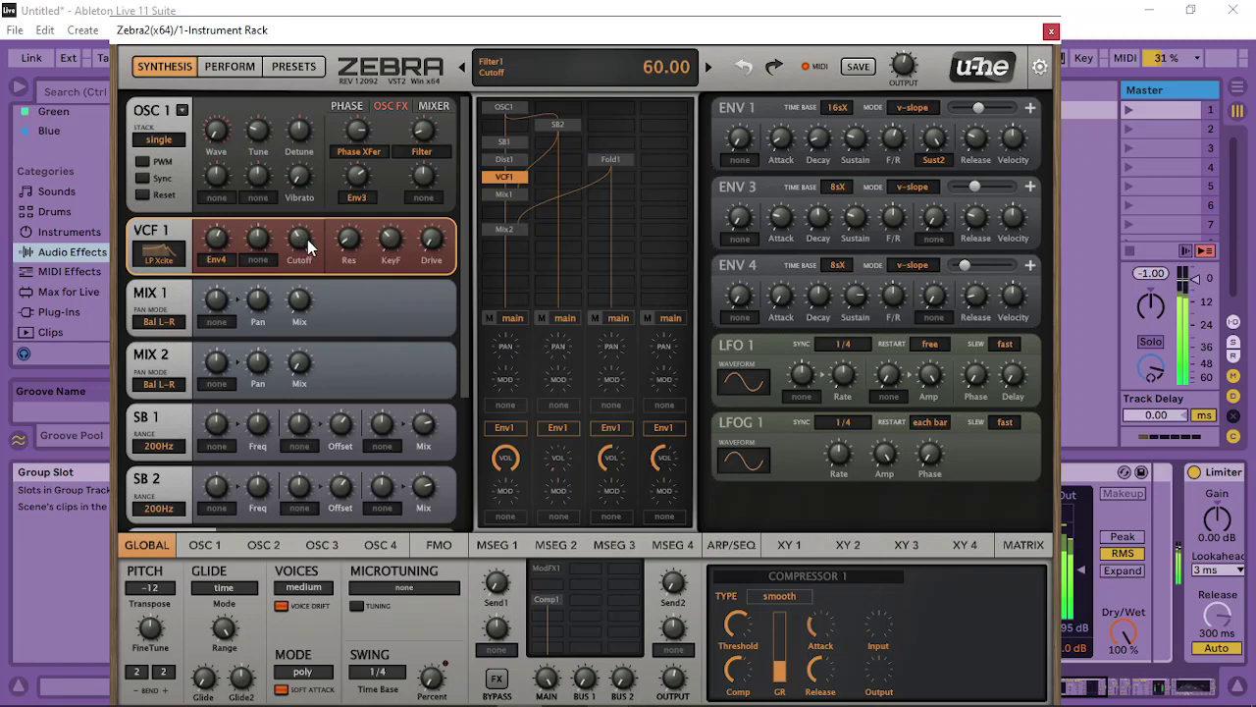
pyautogui.moveTo(304, 244)
pyautogui.mouseDown()
pyautogui.moveTo(315, 242)
pyautogui.moveTo(301, 242)
pyautogui.mouseUp()
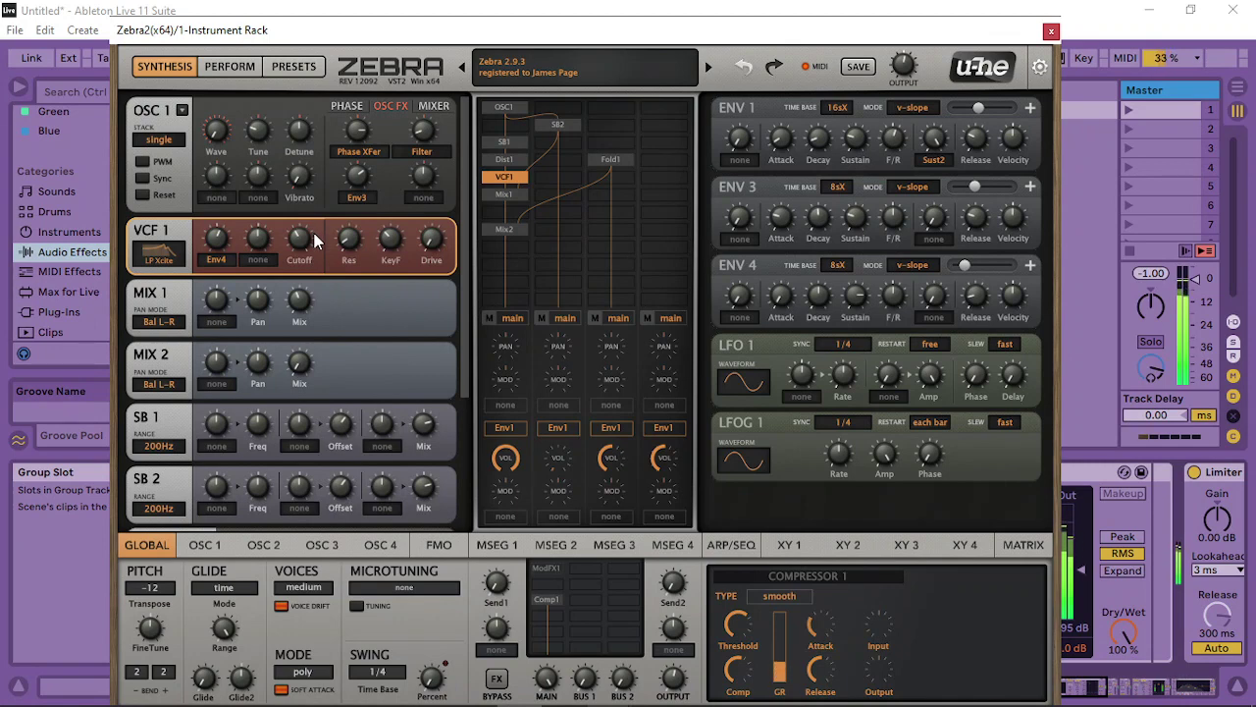
# Try Phase Root as OSC 1's first spectral effect and adjust the resolution in the oscillator's waveform settings
pyautogui.click(360, 149)
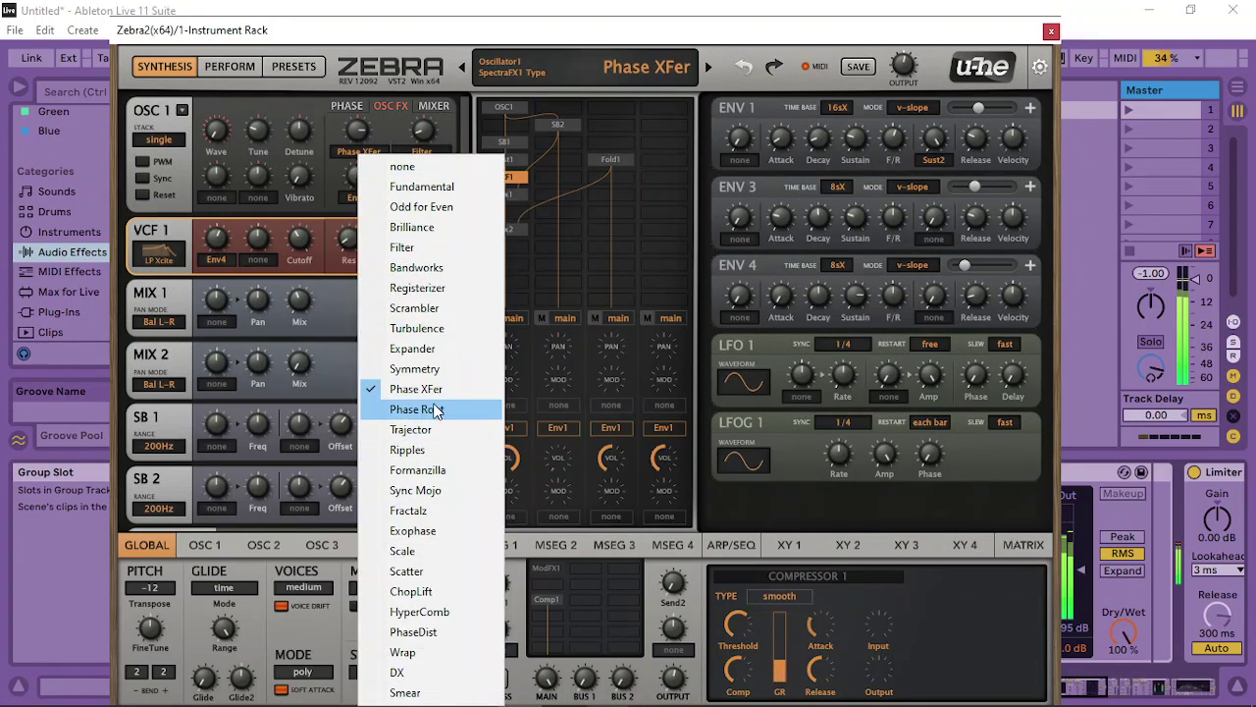
pyautogui.click(427, 410)
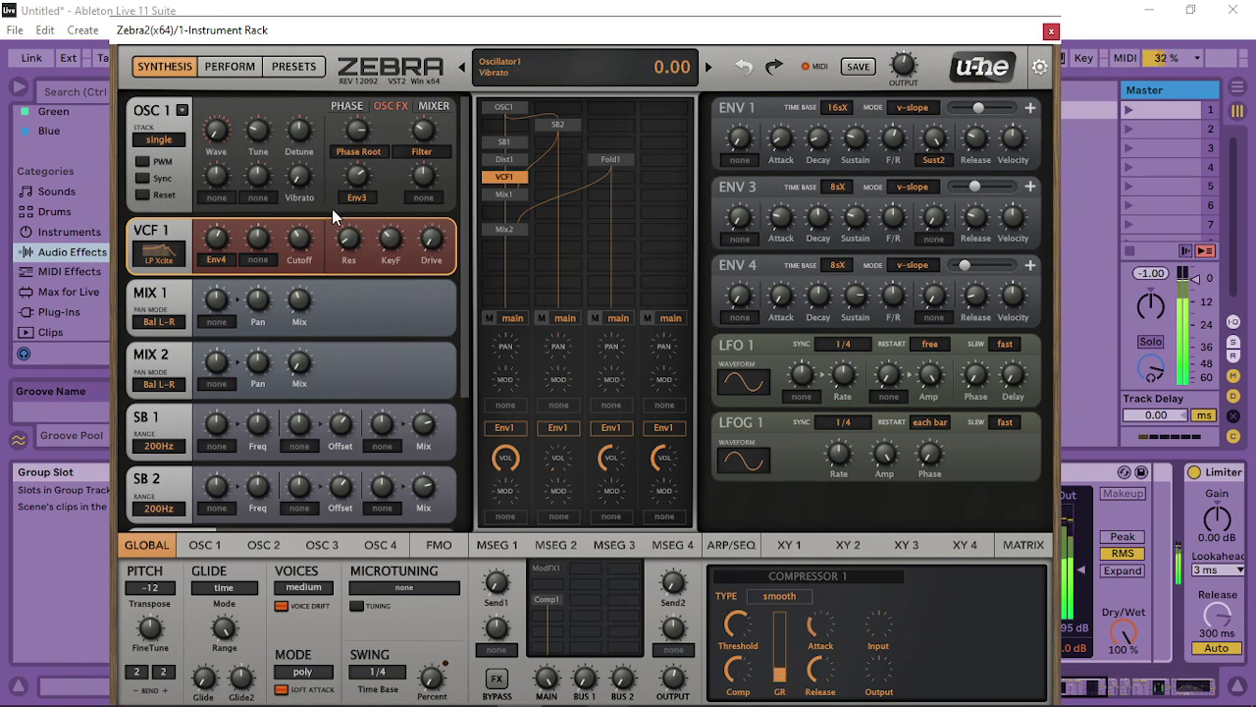
pyautogui.click(205, 545)
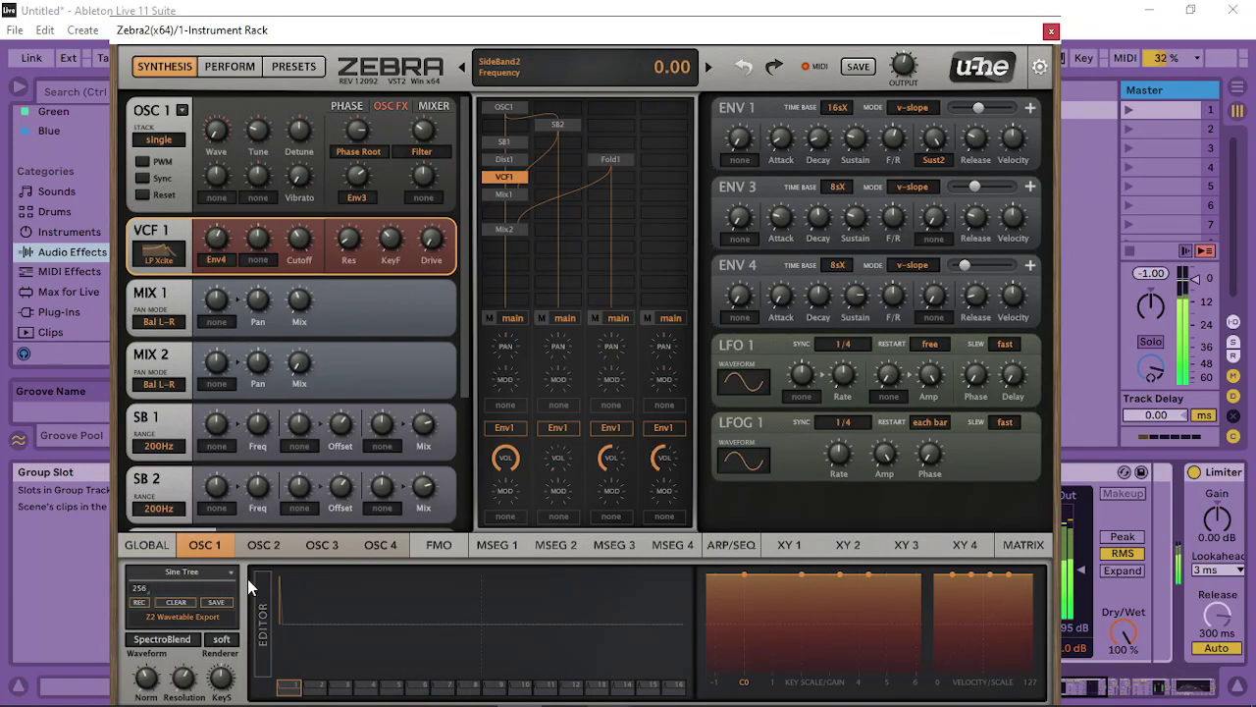
pyautogui.moveTo(183, 679); pyautogui.dragTo(157, 505)
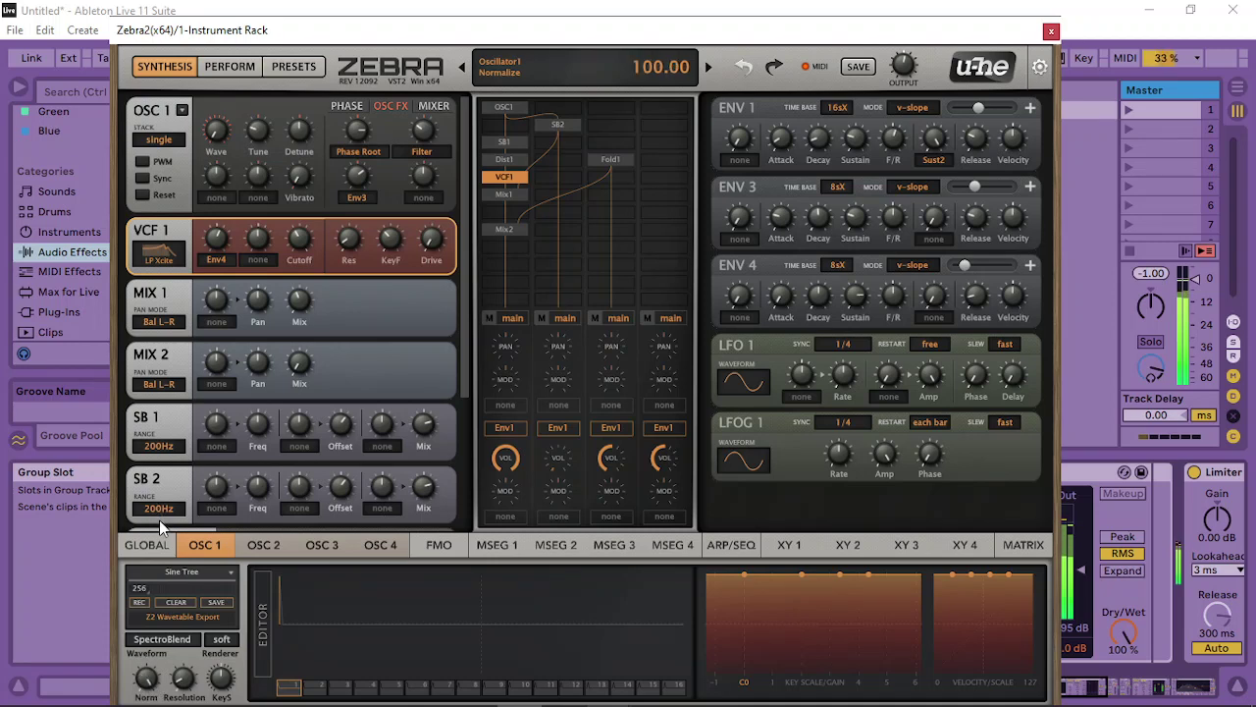
# Switch OSC 1's first spectral effect to DX with an amount of 26, and set the oscillator's Normalize to 50.50
pyautogui.click(359, 152)
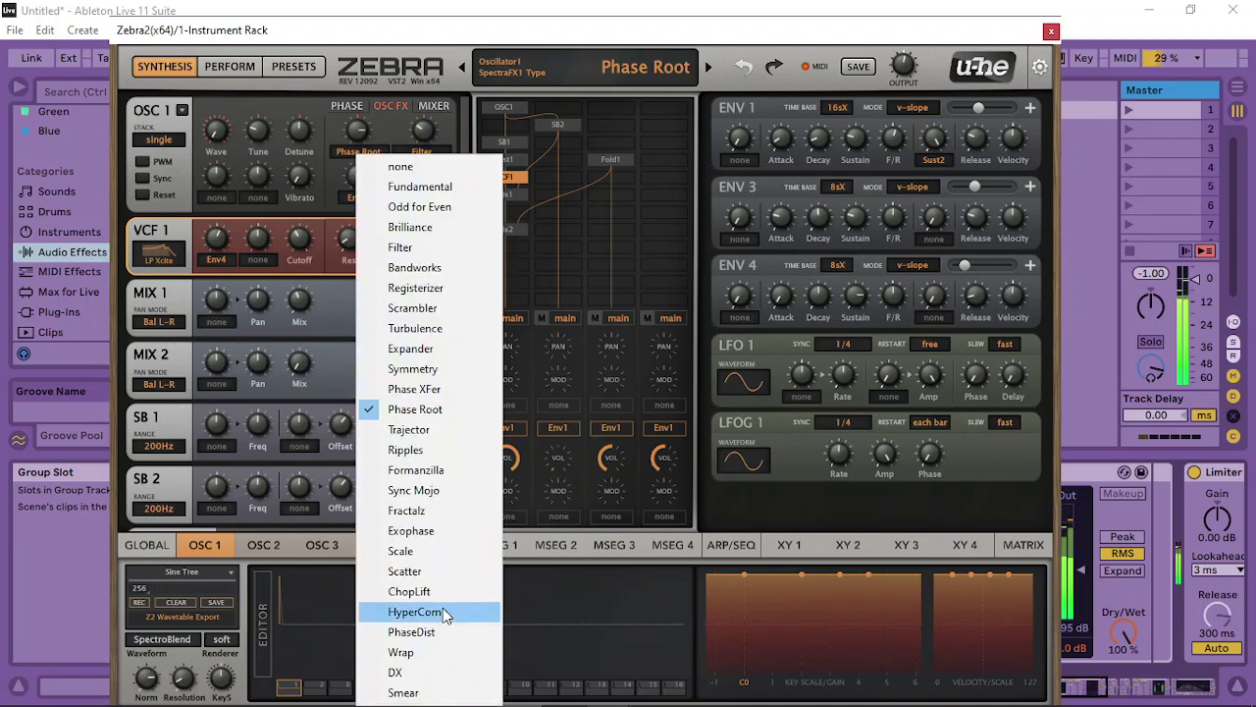
pyautogui.click(423, 673)
pyautogui.moveTo(145, 684)
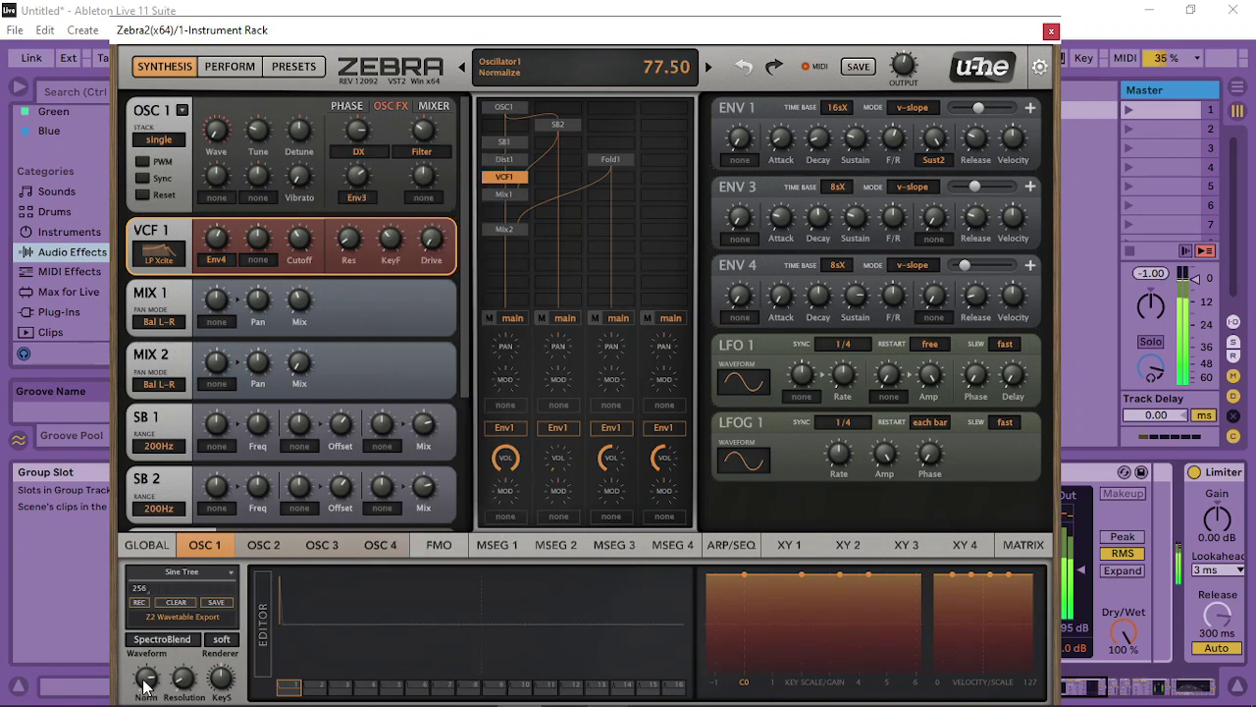
pyautogui.moveTo(146, 684); pyautogui.dragTo(233, 697)
pyautogui.moveTo(149, 678); pyautogui.dragTo(156, 600)
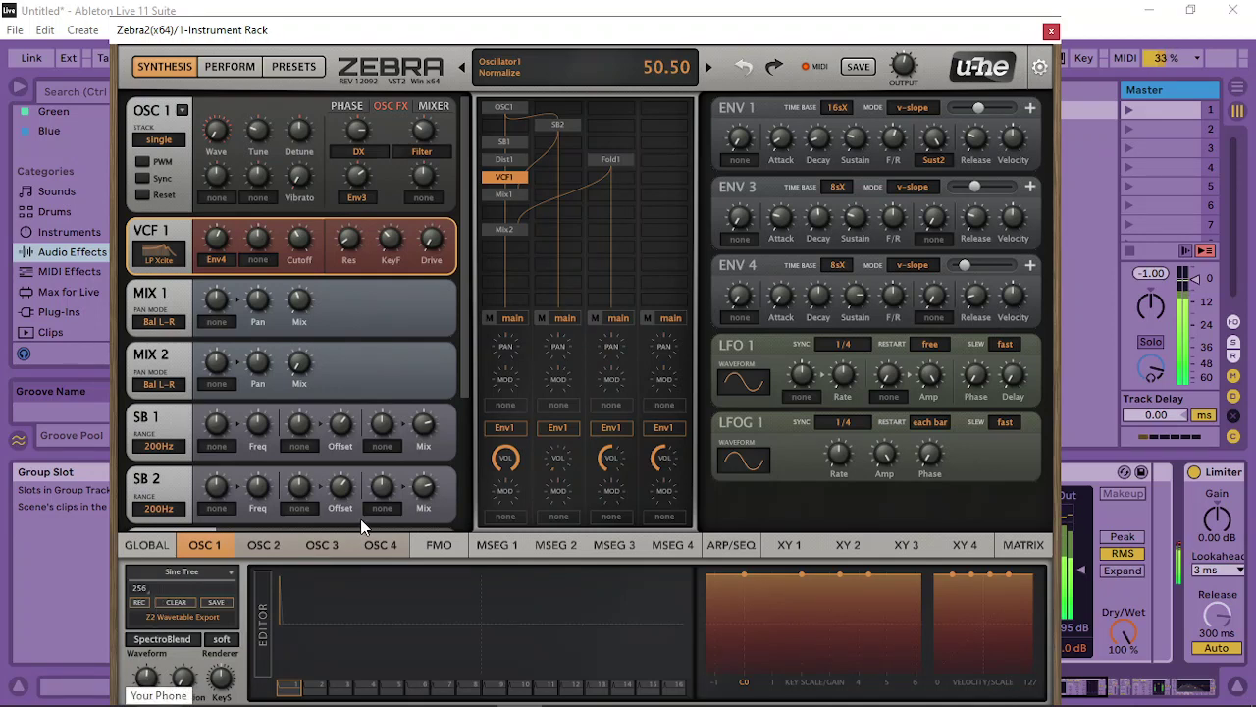
pyautogui.moveTo(360, 140); pyautogui.dragTo(355, 150)
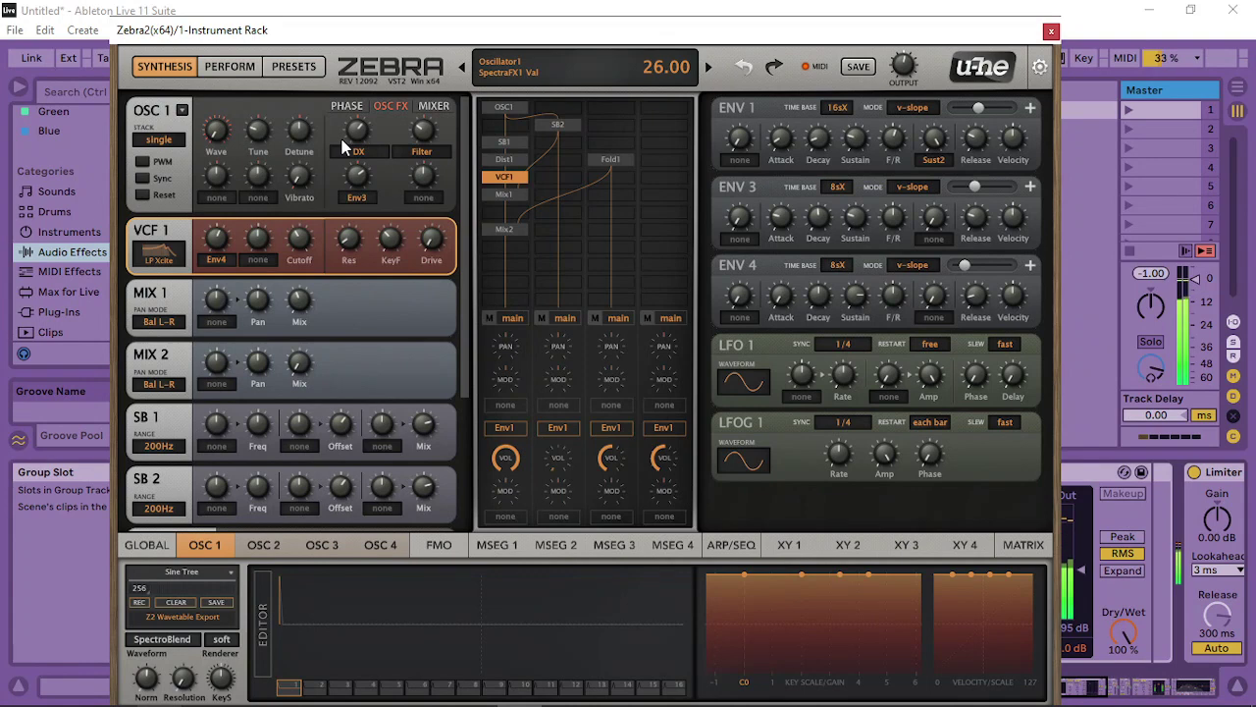
# Try MMap1 as the modulation source of OSC 1's Filter effect, and assign Lfo2 instead with an adjusted depth
pyautogui.moveTo(434, 146)
pyautogui.mouseDown()
pyautogui.moveTo(407, 149)
pyautogui.moveTo(441, 144)
pyautogui.mouseUp()
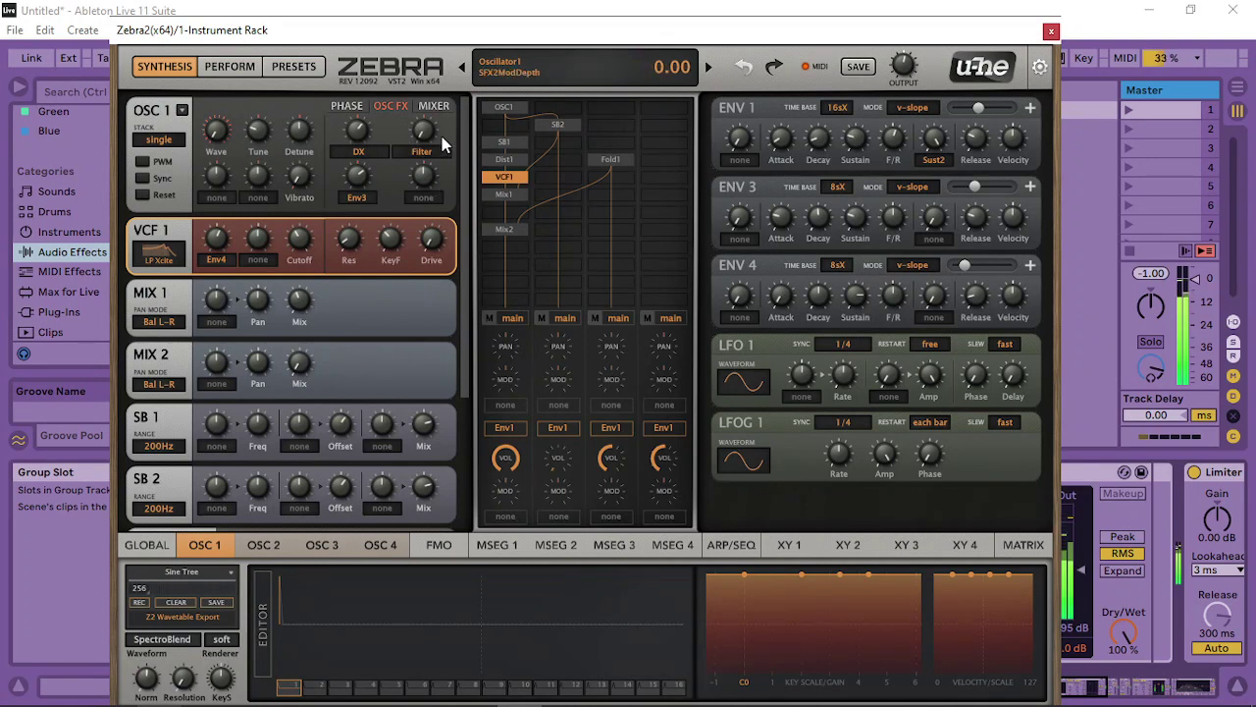
pyautogui.click(421, 199)
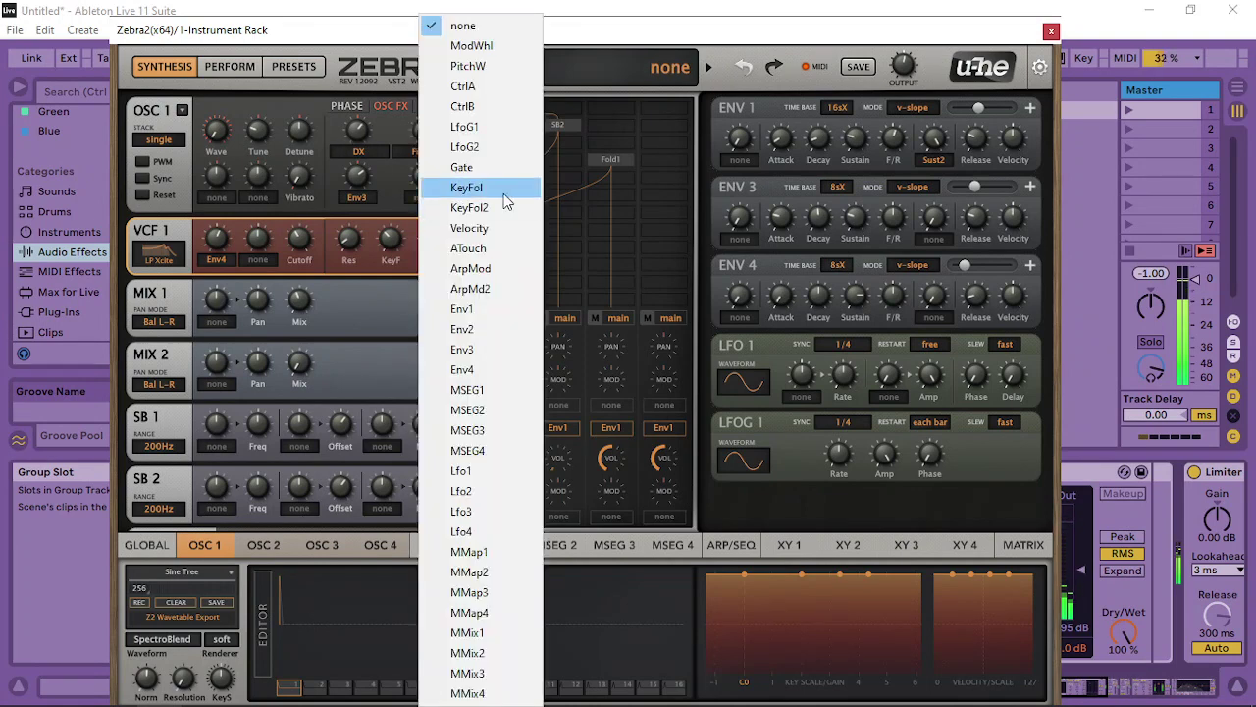
pyautogui.click(512, 551)
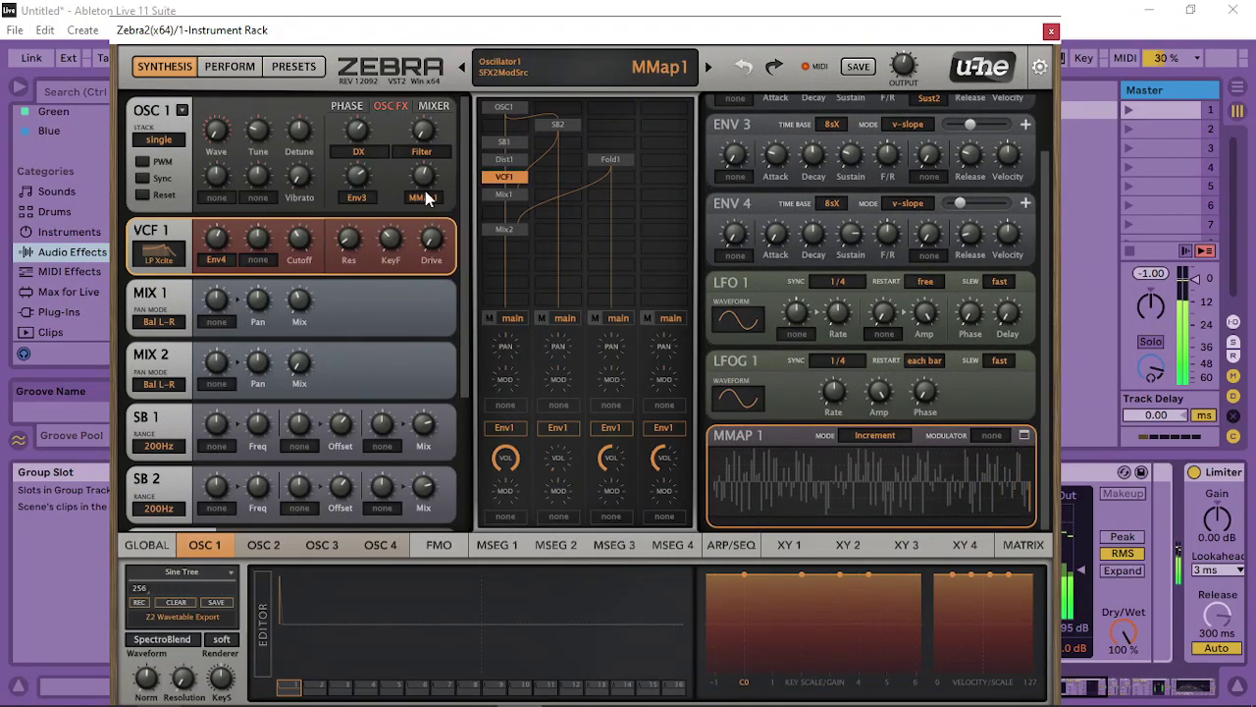
pyautogui.click(425, 192)
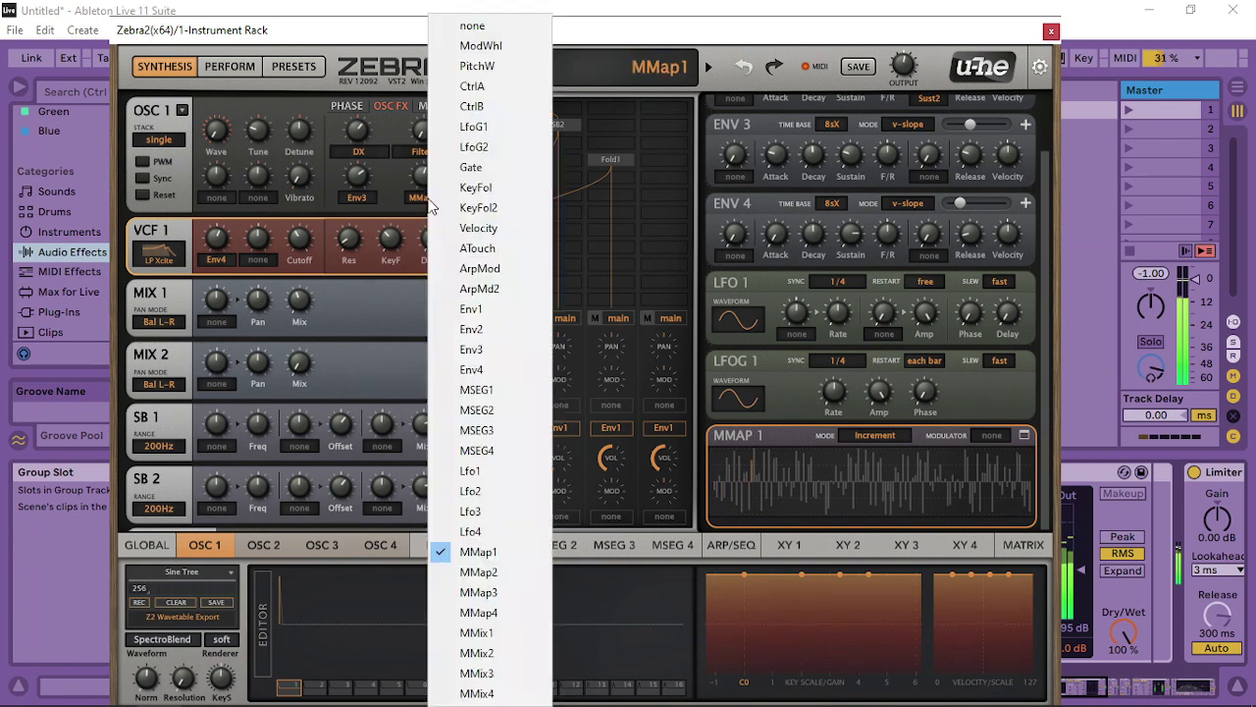
pyautogui.click(527, 491)
pyautogui.moveTo(439, 168); pyautogui.dragTo(458, 161)
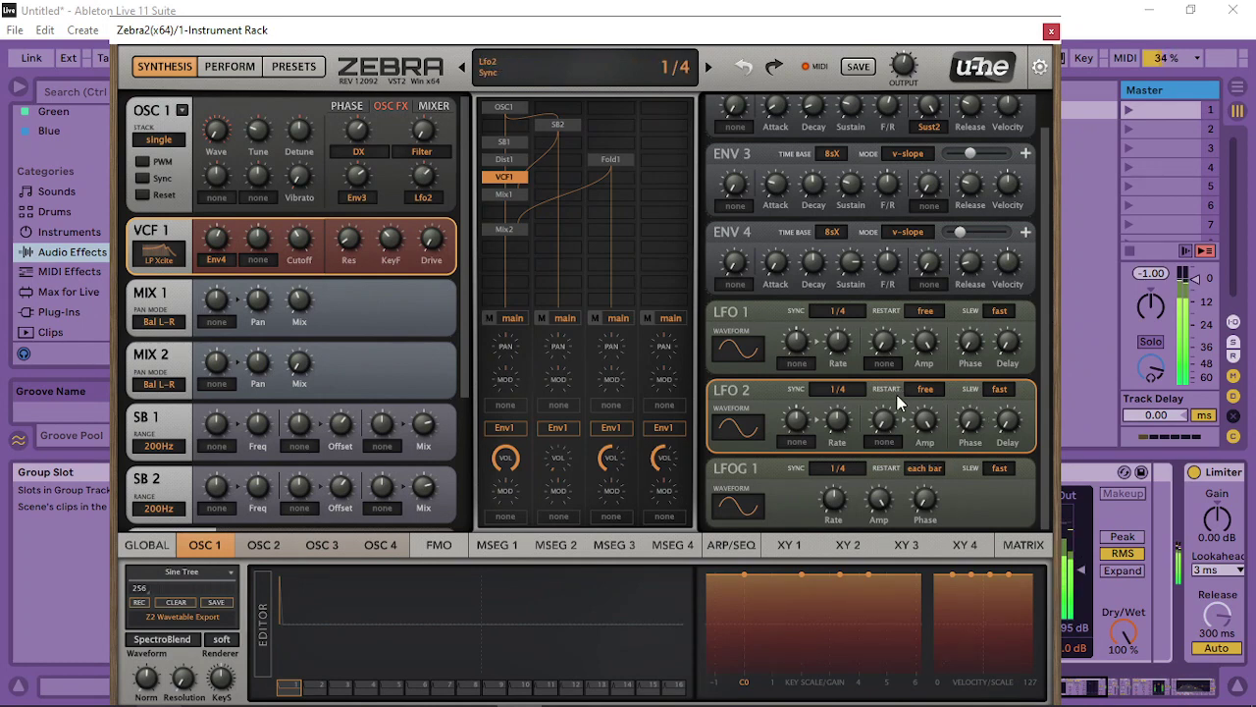
# Set LFO 2's sync to 1s and its restart mode to gate, and adjust its phase
pyautogui.click(839, 389)
pyautogui.click(907, 192)
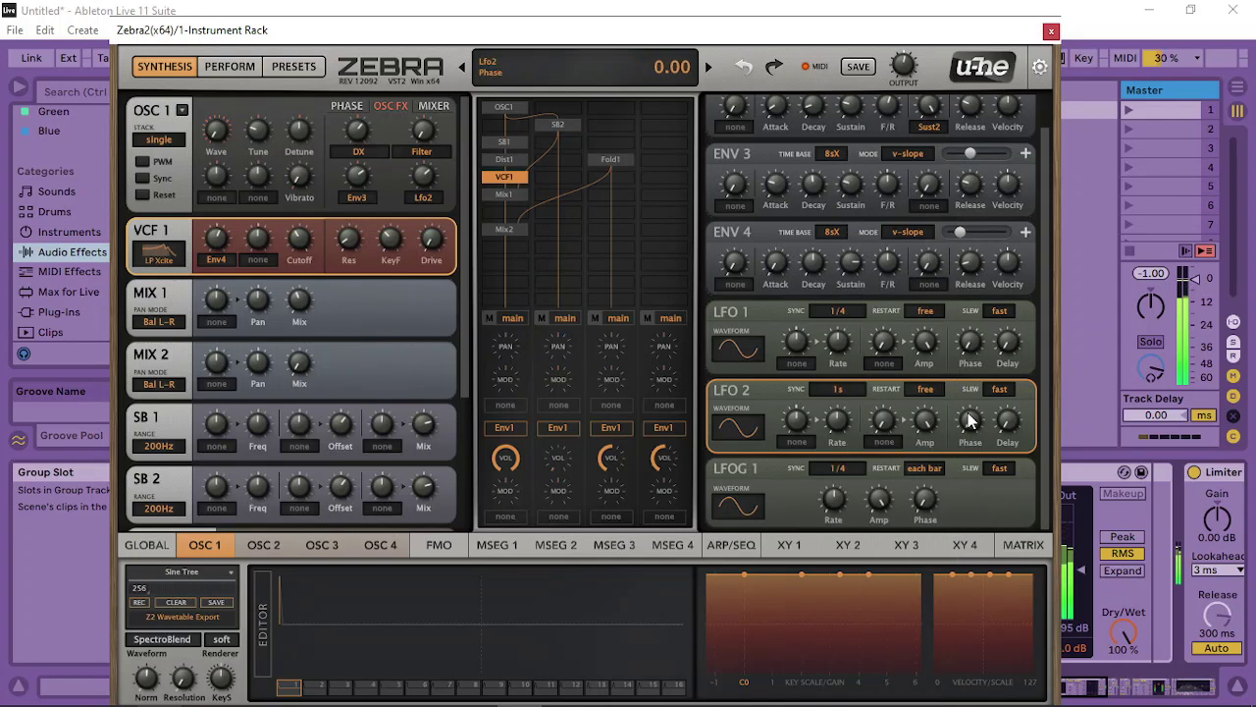
pyautogui.click(932, 389)
pyautogui.click(970, 419)
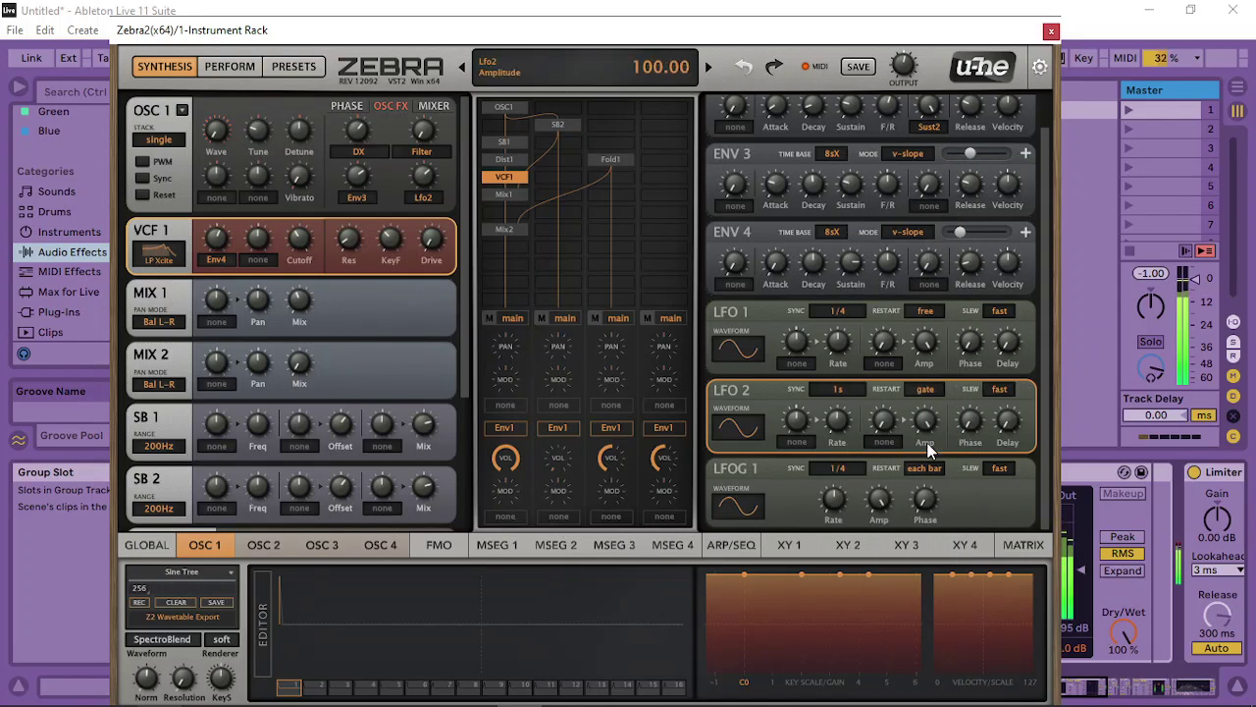
pyautogui.scroll(3, 975, 419)
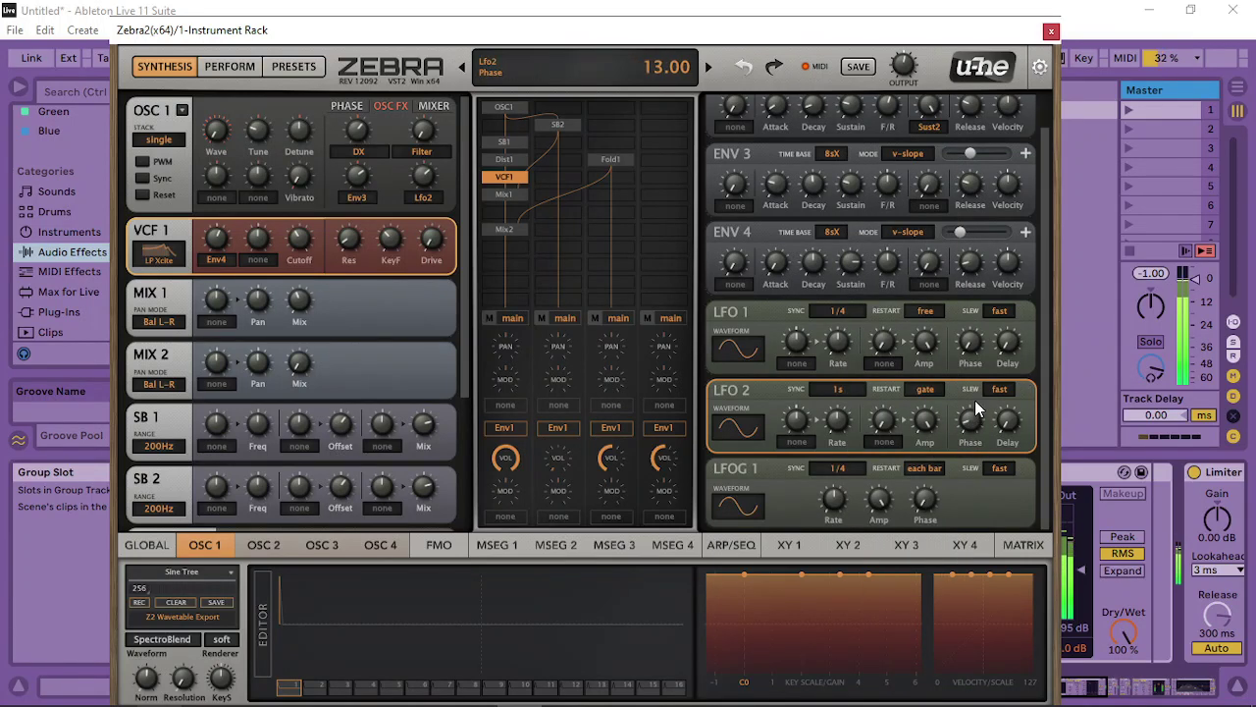
pyautogui.moveTo(976, 402); pyautogui.dragTo(998, 346)
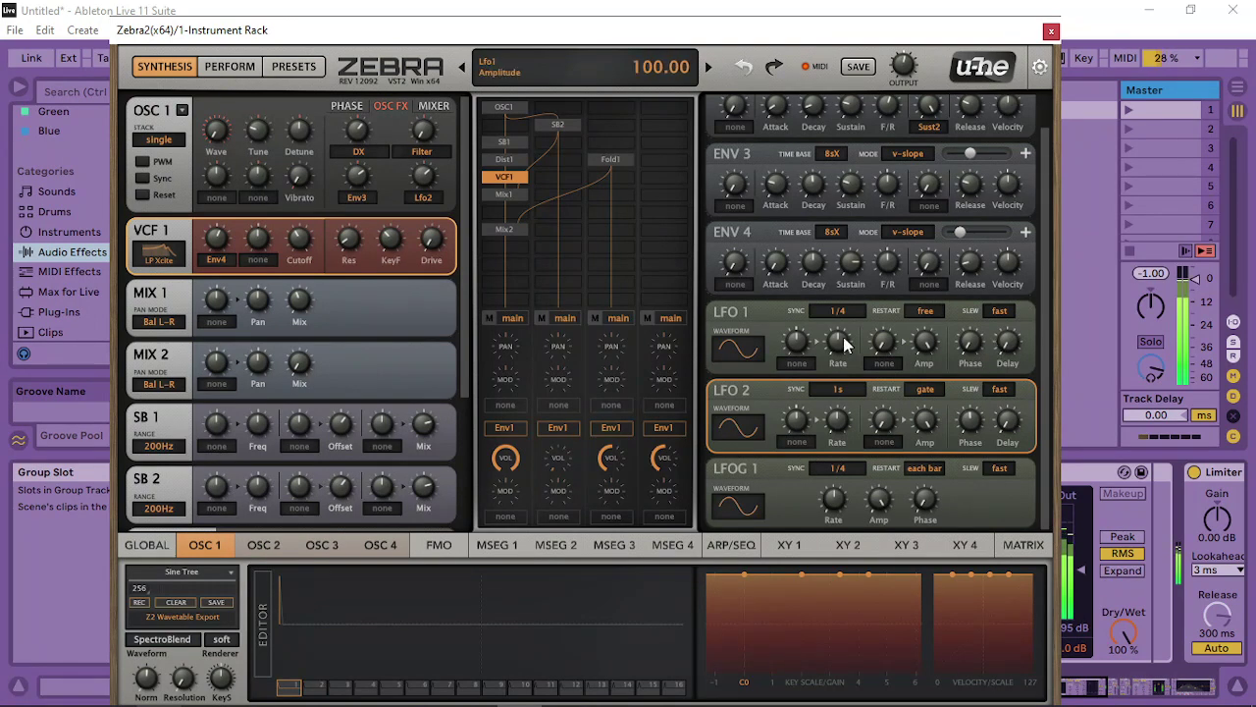
# Vary Lfo2's modulation depth on OSC 1's Filter effect and set LFO 2's phase to 38
pyautogui.scroll(15, 432, 175)
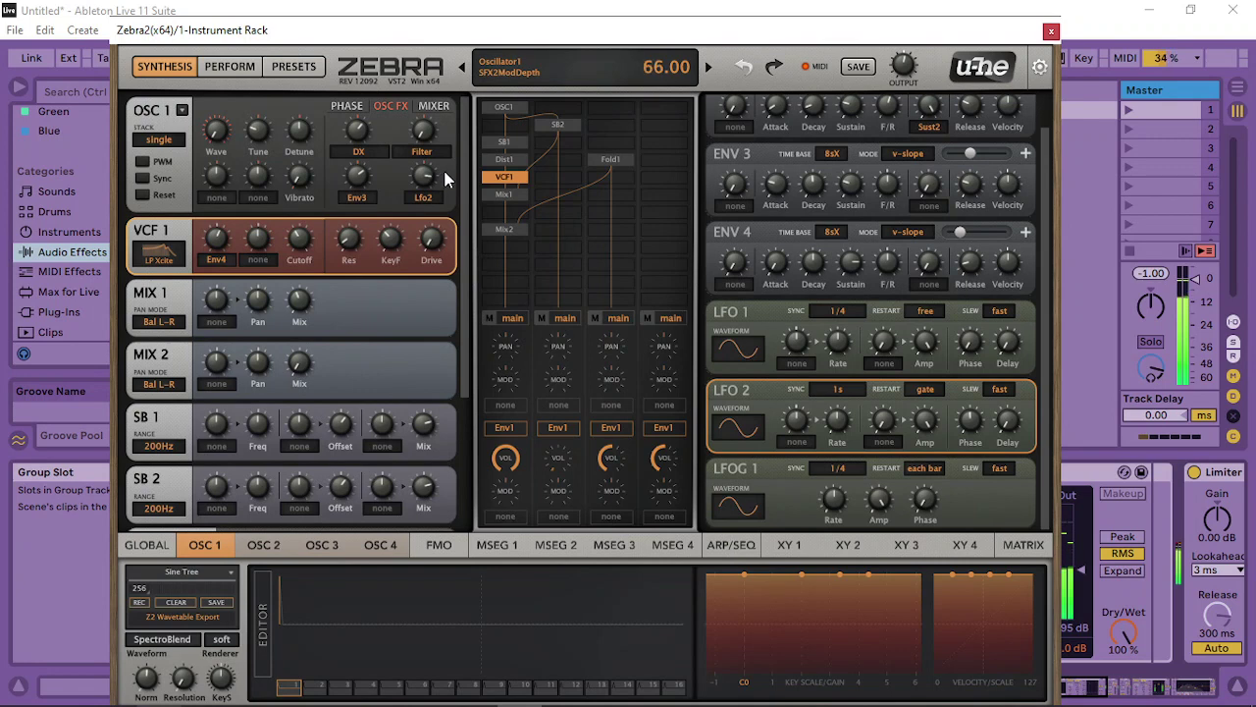
pyautogui.scroll(8, 445, 178)
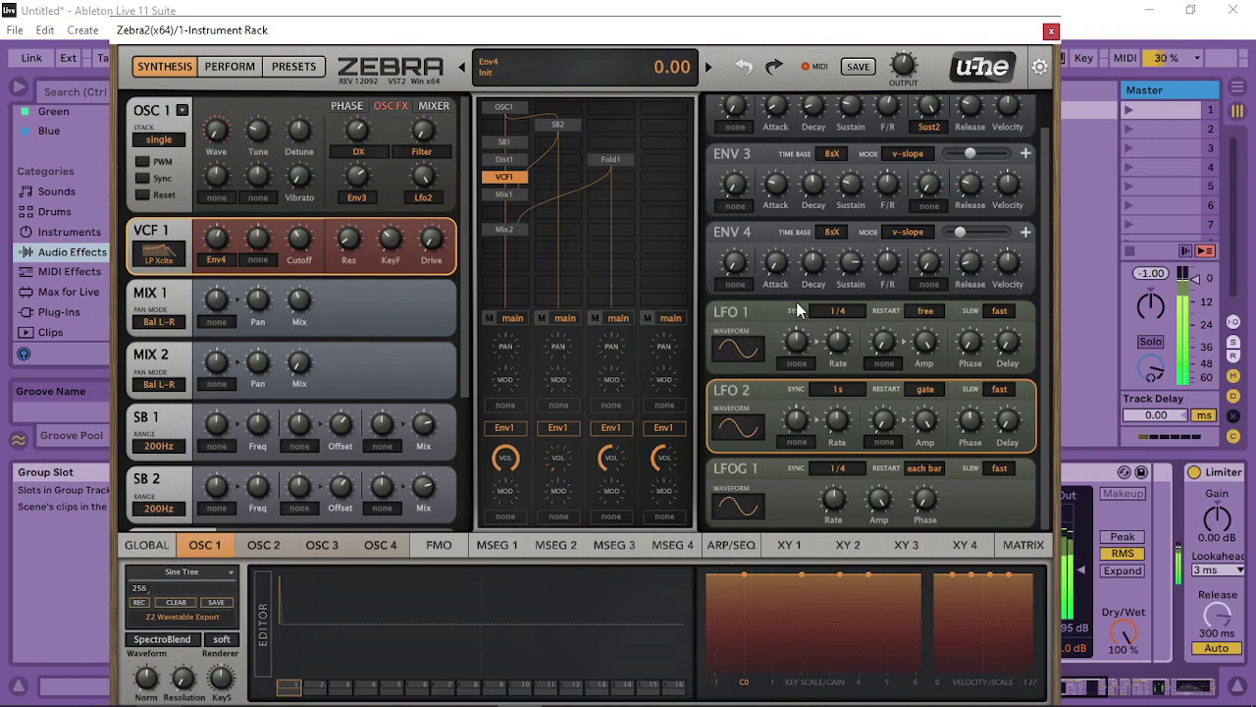
pyautogui.moveTo(967, 421)
pyautogui.mouseDown()
pyautogui.moveTo(977, 474)
pyautogui.moveTo(986, 320)
pyautogui.moveTo(975, 424)
pyautogui.mouseUp()
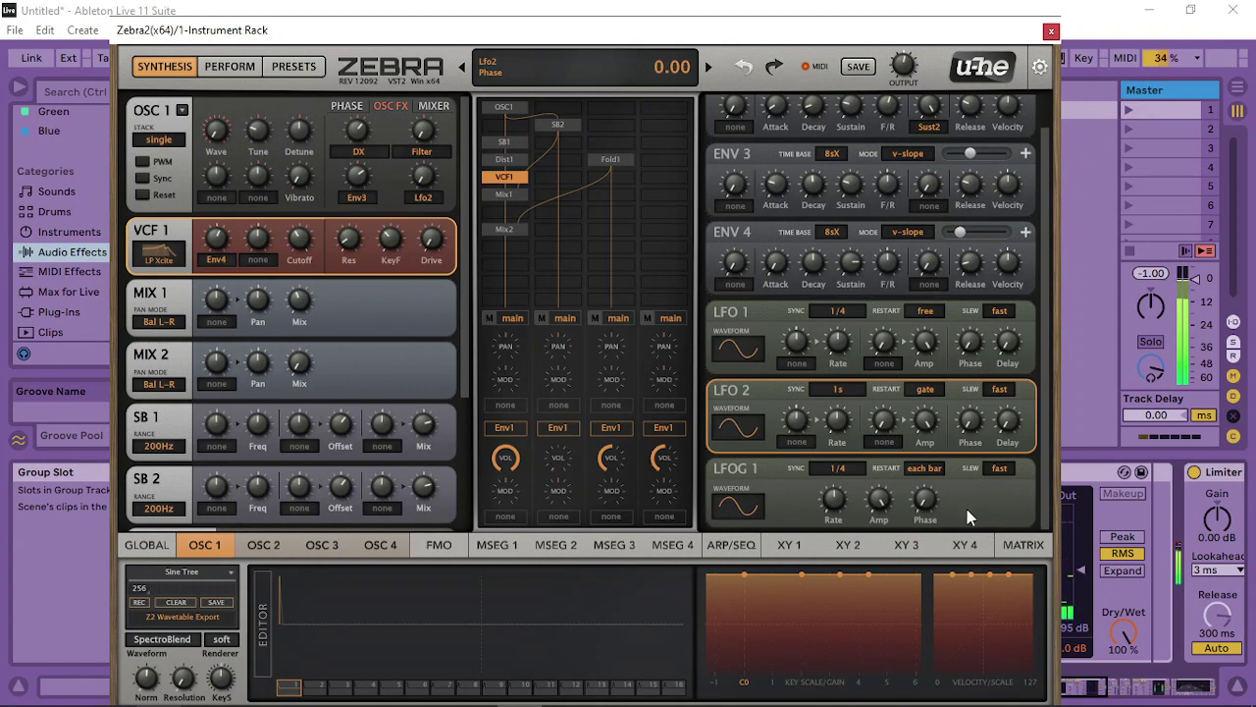
pyautogui.moveTo(969, 424); pyautogui.dragTo(936, 434)
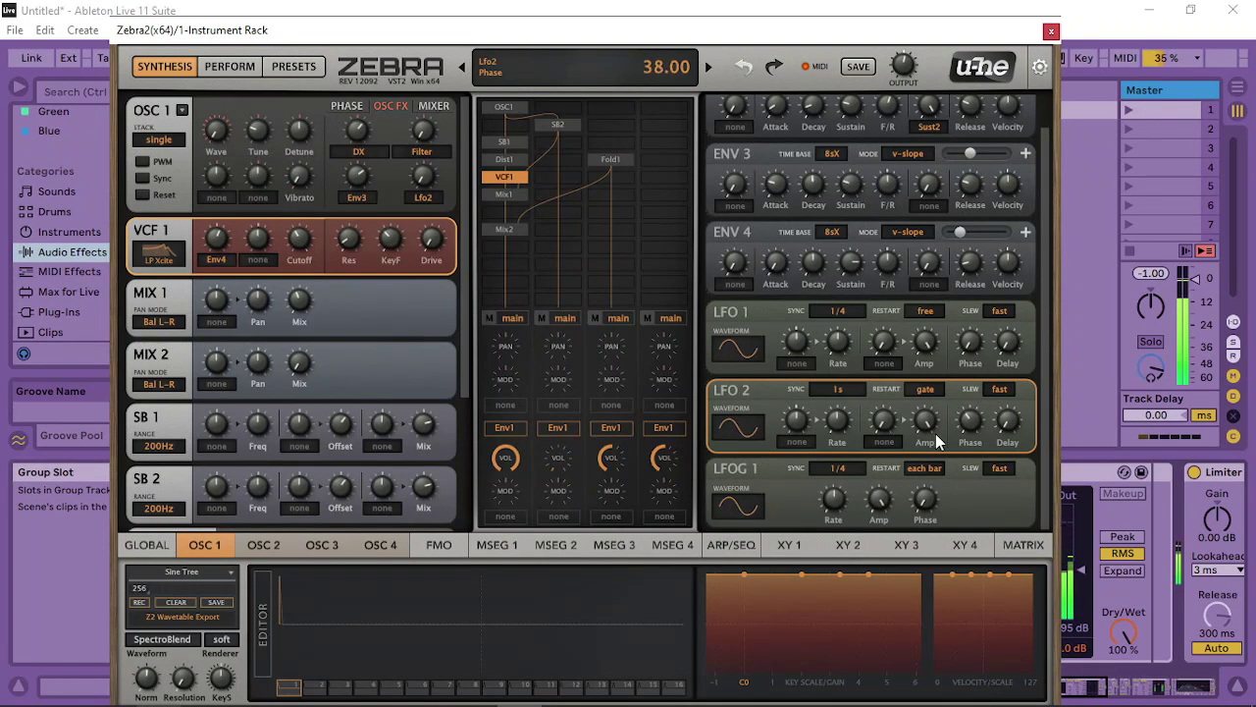
# Route Lfo4 to LFO 2's phase in slot 4 of the modulation matrix
pyautogui.click(1023, 545)
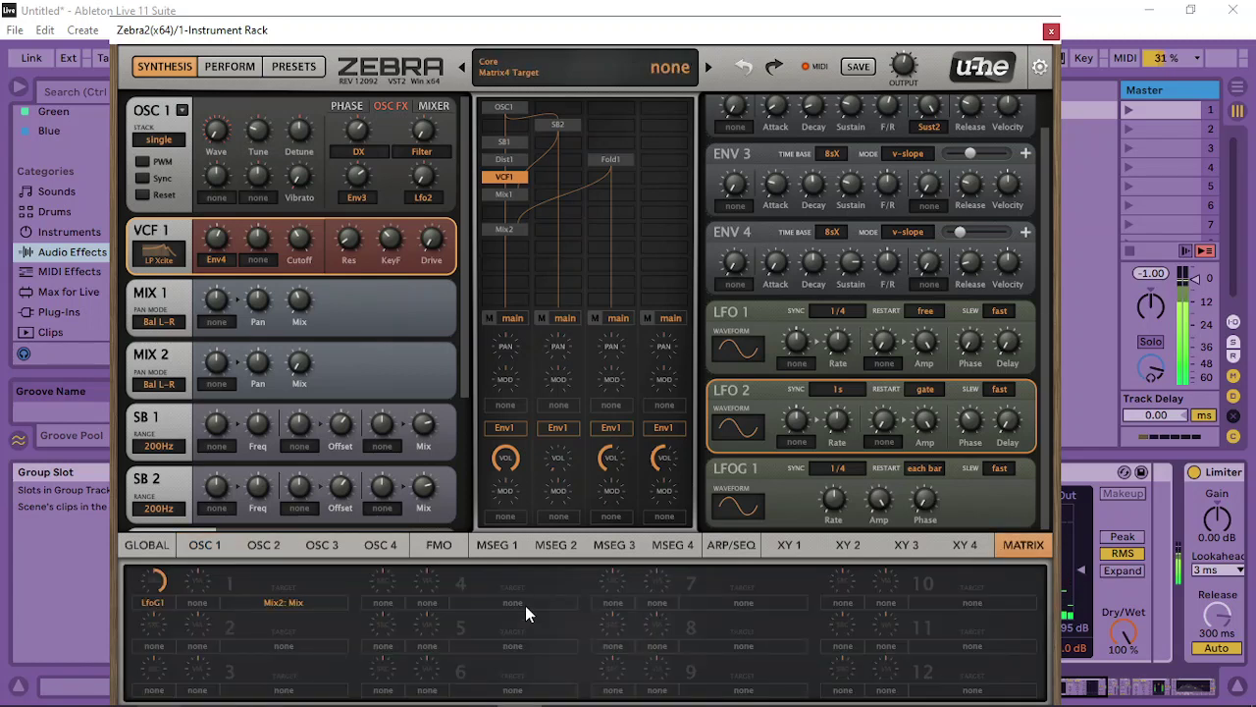
pyautogui.moveTo(525, 606); pyautogui.dragTo(969, 420)
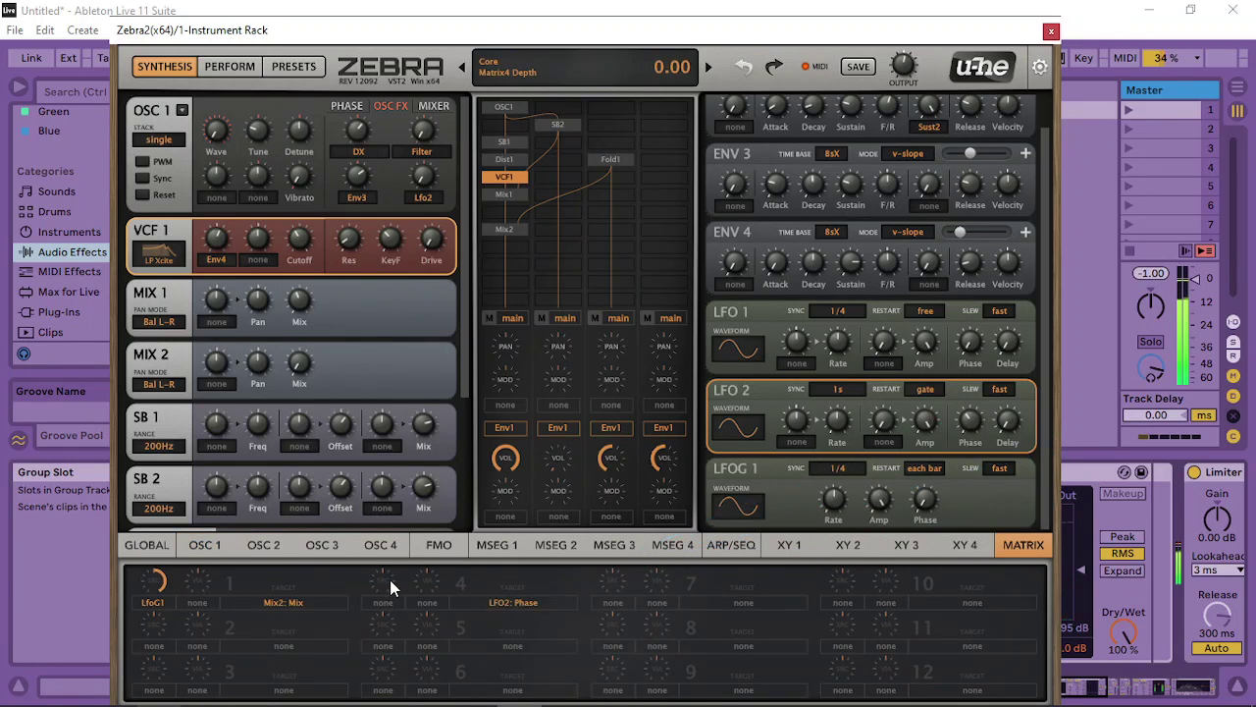
pyautogui.click(389, 580)
pyautogui.click(432, 536)
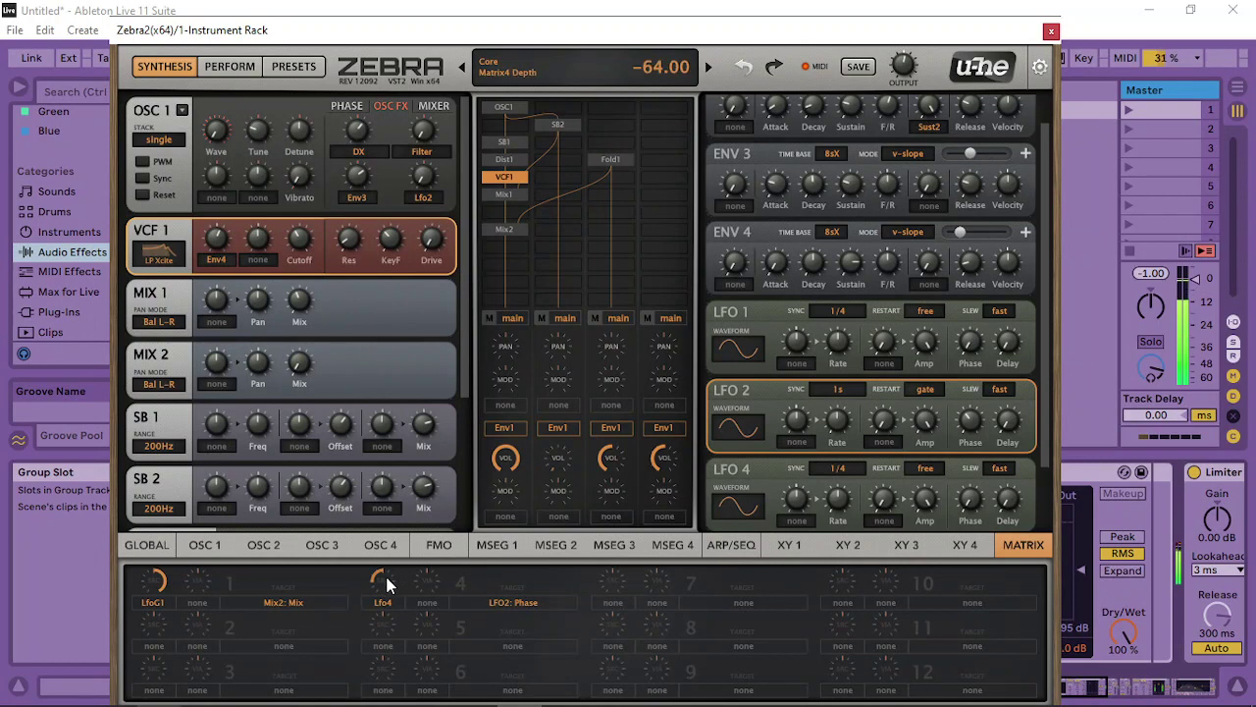
# Try matrix slot 4's depth at 100, change it to a negative depth, and adjust the phases of LFO 2 and LFO 4
pyautogui.moveTo(387, 583); pyautogui.dragTo(421, 415)
pyautogui.moveTo(979, 417); pyautogui.dragTo(912, 375)
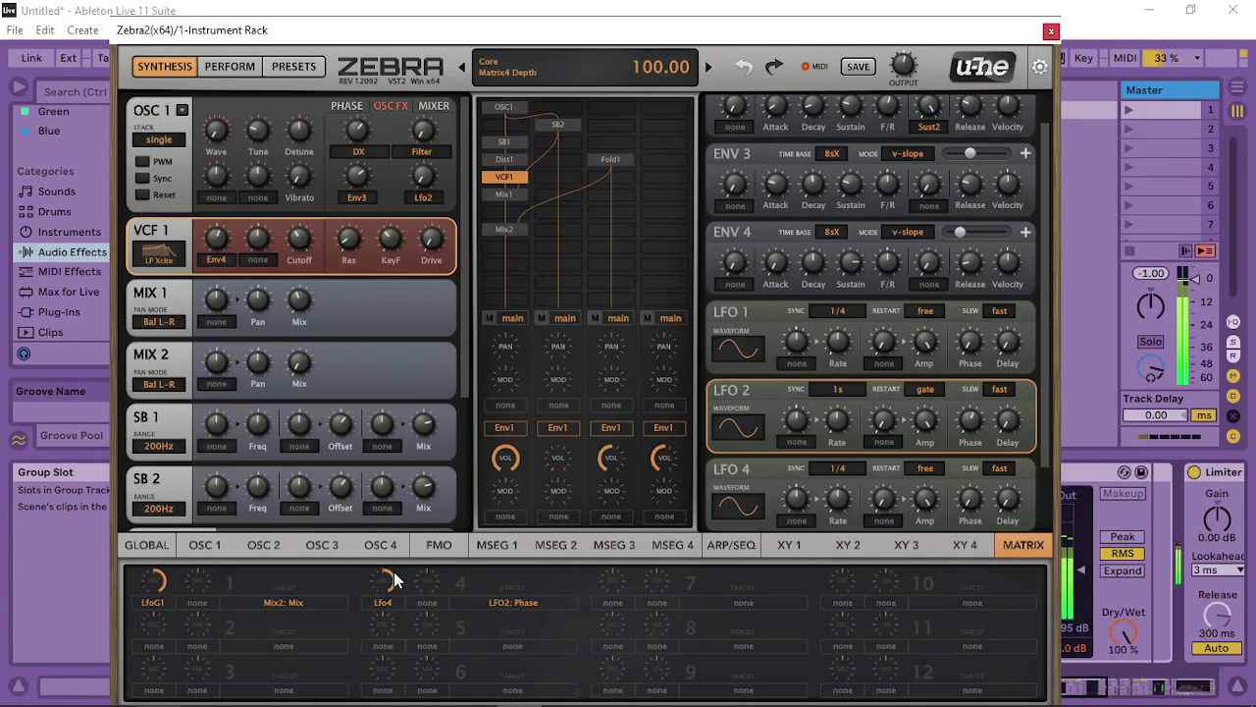
pyautogui.moveTo(390, 583); pyautogui.dragTo(374, 695)
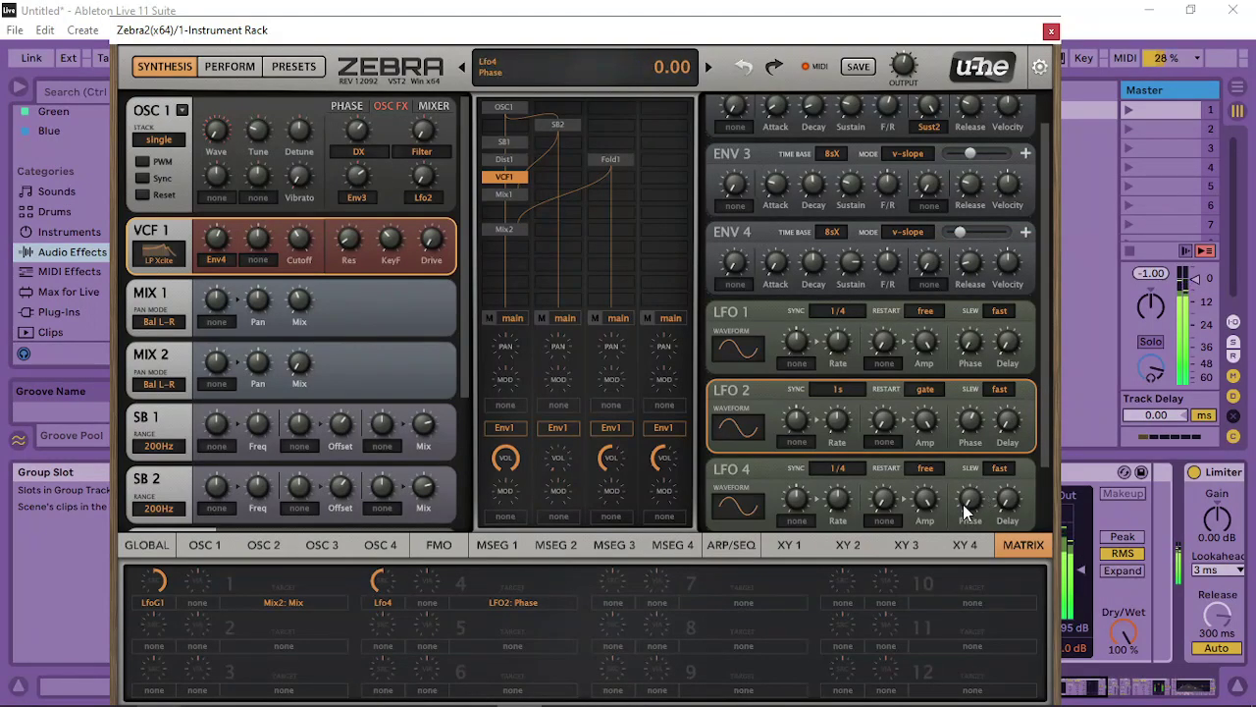
pyautogui.moveTo(965, 510); pyautogui.dragTo(969, 493)
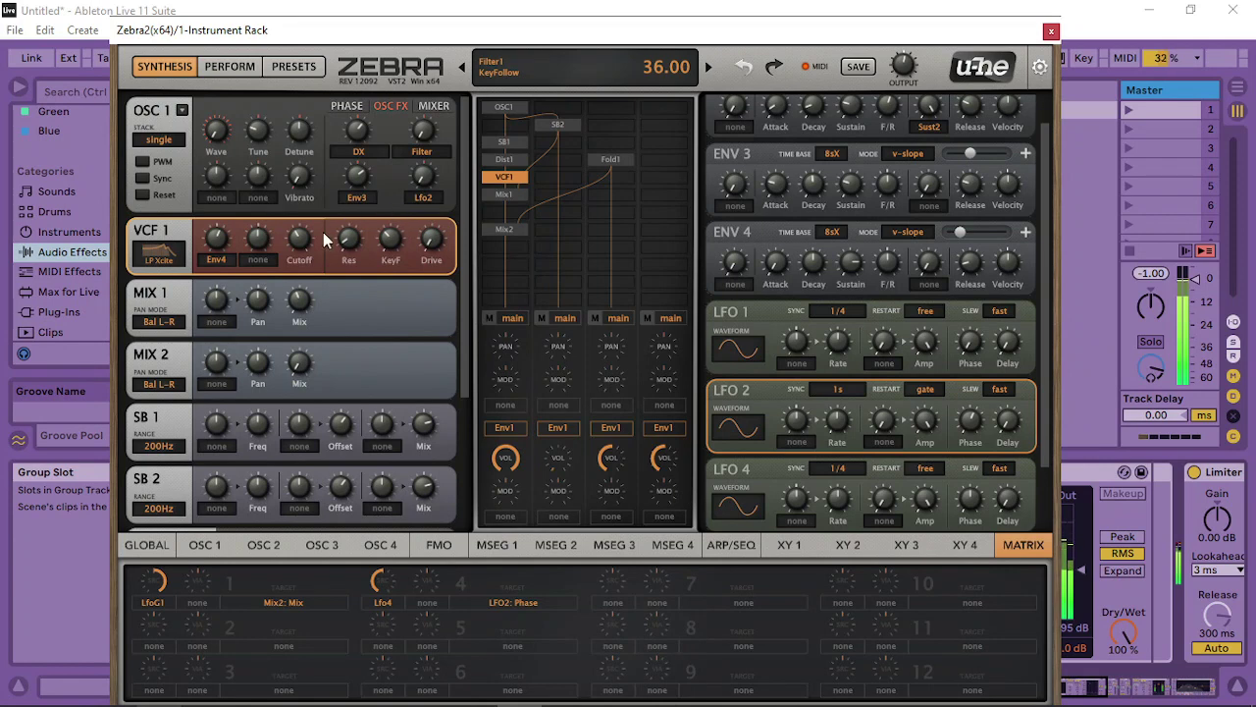
# Readjust VCF 1's cutoff, set Mix 1's mix to 66.50 and rebalance Mix 2's mix
pyautogui.moveTo(299, 245); pyautogui.dragTo(291, 251)
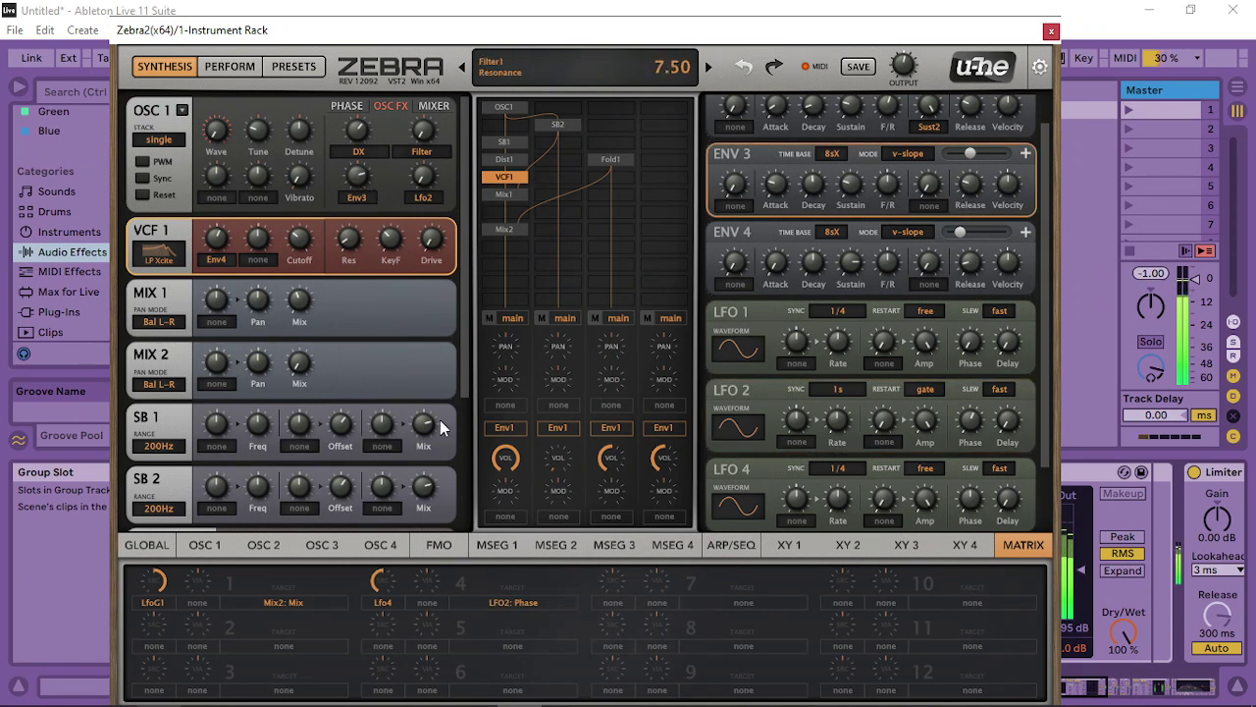
pyautogui.moveTo(309, 360); pyautogui.dragTo(319, 267)
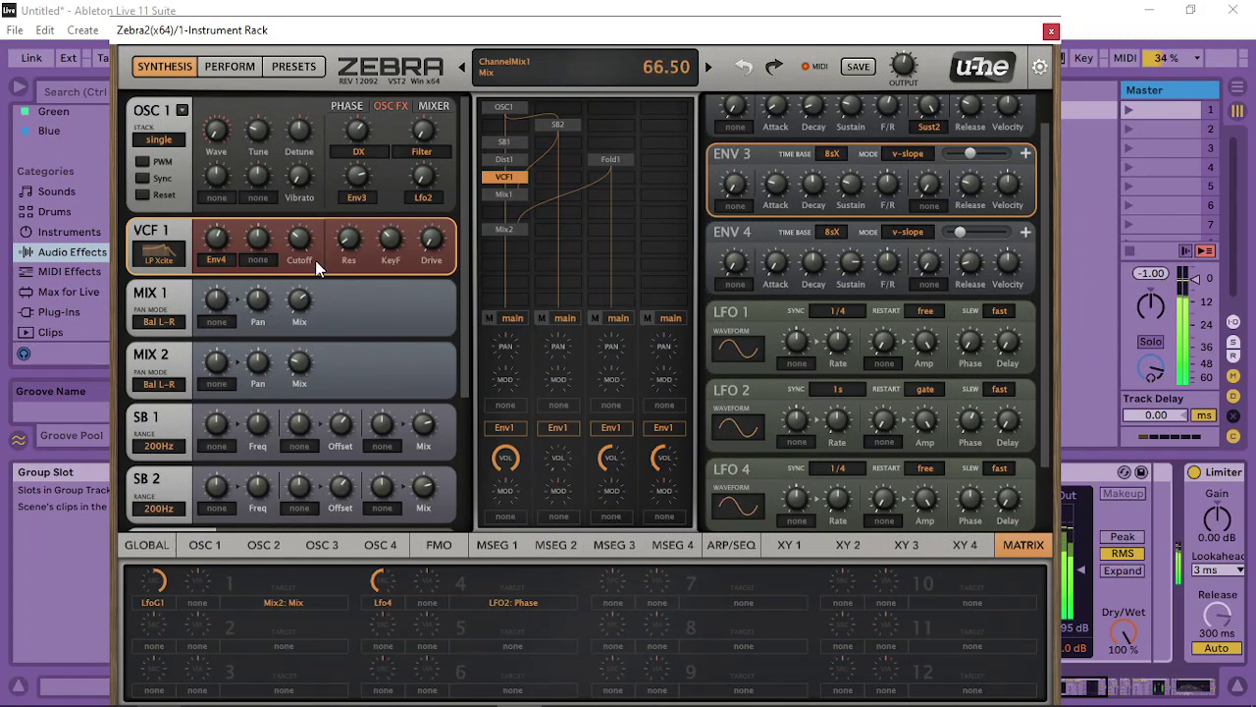
# Lower Mix 1's mix and raise Fold 1's folds
pyautogui.moveTo(323, 331)
pyautogui.mouseDown()
pyautogui.moveTo(323, 347)
pyautogui.moveTo(331, 336)
pyautogui.mouseUp()
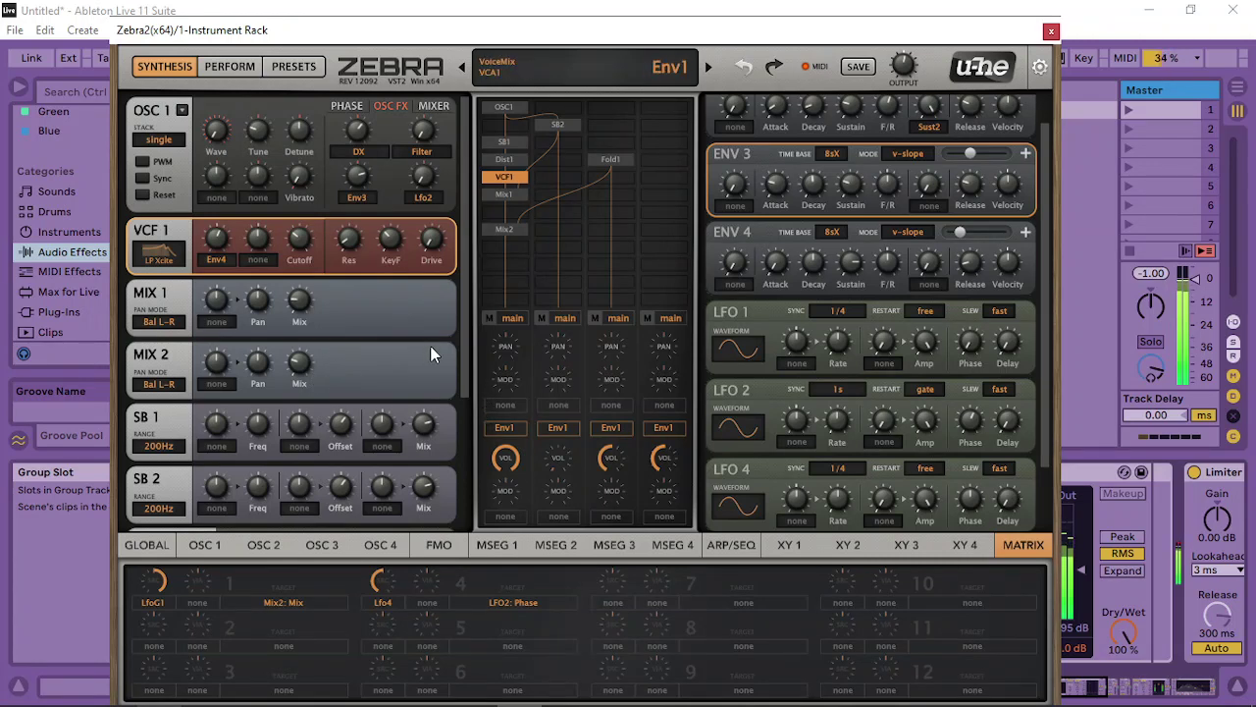
pyautogui.scroll(-3, 467, 363)
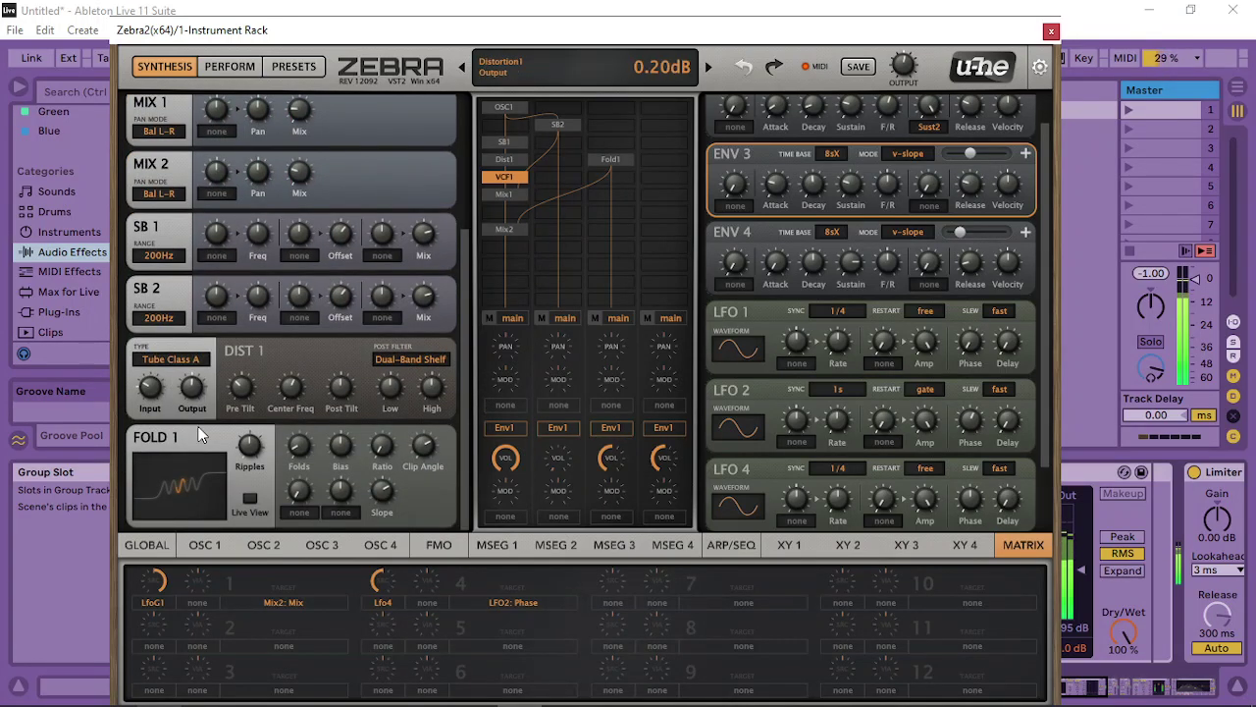
pyautogui.moveTo(293, 451); pyautogui.dragTo(323, 426)
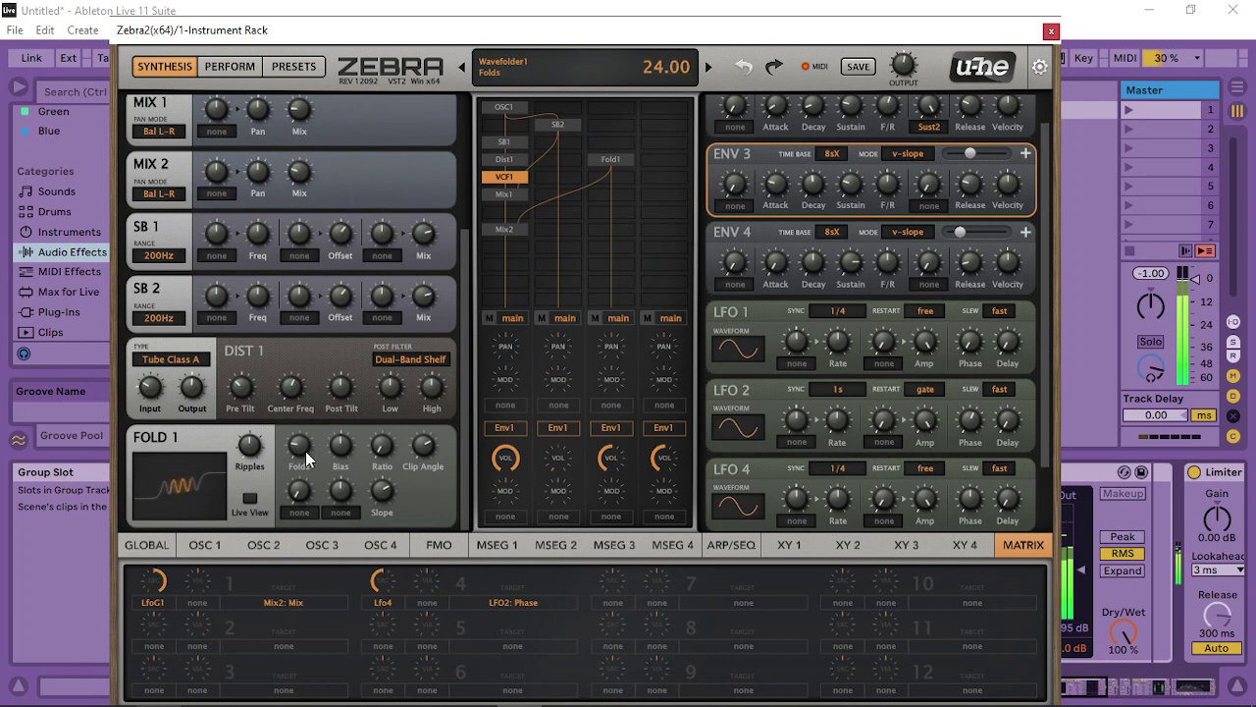
pyautogui.moveTo(306, 450); pyautogui.dragTo(334, 442)
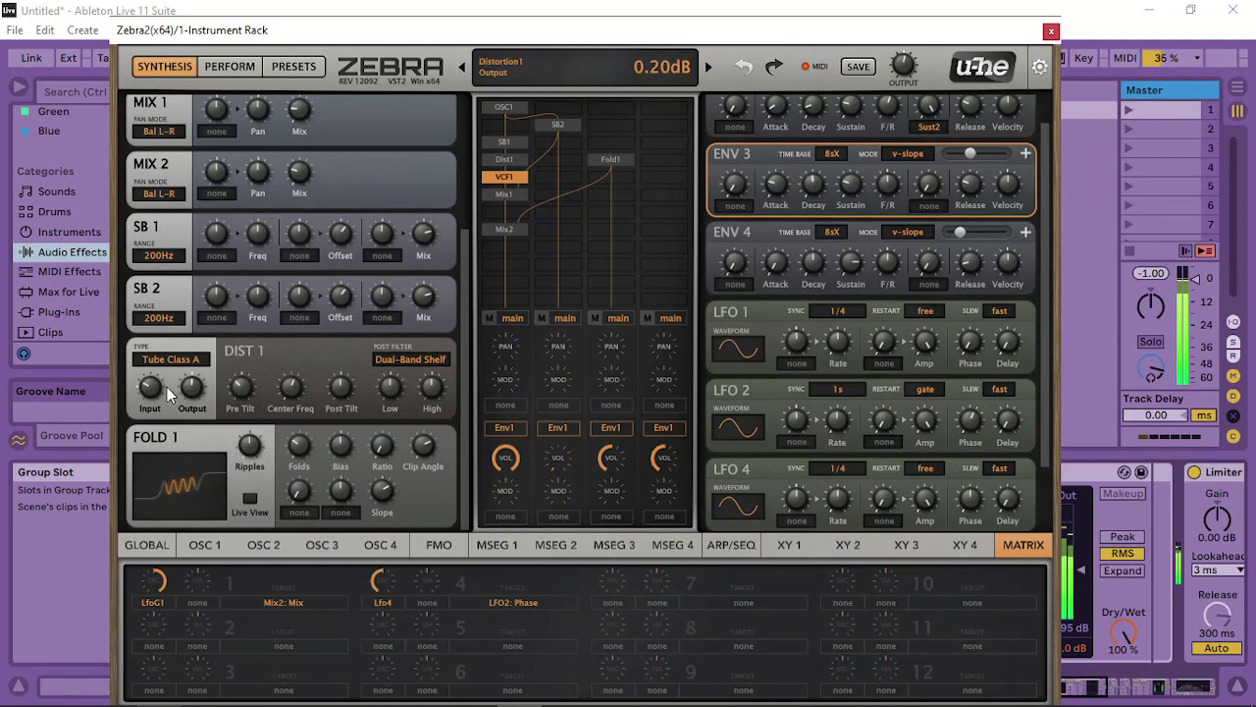
# Set Dist 1's input to 22.0 dB and switch OSC 1's stack to dual with its mixer settings shown
pyautogui.moveTo(167, 395); pyautogui.dragTo(182, 307)
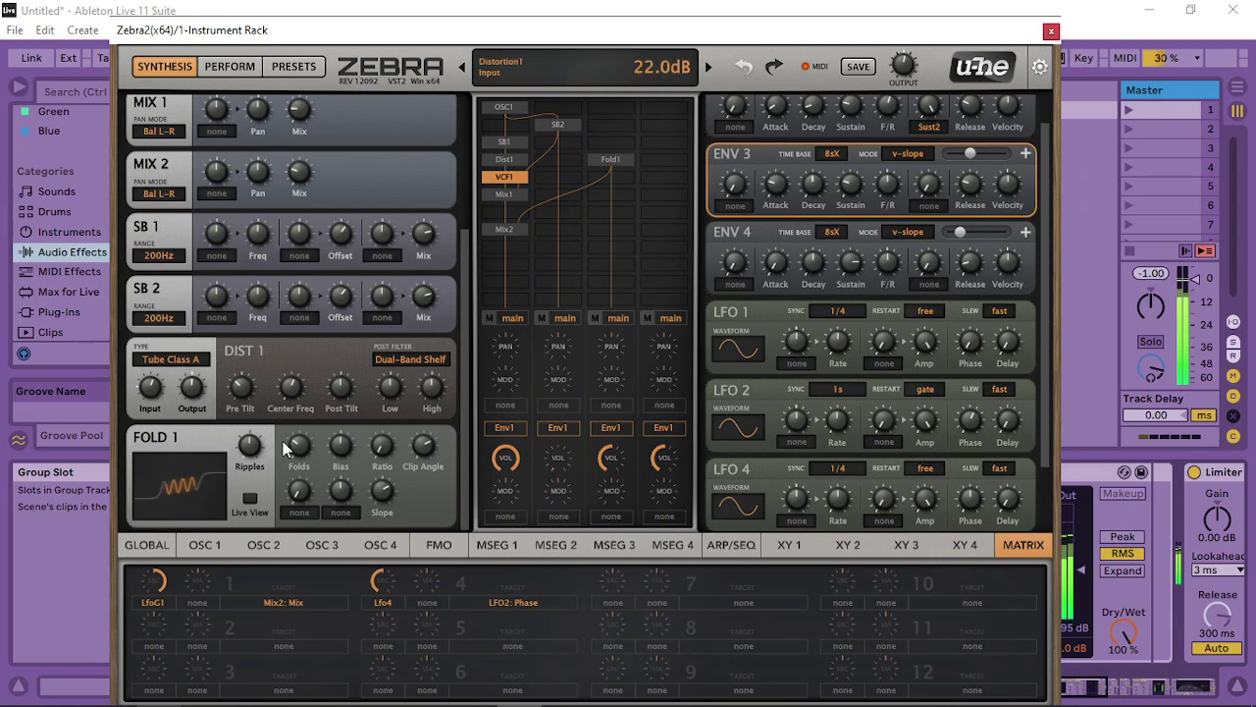
pyautogui.scroll(3, 471, 354)
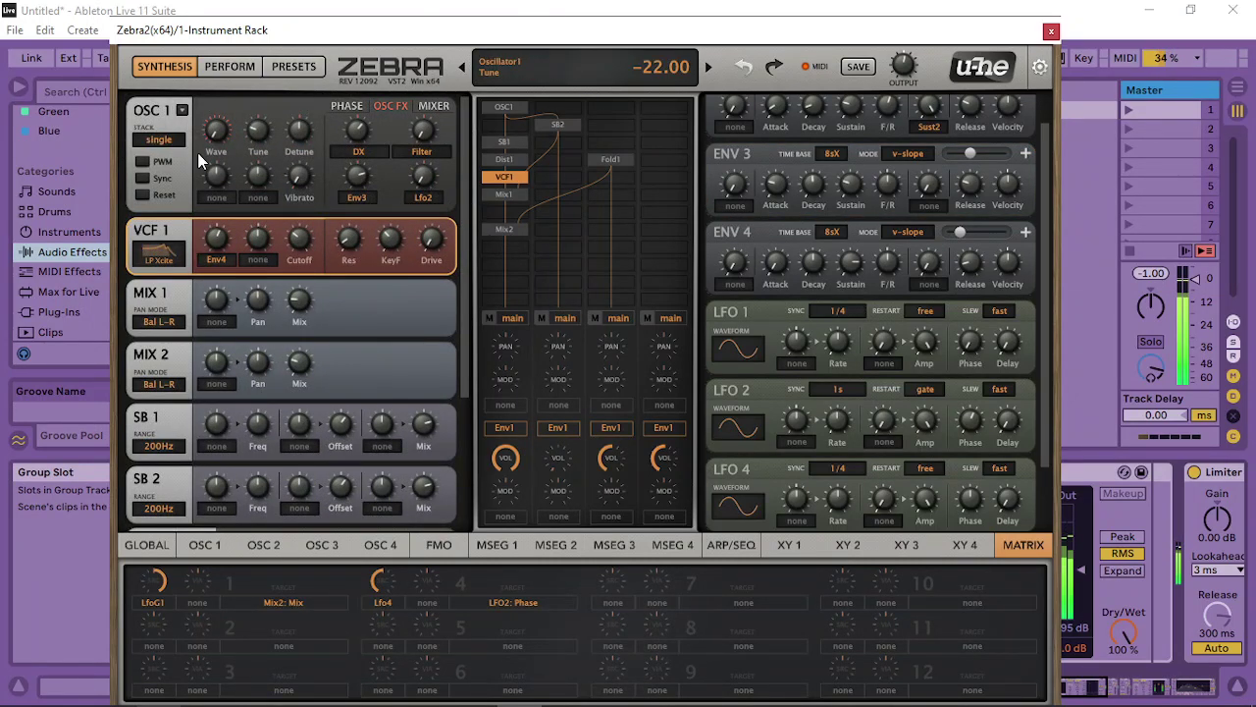
pyautogui.click(161, 140)
pyautogui.click(211, 172)
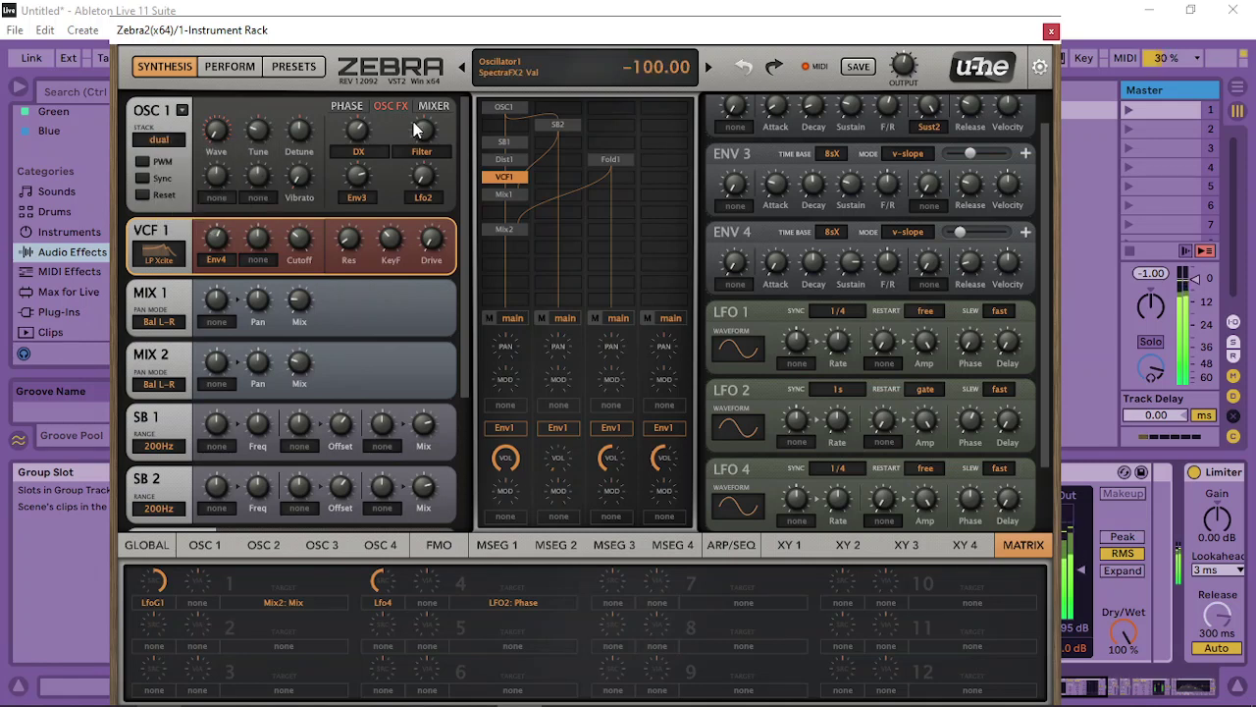
pyautogui.click(434, 105)
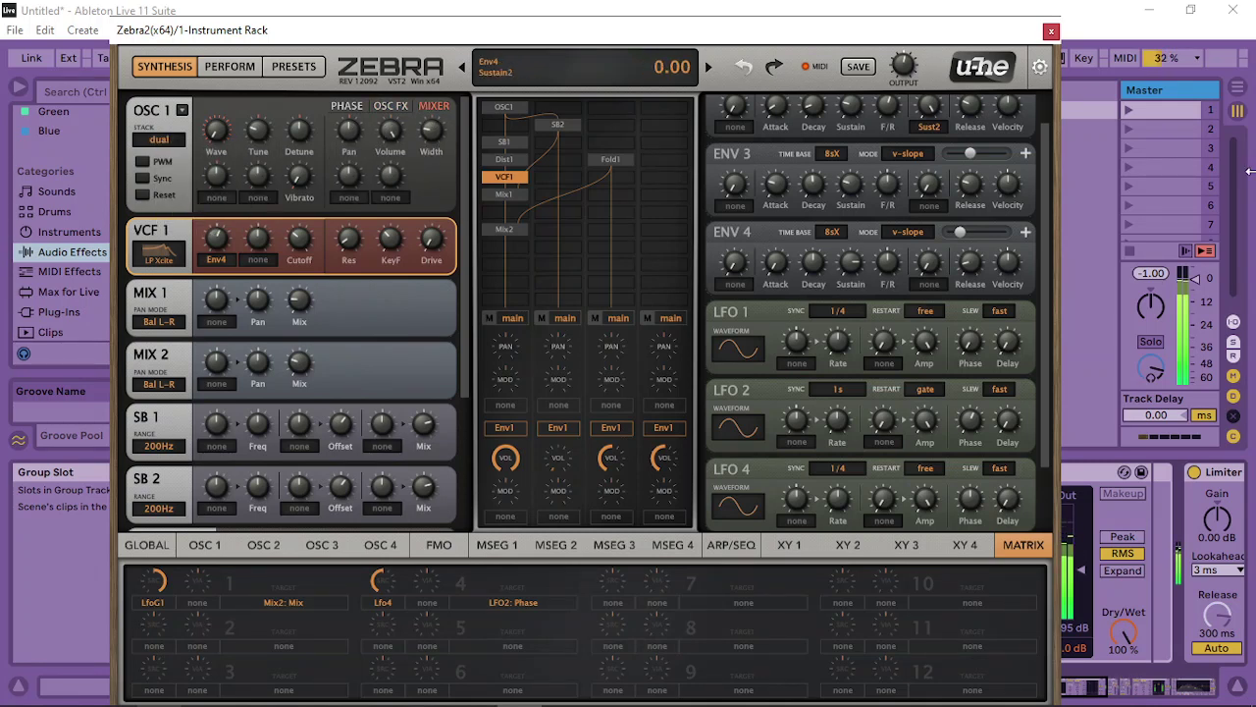
pyautogui.scroll(1, 1017, 130)
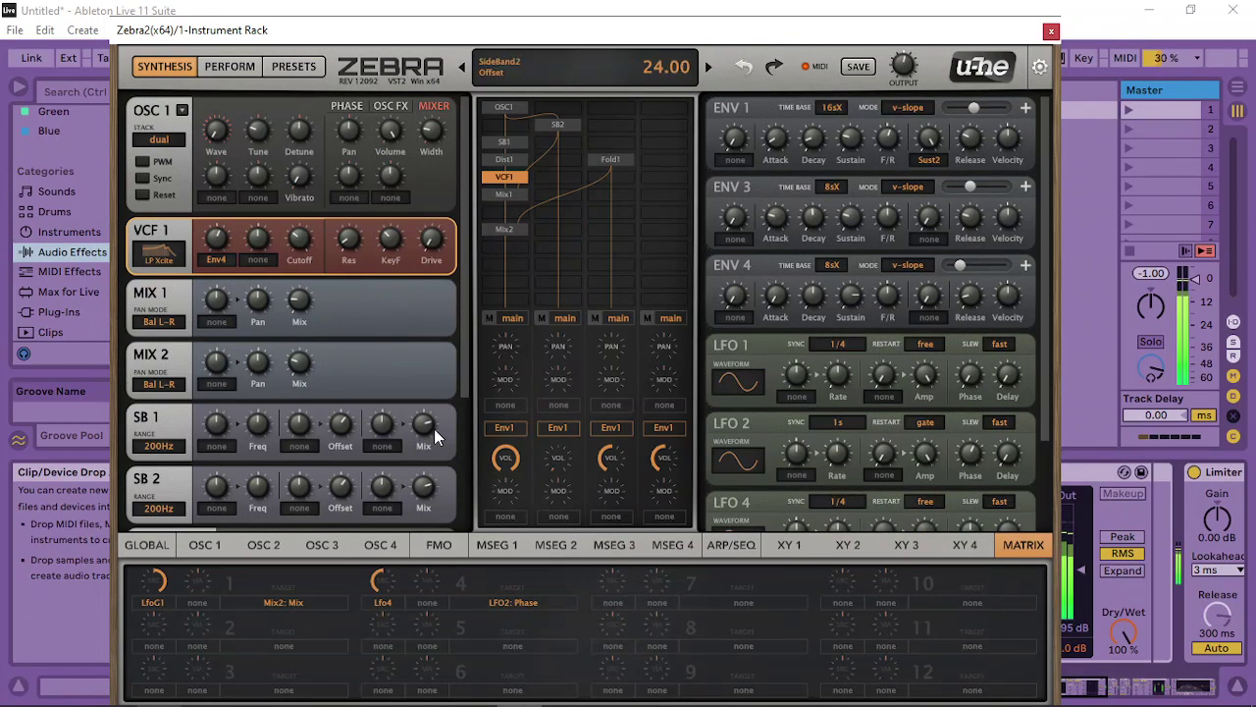
# Readjust Fold 1's bias, check the global settings and close the third layer's synth window
pyautogui.scroll(-3, 467, 330)
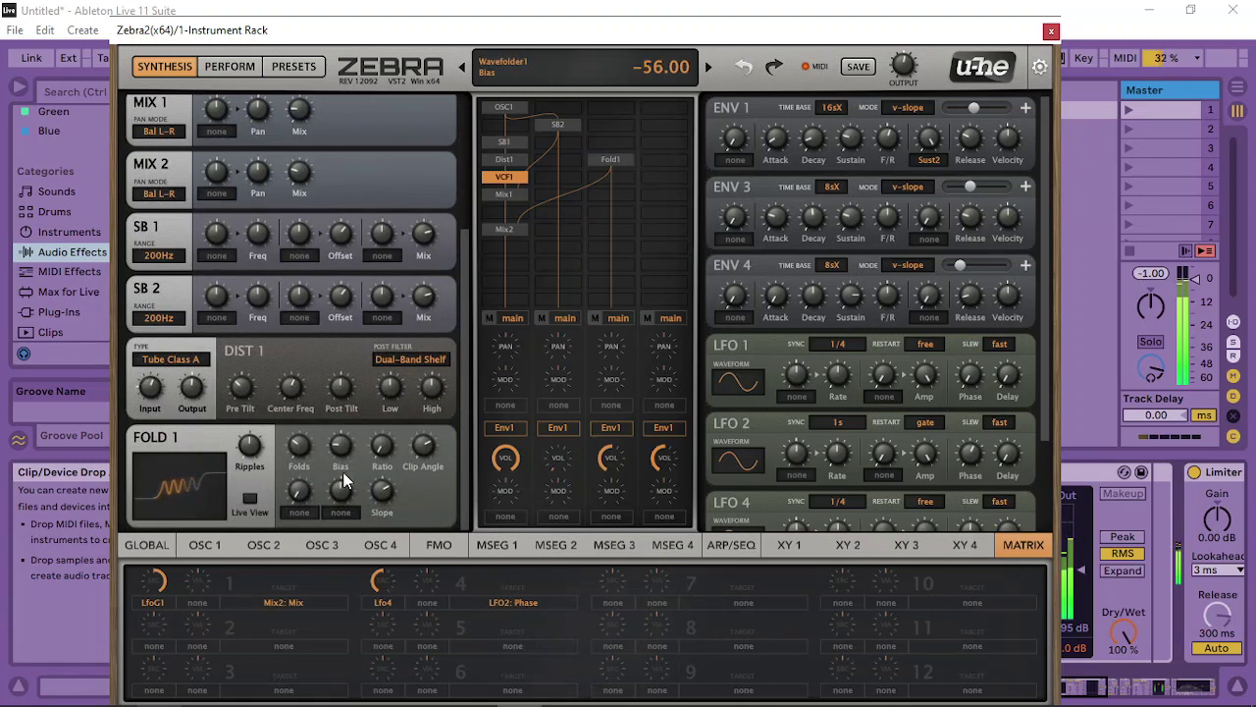
pyautogui.moveTo(343, 479); pyautogui.dragTo(337, 449)
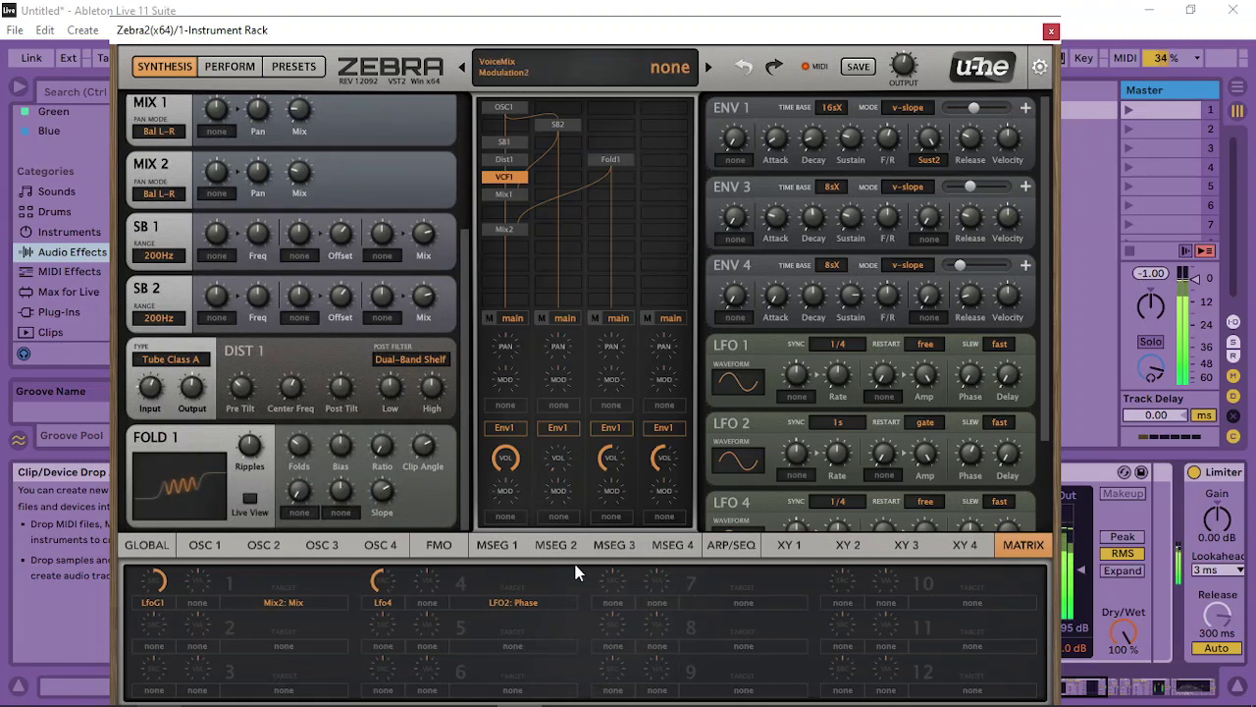
pyautogui.click(172, 544)
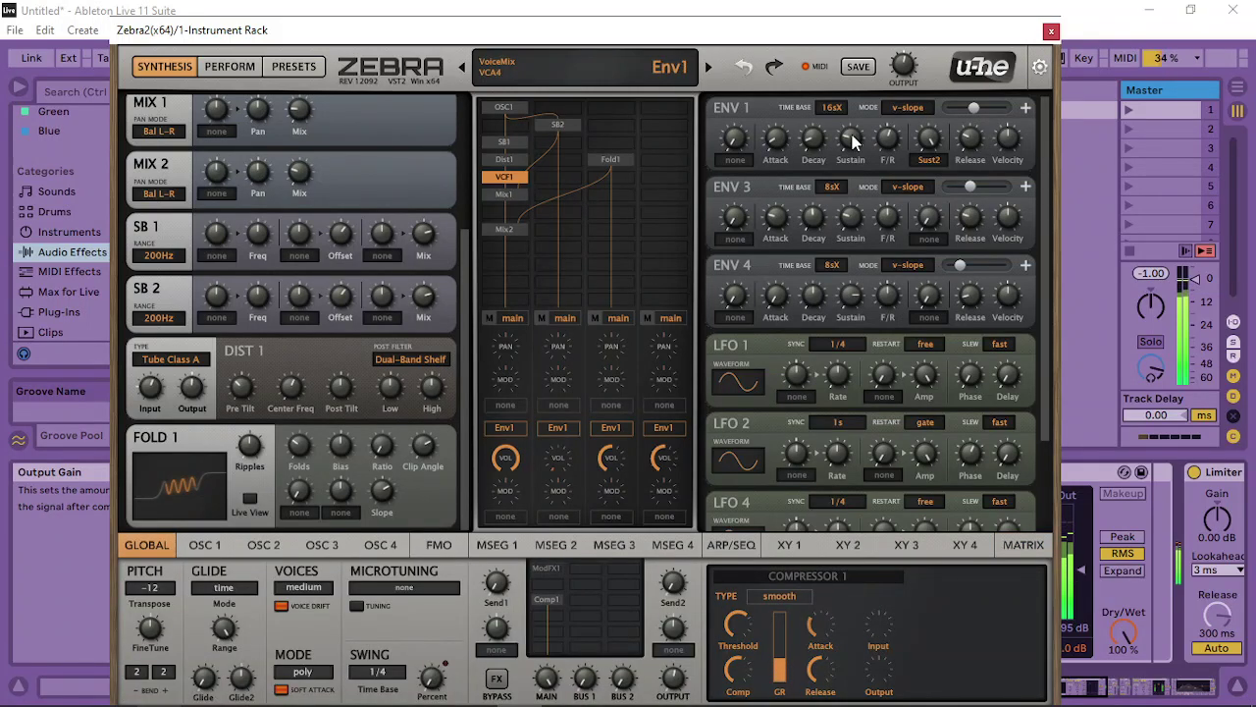
pyautogui.click(1051, 32)
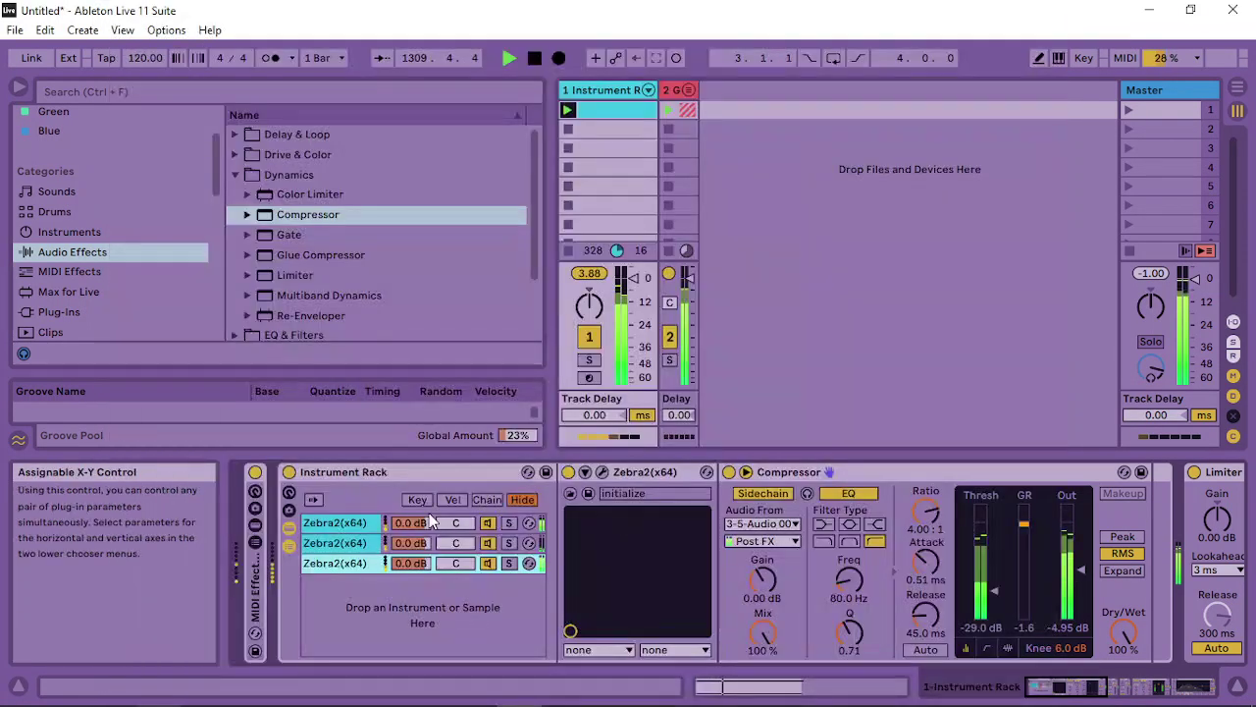
# Open the first chain's Zebra2, vary KeyFol2's modulation depth on OSC 1's tune and reset that depth
pyautogui.click(334, 523)
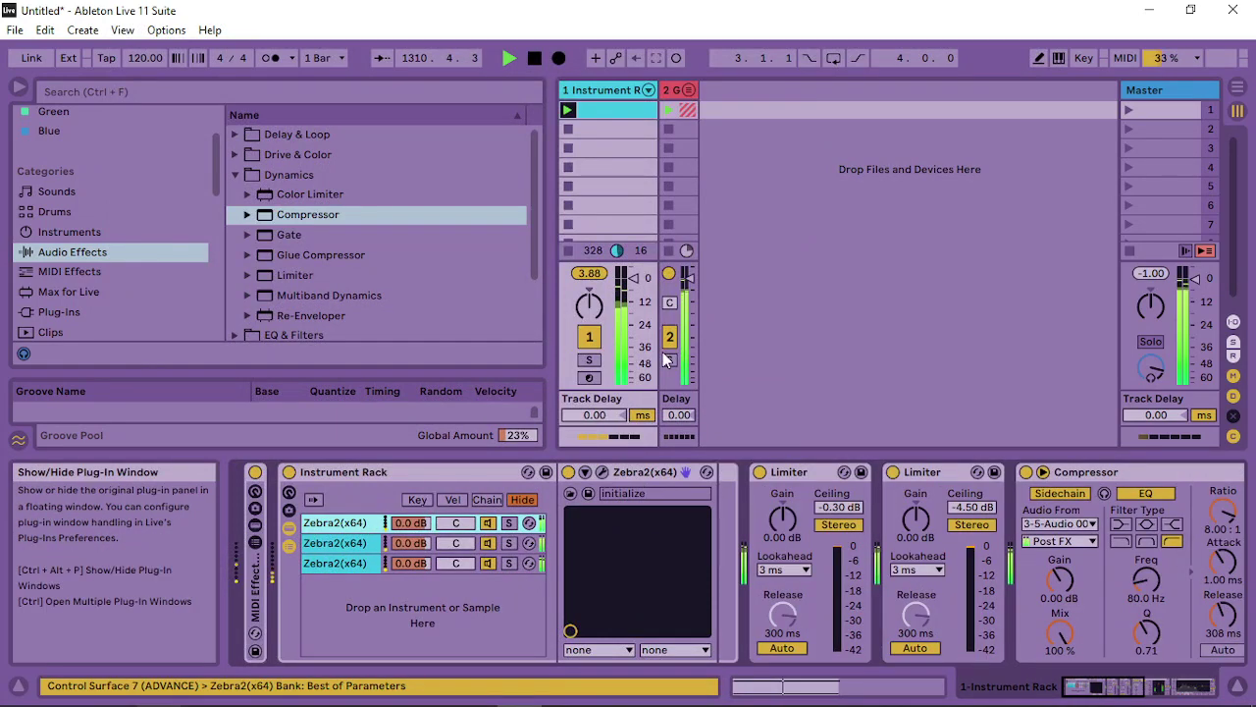
pyautogui.hotkey('ctrl', 'alt', 'p')
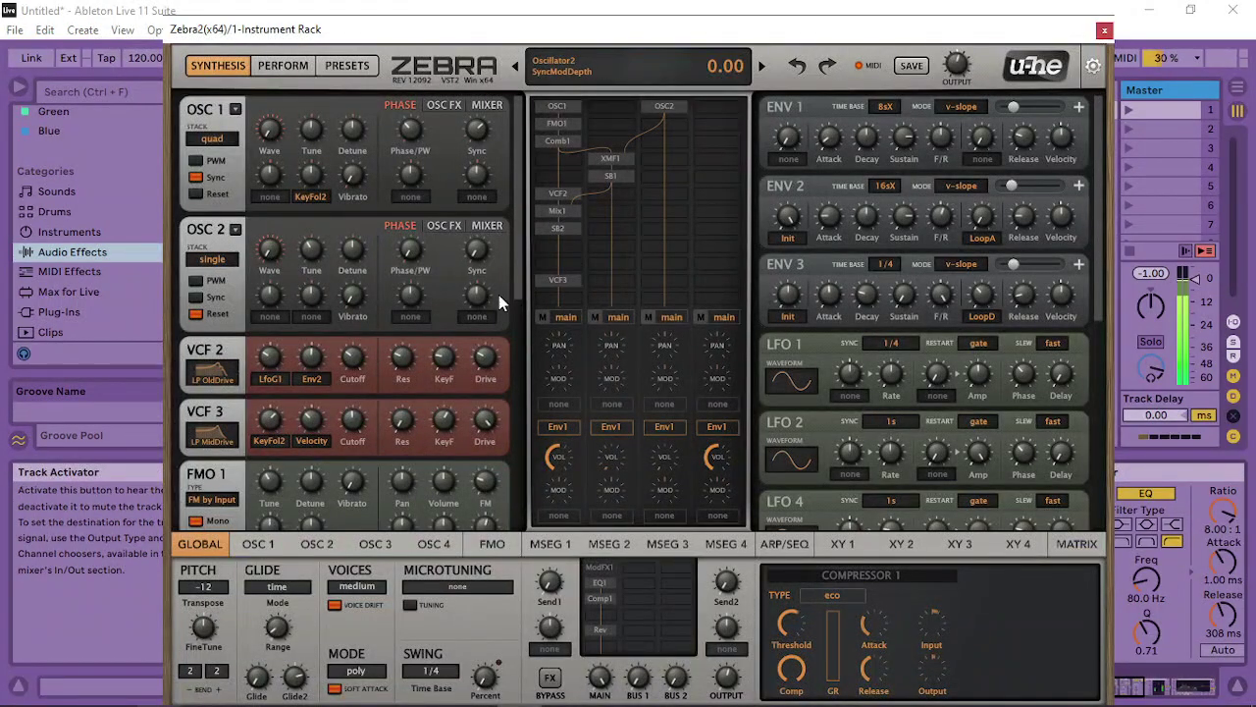
pyautogui.moveTo(317, 182); pyautogui.dragTo(351, 166)
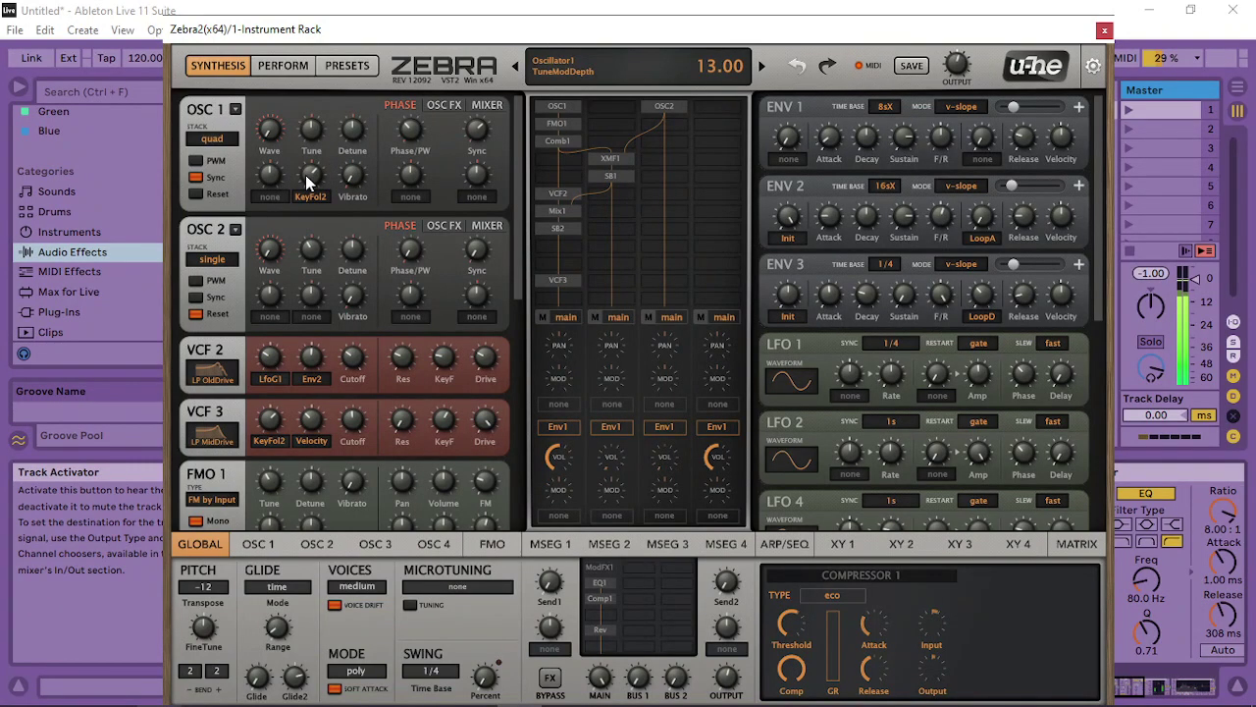
pyautogui.doubleClick(309, 179)
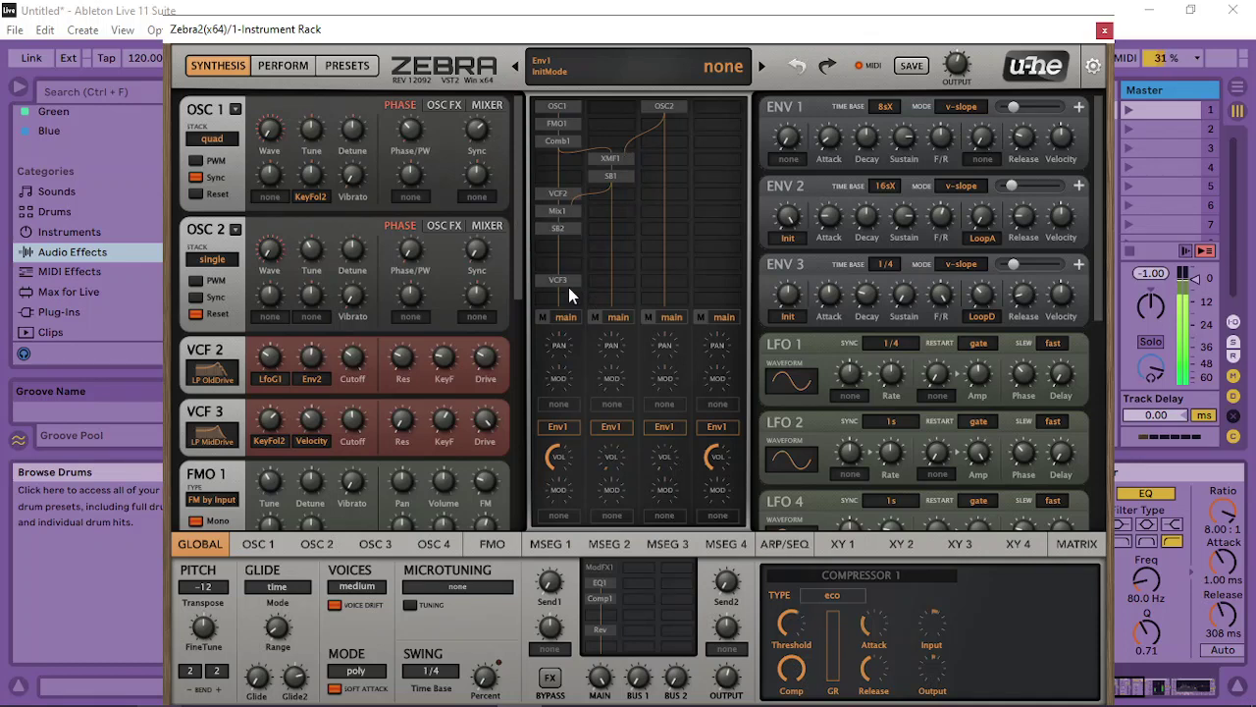
# Look through the modules in the first layer's signal grid and set VCF 3's cutoff to 96
pyautogui.moveTo(518, 285); pyautogui.dragTo(530, 420)
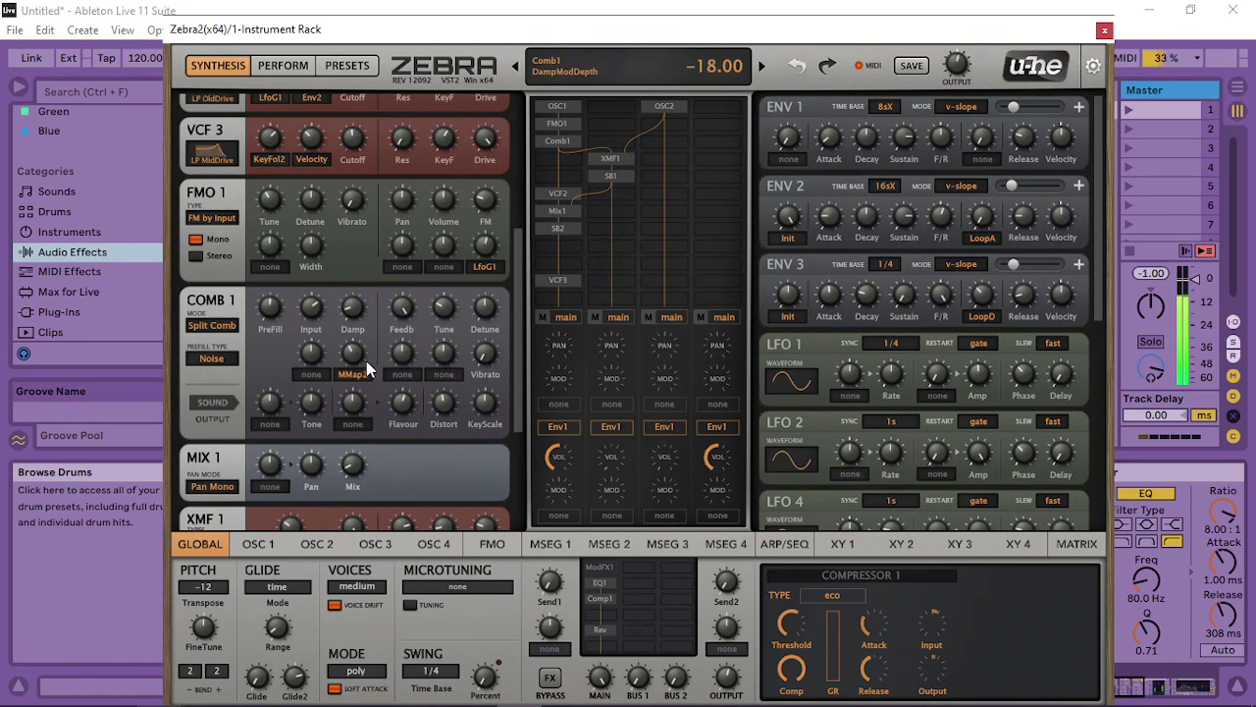
pyautogui.click(601, 157)
pyautogui.click(606, 187)
pyautogui.click(551, 193)
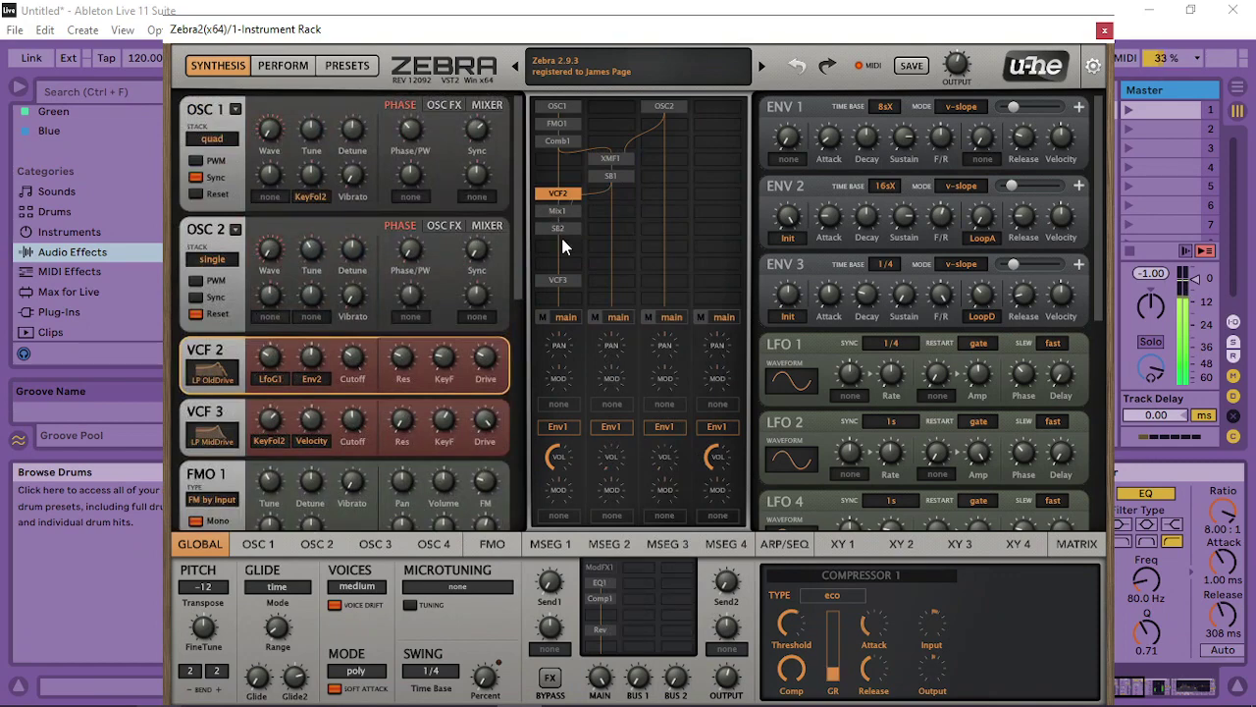
pyautogui.click(559, 211)
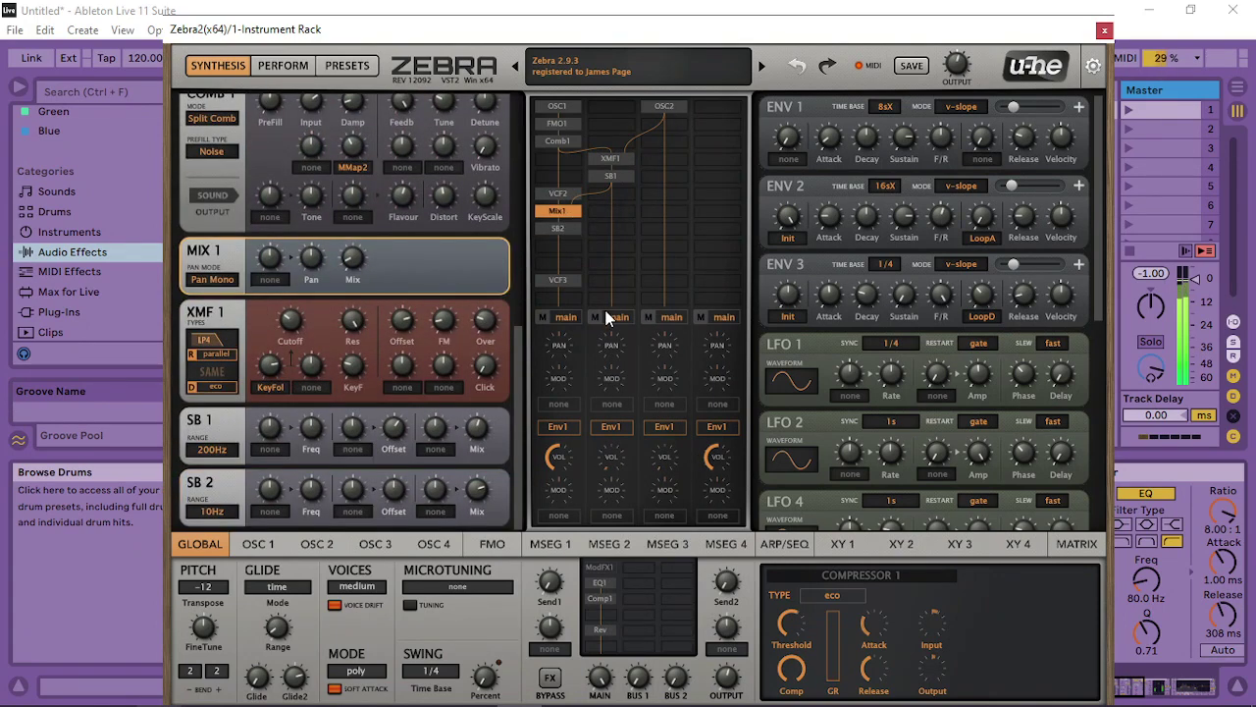
pyautogui.click(564, 282)
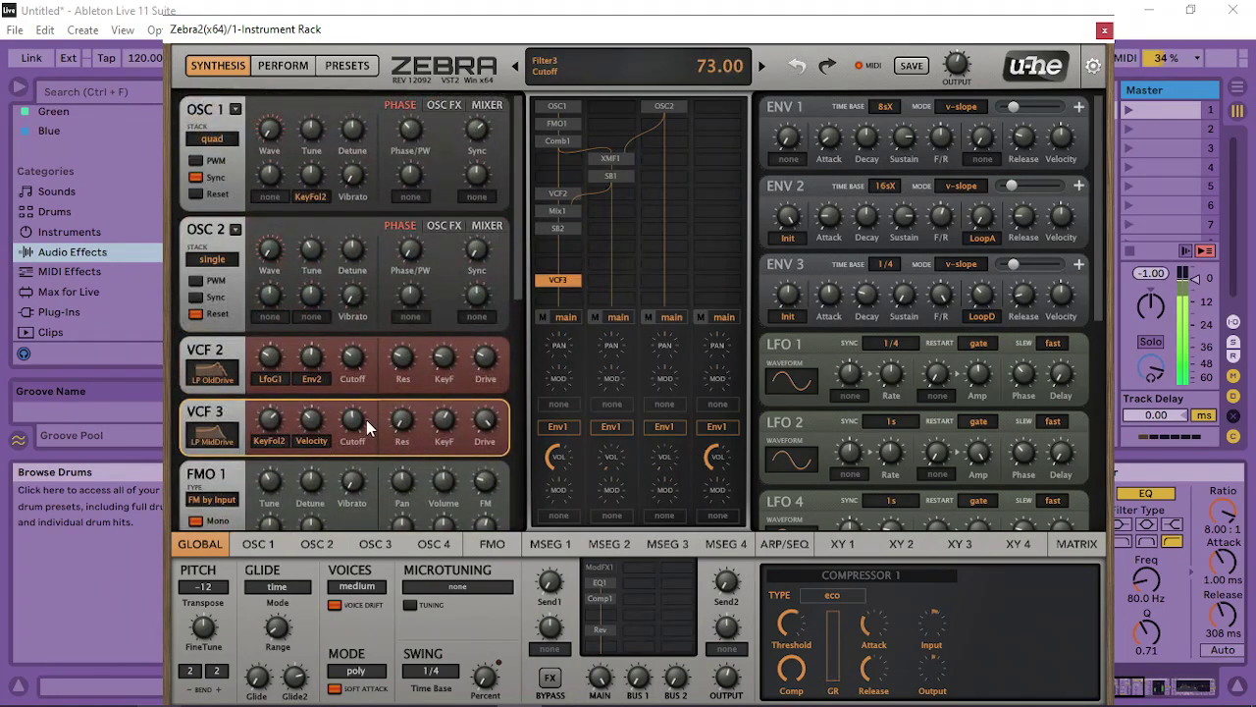
pyautogui.moveTo(369, 425); pyautogui.dragTo(390, 407)
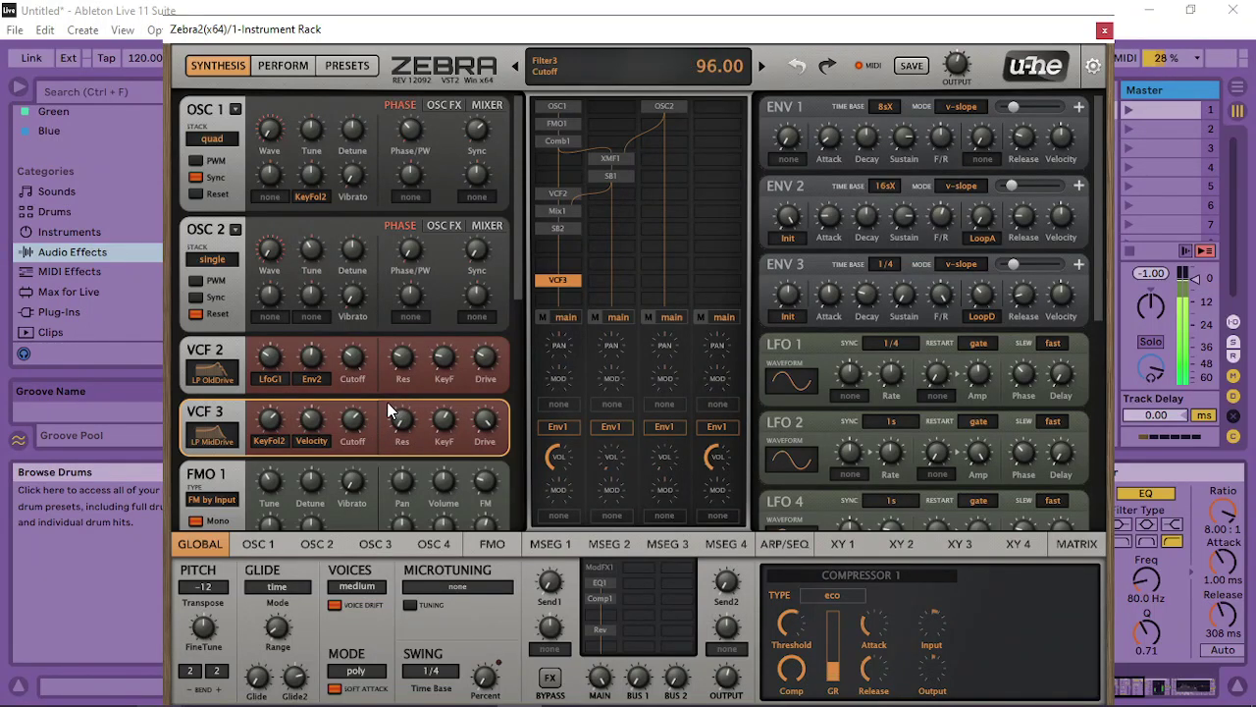
# Route LfoG1 to VCF 3's cutoff in matrix slot 10, adjust its depth and close the synth window
pyautogui.click(1076, 544)
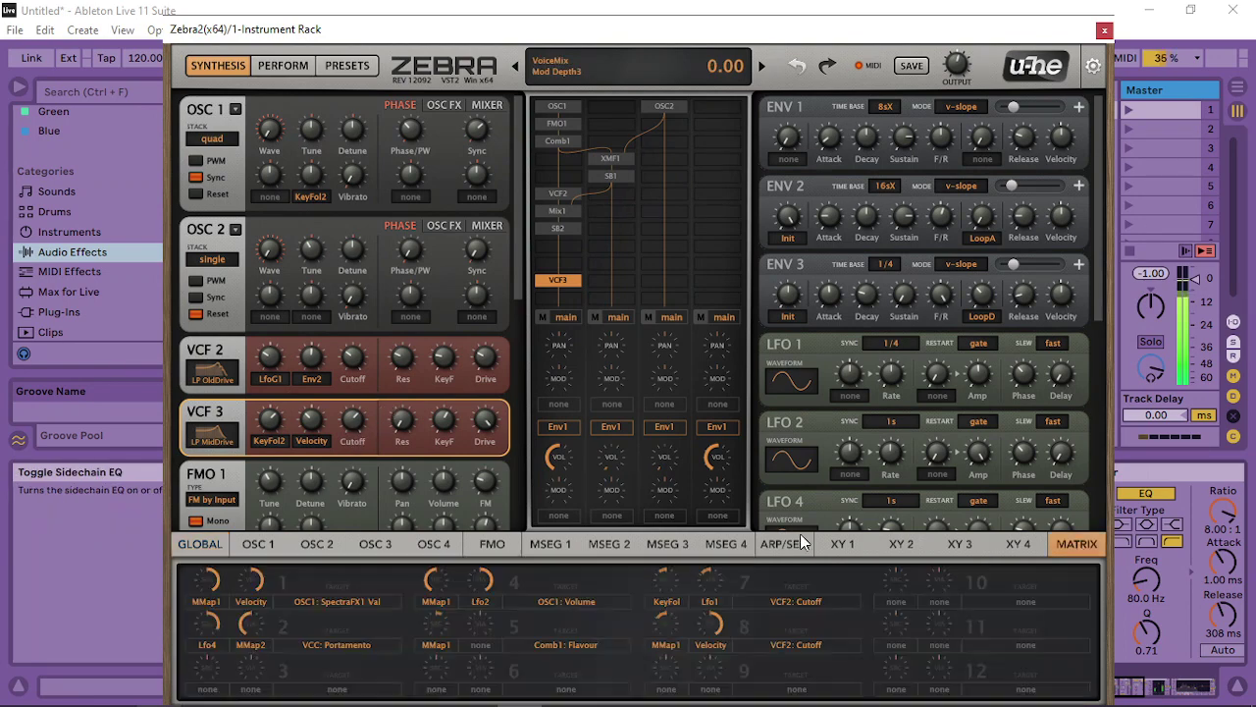
pyautogui.moveTo(1022, 606); pyautogui.dragTo(354, 424)
pyautogui.click(899, 584)
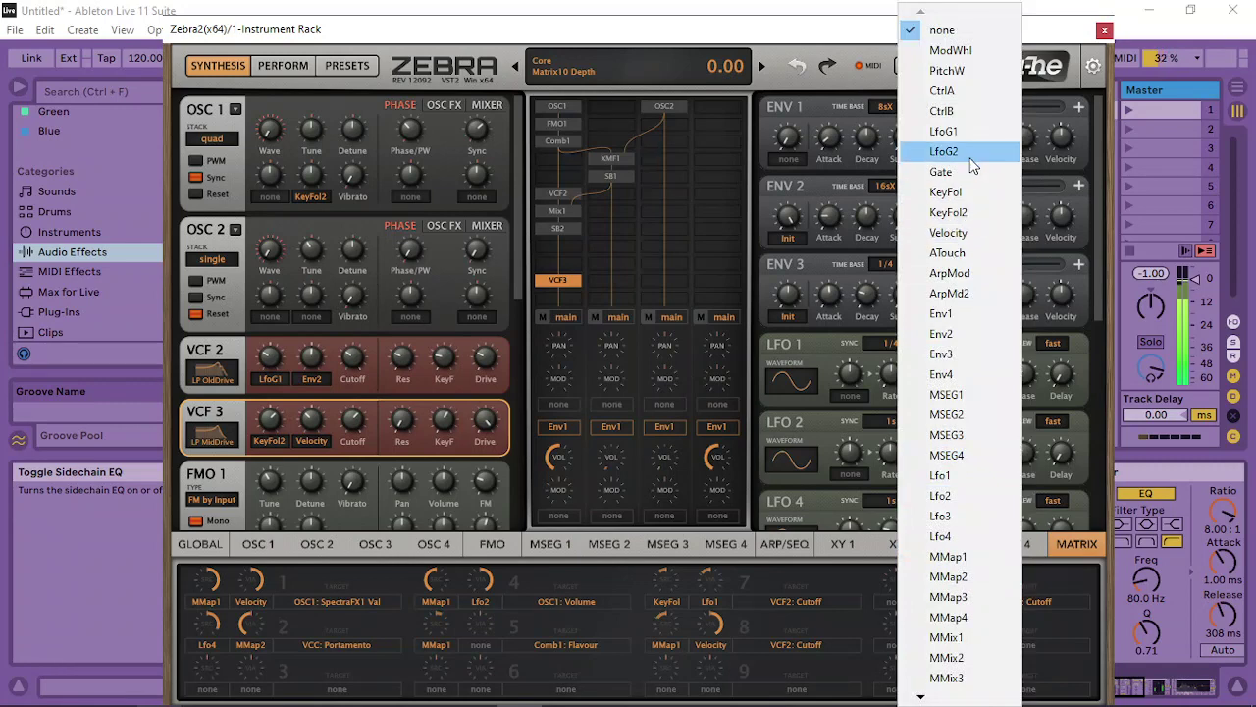
pyautogui.click(942, 132)
pyautogui.moveTo(895, 581); pyautogui.dragTo(908, 587)
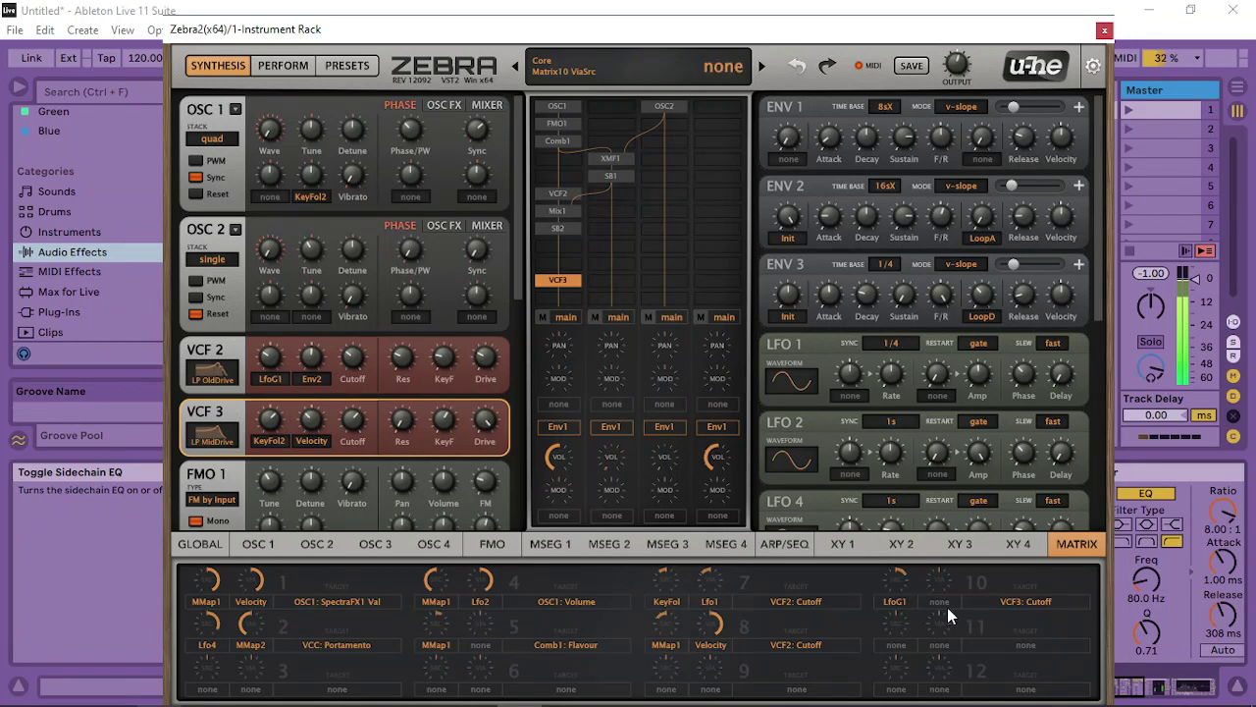
pyautogui.click(1104, 31)
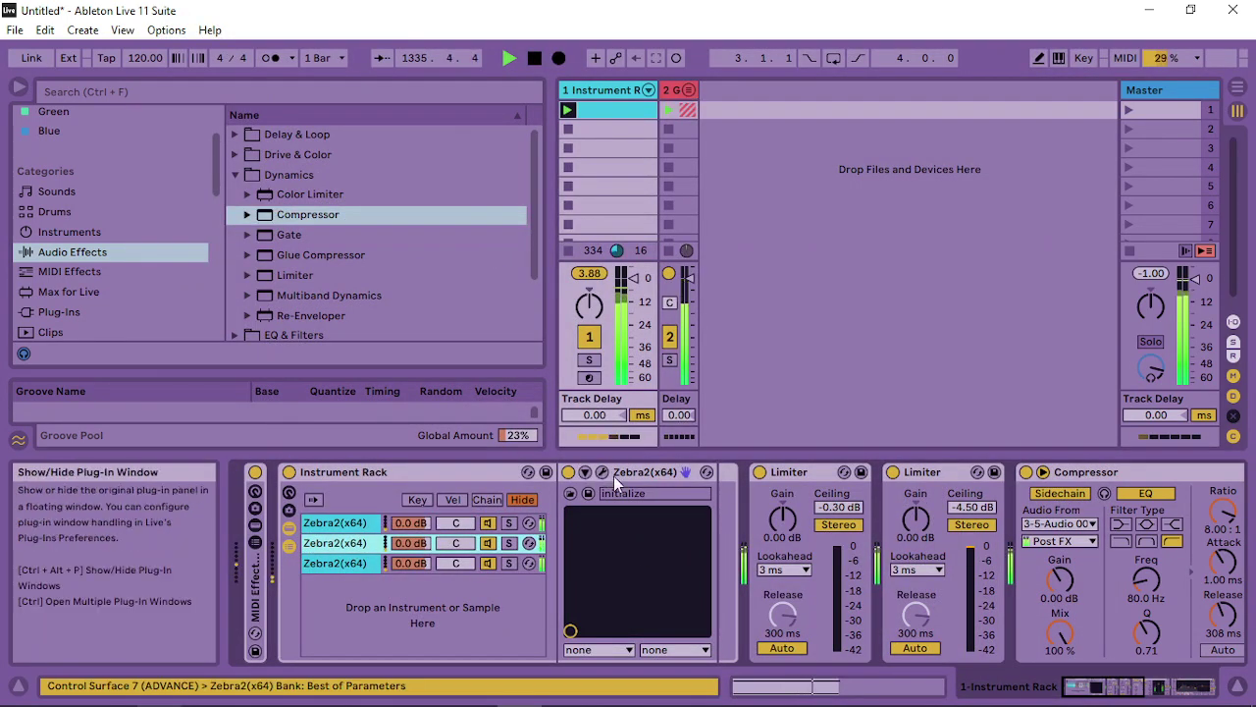
# Try a Compressor with its sidechain section expanded after Zebra2 in the second chain, and remove it
pyautogui.click(666, 476)
pyautogui.moveTo(305, 216)
pyautogui.mouseDown()
pyautogui.moveTo(790, 504)
pyautogui.moveTo(706, 541)
pyautogui.moveTo(717, 538)
pyautogui.mouseUp()
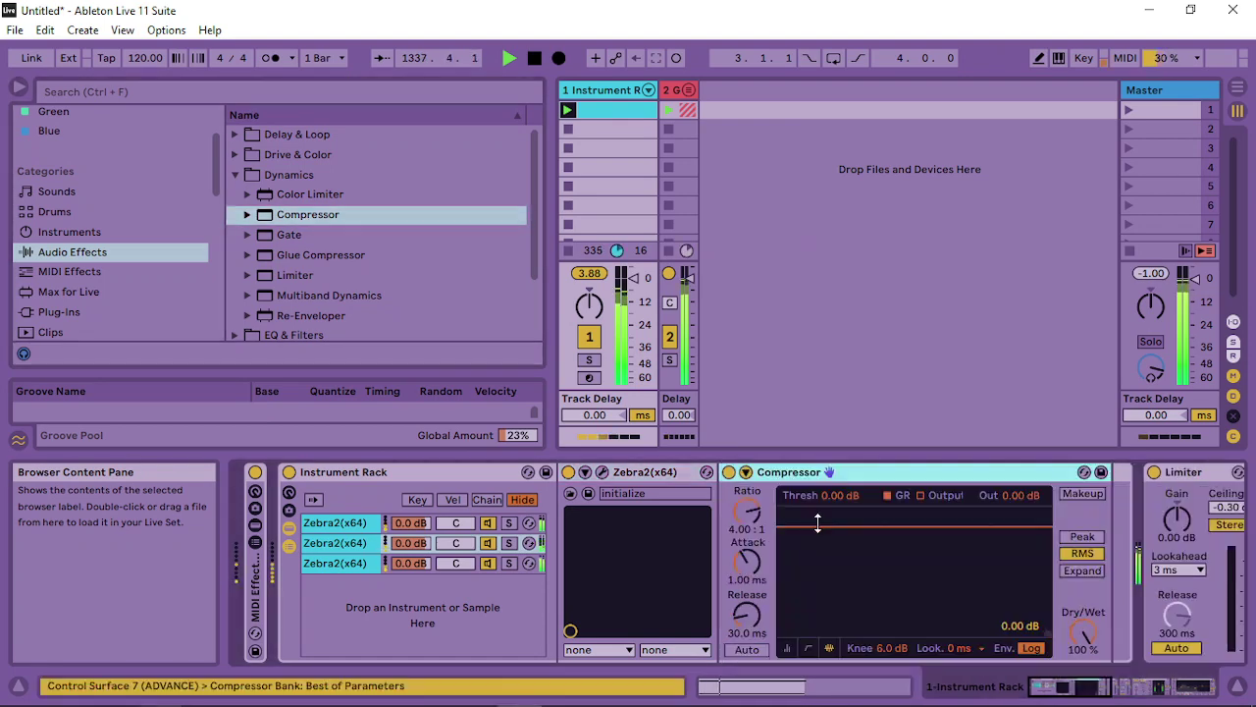
pyautogui.click(746, 472)
pyautogui.rightClick(780, 473)
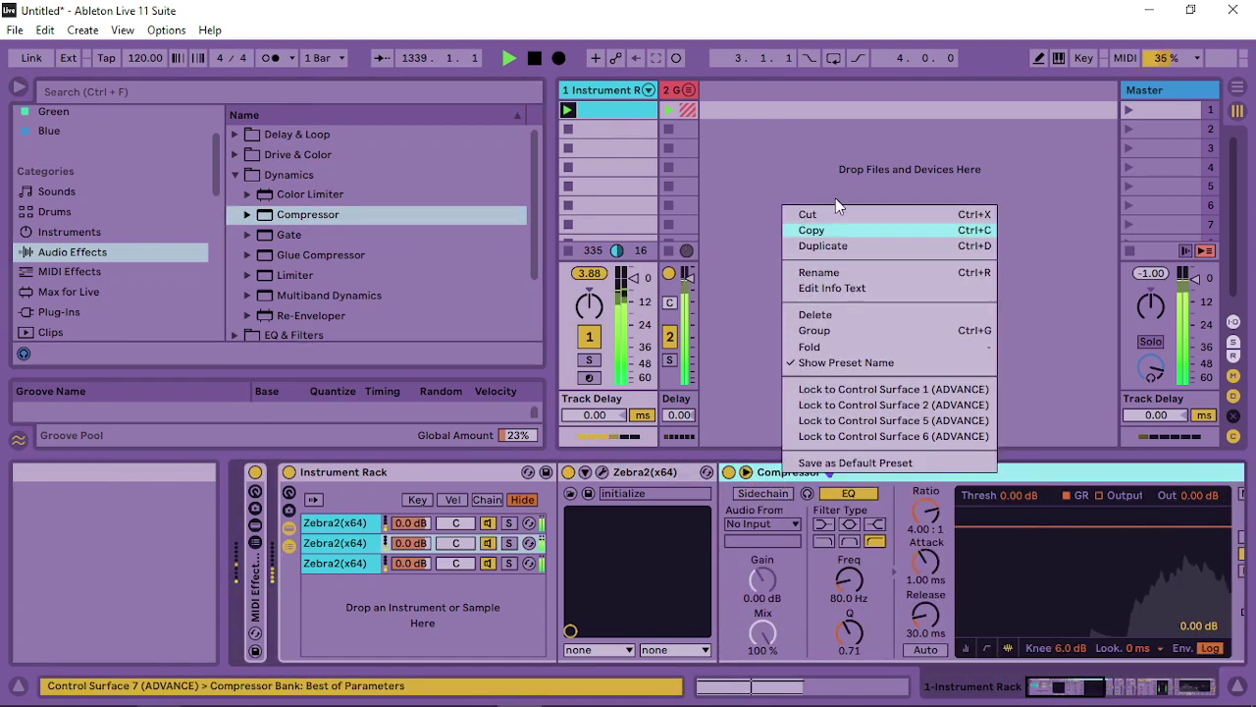
pyautogui.click(833, 226)
pyautogui.rightClick(814, 472)
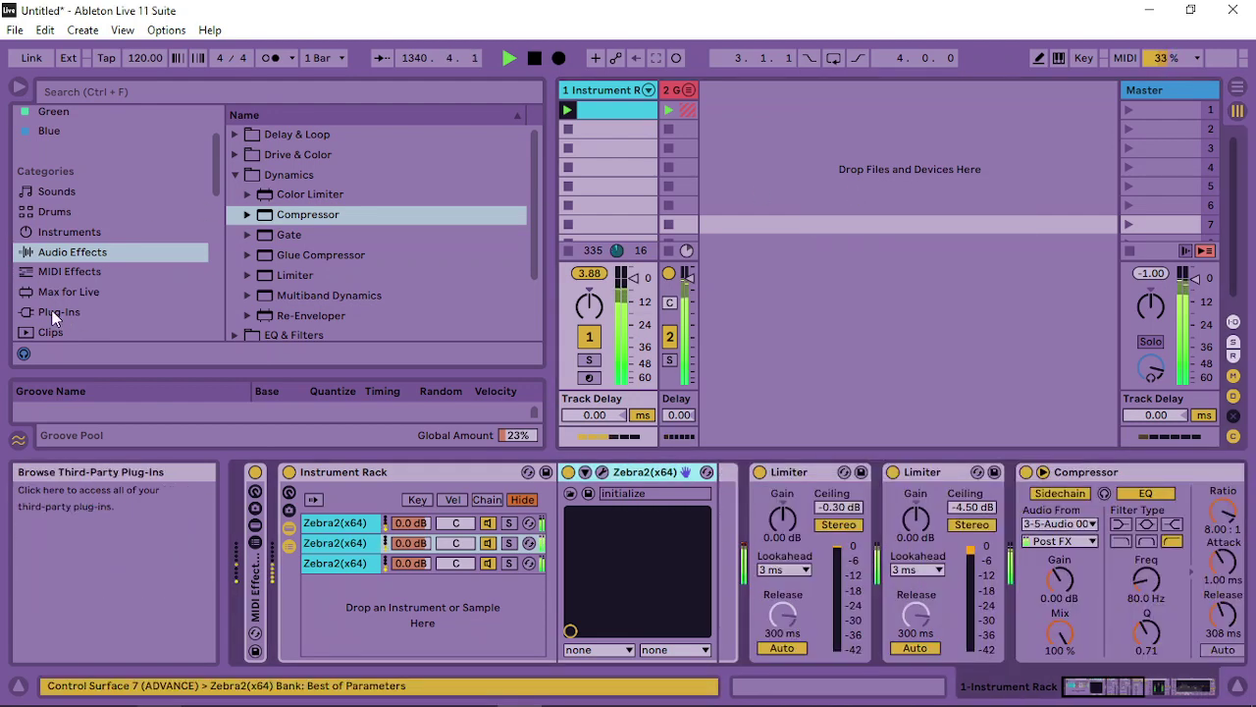
# Find Trackspacer25 among the VST plug-ins and insert it between Zebra2 and the first Limiter in the second chain
pyautogui.click(57, 311)
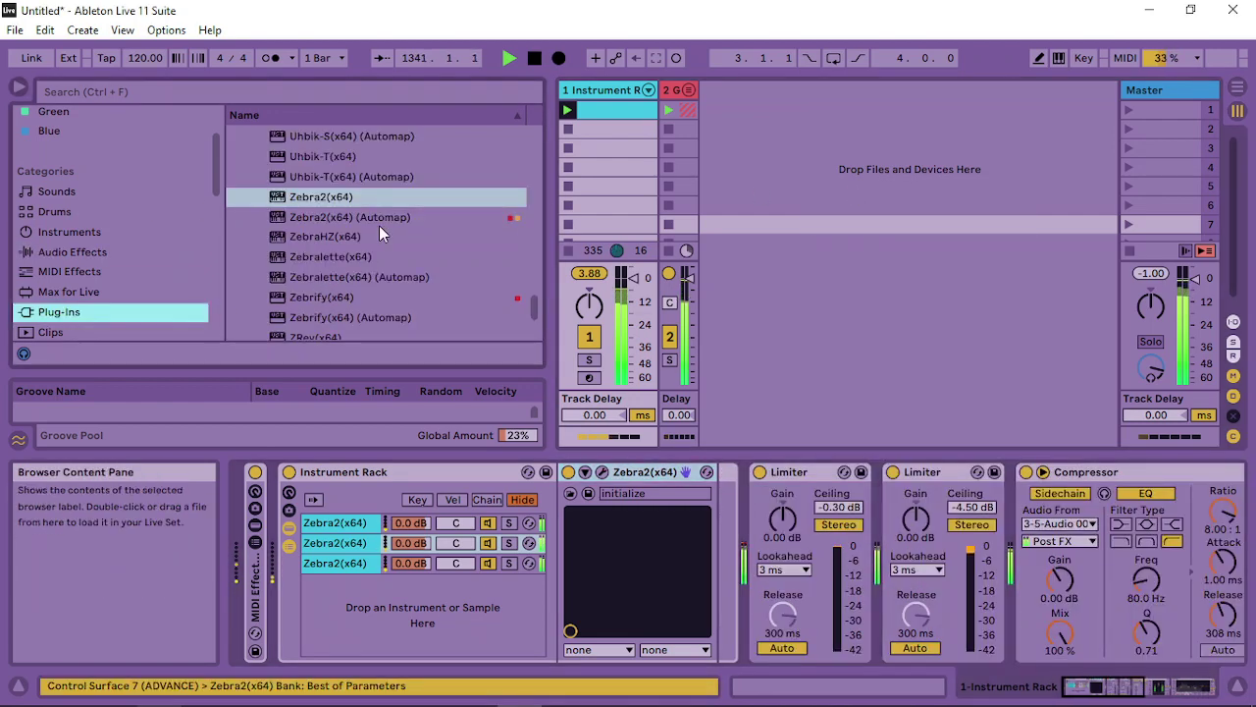
pyautogui.scroll(-4, 532, 299)
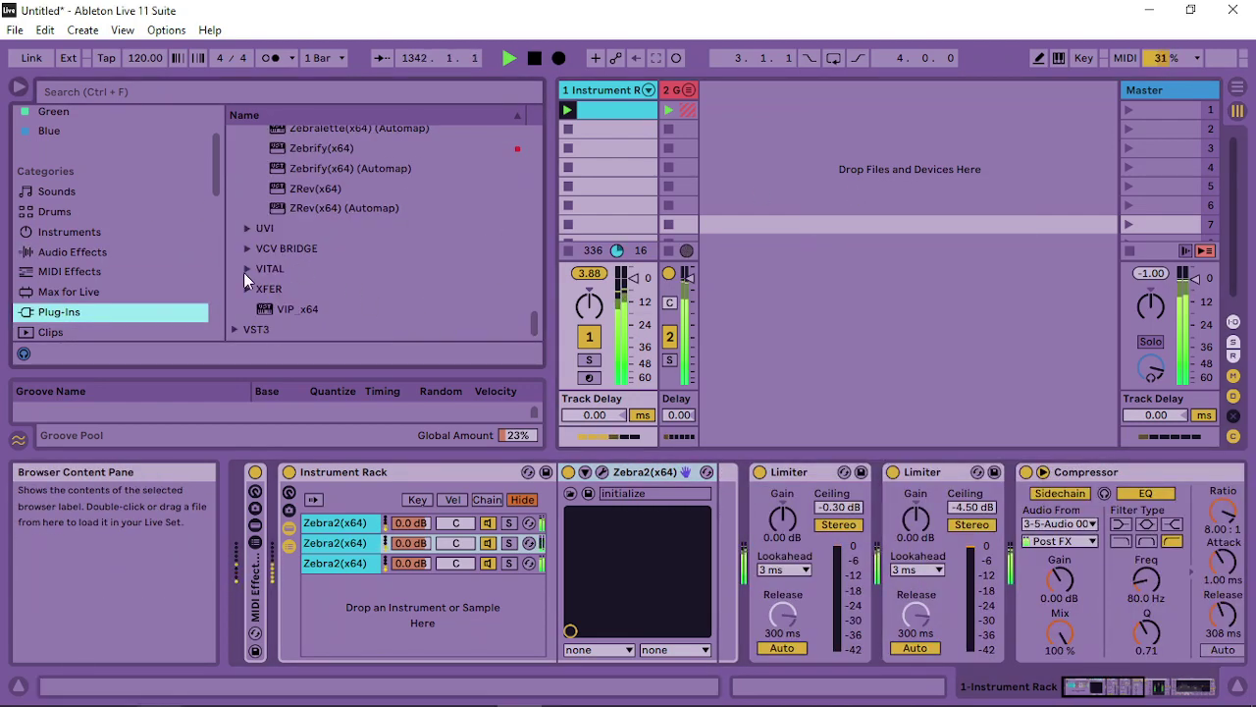
pyautogui.click(148, 316)
pyautogui.click(233, 135)
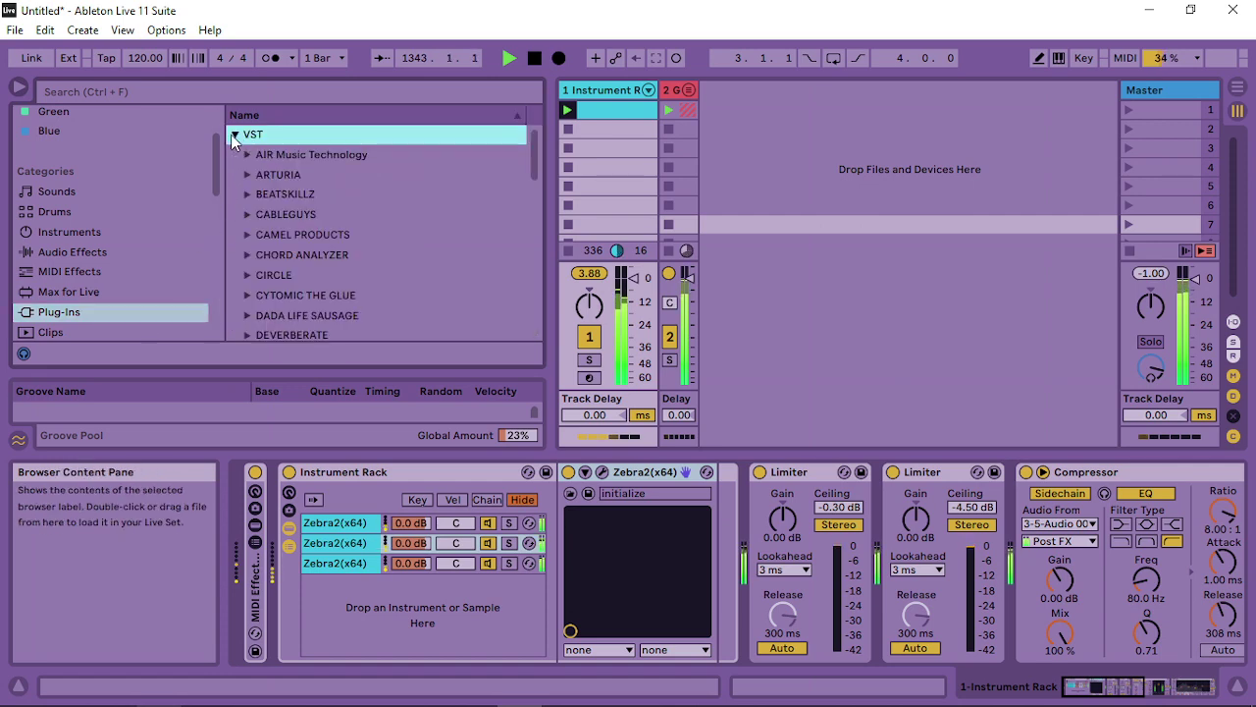
pyautogui.moveTo(531, 152); pyautogui.dragTo(520, 355)
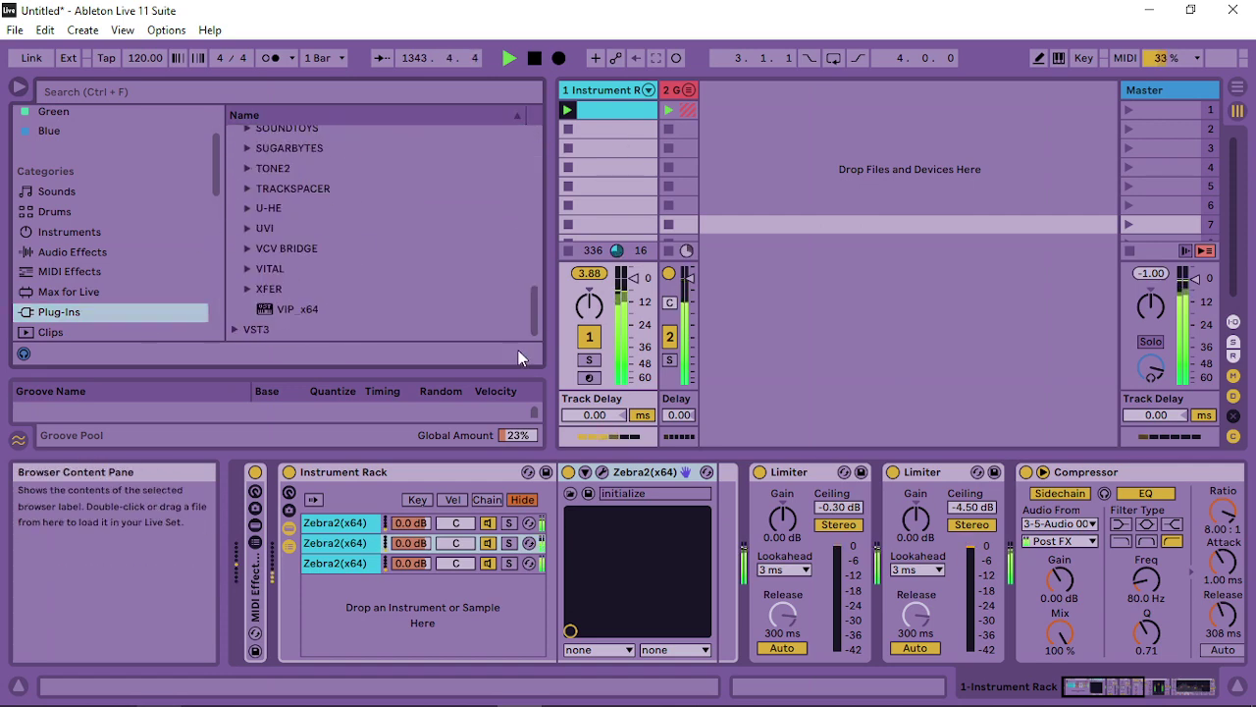
pyautogui.click(257, 189)
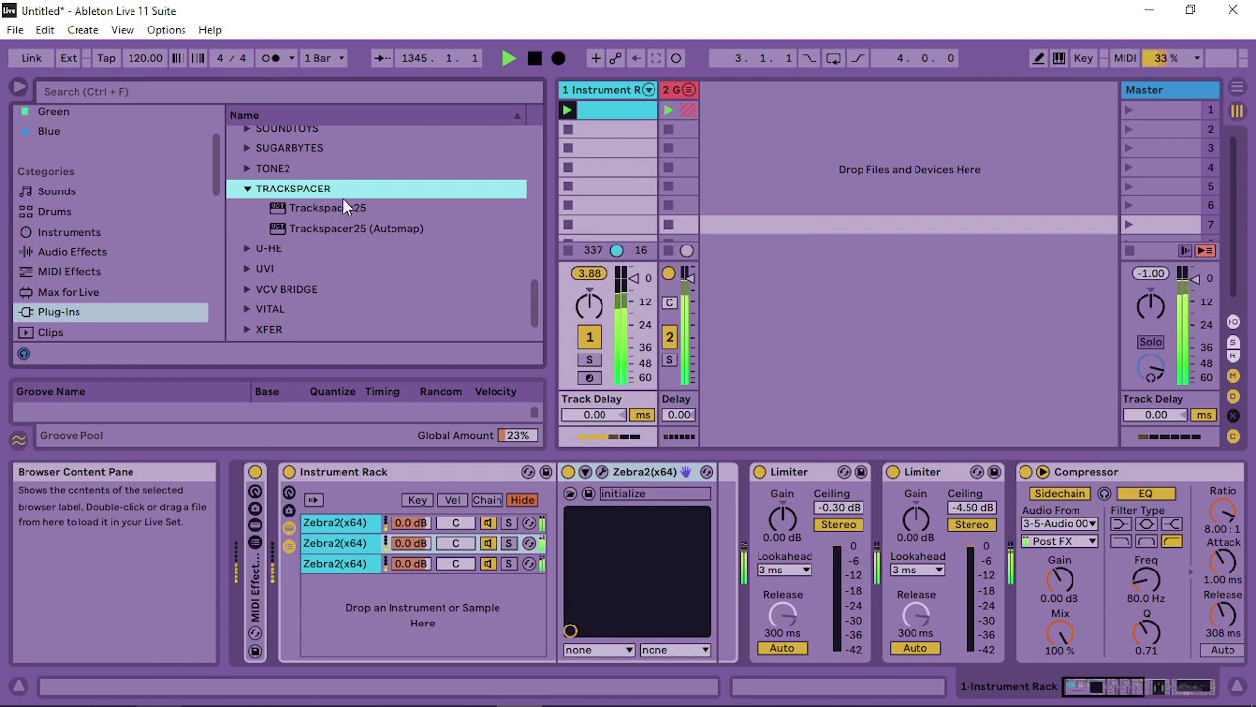
pyautogui.moveTo(338, 208)
pyautogui.mouseDown()
pyautogui.moveTo(834, 574)
pyautogui.moveTo(764, 567)
pyautogui.moveTo(790, 567)
pyautogui.mouseUp()
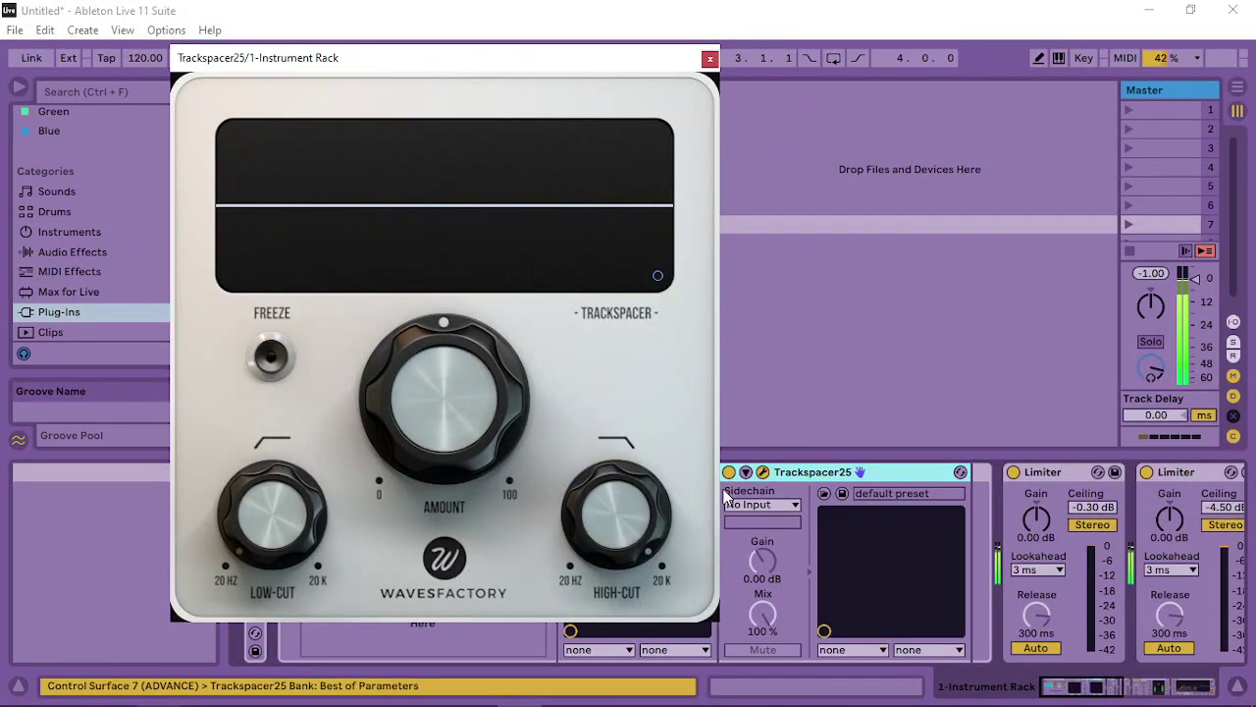
# Feed Trackspacer's sidechain from track 3-5-Audio 0001, turn the amount up strongly and set the high-cut to about 159 Hz
pyautogui.click(756, 503)
pyautogui.press('Escape')
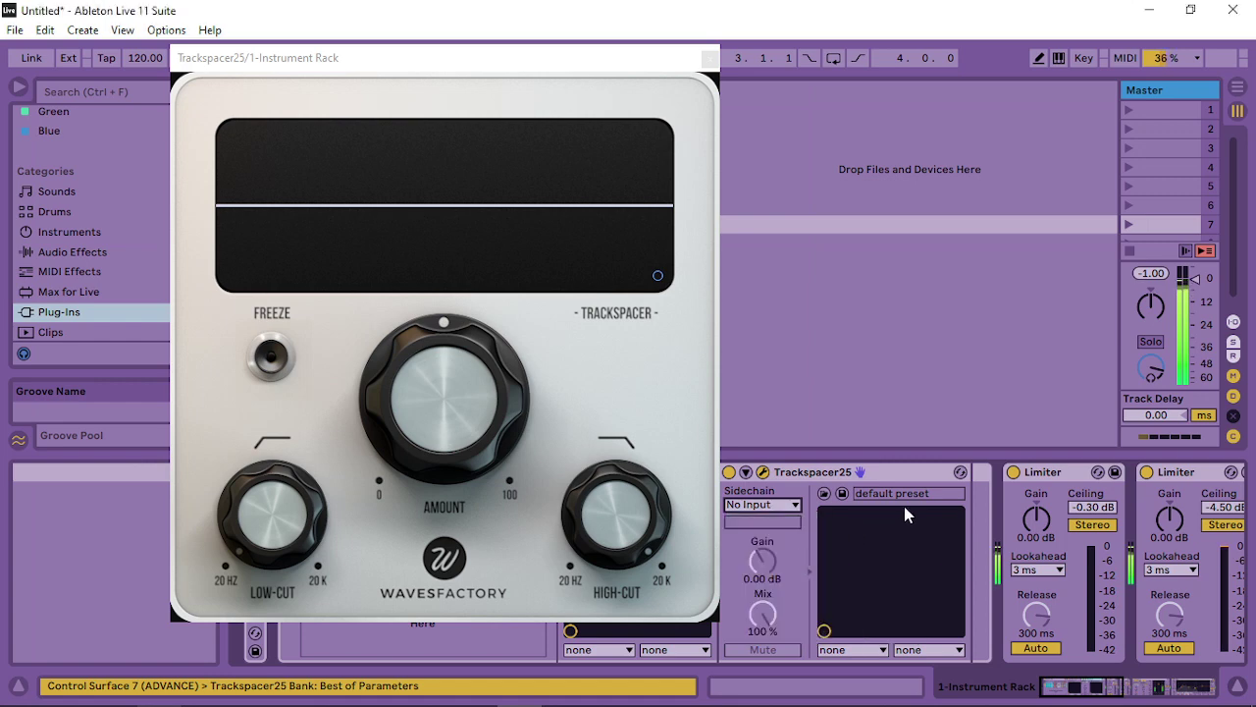
pyautogui.moveTo(440, 402); pyautogui.dragTo(450, 293)
pyautogui.moveTo(616, 476); pyautogui.dragTo(588, 581)
pyautogui.moveTo(613, 528); pyautogui.dragTo(617, 512)
pyautogui.moveTo(450, 423); pyautogui.dragTo(500, 154)
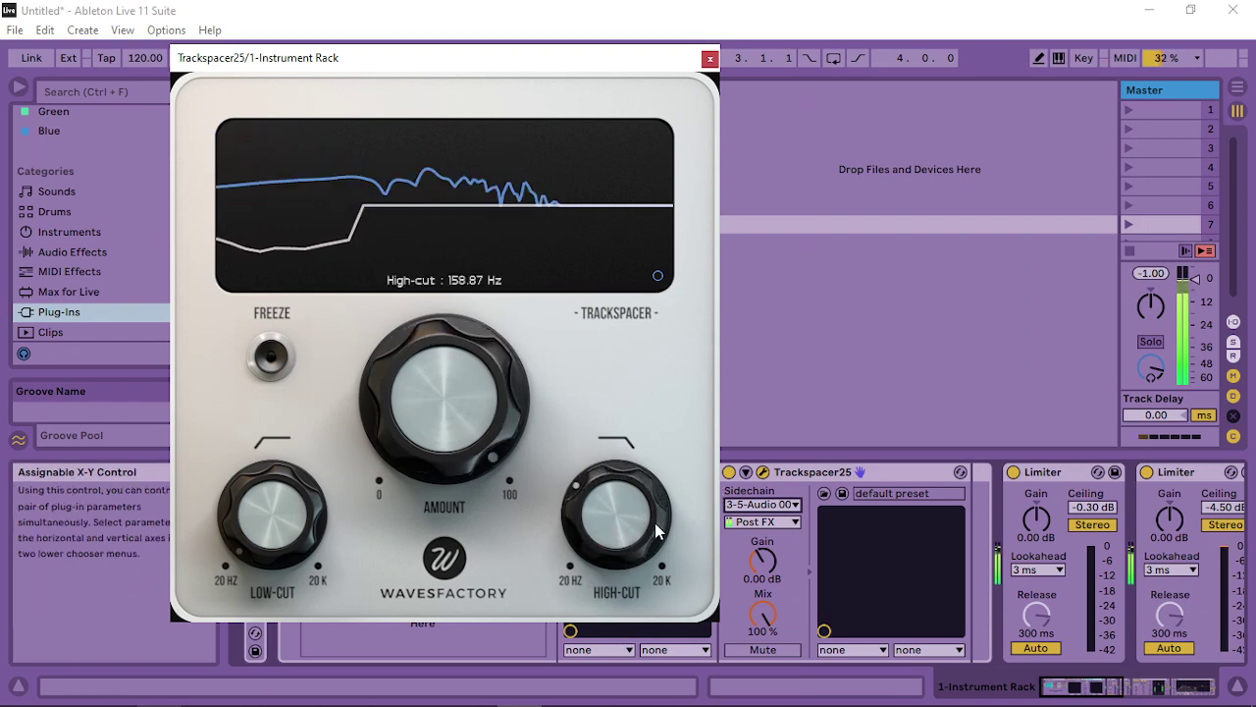
# Set Trackspacer's low-cut to 161.63 Hz and its amount to 79.17 %, and raise the high-cut to widen the affected band
pyautogui.moveTo(304, 502); pyautogui.dragTo(296, 364)
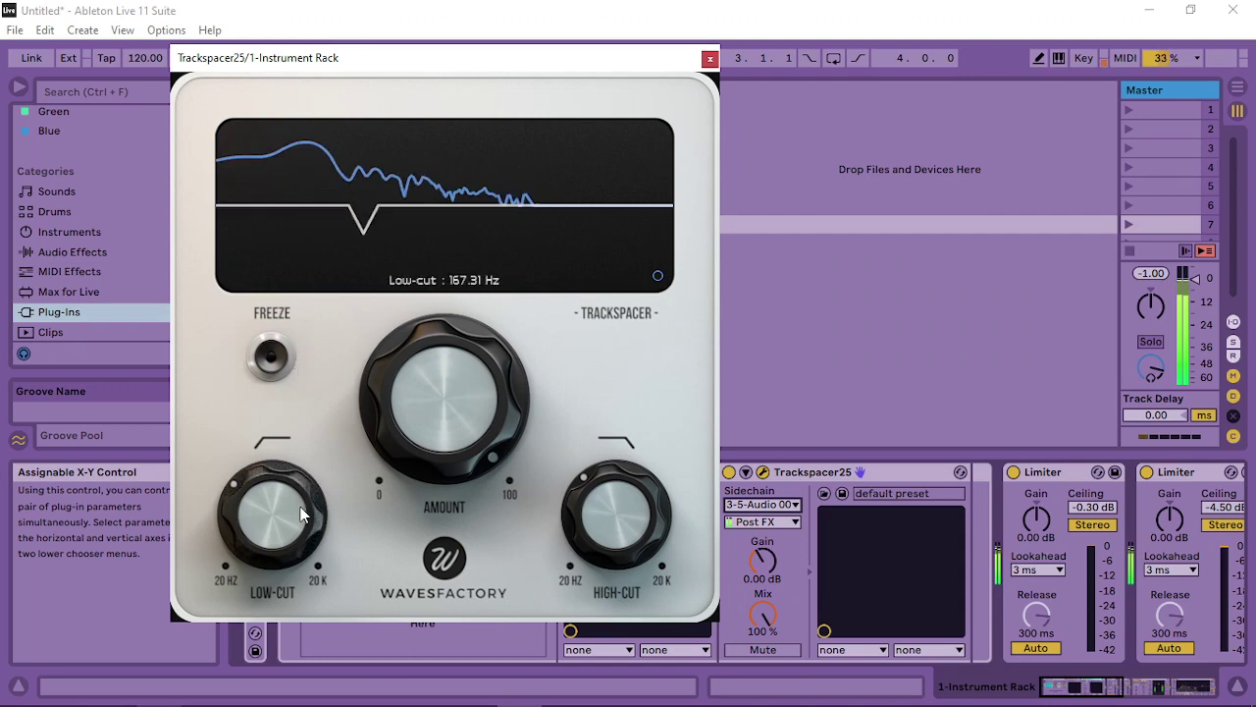
pyautogui.moveTo(301, 514); pyautogui.dragTo(297, 502)
pyautogui.moveTo(439, 454); pyautogui.dragTo(437, 478)
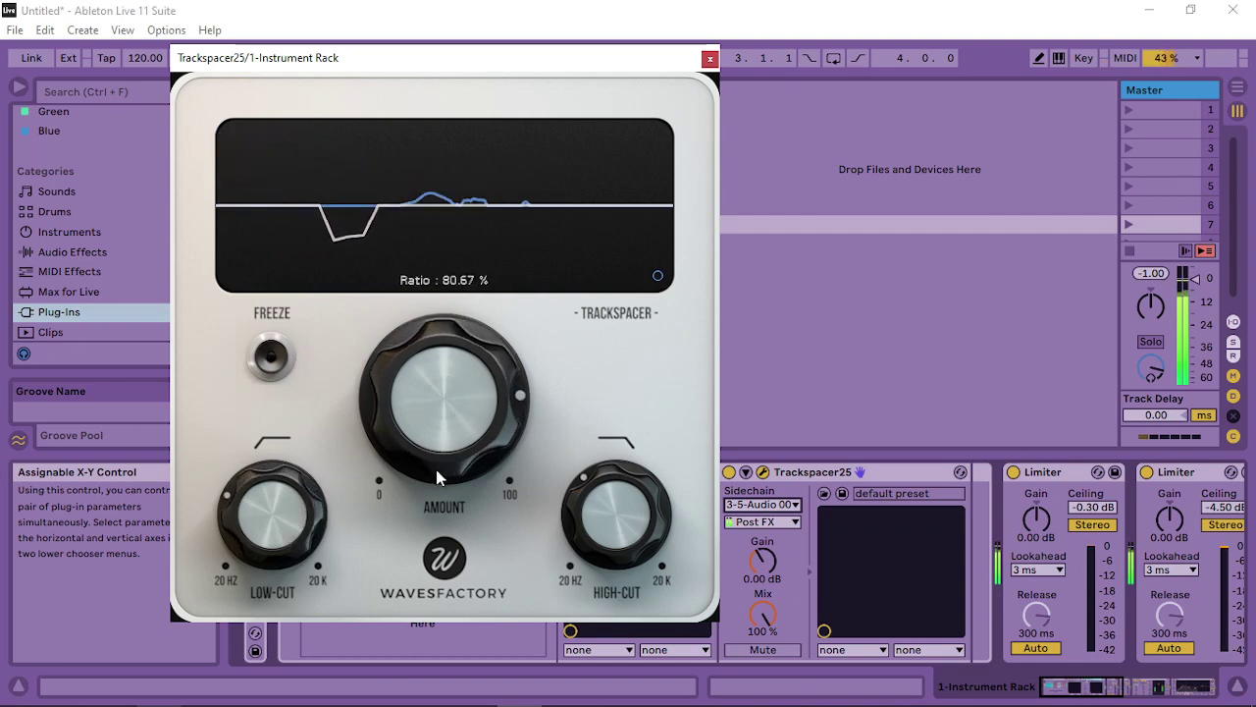
pyautogui.moveTo(628, 435); pyautogui.dragTo(619, 392)
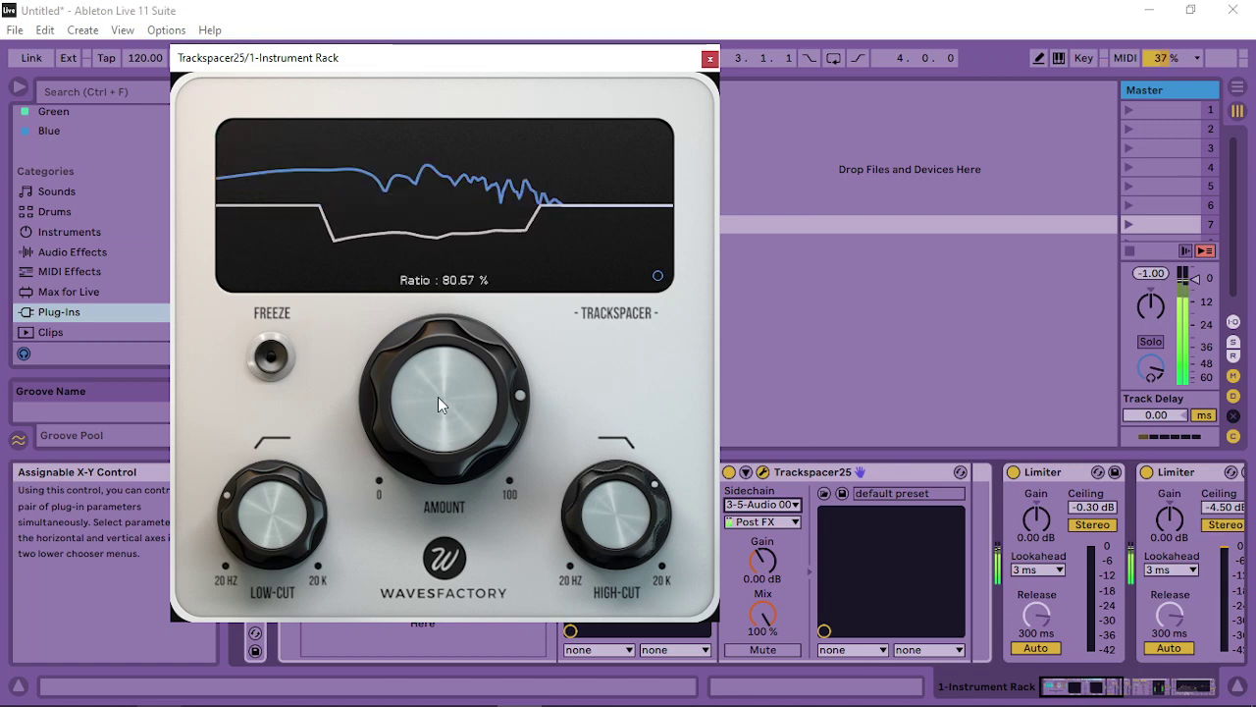
pyautogui.moveTo(435, 402); pyautogui.dragTo(422, 411)
pyautogui.moveTo(294, 509); pyautogui.dragTo(317, 480)
pyautogui.moveTo(307, 534); pyautogui.dragTo(275, 553)
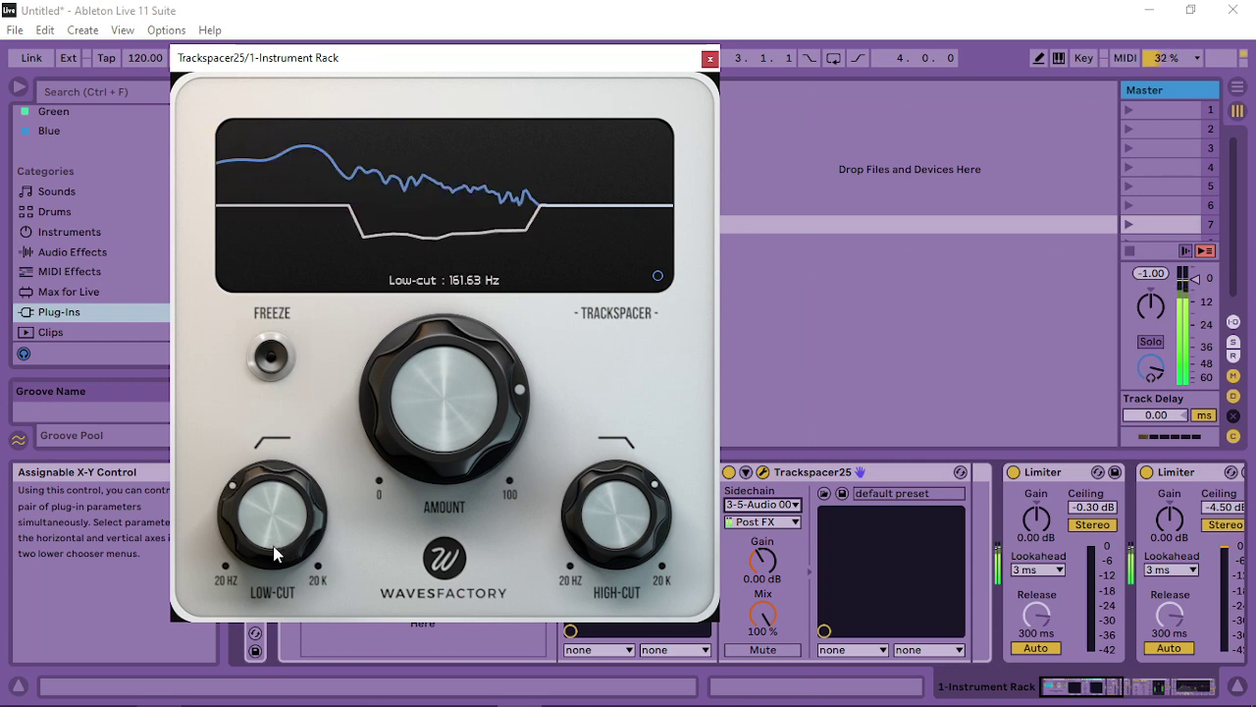
# Set Trackspacer's sidechain source to 1-Instrument Rack, tapped Post FX from the first Zebra2 chain
pyautogui.click(764, 504)
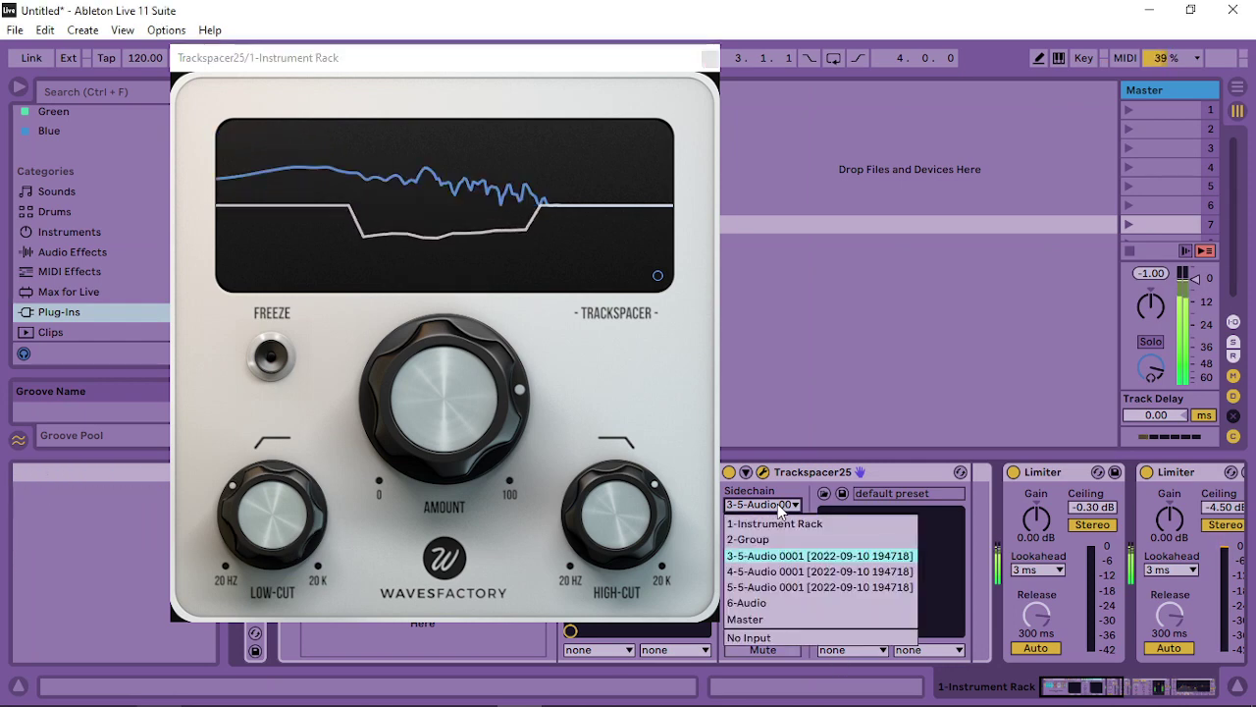
pyautogui.click(790, 555)
pyautogui.click(773, 522)
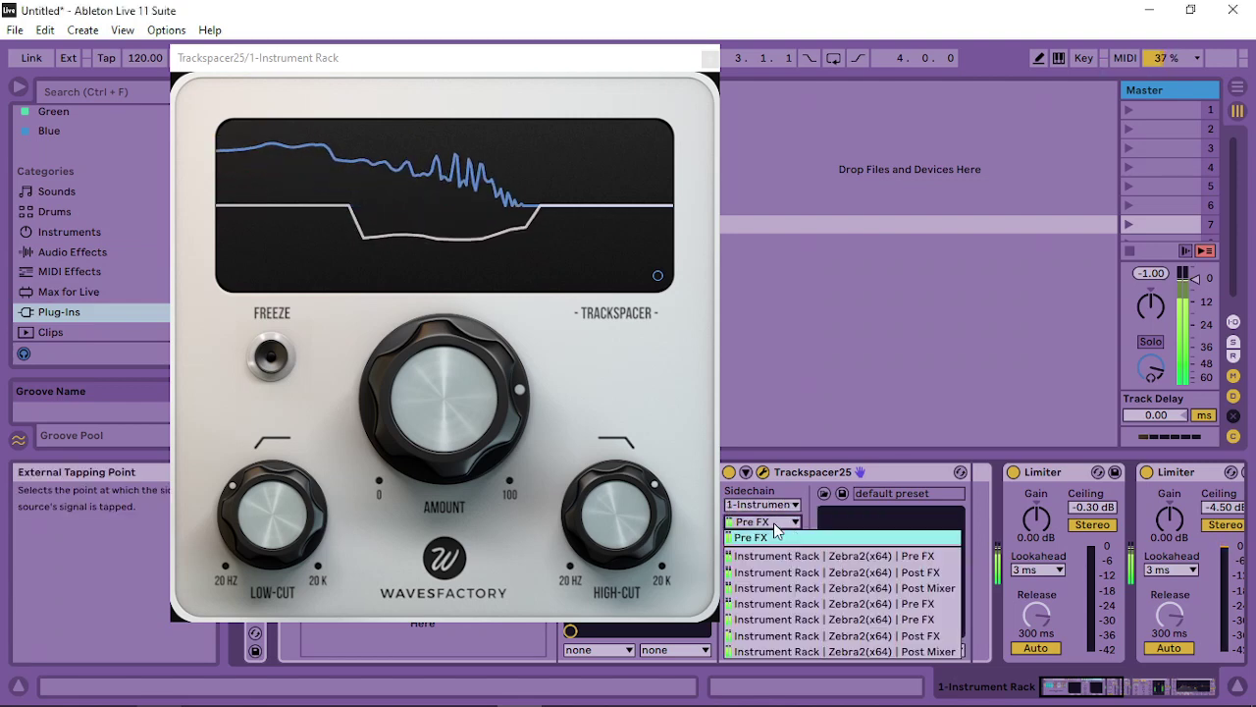
pyautogui.click(919, 571)
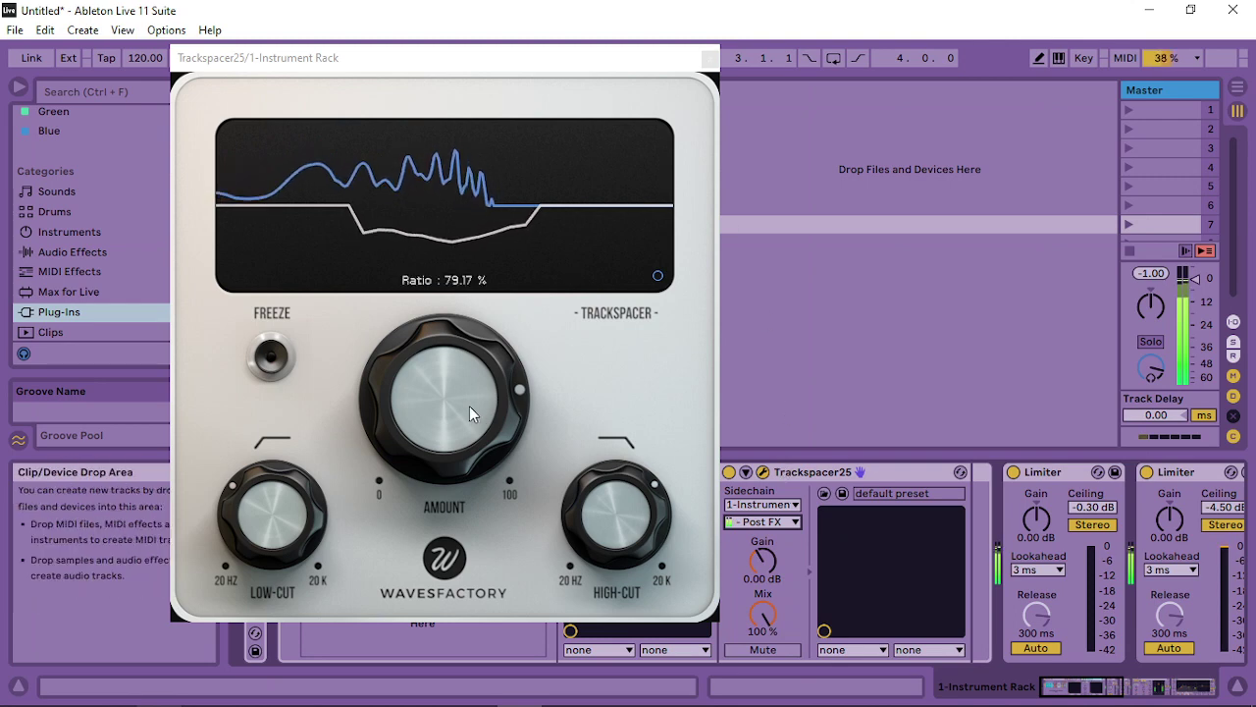
# Narrow Trackspacer's band with the low-cut near 285 Hz and high-cut near 364 Hz, and set the amount to 79.50 %
pyautogui.moveTo(322, 501); pyautogui.dragTo(317, 480)
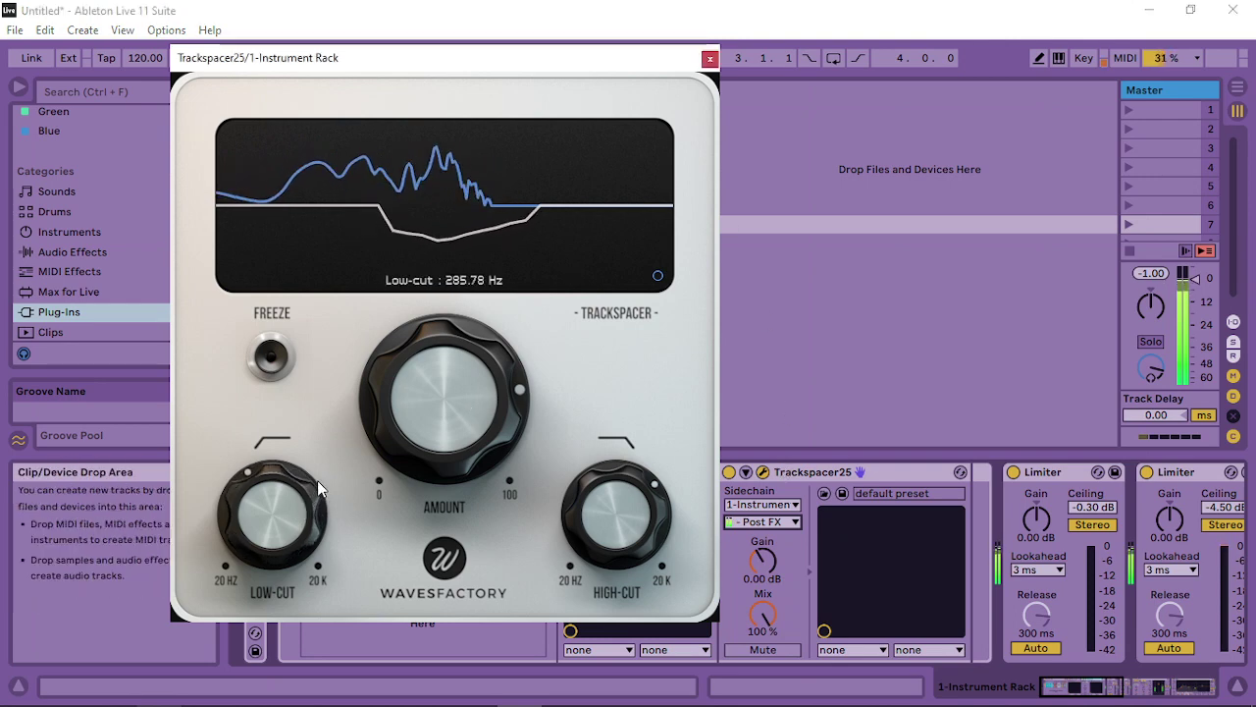
pyautogui.moveTo(614, 489); pyautogui.dragTo(688, 558)
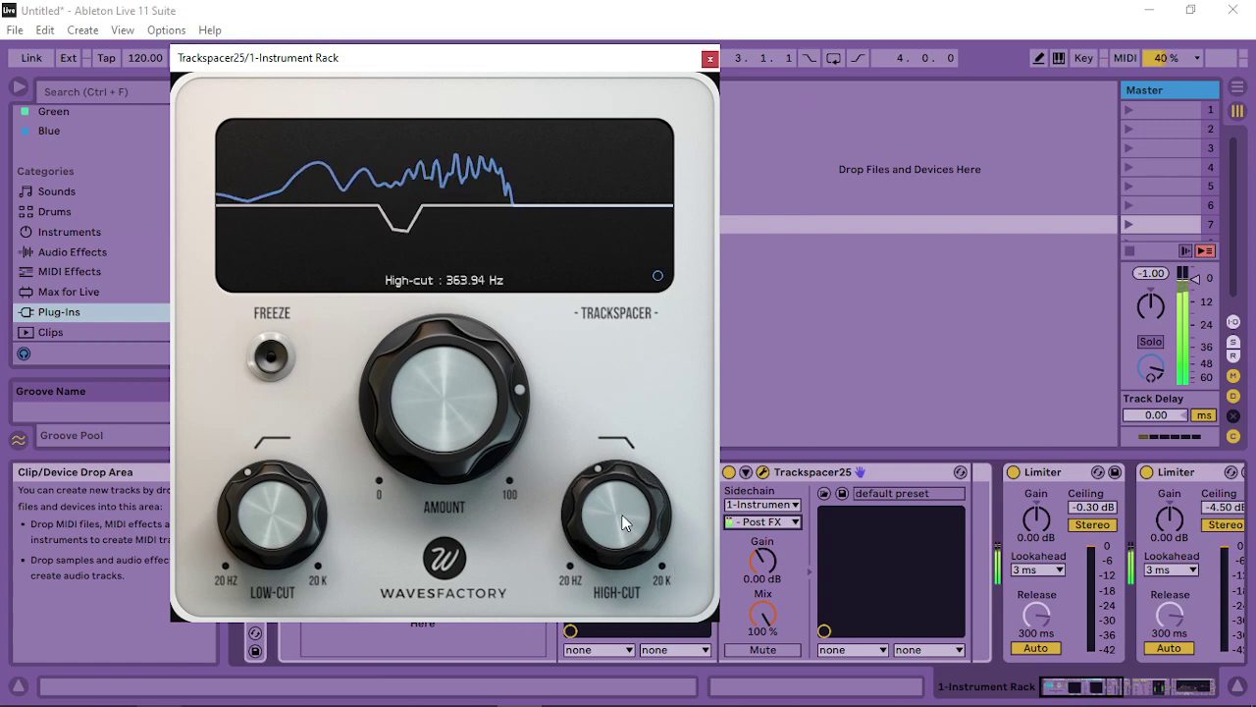
pyautogui.moveTo(621, 514); pyautogui.dragTo(632, 510)
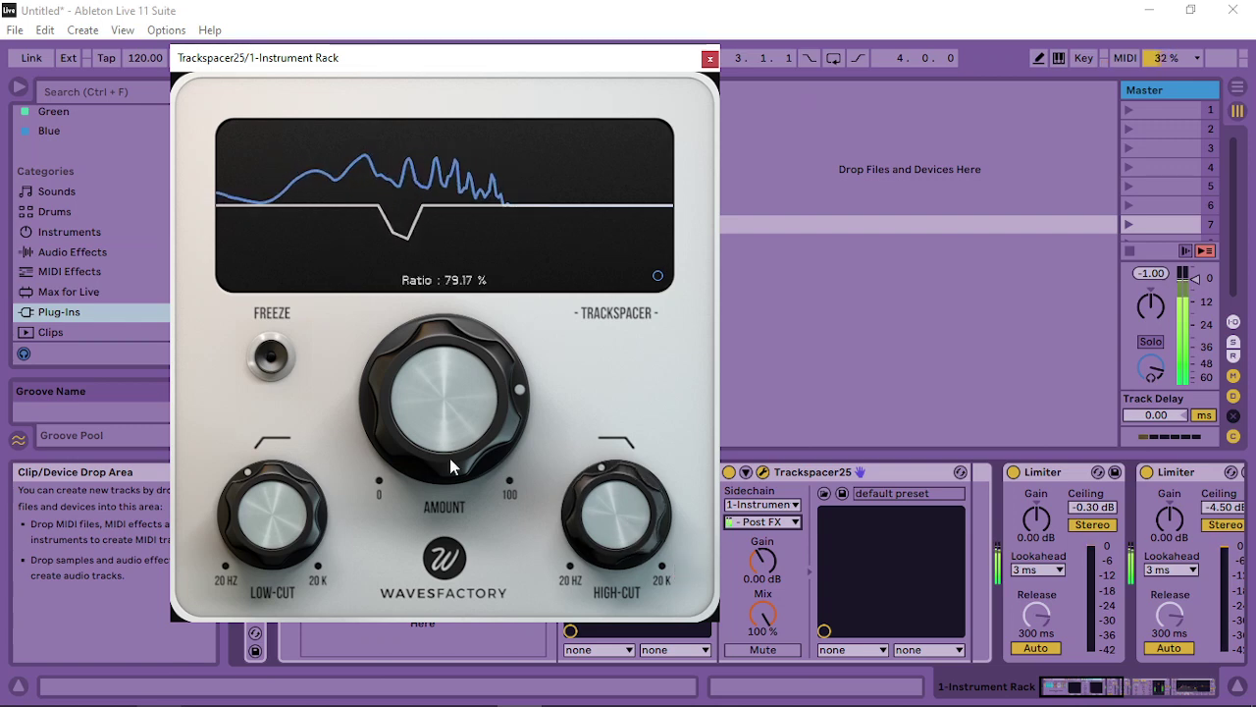
pyautogui.moveTo(276, 505)
pyautogui.mouseDown()
pyautogui.moveTo(291, 501)
pyautogui.moveTo(274, 509)
pyautogui.mouseUp()
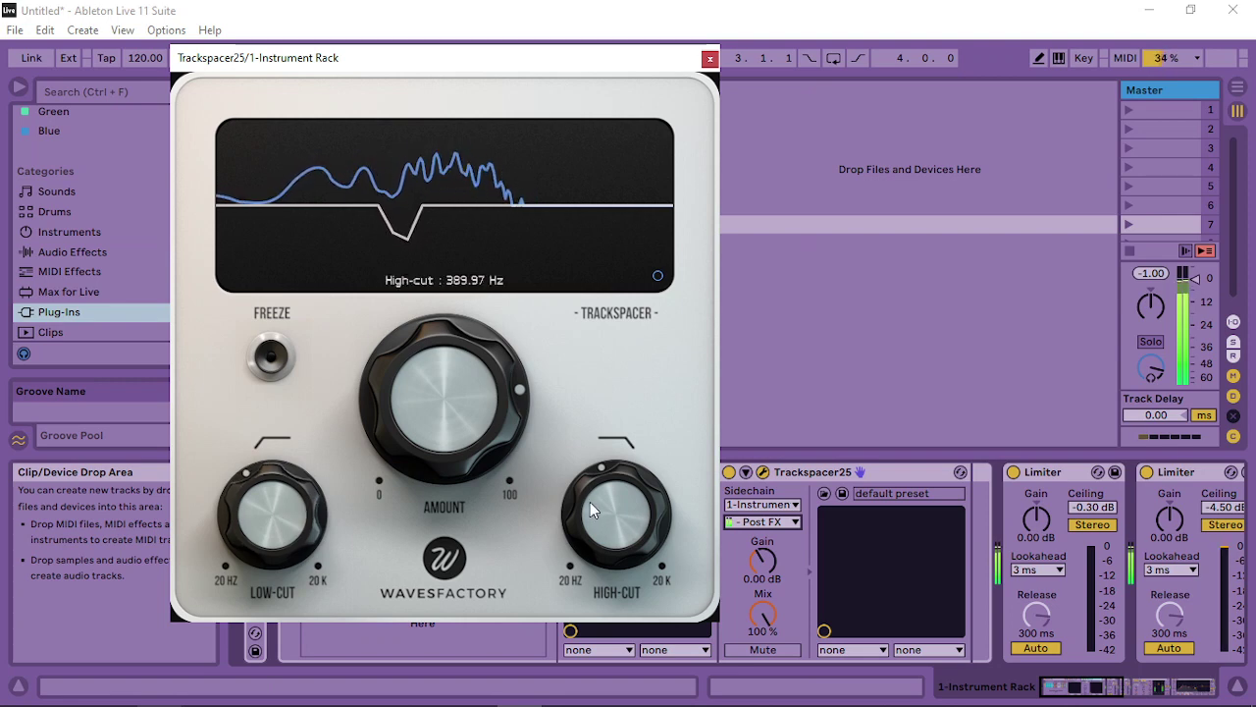
pyautogui.moveTo(589, 501)
pyautogui.mouseDown()
pyautogui.moveTo(589, 481)
pyautogui.moveTo(577, 505)
pyautogui.moveTo(555, 510)
pyautogui.moveTo(569, 512)
pyautogui.mouseUp()
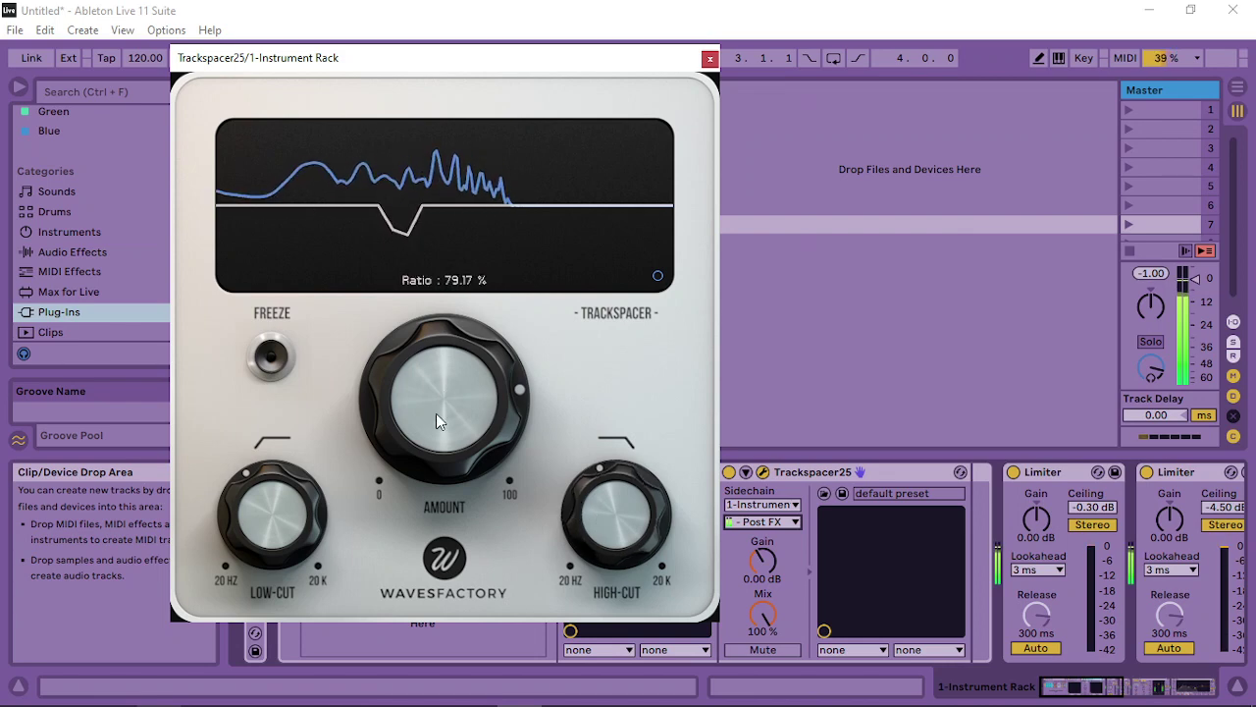
pyautogui.moveTo(435, 413); pyautogui.dragTo(439, 412)
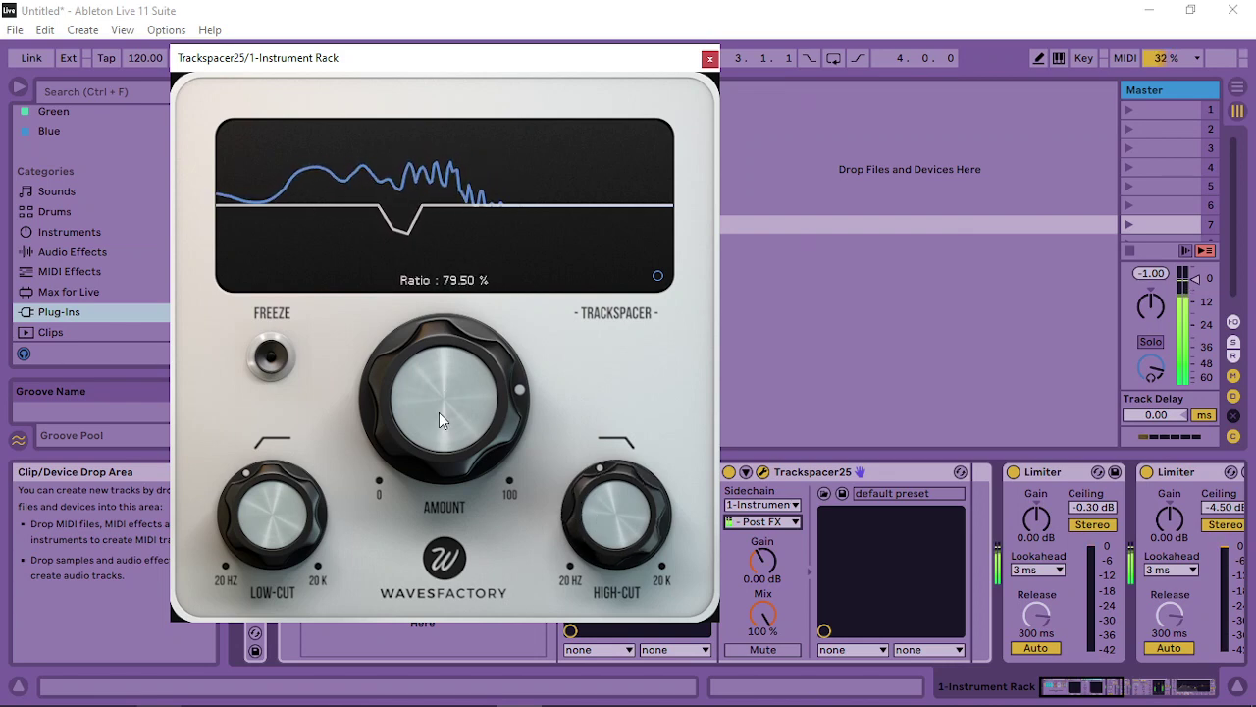
# Close Trackspacer and look through the Reverb & Resonance audio effects, selecting Convolution Reverb
pyautogui.click(709, 58)
pyautogui.click(87, 252)
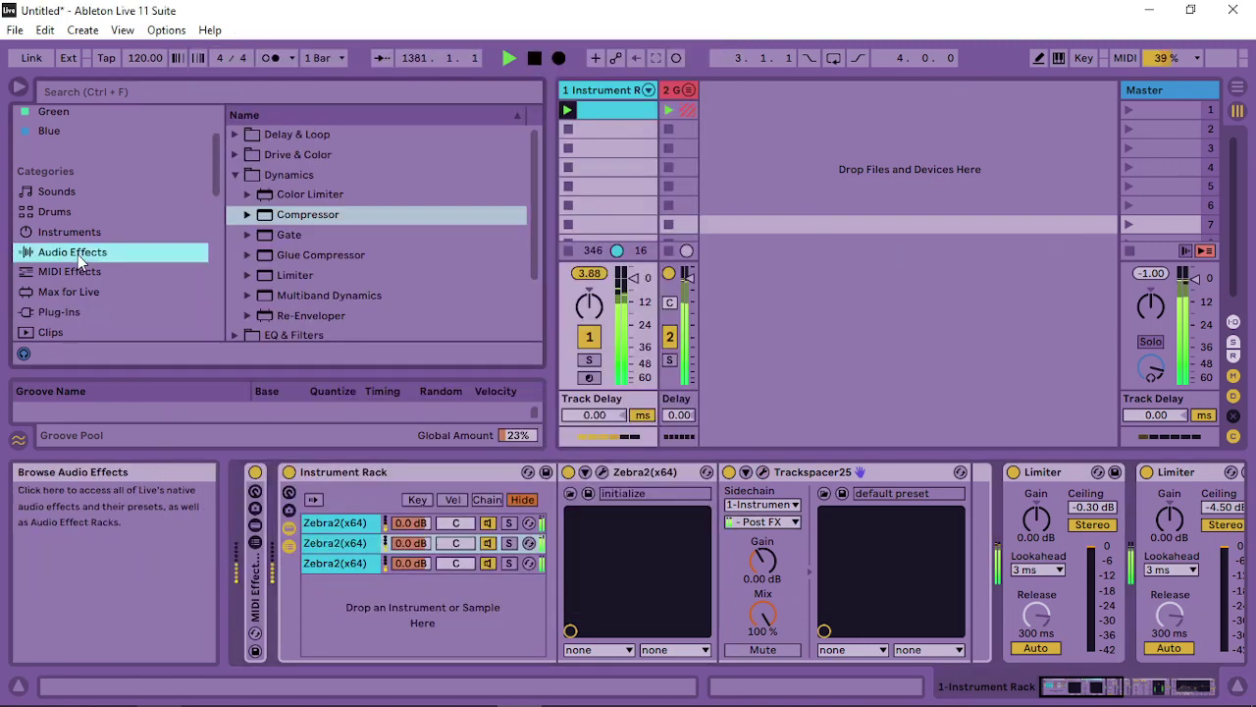
pyautogui.click(233, 176)
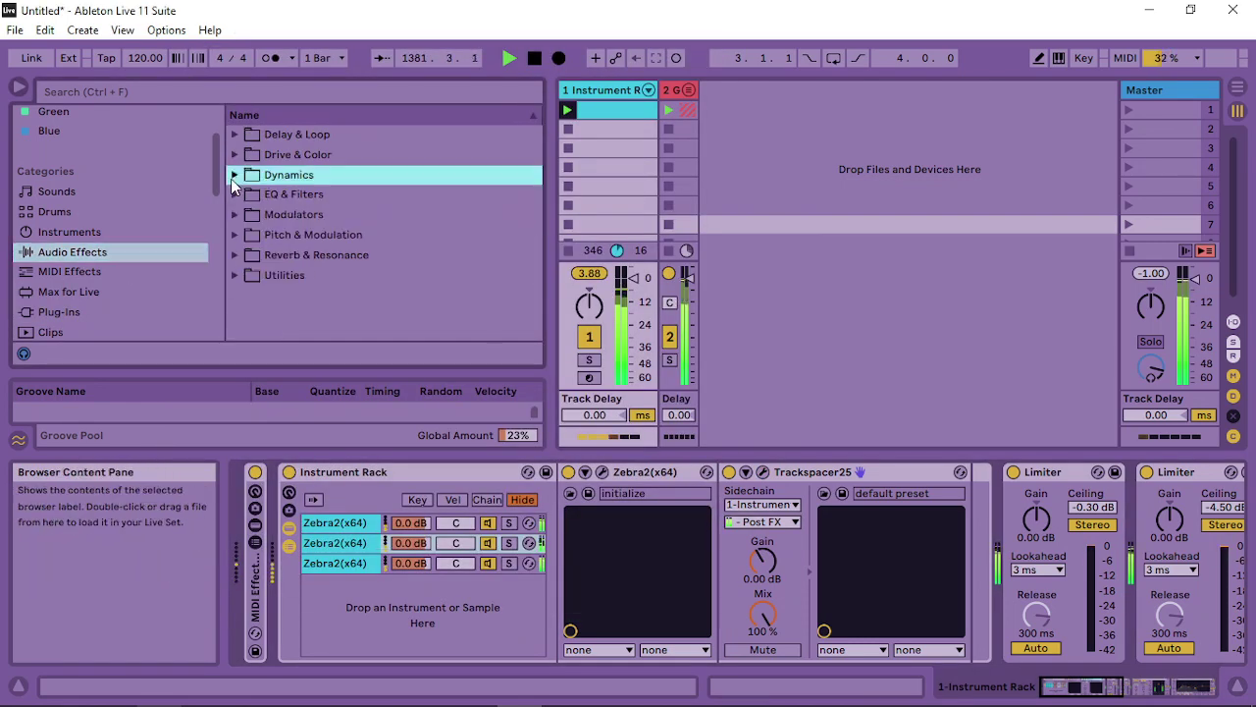
pyautogui.click(239, 254)
pyautogui.scroll(-1, 350, 315)
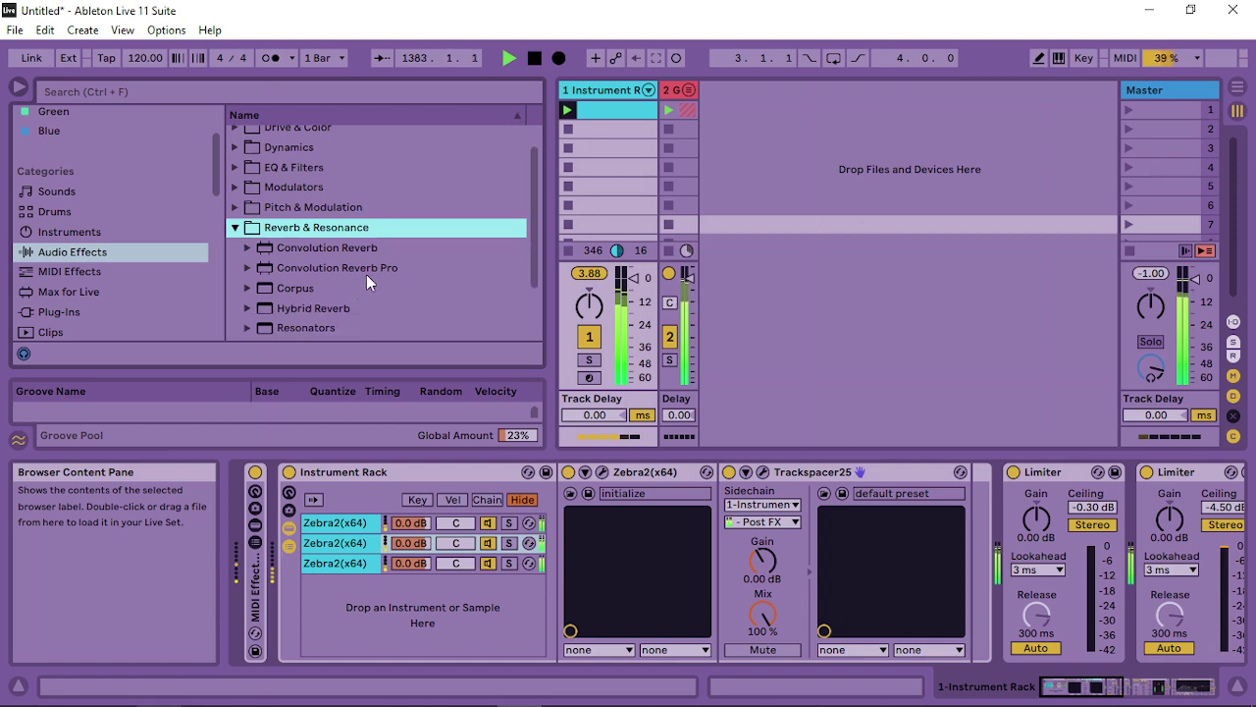
pyautogui.moveTo(343, 249); pyautogui.dragTo(362, 267)
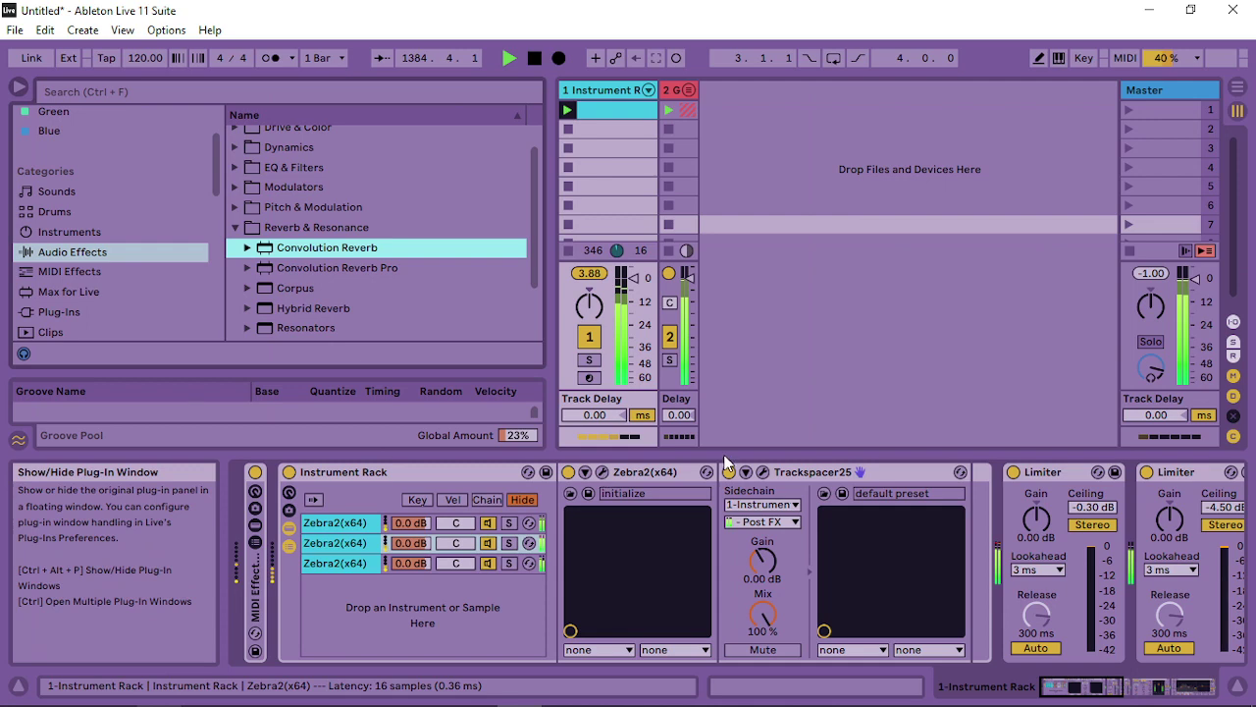
# Open the second chain's Zebra2, change Mix 5's pan modulation depth to a positive amount and check the NuRev settings
pyautogui.click(727, 462)
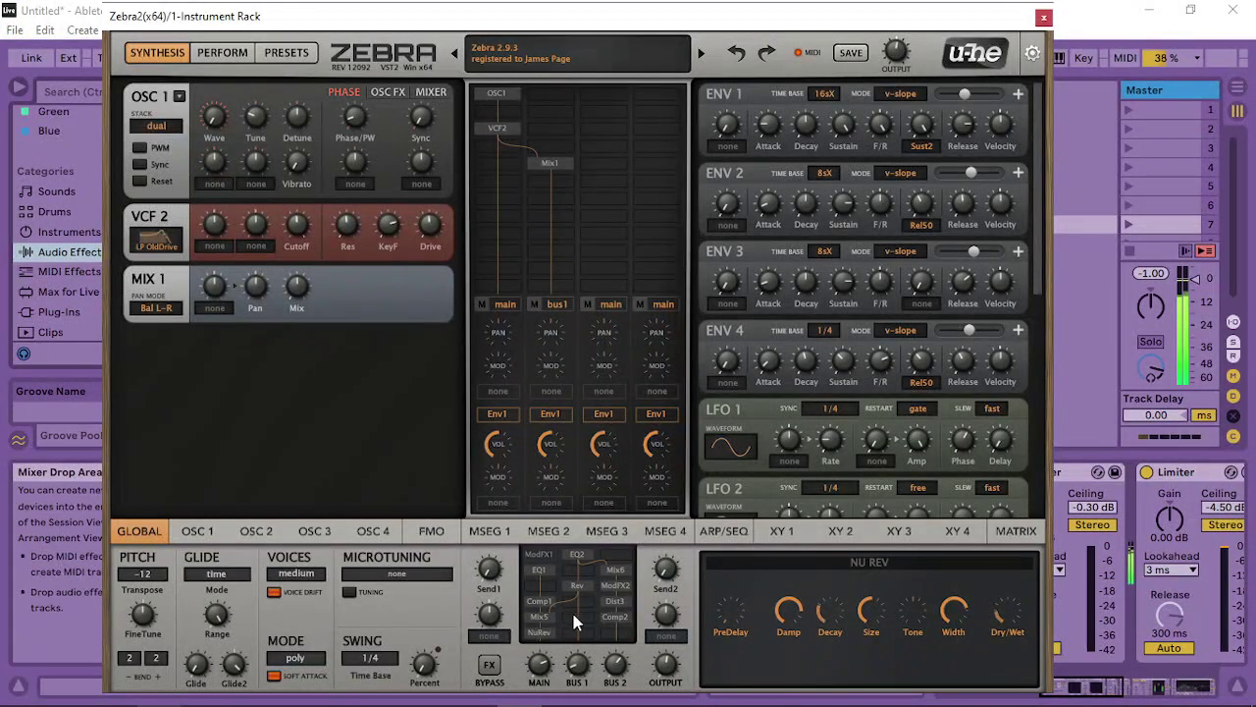
pyautogui.click(577, 585)
pyautogui.click(539, 616)
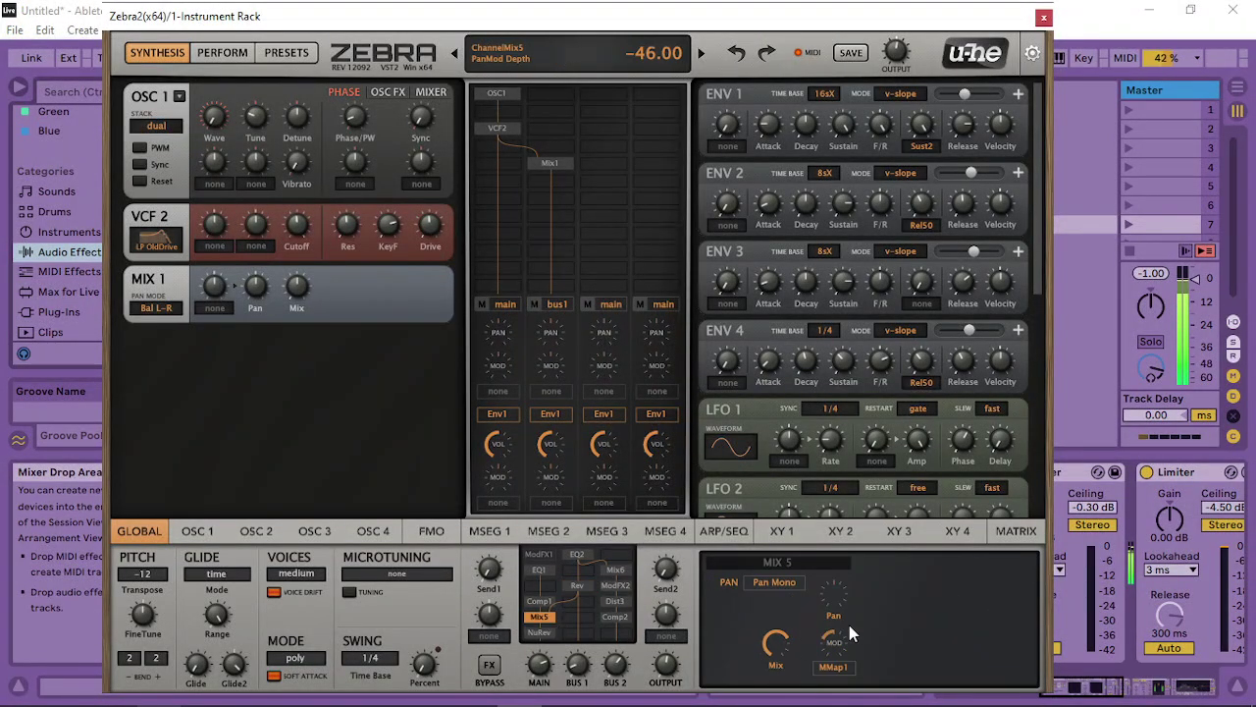
pyautogui.moveTo(852, 634); pyautogui.dragTo(807, 631)
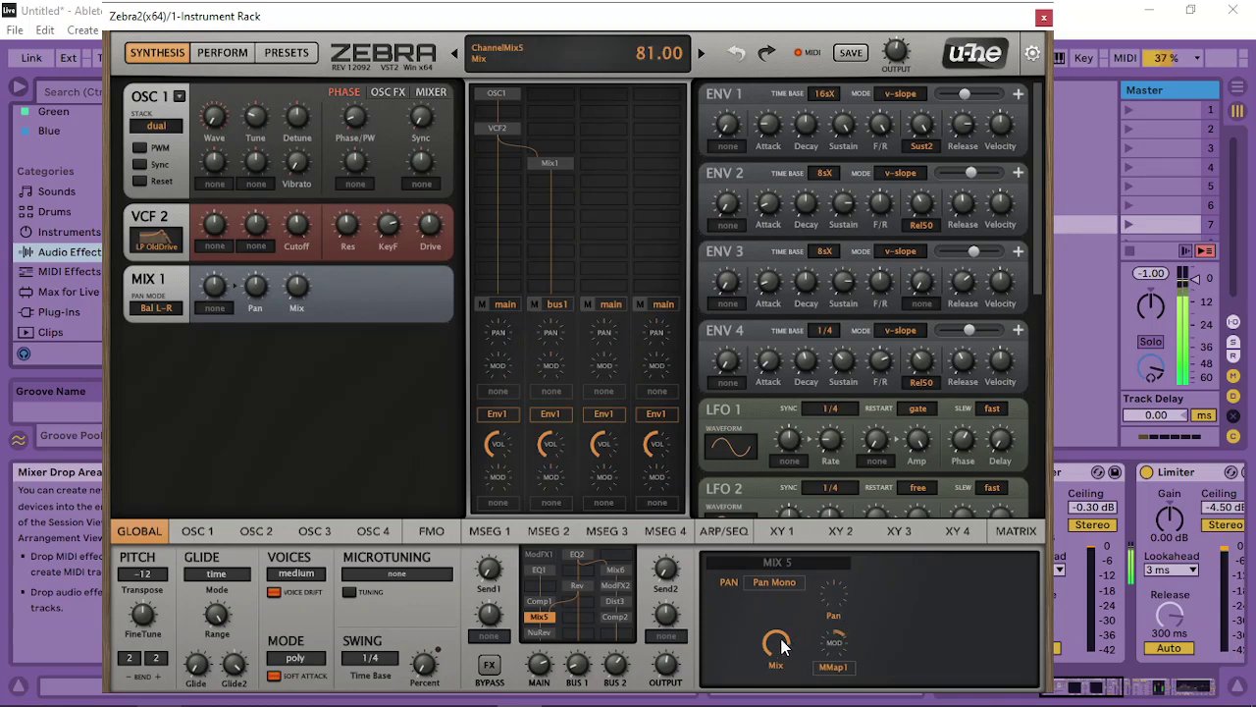
pyautogui.click(538, 633)
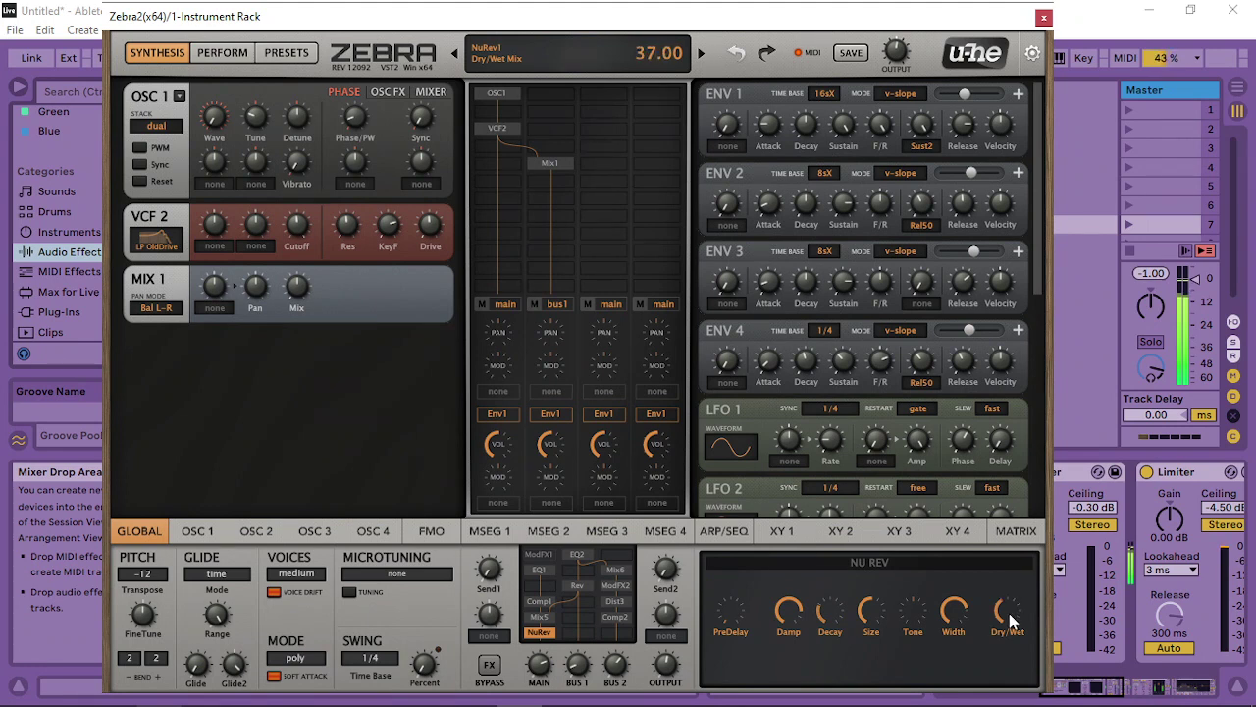
# Set EQ1's Mid2 gain to -2.25 and boost EQ2's second band at around 1.75 kHz
pyautogui.click(539, 569)
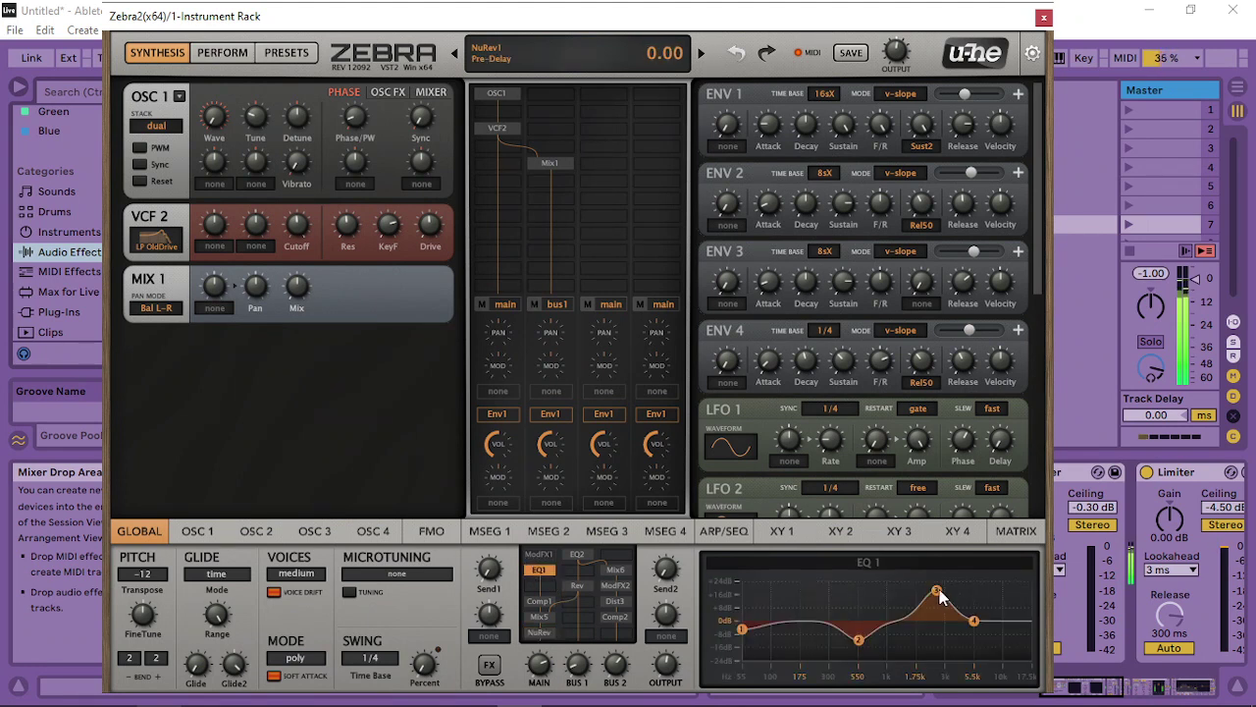
pyautogui.moveTo(938, 590); pyautogui.dragTo(933, 625)
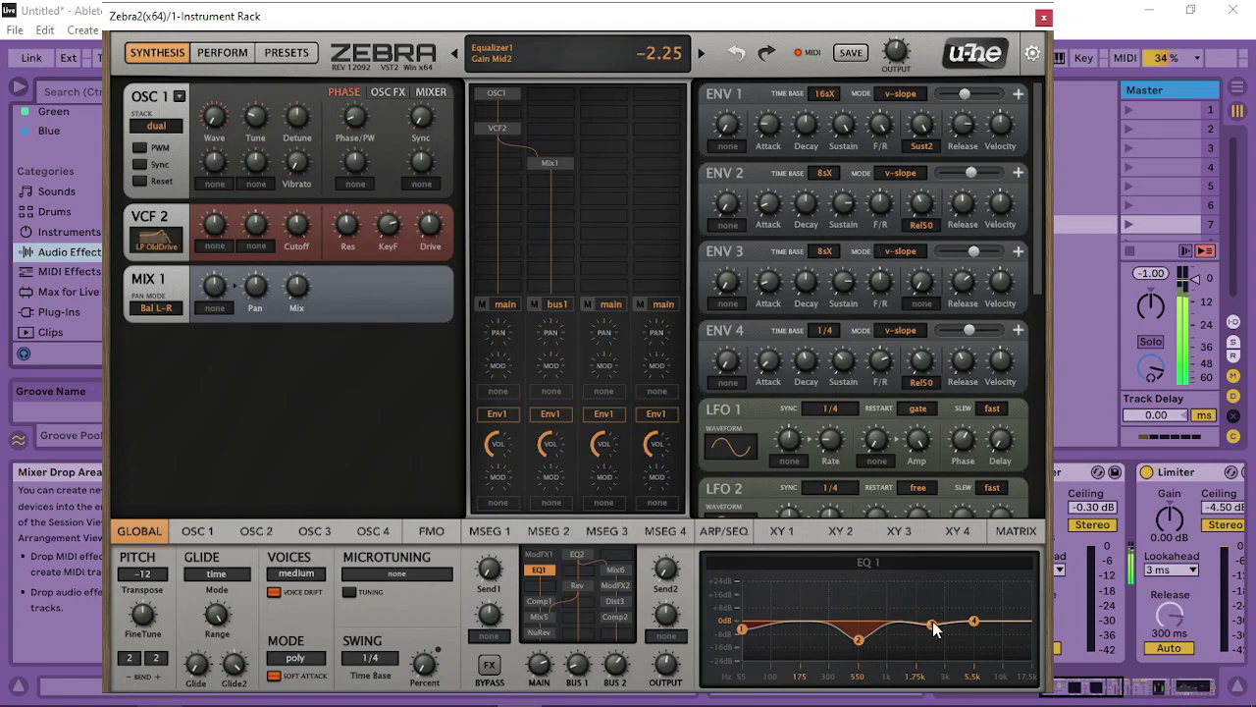
pyautogui.click(576, 555)
pyautogui.moveTo(875, 590); pyautogui.dragTo(916, 598)
# Turn up the DX effect amount in OSC 1's oscillator effects and look through the modulators
pyautogui.click(388, 91)
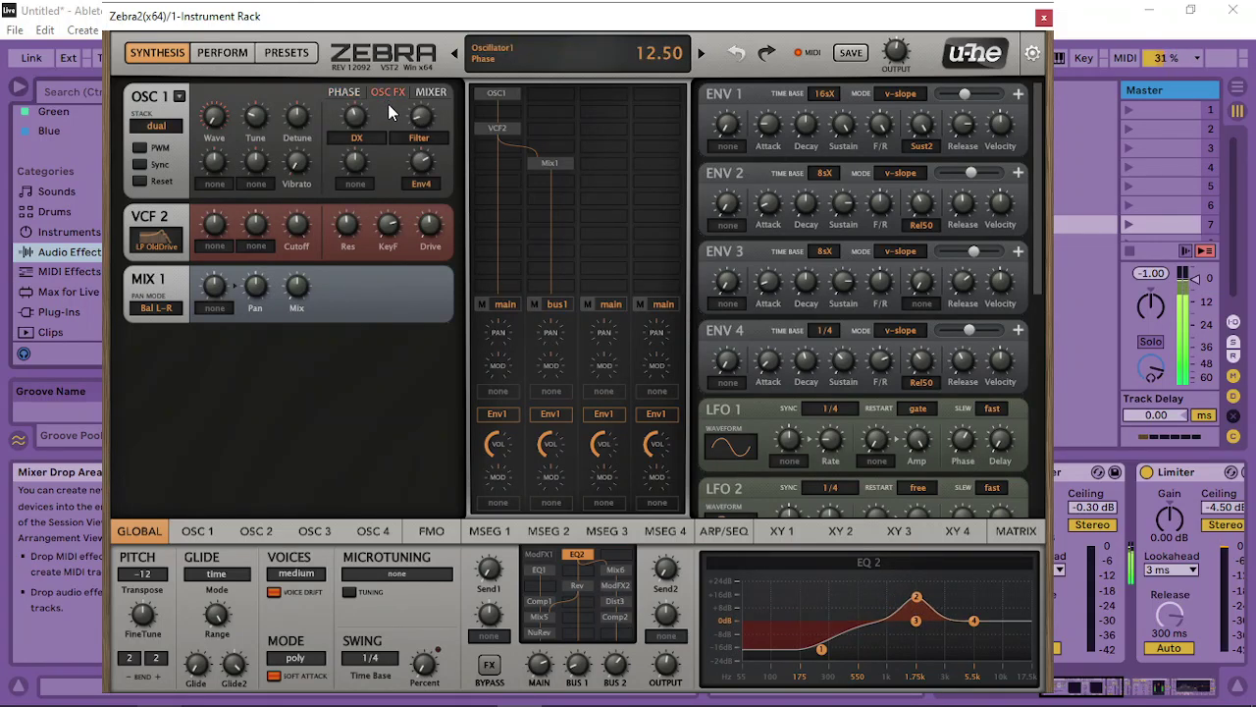
pyautogui.moveTo(359, 118); pyautogui.dragTo(384, 105)
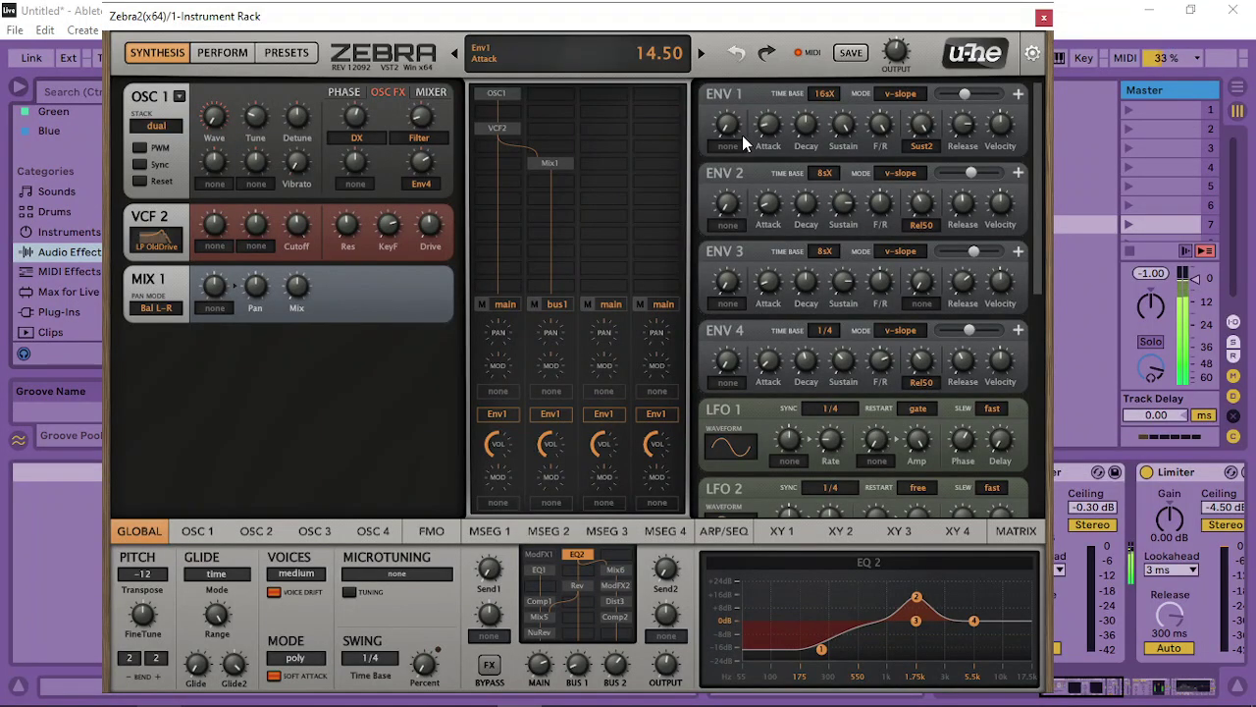
pyautogui.scroll(-1, 742, 135)
pyautogui.moveTo(832, 210); pyautogui.dragTo(844, 306)
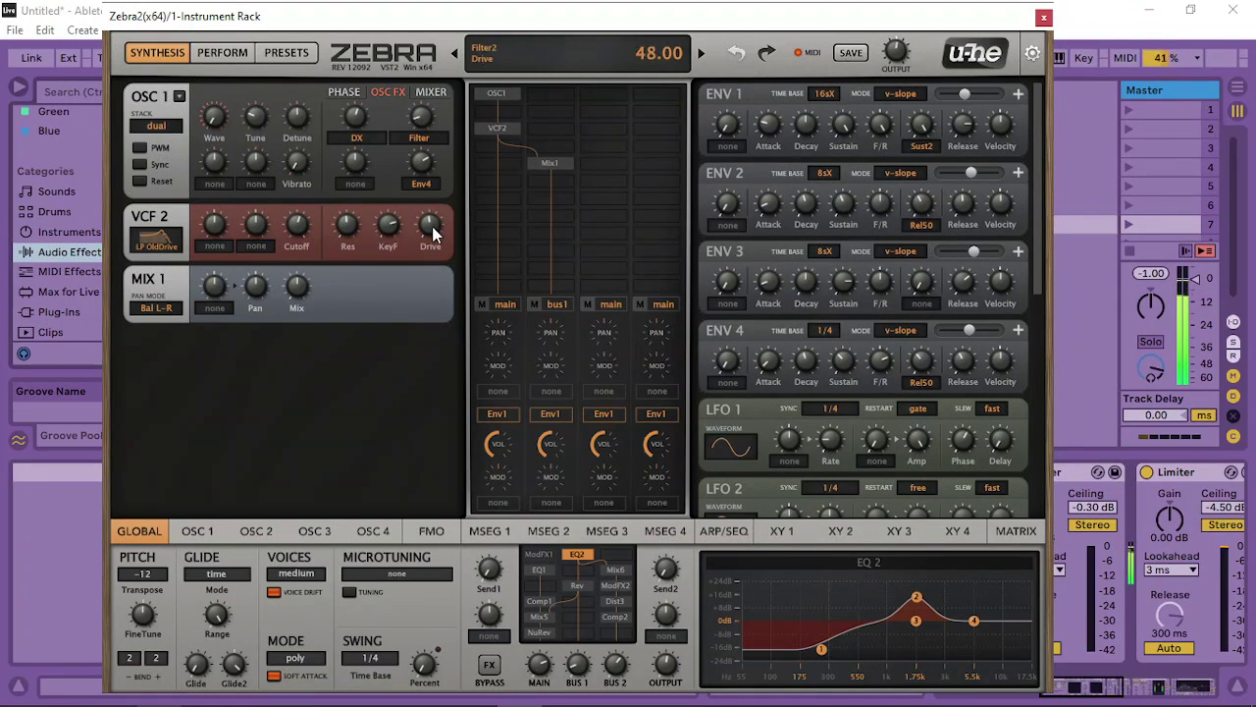
# Switch VCF 2 to LP MidDrive with resonance 18.50, and set EQ2's Mid1 gain to 18.75
pyautogui.click(157, 240)
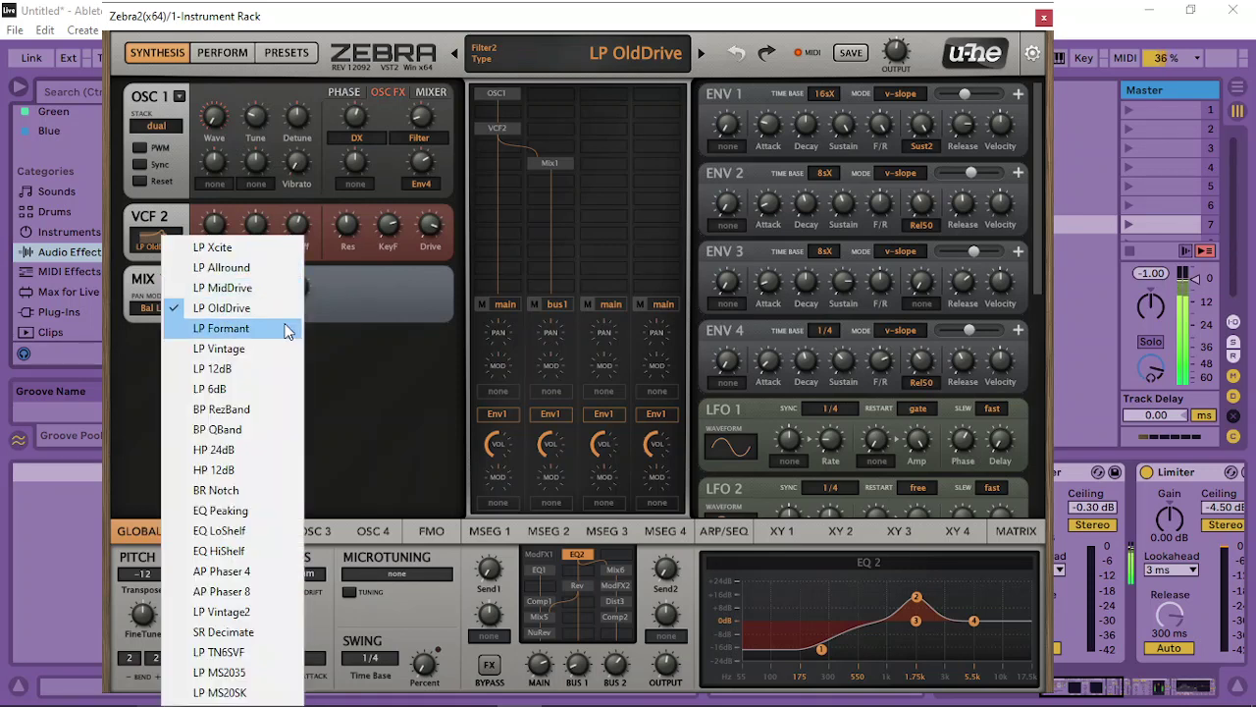
pyautogui.click(222, 287)
pyautogui.moveTo(415, 235); pyautogui.dragTo(417, 263)
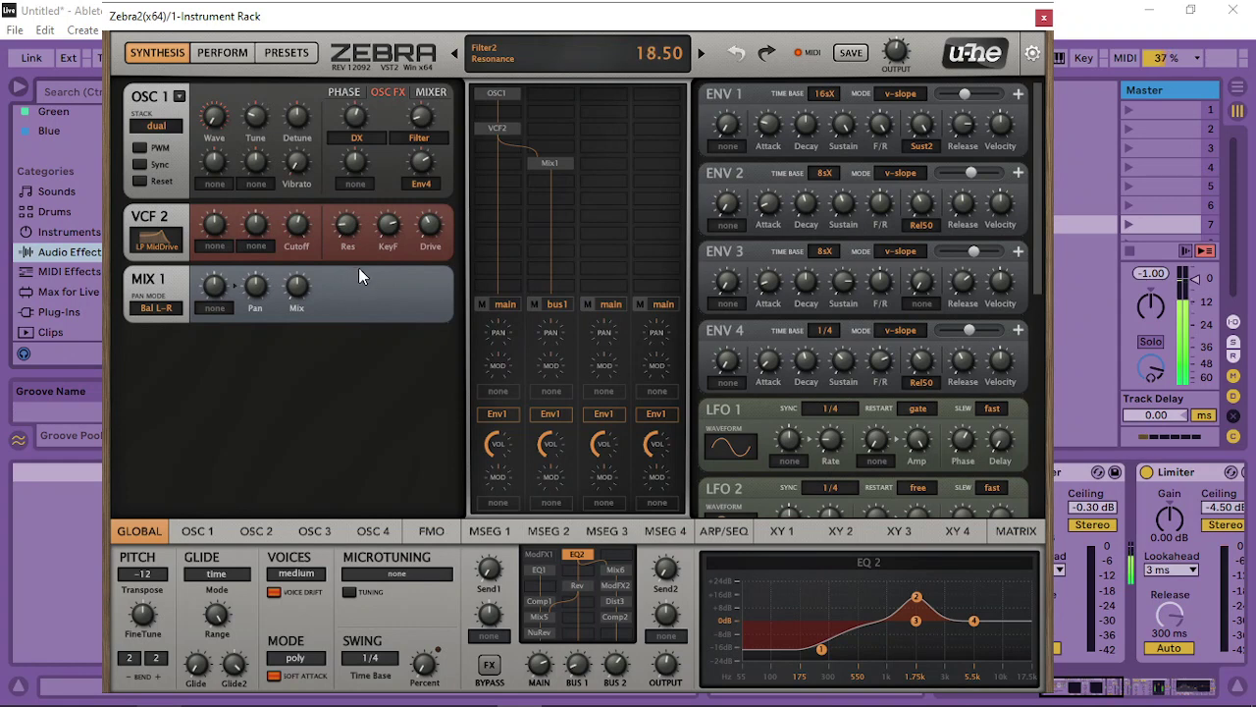
pyautogui.moveTo(916, 597)
pyautogui.mouseDown()
pyautogui.moveTo(925, 589)
pyautogui.moveTo(914, 590)
pyautogui.mouseUp()
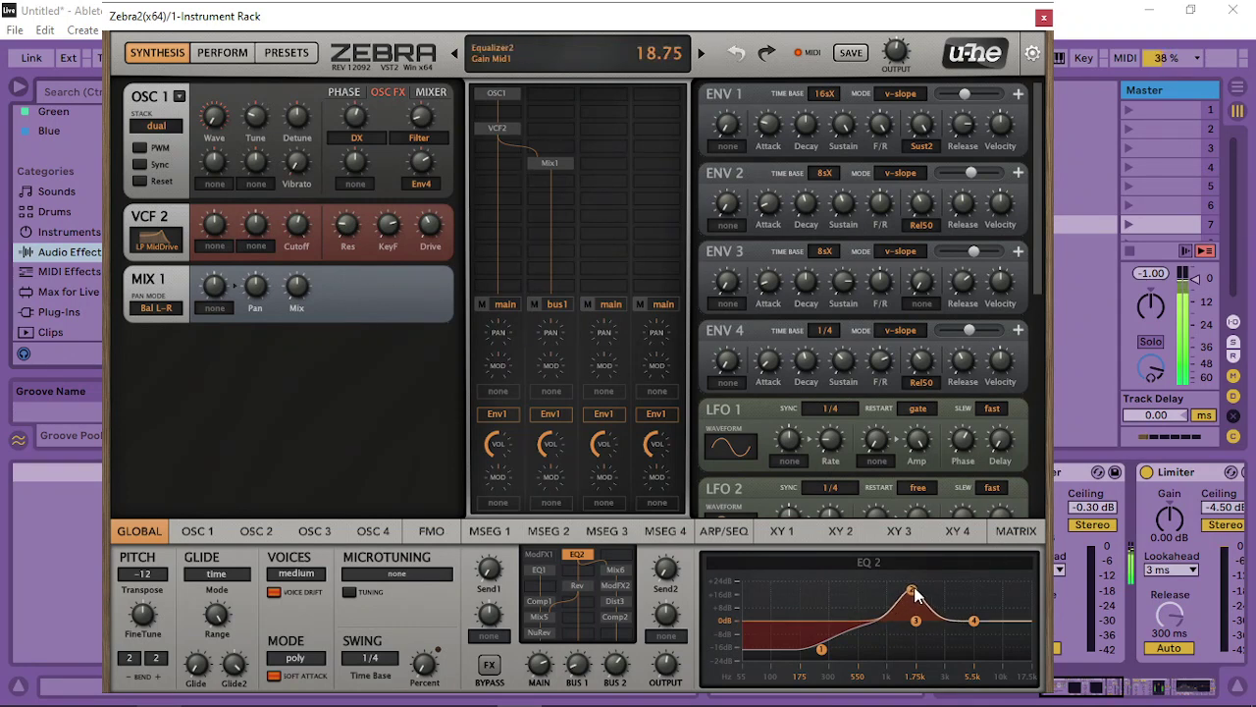
# Set the Rev module's feedback to 65 with less dry signal, lower Mix 5's mix and set its pan modulation depth to 8
pyautogui.click(579, 590)
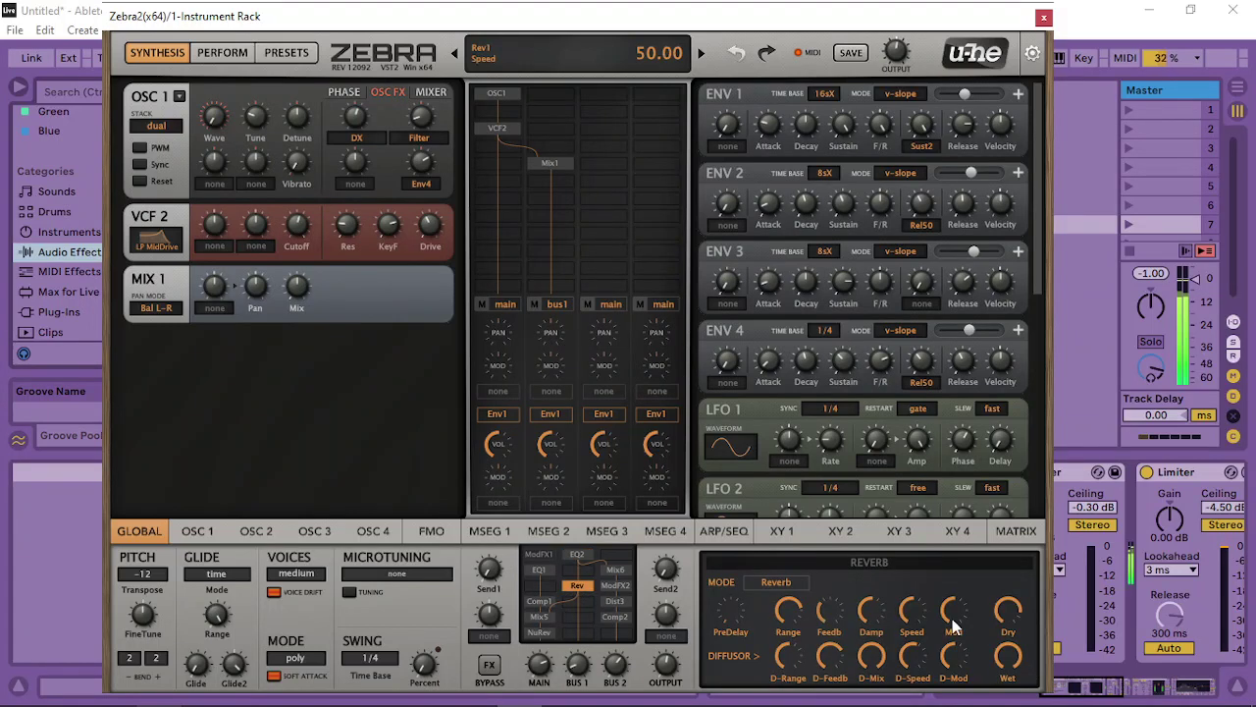
pyautogui.moveTo(1017, 614); pyautogui.dragTo(1003, 624)
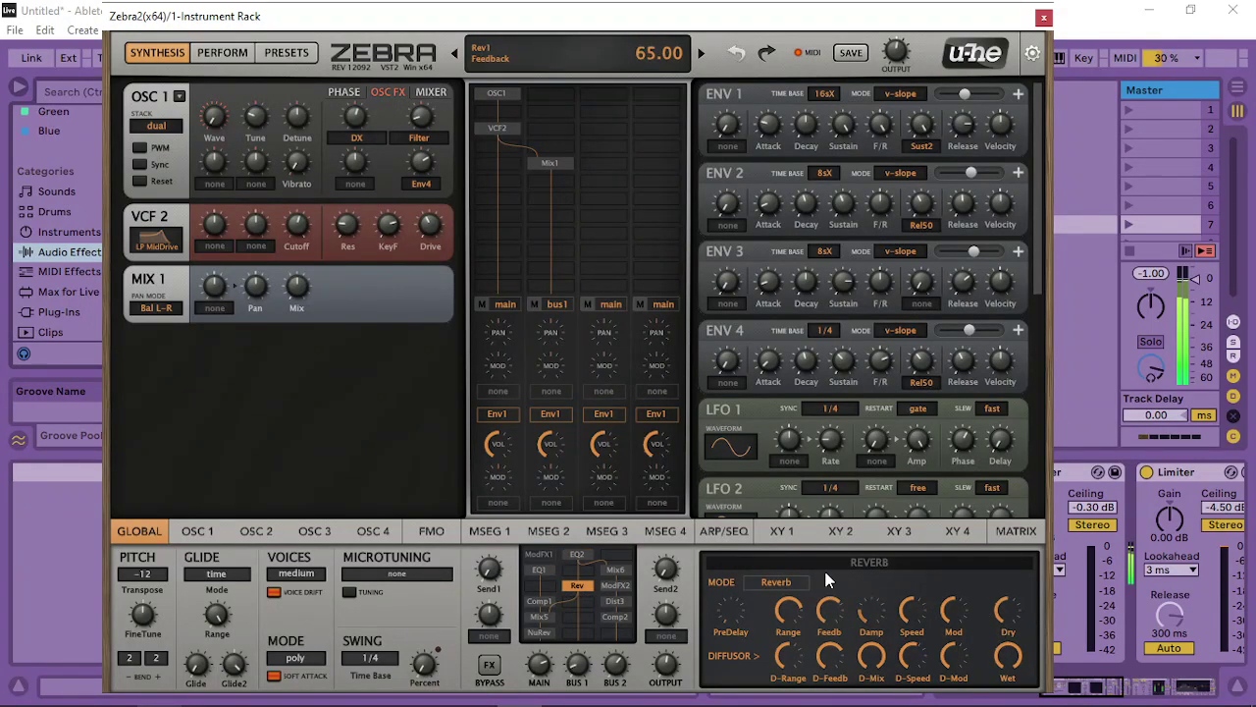
pyautogui.click(539, 618)
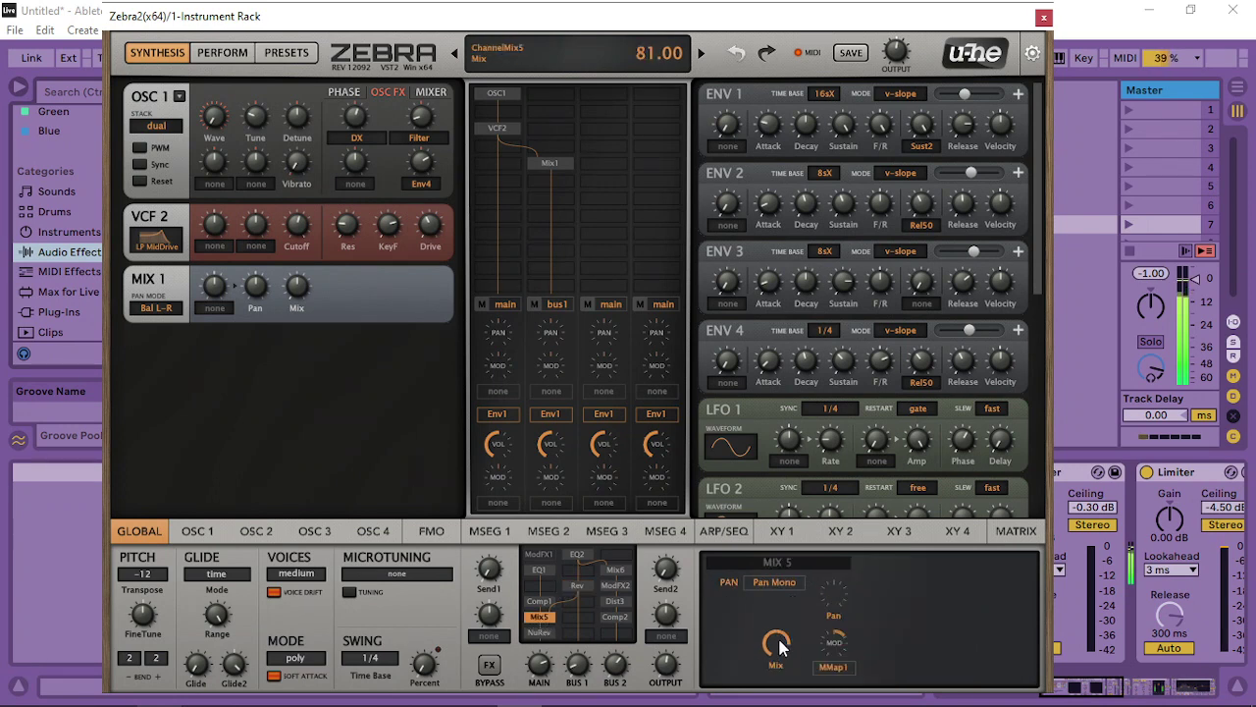
pyautogui.moveTo(819, 639); pyautogui.dragTo(832, 665)
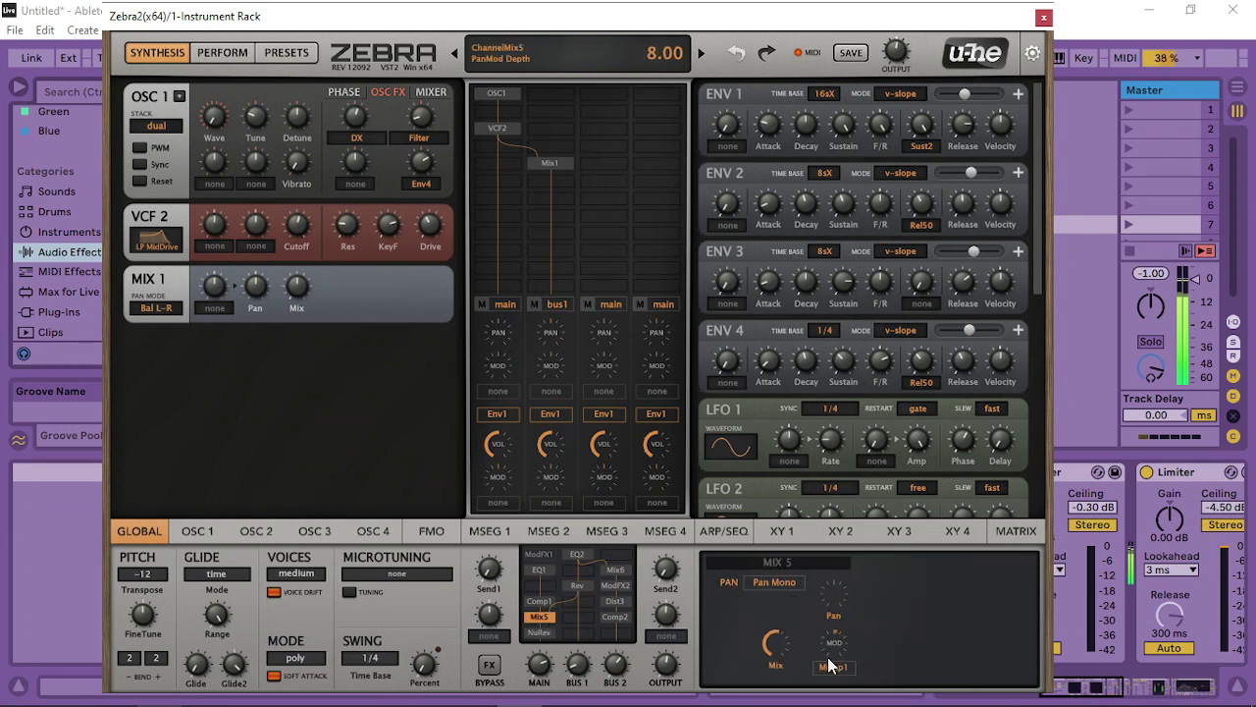
# Set the Mix 5 module's pan mode to Bal L-R
pyautogui.click(795, 594)
pyautogui.click(835, 599)
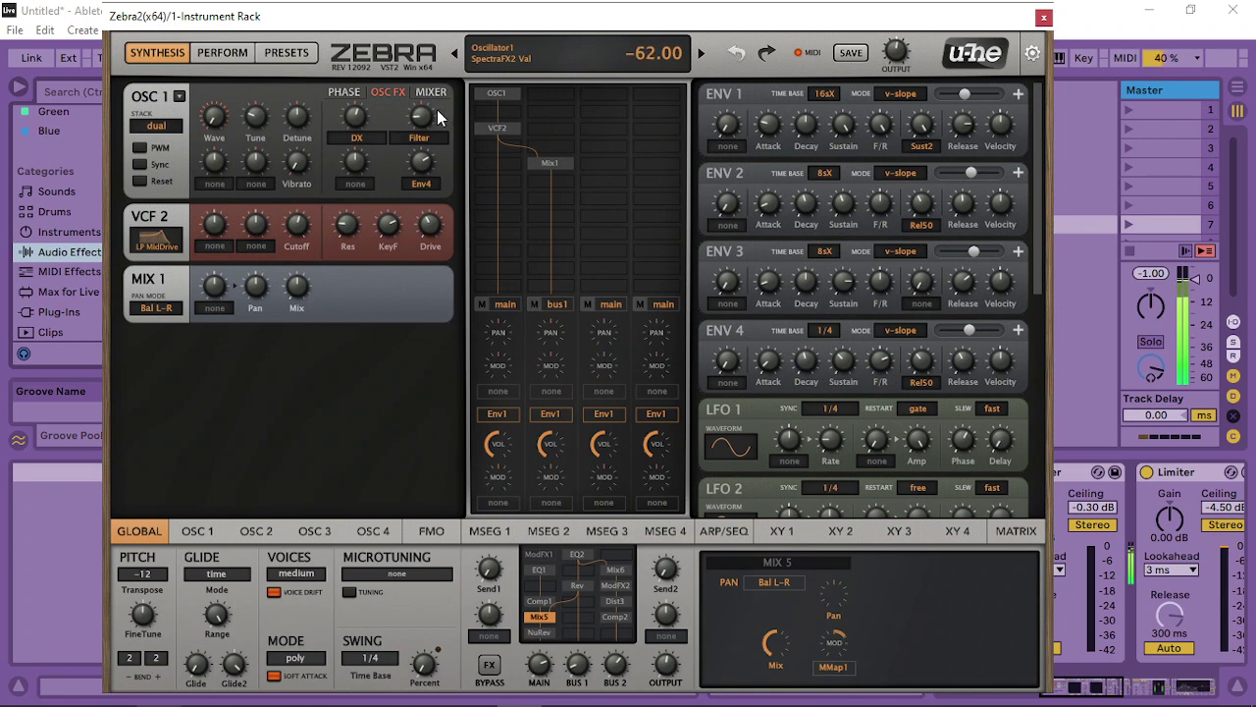
# Adjust OSC 1's DX amount and raise the Env4 modulation depth on its Filter effect, lowering ENV 4's slope
pyautogui.moveTo(439, 117); pyautogui.dragTo(459, 111)
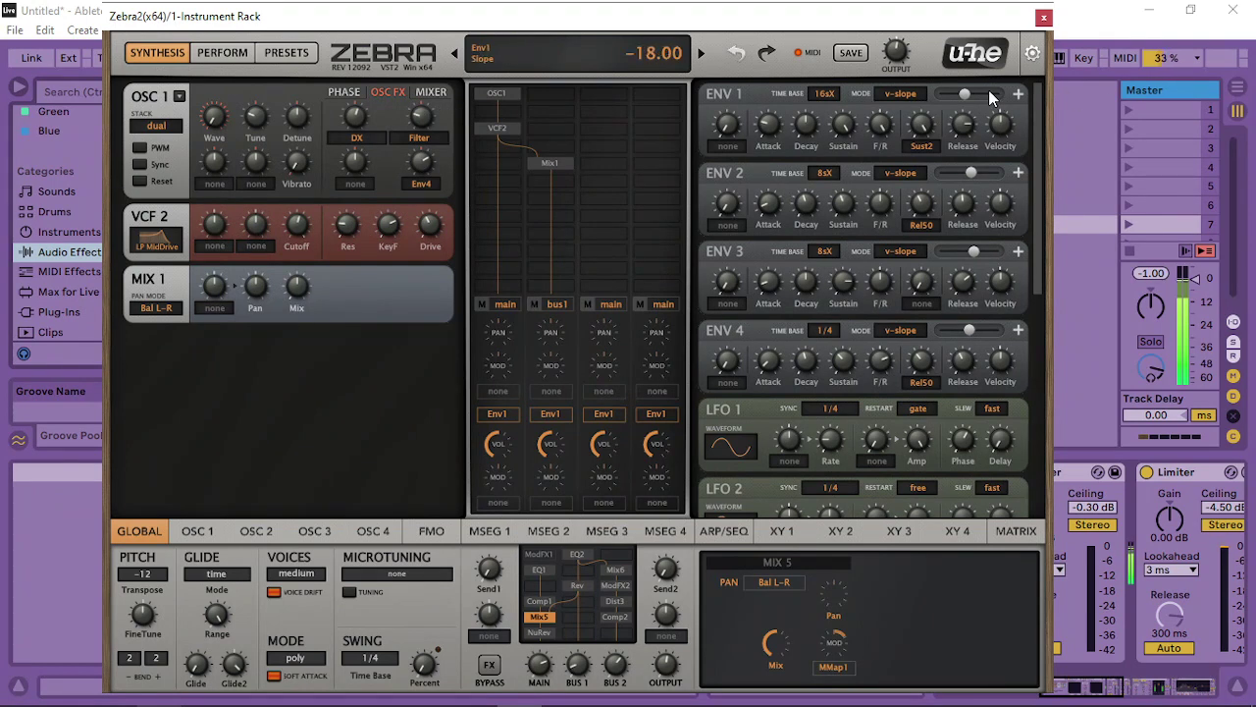
pyautogui.moveTo(974, 92); pyautogui.dragTo(968, 93)
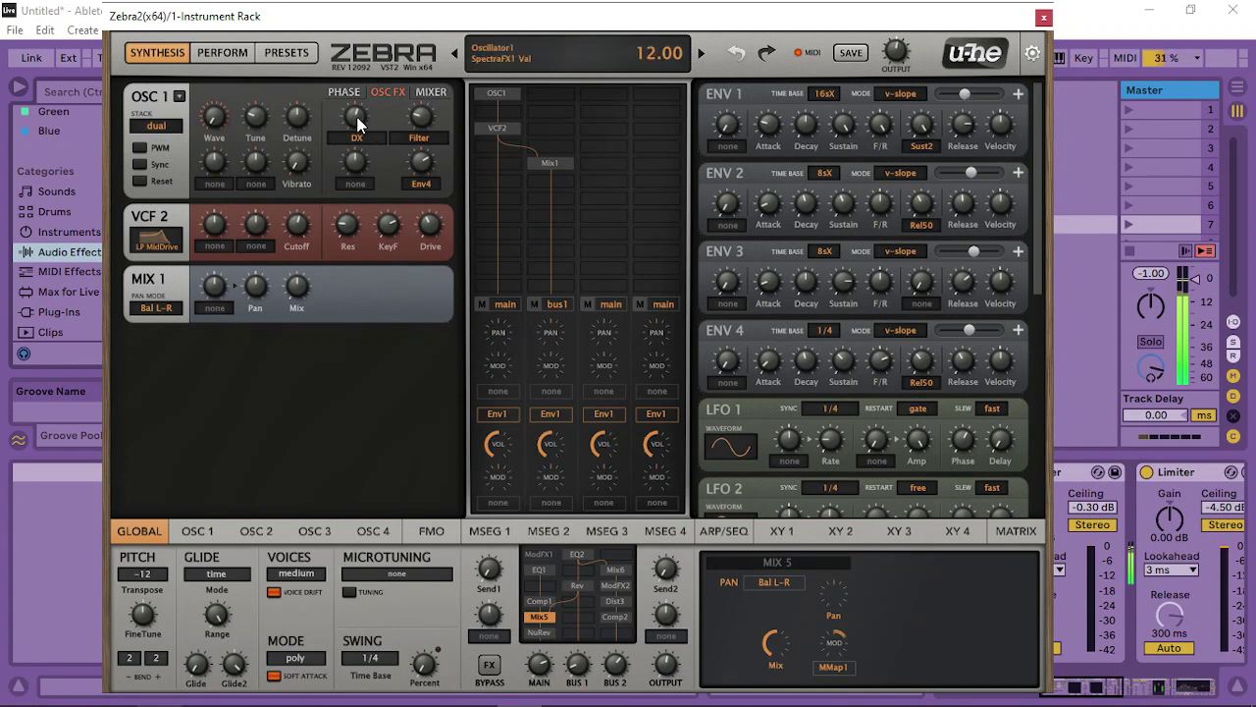
pyautogui.moveTo(358, 122)
pyautogui.mouseDown()
pyautogui.moveTo(329, 135)
pyautogui.moveTo(363, 122)
pyautogui.mouseUp()
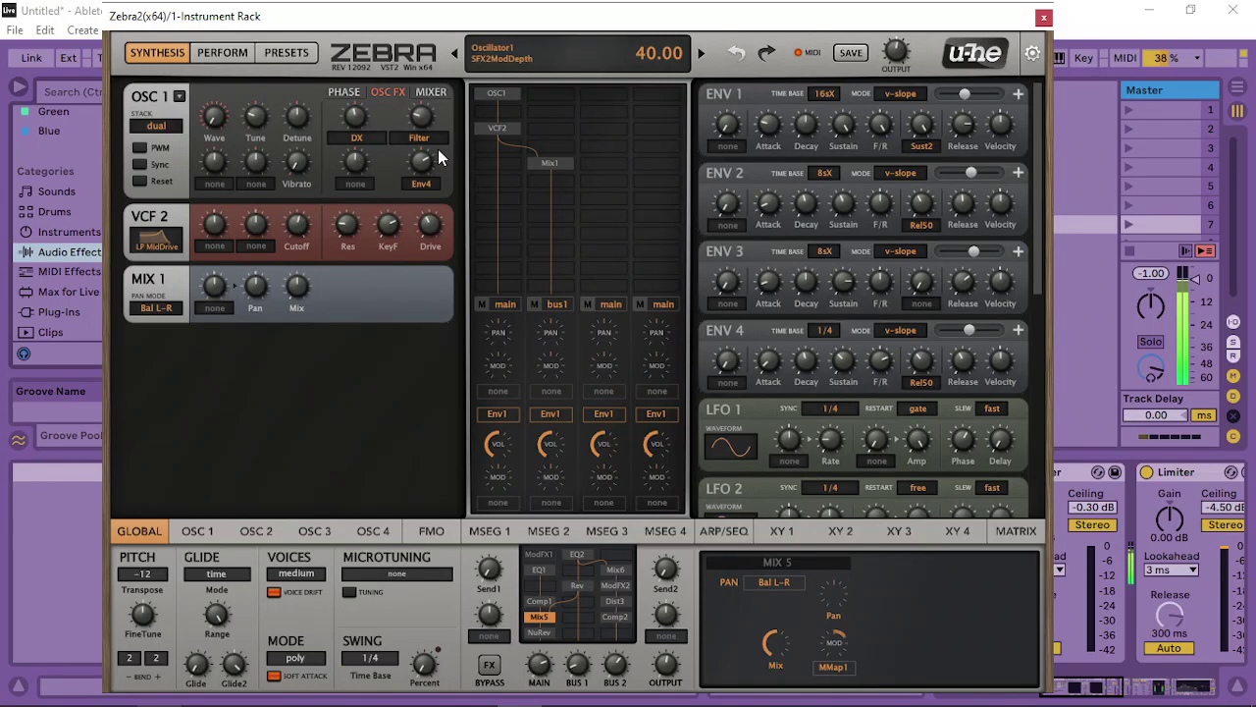
pyautogui.moveTo(426, 163); pyautogui.dragTo(436, 158)
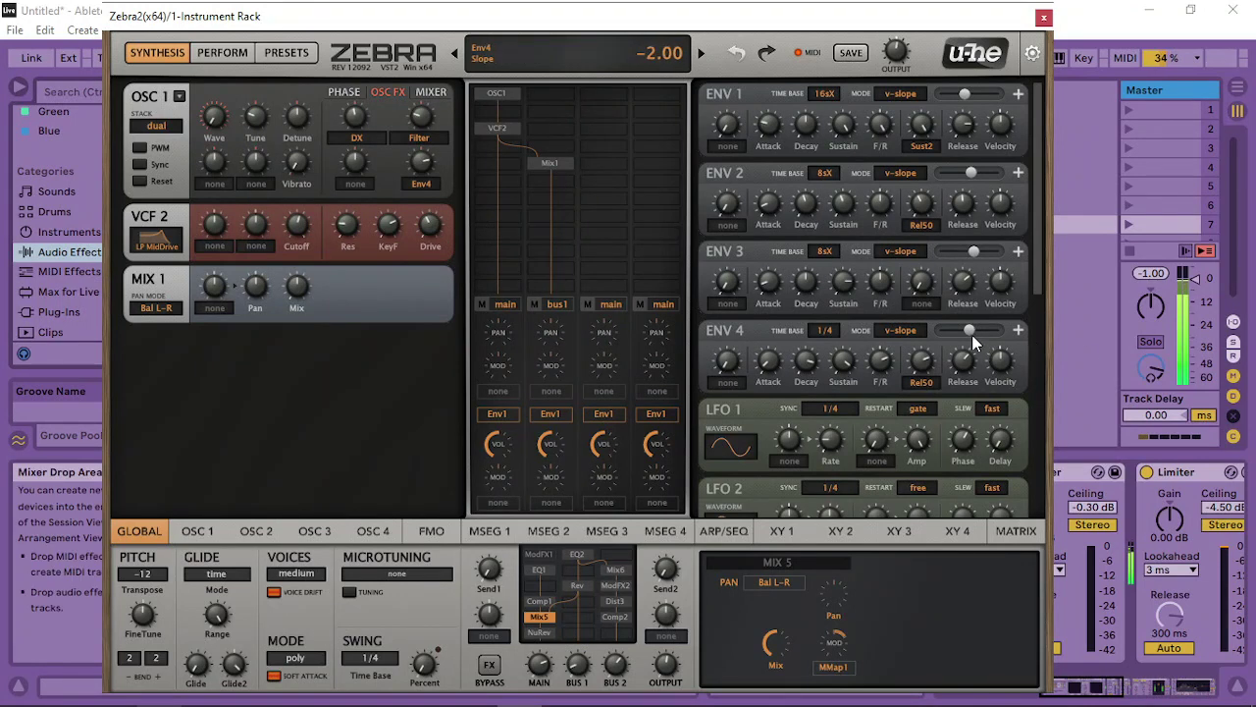
pyautogui.moveTo(970, 332); pyautogui.dragTo(958, 331)
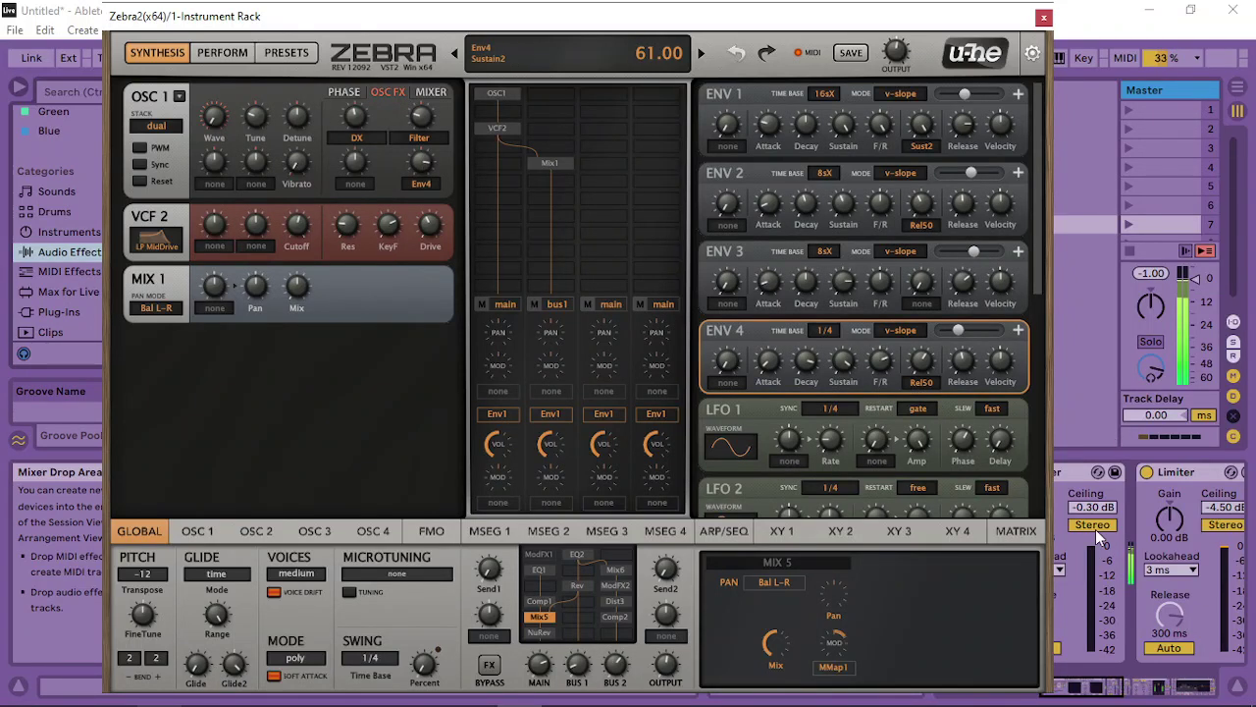
# In modulation matrix slot 5, route KeyFol to OSC1: SpectraFX1 Val with a negative depth
pyautogui.click(1016, 530)
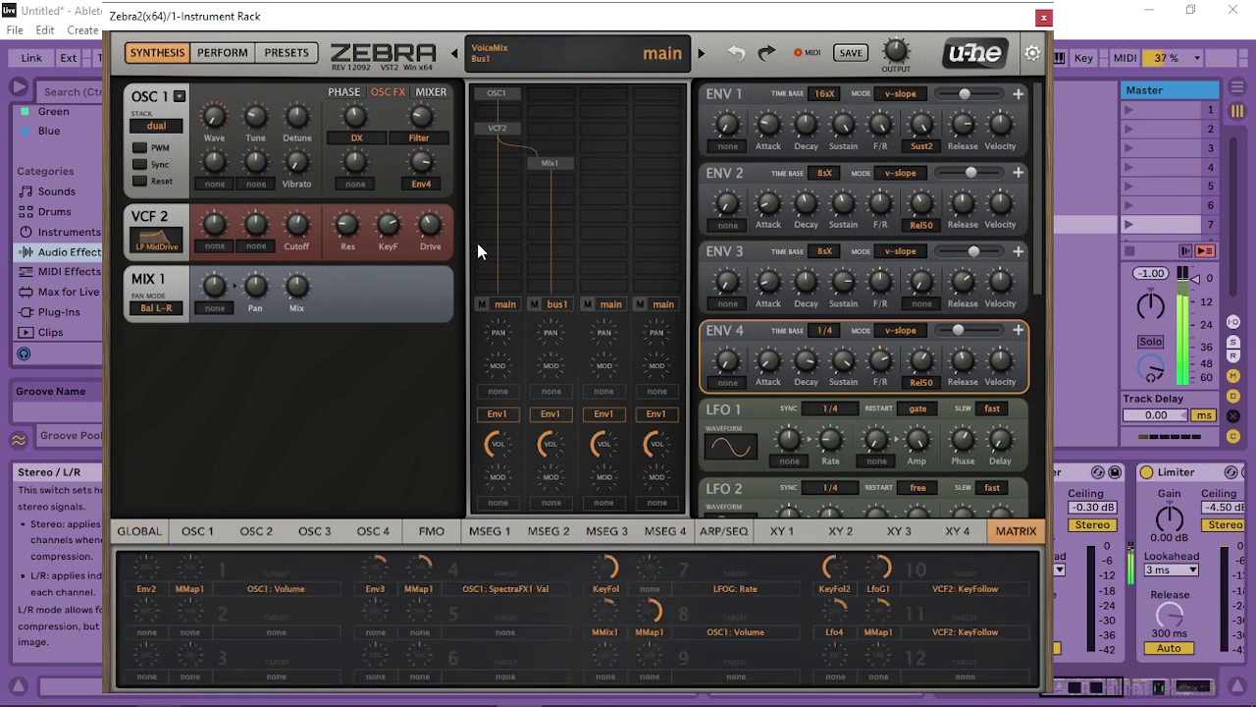
pyautogui.moveTo(520, 641); pyautogui.dragTo(357, 117)
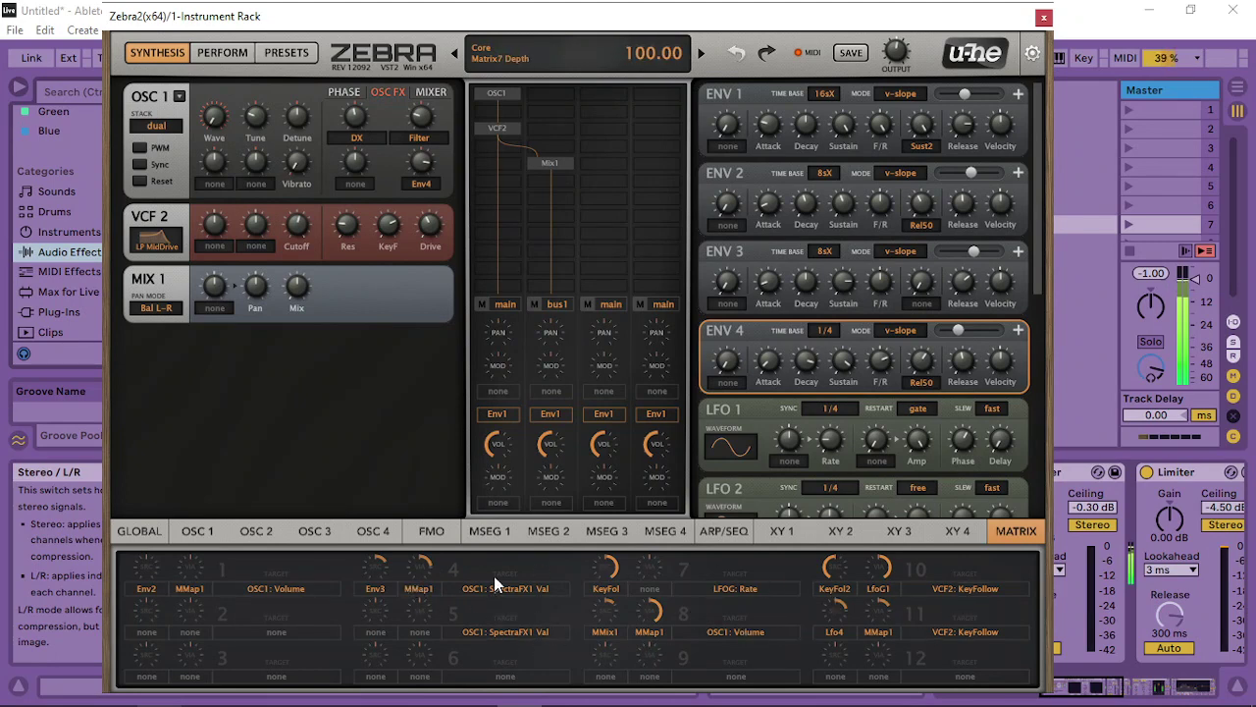
pyautogui.click(376, 631)
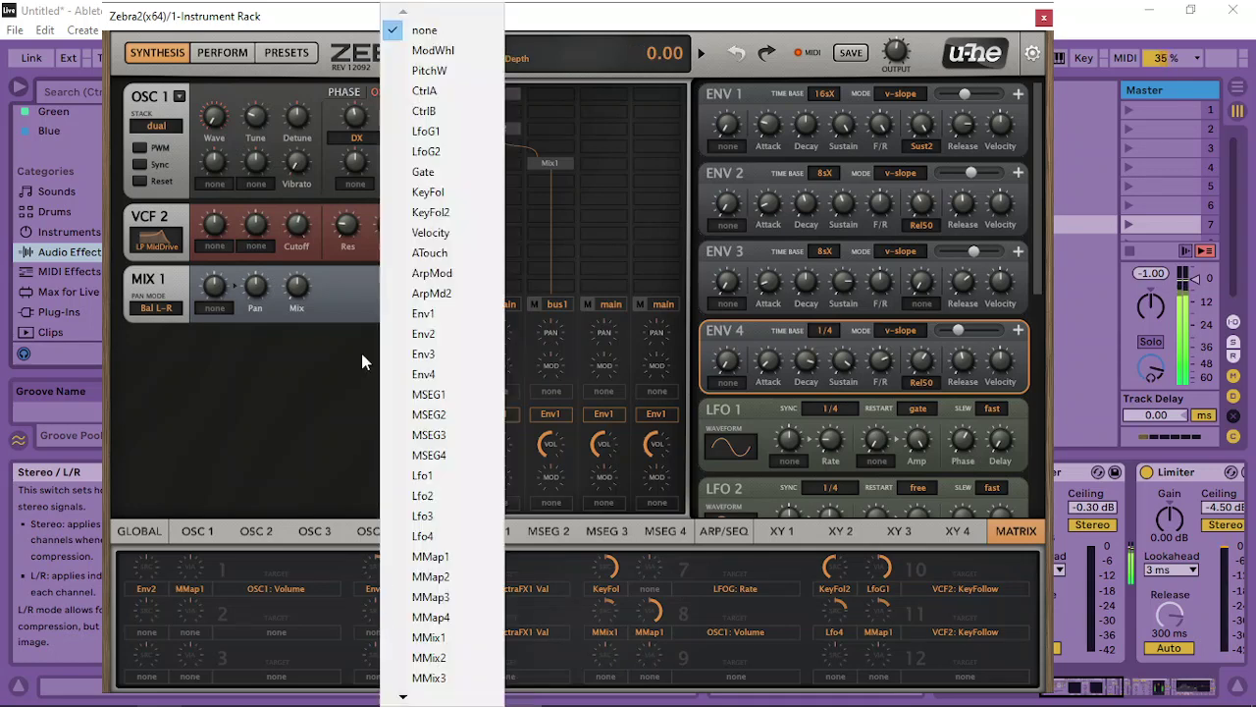
pyautogui.click(443, 189)
pyautogui.moveTo(371, 616); pyautogui.dragTo(397, 516)
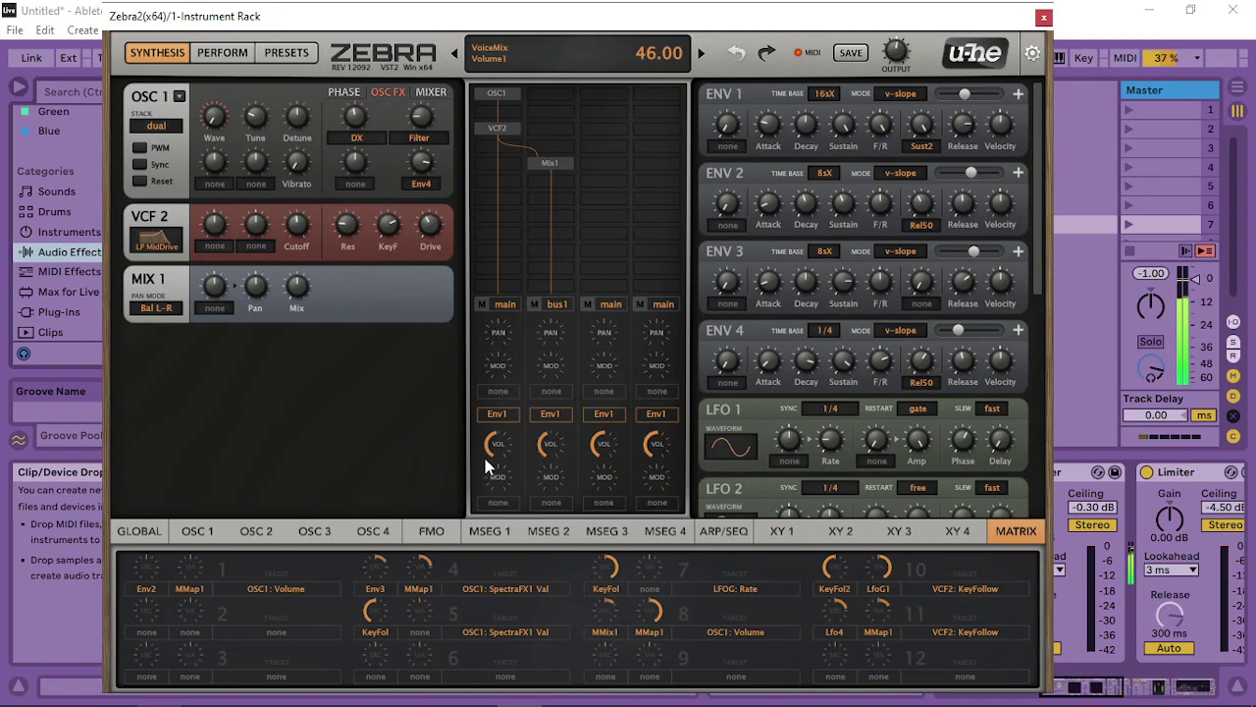
# Disable auto release on the first Limiter and set its release to 495 ms, and set the Compressor's release to 628 ms
pyautogui.click(1043, 16)
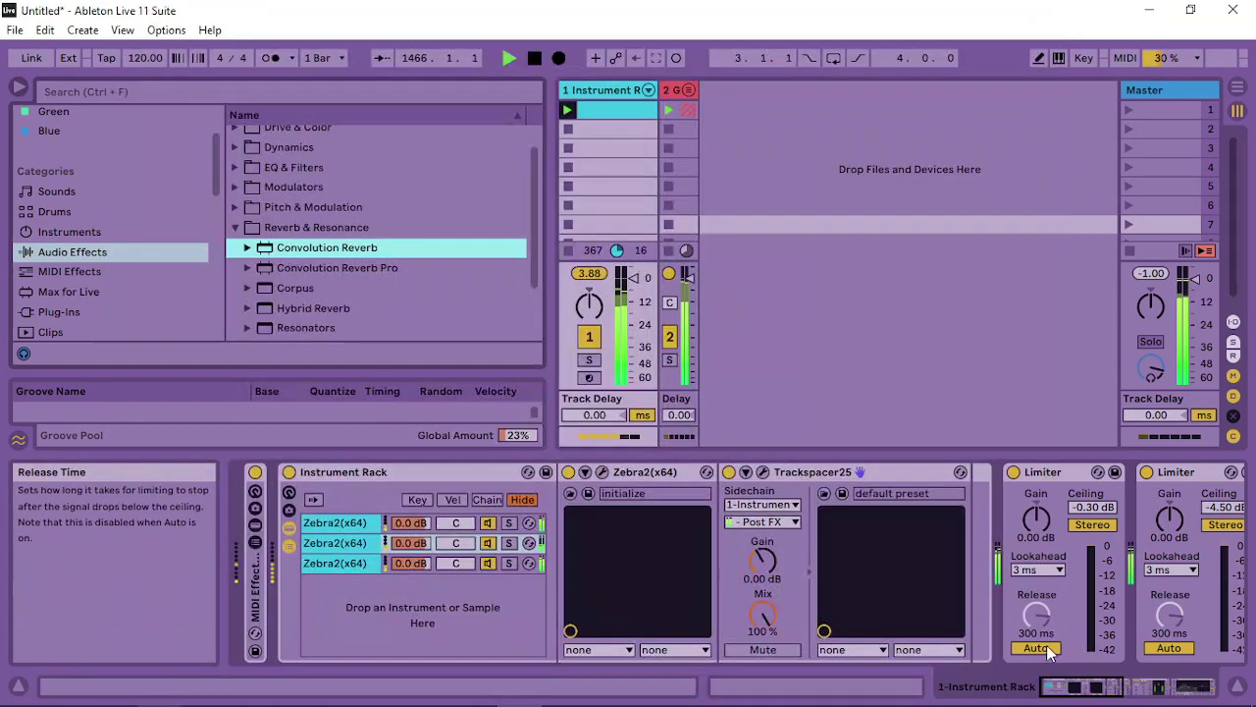
pyautogui.moveTo(1092, 692); pyautogui.dragTo(1122, 687)
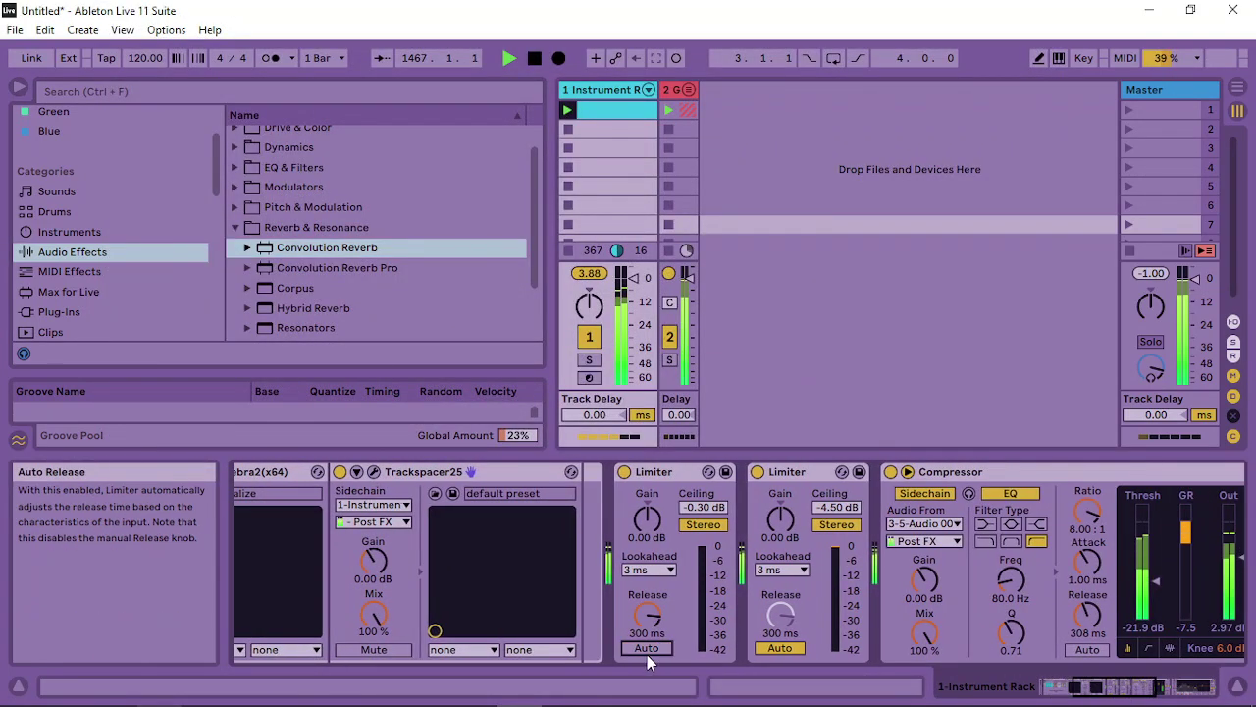
pyautogui.moveTo(655, 628); pyautogui.dragTo(654, 603)
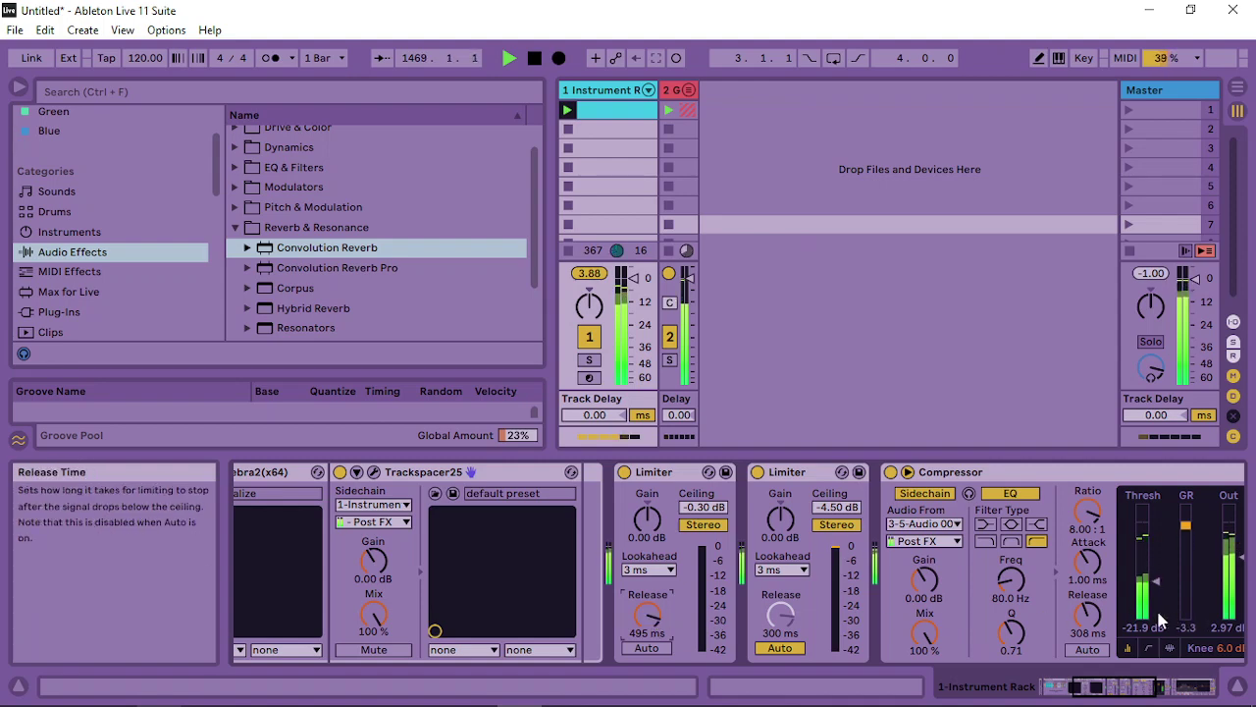
pyautogui.moveTo(1087, 614); pyautogui.dragTo(1088, 588)
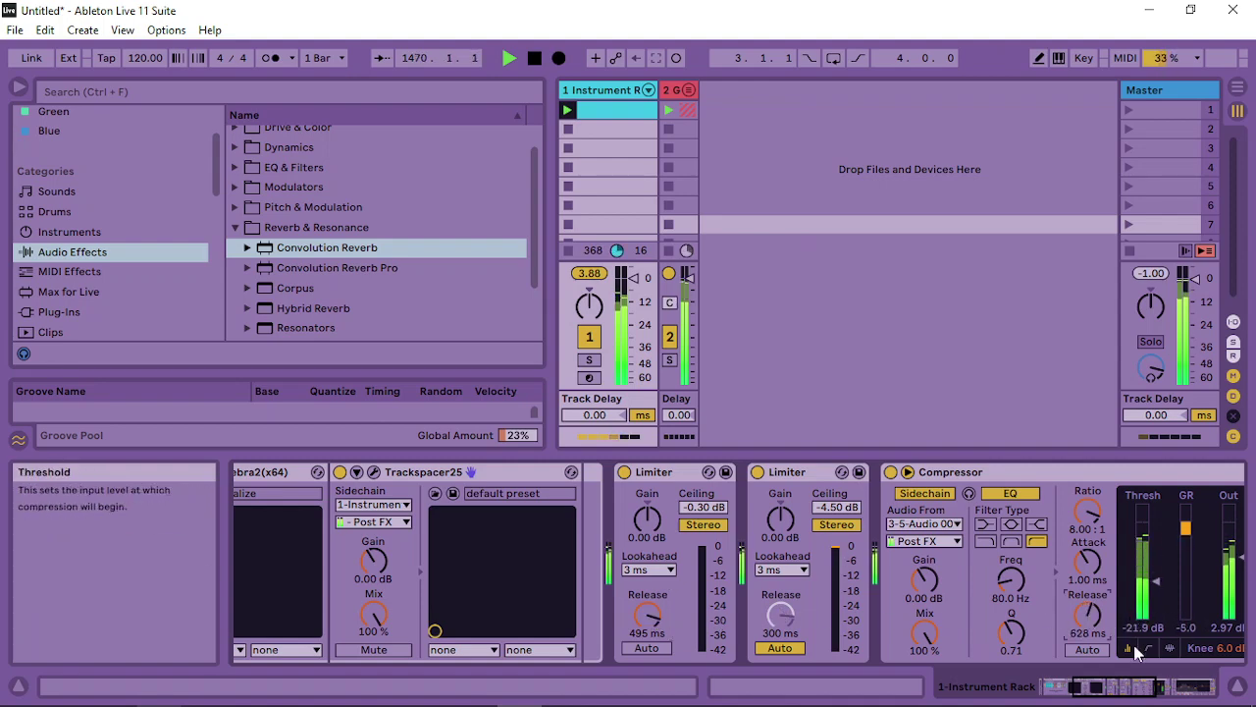
# In EQ Eight, move band 3 to 574 Hz at -4.34 dB and enable band 5 at 1.41 kHz, -7.31 dB, Q 3.92
pyautogui.moveTo(1099, 686); pyautogui.dragTo(1160, 690)
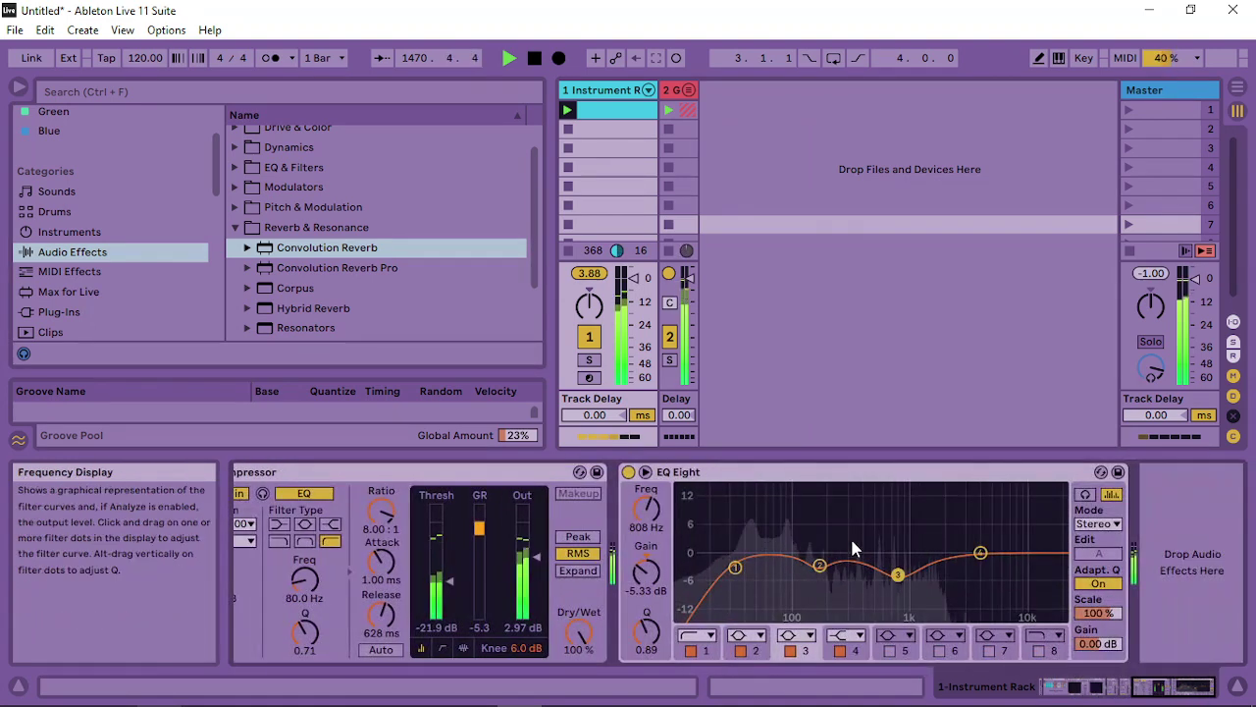
pyautogui.moveTo(898, 574); pyautogui.dragTo(880, 570)
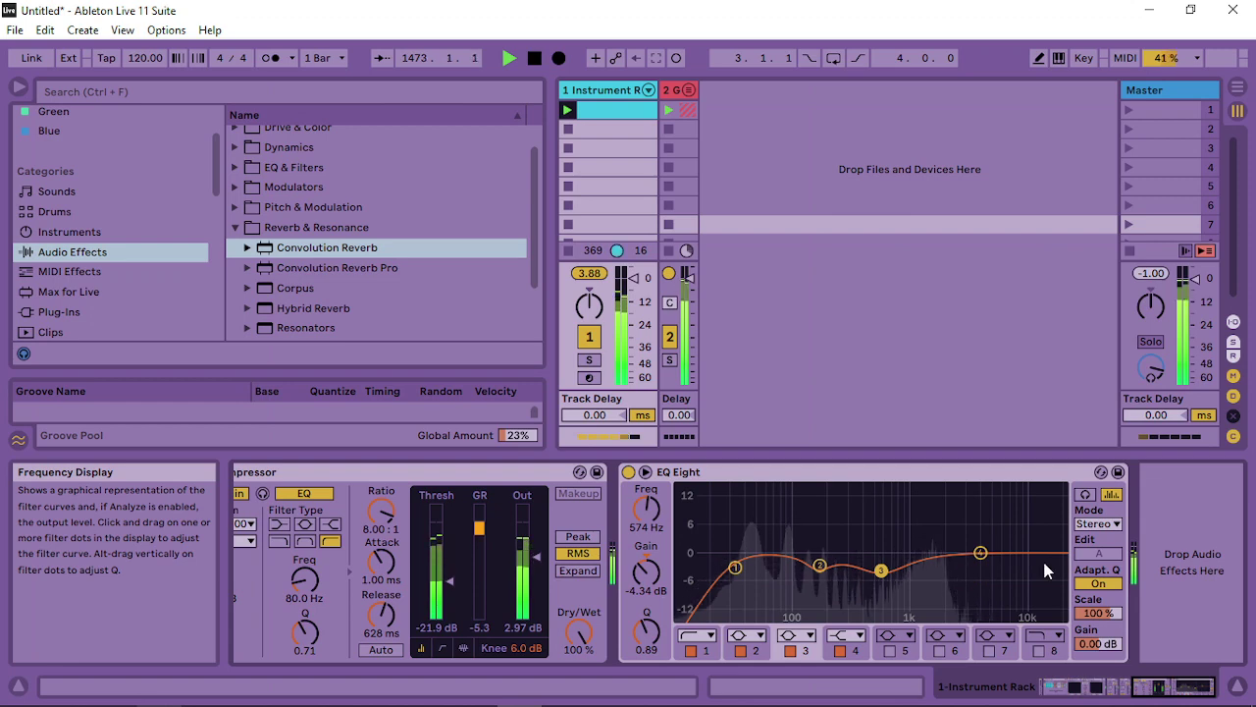
pyautogui.click(889, 649)
pyautogui.moveTo(793, 546); pyautogui.dragTo(935, 558)
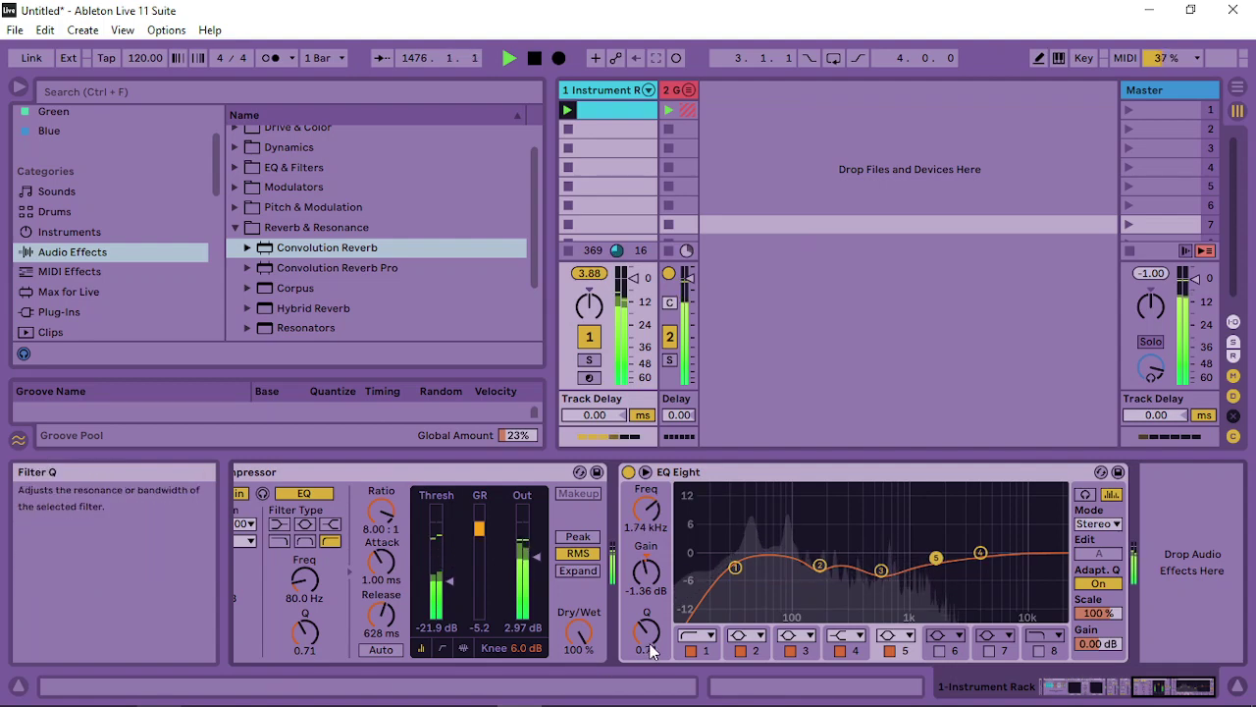
pyautogui.moveTo(651, 634); pyautogui.dragTo(651, 575)
pyautogui.moveTo(936, 558); pyautogui.dragTo(925, 583)
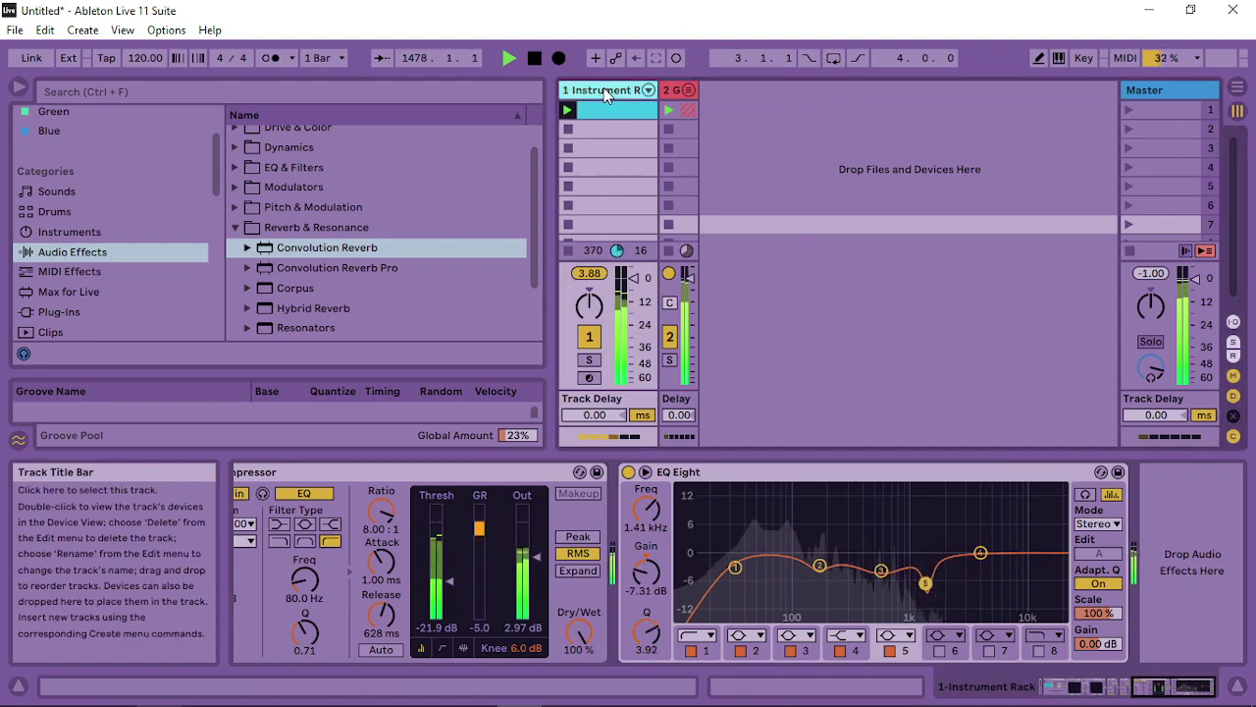
# Insert a MIDI track and load the recorded 5-Audio 0001 drum sample from SAMPLES ALL onto it
pyautogui.rightClick(737, 96)
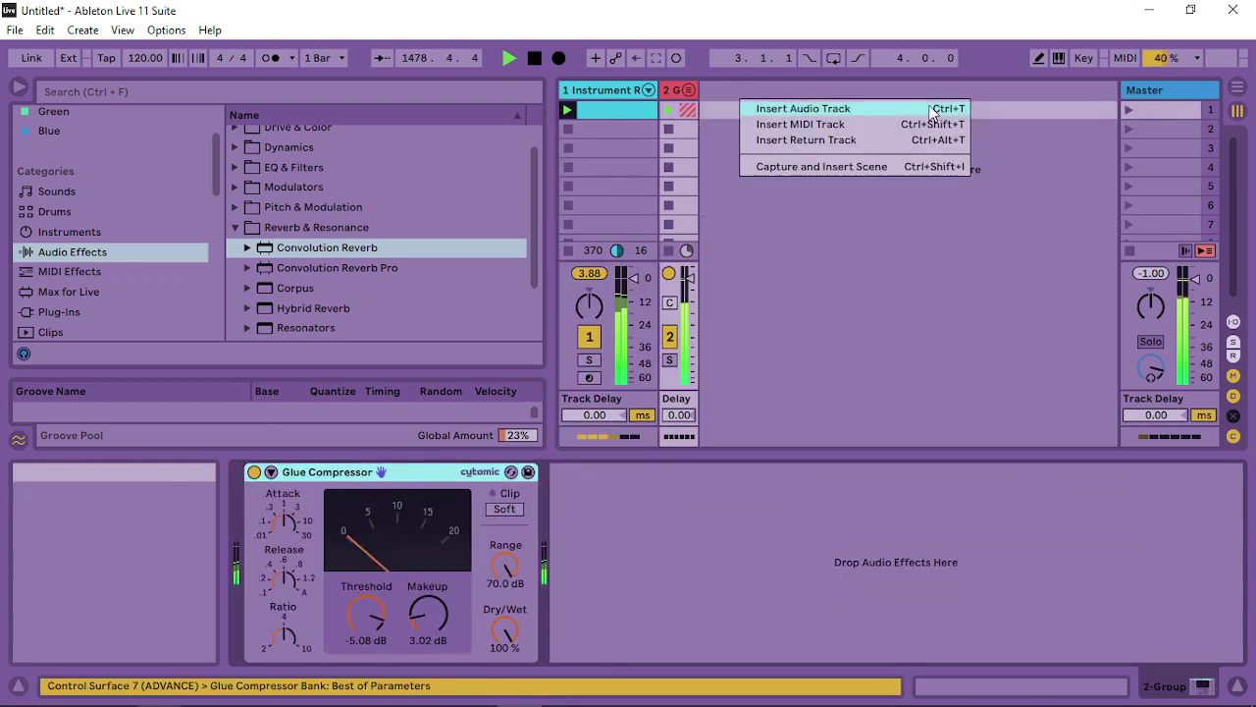
pyautogui.click(846, 122)
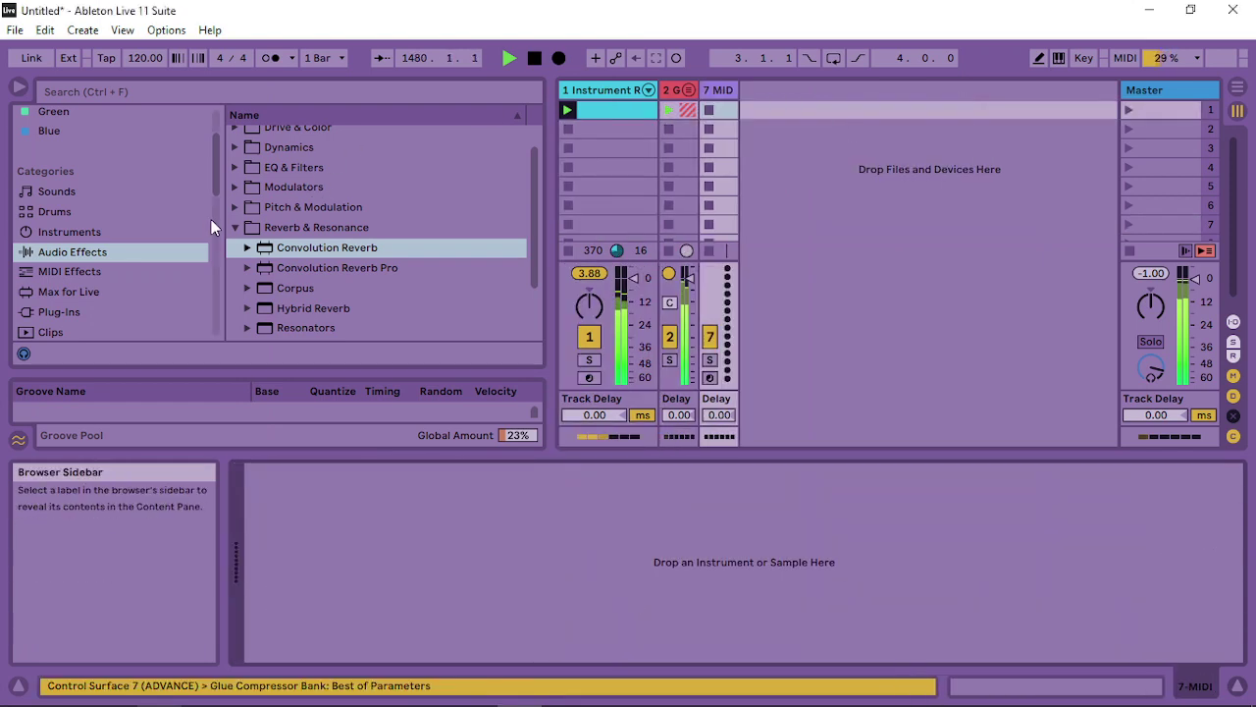
pyautogui.moveTo(214, 177); pyautogui.dragTo(225, 265)
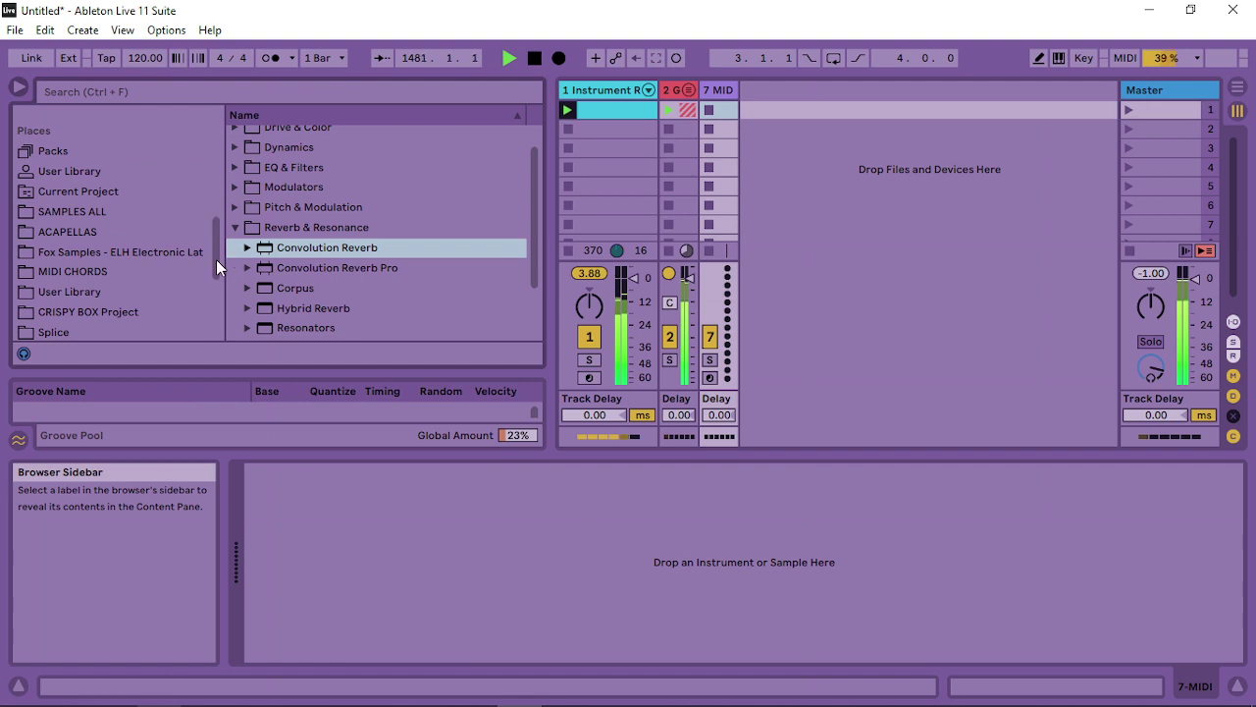
pyautogui.click(77, 216)
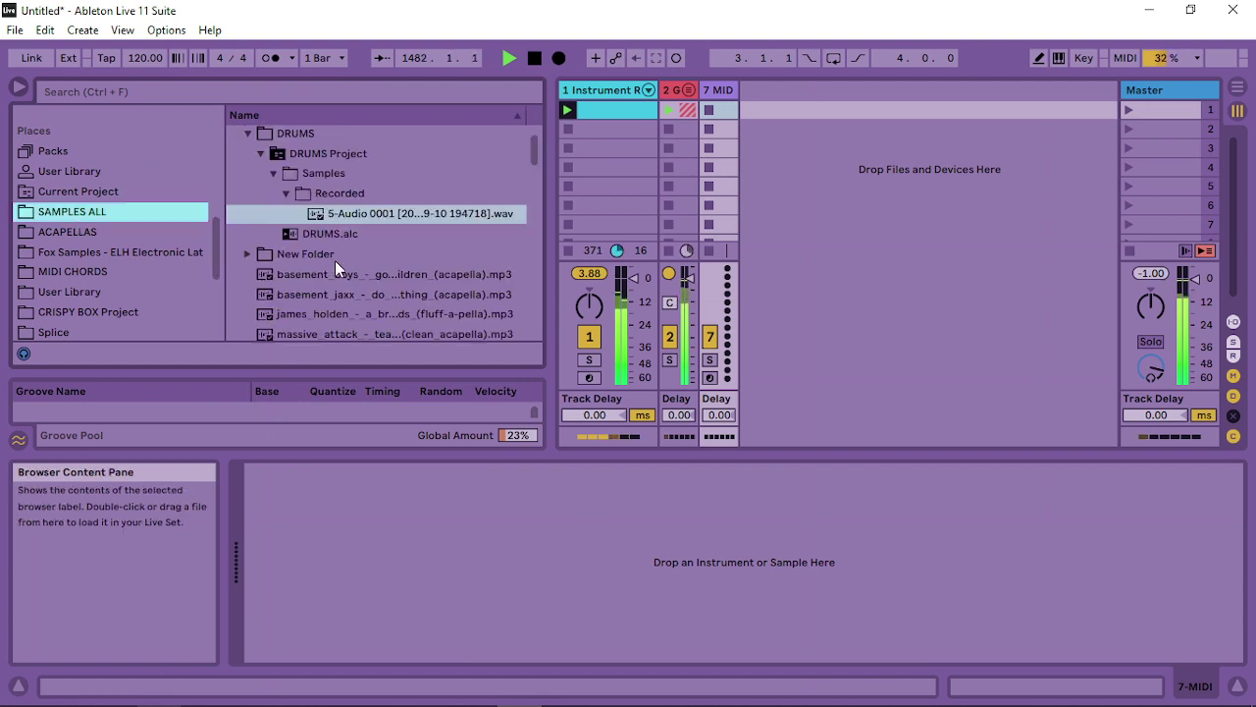
pyautogui.moveTo(357, 213)
pyautogui.mouseDown()
pyautogui.moveTo(758, 80)
pyautogui.moveTo(803, 112)
pyautogui.moveTo(703, 604)
pyautogui.mouseUp()
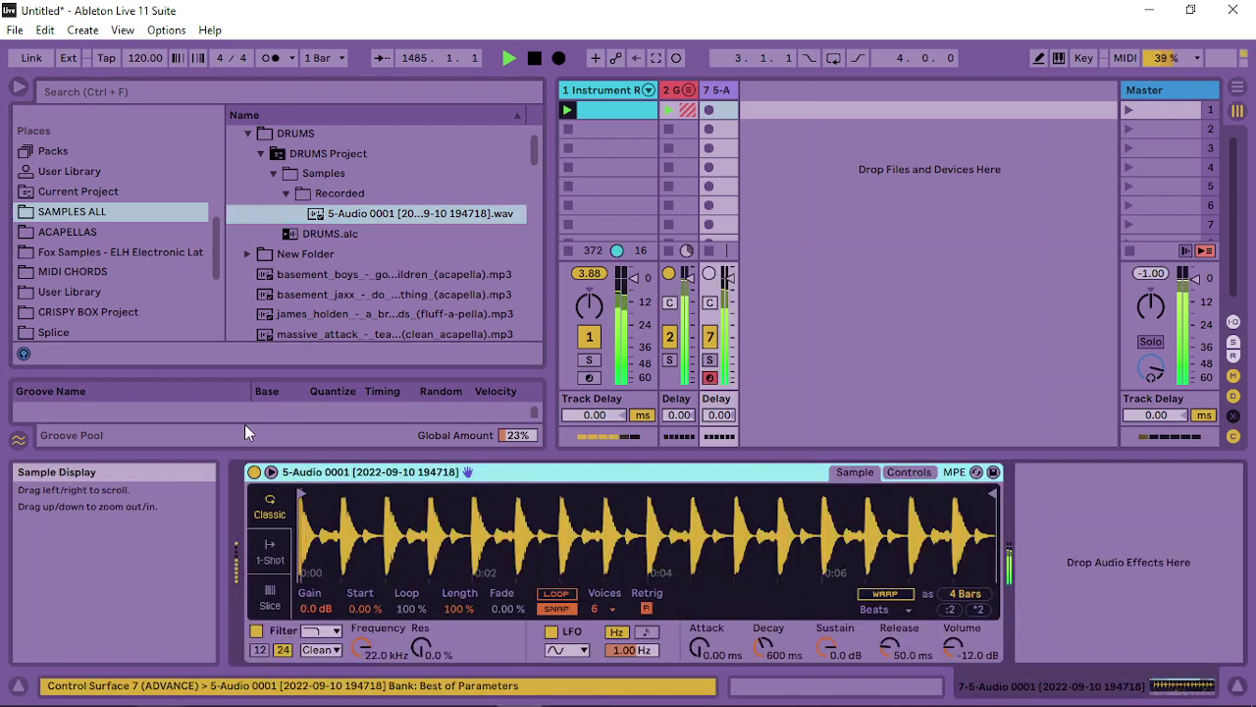
# Replace the new track's sample with FHP_120_DRMLP_7.WAV from the 120 BPM LOOPS_WAV folder under Drums
pyautogui.scroll(-4, 295, 235)
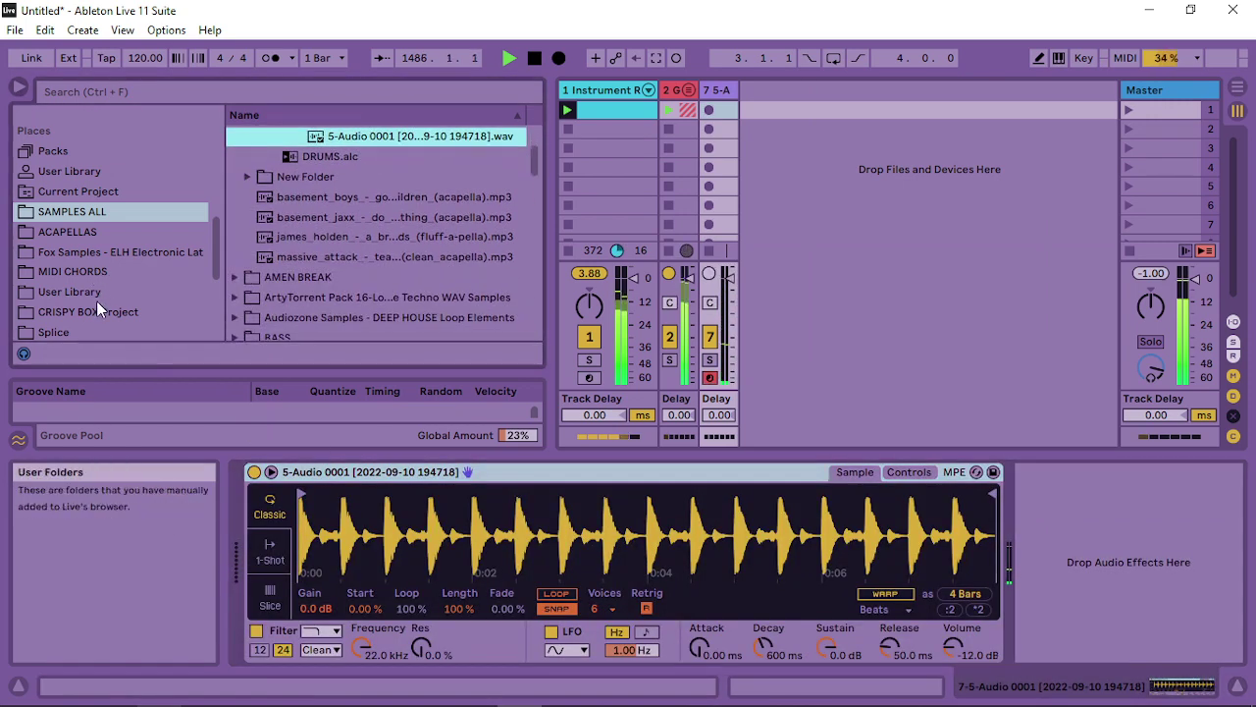
pyautogui.scroll(-2, 95, 287)
pyautogui.scroll(-4, 349, 281)
pyautogui.scroll(-10, 317, 270)
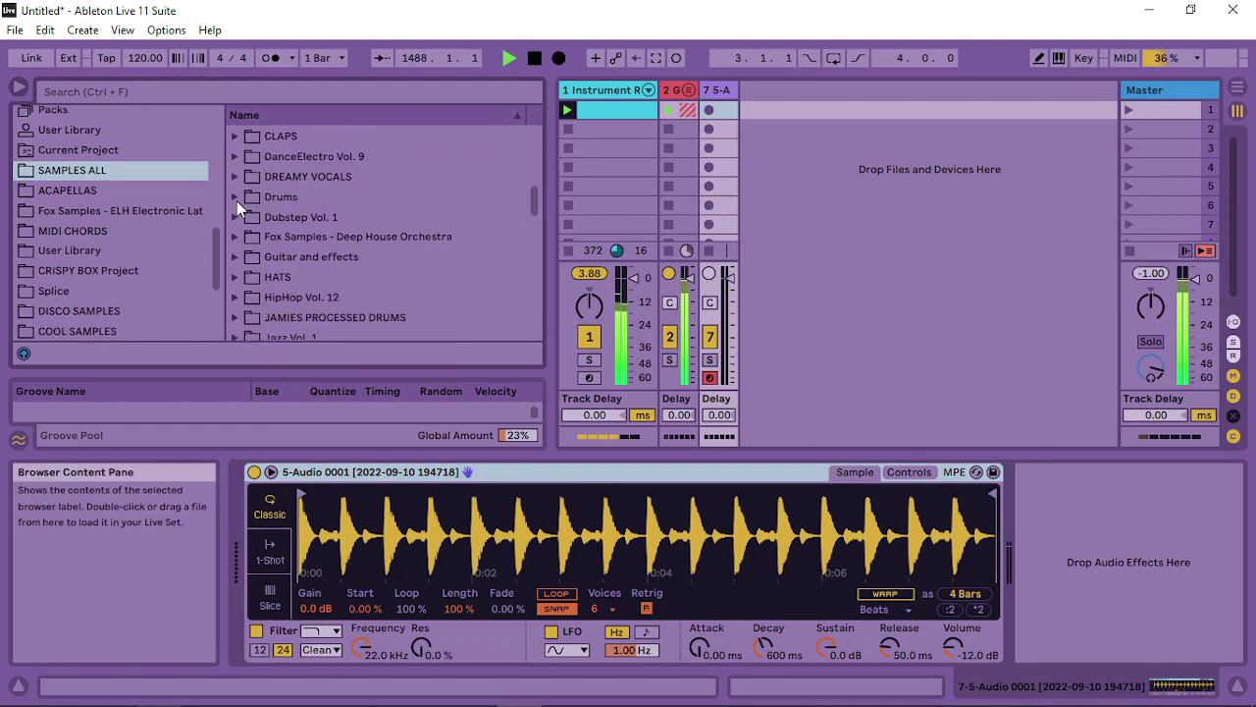
pyautogui.click(237, 200)
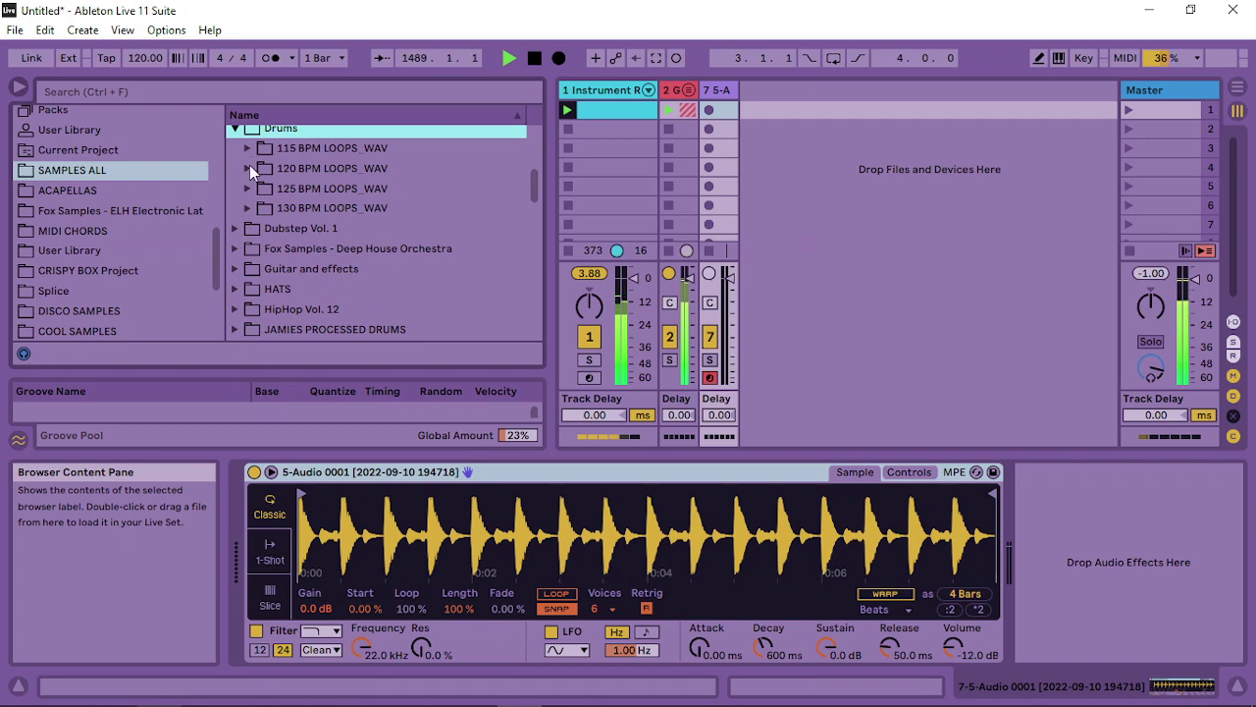
pyautogui.click(248, 166)
pyautogui.click(371, 257)
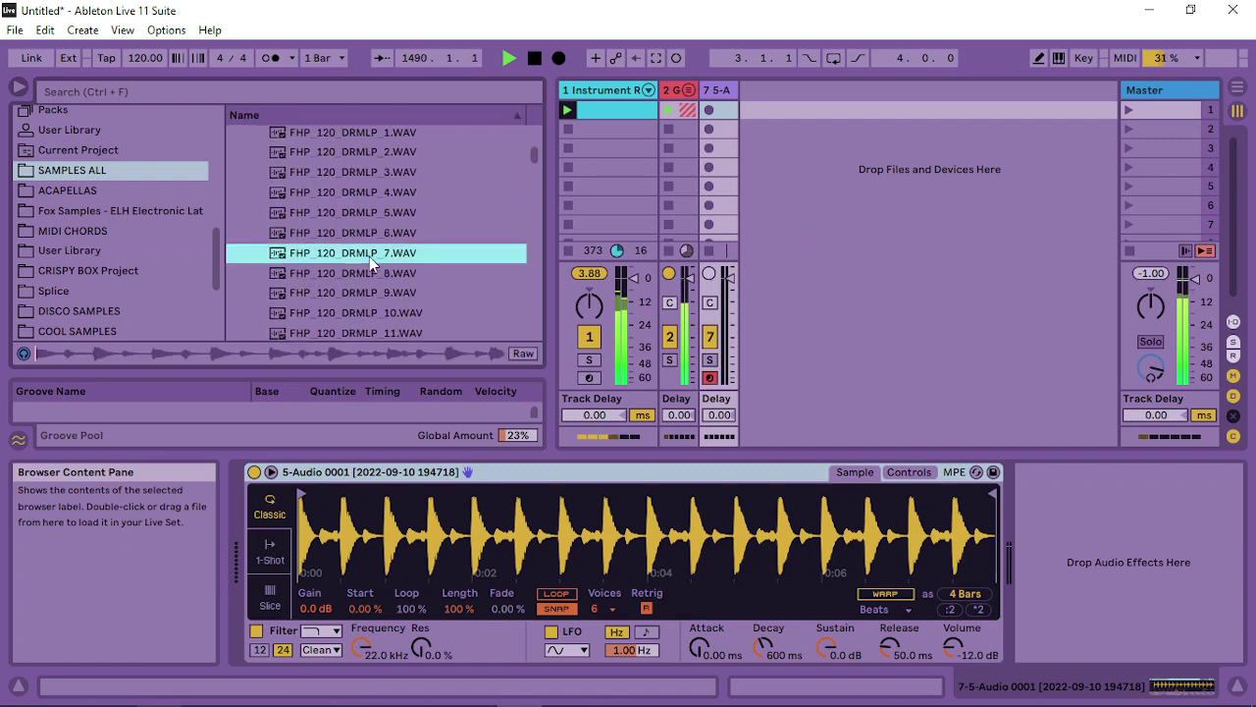
pyautogui.moveTo(352, 257); pyautogui.dragTo(515, 535)
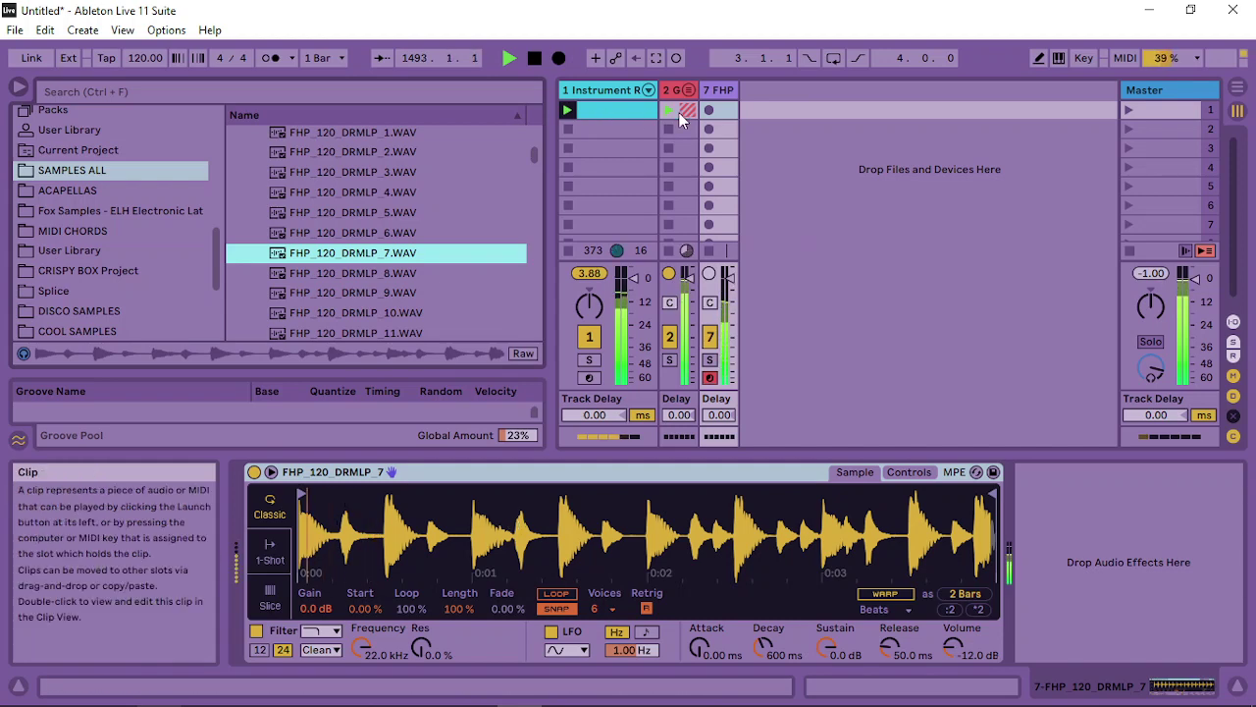
# Create a MIDI clip in the drum track's first slot, place a C3 note at its start and launch it
pyautogui.doubleClick(734, 105)
pyautogui.doubleClick(818, 567)
pyautogui.scroll(-2, 767, 537)
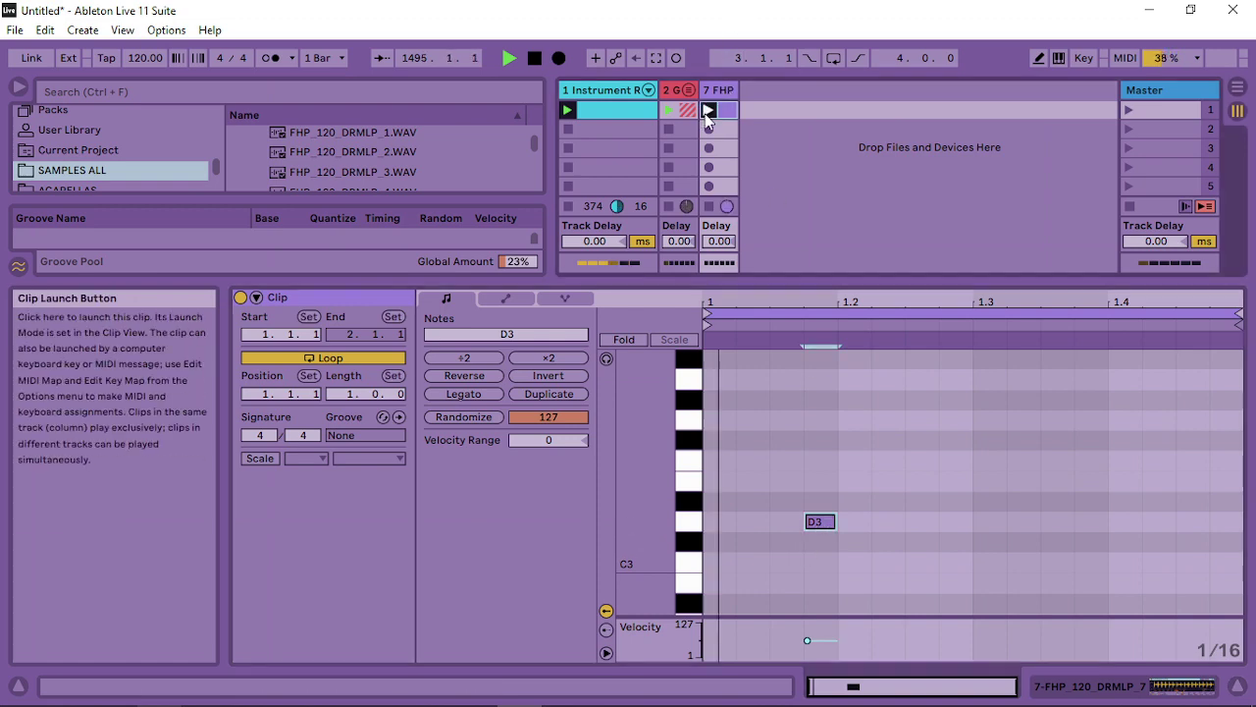
pyautogui.moveTo(814, 524); pyautogui.dragTo(771, 563)
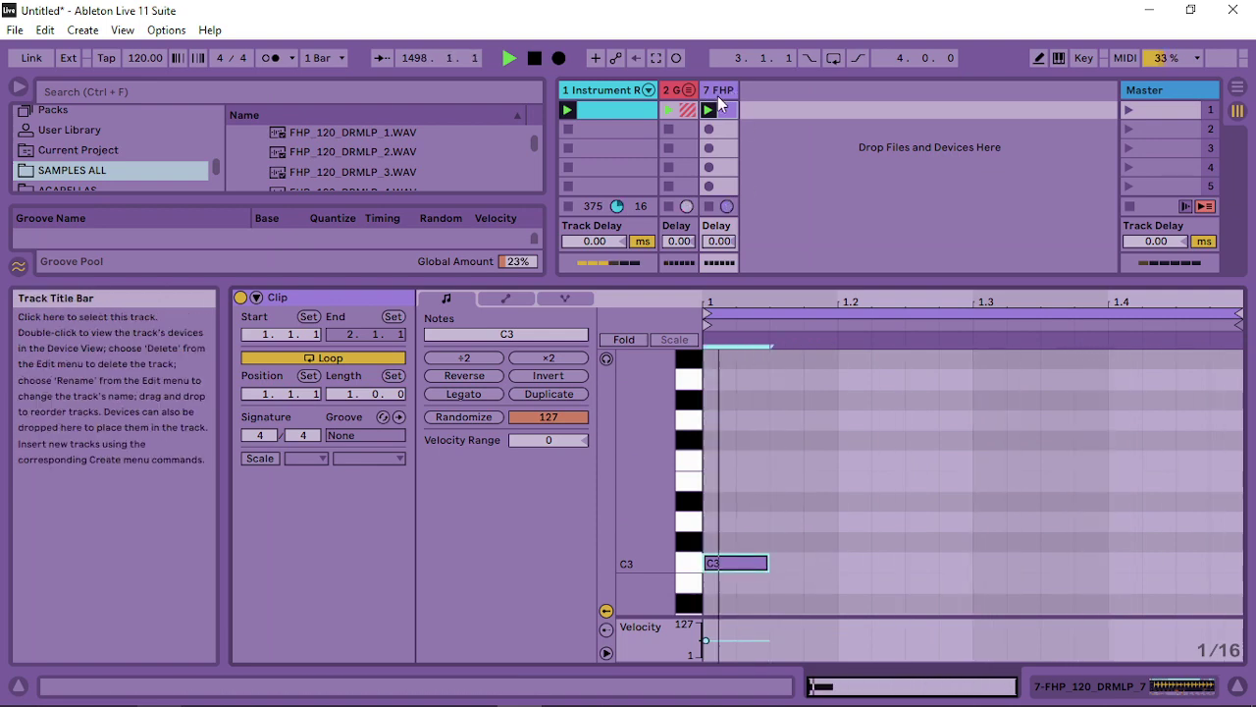
# Set the drum loop sampler's amplitude release to 158 ms and its volume to -1.71 dB on track 7
pyautogui.click(711, 91)
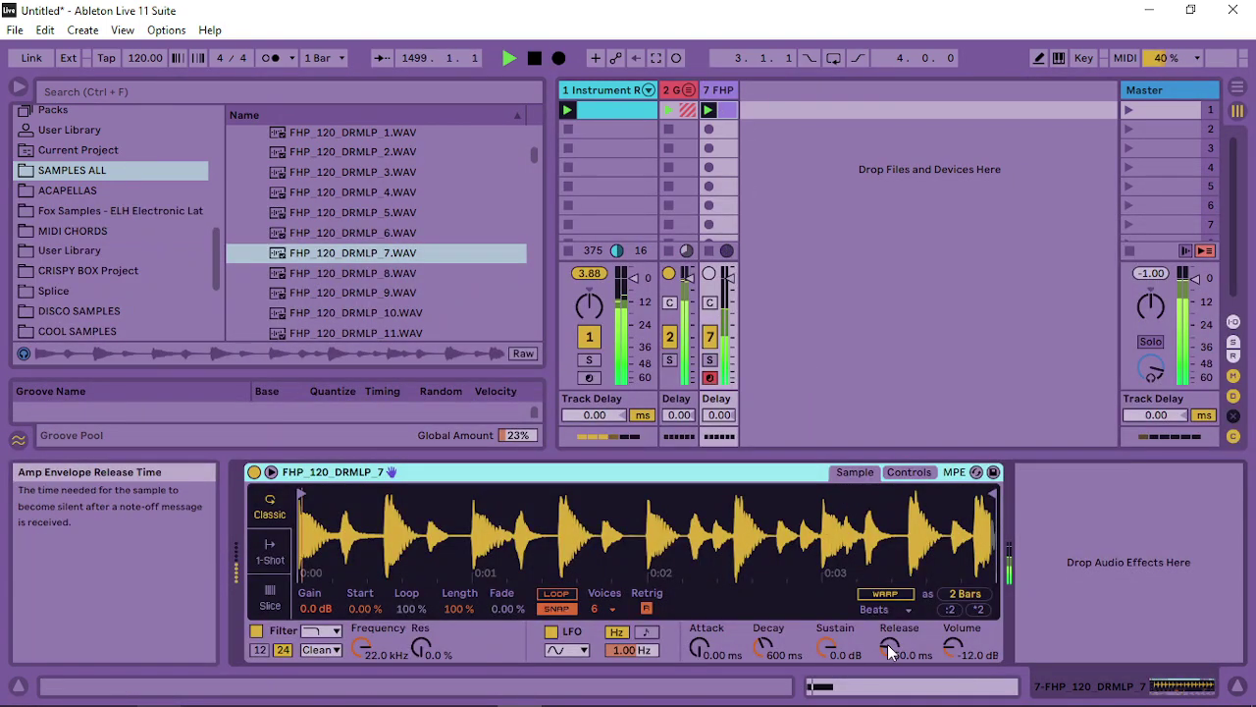
pyautogui.moveTo(891, 644); pyautogui.dragTo(891, 603)
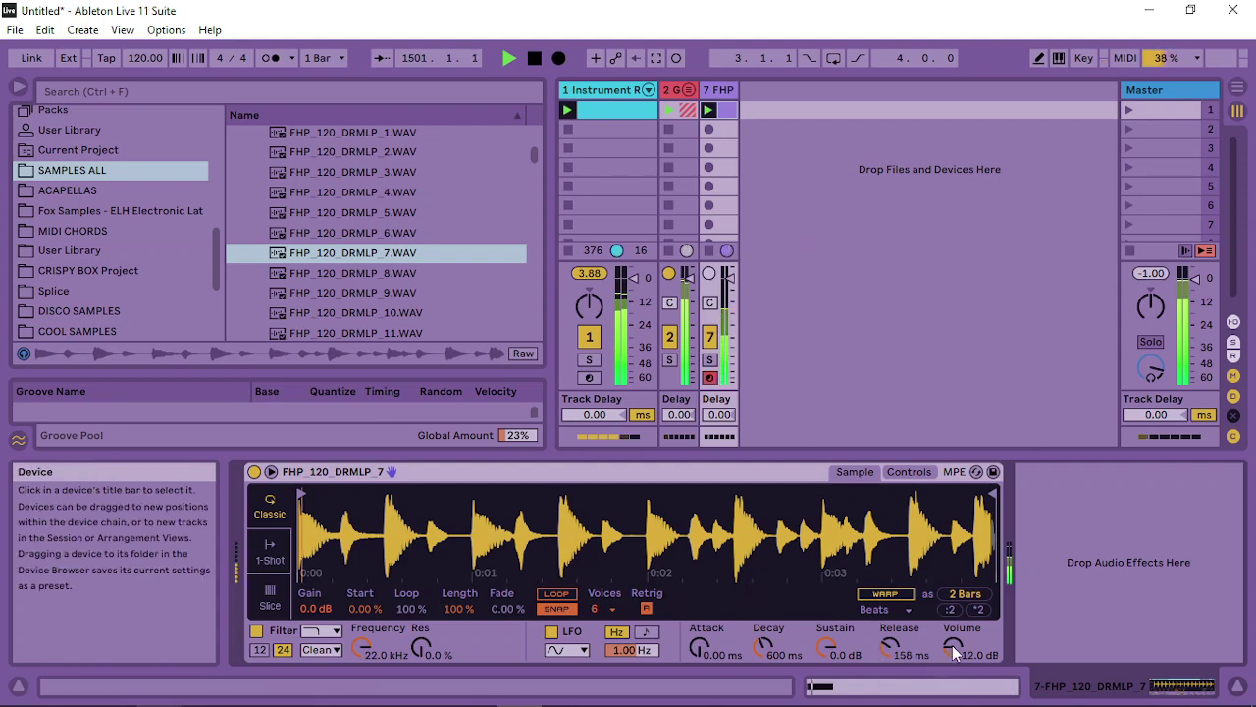
pyautogui.moveTo(952, 647); pyautogui.dragTo(952, 603)
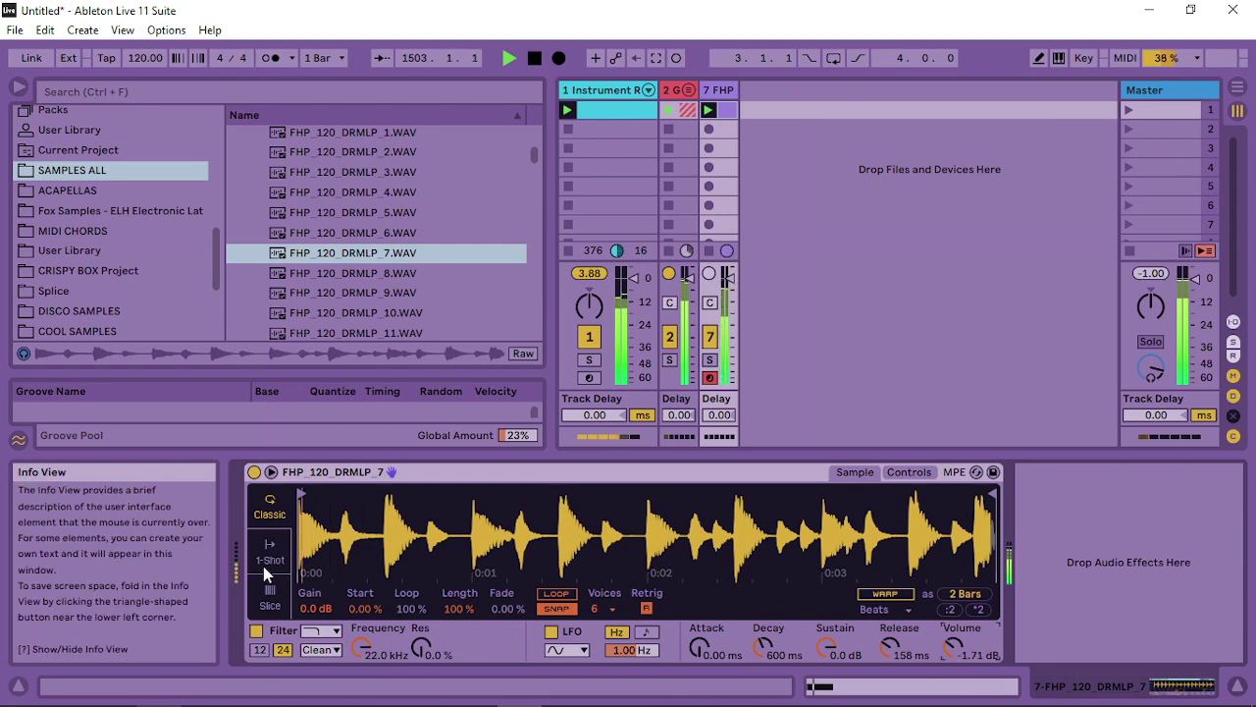
# Move the sample's start point about 10 ms in, just past the first waveform peak
pyautogui.moveTo(298, 515); pyautogui.dragTo(298, 638)
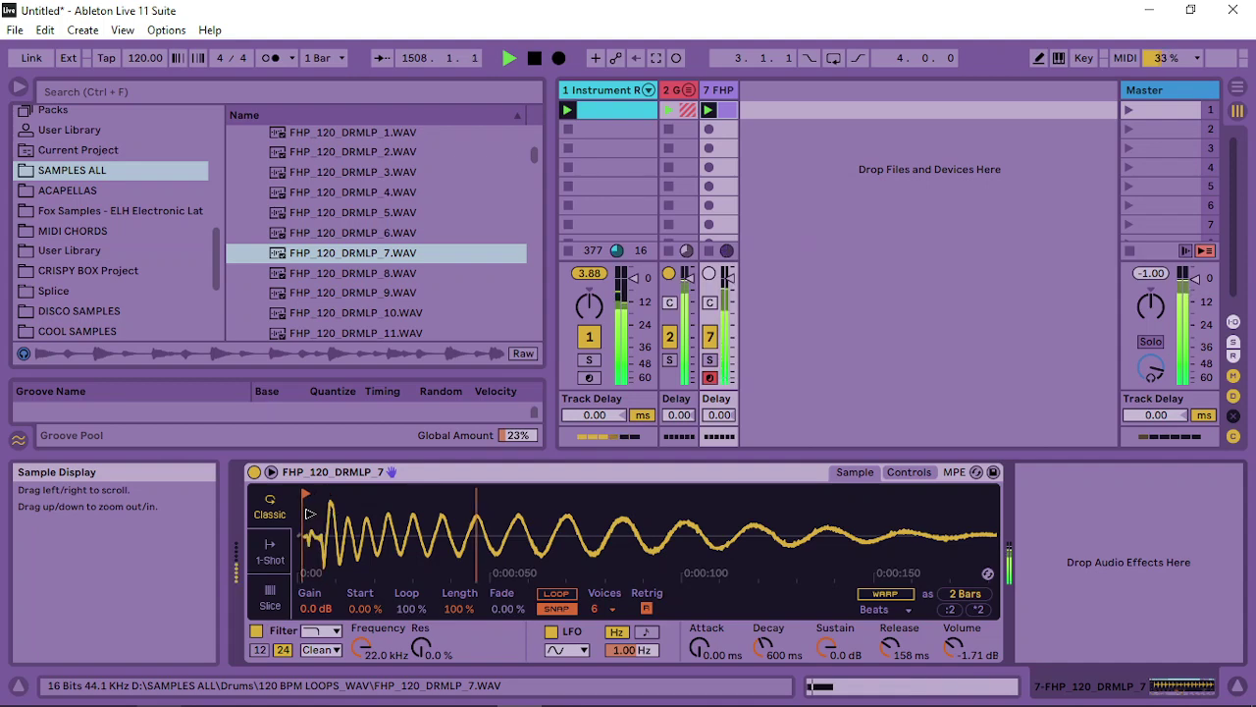
pyautogui.moveTo(330, 511); pyautogui.dragTo(344, 516)
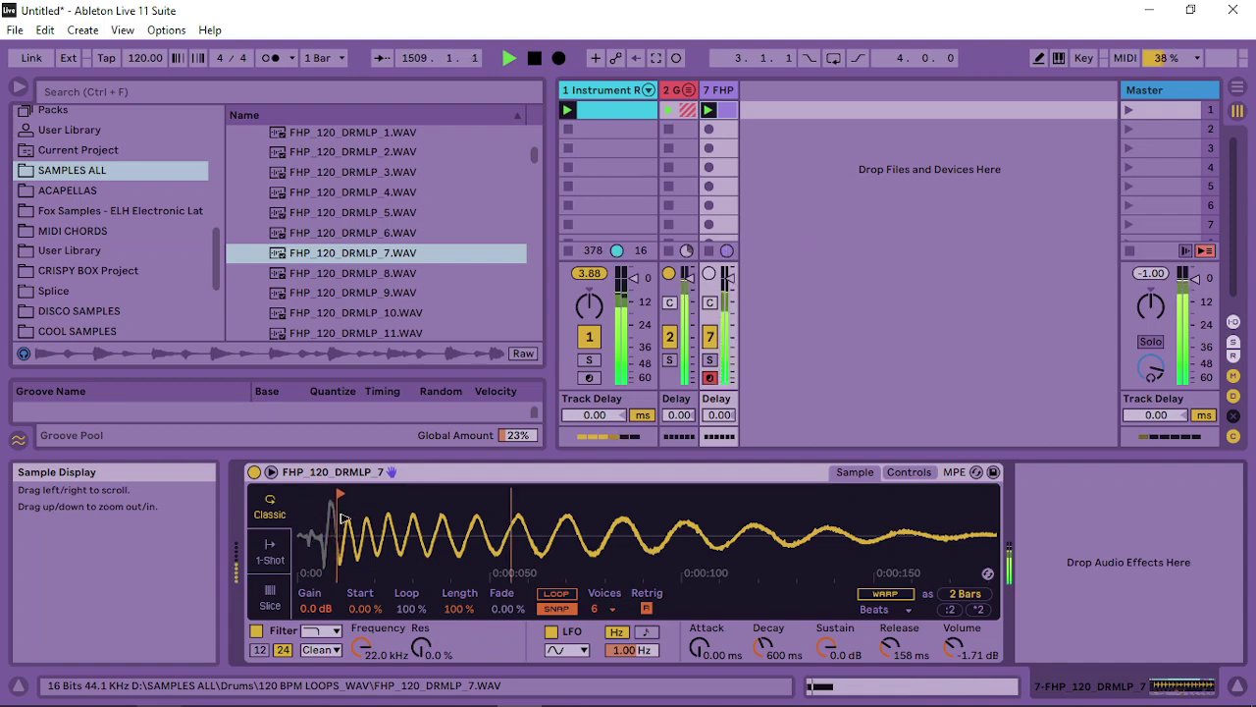
# Change the sampler's filter to high-pass at 1.00 kHz and lengthen the amplitude release to 327 ms
pyautogui.click(909, 472)
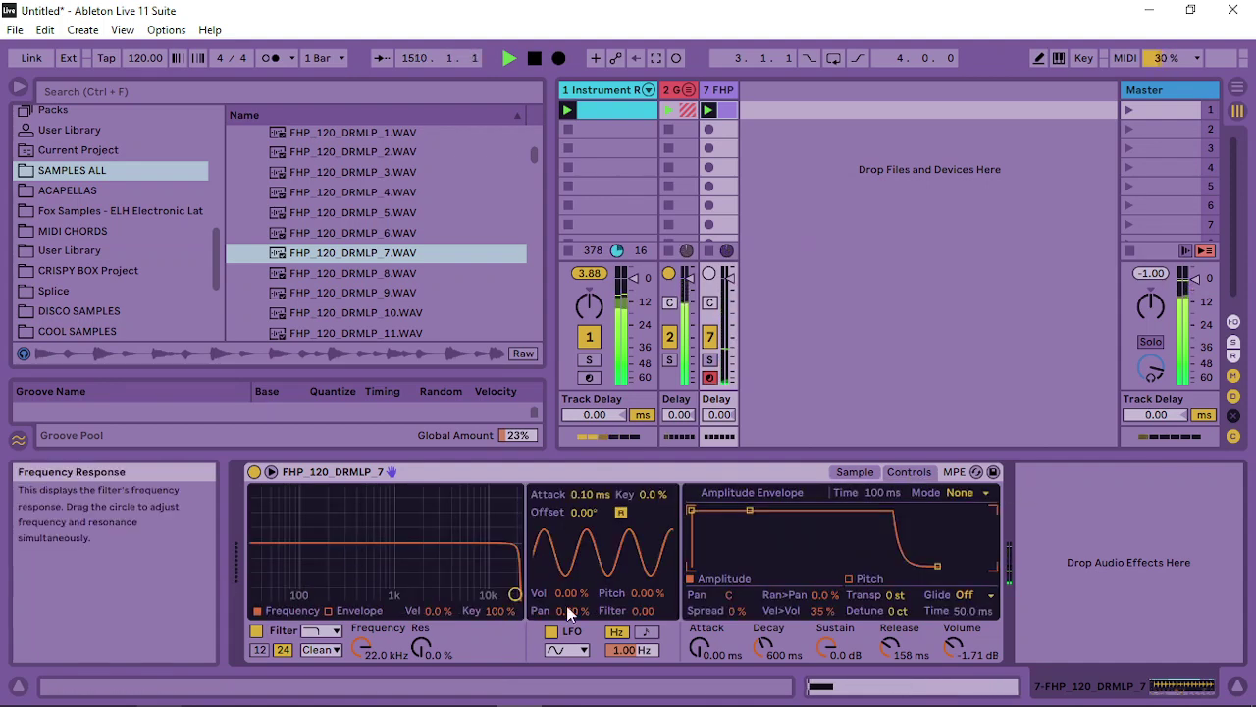
pyautogui.click(322, 631)
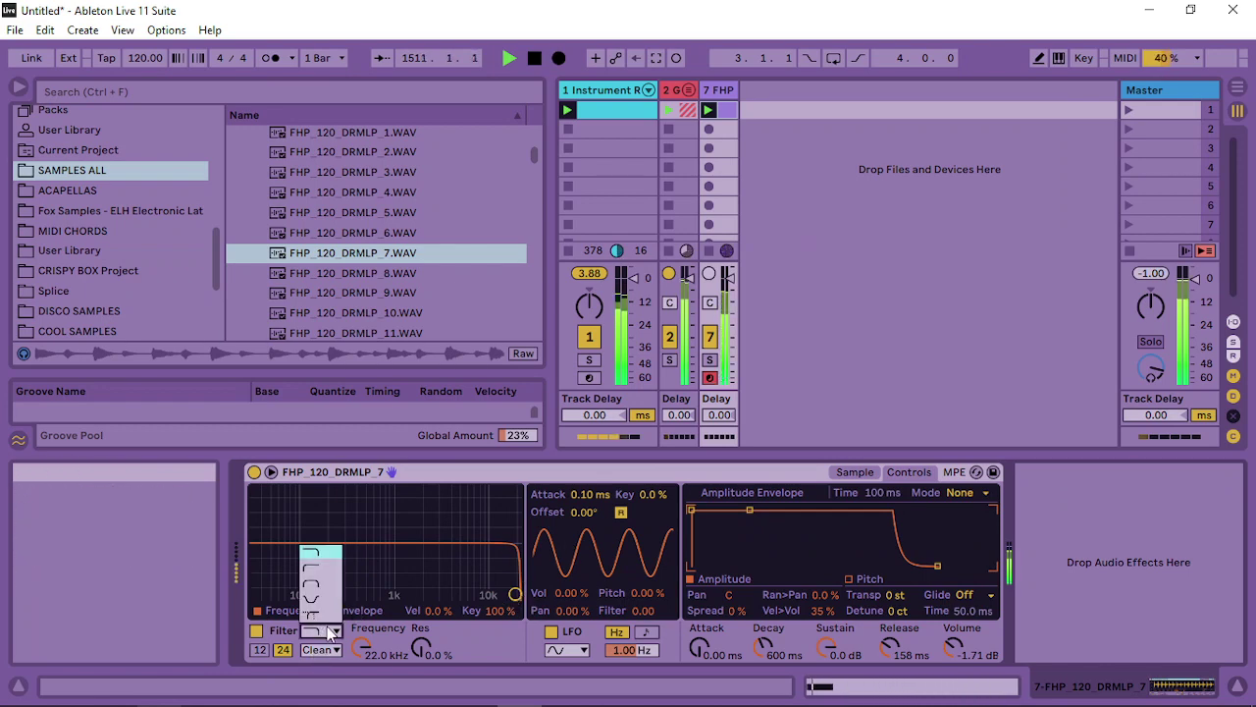
pyautogui.click(333, 571)
pyautogui.moveTo(362, 648); pyautogui.dragTo(362, 699)
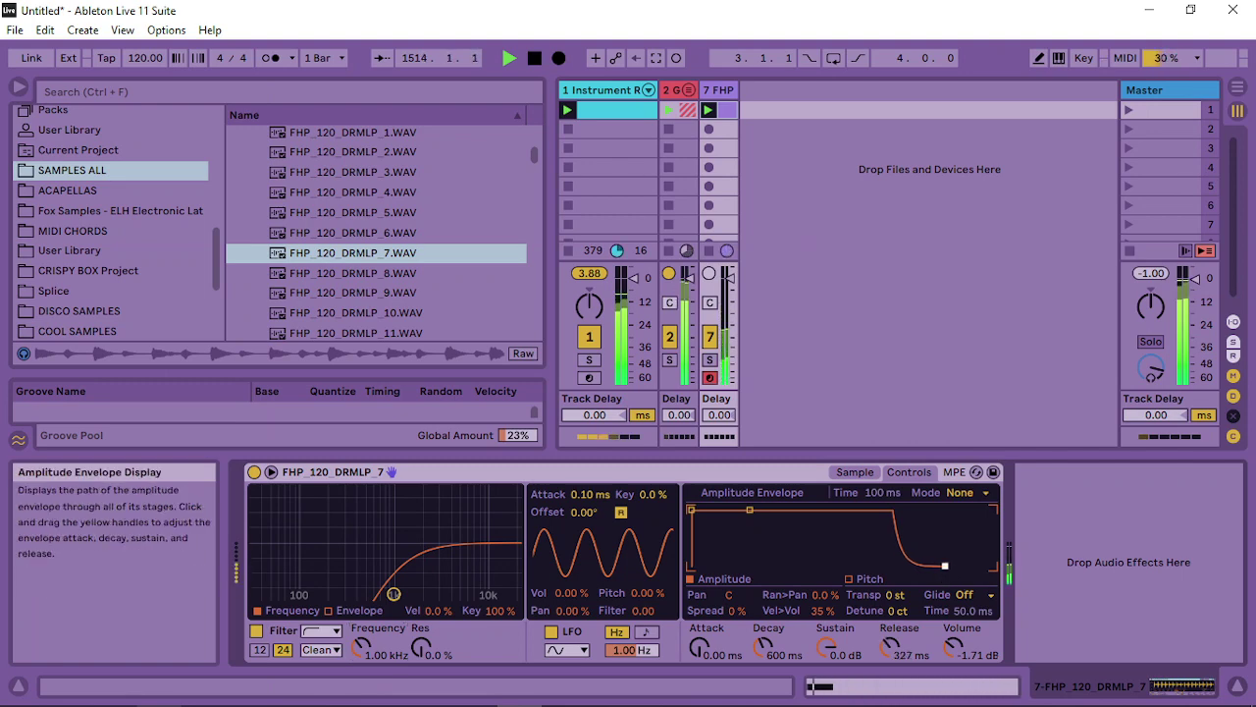
# Insert an audio track that receives its audio from the 7-FHP 120 DRMLP track, with monitoring set to In, and widen the track
pyautogui.rightClick(750, 83)
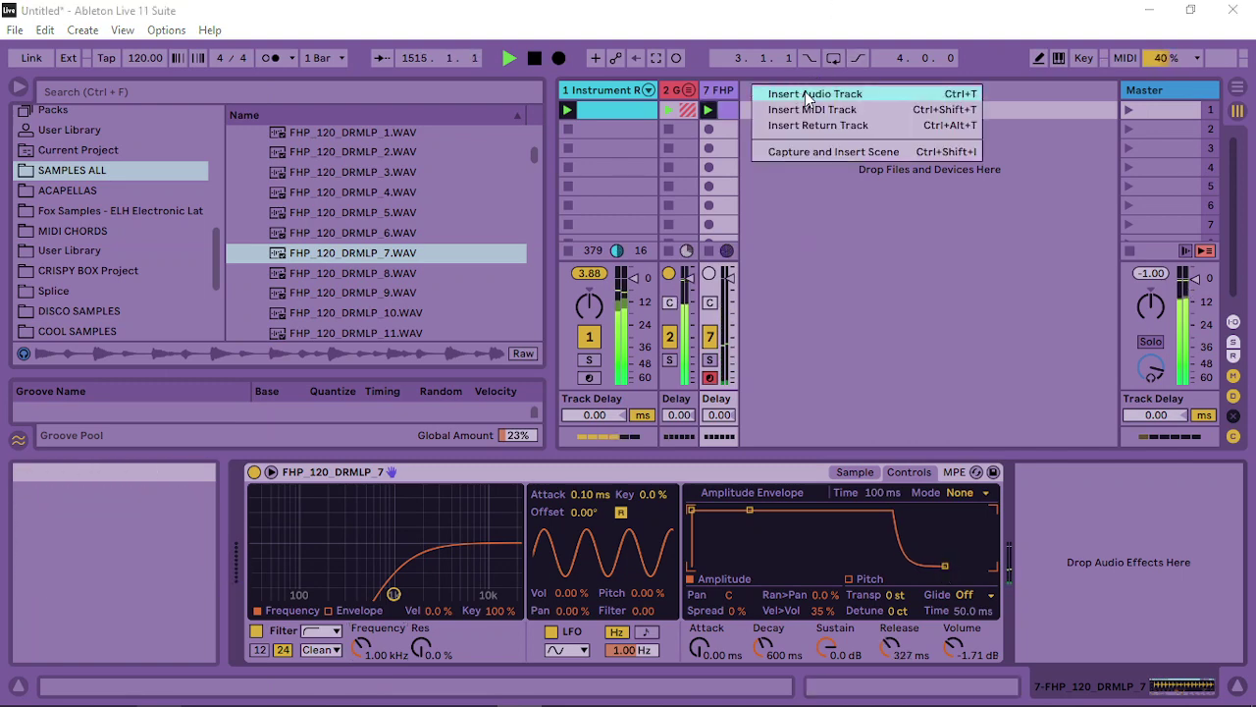
pyautogui.click(787, 106)
pyautogui.click(1238, 685)
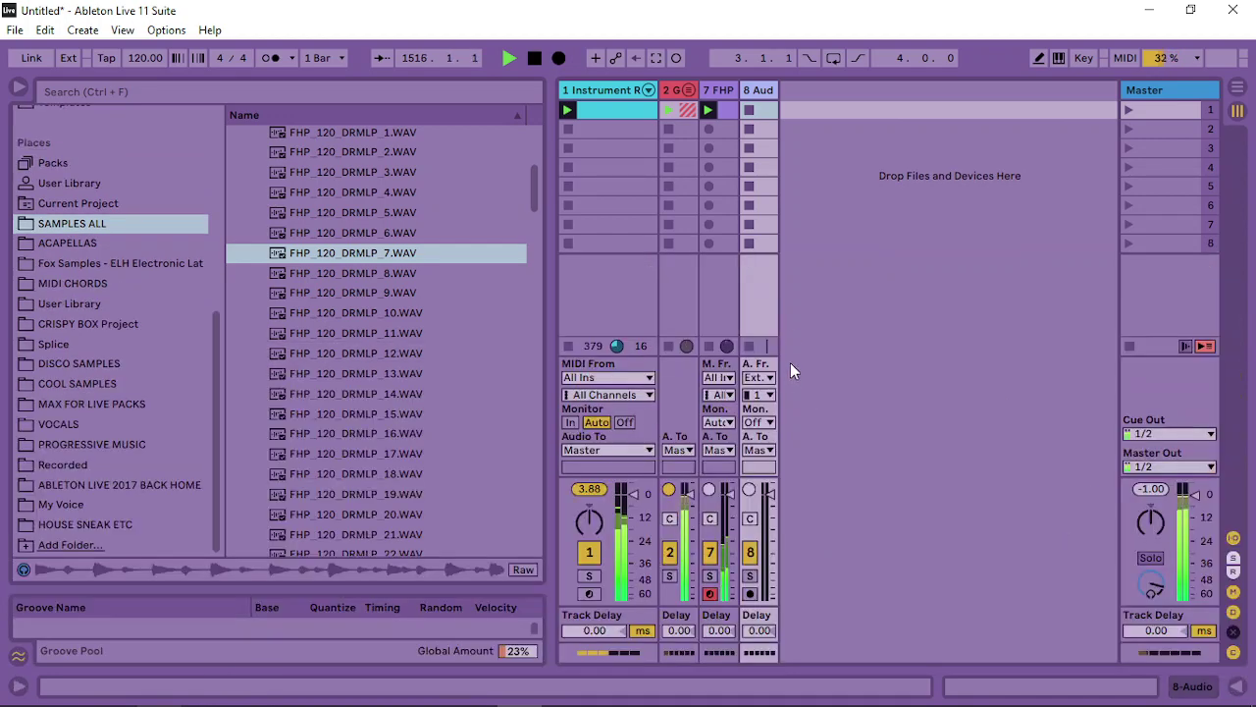
pyautogui.click(764, 380)
pyautogui.click(815, 537)
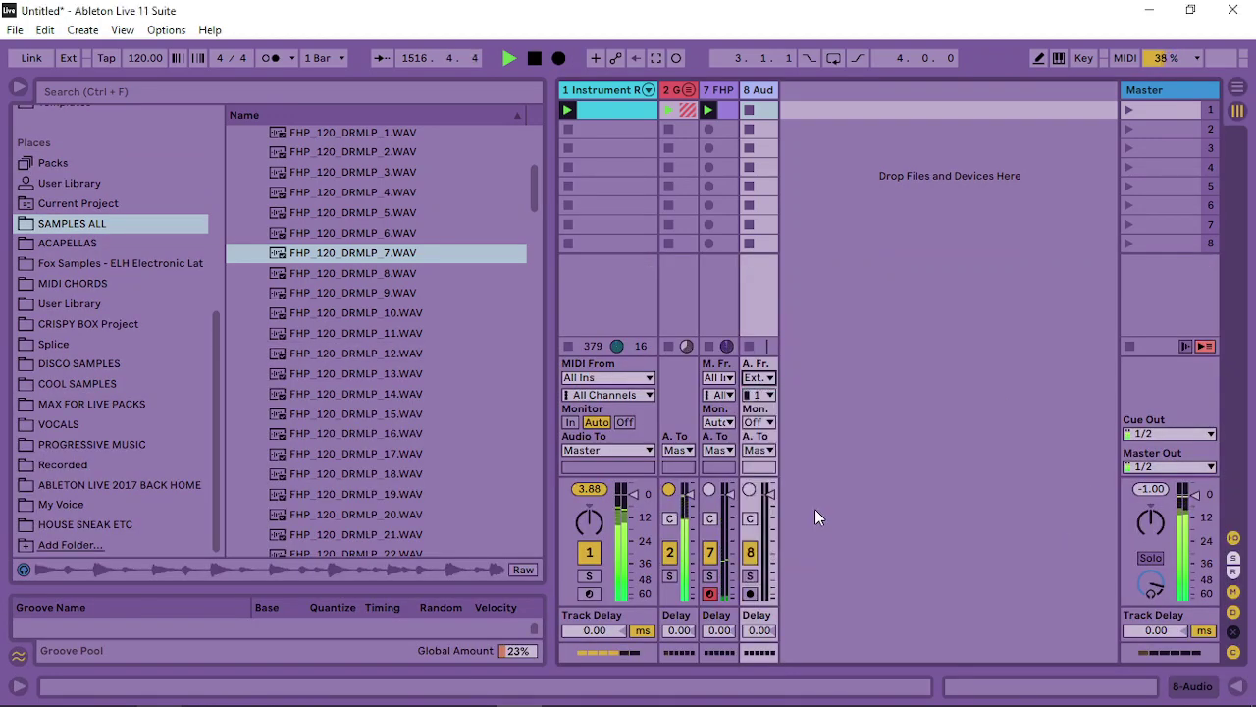
pyautogui.click(757, 422)
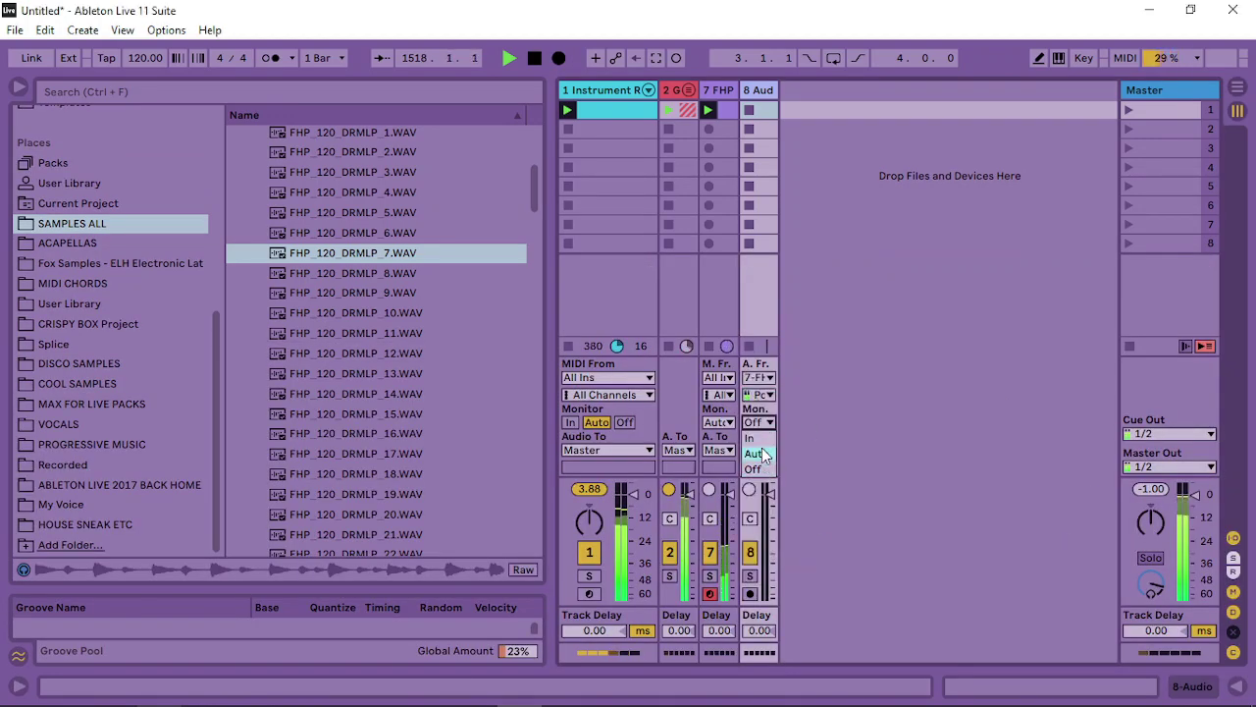
pyautogui.click(764, 449)
pyautogui.moveTo(776, 90); pyautogui.dragTo(837, 282)
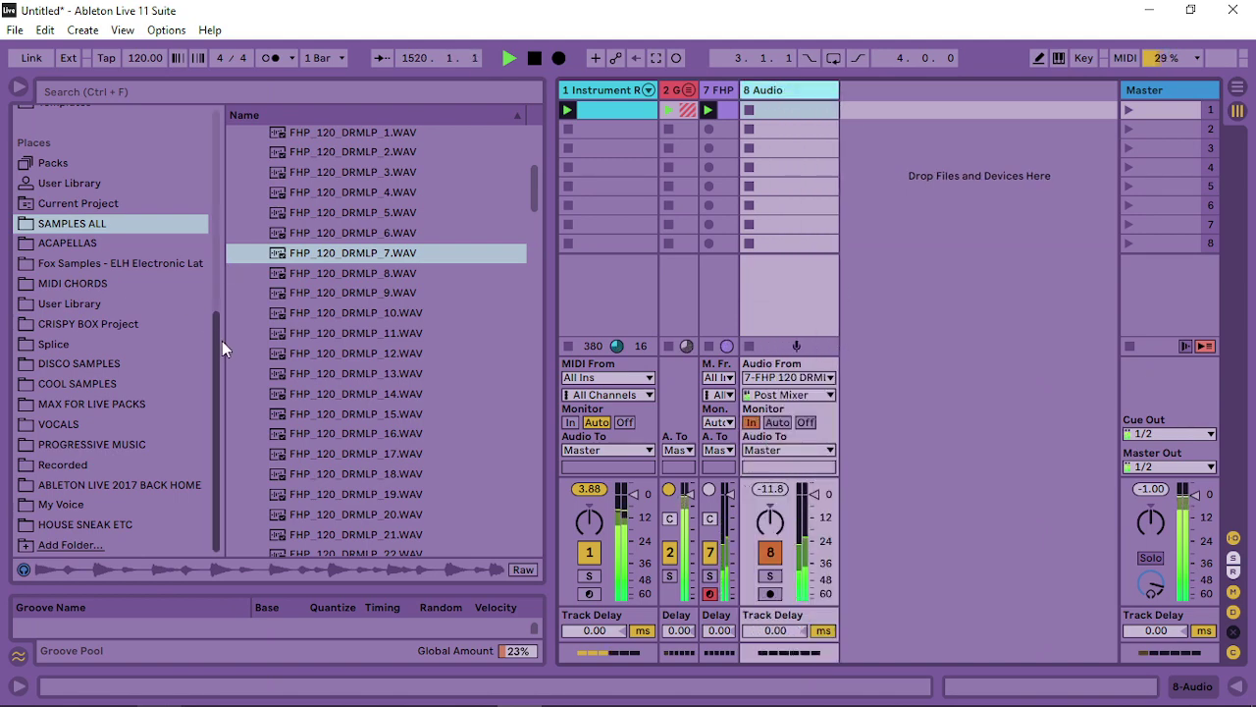
# Add the Echo effect from the Delay & Loop audio effects to the new 8 Audio track
pyautogui.moveTo(222, 341); pyautogui.dragTo(216, 148)
pyautogui.click(71, 328)
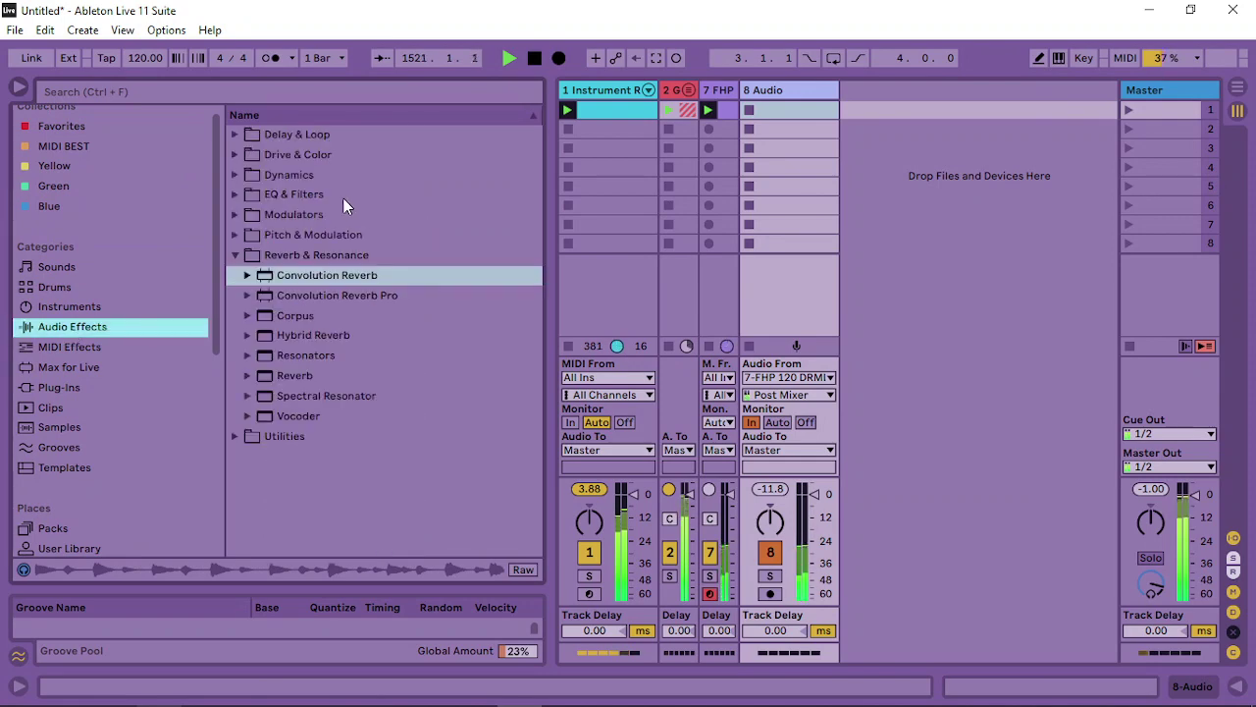
pyautogui.click(239, 135)
pyautogui.moveTo(294, 194); pyautogui.dragTo(785, 96)
# Set Echo's delay time to 1/16, its dry/wet mix to 100% and its reverb amount to 83%
pyautogui.moveTo(341, 512); pyautogui.dragTo(341, 526)
pyautogui.moveTo(757, 632); pyautogui.dragTo(757, 591)
pyautogui.moveTo(697, 506); pyautogui.dragTo(700, 442)
# Raise Echo's feedback to 70% and shape its filter with the high-pass at 232 Hz and the low-pass at 7.43 kHz
pyautogui.click(502, 472)
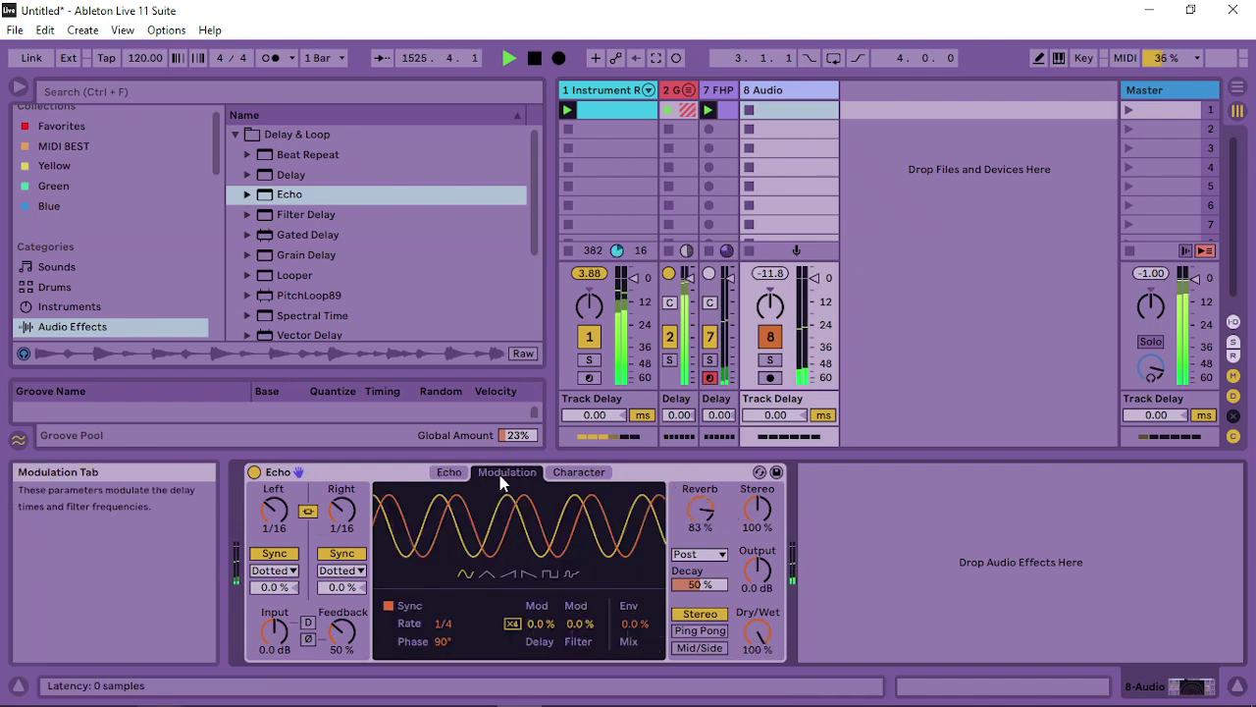
pyautogui.click(450, 472)
pyautogui.click(381, 650)
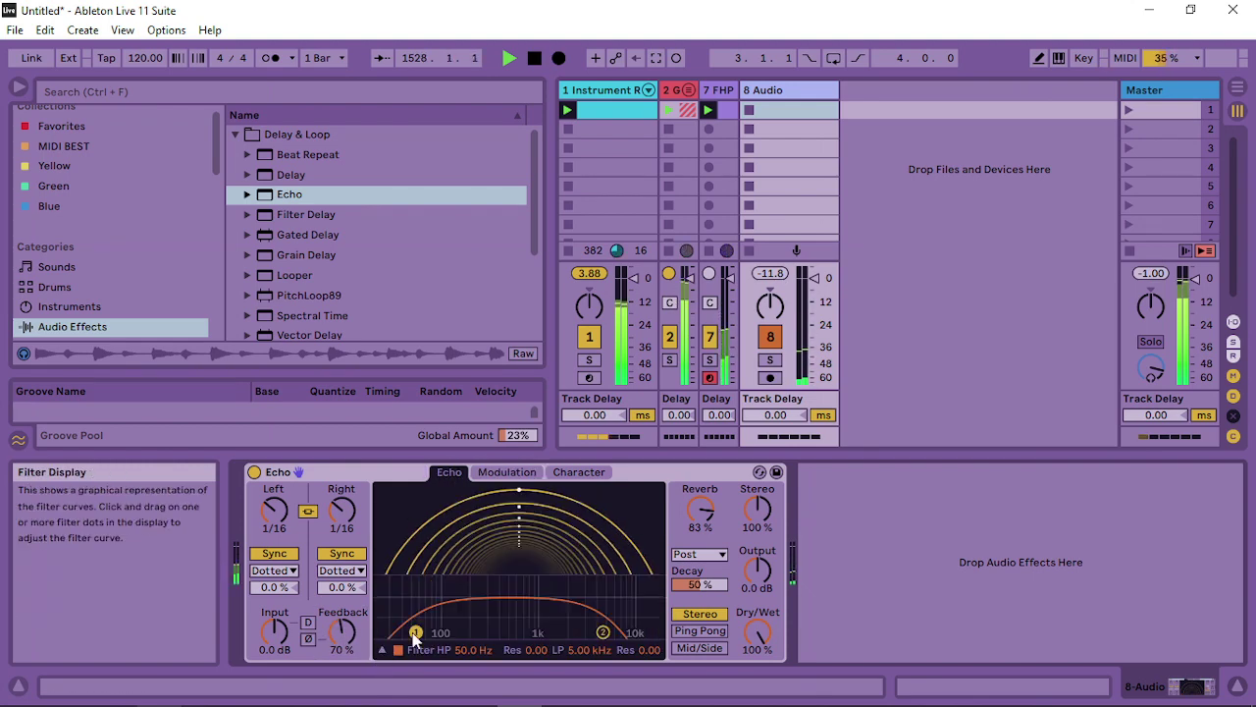
pyautogui.moveTo(412, 632); pyautogui.dragTo(478, 621)
pyautogui.moveTo(603, 632); pyautogui.dragTo(618, 599)
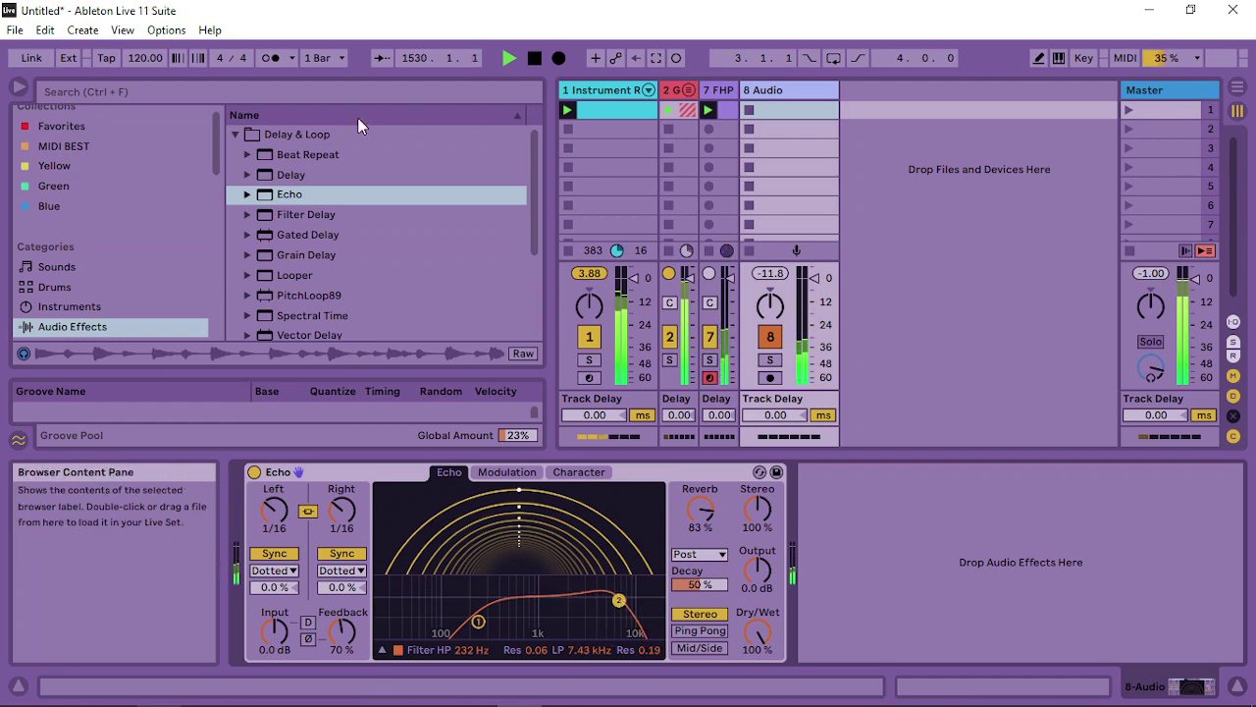
# Add a Compressor after Echo and sidechain it from the 7-FHP 120 DRMLP track
pyautogui.click(237, 134)
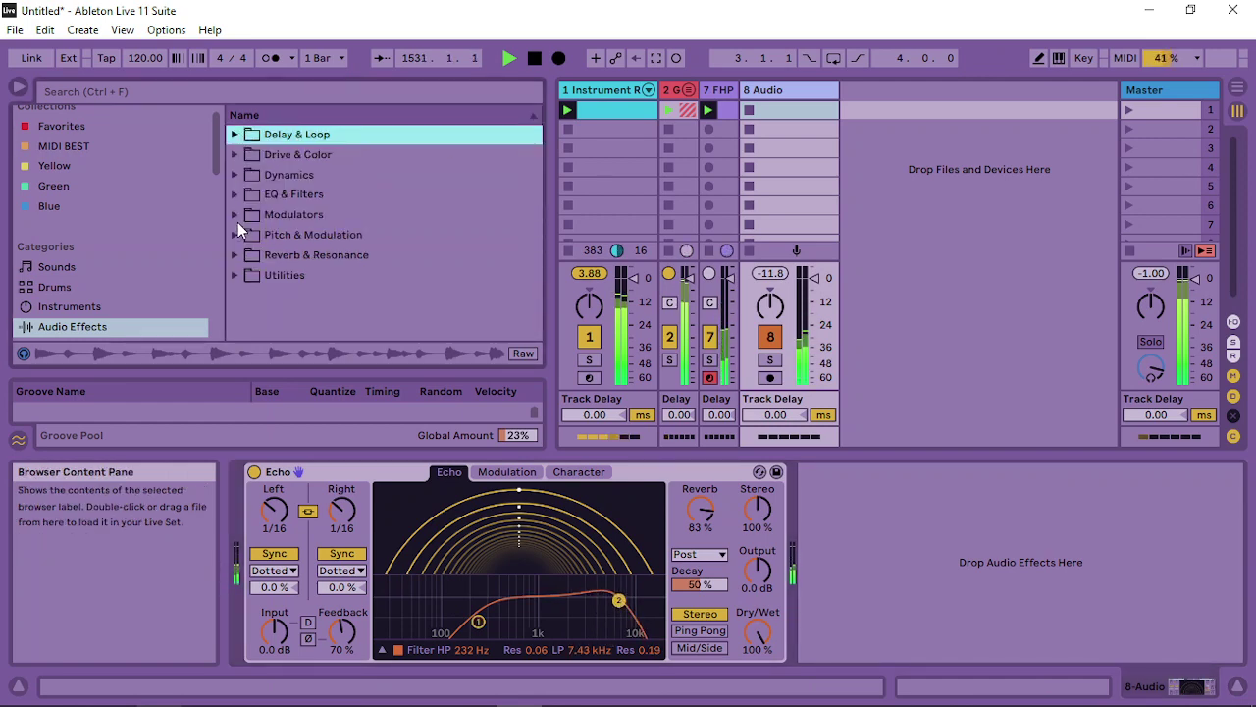
pyautogui.click(235, 175)
pyautogui.moveTo(295, 214); pyautogui.dragTo(969, 594)
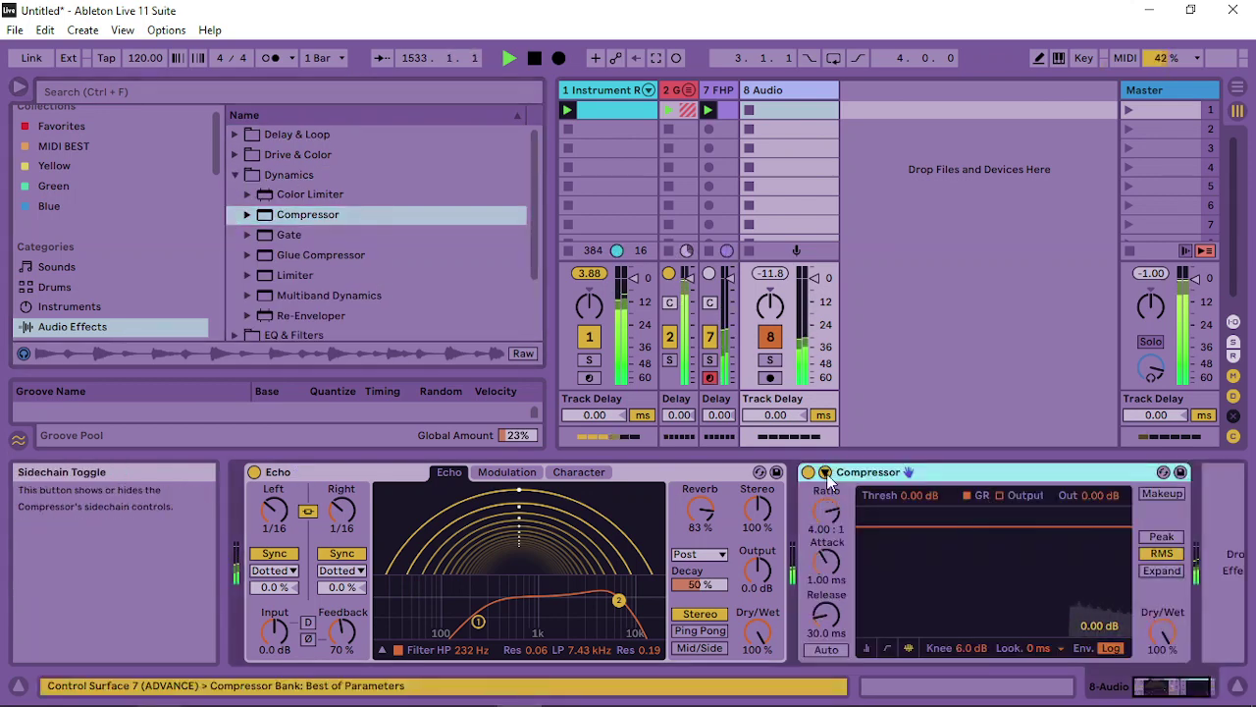
pyautogui.click(826, 472)
pyautogui.click(842, 523)
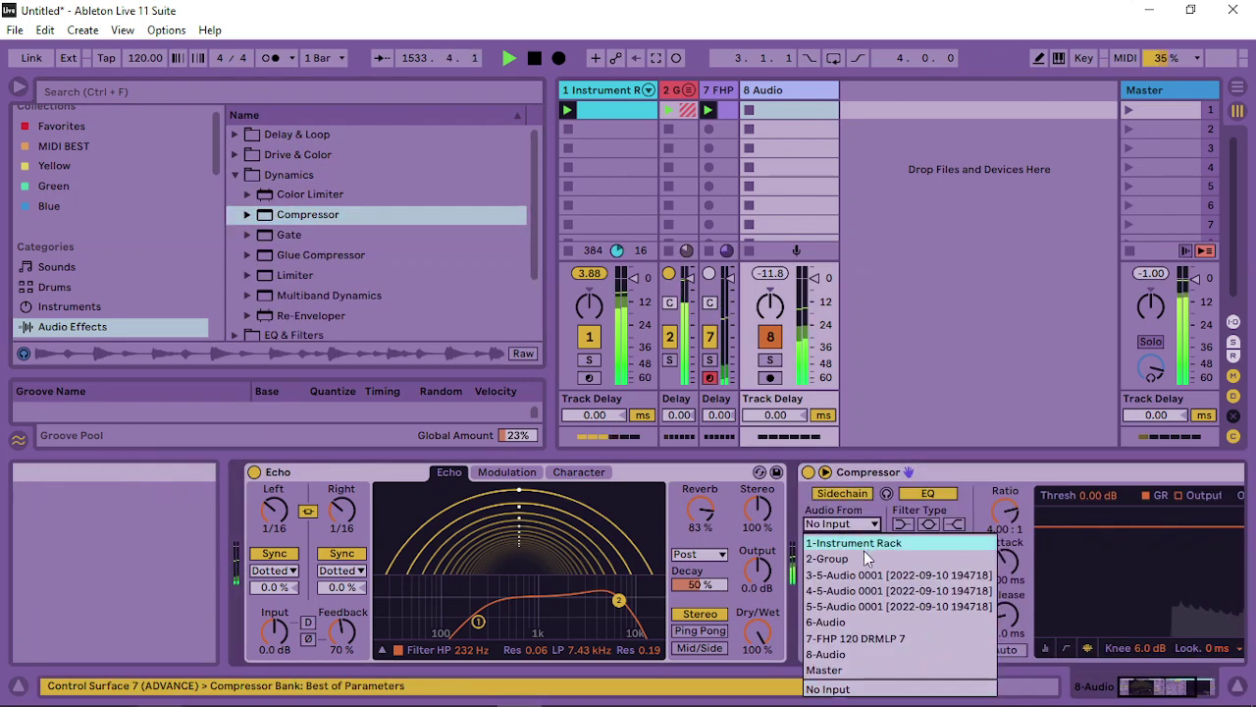
pyautogui.click(899, 638)
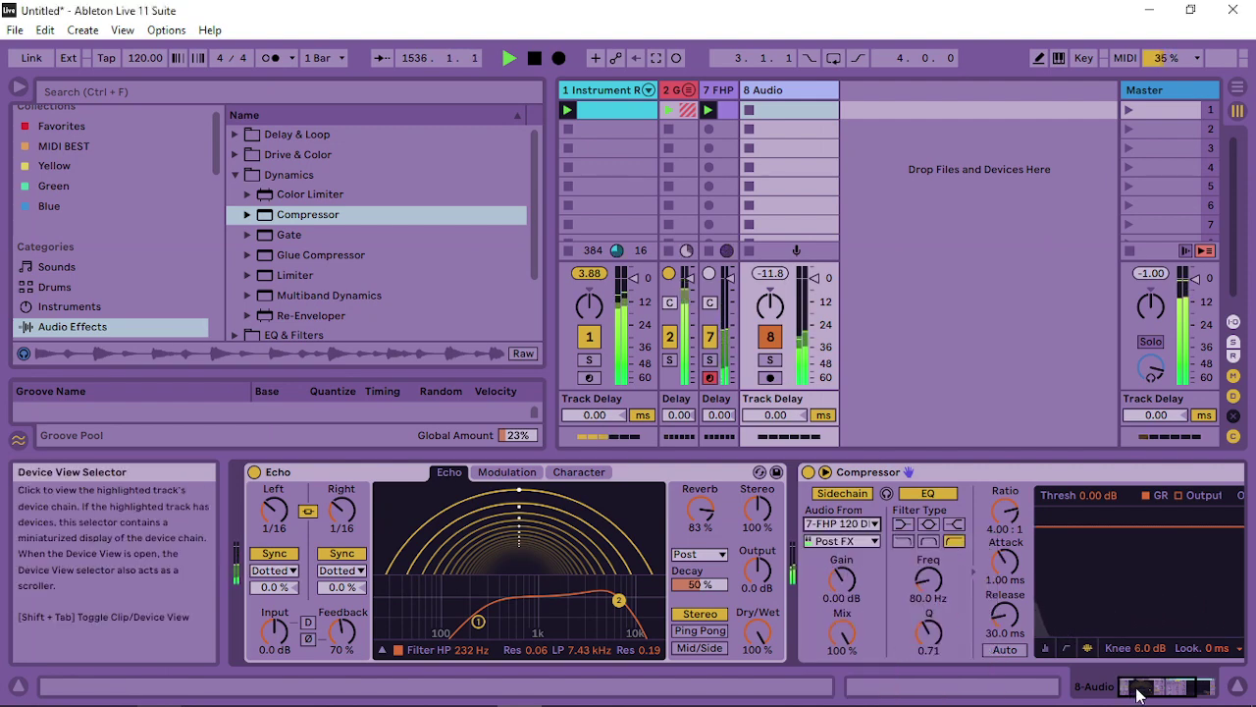
# Set the Compressor's threshold to -48.4 dB and release to 1.30 s, with 4.29 dB of output gain
pyautogui.moveTo(1141, 687); pyautogui.dragTo(1168, 686)
pyautogui.click(804, 648)
pyautogui.moveTo(827, 517); pyautogui.dragTo(764, 550)
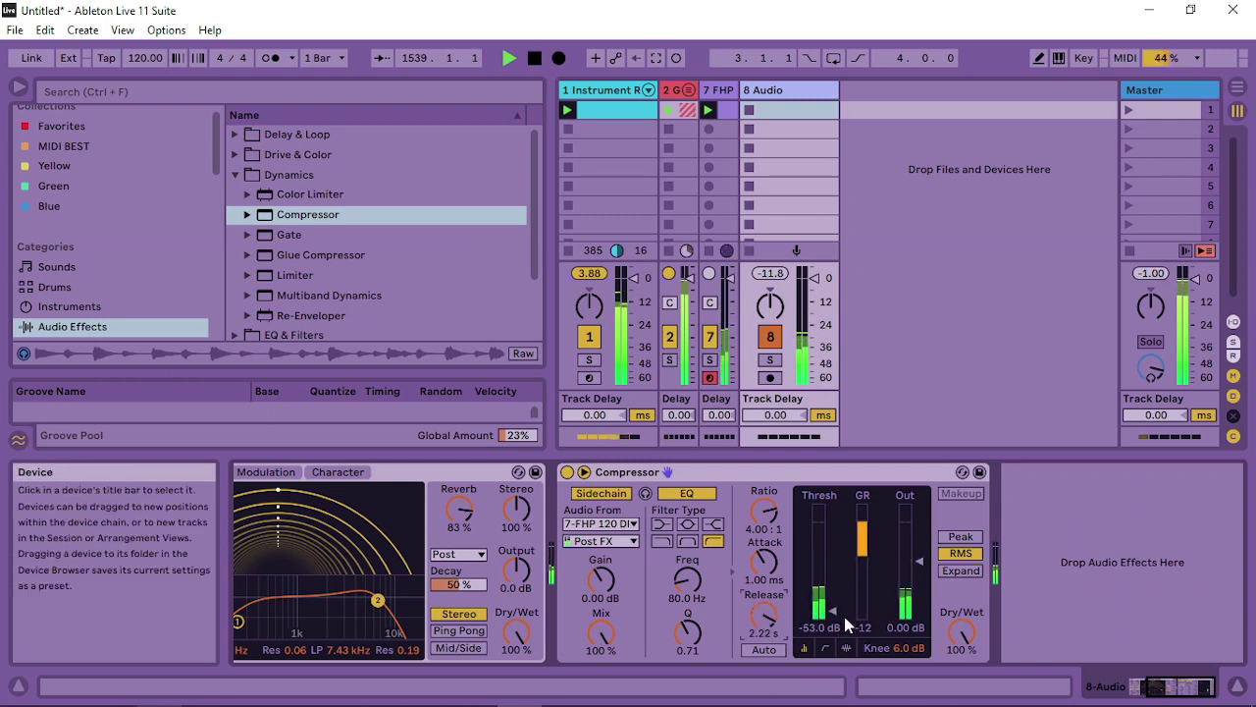
pyautogui.moveTo(831, 612); pyautogui.dragTo(830, 603)
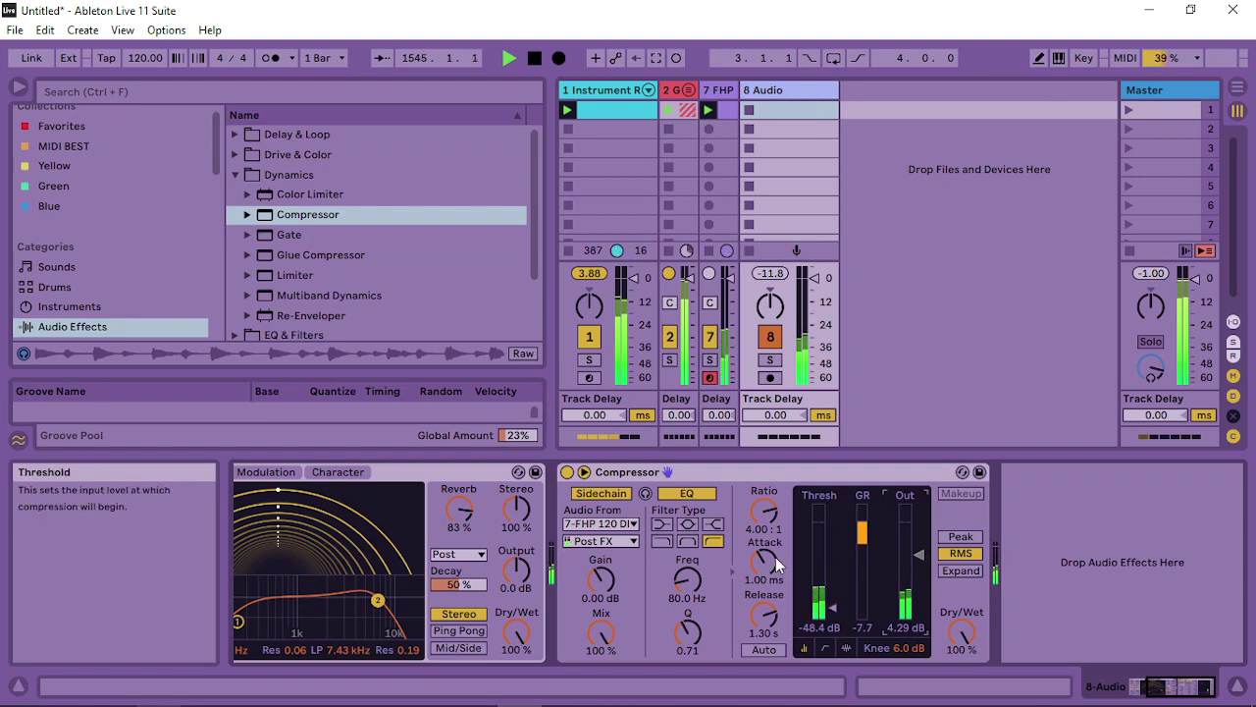
# Fine-tune the Compressor's timing to an attack of 0.32 ms and a release of 726 ms
pyautogui.moveTo(764, 561); pyautogui.dragTo(763, 599)
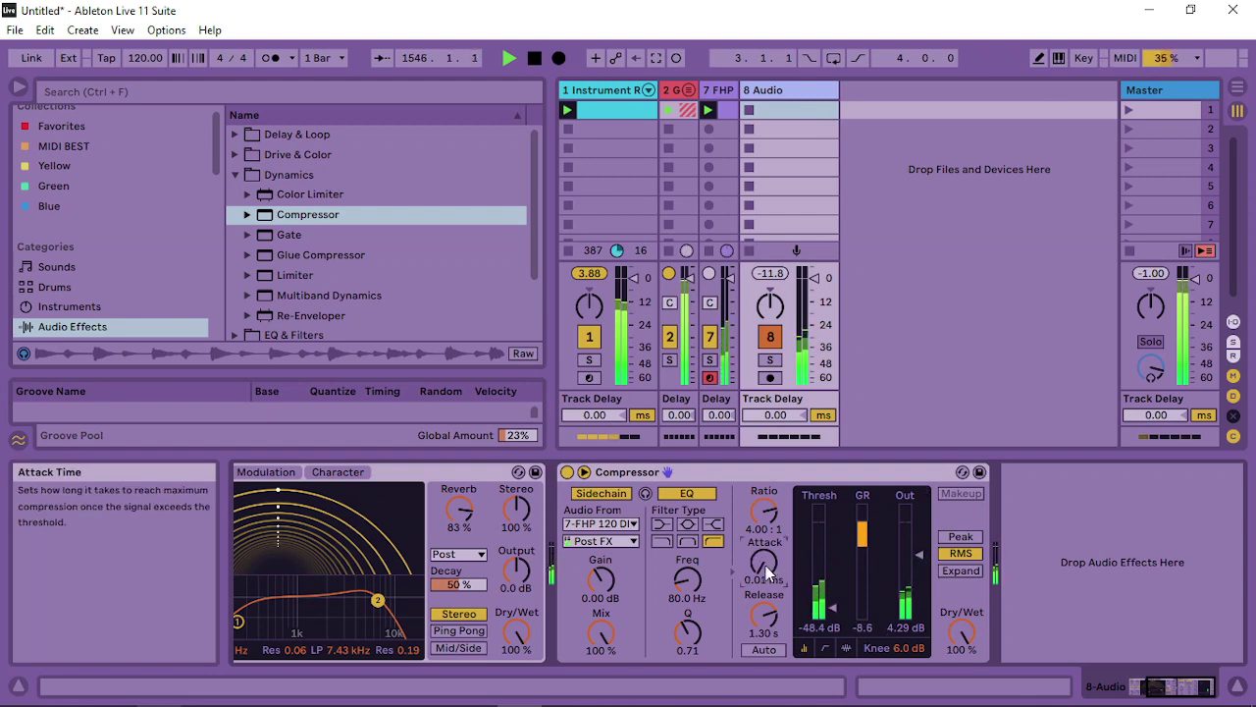
pyautogui.moveTo(765, 570); pyautogui.dragTo(764, 520)
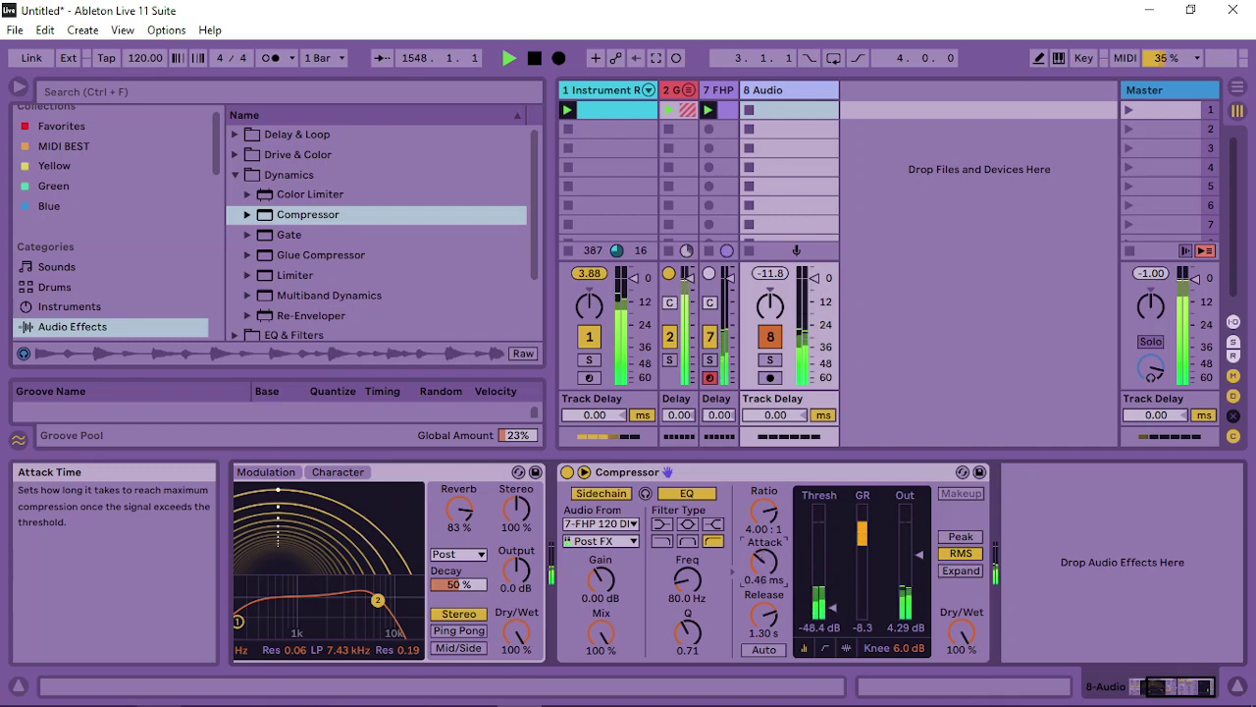
pyautogui.moveTo(763, 561); pyautogui.dragTo(763, 568)
pyautogui.moveTo(764, 613); pyautogui.dragTo(770, 610)
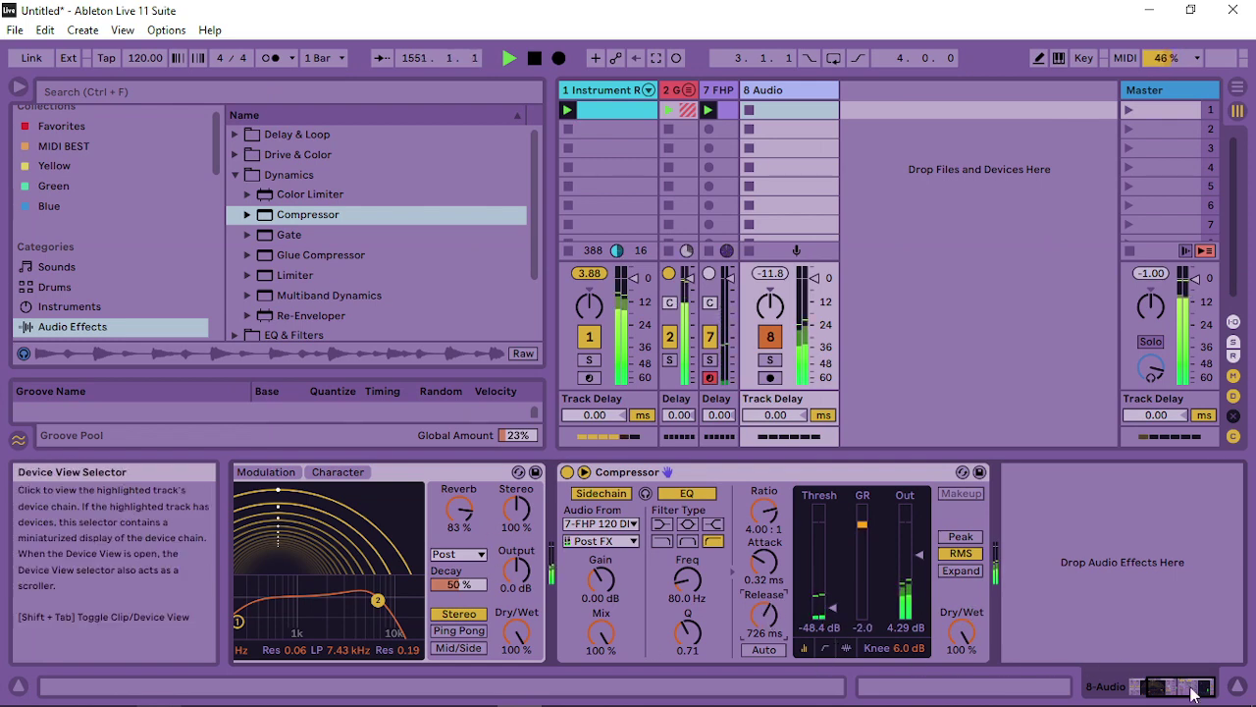
# Reduce Echo's feedback to 38% and its reverb amount to 39%
pyautogui.moveTo(1195, 694); pyautogui.dragTo(1149, 687)
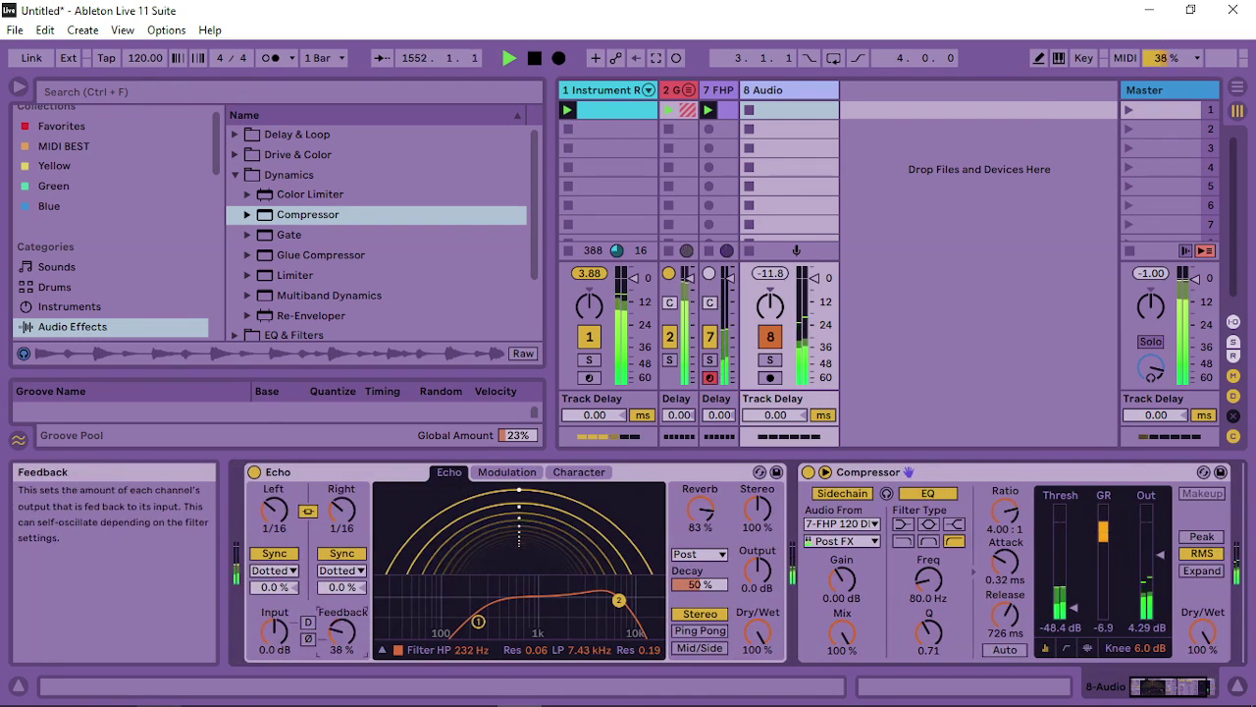
pyautogui.moveTo(699, 508); pyautogui.dragTo(699, 540)
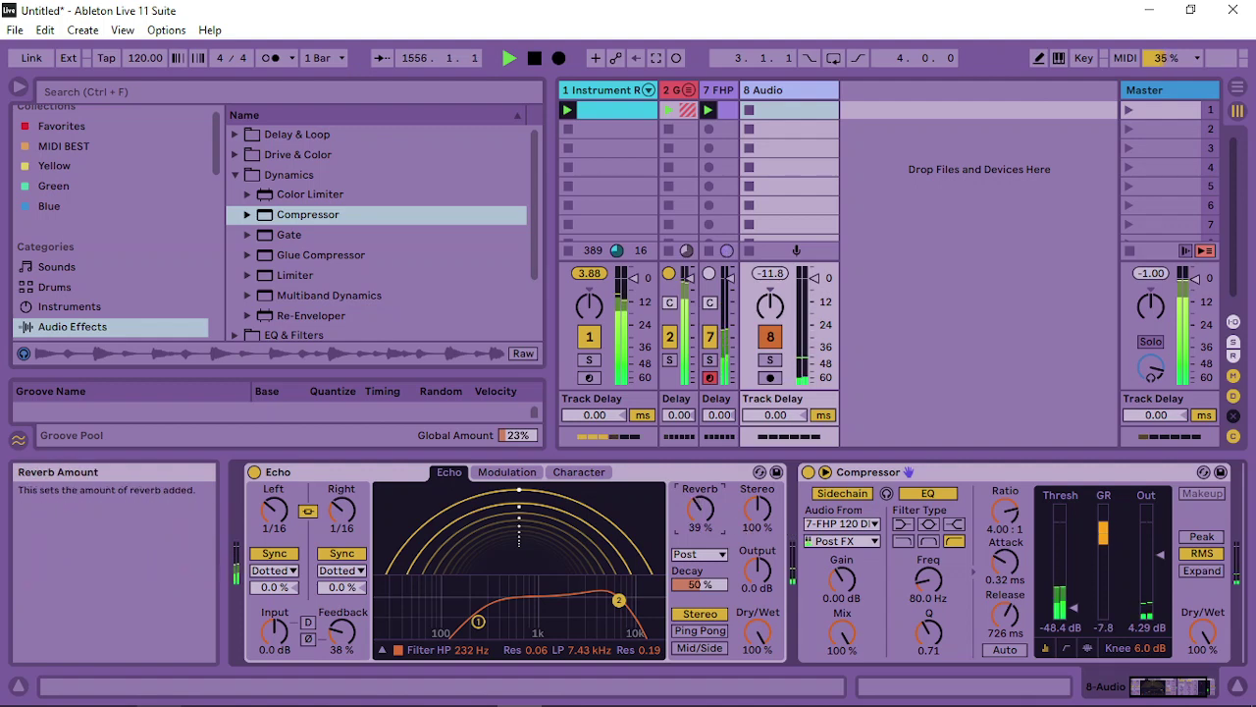
# Duplicate the loop of track 7's MIDI clip to two bars and delete the copied C3 note at bar 2
pyautogui.click(732, 108)
pyautogui.click(548, 392)
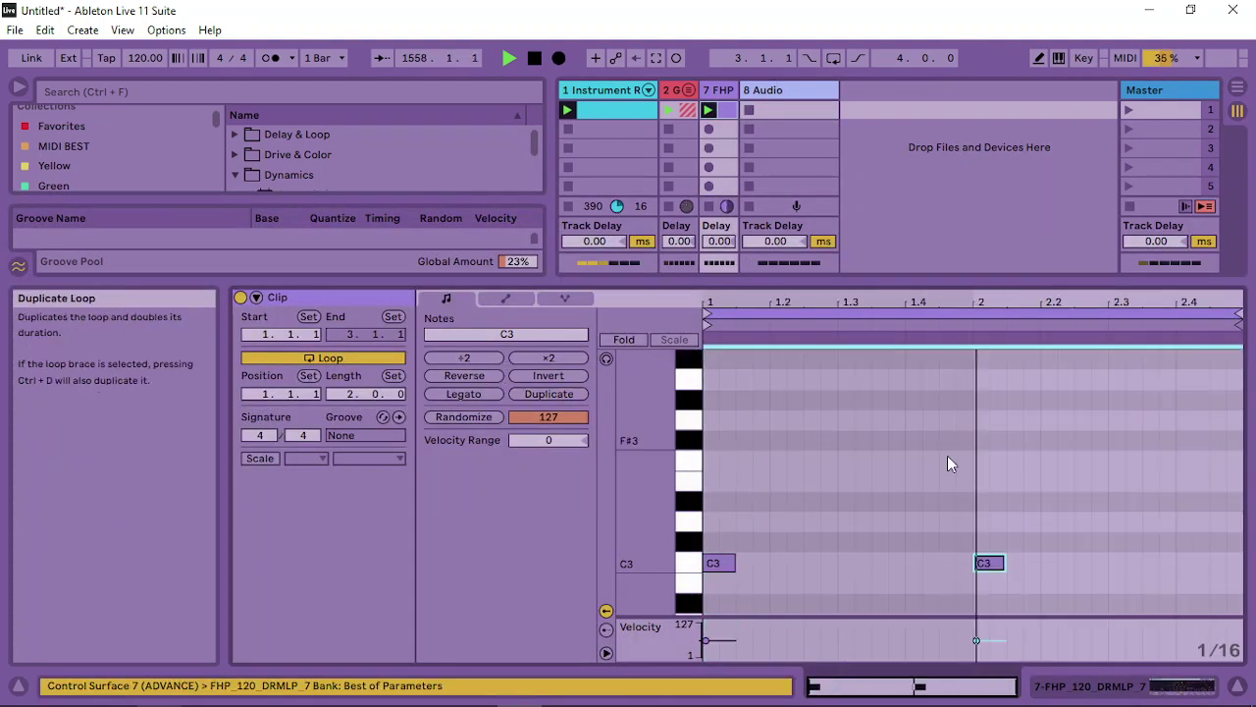
pyautogui.click(990, 568)
pyautogui.press('Delete')
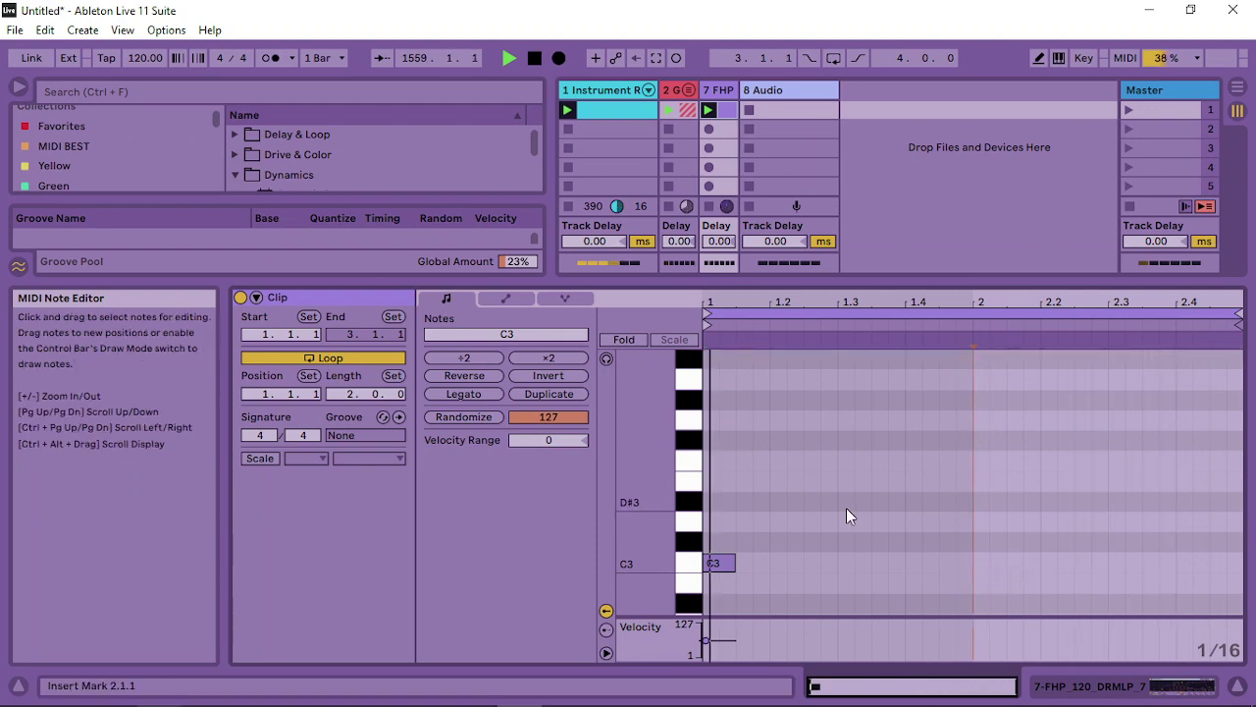
# Duplicate the clip's loop to four bars and leave no C3 note at bar 3
pyautogui.click(549, 392)
pyautogui.click(981, 563)
pyautogui.press('Delete')
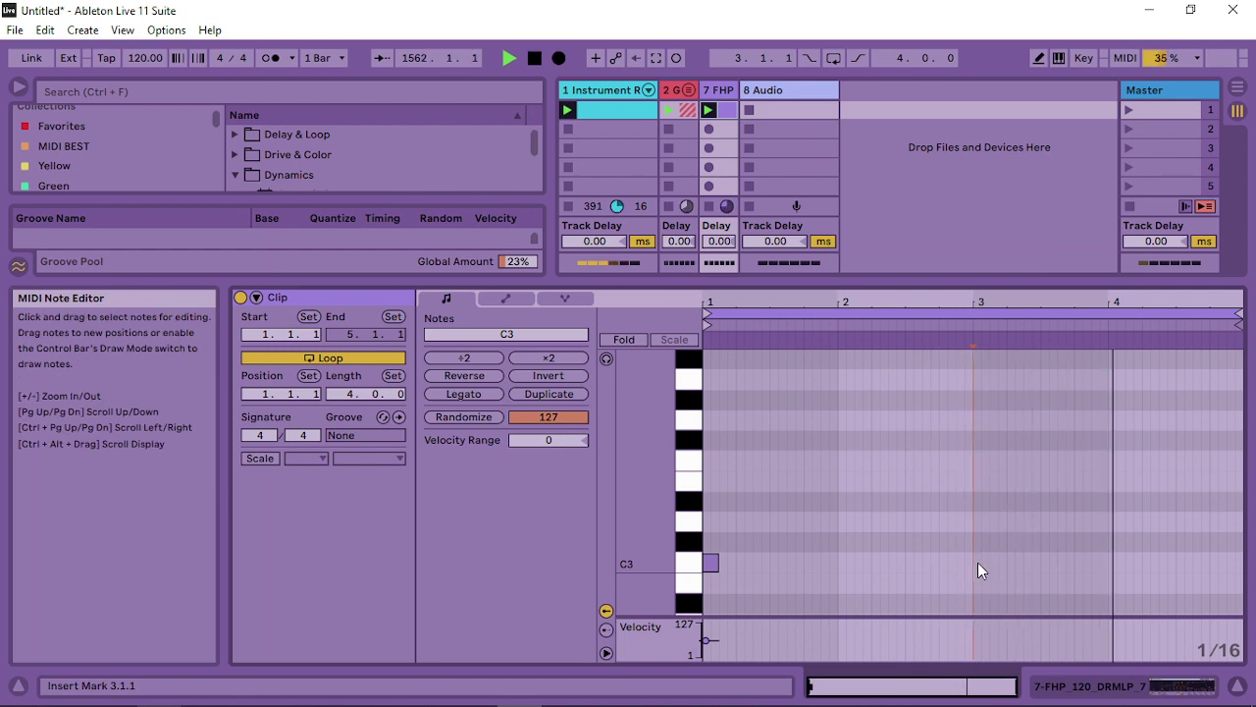
pyautogui.doubleClick(978, 562)
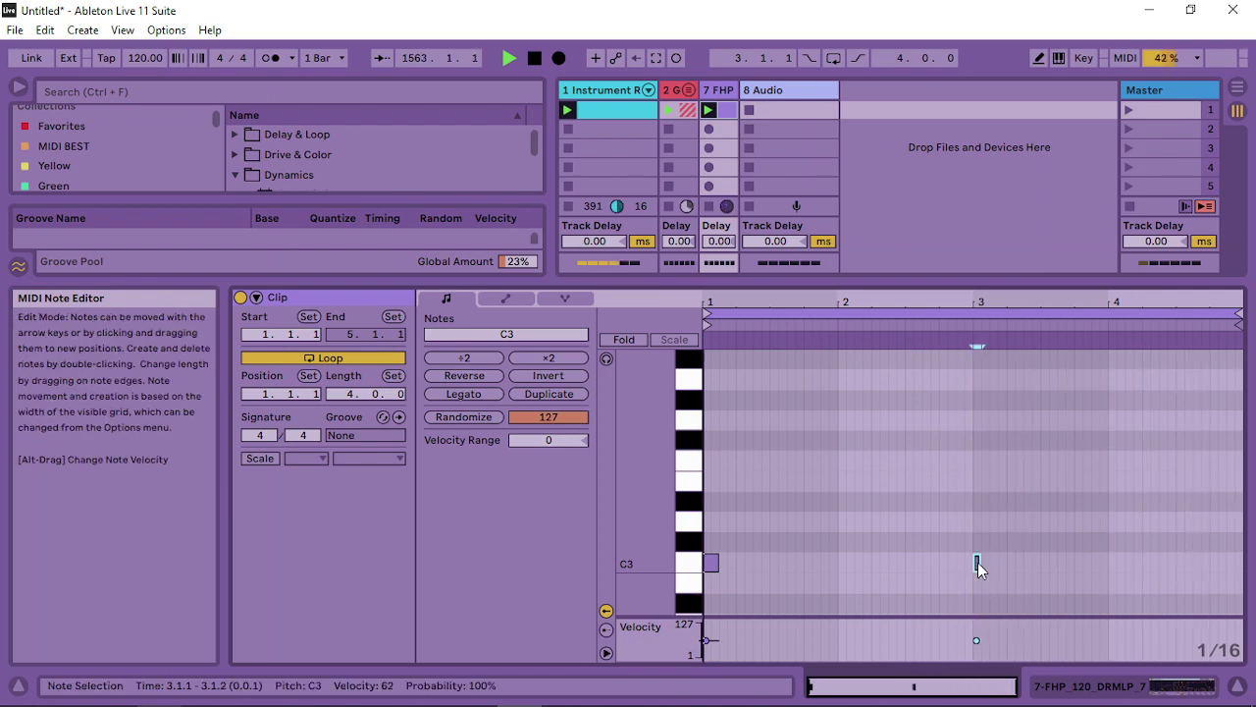
pyautogui.doubleClick(978, 562)
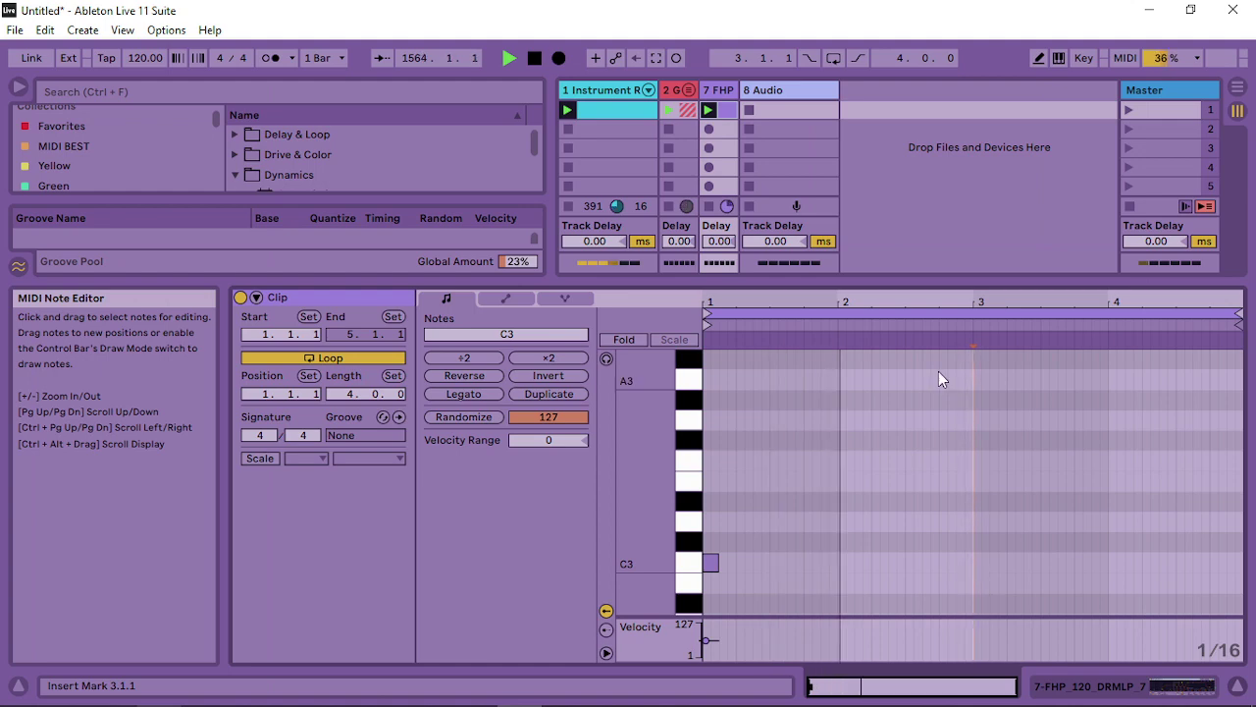
# Duplicate the loop of track 7's MIDI clip to eight bars and delete the copied C3 note at bar 5
pyautogui.click(535, 393)
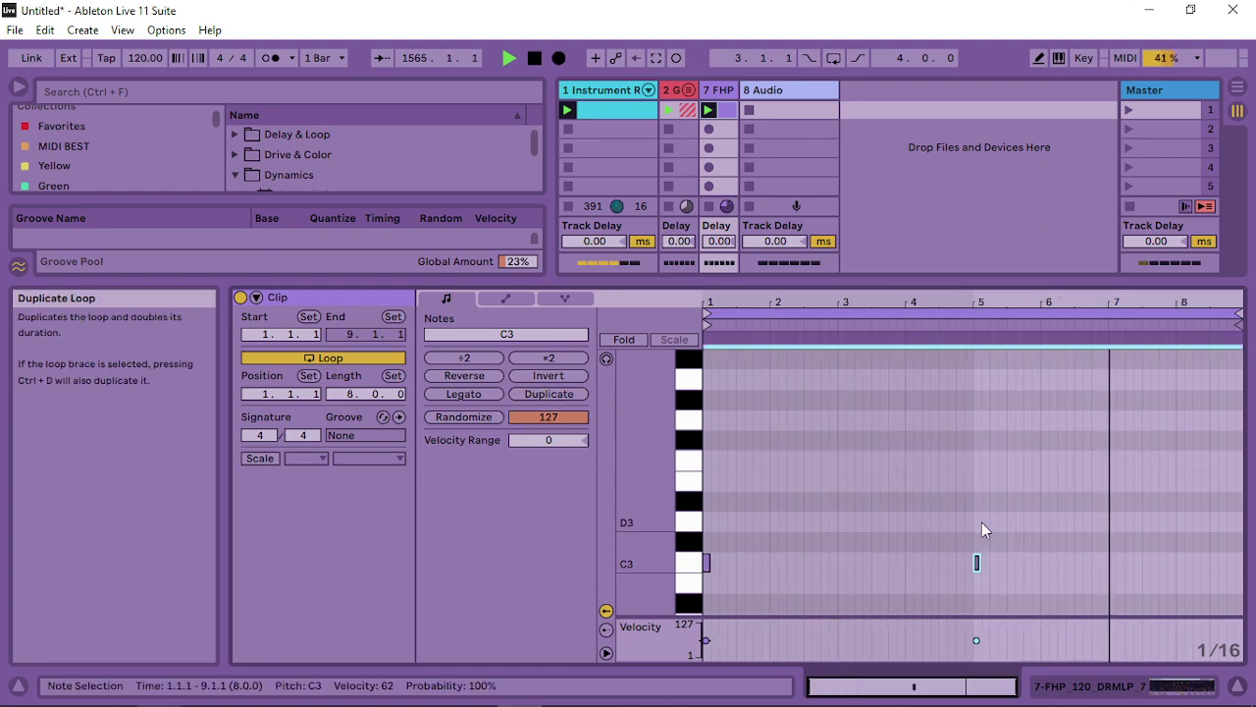
pyautogui.click(976, 563)
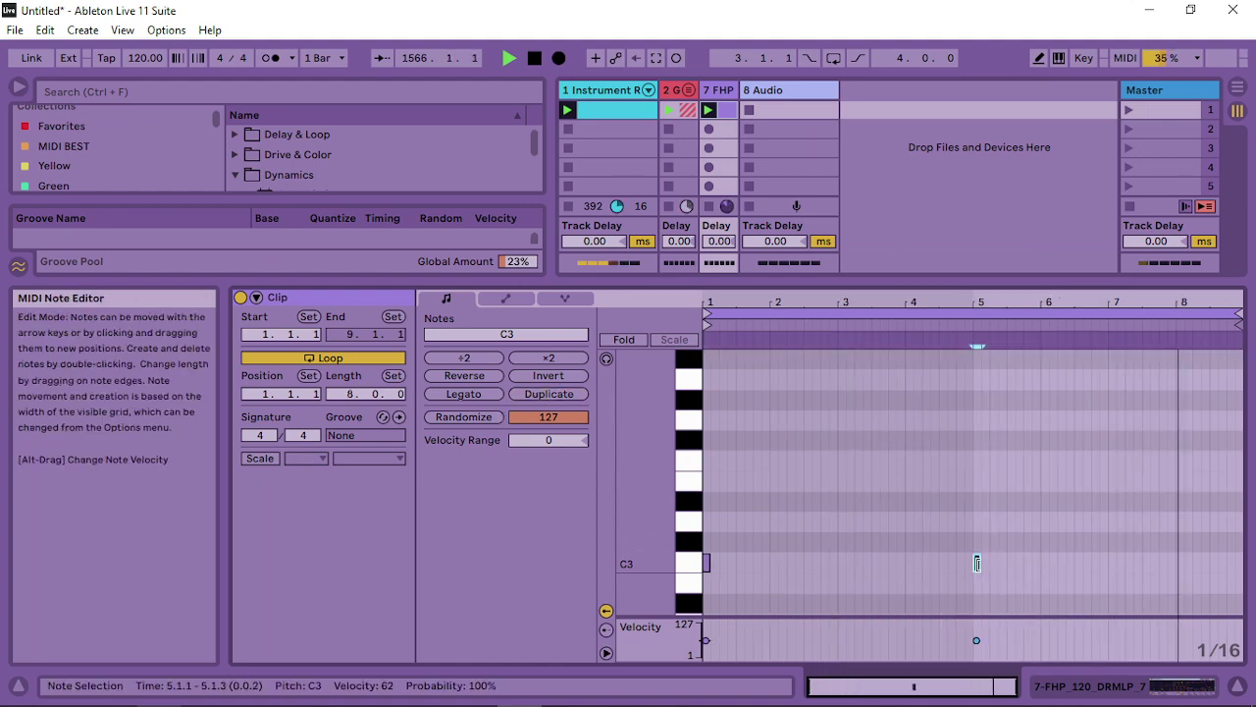
pyautogui.doubleClick(977, 562)
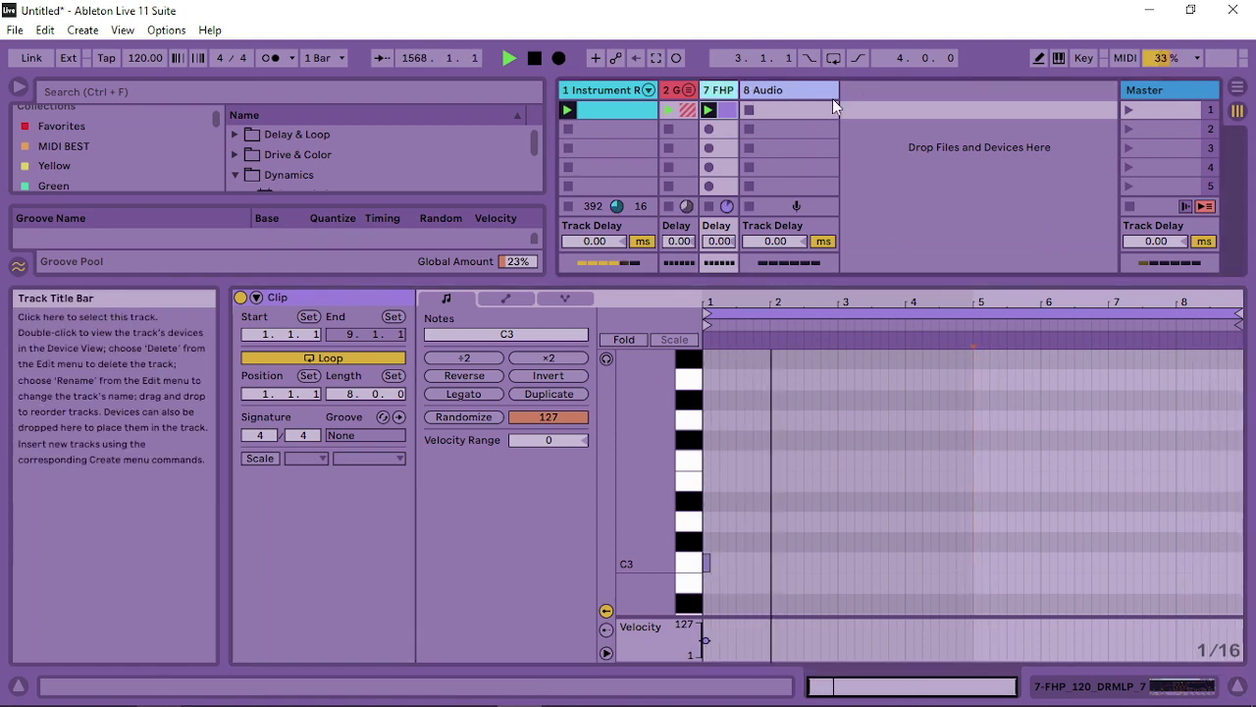
# Narrow audio track 8, then duplicate the sampler track 7 and audio track 8 together
pyautogui.moveTo(836, 90); pyautogui.dragTo(782, 90)
pyautogui.click(724, 92)
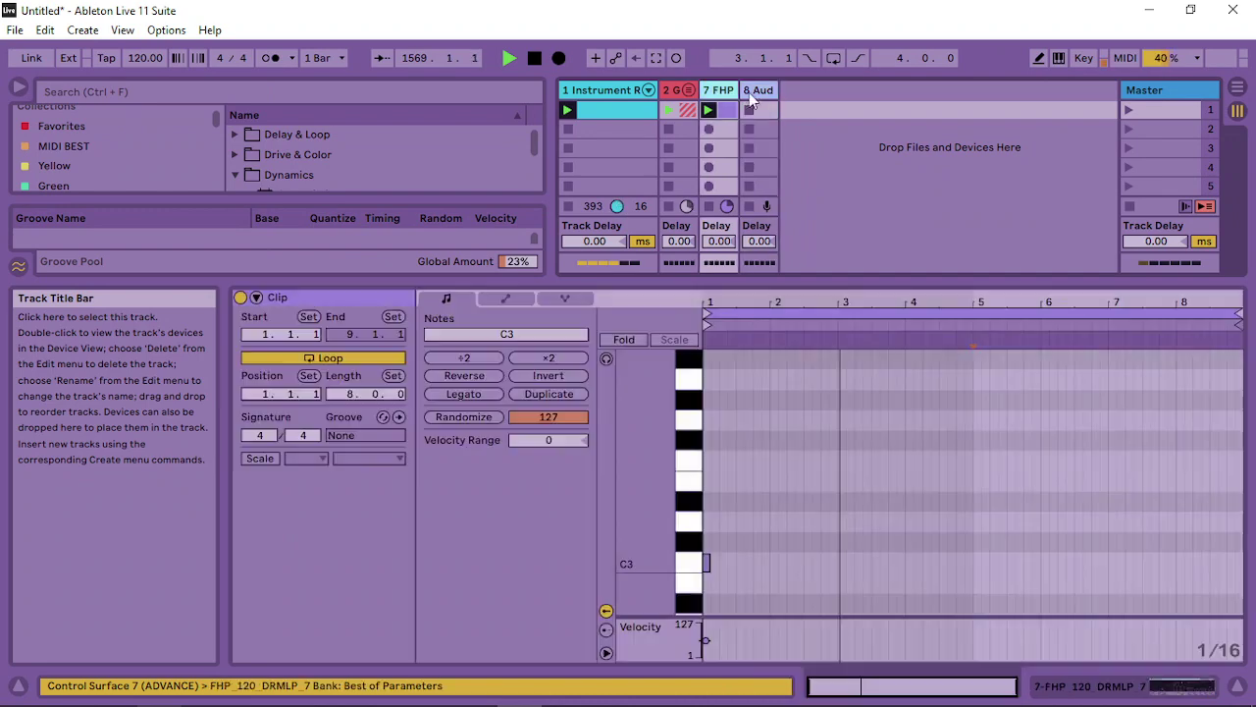
pyautogui.keyDown('shift'); pyautogui.click(772, 91); pyautogui.keyUp('shift')
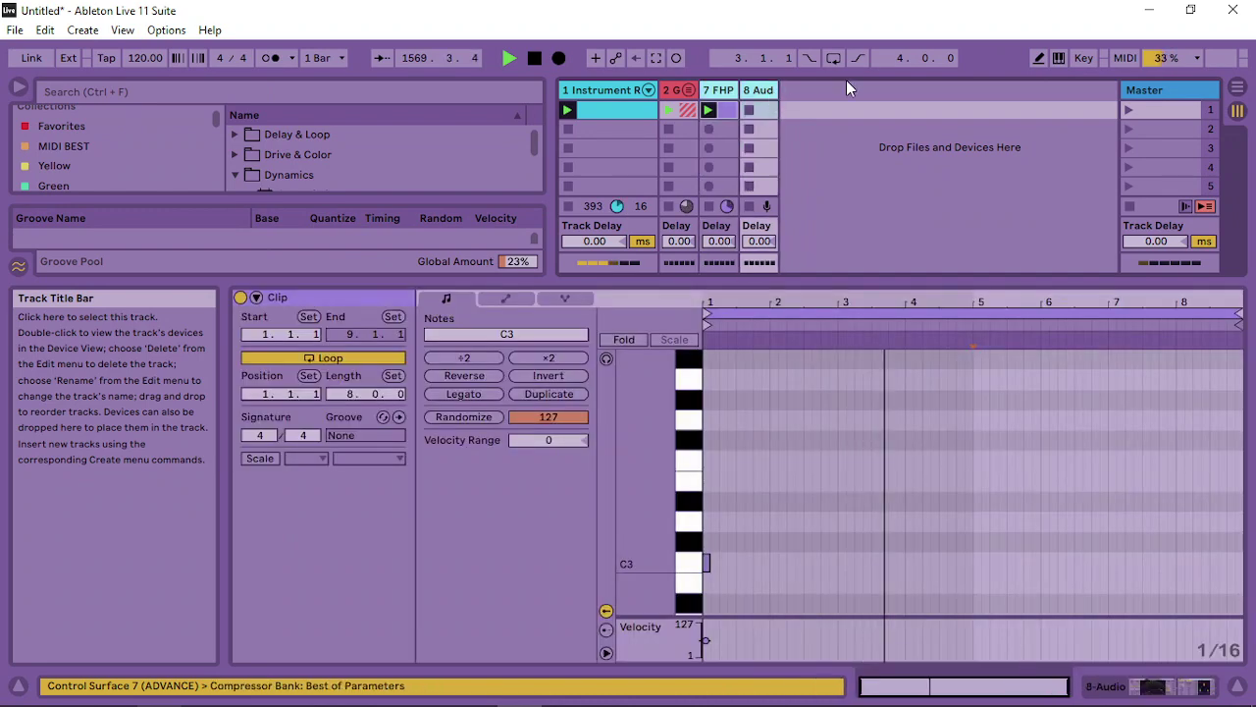
pyautogui.hotkey('ctrl', 'd')
# Replace the sample in track 9's sampler with FHP_120_DRMLP_9.WAV from the SAMPLES ALL folder
pyautogui.doubleClick(808, 92)
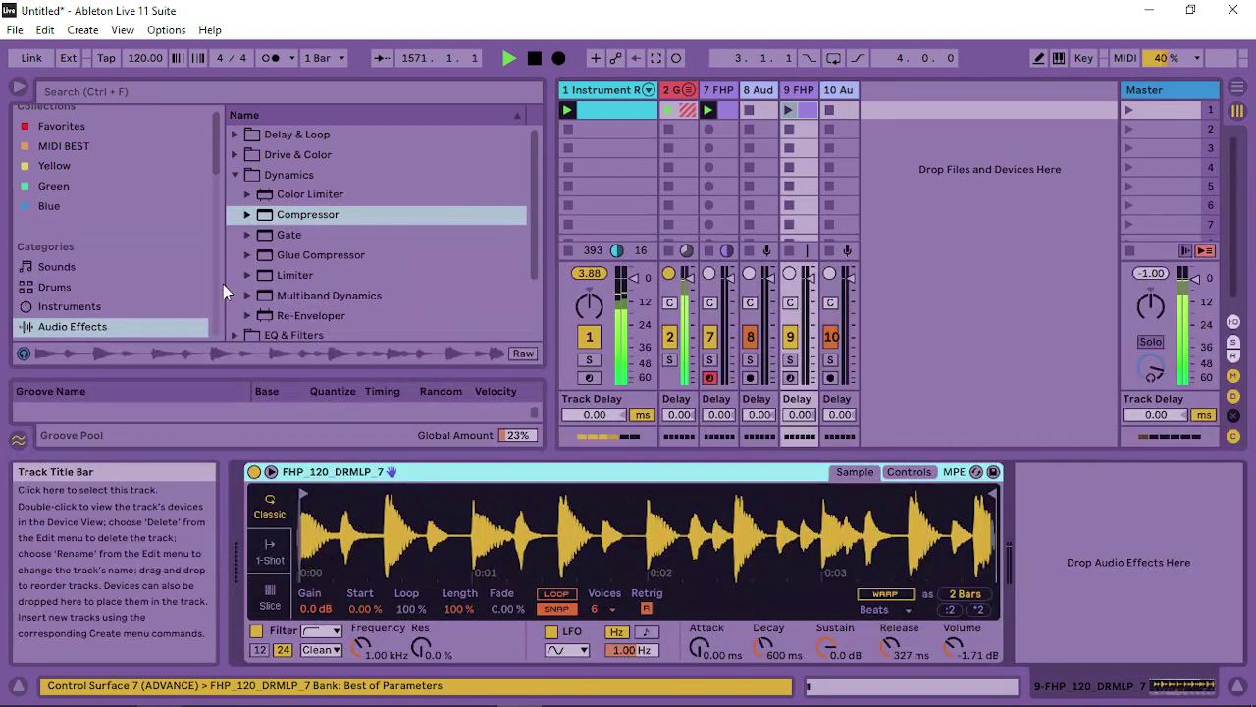
pyautogui.scroll(-5, 62, 294)
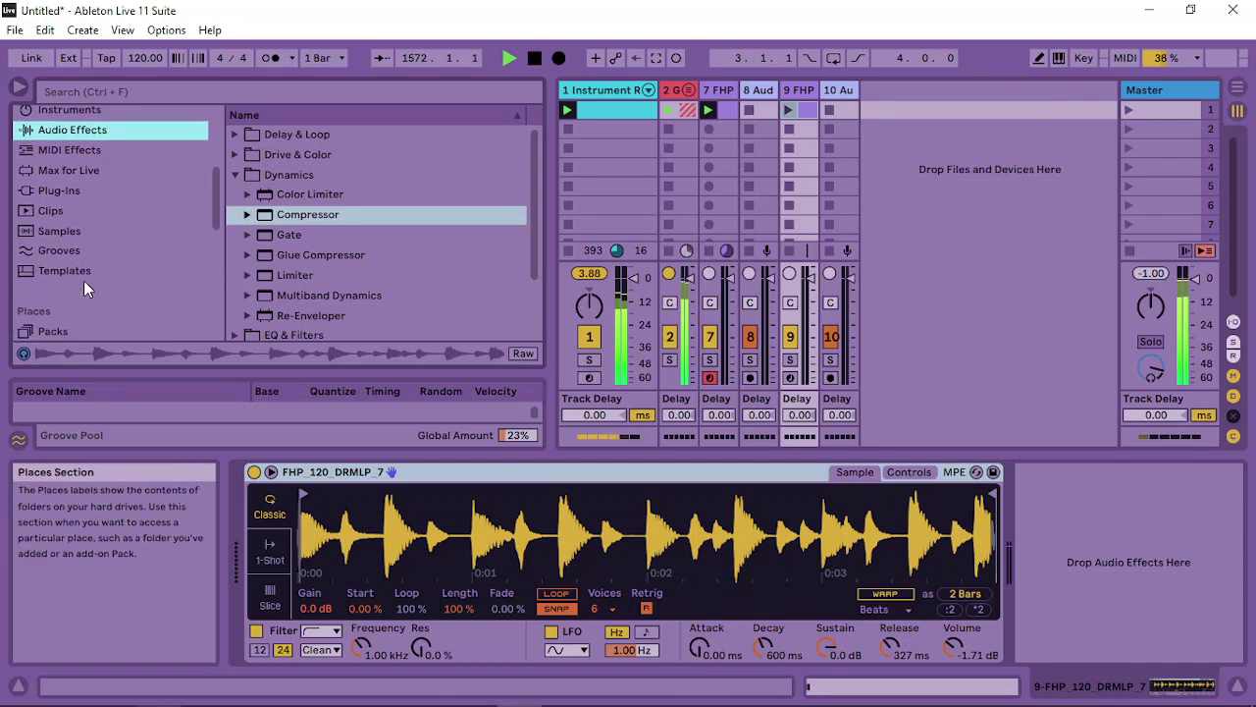
pyautogui.scroll(-3, 83, 287)
pyautogui.click(87, 299)
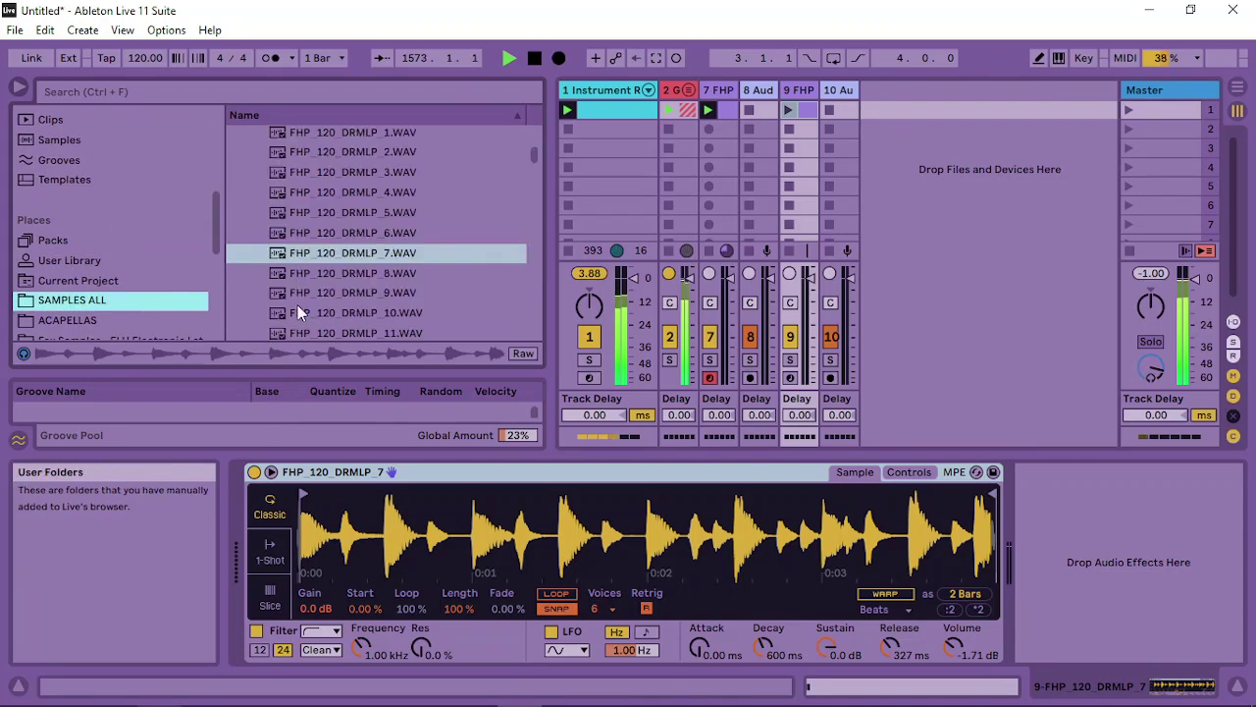
pyautogui.scroll(-1, 373, 275)
pyautogui.click(344, 253)
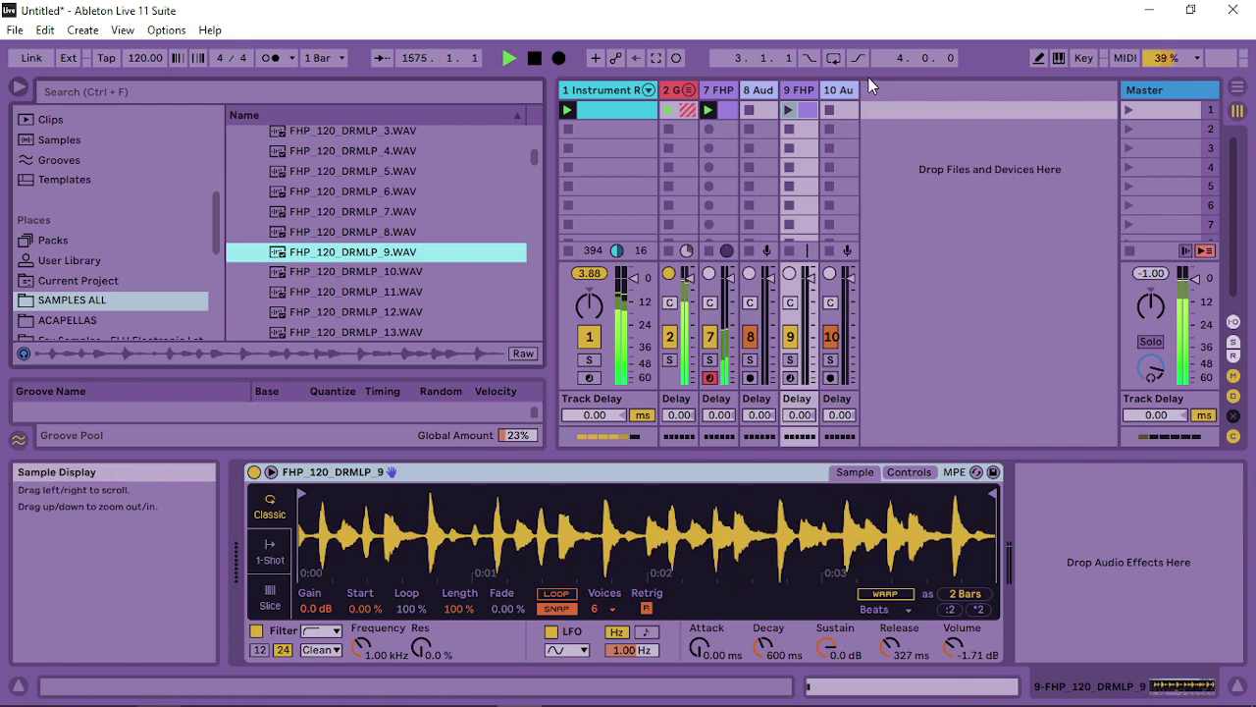
# Move the C3 note in track 9's MIDI clip to 4.4.1 and launch scene 1
pyautogui.click(808, 110)
pyautogui.doubleClick(808, 111)
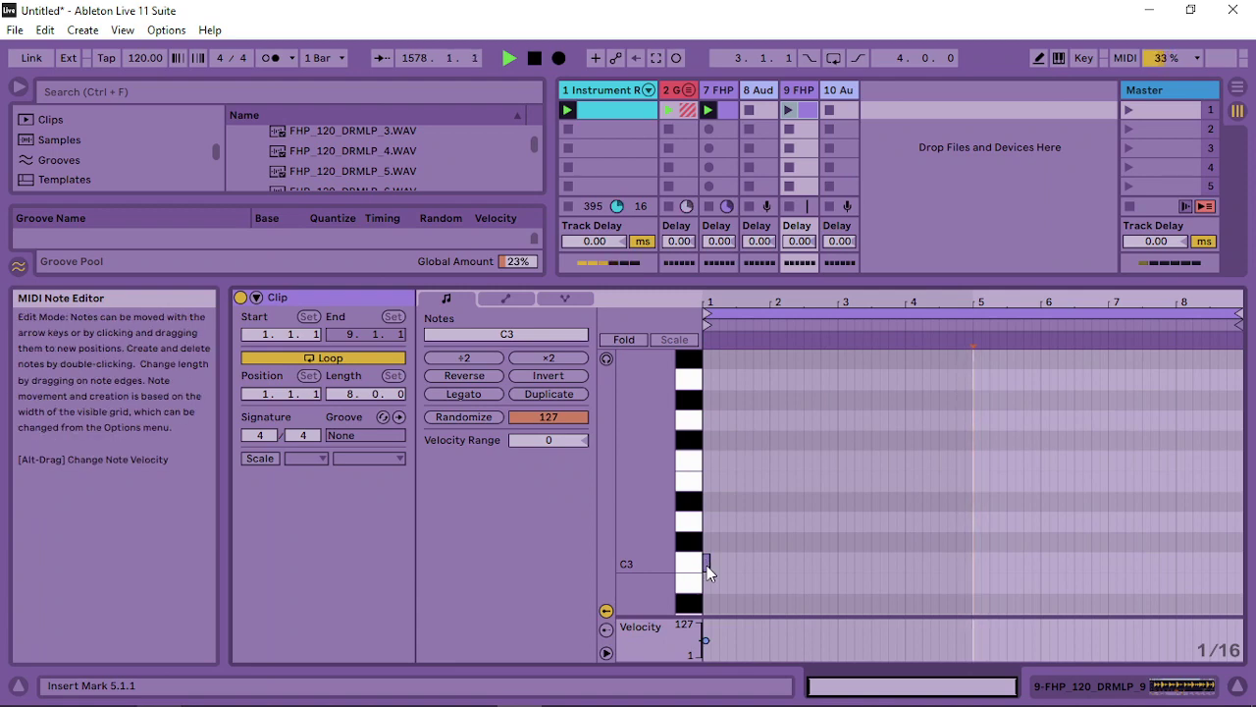
pyautogui.moveTo(706, 565); pyautogui.dragTo(977, 570)
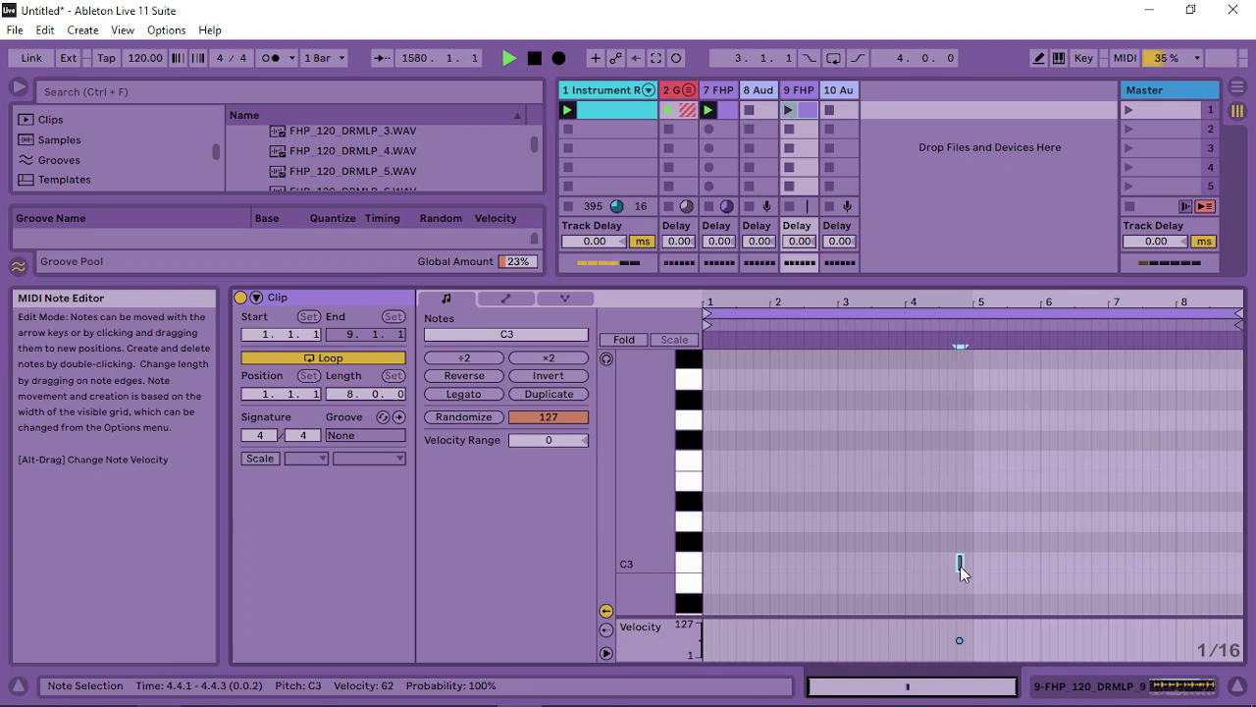
pyautogui.click(1126, 110)
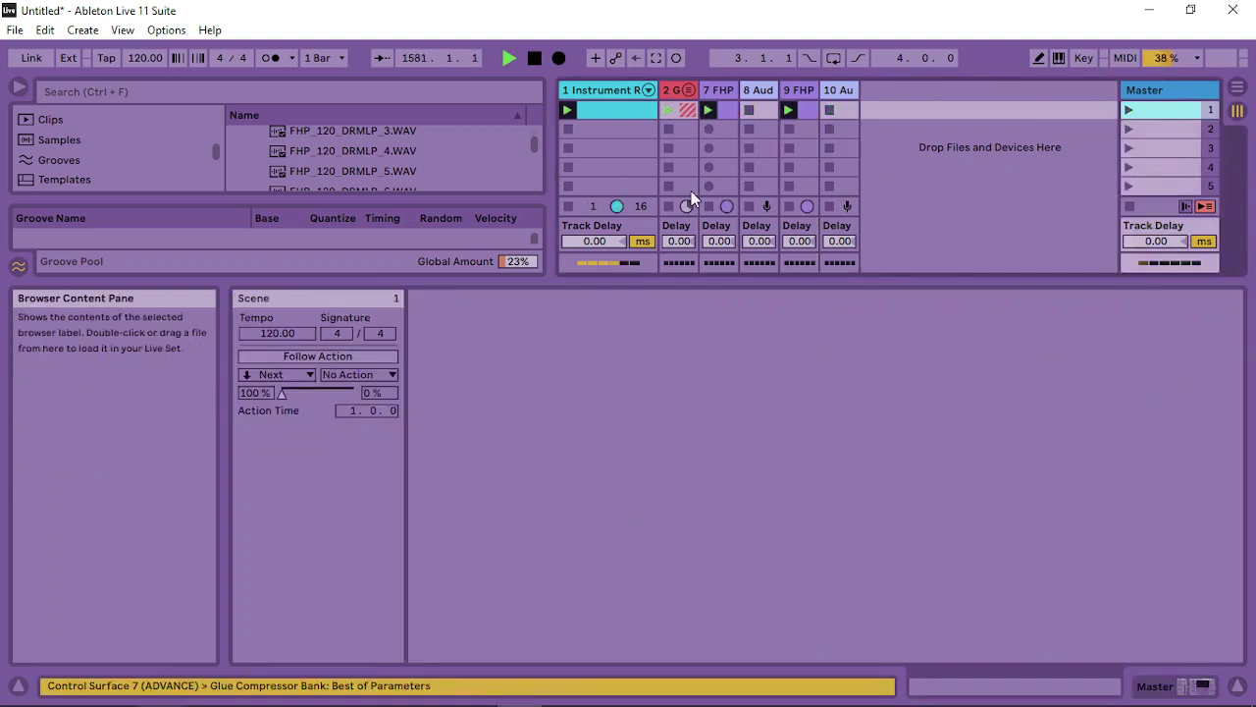
# Reduce the reverb amount of track 10's Echo to 16% and its reverb decay to 18%
pyautogui.click(808, 112)
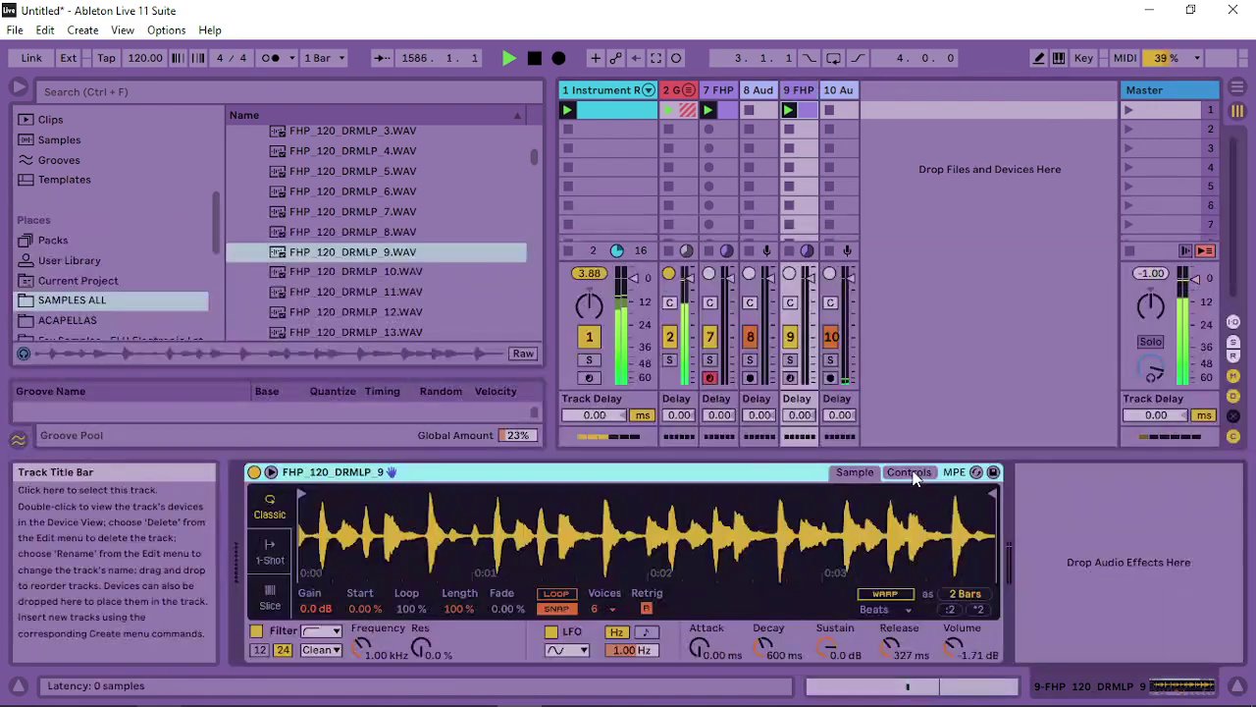
pyautogui.click(837, 90)
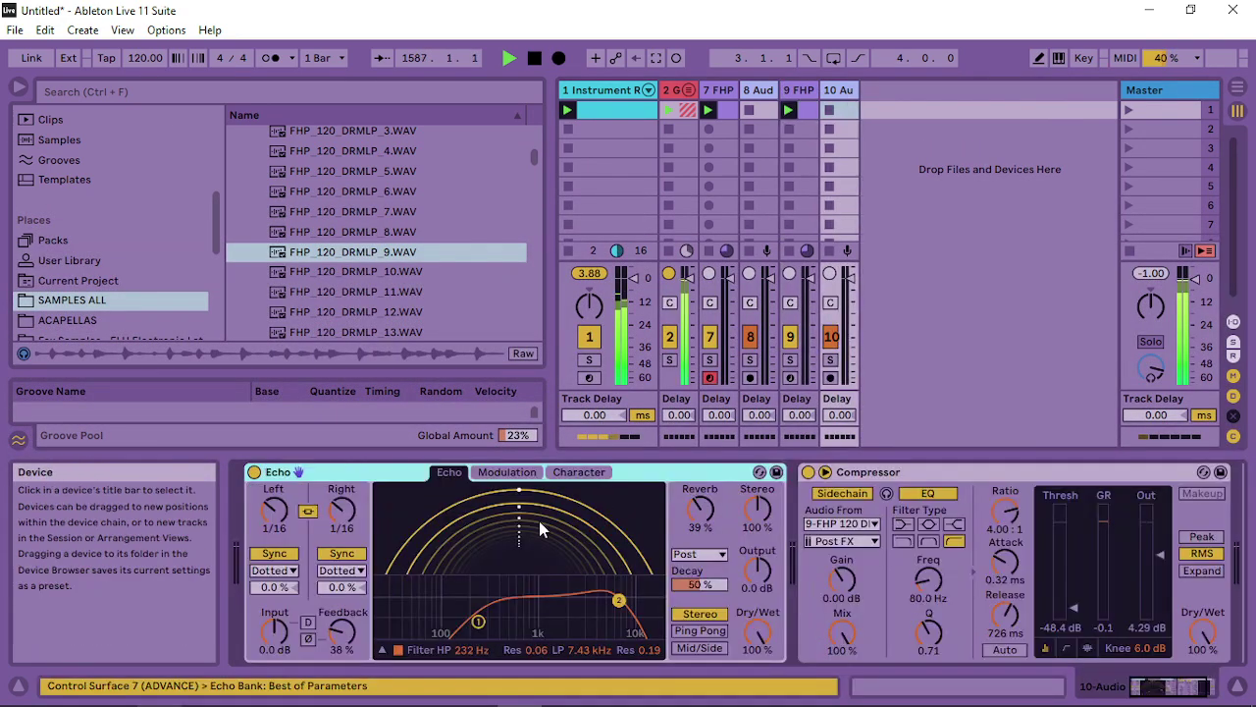
pyautogui.moveTo(699, 493); pyautogui.dragTo(700, 530)
pyautogui.click(714, 555)
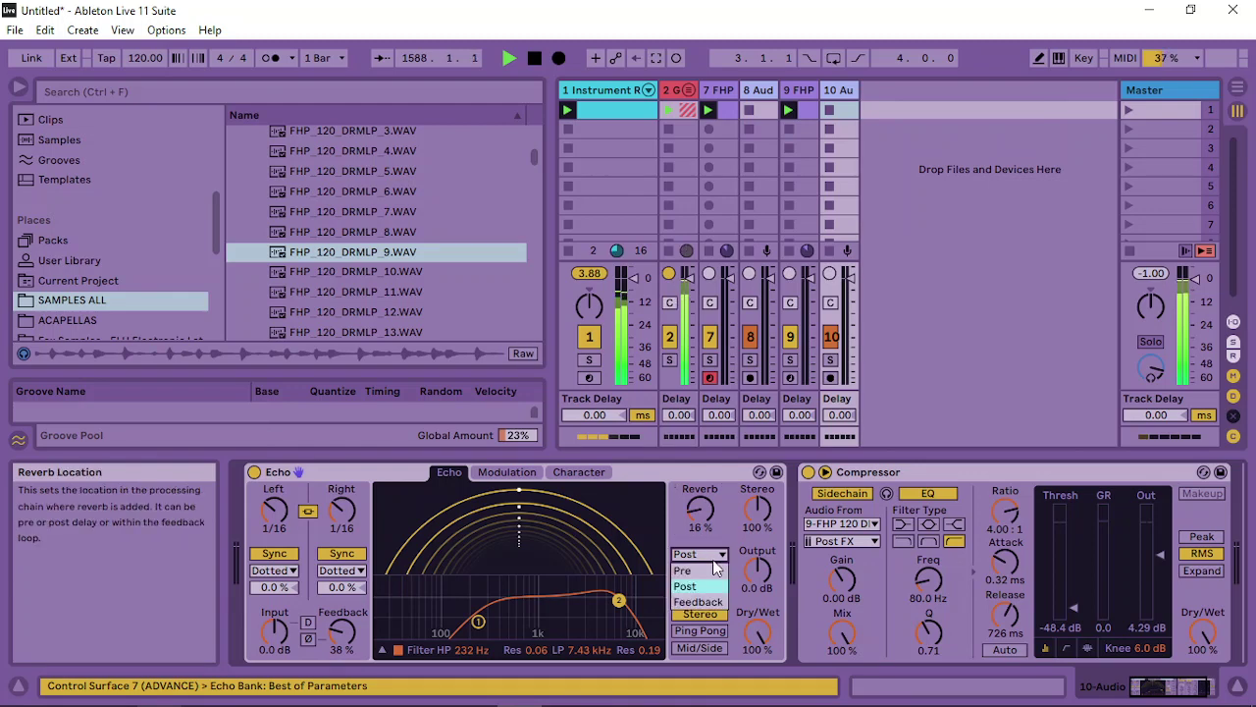
pyautogui.click(698, 589)
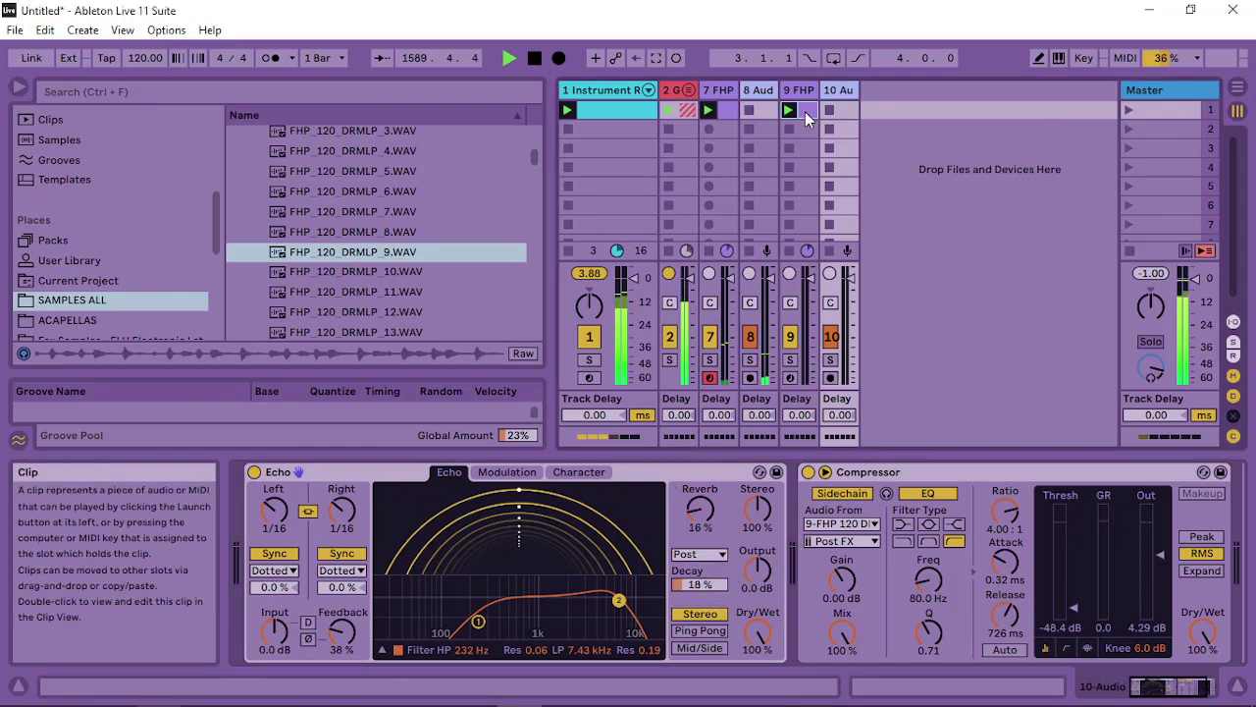
# Move the C3 note in track 9's clip to beat 3 of bar 1, shorten the loop to two bars and relaunch scene 1
pyautogui.click(803, 110)
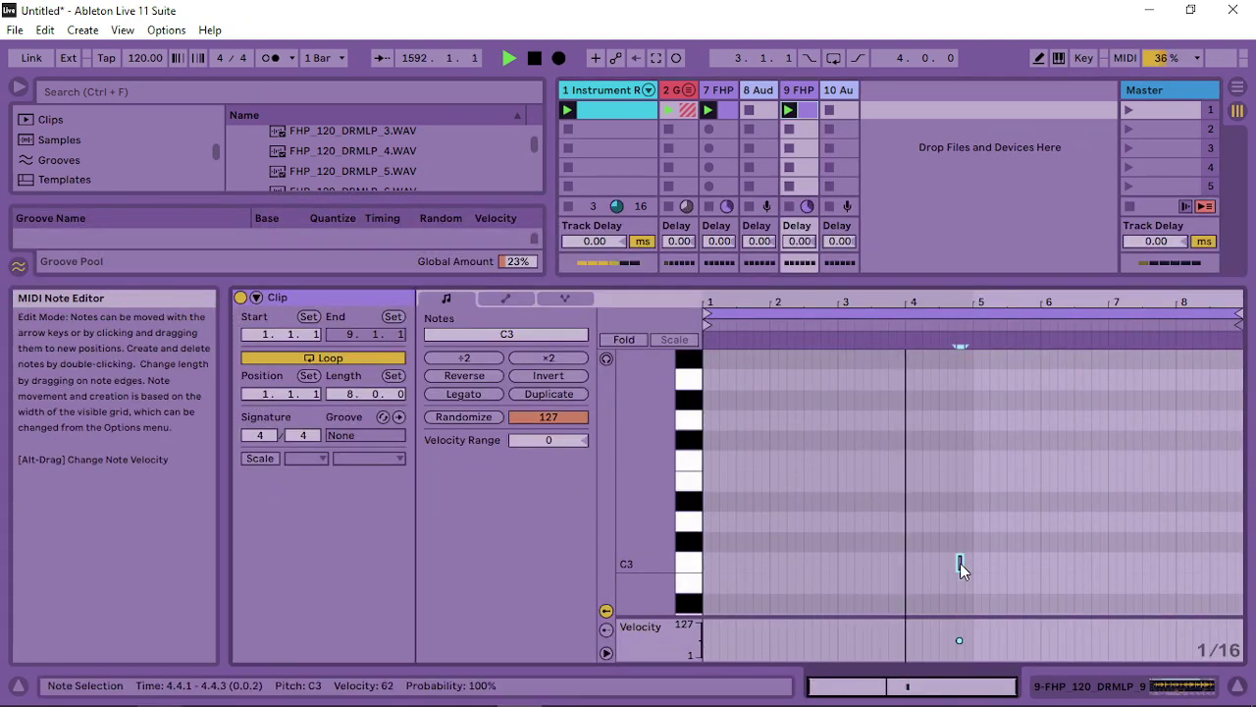
pyautogui.moveTo(959, 562); pyautogui.dragTo(746, 579)
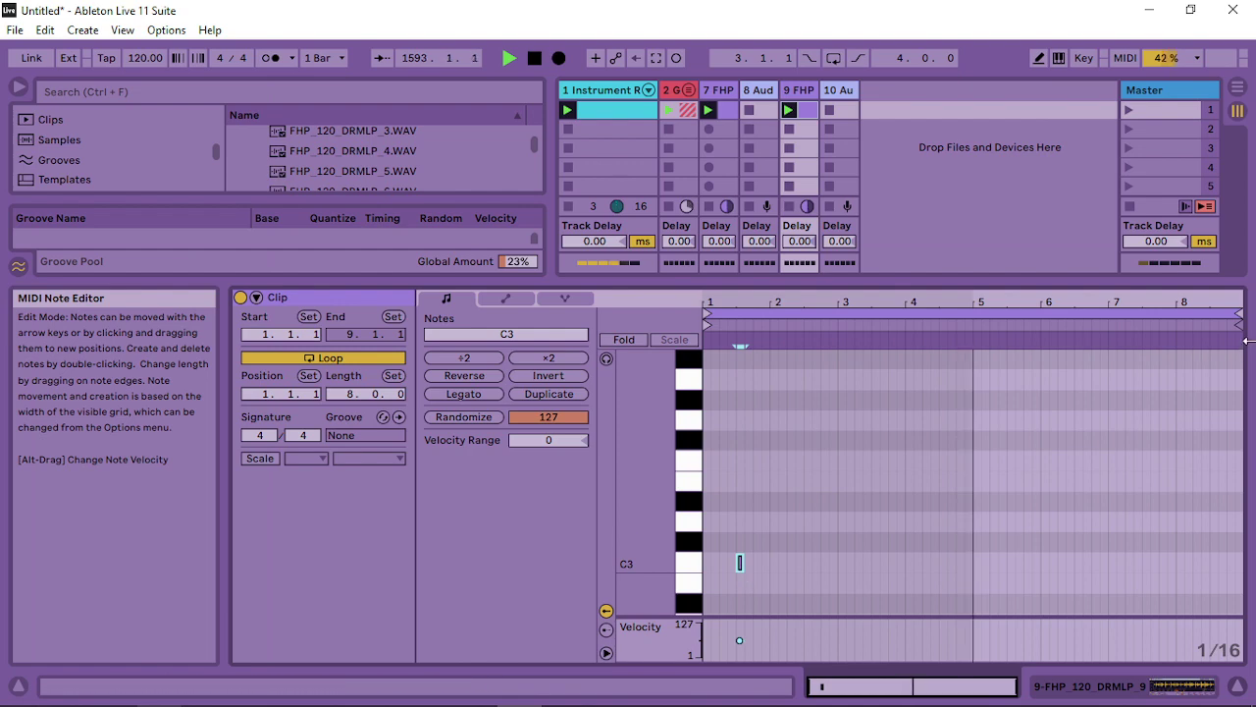
pyautogui.moveTo(1240, 314); pyautogui.dragTo(838, 340)
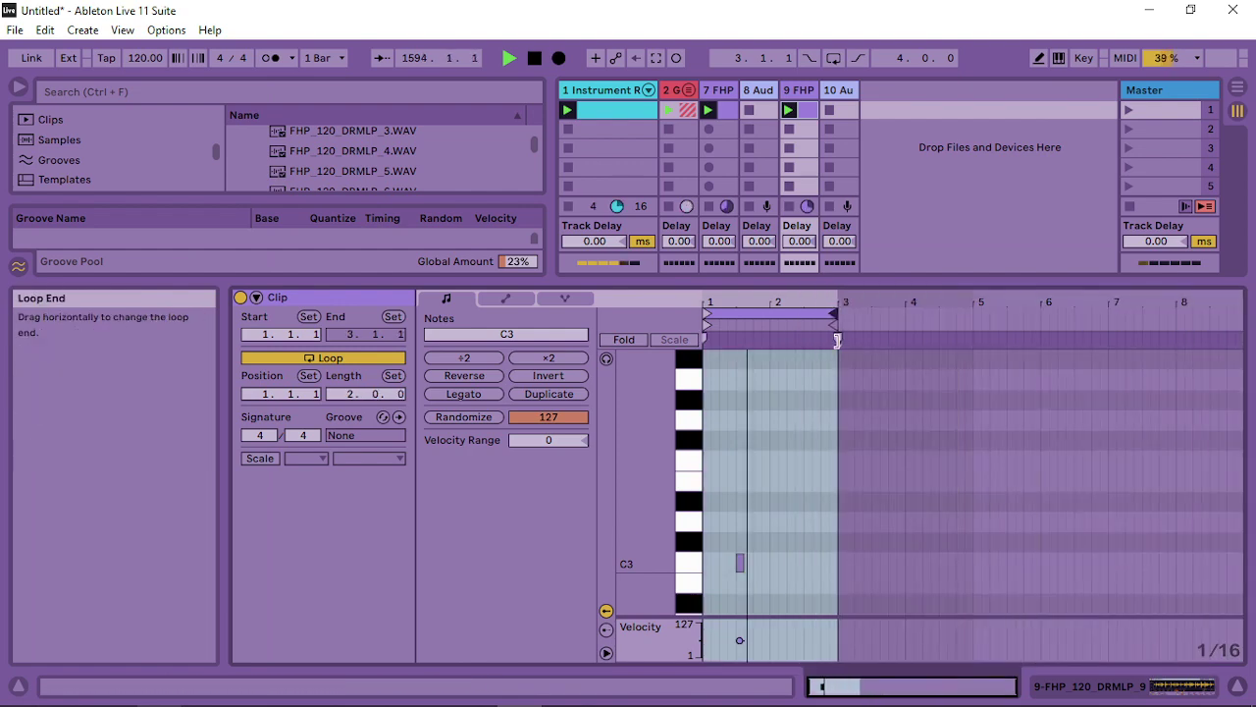
pyautogui.click(756, 590)
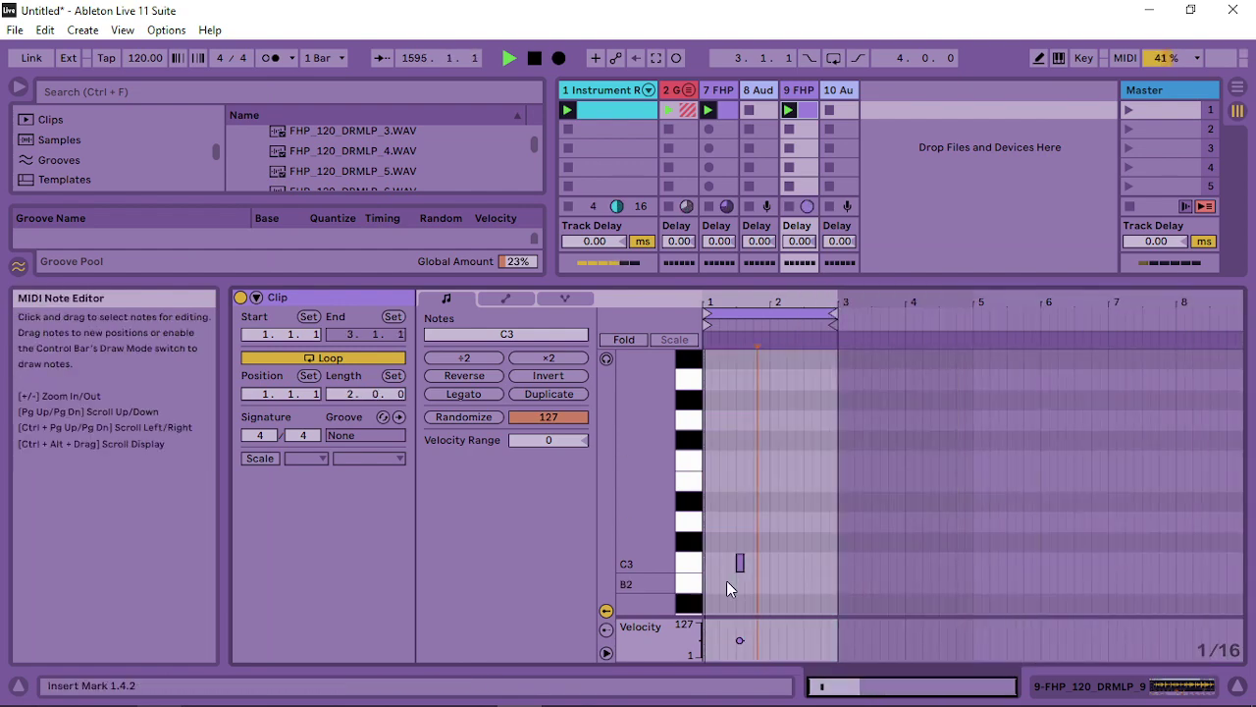
pyautogui.click(1126, 110)
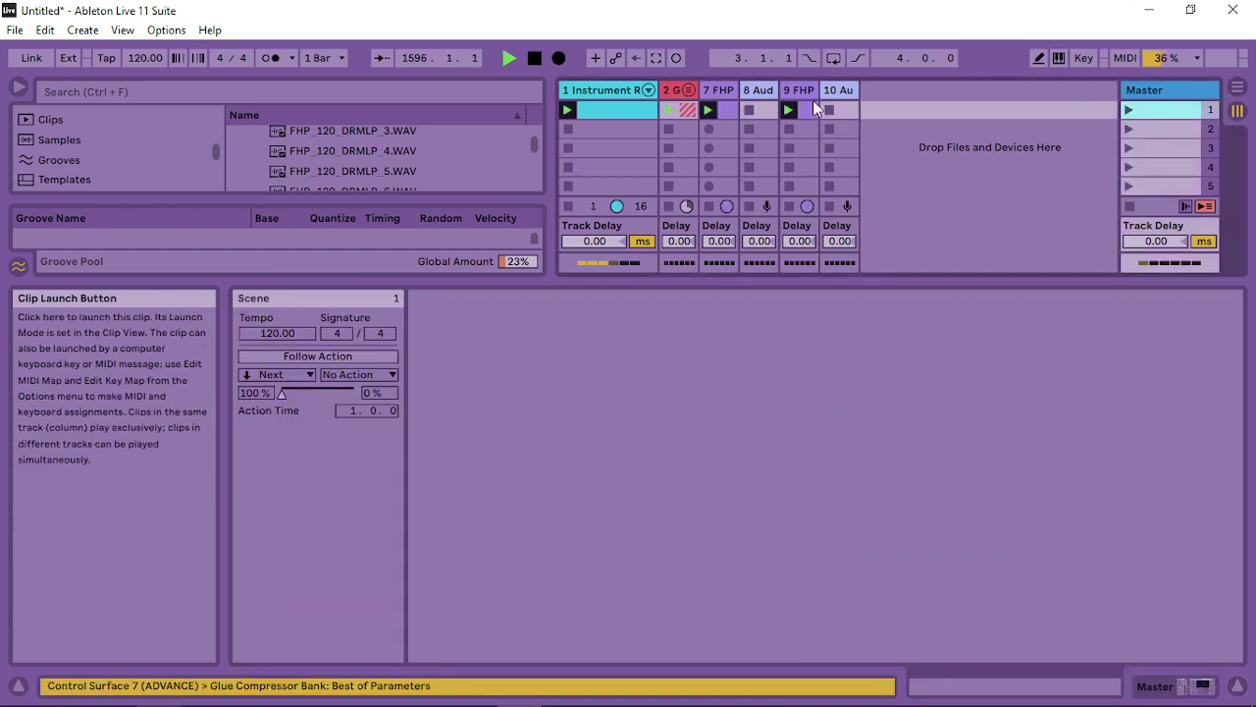
# Shorten the loop of track 7's clip to two bars and move the C3 note in track 9's clip to 1.4.3
pyautogui.click(732, 109)
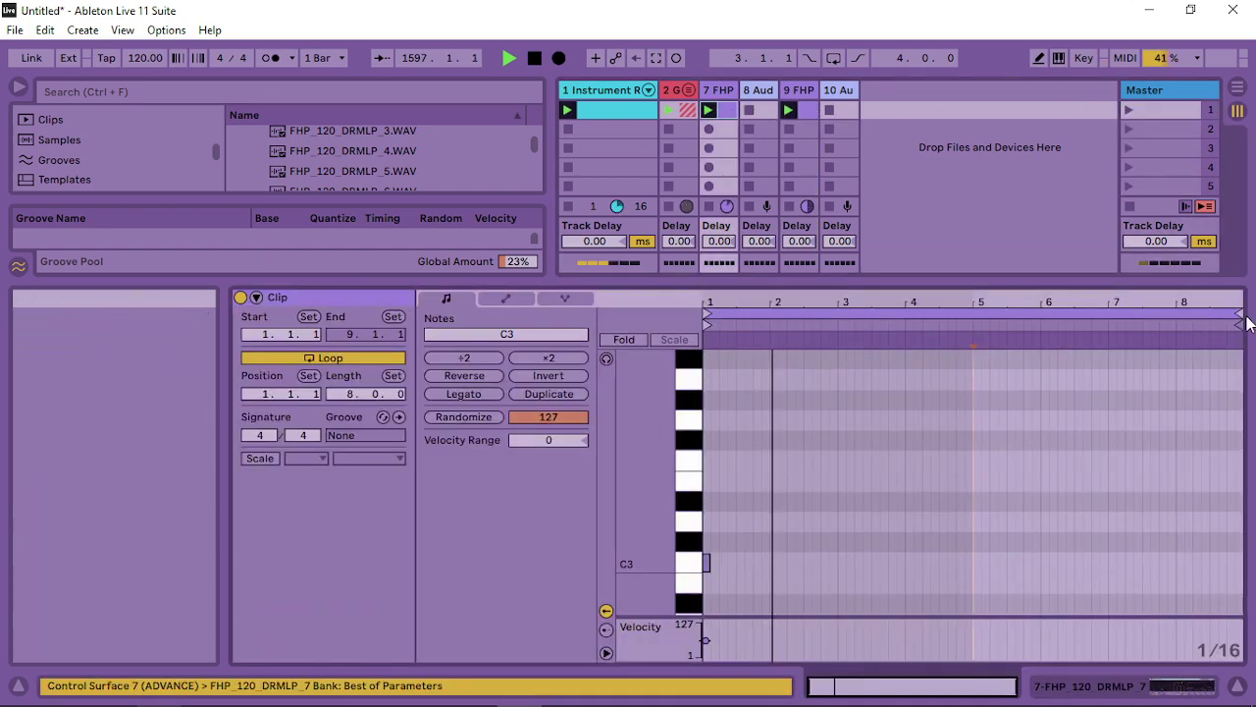
pyautogui.moveTo(971, 321); pyautogui.dragTo(837, 321)
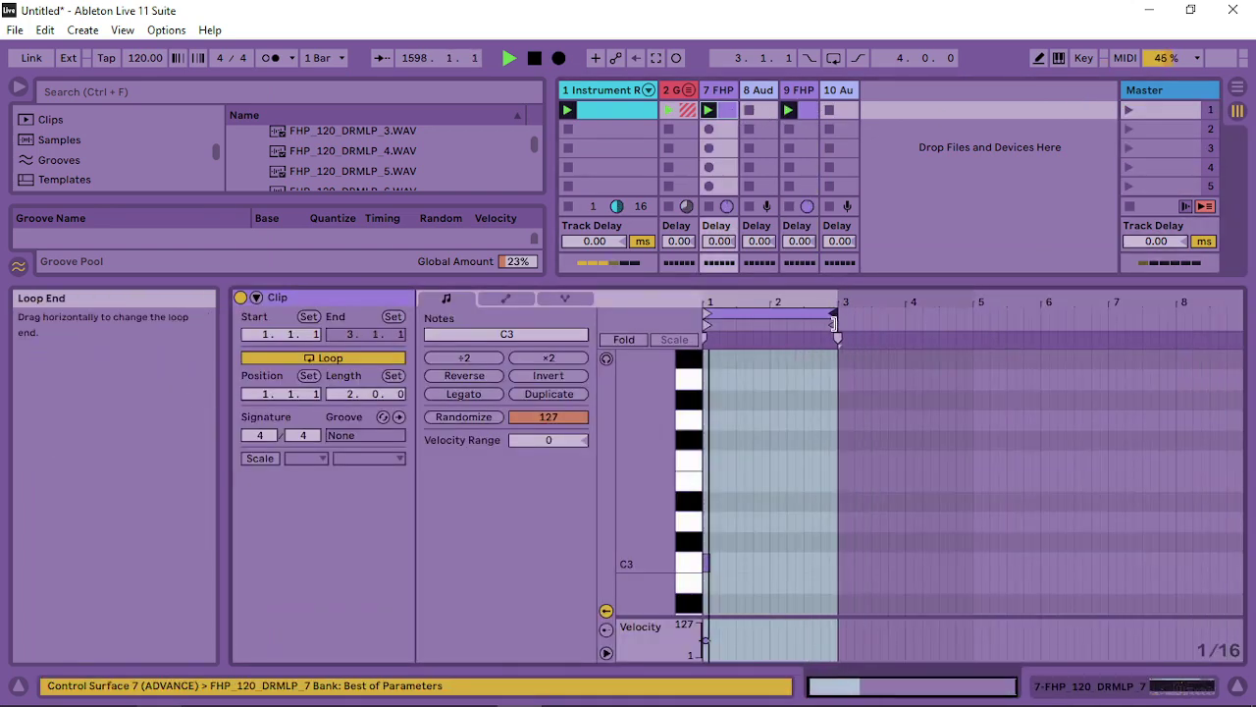
pyautogui.click(811, 108)
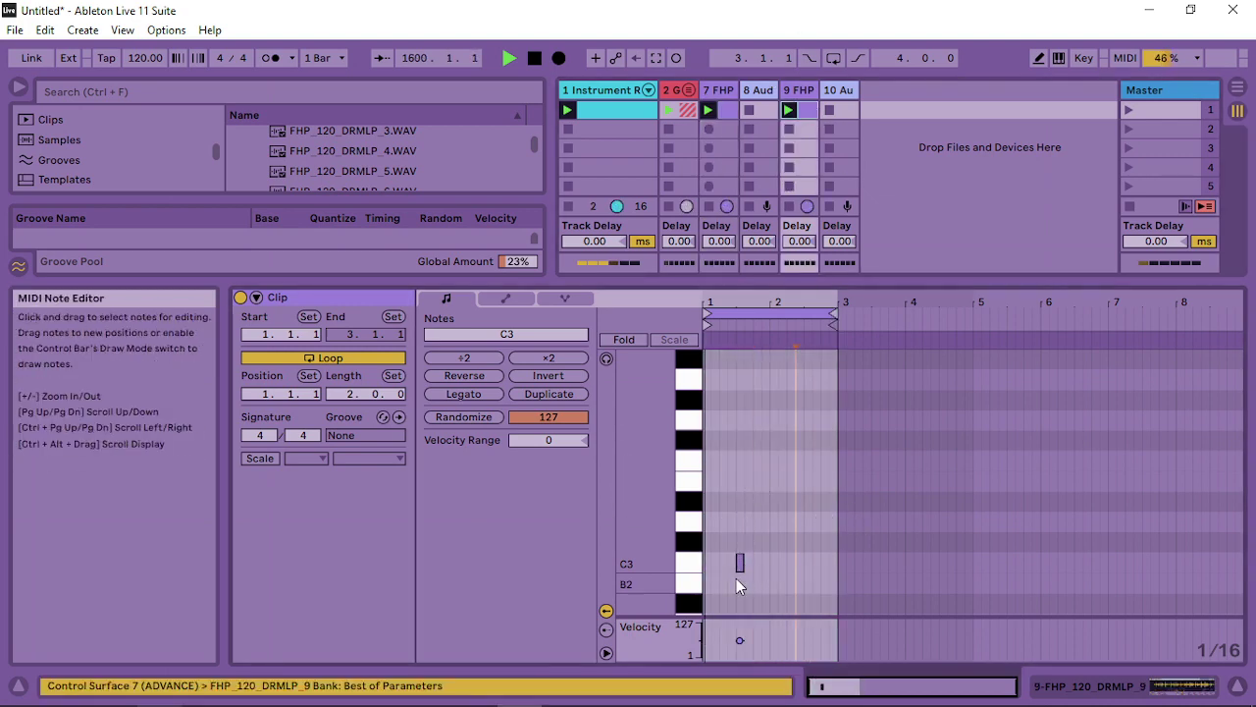
pyautogui.moveTo(733, 305); pyautogui.dragTo(889, 562)
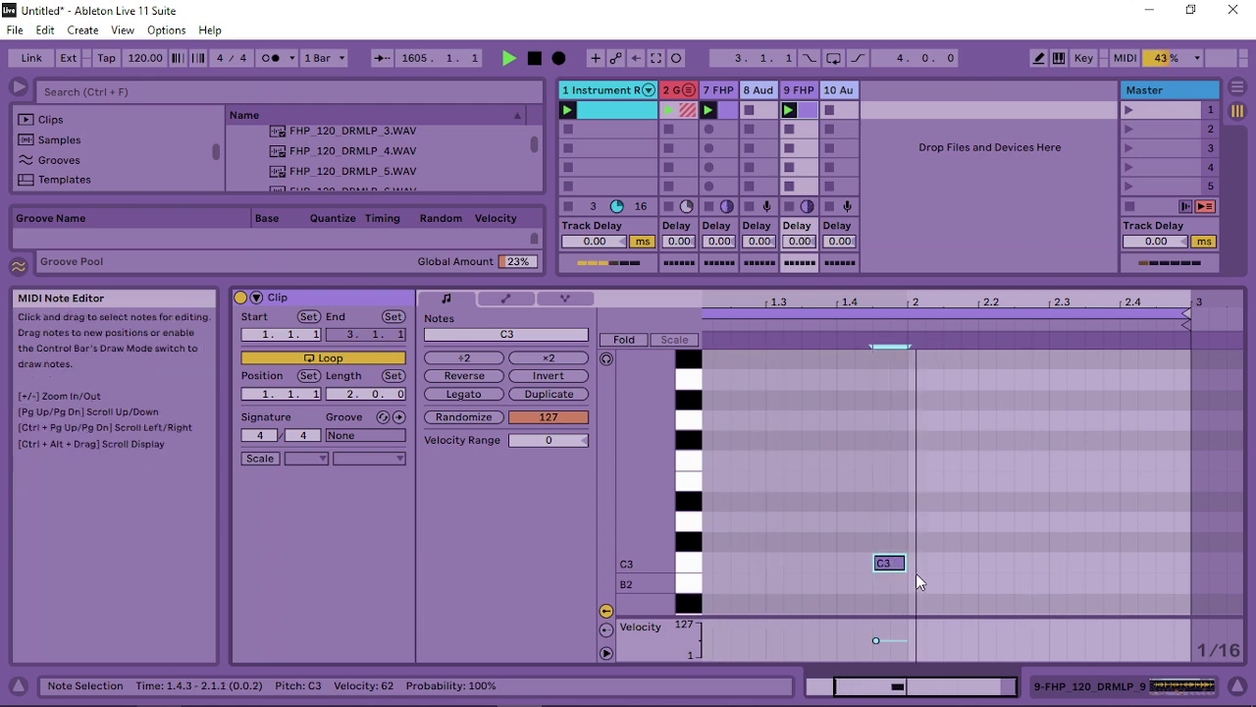
# Set both delay lines of track 10's Echo to Notes sync, and reduce its reverb to 8.7% with a 12% decay
pyautogui.doubleClick(844, 90)
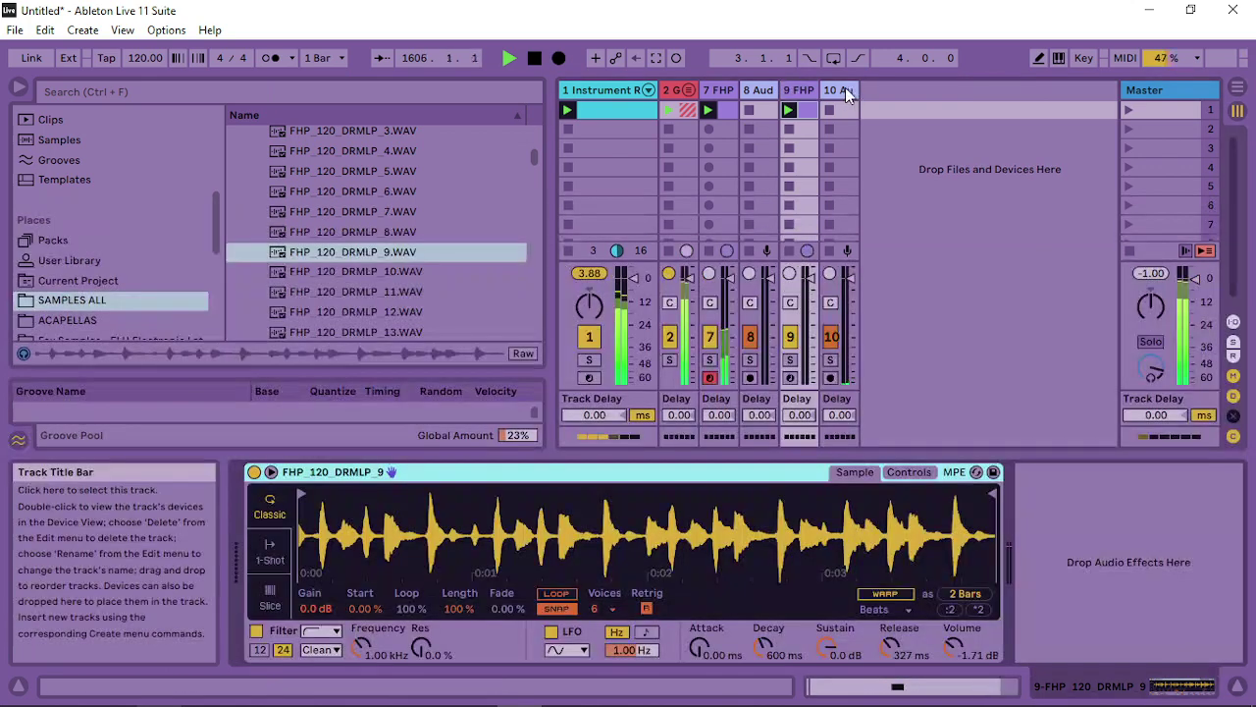
pyautogui.click(342, 570)
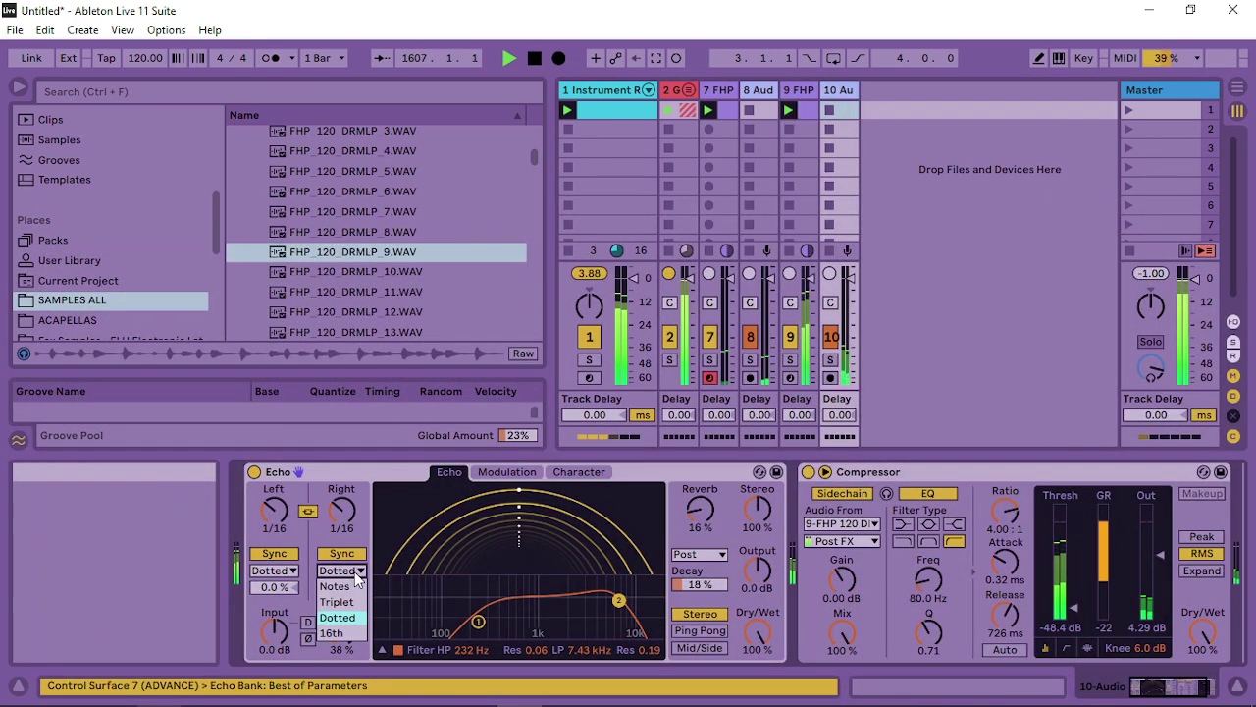
pyautogui.click(345, 589)
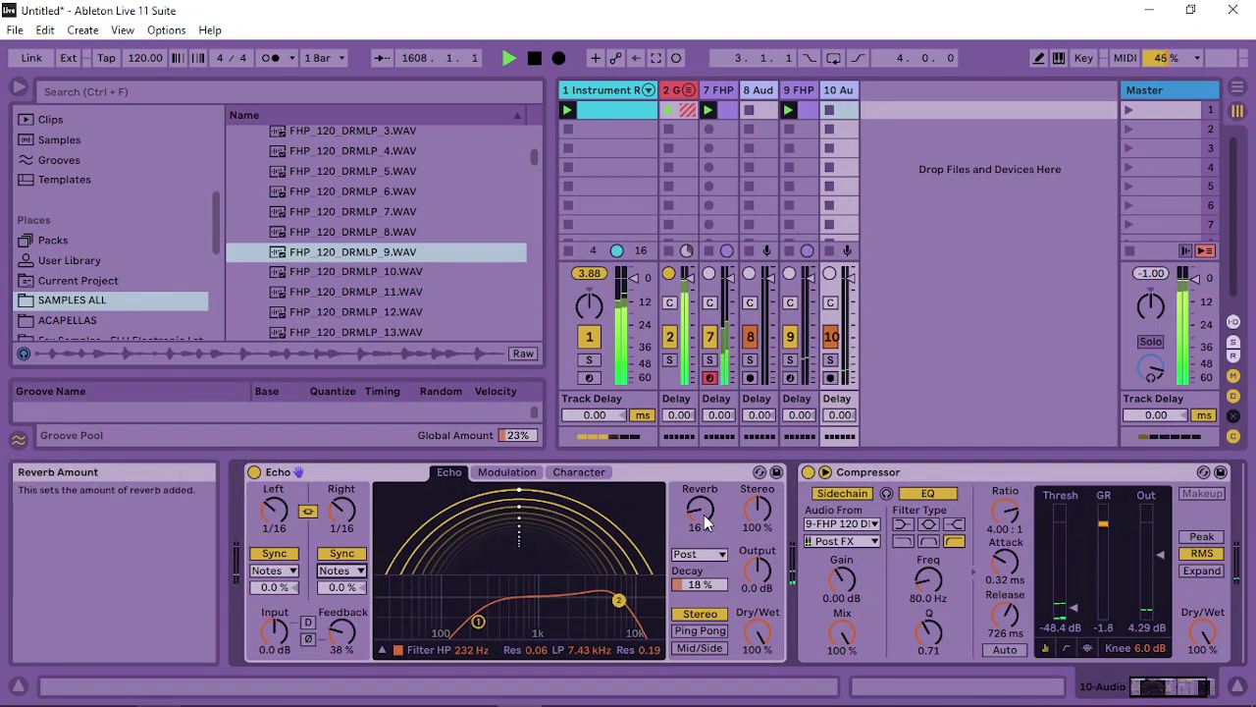
pyautogui.moveTo(700, 509); pyautogui.dragTo(700, 512)
pyautogui.moveTo(699, 585); pyautogui.dragTo(700, 593)
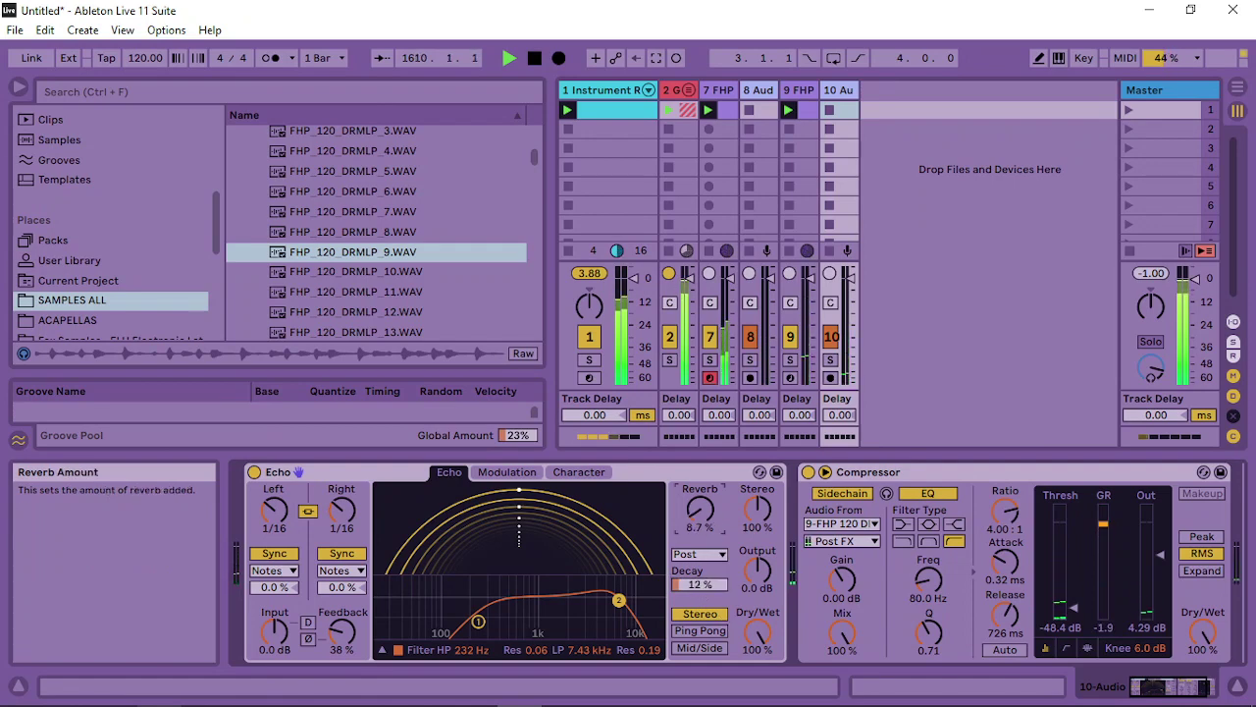
# Try Mid/Side on track 10's Echo and settle on the Ping Pong channel mode
pyautogui.click(696, 631)
pyautogui.click(716, 650)
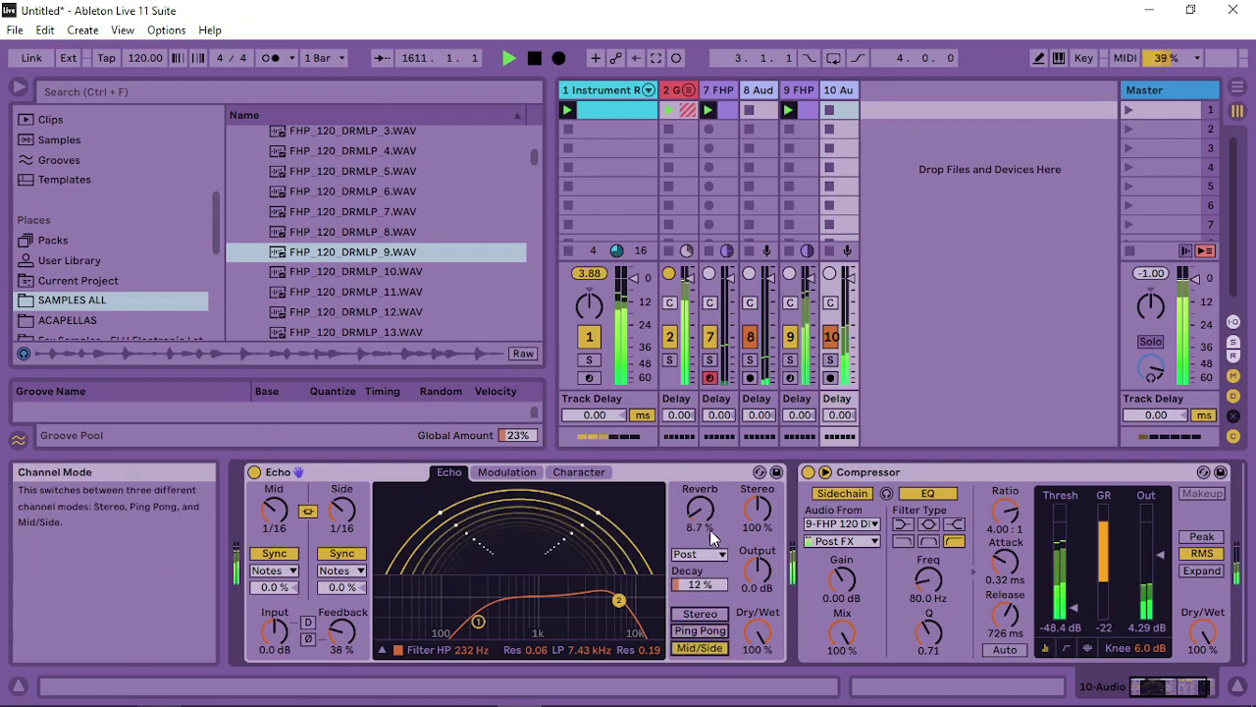
pyautogui.click(700, 630)
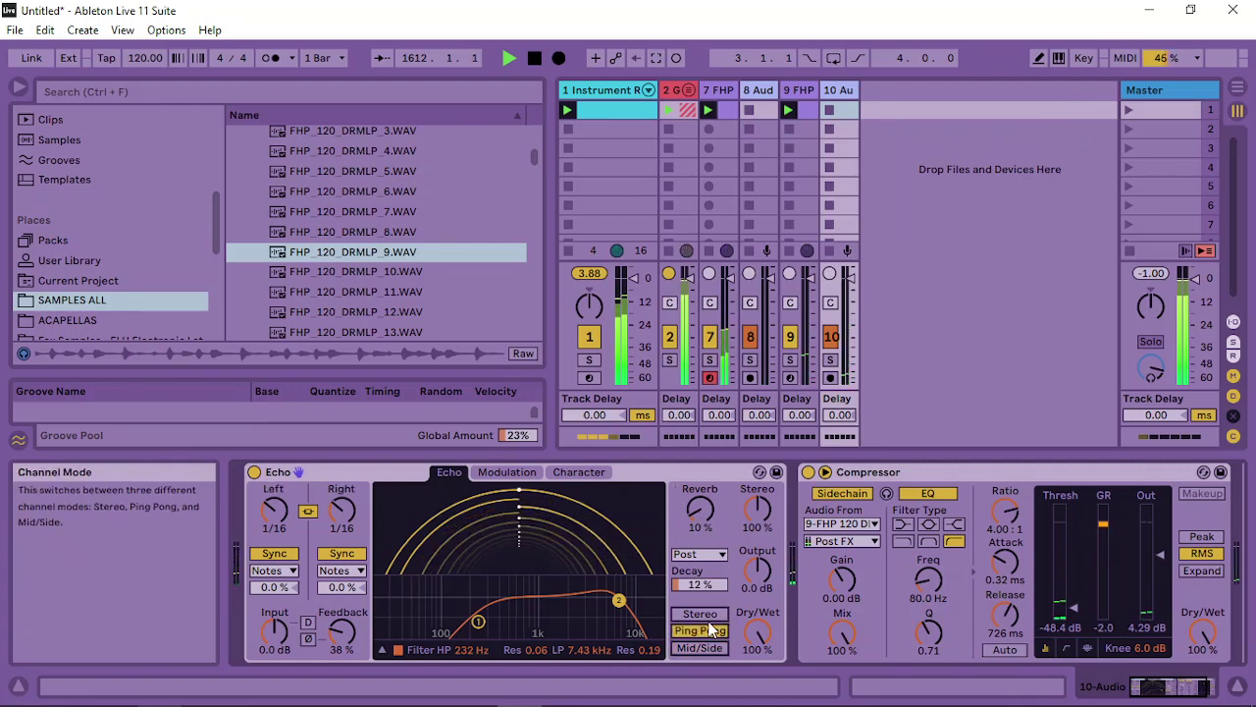
# Set Echo's reverb amount to 17% and stereo width to 70%, with a 1.58 s release on the Compressor
pyautogui.moveTo(700, 508); pyautogui.dragTo(700, 498)
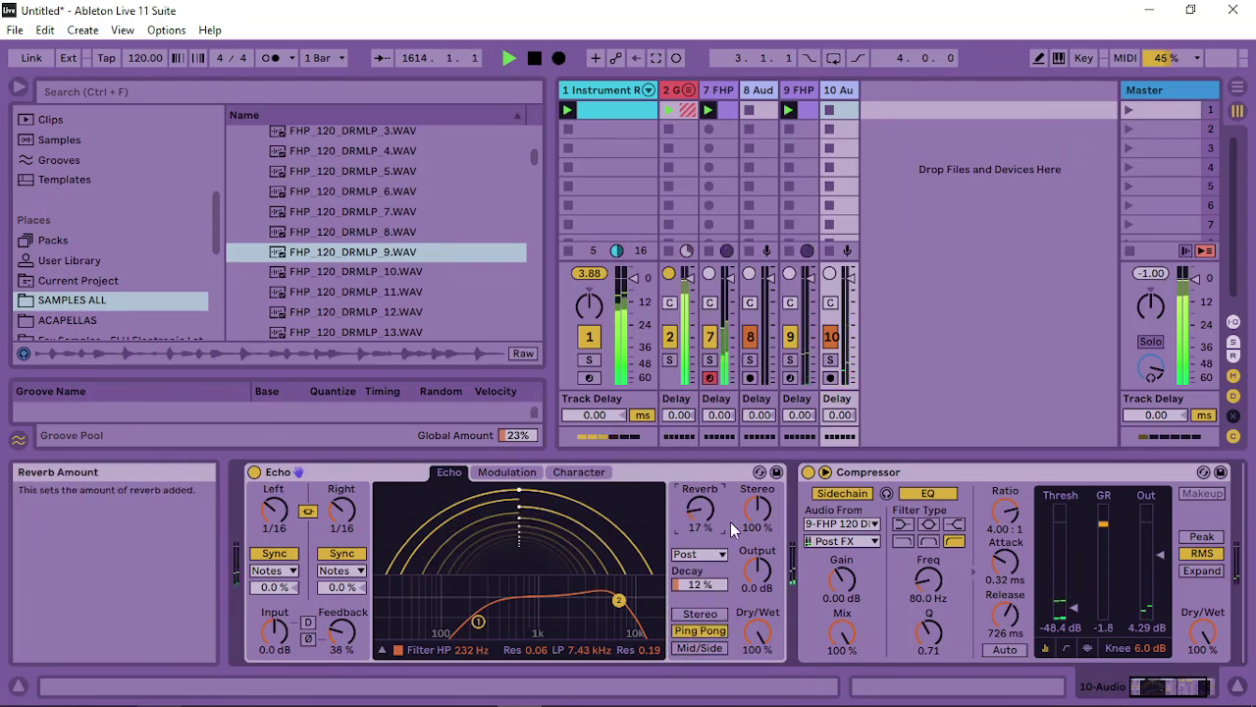
pyautogui.moveTo(757, 508); pyautogui.dragTo(757, 523)
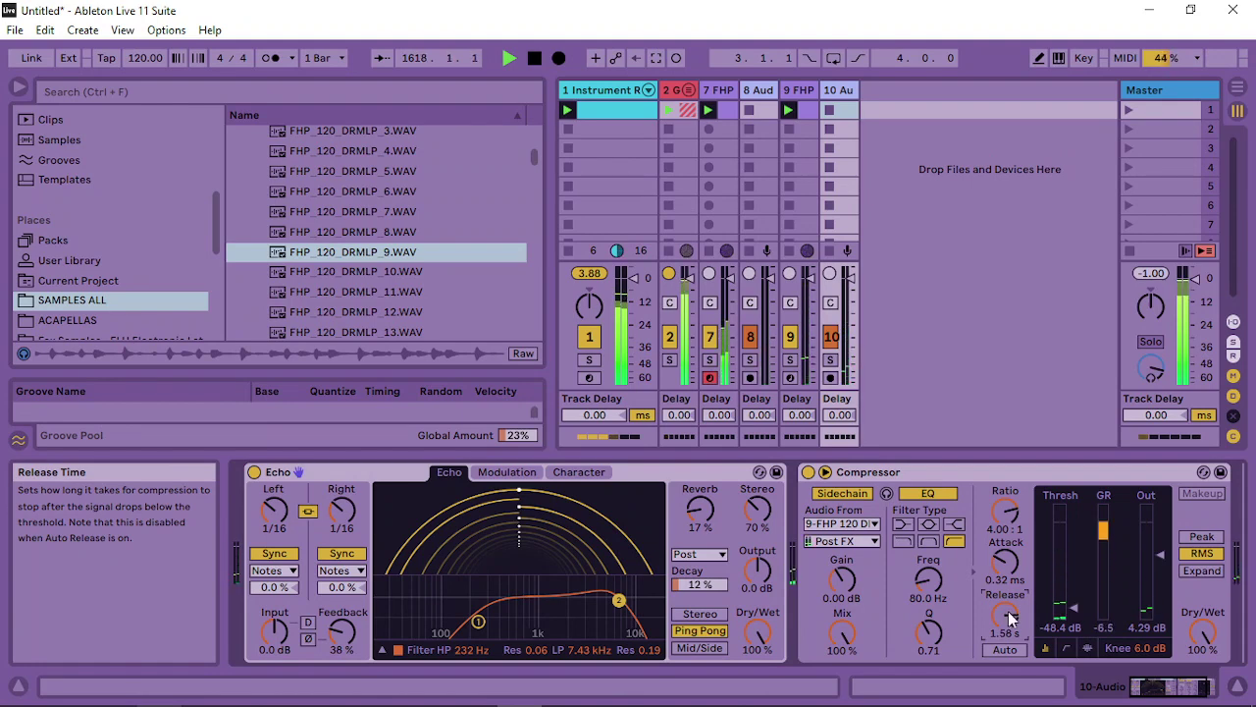
# Duplicate tracks 9 and 10 together and open the device chain of the duplicated drum loop on track 11
pyautogui.click(731, 115)
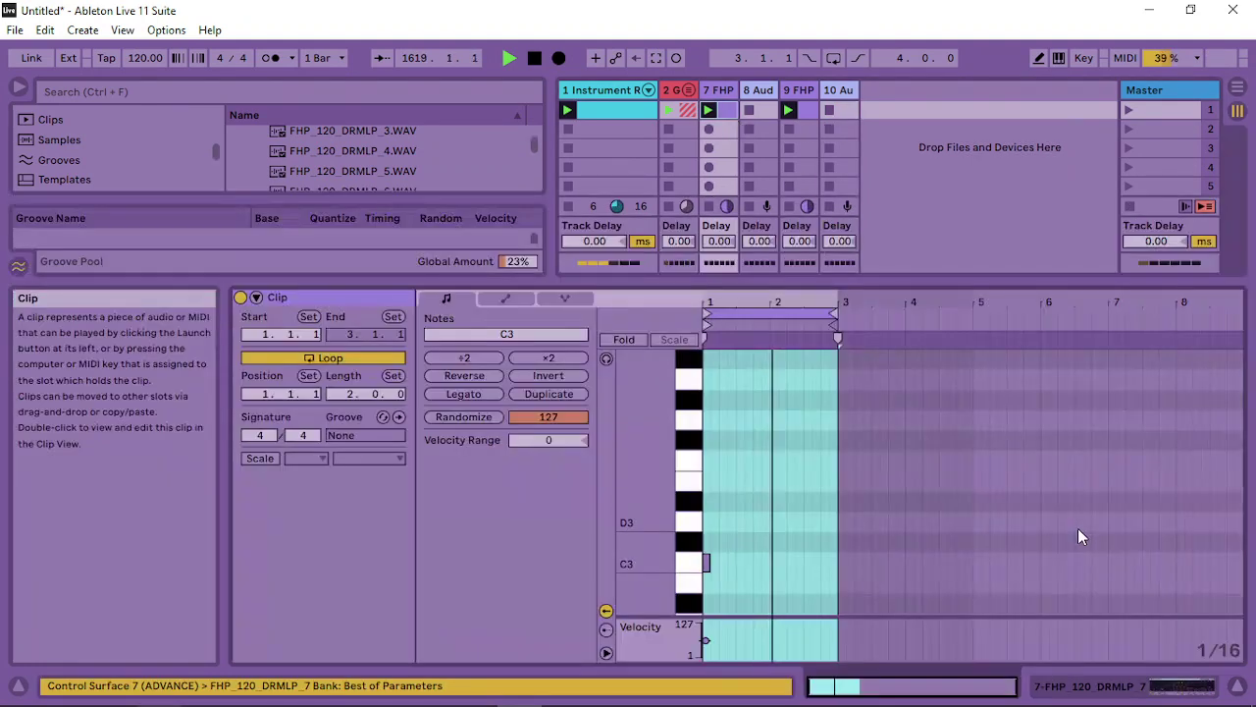
pyautogui.rightClick(844, 89)
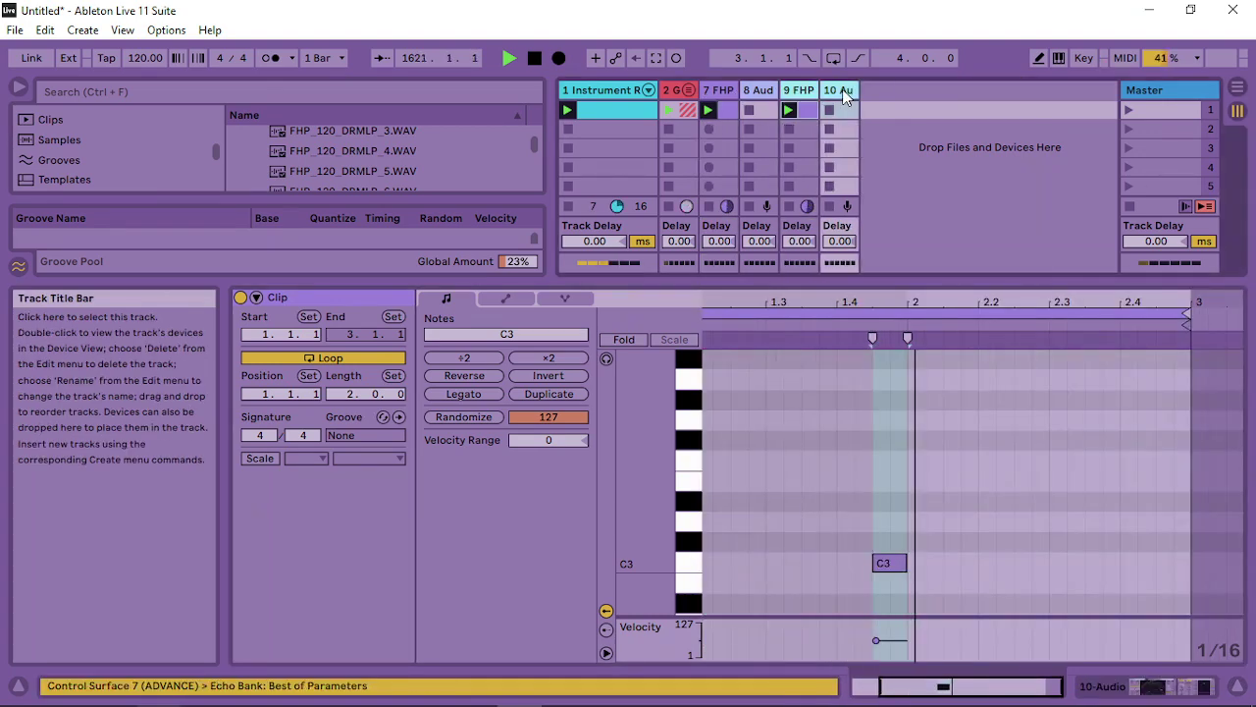
pyautogui.click(888, 132)
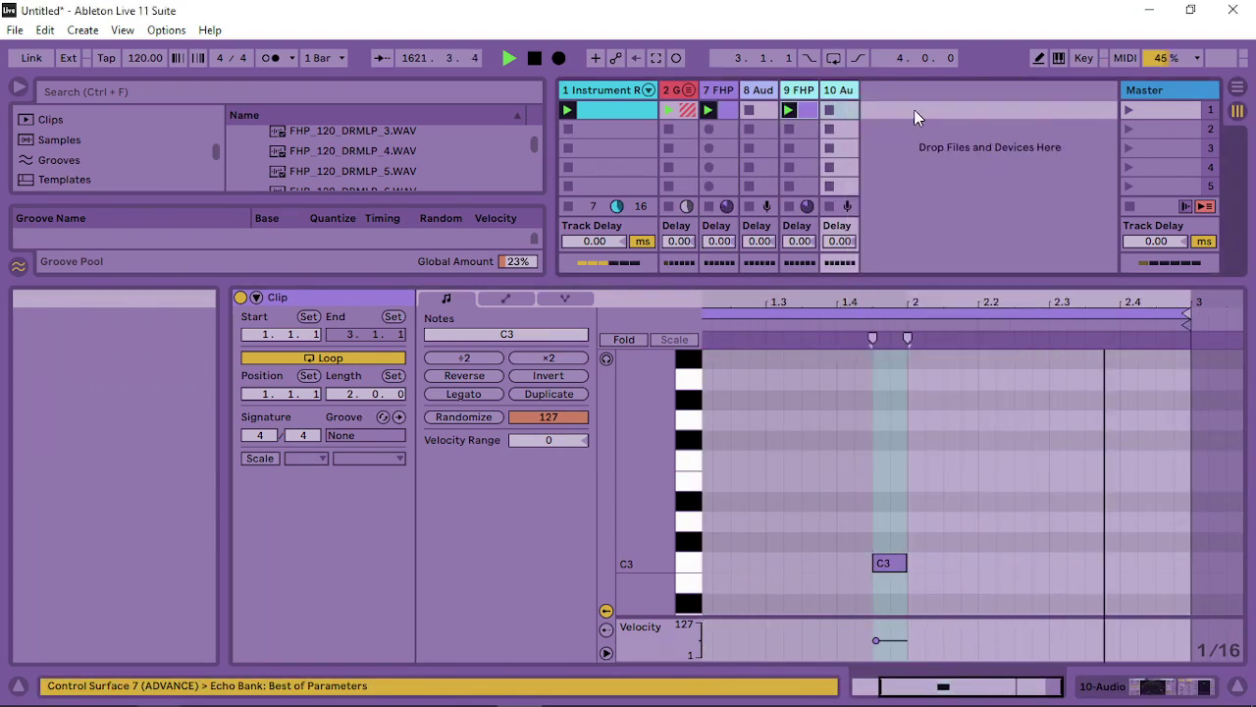
pyautogui.click(890, 111)
pyautogui.doubleClick(890, 93)
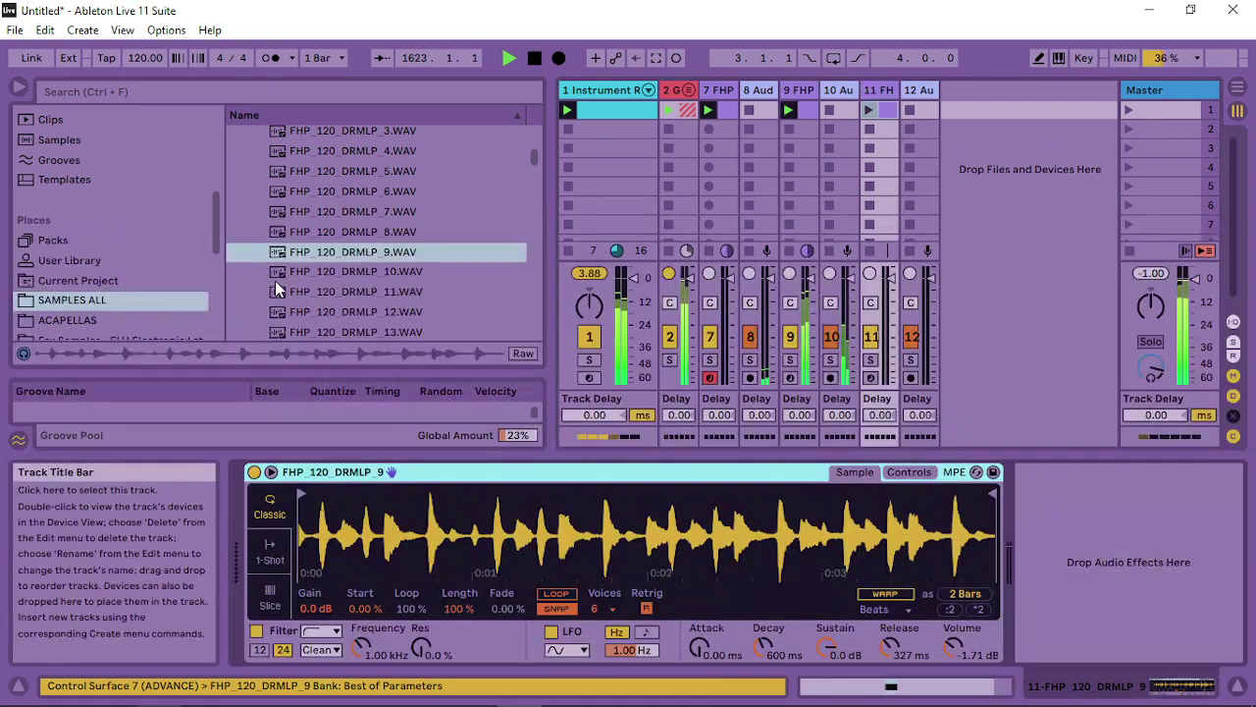
# Audition the drum loops FHP_120_DRMLP_12 and 13, and swap track 11's Simpler sample for FHP_120_DRMLP_11.WAV
pyautogui.click(402, 310)
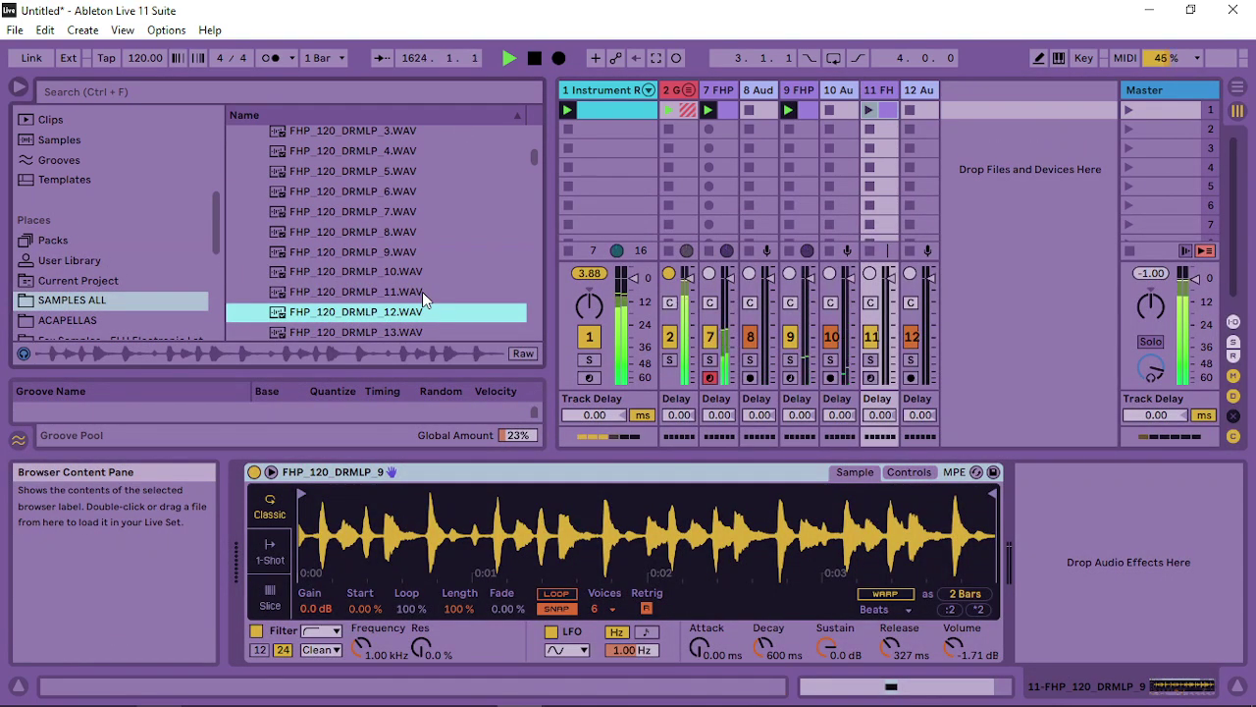
pyautogui.scroll(-2, 423, 299)
pyautogui.click(461, 291)
pyautogui.scroll(-2, 476, 292)
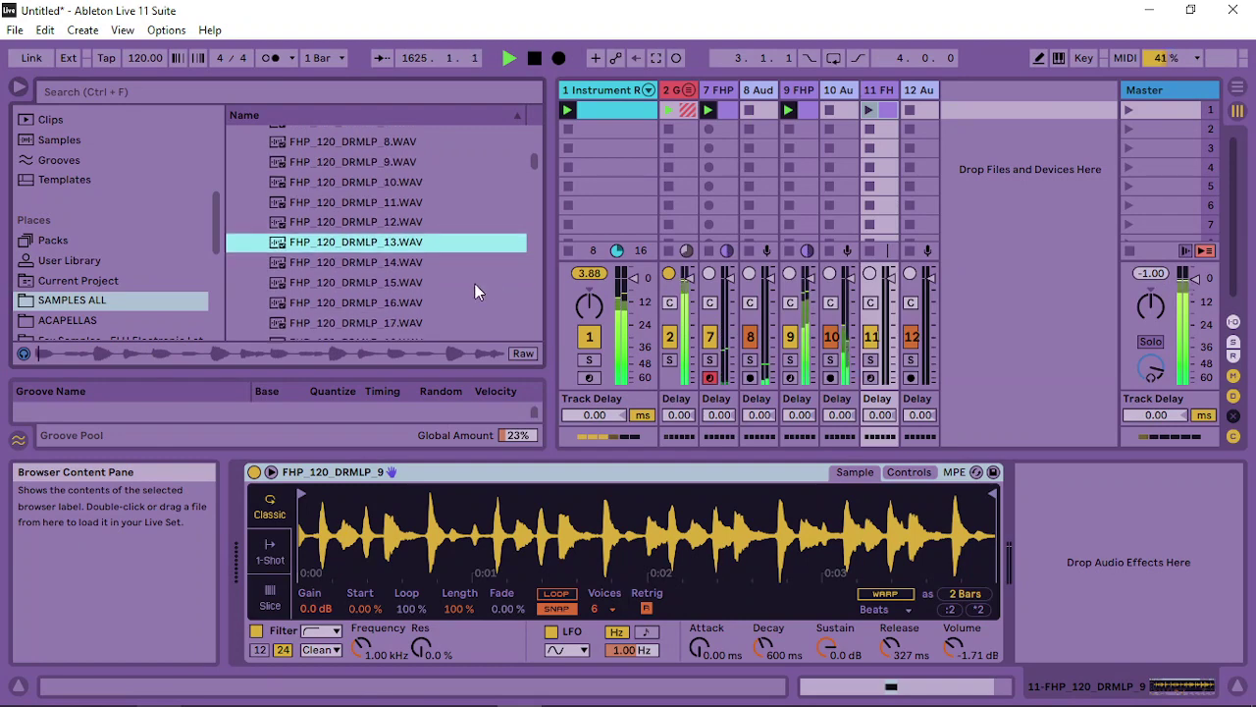
pyautogui.click(377, 203)
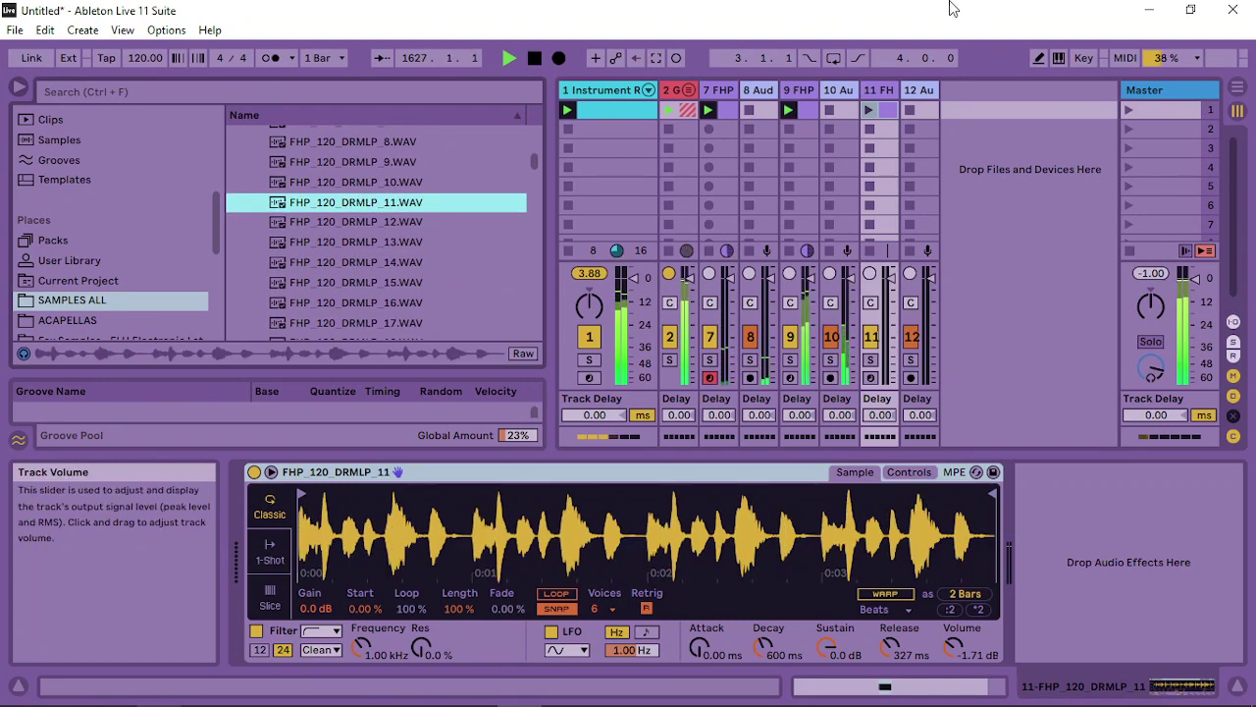
# Add a Spectrum analyzer after the Simpler on track 7 and enlarge its display to inspect the frequency peak
pyautogui.click(718, 90)
pyautogui.scroll(4, 76, 239)
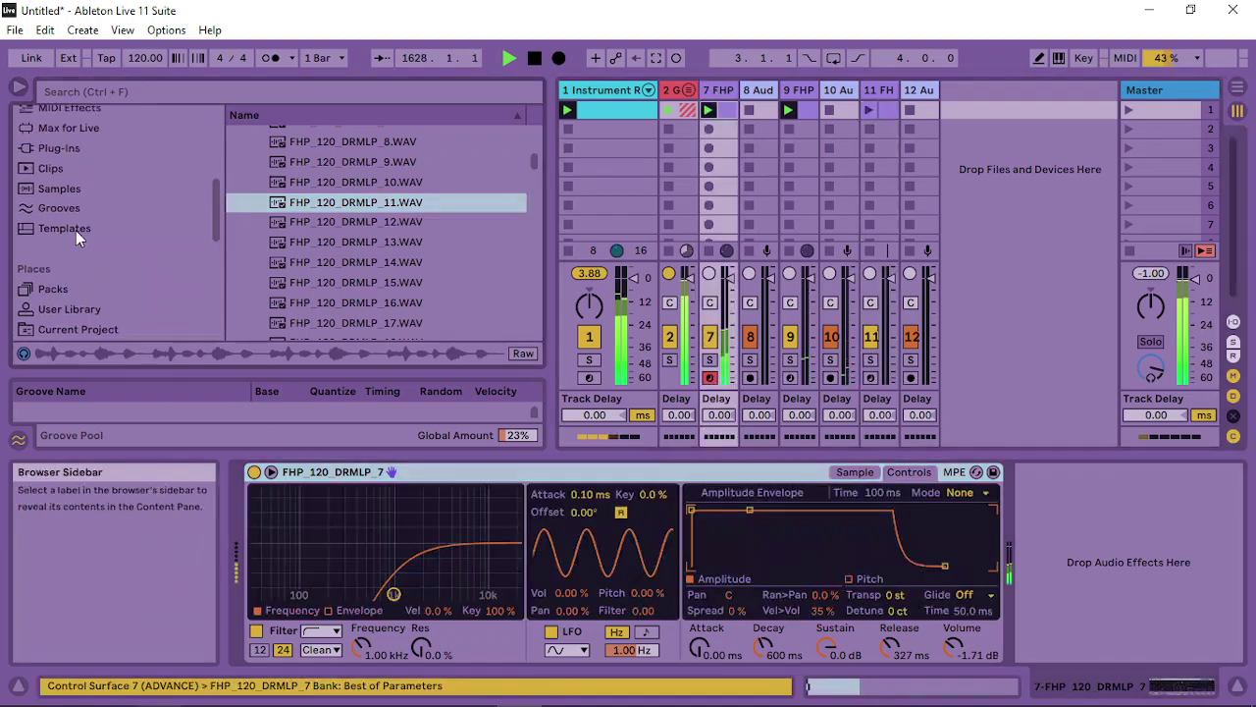
pyautogui.click(73, 129)
pyautogui.scroll(-3, 307, 245)
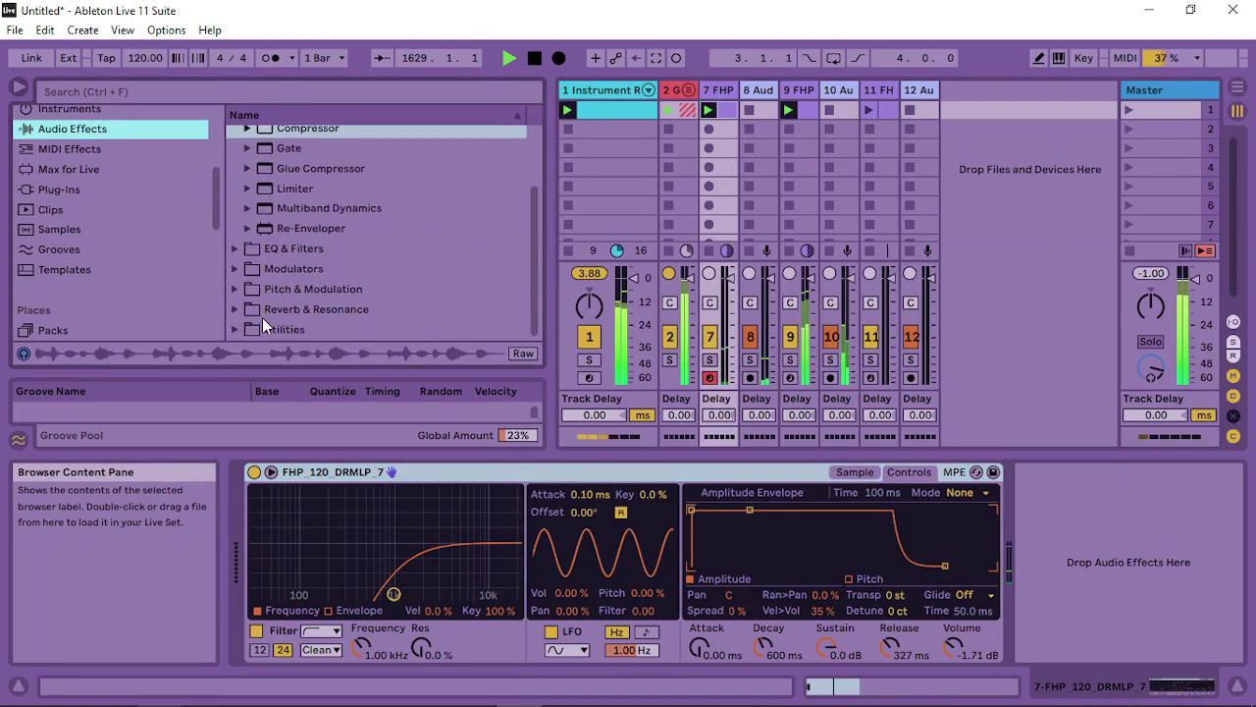
pyautogui.click(237, 315)
pyautogui.click(236, 255)
pyautogui.click(237, 275)
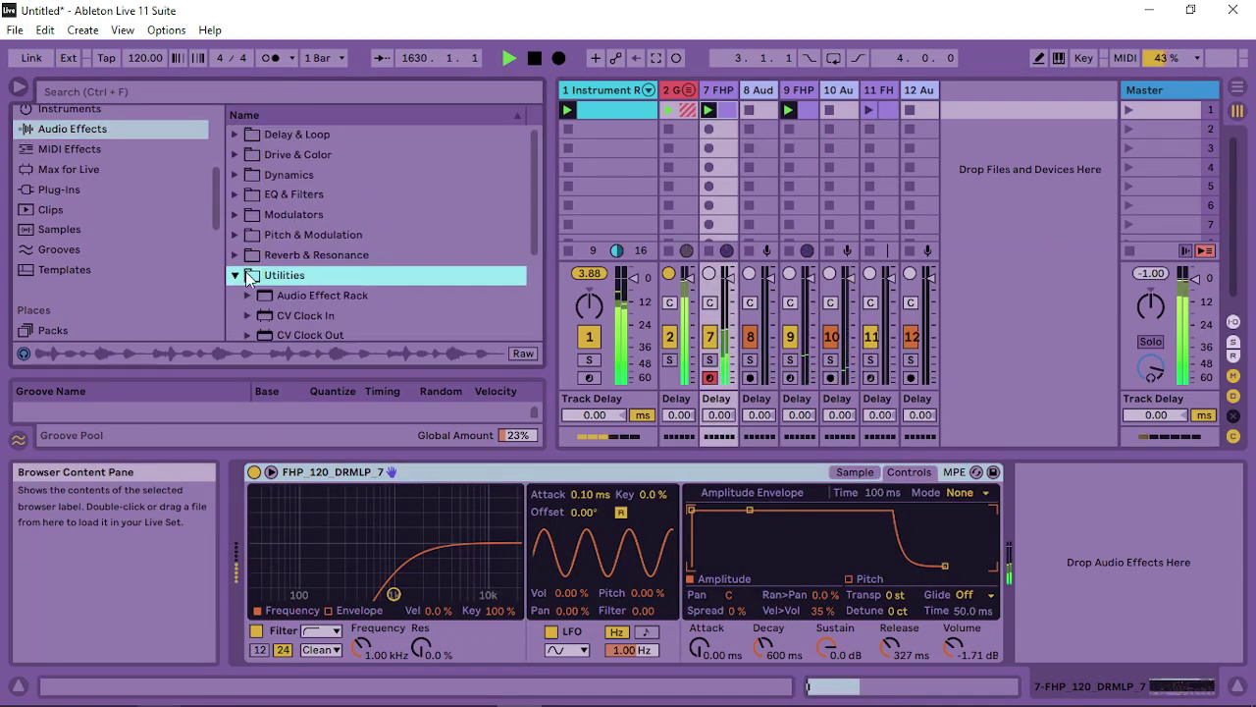
pyautogui.click(309, 276)
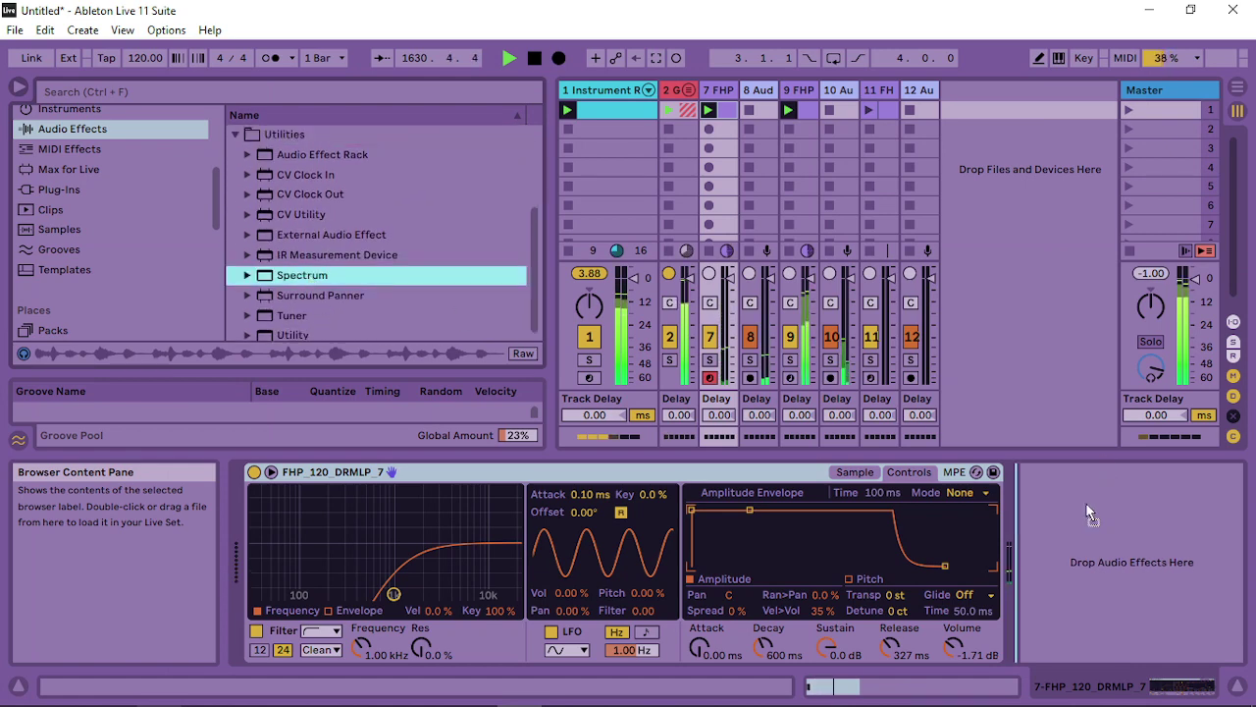
pyautogui.doubleClick(1065, 614)
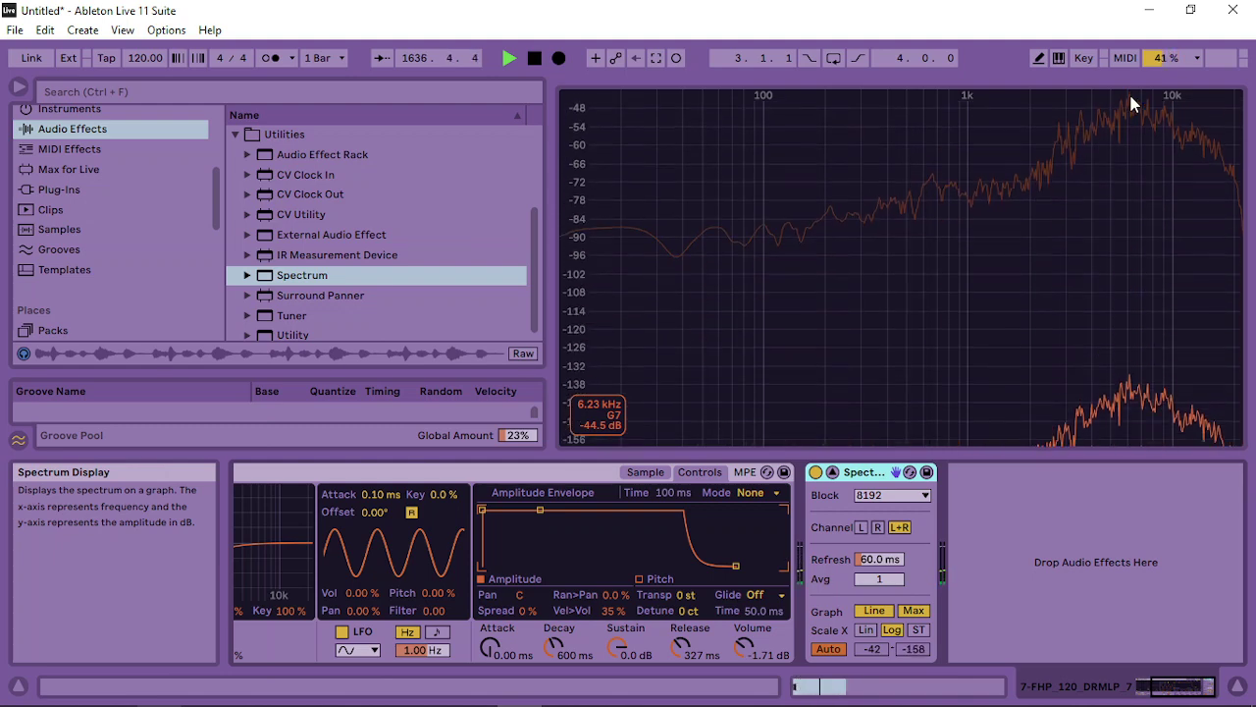
# Transpose track 7's Simpler by -1 st and collapse the enlarged Spectrum display
pyautogui.click(686, 597)
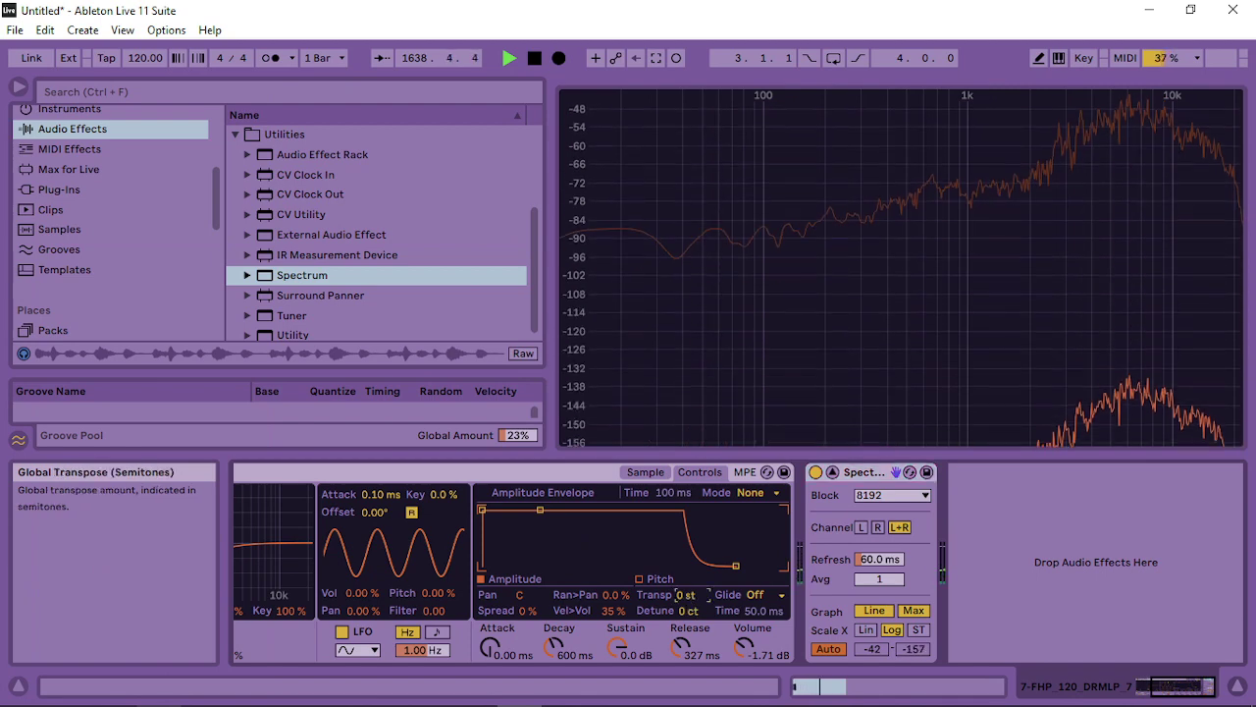
pyautogui.moveTo(687, 597); pyautogui.dragTo(687, 605)
pyautogui.doubleClick(802, 249)
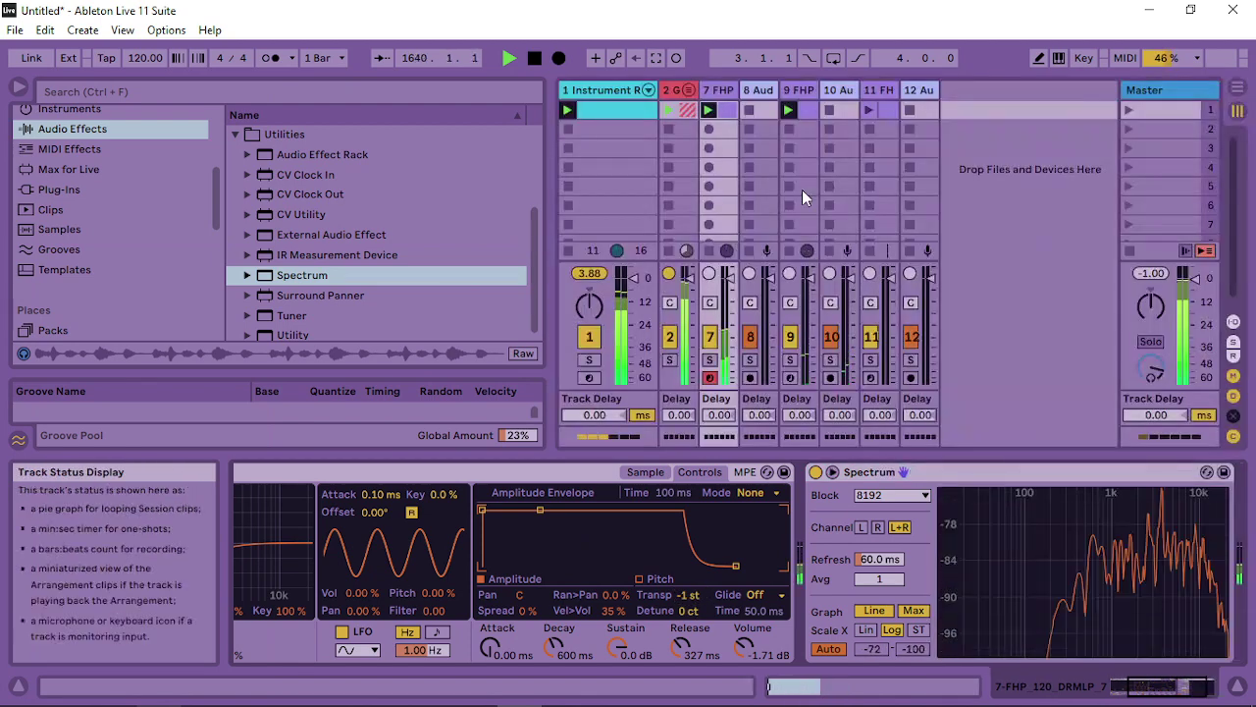
# Add a Spectrum after the Simpler on track 9 and check its peak frequency in the enlarged display
pyautogui.click(800, 84)
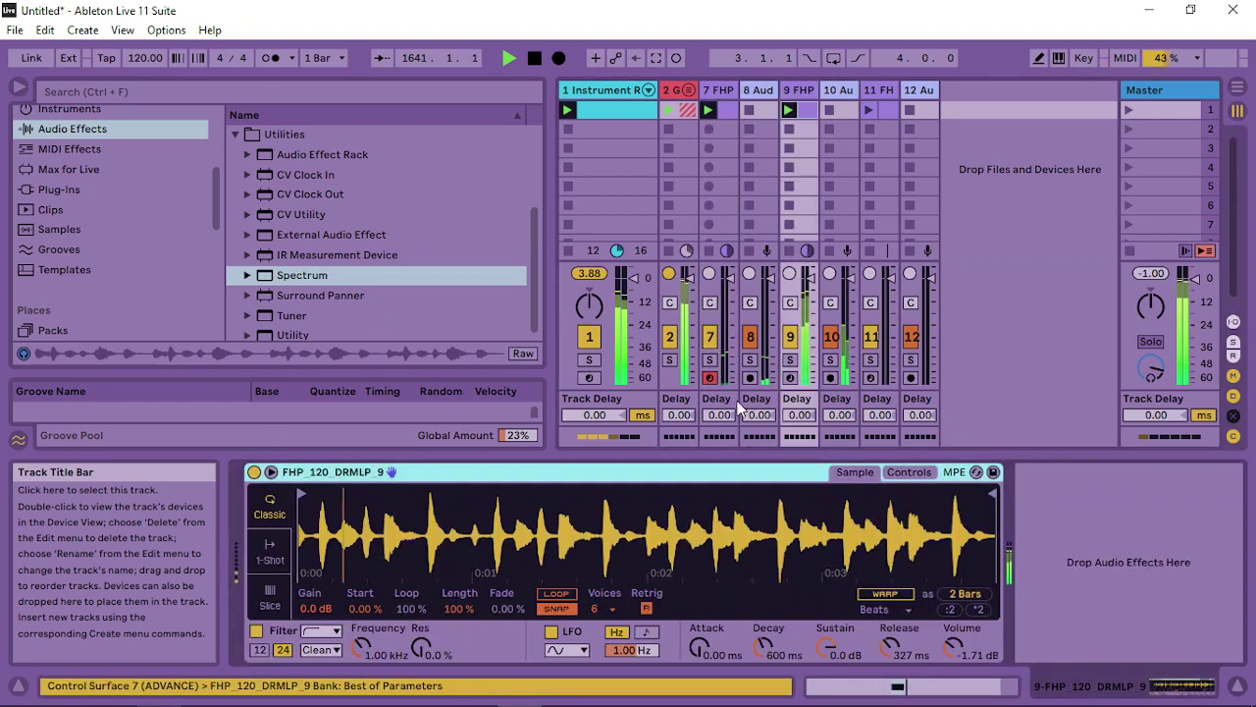
pyautogui.moveTo(299, 276); pyautogui.dragTo(1140, 602)
pyautogui.doubleClick(1110, 571)
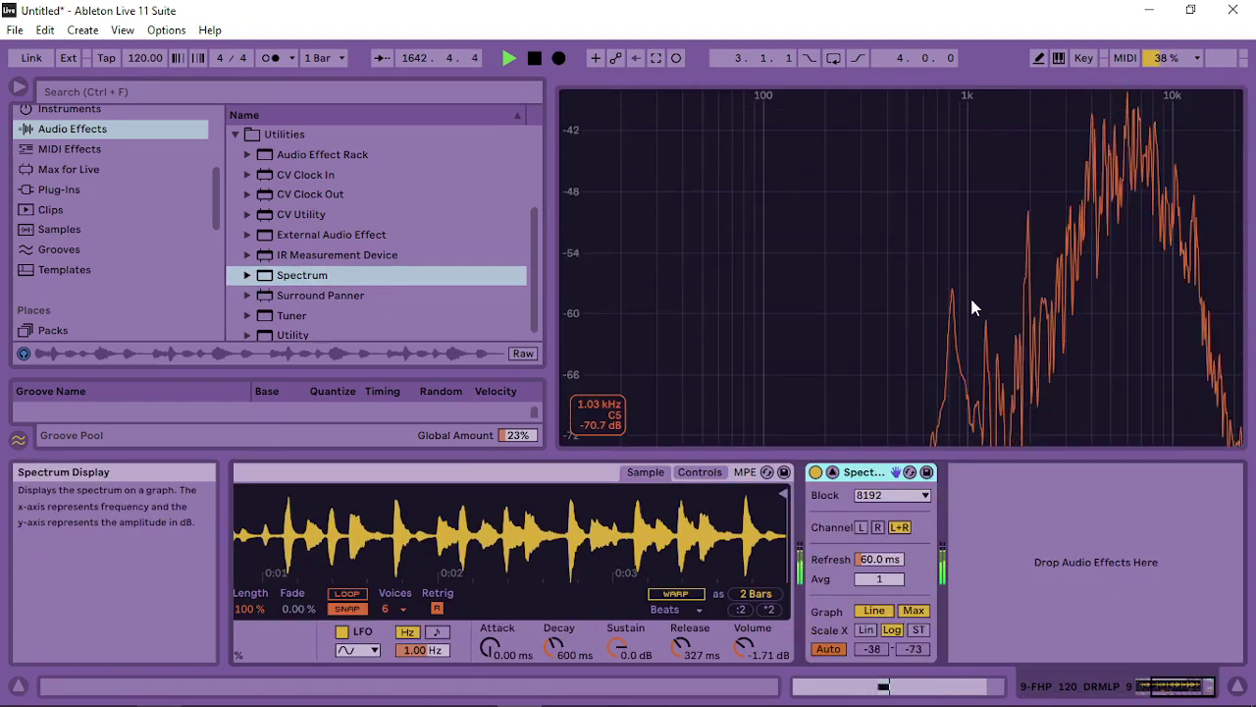
pyautogui.doubleClick(1127, 86)
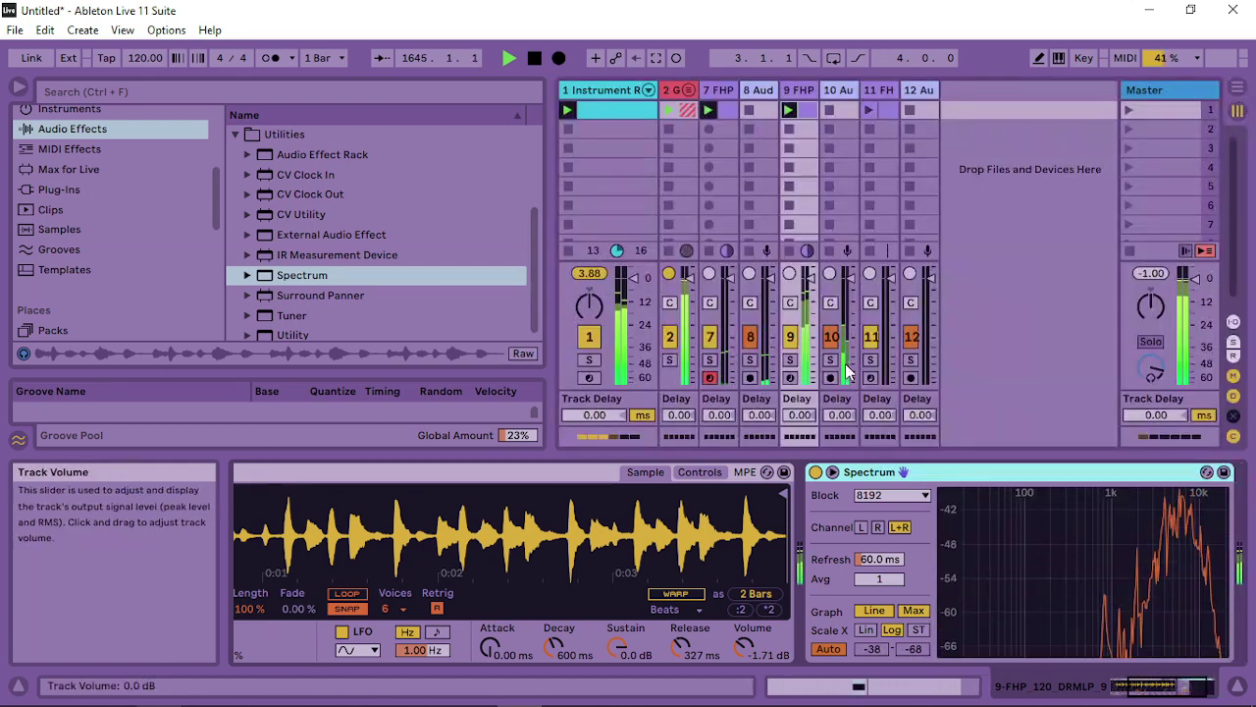
# Group tracks 7 through 10 into one group track
pyautogui.click(726, 89)
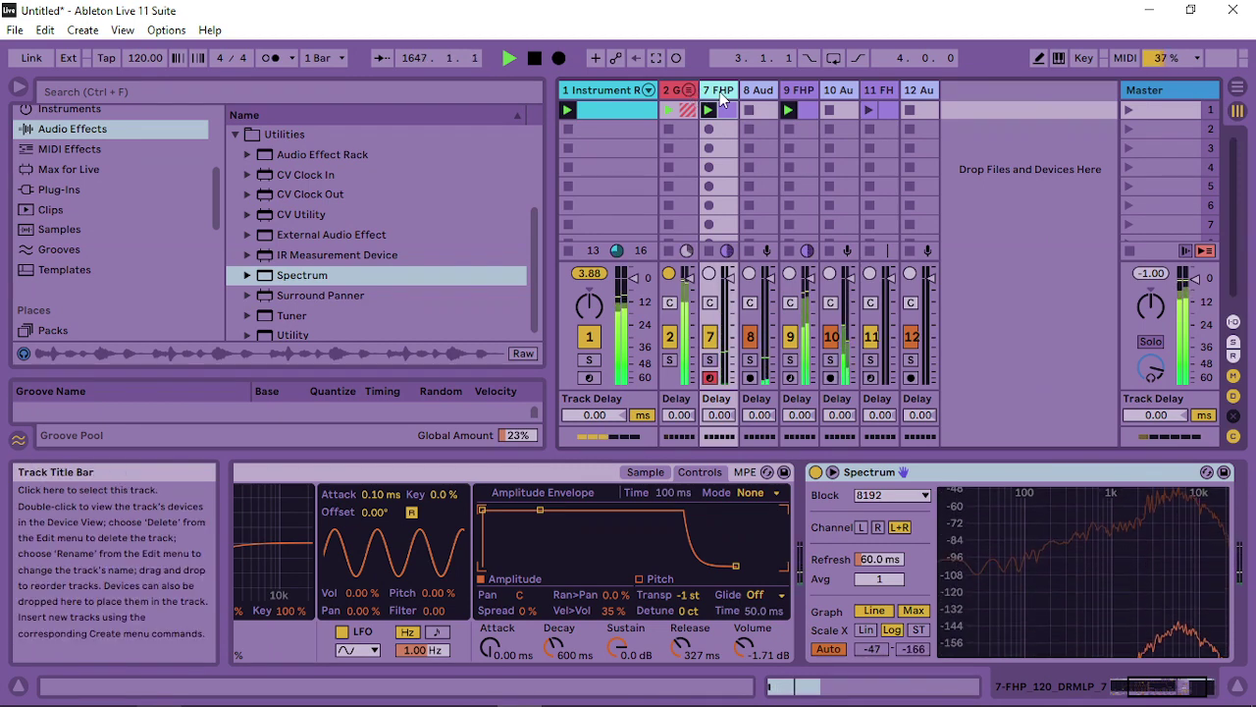
pyautogui.keyDown('shift'); pyautogui.click(841, 90); pyautogui.keyUp('shift')
pyautogui.rightClick(841, 92)
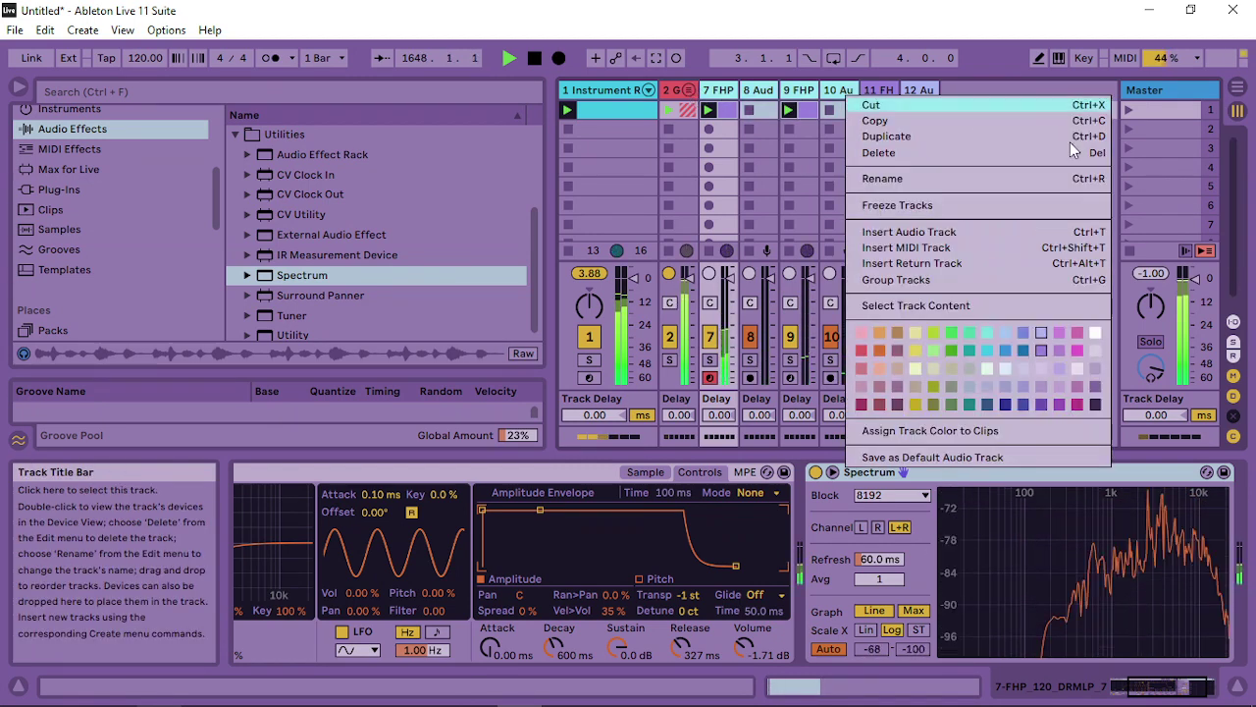
pyautogui.click(995, 281)
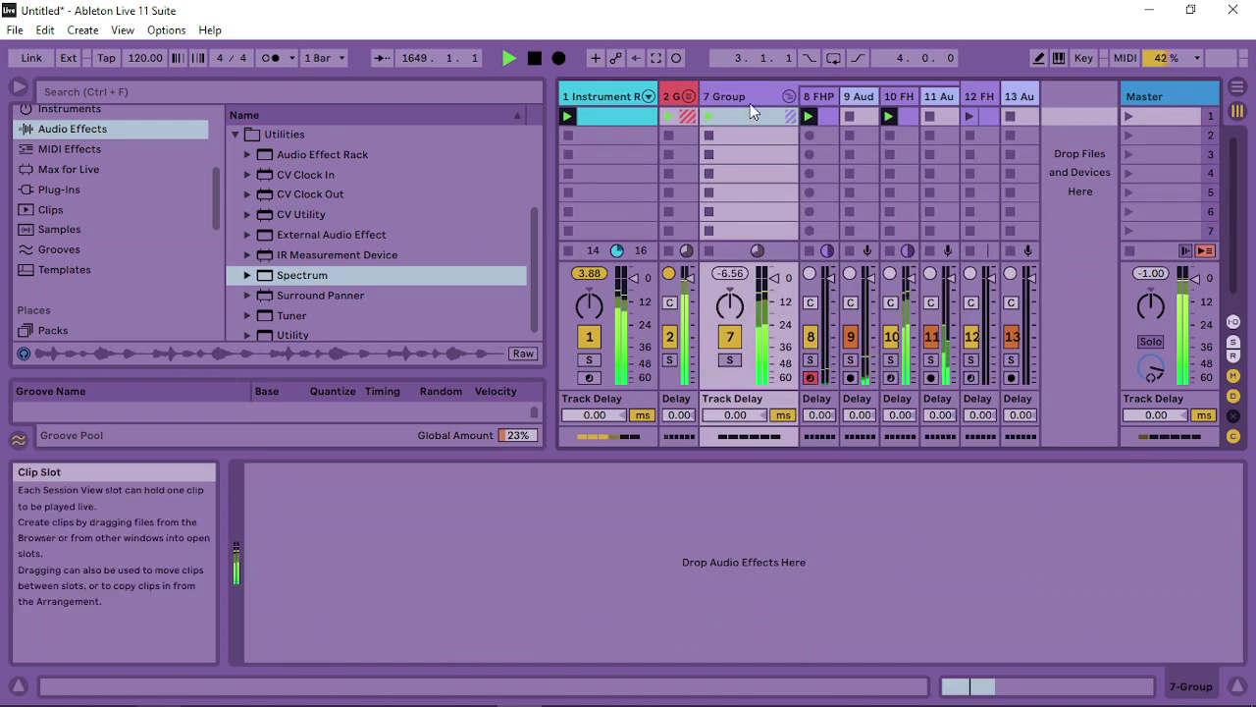
# Move the C3 note in track 10's two-bar clip to 1.2.3
pyautogui.doubleClick(909, 119)
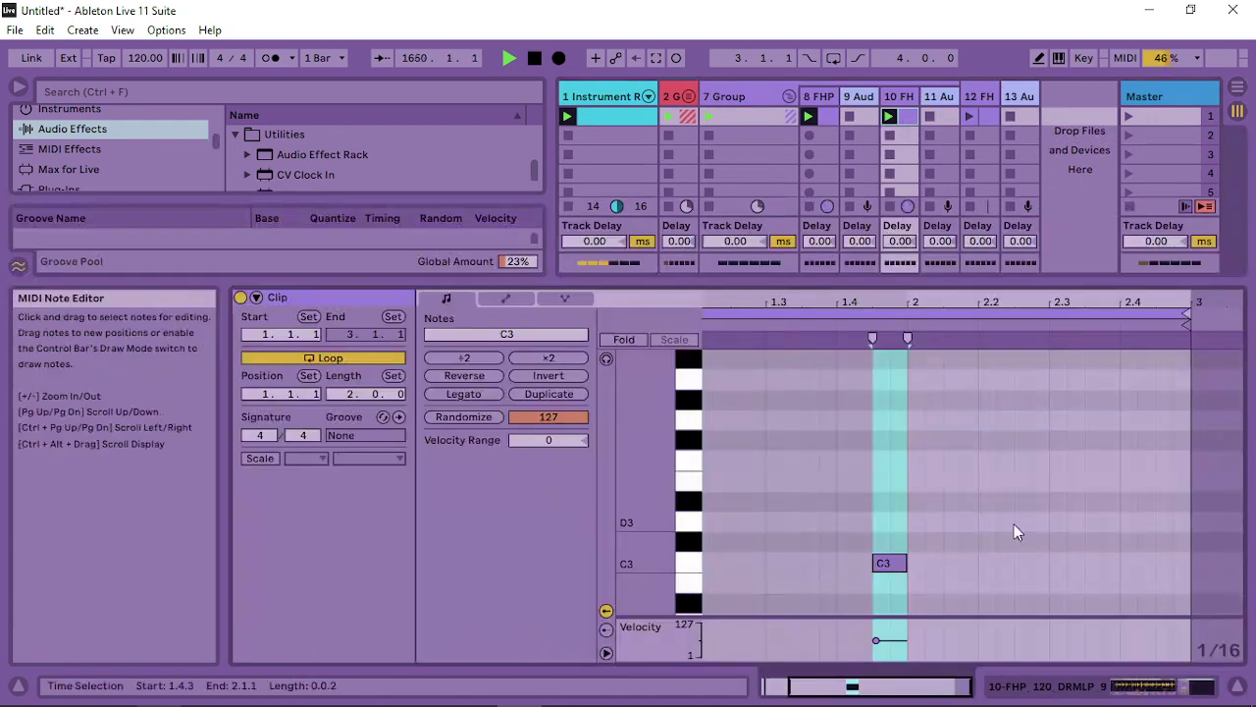
pyautogui.click(1015, 538)
pyautogui.moveTo(913, 300); pyautogui.dragTo(912, 275)
pyautogui.click(874, 461)
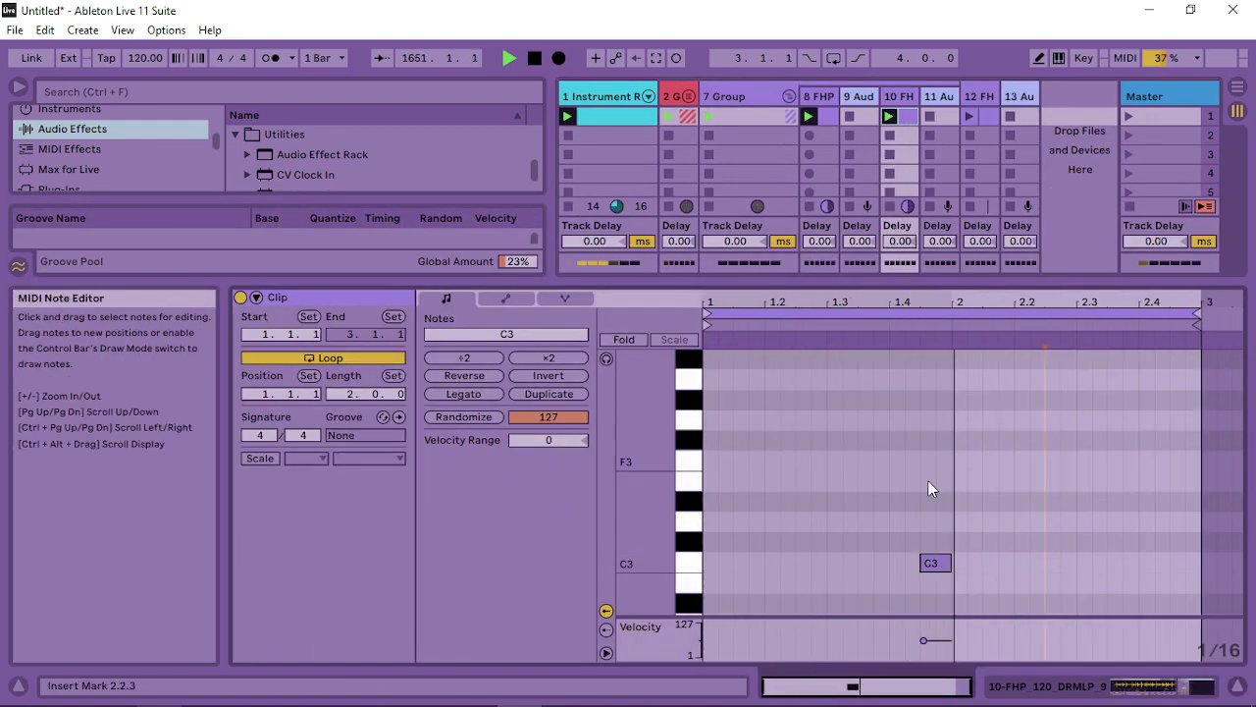
pyautogui.moveTo(932, 565); pyautogui.dragTo(814, 566)
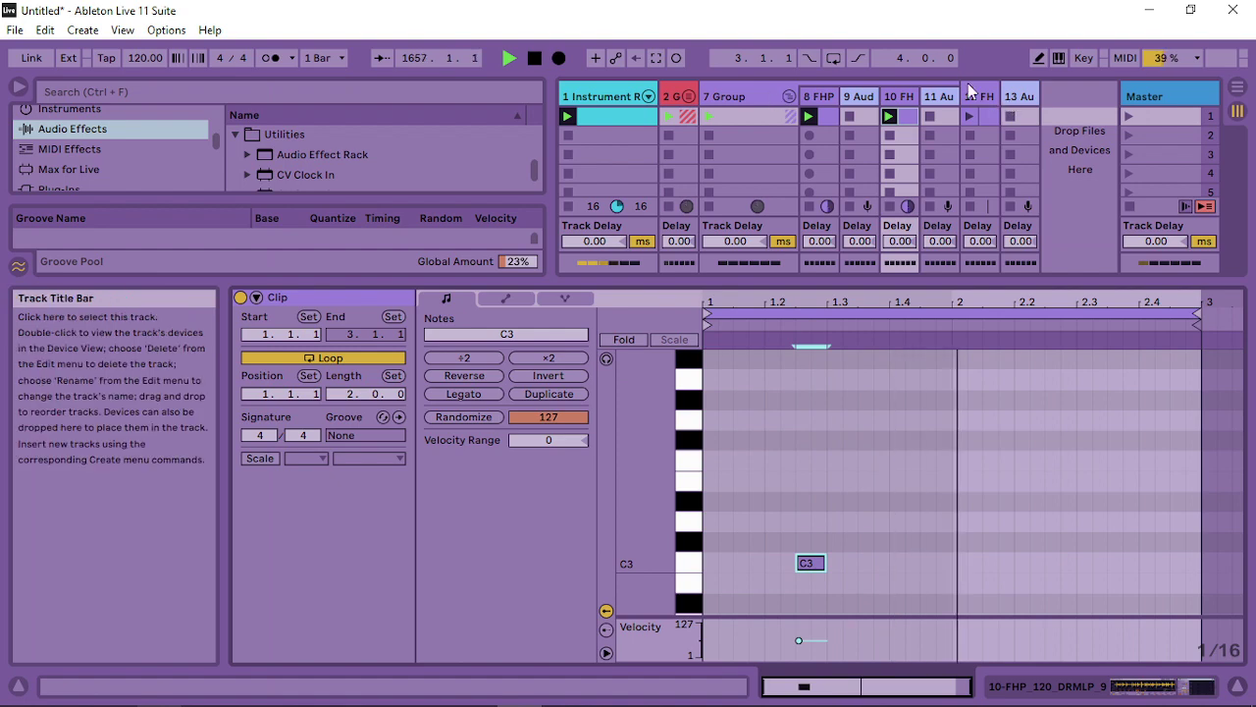
# Set track 11's Echo high-pass filter to 507 Hz with 0.16 resonance and its feedback to 65%
pyautogui.doubleClick(893, 97)
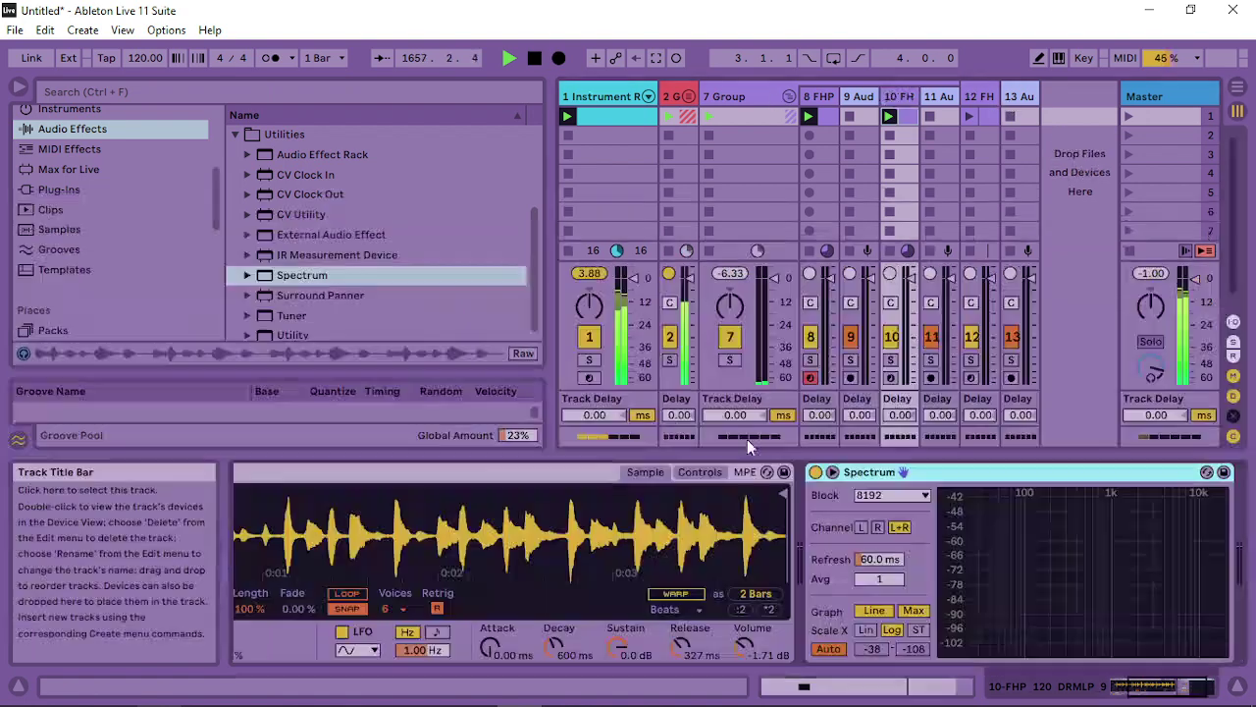
pyautogui.click(945, 99)
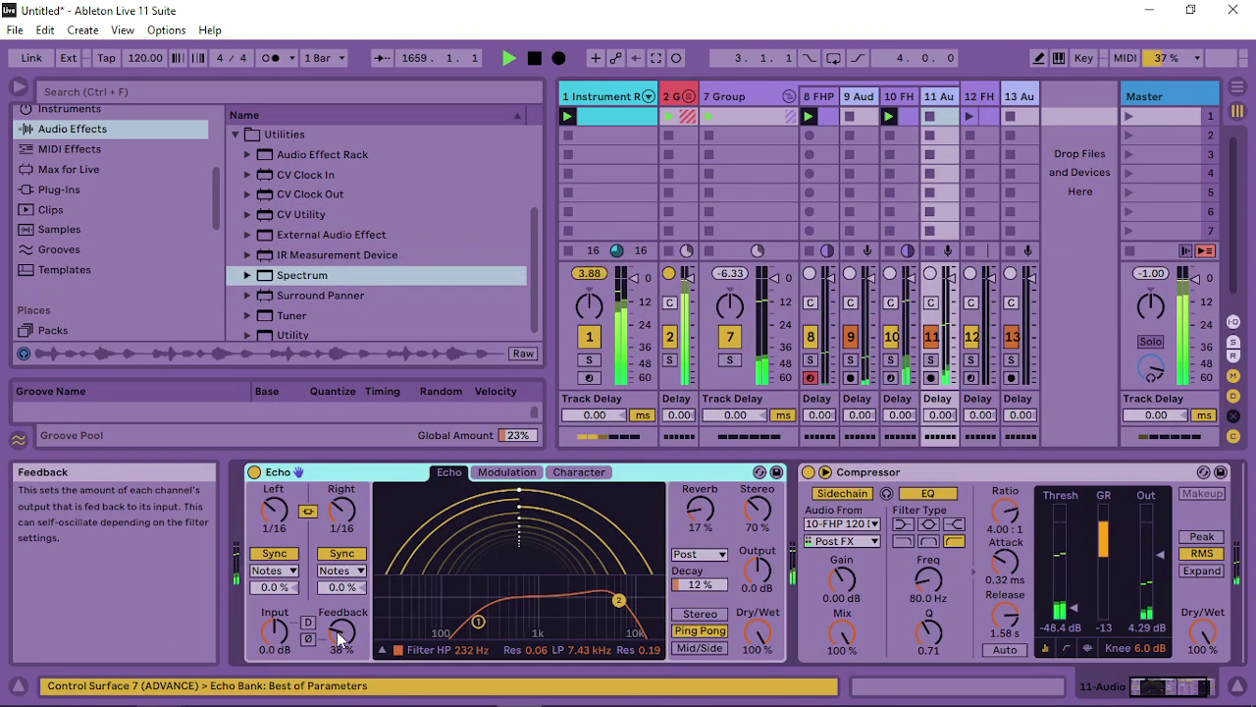
pyautogui.moveTo(478, 621); pyautogui.dragTo(505, 598)
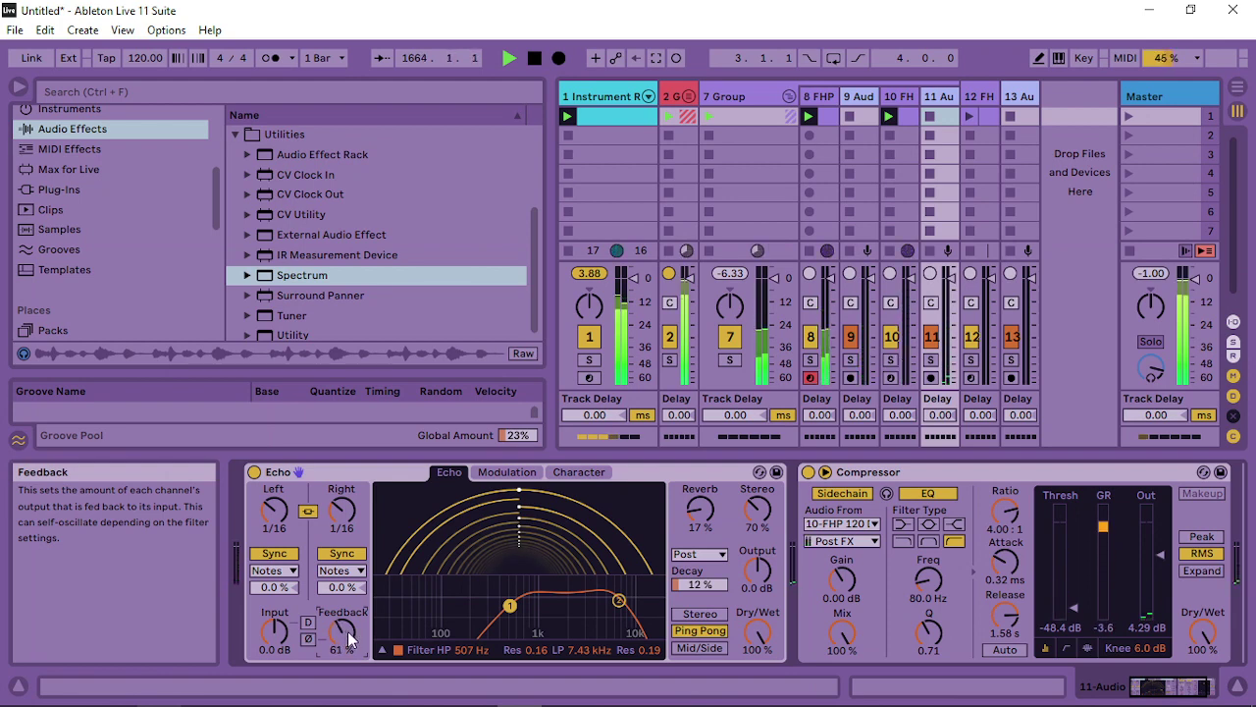
pyautogui.moveTo(351, 630); pyautogui.dragTo(352, 624)
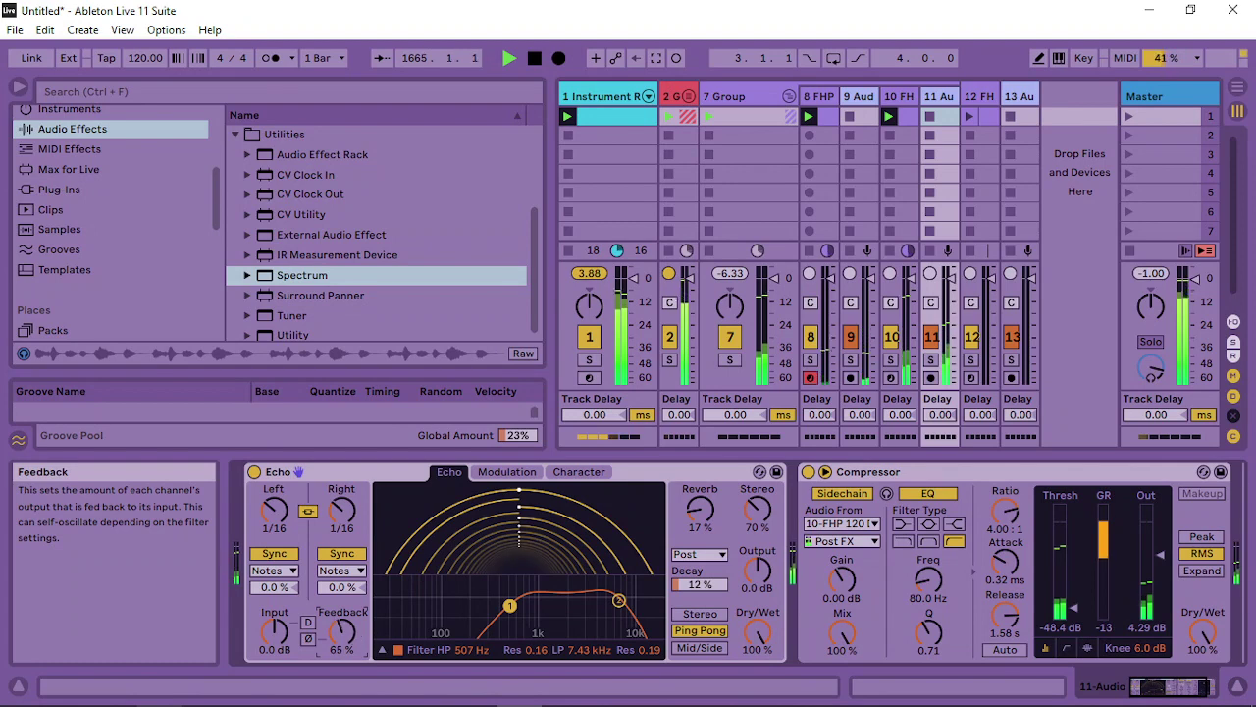
# Set track 11's Compressor release to 1.96 s, and Echo to 12% reverb and 87% stereo width, trying Stereo mode before returning to Ping Pong
pyautogui.moveTo(1004, 616); pyautogui.dragTo(1004, 608)
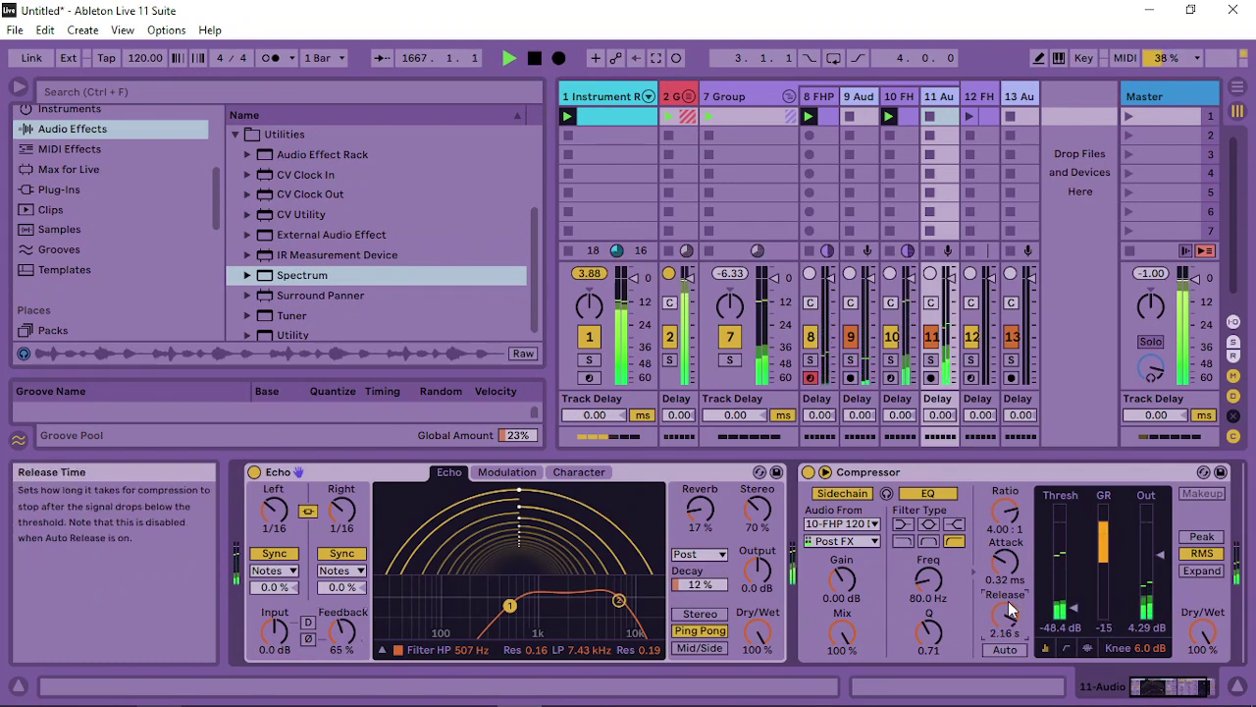
pyautogui.moveTo(711, 500); pyautogui.dragTo(757, 497)
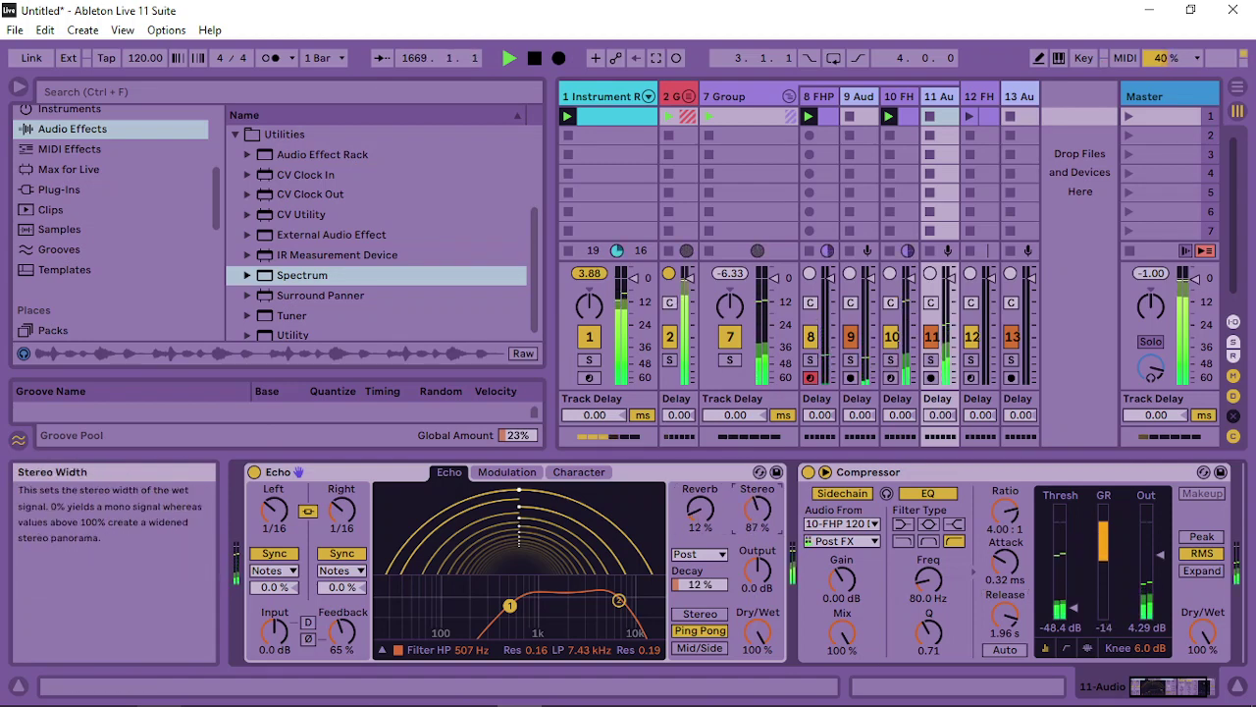
pyautogui.click(699, 613)
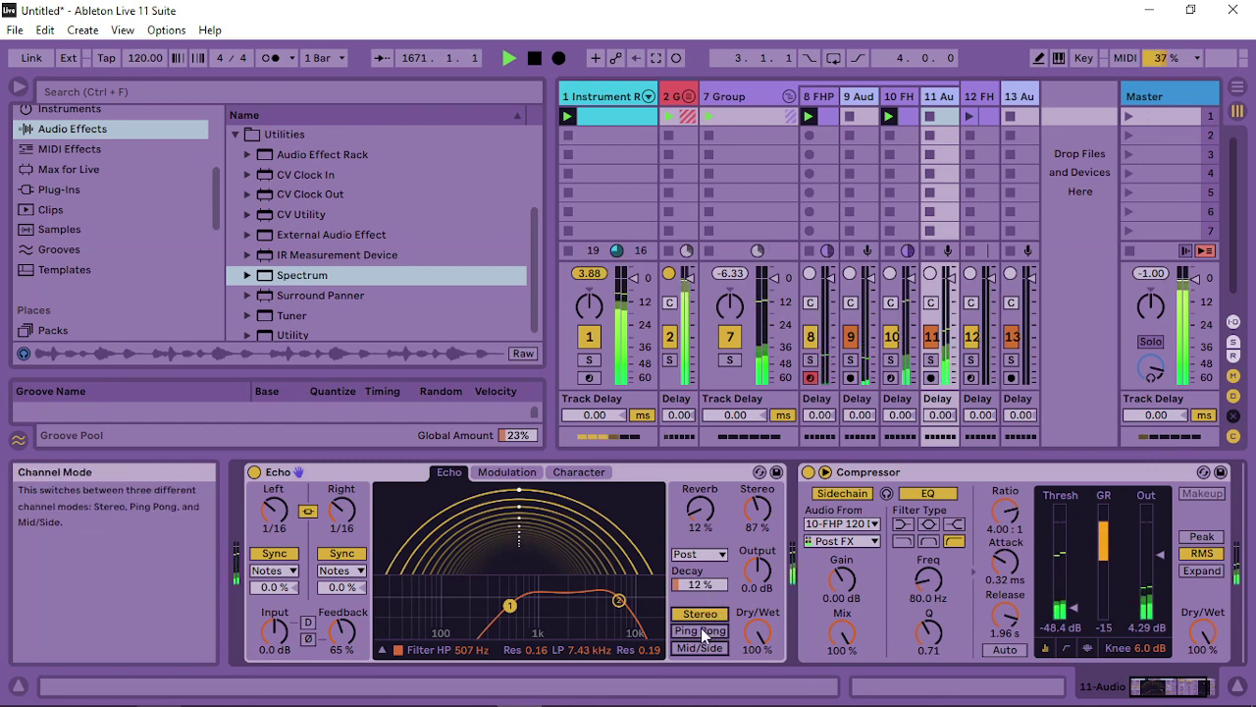
pyautogui.click(701, 630)
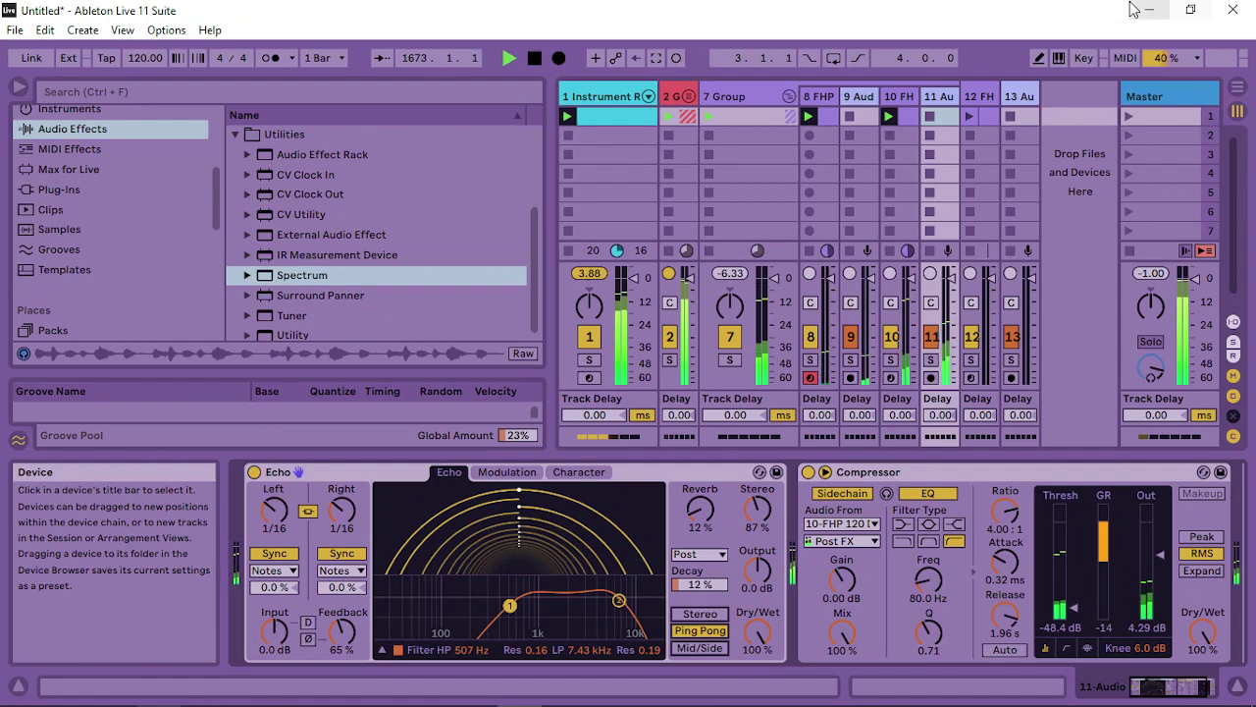
# Arm track 12 and add a Spectrum after its Simpler, enlarging the display to inspect the loop's frequency peak
pyautogui.click(987, 95)
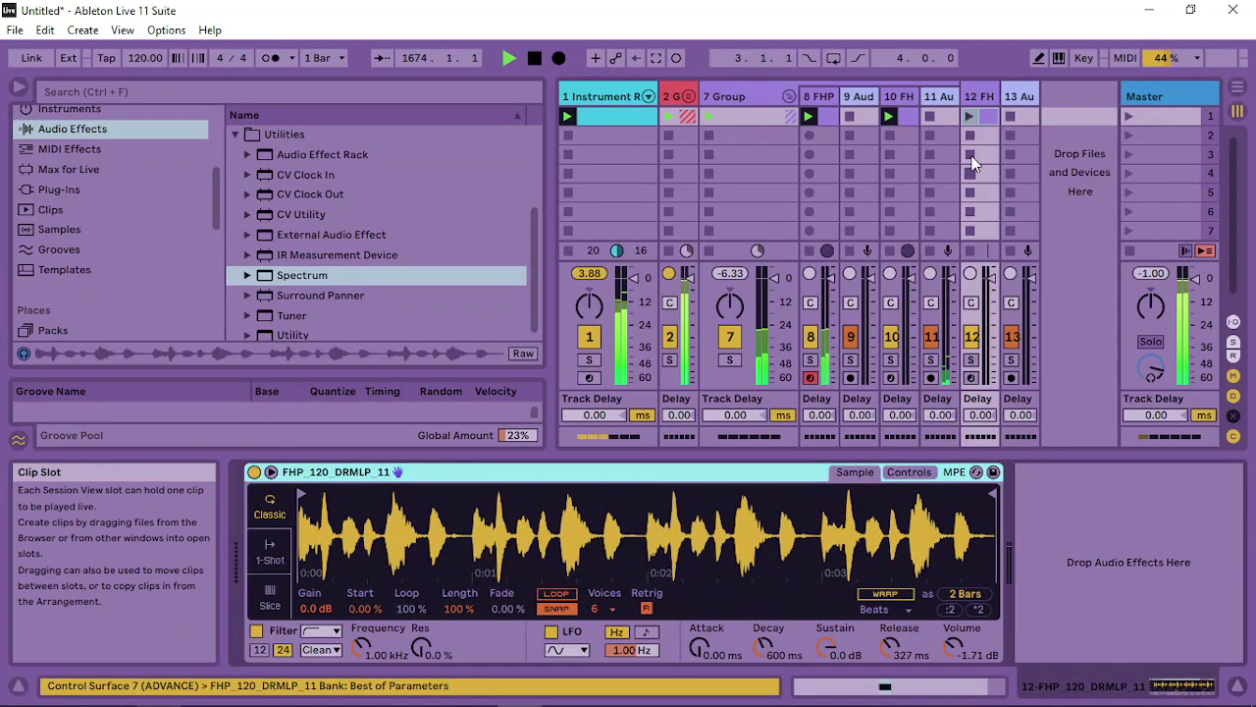
pyautogui.click(972, 378)
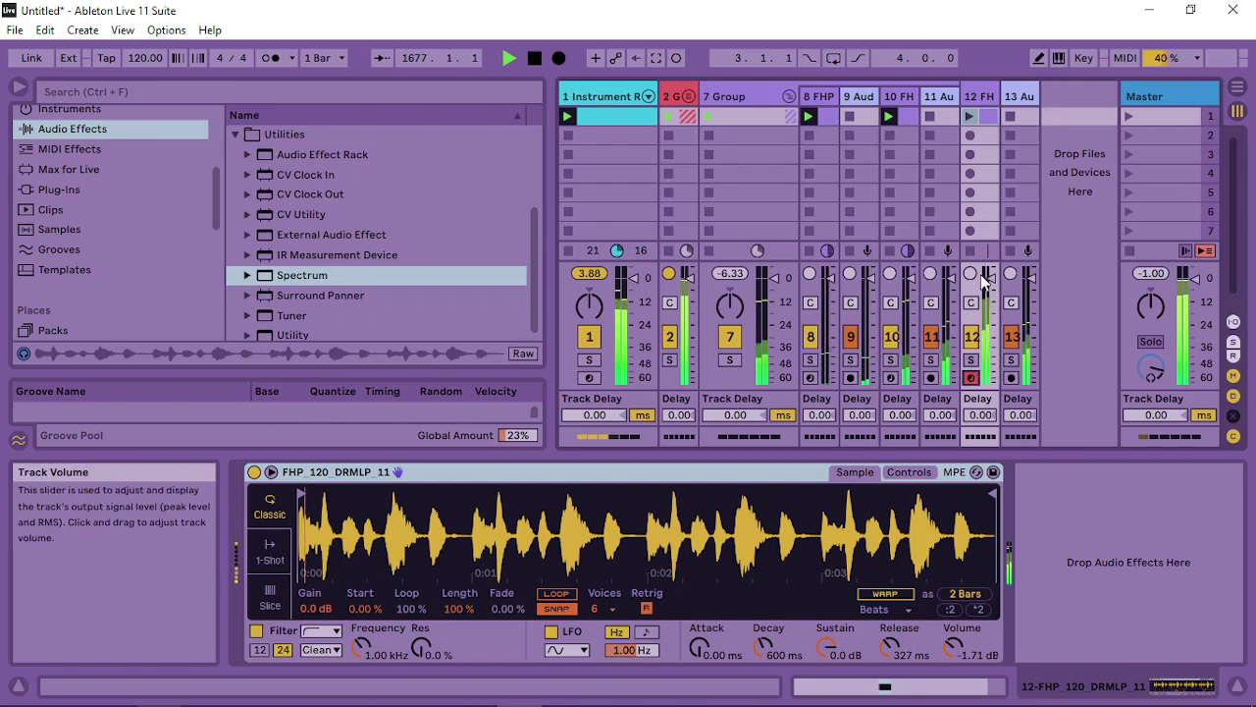
pyautogui.moveTo(308, 275); pyautogui.dragTo(1162, 614)
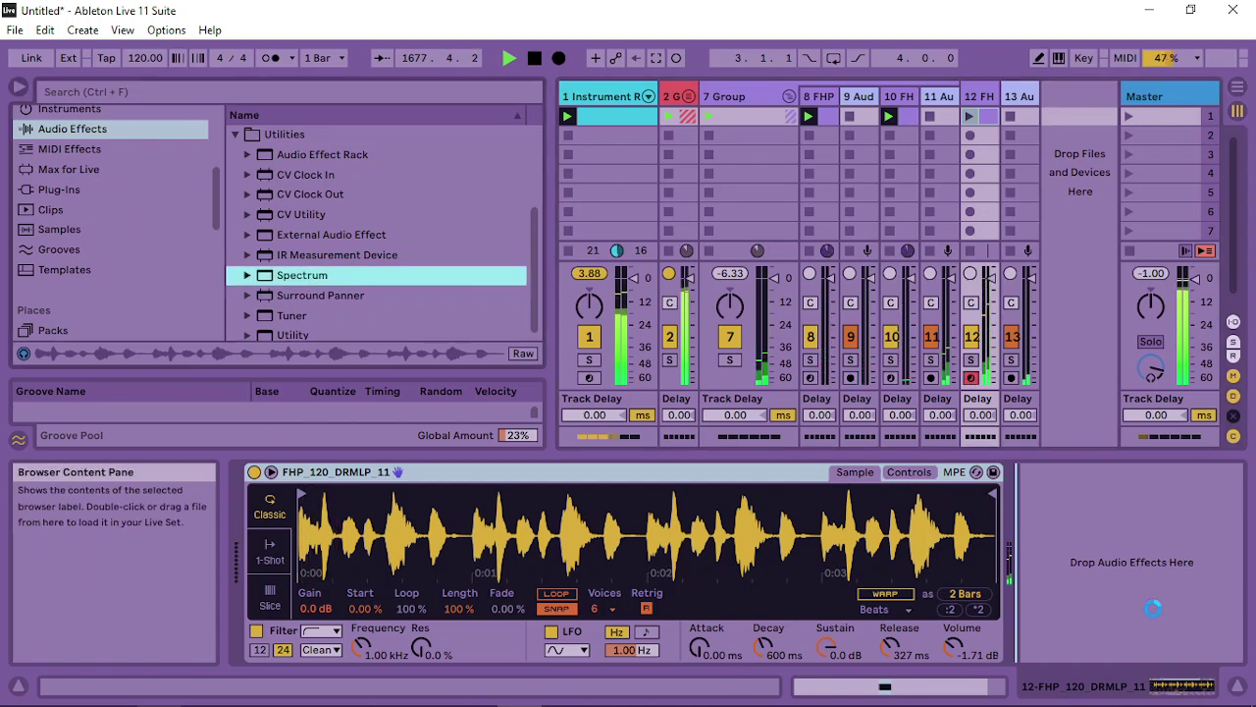
pyautogui.doubleClick(1122, 546)
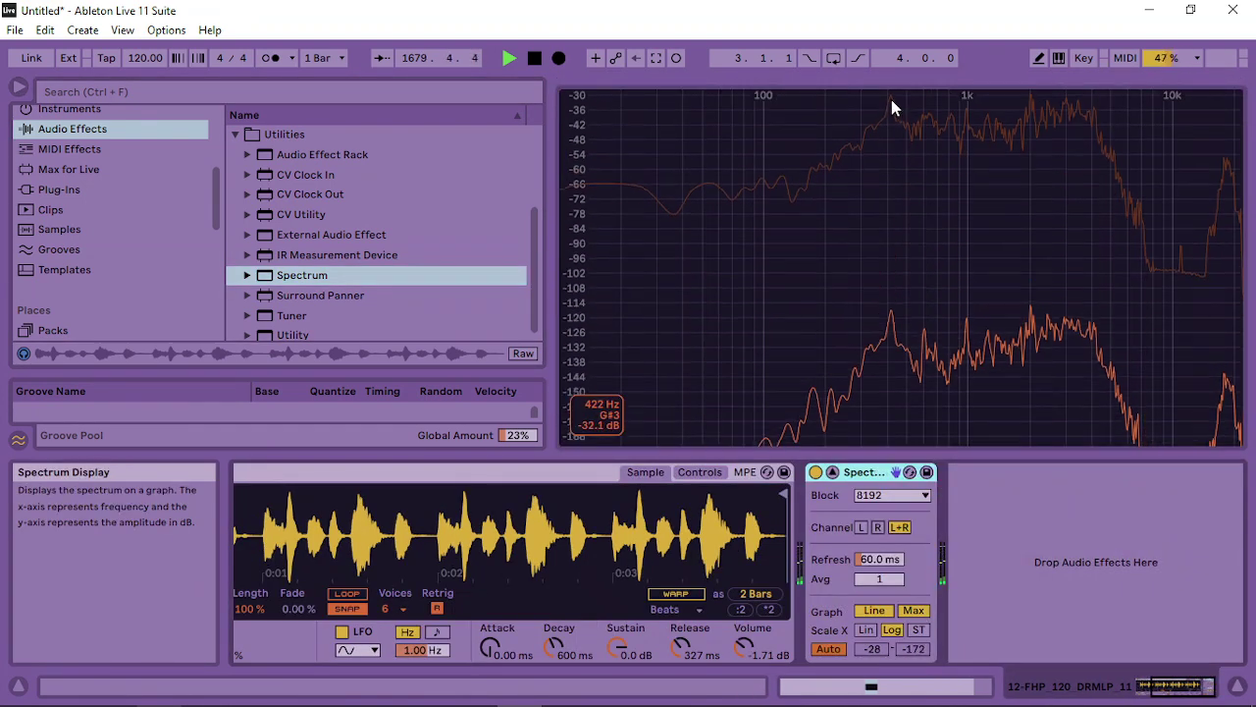
# Transpose track 12's Simpler by -2 semitones and shrink the enlarged Spectrum back into its device
pyautogui.click(679, 473)
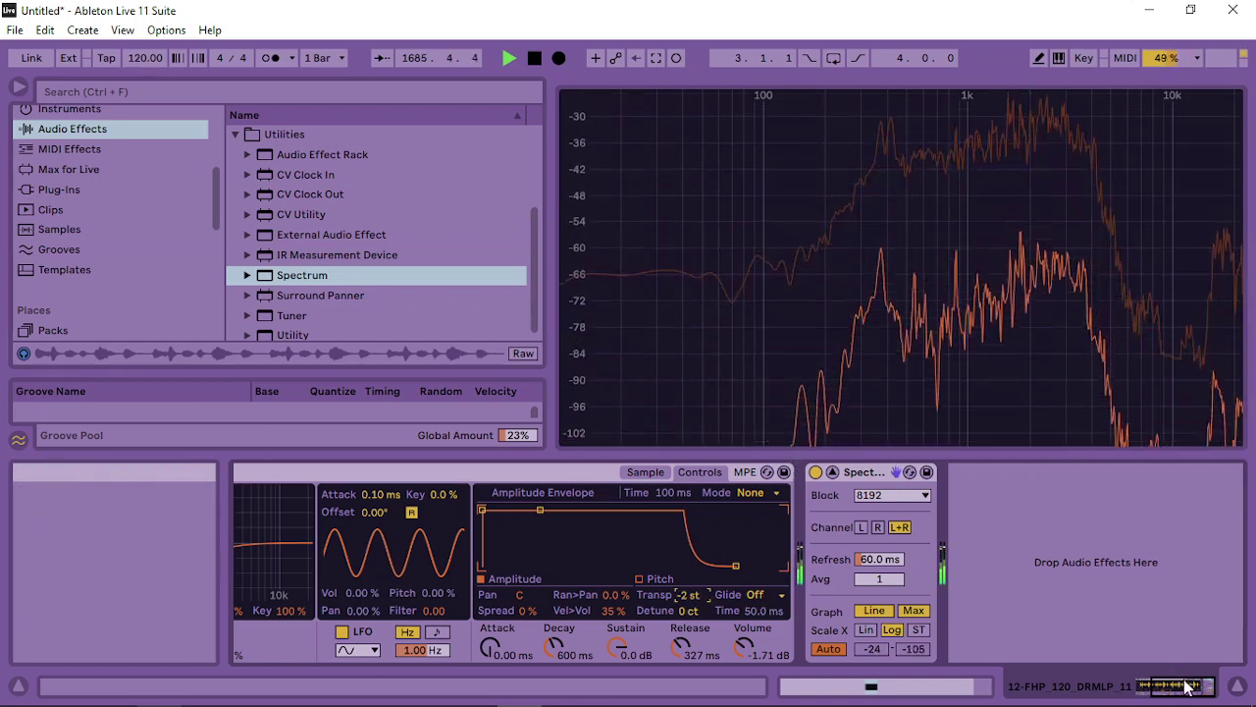
pyautogui.moveTo(1186, 684); pyautogui.dragTo(1060, 623)
pyautogui.doubleClick(816, 198)
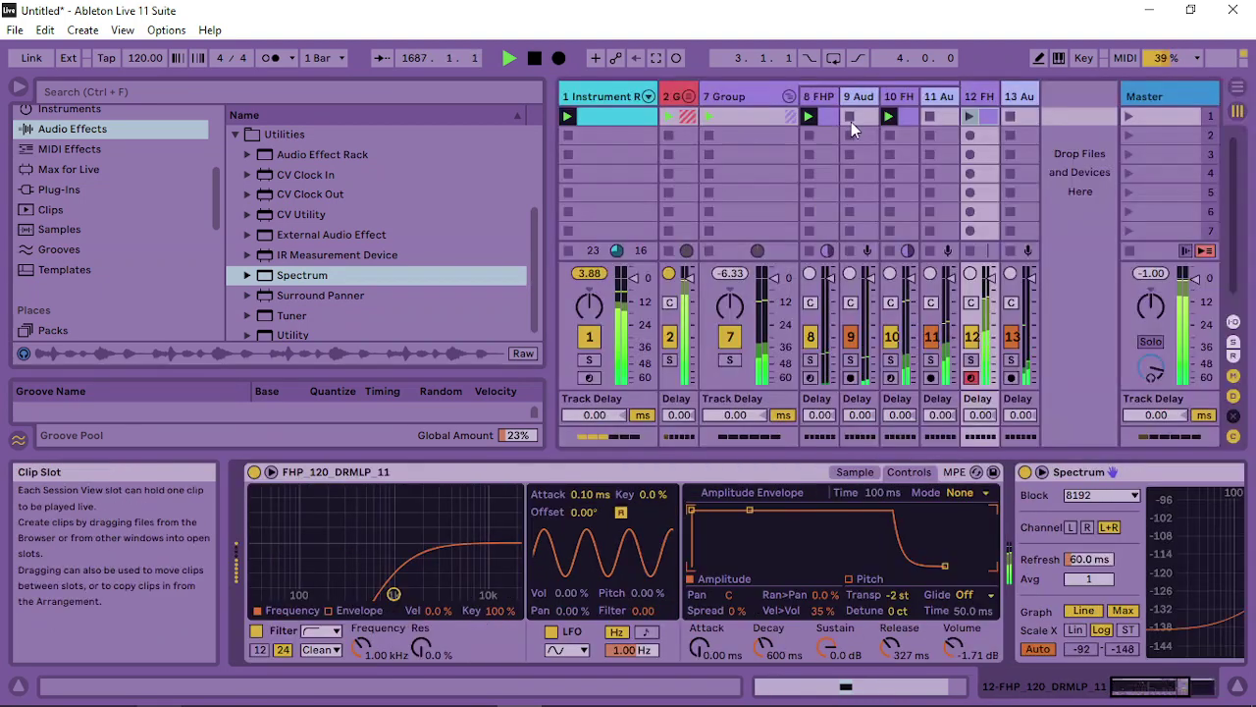
# Replace the note in track 12's MIDI clip with an eighth-note C3 at 1.1.1
pyautogui.doubleClick(994, 115)
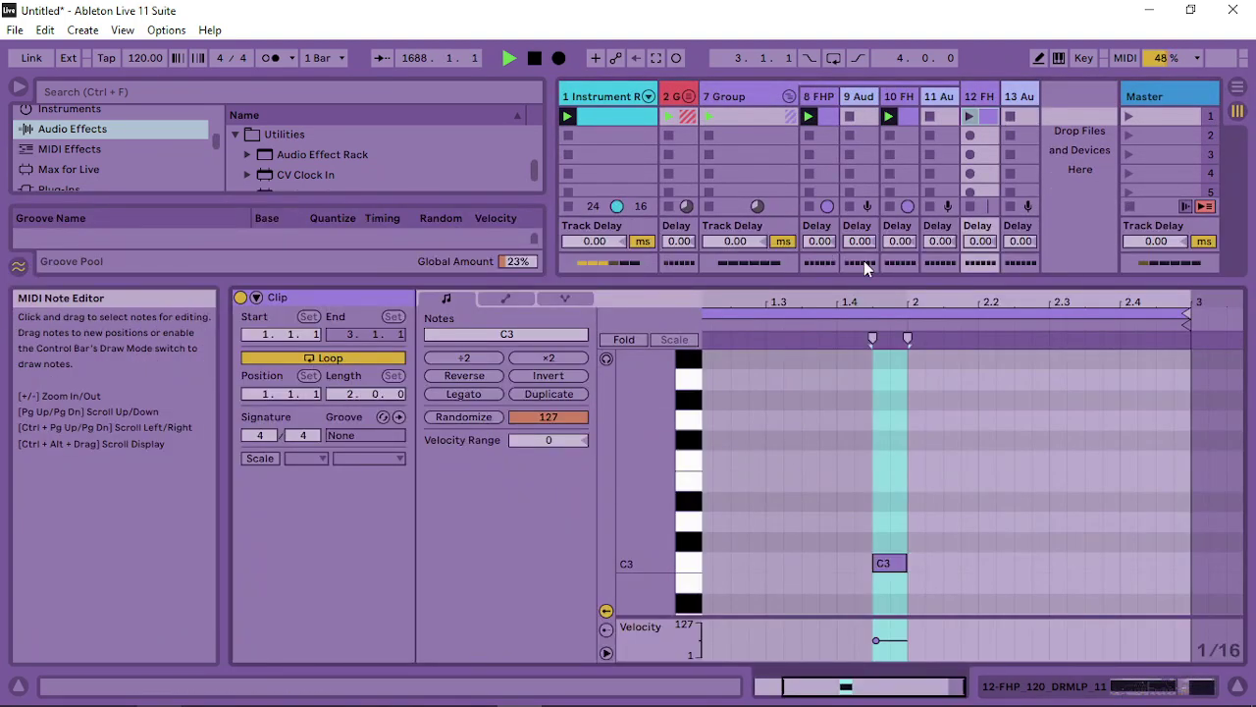
pyautogui.click(807, 465)
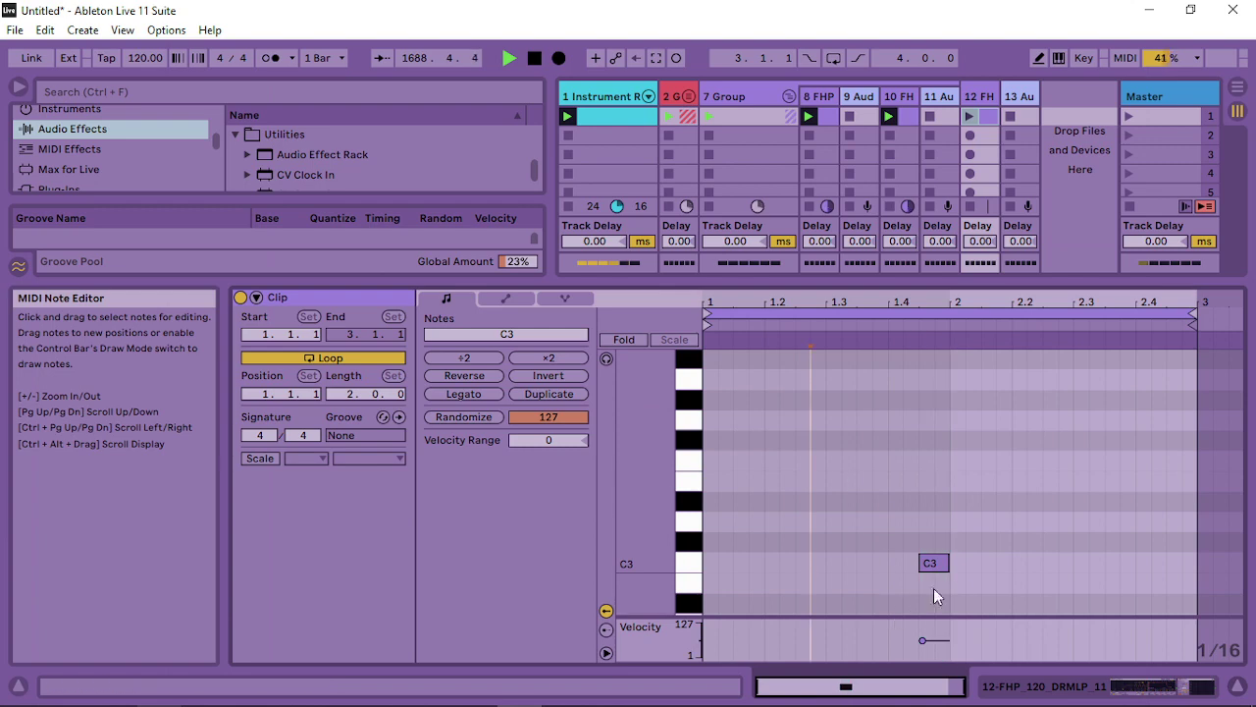
pyautogui.doubleClick(938, 561)
pyautogui.doubleClick(709, 564)
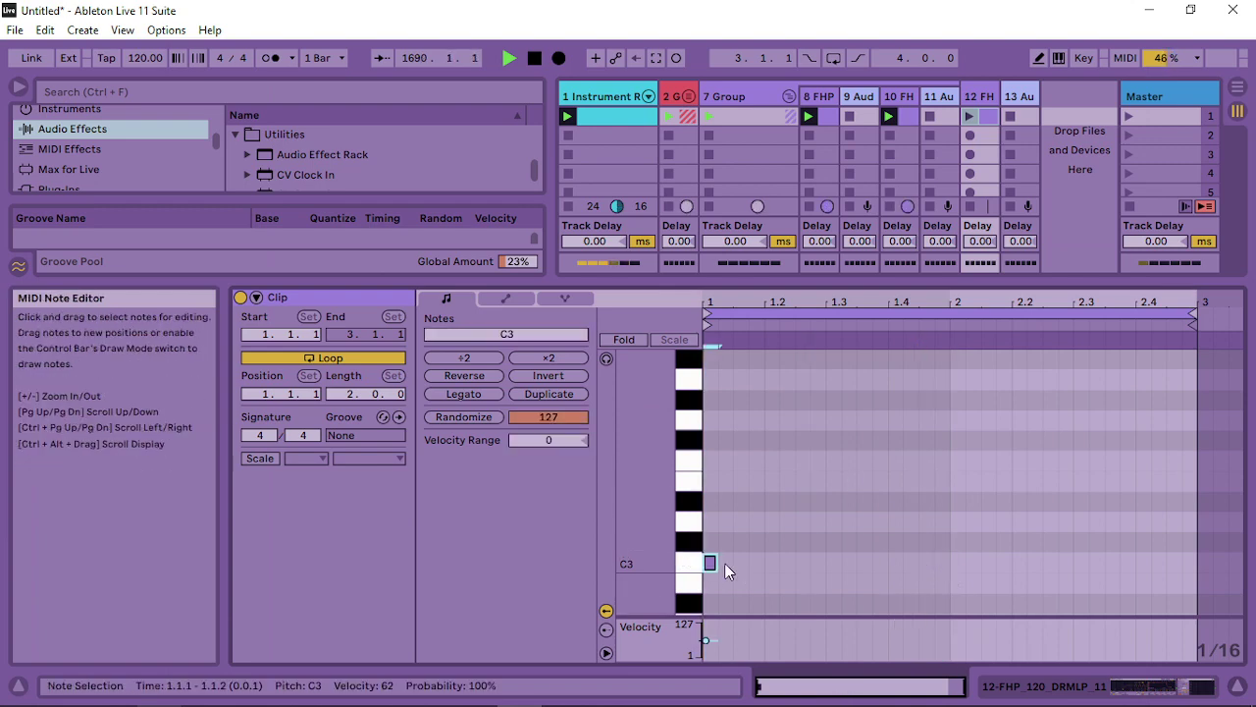
pyautogui.moveTo(723, 563); pyautogui.dragTo(731, 563)
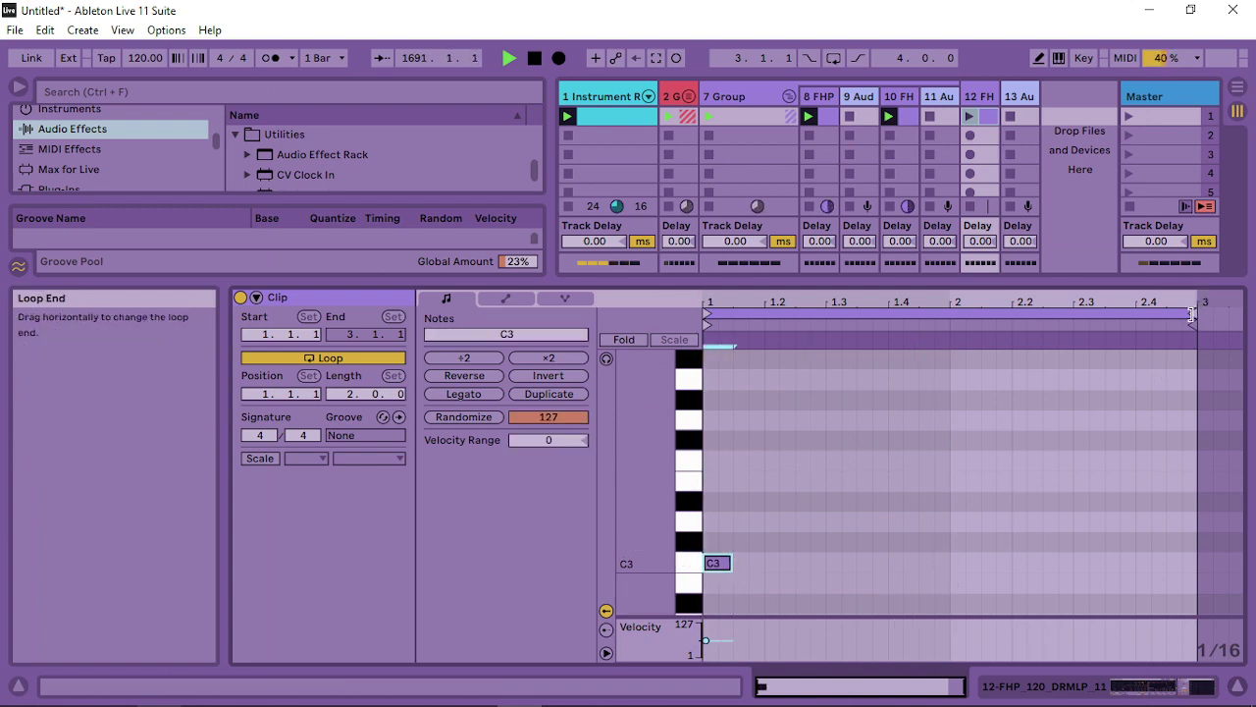
# Shorten the loop of track 12's clip to one bar and launch scene 1
pyautogui.moveTo(1196, 325); pyautogui.dragTo(946, 333)
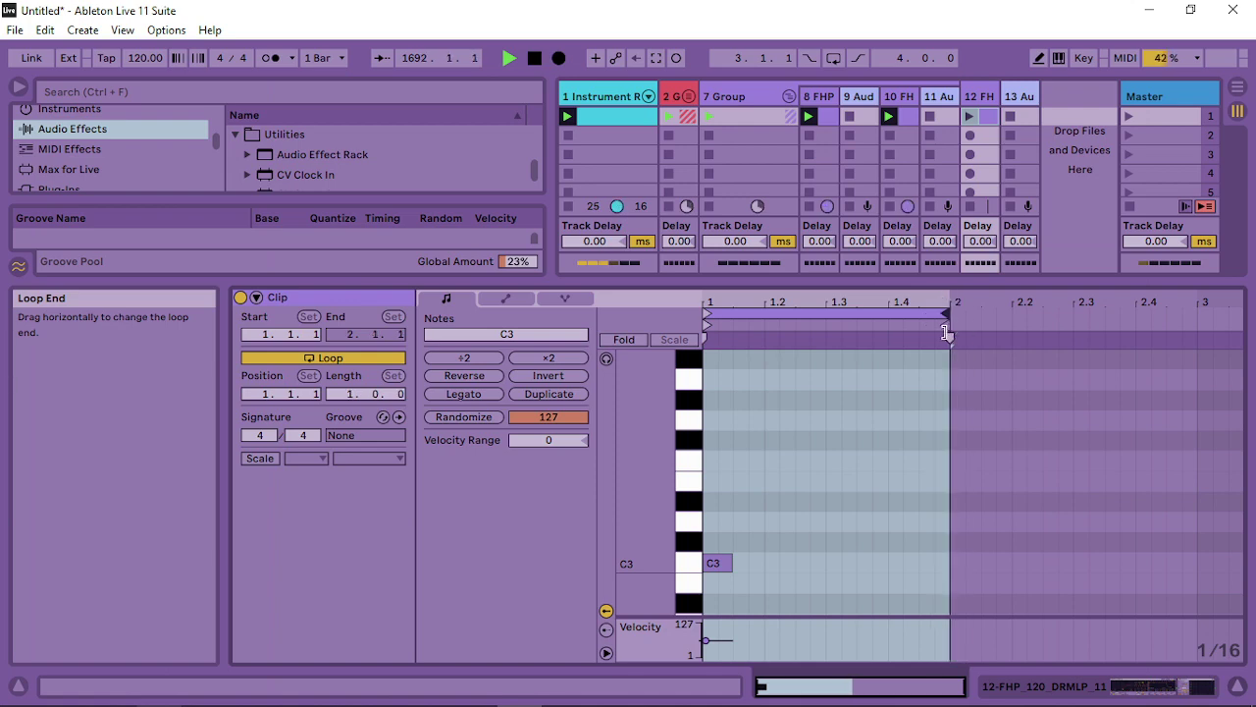
pyautogui.hotkey('ctrl', 'a')
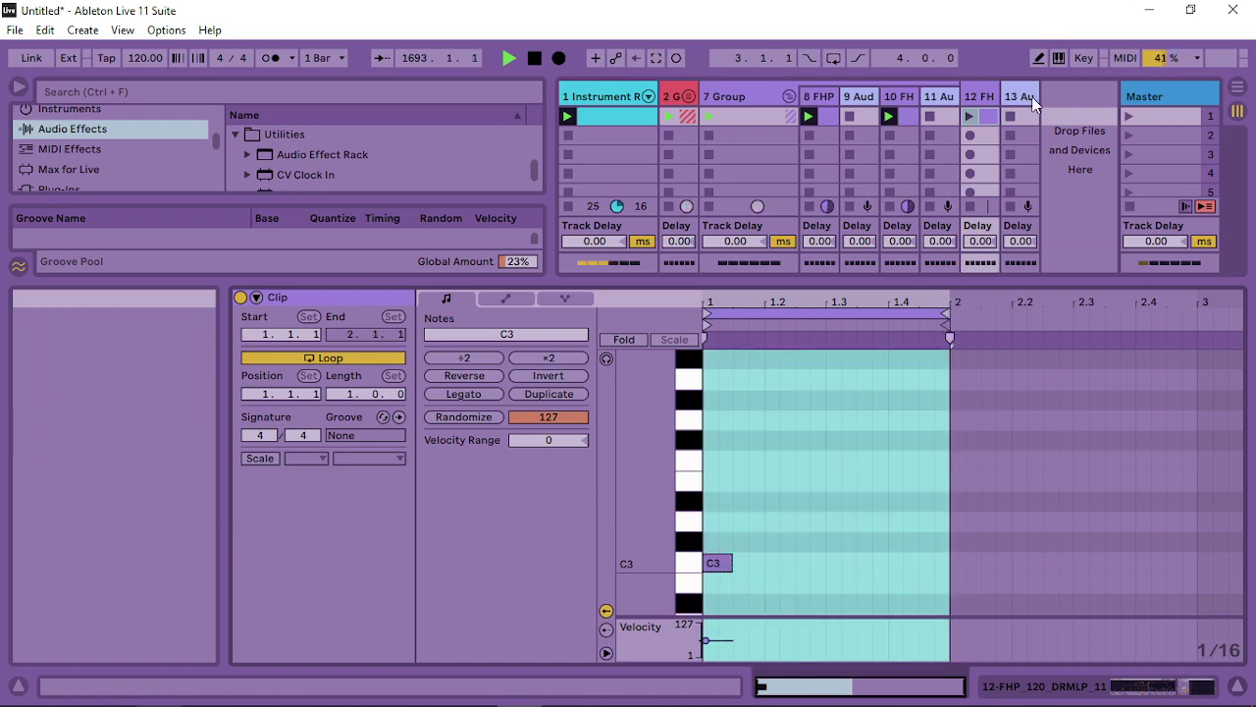
pyautogui.click(1128, 116)
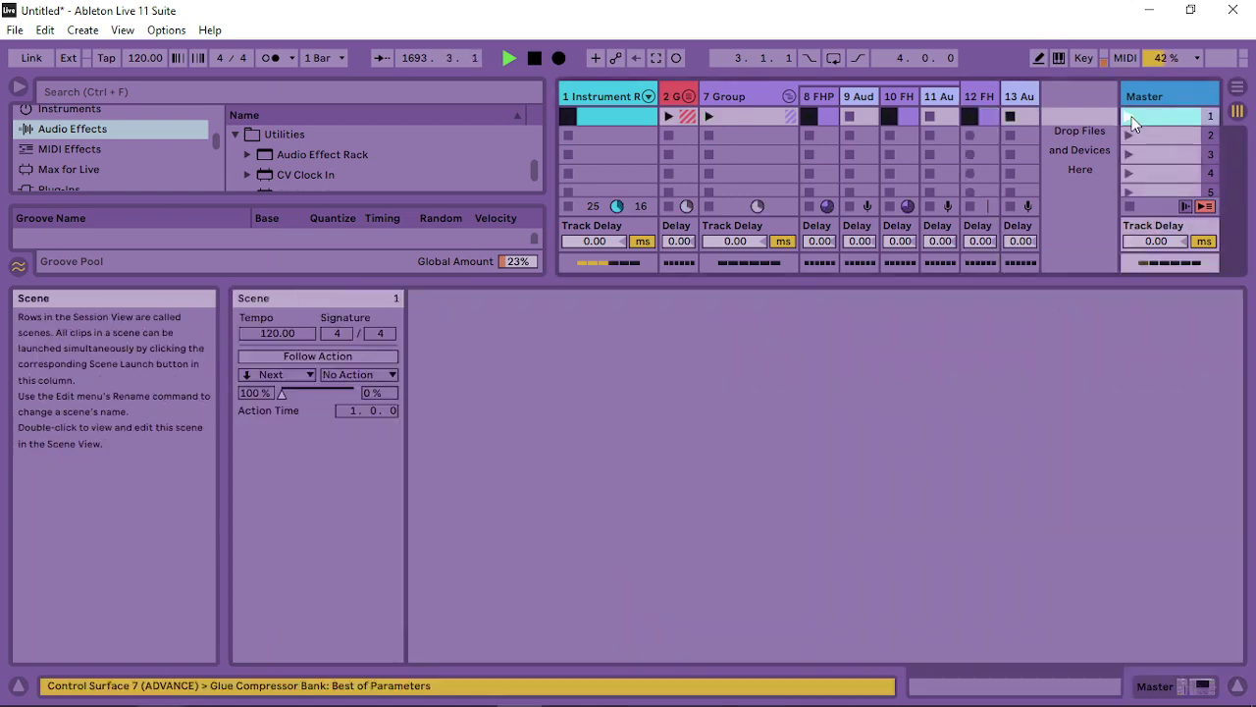
pyautogui.click(1020, 94)
pyautogui.click(985, 95)
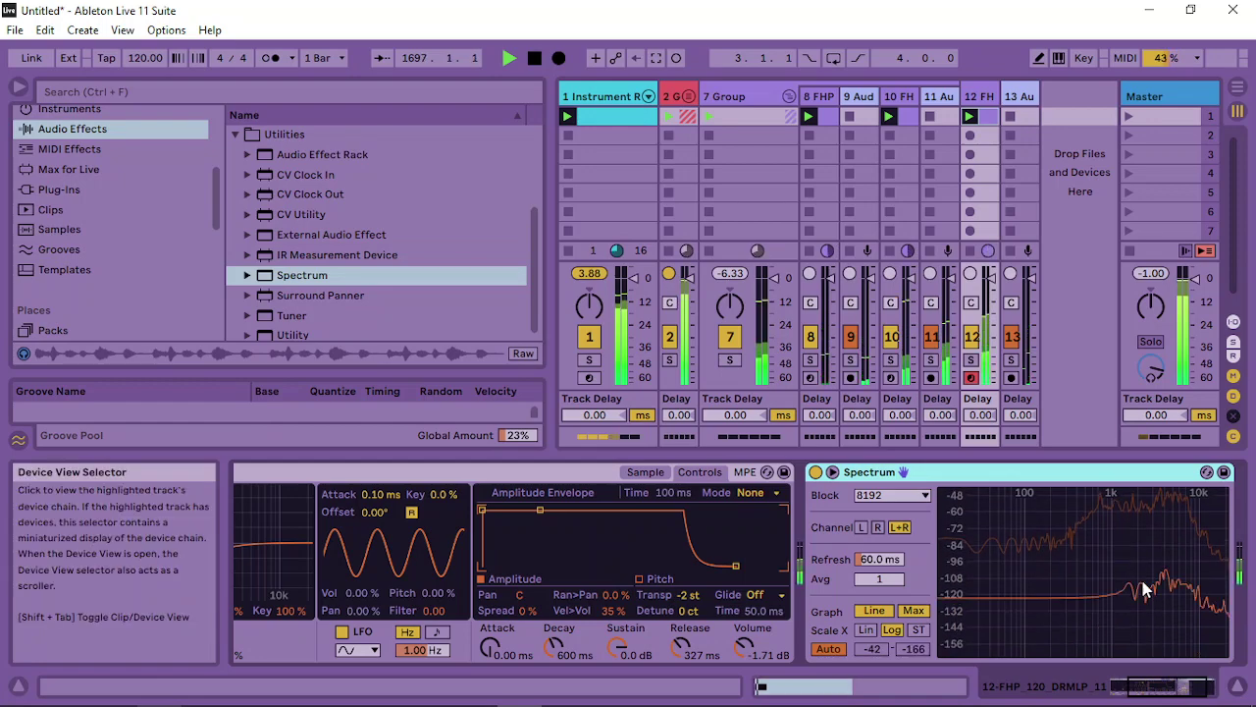
# Reduce the loop of track 12's clip to two beats and move its C3 note to 1.2.1
pyautogui.click(981, 116)
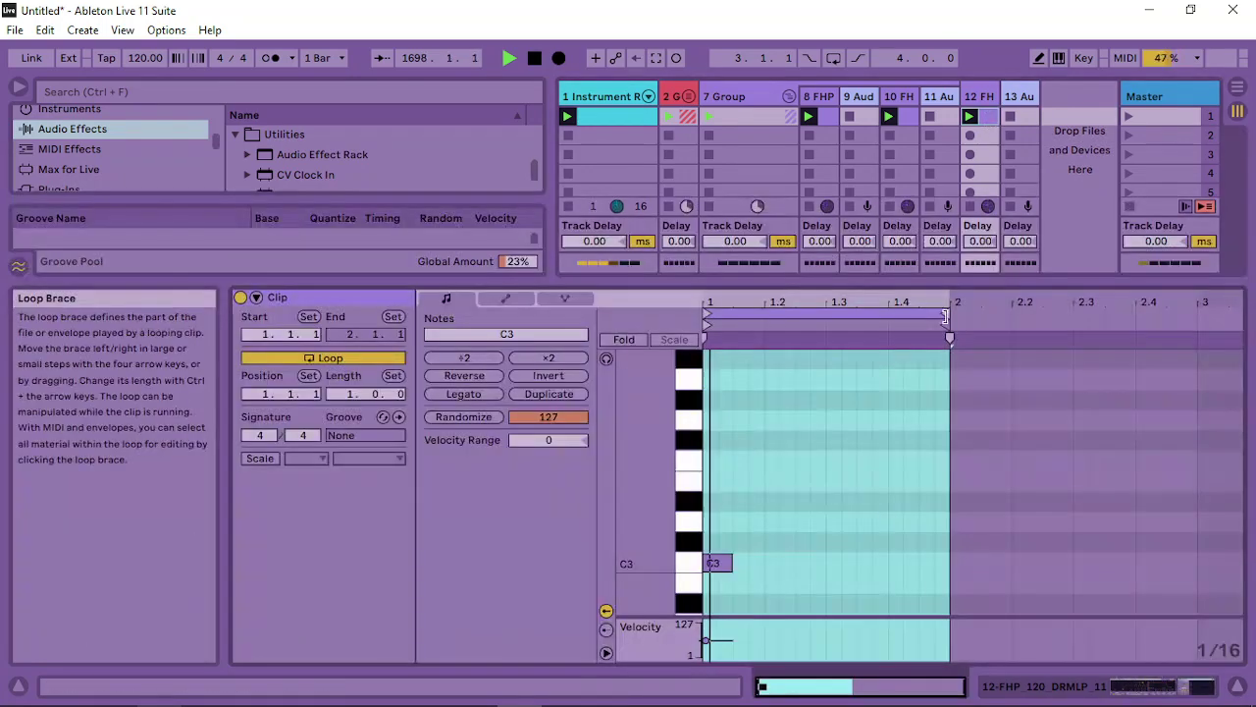
pyautogui.moveTo(944, 312)
pyautogui.mouseDown()
pyautogui.moveTo(736, 304)
pyautogui.moveTo(828, 301)
pyautogui.mouseUp()
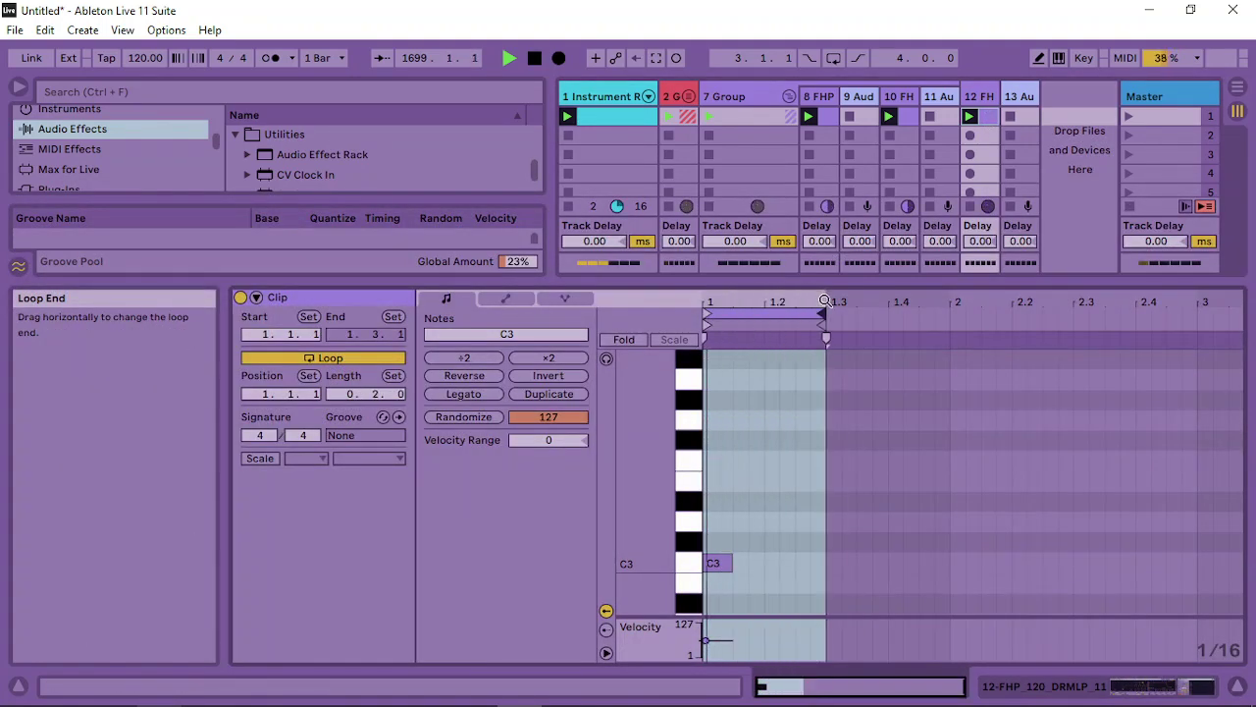
pyautogui.click(751, 475)
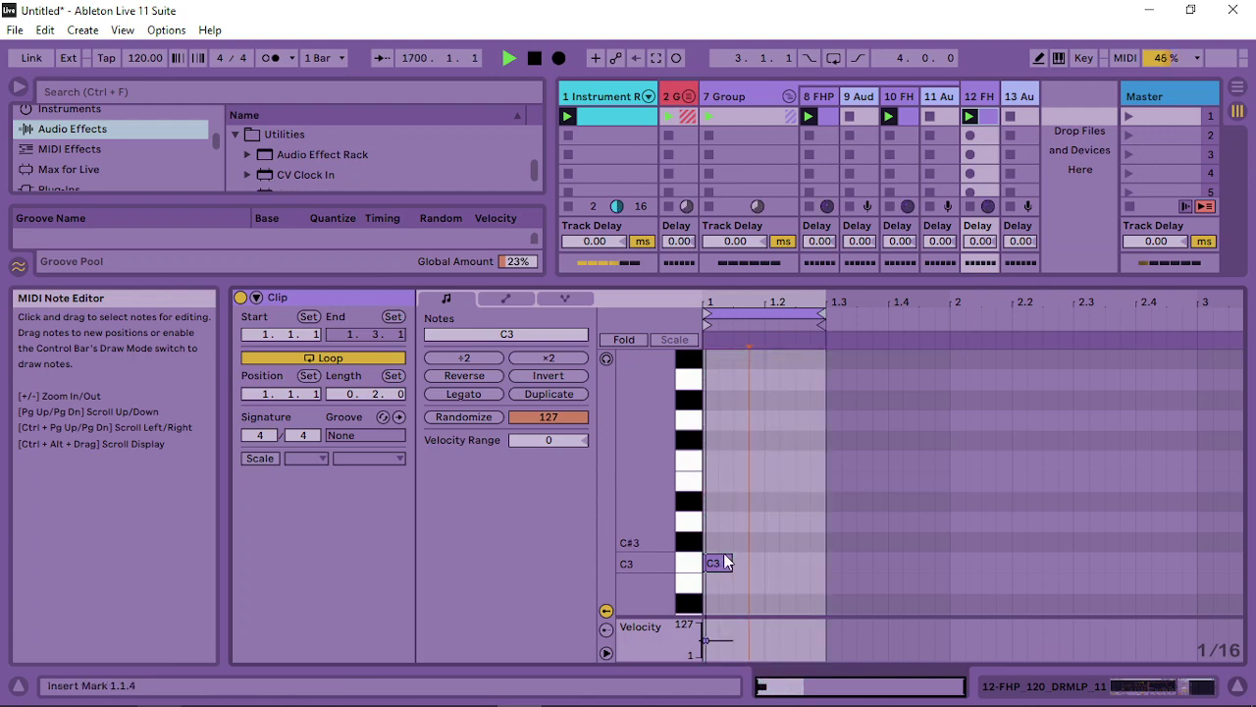
pyautogui.moveTo(715, 566); pyautogui.dragTo(774, 561)
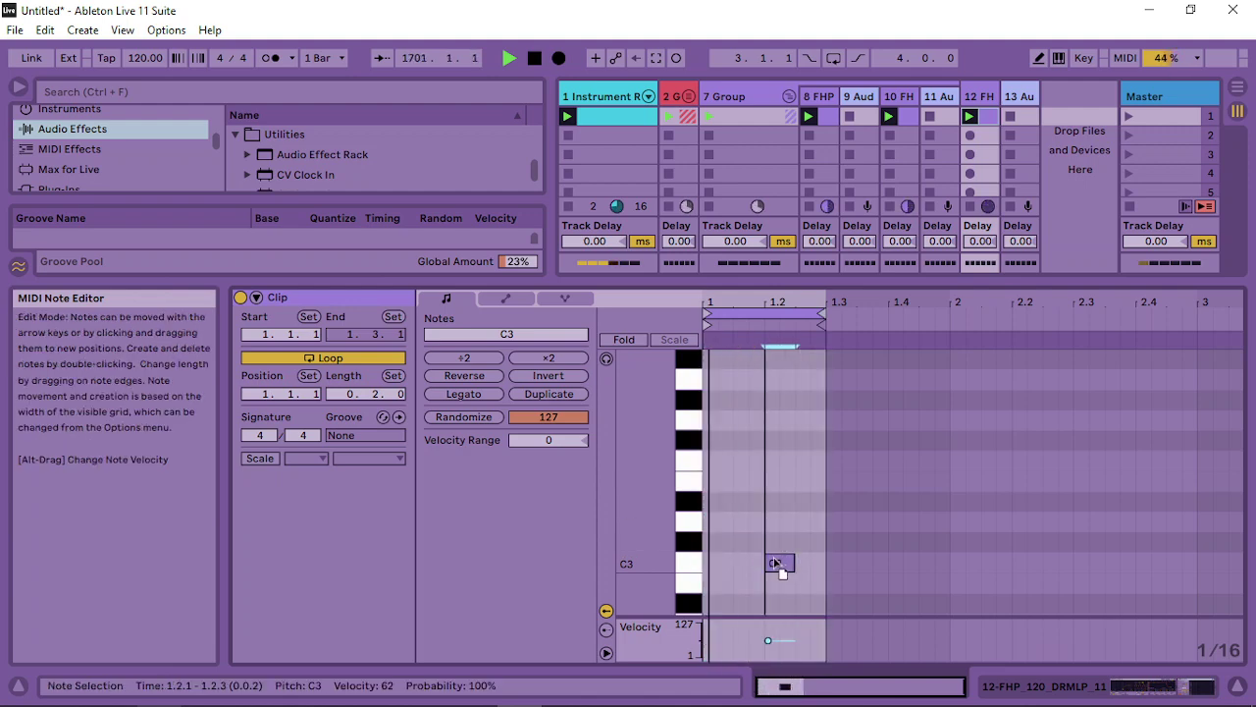
# Check track 12's loop in an enlarged Spectrum, detune its Simpler by -6 ct and set the amplitude release to 4.04 ms
pyautogui.click(977, 95)
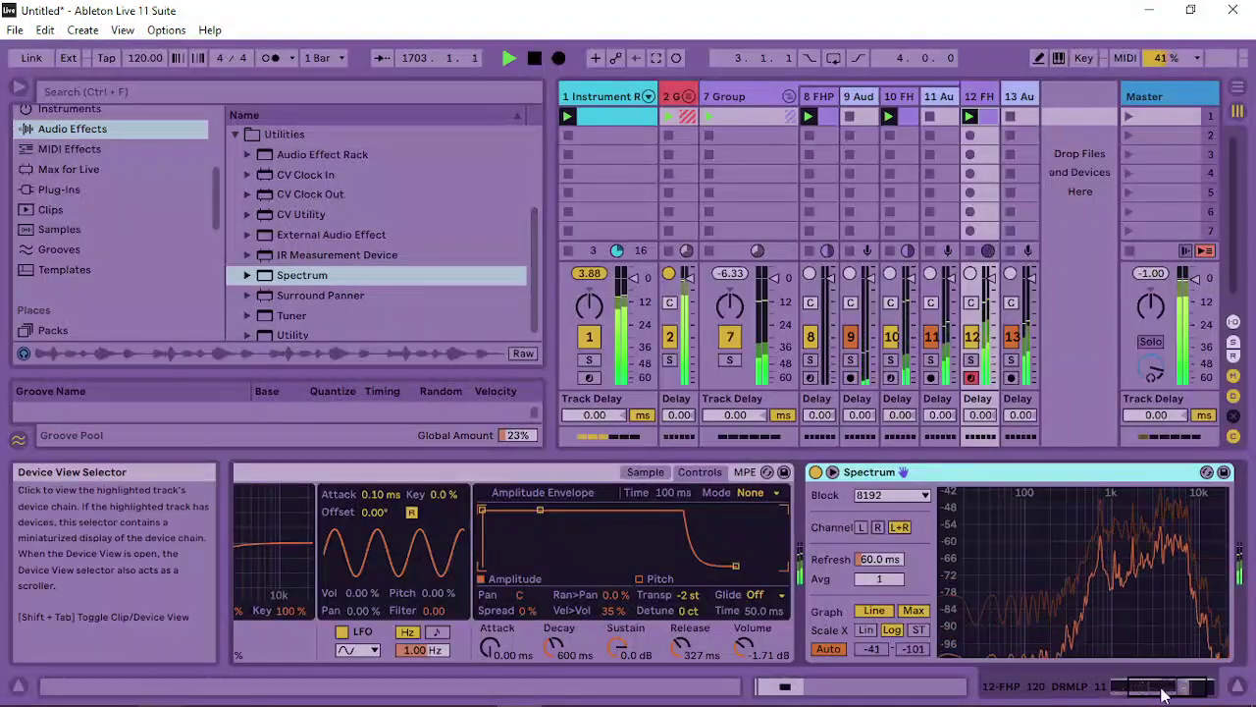
pyautogui.doubleClick(1127, 536)
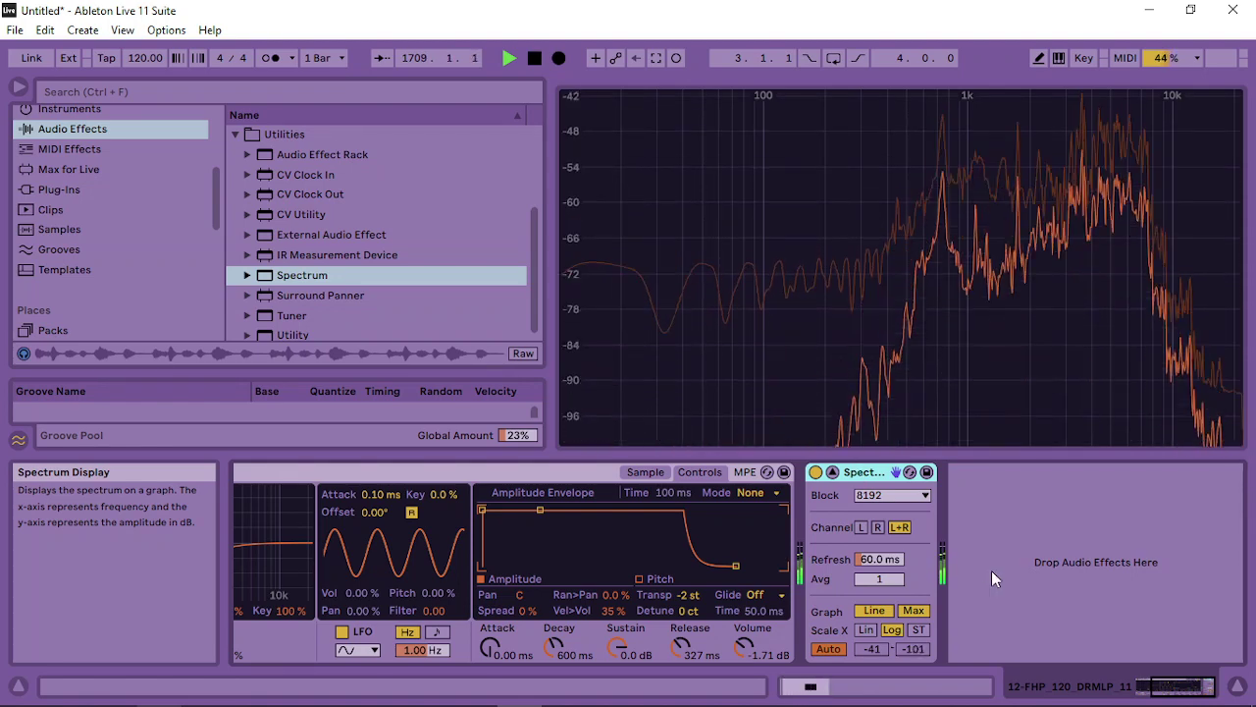
pyautogui.moveTo(689, 610); pyautogui.dragTo(680, 687)
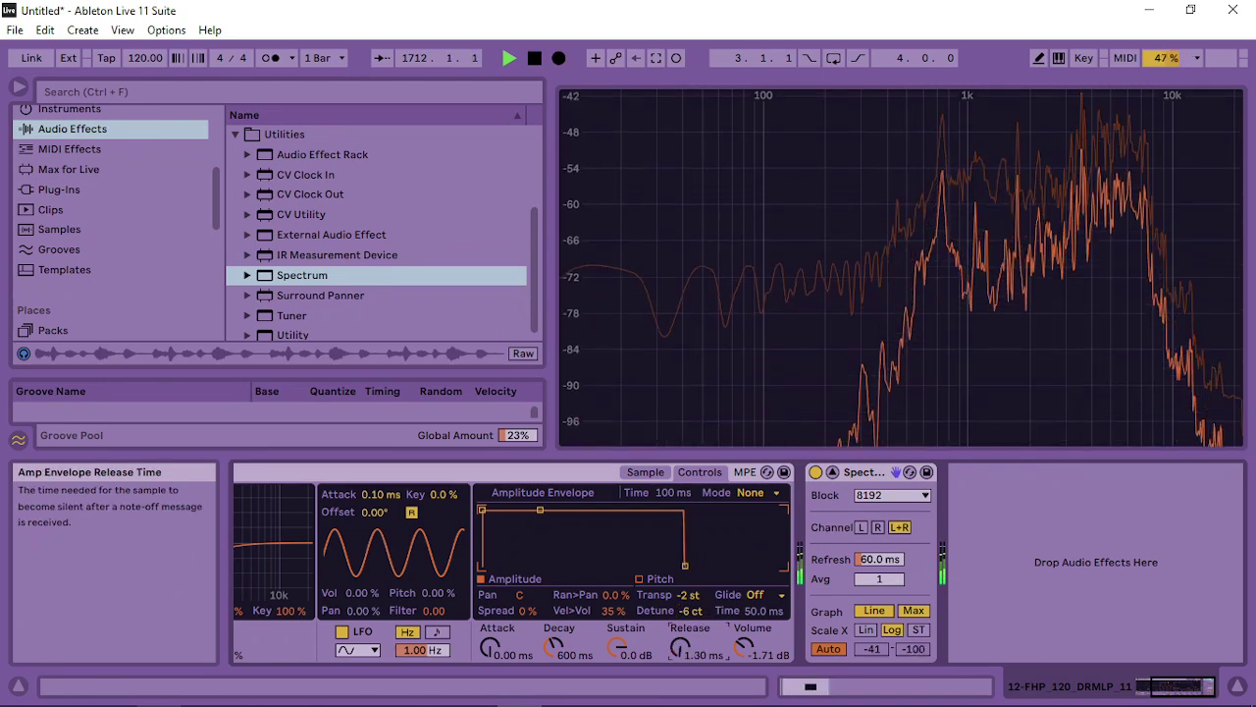
pyautogui.moveTo(681, 652); pyautogui.dragTo(681, 642)
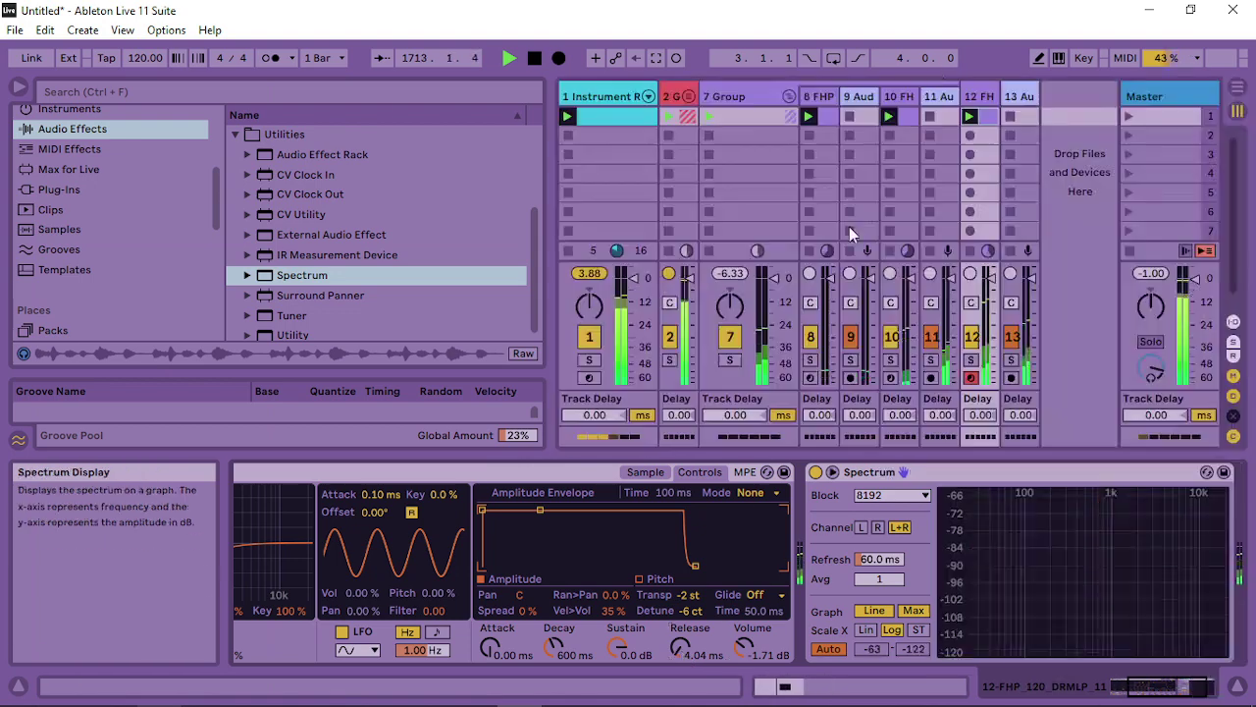
# Set track 13's Echo dry/wet to 0% and its Compressor release to 605 ms
pyautogui.press('Tab')
pyautogui.click(1020, 96)
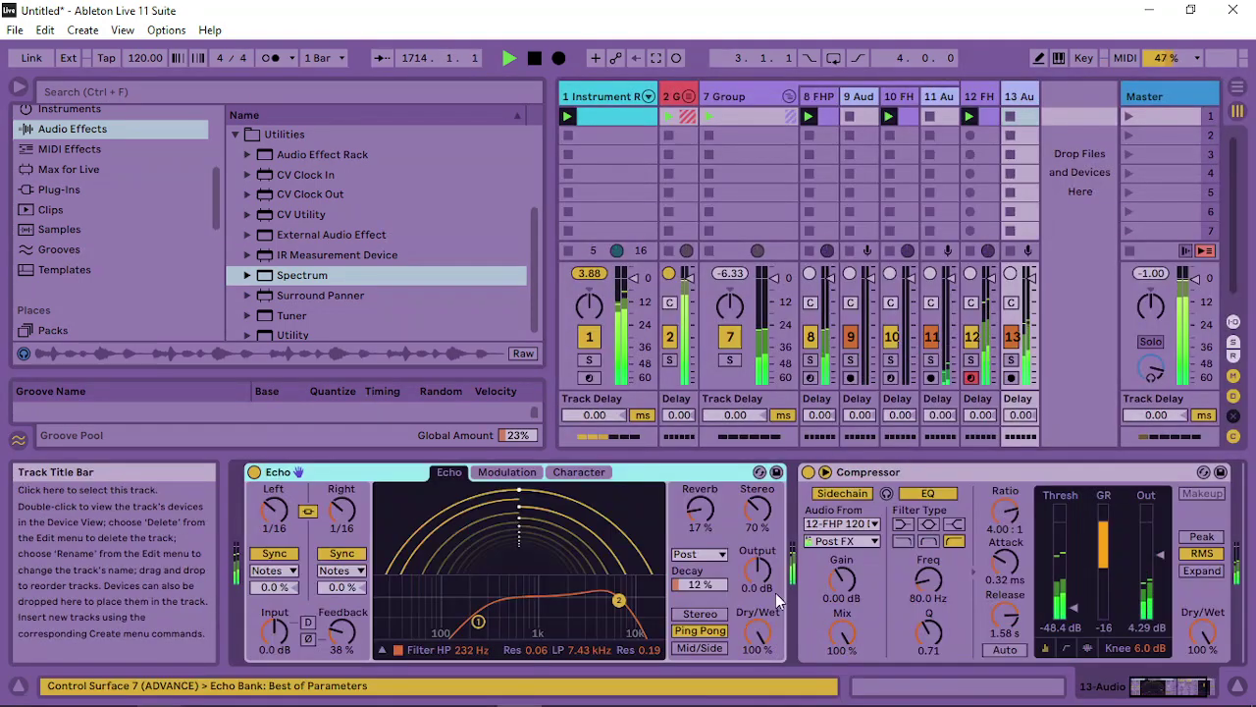
pyautogui.moveTo(756, 633); pyautogui.dragTo(756, 678)
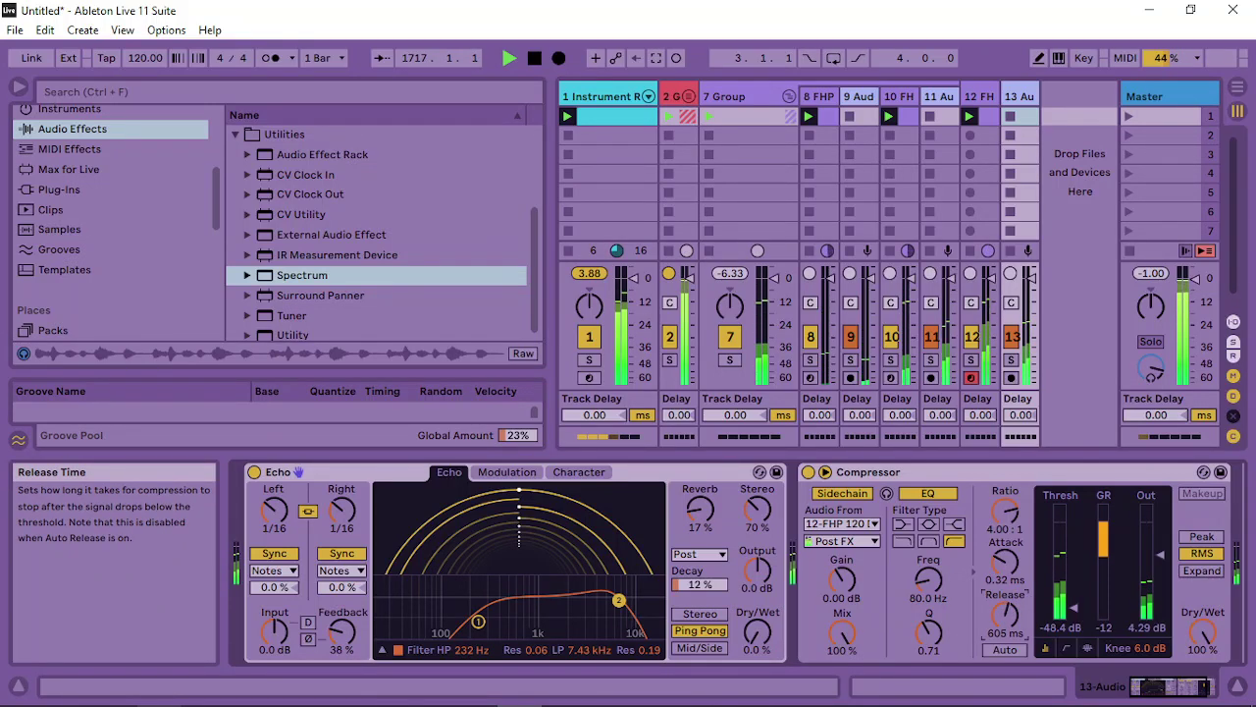
# Warp track 12's sample in Beats mode after trying Complex, with transient looping off, envelope 3 and Simpler volume 3.43 dB
pyautogui.click(979, 96)
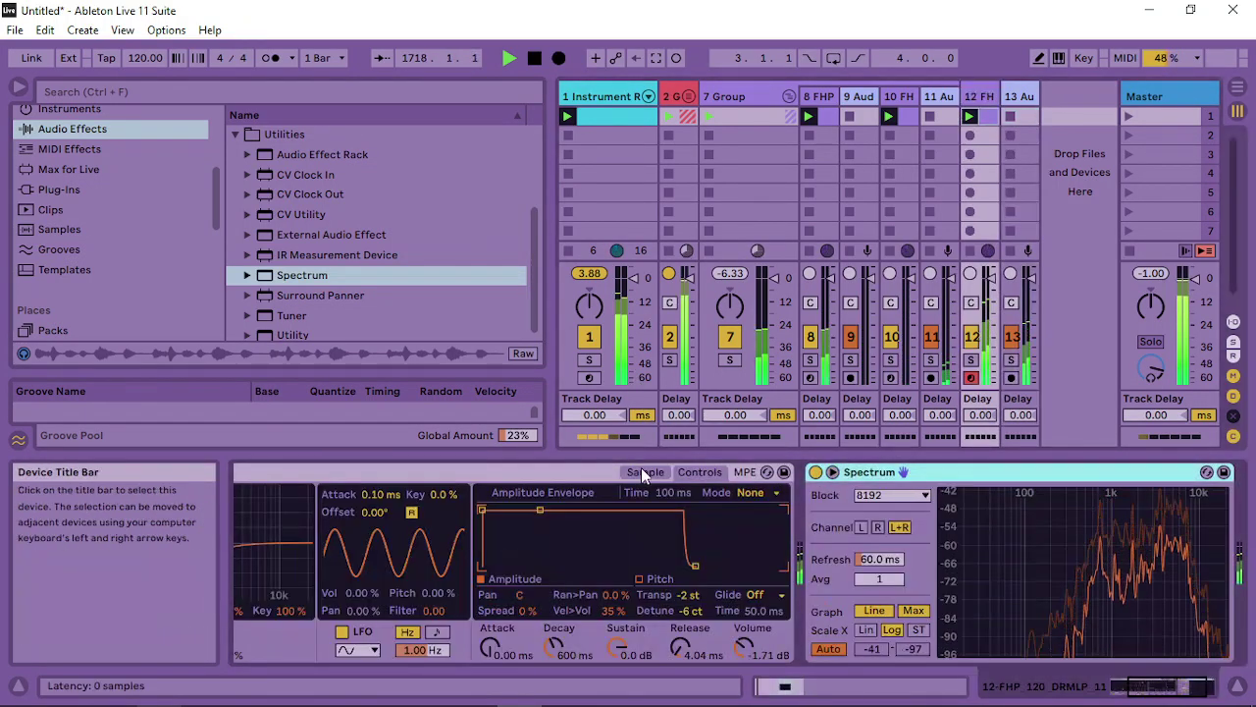
pyautogui.click(673, 595)
pyautogui.click(667, 609)
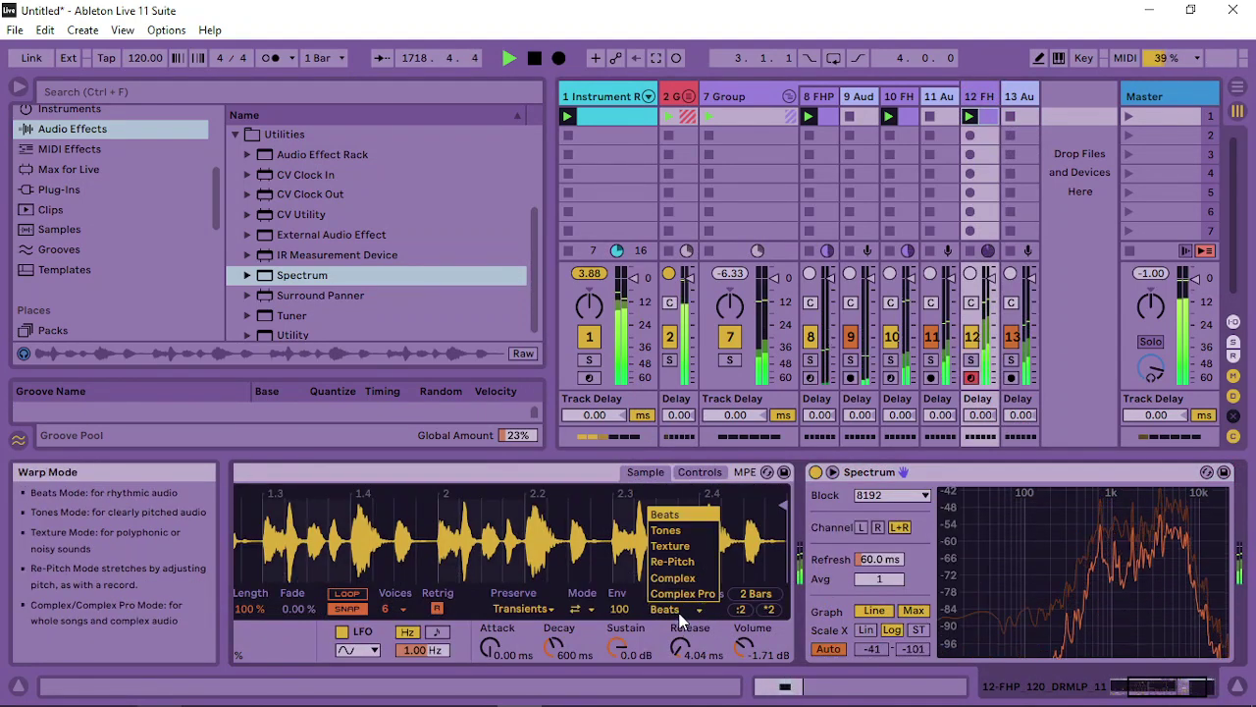
pyautogui.click(687, 579)
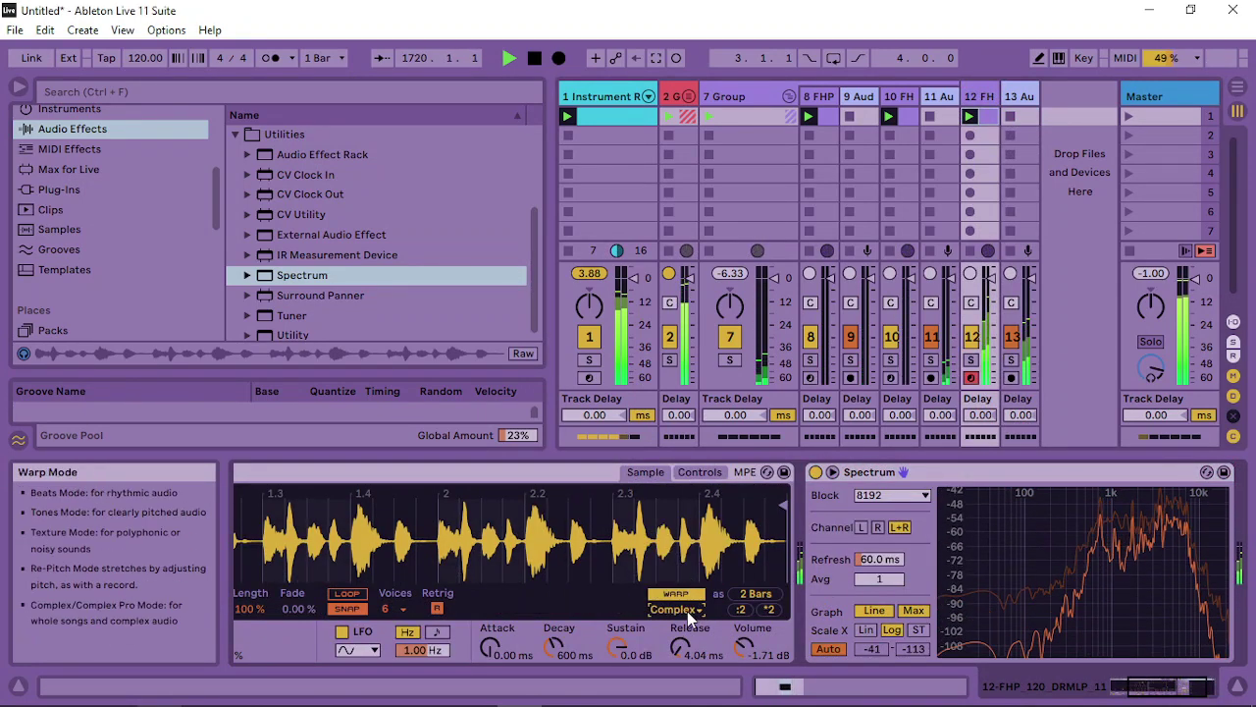
pyautogui.click(687, 610)
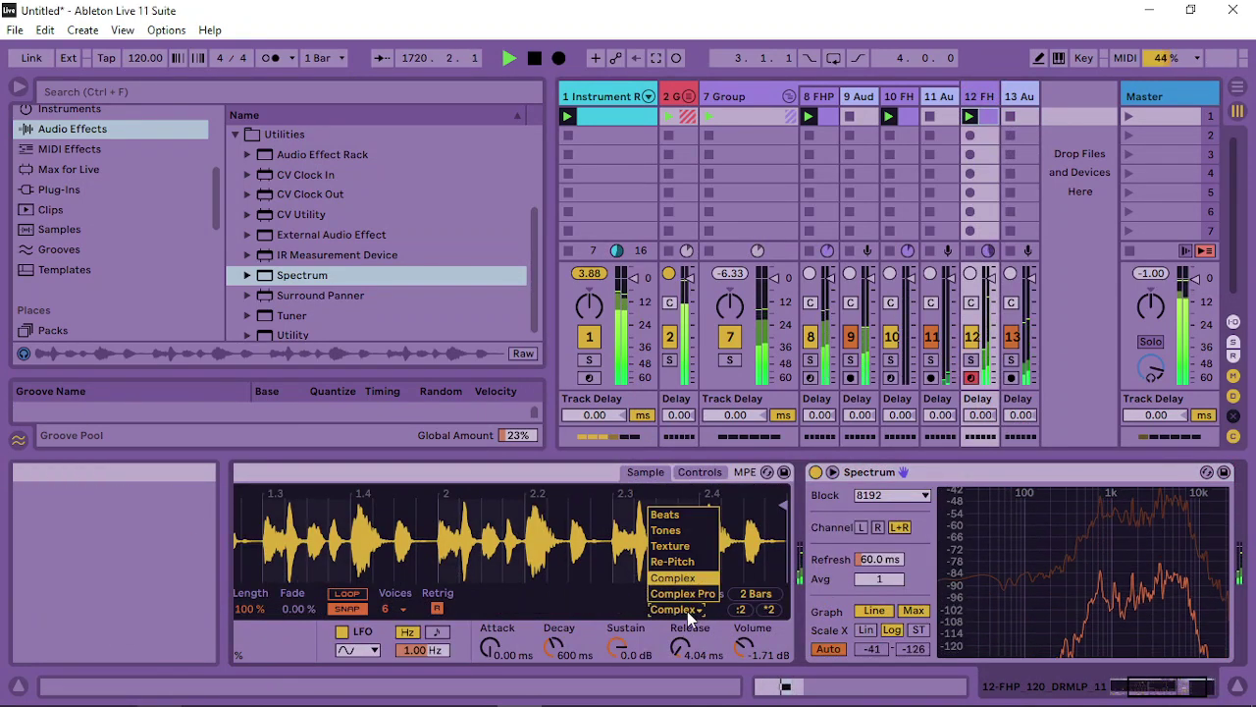
pyautogui.click(698, 520)
pyautogui.click(591, 628)
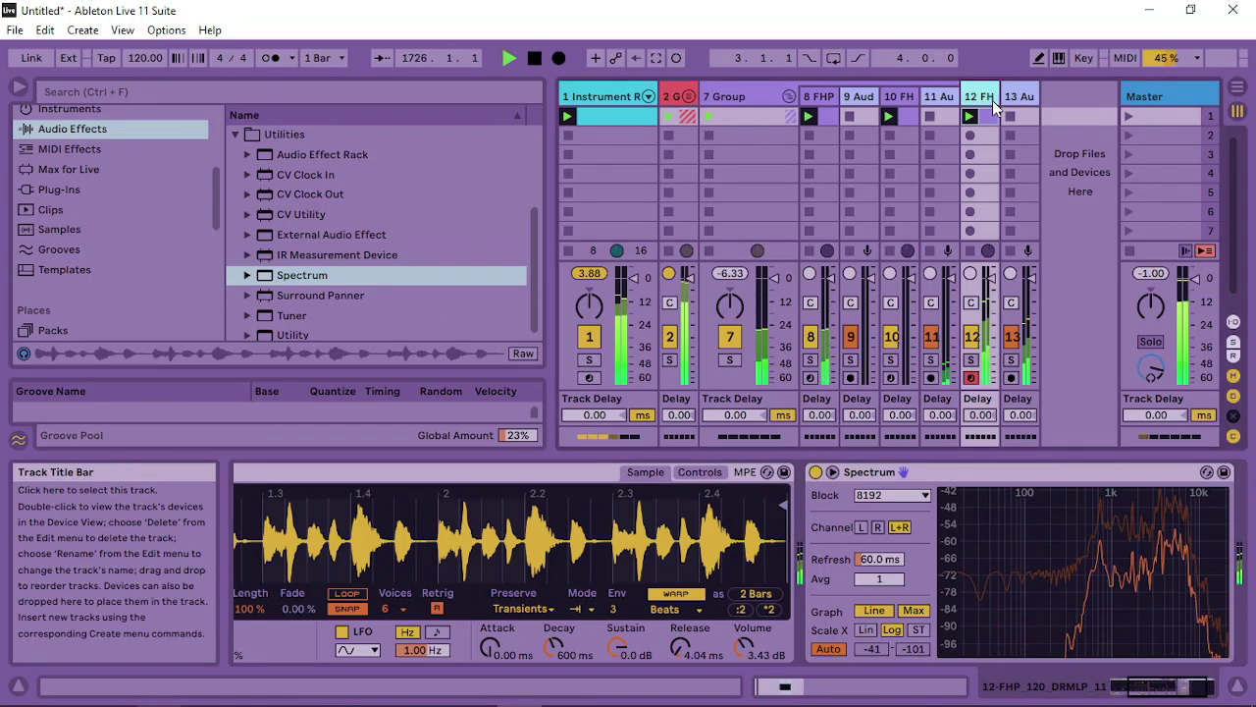
# Compare tracks 12 and 13, look into group 2's tracks, and return to group 7 unfolded
pyautogui.click(1024, 96)
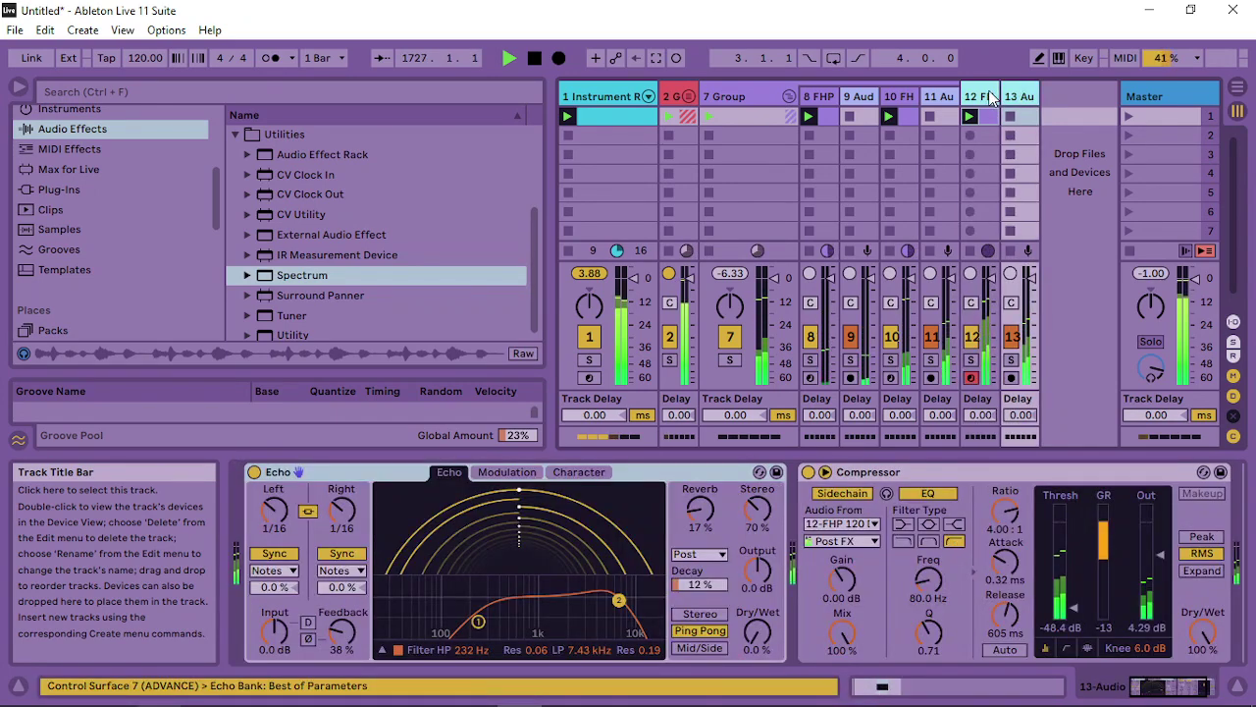
pyautogui.click(986, 96)
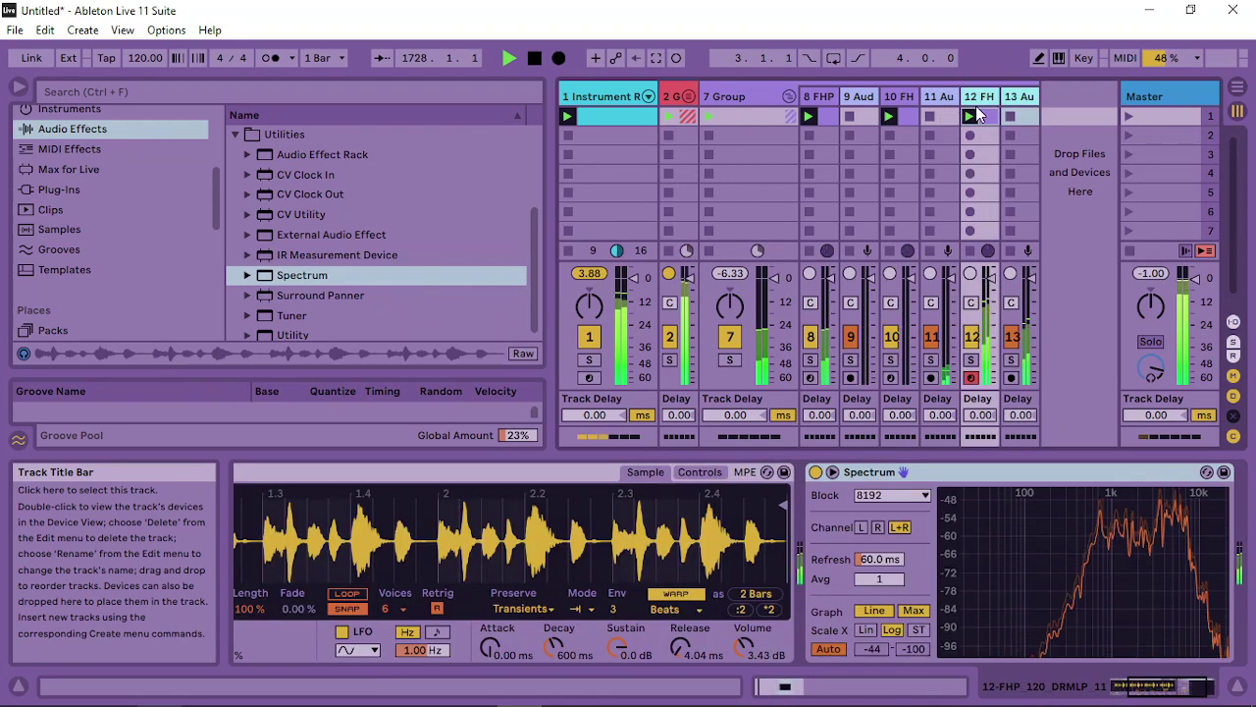
pyautogui.click(789, 96)
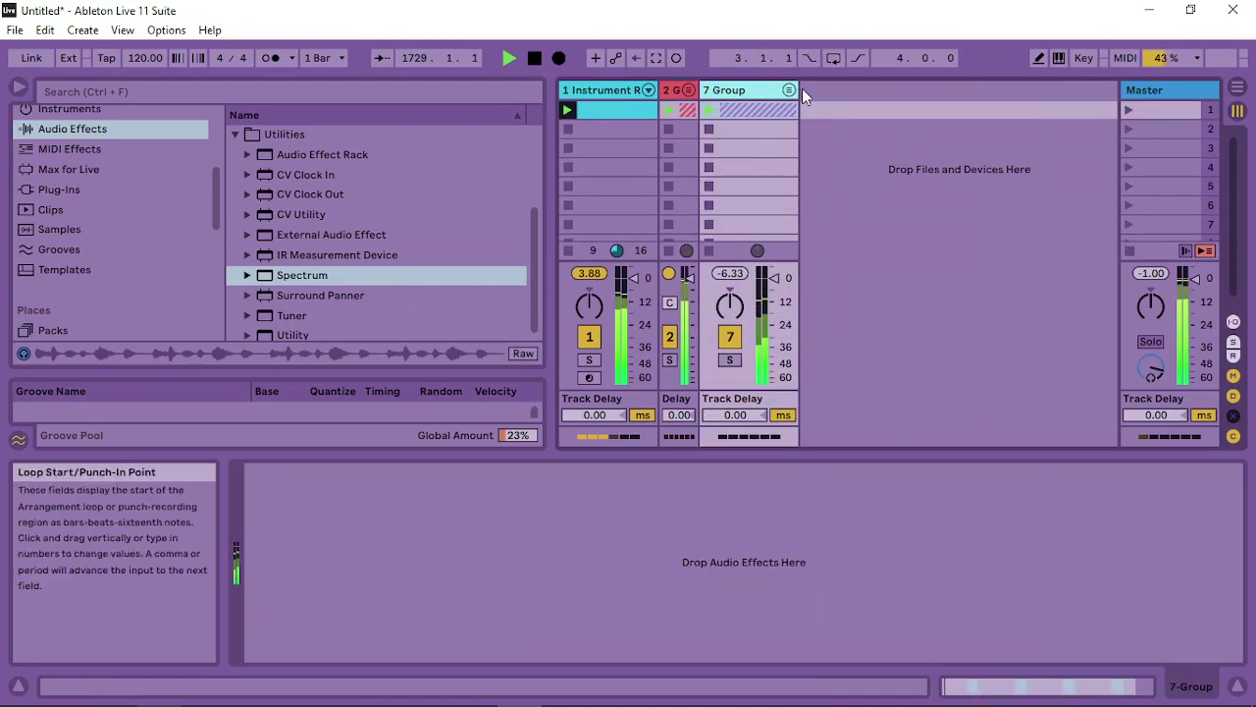
pyautogui.click(689, 91)
pyautogui.moveTo(740, 96); pyautogui.dragTo(857, 96)
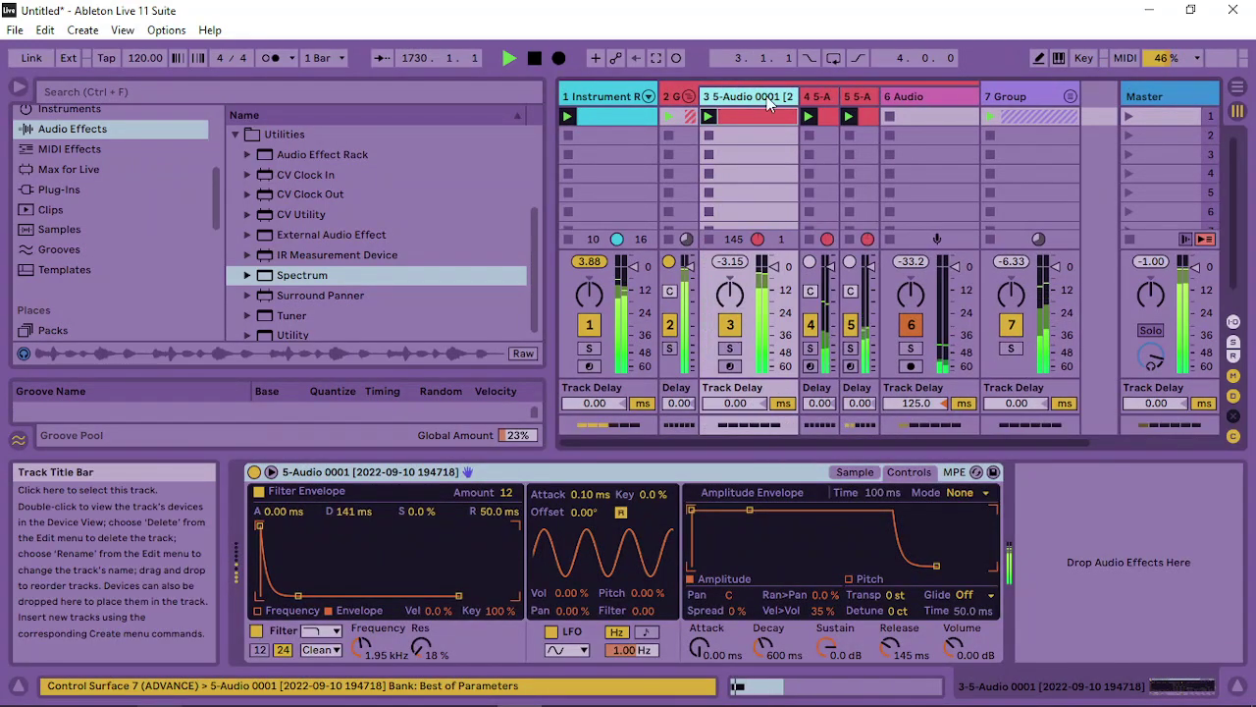
pyautogui.click(689, 97)
pyautogui.click(790, 89)
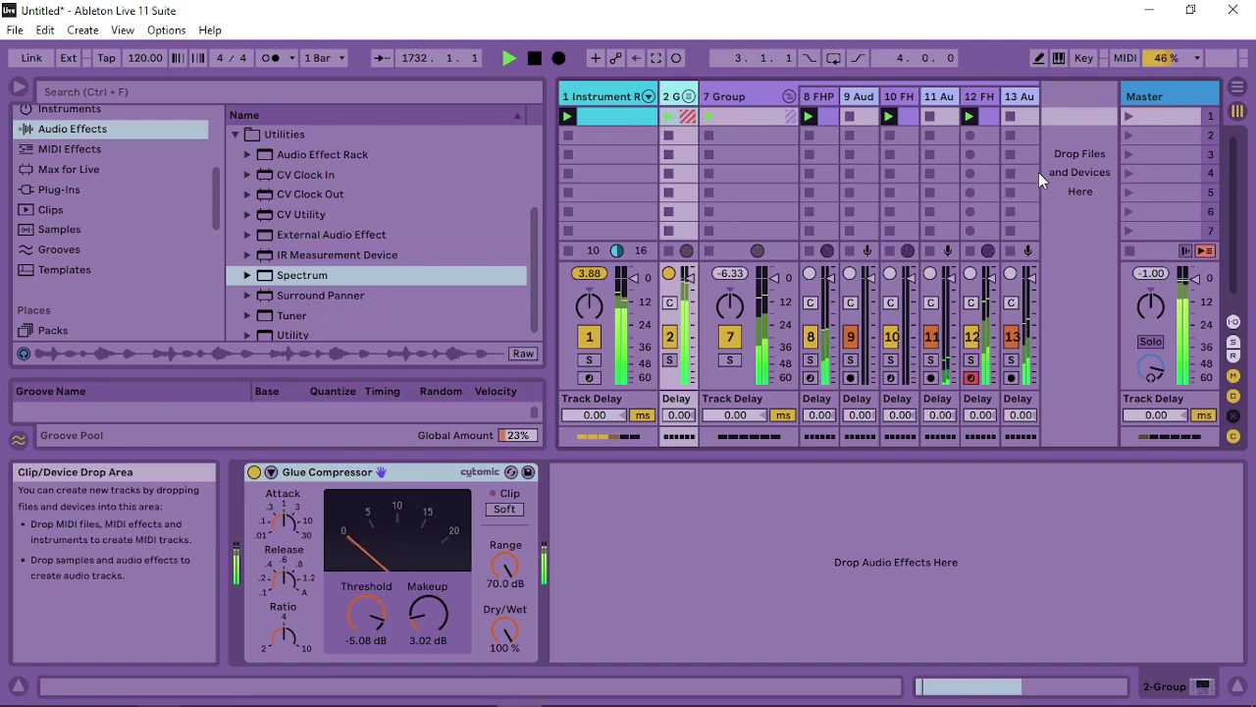
# Try 1-Shot playback in track 12's Simpler, return to Classic, and set decay to 832 ms, sustain to -28 dB and volume to 11.8 dB
pyautogui.click(988, 96)
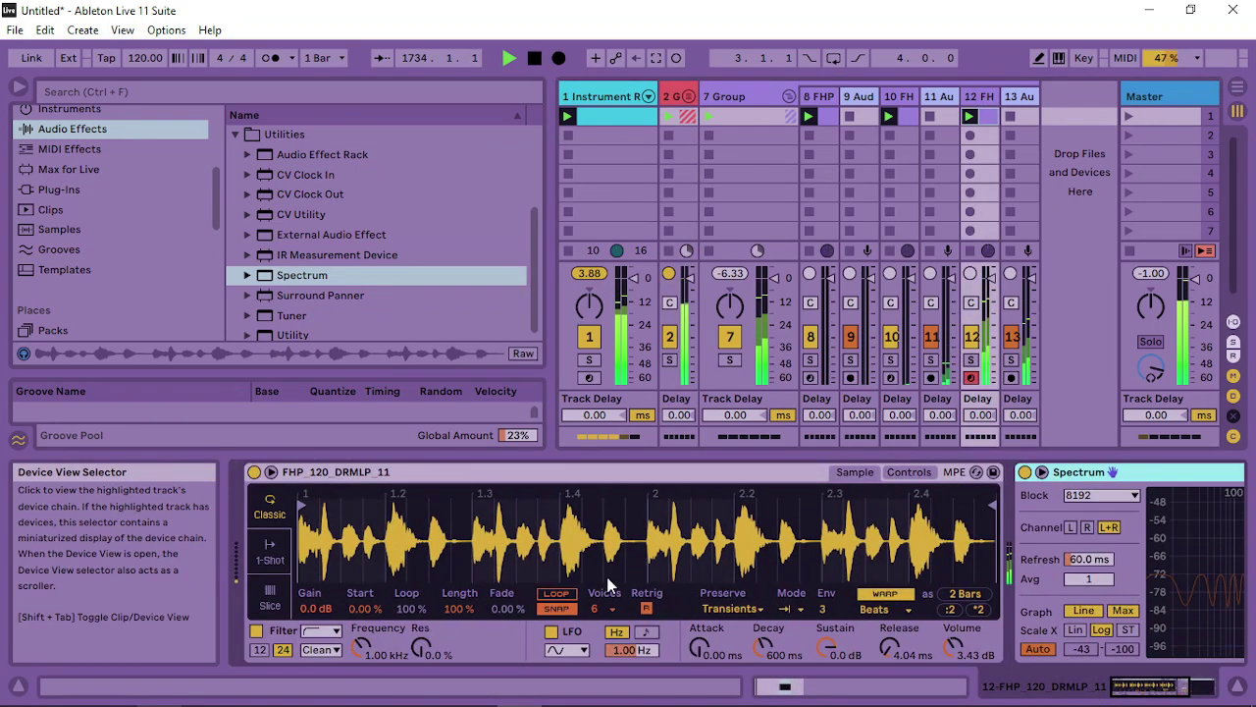
pyautogui.moveTo(324, 535); pyautogui.dragTo(324, 589)
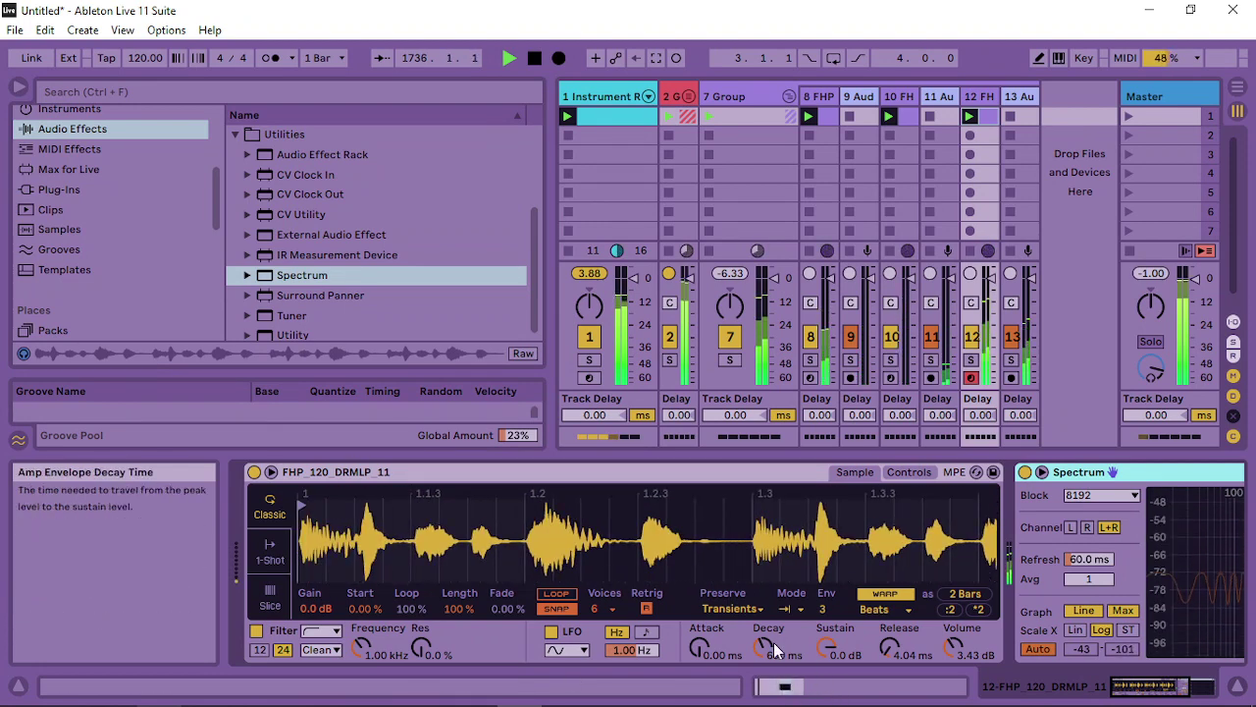
pyautogui.click(274, 558)
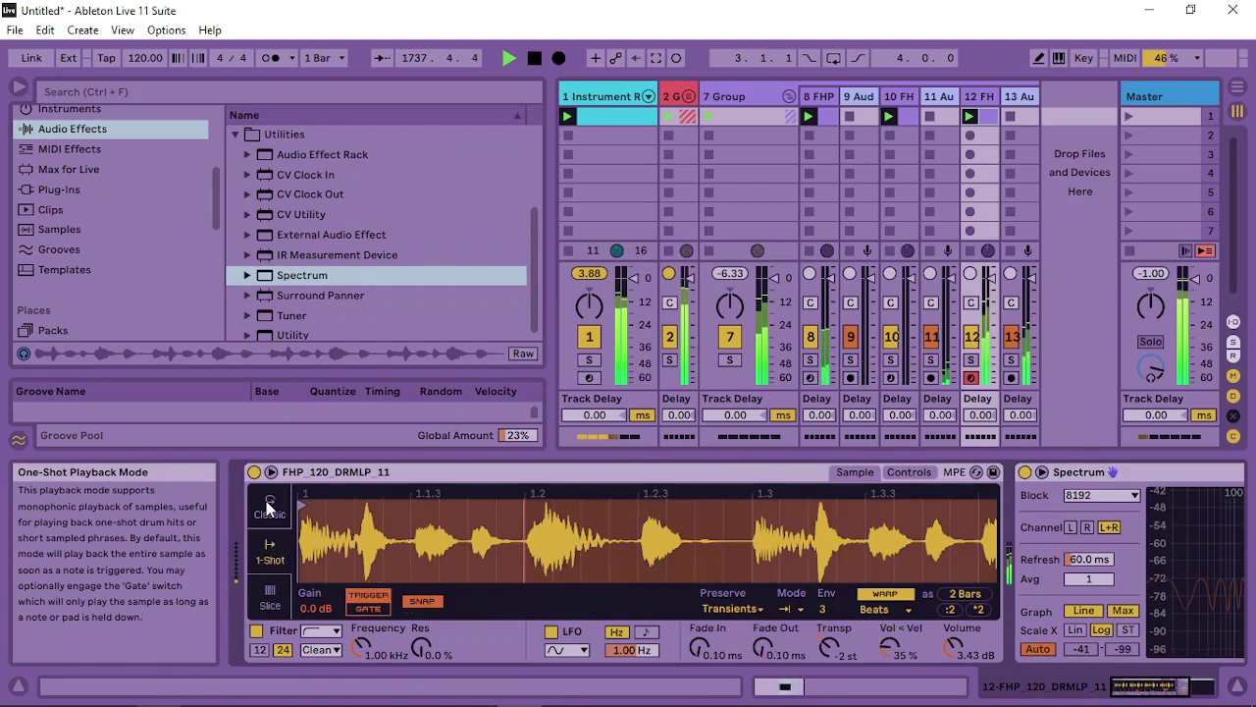
pyautogui.click(270, 505)
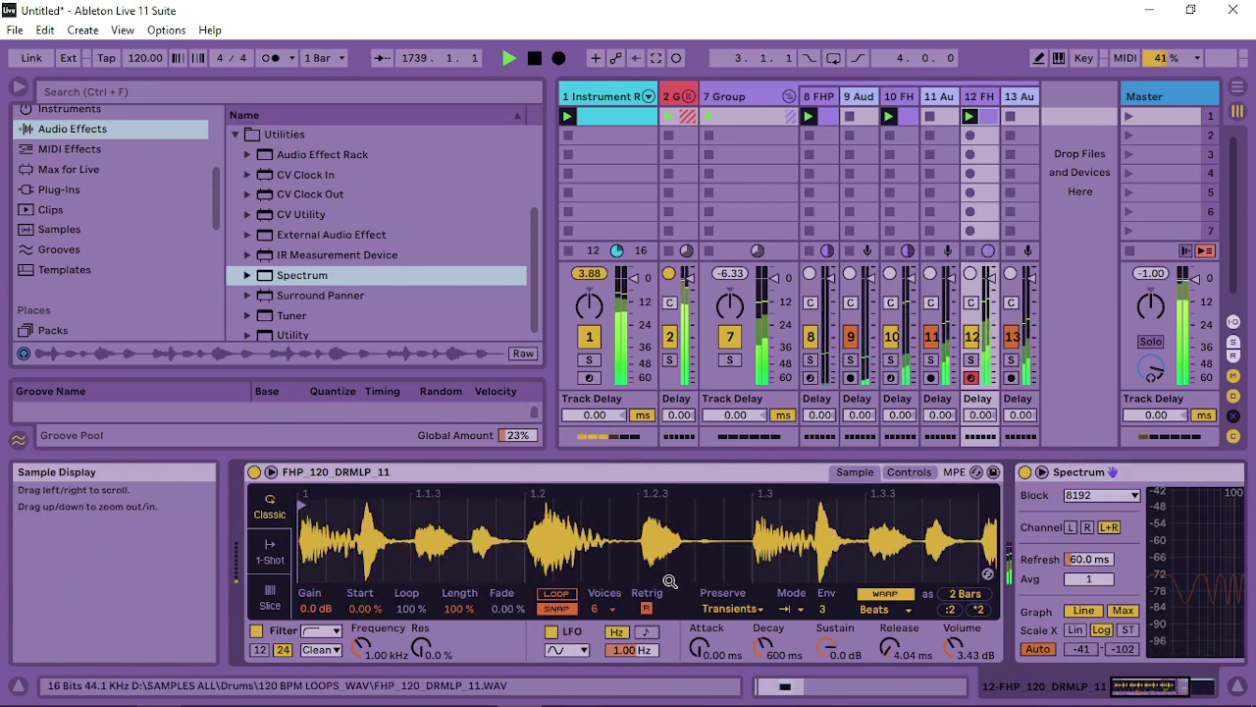
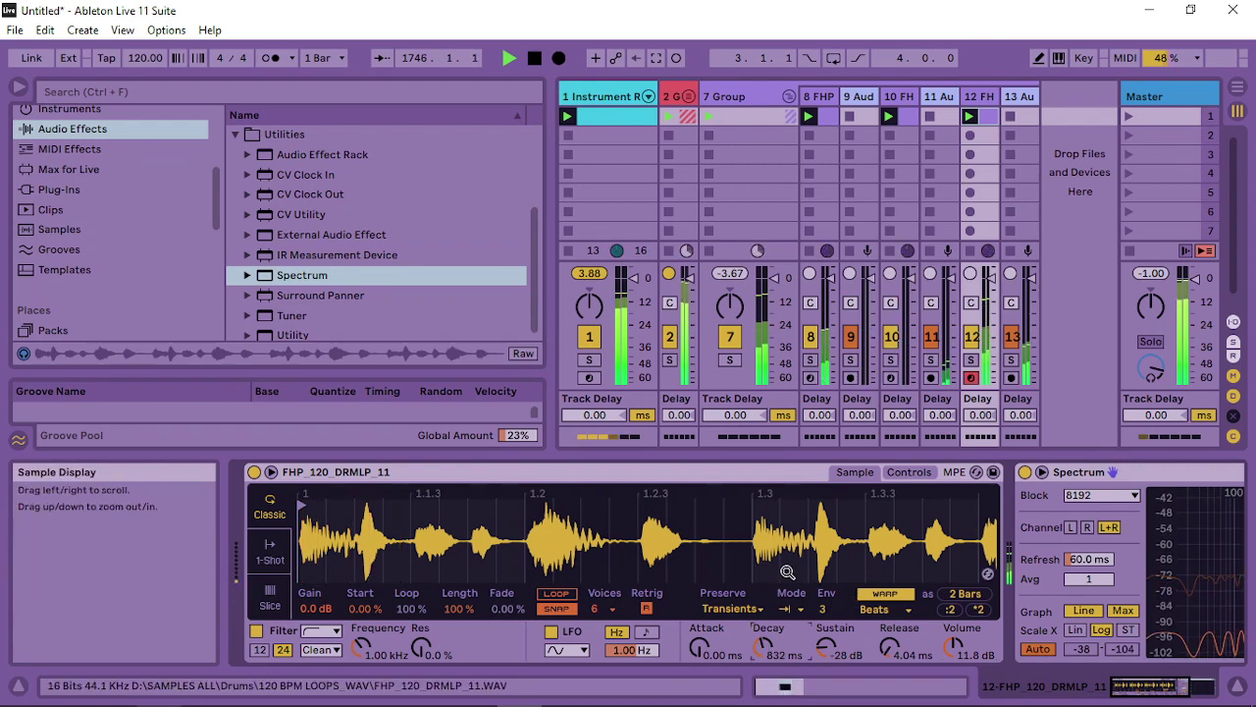
# Set track 12's Simpler filter to about 1.61 kHz with 10% resonance and raise its volume to 15.4 dB
pyautogui.click(909, 471)
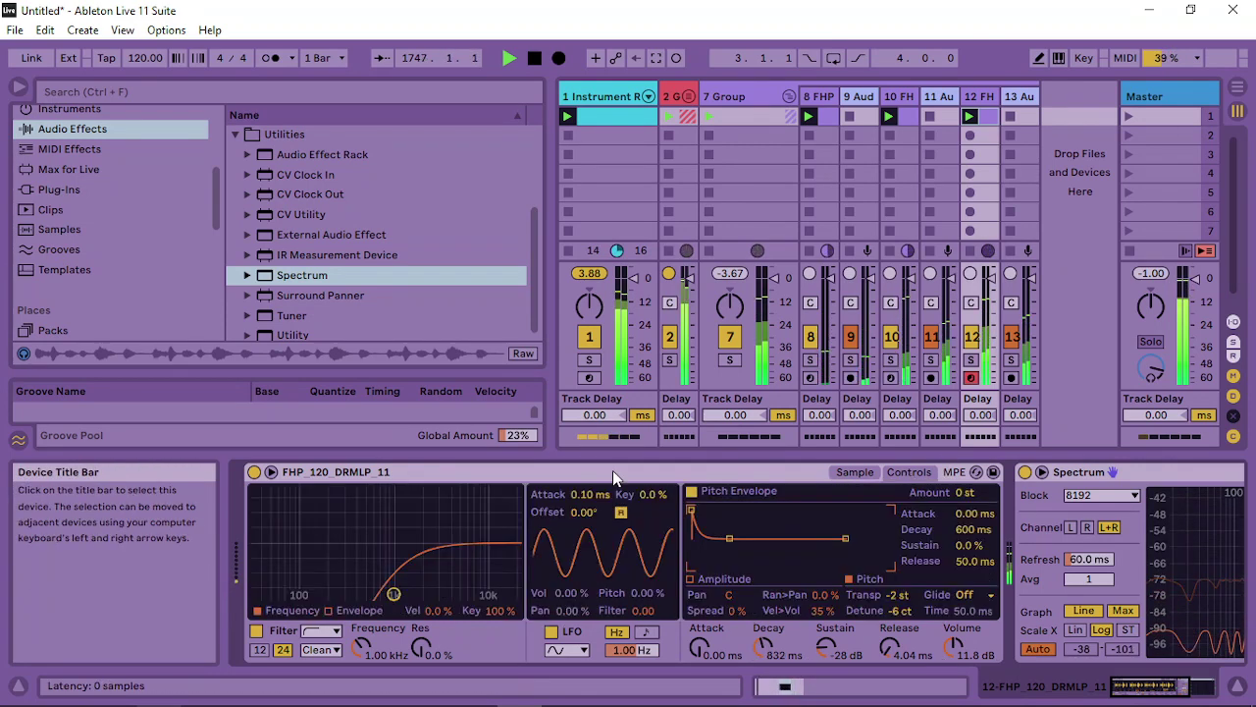
pyautogui.moveTo(392, 594); pyautogui.dragTo(406, 577)
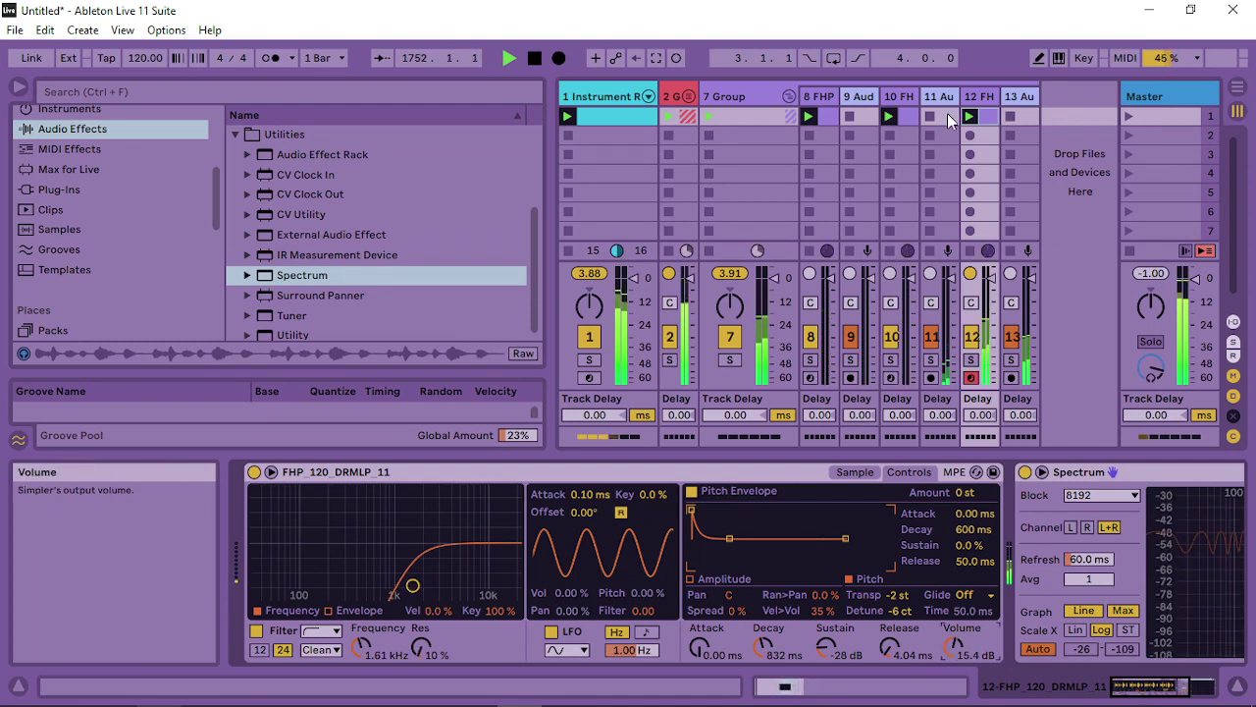
# Rename group track 7 as PERC and leave it unfolded
pyautogui.click(788, 97)
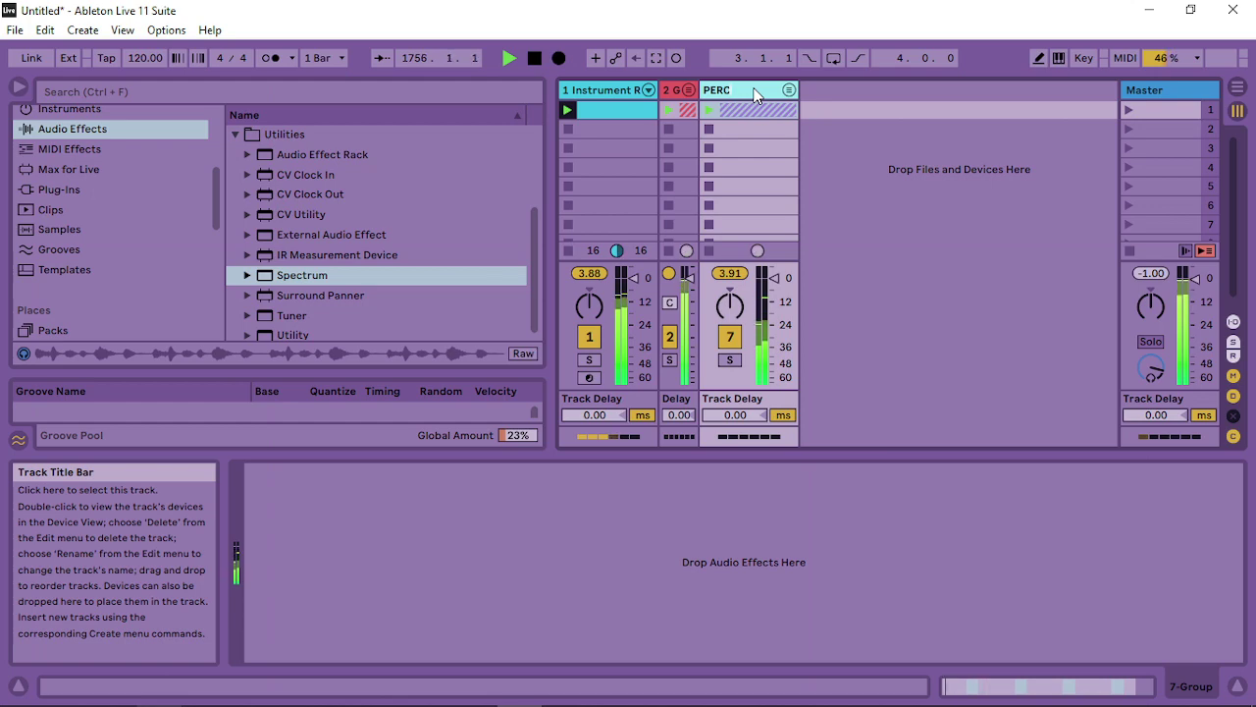
pyautogui.press('Return')
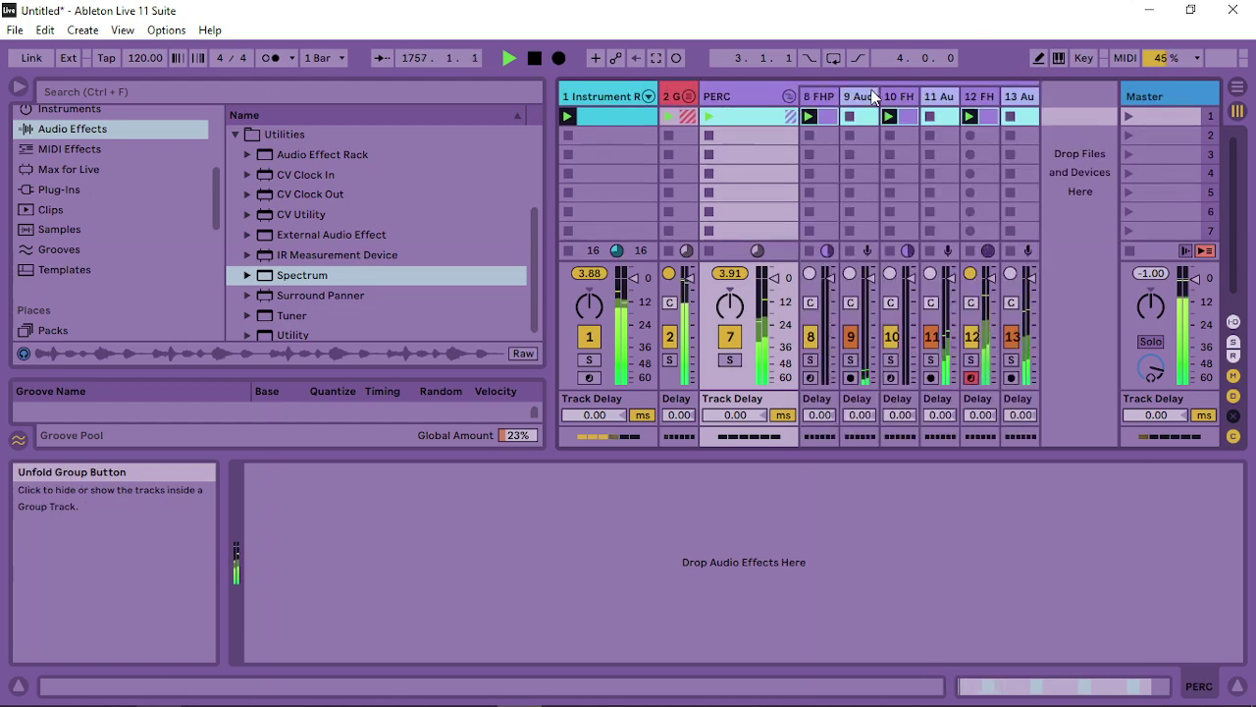
# Extend the loop of track 8's MIDI clip to four bars
pyautogui.click(818, 97)
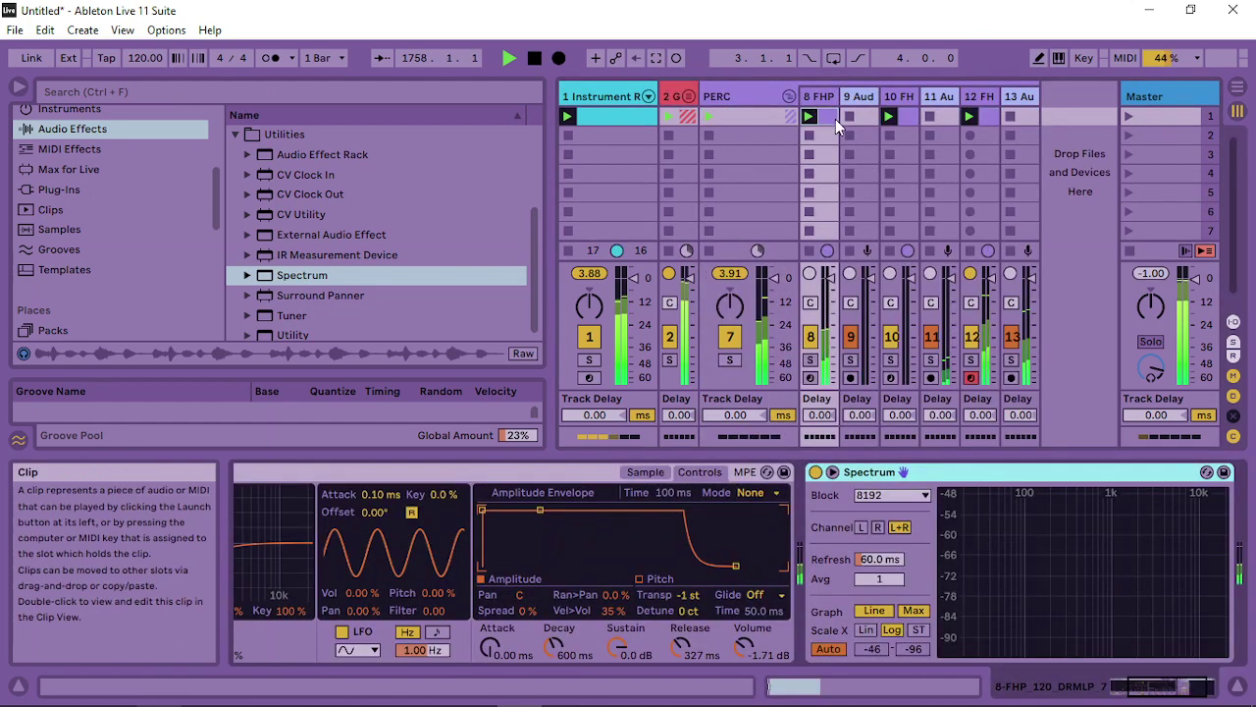
pyautogui.doubleClick(836, 121)
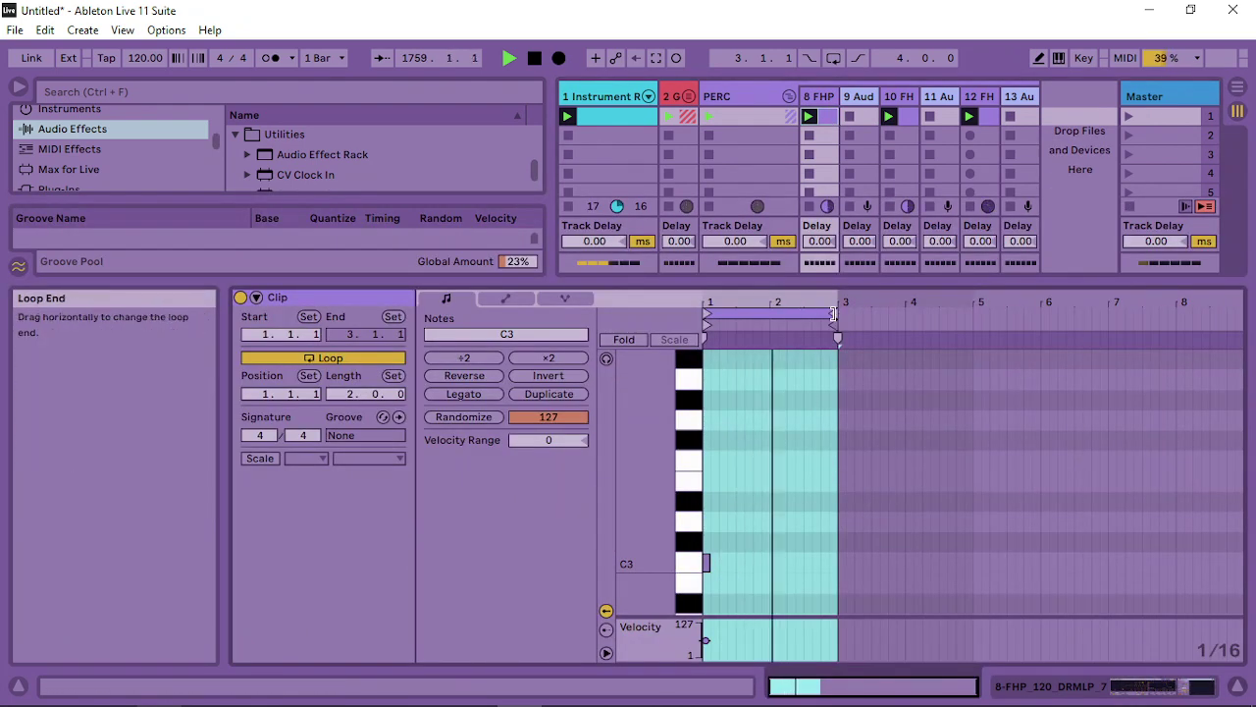
pyautogui.moveTo(833, 313)
pyautogui.mouseDown()
pyautogui.moveTo(974, 316)
pyautogui.moveTo(972, 329)
pyautogui.mouseUp()
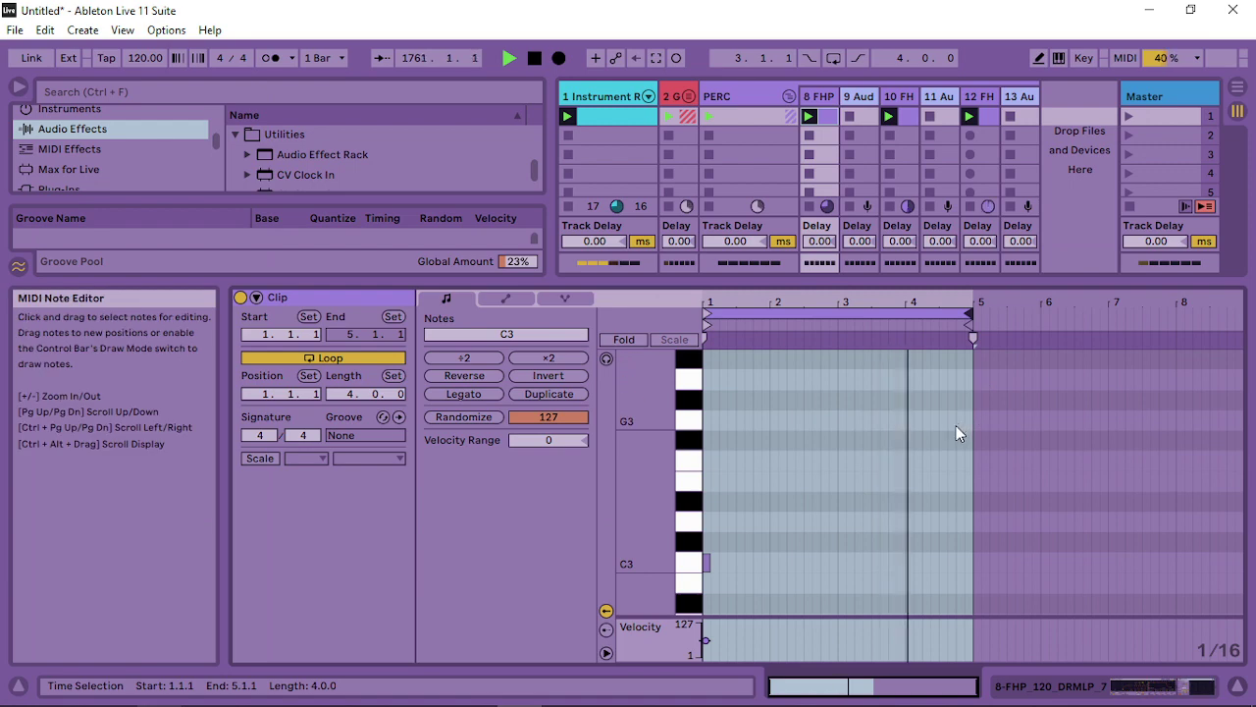
pyautogui.click(757, 555)
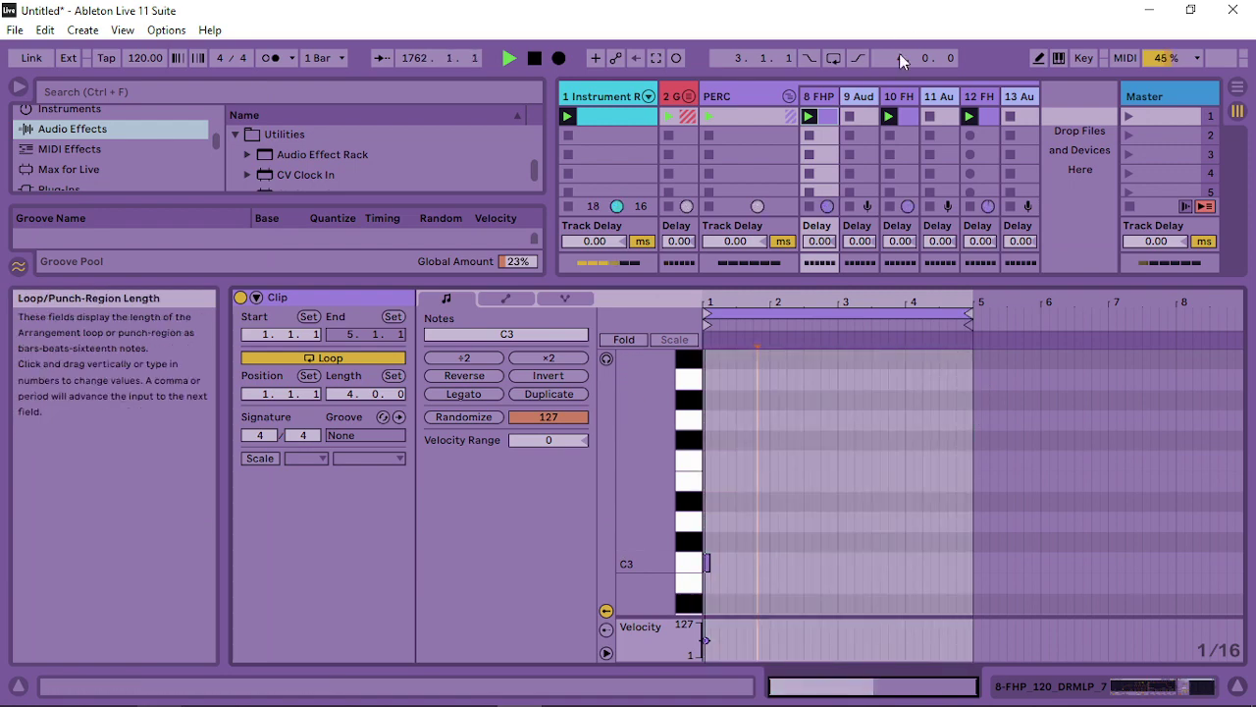
# Warp track 8's Simpler sample in Re-Pitch mode after trying Beats with transient looping off
pyautogui.doubleClick(820, 96)
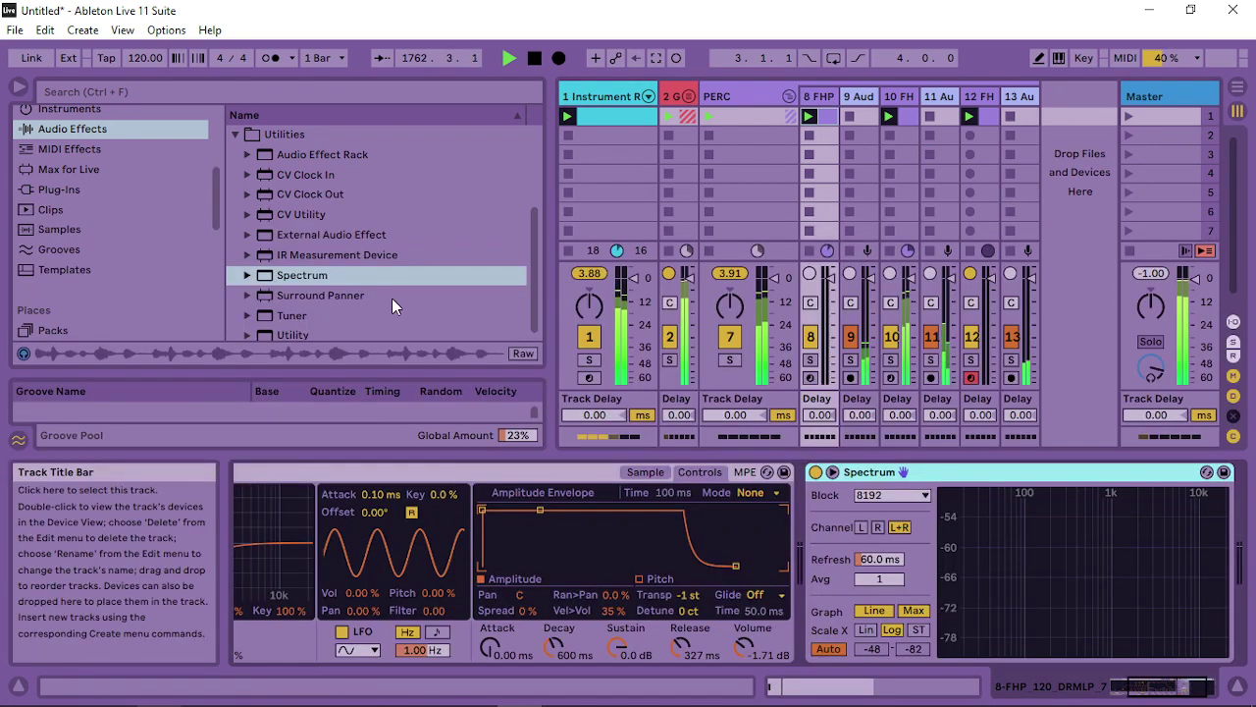
pyautogui.click(645, 472)
pyautogui.click(676, 593)
pyautogui.click(670, 608)
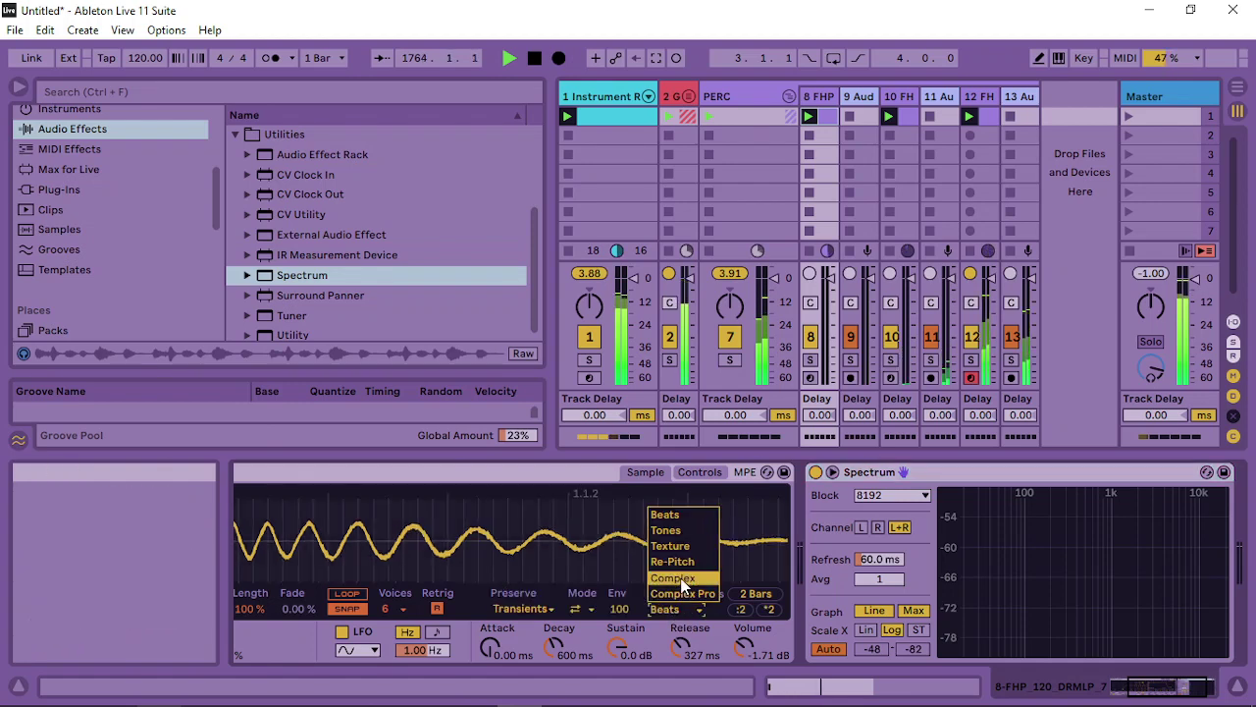
pyautogui.click(682, 516)
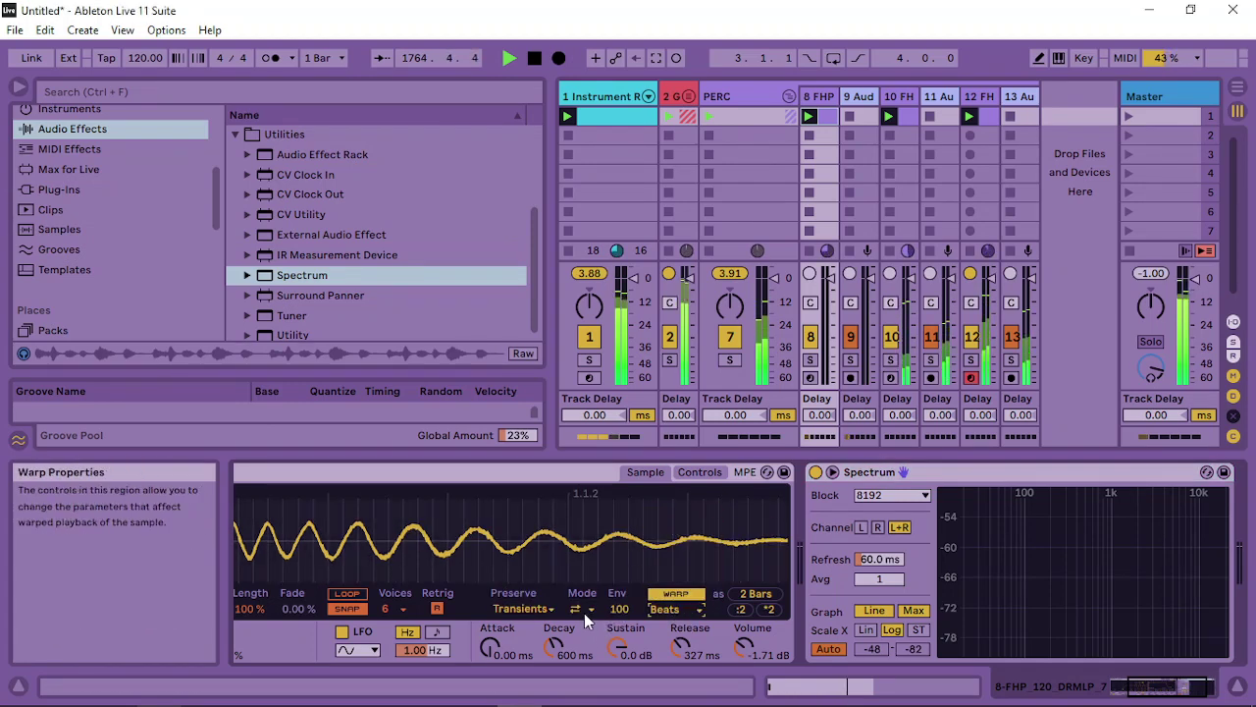
pyautogui.click(583, 610)
pyautogui.click(584, 626)
pyautogui.moveTo(617, 609)
pyautogui.mouseDown()
pyautogui.moveTo(617, 580)
pyautogui.moveTo(618, 605)
pyautogui.mouseUp()
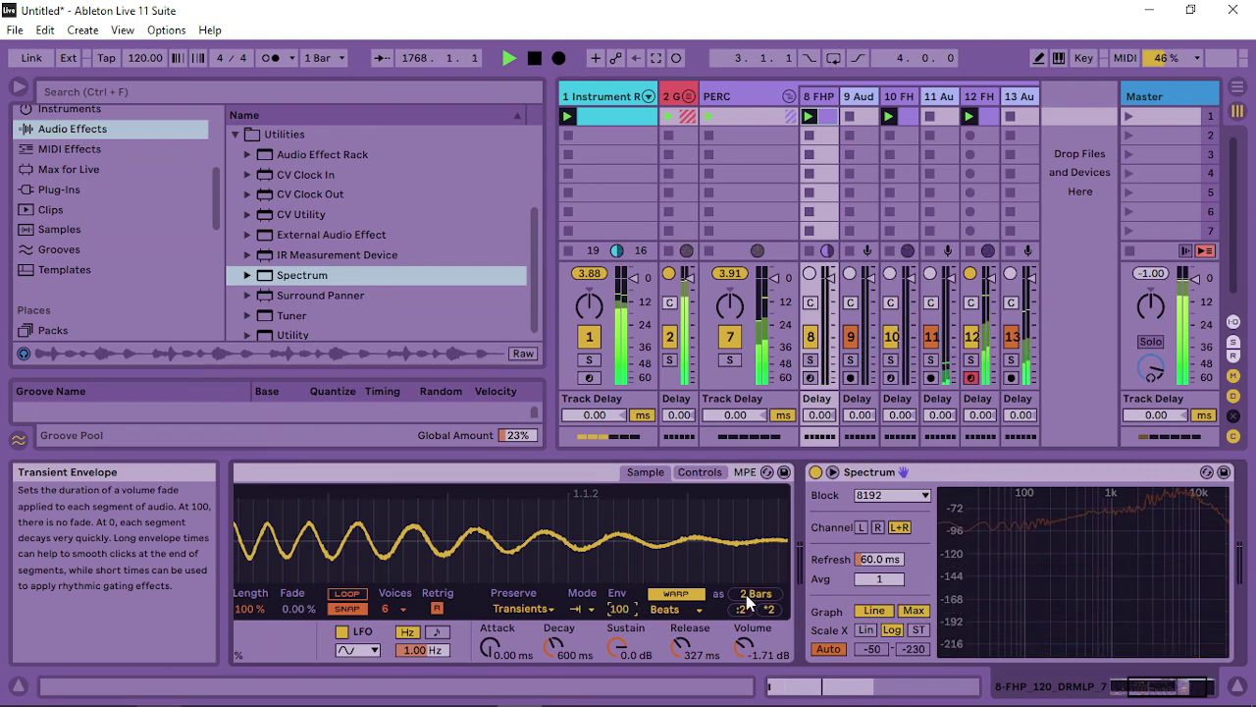
pyautogui.click(672, 609)
pyautogui.click(679, 568)
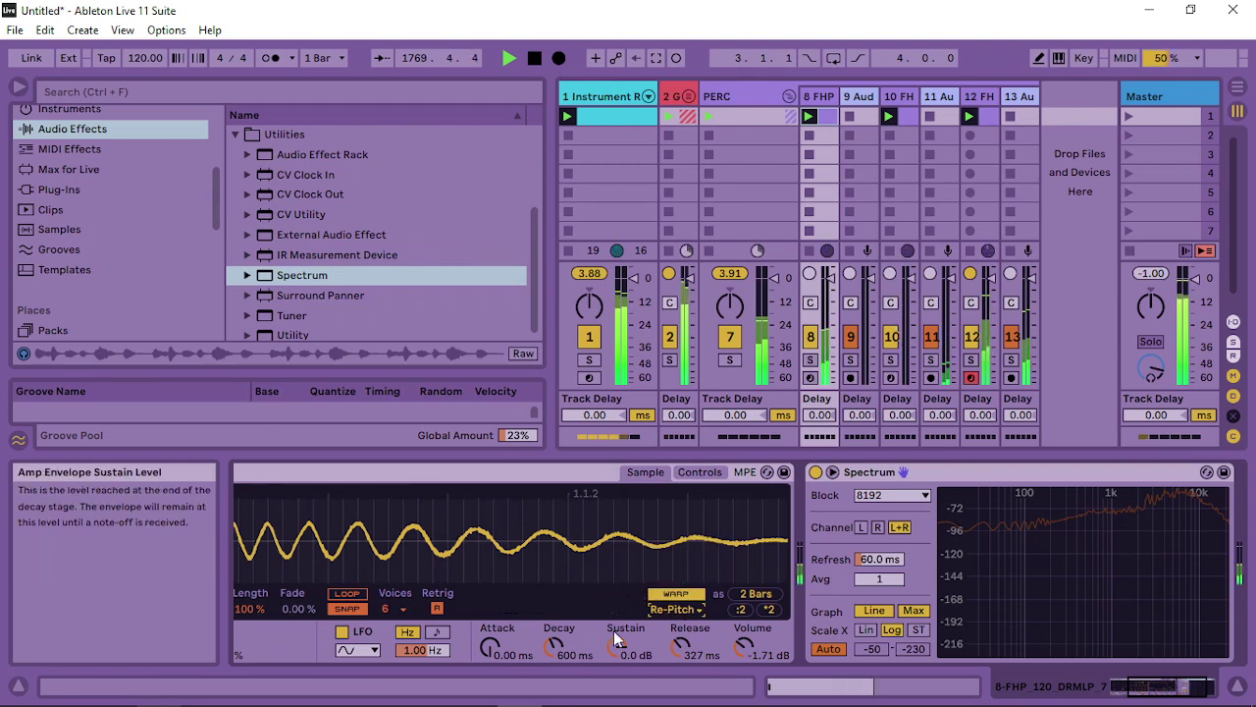
# Warp track 10's Simpler sample in Re-Pitch mode and set its release to 112 ms
pyautogui.click(734, 97)
pyautogui.click(897, 96)
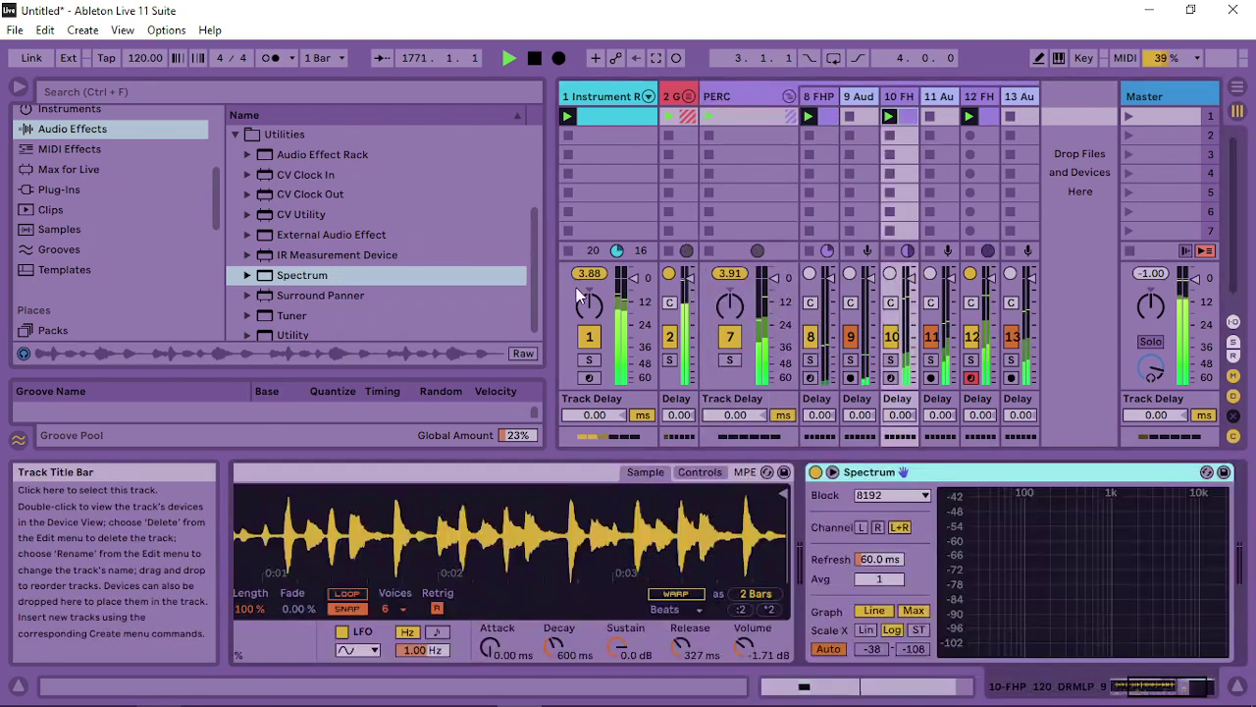
pyautogui.click(683, 610)
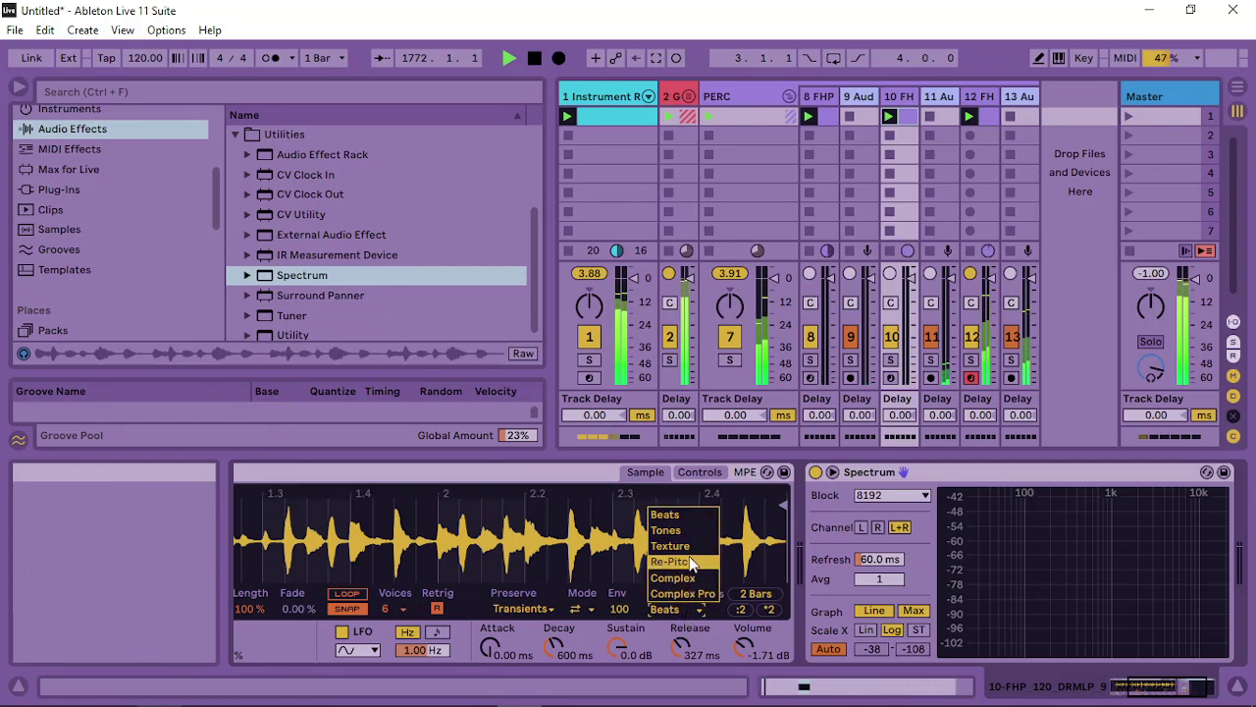
pyautogui.click(692, 562)
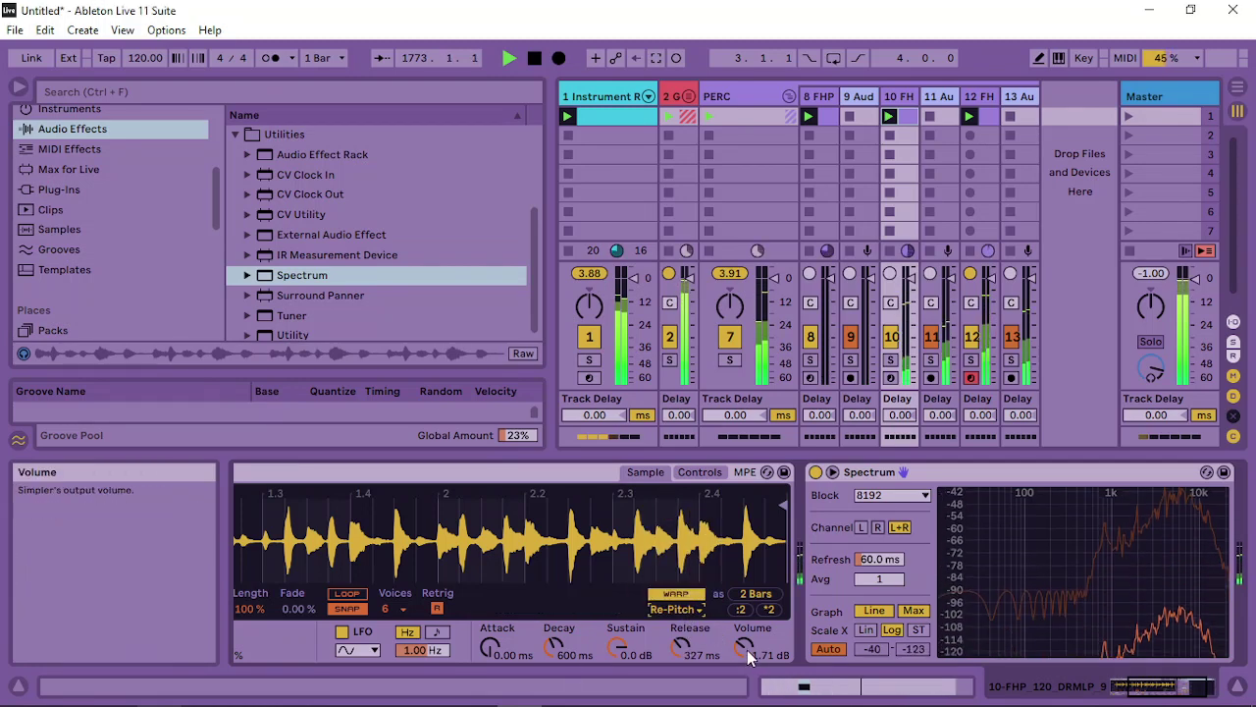
pyautogui.click(745, 649)
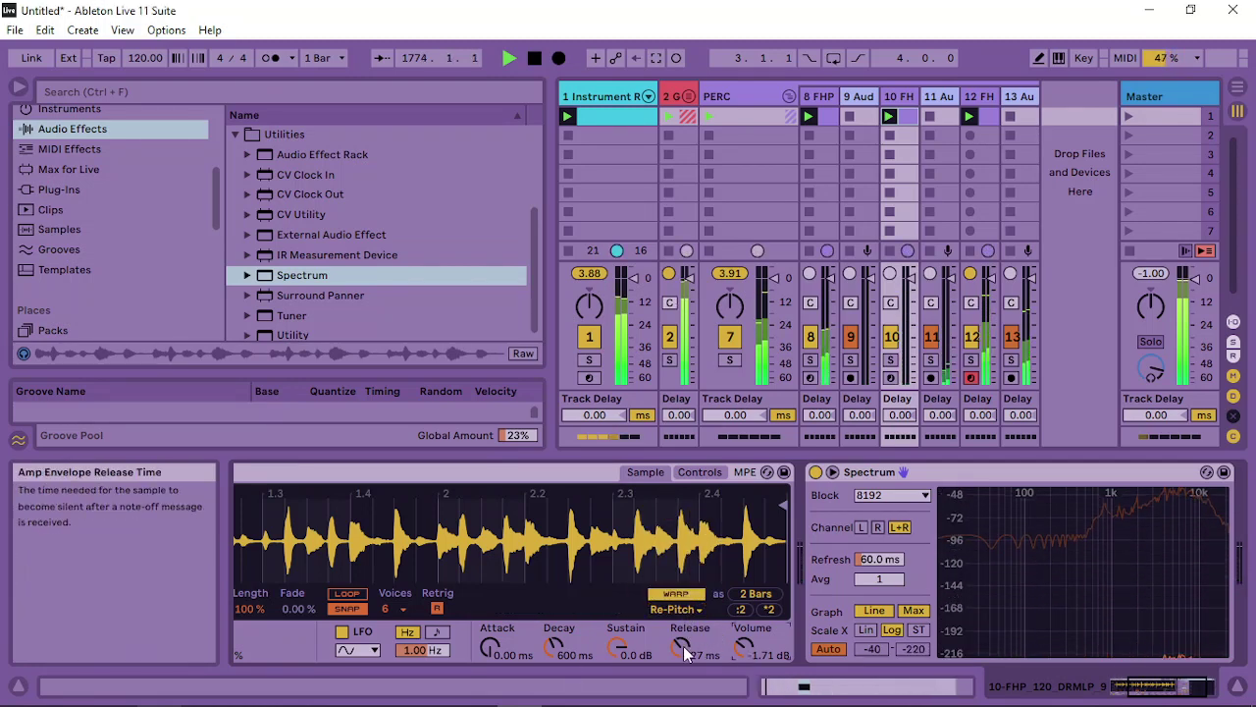
# Switch track 12's sample warping to Re-Pitch and set Simpler's decay to 487 ms and volume to 11.4 dB
pyautogui.click(989, 106)
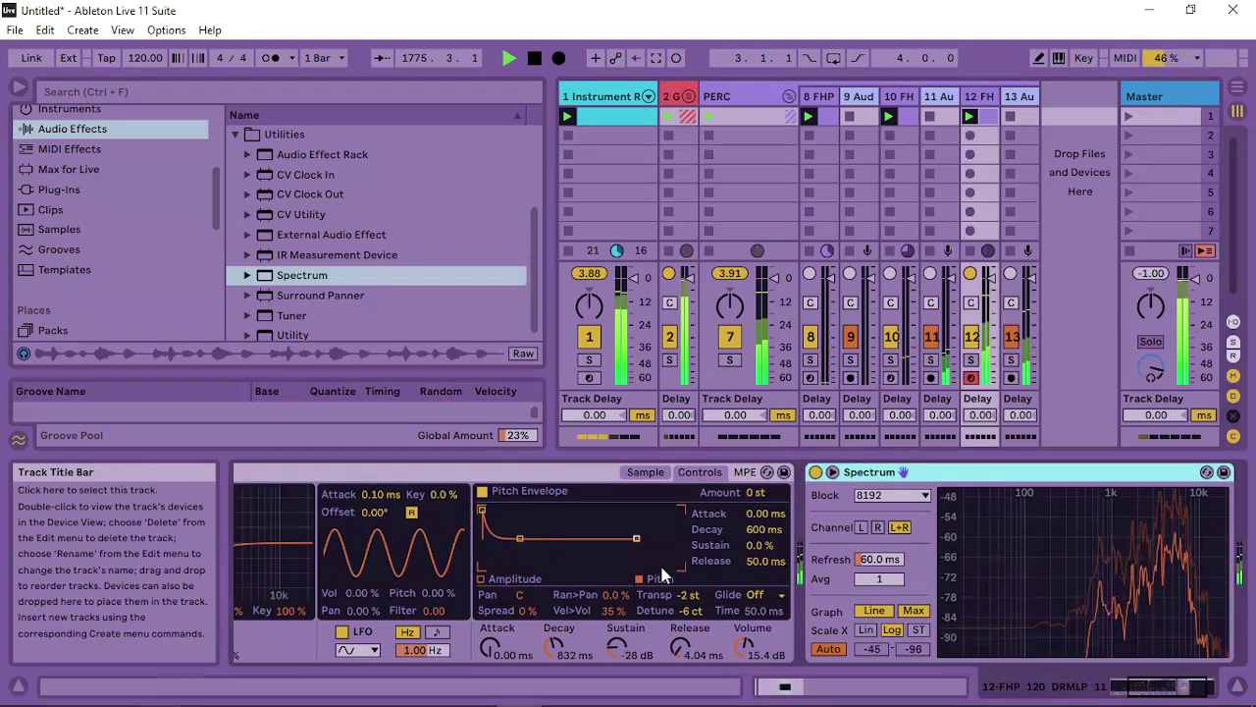
pyautogui.click(645, 472)
pyautogui.click(674, 610)
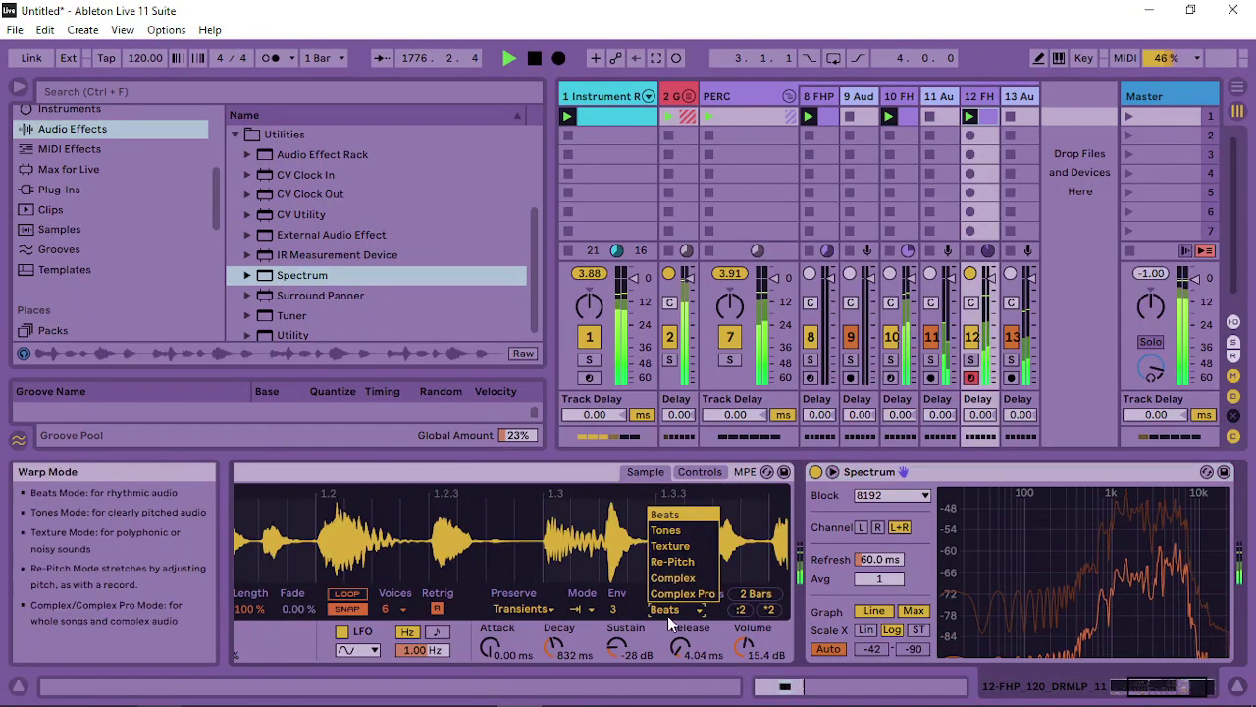
pyautogui.click(681, 561)
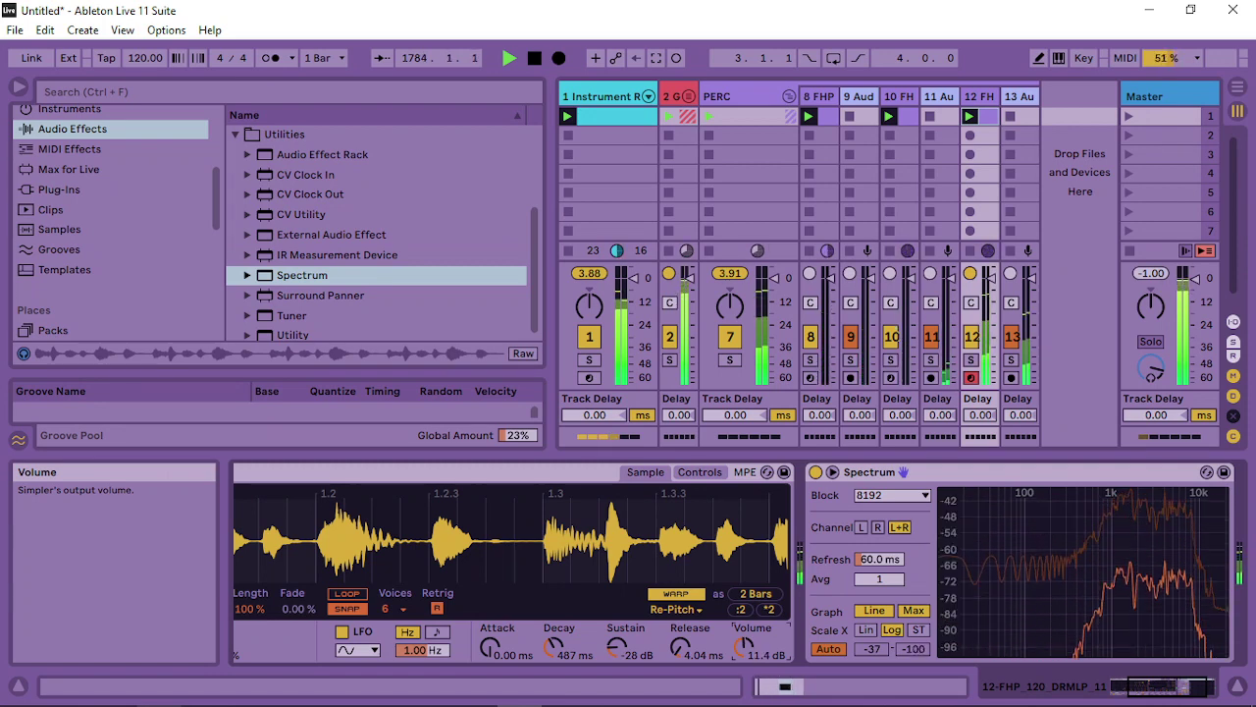
# Add a Glue Compressor to the PERC group with threshold -14.0 dB and makeup 5.24 dB
pyautogui.click(743, 98)
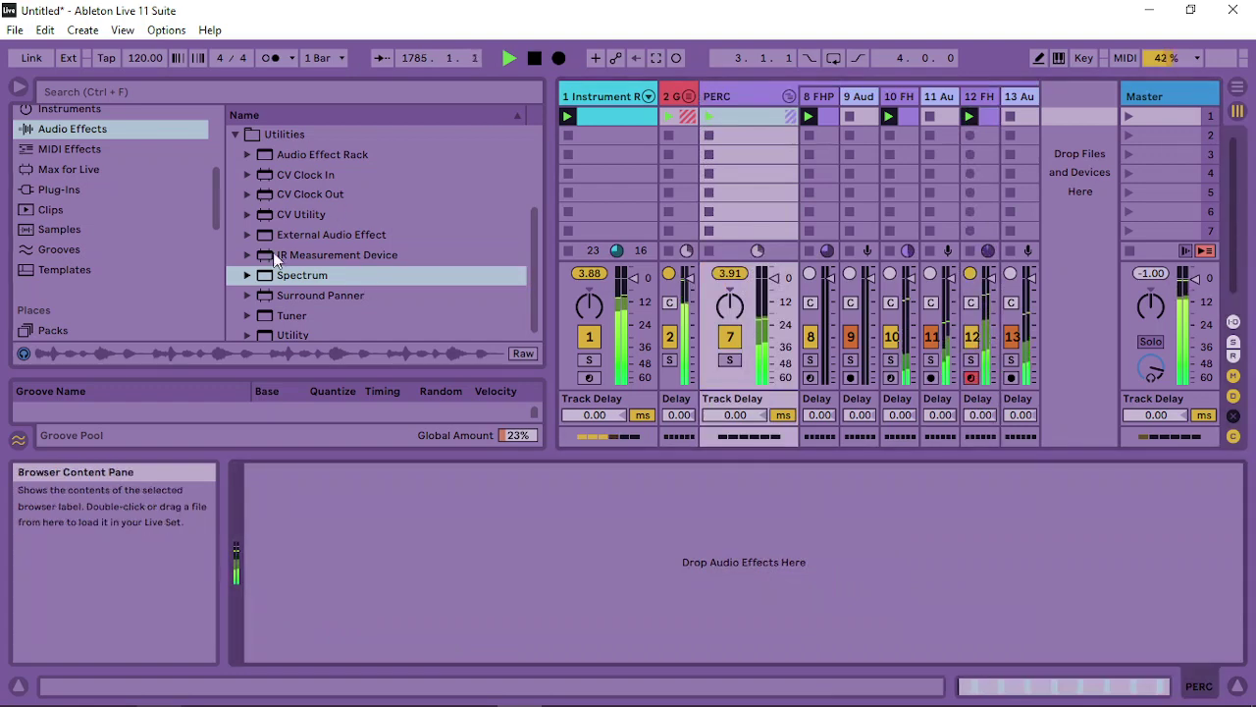
pyautogui.click(236, 133)
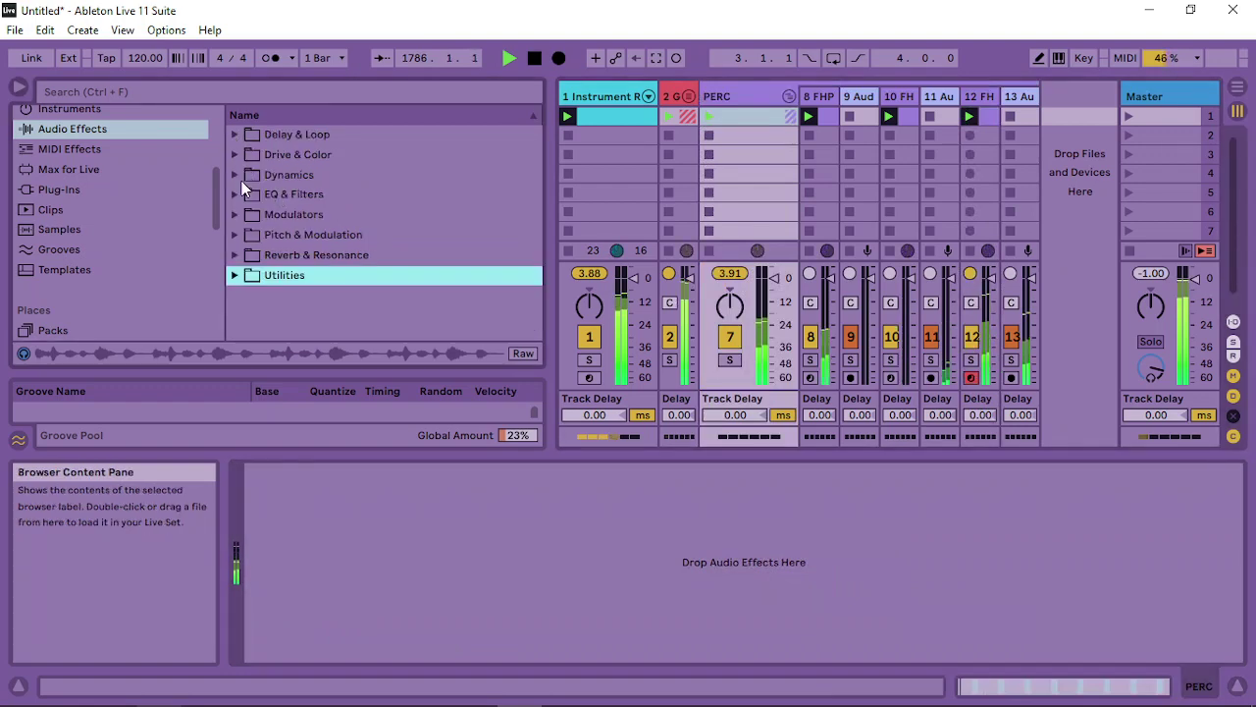
pyautogui.click(237, 174)
pyautogui.moveTo(334, 259); pyautogui.dragTo(645, 468)
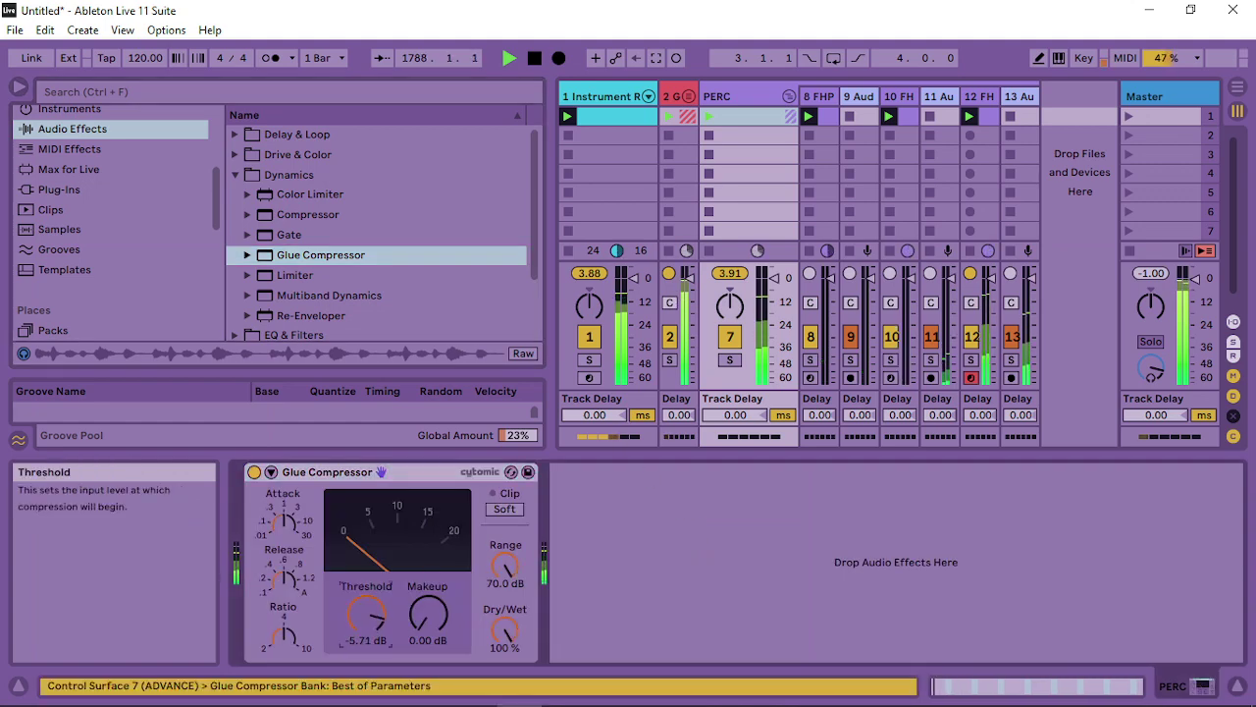
pyautogui.moveTo(368, 616); pyautogui.dragTo(368, 665)
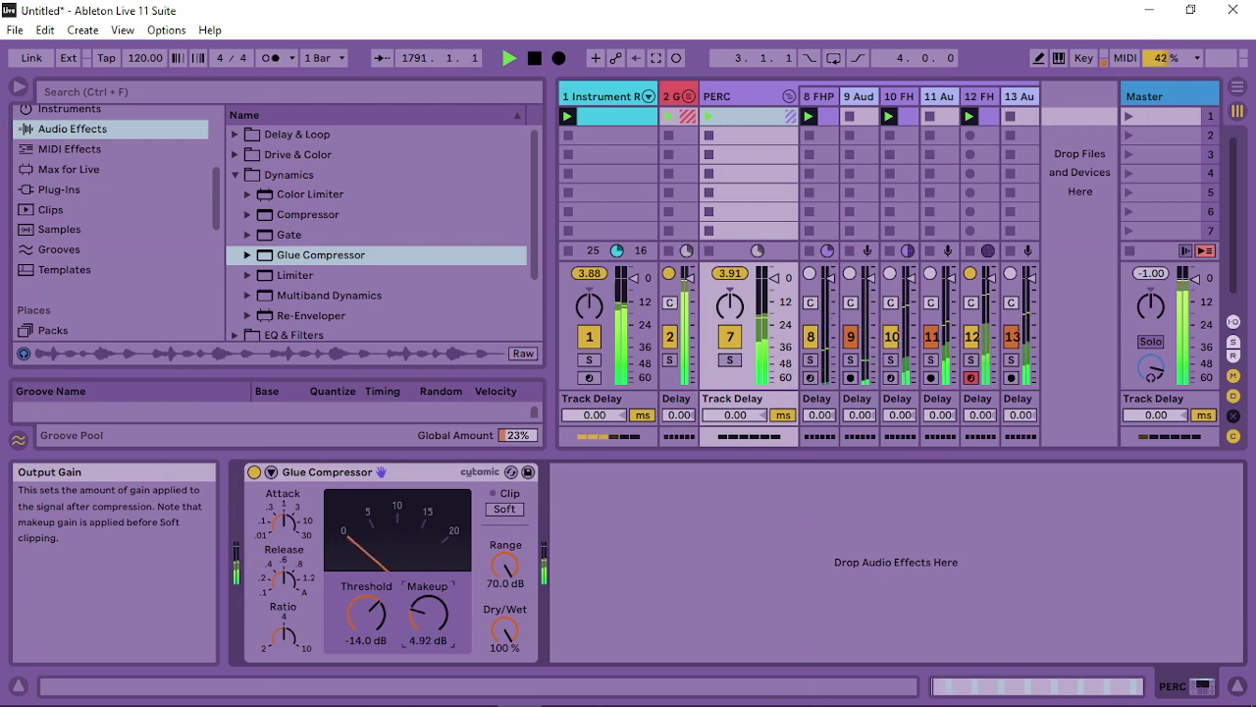
pyautogui.click(243, 174)
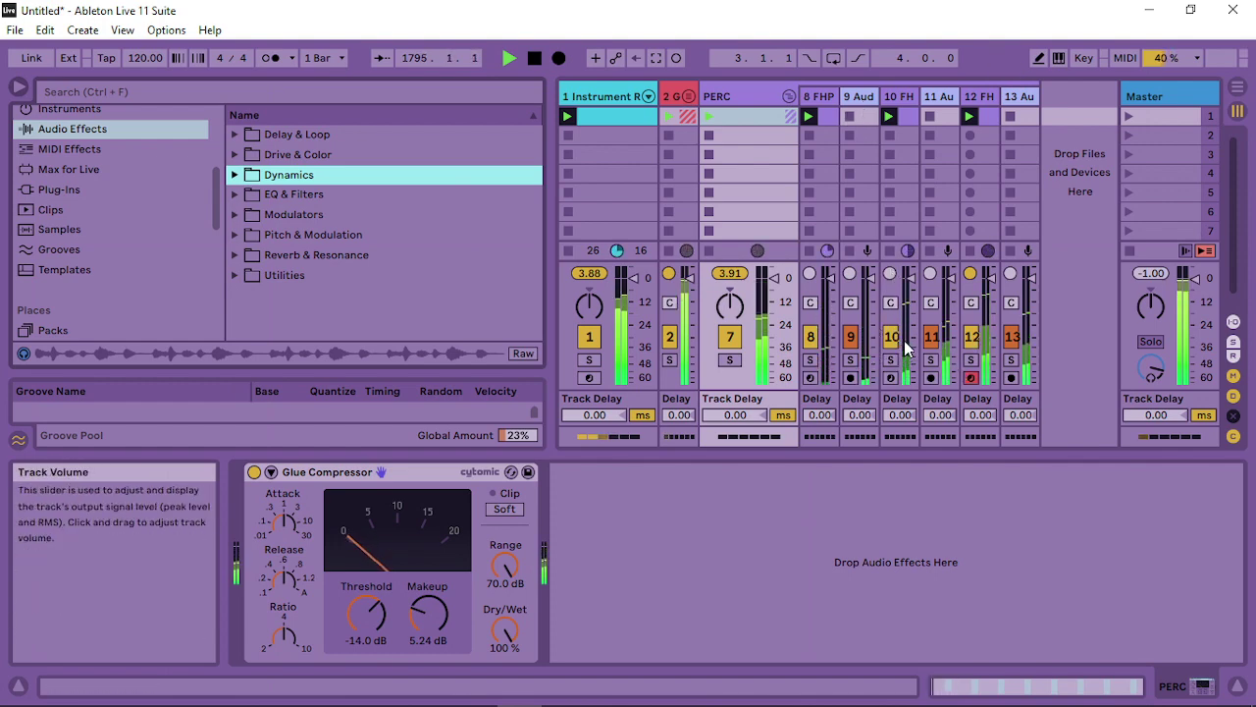
# Lower track 10's Simpler volume to -13.1 dB
pyautogui.click(901, 96)
pyautogui.click(743, 647)
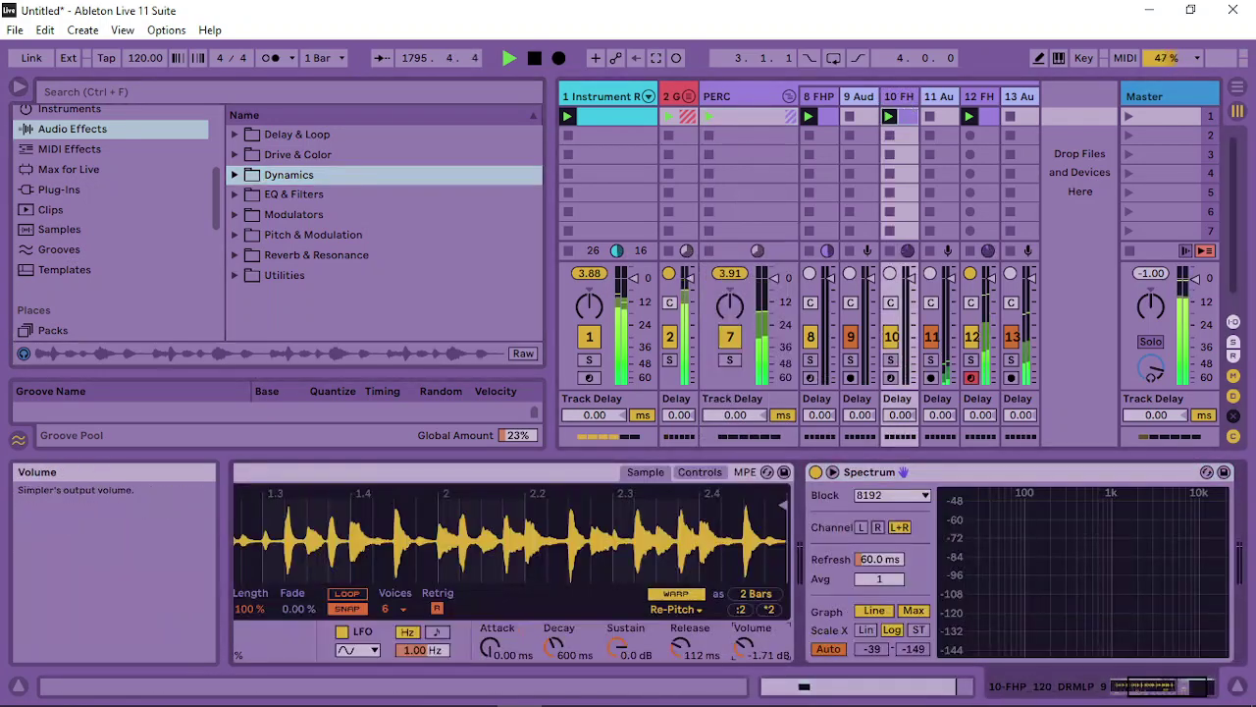
pyautogui.moveTo(744, 647); pyautogui.dragTo(744, 653)
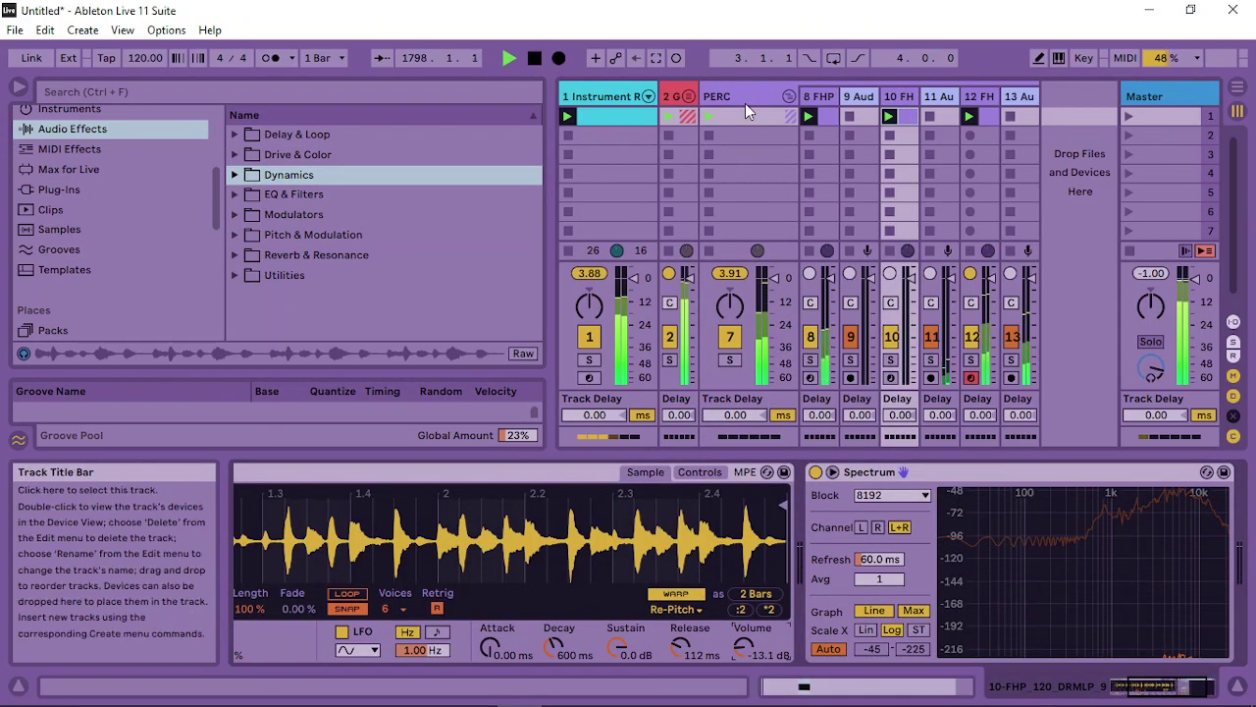
# Set the PERC group's Glue Compressor makeup to 6.98 dB and its threshold to -15.6 dB
pyautogui.click(745, 104)
pyautogui.moveTo(449, 616); pyautogui.dragTo(450, 611)
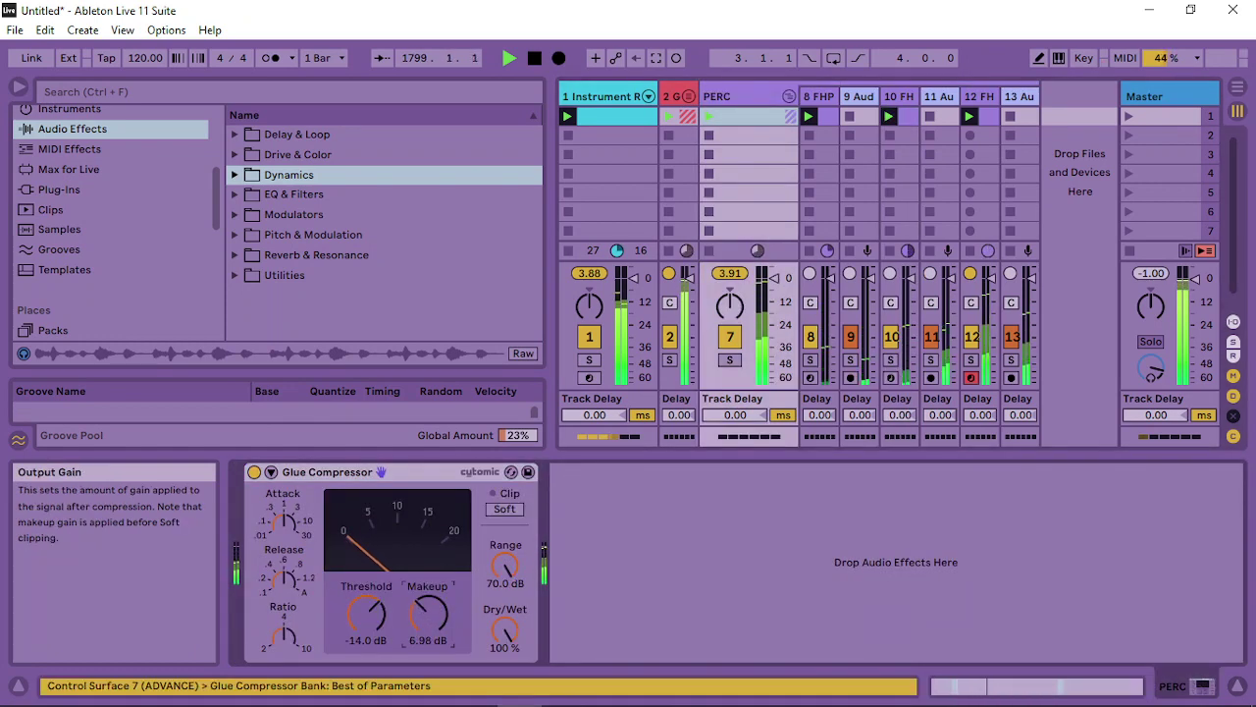
pyautogui.moveTo(367, 614); pyautogui.dragTo(367, 619)
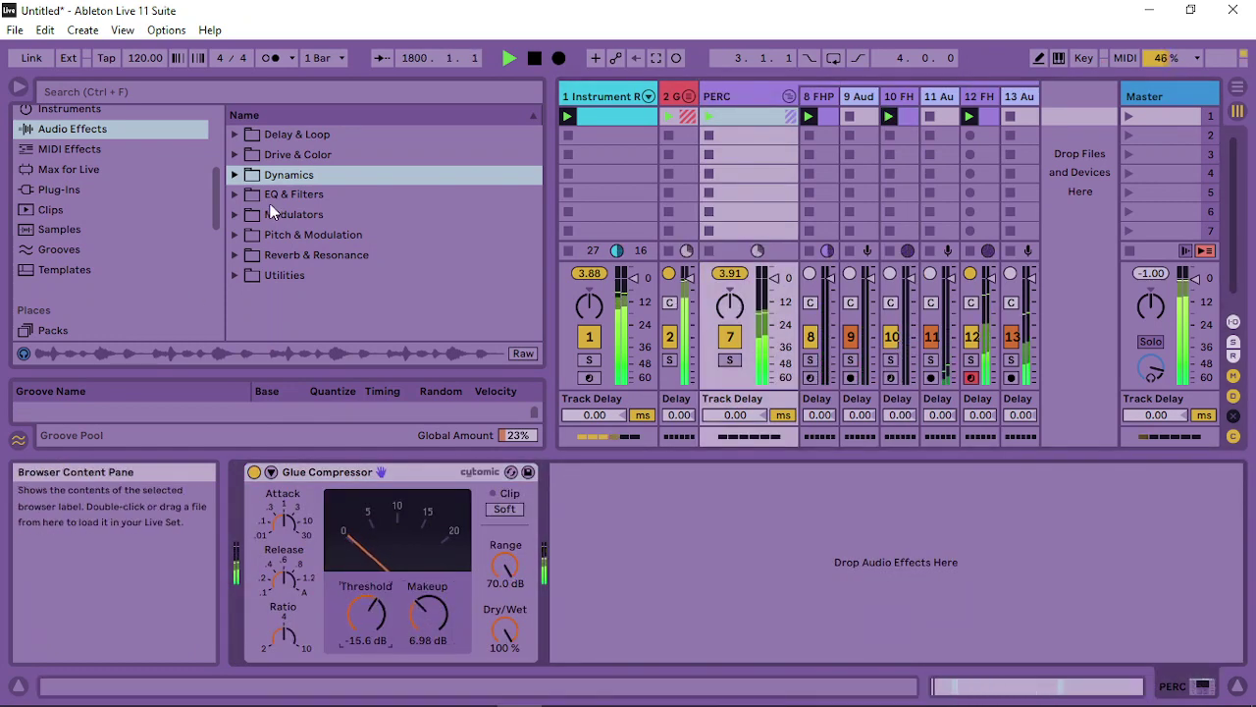
# Add an EQ Eight after the Glue Compressor and make band 1 a low cut at about 40 Hz
pyautogui.click(245, 195)
pyautogui.moveTo(302, 254); pyautogui.dragTo(684, 547)
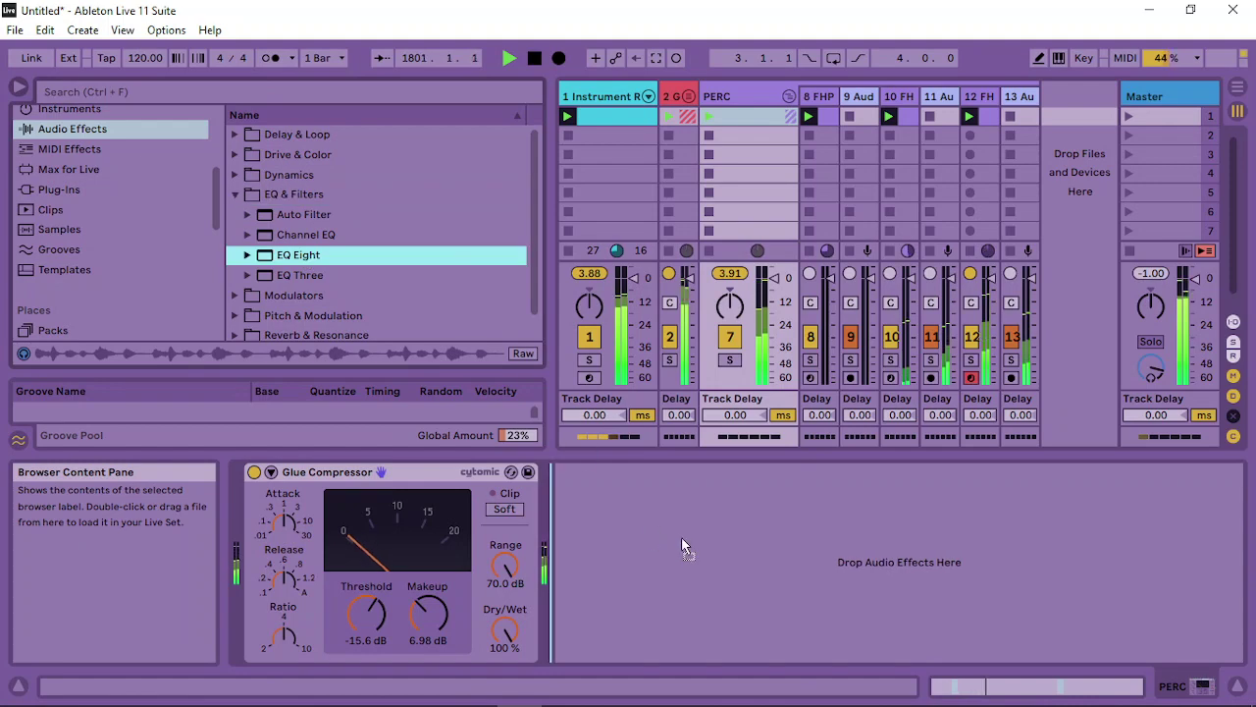
pyautogui.moveTo(832, 538); pyautogui.dragTo(832, 538)
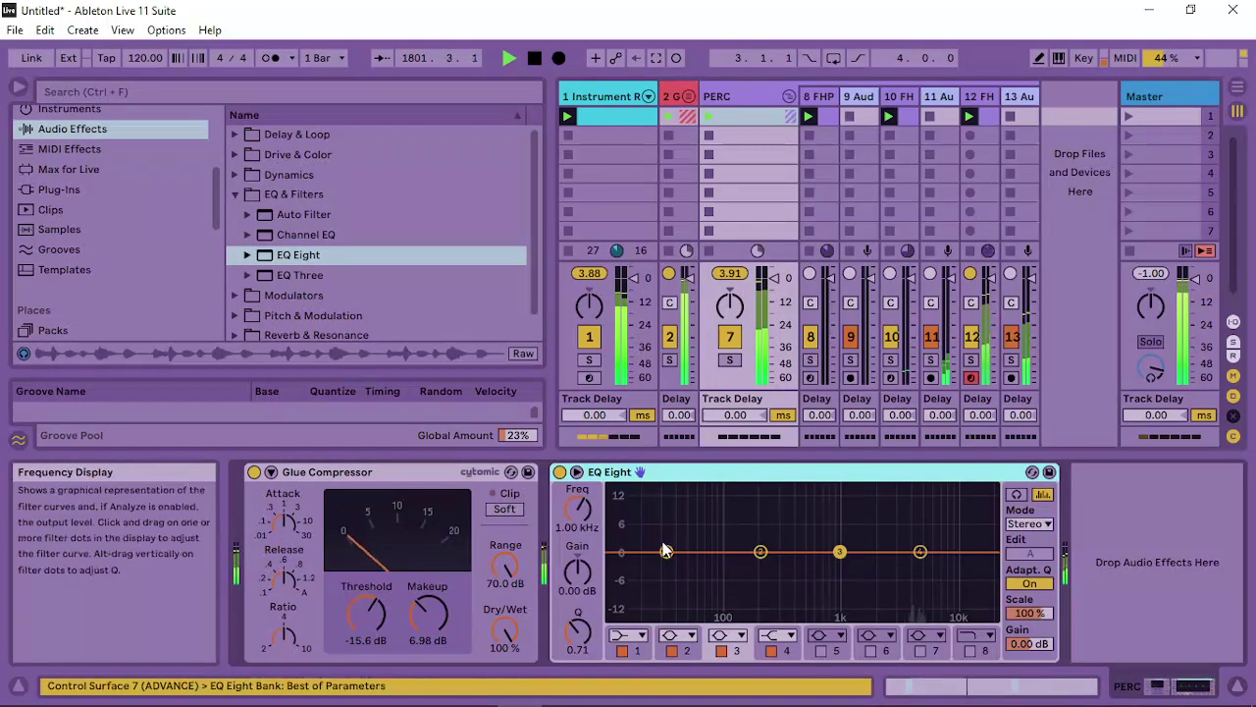
pyautogui.click(628, 635)
pyautogui.click(620, 523)
pyautogui.moveTo(669, 566); pyautogui.dragTo(680, 568)
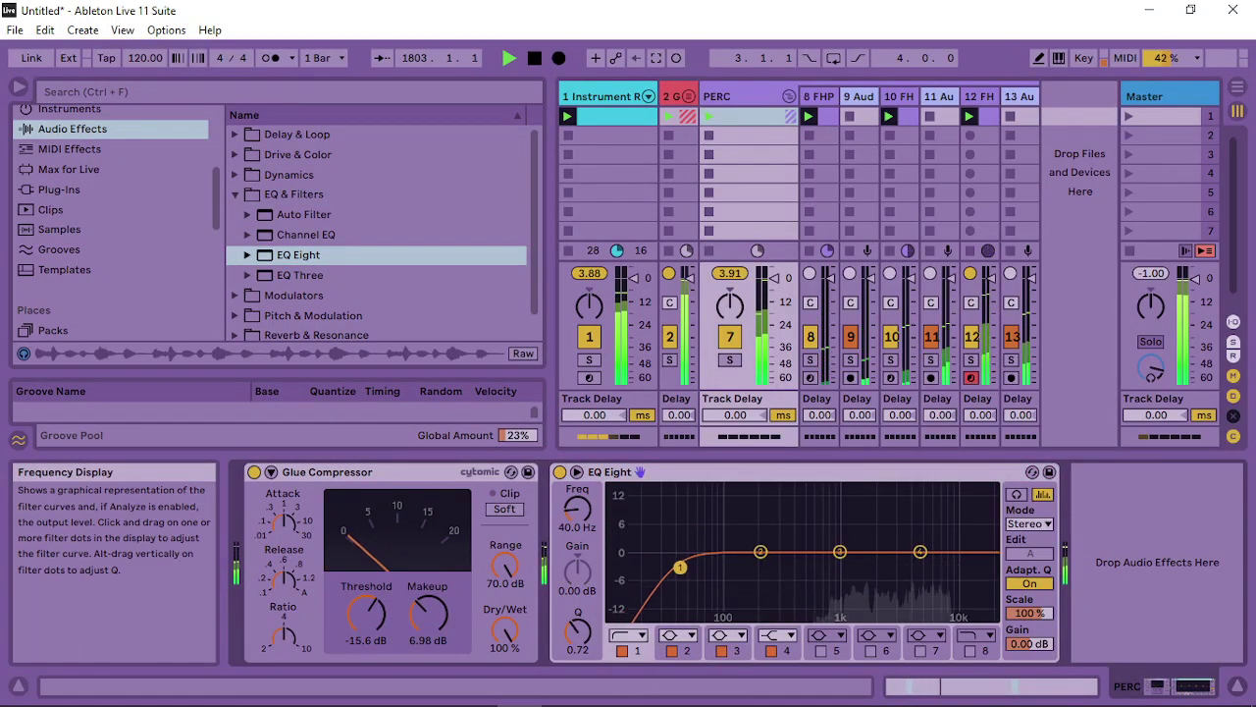
# Make EQ Eight's band 4 a high cut at about 5.74 kHz with Q 1.63, and dip band 3 slightly above 1 kHz
pyautogui.click(781, 635)
pyautogui.click(787, 601)
pyautogui.moveTo(920, 566); pyautogui.dragTo(923, 557)
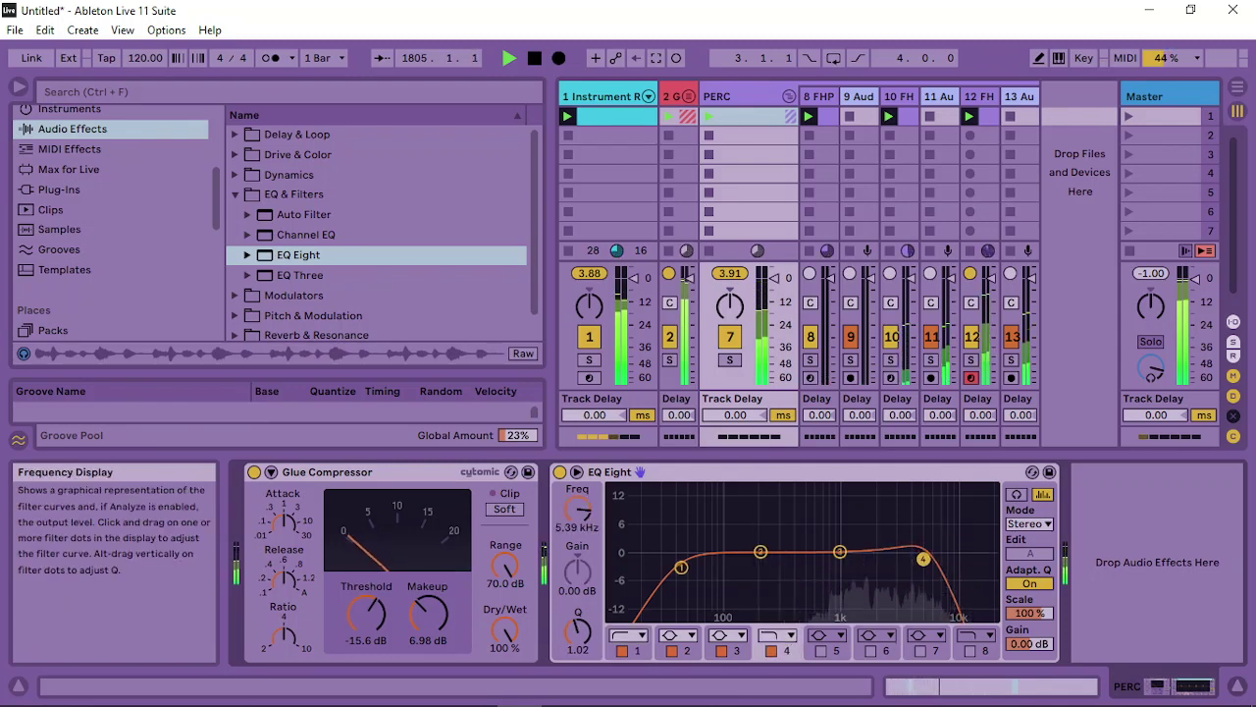
pyautogui.moveTo(840, 554); pyautogui.dragTo(927, 546)
# Add a Compressor after the PERC group's EQ Eight and sidechain it from track 3's audio source, taken Post FX
pyautogui.click(235, 175)
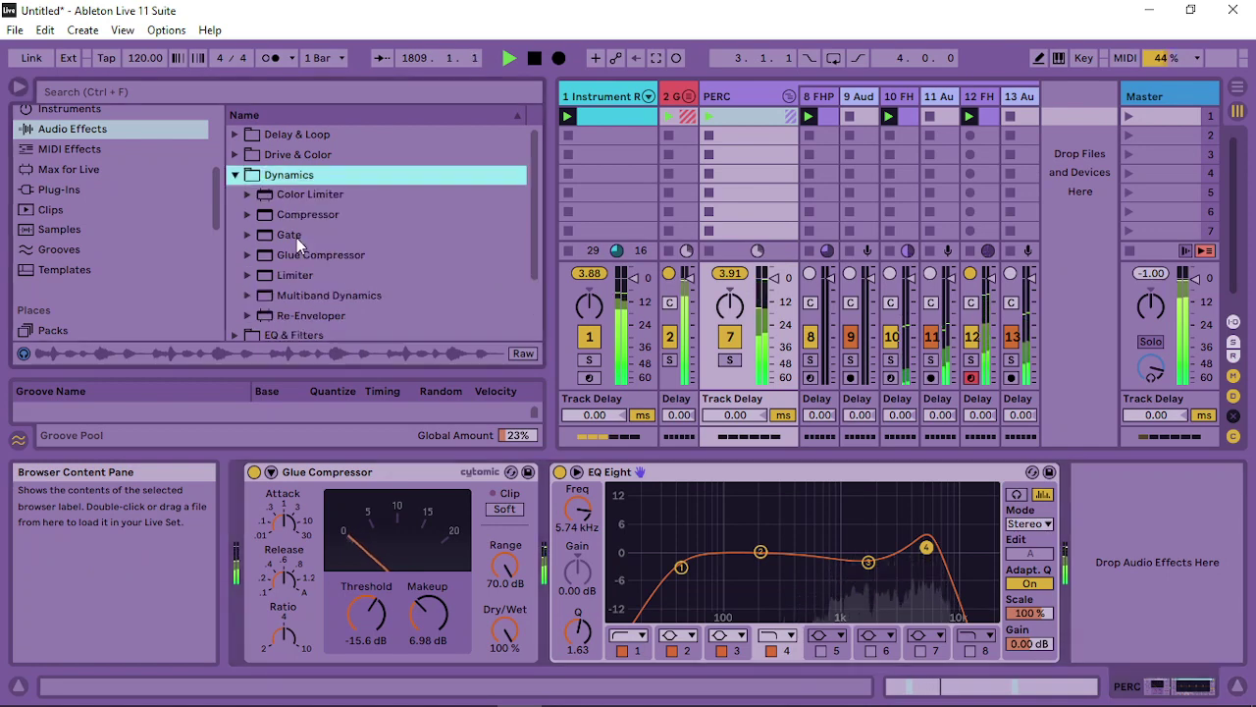
pyautogui.moveTo(310, 214); pyautogui.dragTo(1108, 519)
pyautogui.click(868, 472)
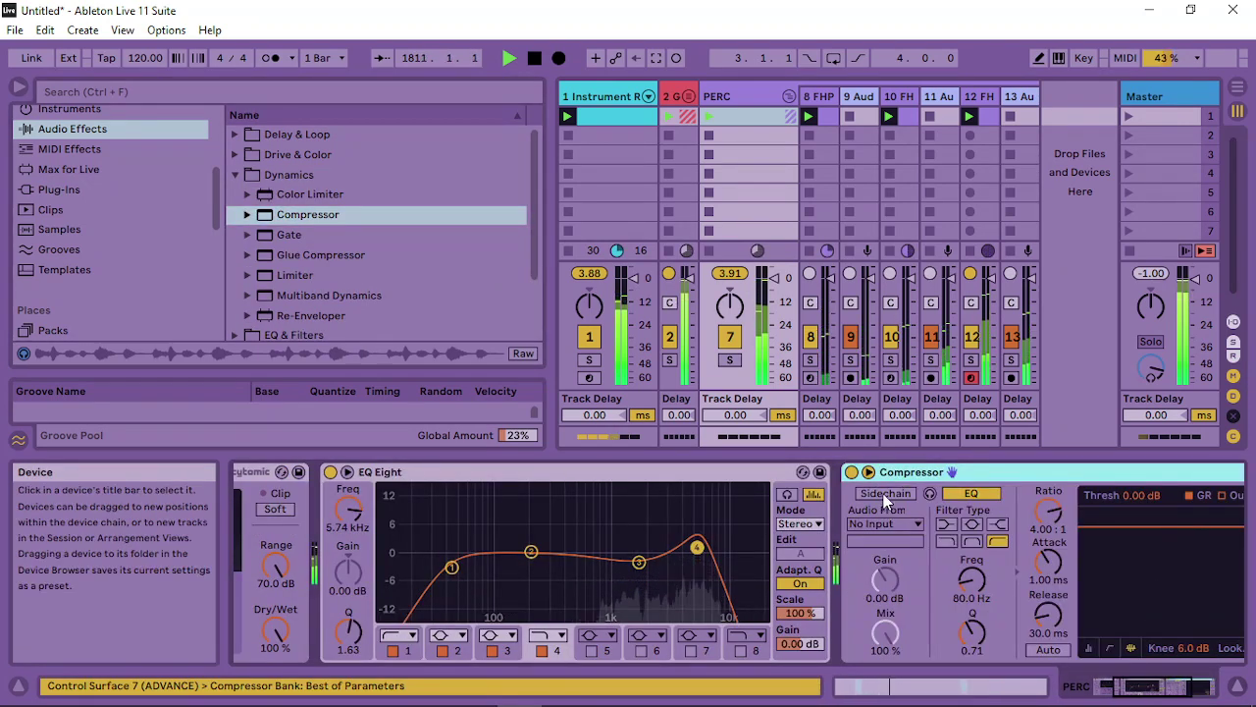
pyautogui.click(892, 526)
pyautogui.click(923, 307)
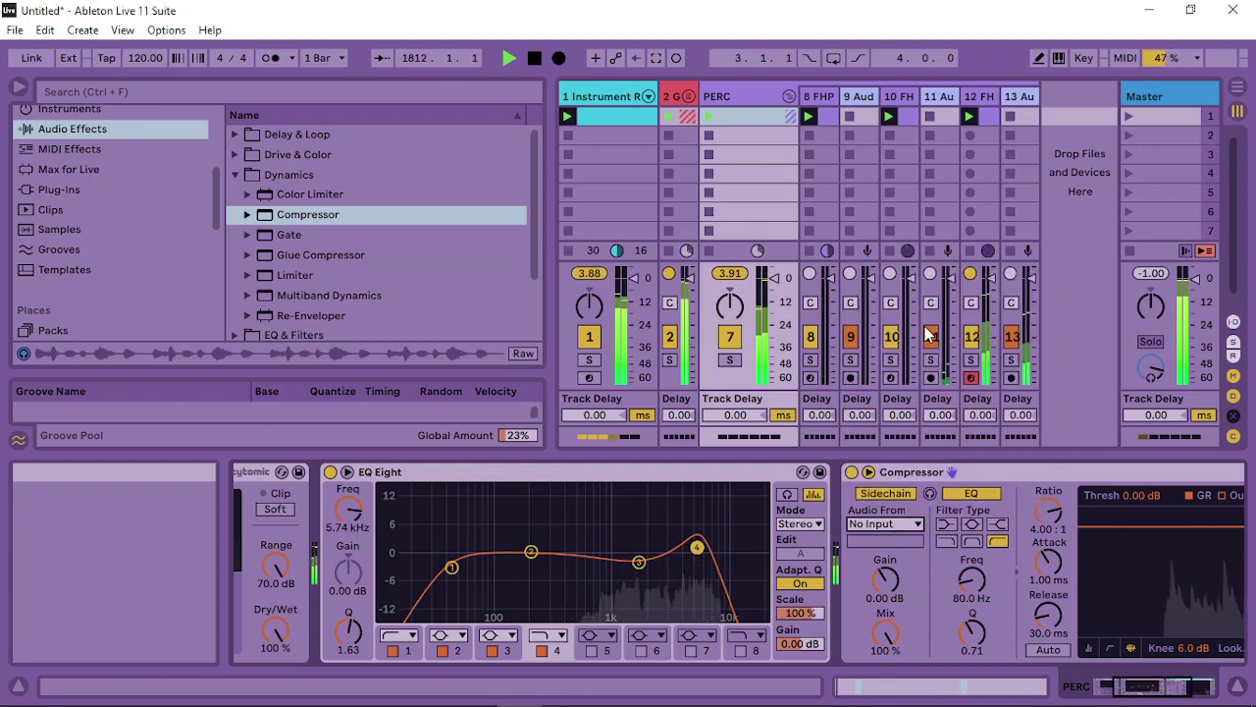
# Set the PERC group Compressor's threshold to -27.2 dB, release to 137 ms and output gain to 2.97 dB
pyautogui.moveTo(1135, 689); pyautogui.dragTo(1168, 688)
pyautogui.click(805, 648)
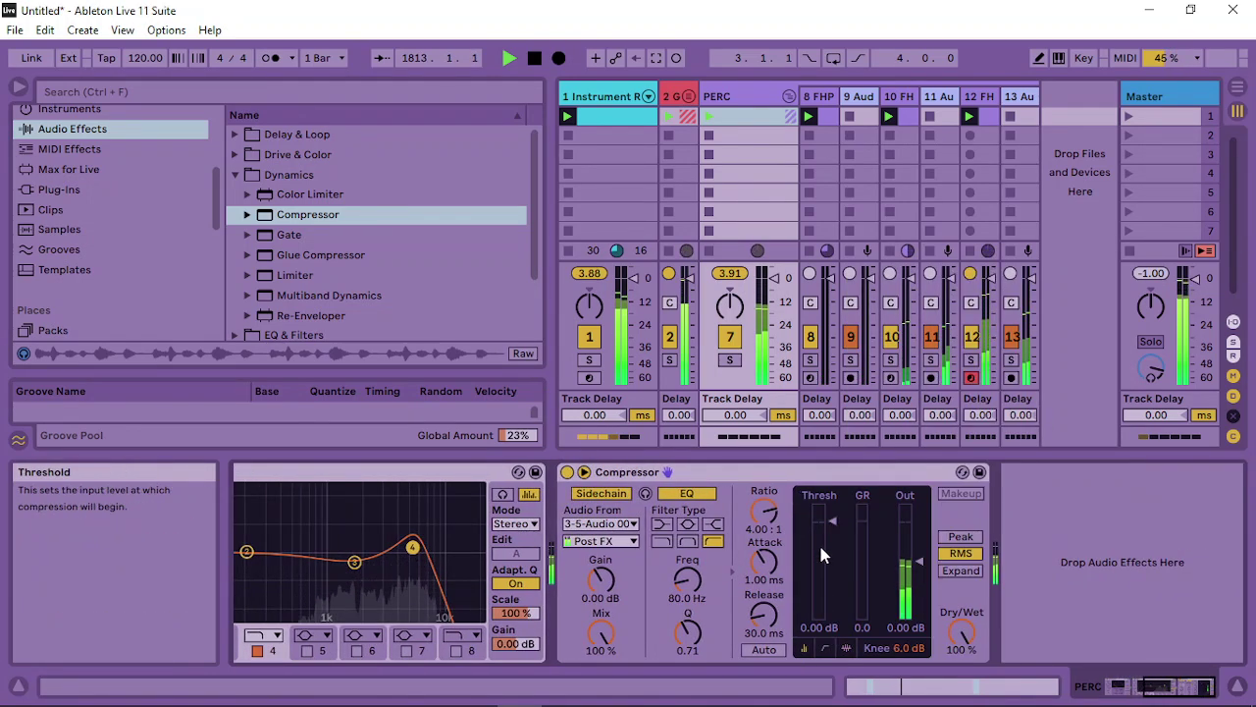
pyautogui.moveTo(830, 521); pyautogui.dragTo(829, 593)
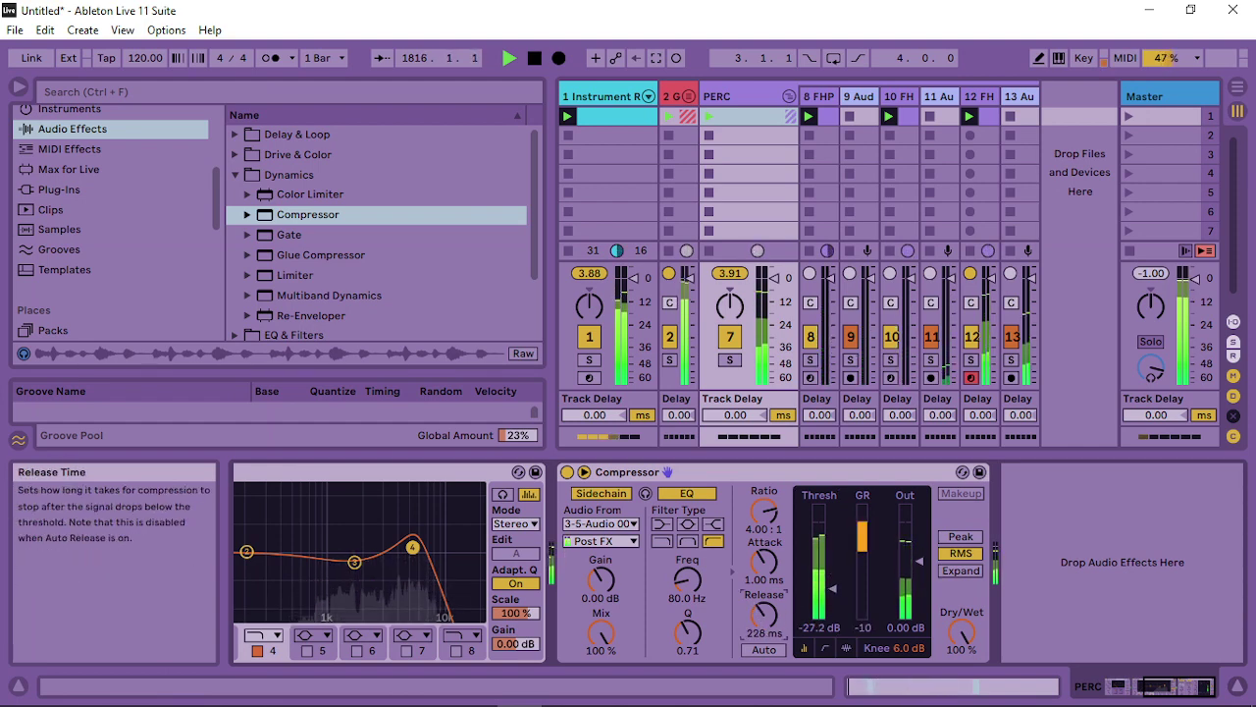
pyautogui.moveTo(762, 615)
pyautogui.mouseDown()
pyautogui.moveTo(762, 584)
pyautogui.moveTo(759, 619)
pyautogui.mouseUp()
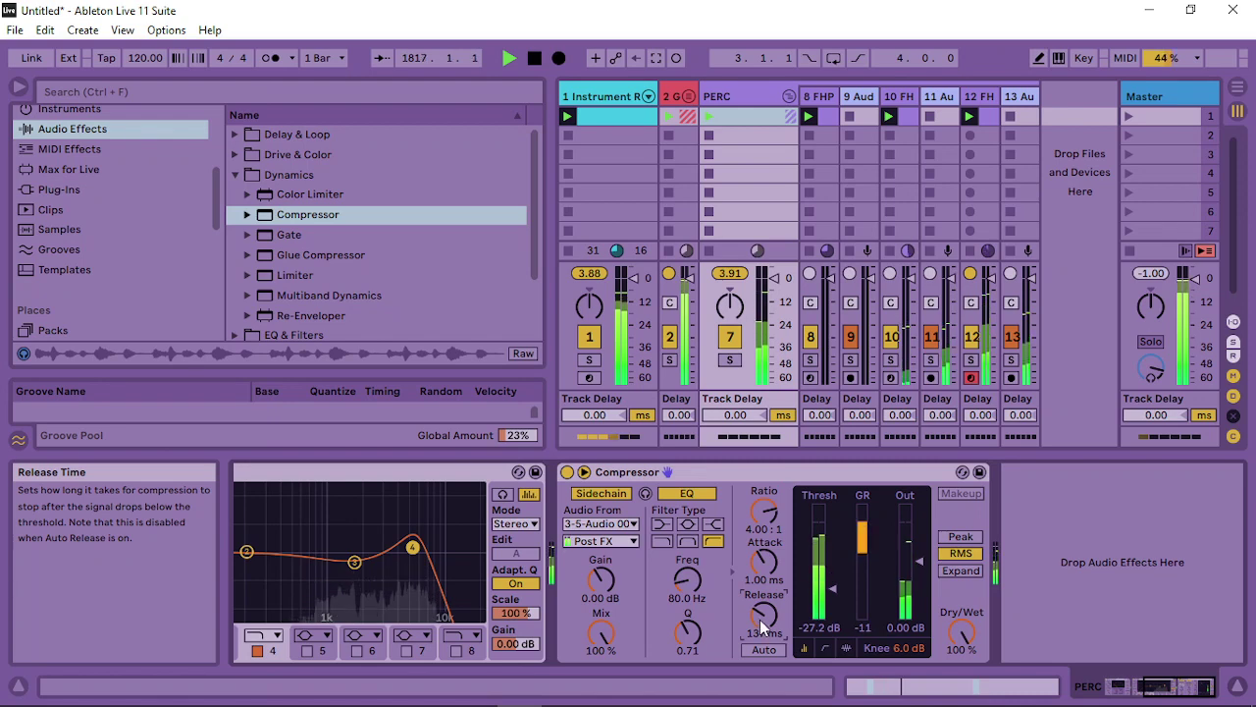
pyautogui.moveTo(916, 562); pyautogui.dragTo(915, 556)
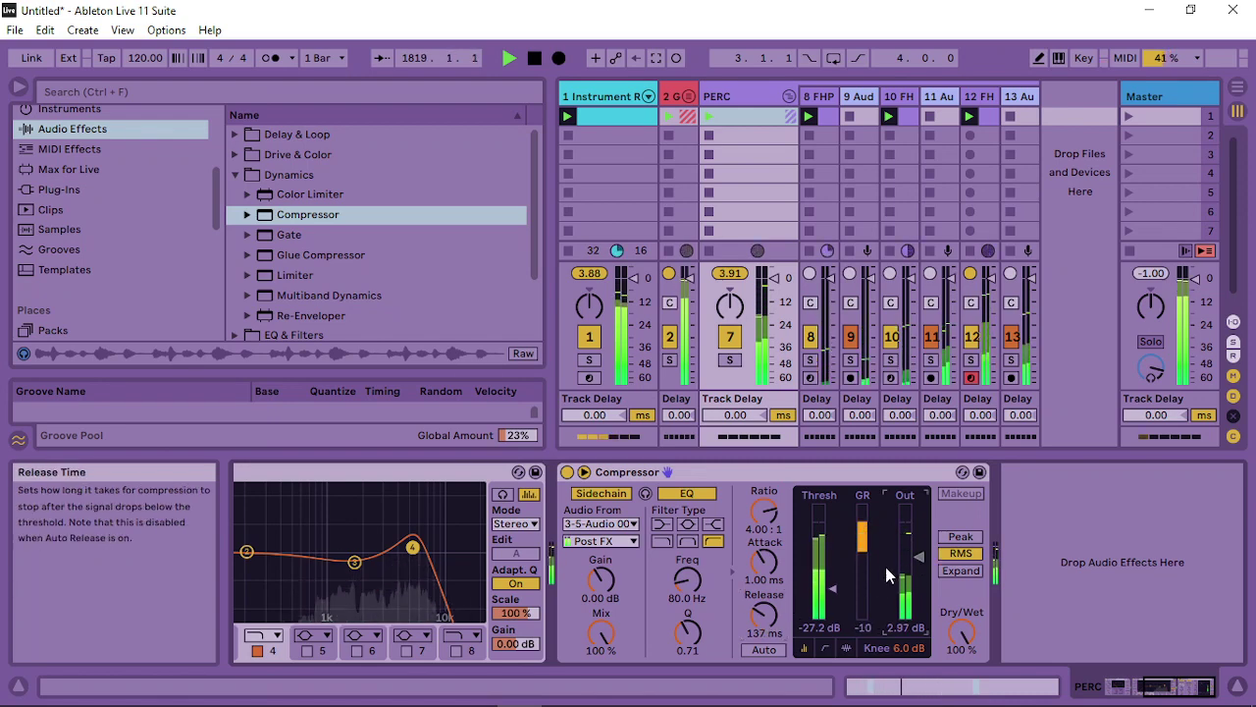
# On track 9's Echo, set reverb to 27%, feedback to 13% and the delay sync mode to Notes
pyautogui.click(859, 96)
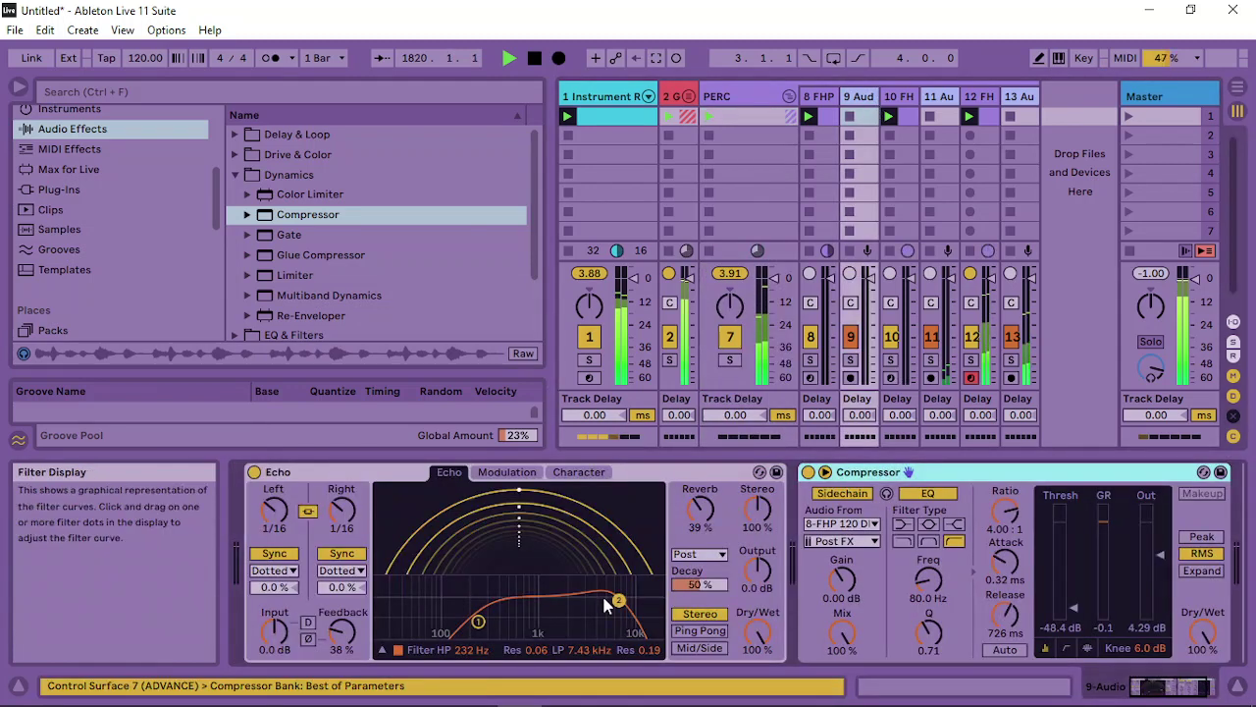
pyautogui.moveTo(700, 508); pyautogui.dragTo(700, 525)
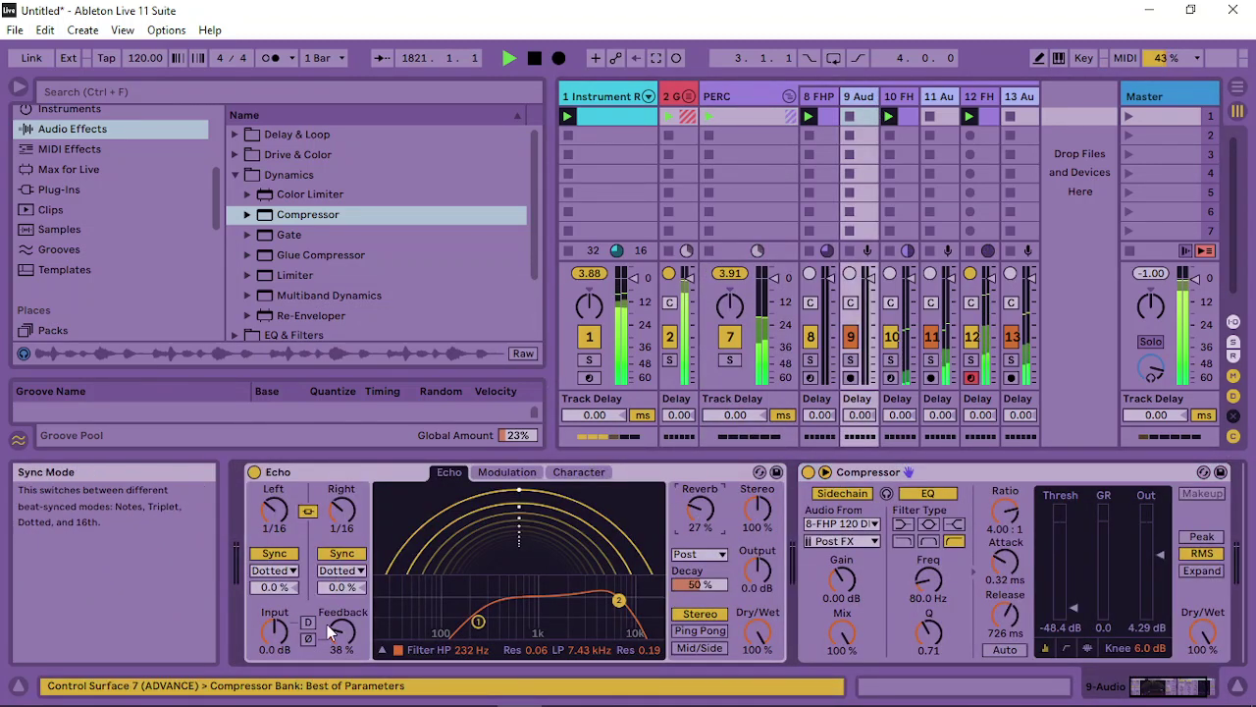
pyautogui.moveTo(341, 631); pyautogui.dragTo(341, 658)
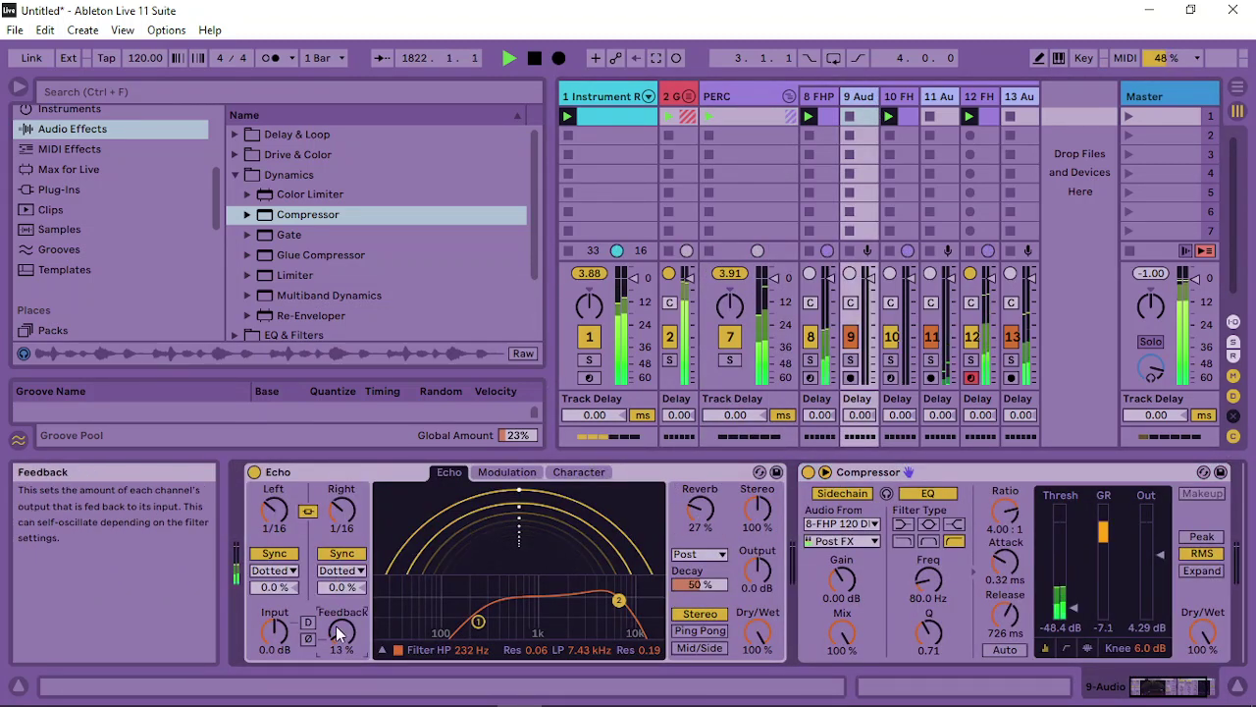
pyautogui.click(342, 570)
pyautogui.click(351, 587)
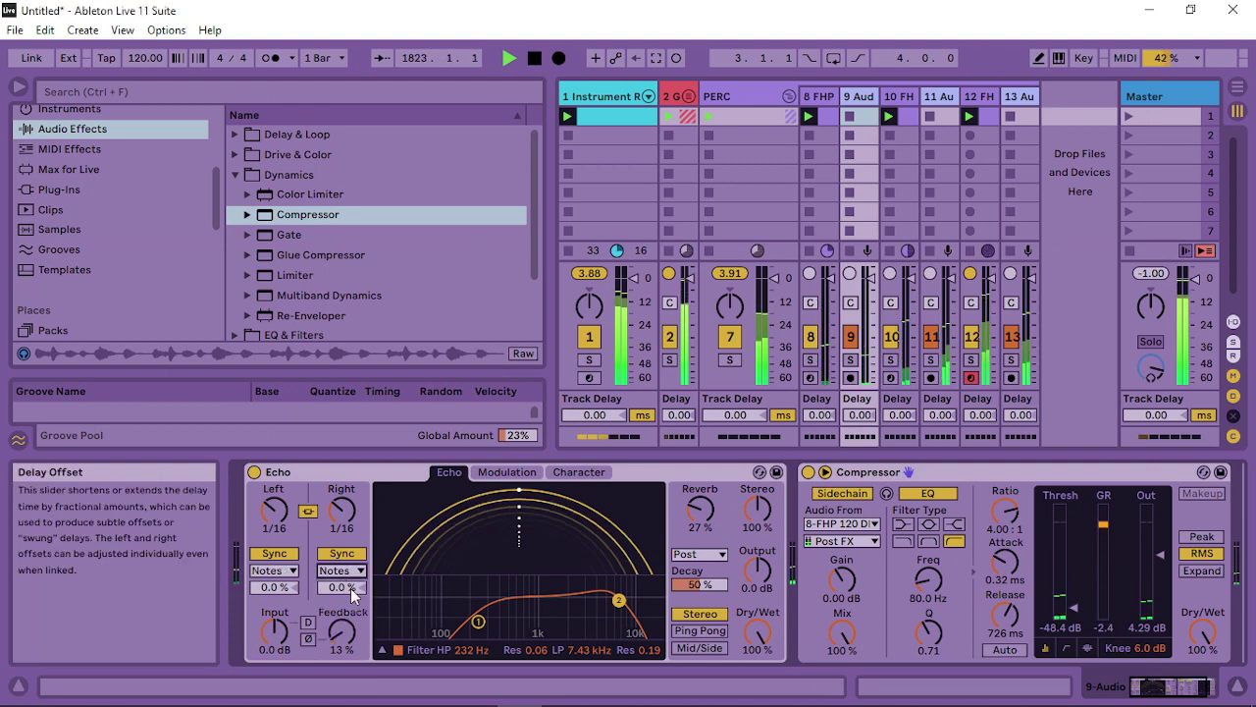
# Switch track 9's Echo to Mid/Side and set its filter to HP 179 Hz and LP 8.68 kHz
pyautogui.click(701, 631)
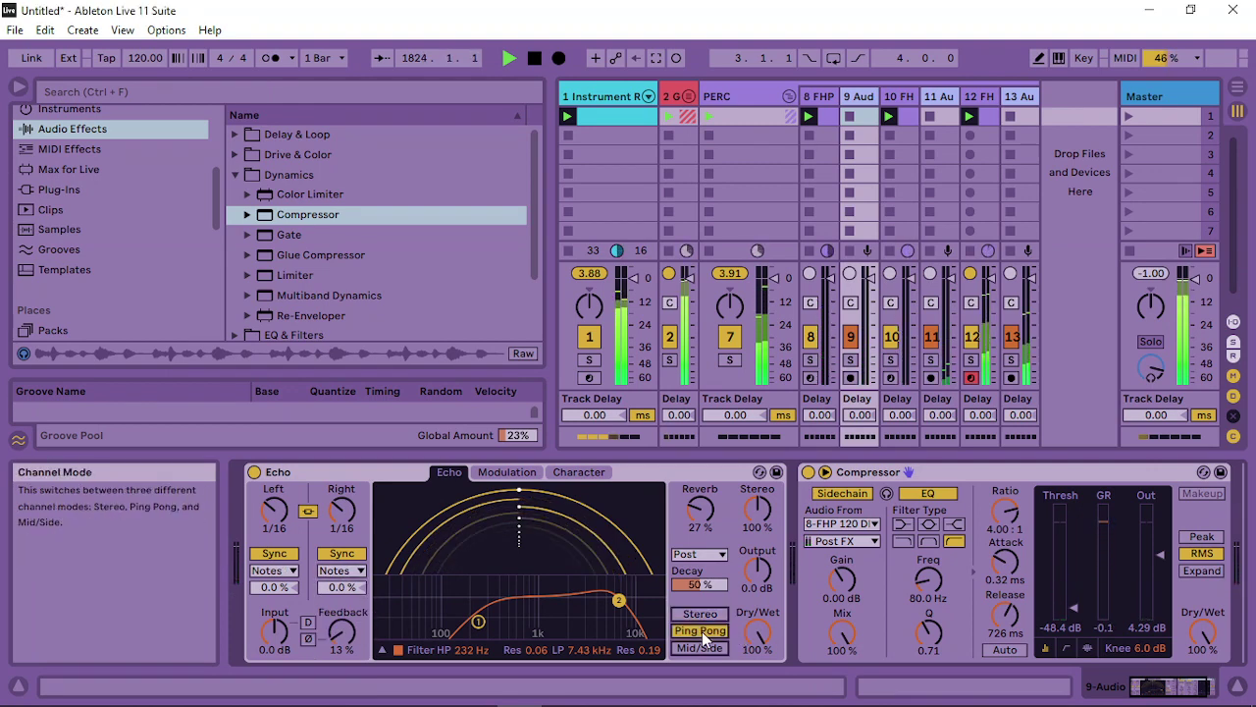
pyautogui.click(699, 649)
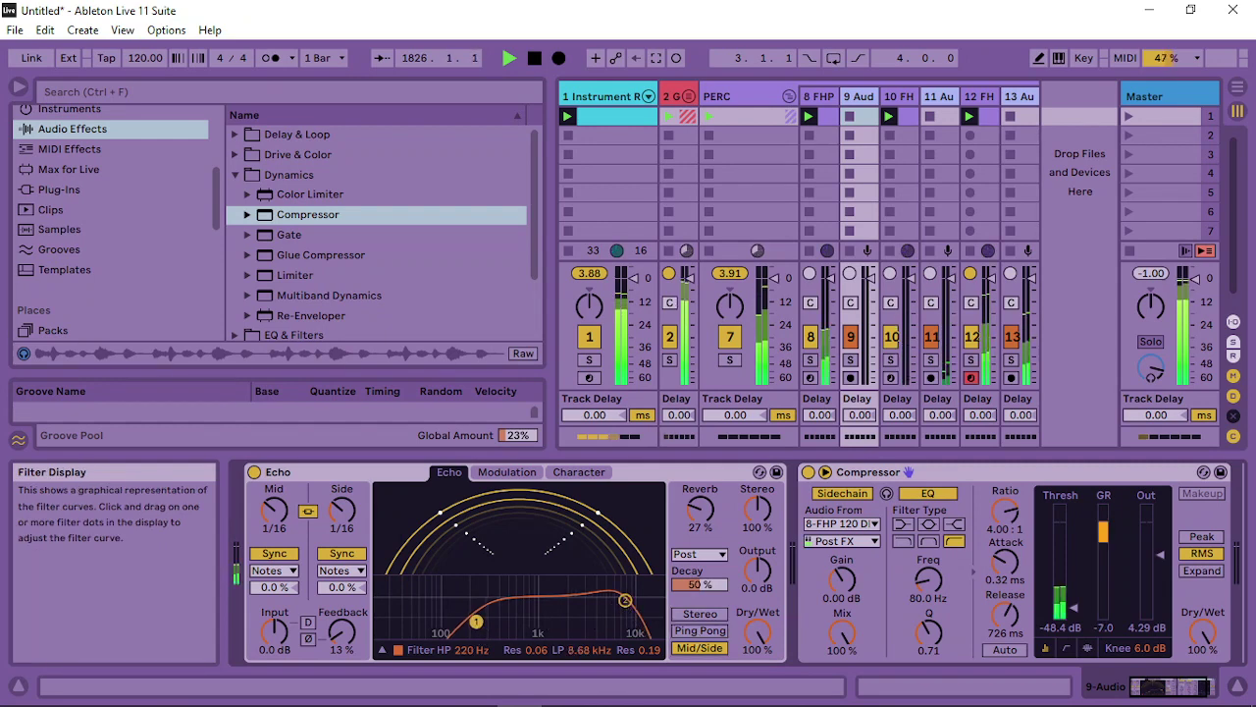
pyautogui.moveTo(475, 621); pyautogui.dragTo(464, 622)
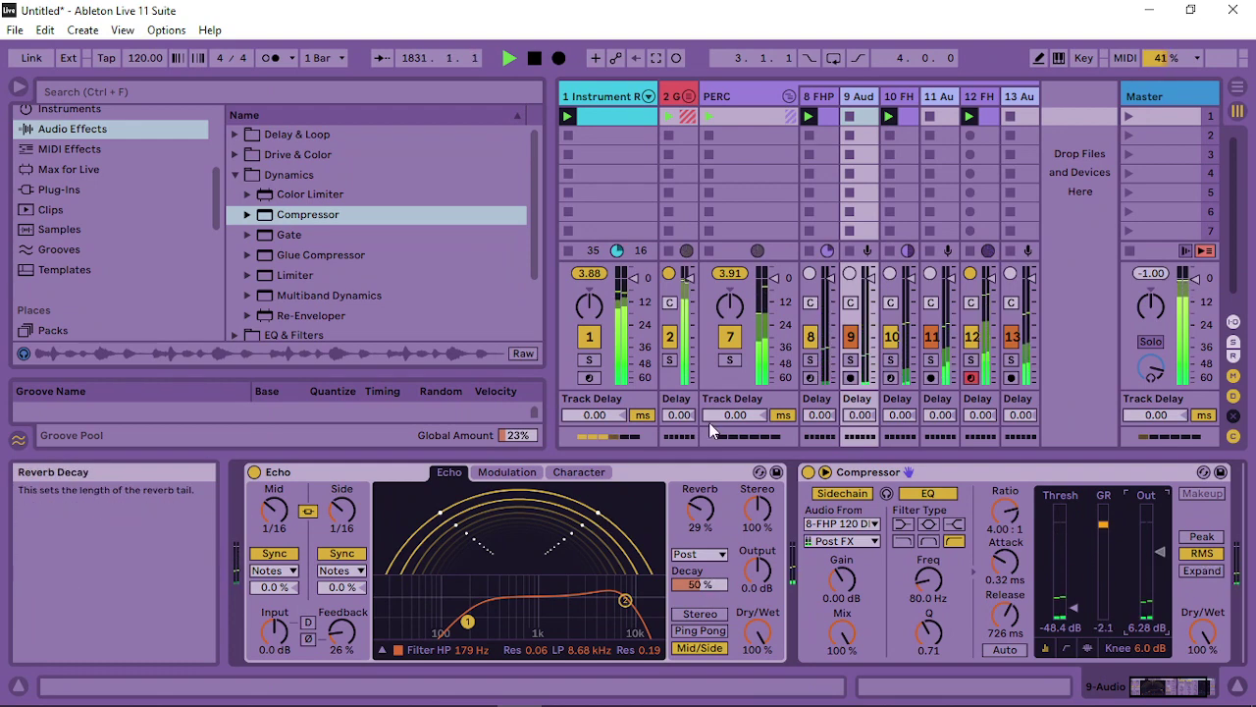
# Extend track 8's clip to an 8-bar loop and delete the repeated C3 note at bar 5
pyautogui.click(689, 96)
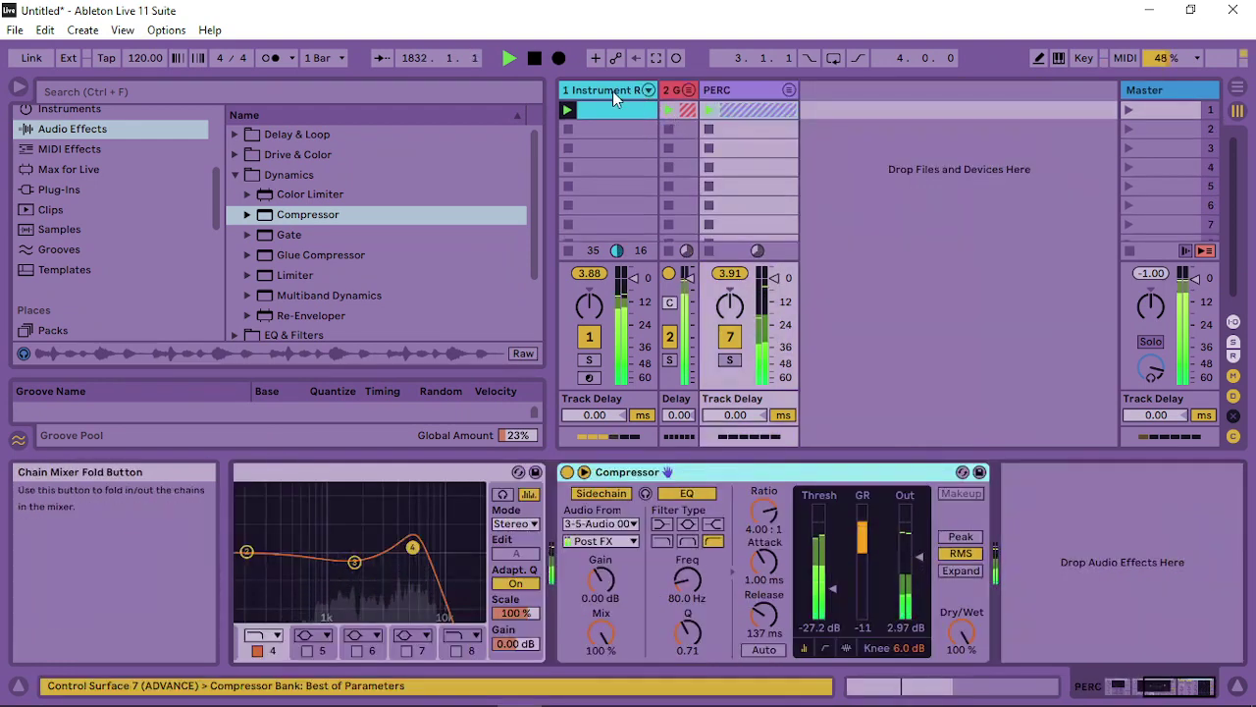
pyautogui.click(790, 91)
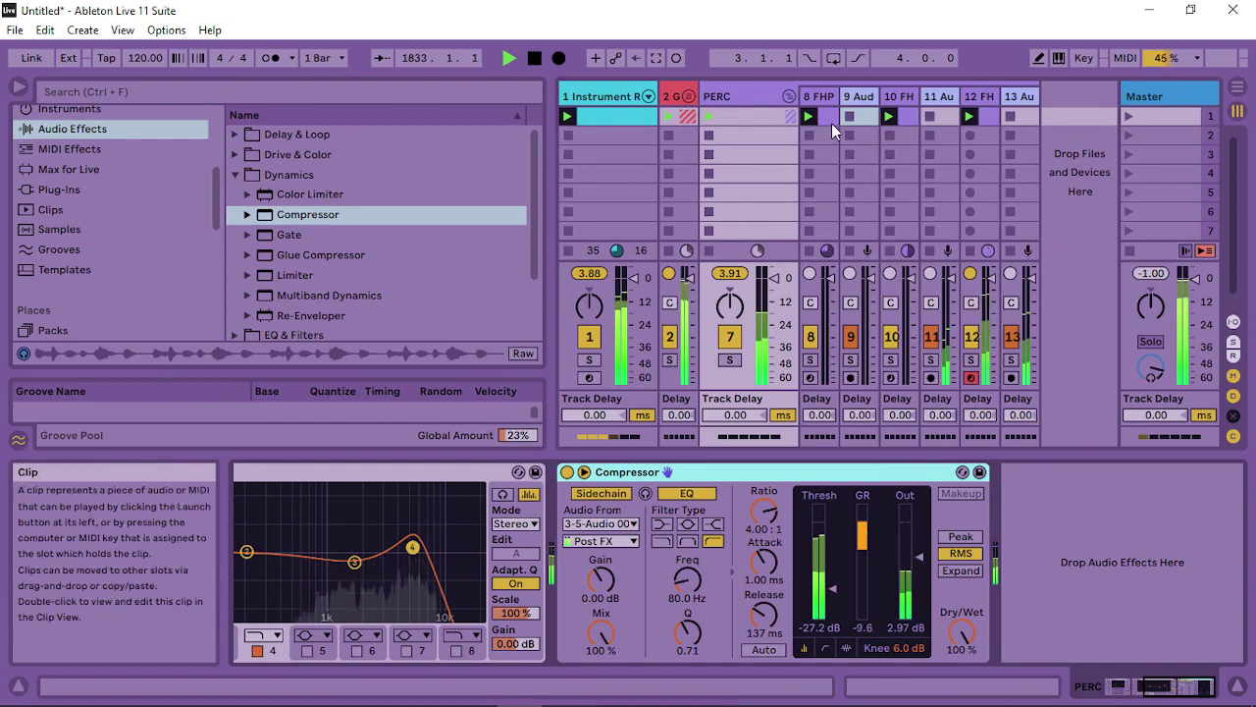
pyautogui.click(831, 123)
pyautogui.hotkey('ctrl', 'd')
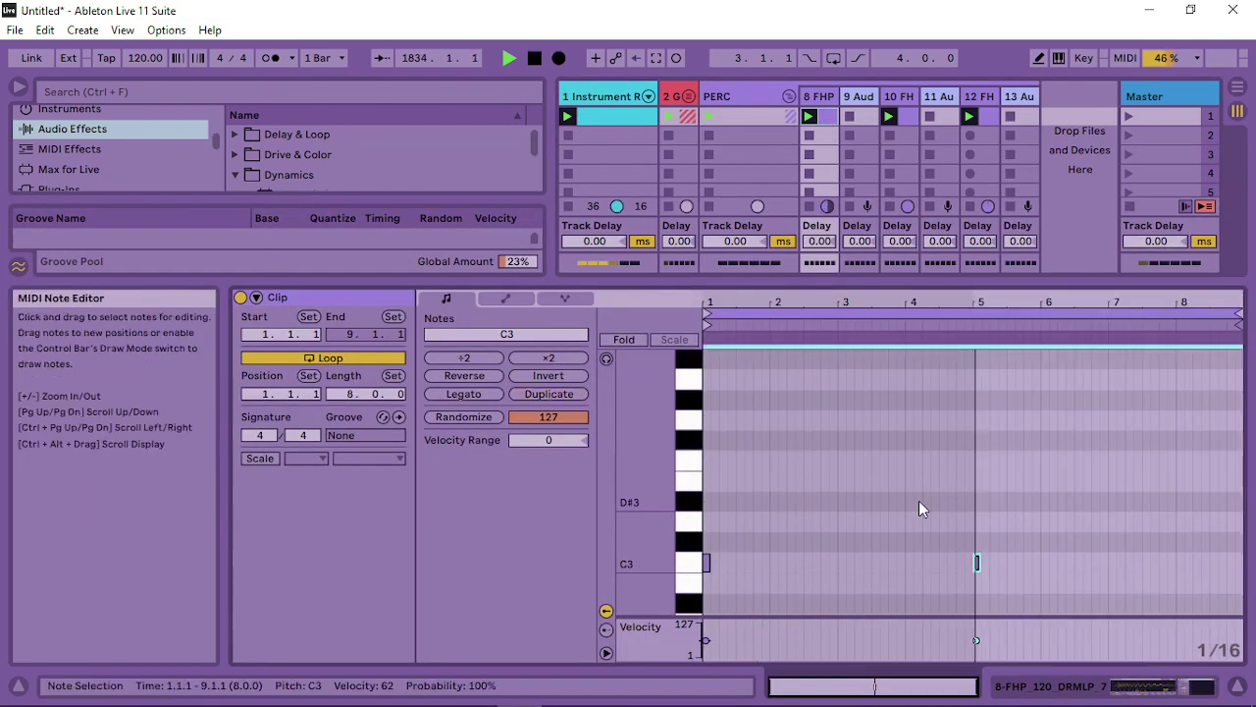
pyautogui.click(999, 553)
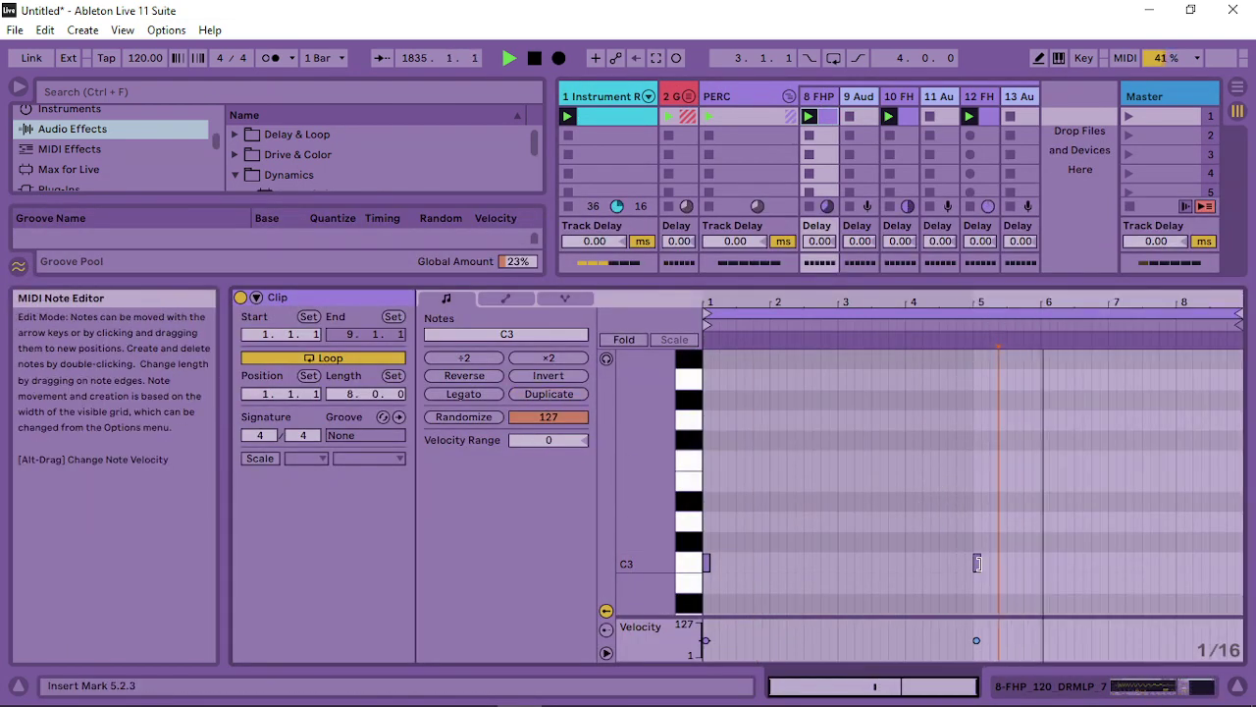
pyautogui.click(977, 562)
pyautogui.moveTo(1012, 555); pyautogui.dragTo(959, 556)
pyautogui.press('Delete')
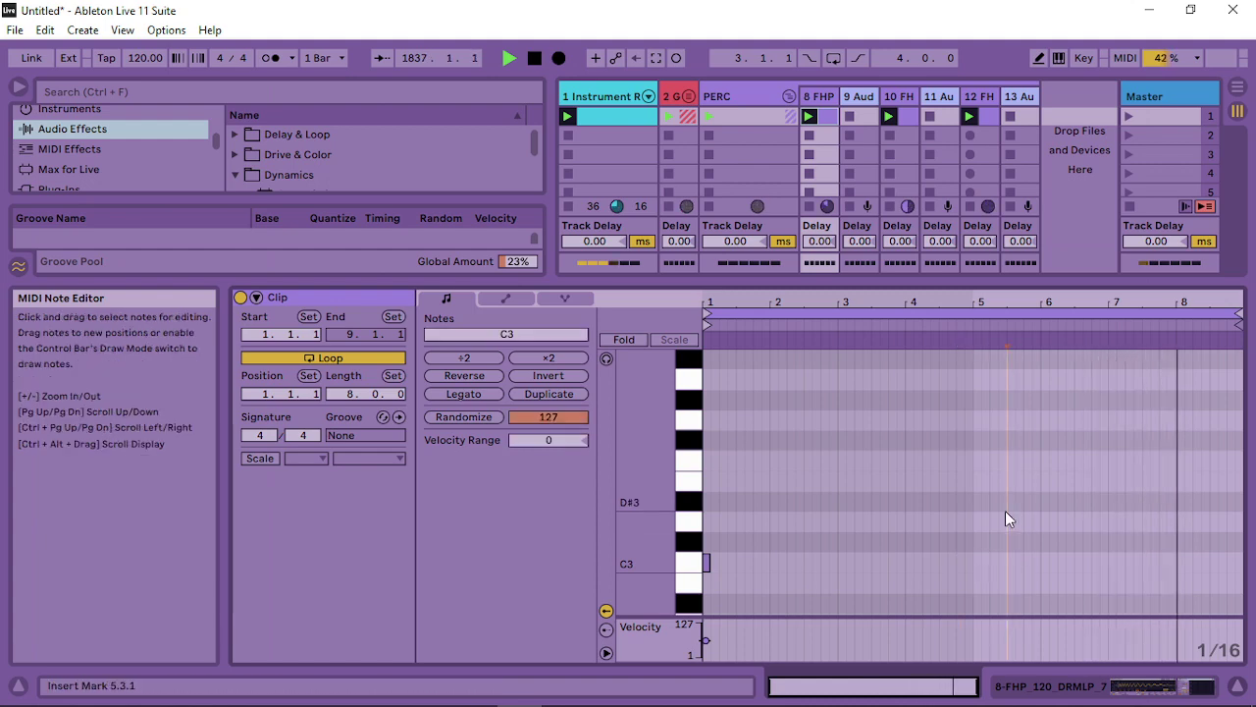
# Duplicate tracks 10 and 11 together
pyautogui.click(901, 98)
pyautogui.doubleClick(903, 101)
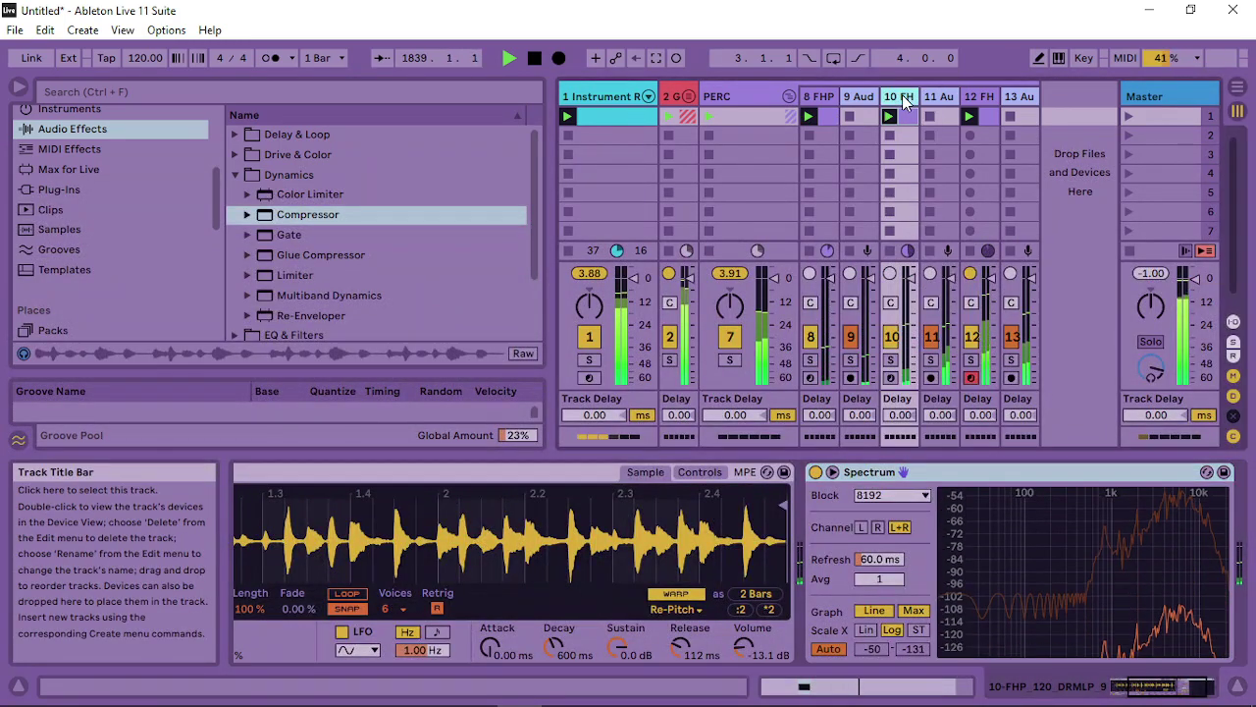
pyautogui.click(939, 97)
pyautogui.rightClick(938, 97)
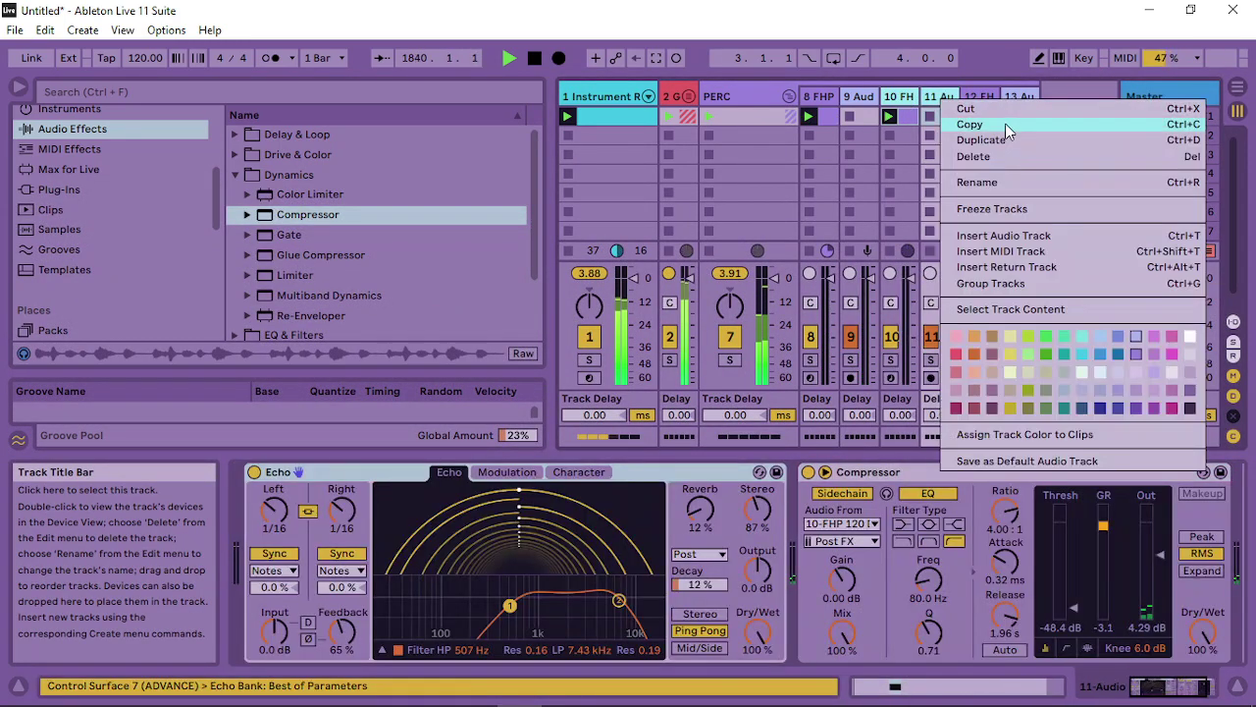
pyautogui.click(1002, 140)
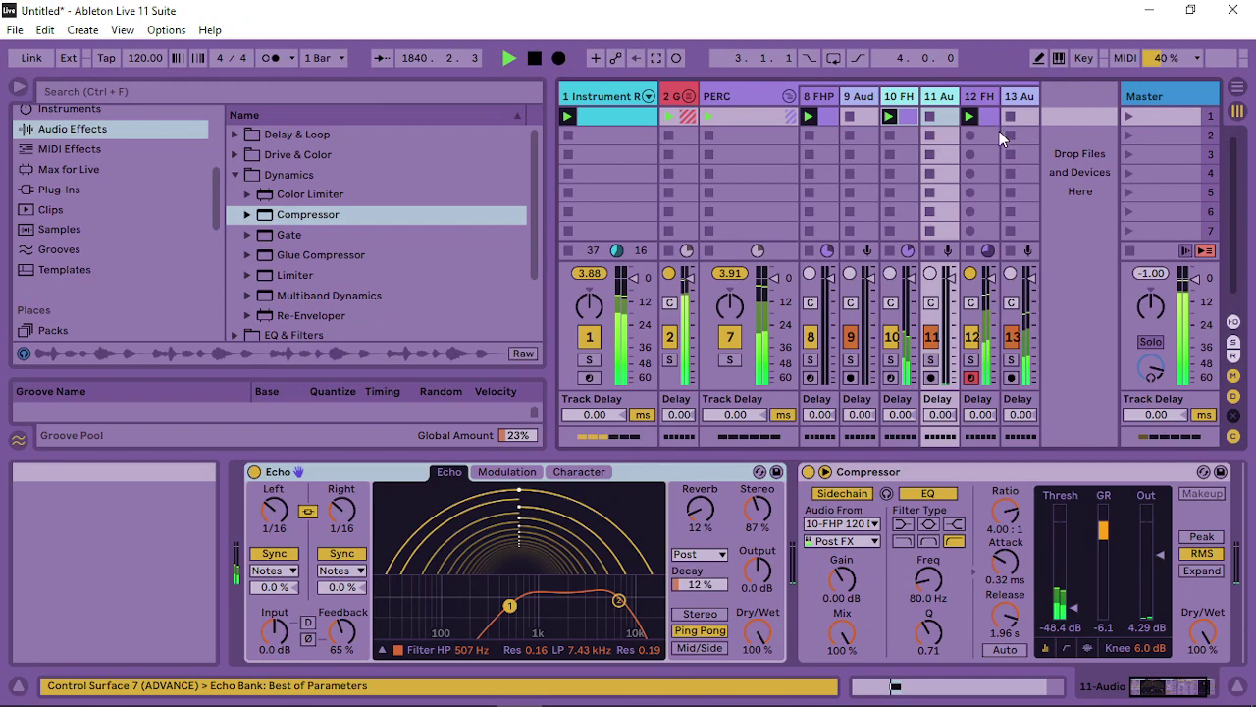
# Switch the duplicated track 12's Simpler to Slice mode and arm the track for recording
pyautogui.doubleClick(993, 116)
pyautogui.click(990, 96)
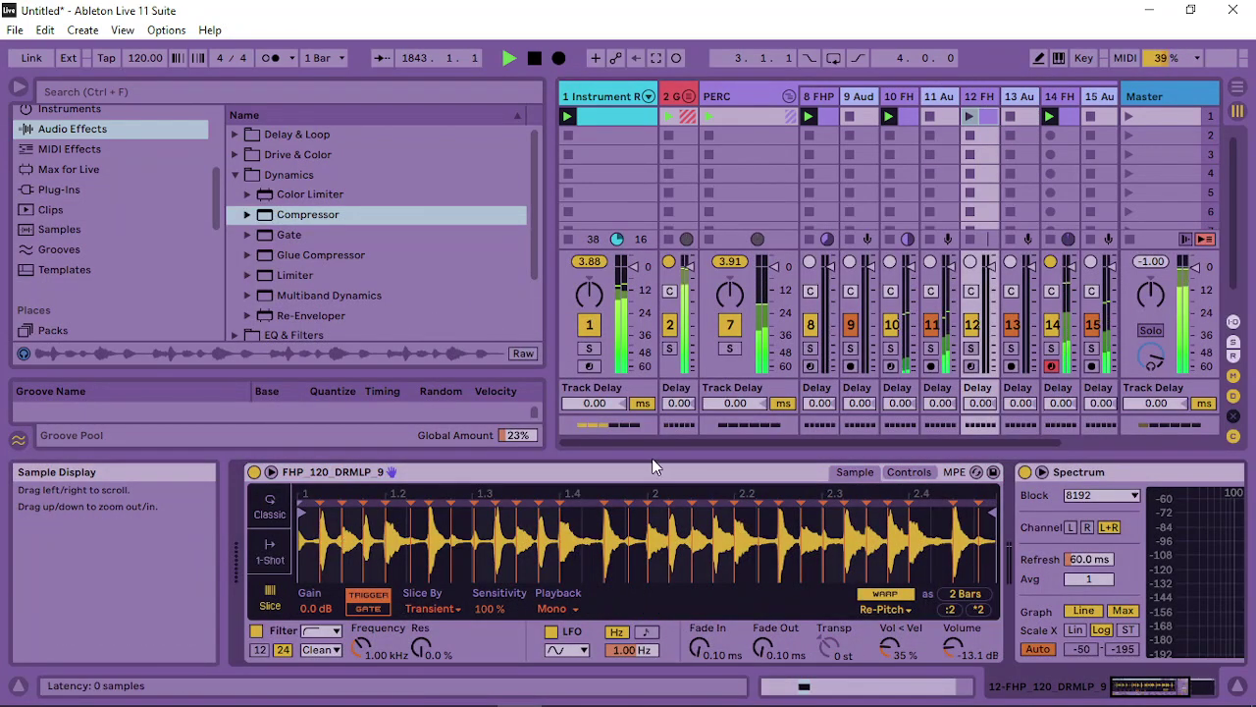
pyautogui.click(970, 366)
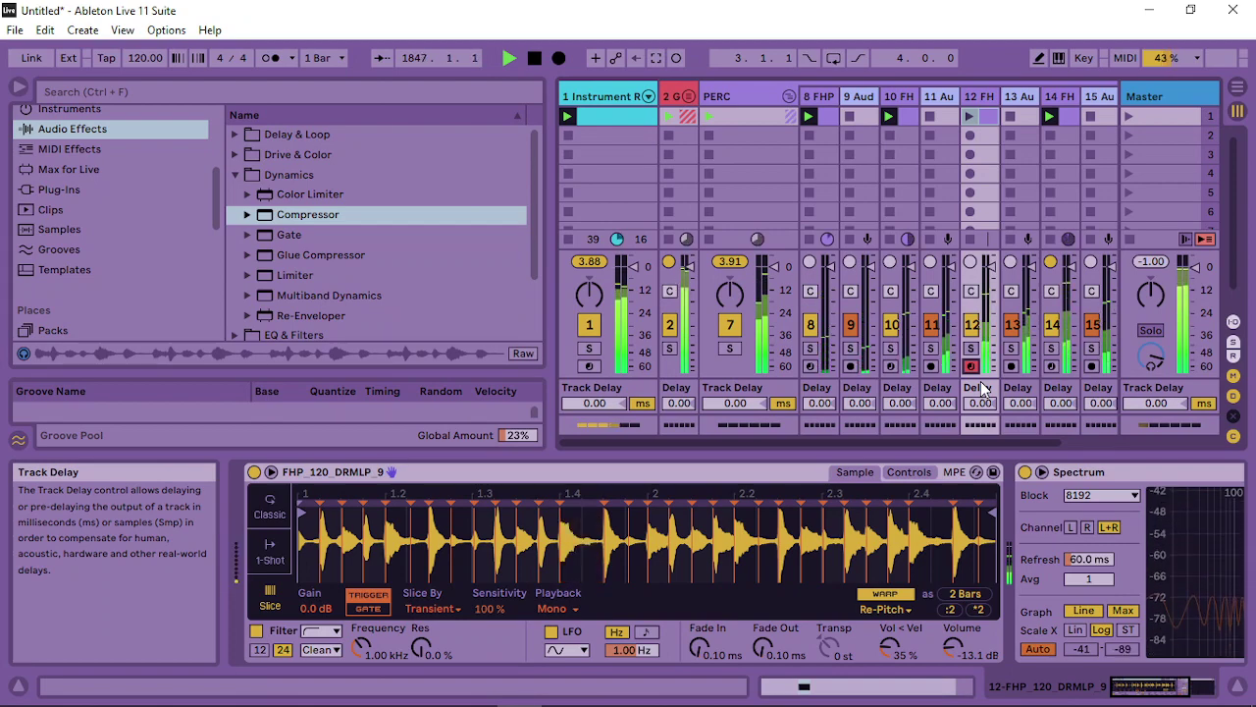
# Set track 13's Echo Dry/Wet to 13% and lower the track's volume
pyautogui.click(1021, 96)
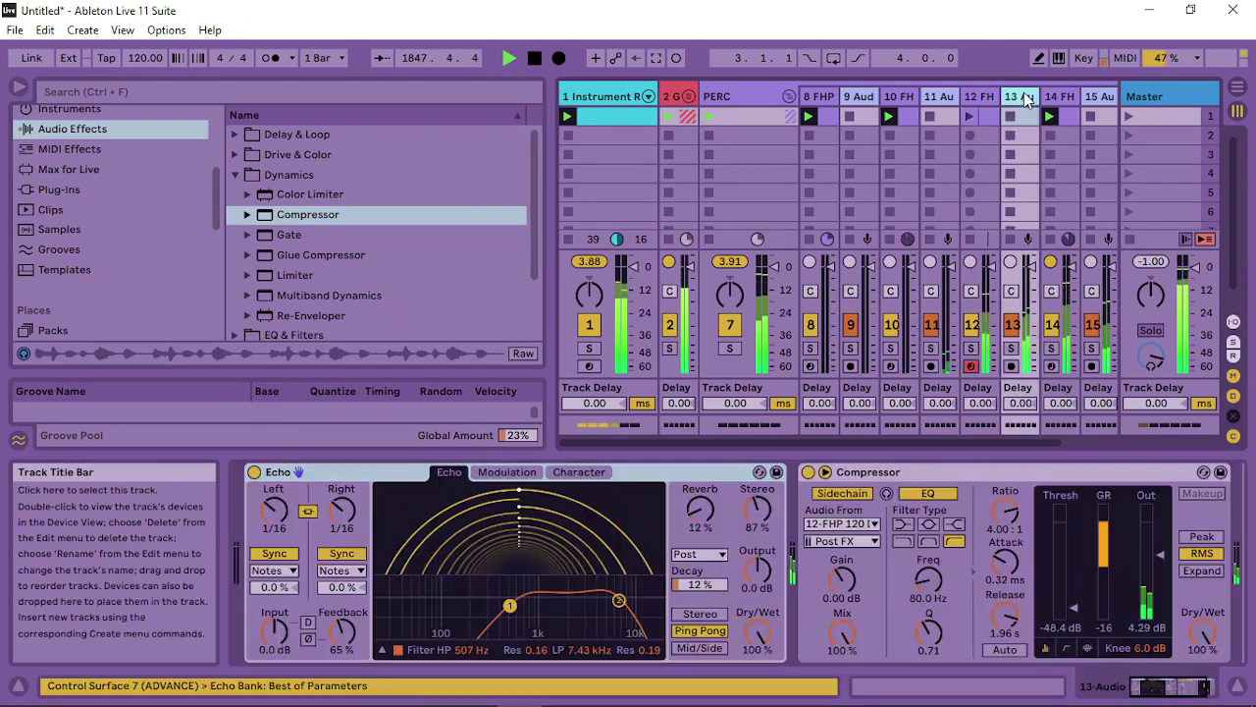
pyautogui.moveTo(757, 631); pyautogui.dragTo(756, 646)
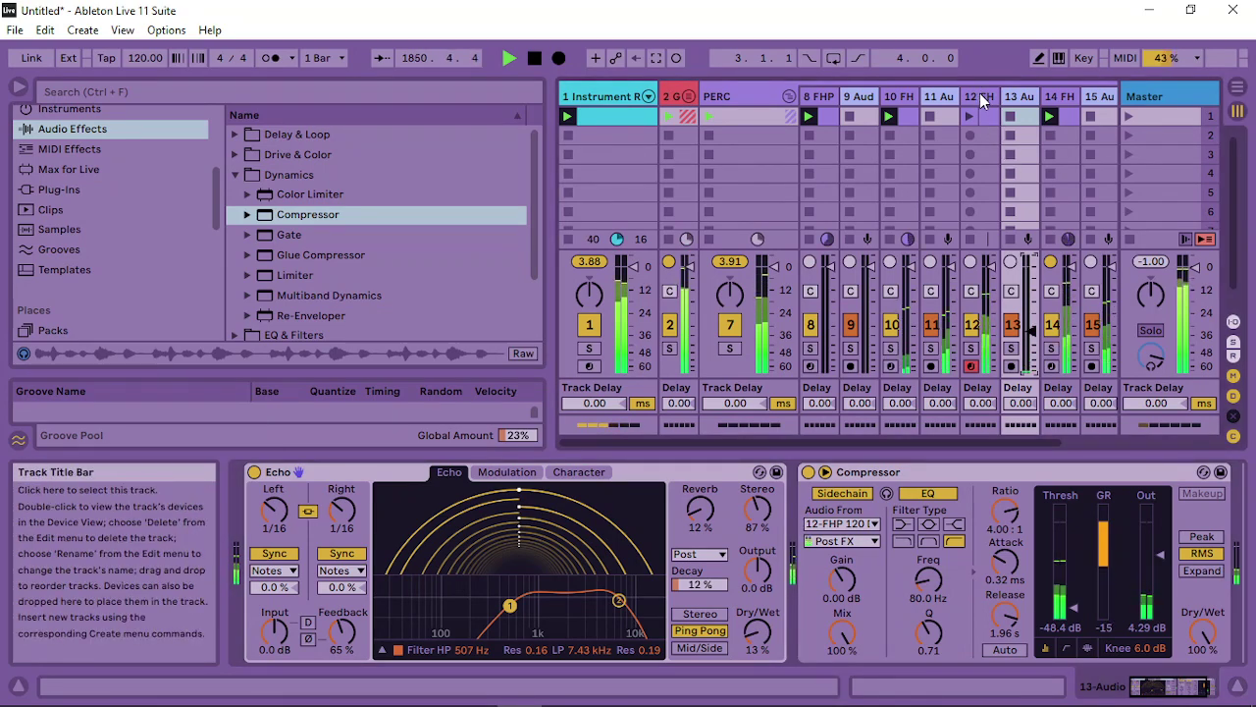
# Record a one-bar MIDI clip with two A#2 slice hits in track 12's second slot
pyautogui.click(979, 94)
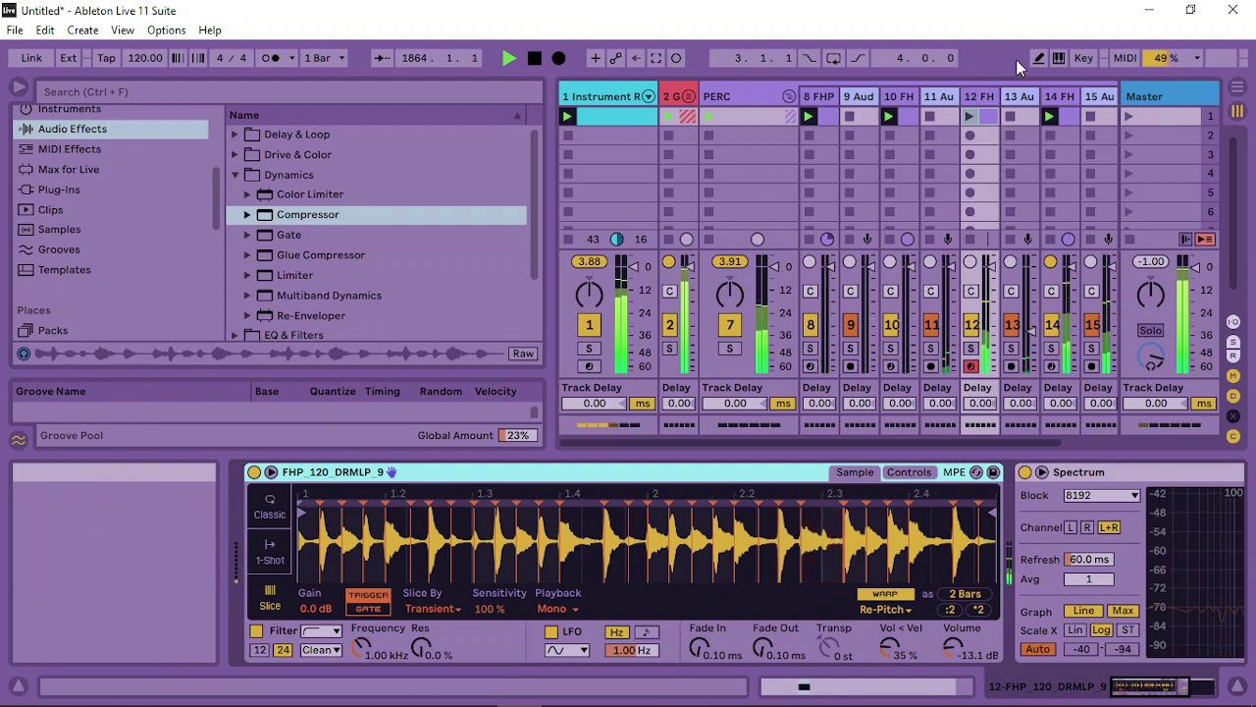
pyautogui.click(991, 119)
pyautogui.click(869, 307)
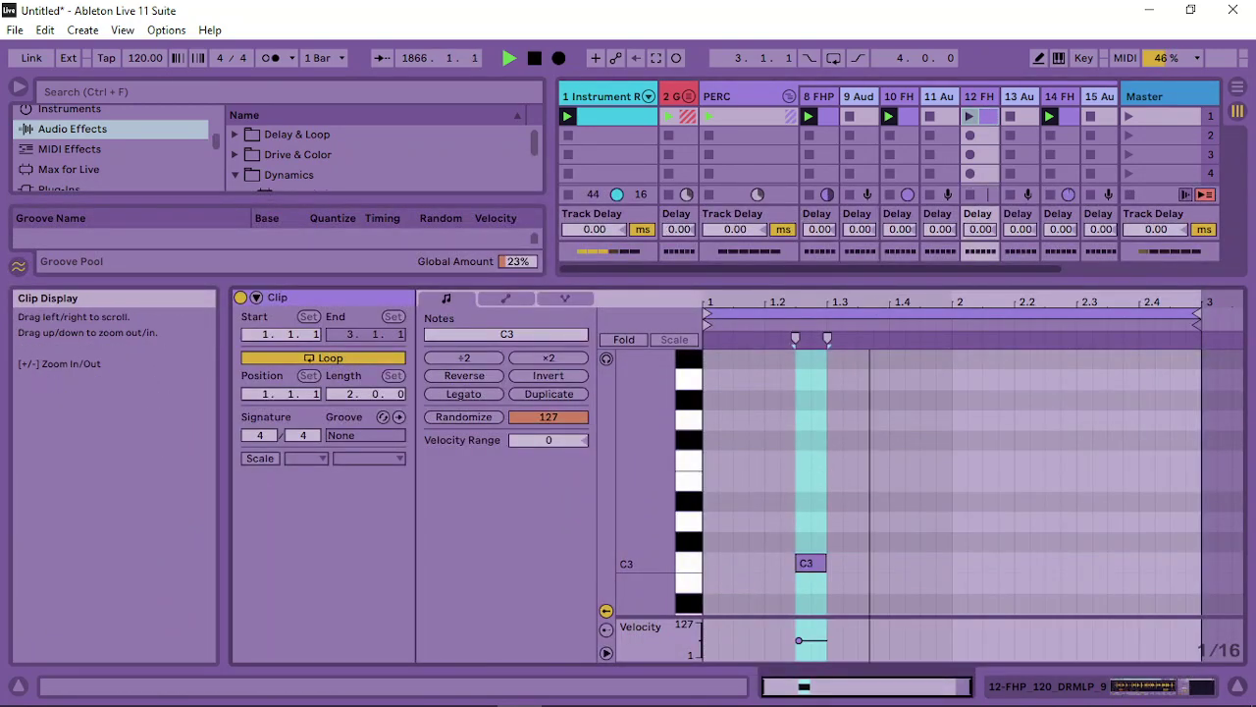
pyautogui.click(978, 135)
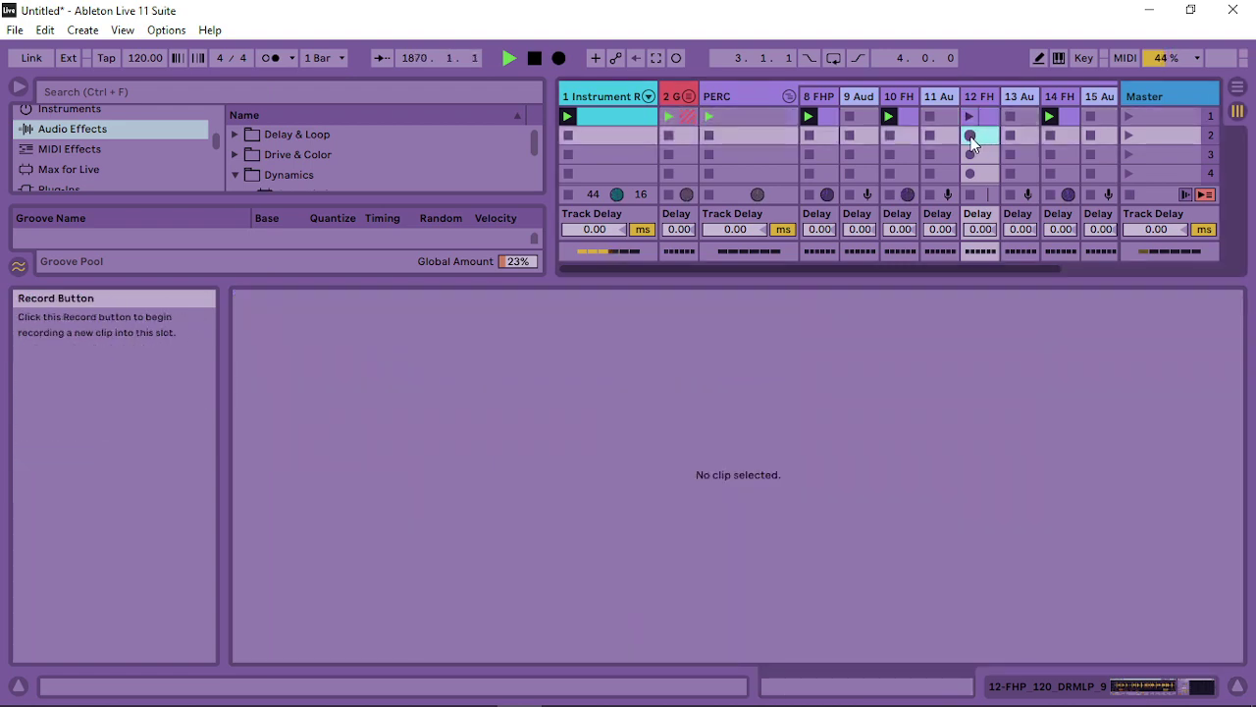
pyautogui.click(971, 137)
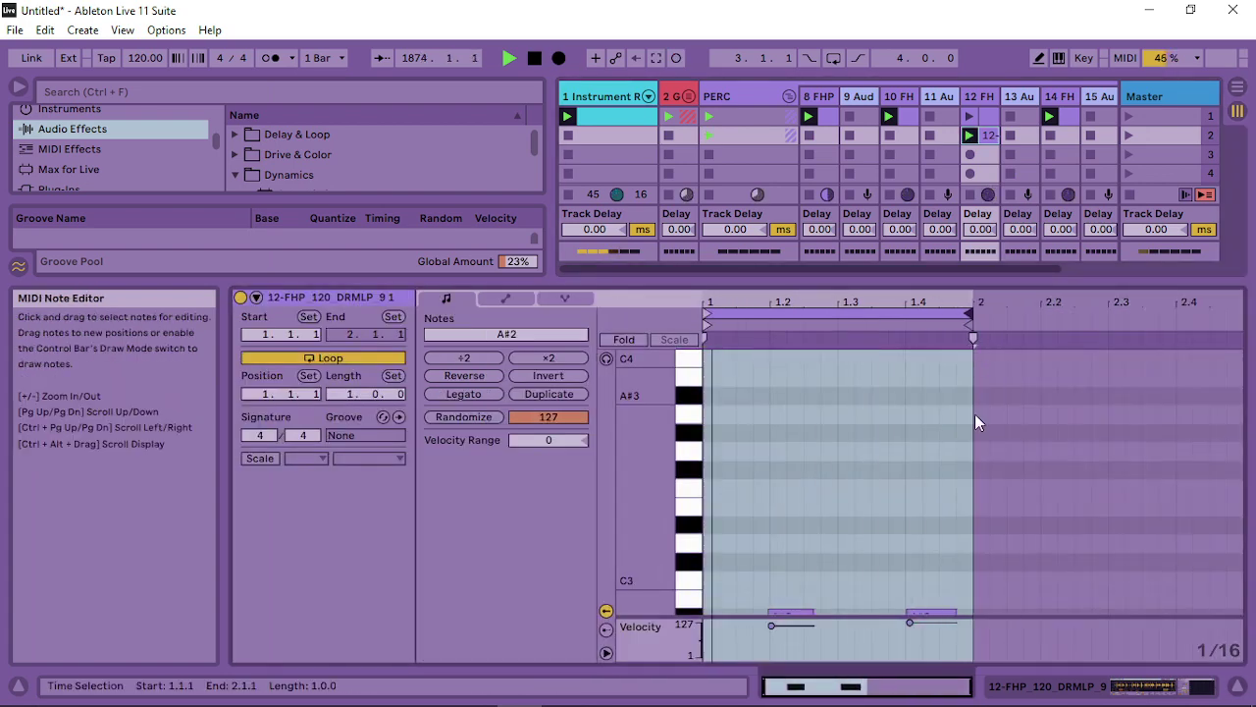
# Nudge both A#2 notes in track 12's new clip slightly later
pyautogui.click(785, 555)
pyautogui.scroll(-2, 747, 558)
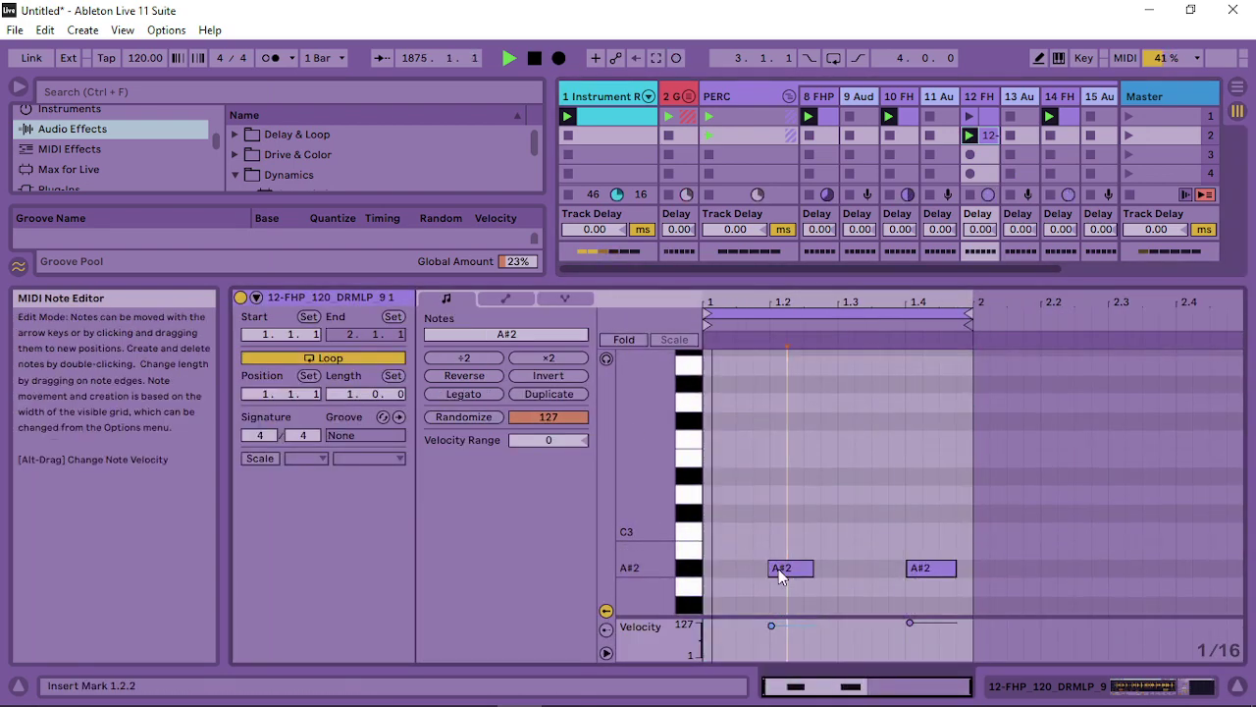
pyautogui.click(786, 569)
pyautogui.click(922, 568)
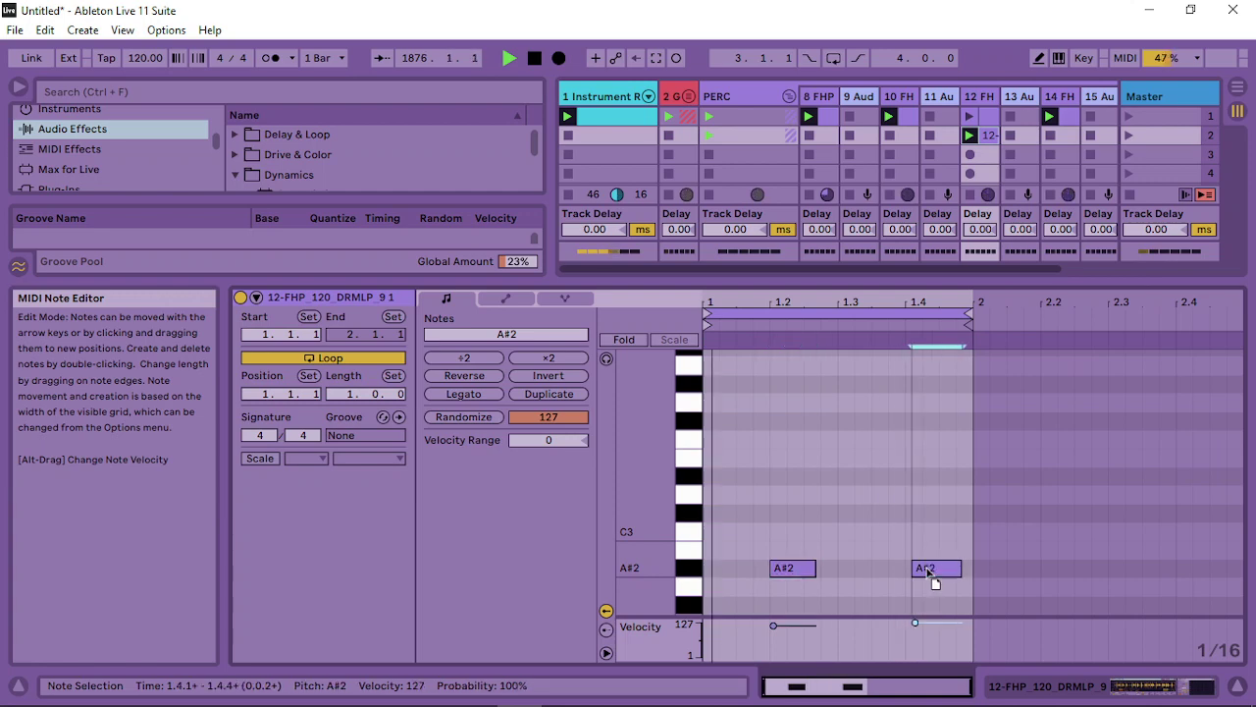
# Move the newly recorded clip into track 12's first slot and expand the track's Spectrum display
pyautogui.doubleClick(989, 94)
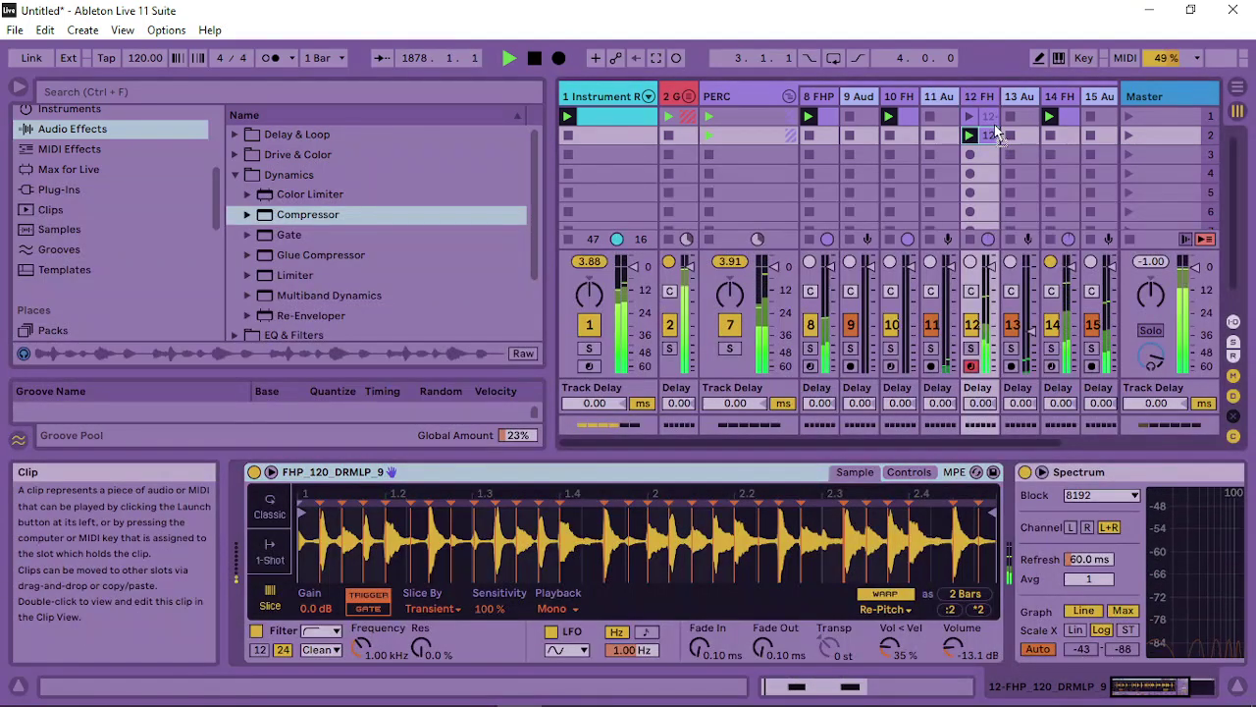
pyautogui.moveTo(996, 139); pyautogui.dragTo(993, 118)
pyautogui.moveTo(1150, 683); pyautogui.dragTo(1197, 684)
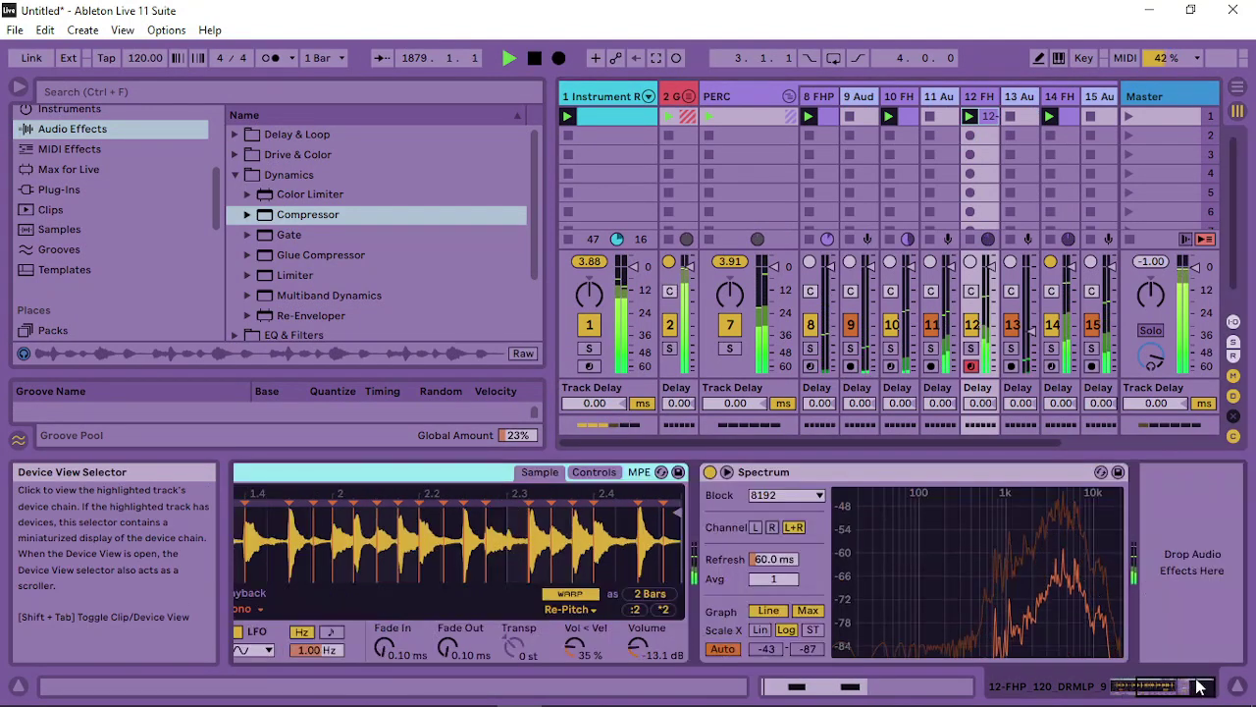
pyautogui.doubleClick(1069, 559)
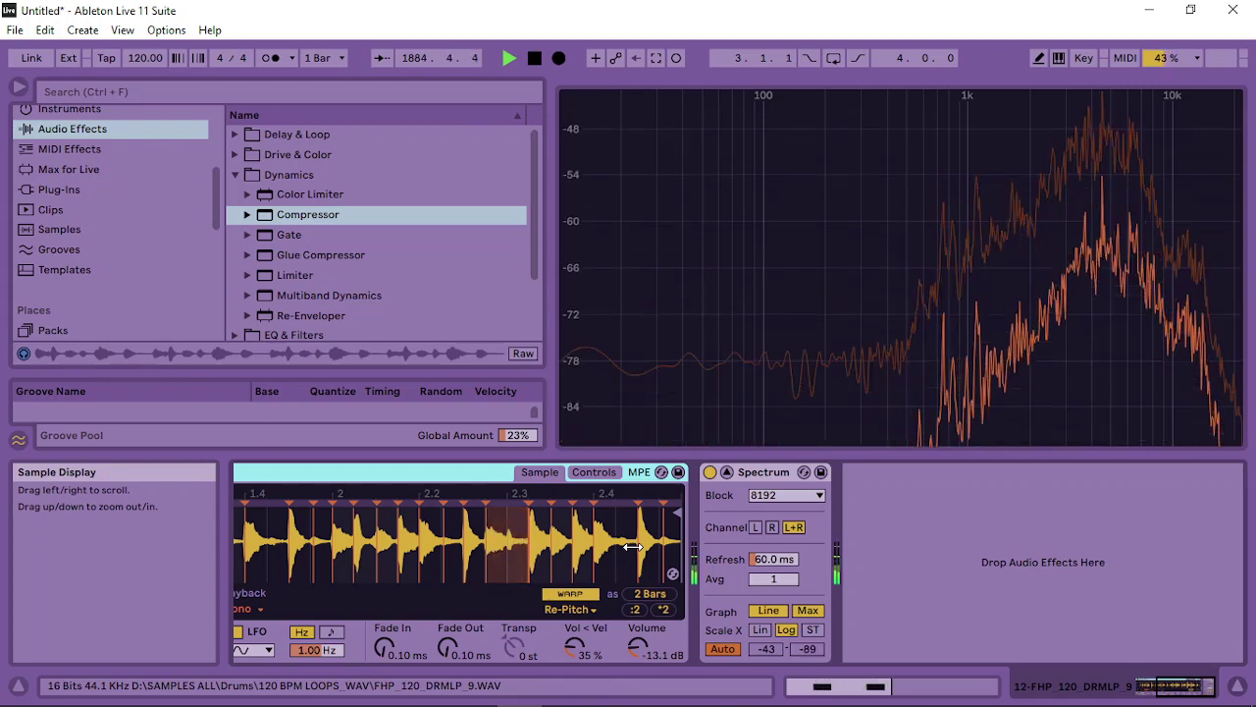
# Review the control settings and sample slices of the FHP_120_DRMLP_9 Simpler, and close the enlarged Spectrum display
pyautogui.click(593, 472)
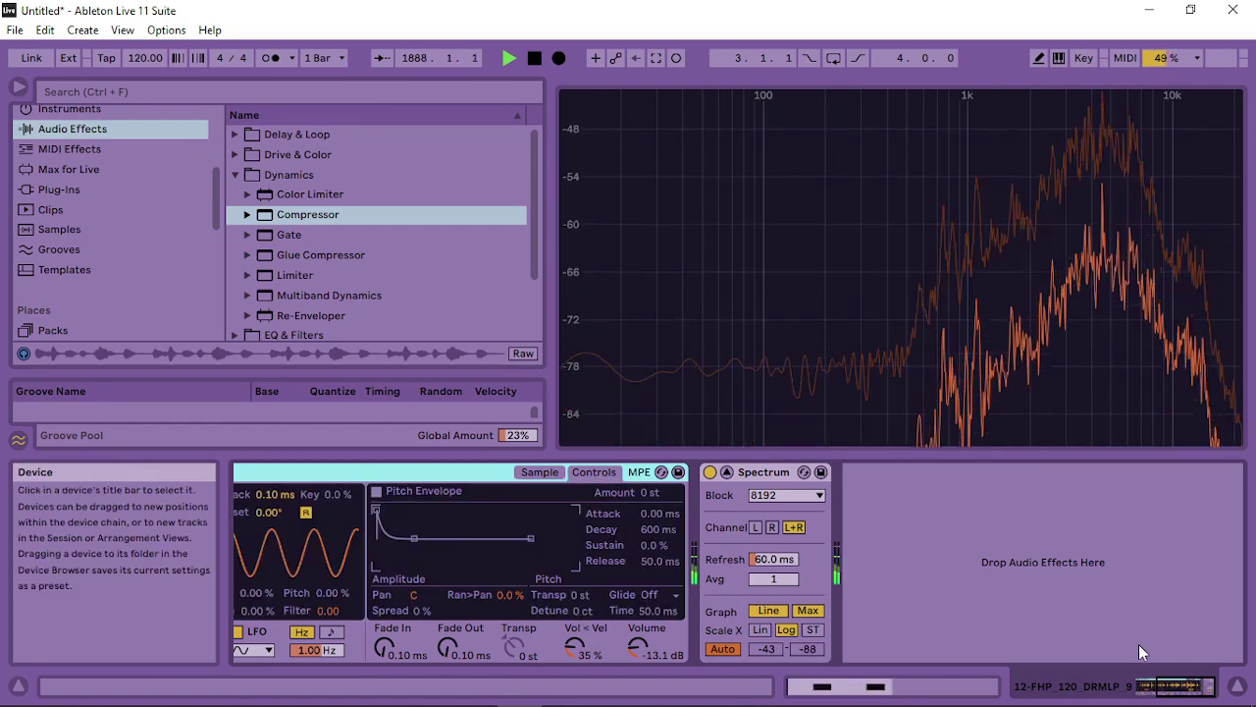
pyautogui.moveTo(1207, 686); pyautogui.dragTo(1141, 692)
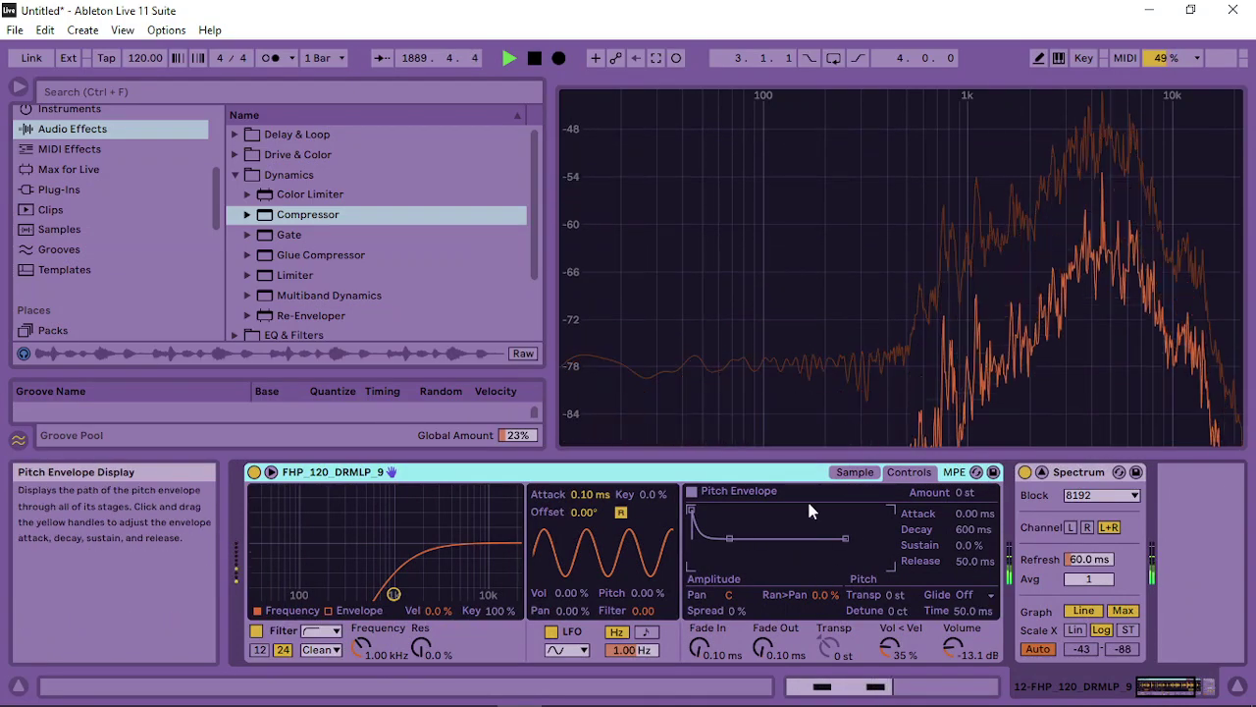
pyautogui.click(855, 473)
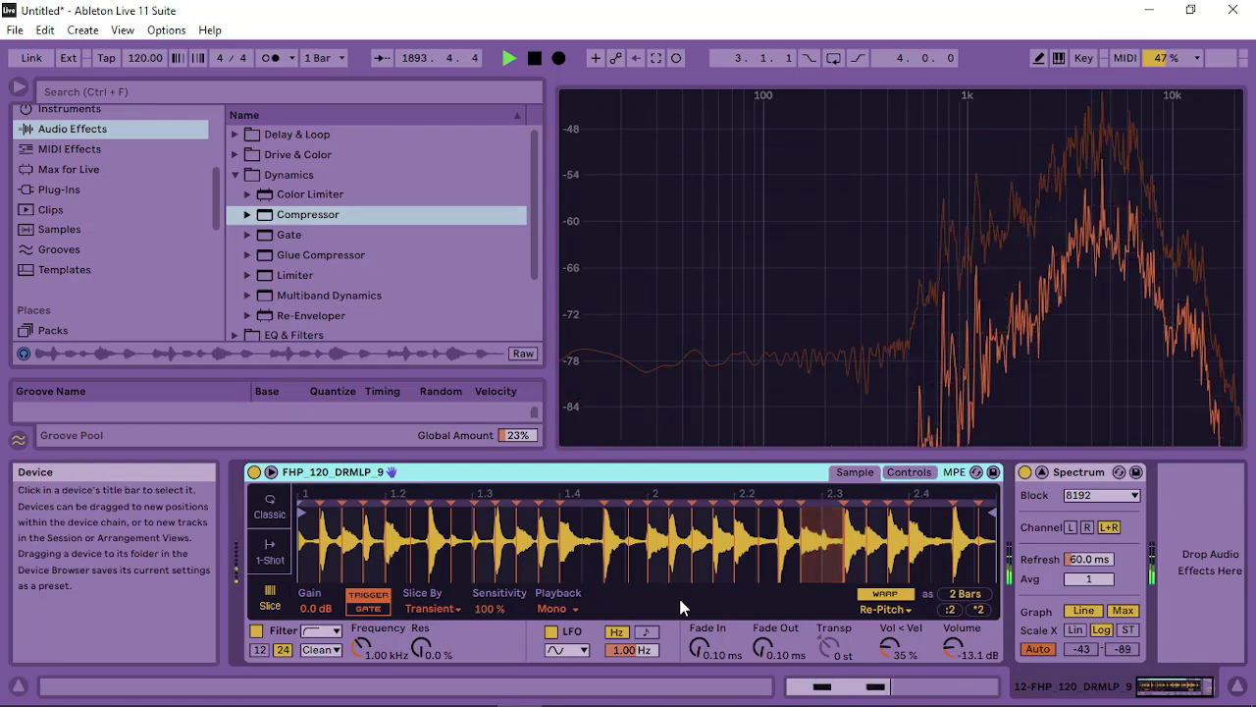
pyautogui.doubleClick(1006, 321)
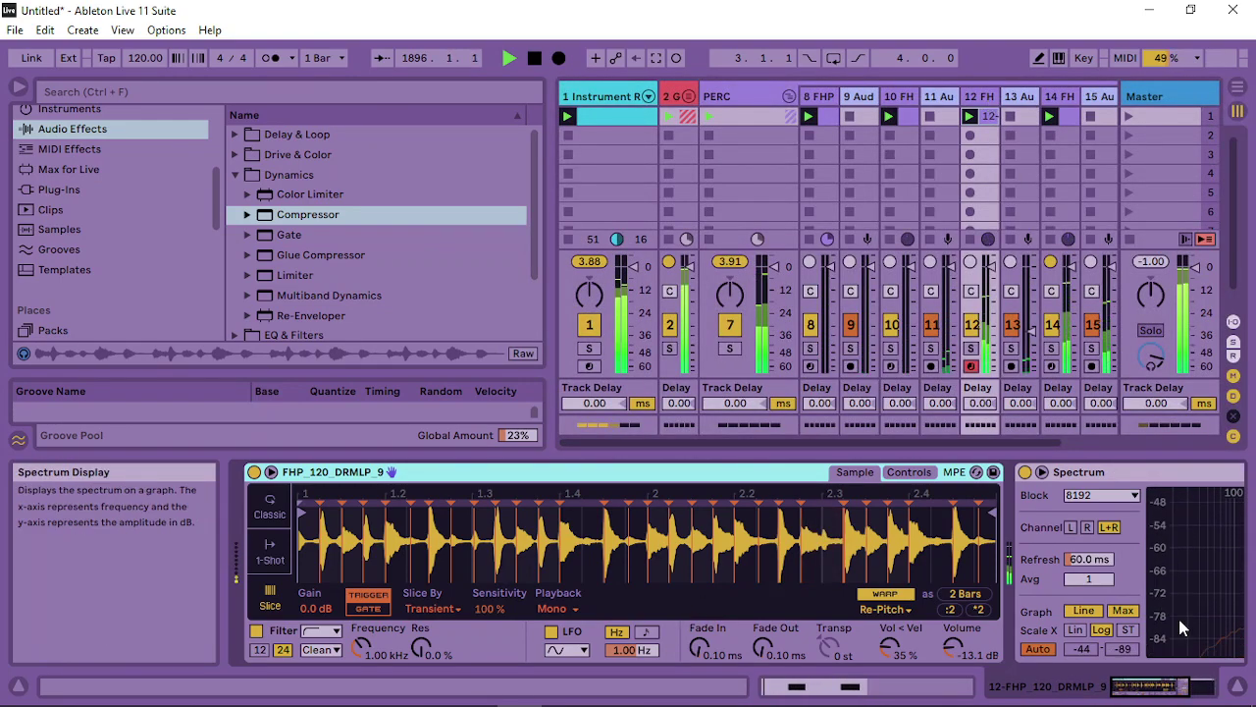
# Widen audio track 13, return its volume to 0 dB, and record two bars of track 12's output into its first slot
pyautogui.click(1237, 686)
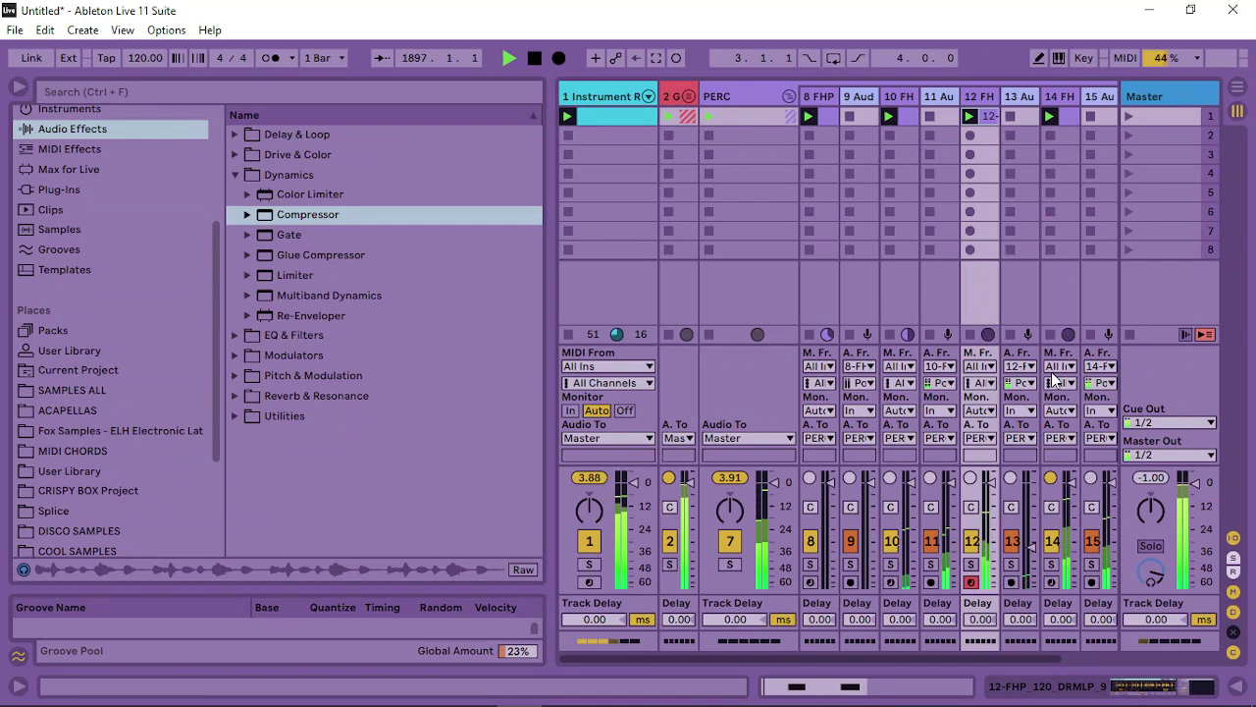
pyautogui.moveTo(1038, 95); pyautogui.dragTo(1076, 98)
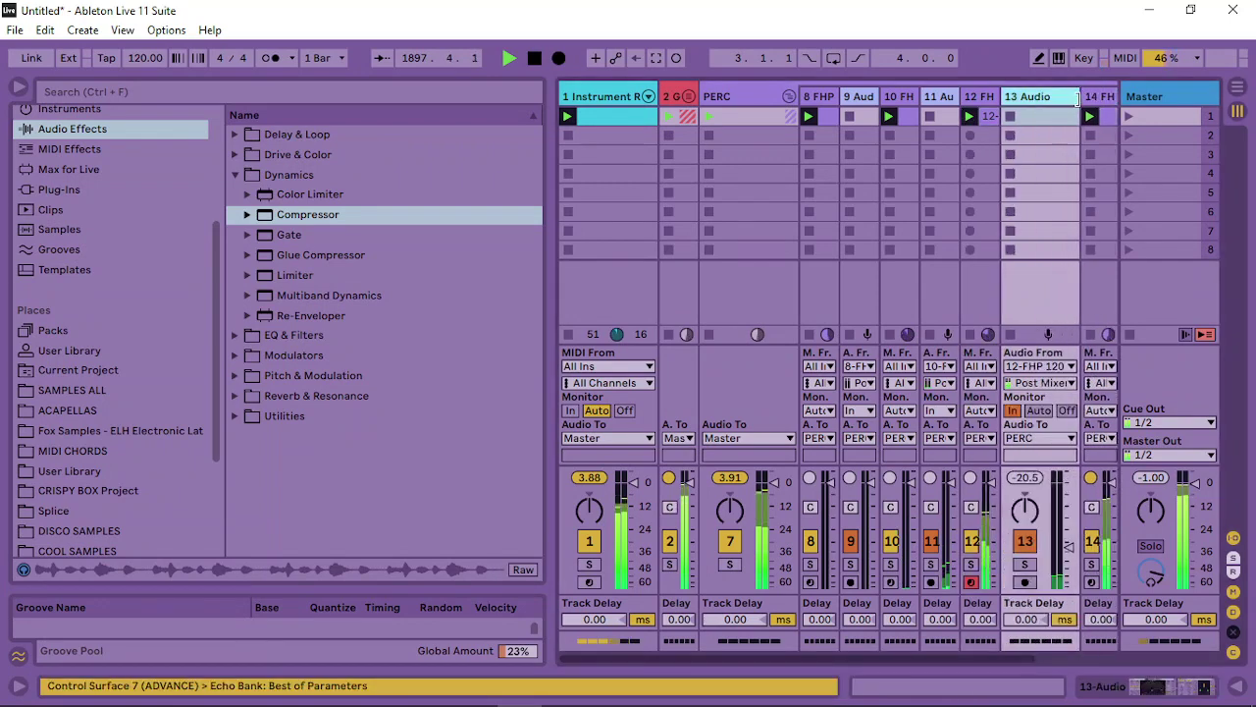
pyautogui.click(1023, 581)
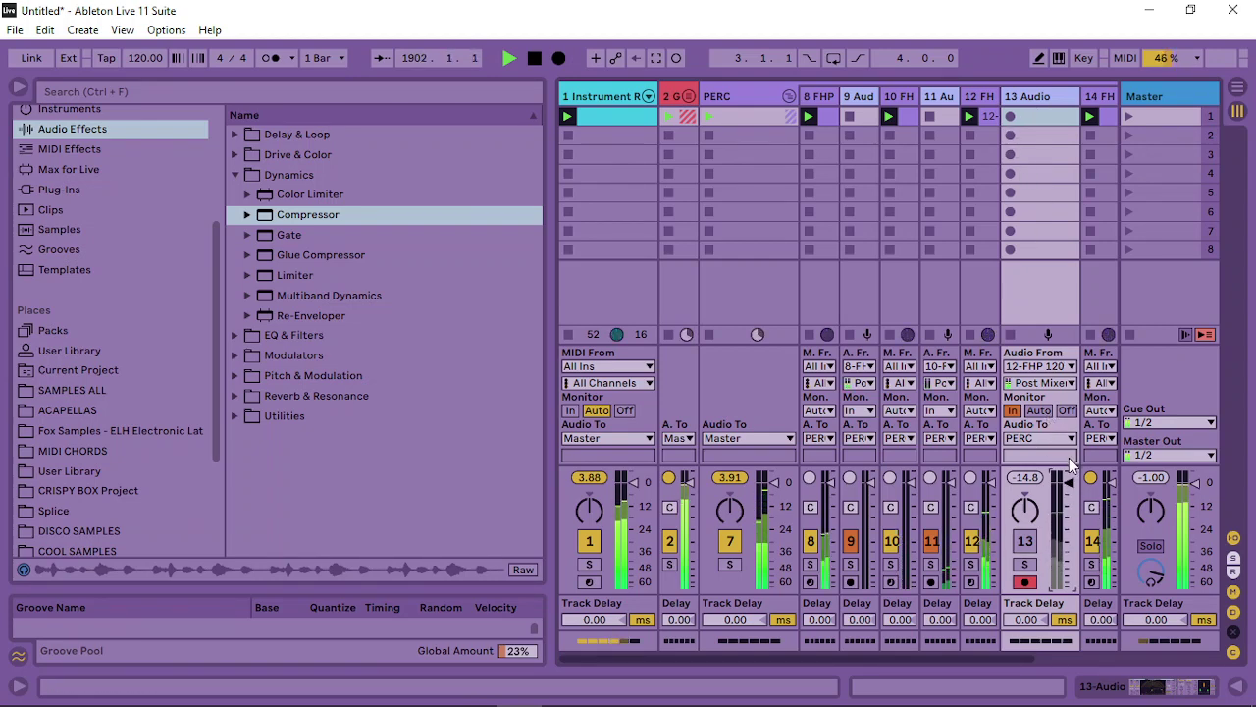
pyautogui.click(1011, 116)
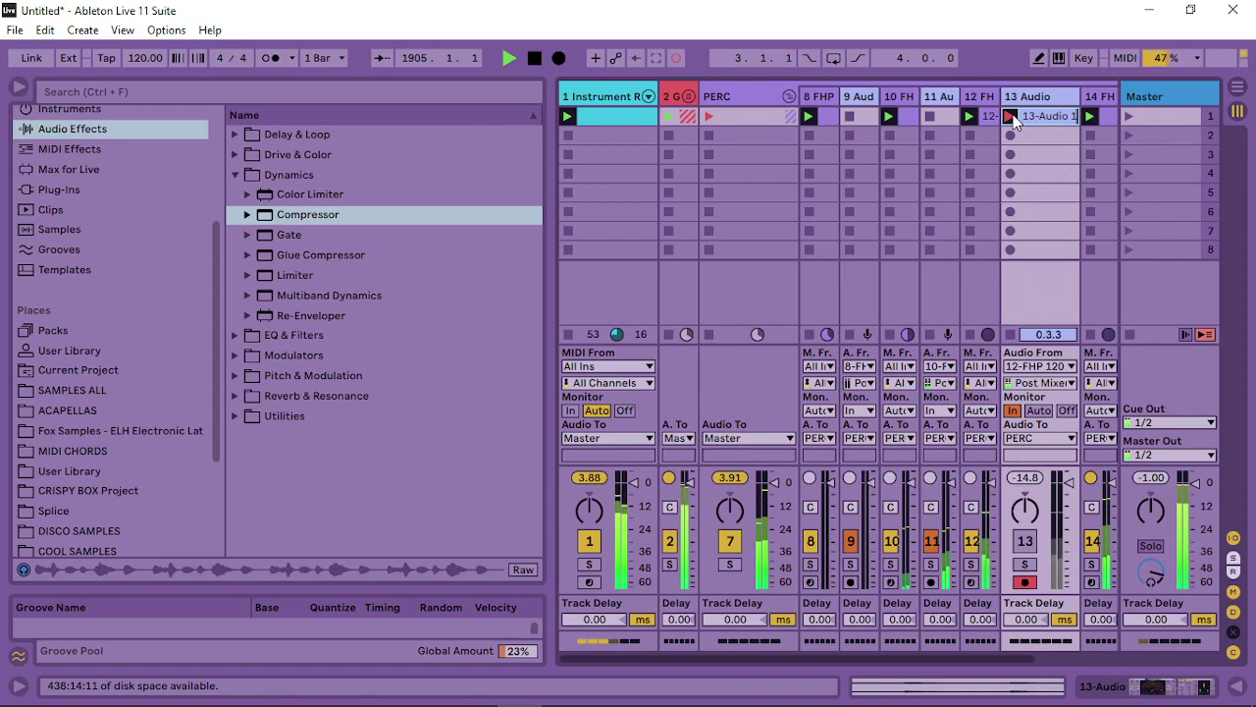
pyautogui.click(1012, 116)
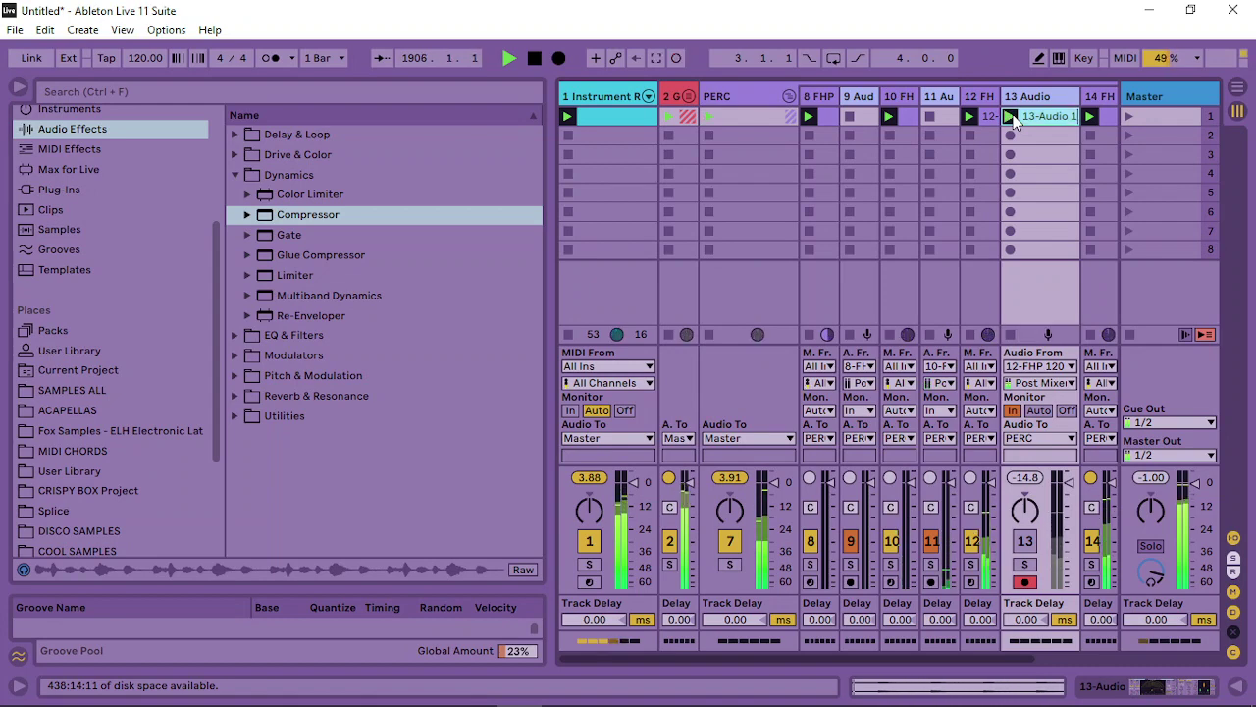
# Remove the original sliced-loop track 12 and select the audio track holding the recorded clip
pyautogui.rightClick(984, 98)
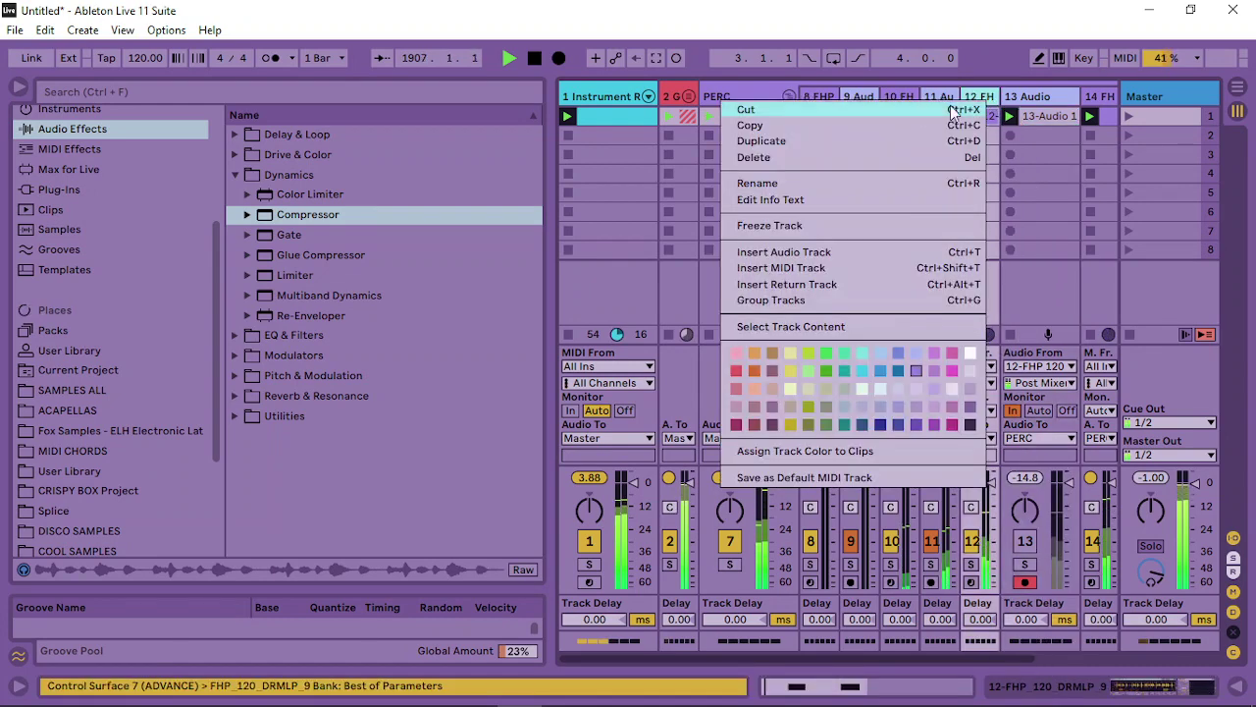
pyautogui.click(745, 109)
pyautogui.click(1035, 98)
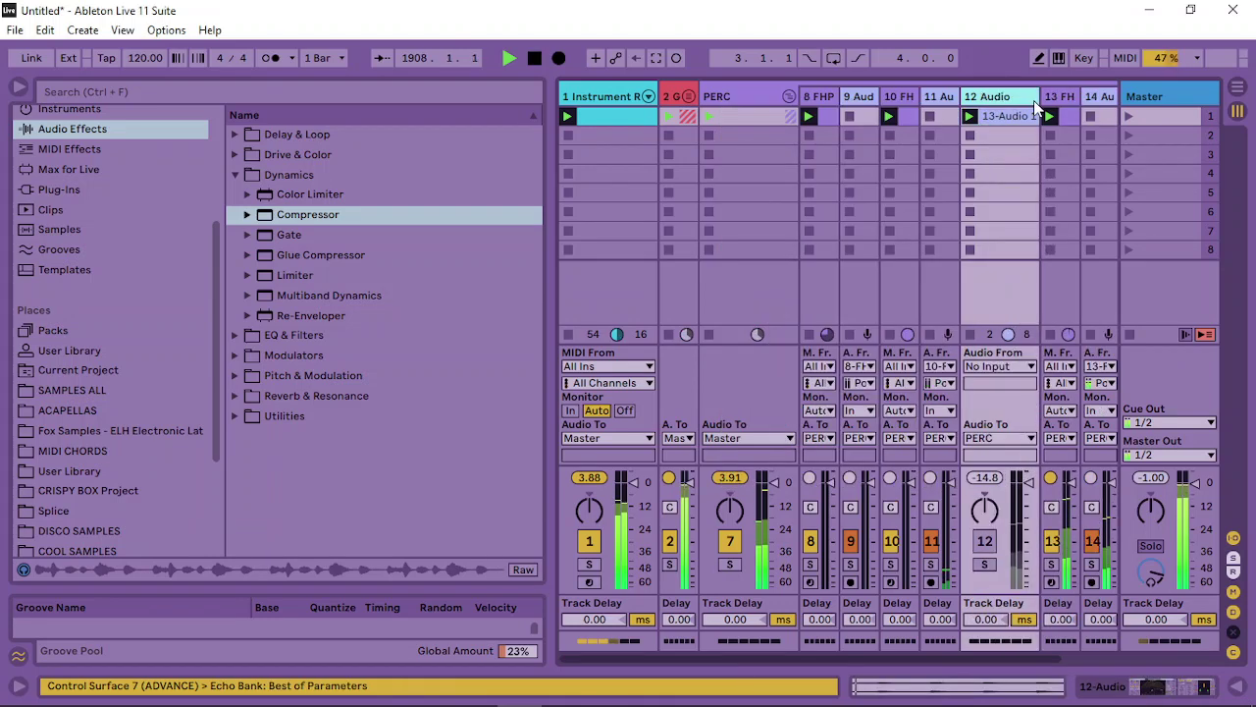
# Activate the recorded audio track, set its input to Ext. In, and switch its monitoring to Auto
pyautogui.click(985, 550)
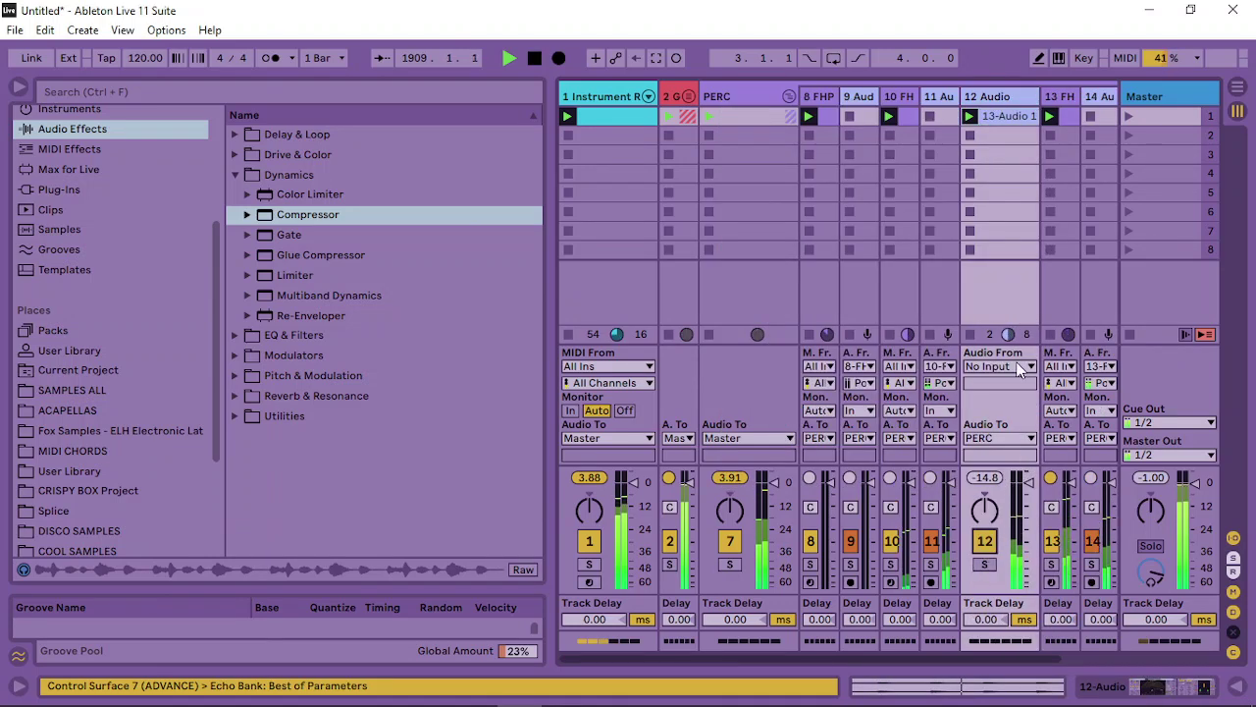
pyautogui.click(1021, 366)
pyautogui.click(1012, 378)
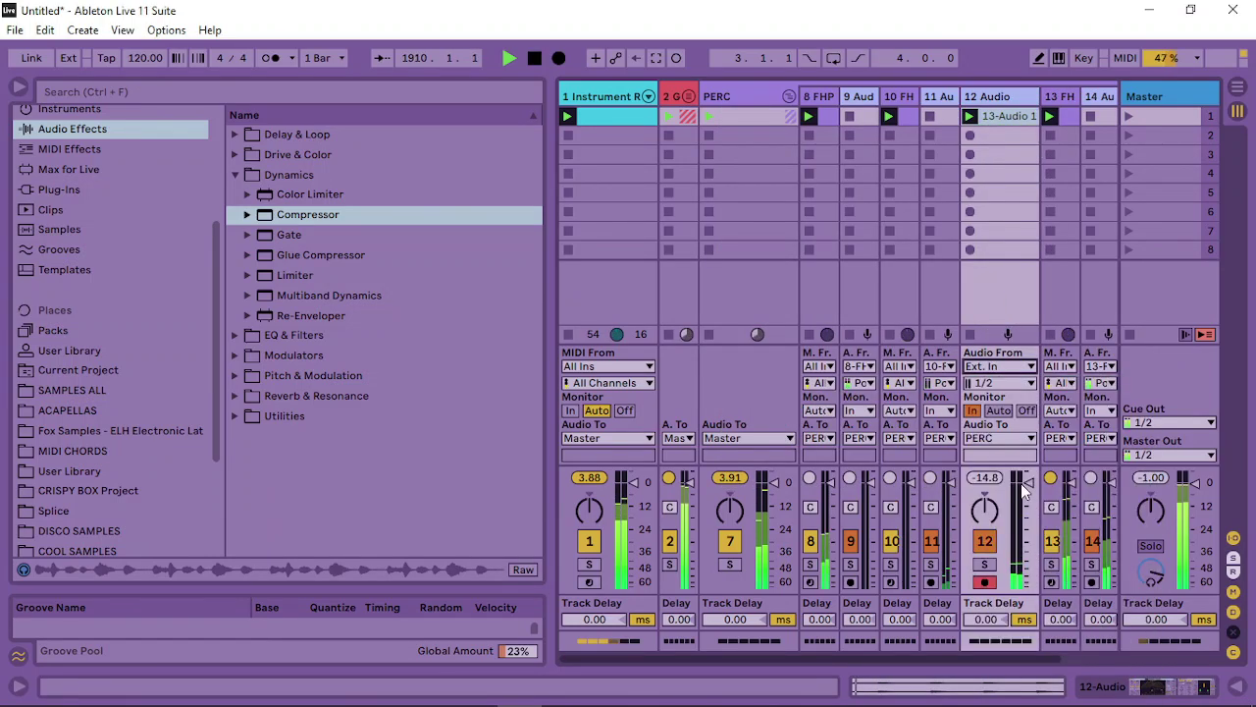
pyautogui.click(999, 412)
# Bypass the Echo and Compressor on the recorded audio track and remove both devices
pyautogui.doubleClick(999, 97)
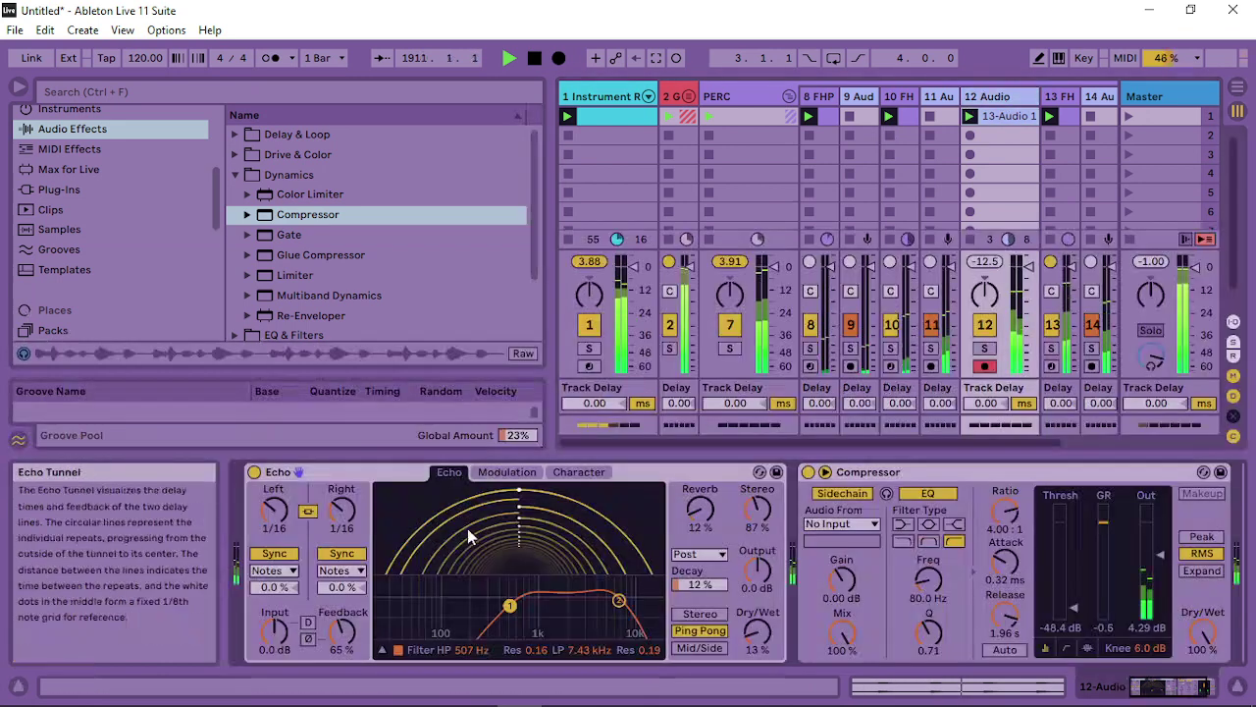
pyautogui.click(254, 472)
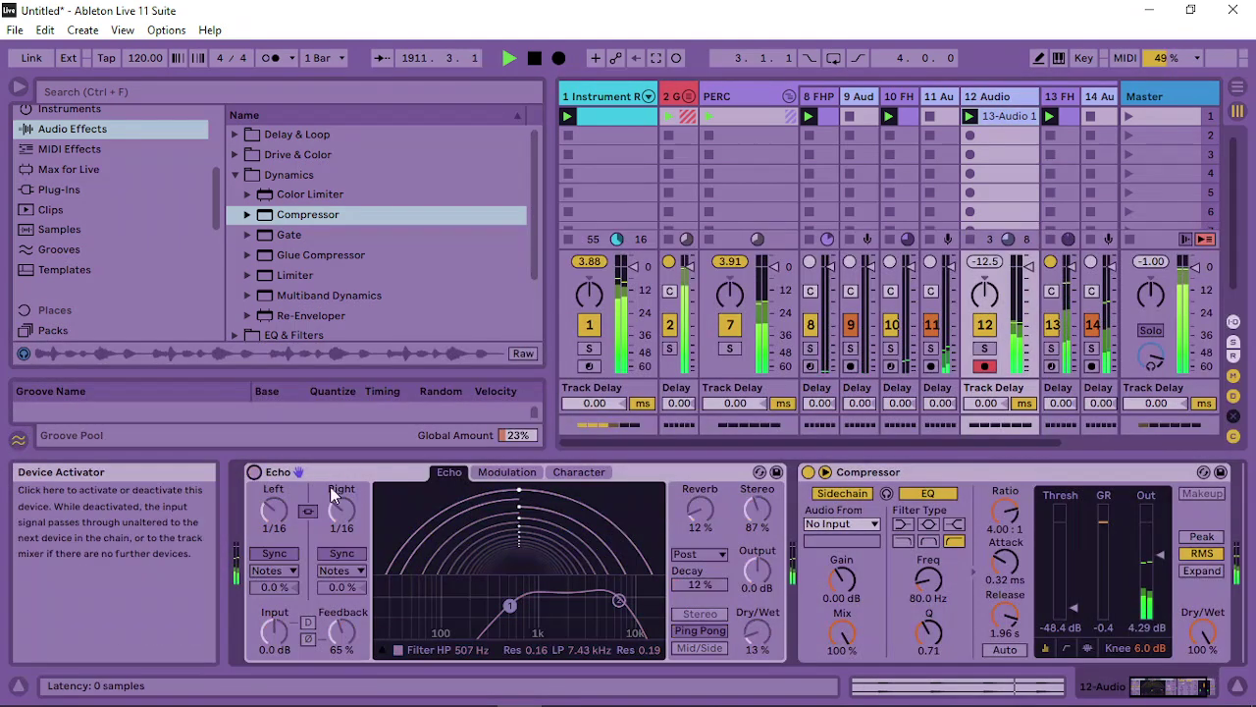
pyautogui.click(807, 472)
pyautogui.click(894, 477)
pyautogui.rightClick(894, 477)
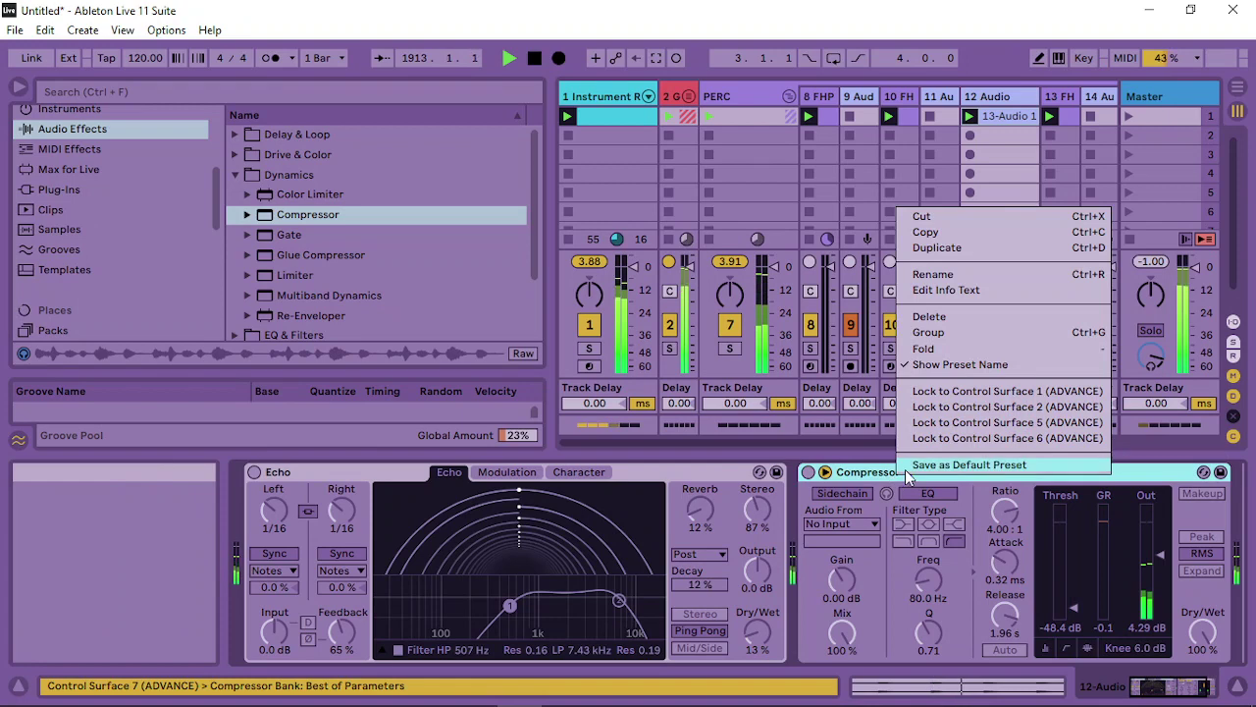
pyautogui.click(959, 229)
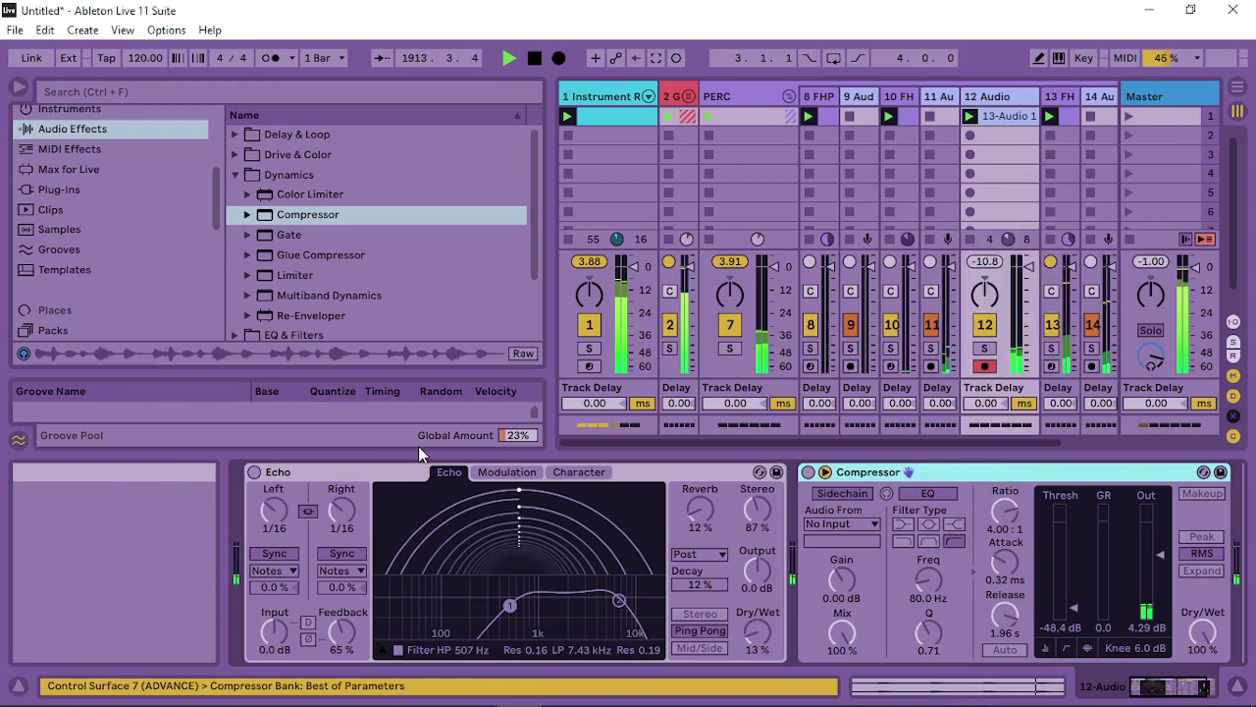
pyautogui.rightClick(355, 473)
pyautogui.click(416, 199)
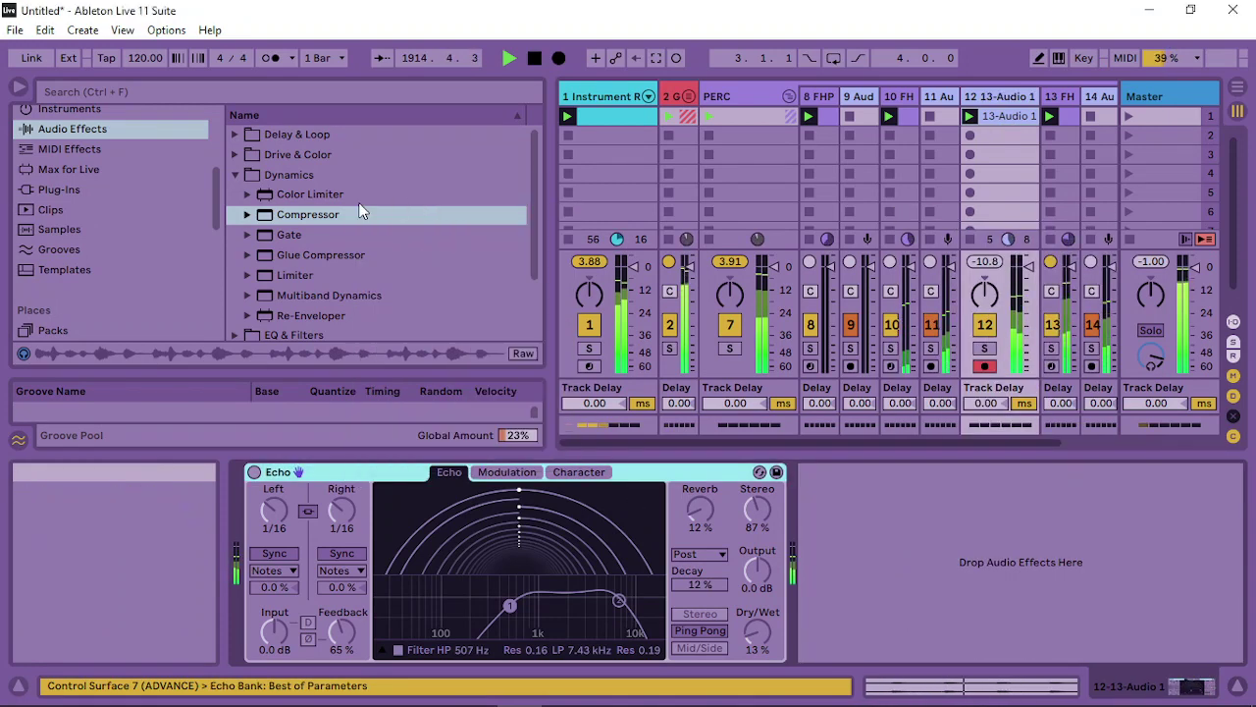
# Load a Spectrum on the recorded audio track and check the clip's frequency content in its enlarged display
pyautogui.scroll(-3, 318, 302)
pyautogui.scroll(-1, 201, 299)
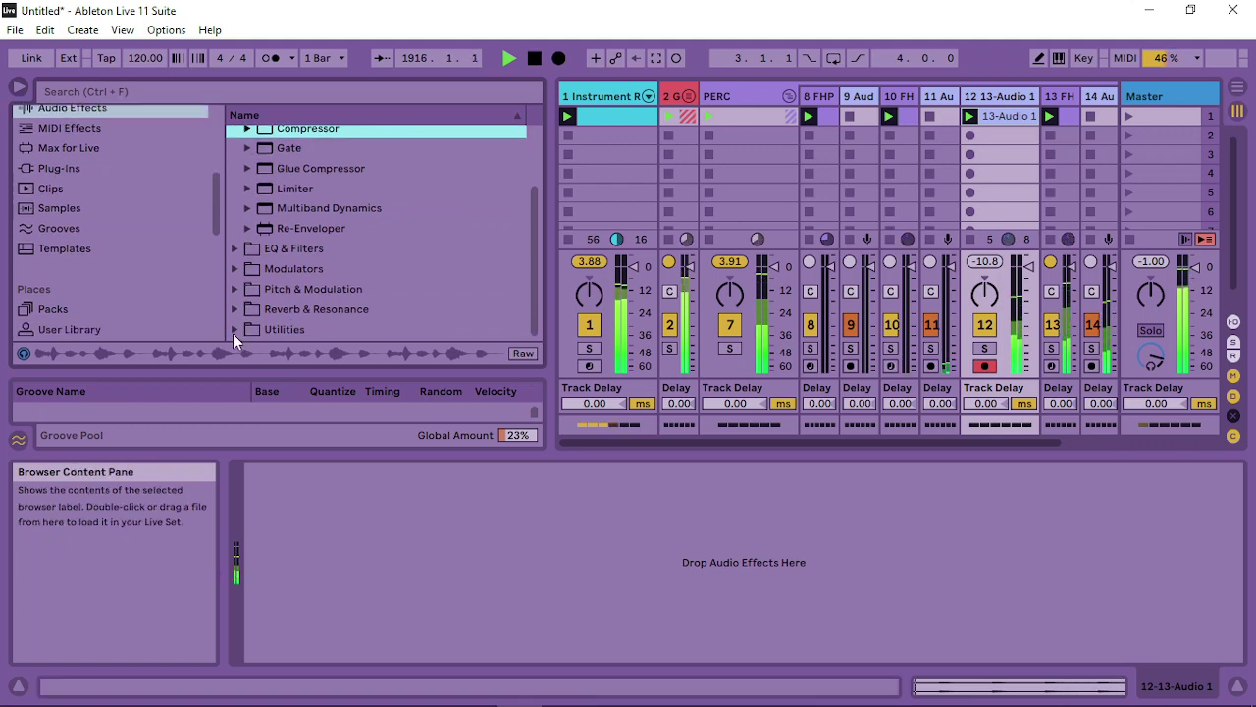
pyautogui.click(235, 330)
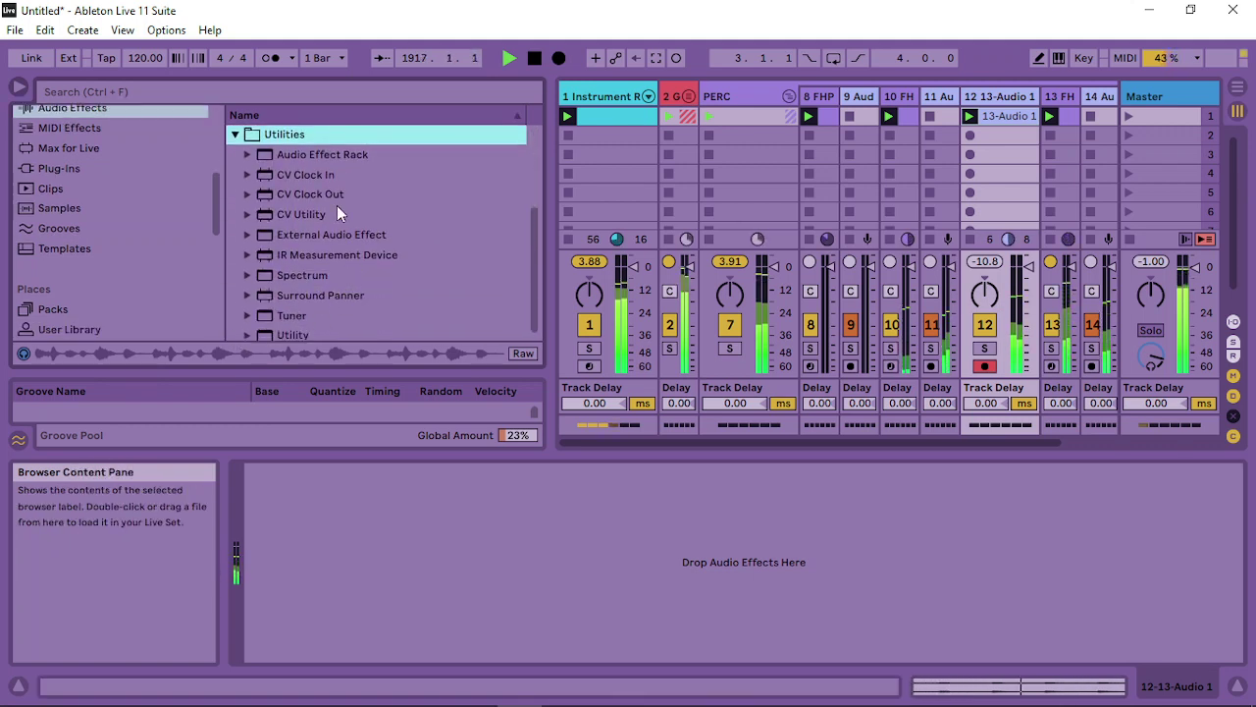
pyautogui.moveTo(301, 280); pyautogui.dragTo(583, 592)
pyautogui.doubleClick(492, 546)
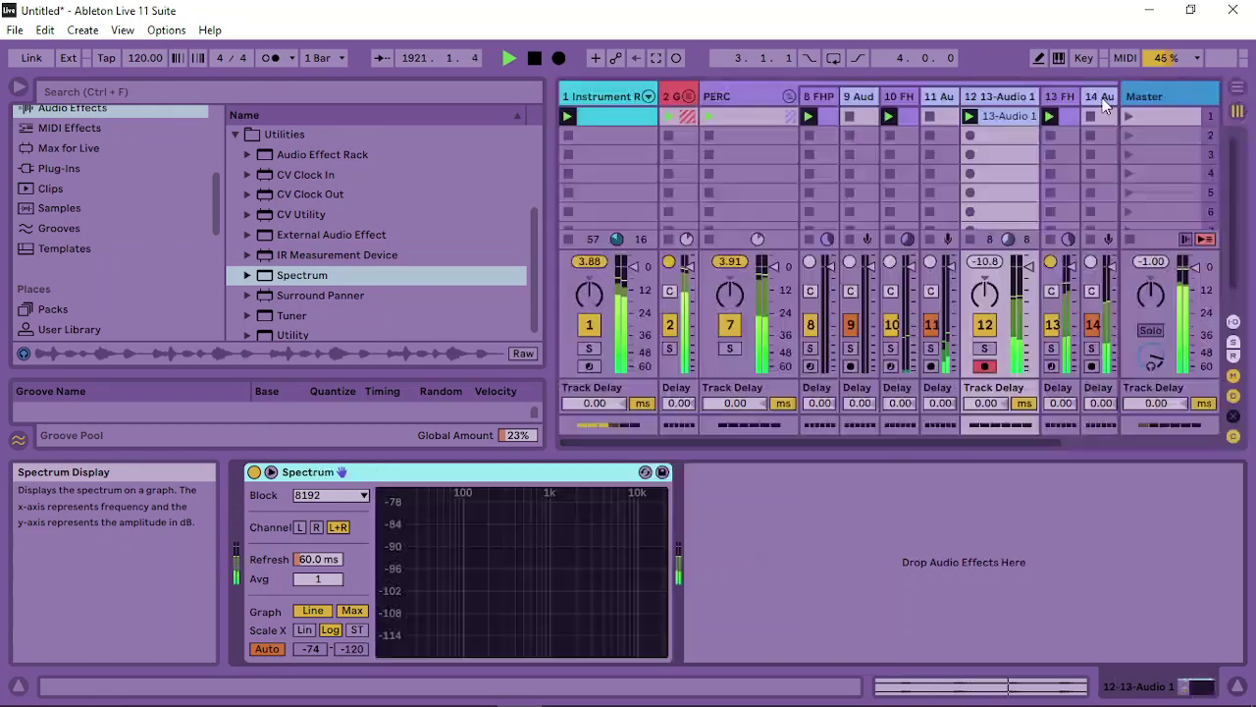
pyautogui.doubleClick(1102, 102)
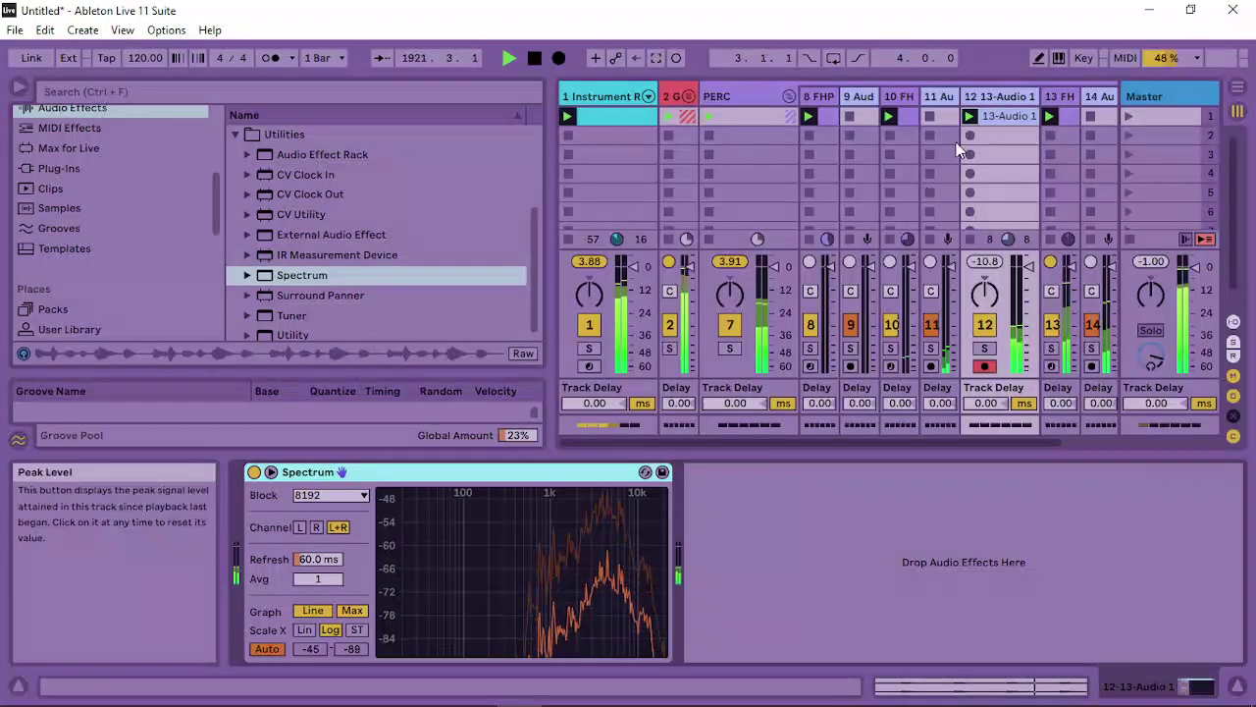
# Set the recorded 13-Audio 1 clip's pitch to +5 st and try Re-Pitch warping before returning it to Beats
pyautogui.doubleClick(1010, 117)
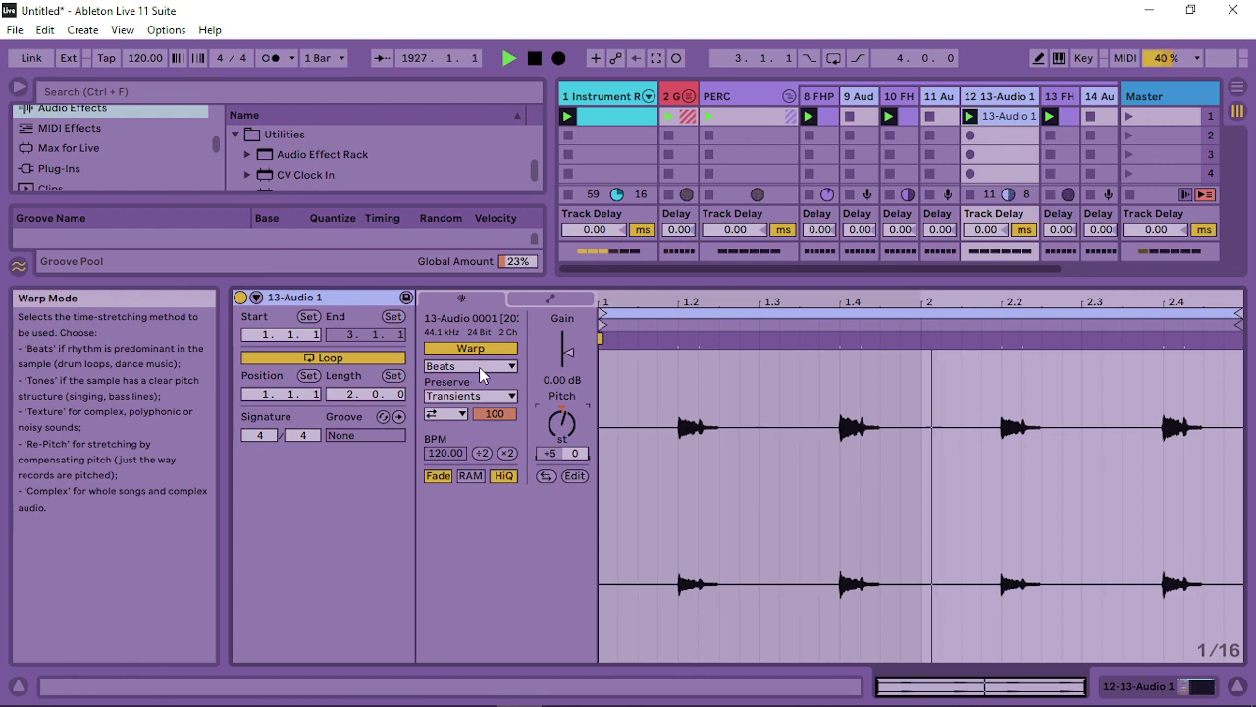
pyautogui.click(481, 369)
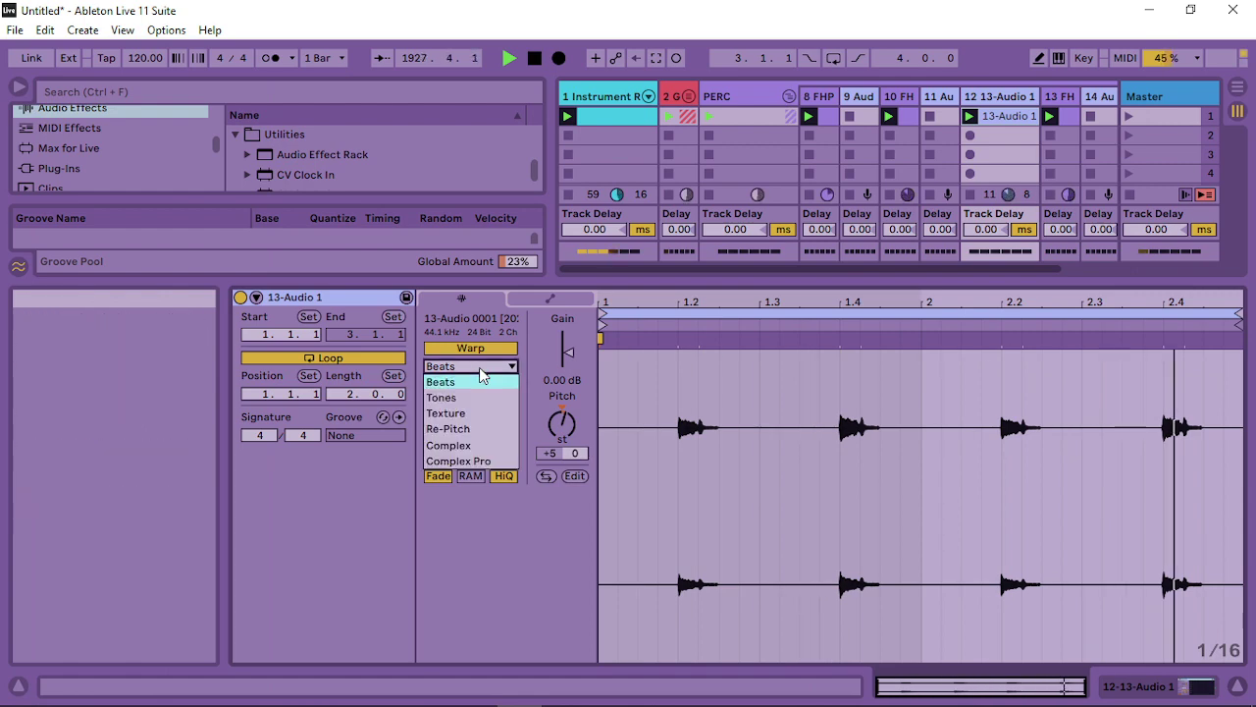
pyautogui.click(480, 432)
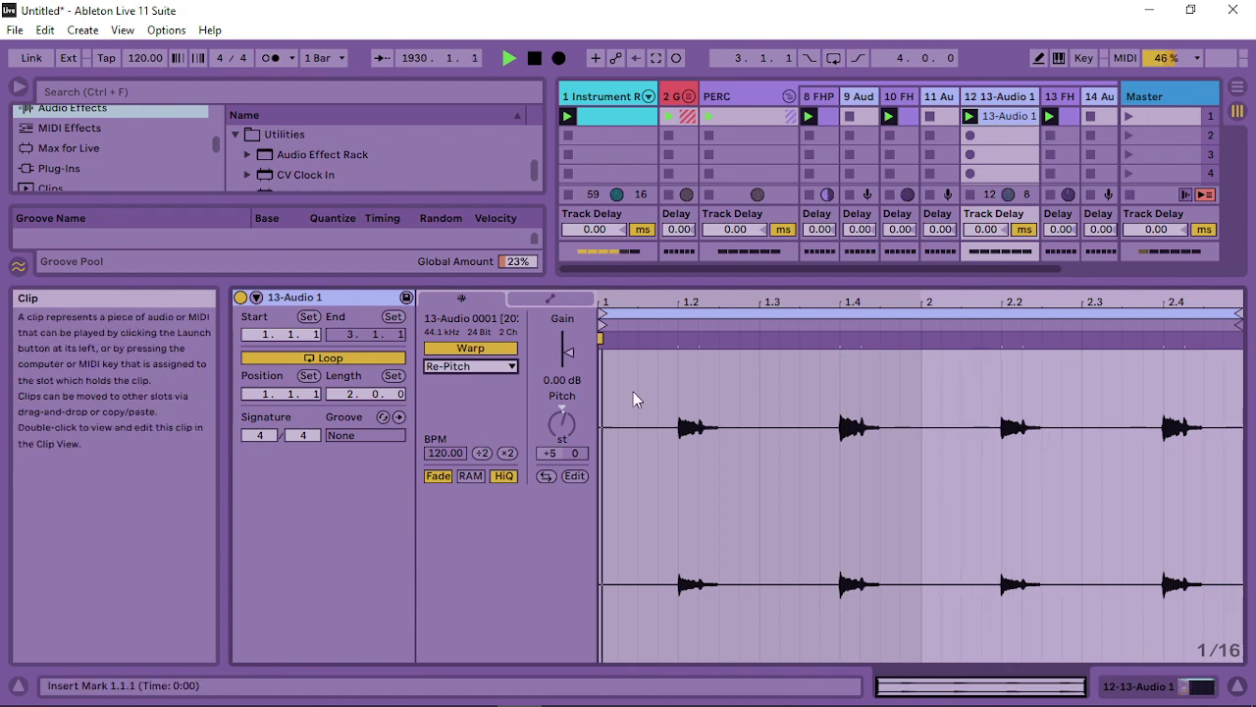
pyautogui.click(457, 366)
pyautogui.click(457, 383)
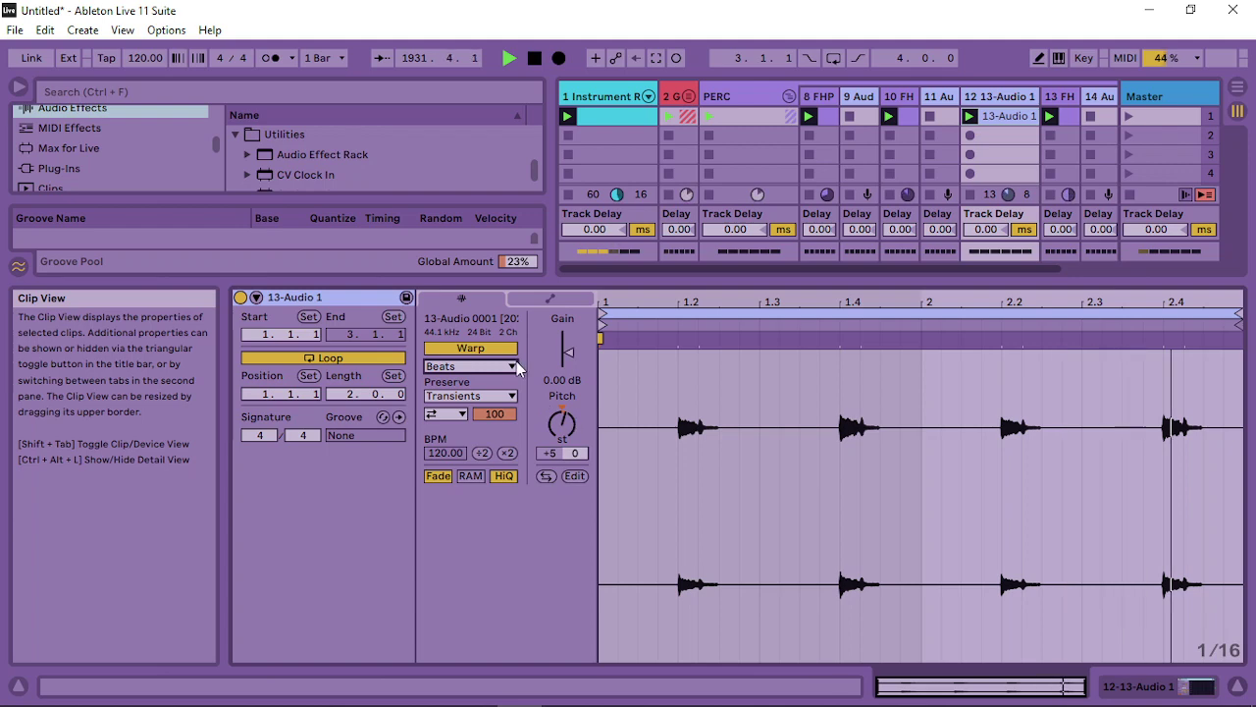
# Set the clip's Beats transient loop mode to one-way without looping and its transient envelope to 58
pyautogui.click(446, 417)
pyautogui.click(438, 430)
pyautogui.moveTo(495, 414); pyautogui.dragTo(495, 422)
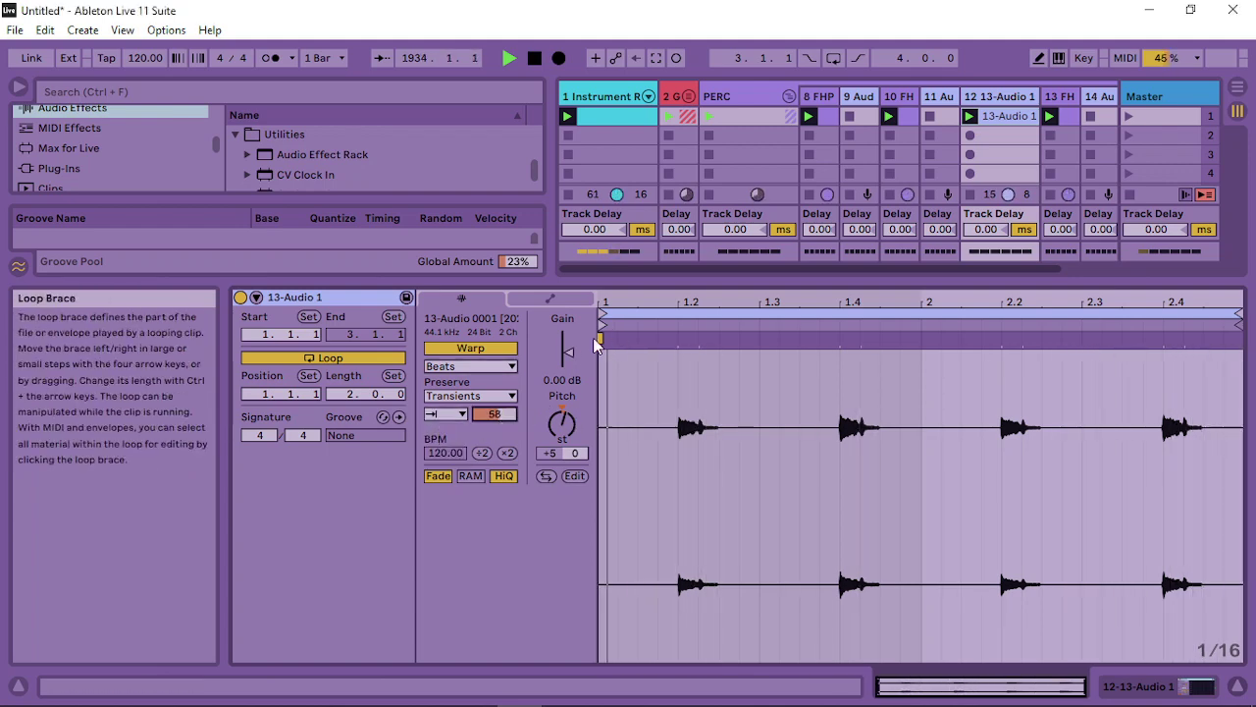
# Add a Compressor from the Dynamics effects after the Spectrum on the recorded audio track
pyautogui.doubleClick(1001, 98)
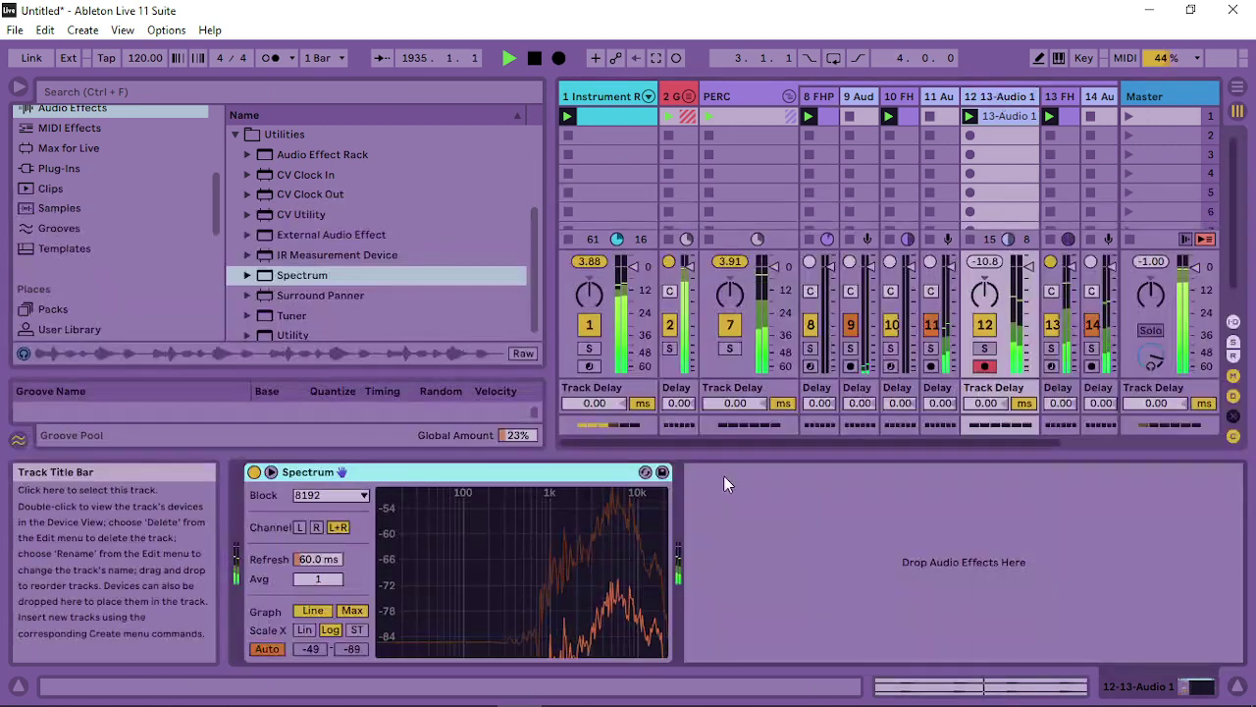
pyautogui.click(235, 133)
pyautogui.scroll(1, 127, 147)
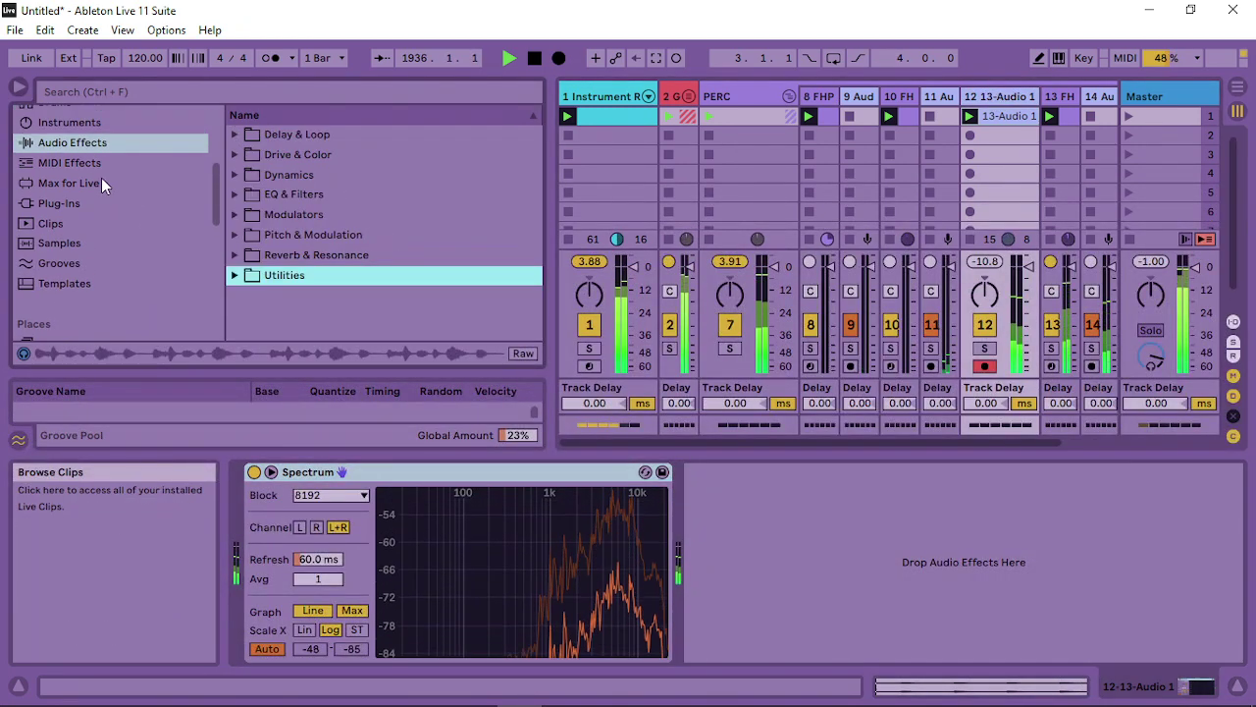
pyautogui.click(85, 143)
pyautogui.click(236, 173)
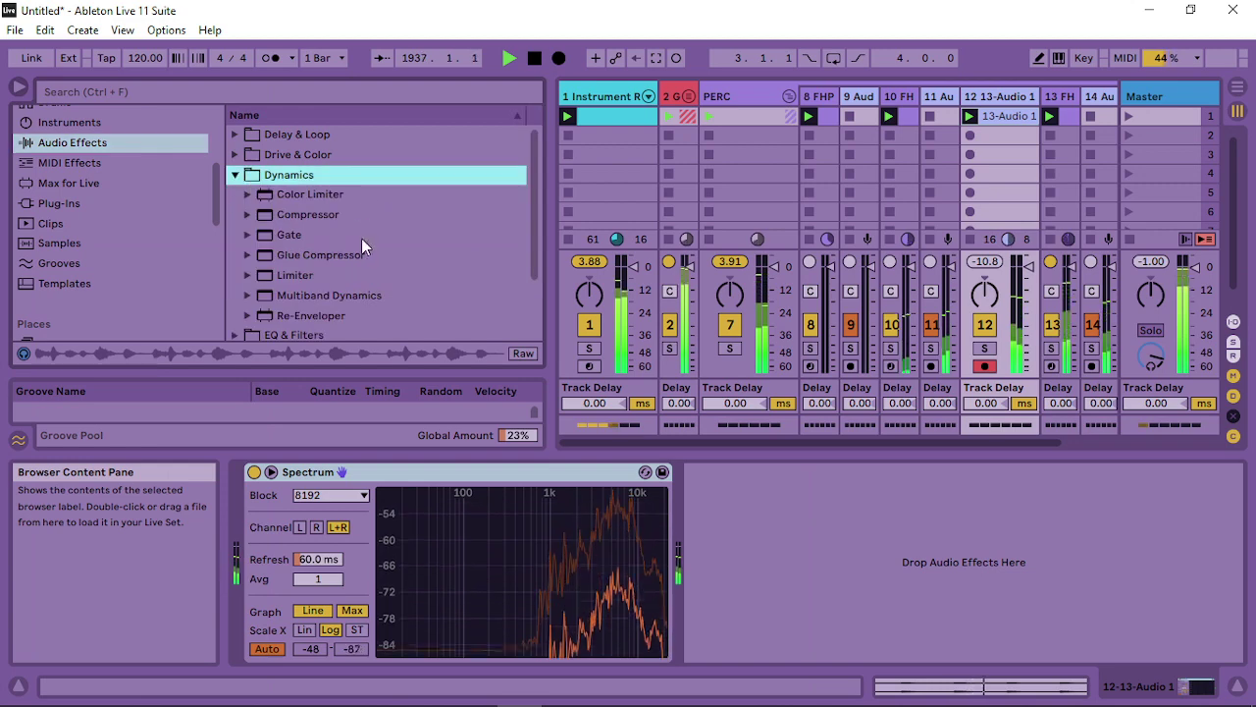
pyautogui.click(315, 253)
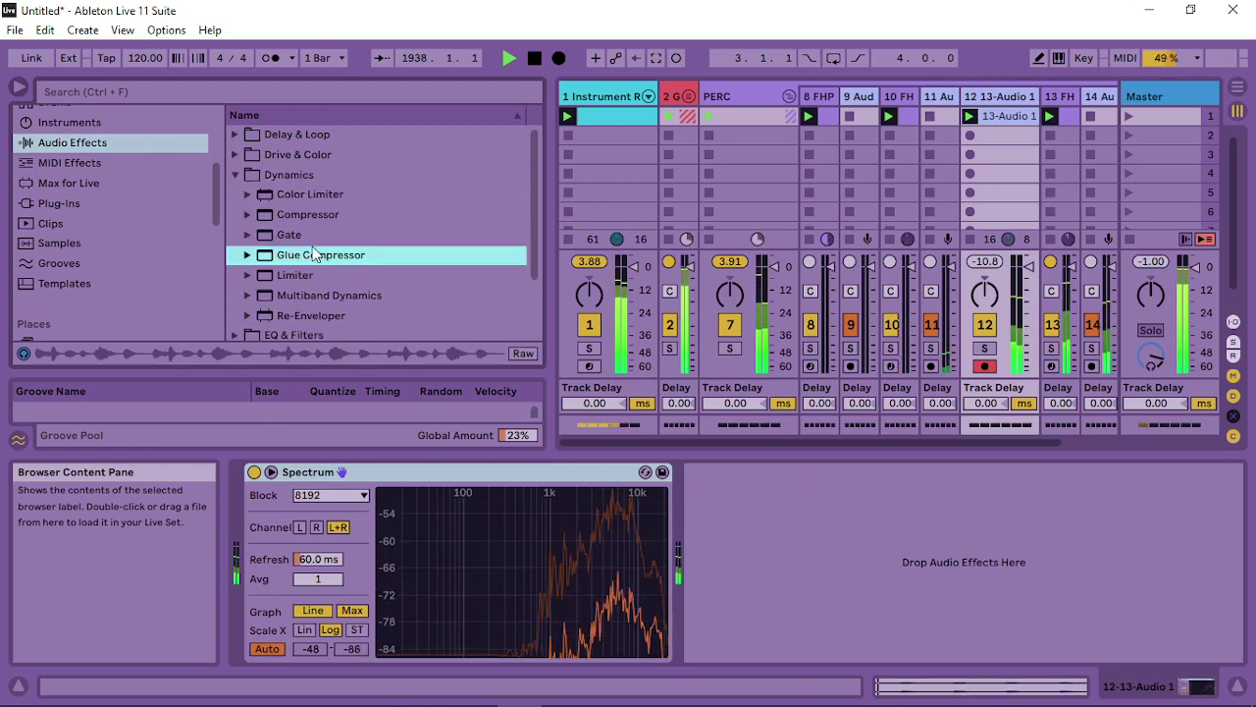
pyautogui.moveTo(313, 217); pyautogui.dragTo(860, 559)
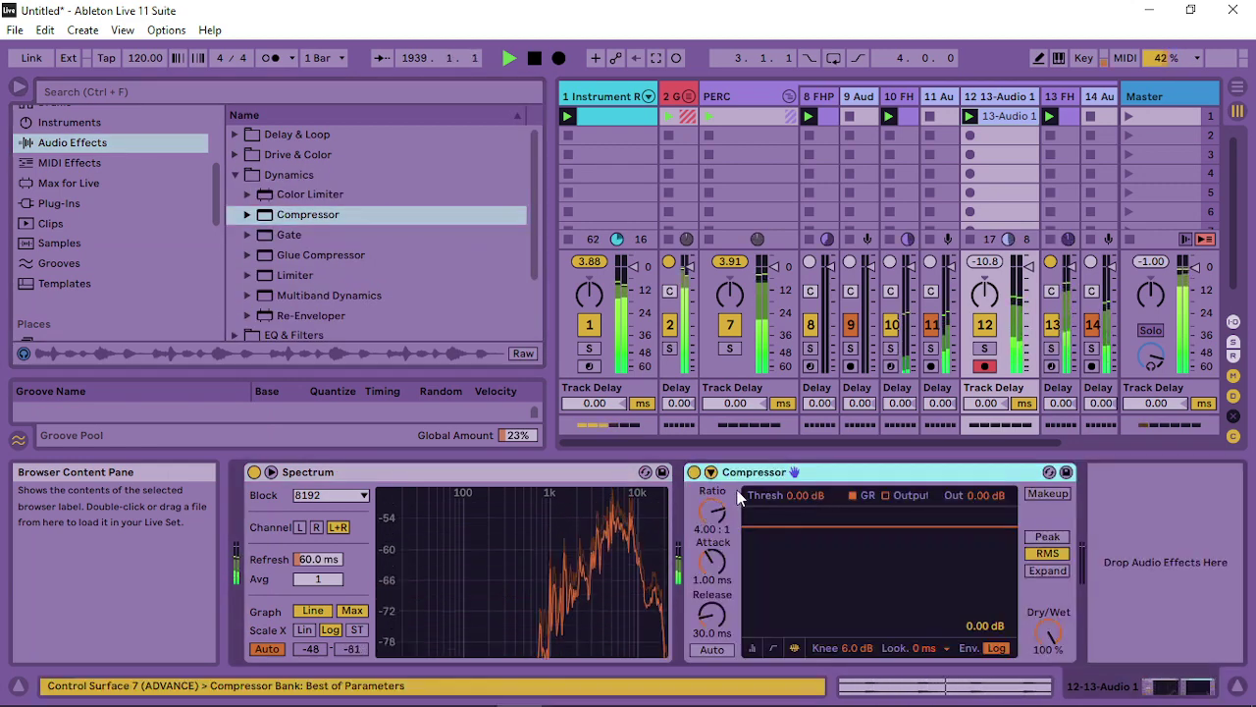
# Enable the Compressor's sidechain and take its input from 3-5-Audio 0001
pyautogui.click(727, 494)
pyautogui.click(732, 520)
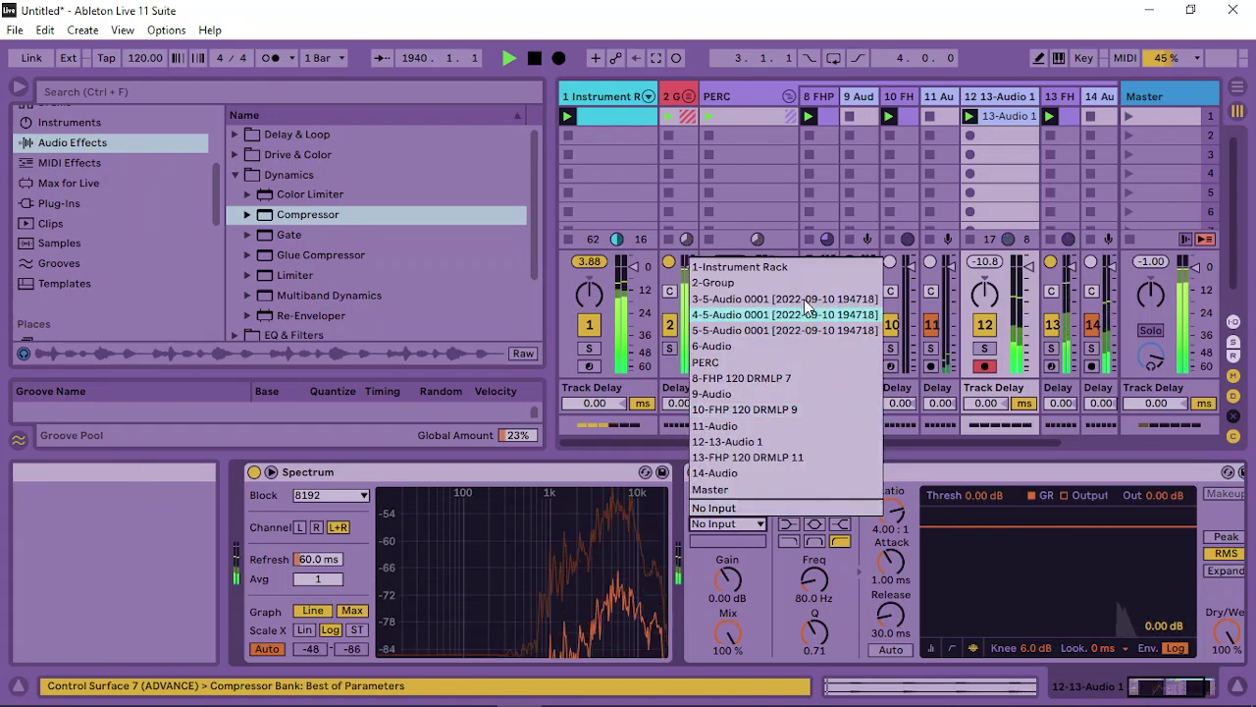
pyautogui.click(765, 293)
# Set the sidechained Compressor's threshold to -21.3 dB, release to 701 ms and output gain to 3.63 dB
pyautogui.click(933, 650)
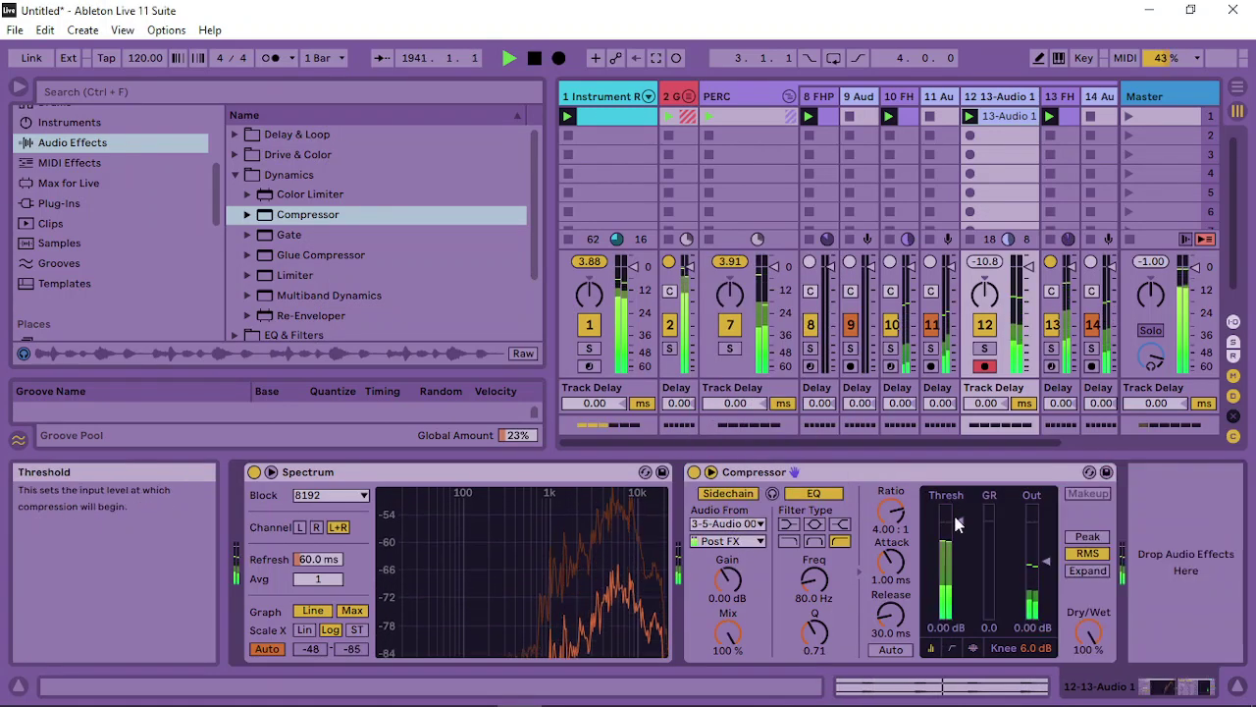
pyautogui.moveTo(960, 577); pyautogui.dragTo(960, 579)
pyautogui.moveTo(894, 628)
pyautogui.mouseDown()
pyautogui.moveTo(895, 584)
pyautogui.moveTo(898, 628)
pyautogui.mouseUp()
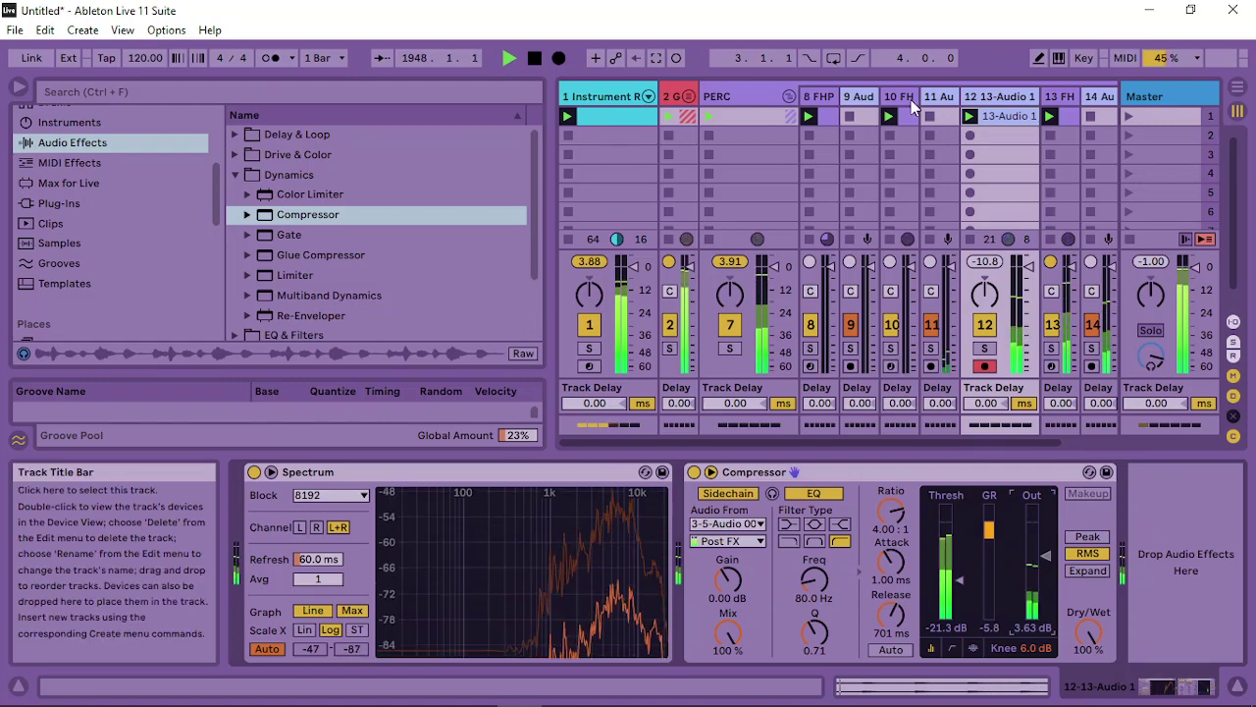
# Fold the PERC group and set its sidechained Compressor's release to 605 ms with auto release off
pyautogui.click(788, 97)
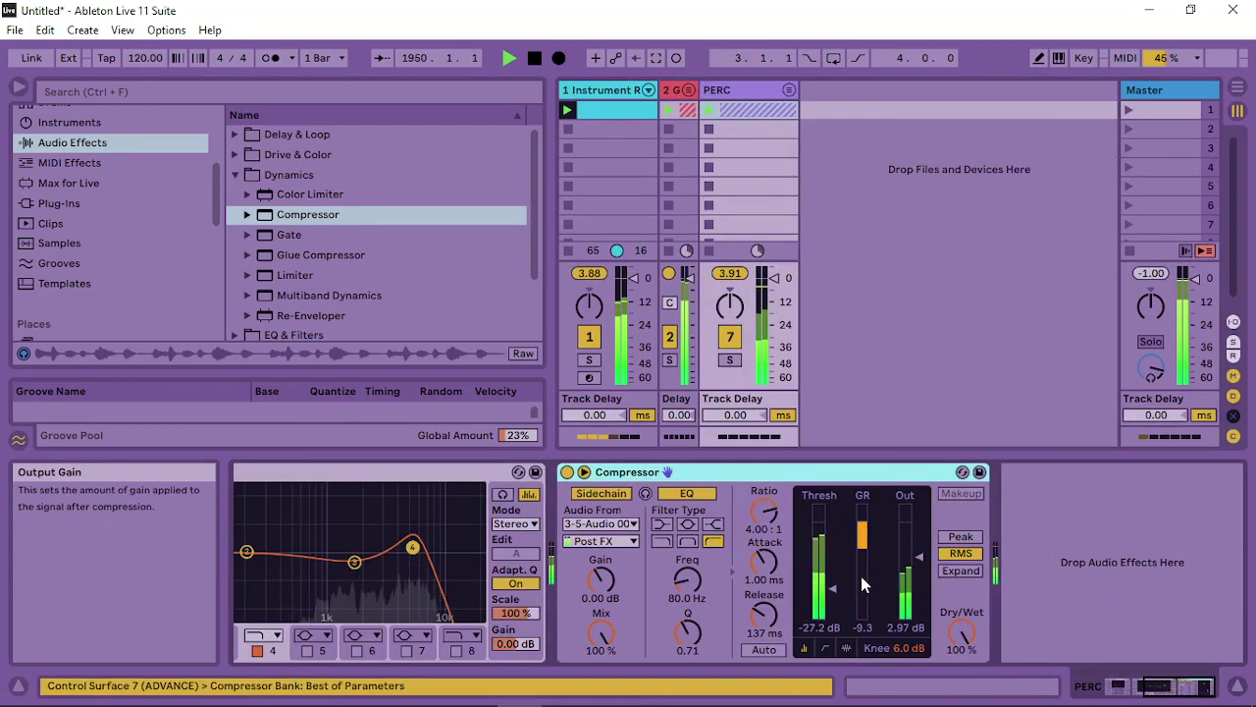
pyautogui.moveTo(763, 614); pyautogui.dragTo(764, 584)
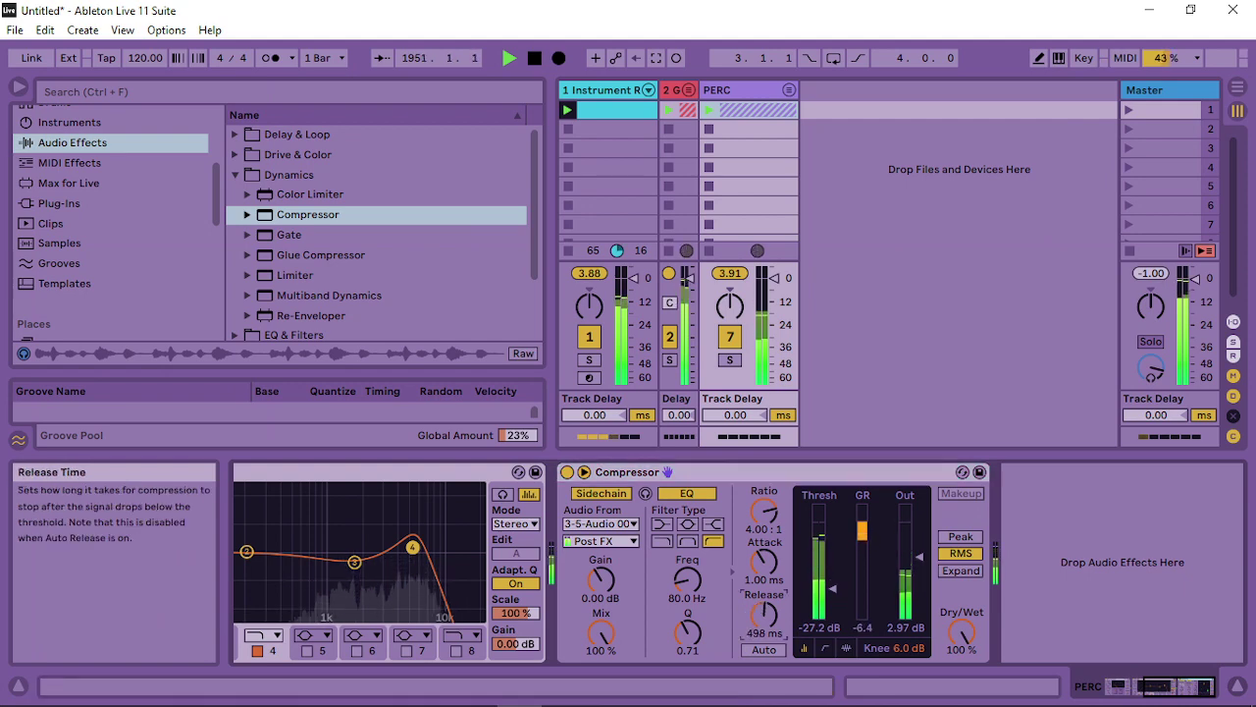
pyautogui.click(767, 650)
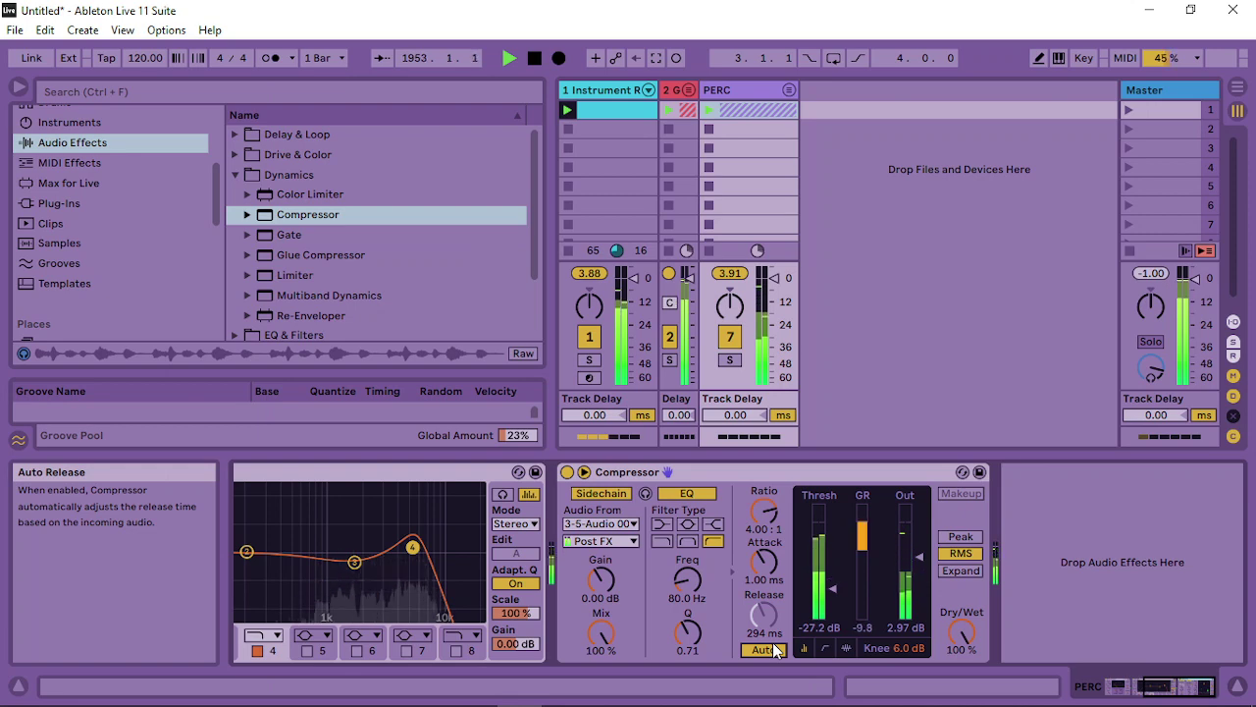
pyautogui.click(773, 650)
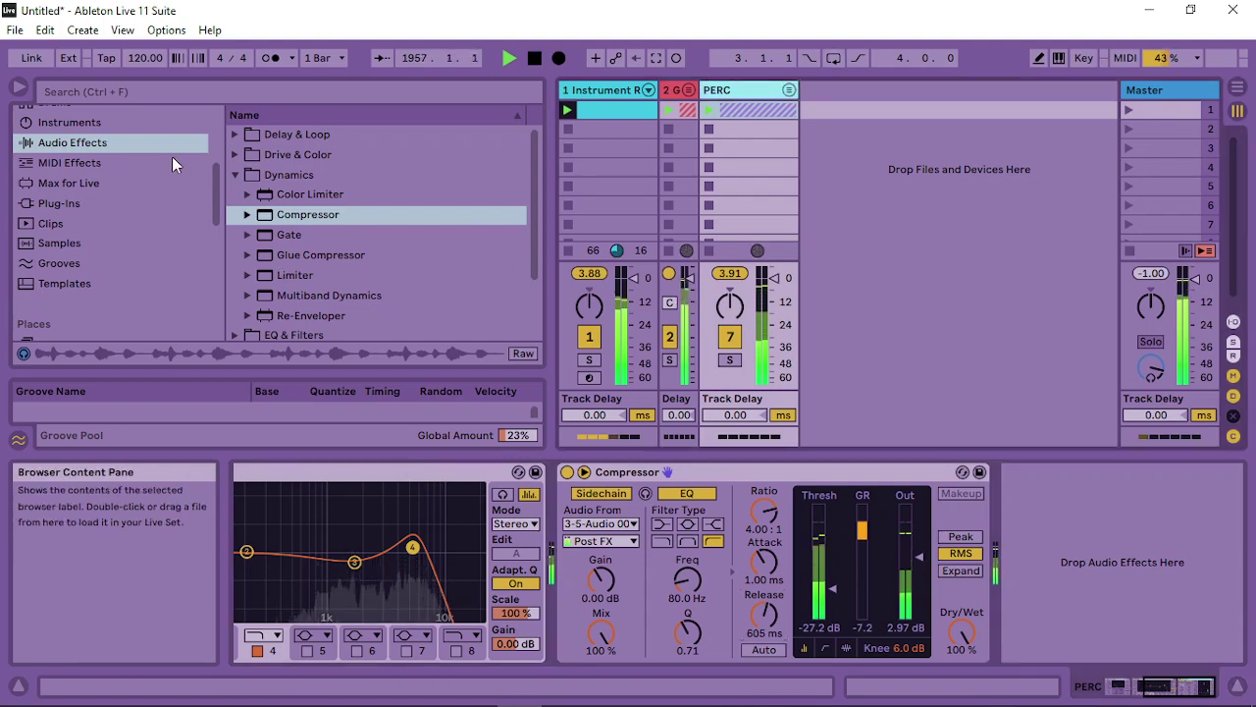
# Add the Trackspacer25 plug-in after the PERC group's Compressor and take its sidechain from 3-5-Audio 0001
pyautogui.click(234, 173)
pyautogui.click(240, 254)
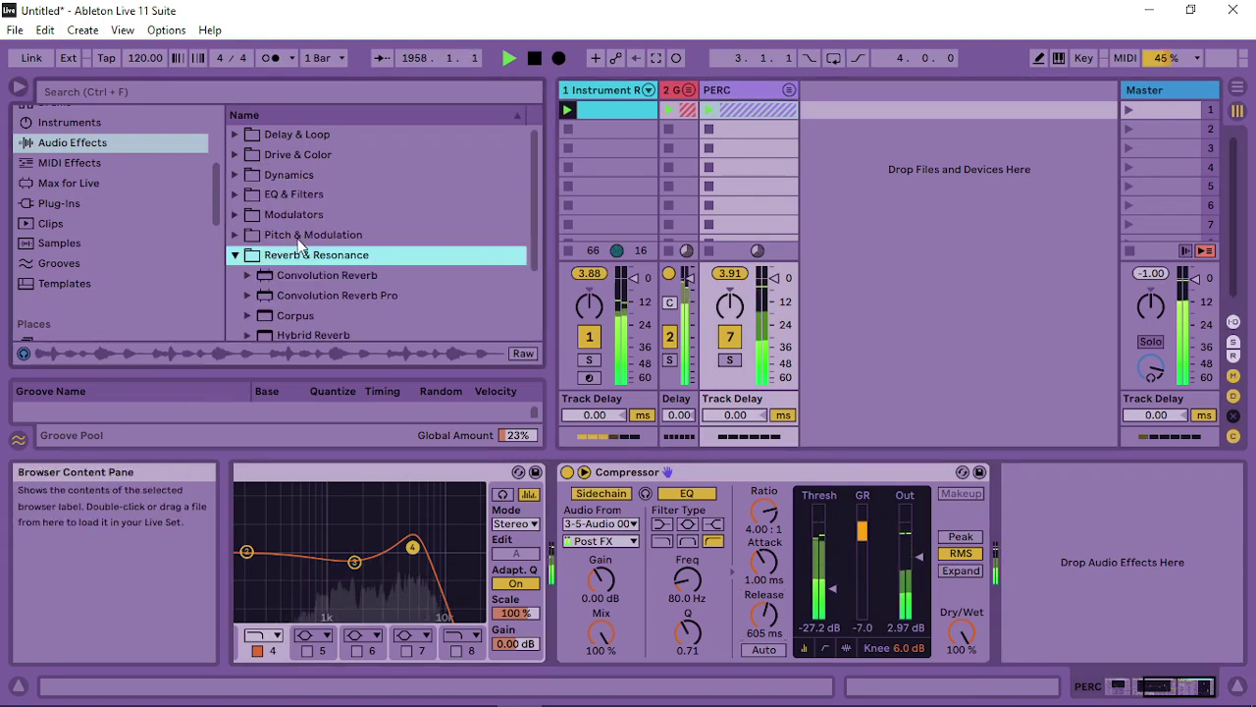
pyautogui.click(75, 196)
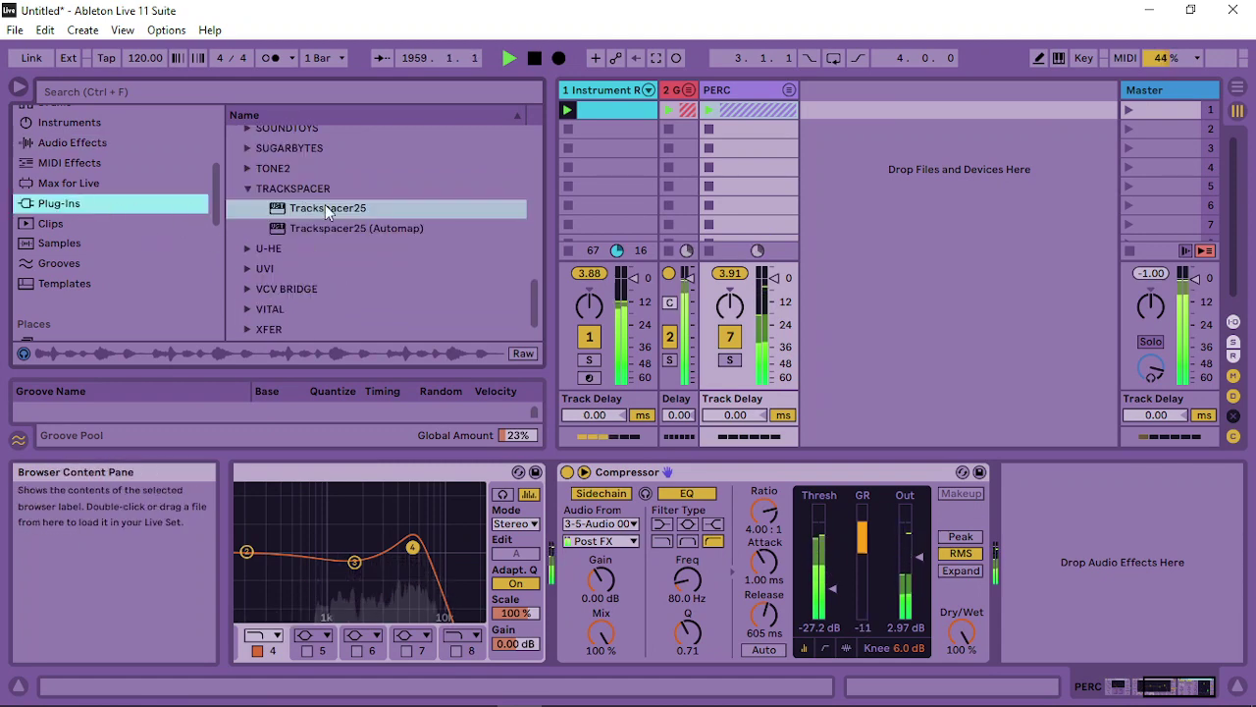
pyautogui.moveTo(325, 206); pyautogui.dragTo(1062, 603)
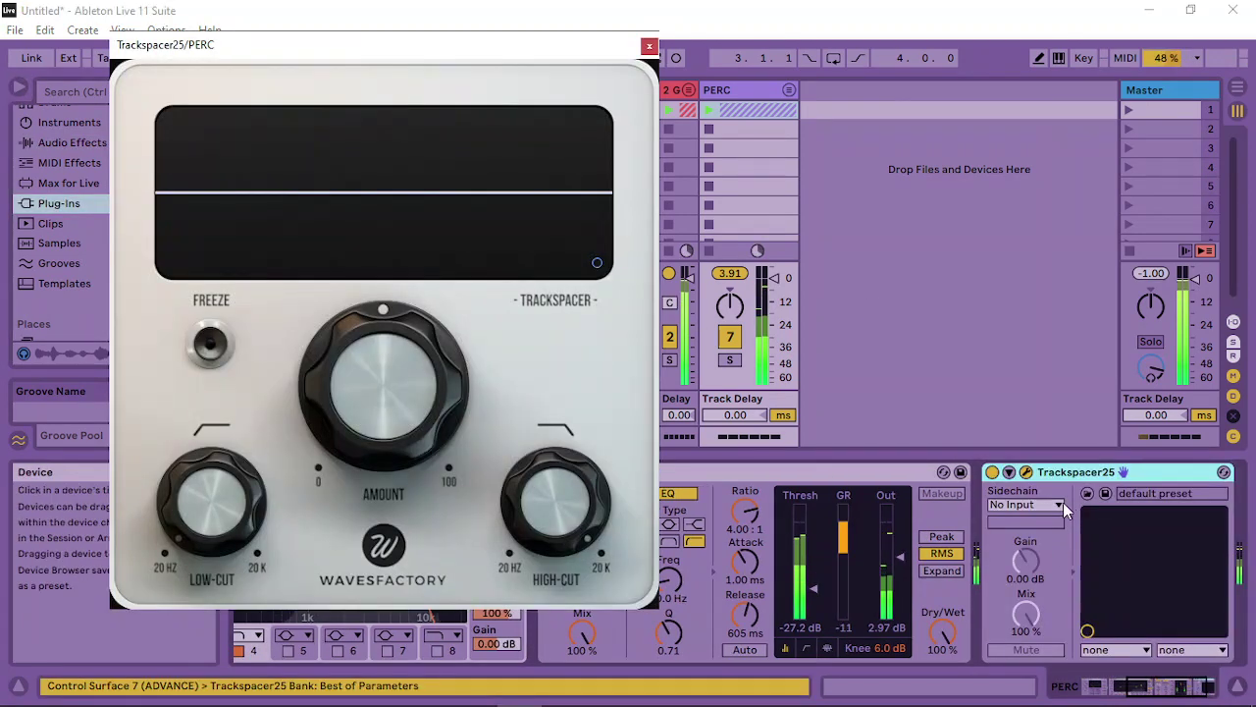
pyautogui.click(1037, 504)
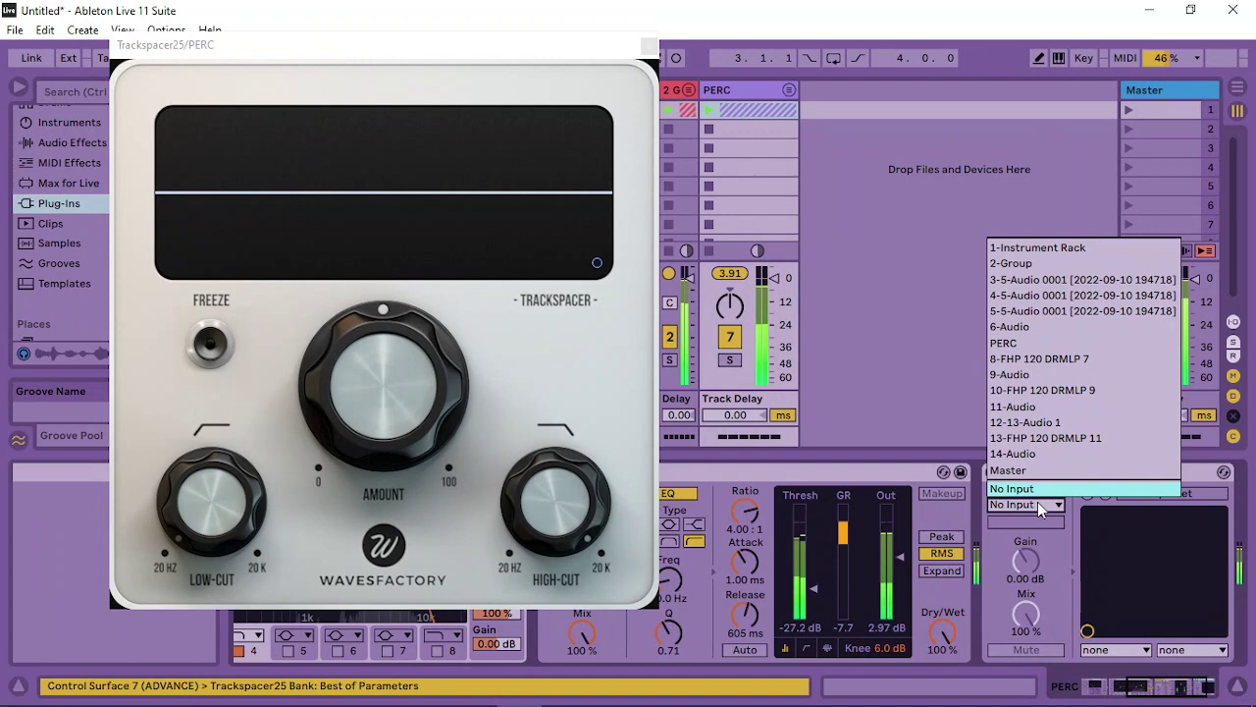
pyautogui.click(1040, 280)
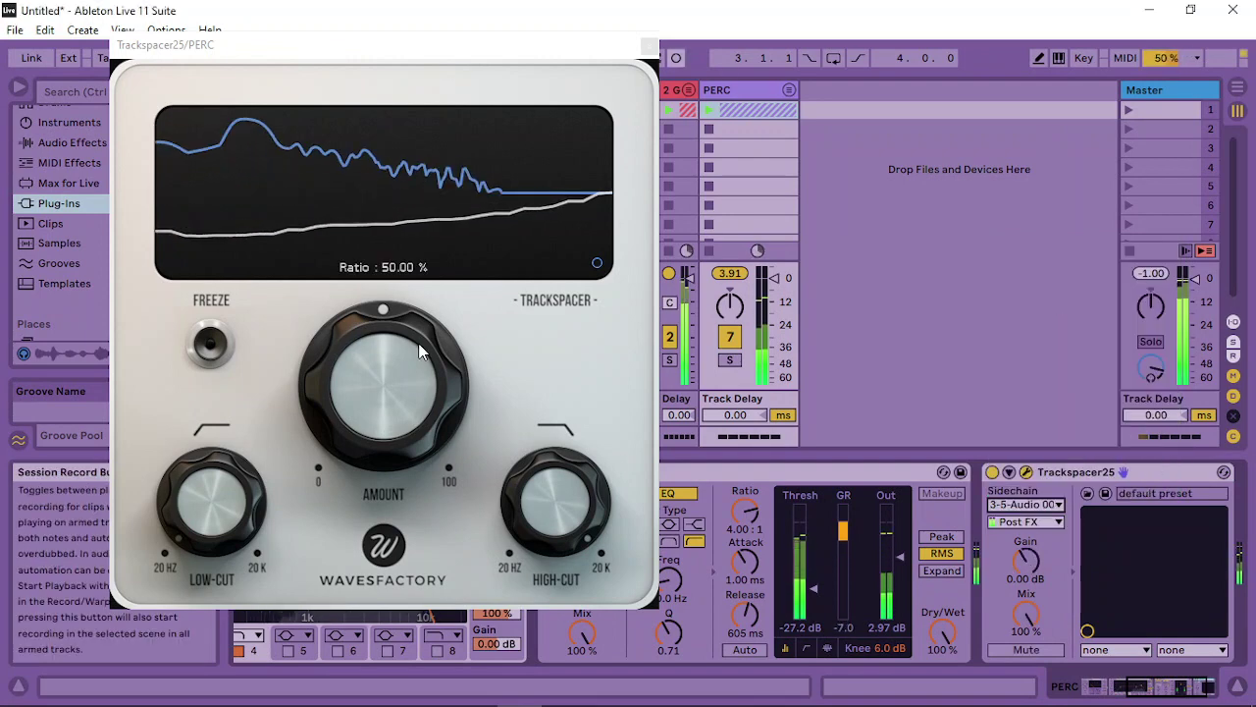
# Raise Trackspacer's amount well above 50% and set its high-cut to about 15436 Hz
pyautogui.moveTo(216, 531); pyautogui.dragTo(269, 559)
pyautogui.moveTo(537, 460); pyautogui.dragTo(550, 564)
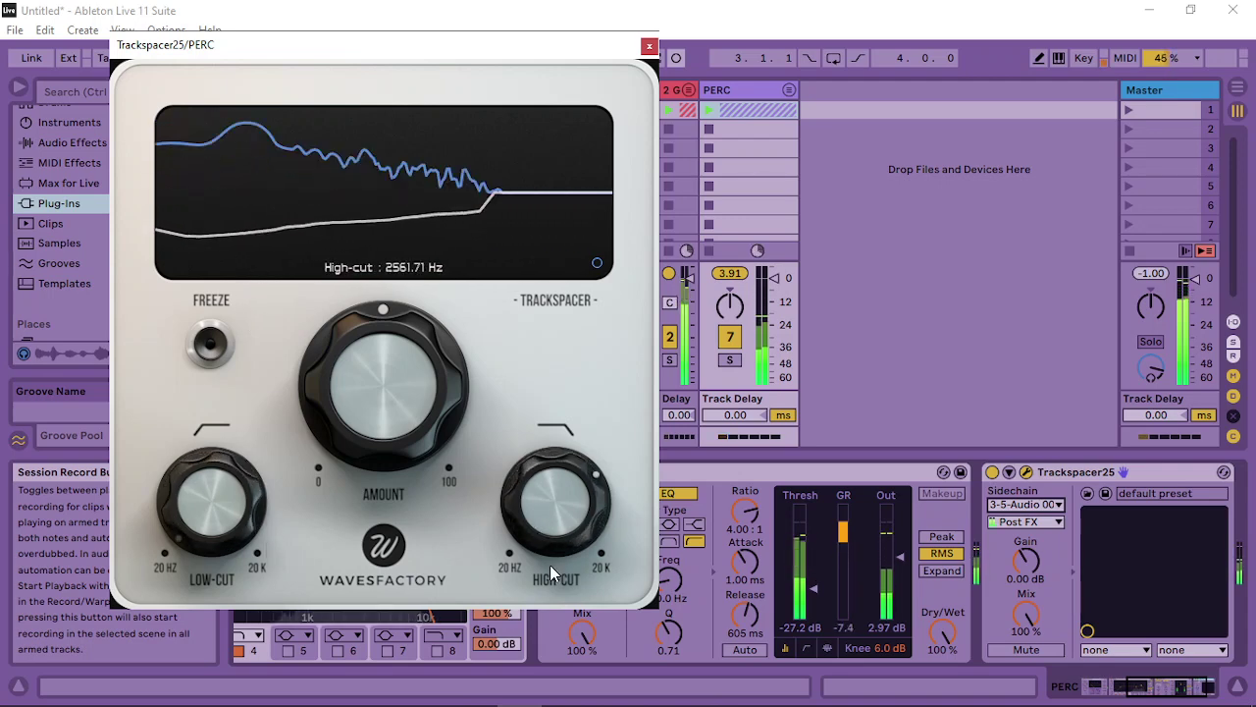
pyautogui.moveTo(569, 470); pyautogui.dragTo(600, 376)
pyautogui.moveTo(413, 312); pyautogui.dragTo(410, 208)
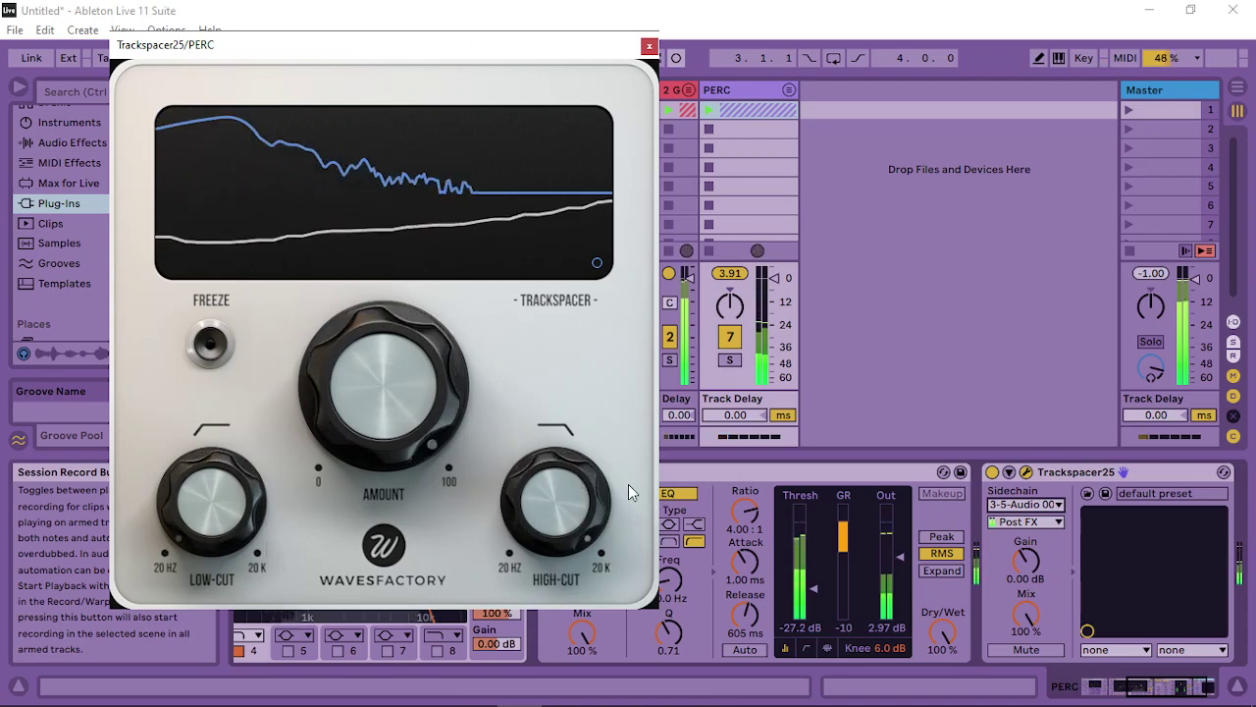
pyautogui.moveTo(580, 478); pyautogui.dragTo(570, 601)
pyautogui.moveTo(559, 516); pyautogui.dragTo(583, 397)
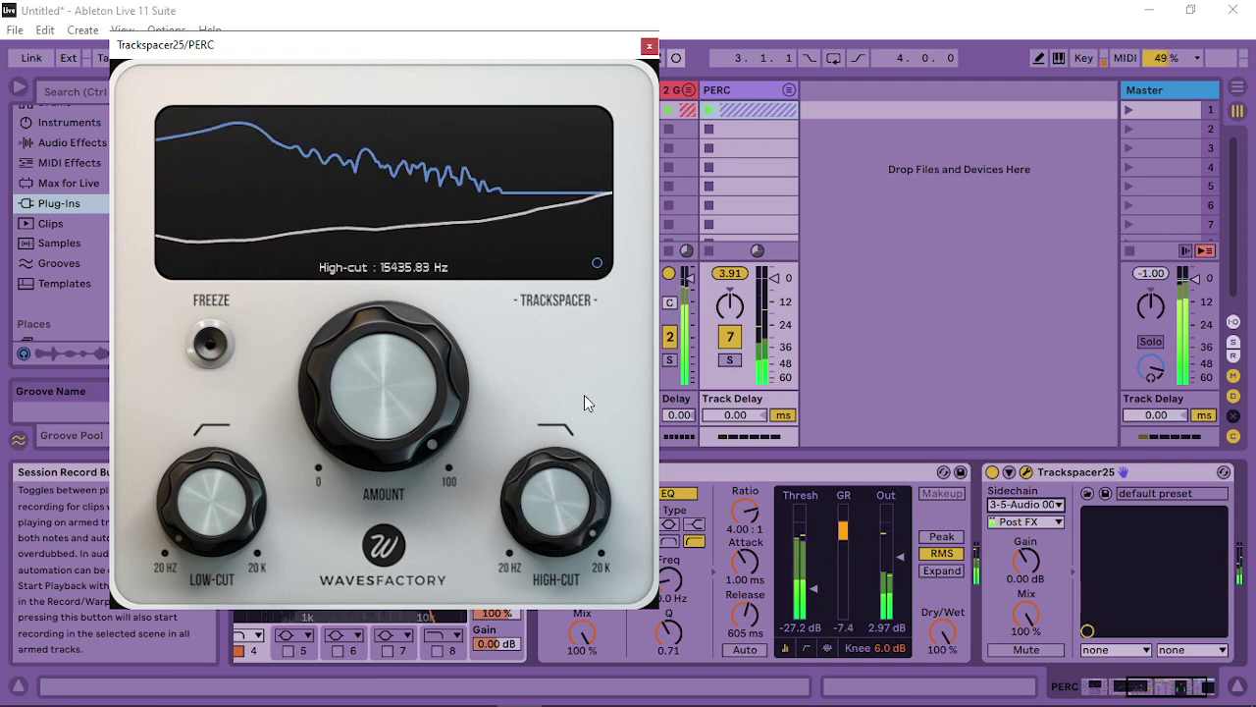
# Place the PERC group's sidechained Compressor after Trackspacer25 and set its output gain to 8.26 dB
pyautogui.click(649, 46)
pyautogui.click(782, 471)
pyautogui.moveTo(1253, 523); pyautogui.dragTo(1211, 549)
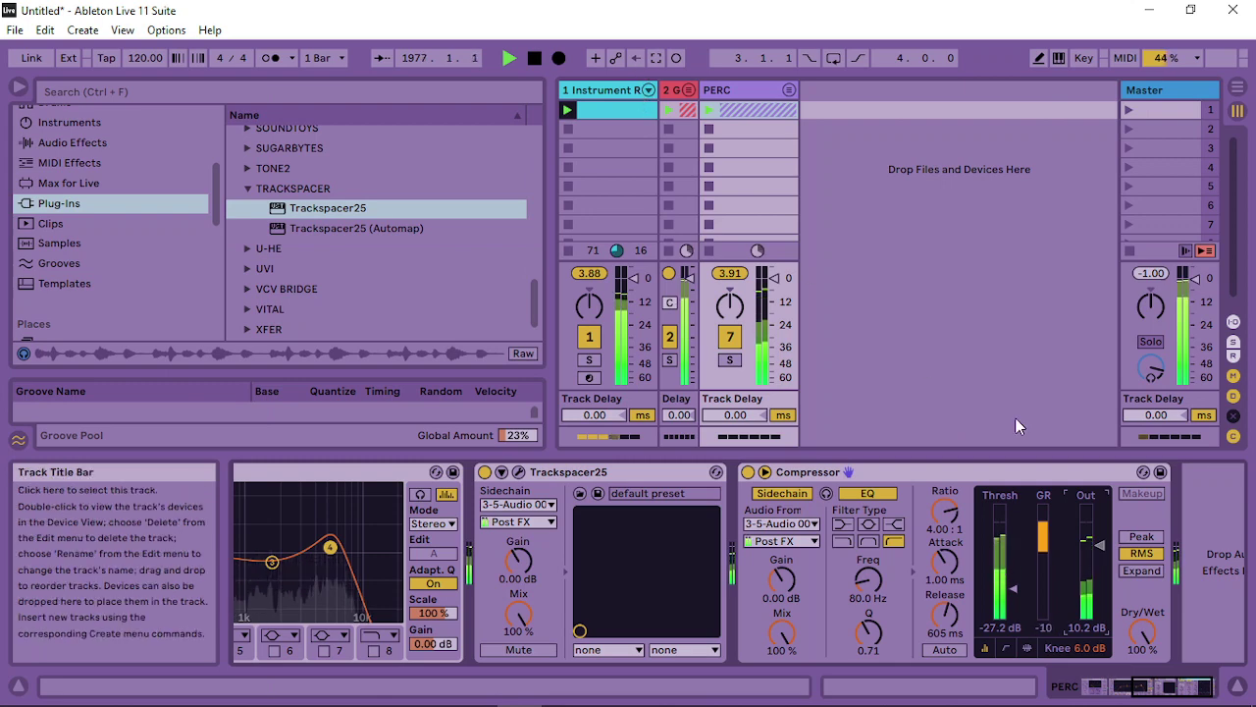
pyautogui.moveTo(1082, 580); pyautogui.dragTo(1083, 583)
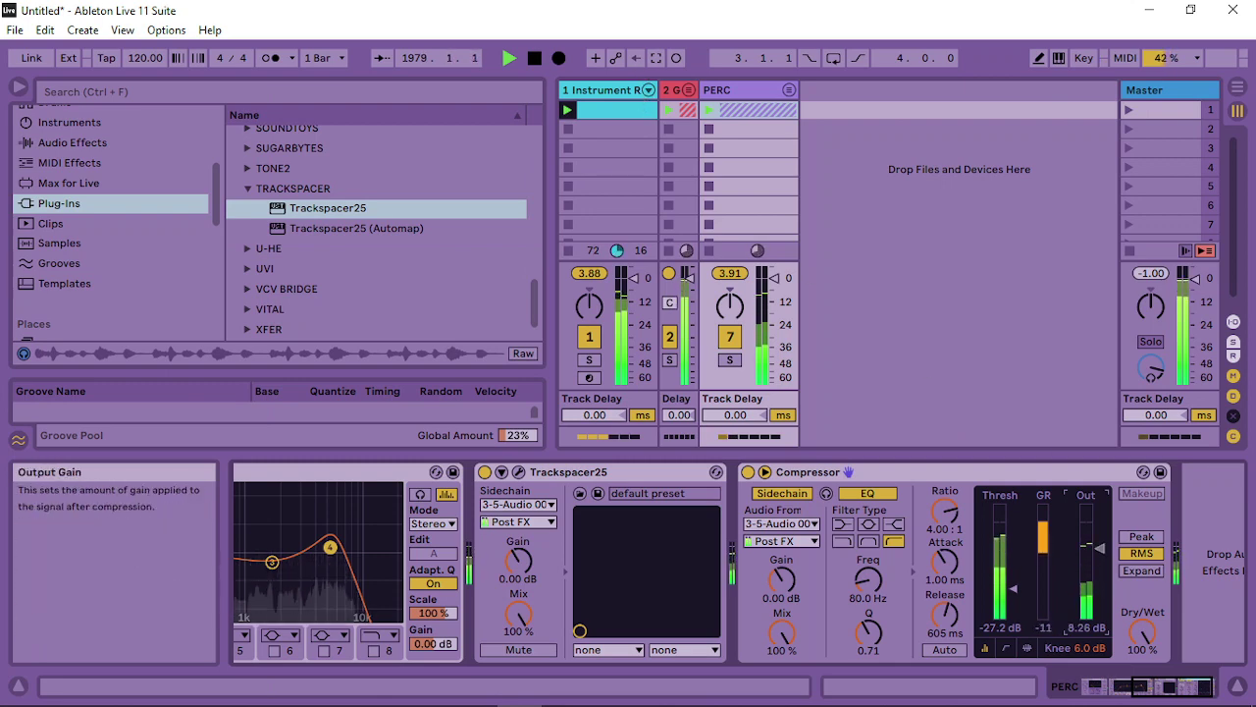
# Open the first Zebra2 in track 1's Instrument Rack and bring up OSC 1's FX settings and the VCF 3 module
pyautogui.click(598, 91)
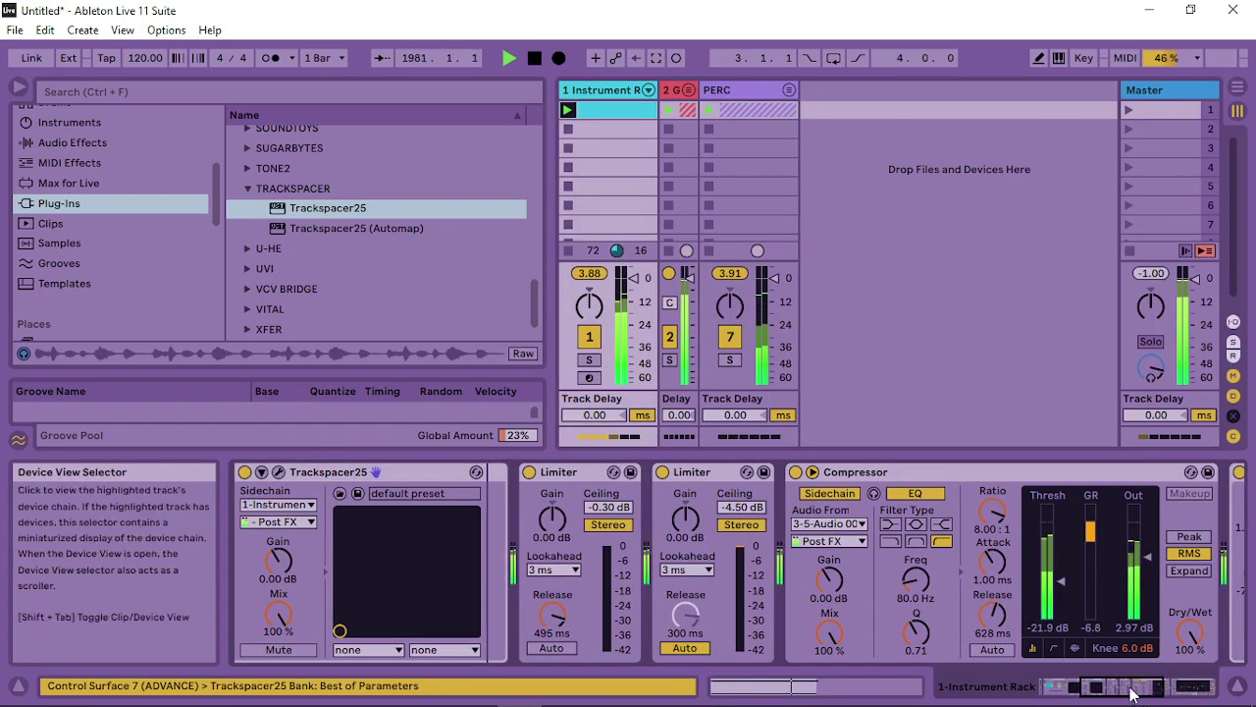
pyautogui.moveTo(1128, 688); pyautogui.dragTo(1055, 689)
pyautogui.doubleClick(341, 522)
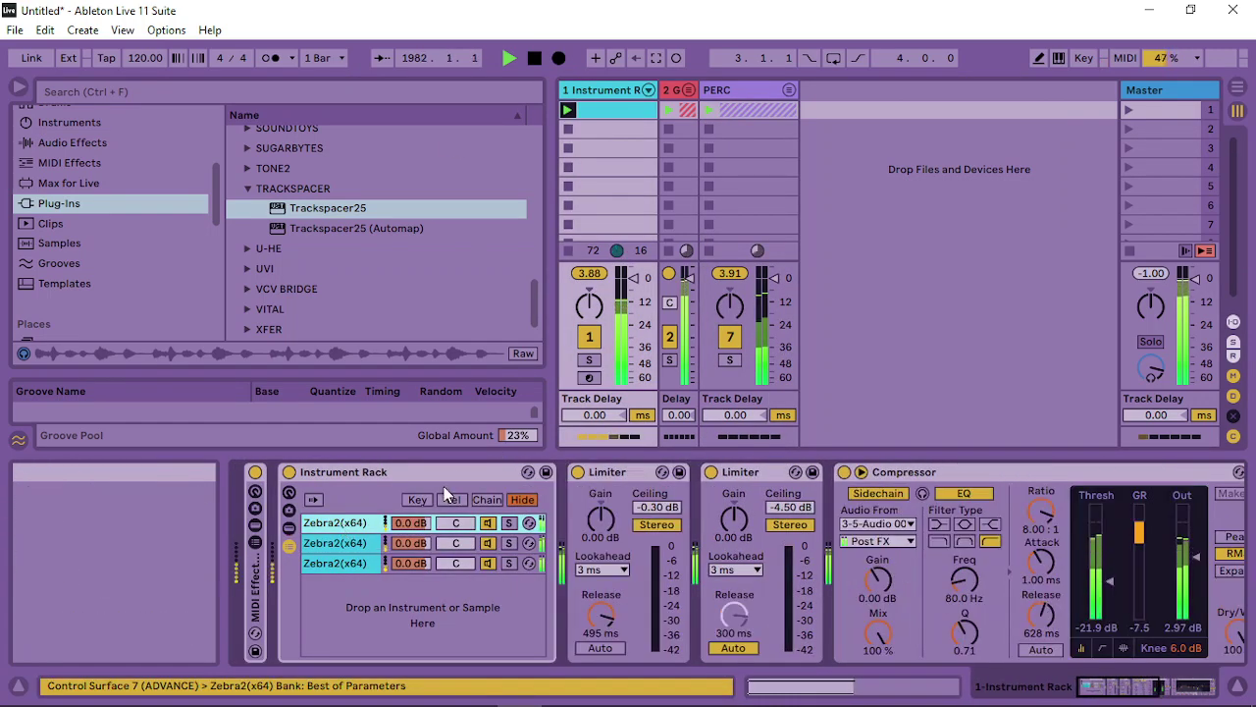
pyautogui.click(342, 520)
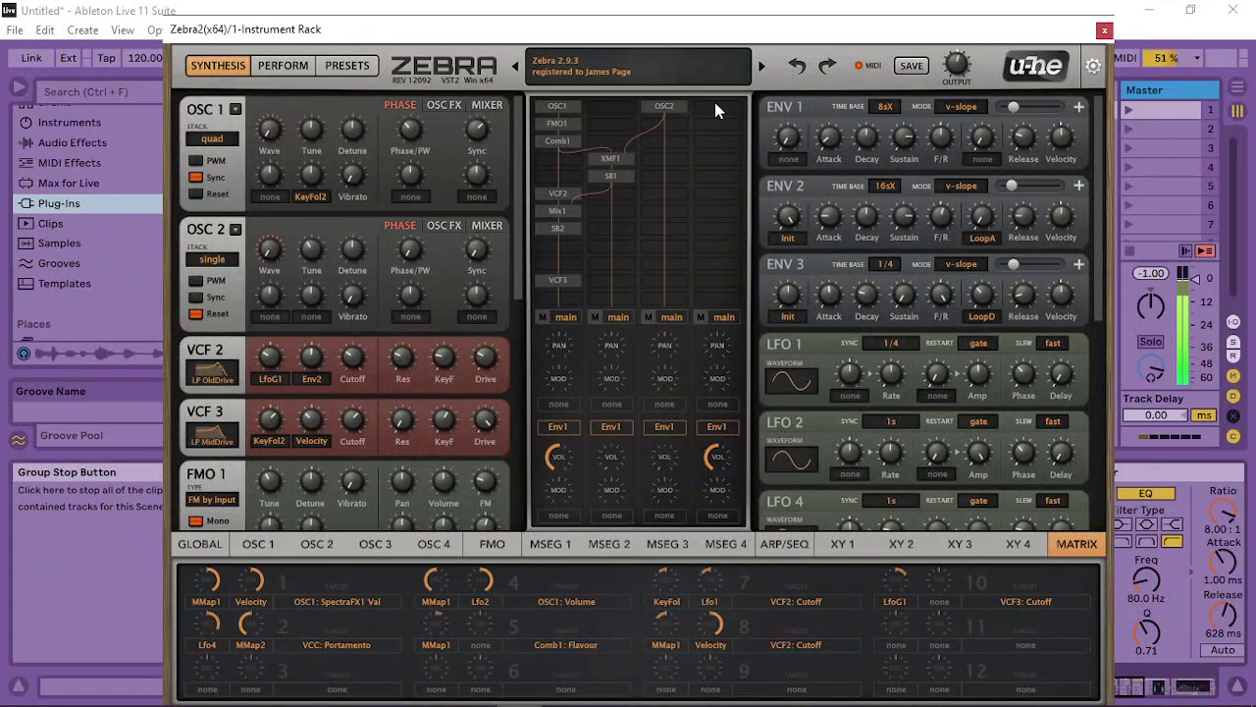
pyautogui.click(443, 105)
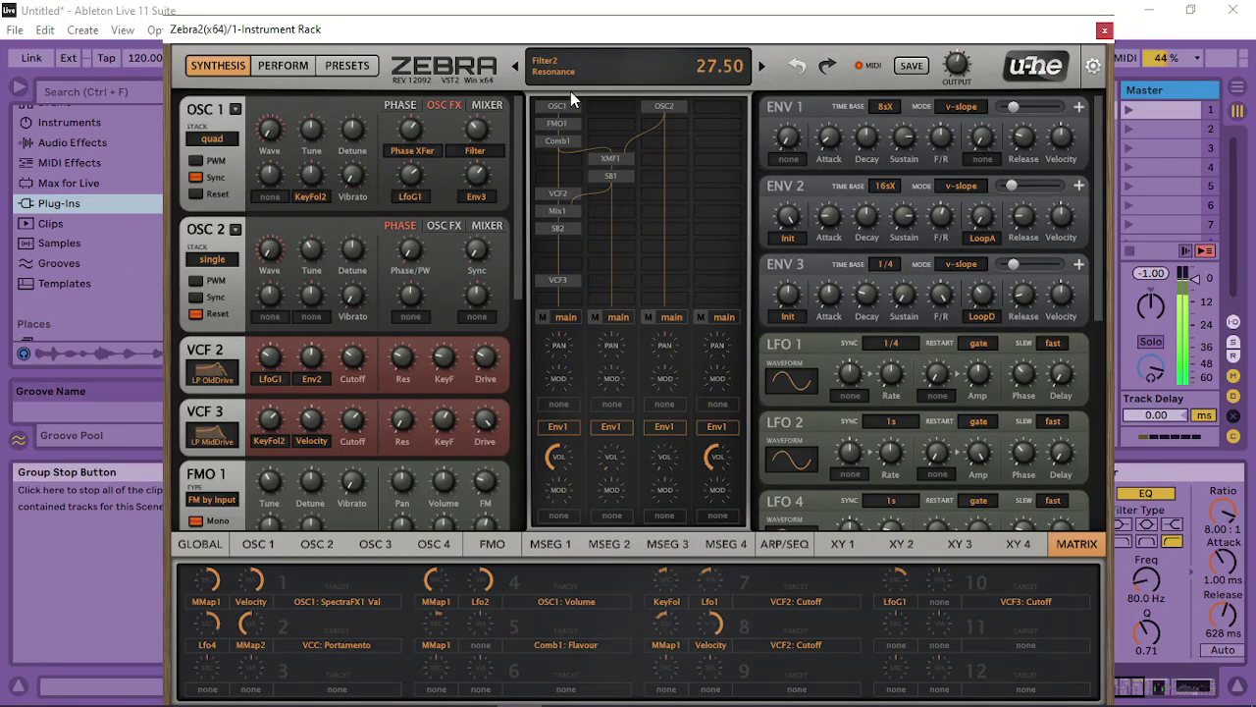
pyautogui.click(567, 282)
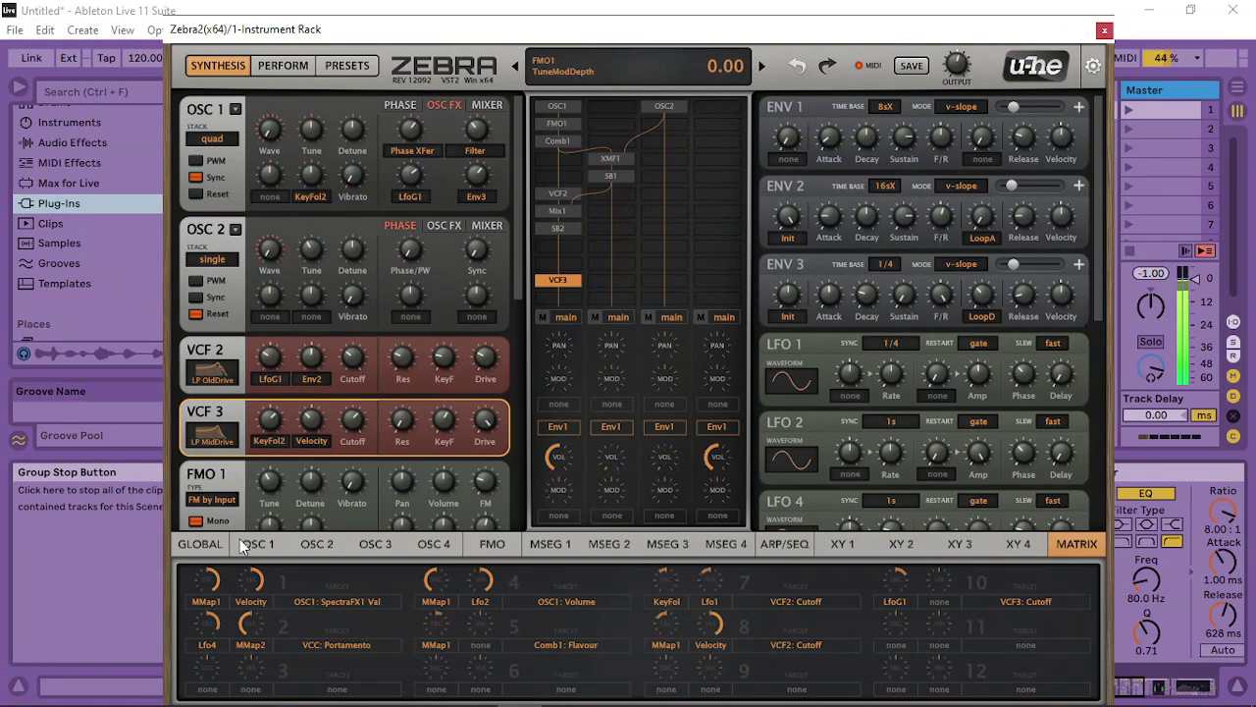
# Adjust EQ 1's third band near 1.75k and the reverb in Zebra2's global effects section
pyautogui.click(208, 545)
pyautogui.click(601, 584)
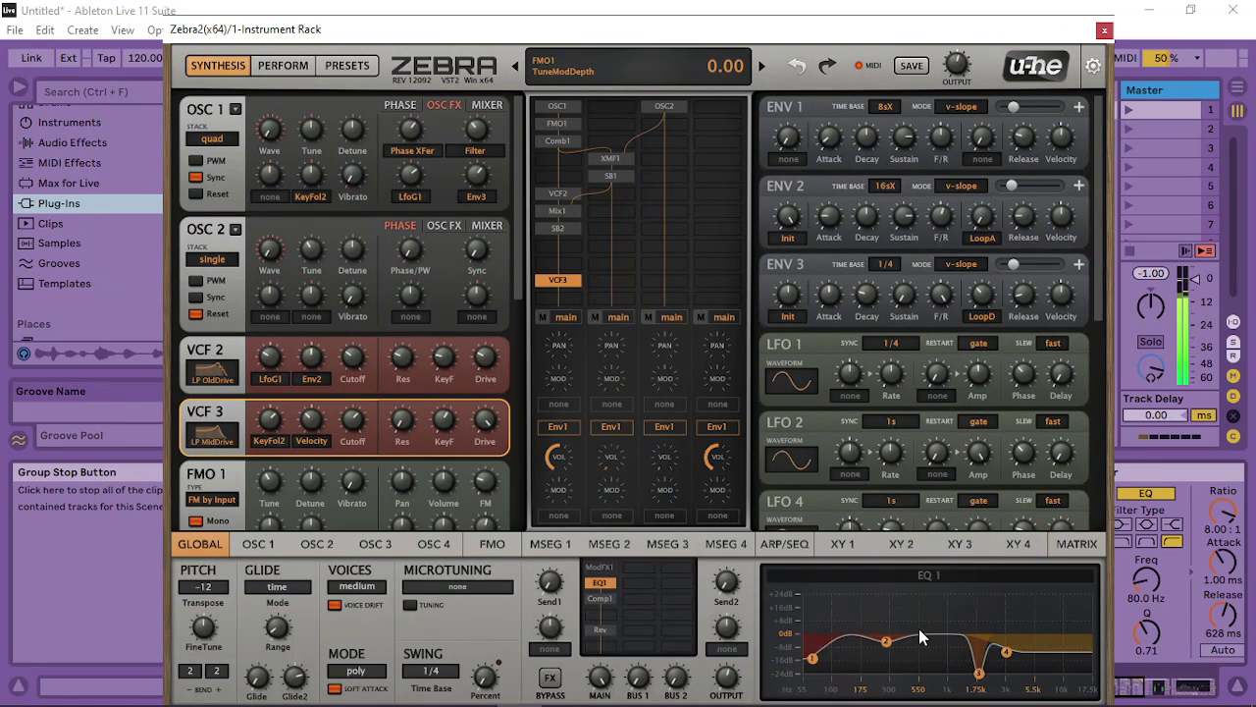
pyautogui.moveTo(991, 675)
pyautogui.mouseDown()
pyautogui.moveTo(986, 662)
pyautogui.moveTo(1012, 649)
pyautogui.moveTo(1013, 622)
pyautogui.moveTo(985, 673)
pyautogui.mouseUp()
pyautogui.click(600, 629)
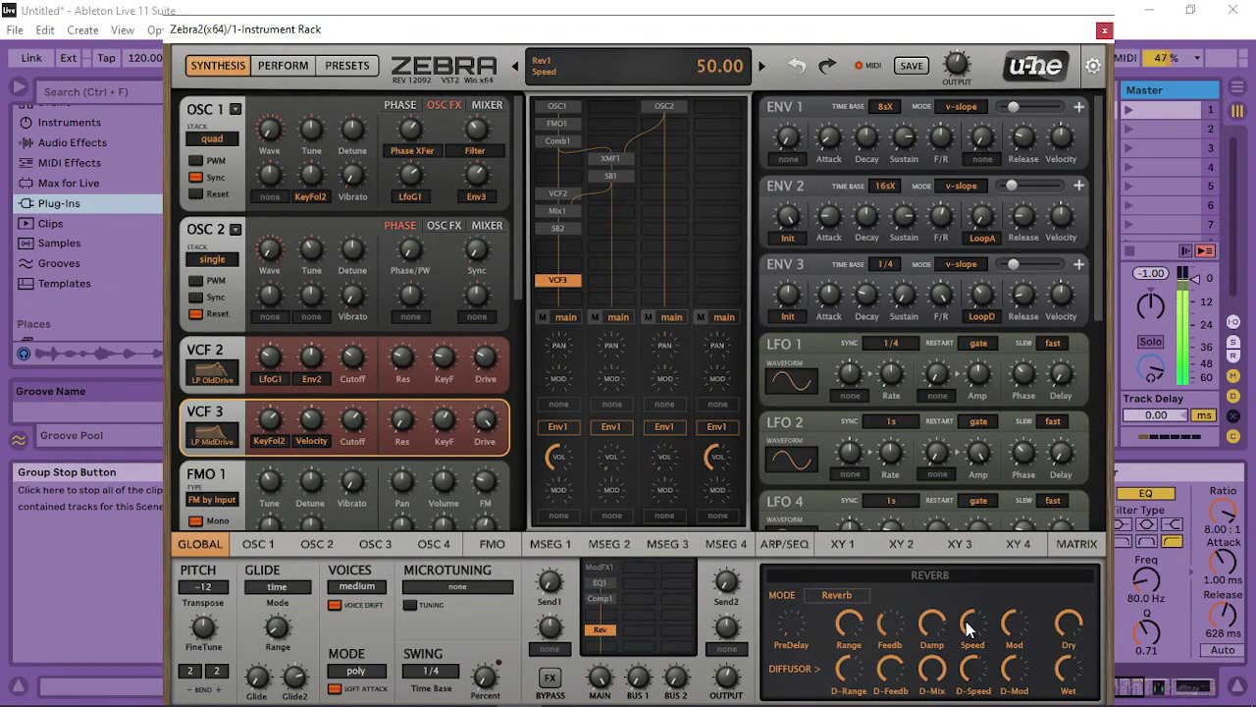
pyautogui.moveTo(923, 695); pyautogui.dragTo(942, 633)
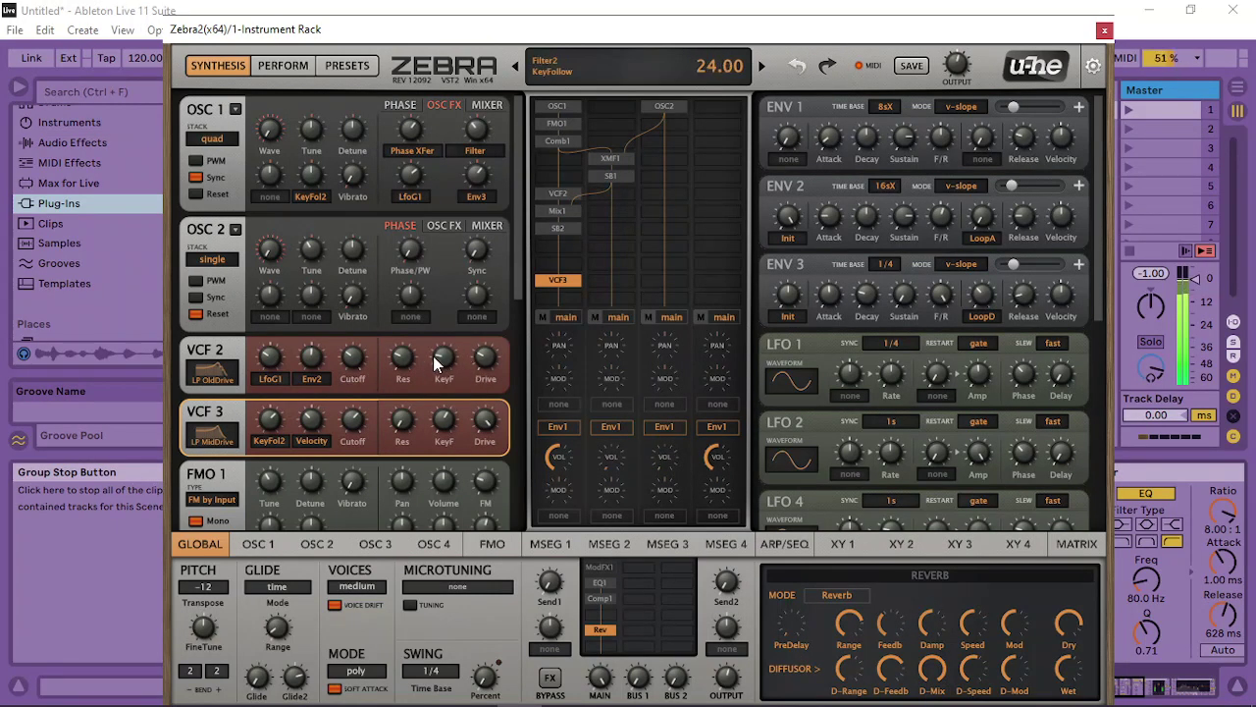
# Set the mix amount of Zebra2's MIX 1 module to 7.50
pyautogui.click(552, 209)
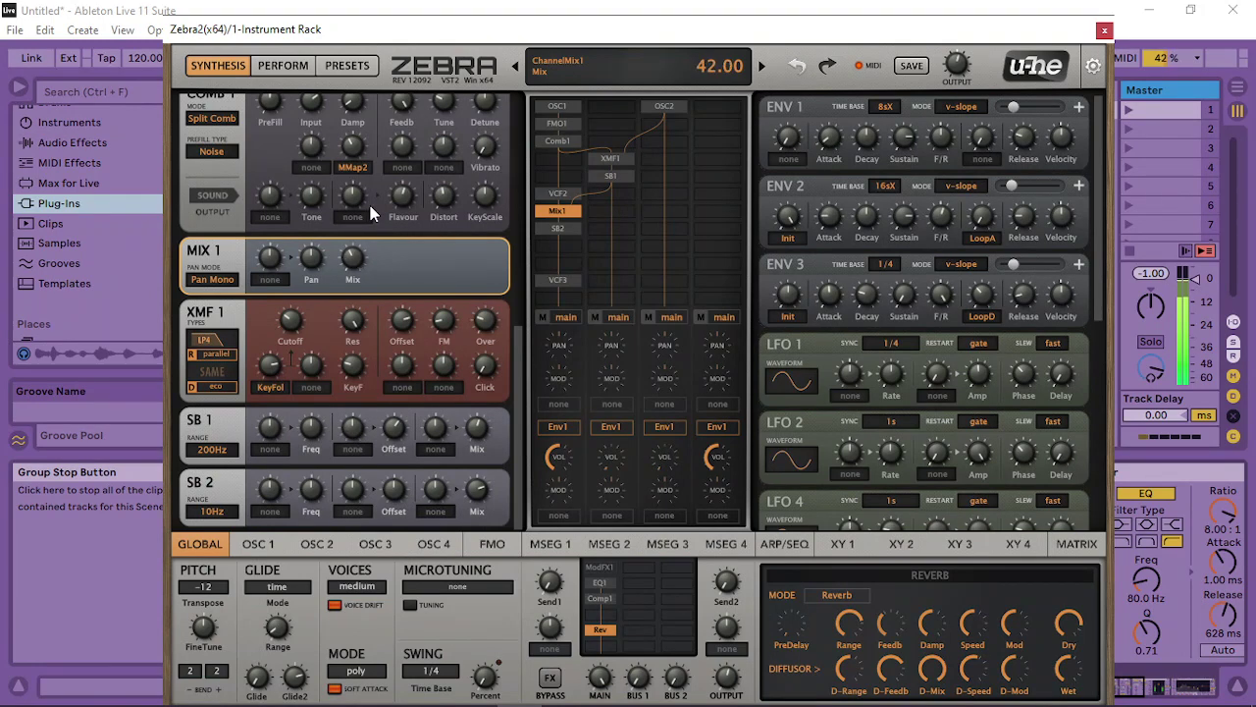
pyautogui.click(659, 107)
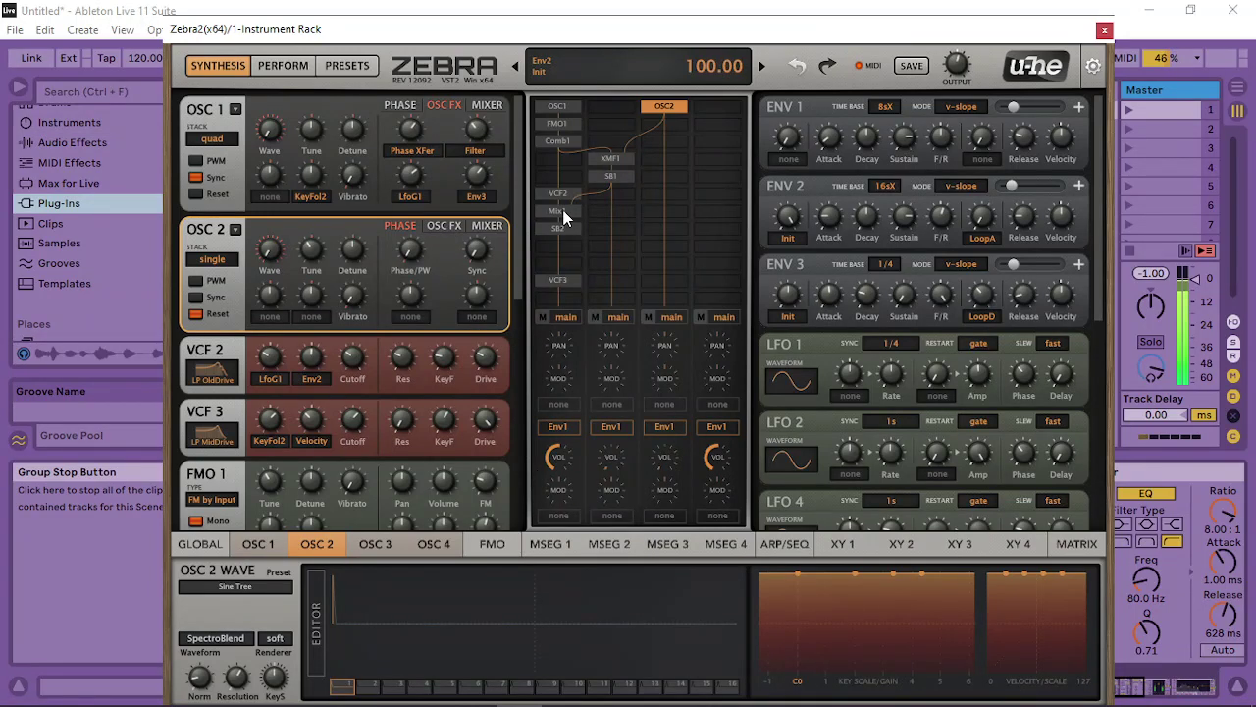
pyautogui.scroll(-5, 543, 356)
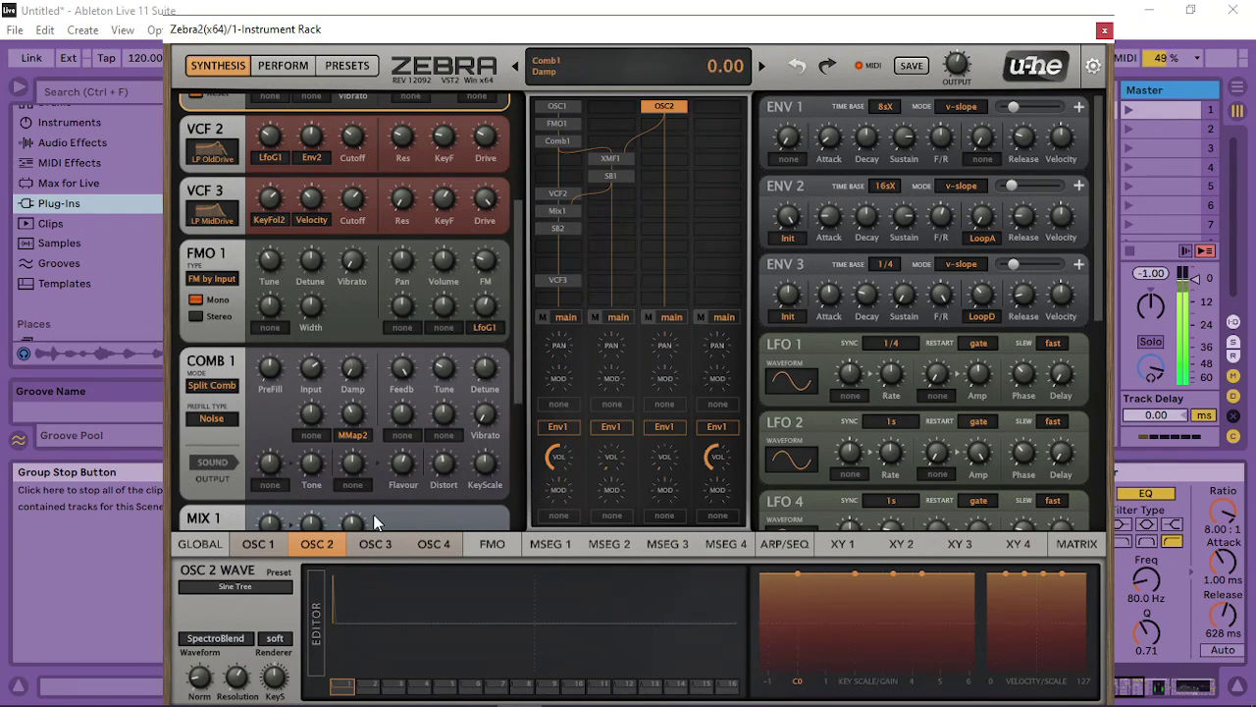
pyautogui.scroll(-6, 523, 329)
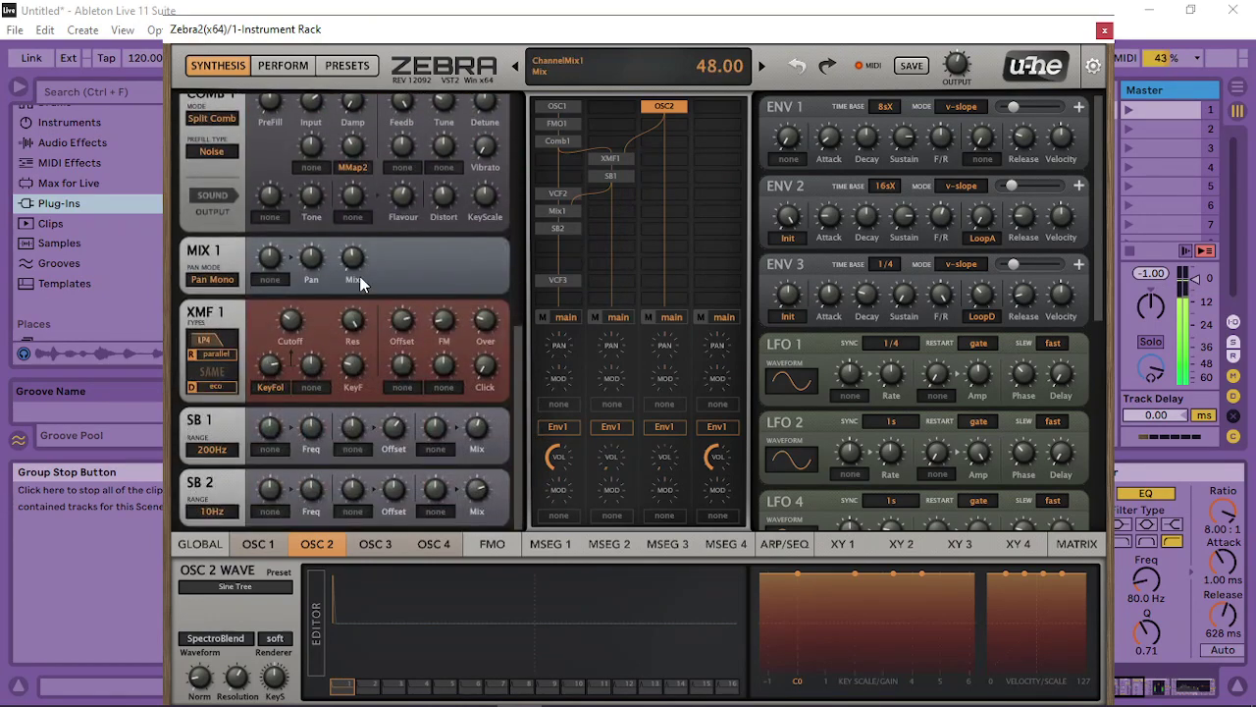
pyautogui.moveTo(365, 186); pyautogui.dragTo(360, 231)
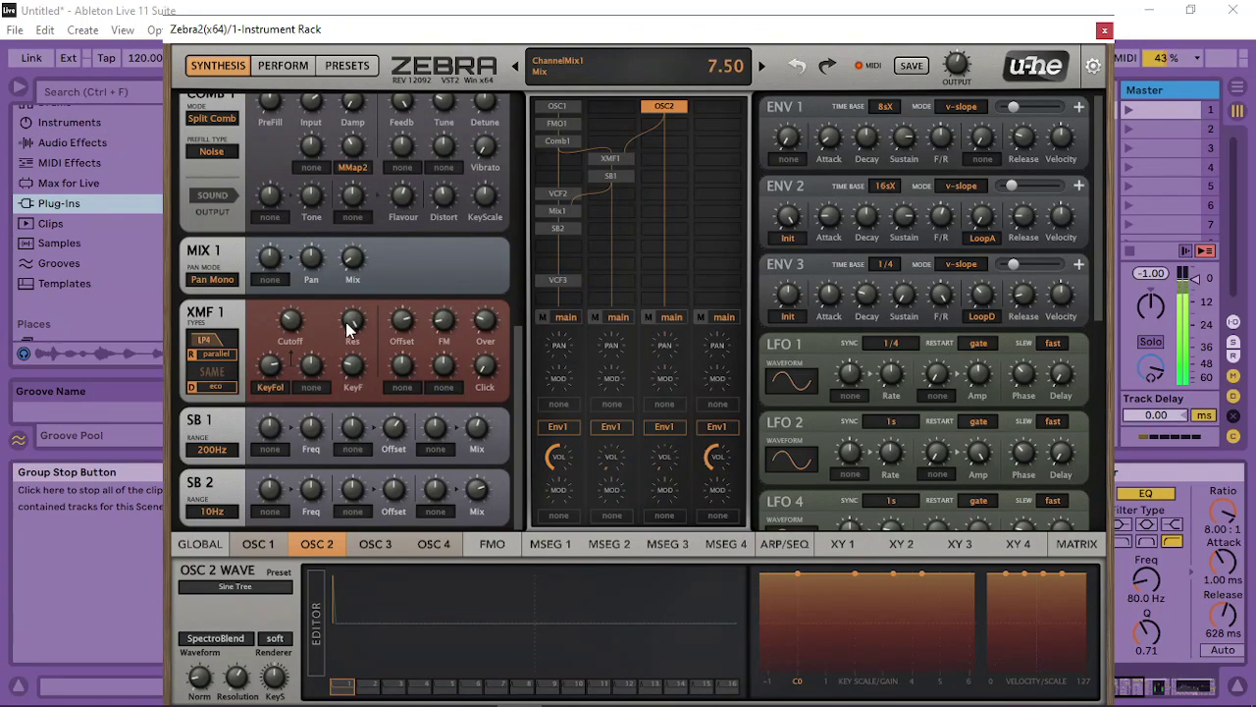
# Assign modulation matrix slot 11 to the Mix1: Mix target with MMap3 as its source
pyautogui.click(1080, 544)
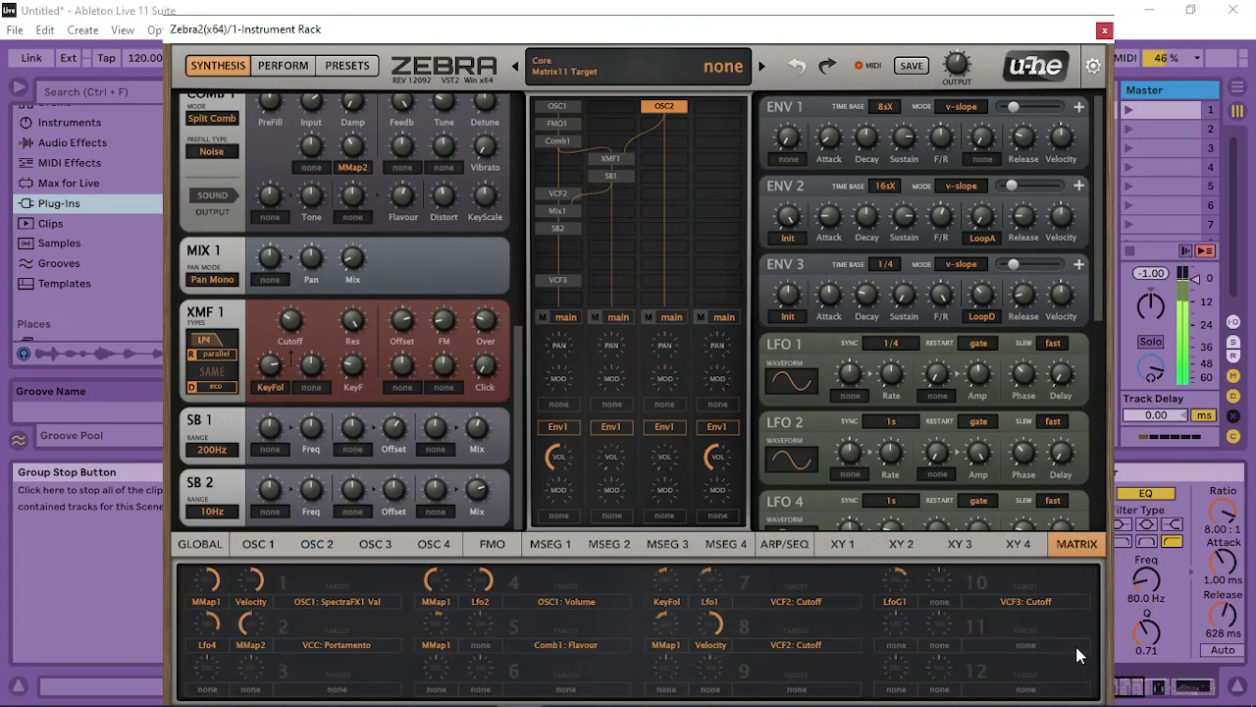
pyautogui.moveTo(1025, 645); pyautogui.dragTo(352, 257)
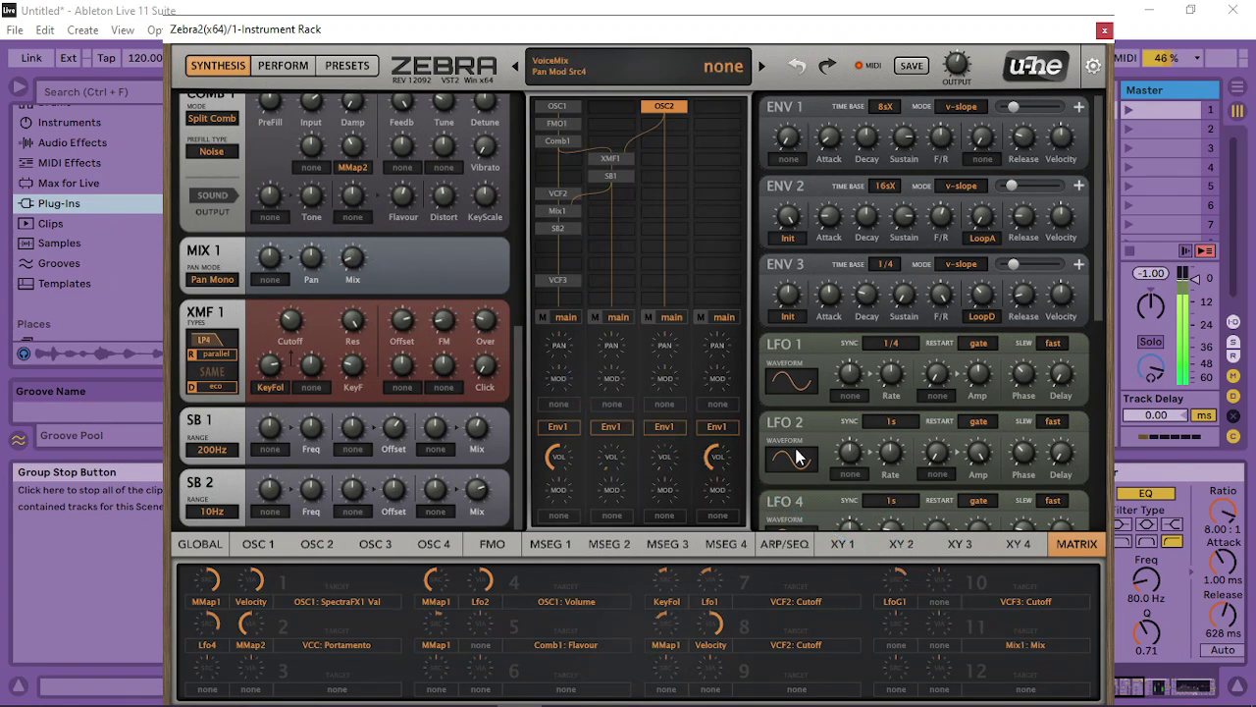
pyautogui.click(896, 643)
pyautogui.click(932, 650)
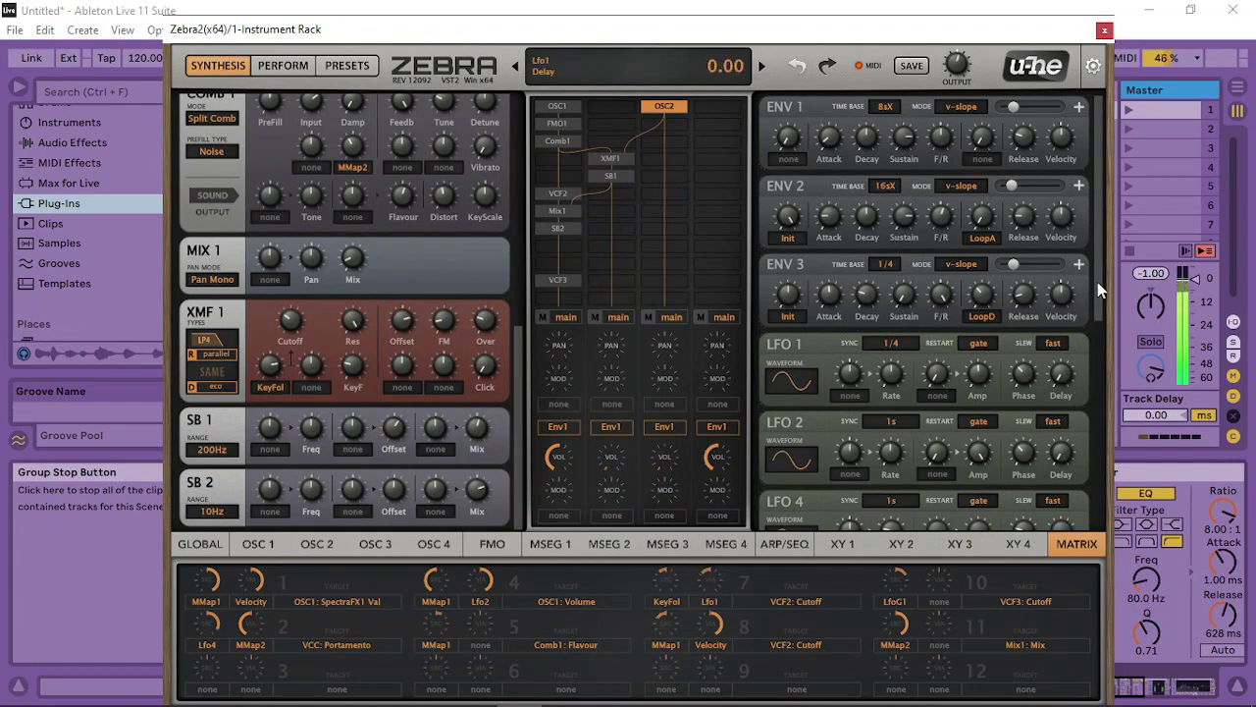
pyautogui.moveTo(1097, 282); pyautogui.dragTo(1126, 530)
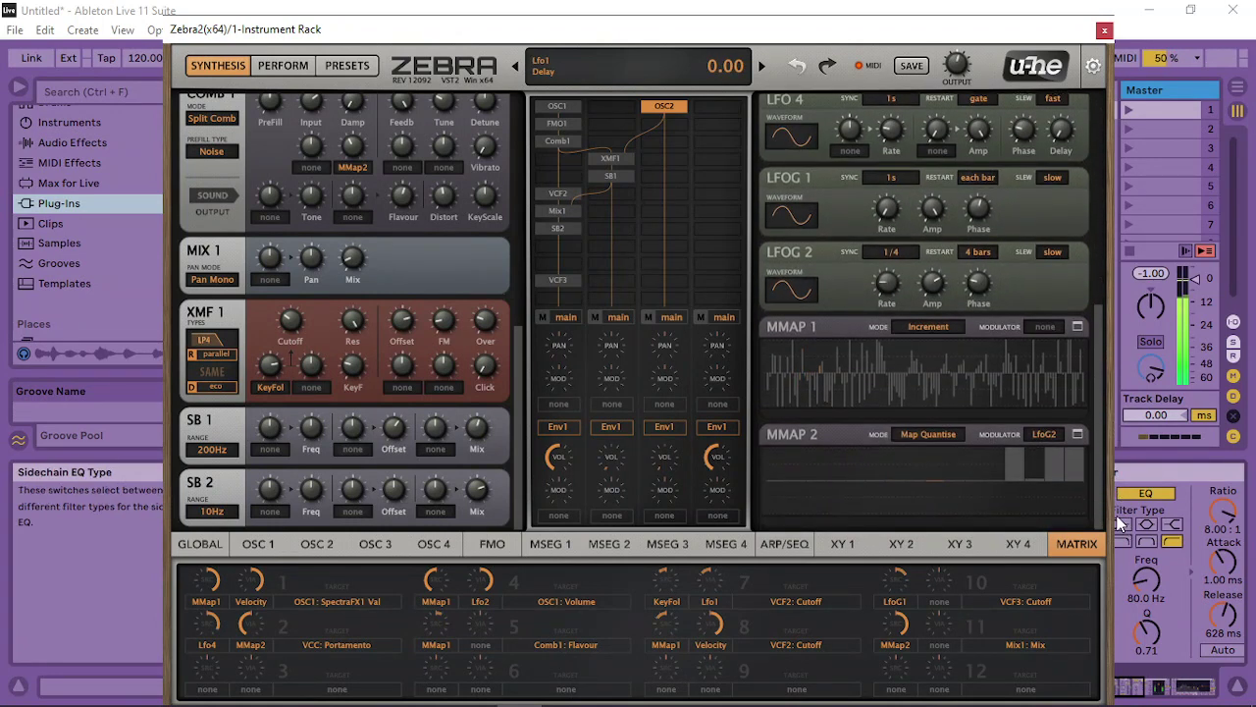
pyautogui.click(905, 631)
pyautogui.click(961, 593)
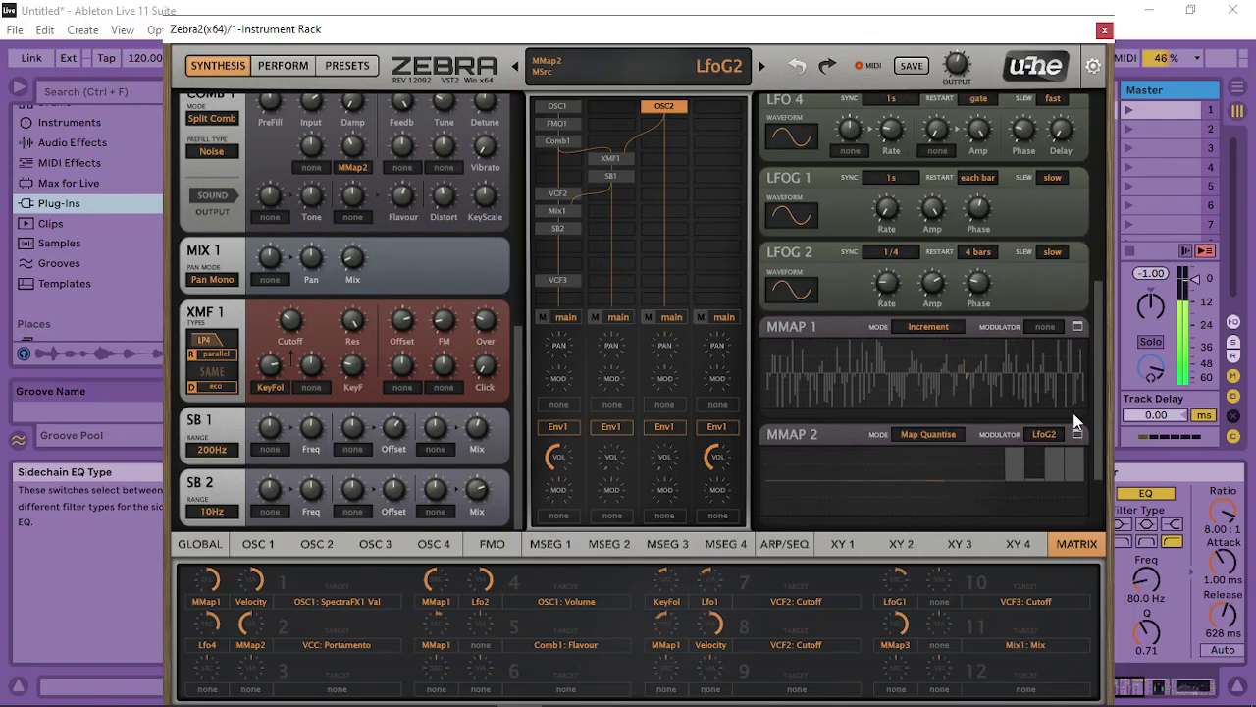
# Set MMAP 3 to Map Smooth mode with LfoG1 as its modulator
pyautogui.scroll(-3, 1097, 435)
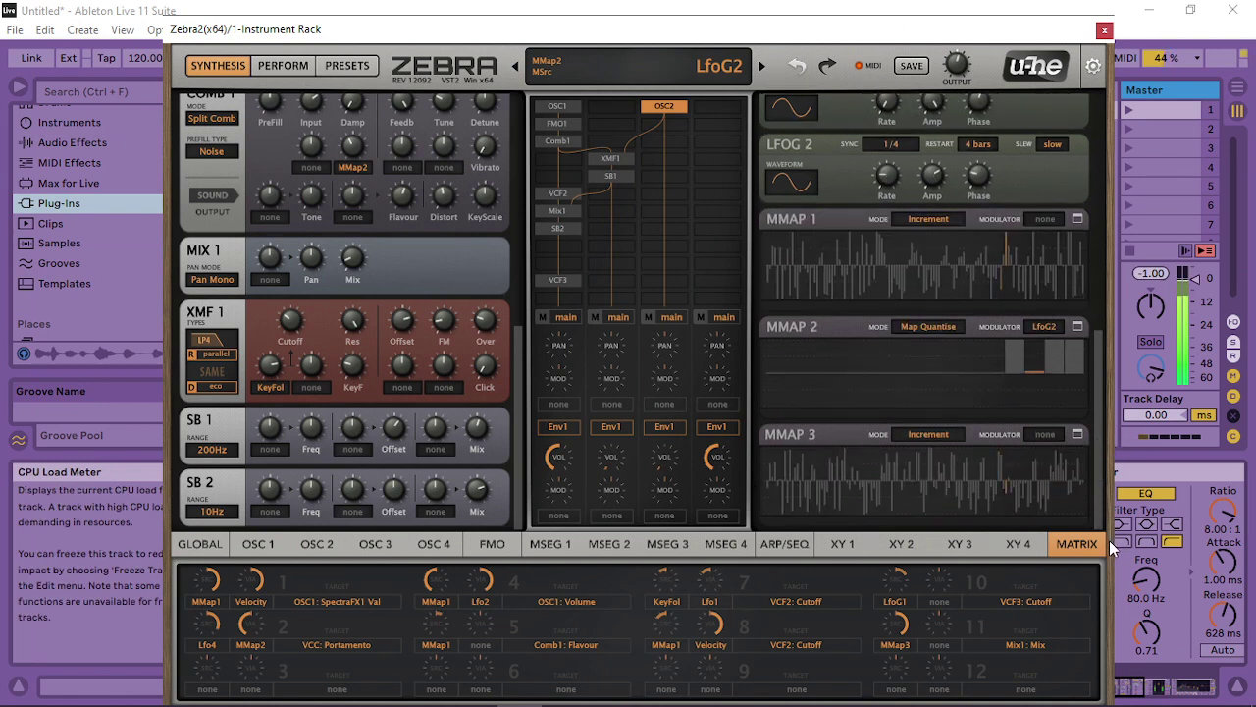
pyautogui.click(928, 434)
pyautogui.click(1016, 465)
pyautogui.click(1045, 433)
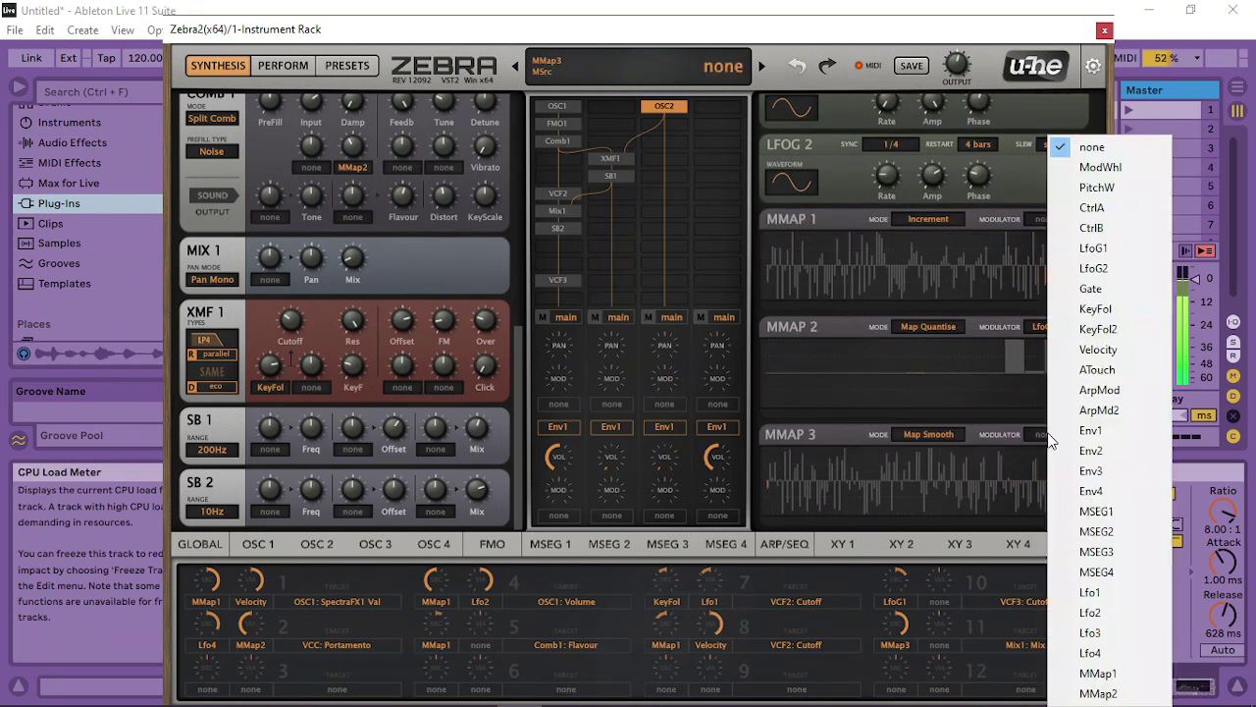
pyautogui.click(1103, 249)
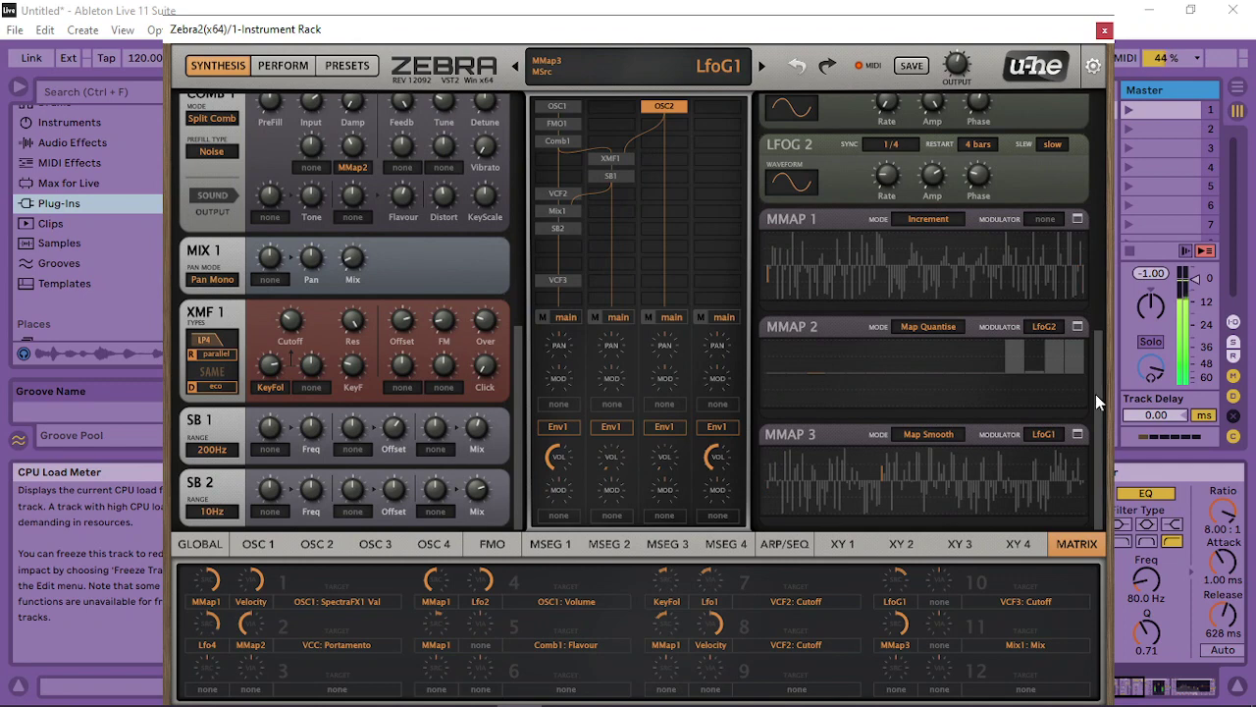
# Switch MMAP 3's modulator to LfoG2 and fill its steps with a sine shape
pyautogui.click(1046, 435)
pyautogui.click(1079, 270)
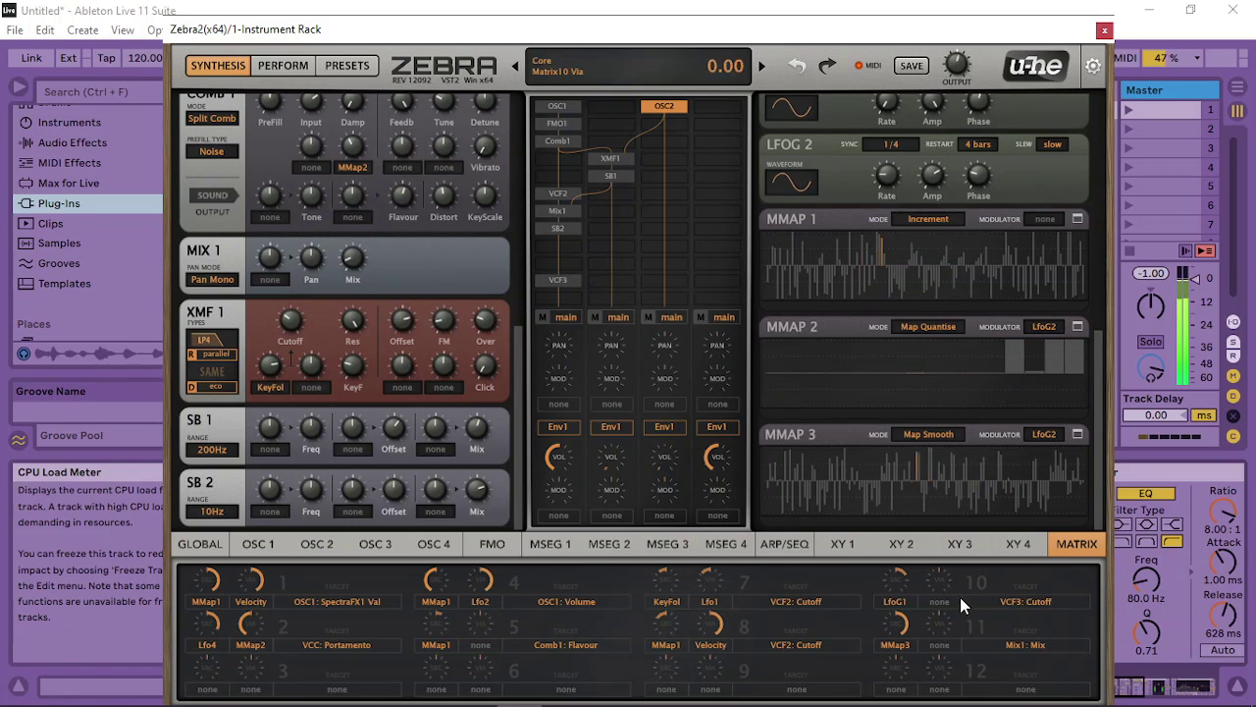
pyautogui.rightClick(892, 483)
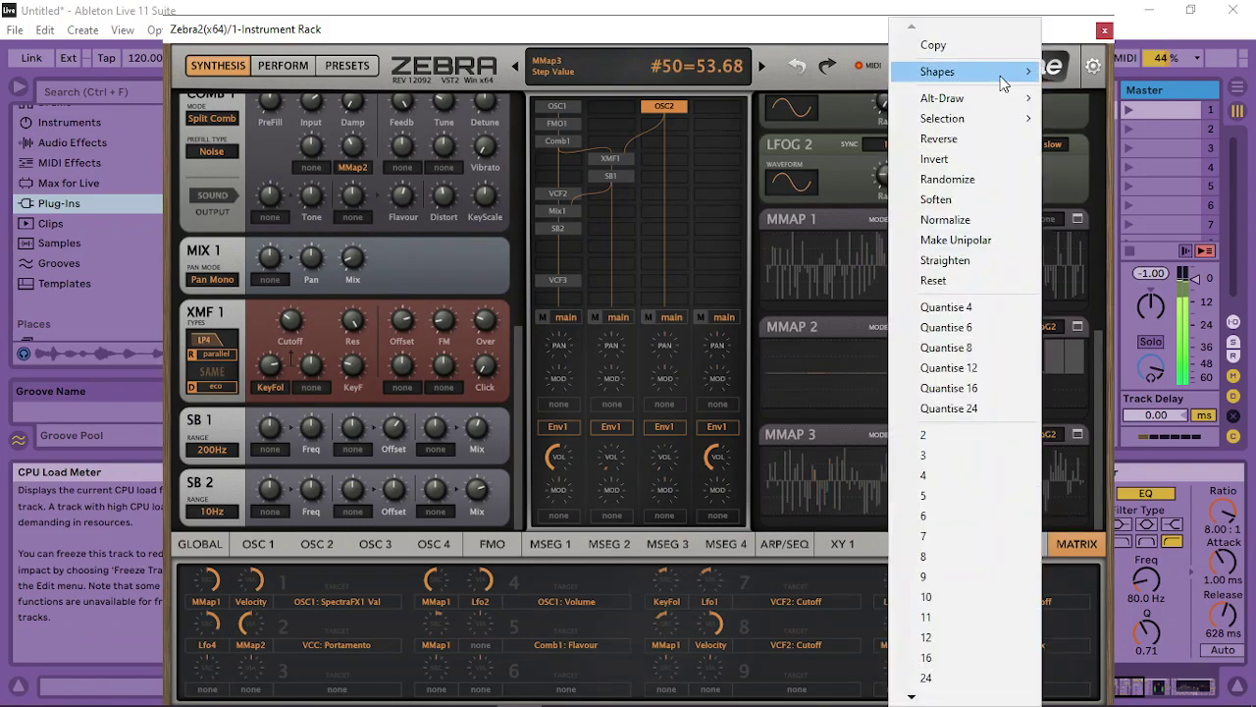
pyautogui.moveTo(1003, 83)
pyautogui.click(1089, 103)
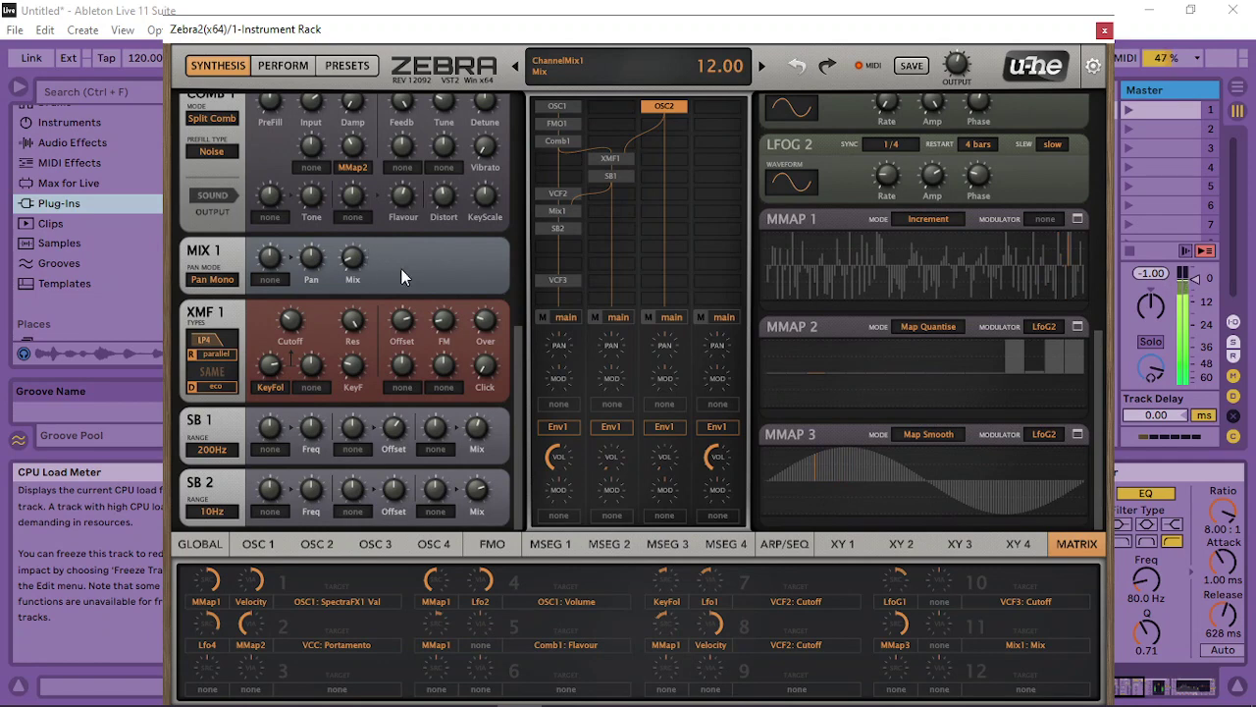
# Set KeyFol as the via source of modulation matrix slot 11 and adjust its via amount
pyautogui.click(931, 628)
pyautogui.click(991, 191)
pyautogui.moveTo(960, 624); pyautogui.dragTo(947, 595)
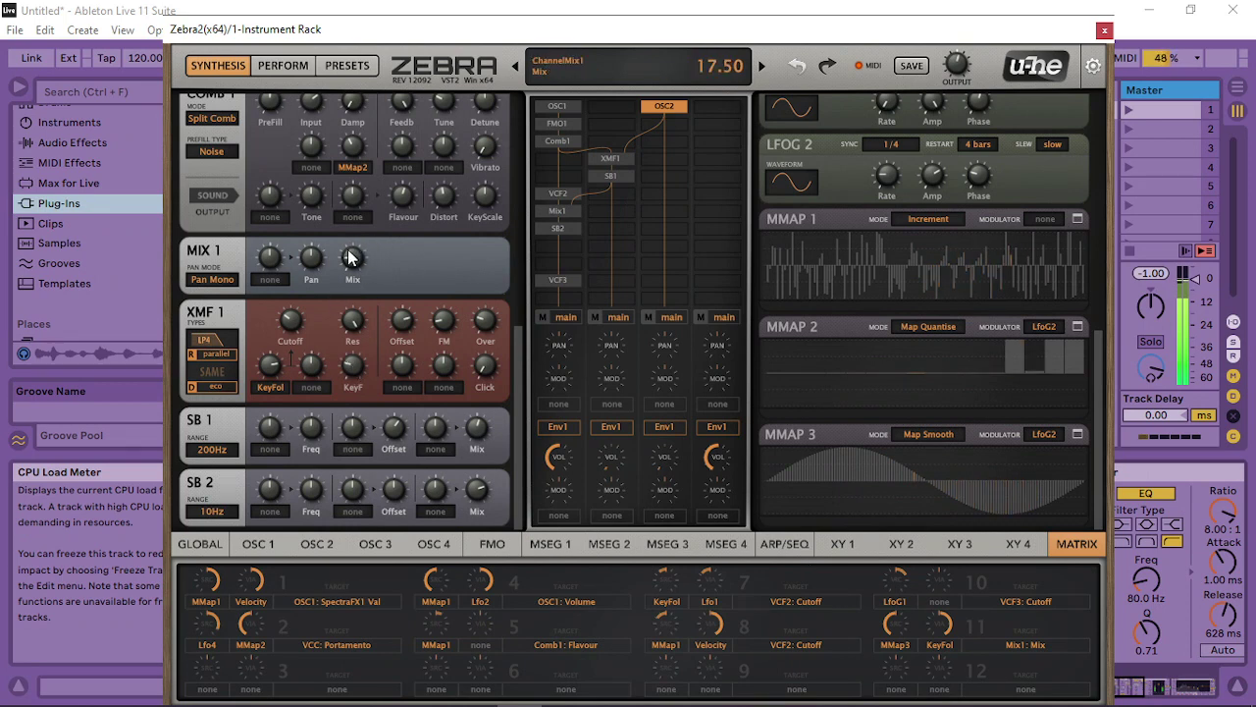
# Readjust matrix slot 11's via amount and fine-tune MIX 1's mix level
pyautogui.click(932, 651)
pyautogui.click(914, 604)
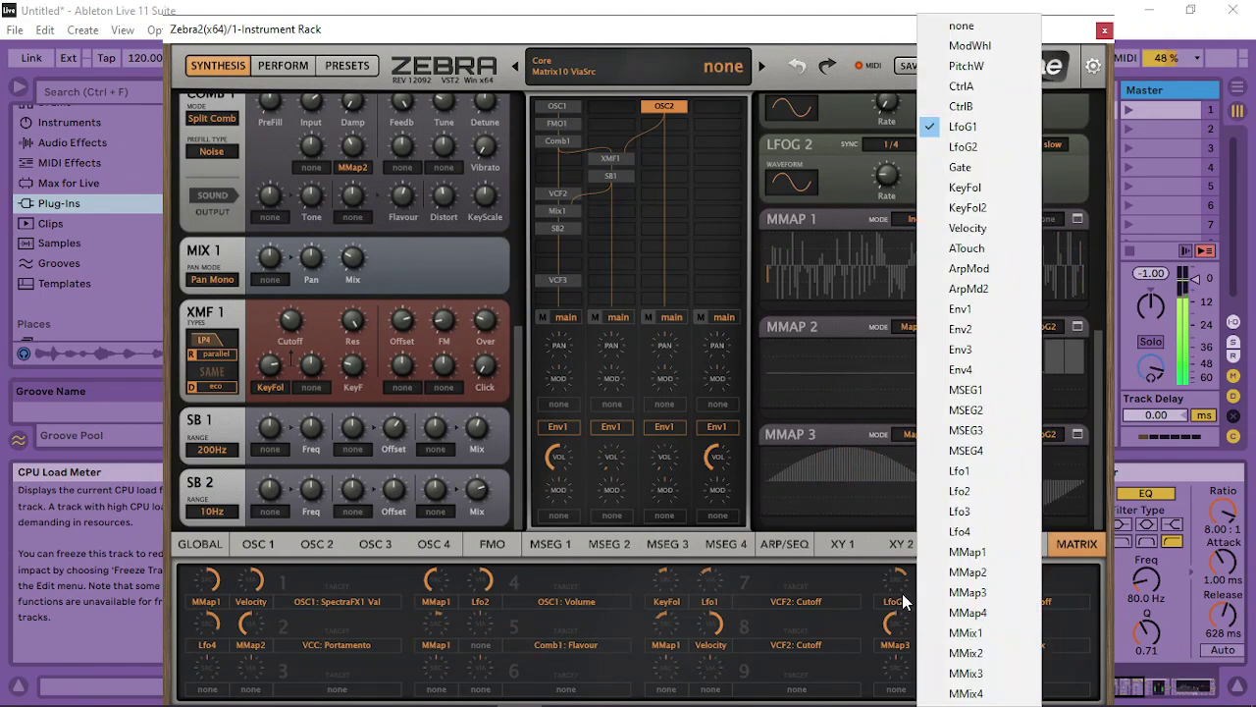
pyautogui.click(853, 603)
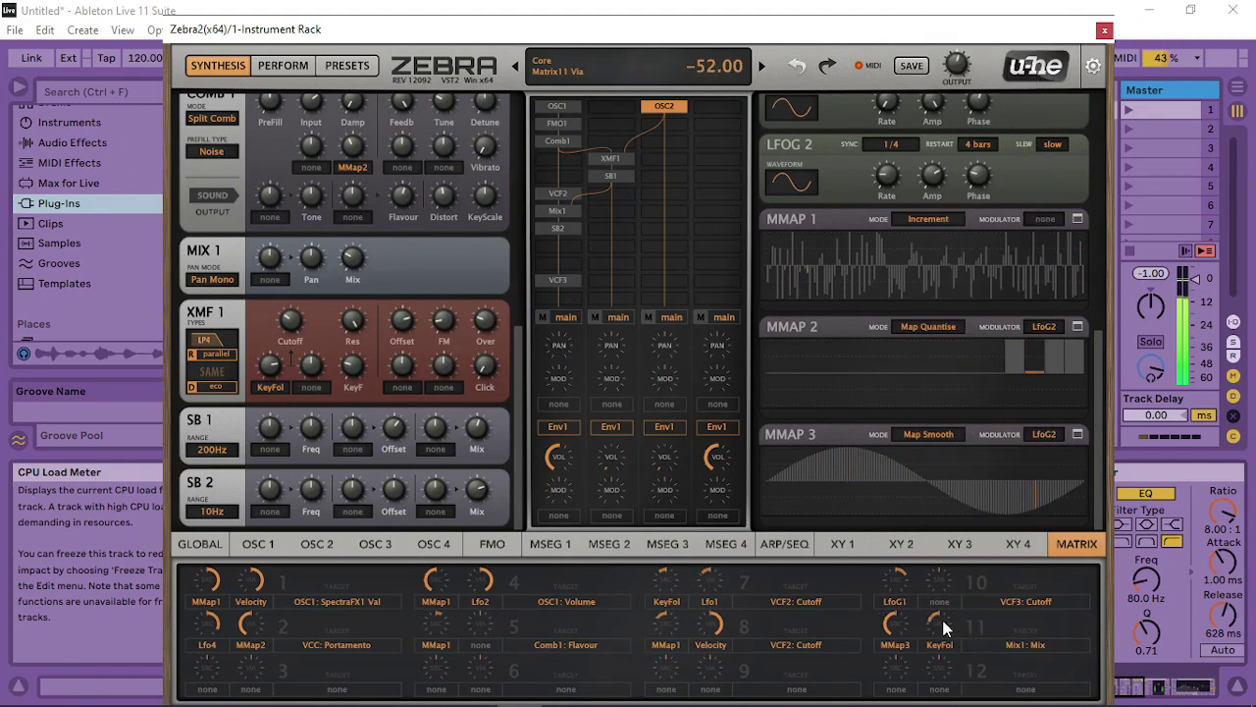
pyautogui.moveTo(943, 628); pyautogui.dragTo(924, 589)
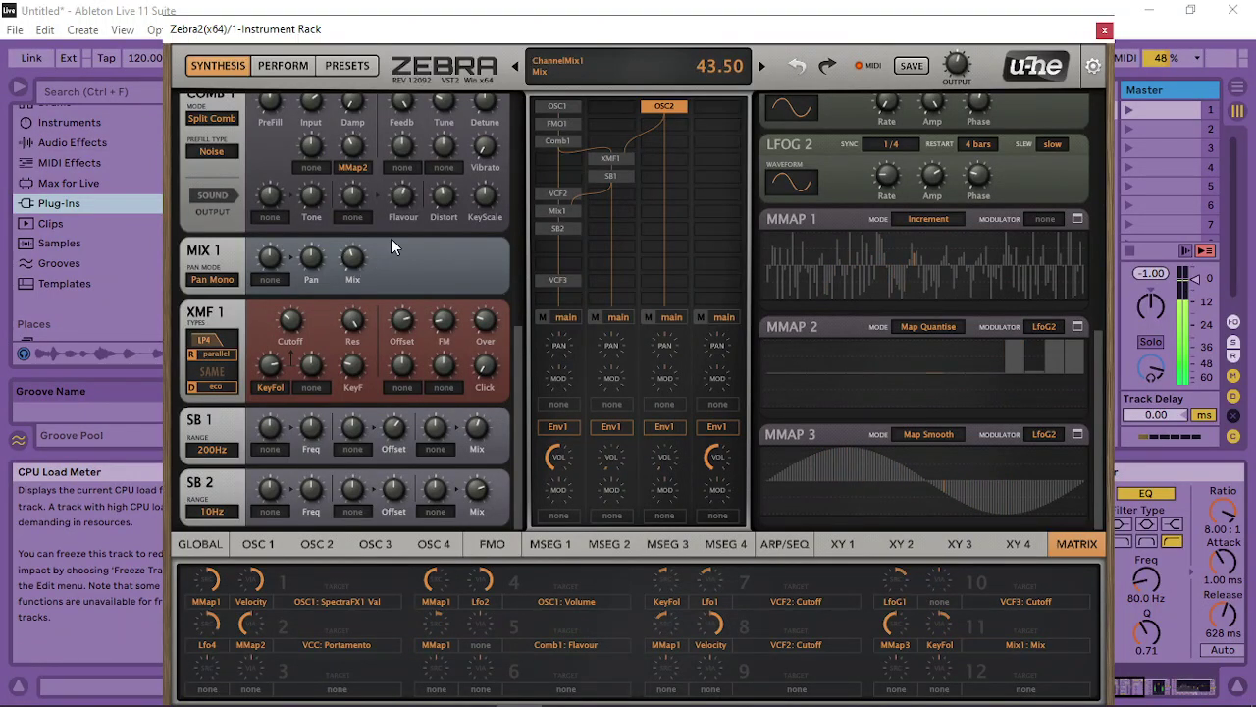
pyautogui.moveTo(401, 229); pyautogui.dragTo(386, 233)
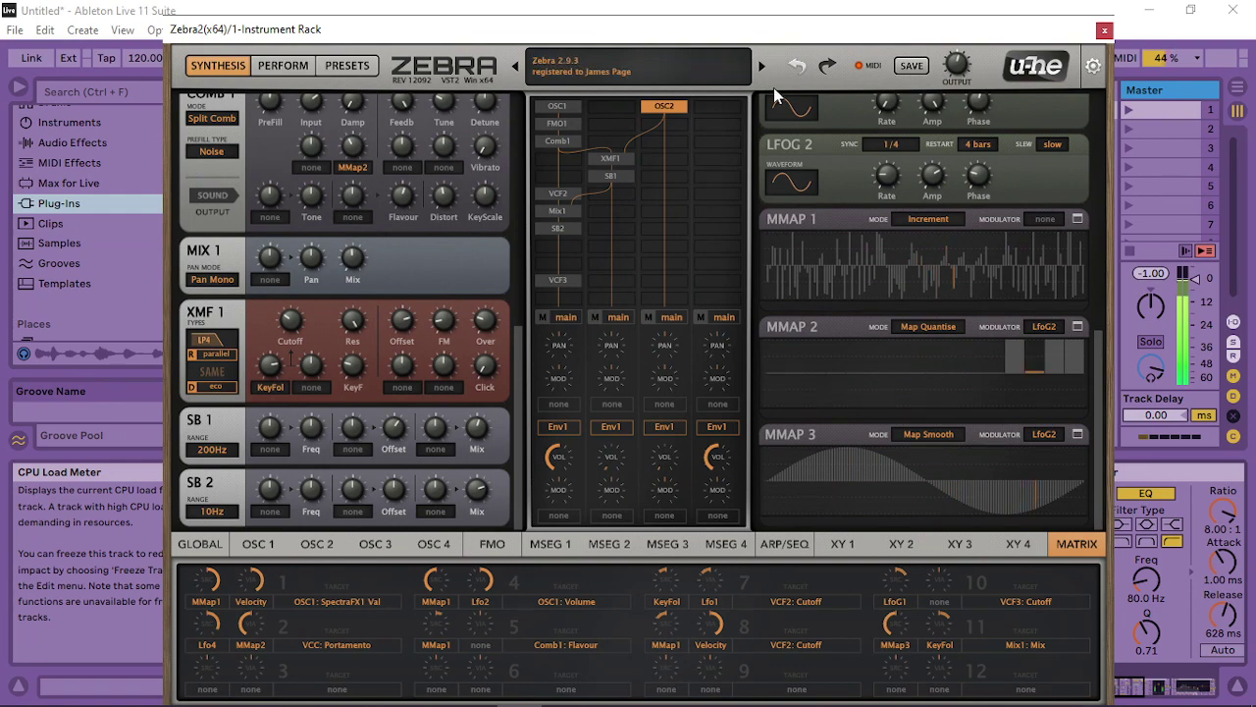
# Show OSC 2's mixer settings and adjust XMF 1's key follow, KeyFol modulation, overload and cutoff
pyautogui.click(669, 108)
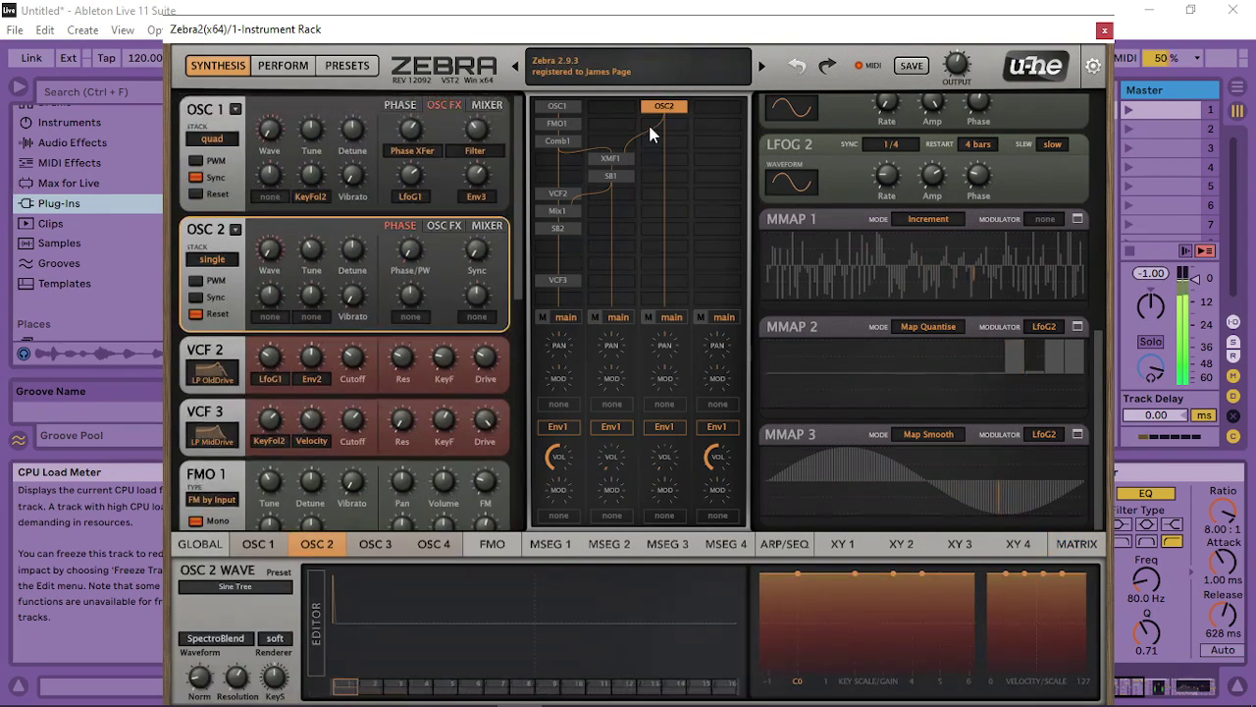
pyautogui.click(484, 226)
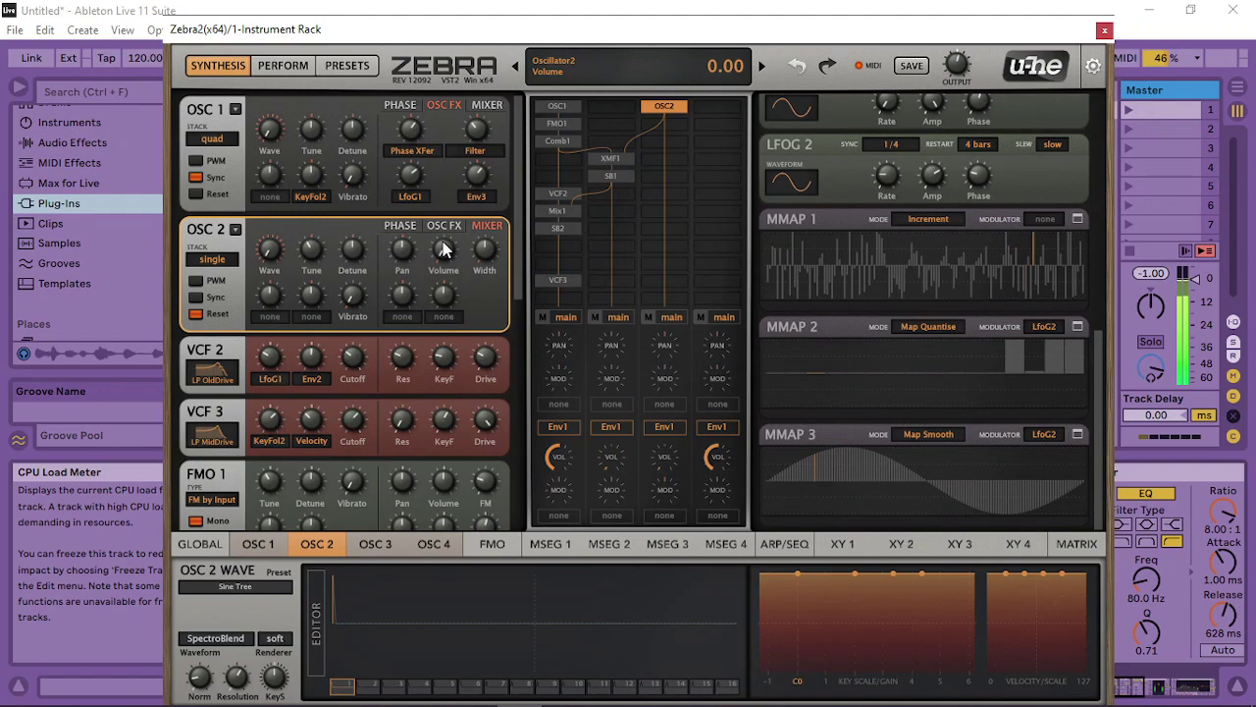
pyautogui.click(610, 159)
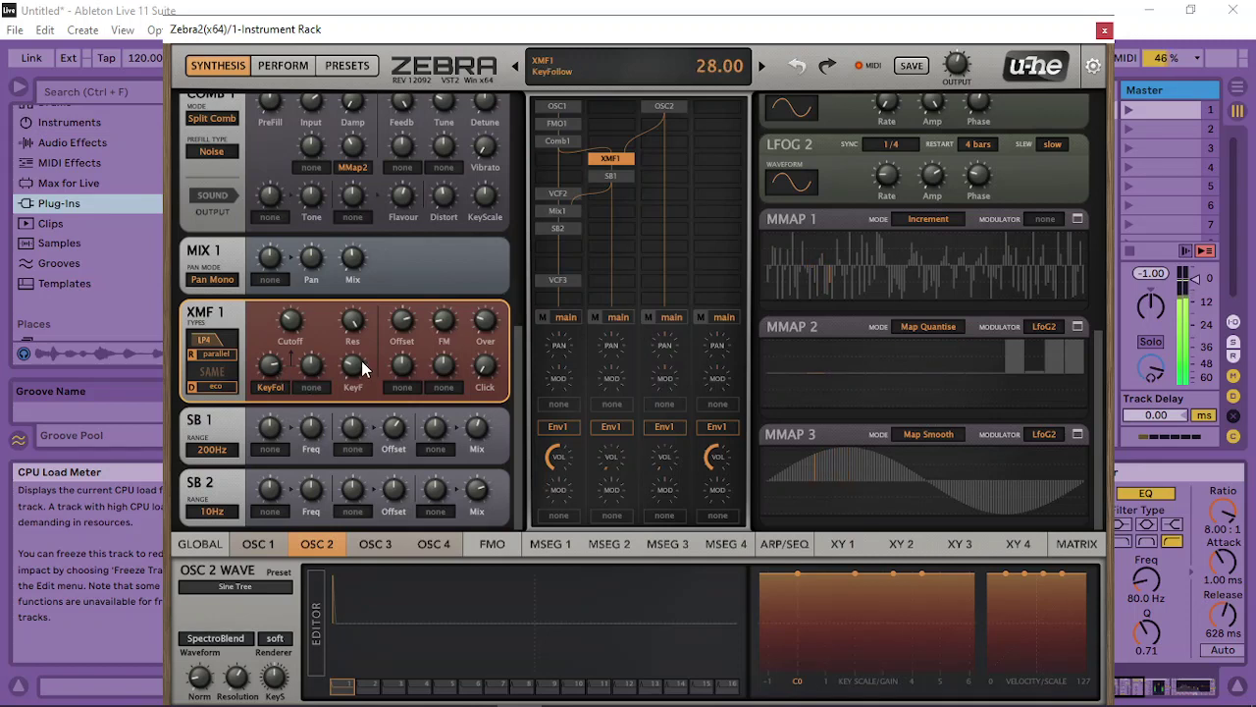
pyautogui.moveTo(362, 368)
pyautogui.mouseDown()
pyautogui.moveTo(376, 353)
pyautogui.moveTo(353, 357)
pyautogui.moveTo(369, 357)
pyautogui.mouseUp()
pyautogui.moveTo(273, 369); pyautogui.dragTo(265, 375)
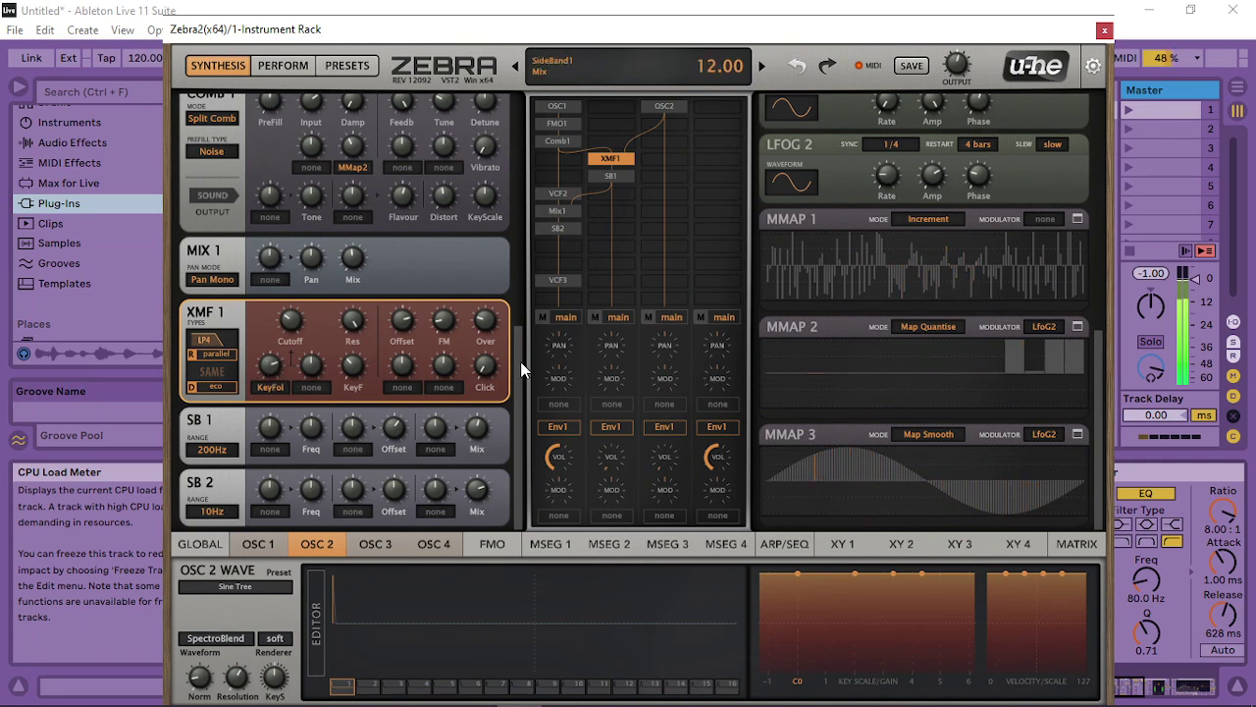
pyautogui.moveTo(485, 325); pyautogui.dragTo(442, 354)
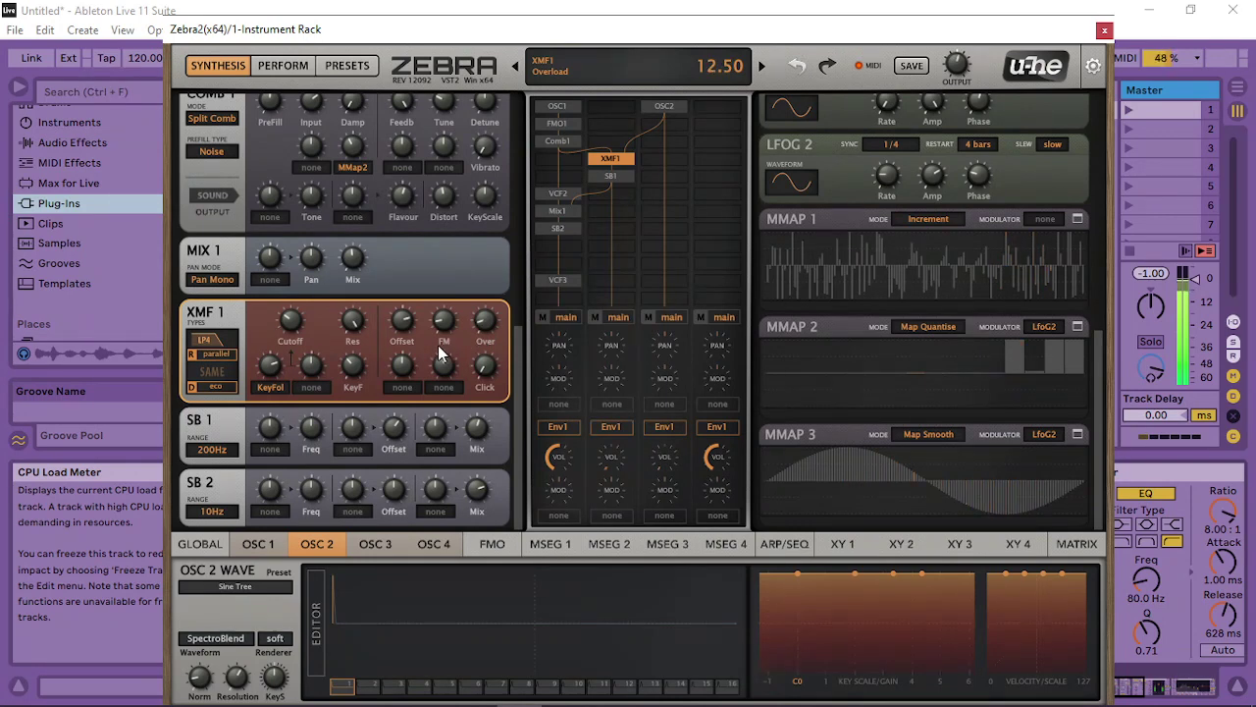
pyautogui.moveTo(283, 323)
pyautogui.mouseDown()
pyautogui.moveTo(273, 341)
pyautogui.moveTo(297, 337)
pyautogui.mouseUp()
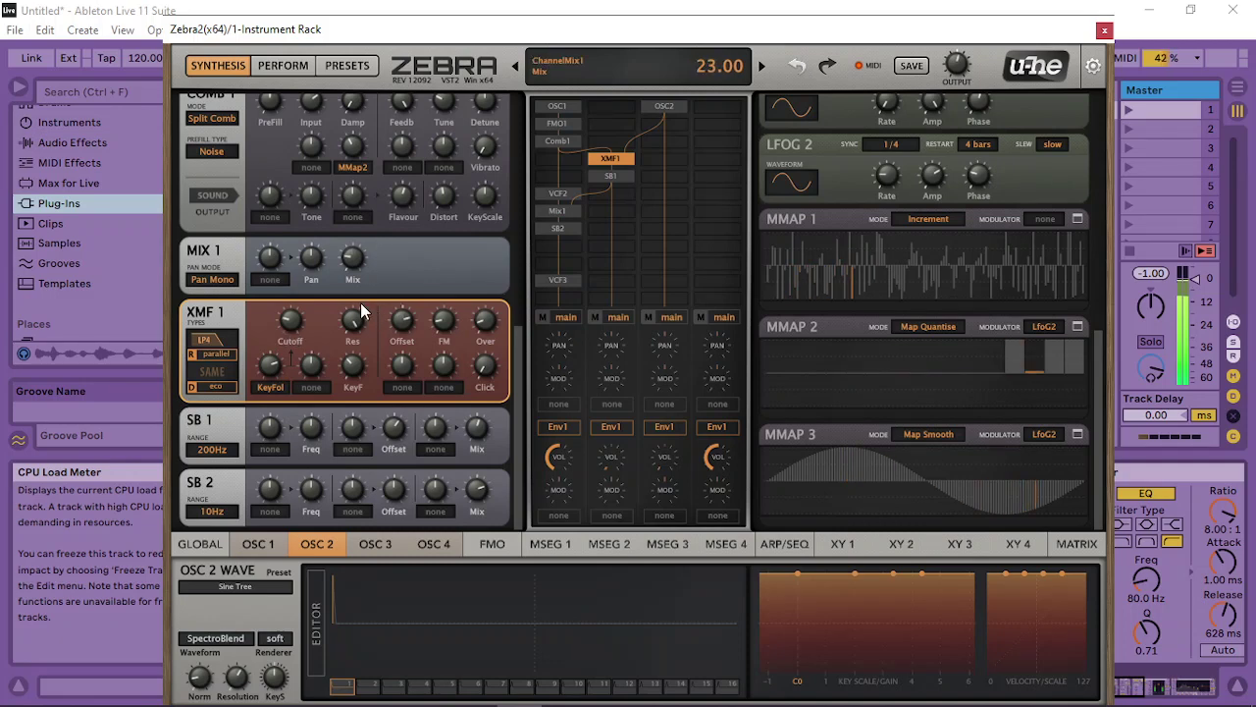
# Reduce the negative depth of matrix slot 11, rebalance its via amount and adjust XMF 1's overload
pyautogui.click(1077, 545)
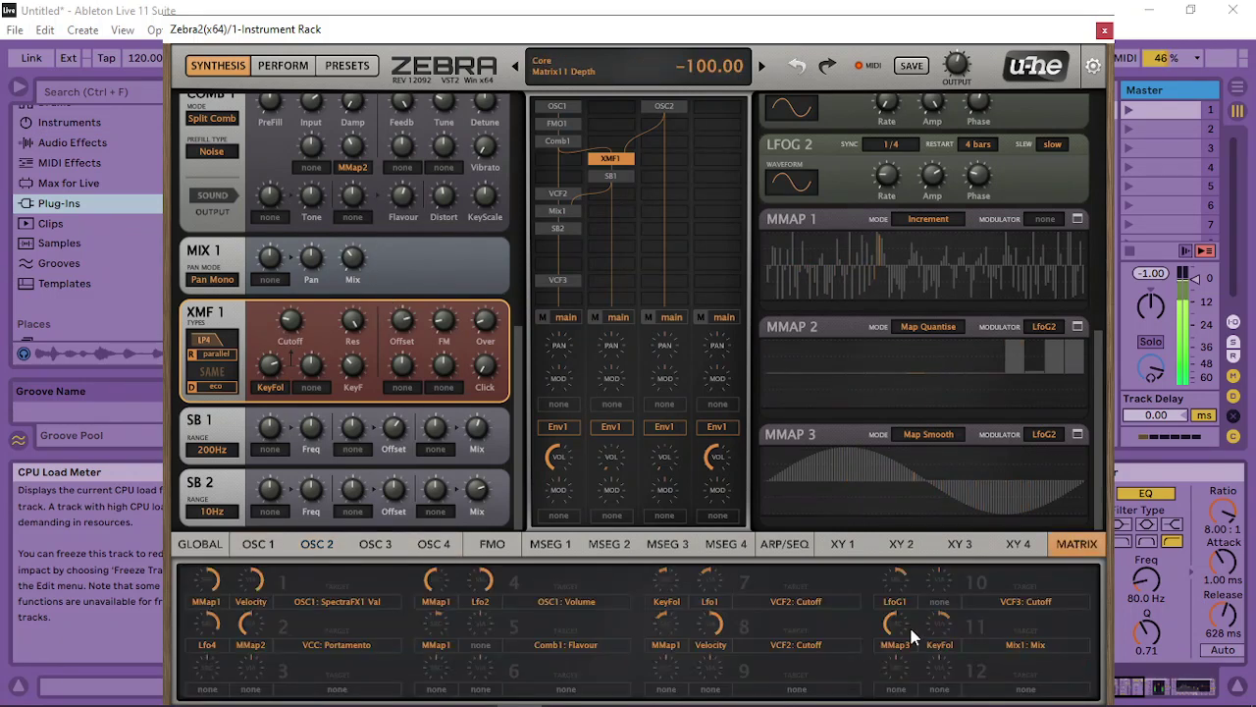
pyautogui.moveTo(916, 595); pyautogui.dragTo(898, 601)
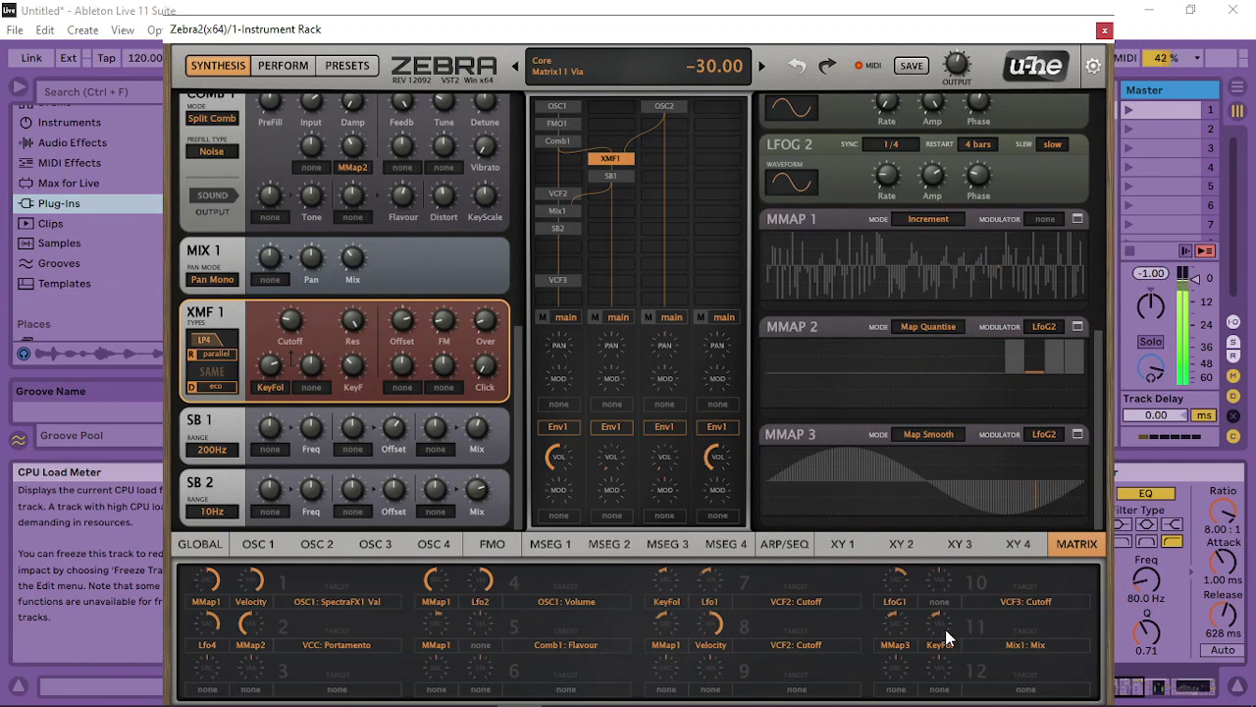
pyautogui.moveTo(945, 629); pyautogui.dragTo(949, 624)
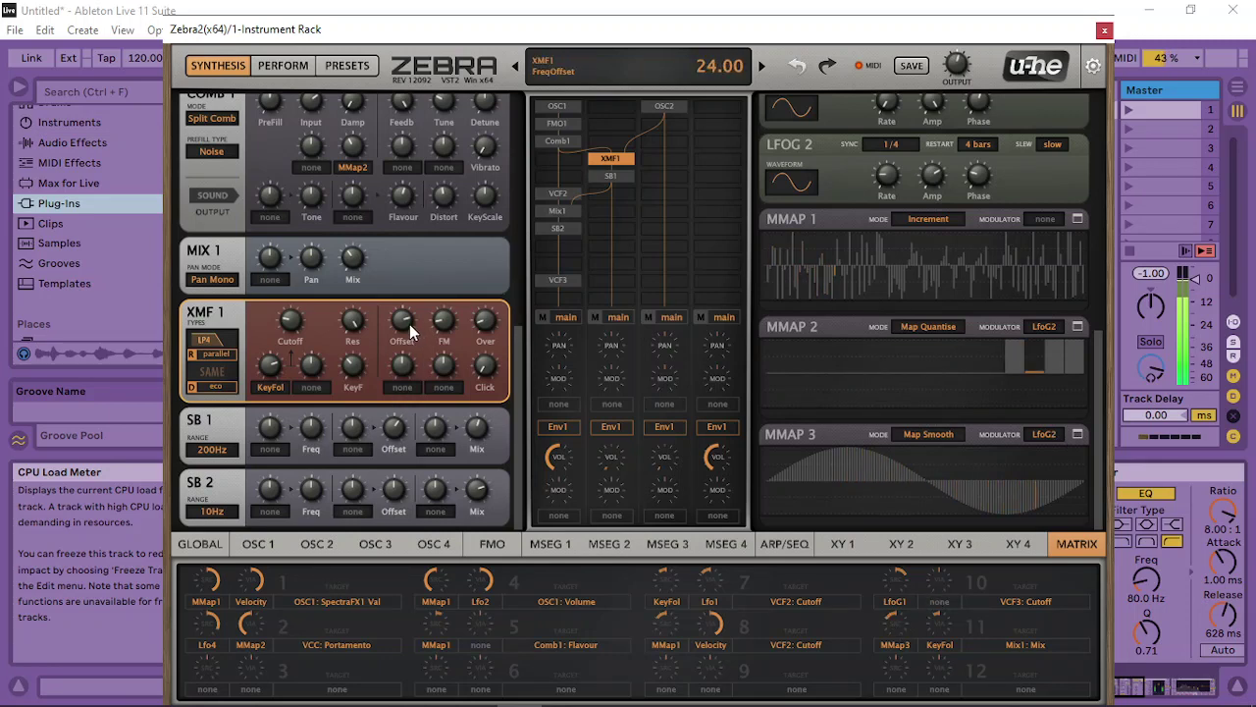
pyautogui.moveTo(483, 318); pyautogui.dragTo(560, 264)
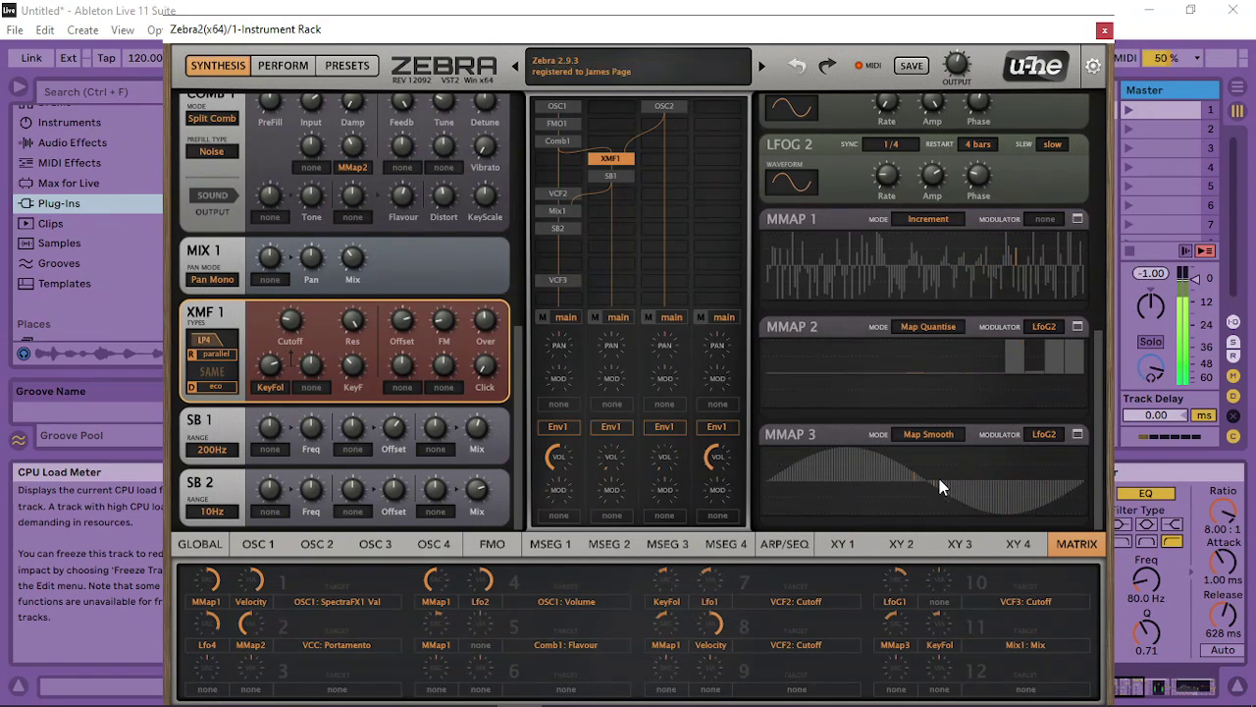
# Invert the second half of MMAP 3's curve, and invert its third quarter back to negative values
pyautogui.moveTo(931, 470); pyautogui.dragTo(966, 465)
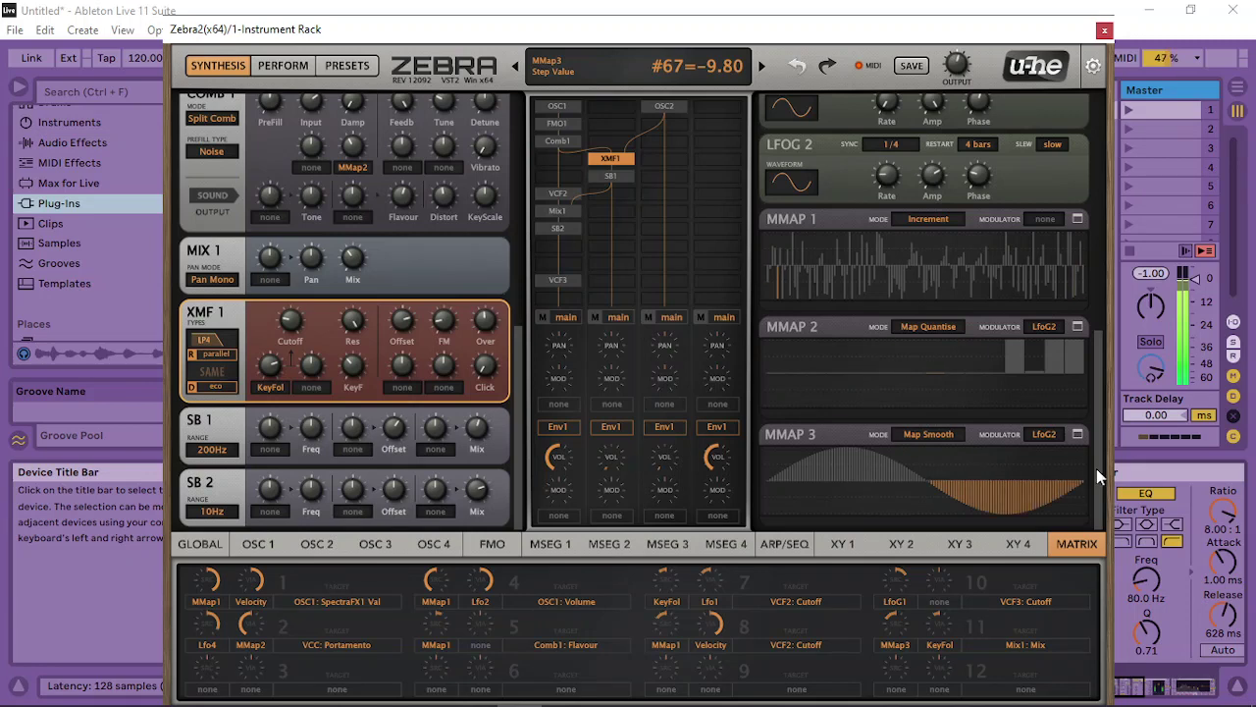
pyautogui.rightClick(999, 497)
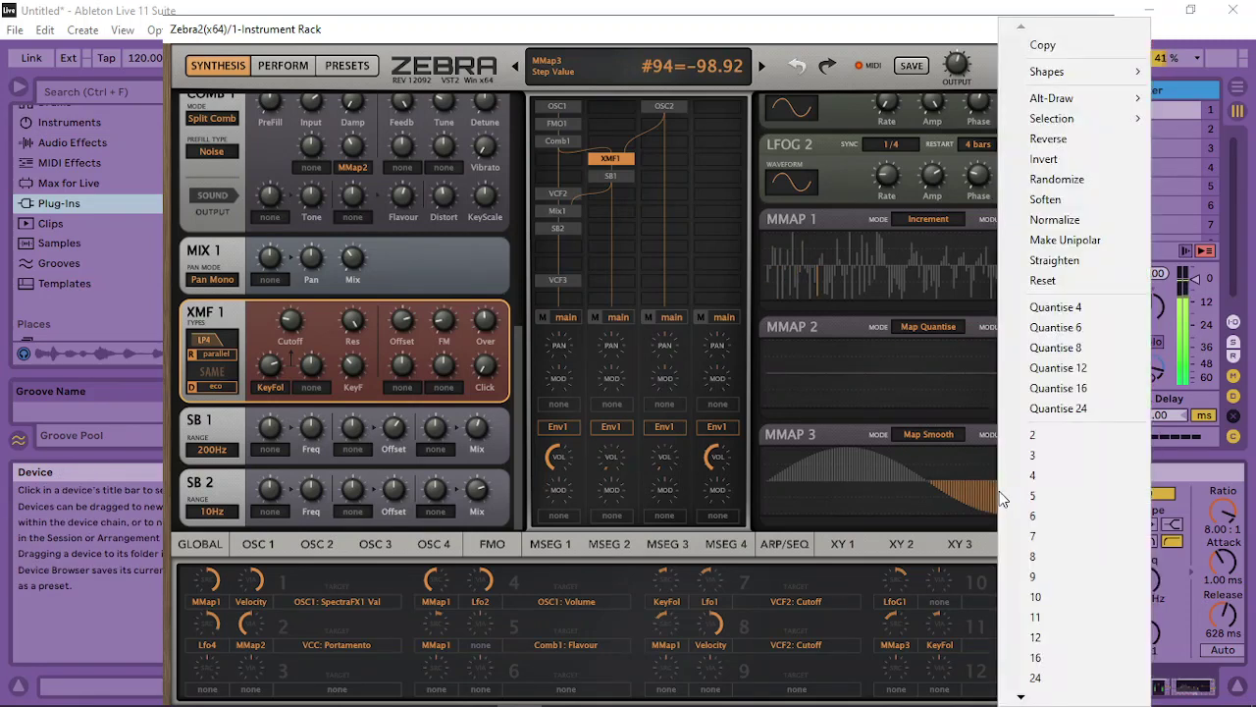
pyautogui.click(1134, 165)
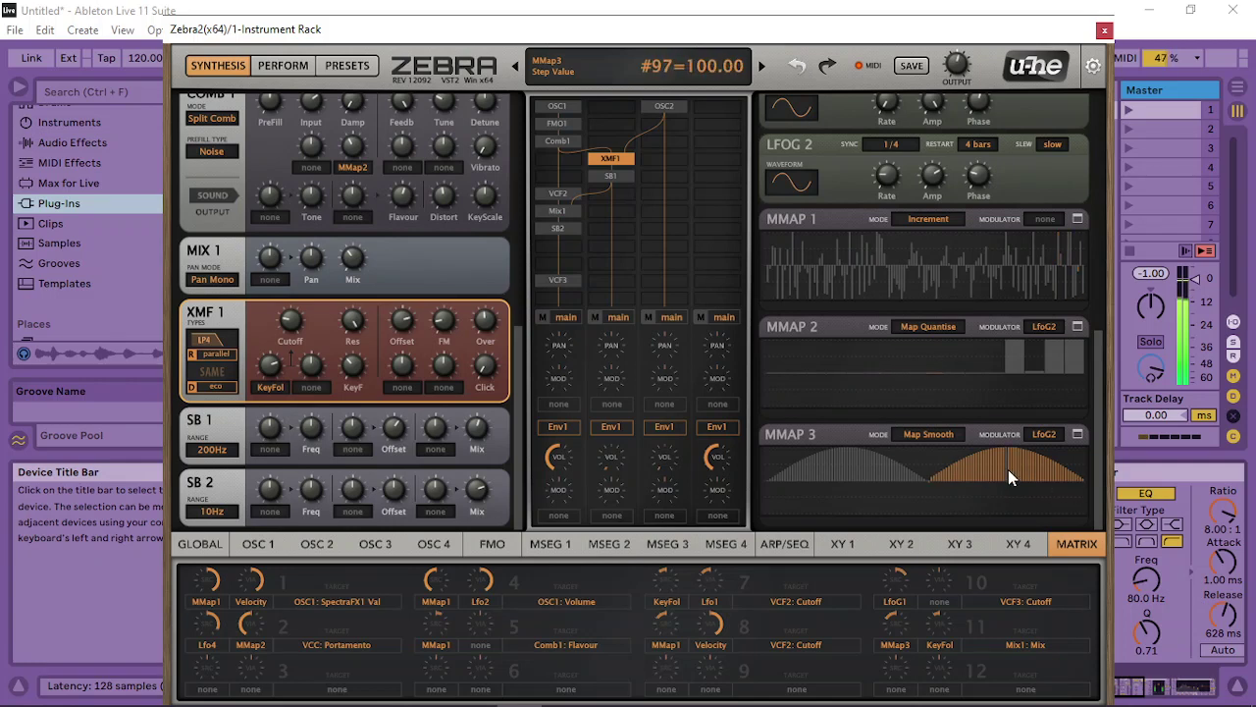
pyautogui.rightClick(1065, 491)
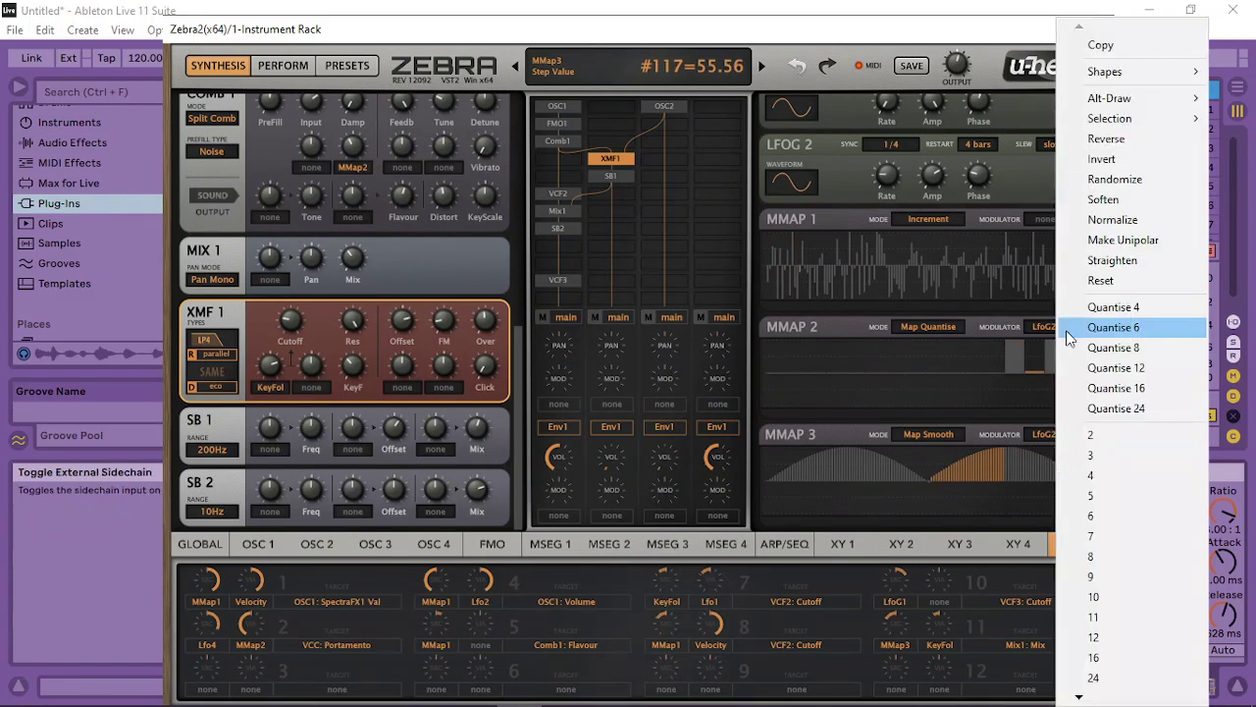
pyautogui.click(1124, 162)
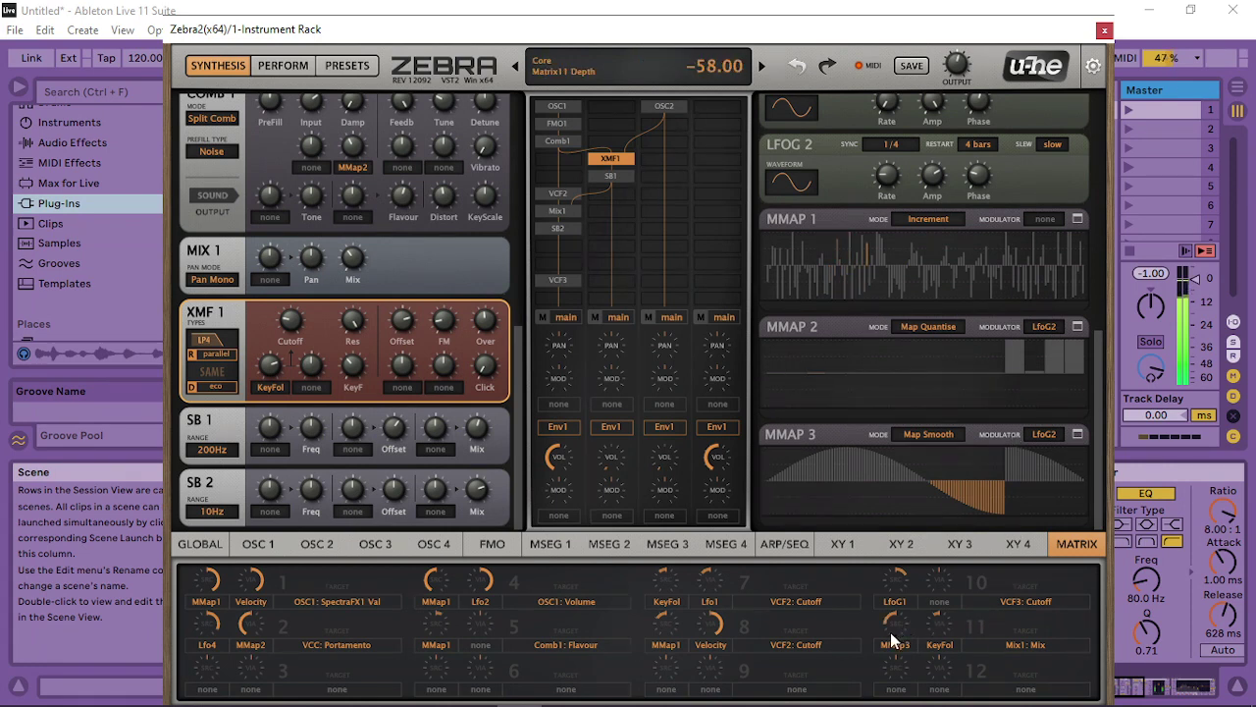
pyautogui.click(802, 400)
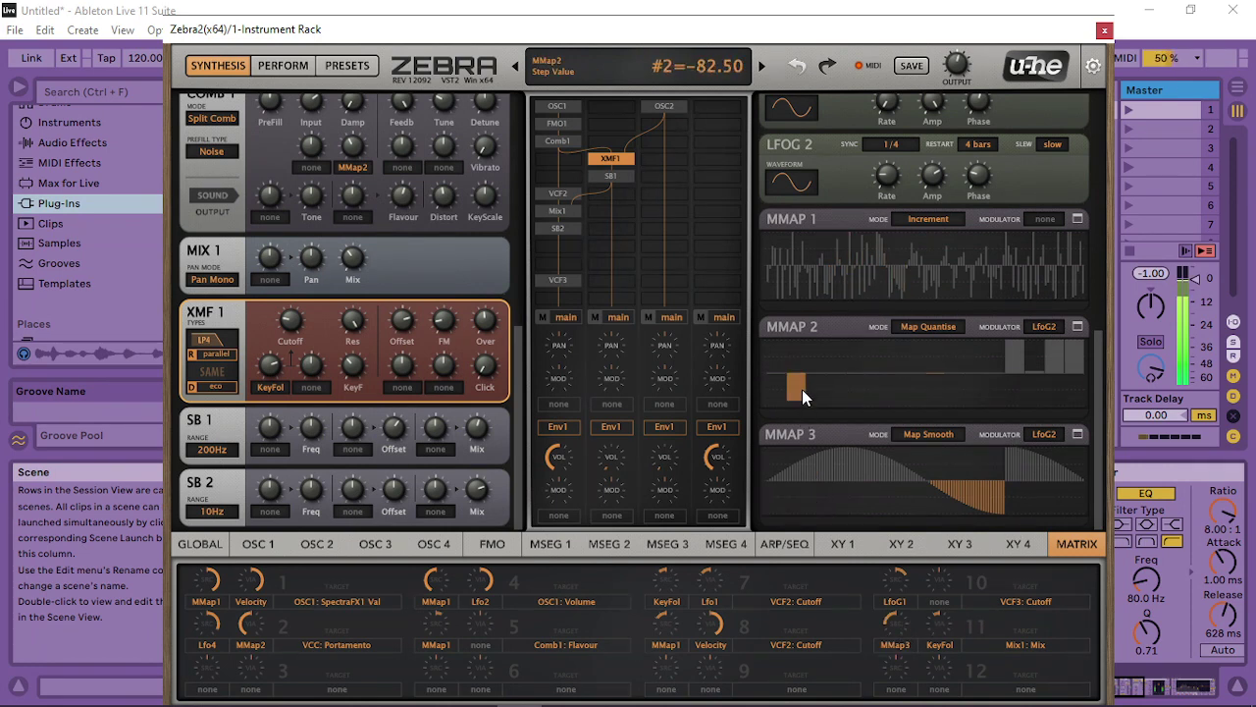
pyautogui.click(804, 374)
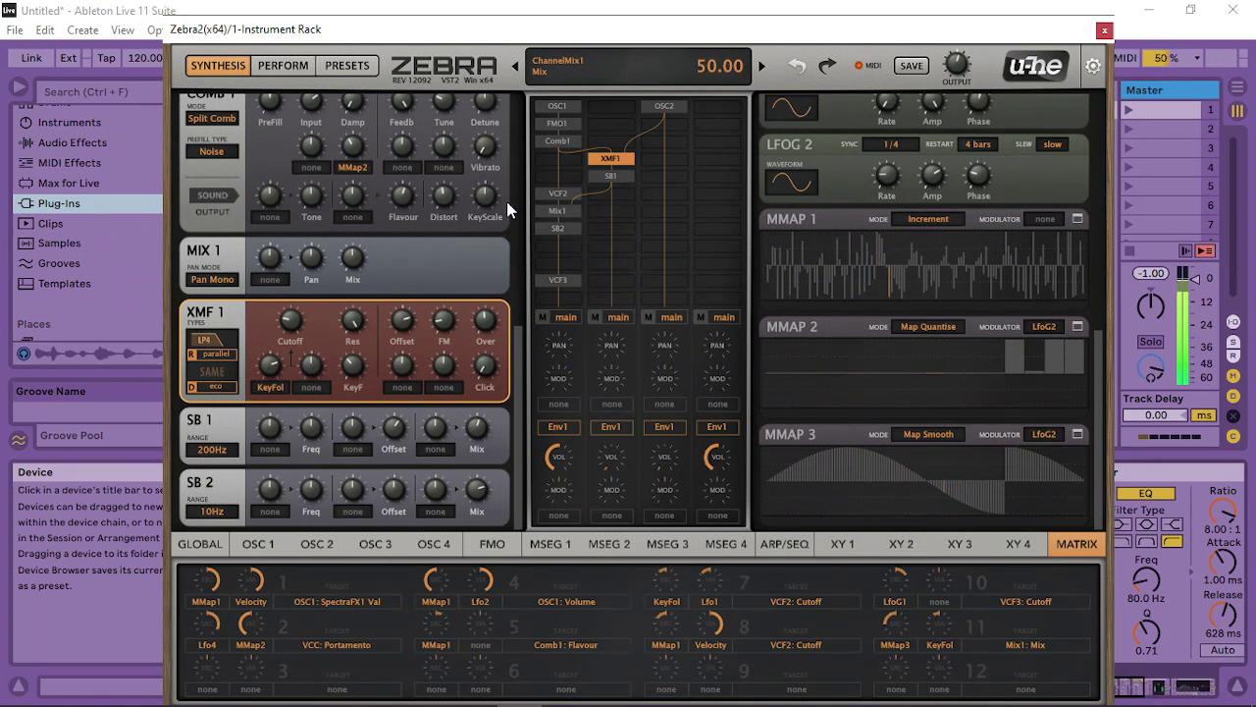
# Adjust COMB 1's tone and turn matrix slot 11's KeyFol via amount negative
pyautogui.moveTo(522, 395); pyautogui.dragTo(523, 319)
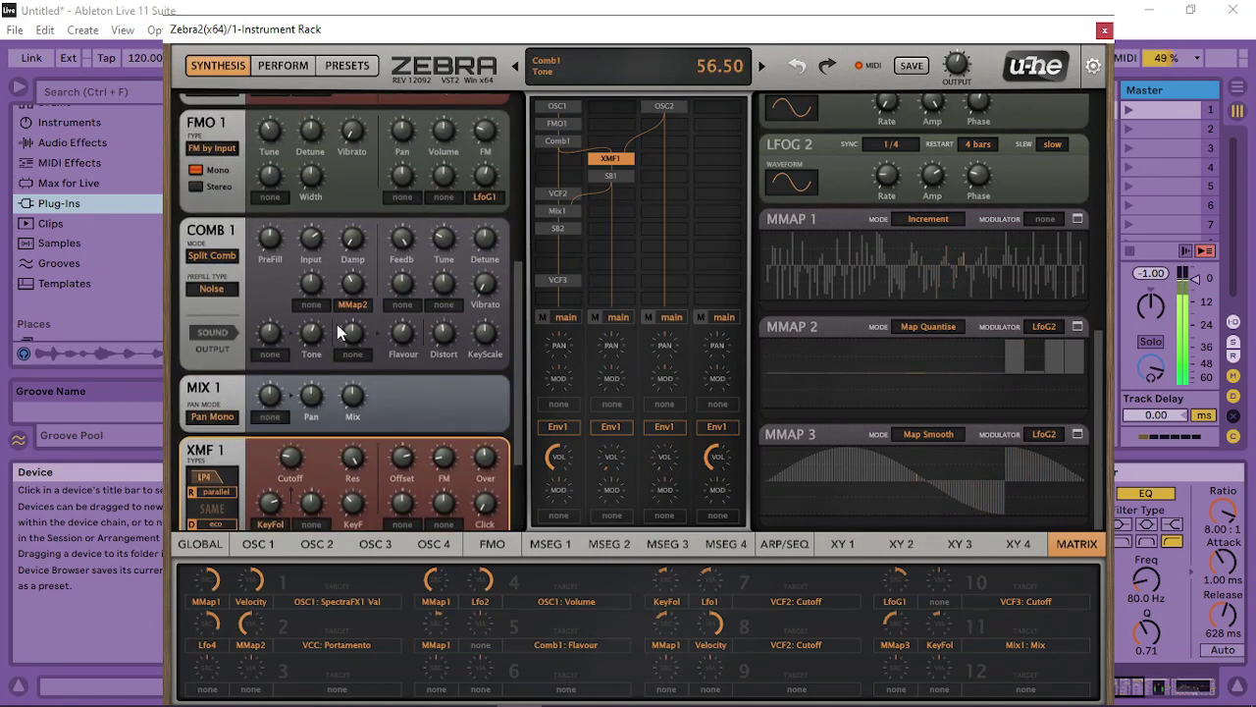
pyautogui.moveTo(348, 323); pyautogui.dragTo(365, 318)
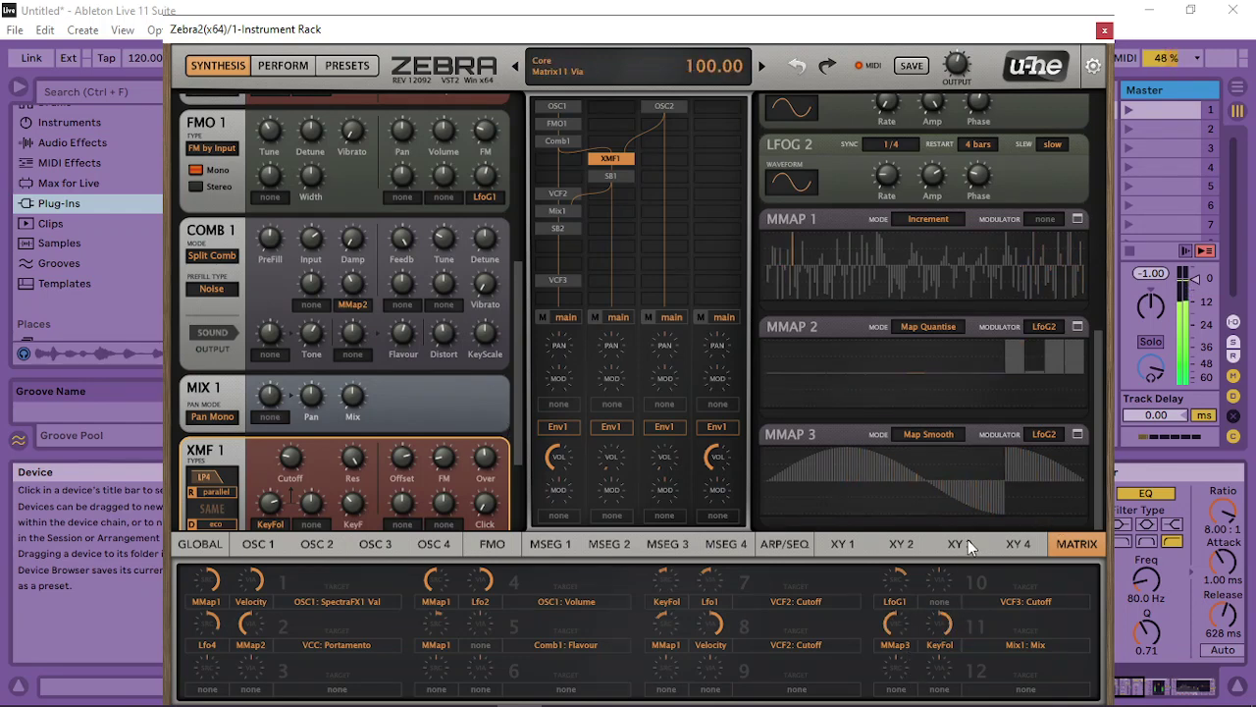
pyautogui.moveTo(942, 625); pyautogui.dragTo(959, 676)
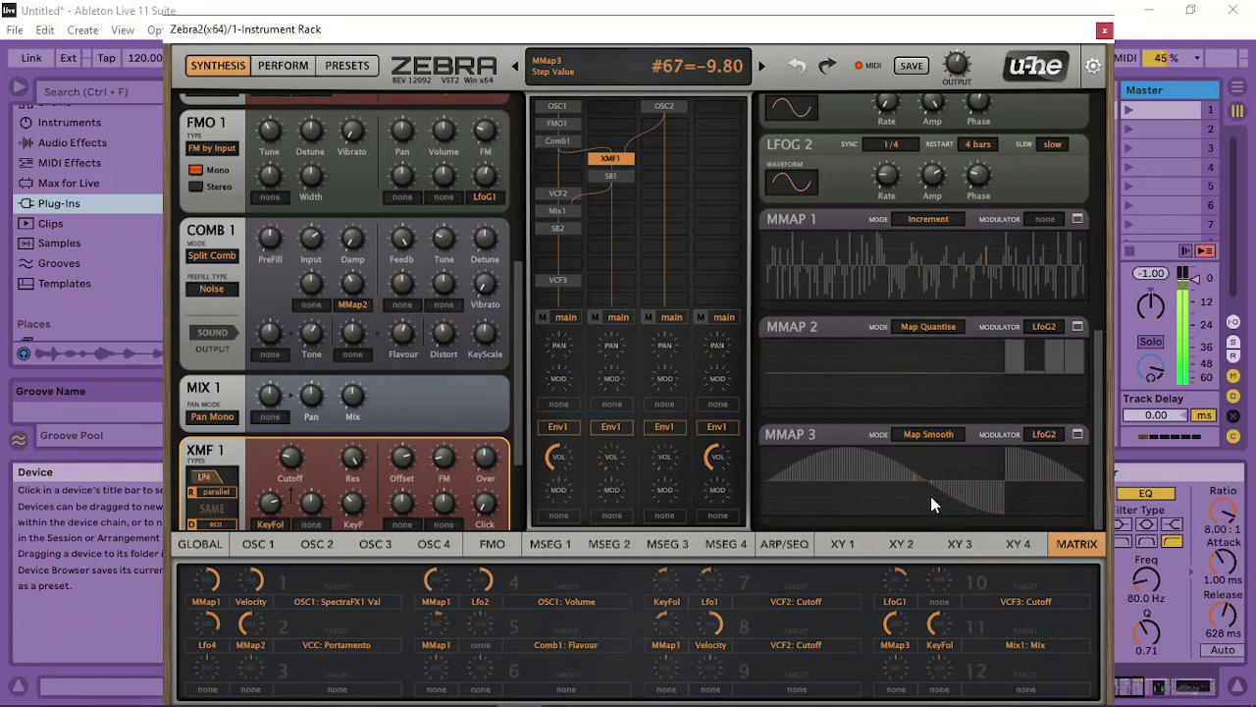
# Draw the third quarter of MMAP 3 flat at its minimum and adjust VCF 2's cutoff
pyautogui.moveTo(930, 495)
pyautogui.mouseDown()
pyautogui.moveTo(924, 534)
pyautogui.moveTo(1003, 553)
pyautogui.mouseUp()
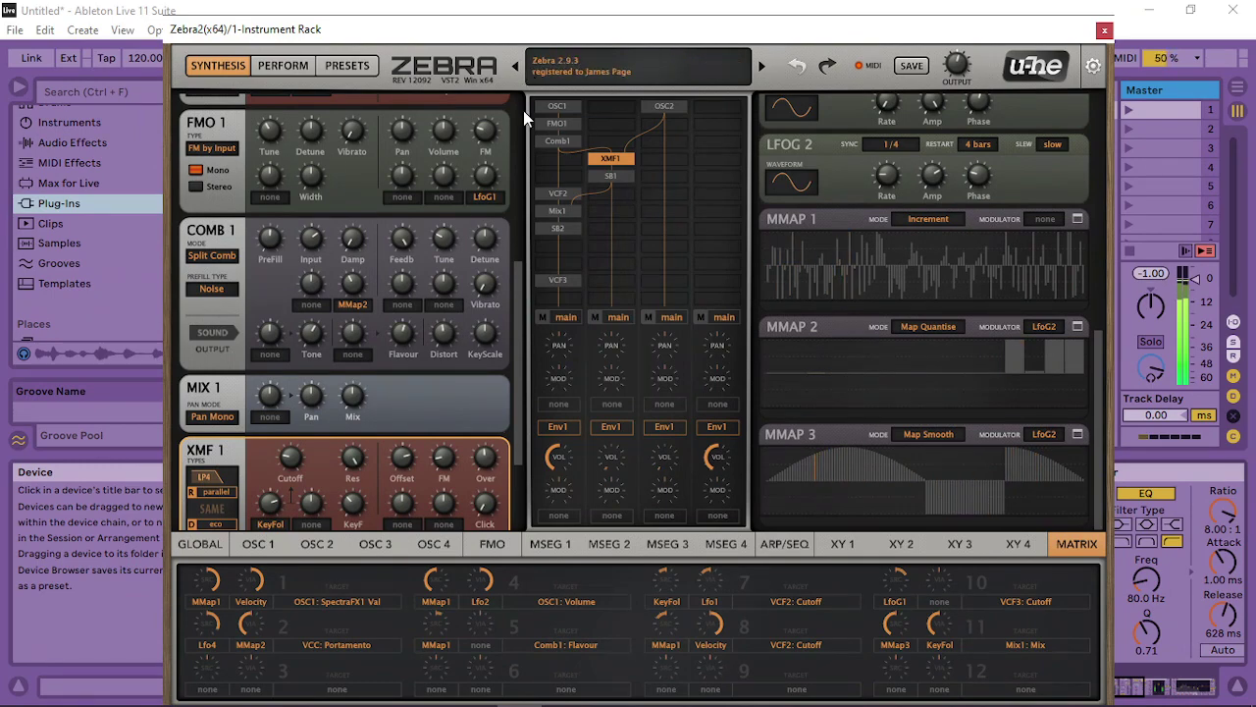
pyautogui.moveTo(520, 314); pyautogui.dragTo(522, 107)
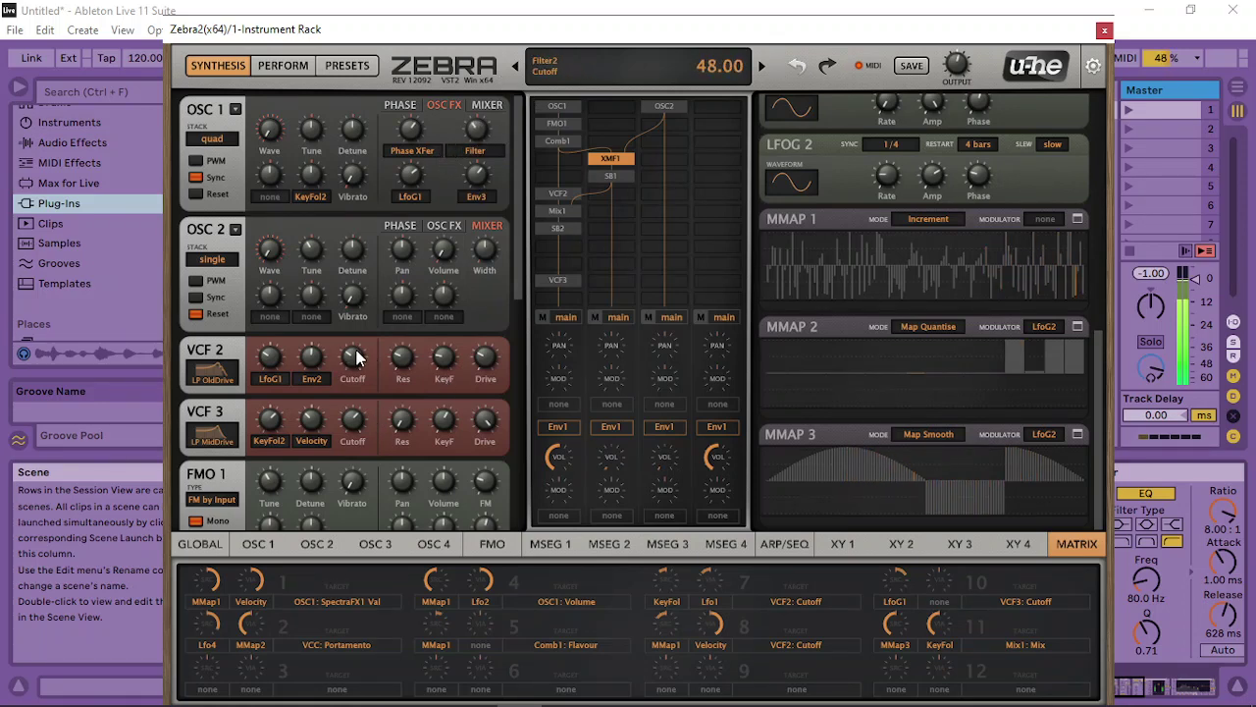
pyautogui.moveTo(356, 358); pyautogui.dragTo(440, 339)
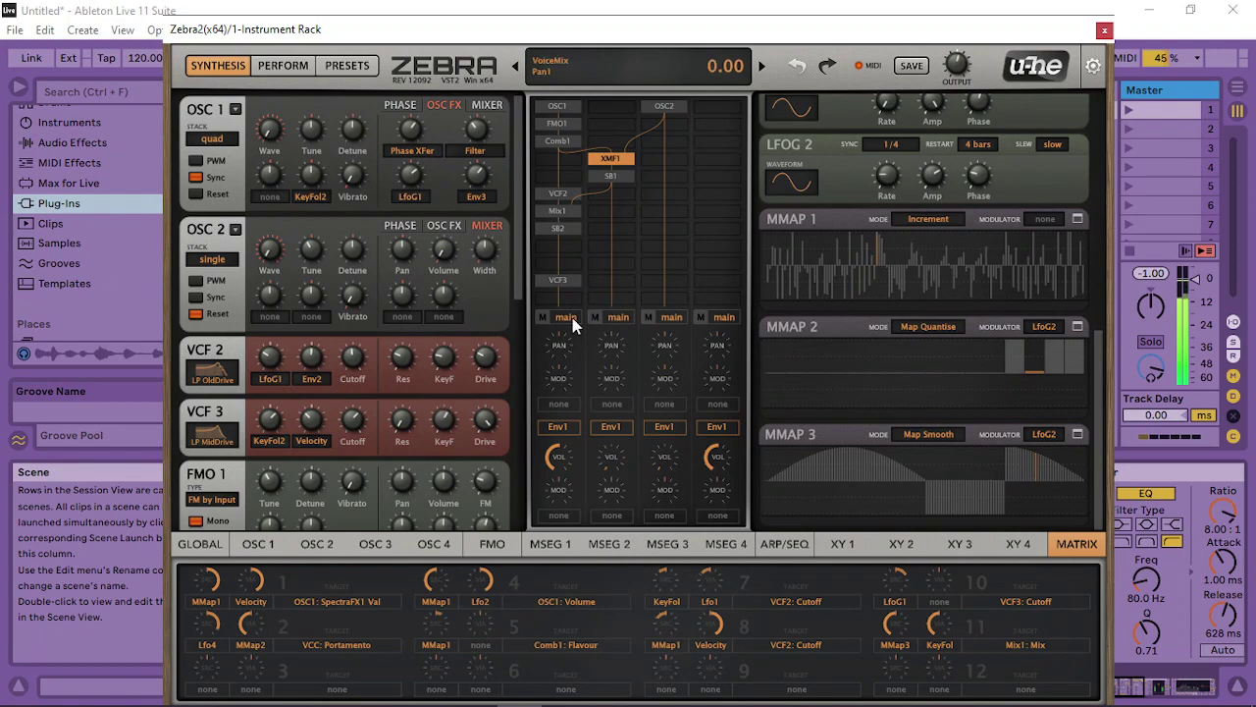
# Assign modulation matrix slot 12 to the Mix1: Mix target with LfoG2 as its source
pyautogui.moveTo(520, 282); pyautogui.dragTo(533, 520)
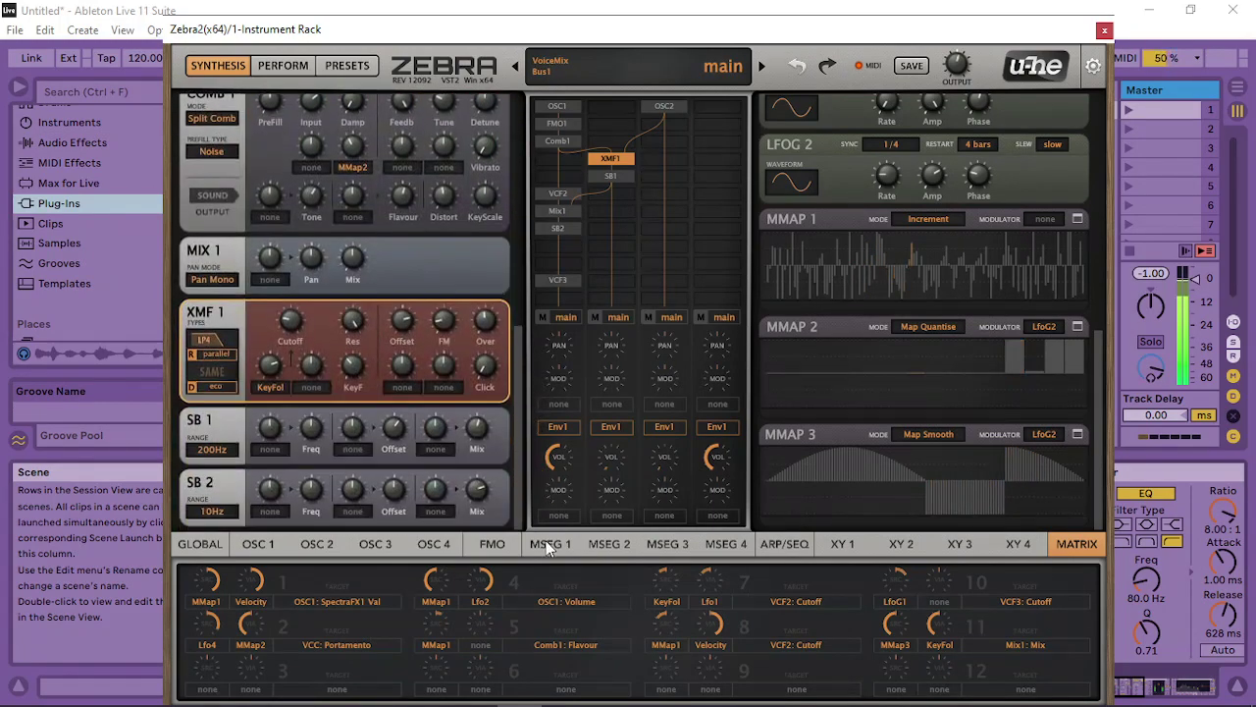
pyautogui.moveTo(1025, 689); pyautogui.dragTo(352, 257)
pyautogui.click(895, 687)
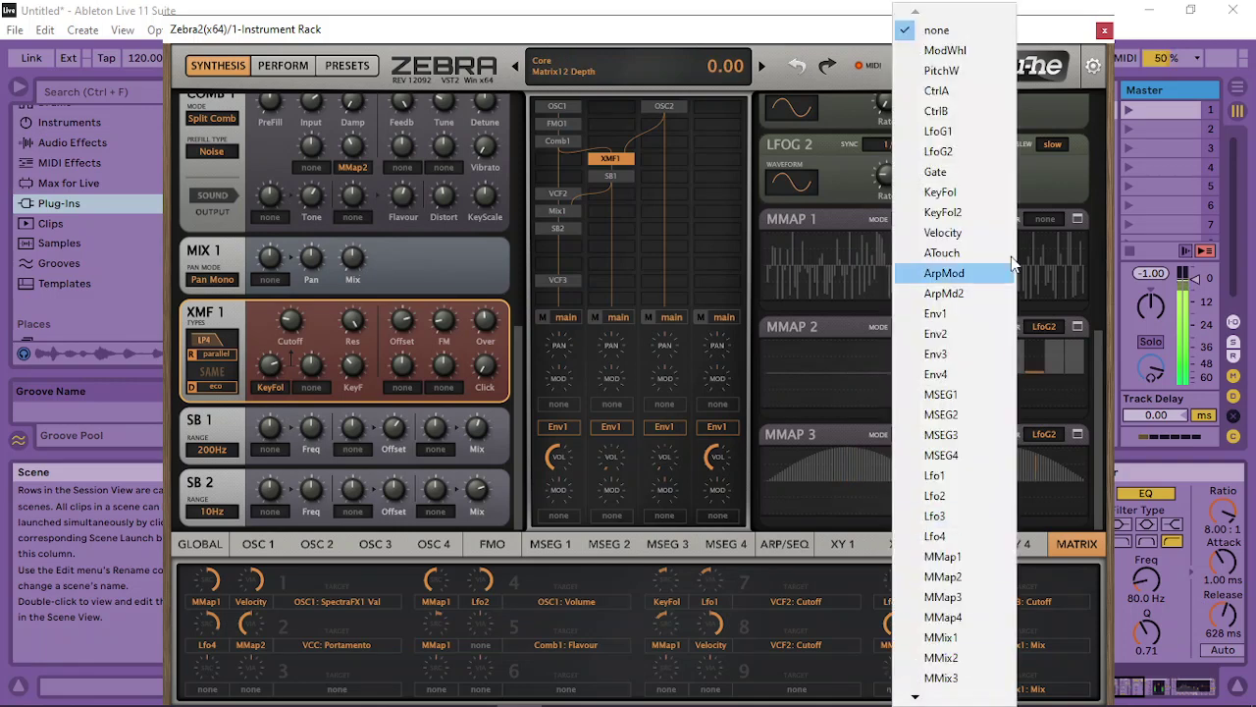
pyautogui.click(960, 160)
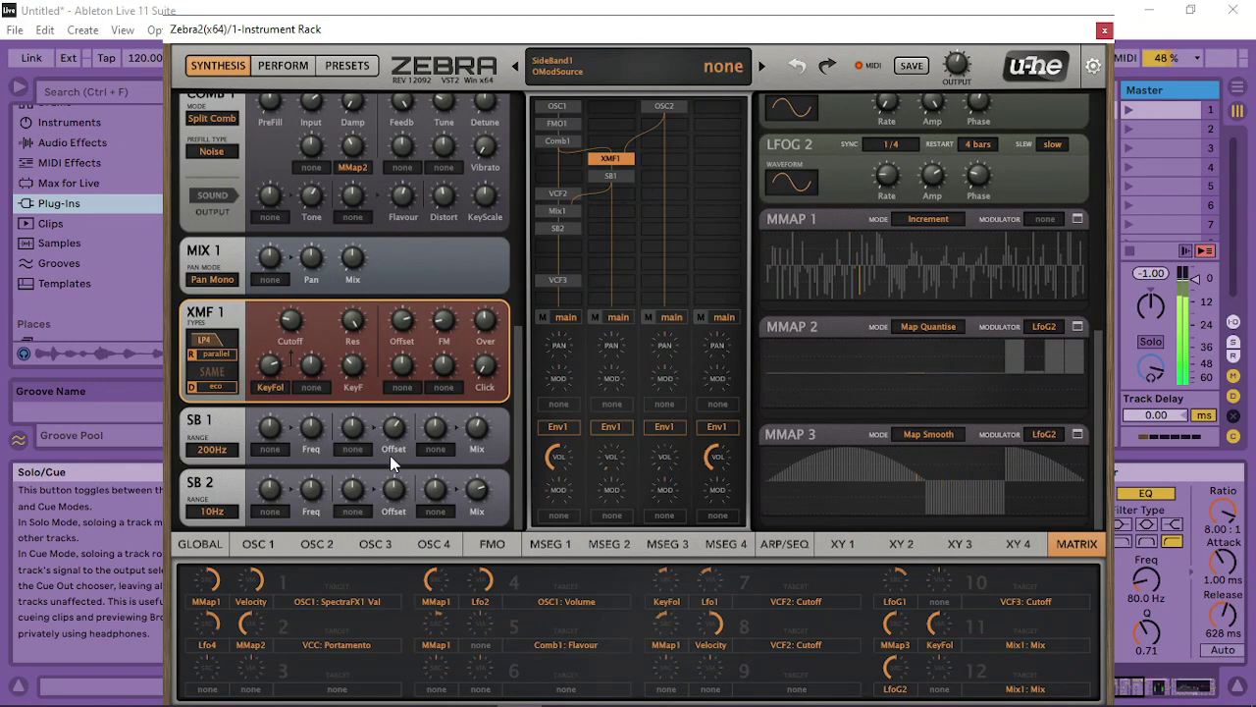
# Set the mix amount of the SB 1 module to 30.00
pyautogui.moveTo(480, 434)
pyautogui.mouseDown()
pyautogui.moveTo(518, 432)
pyautogui.moveTo(496, 427)
pyautogui.mouseUp()
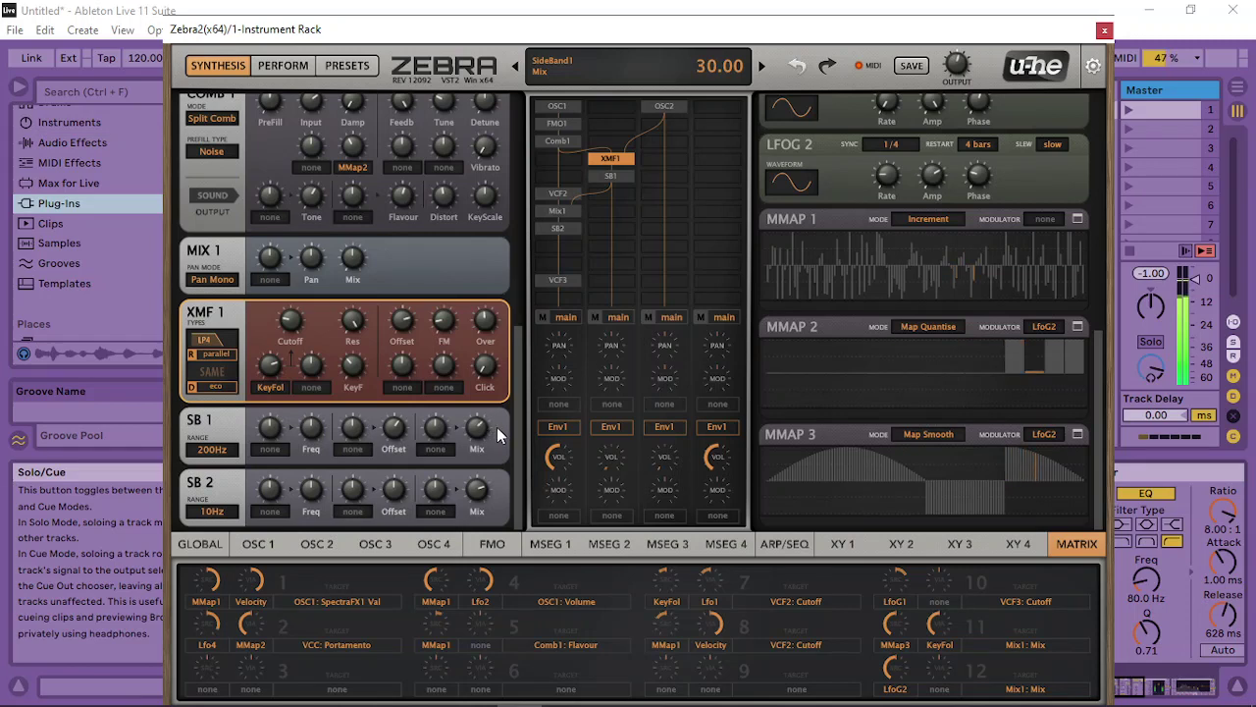
# Set SB 2's mix to 100.00 and audition the volumes of the second and third voice mixer channels
pyautogui.moveTo(483, 489); pyautogui.dragTo(490, 463)
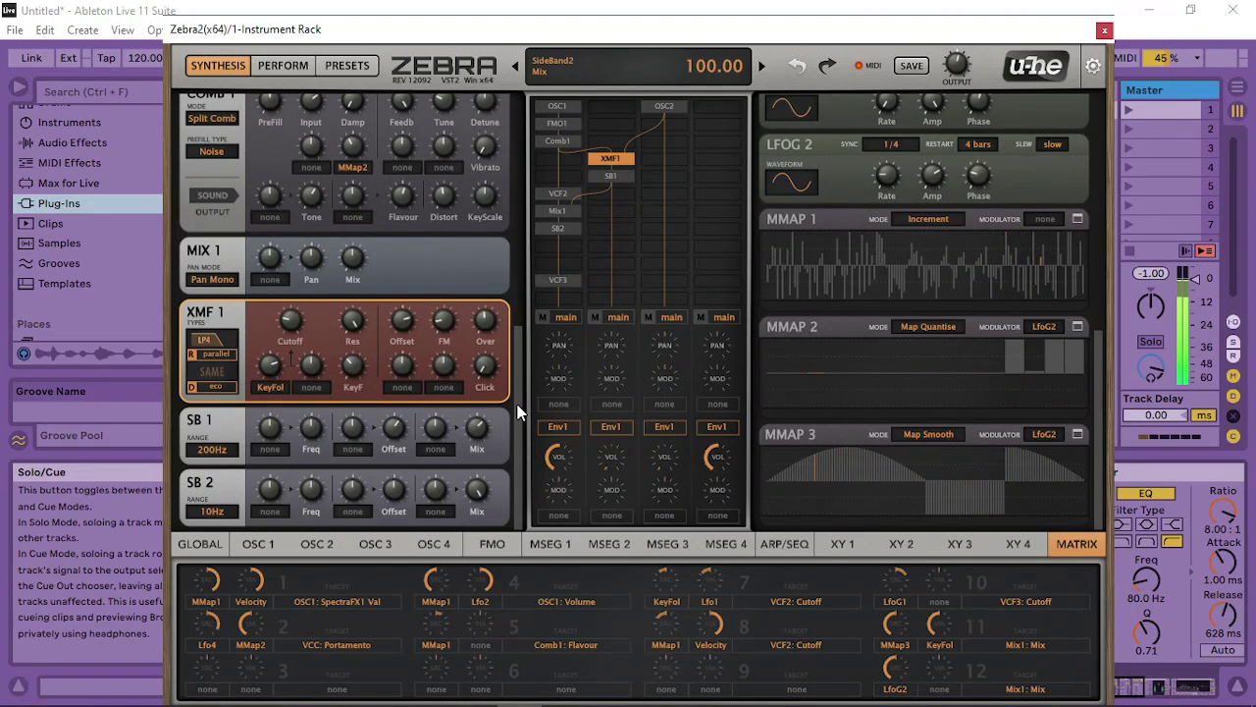
pyautogui.moveTo(518, 412); pyautogui.dragTo(500, 96)
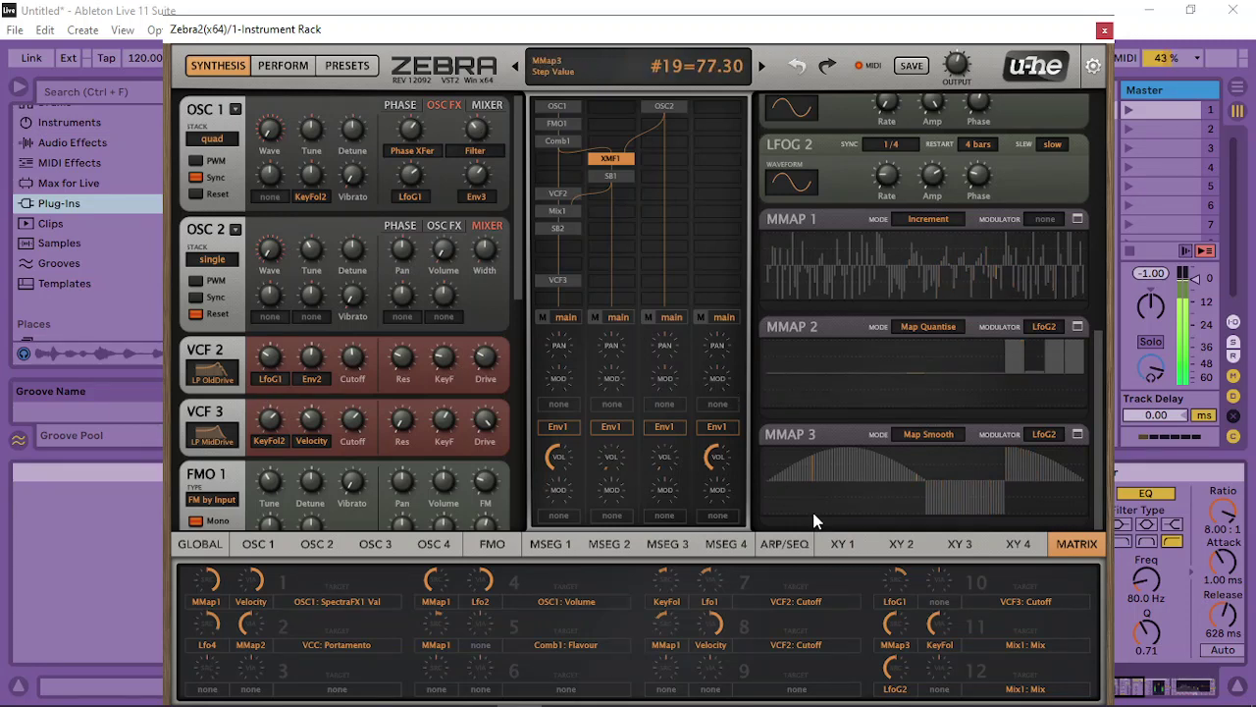
pyautogui.moveTo(613, 456); pyautogui.dragTo(617, 555)
pyautogui.moveTo(617, 457); pyautogui.dragTo(623, 583)
pyautogui.moveTo(668, 456); pyautogui.dragTo(668, 647)
pyautogui.moveTo(667, 457); pyautogui.dragTo(657, 606)
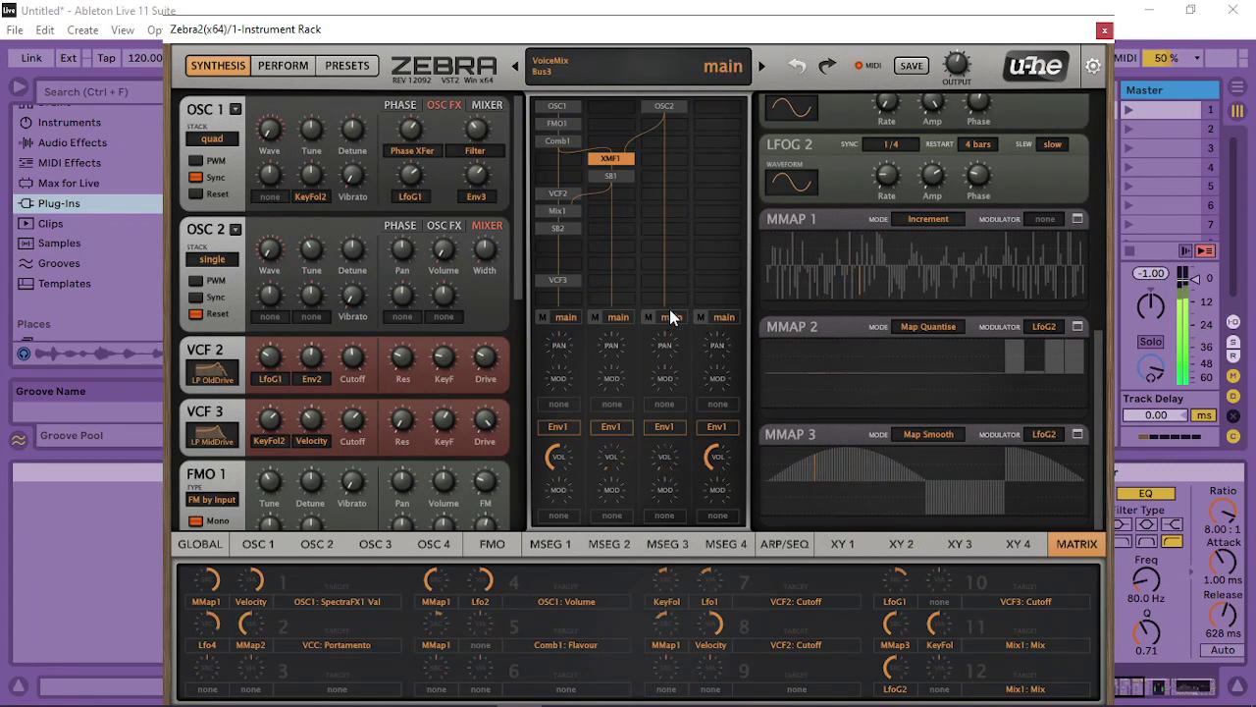
# Route the third voice mixer channel to bus1 and audition its volume
pyautogui.click(203, 545)
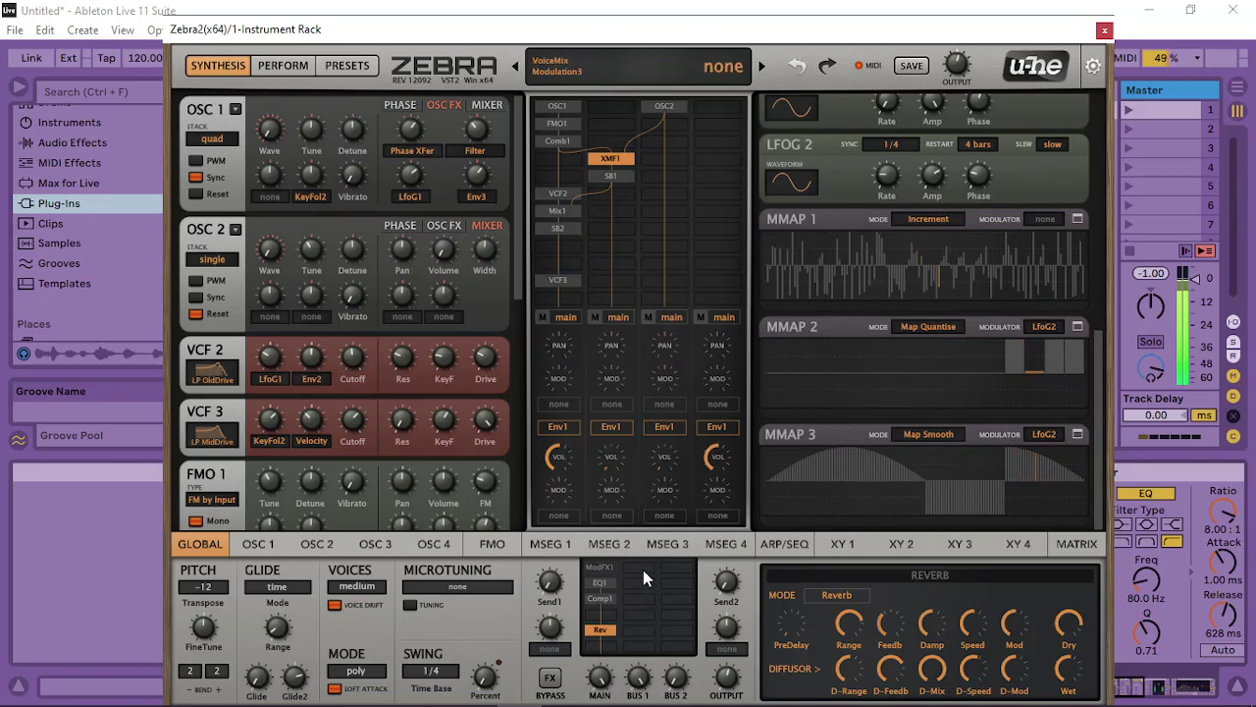
pyautogui.click(714, 350)
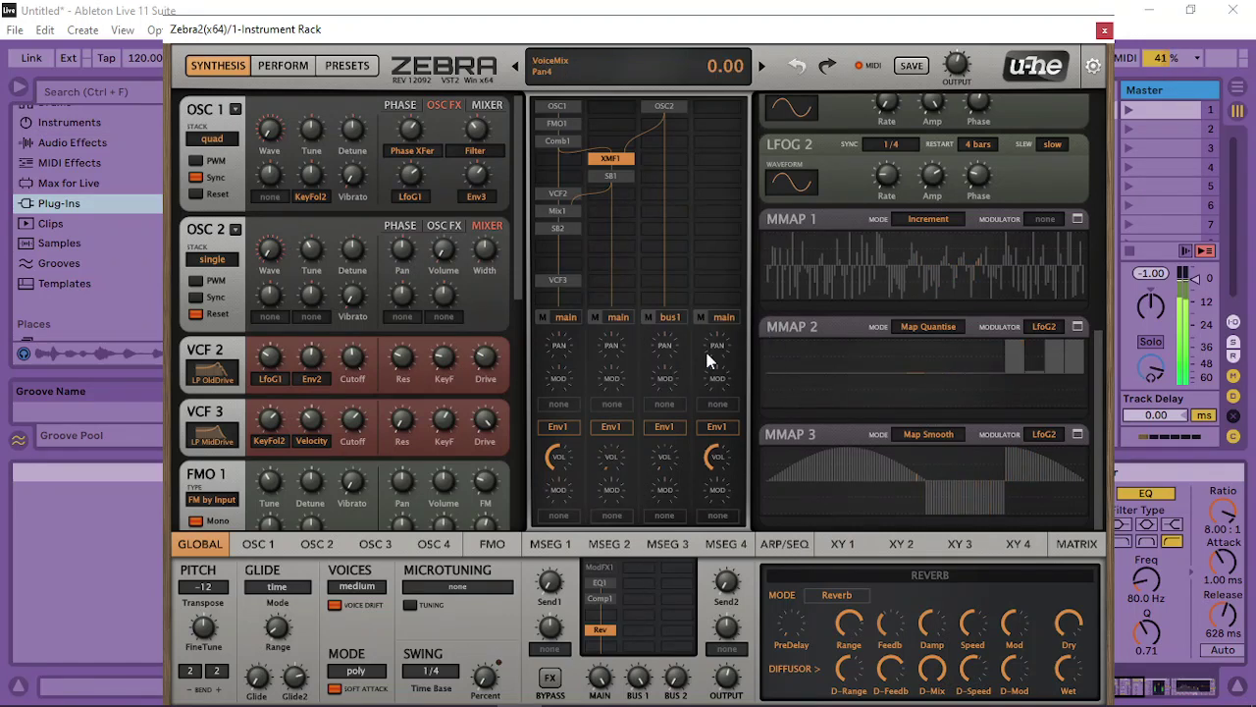
pyautogui.moveTo(673, 454); pyautogui.dragTo(665, 582)
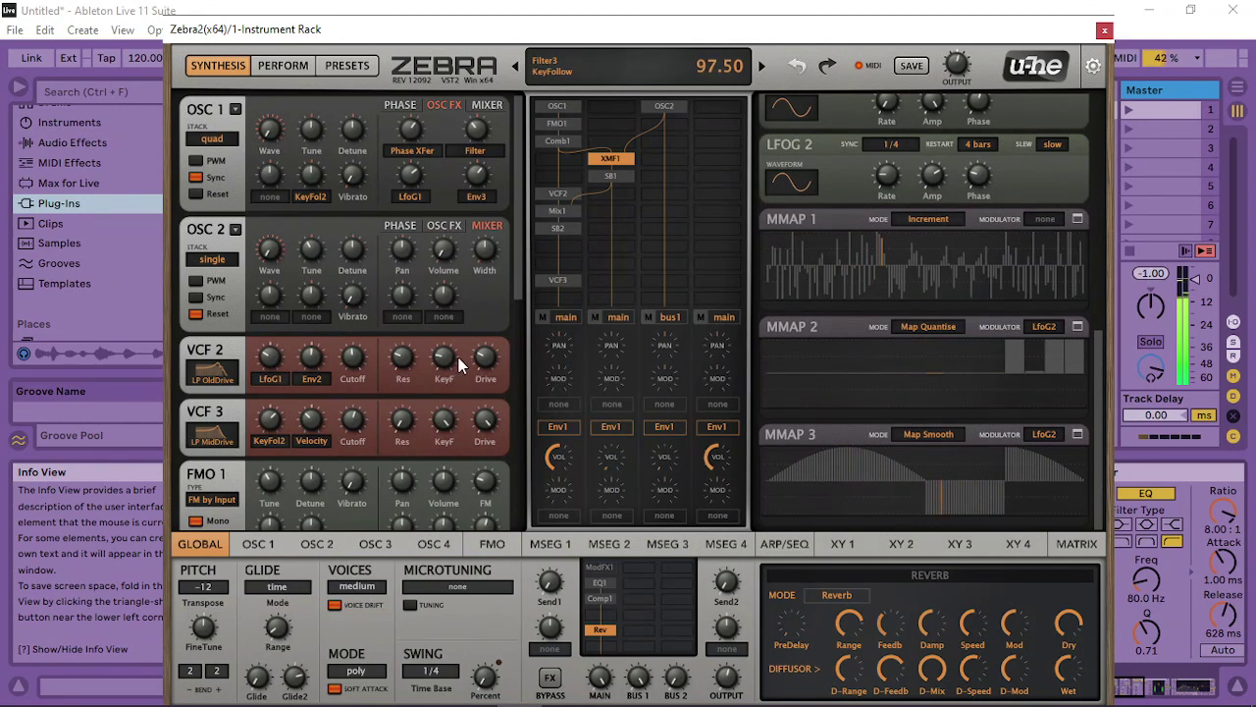
# Fine-tune VCF 2's key follow and drive and OSC 1's Phase XFer amount
pyautogui.moveTo(450, 367); pyautogui.dragTo(454, 367)
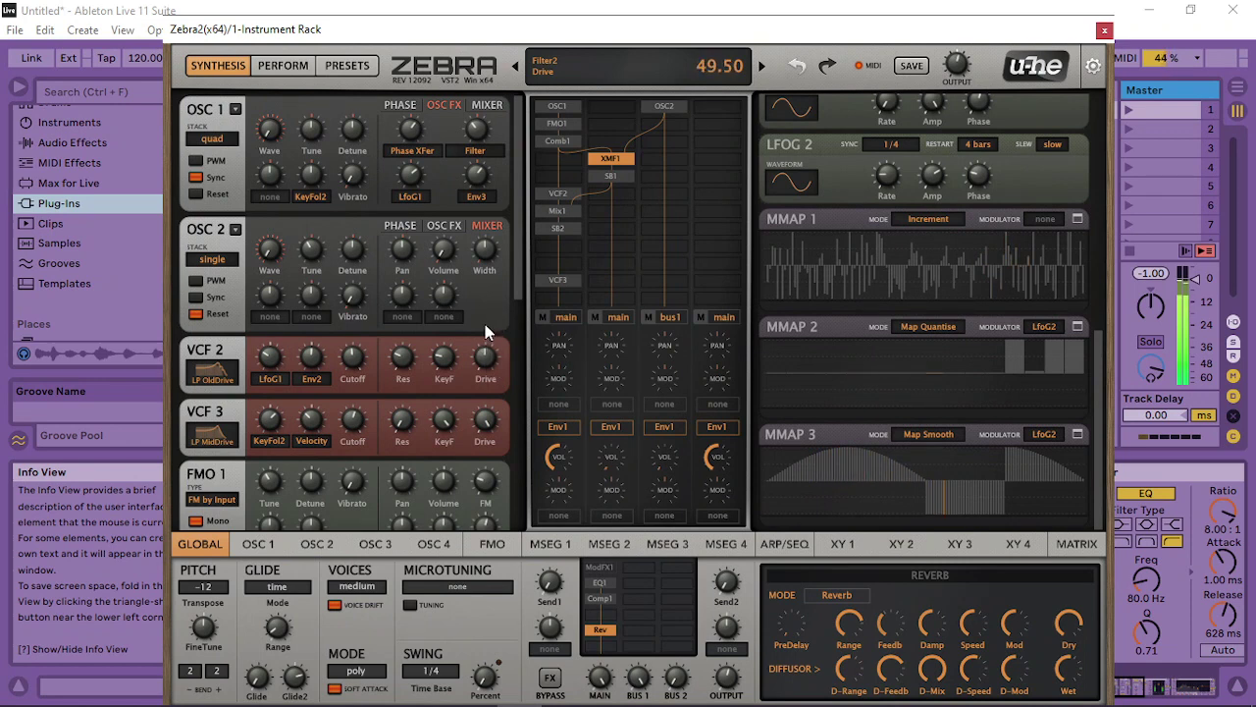
pyautogui.moveTo(473, 327); pyautogui.dragTo(474, 343)
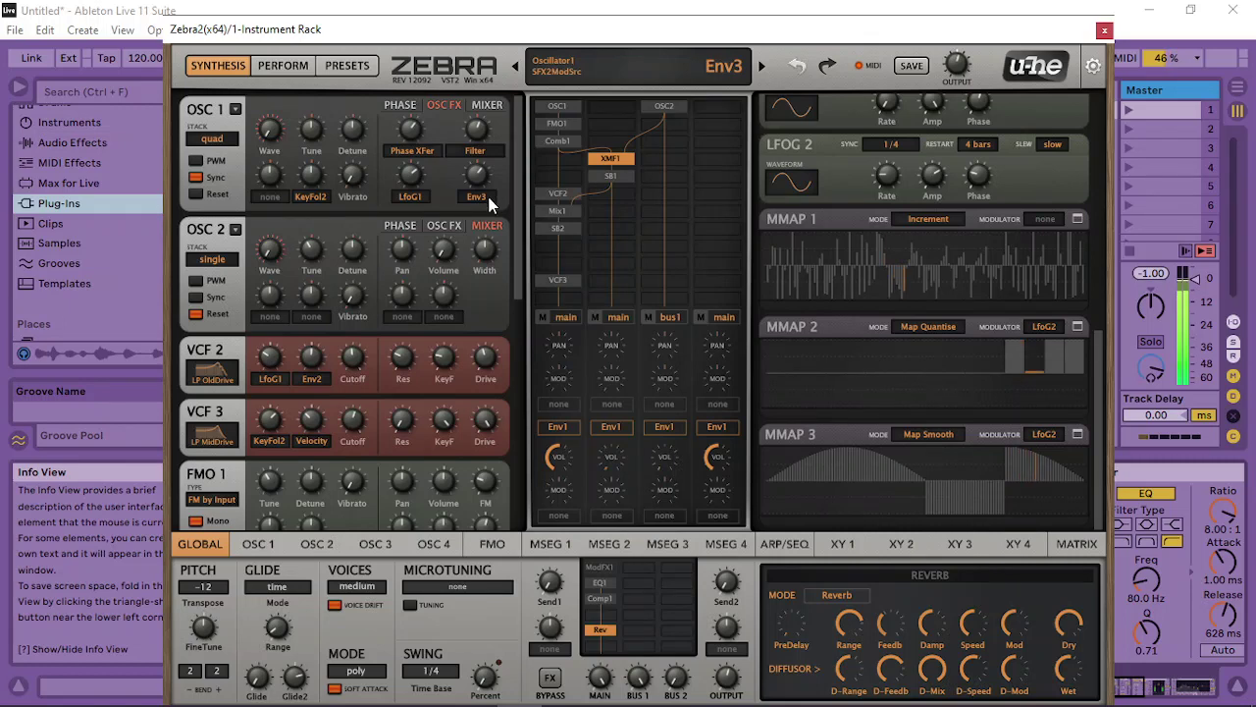
pyautogui.moveTo(412, 138); pyautogui.dragTo(349, 155)
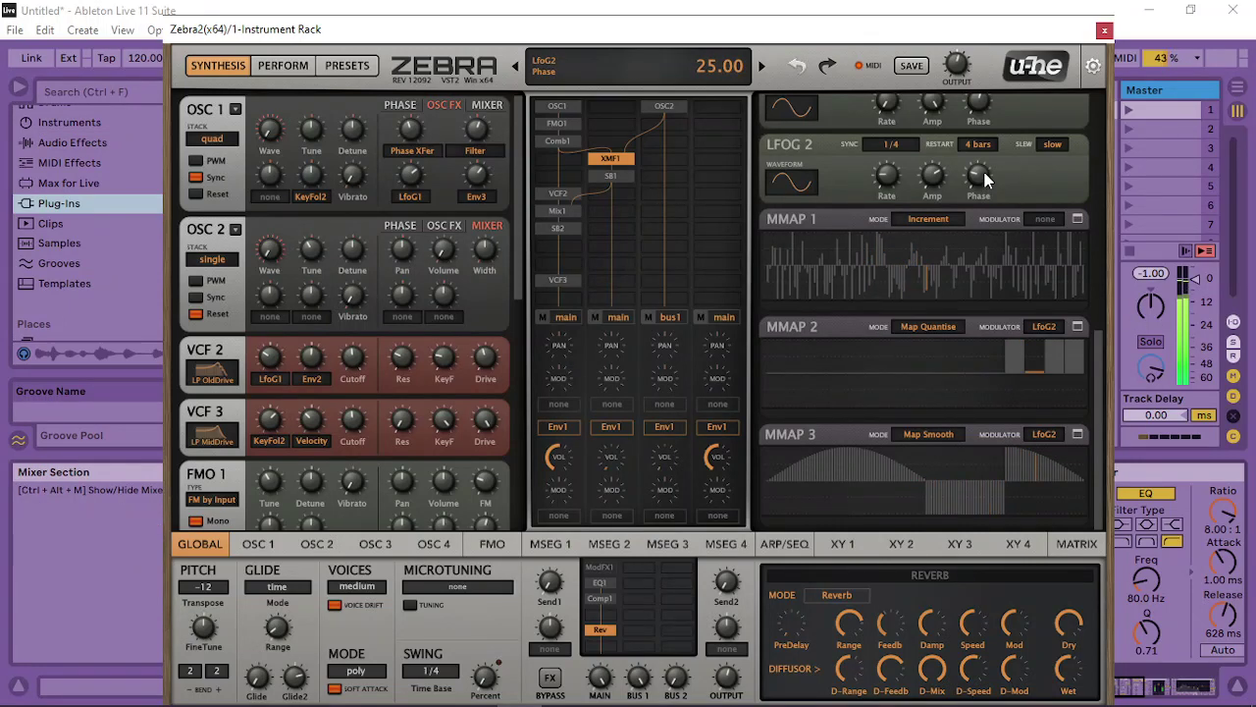
# Adjust LFOG 2's phase and raise the first step of MMAP 3's minimum block to zero
pyautogui.moveTo(977, 200); pyautogui.dragTo(1005, 511)
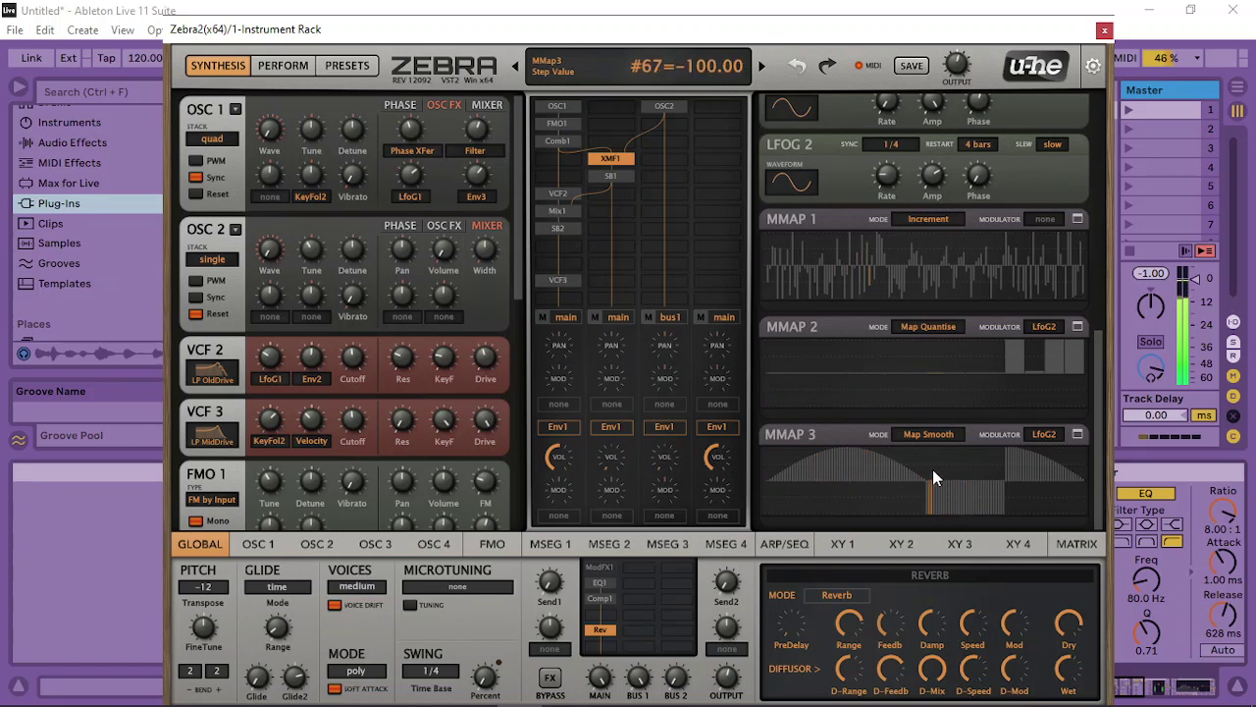
pyautogui.click(1077, 433)
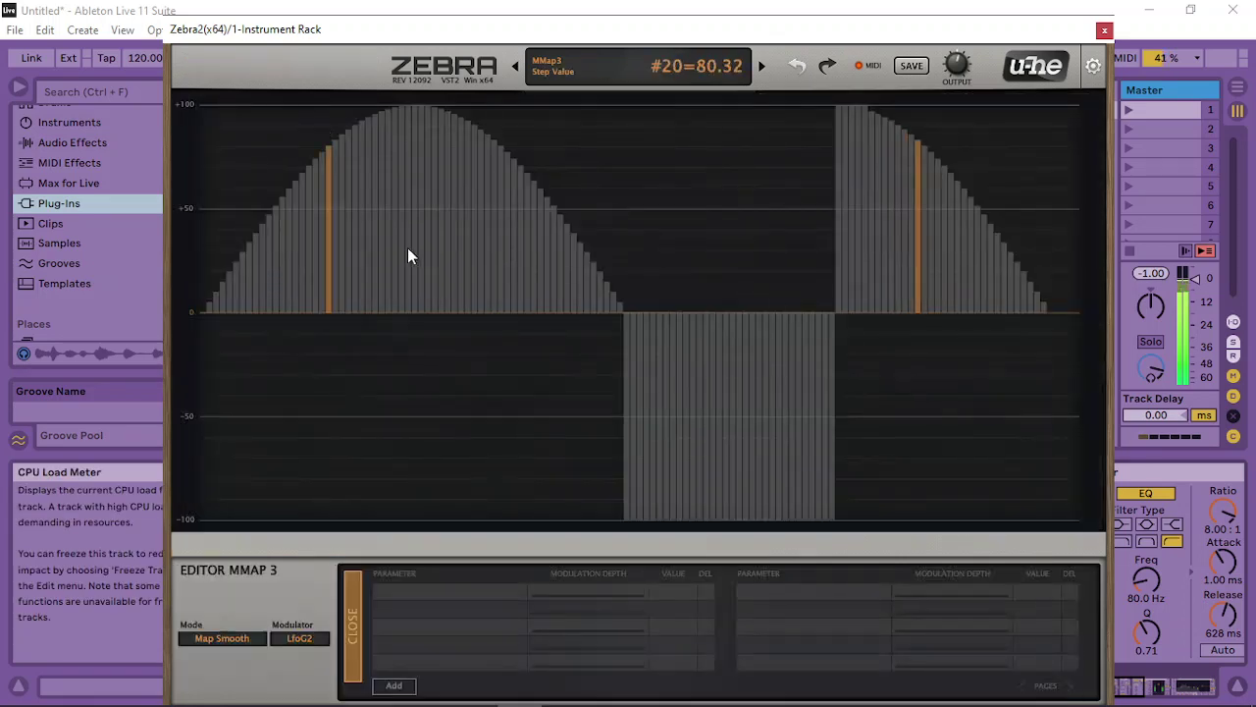
pyautogui.click(628, 311)
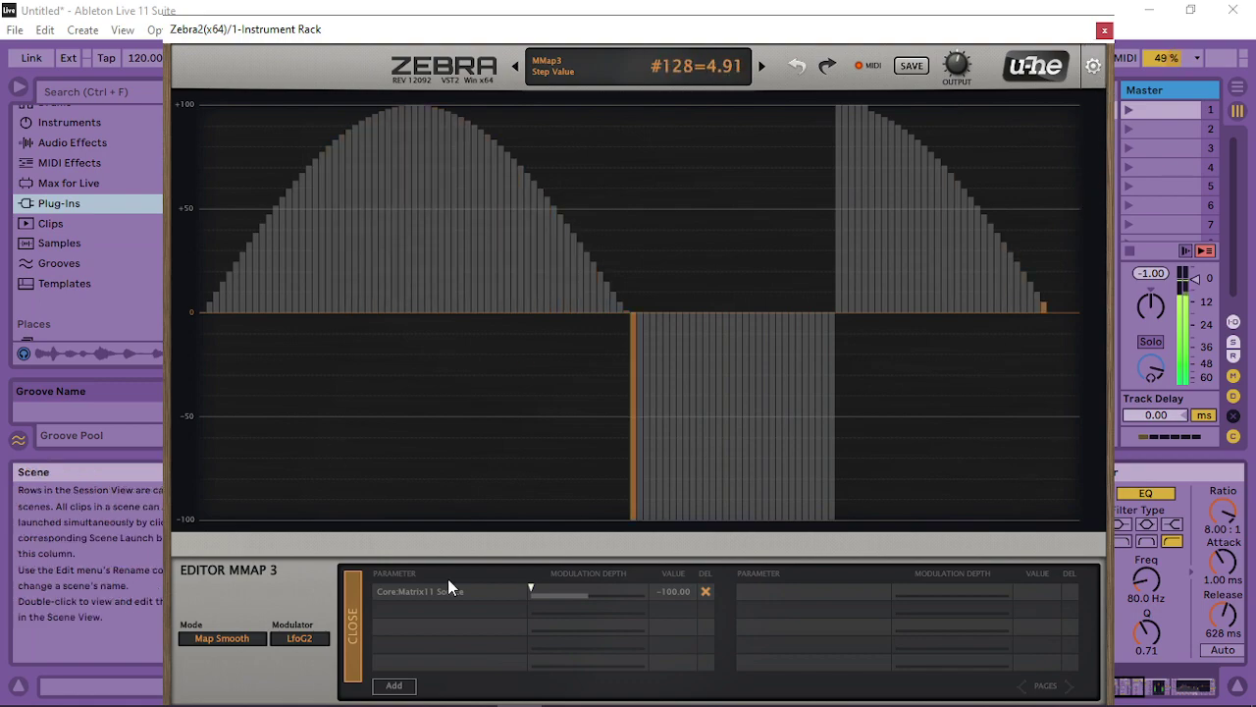
pyautogui.click(352, 625)
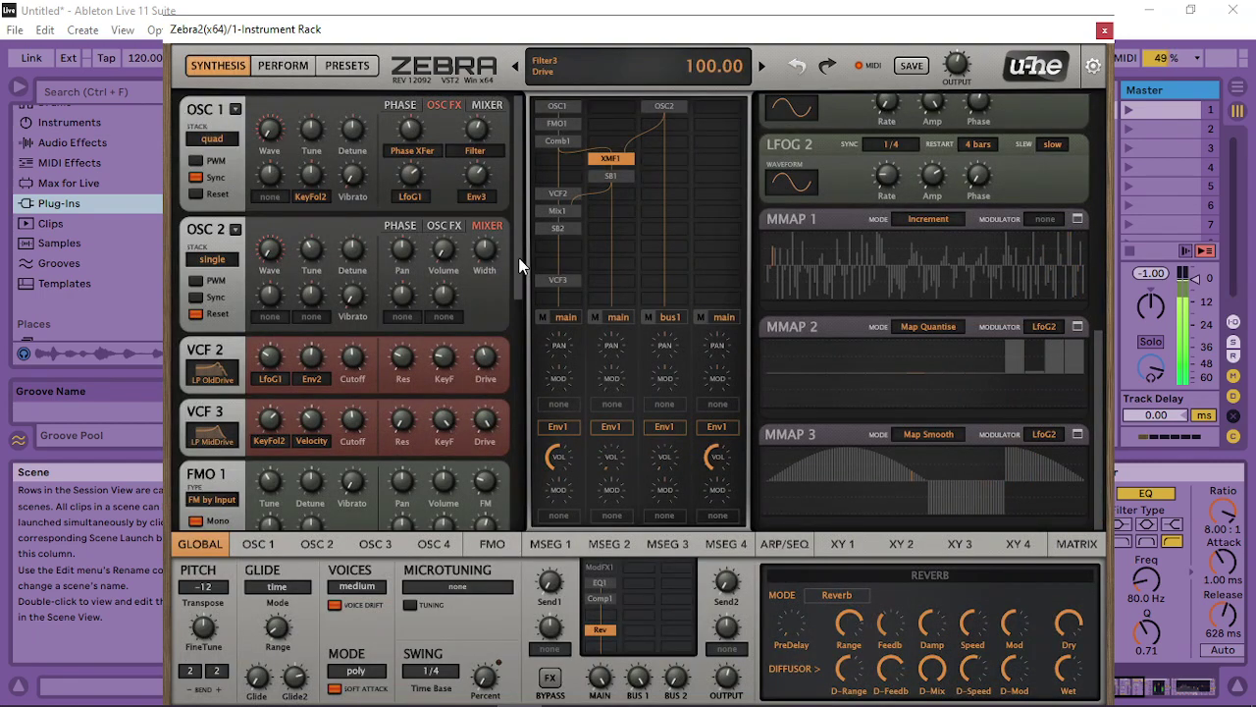
# Adjust MIX 1's mix amount and show OSC 2's OSC FX settings
pyautogui.moveTo(520, 265); pyautogui.dragTo(538, 400)
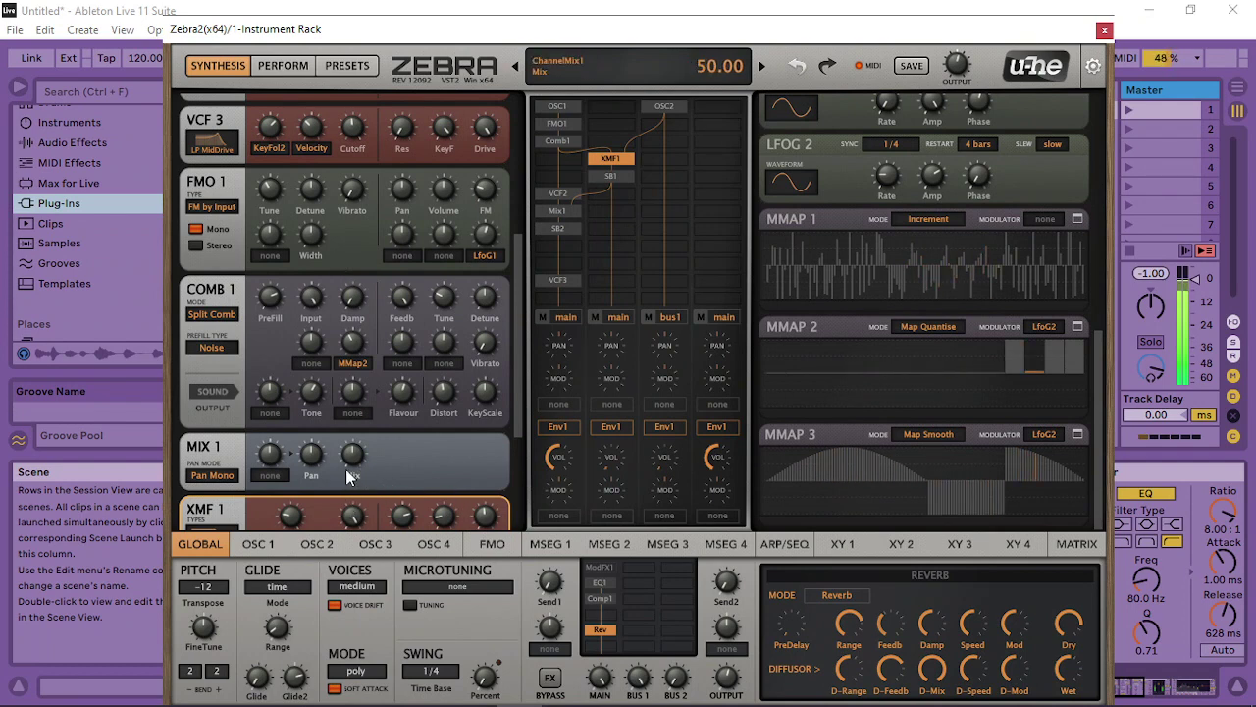
pyautogui.moveTo(352, 471); pyautogui.dragTo(381, 494)
pyautogui.moveTo(522, 434); pyautogui.dragTo(521, 530)
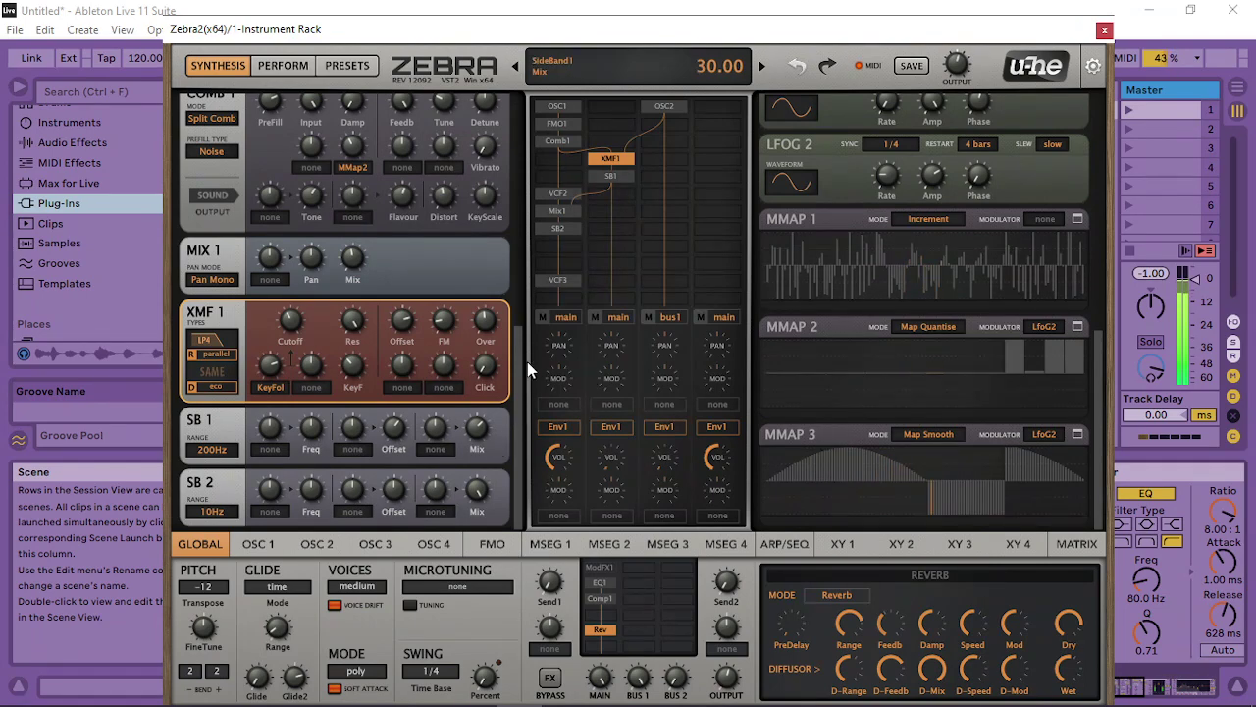
pyautogui.moveTo(520, 373); pyautogui.dragTo(464, 147)
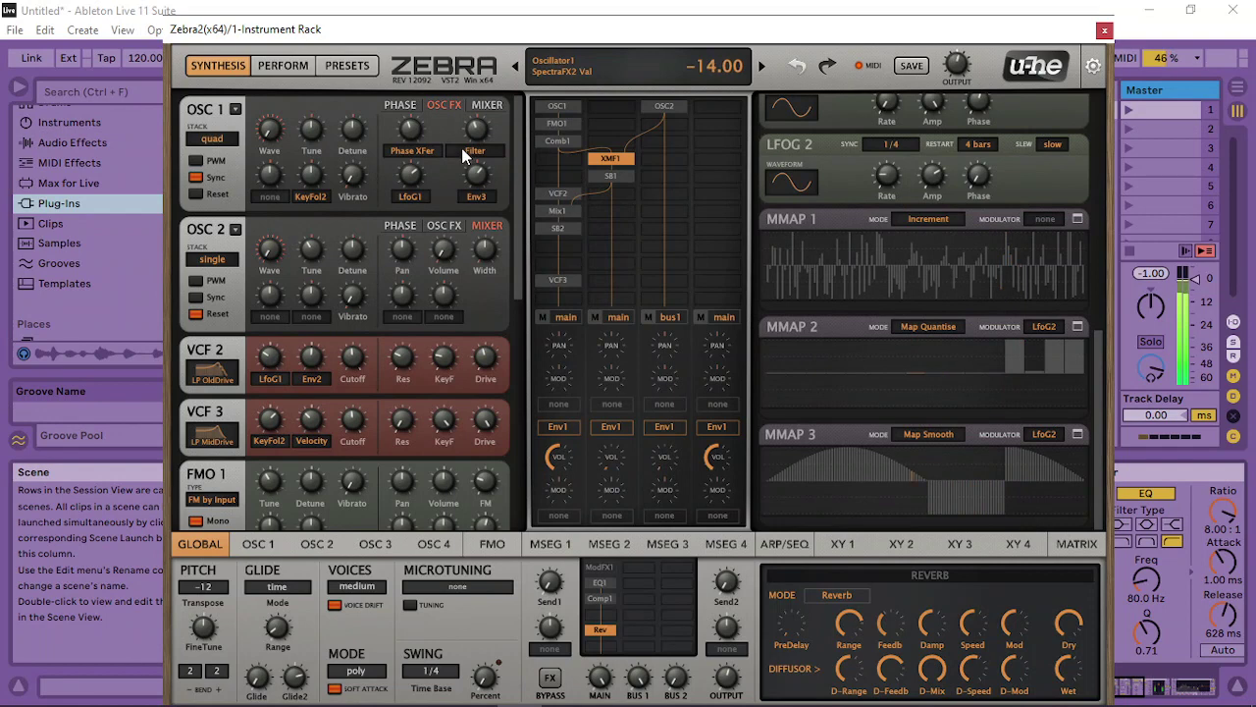
pyautogui.click(443, 228)
pyautogui.click(484, 225)
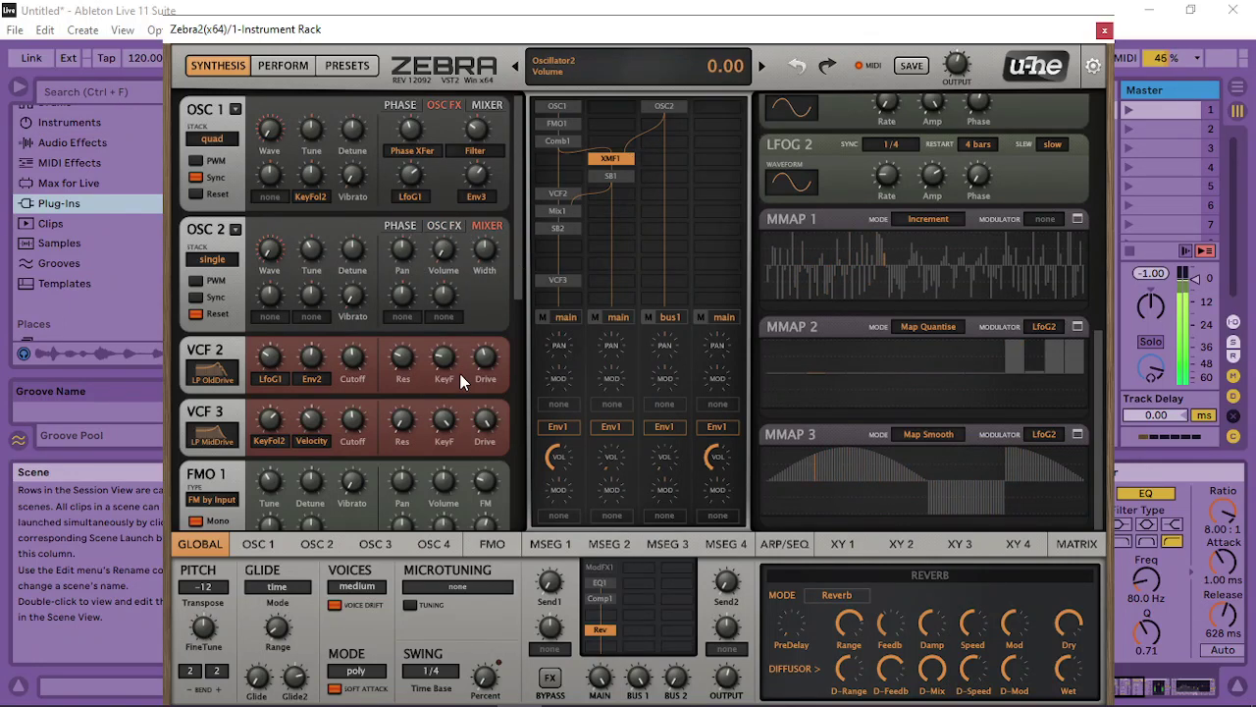
pyautogui.click(447, 226)
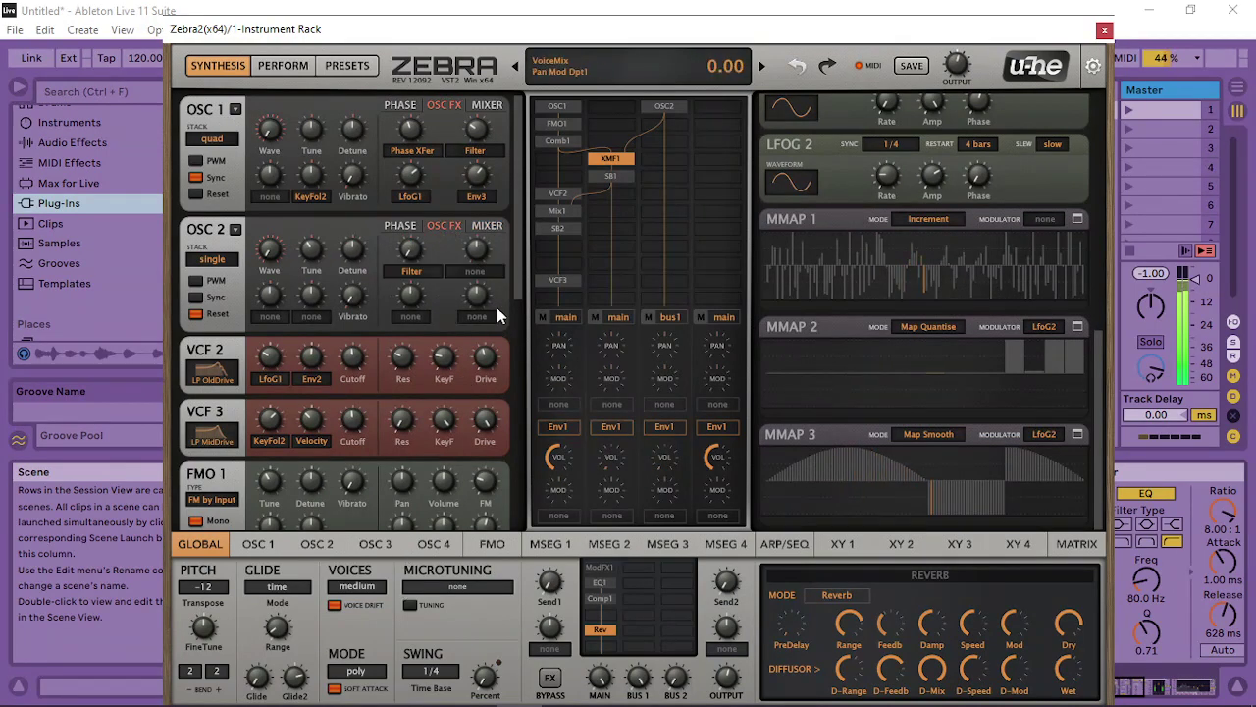
# Adjust COMB 1's tone and distortion and fine-tune XMF 1's cutoff
pyautogui.moveTo(520, 266); pyautogui.dragTo(533, 421)
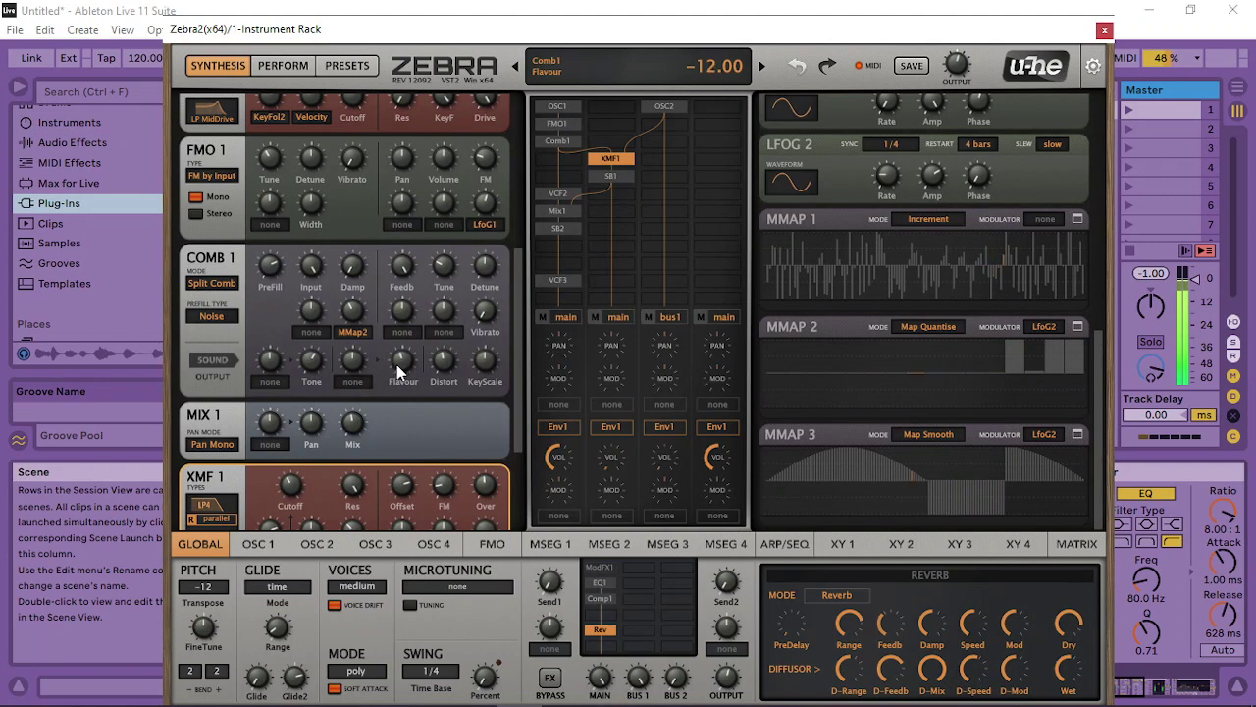
pyautogui.moveTo(309, 358); pyautogui.dragTo(319, 356)
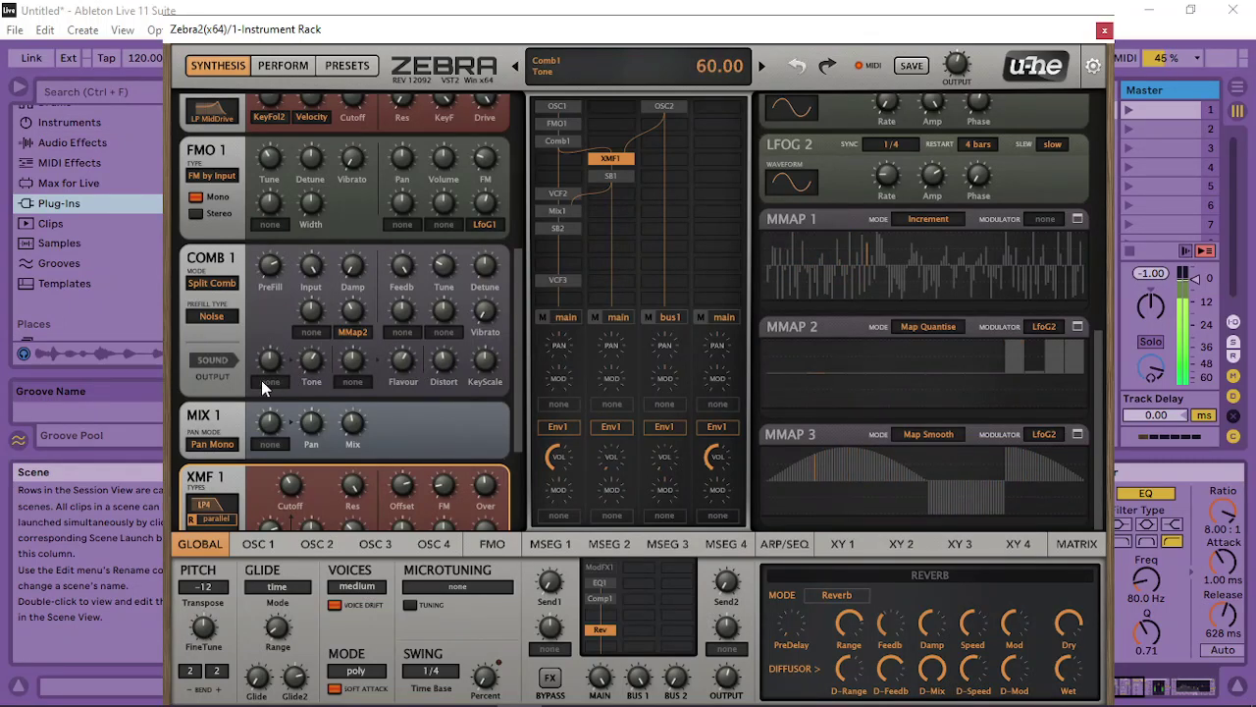
pyautogui.moveTo(448, 359); pyautogui.dragTo(443, 241)
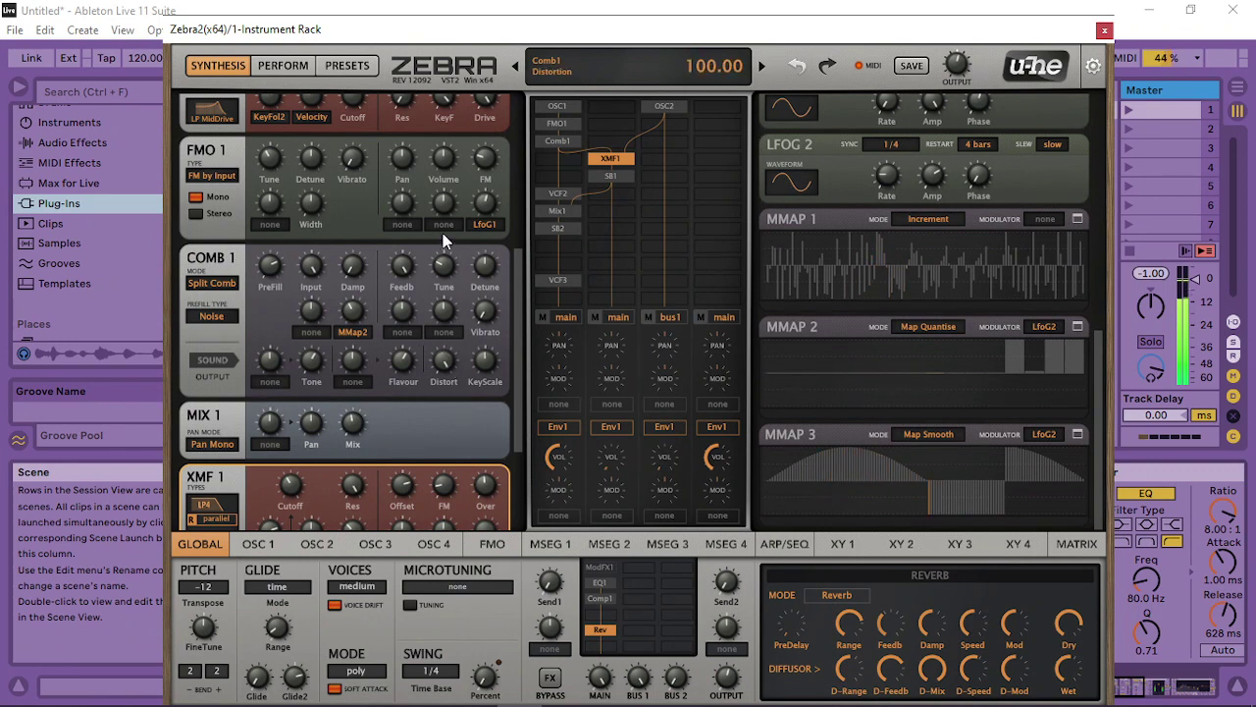
pyautogui.moveTo(432, 380); pyautogui.dragTo(448, 482)
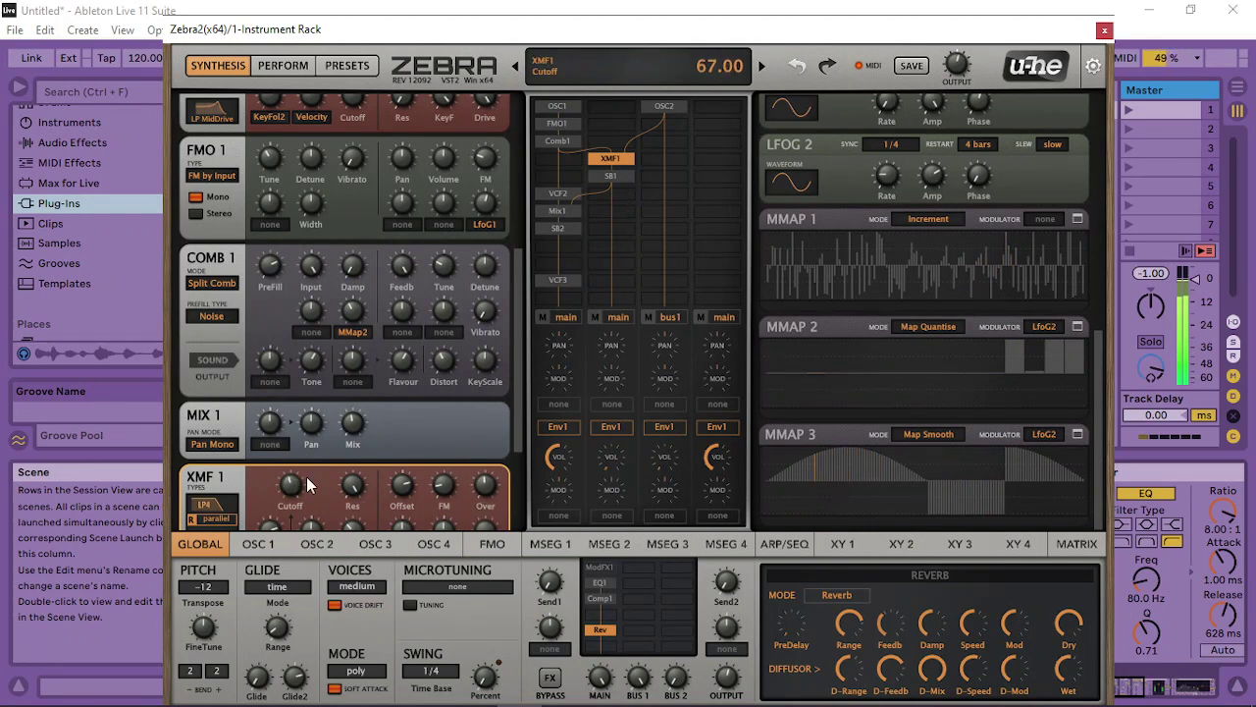
pyautogui.moveTo(307, 484); pyautogui.dragTo(328, 479)
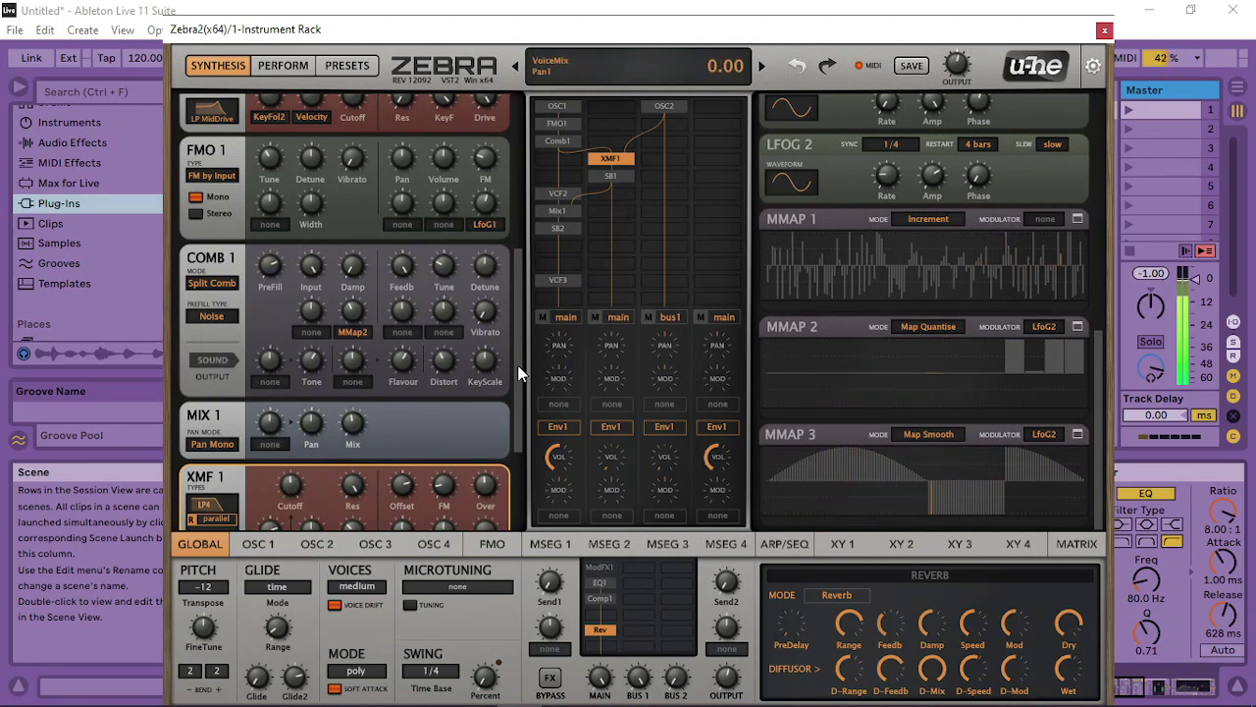
# Review the generators, envelopes, LFOs and mappers in Zebra2 and close the plug-in window
pyautogui.scroll(-3, 519, 367)
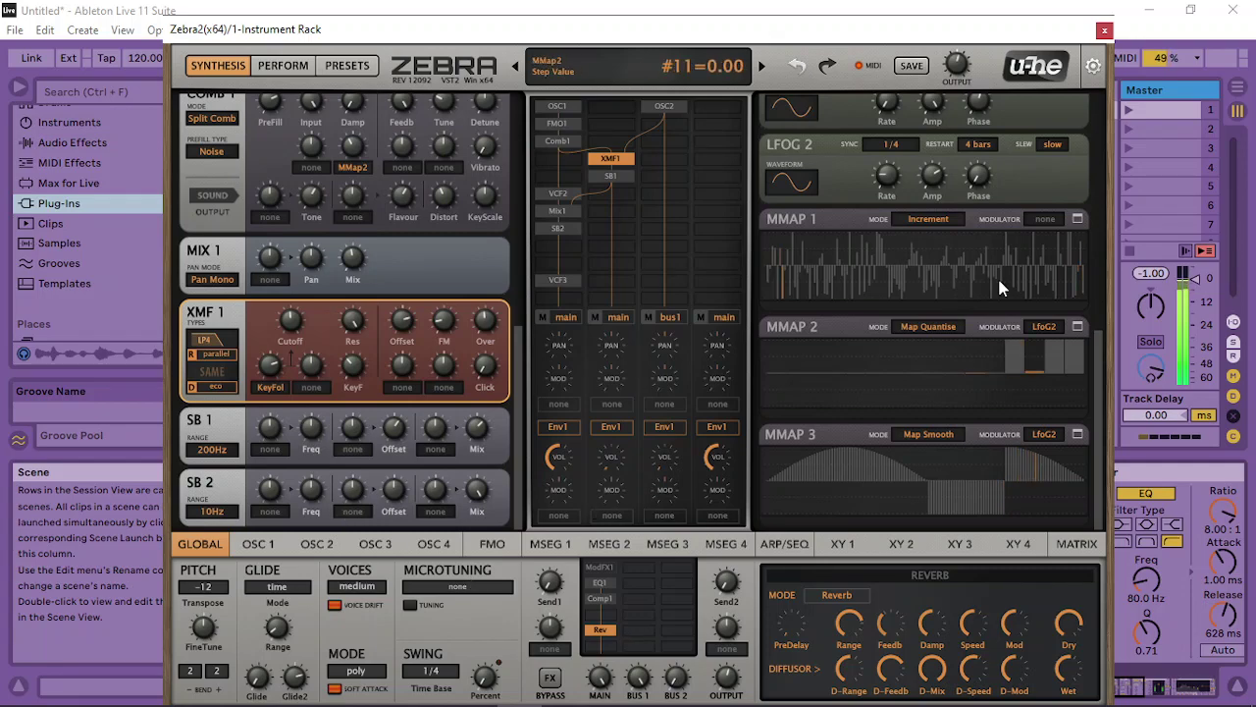
pyautogui.moveTo(1103, 398); pyautogui.dragTo(1097, 167)
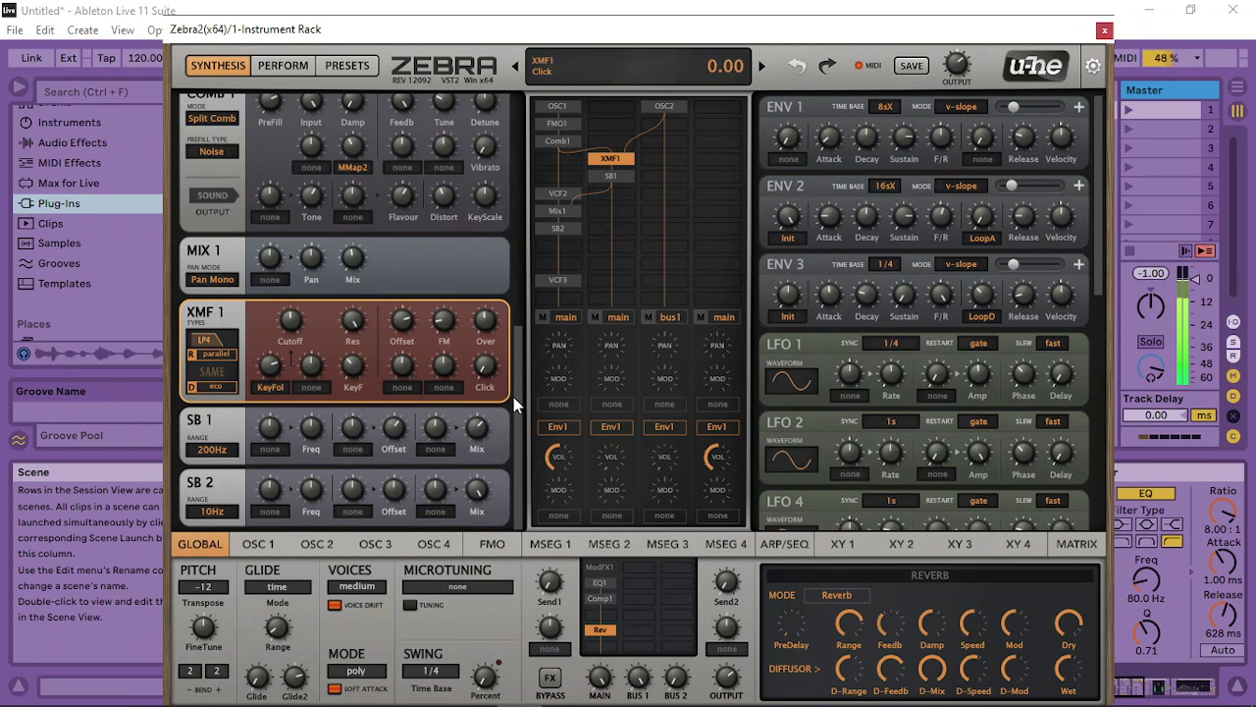
pyautogui.moveTo(1100, 244); pyautogui.dragTo(1143, 574)
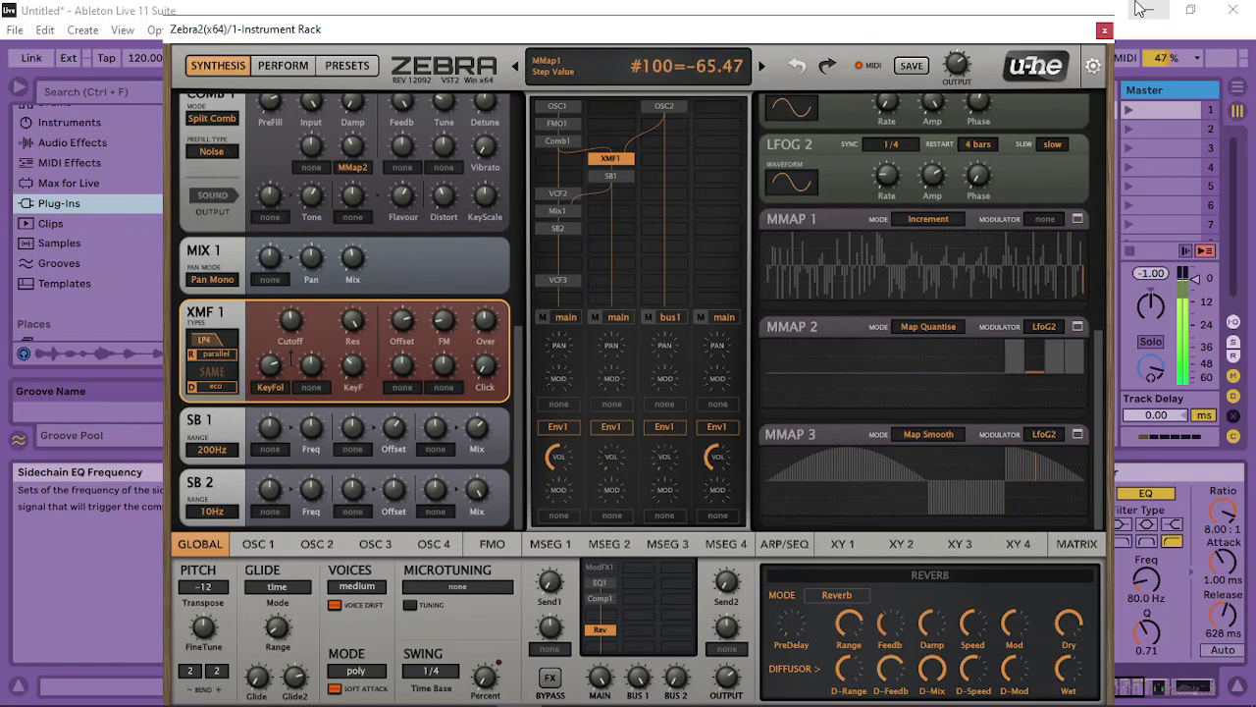
pyautogui.click(1104, 30)
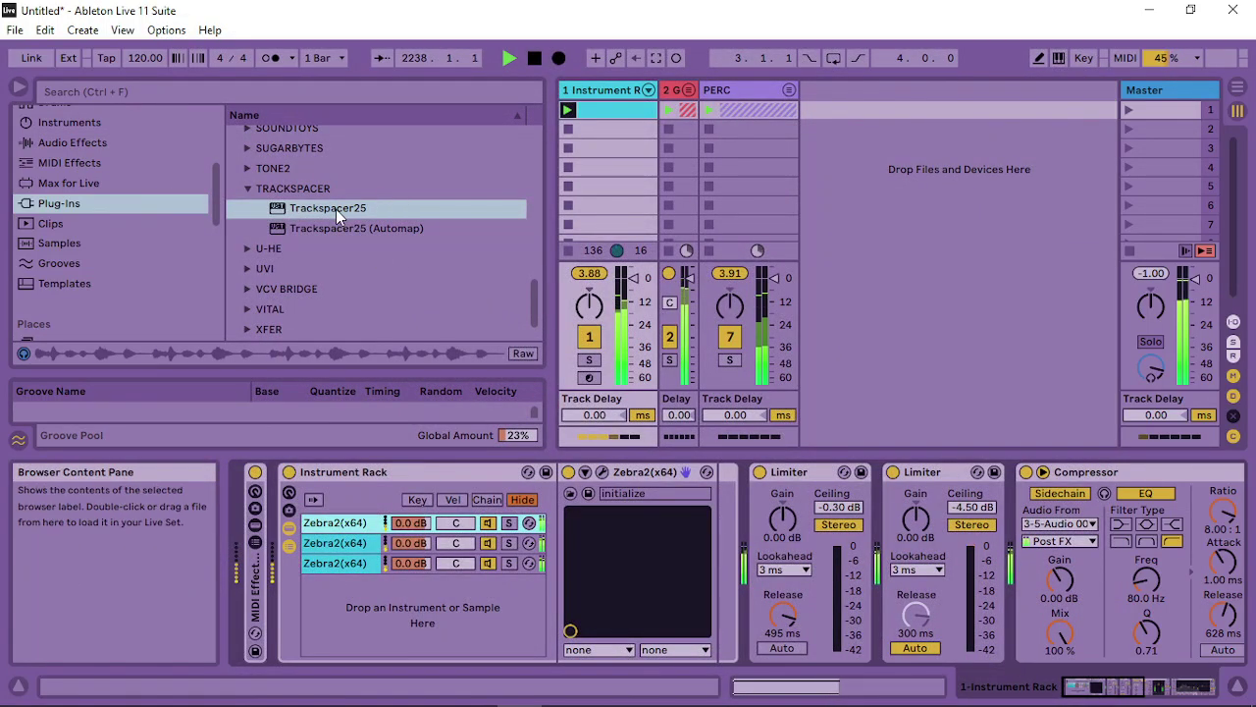
# Insert Trackspacer25 after Zebra2 in the rack chain, sidechain it from 3-5-Audio 0001 and open its window
pyautogui.moveTo(335, 209); pyautogui.dragTo(710, 531)
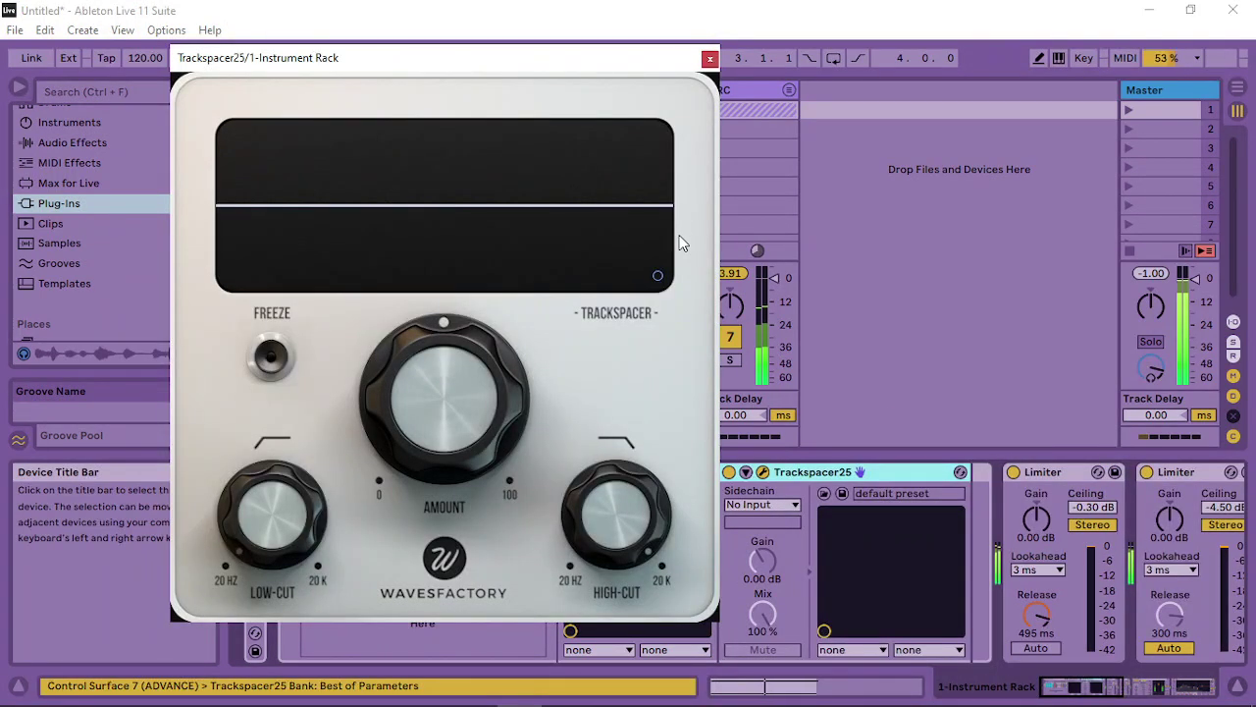
pyautogui.click(710, 61)
pyautogui.click(768, 505)
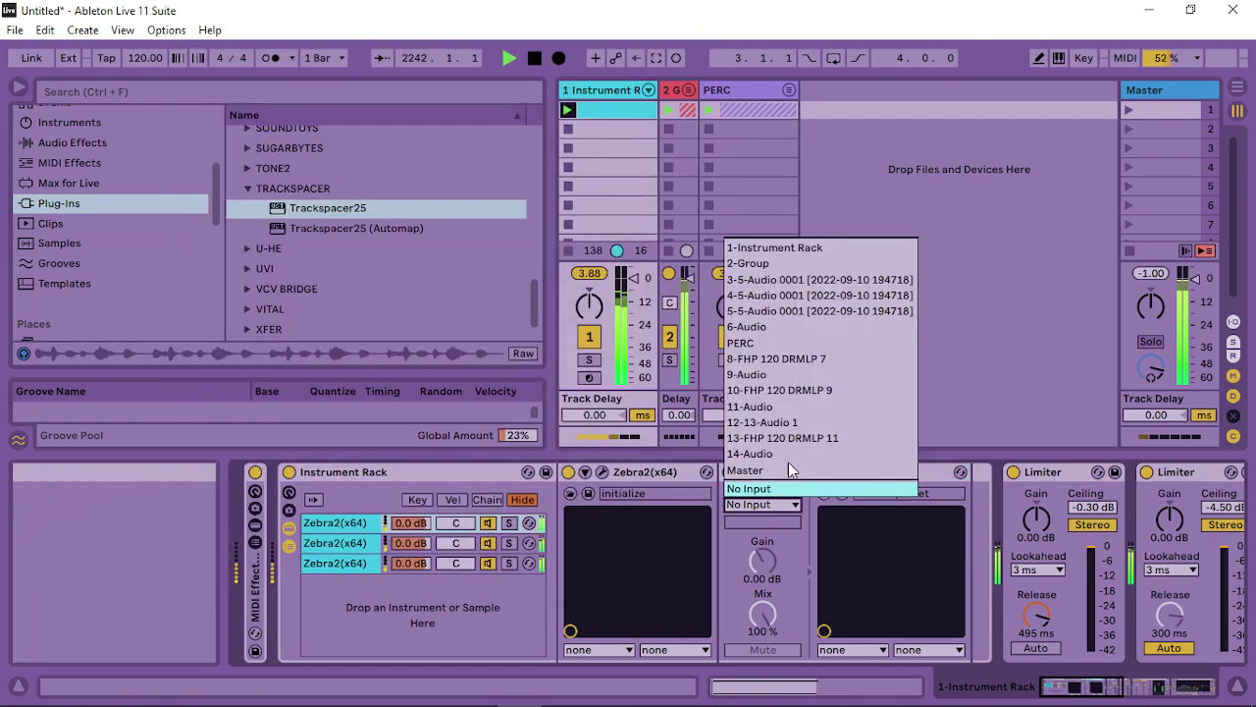
pyautogui.click(785, 280)
pyautogui.click(763, 472)
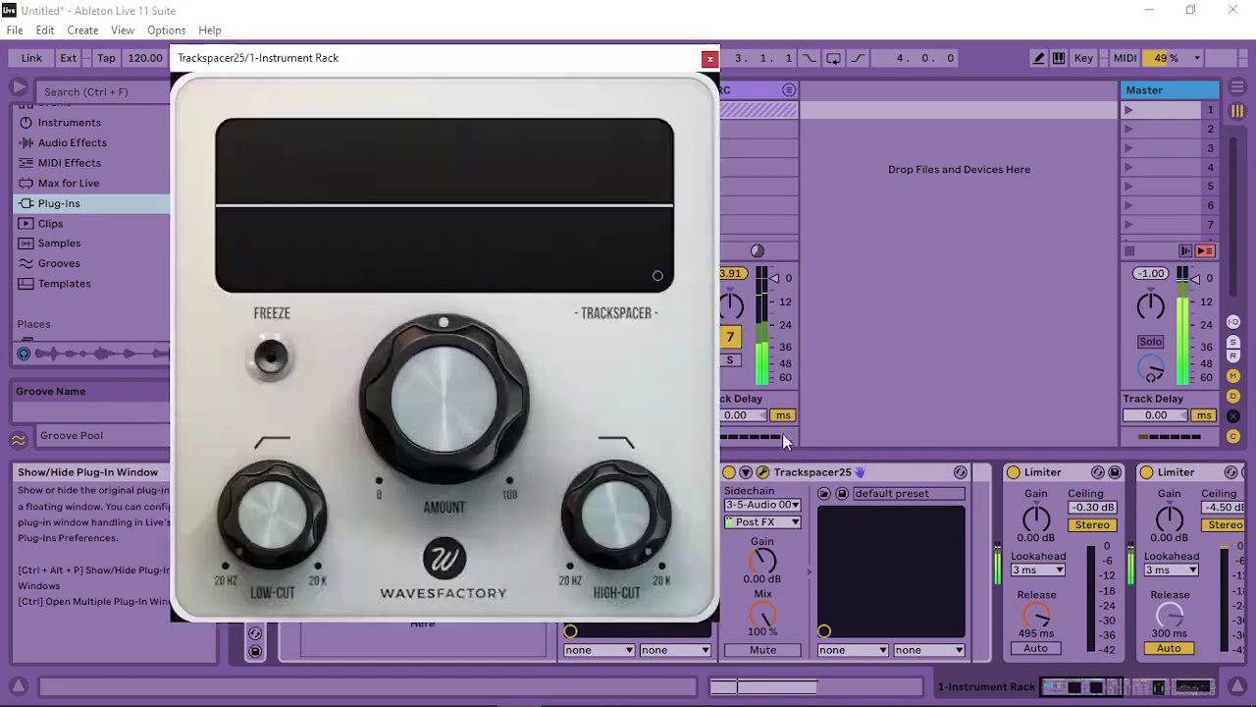
# Raise Trackspacer's amount, lower its high-cut to 65.85 Hz and close the plug-in window
pyautogui.moveTo(460, 434); pyautogui.dragTo(465, 182)
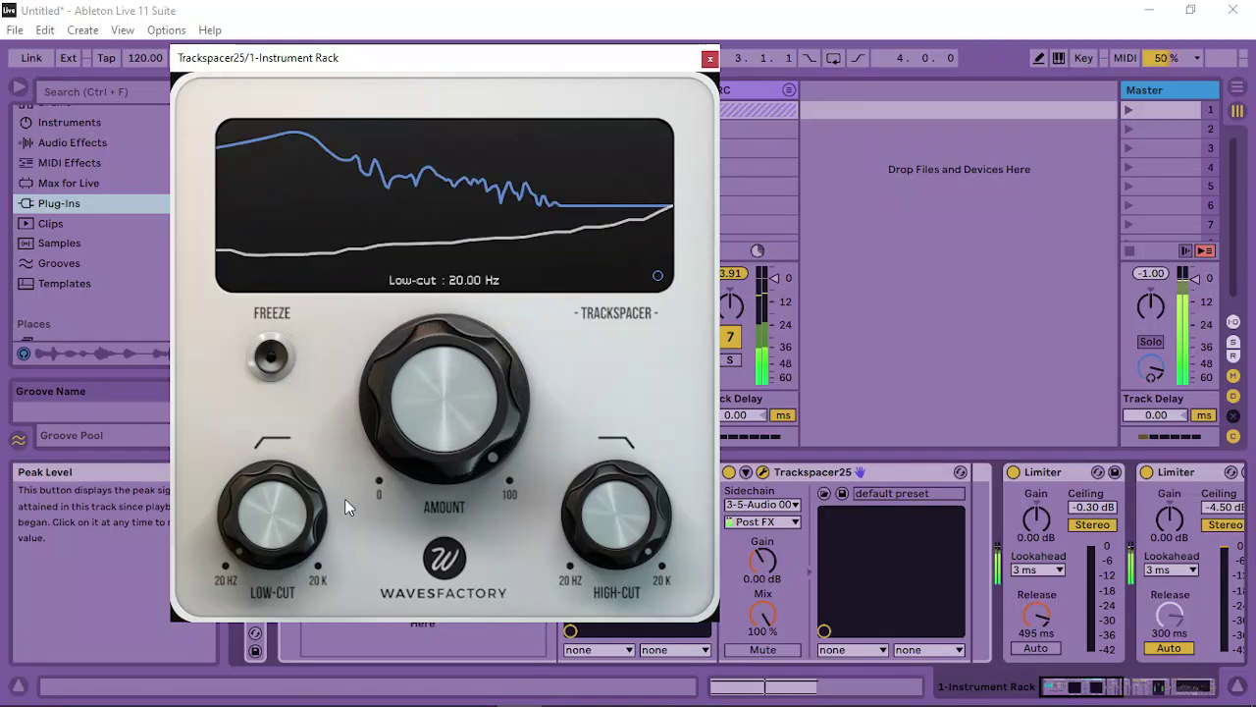
pyautogui.moveTo(595, 498); pyautogui.dragTo(629, 293)
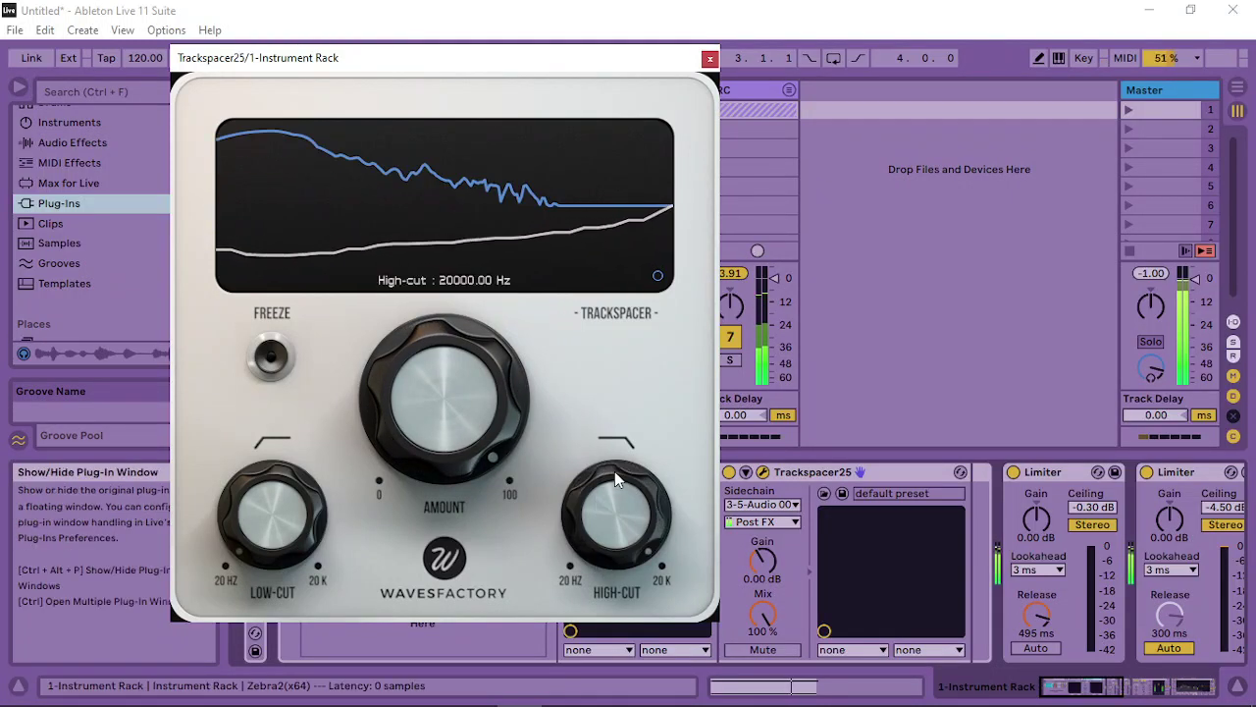
pyautogui.moveTo(615, 479); pyautogui.dragTo(526, 539)
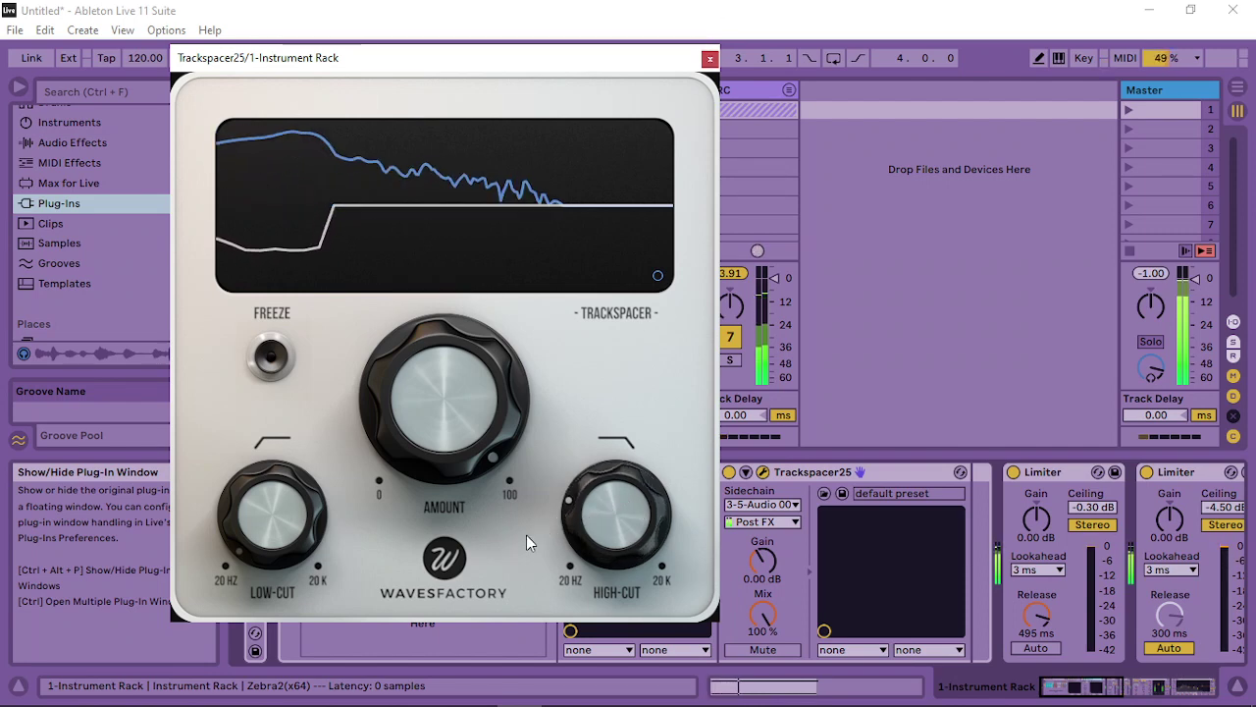
pyautogui.moveTo(607, 515); pyautogui.dragTo(610, 550)
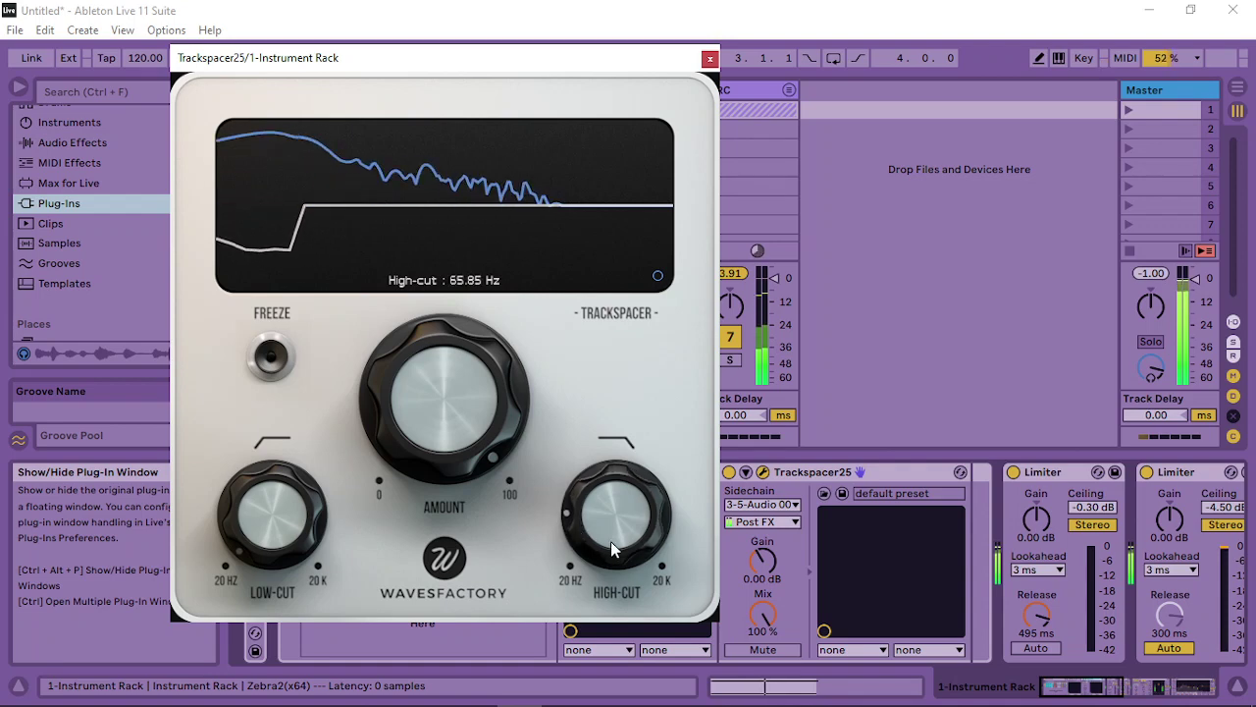
pyautogui.click(709, 61)
# Insert Trackspacer25 between Zebra2 and the Compressor in the rack's third chain and sidechain it from 3-5-Audio 0001
pyautogui.click(336, 562)
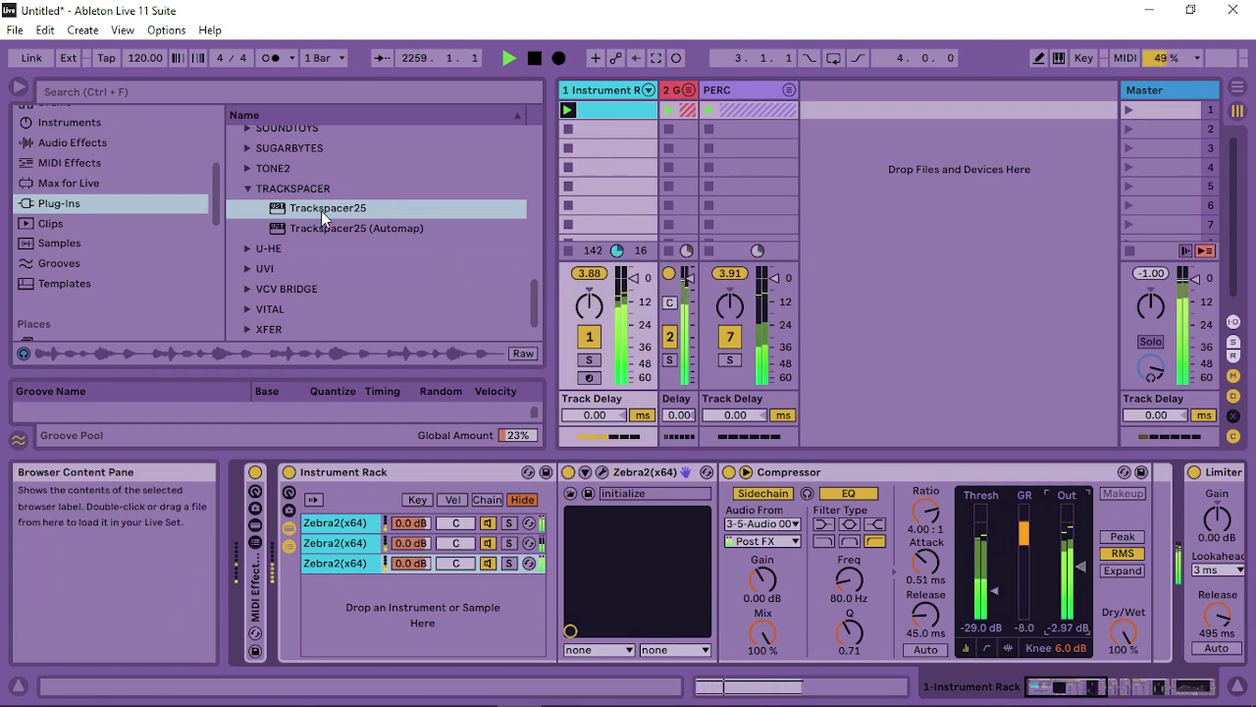
pyautogui.moveTo(324, 208); pyautogui.dragTo(731, 555)
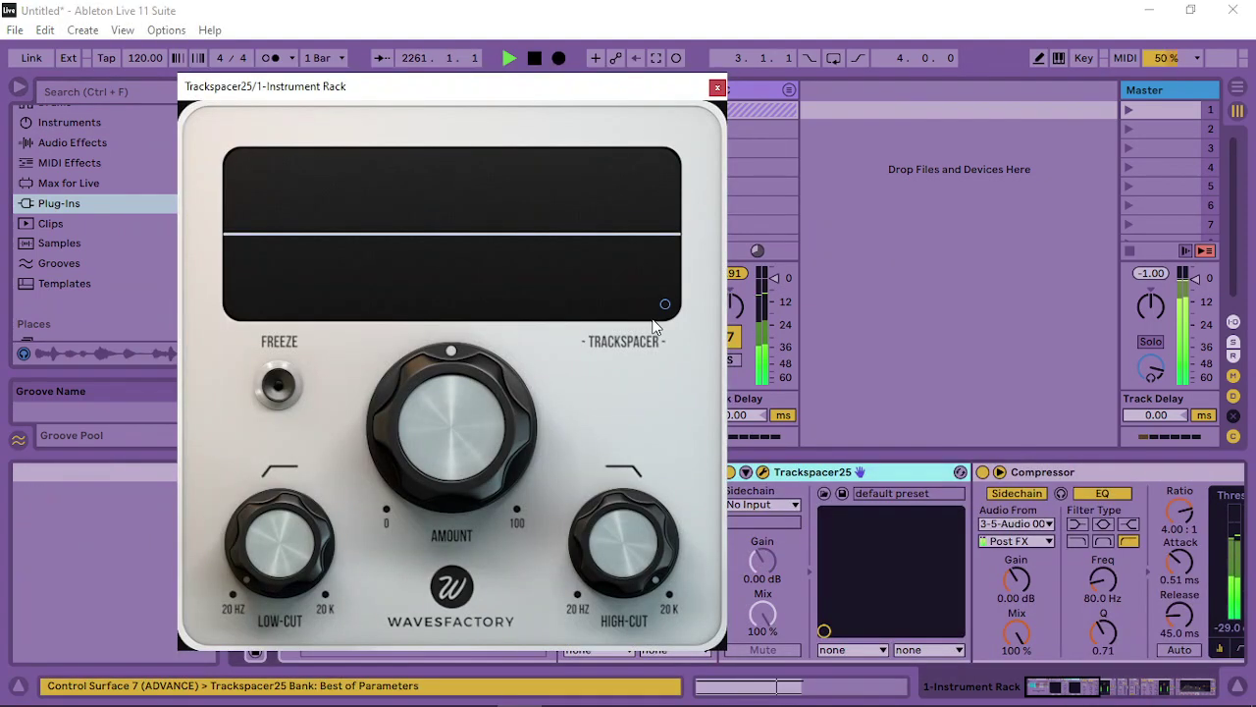
pyautogui.click(763, 505)
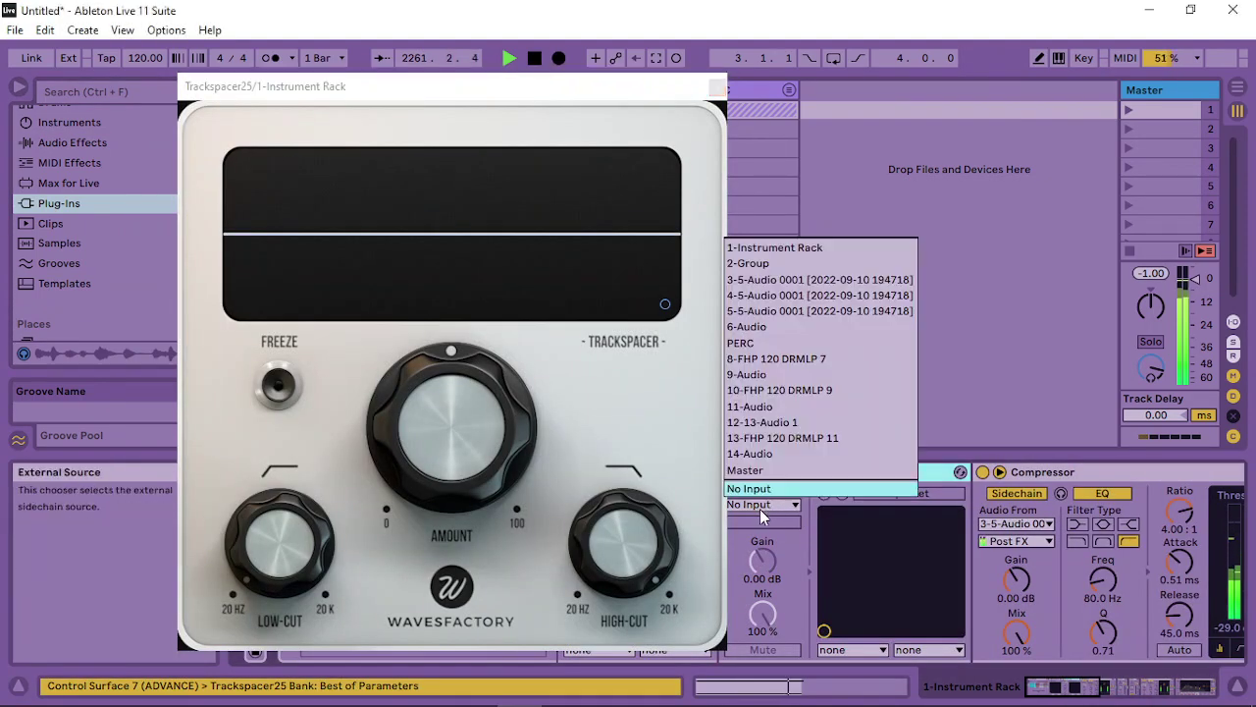
pyautogui.click(812, 280)
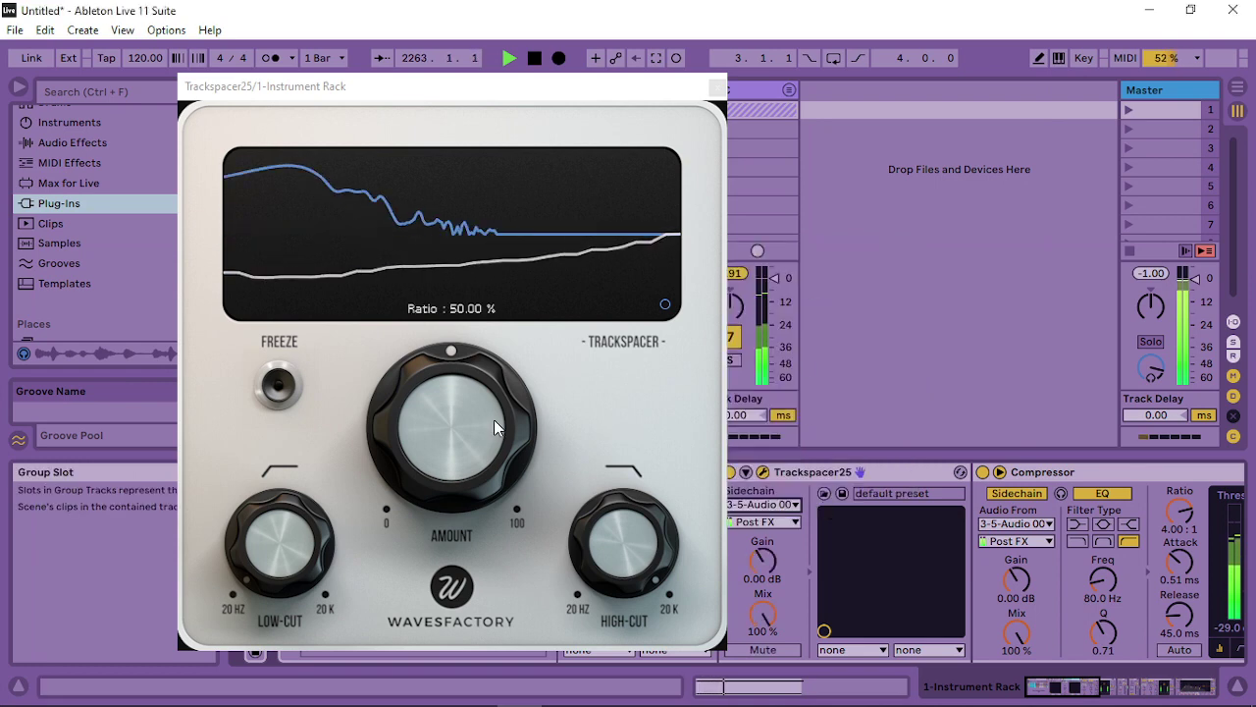
# Raise Trackspacer's amount to 100% and lower its high-cut to 56.37 Hz
pyautogui.moveTo(353, 523); pyautogui.dragTo(274, 565)
pyautogui.moveTo(423, 395); pyautogui.dragTo(473, 80)
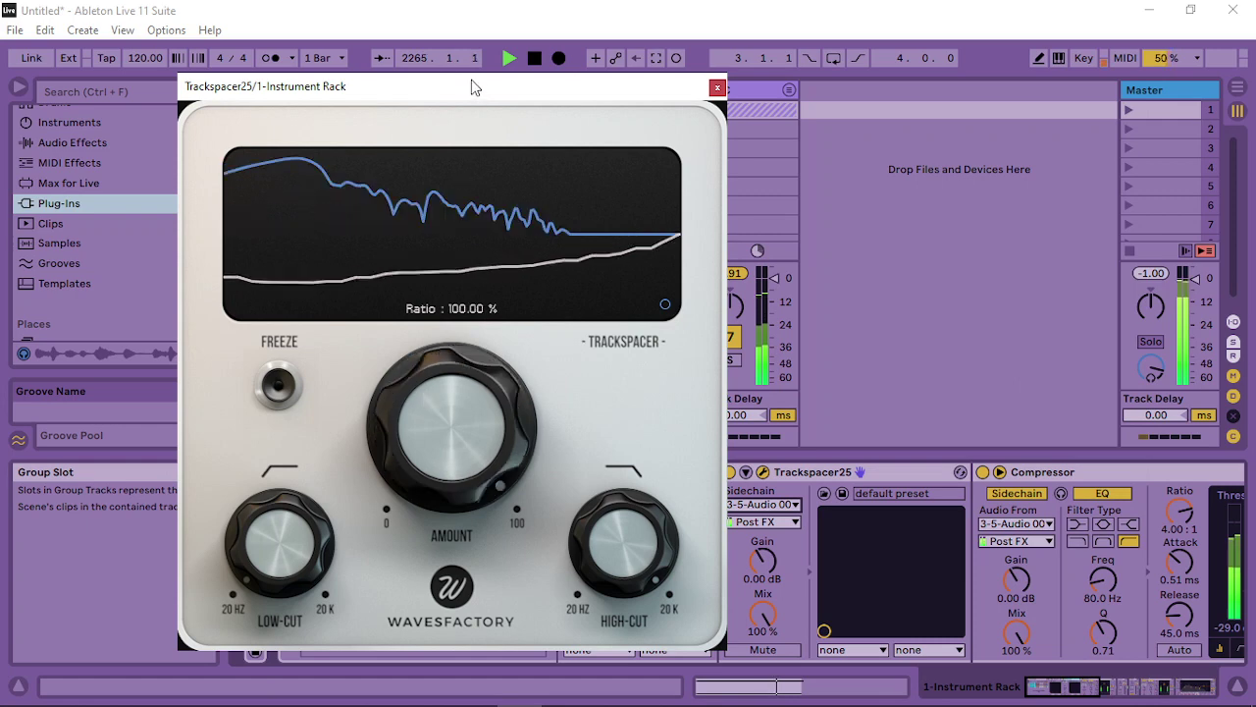
pyautogui.scroll(-20, 618, 528)
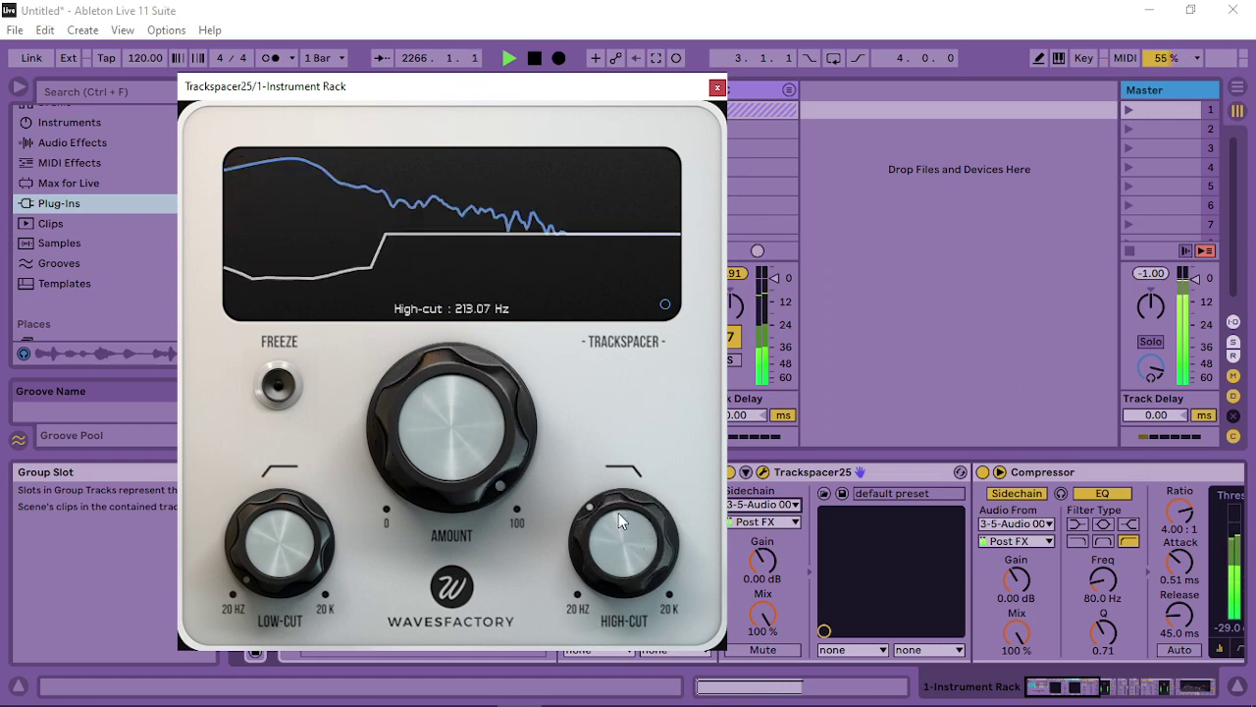
pyautogui.scroll(-6, 616, 529)
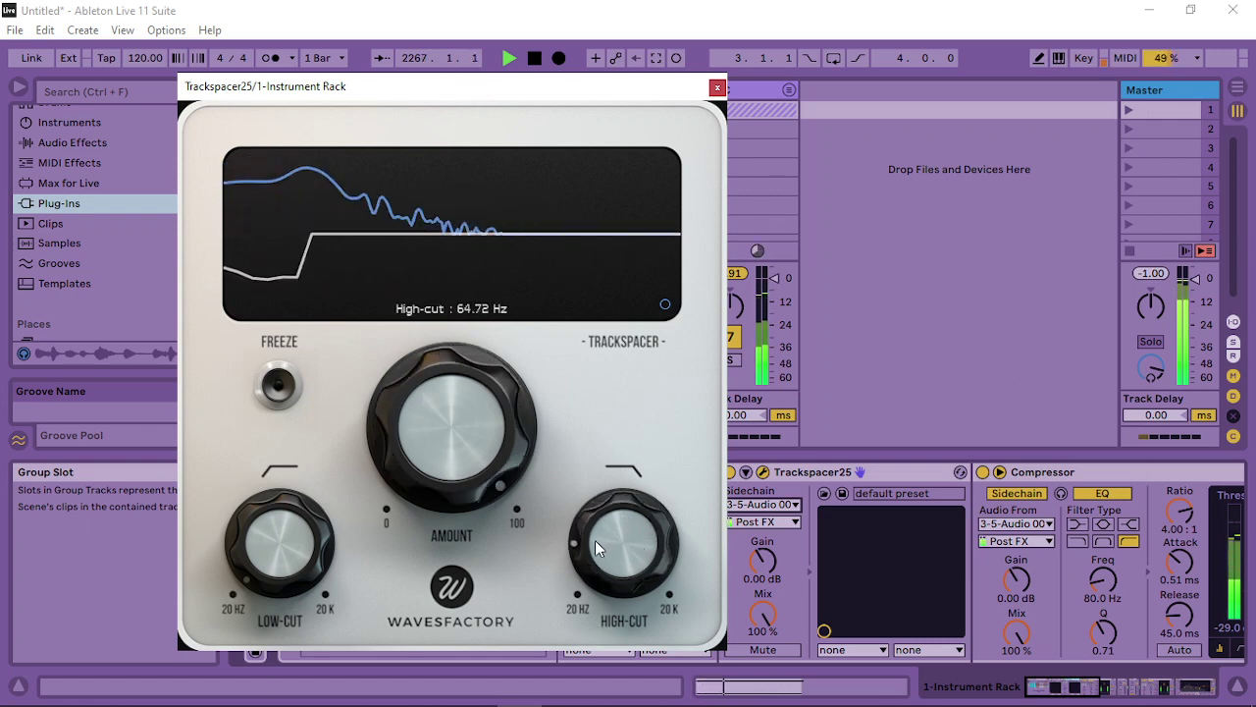
pyautogui.scroll(-1, 589, 543)
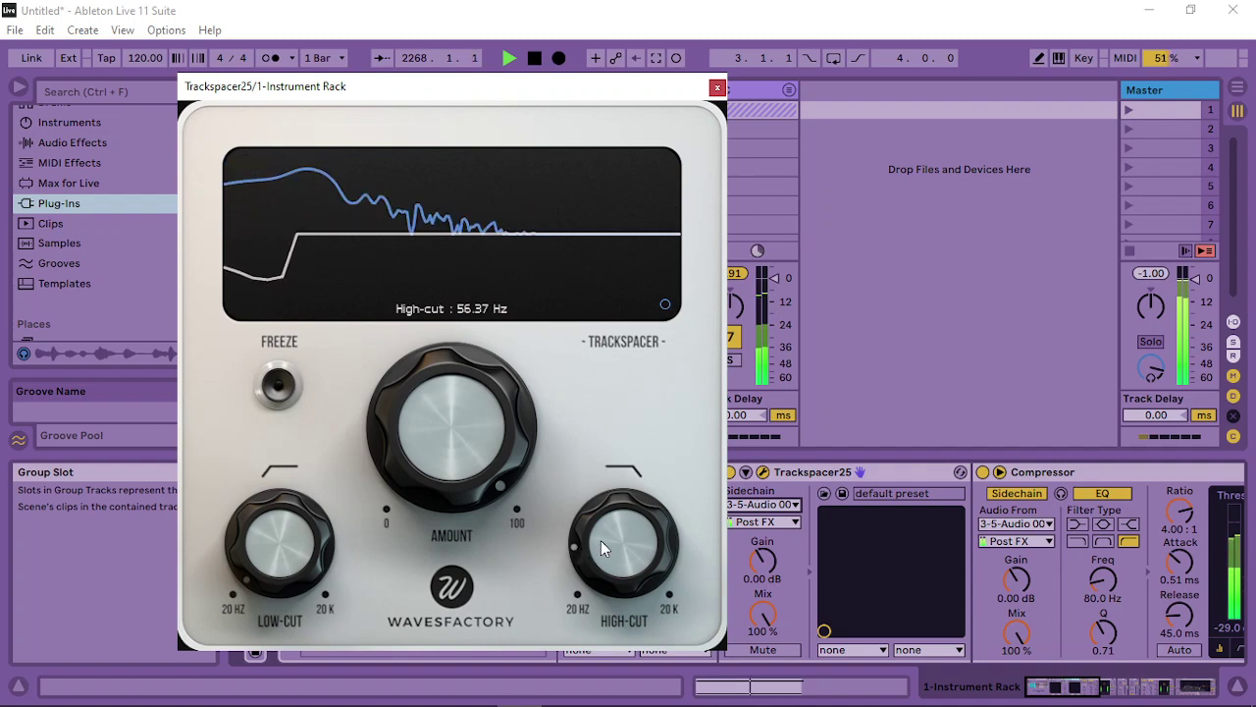
# Raise Trackspacer's low-cut to 37.89 Hz and bring its high-cut to 39.91 Hz
pyautogui.scroll(4, 275, 540)
pyautogui.scroll(-1, 327, 525)
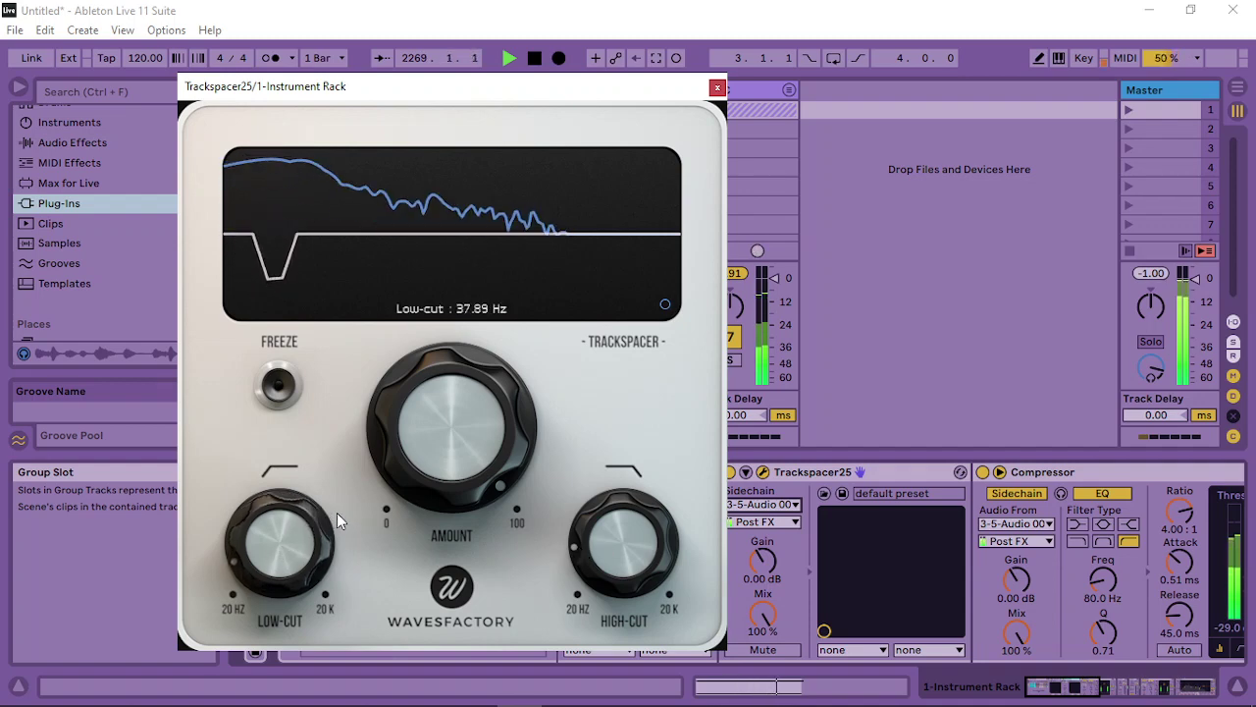
pyautogui.scroll(4, 618, 549)
pyautogui.scroll(-1, 609, 568)
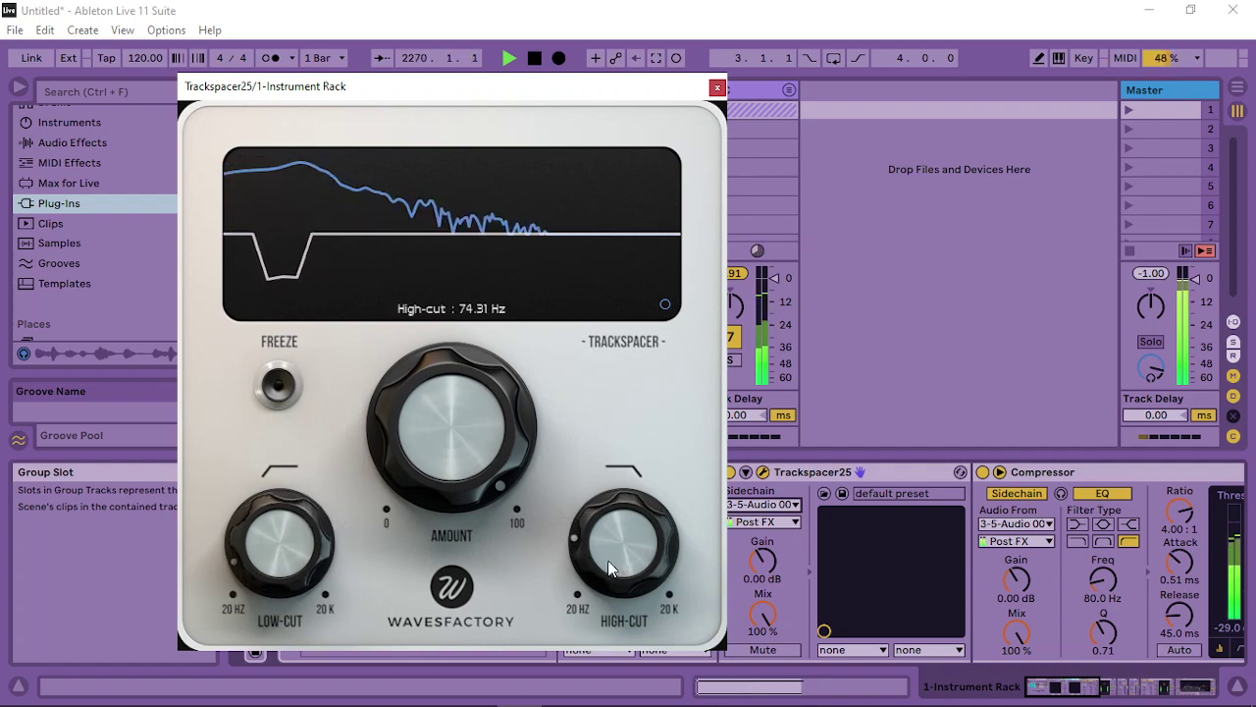
pyautogui.scroll(-6, 609, 567)
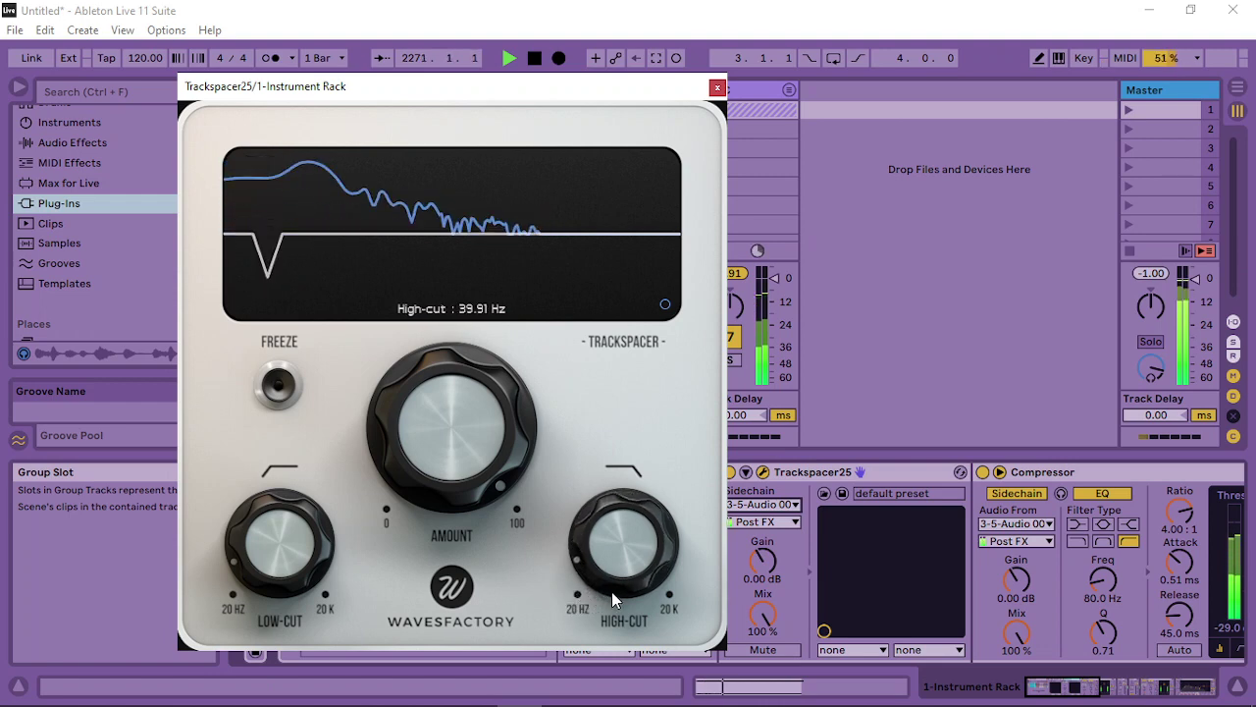
# Reduce Trackspacer's amount, readjust its low-cut and set its high-cut to 60.40 Hz, closing the plug-in window
pyautogui.moveTo(466, 410); pyautogui.dragTo(467, 454)
pyautogui.scroll(-11, 447, 422)
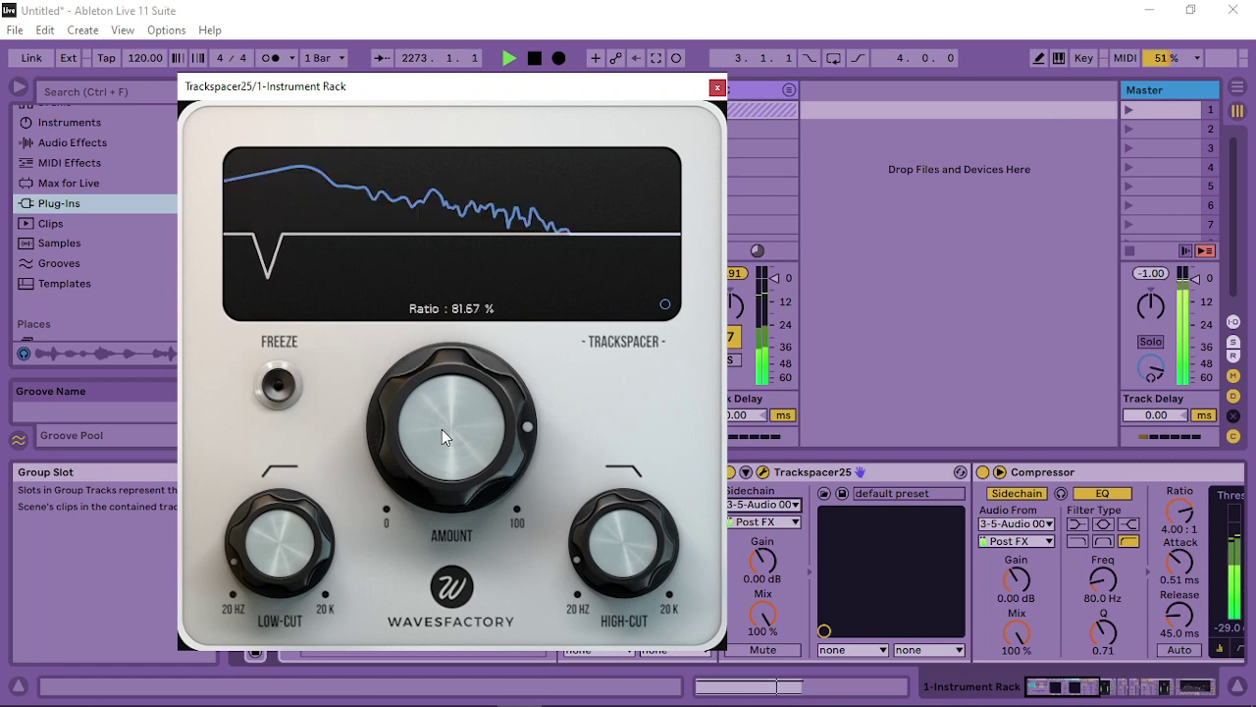
pyautogui.moveTo(453, 437); pyautogui.dragTo(522, 340)
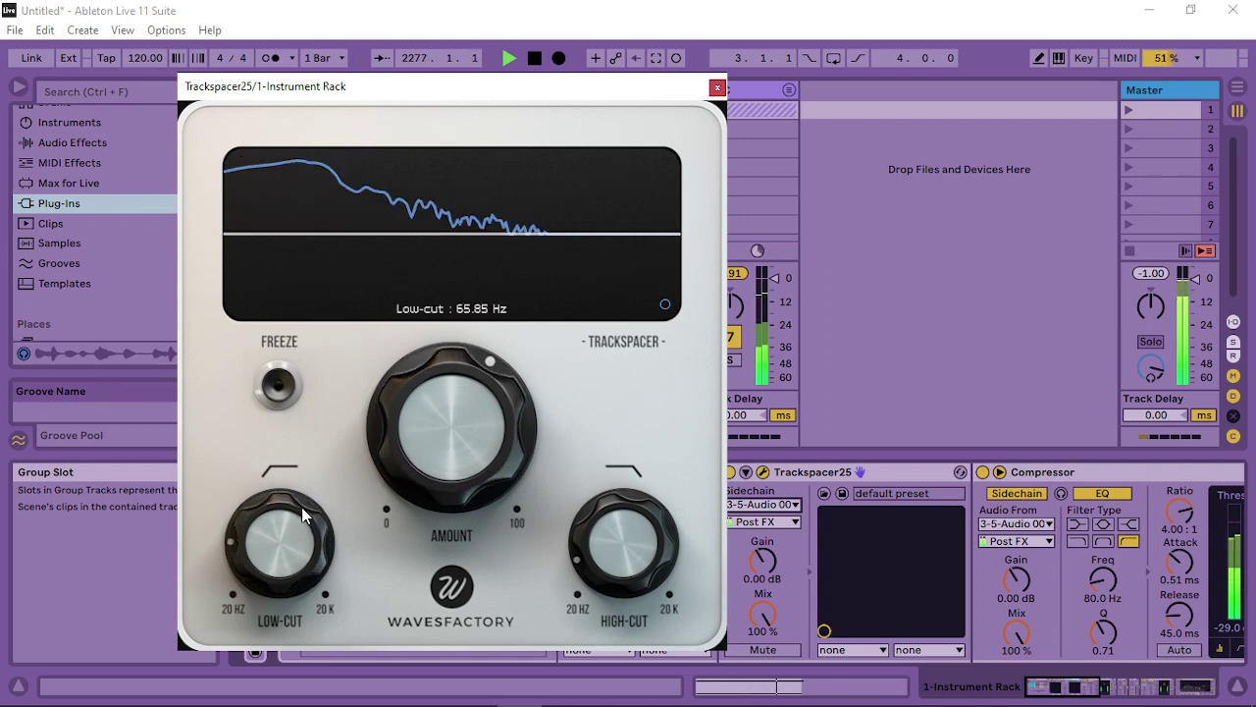
pyautogui.moveTo(301, 506); pyautogui.dragTo(387, 520)
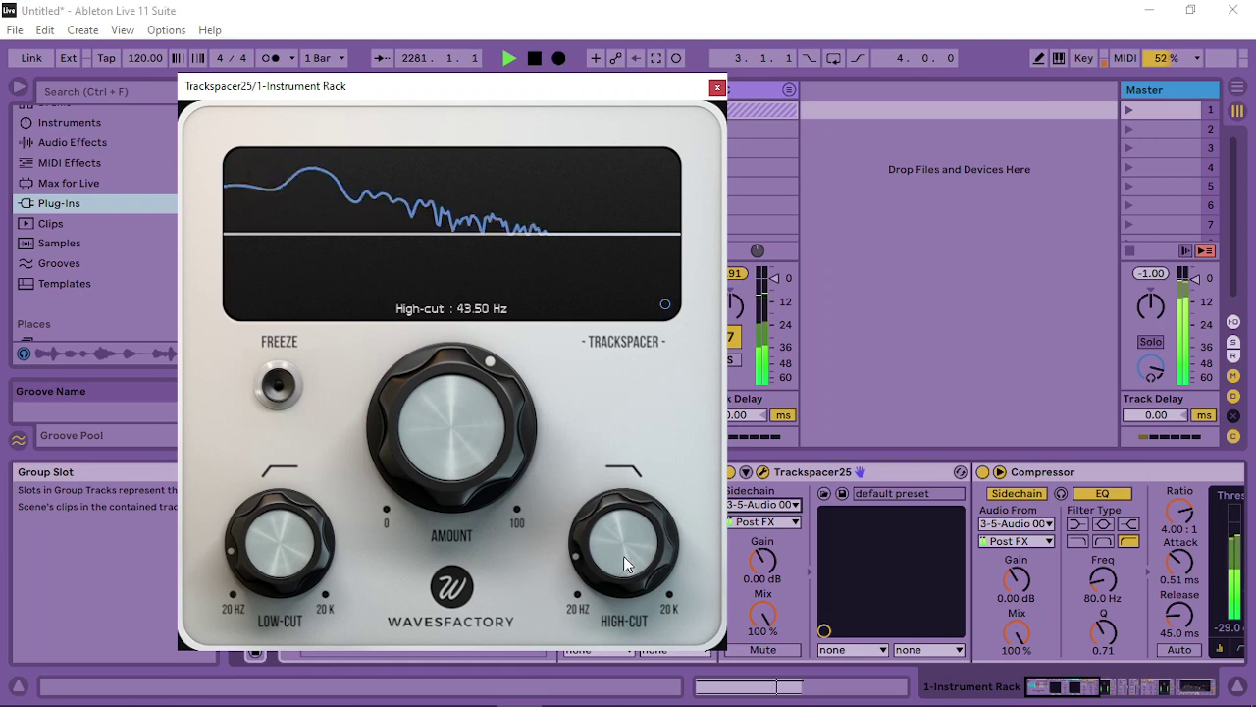
pyautogui.moveTo(623, 555); pyautogui.dragTo(658, 551)
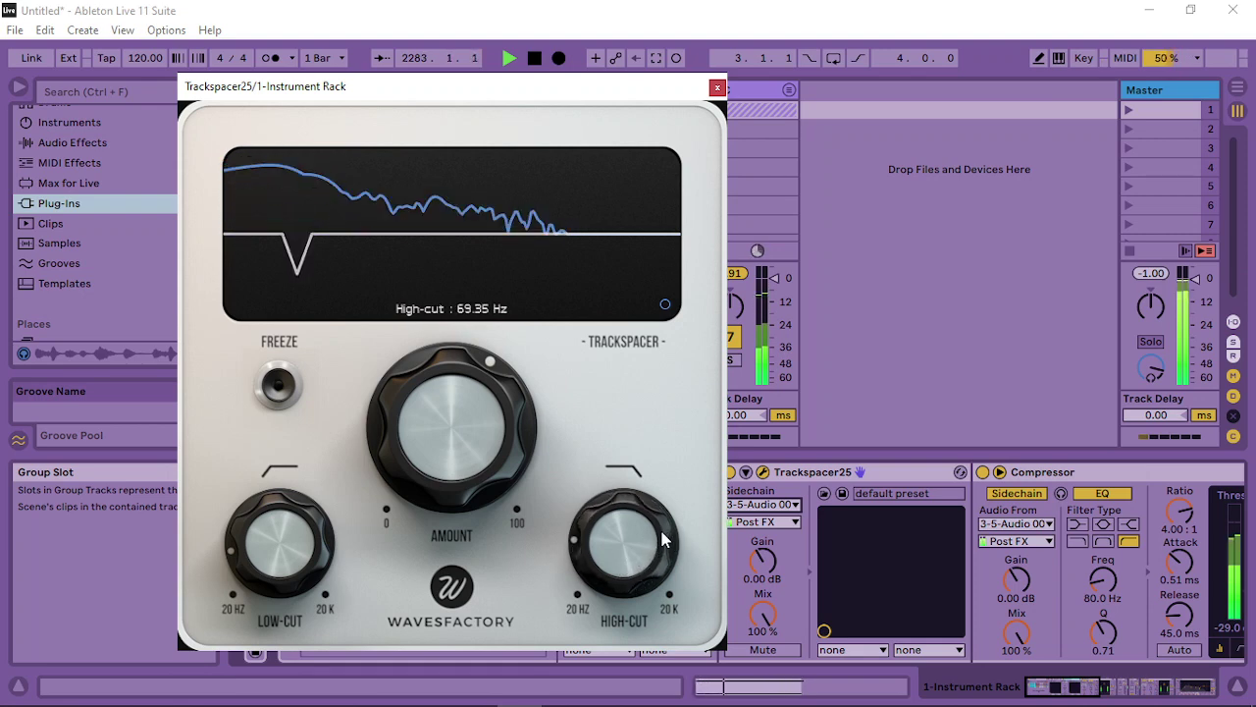
pyautogui.moveTo(643, 534); pyautogui.dragTo(633, 539)
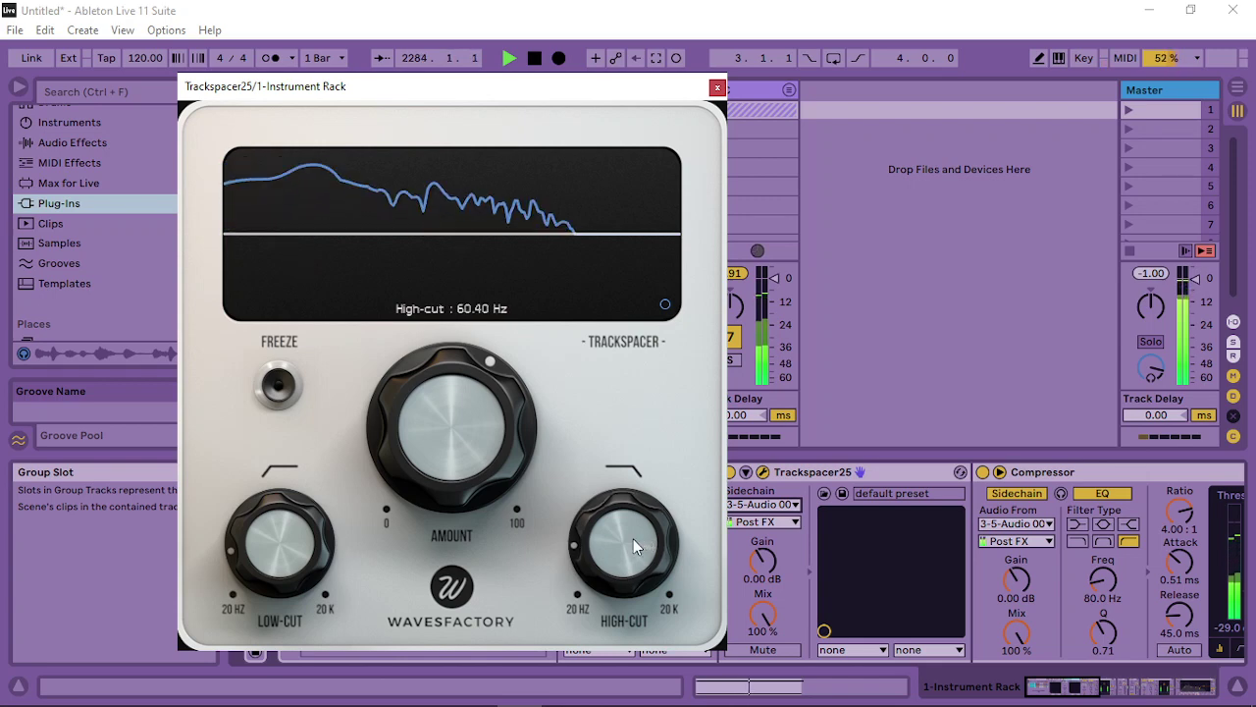
pyautogui.click(717, 88)
# Raise the output gain of the third chain's Compressor to -0.33 dB
pyautogui.moveTo(1098, 687); pyautogui.dragTo(1130, 687)
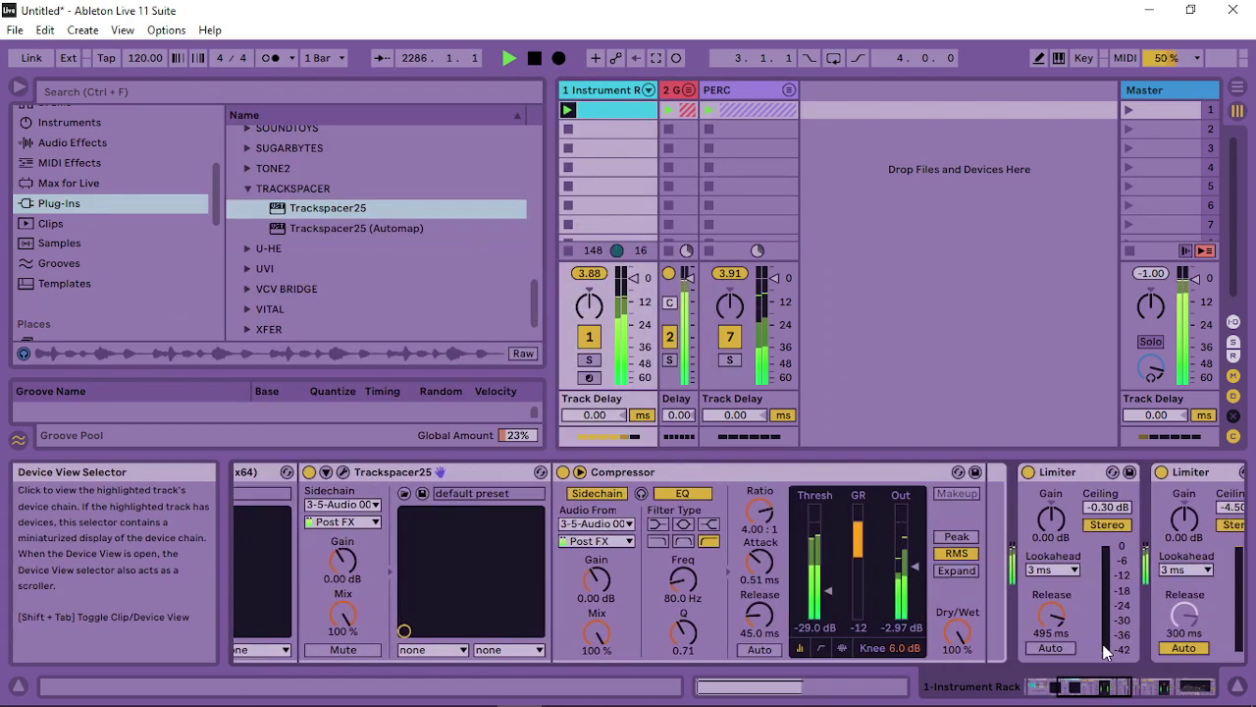
pyautogui.moveTo(913, 562); pyautogui.dragTo(913, 564)
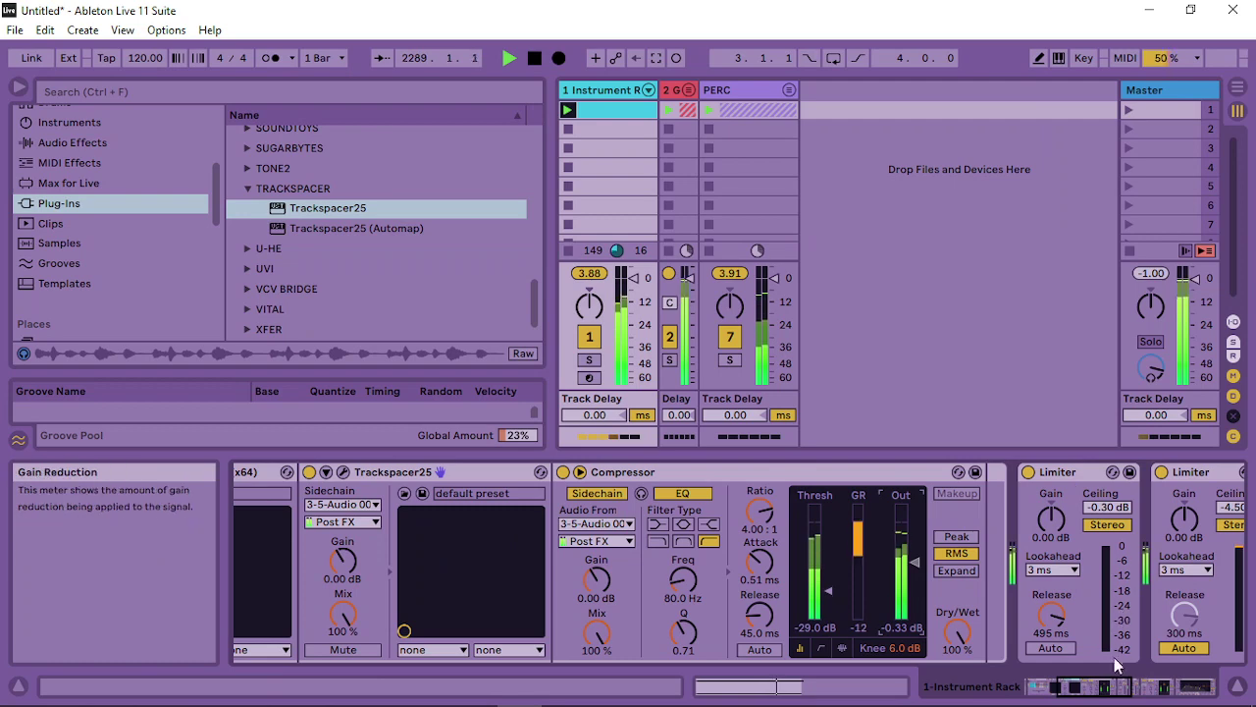
pyautogui.moveTo(1070, 687); pyautogui.dragTo(1046, 693)
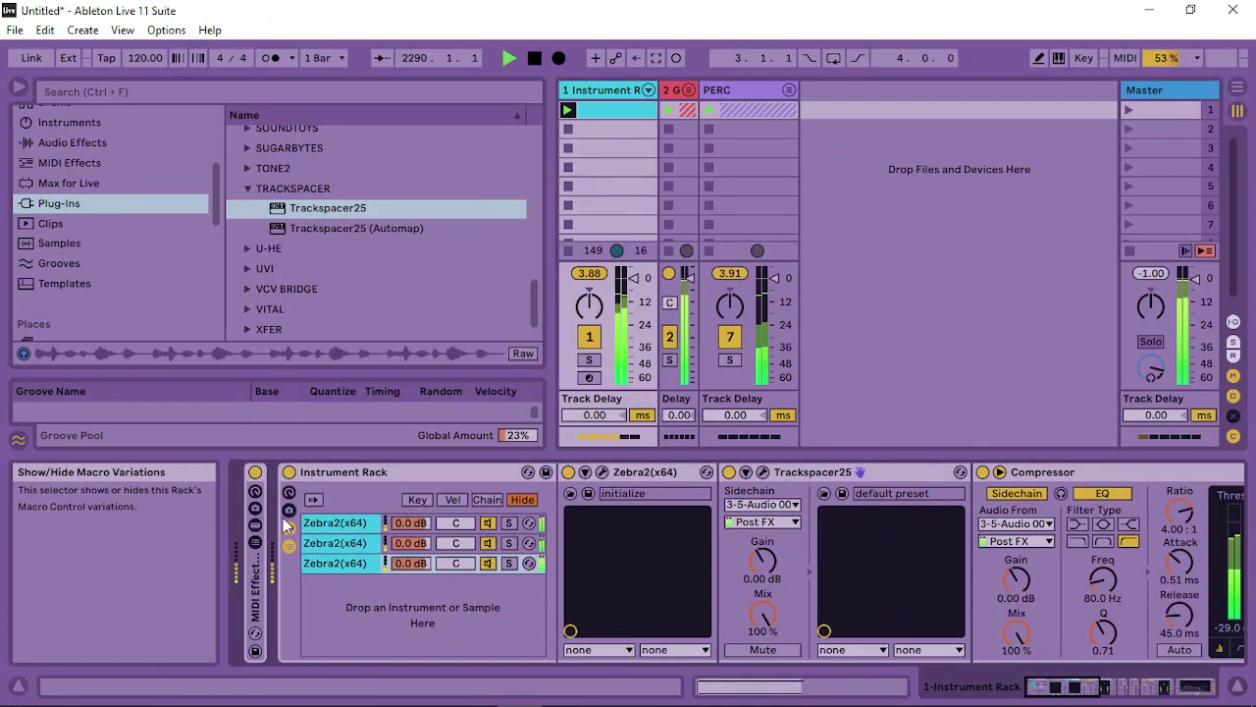
# Insert an Auto Filter between Zebra2 and Trackspacer25 in the second chain, with its cutoff at 100 Hz and resonance at 27%
pyautogui.click(349, 542)
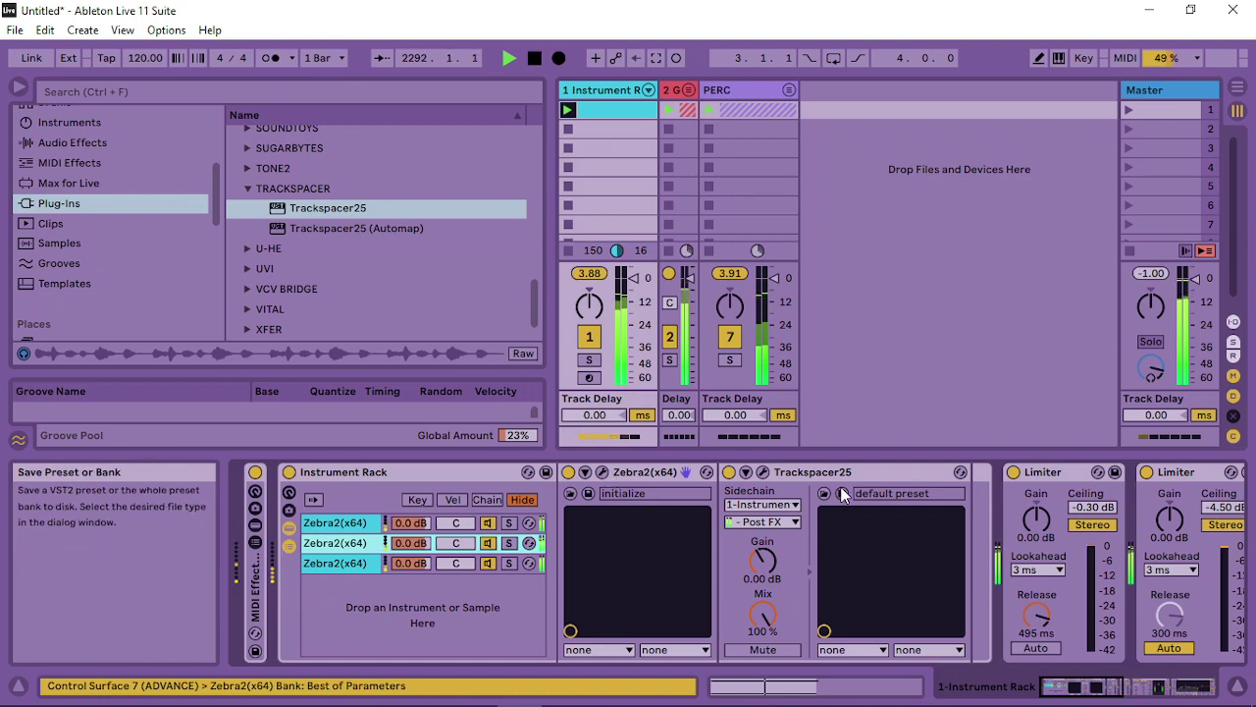
pyautogui.click(74, 144)
pyautogui.click(236, 145)
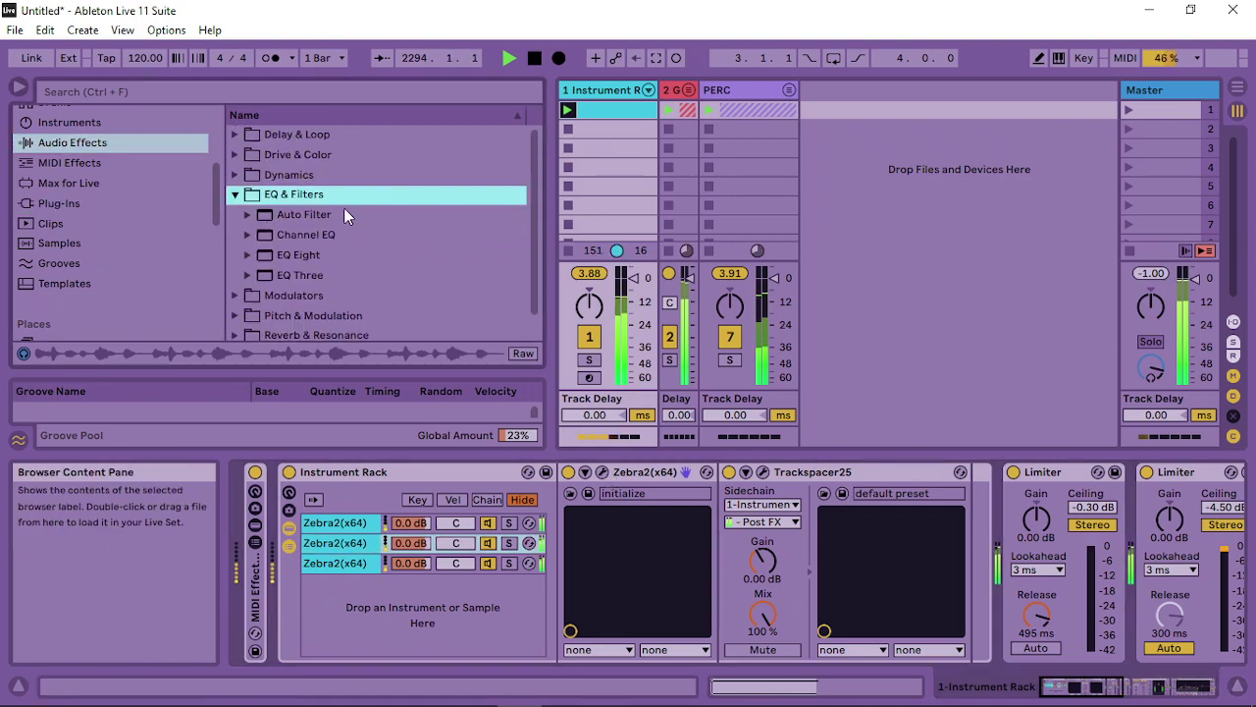
pyautogui.moveTo(312, 214); pyautogui.dragTo(728, 570)
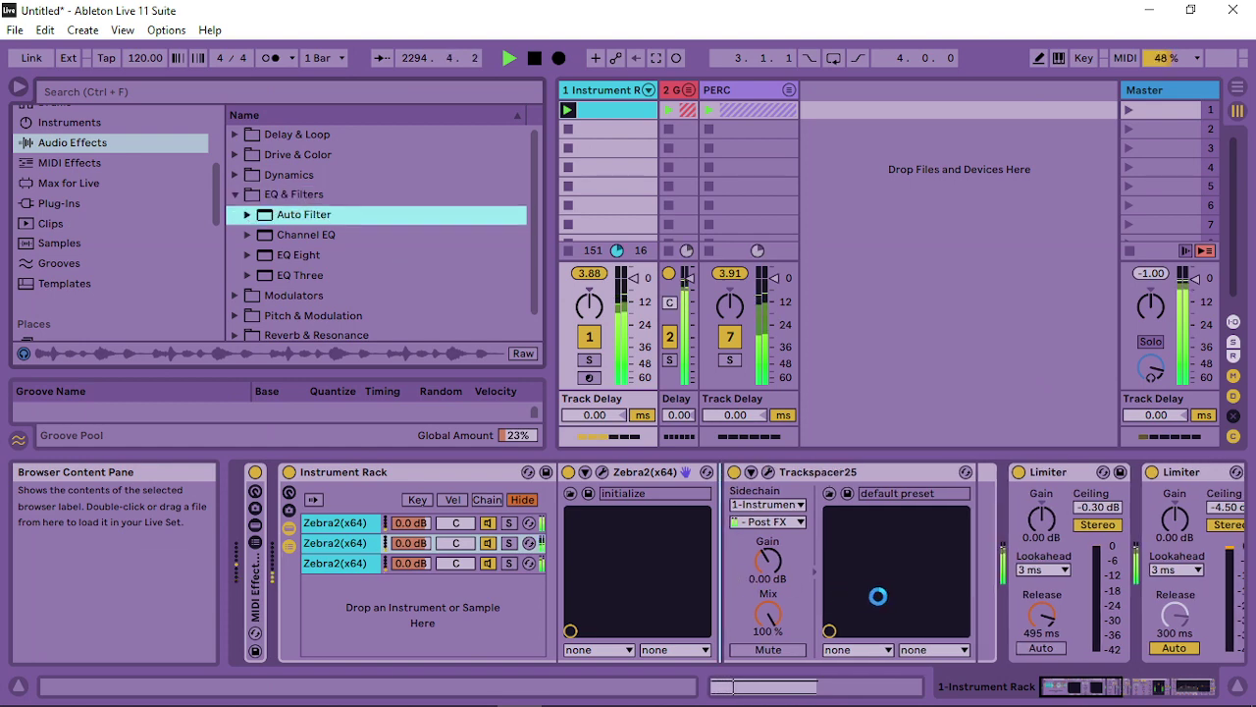
pyautogui.moveTo(922, 580); pyautogui.dragTo(828, 571)
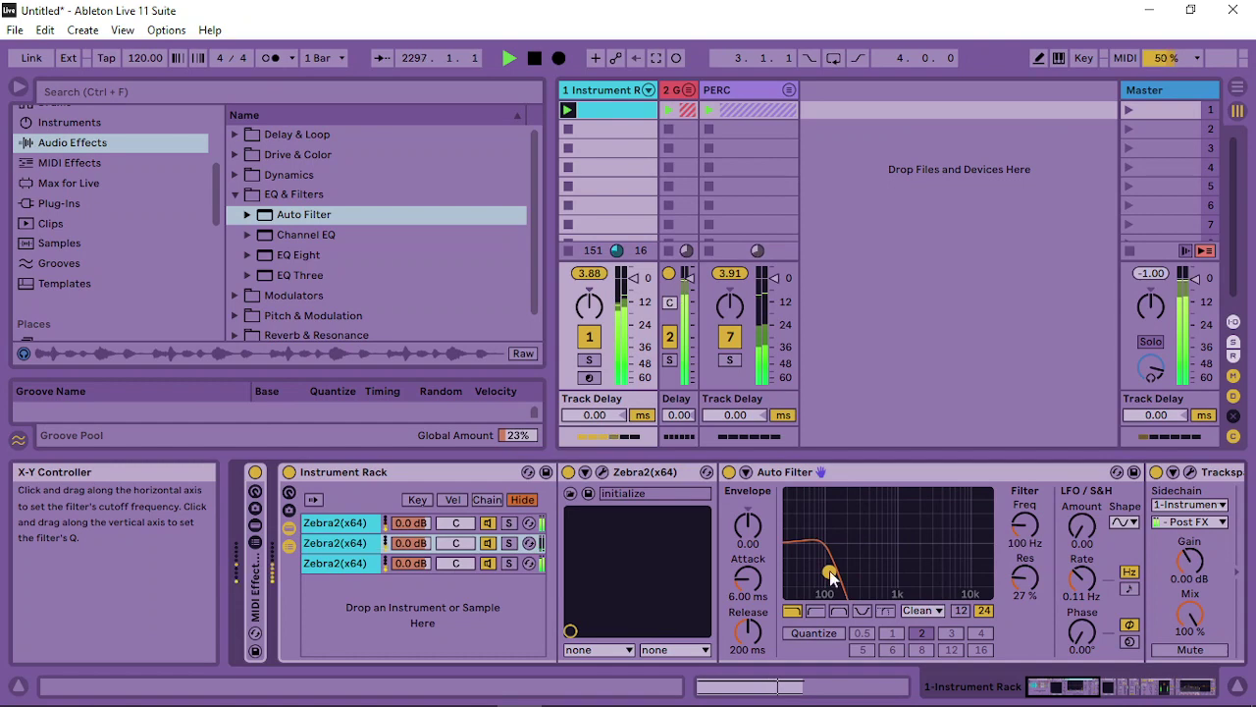
# Show the Auto Filter frequency's clip automation and unlink its envelope from the clip, giving it a 16-bar loop
pyautogui.rightClick(1020, 530)
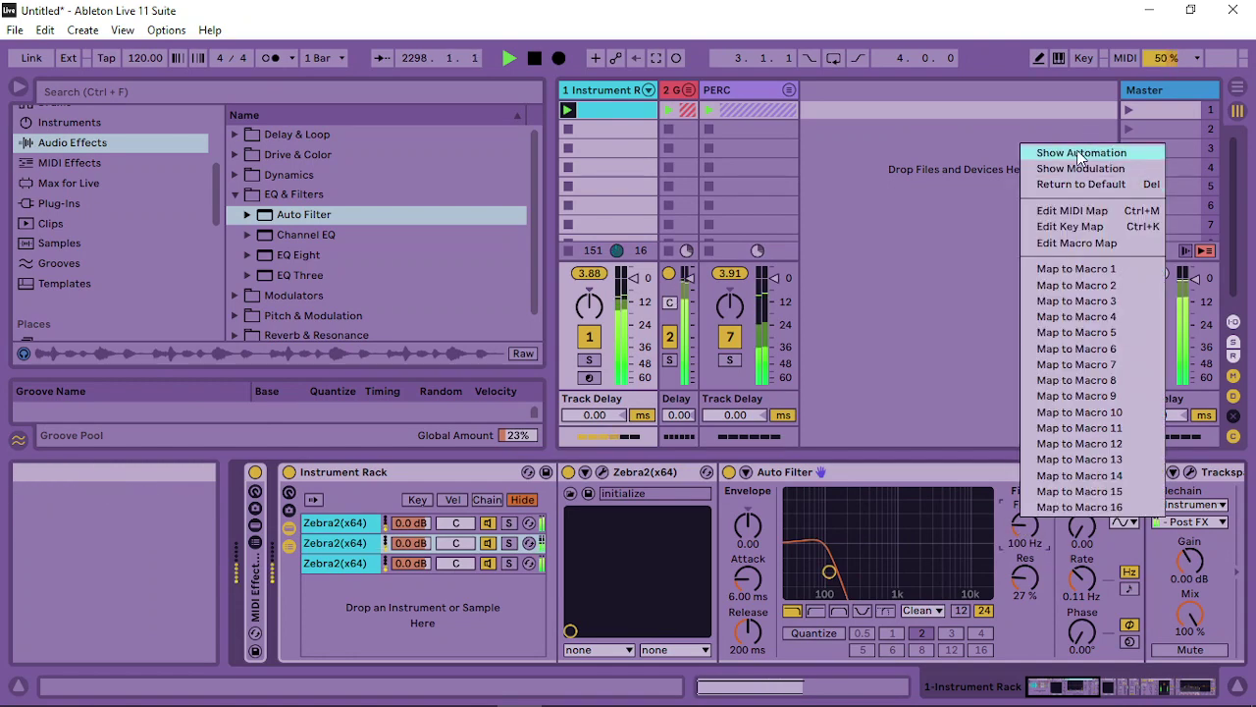
pyautogui.click(1080, 154)
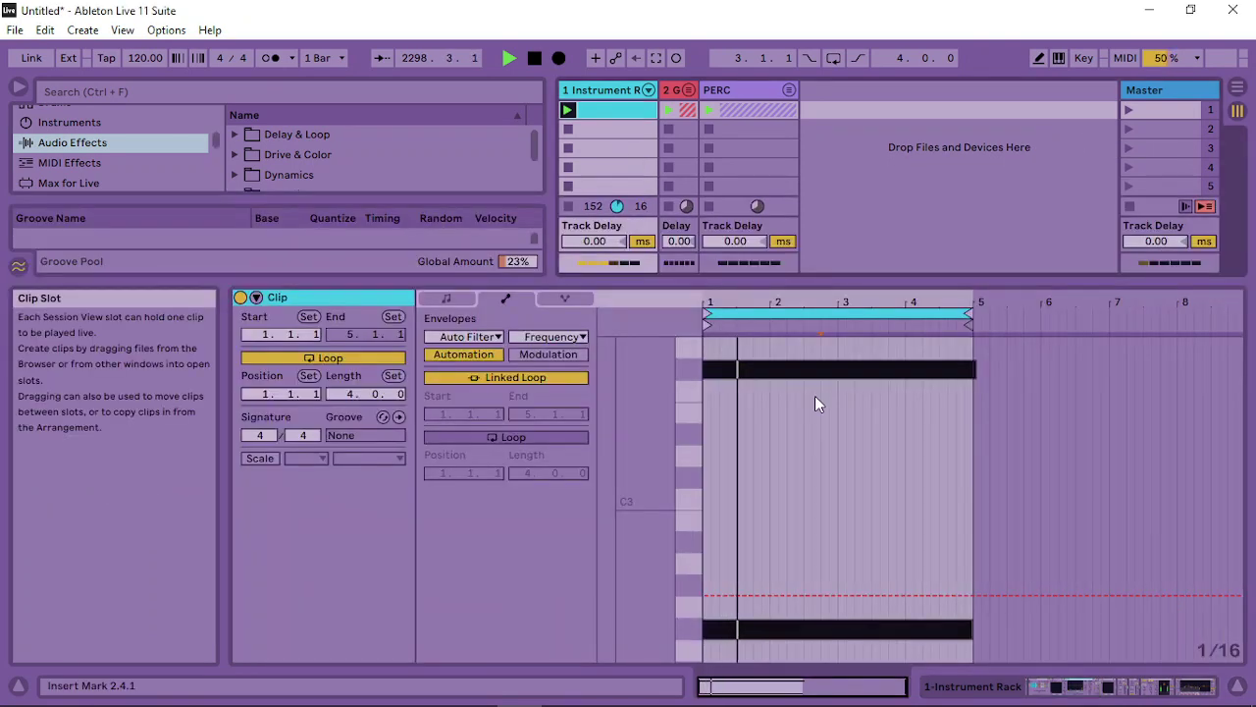
pyautogui.click(550, 379)
pyautogui.moveTo(541, 473); pyautogui.dragTo(541, 432)
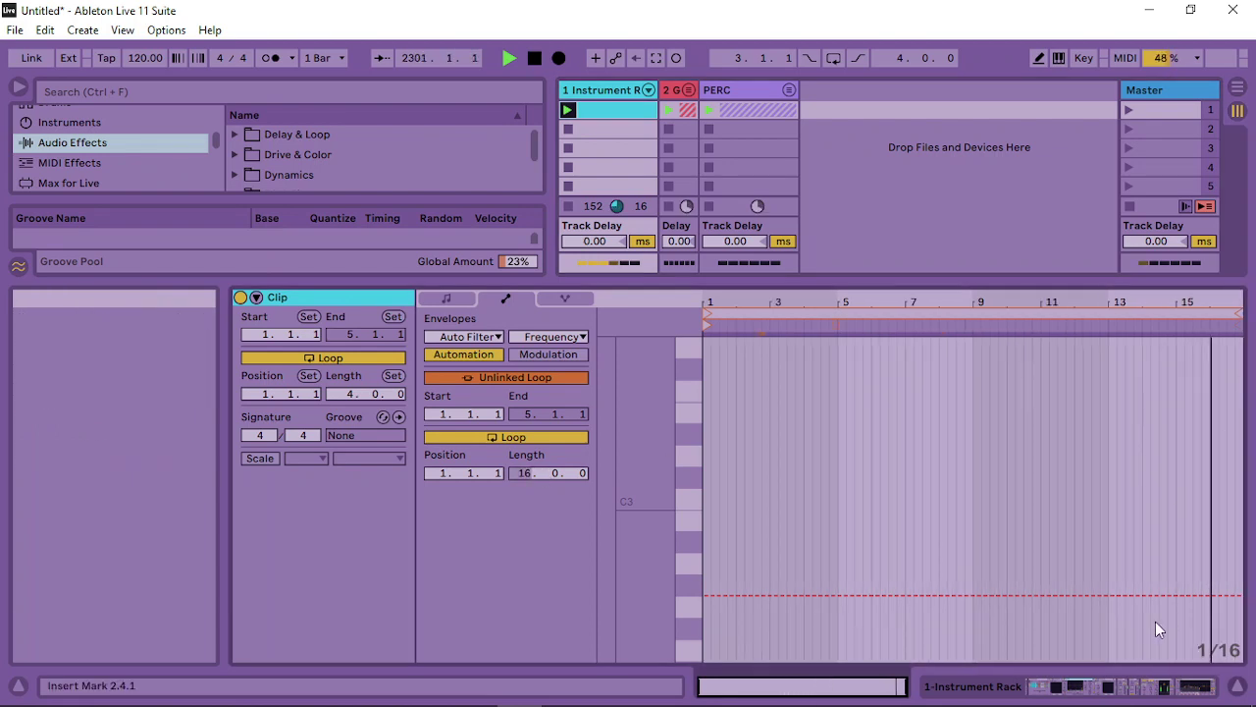
# Ramp the filter frequency envelope up from bar 13 to about 15.0 kHz at bar 17
pyautogui.click(1104, 595)
pyautogui.moveTo(1238, 594); pyautogui.dragTo(1239, 351)
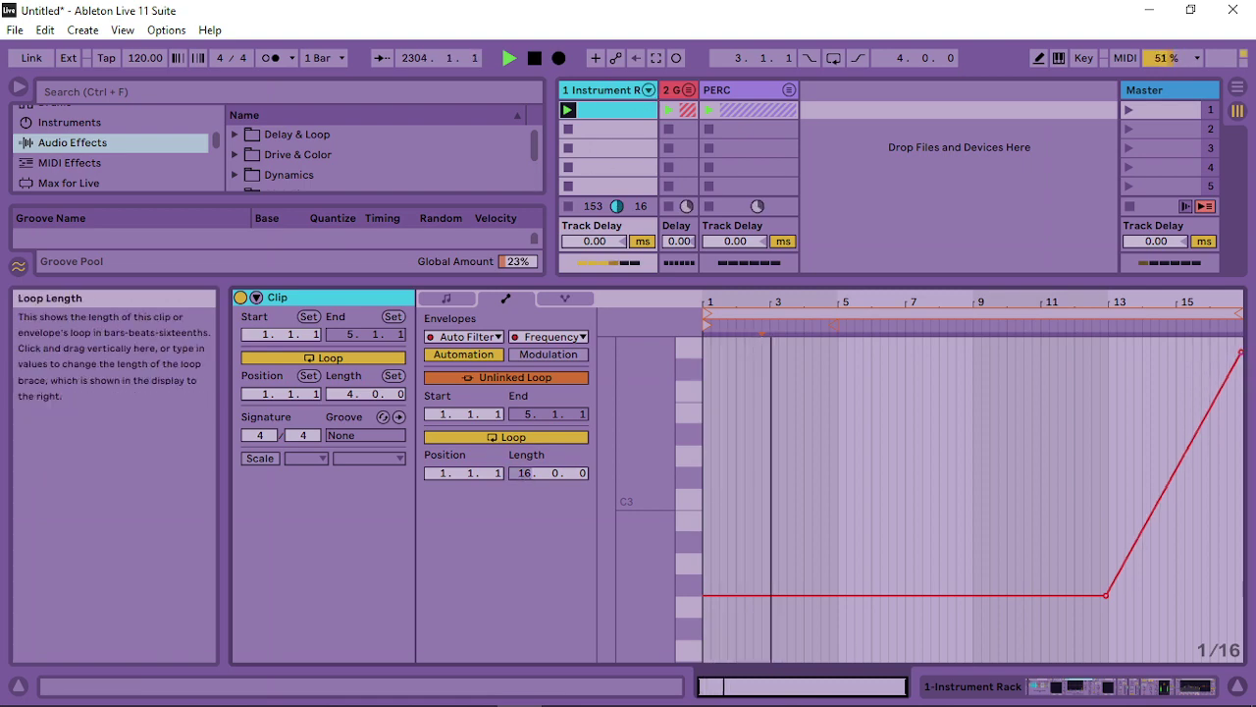
# Extend the envelope loop to 32 bars and drop the filter frequency to 95.8 Hz from bar 17 onward
pyautogui.write('32')
pyautogui.press('Return')
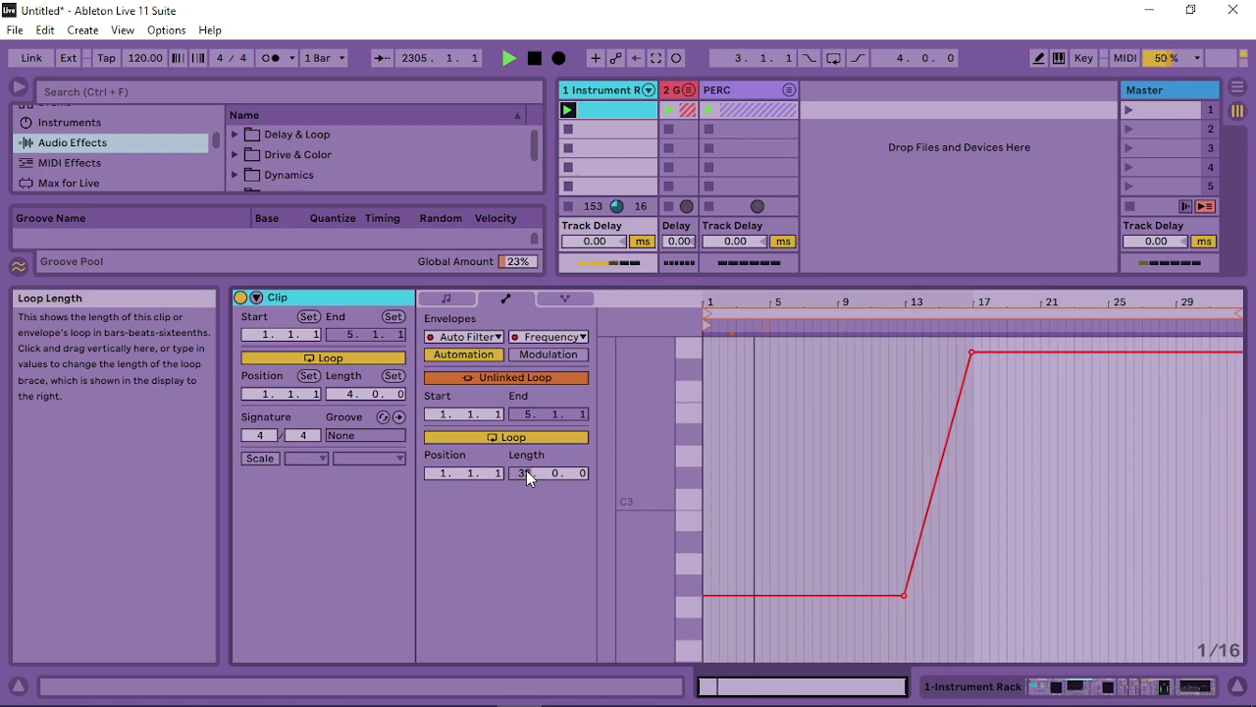
pyautogui.moveTo(1008, 357); pyautogui.dragTo(1008, 597)
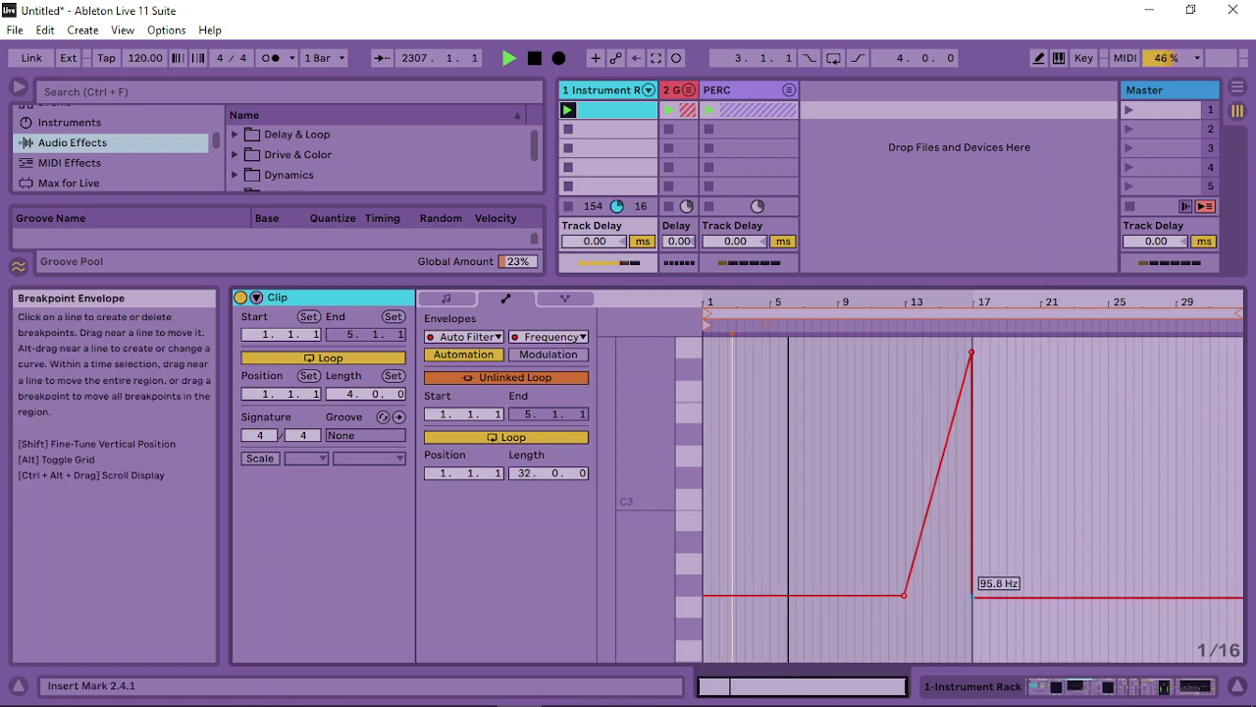
# Add a one-bar frequency ramp from bar 24 up to the maximum at bar 25, dropping straight back to the low level
pyautogui.moveTo(1134, 299); pyautogui.dragTo(1134, 373)
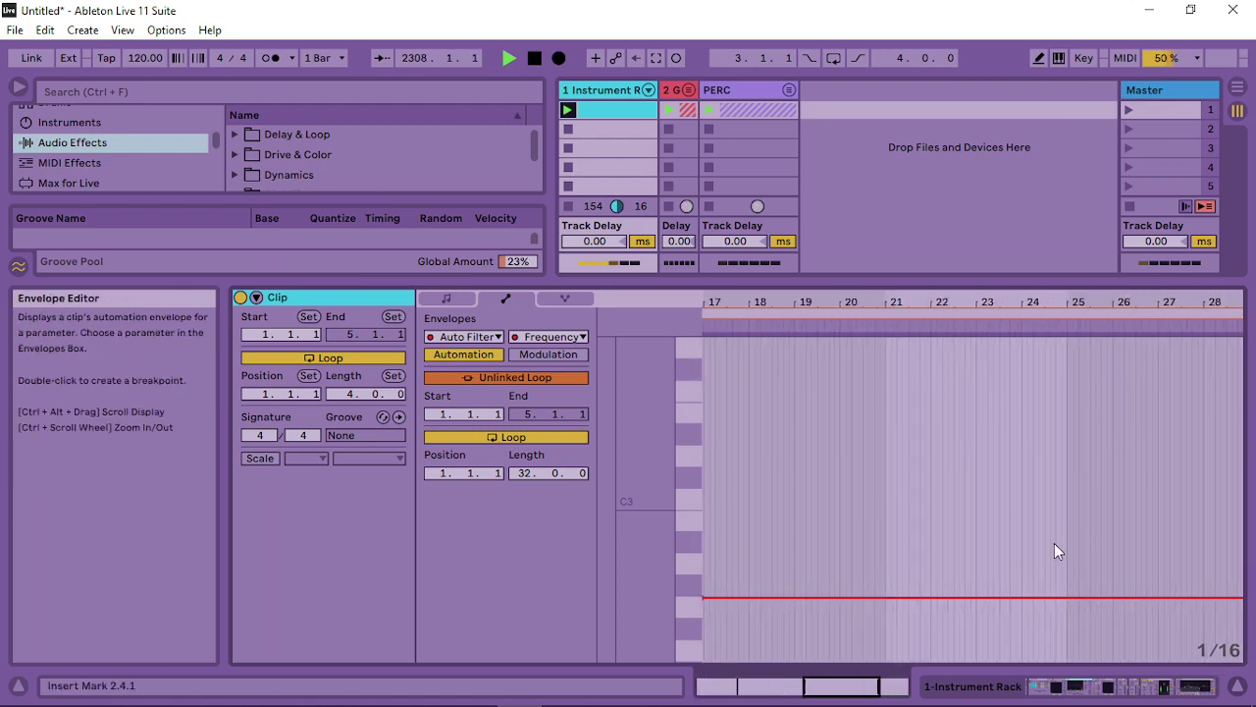
pyautogui.click(1016, 597)
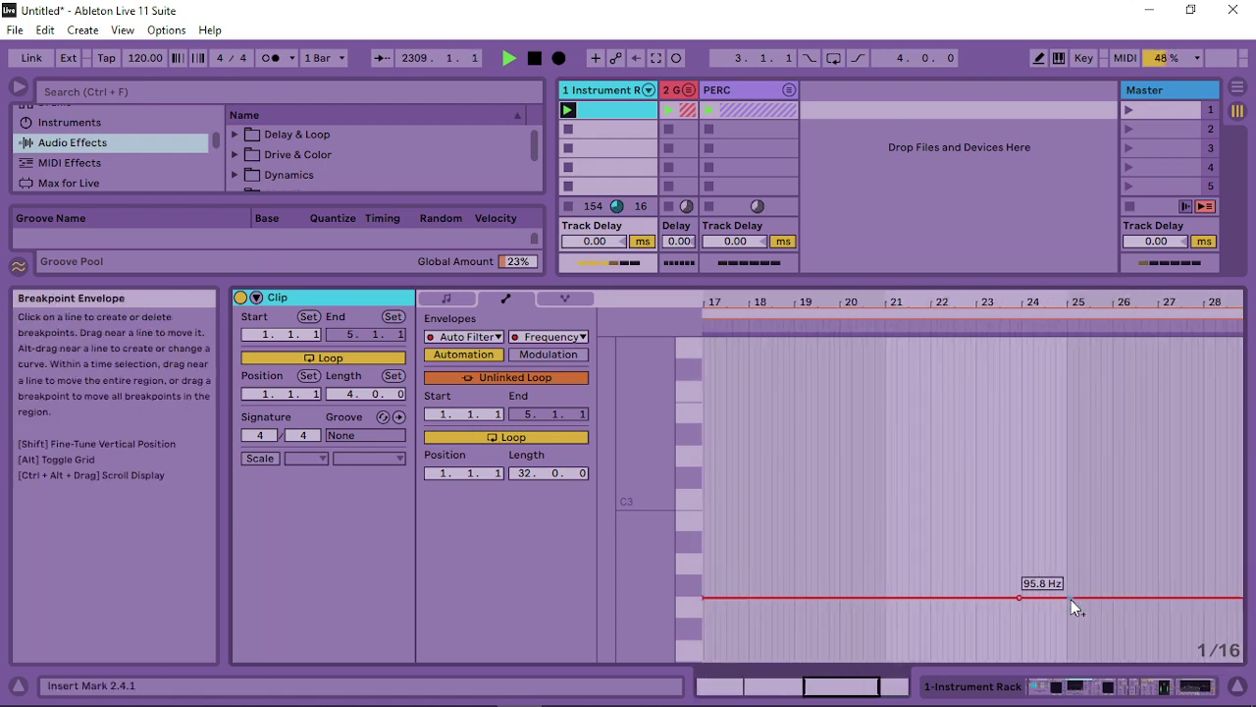
pyautogui.moveTo(1042, 598); pyautogui.dragTo(1069, 341)
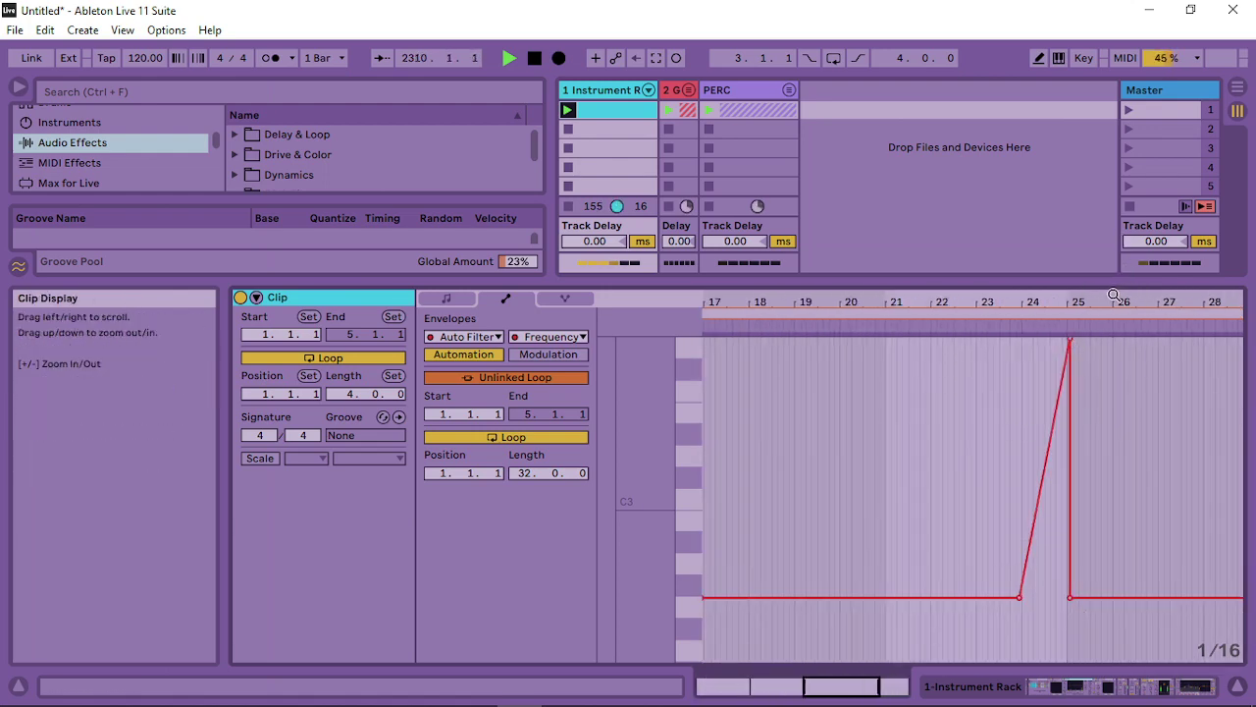
# Draw a final frequency ramp from 95.8 Hz at bar 29 up to the maximum at the end of the 32-bar loop
pyautogui.moveTo(1113, 295); pyautogui.dragTo(1113, 221)
pyautogui.moveTo(1201, 303); pyautogui.dragTo(1201, 380)
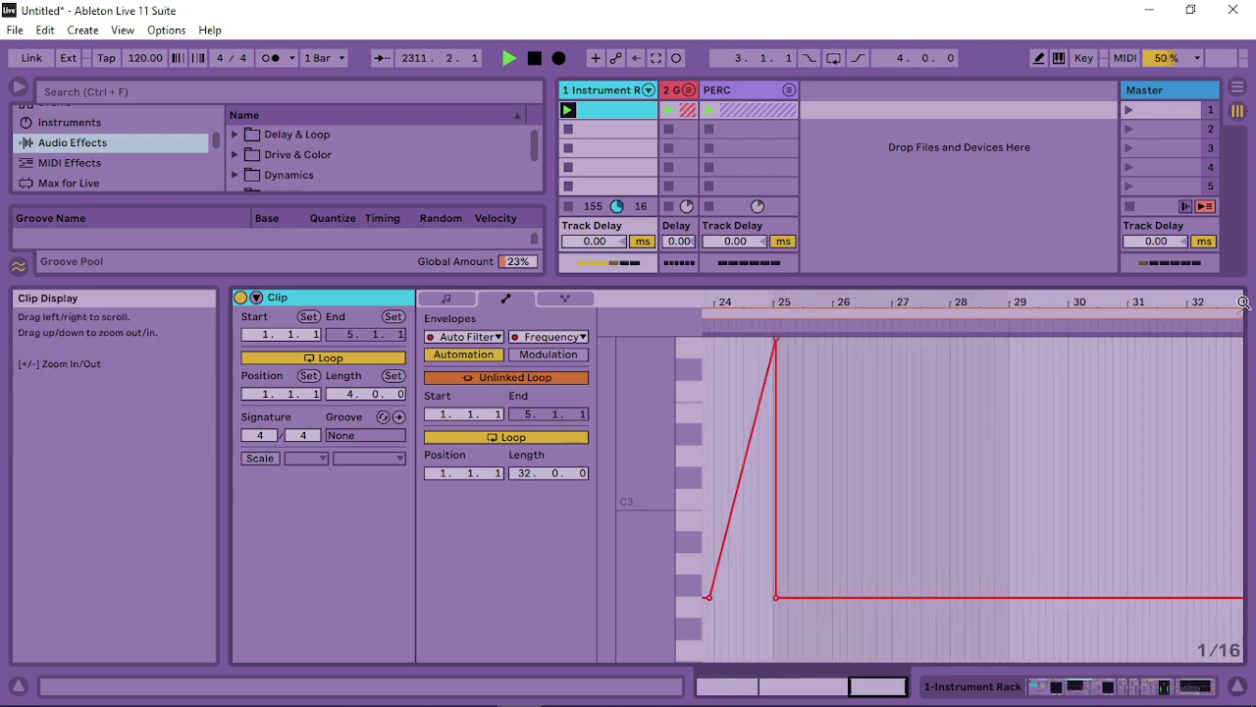
pyautogui.click(1128, 598)
pyautogui.moveTo(1229, 597); pyautogui.dragTo(1242, 339)
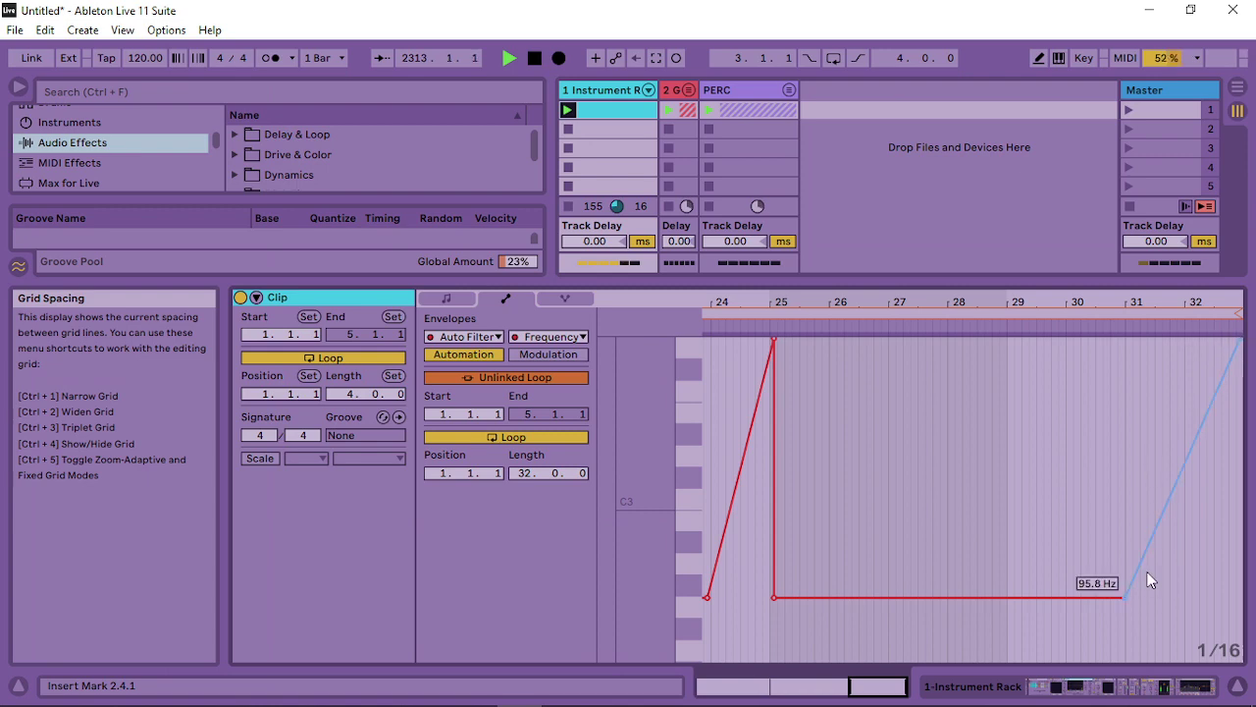
pyautogui.moveTo(1122, 597); pyautogui.dragTo(1007, 595)
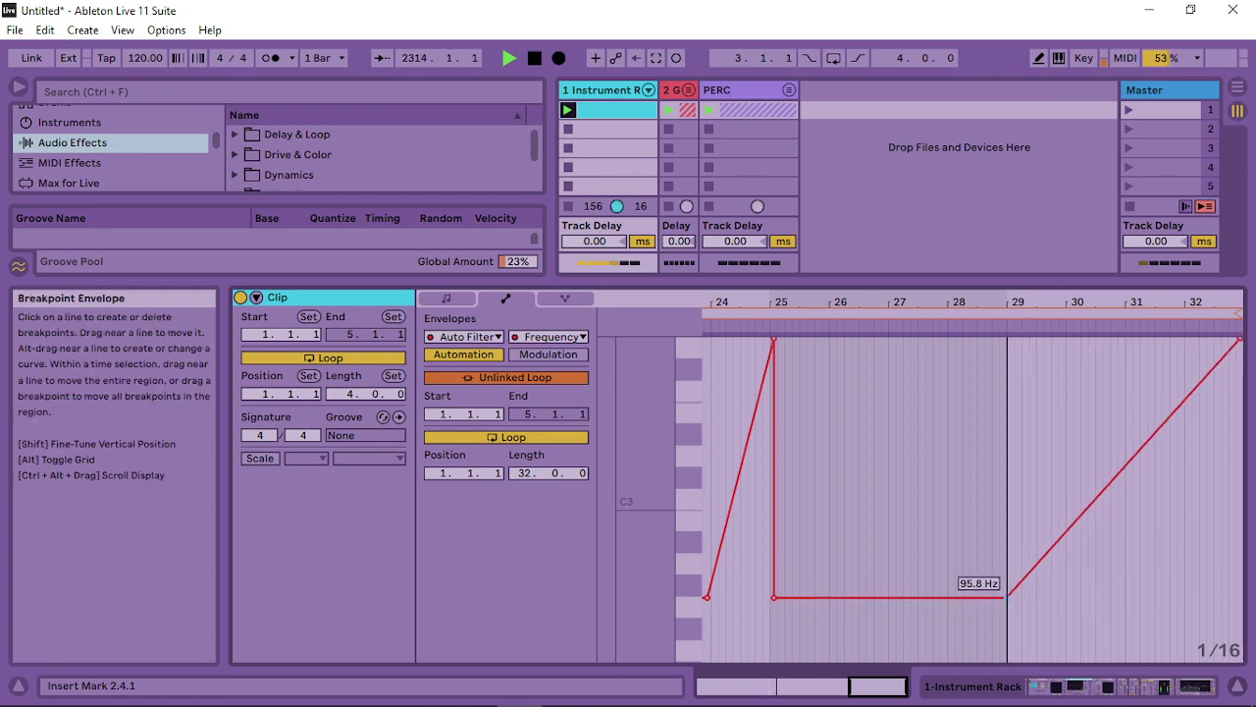
pyautogui.moveTo(1012, 304); pyautogui.dragTo(1012, 292)
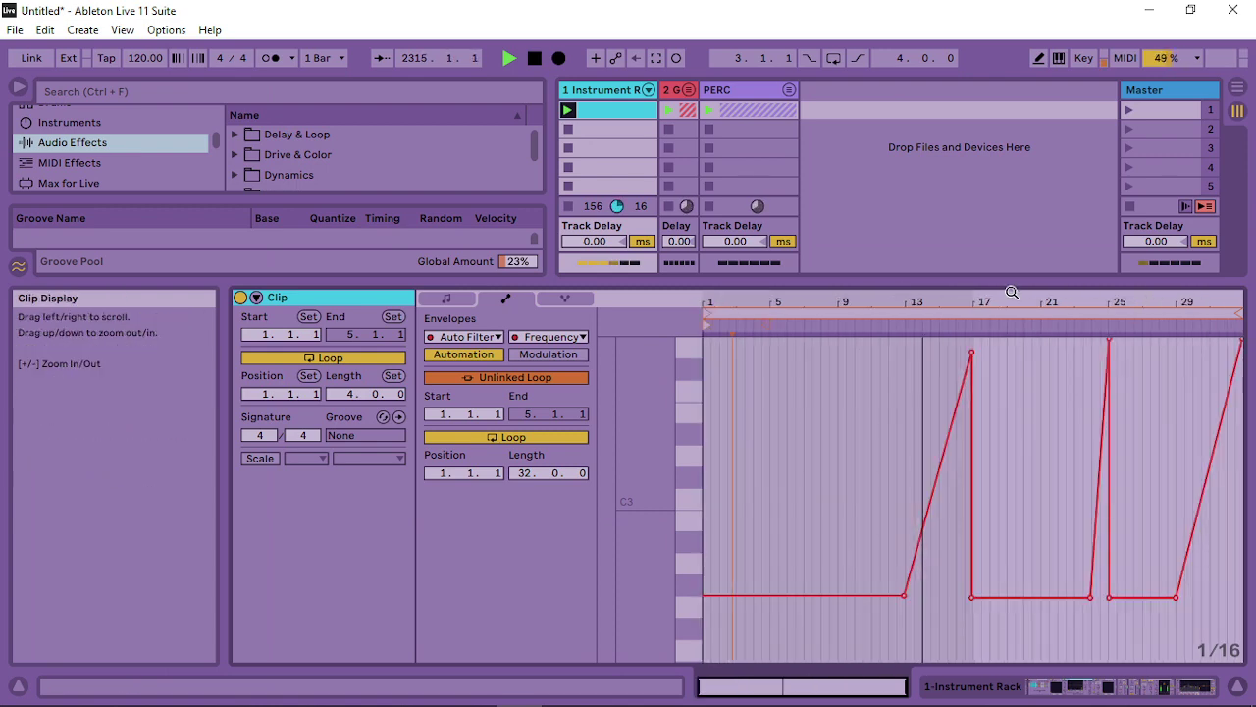
pyautogui.moveTo(975, 351)
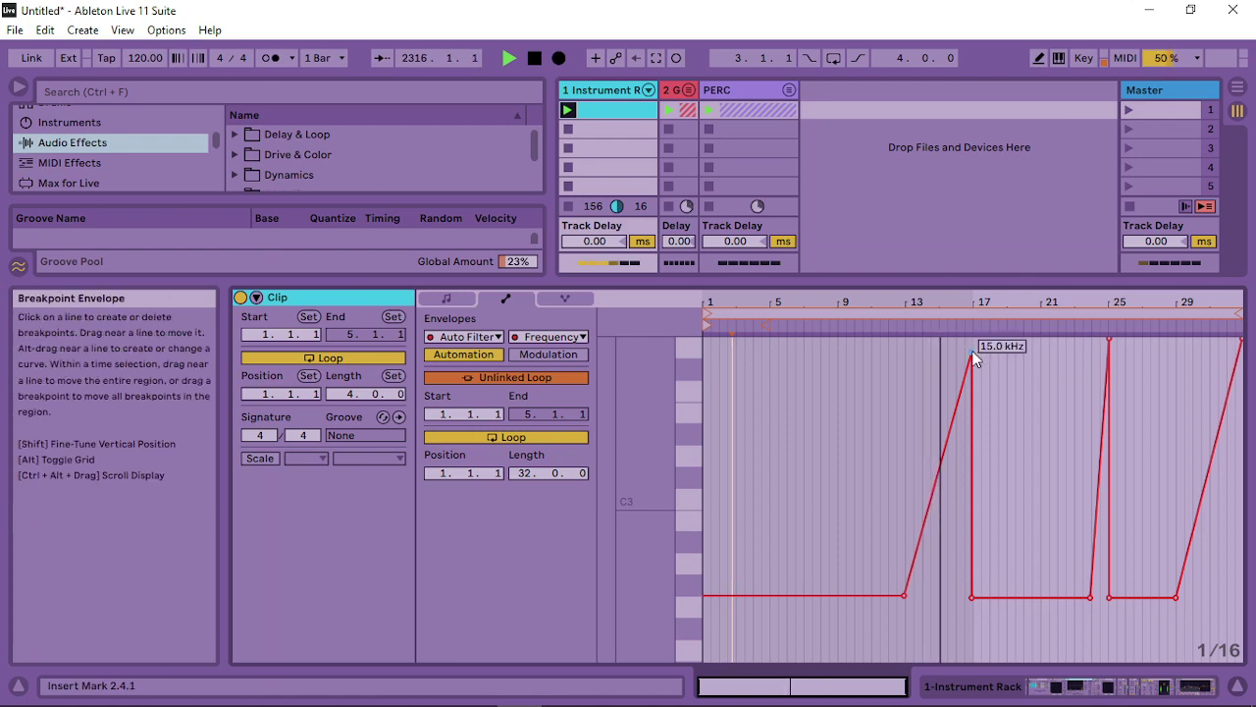
# Align the Auto Filter Frequency peak with bar 17 at about 18.2 kHz and slope its drop to a low point just after the bar
pyautogui.moveTo(972, 354); pyautogui.dragTo(995, 309)
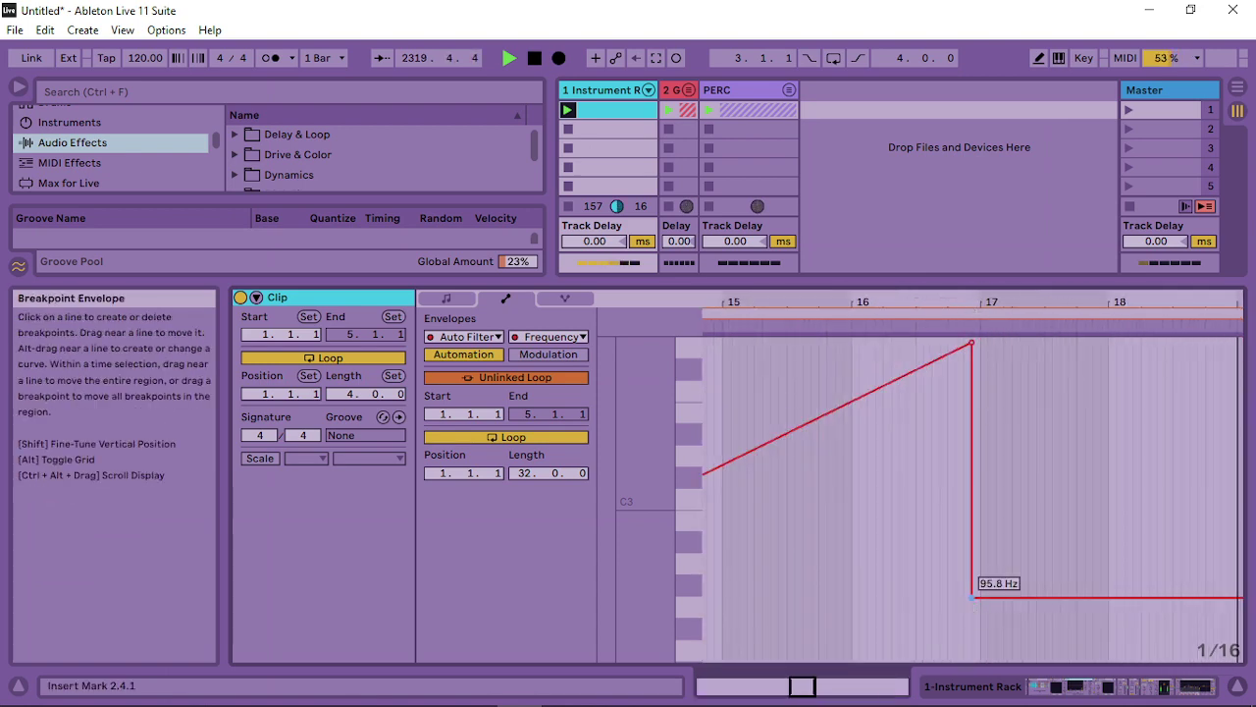
pyautogui.moveTo(973, 597); pyautogui.dragTo(980, 597)
pyautogui.moveTo(966, 344); pyautogui.dragTo(980, 344)
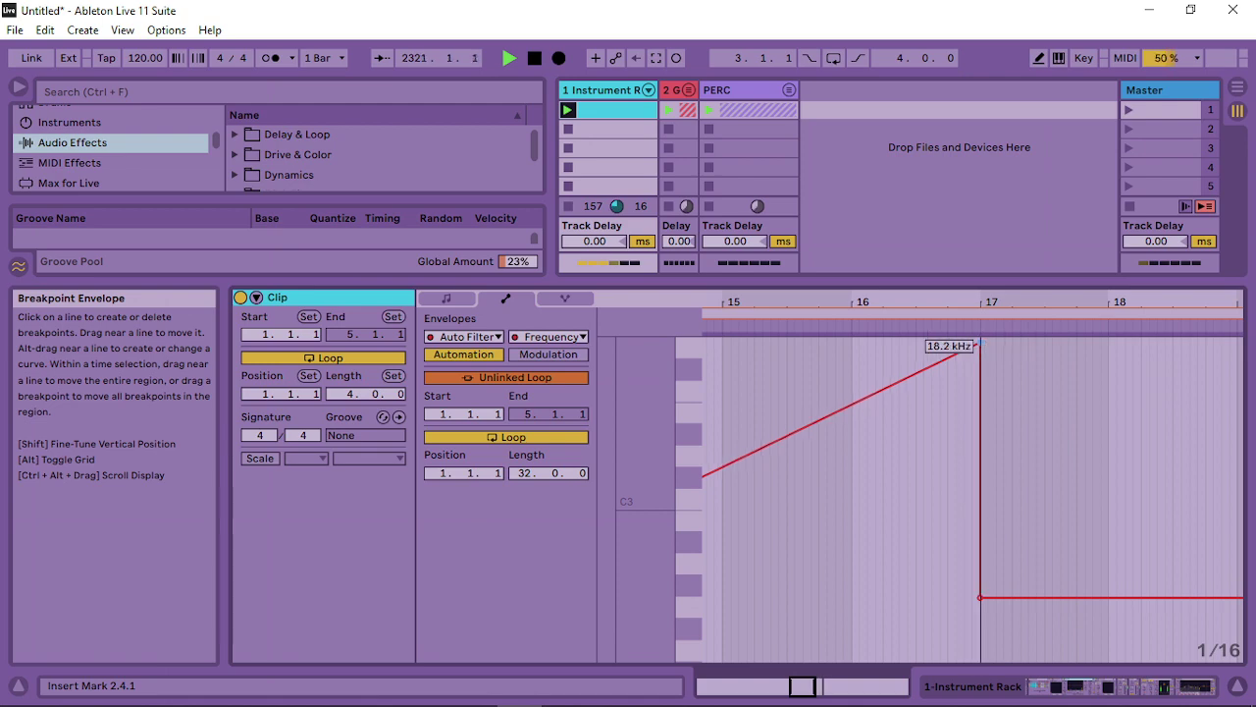
pyautogui.moveTo(982, 597); pyautogui.dragTo(1013, 597)
pyautogui.moveTo(1048, 303); pyautogui.dragTo(1048, 196)
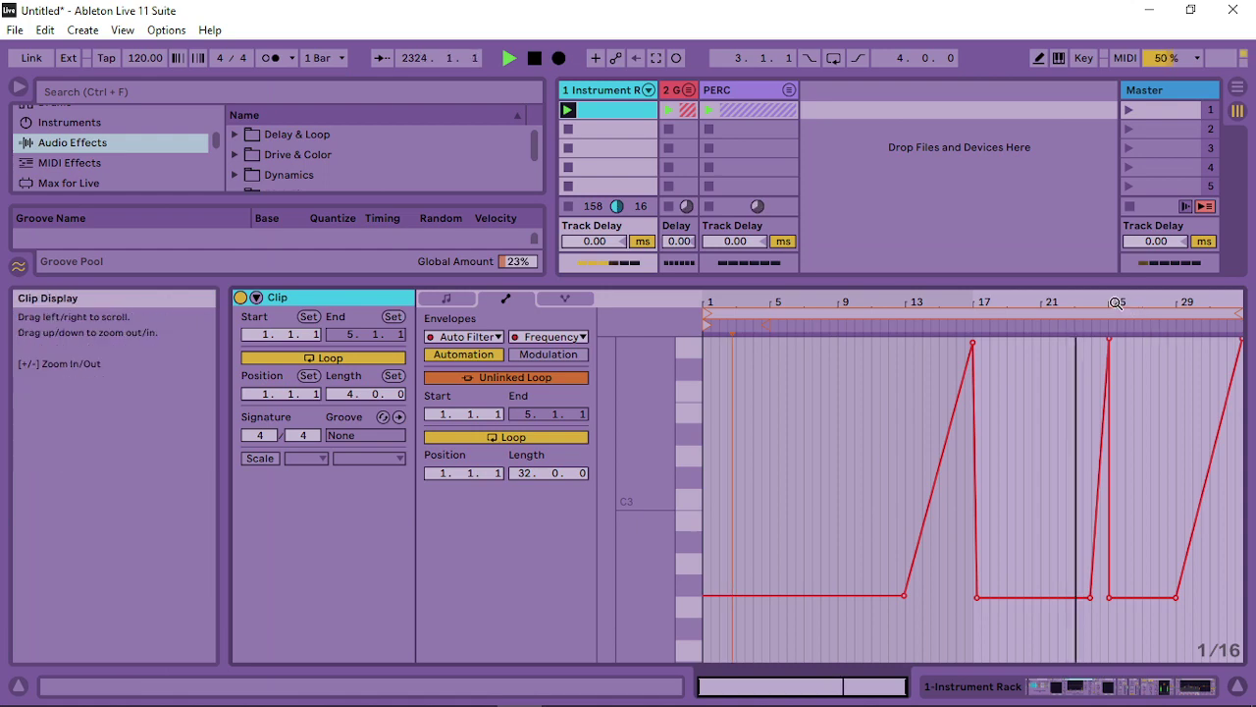
# Slope the Frequency envelope's drop at bar 25 by moving its 95.8 Hz breakpoint slightly later than the peak
pyautogui.moveTo(1124, 302); pyautogui.dragTo(1123, 429)
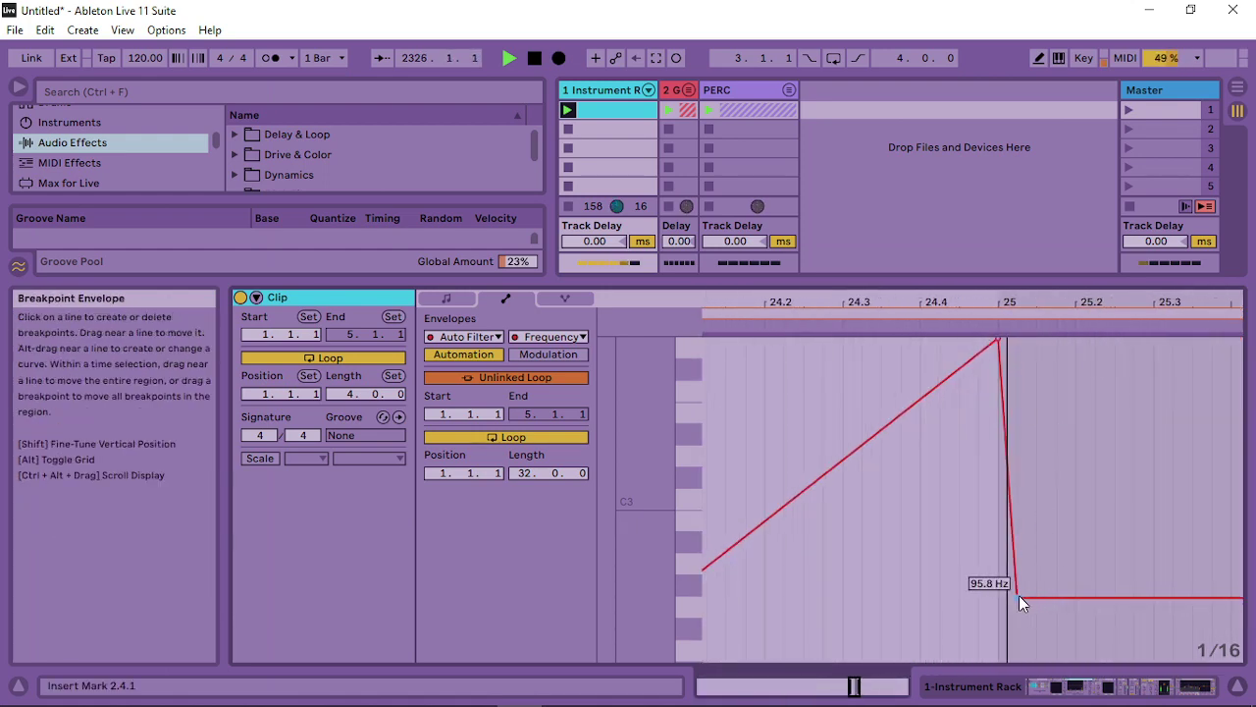
pyautogui.moveTo(1018, 597); pyautogui.dragTo(1134, 597)
pyautogui.moveTo(1088, 302); pyautogui.dragTo(1096, 278)
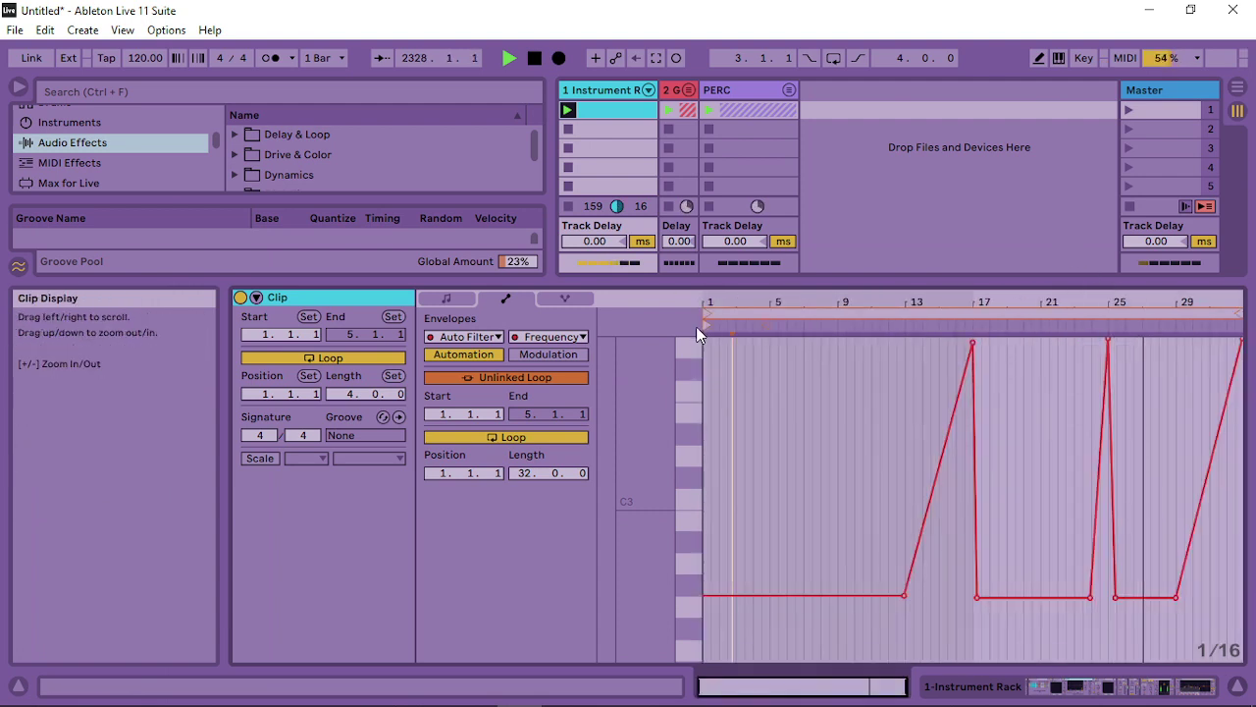
# Shape a curved Frequency sweep from 19.9 kHz at bar 1 down to a low breakpoint at bar 5
pyautogui.click(735, 595)
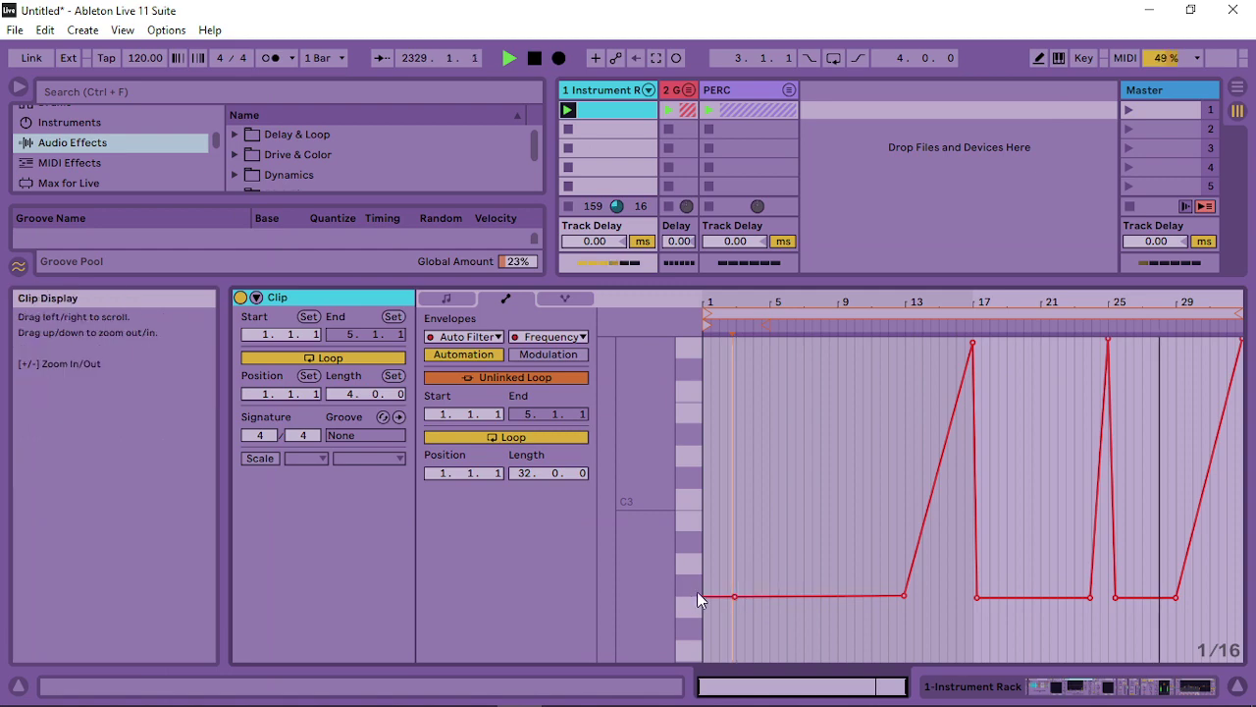
pyautogui.moveTo(711, 596); pyautogui.dragTo(804, 339)
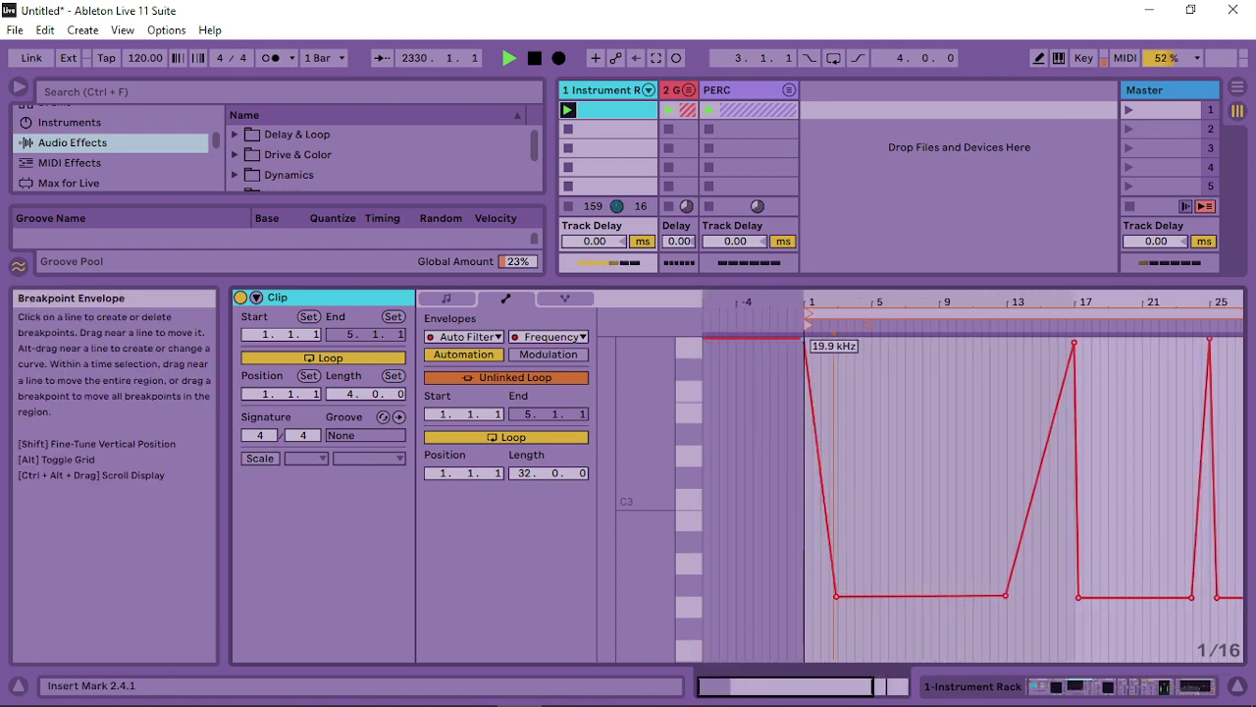
pyautogui.moveTo(844, 296); pyautogui.dragTo(977, 601)
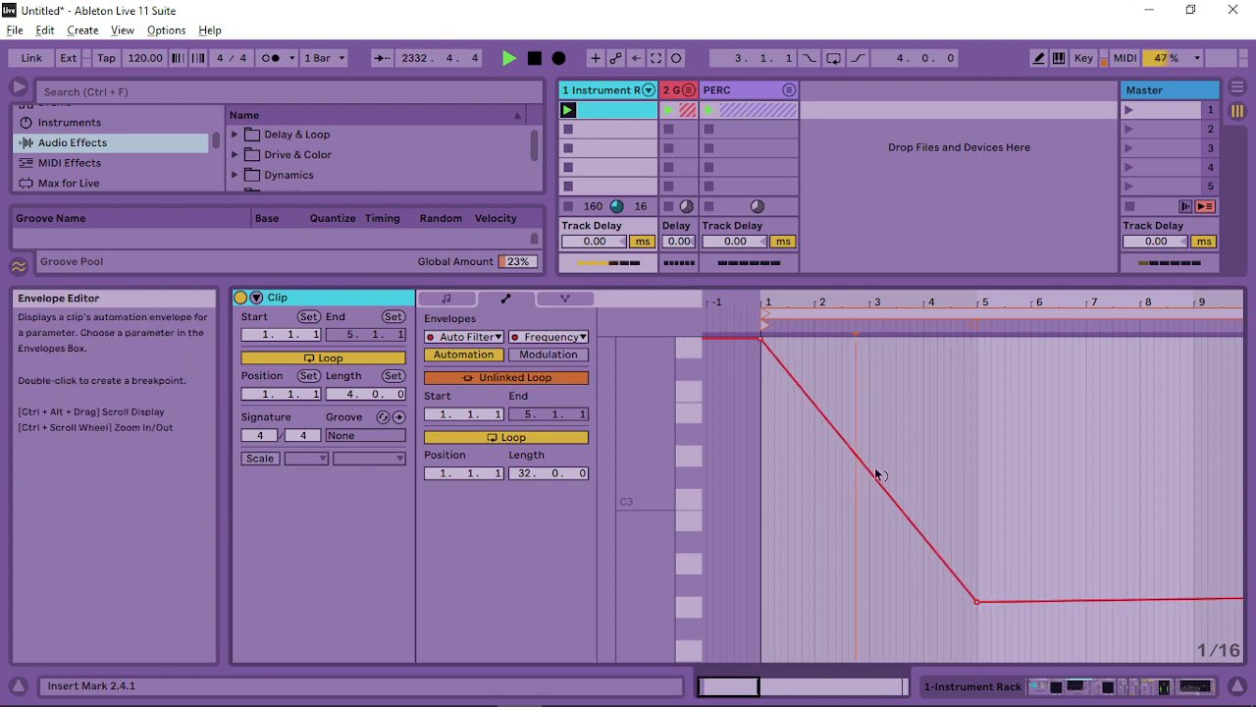
pyautogui.moveTo(857, 594); pyautogui.dragTo(856, 543)
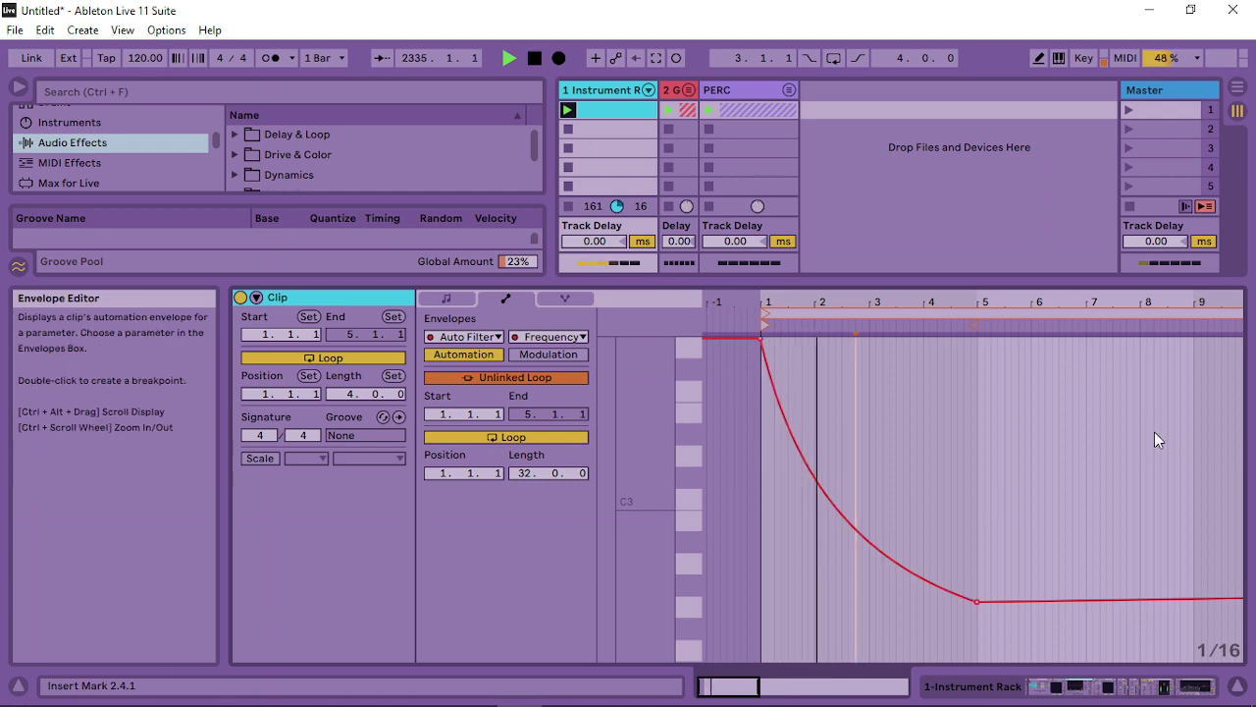
# Insert an Auto Filter after Zebra2 in the first Instrument Rack chain, with frequency 786 Hz and resonance 53%
pyautogui.click(608, 90)
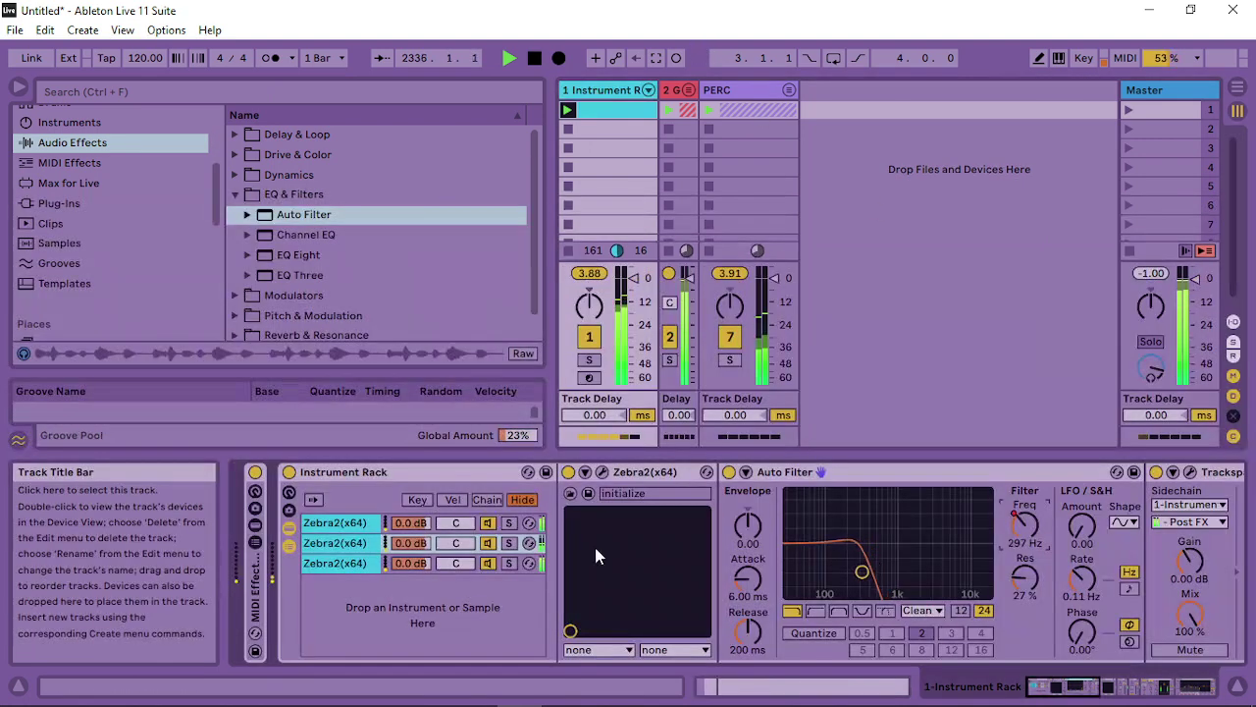
pyautogui.click(344, 562)
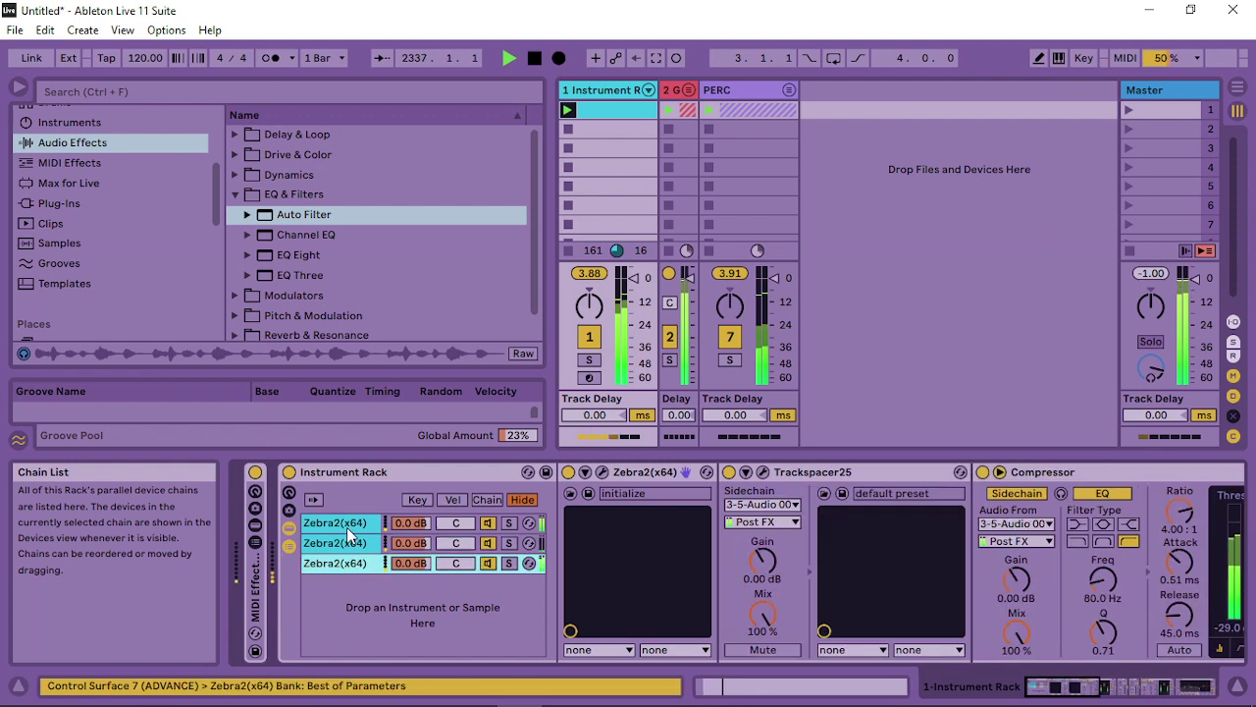
pyautogui.click(346, 527)
pyautogui.moveTo(316, 215); pyautogui.dragTo(731, 559)
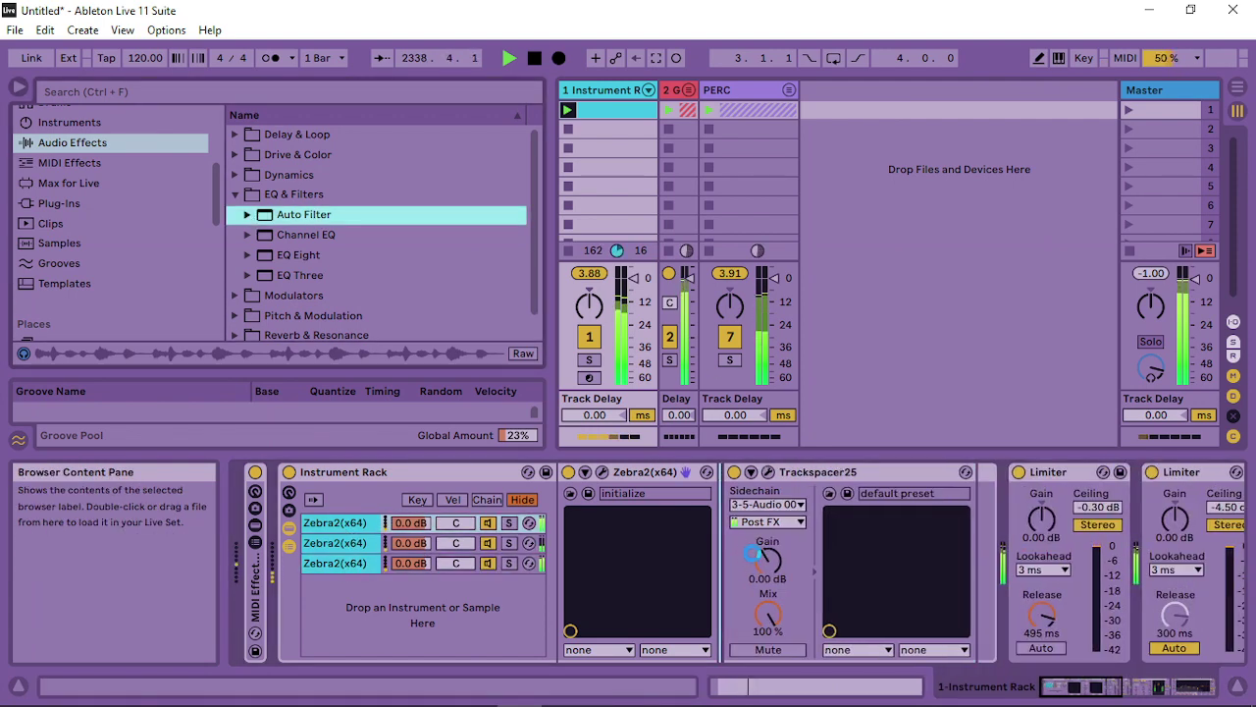
pyautogui.moveTo(991, 572); pyautogui.dragTo(892, 551)
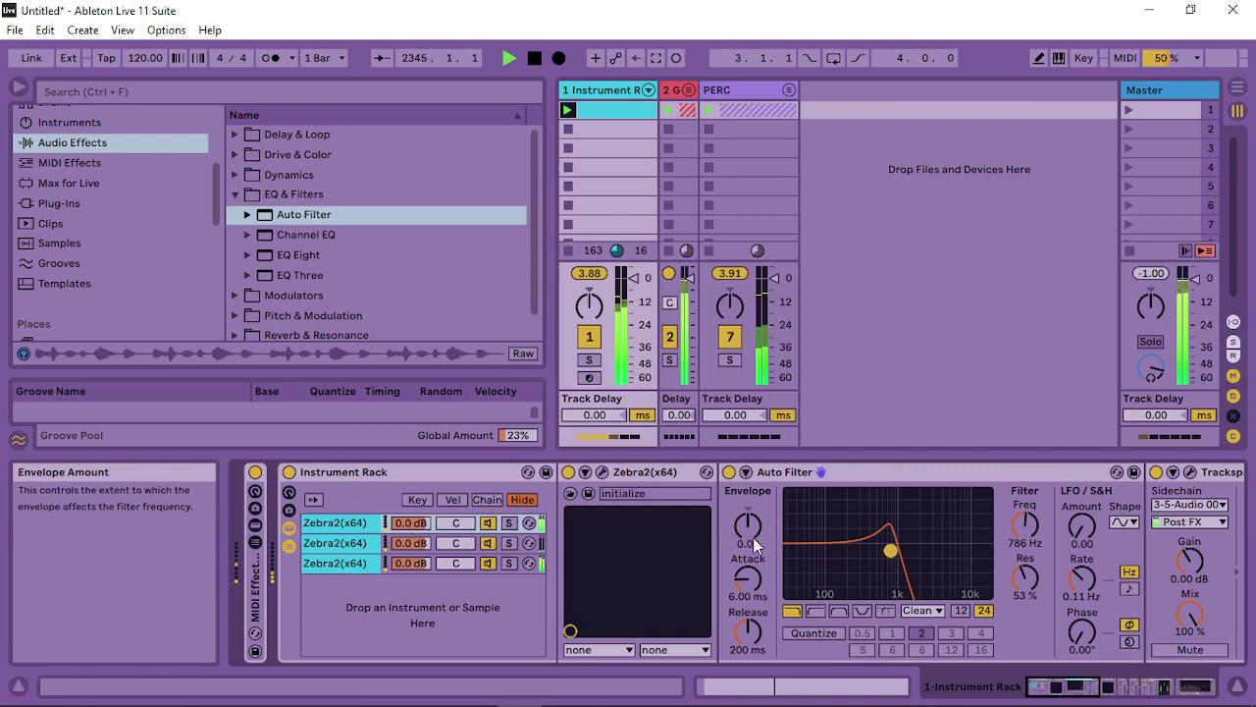
# Enable Quantize on the first chain's Auto Filter and set its envelope amount to 52.4 and release to 127 ms
pyautogui.click(840, 634)
pyautogui.moveTo(746, 524); pyautogui.dragTo(746, 509)
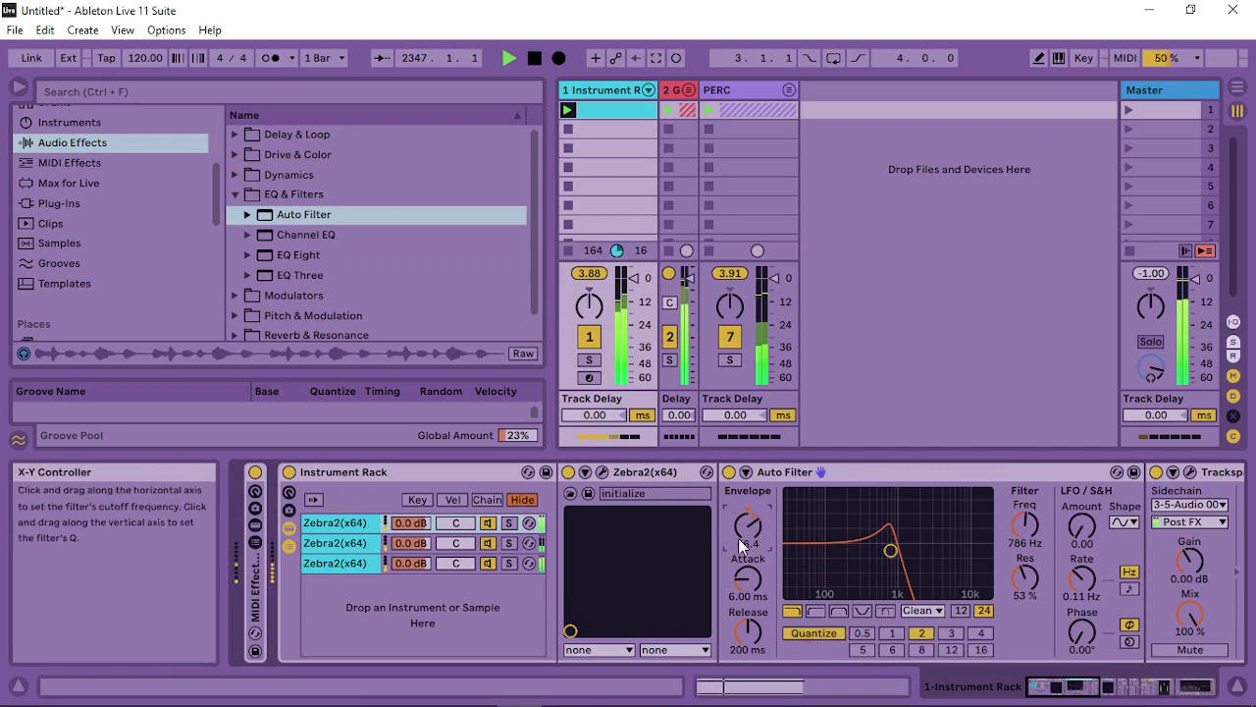
pyautogui.moveTo(744, 533); pyautogui.dragTo(743, 540)
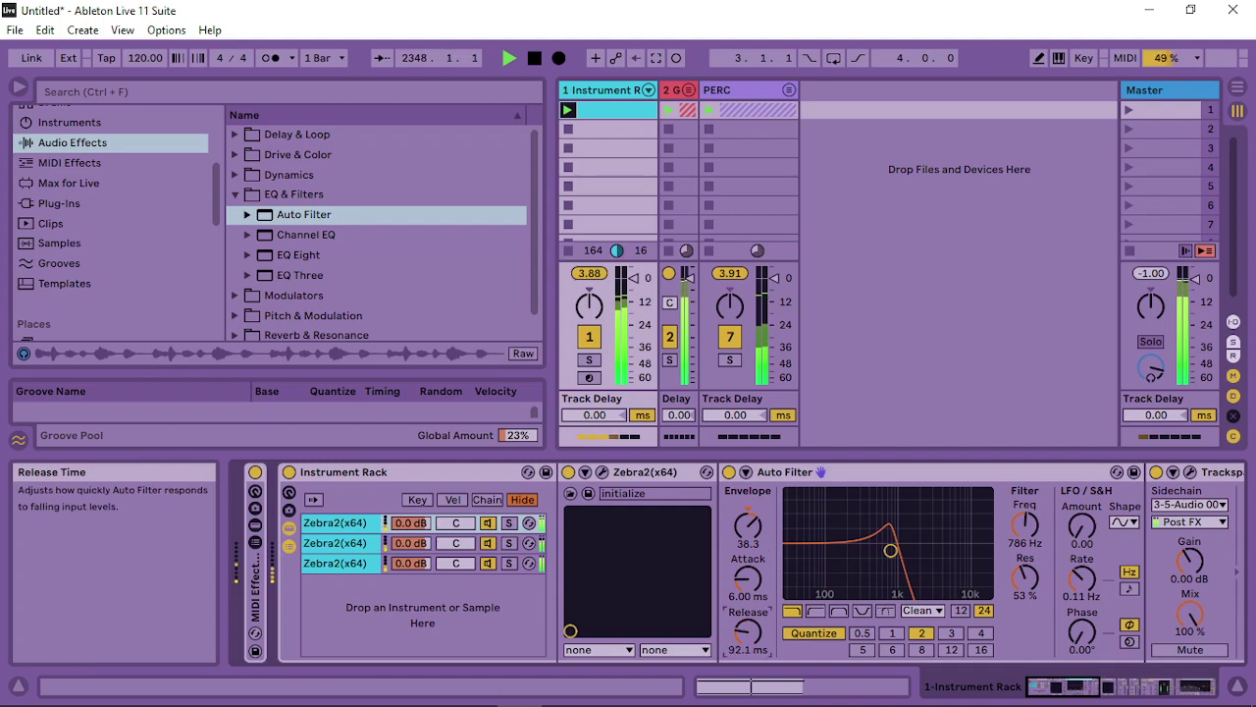
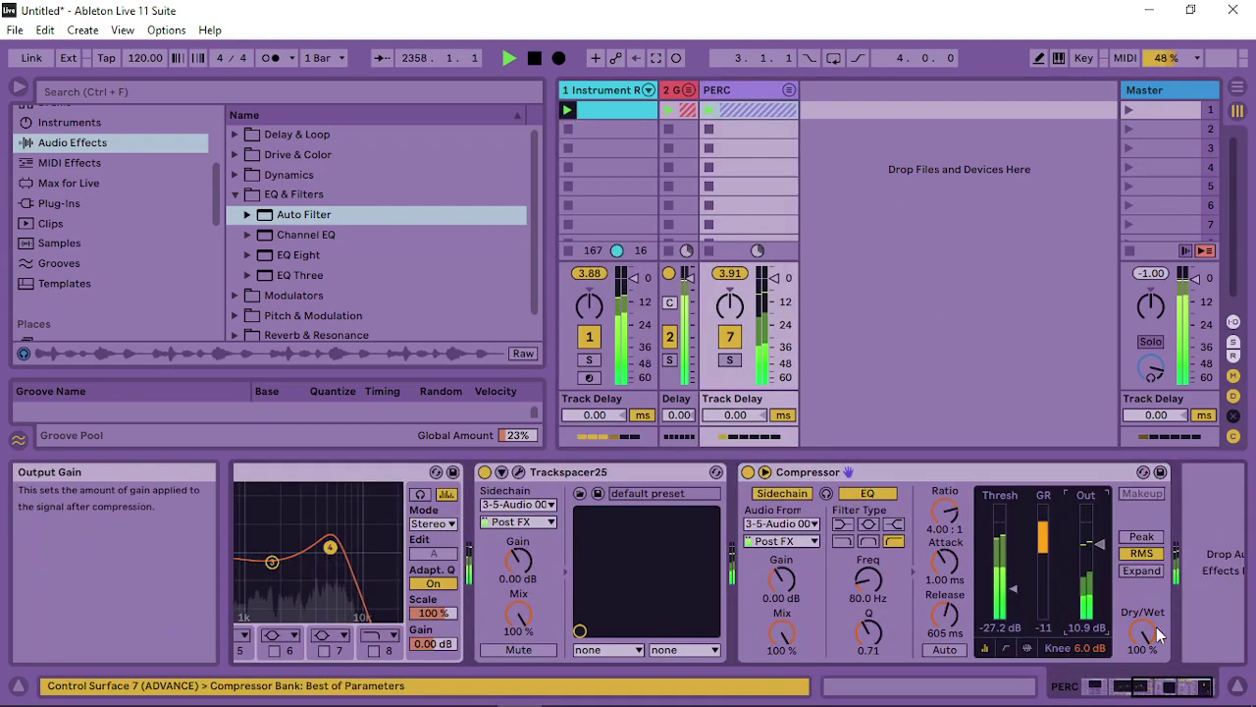
# Try soft clipping on the PERC group's Glue Compressor and set its makeup gain to 4.76 dB
pyautogui.click(1109, 690)
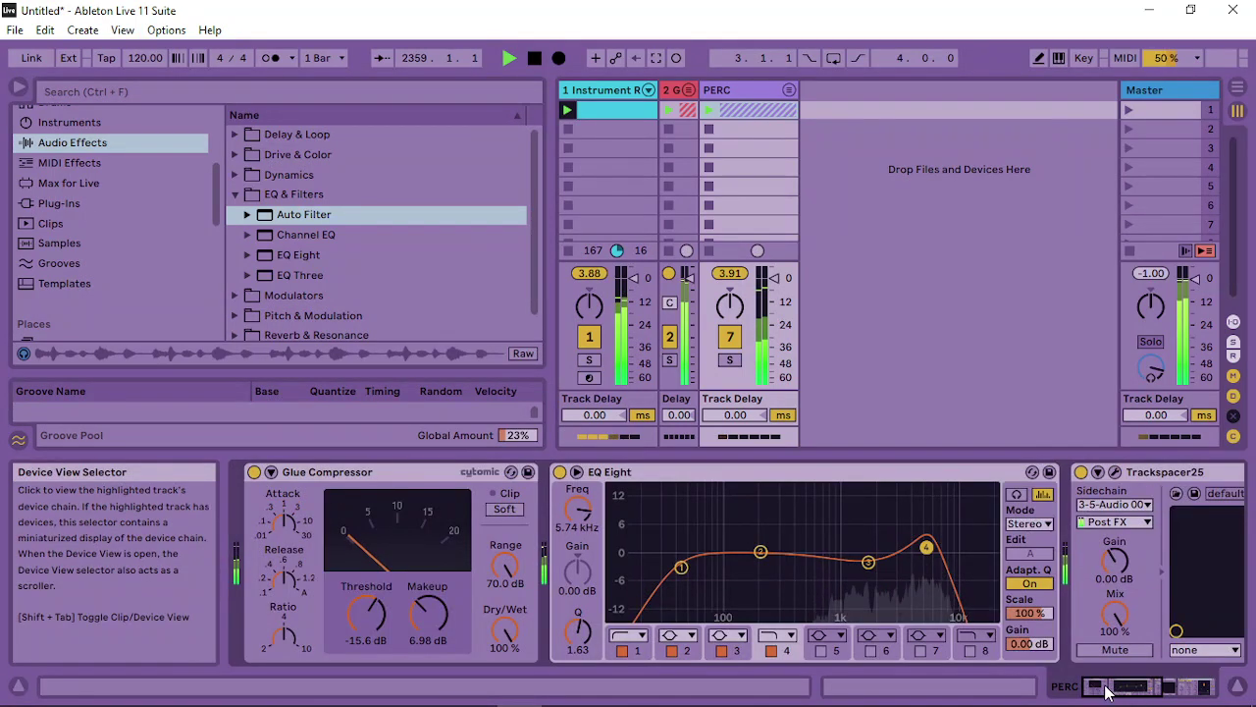
pyautogui.click(515, 511)
pyautogui.click(515, 516)
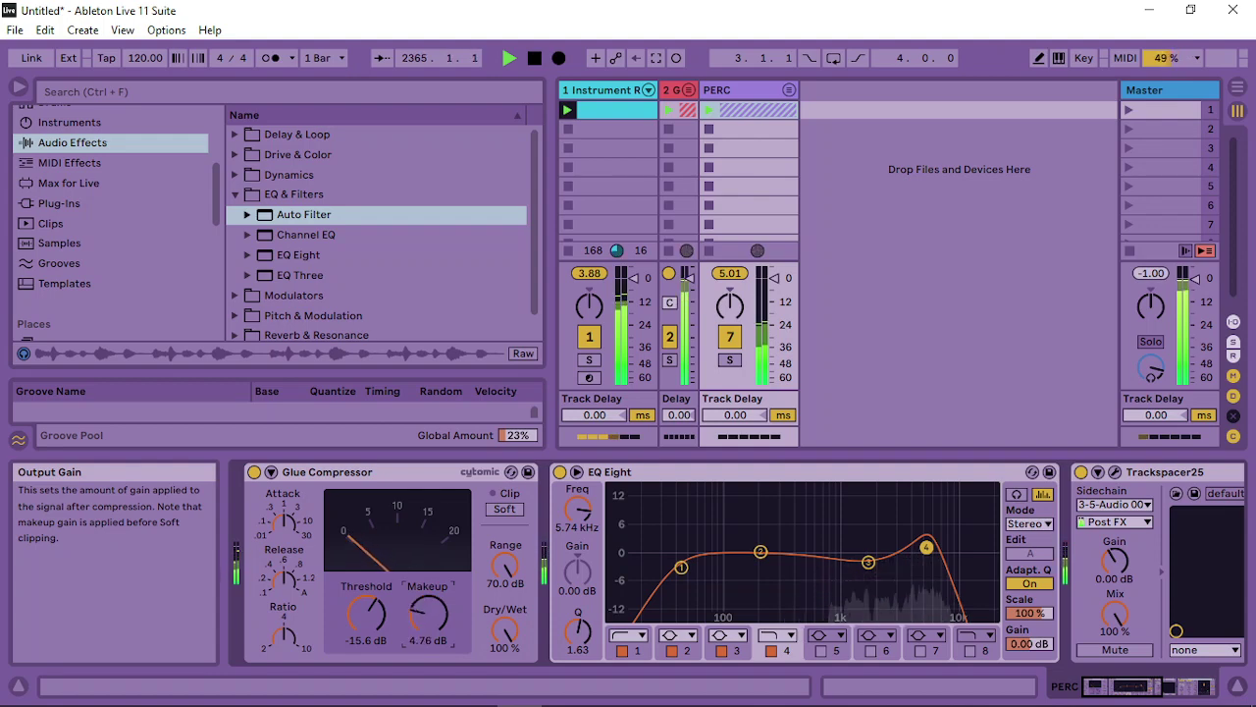
# On PERC track 11, set Echo feedback to 36%, reverb 26%, filters to 422 Hz and 6.19 kHz, and the Compressor's output to 13.5 dB and release to 2.27 s
pyautogui.click(788, 89)
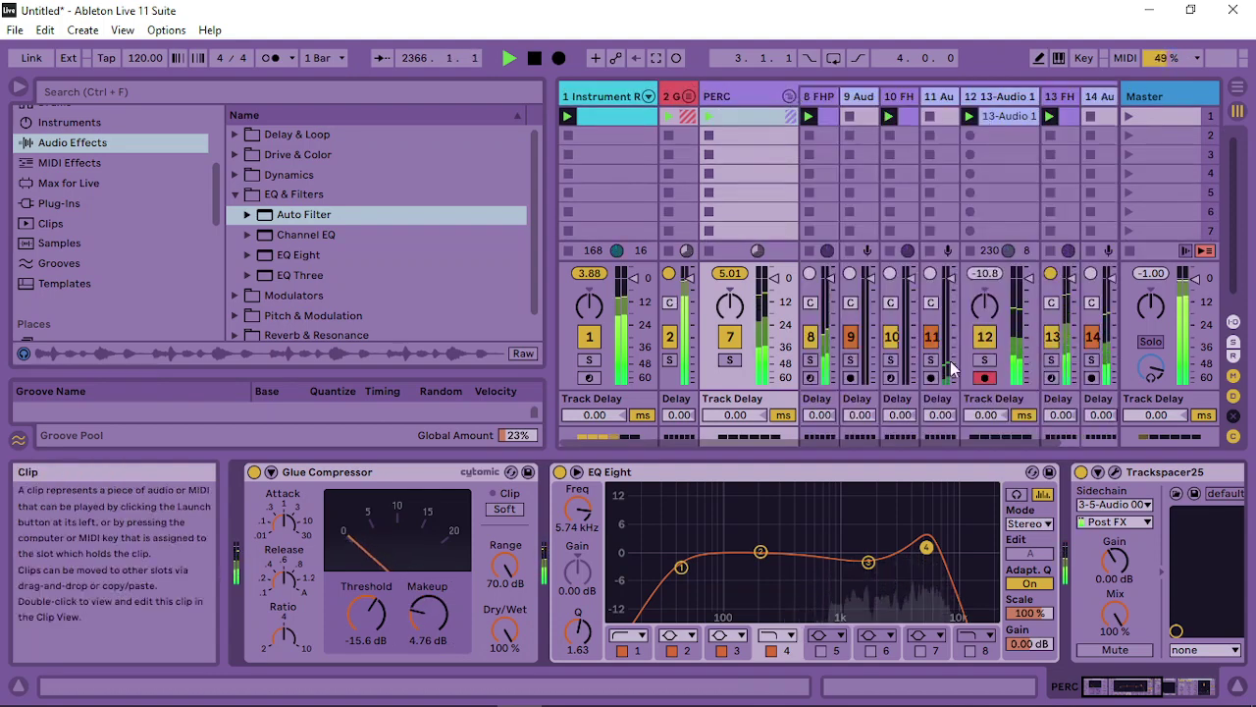
pyautogui.moveTo(904, 443); pyautogui.dragTo(953, 441)
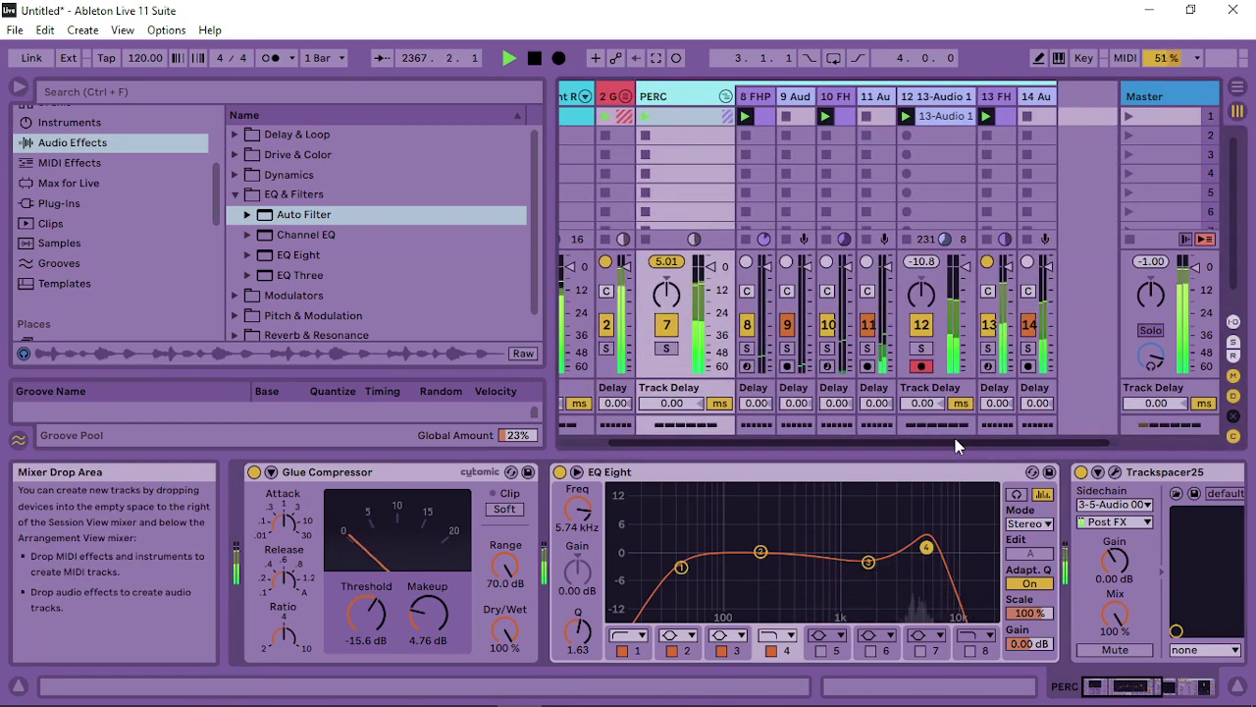
pyautogui.click(874, 95)
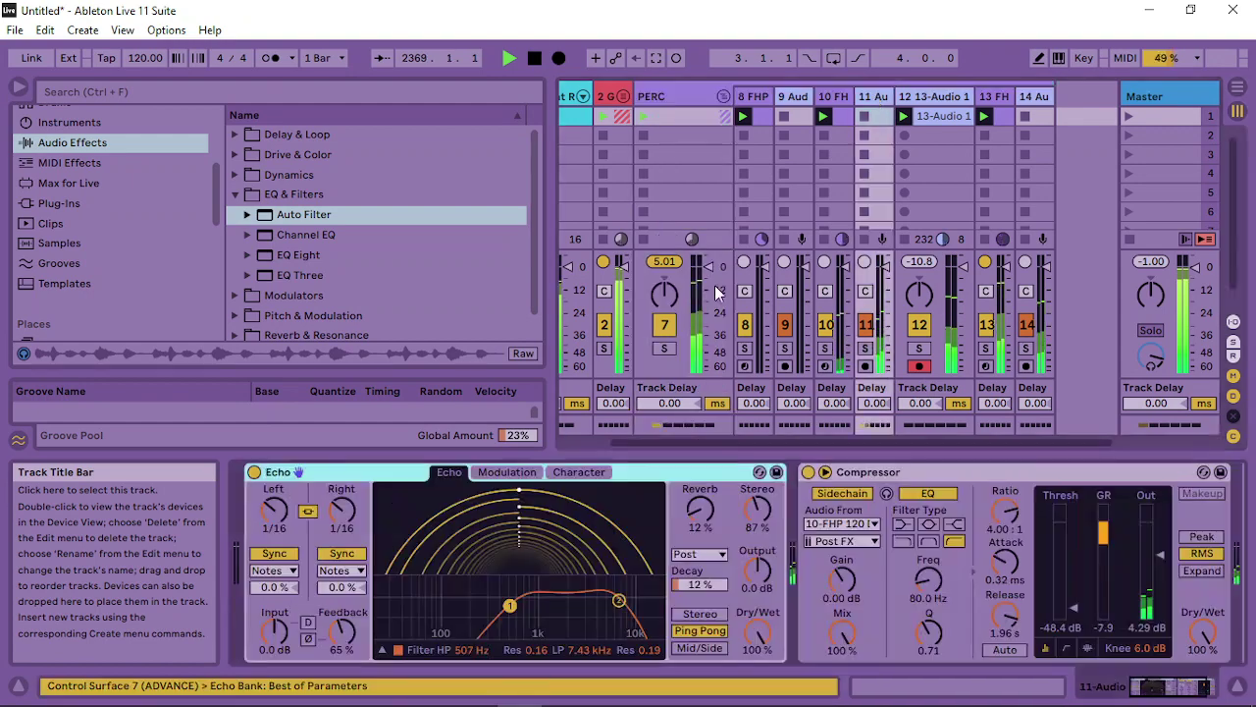
pyautogui.moveTo(343, 629); pyautogui.dragTo(342, 677)
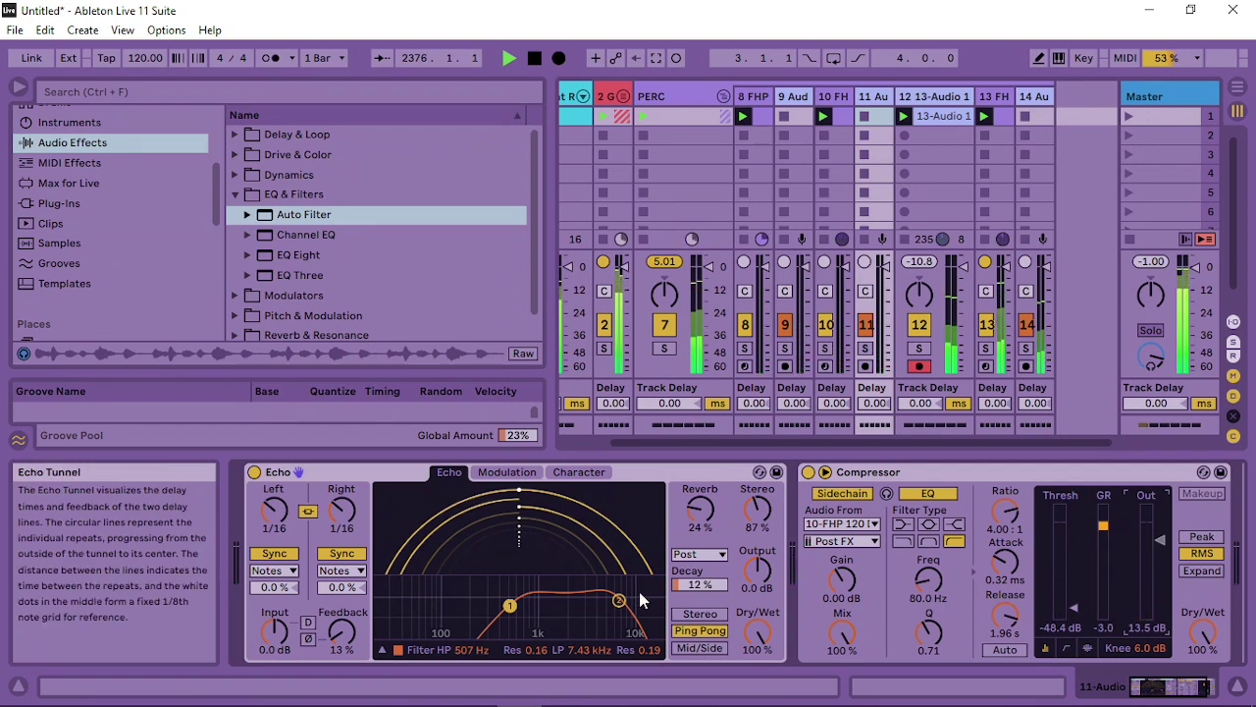
pyautogui.moveTo(496, 593); pyautogui.dragTo(609, 603)
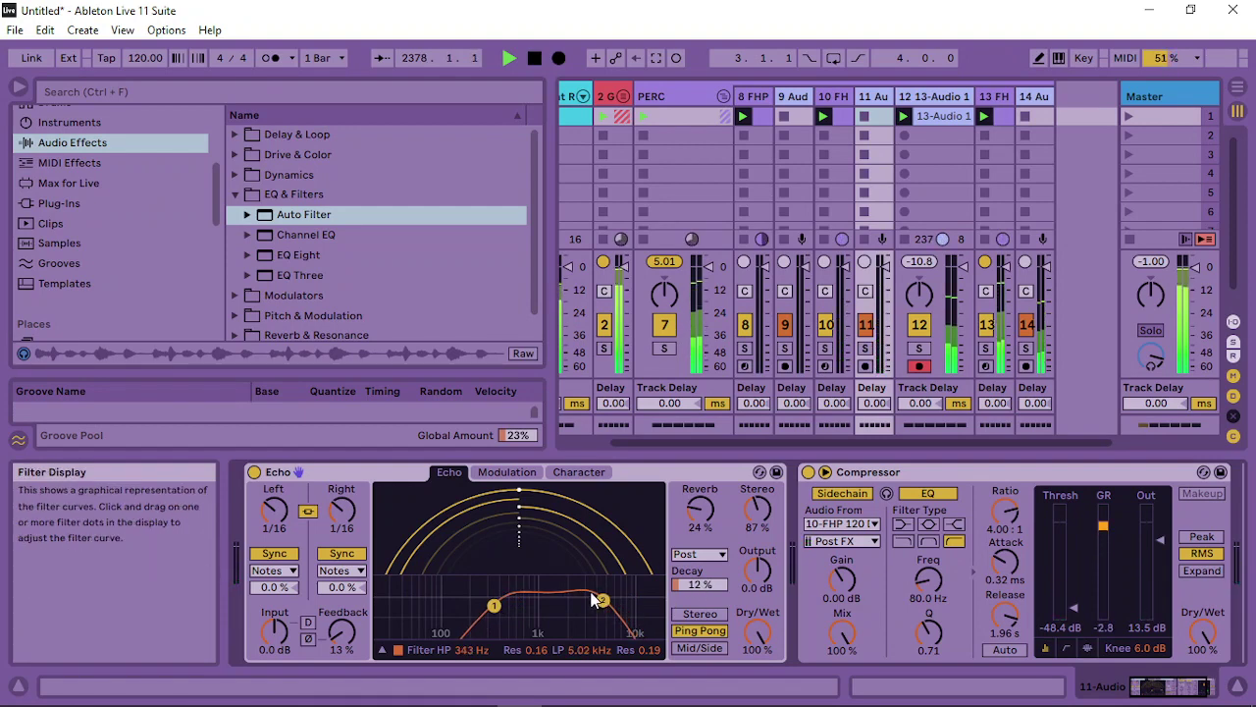
pyautogui.moveTo(603, 599); pyautogui.dragTo(610, 597)
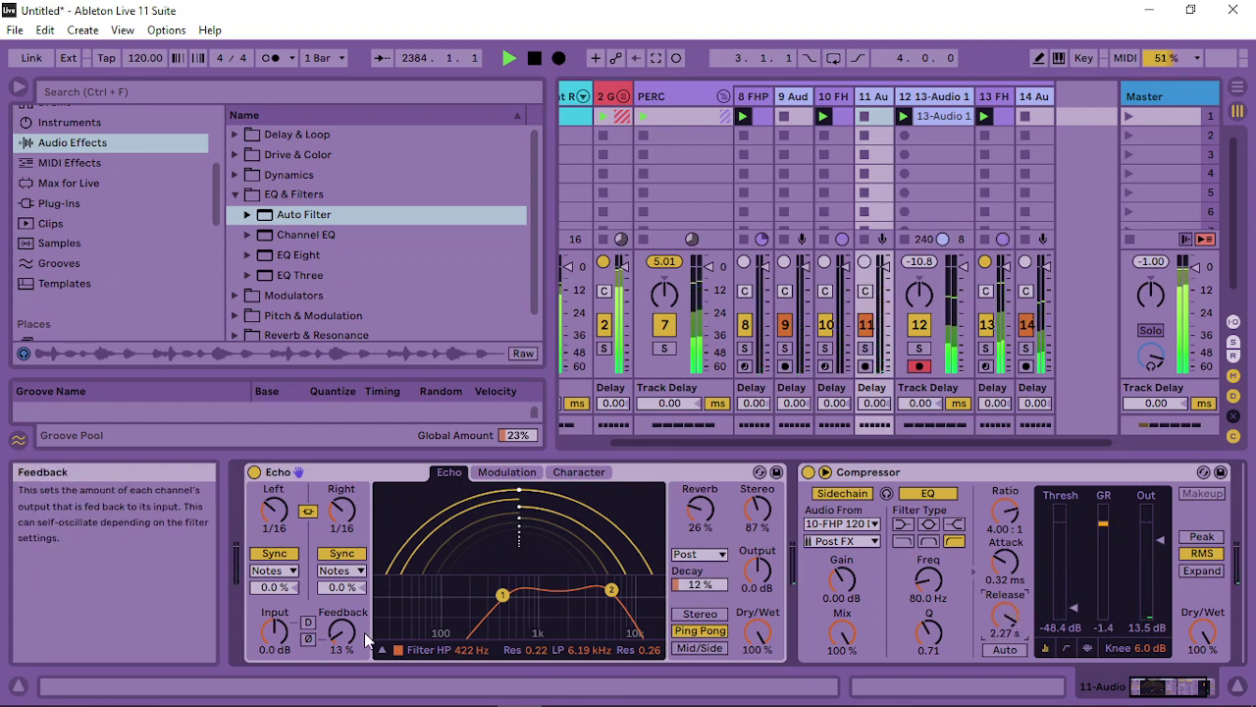
pyautogui.moveTo(341, 631); pyautogui.dragTo(341, 610)
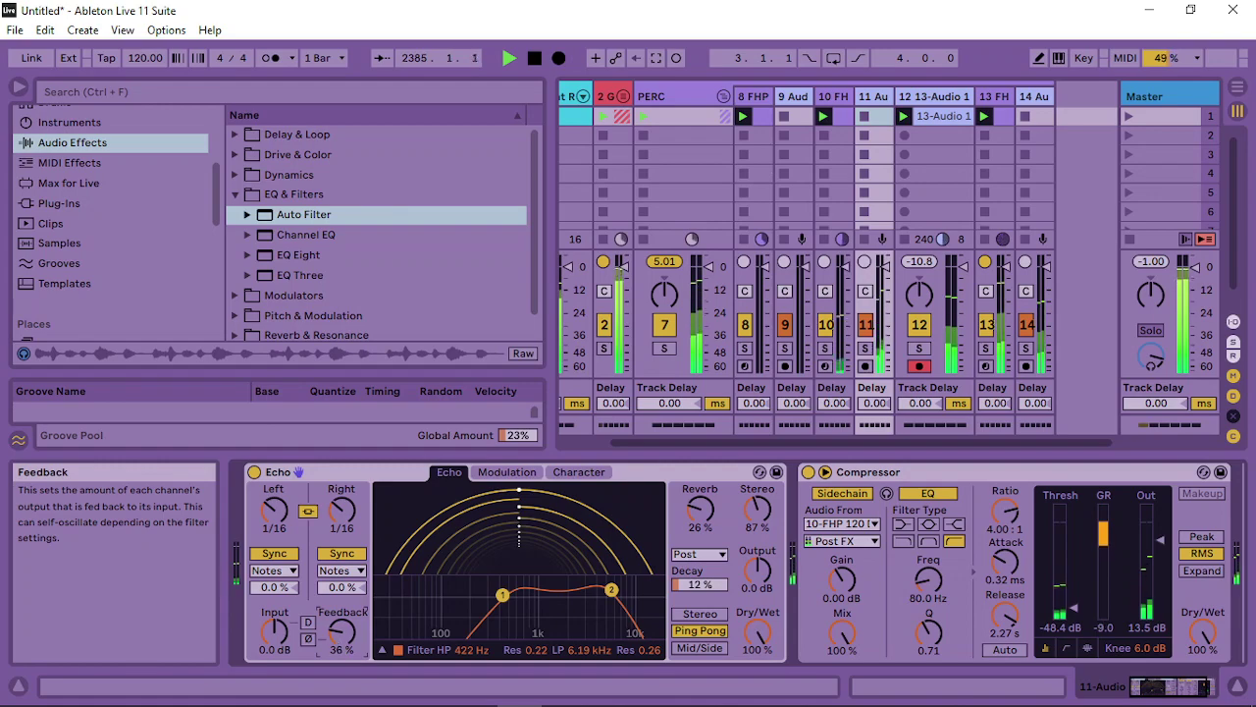
# Fold the PERC group and set the first Zebra2 chain's Auto Filter to 758 Hz with 70% resonance
pyautogui.click(669, 88)
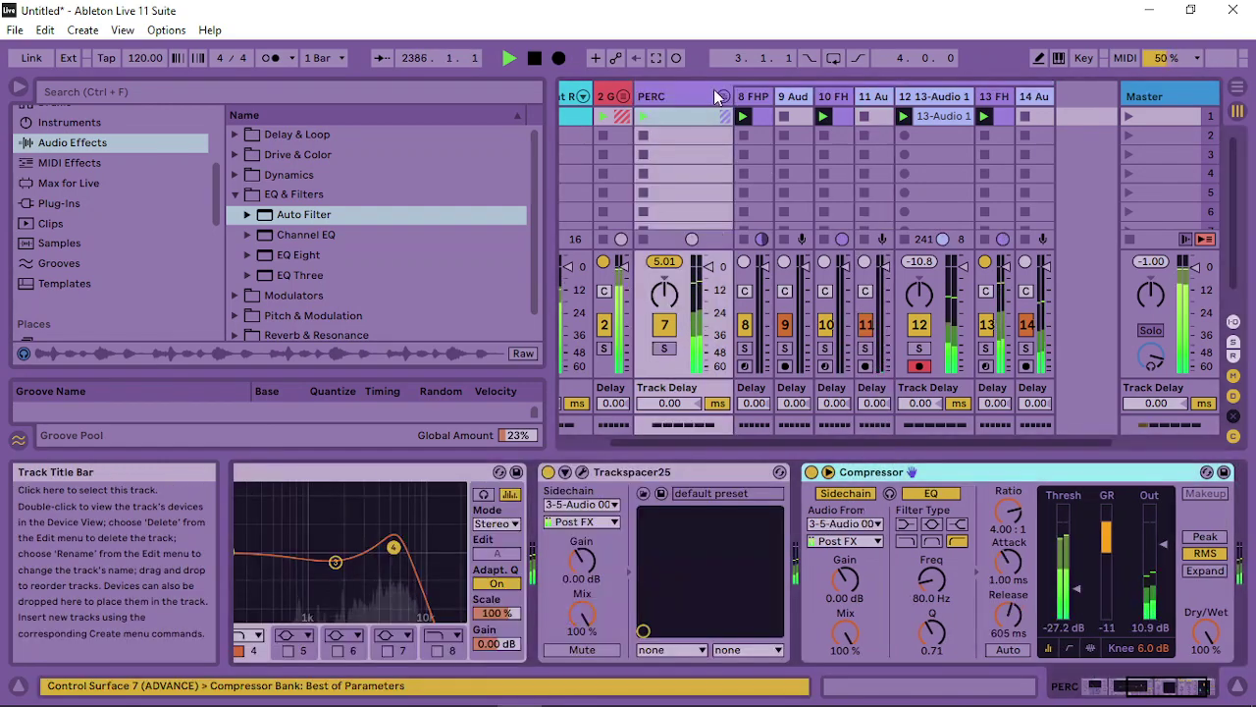
pyautogui.click(722, 95)
pyautogui.click(597, 89)
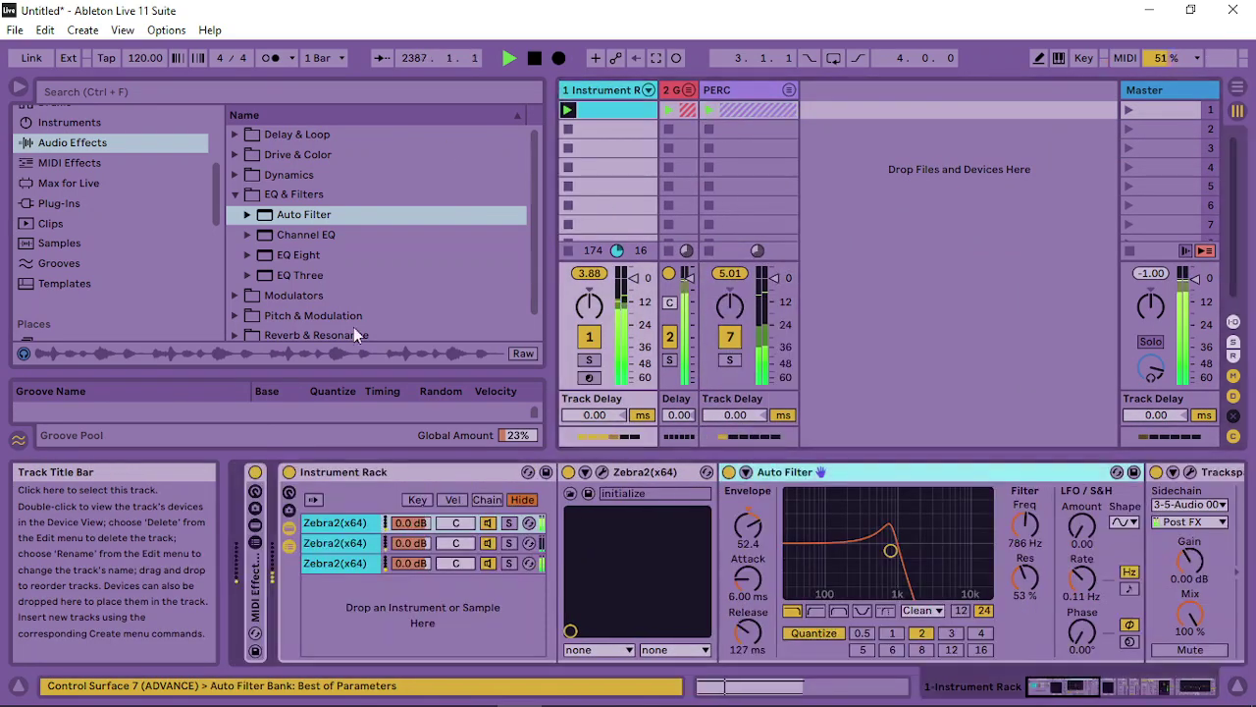
pyautogui.moveTo(890, 551)
pyautogui.mouseDown()
pyautogui.moveTo(902, 550)
pyautogui.moveTo(892, 534)
pyautogui.mouseUp()
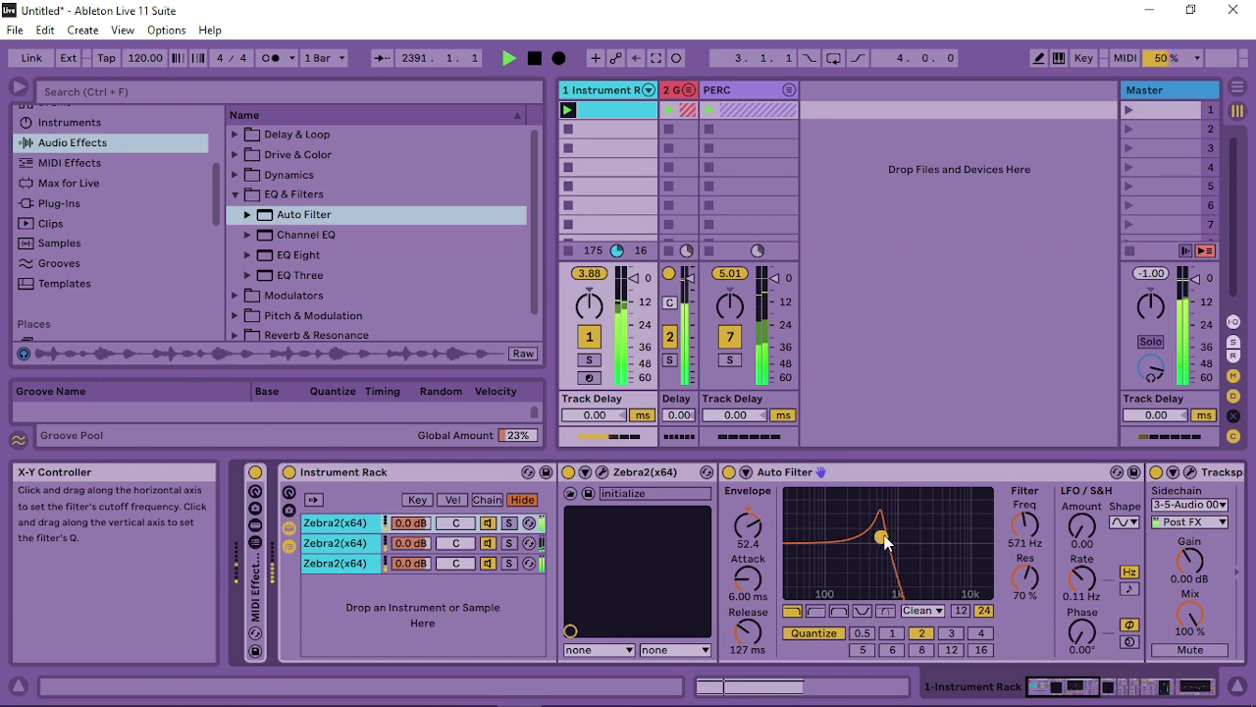
pyautogui.moveTo(887, 542); pyautogui.dragTo(890, 541)
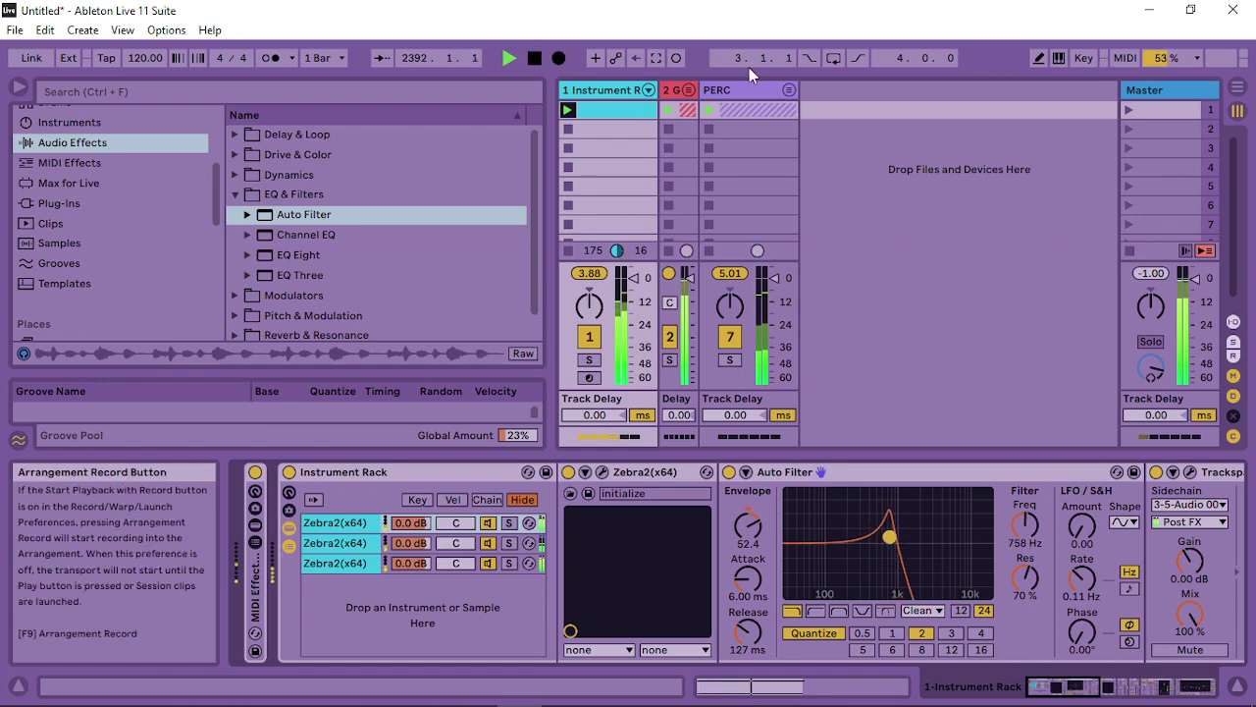
# Unfold group 2 and repeatedly duplicate the F#2 note in track 3's clip until the loop is 32 bars long
pyautogui.click(691, 91)
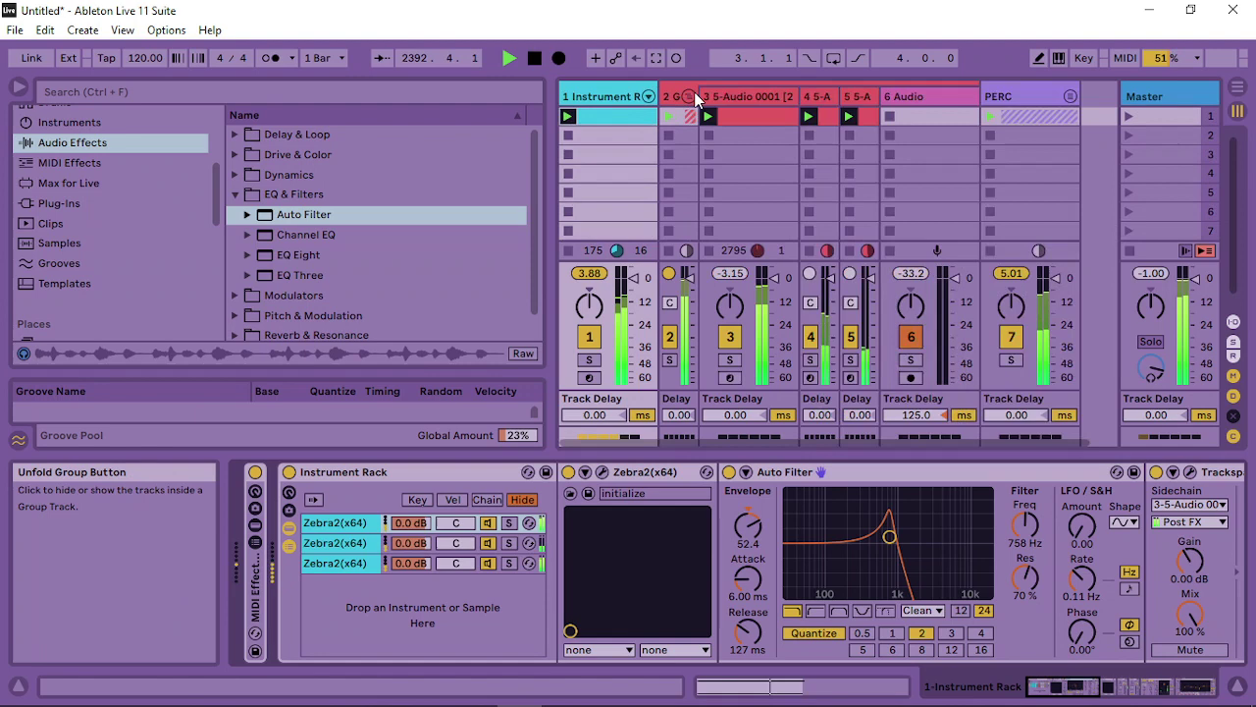
pyautogui.click(755, 114)
pyautogui.doubleClick(754, 113)
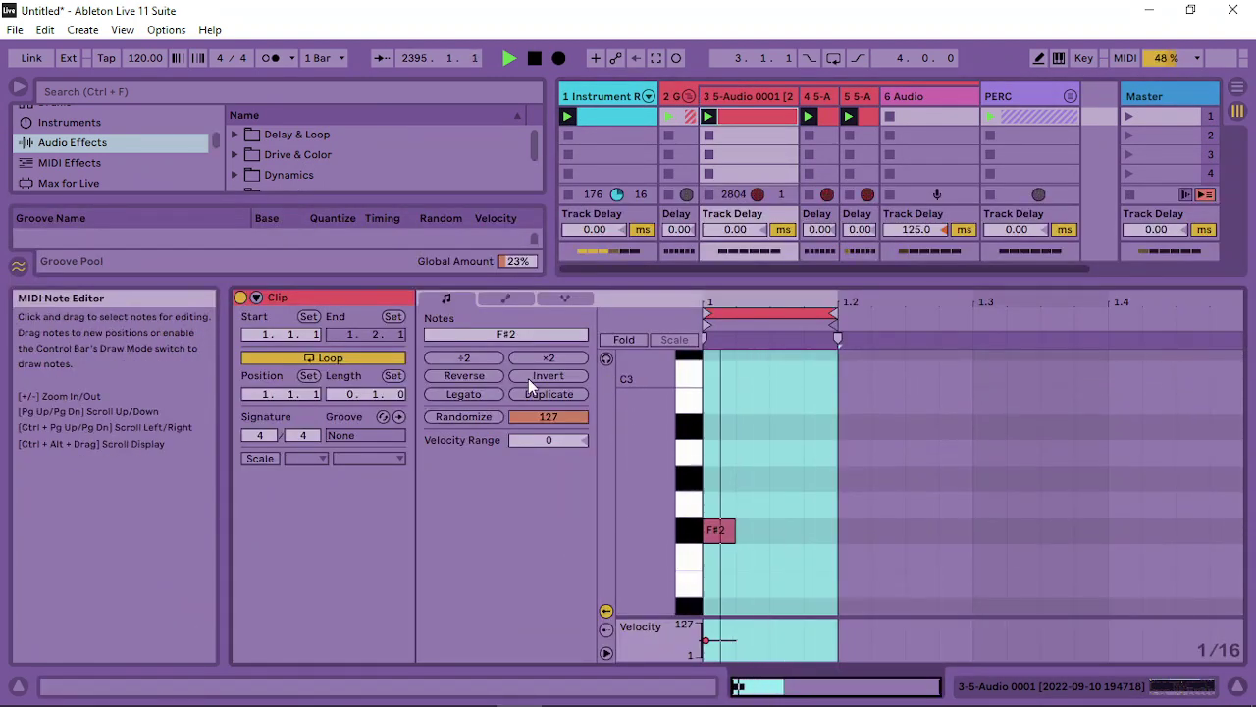
pyautogui.click(550, 394)
pyautogui.click(549, 394)
pyautogui.click(549, 393)
pyautogui.click(550, 393)
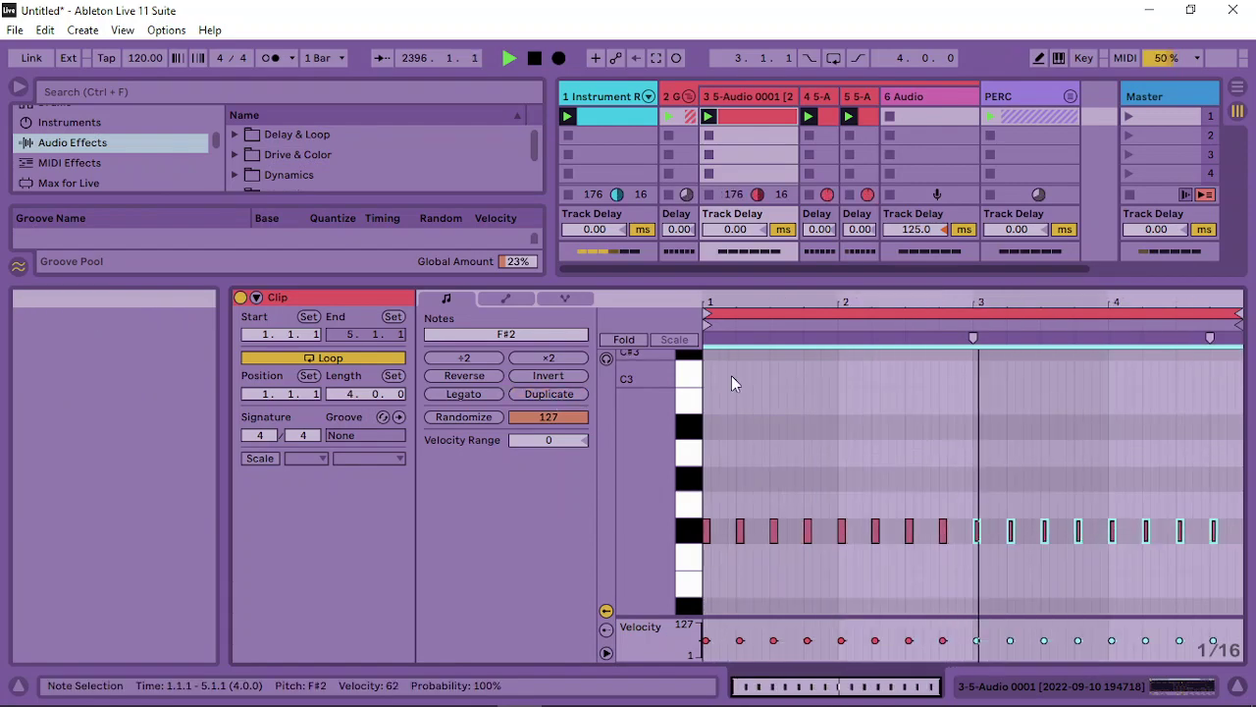
pyautogui.click(550, 394)
pyautogui.click(550, 394)
pyautogui.click(550, 393)
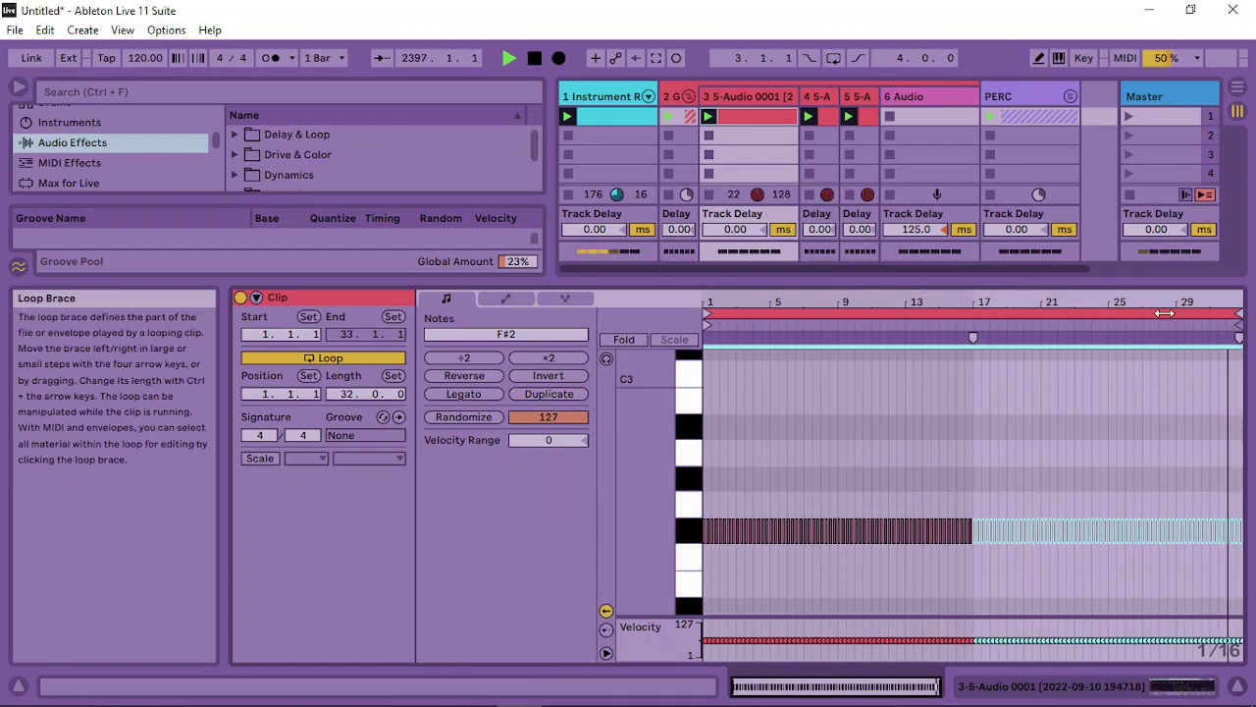
pyautogui.moveTo(1238, 299); pyautogui.dragTo(1244, 441)
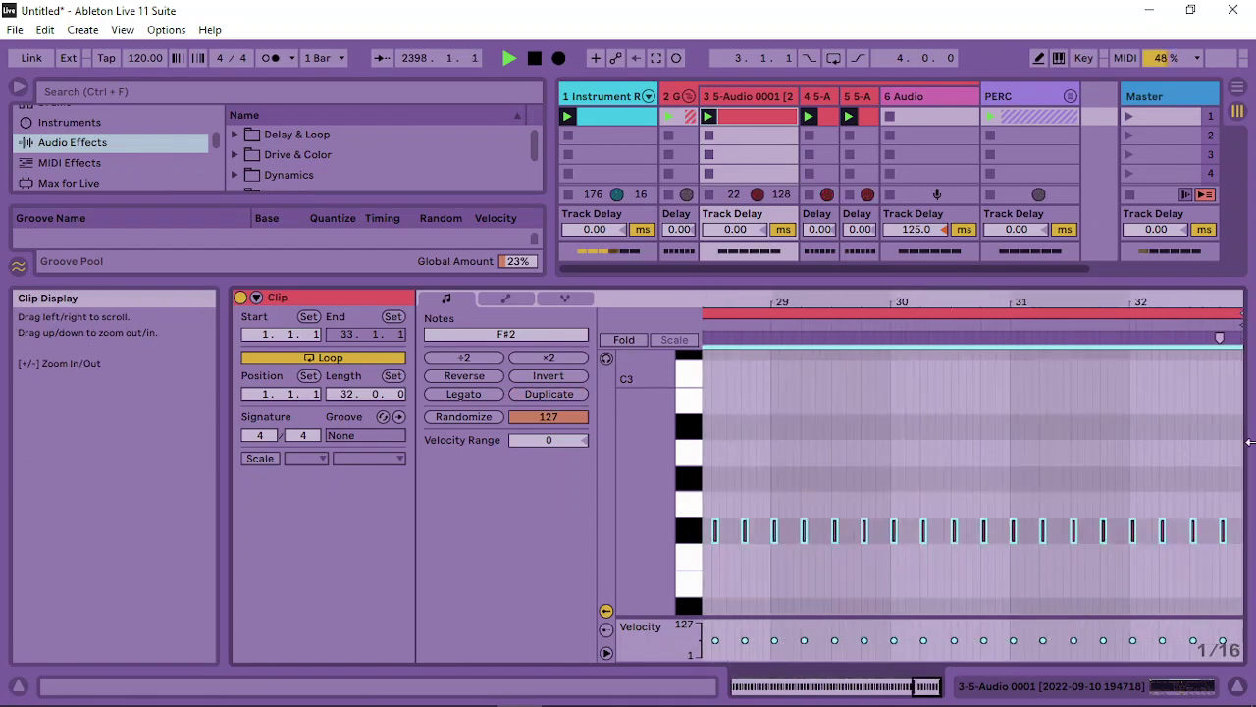
pyautogui.click(752, 98)
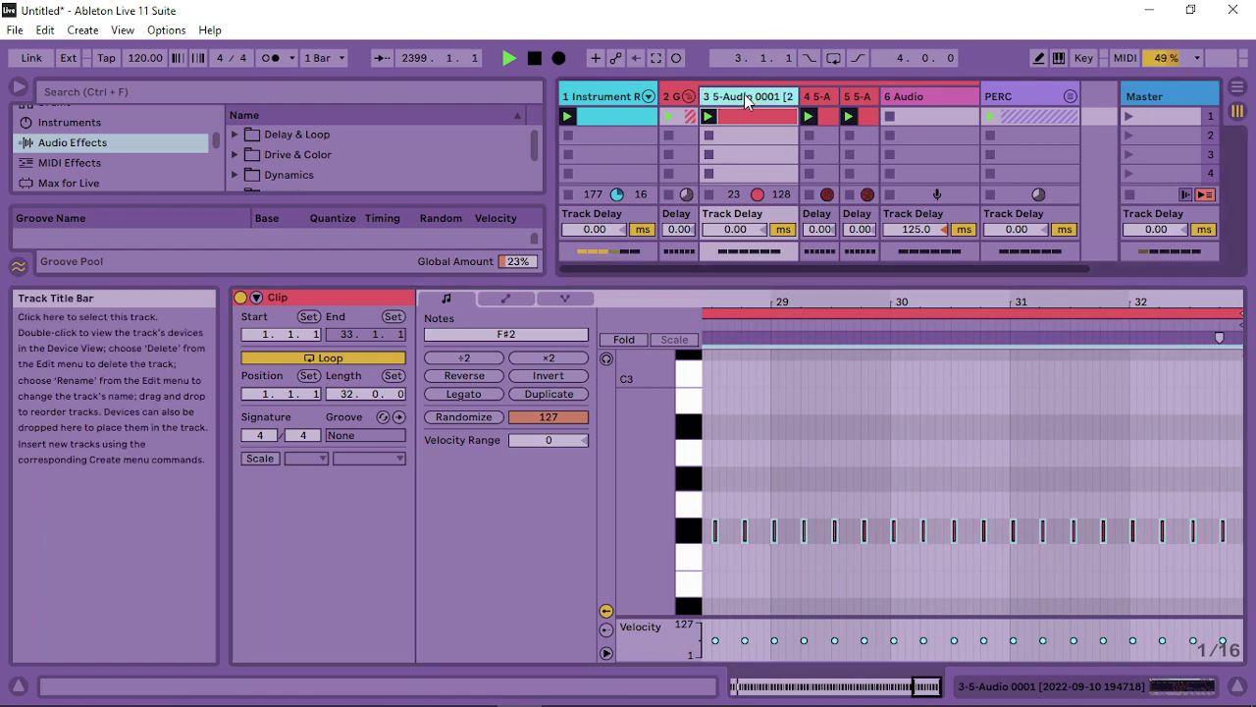
# Duplicate track 3 with its clip and shorten the copied clip's loop to 4 bars
pyautogui.rightClick(744, 95)
pyautogui.click(859, 85)
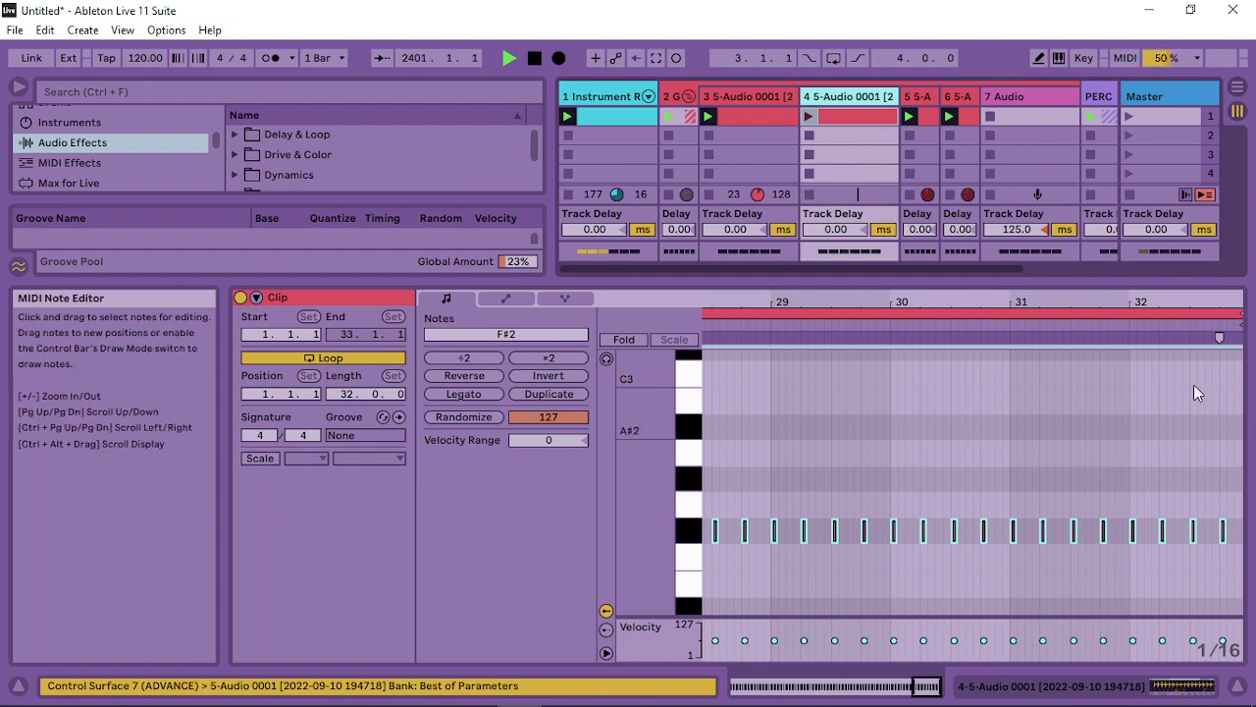
pyautogui.moveTo(1217, 301); pyautogui.dragTo(1217, 207)
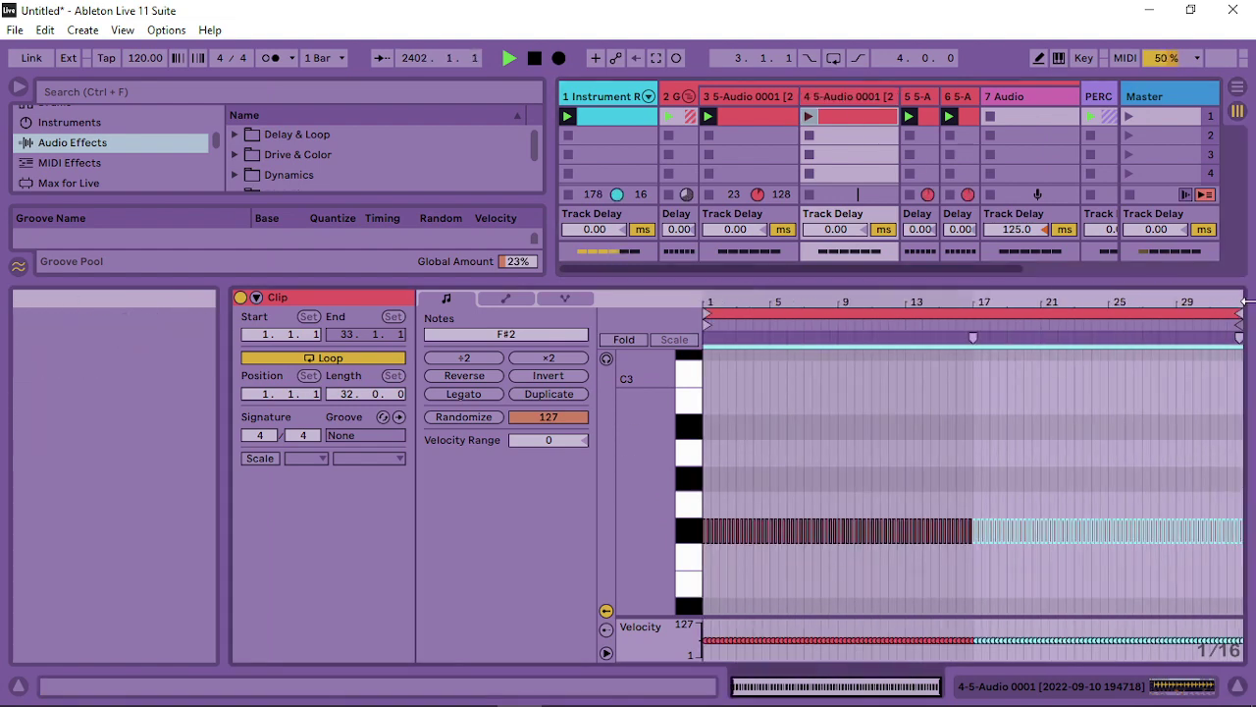
pyautogui.moveTo(1238, 314)
pyautogui.mouseDown()
pyautogui.moveTo(756, 310)
pyautogui.moveTo(777, 312)
pyautogui.moveTo(751, 373)
pyautogui.mouseUp()
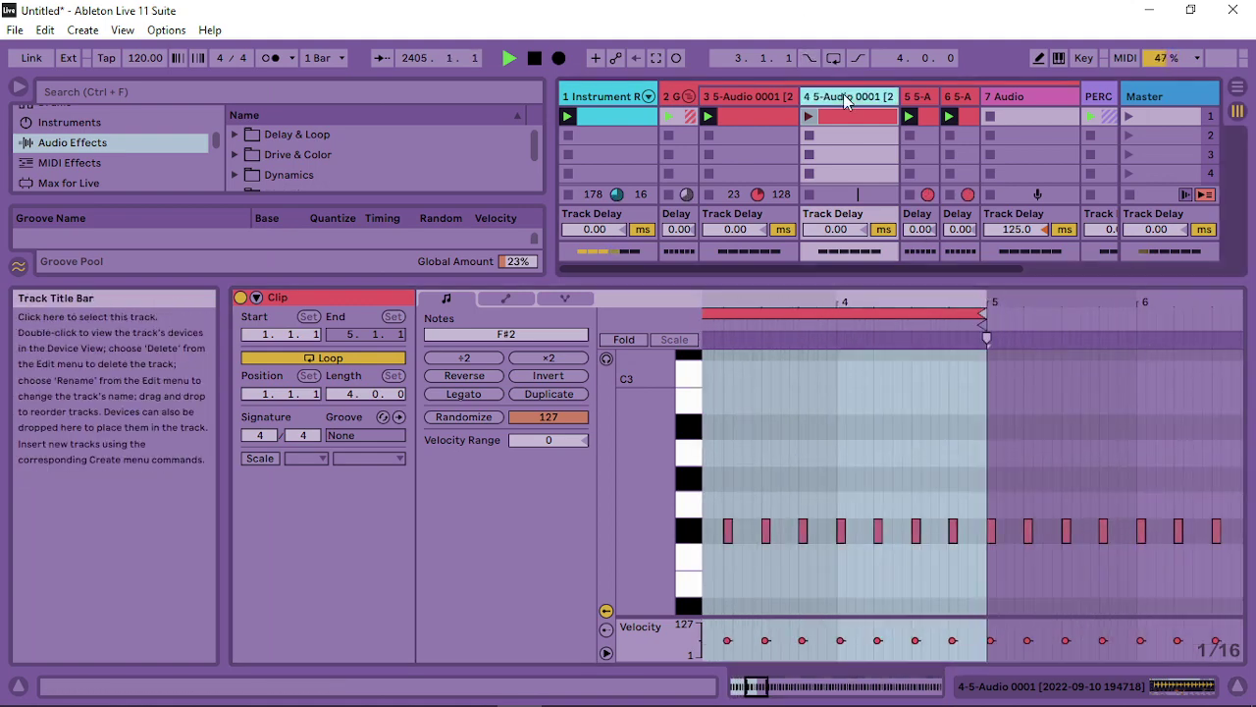
# Rename the duplicated track GH and start its clip with the audio output routed to Sends Only
pyautogui.hotkey('ctrl', 'r')
pyautogui.press('Return')
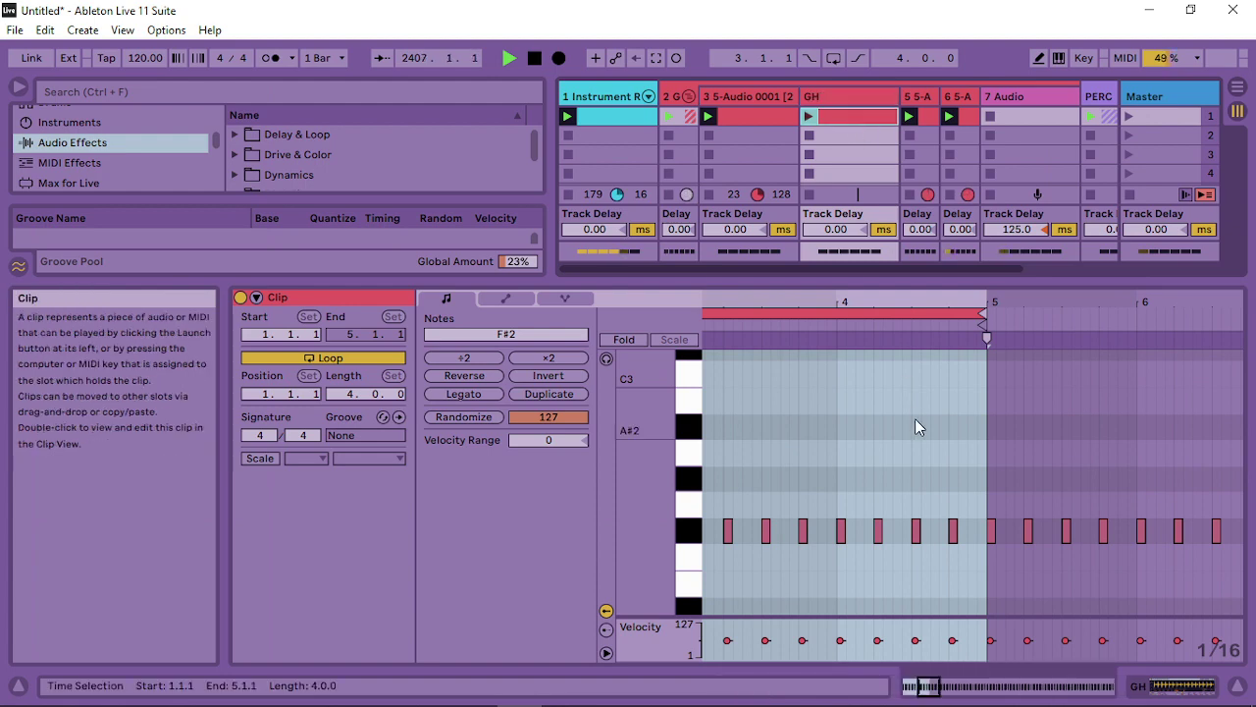
pyautogui.click(1237, 687)
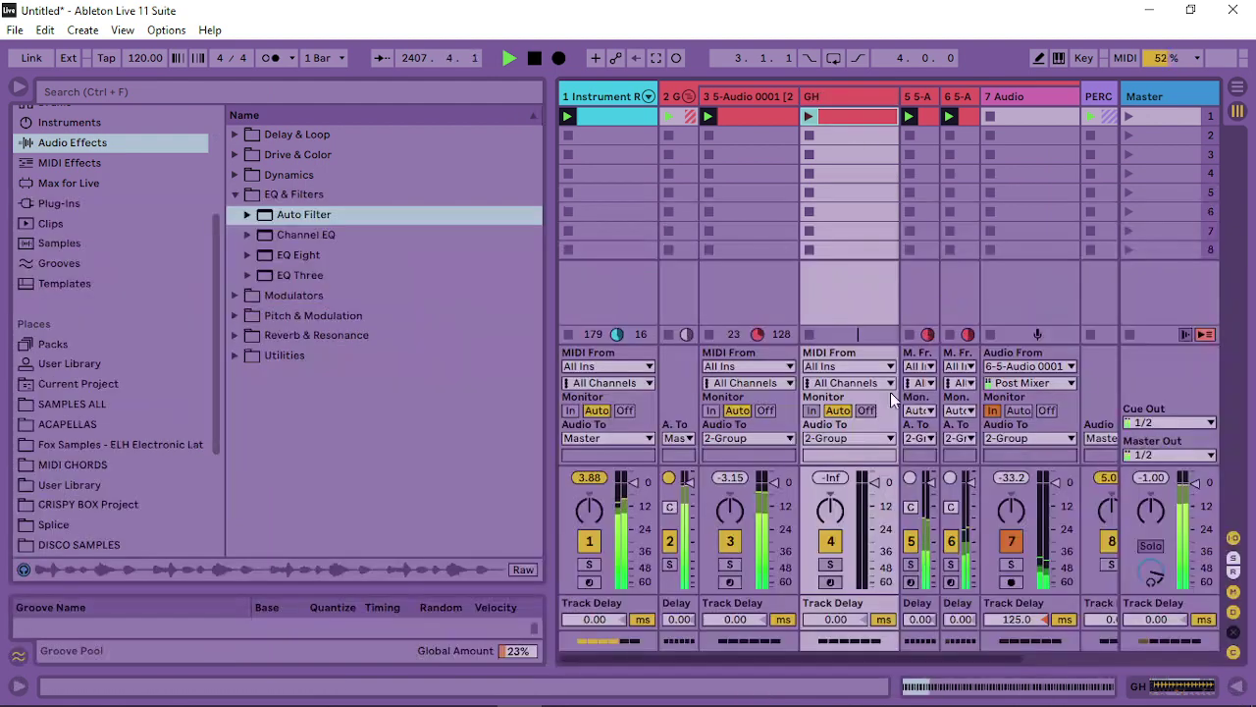
pyautogui.click(832, 438)
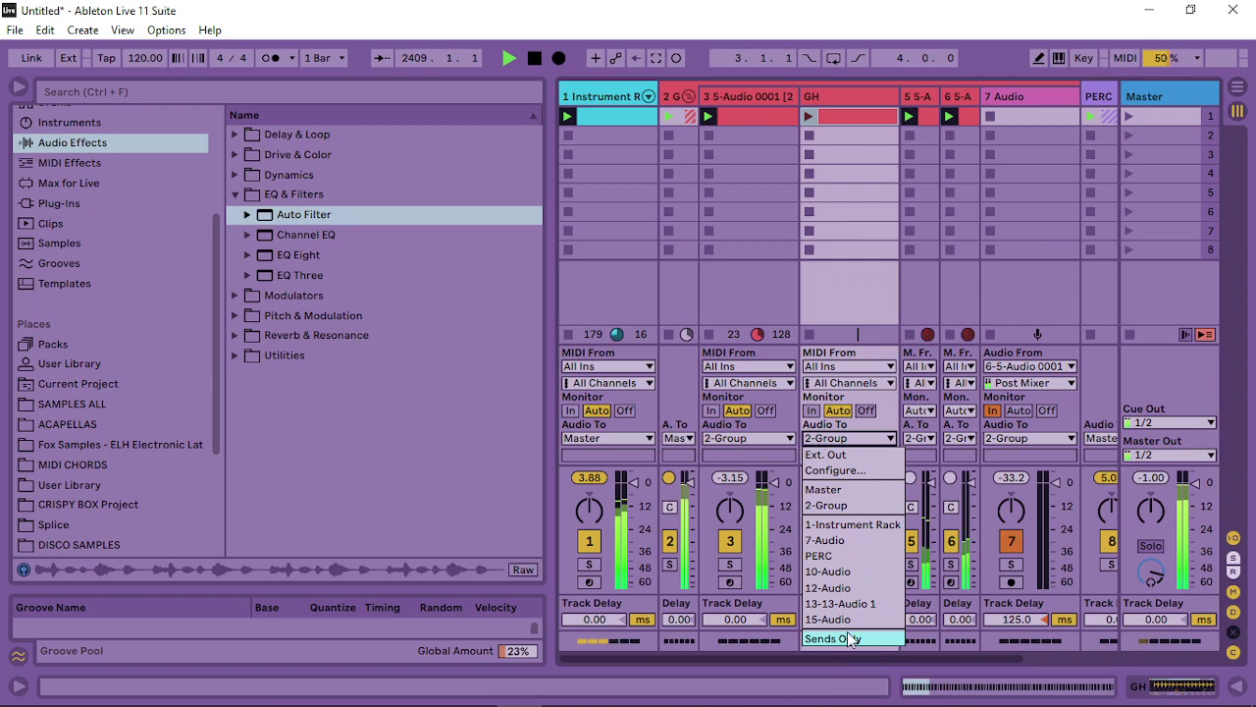
pyautogui.click(849, 640)
pyautogui.click(808, 116)
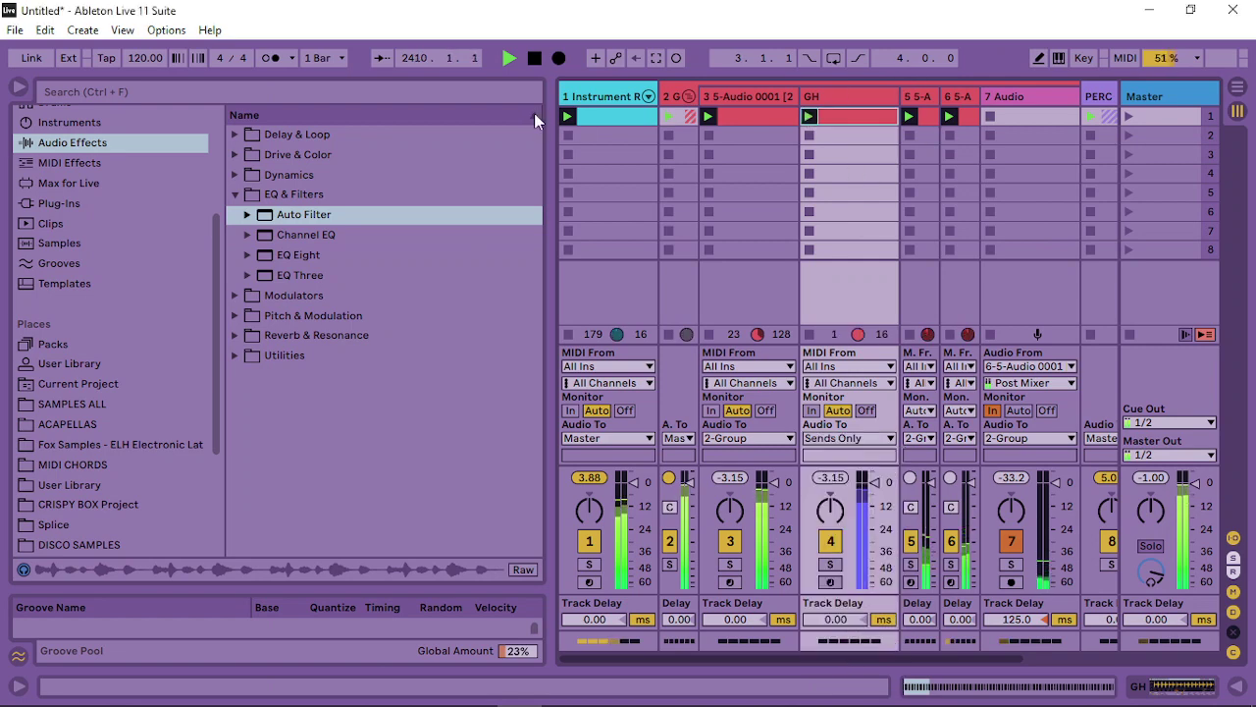
# On track 1, set the sidechain source to GH for the first Zebra2 chain's Trackspacer25 and the Compressor after the rack's limiters
pyautogui.doubleClick(599, 96)
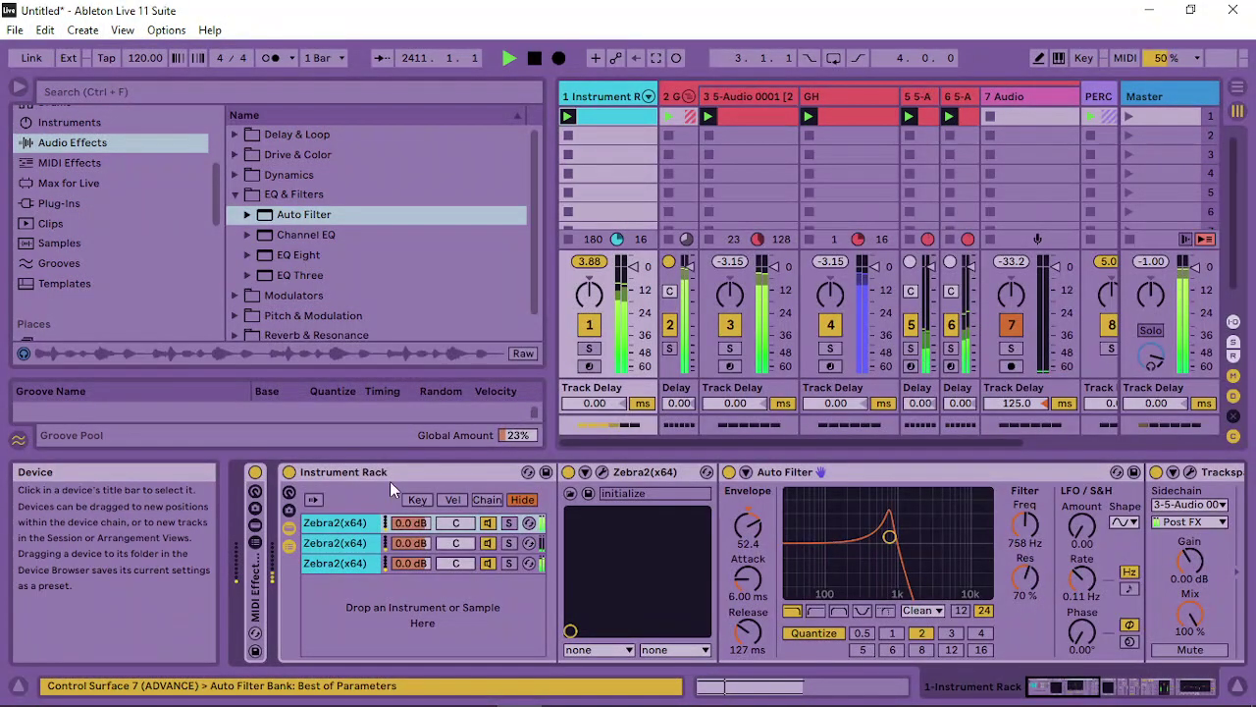
pyautogui.click(1066, 686)
pyautogui.click(691, 505)
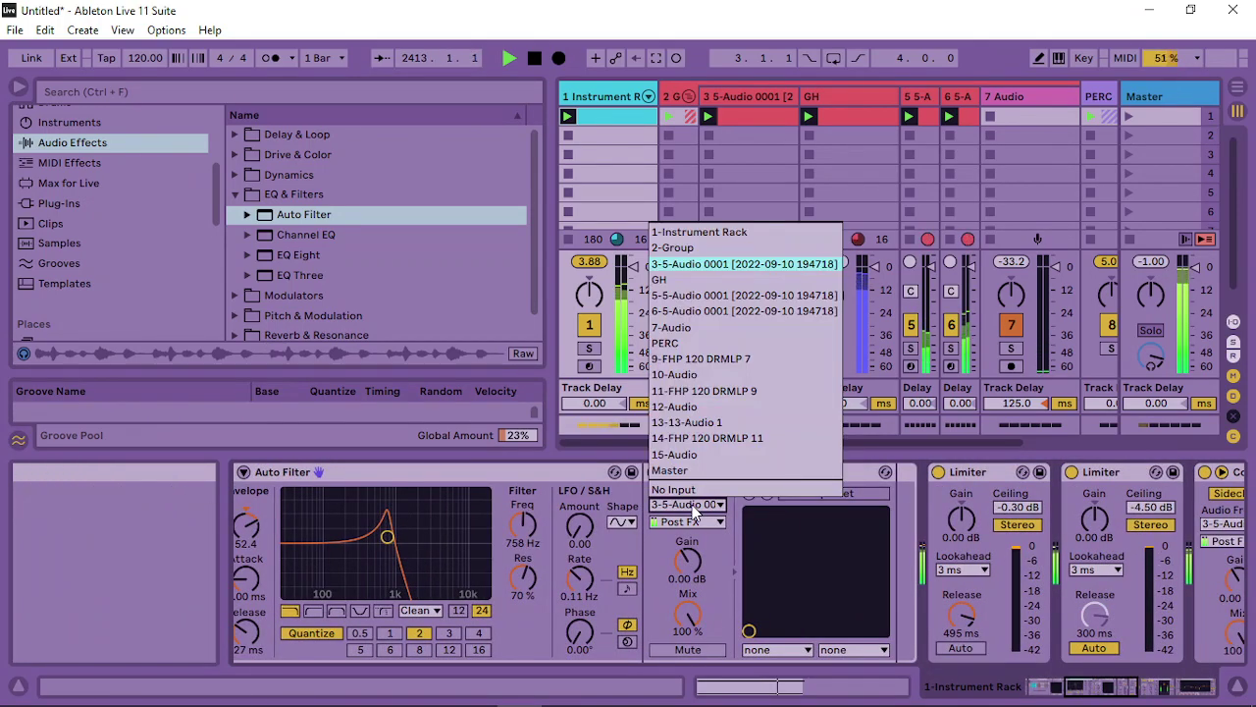
pyautogui.click(714, 284)
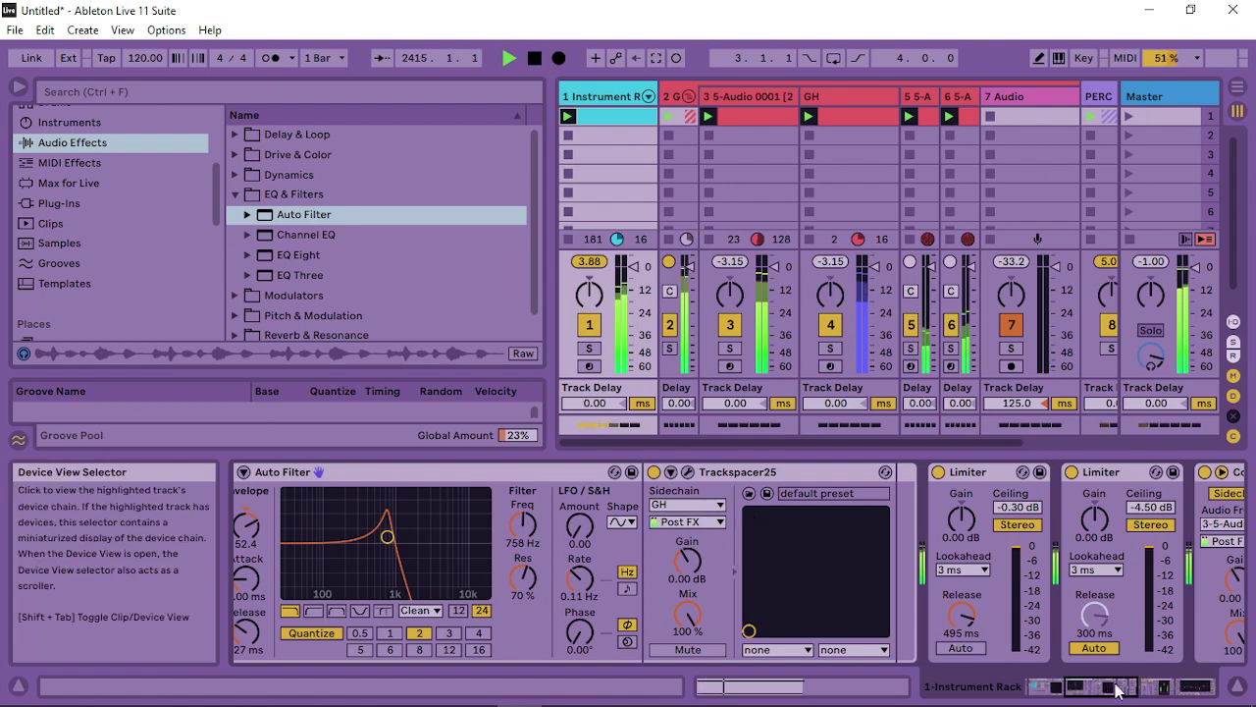
pyautogui.moveTo(1115, 688); pyautogui.dragTo(1166, 688)
pyautogui.click(562, 525)
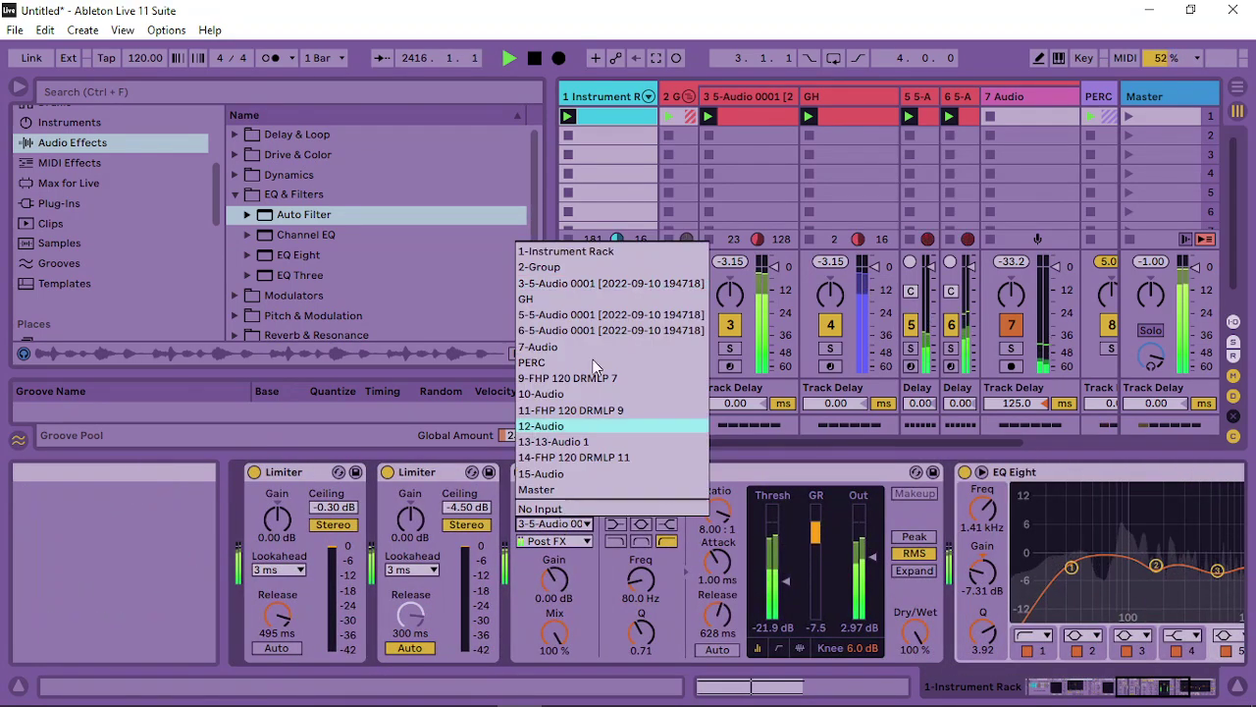
pyautogui.click(586, 296)
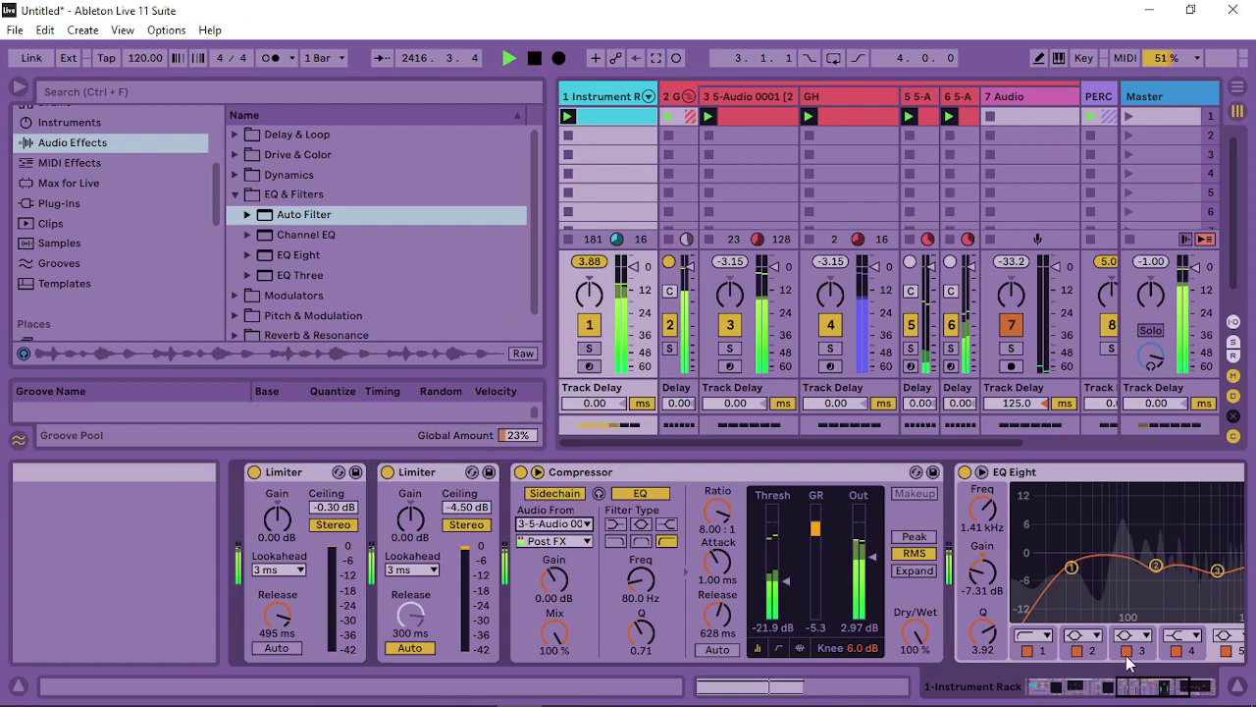
# Check the sidechain source of the Trackspacer25 in the second Zebra2 chain
pyautogui.moveTo(1151, 687); pyautogui.dragTo(1112, 692)
pyautogui.click(358, 547)
pyautogui.click(731, 505)
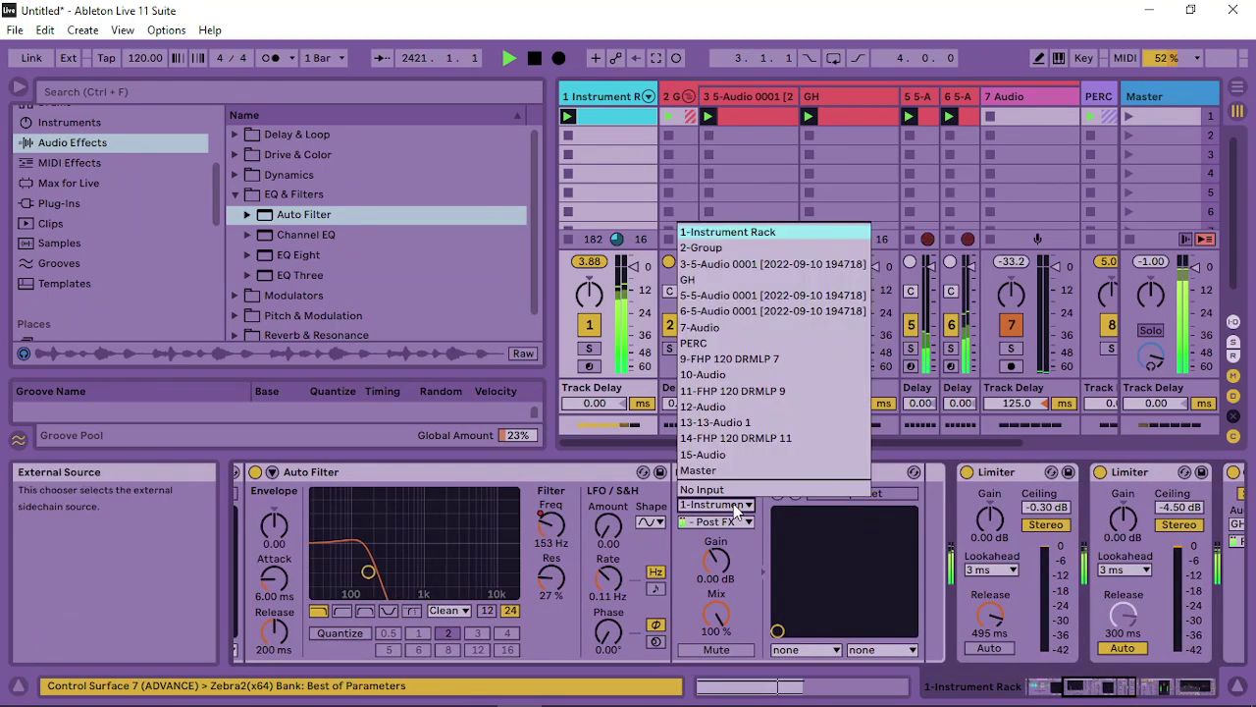
pyautogui.click(743, 566)
# Set the sidechain source of the third Zebra2 chain's Trackspacer25 and Compressor to GH
pyautogui.moveTo(1089, 696); pyautogui.dragTo(1046, 687)
pyautogui.click(340, 559)
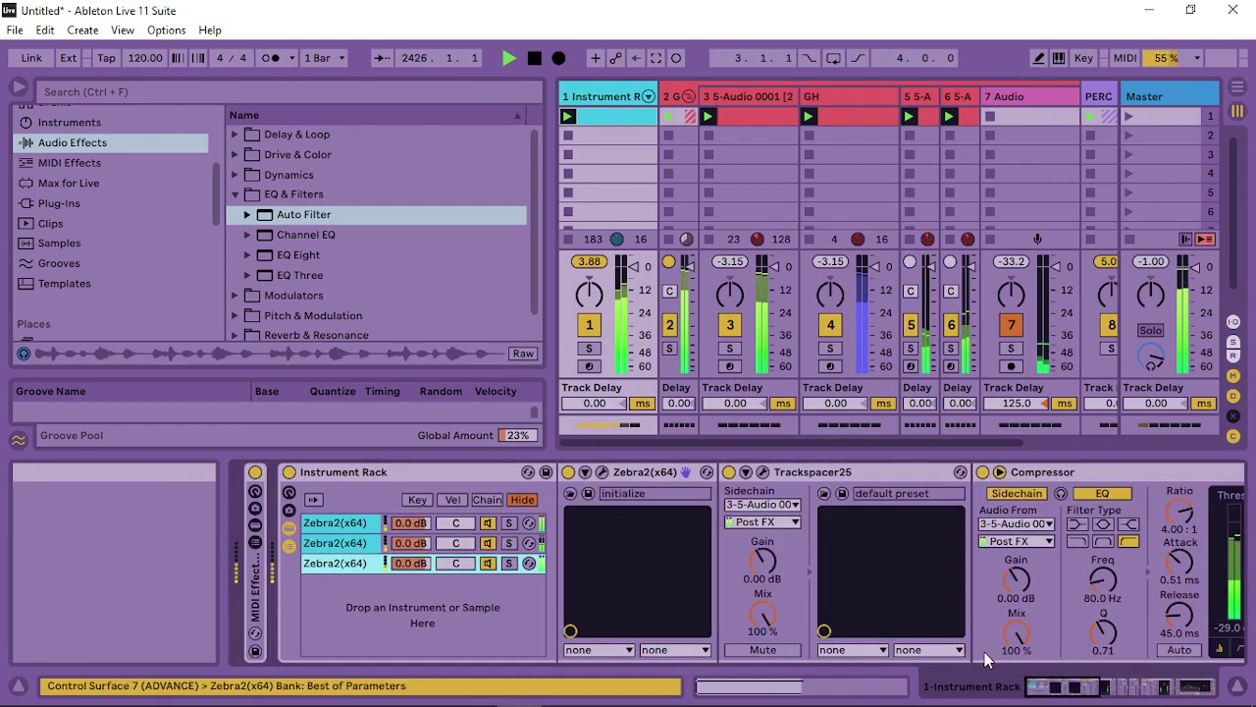
pyautogui.click(784, 506)
pyautogui.click(794, 280)
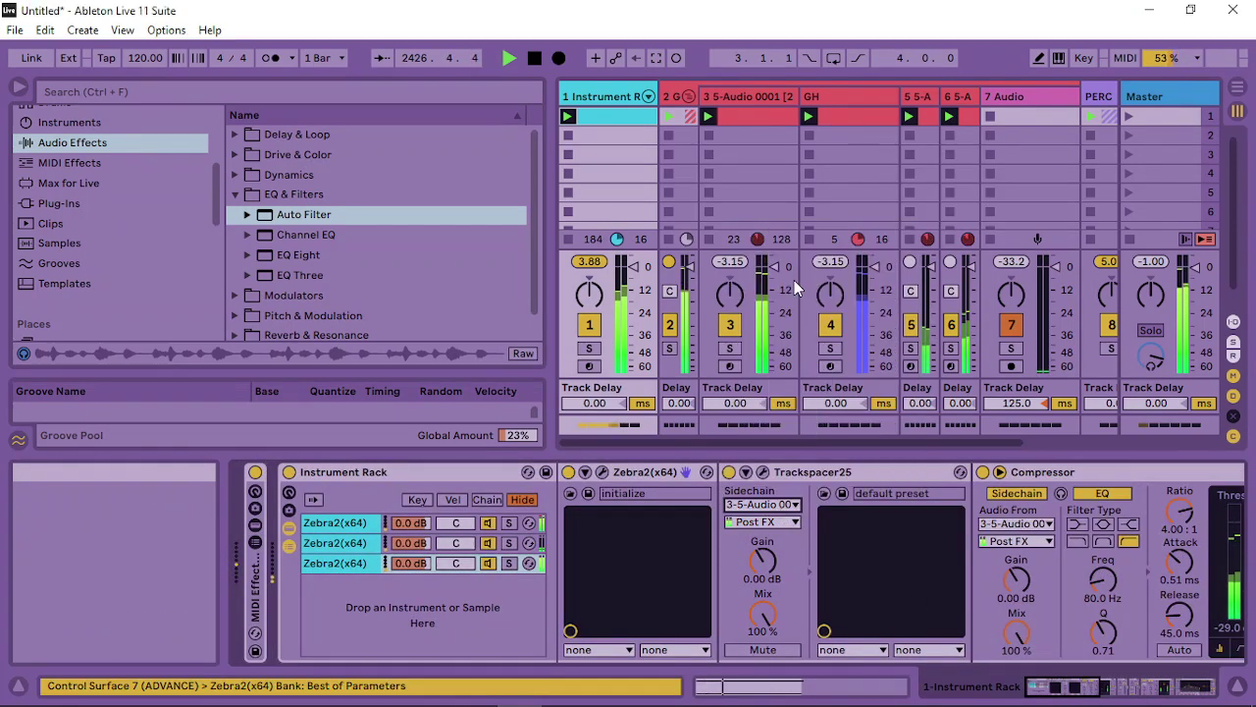
pyautogui.moveTo(1059, 681); pyautogui.dragTo(1109, 684)
pyautogui.click(442, 523)
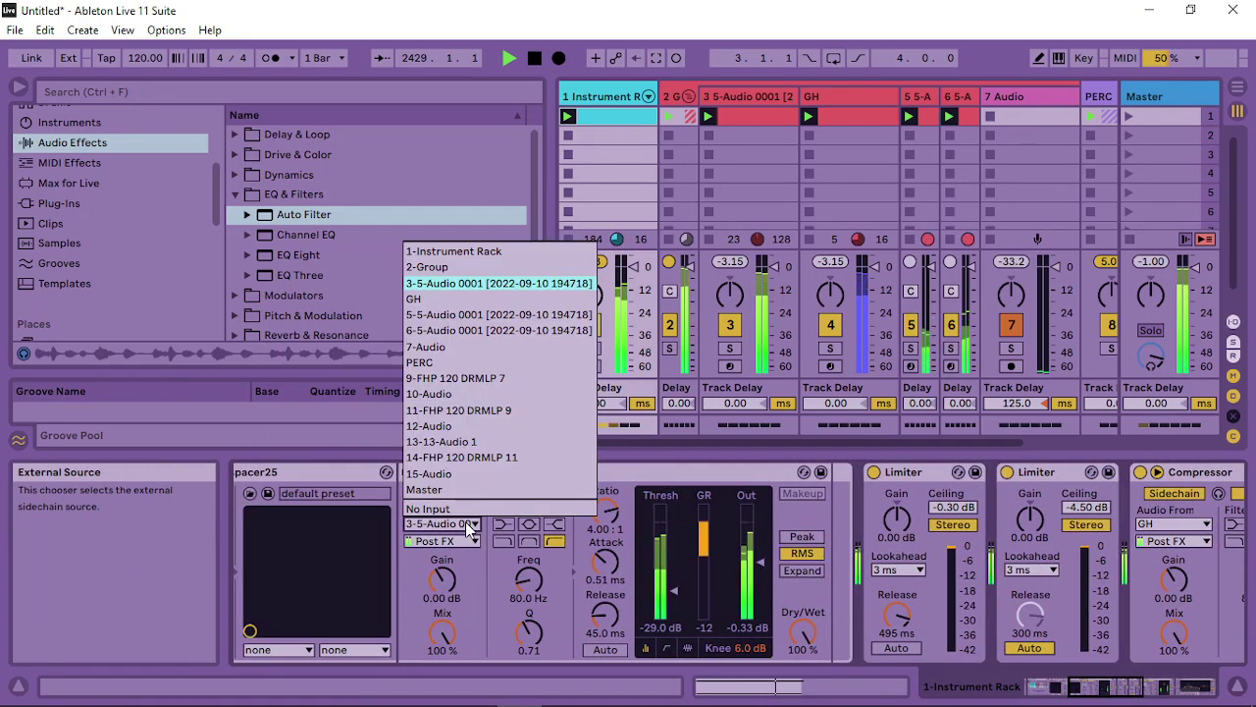
pyautogui.click(495, 297)
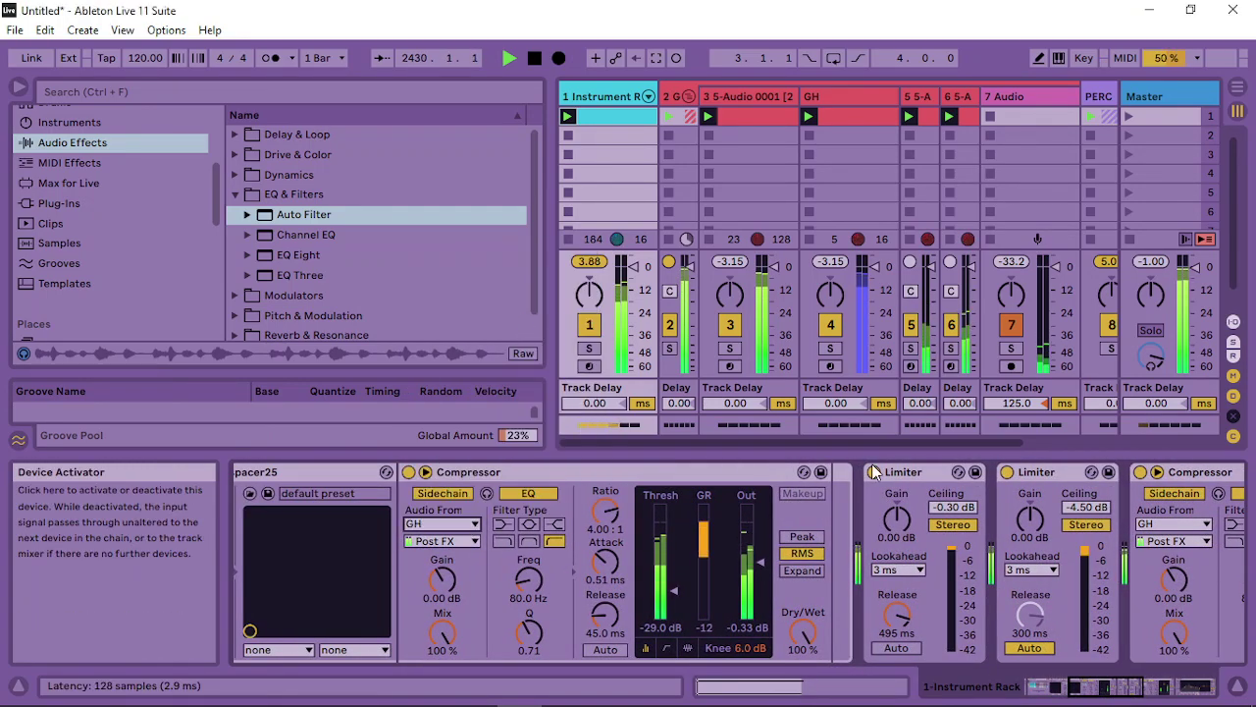
pyautogui.moveTo(1131, 684); pyautogui.dragTo(1104, 688)
# In track 3's clip, delete the F#2 note at 16.4.1 and deactivate the four F#2 notes in bar 32
pyautogui.doubleClick(746, 114)
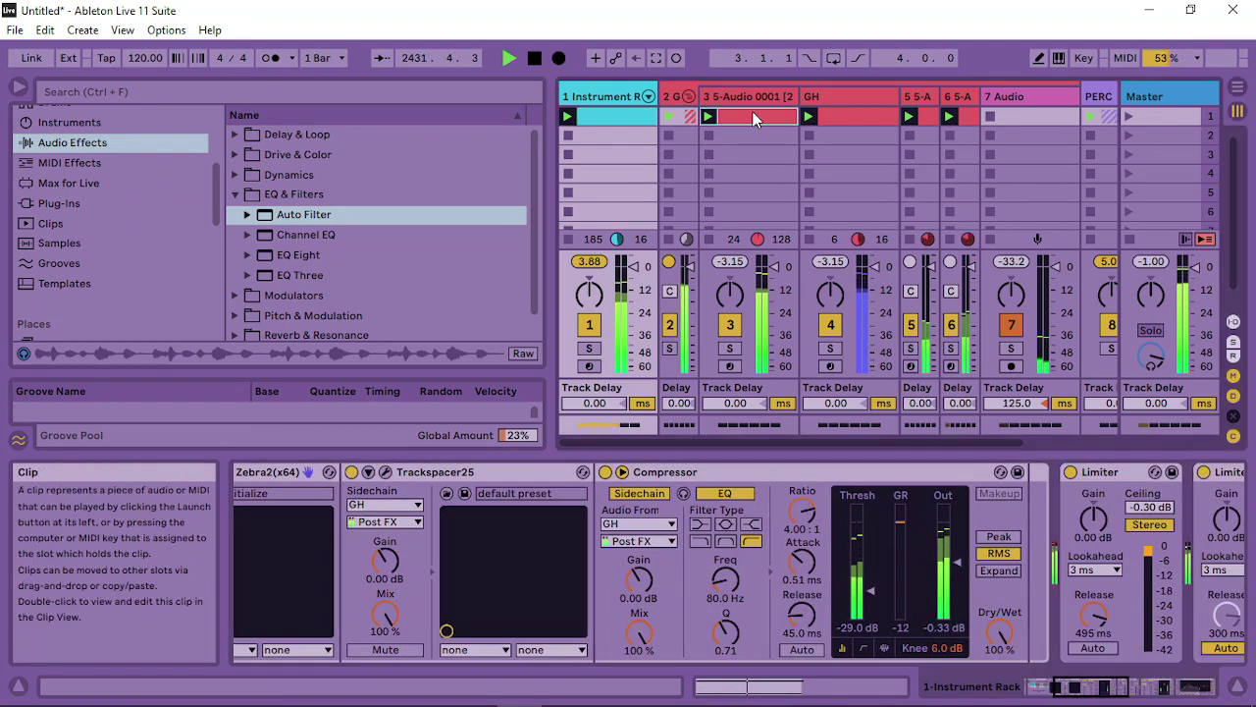
pyautogui.moveTo(985, 293); pyautogui.dragTo(1207, 293)
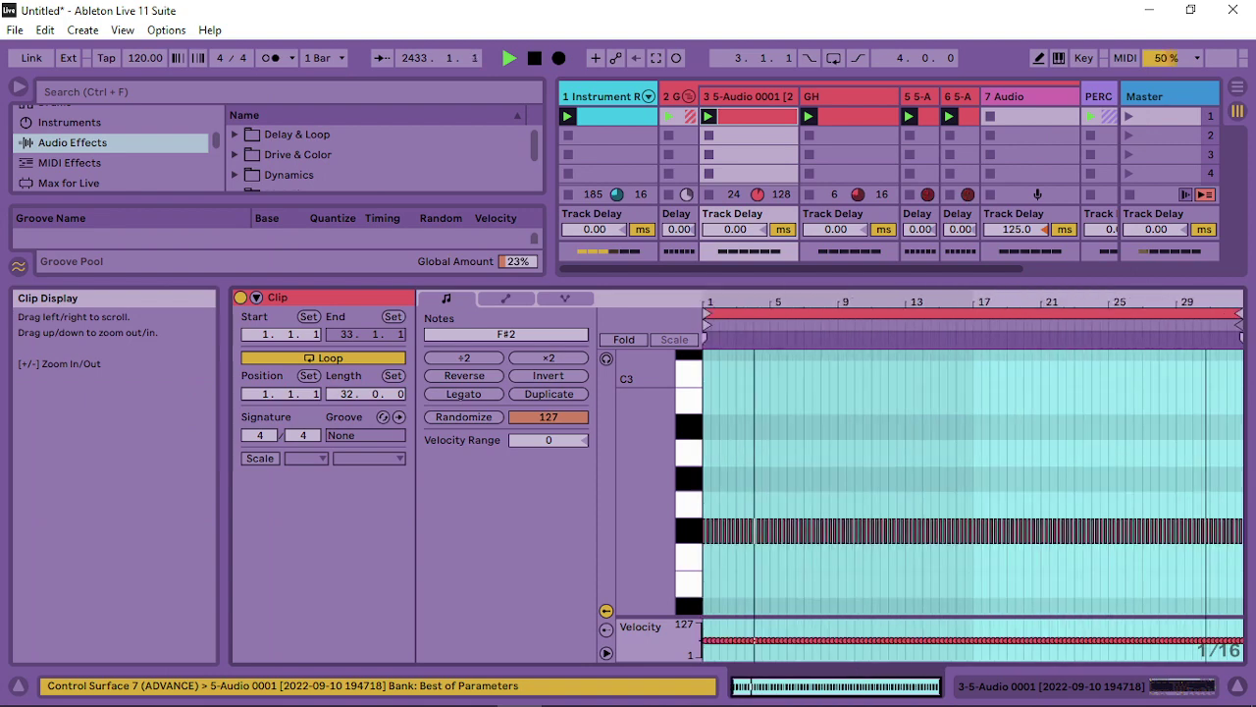
pyautogui.moveTo(973, 299); pyautogui.dragTo(1002, 420)
pyautogui.doubleClick(968, 531)
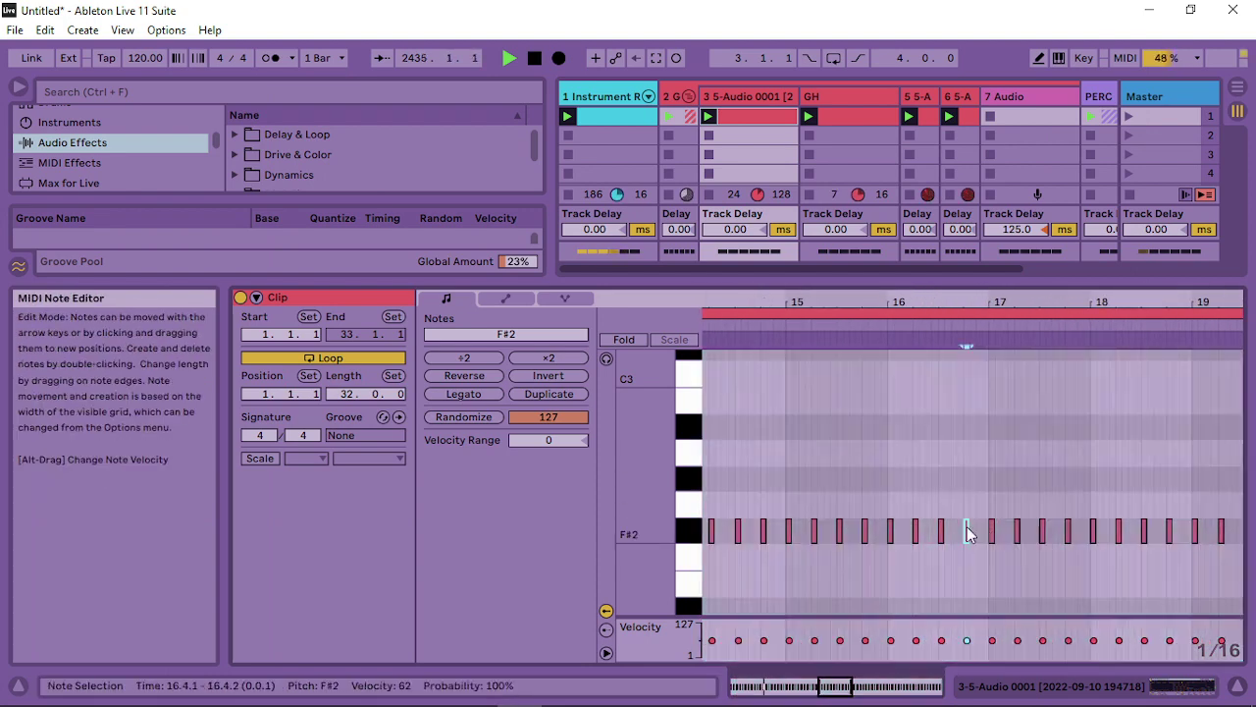
pyautogui.moveTo(991, 300); pyautogui.dragTo(992, 196)
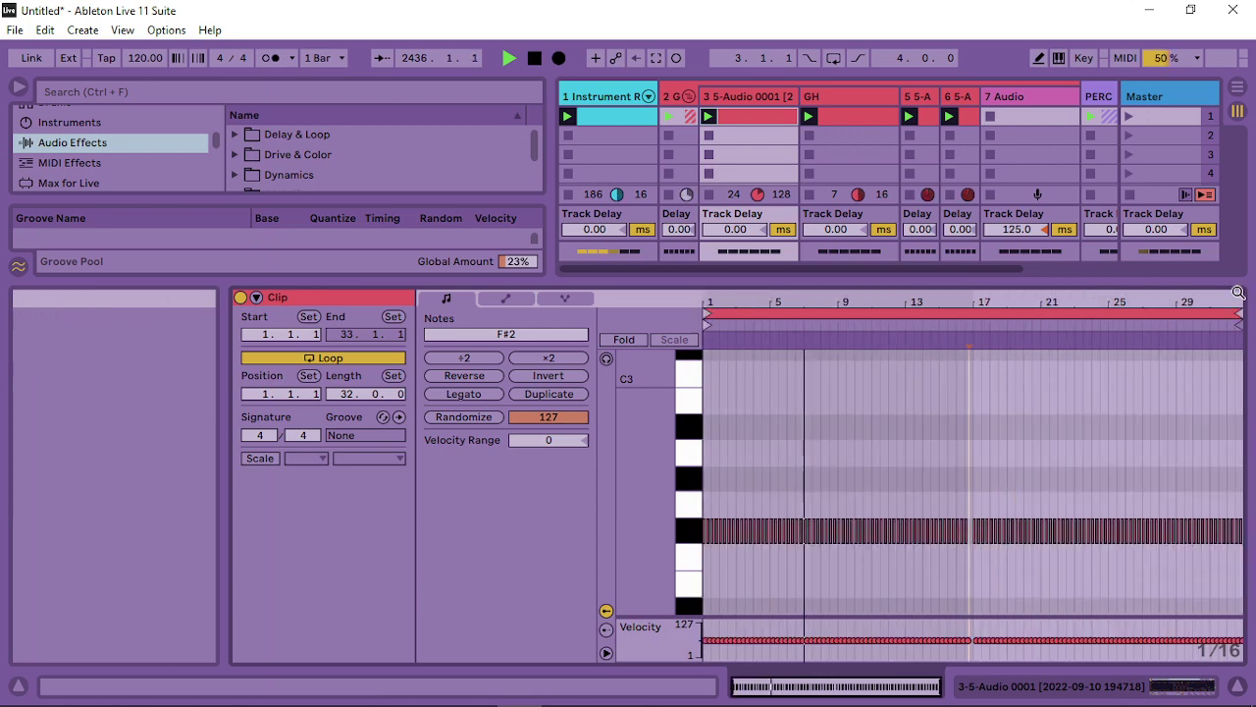
pyautogui.moveTo(1244, 307); pyautogui.dragTo(1244, 422)
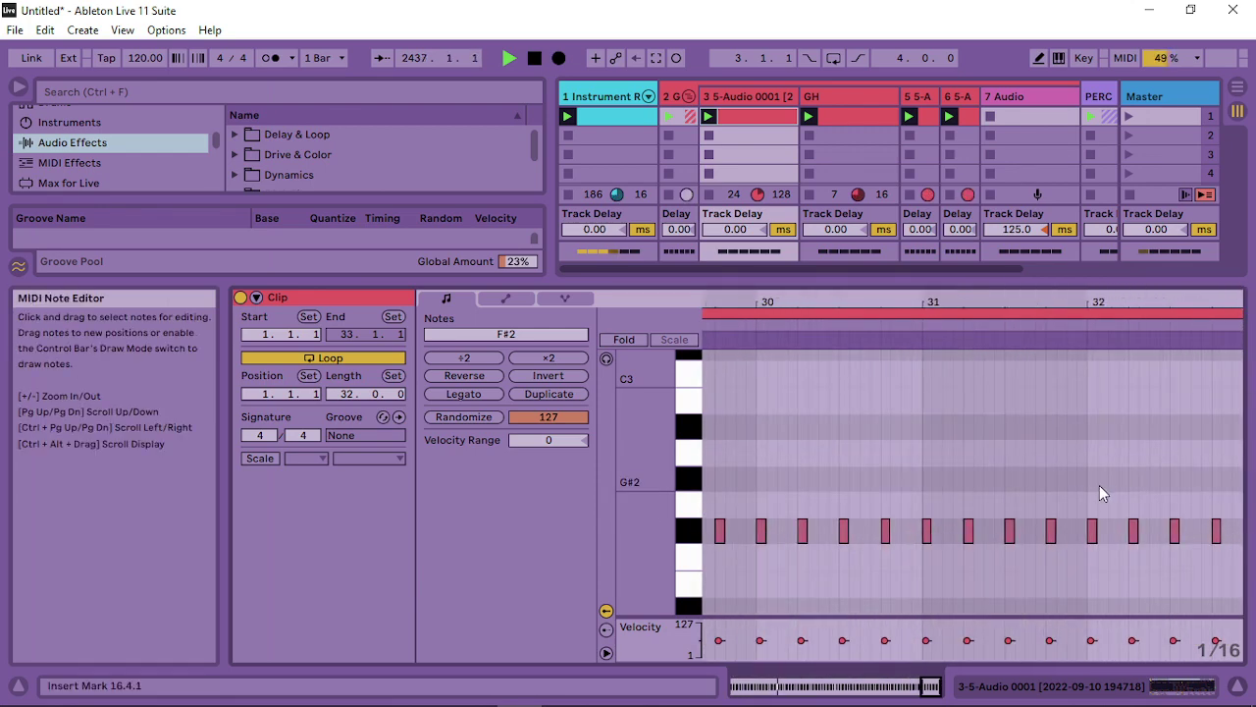
pyautogui.moveTo(1093, 501); pyautogui.dragTo(1250, 581)
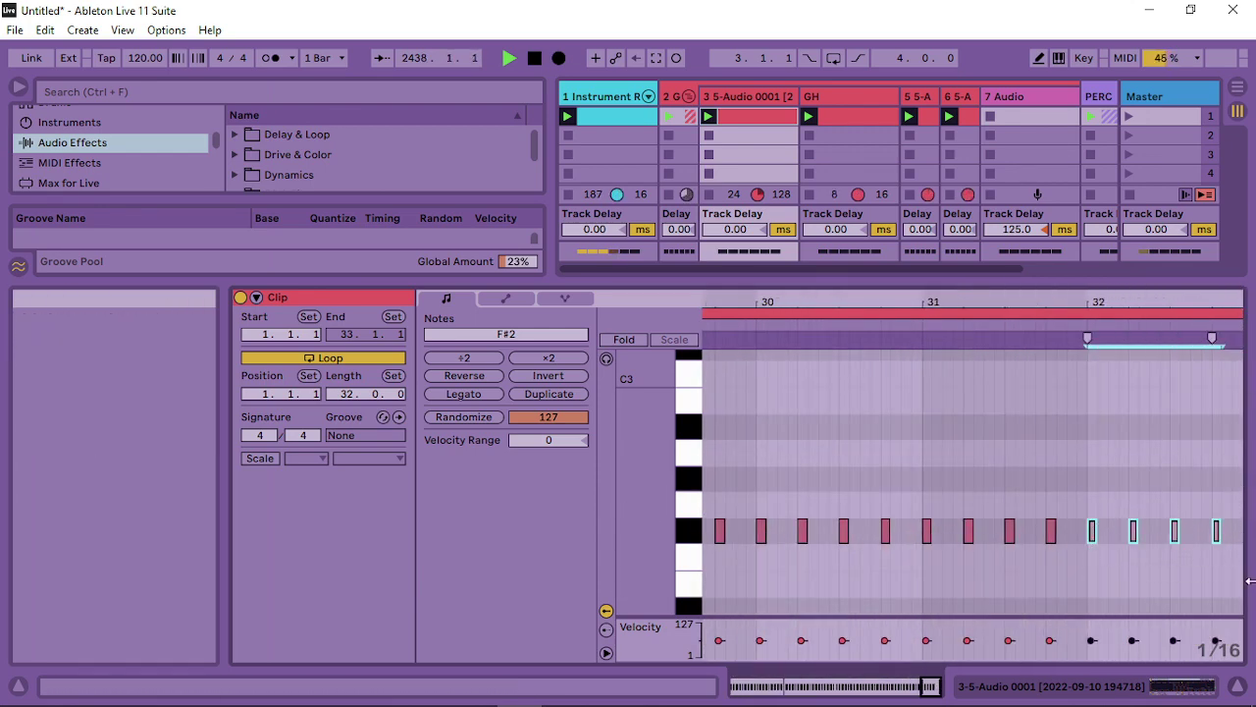
pyautogui.moveTo(1117, 302); pyautogui.dragTo(1117, 254)
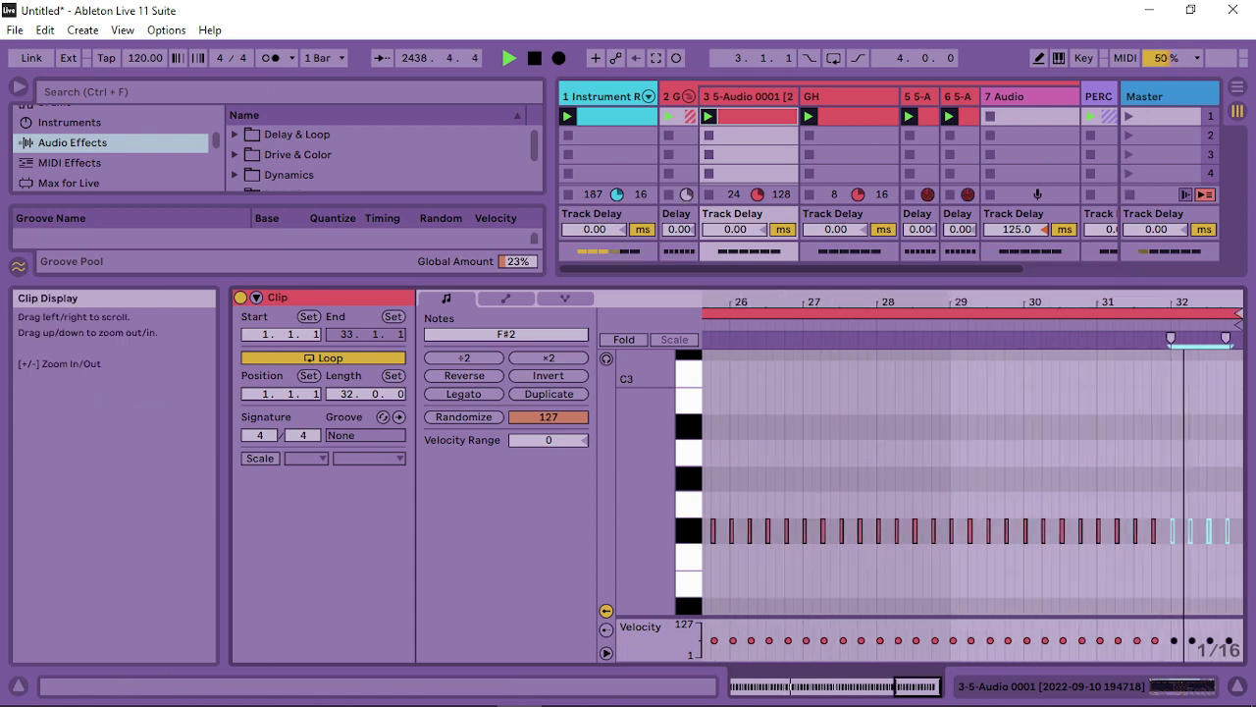
# Fold group 2 and set the sidechain source of the PERC group's Trackspacer25 and Compressor to GH
pyautogui.doubleClick(596, 95)
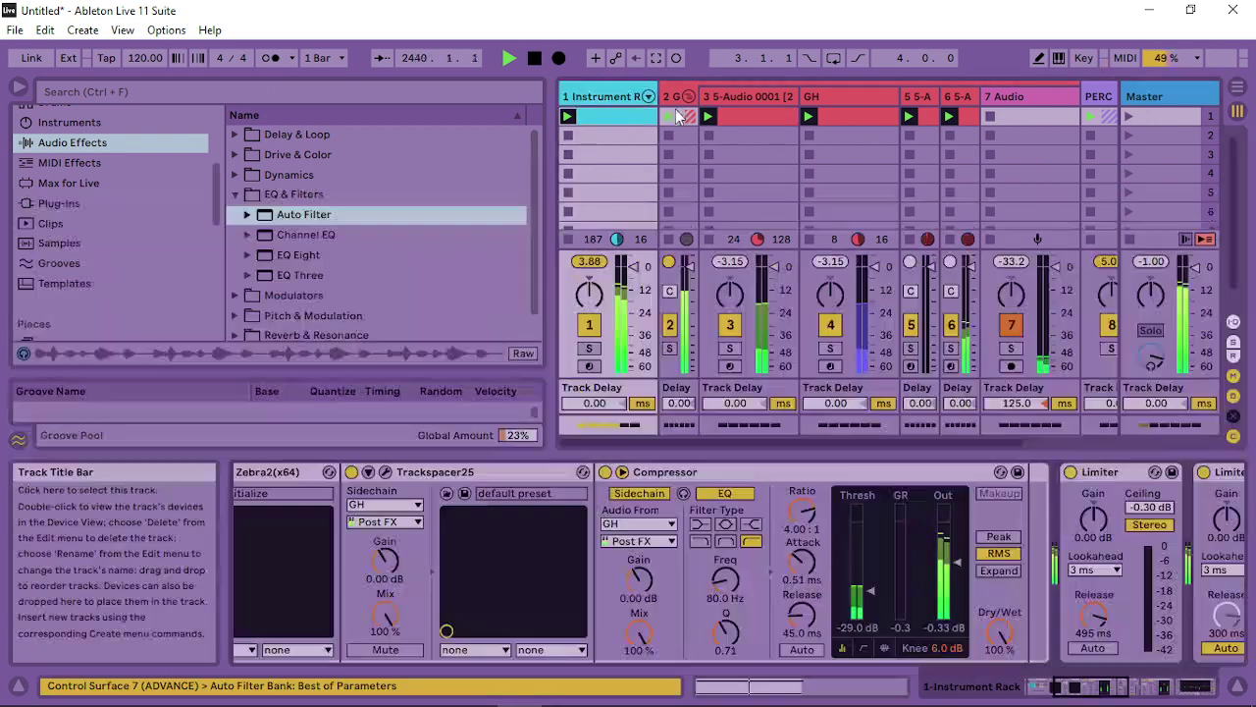
pyautogui.click(687, 96)
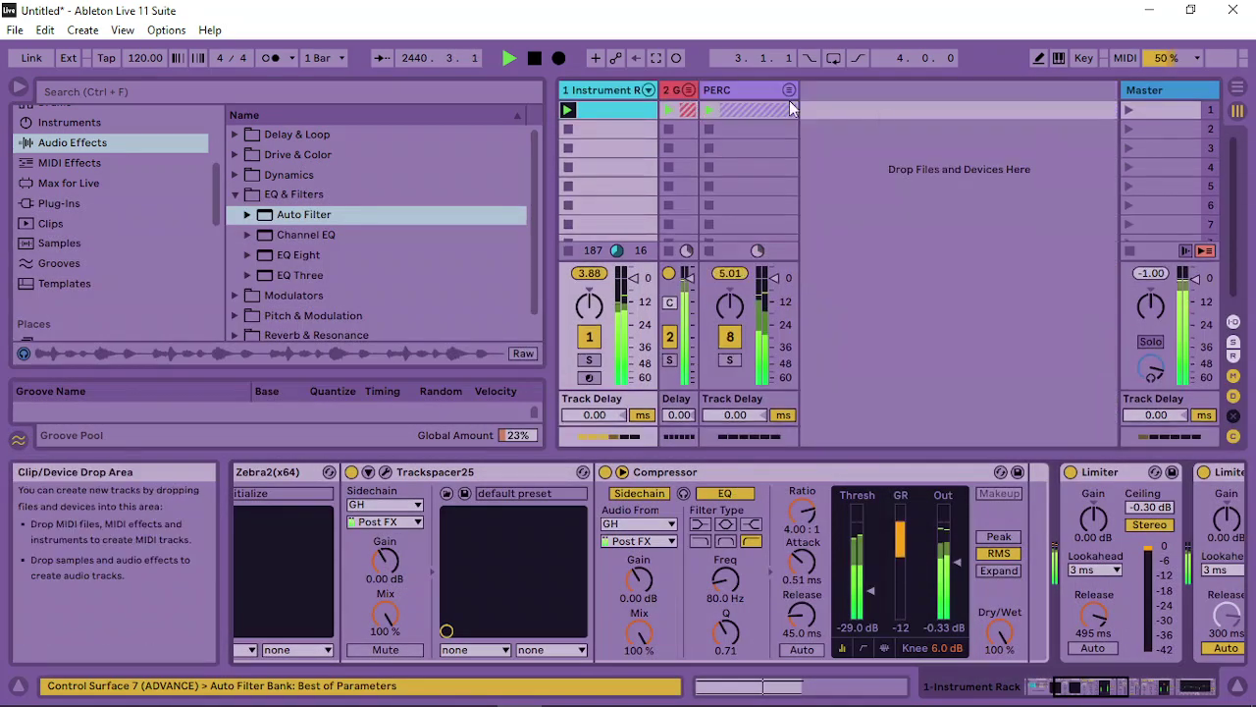
pyautogui.click(736, 95)
pyautogui.click(582, 504)
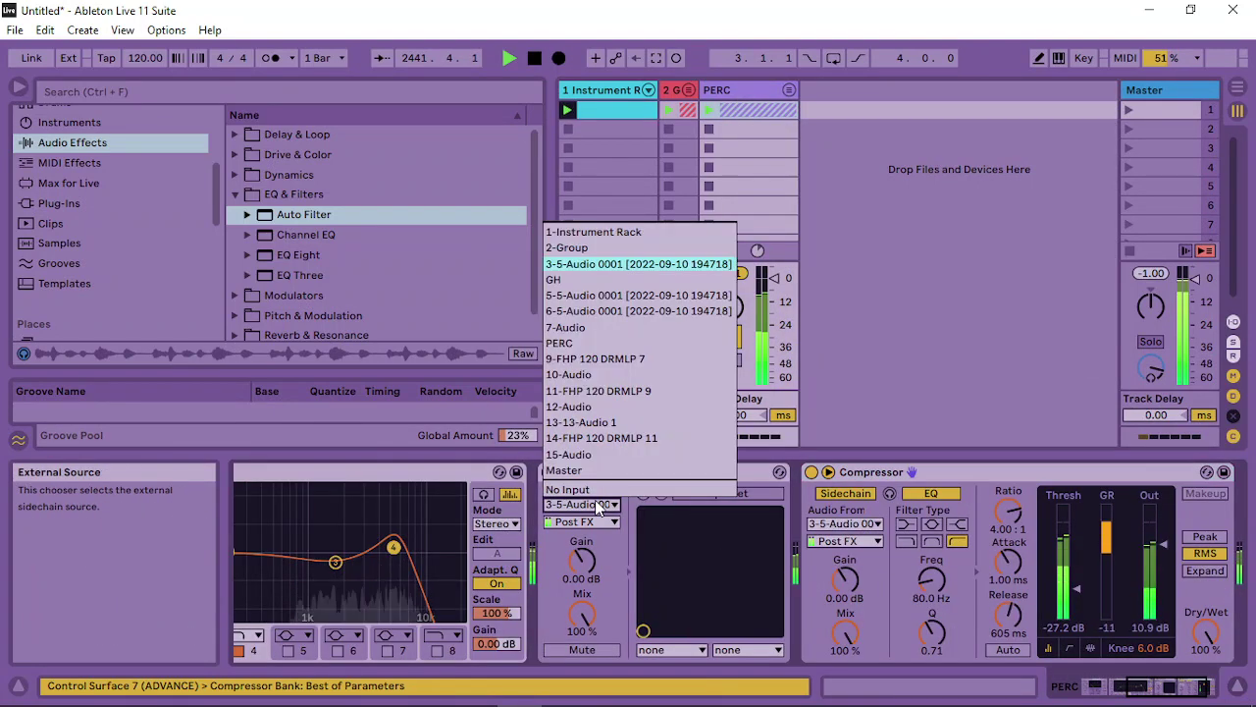
pyautogui.click(581, 279)
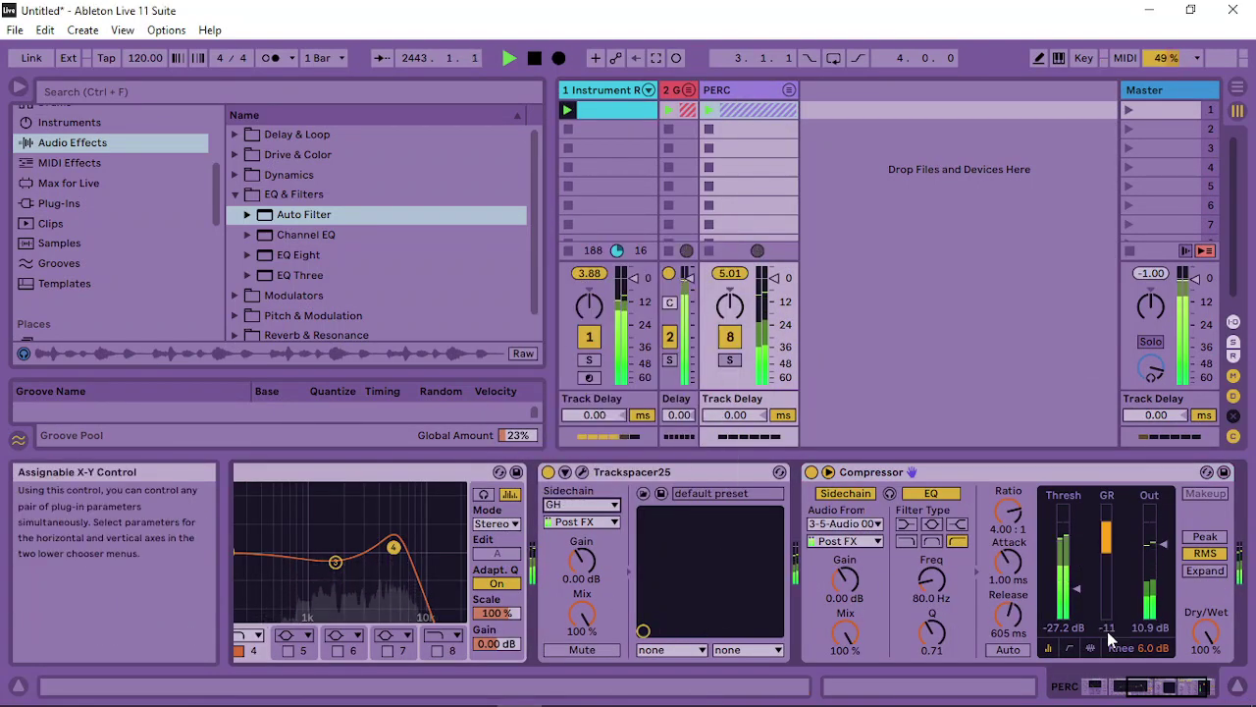
pyautogui.click(831, 521)
pyautogui.click(860, 301)
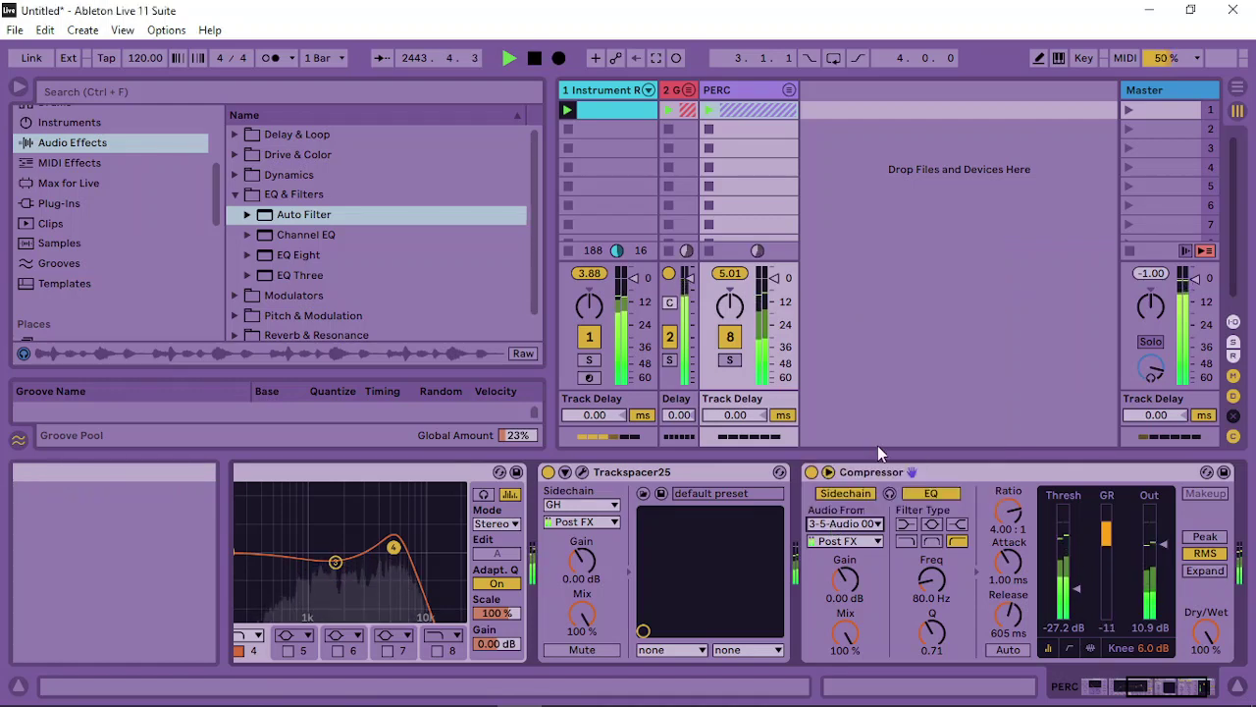
# Narrow the PERC group's track column and unfold the group
pyautogui.click(1121, 685)
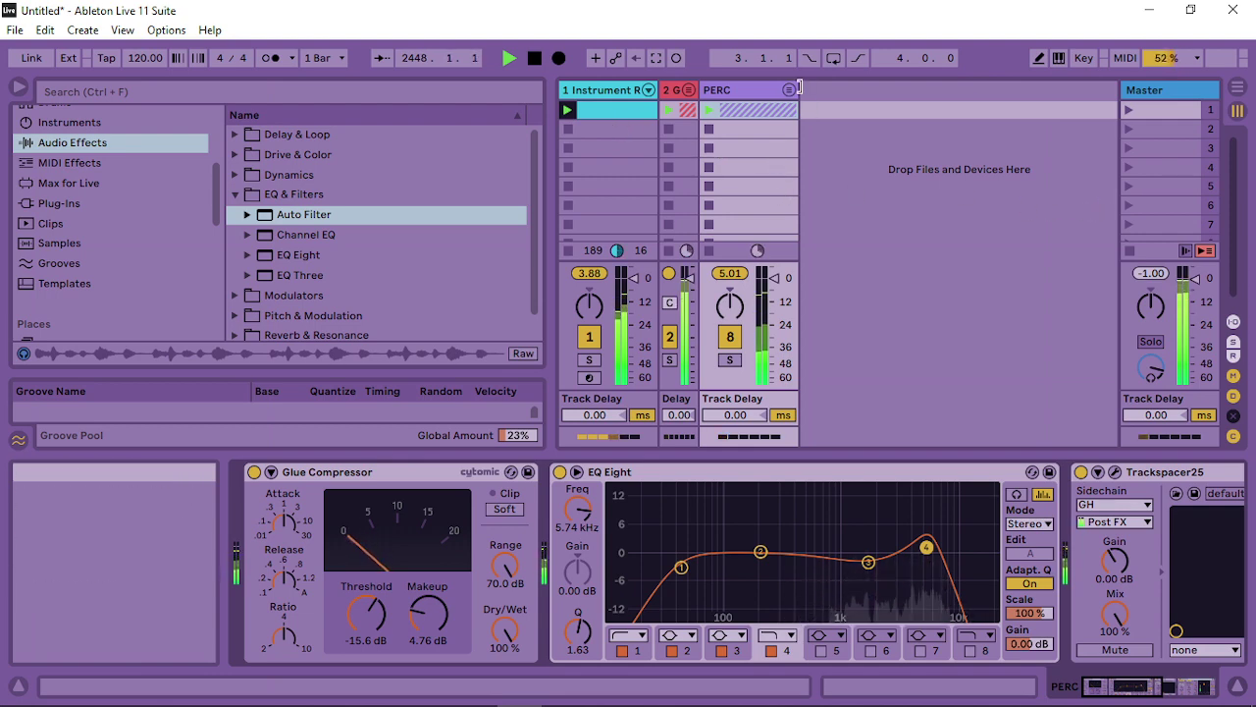
pyautogui.moveTo(800, 89); pyautogui.dragTo(758, 88)
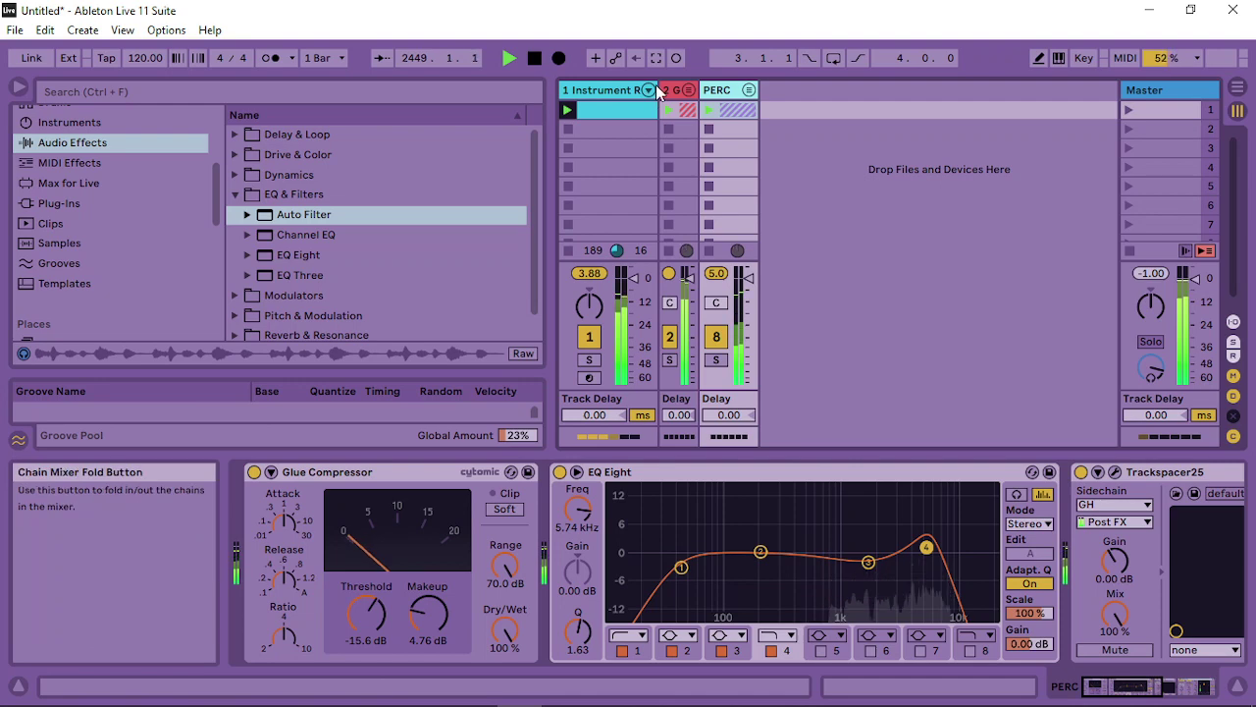
pyautogui.click(749, 89)
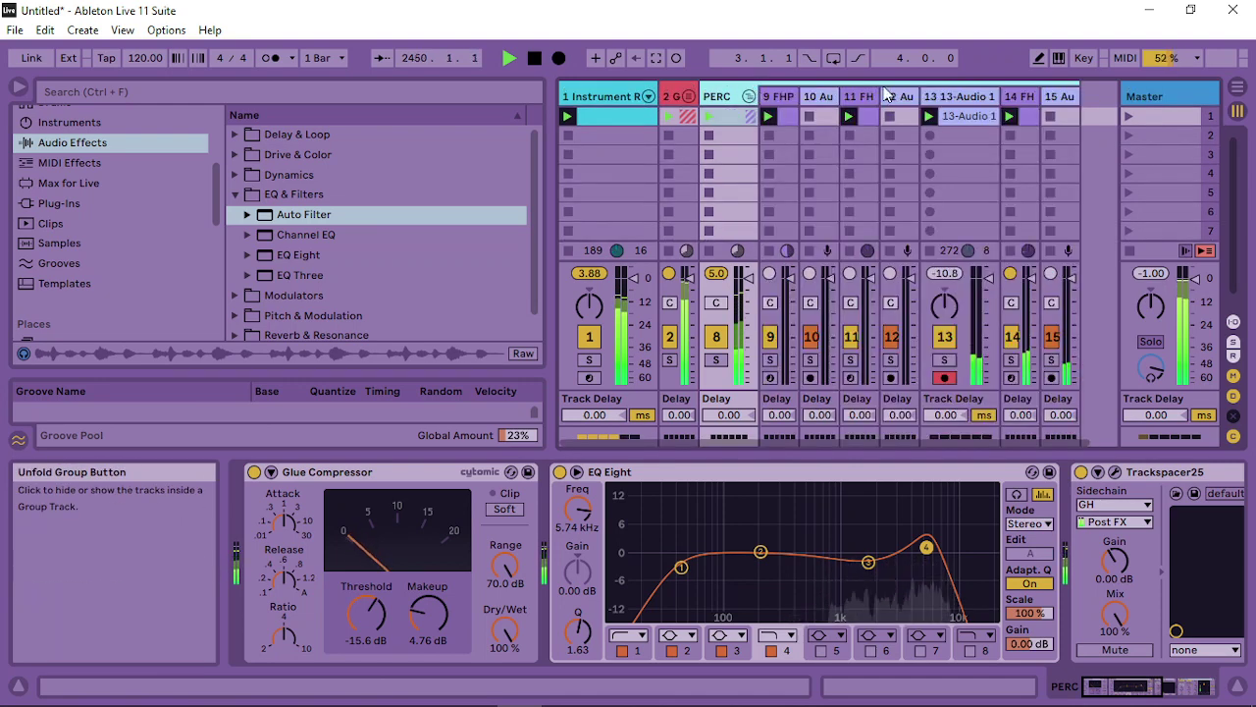
# On track 12's Echo, set Feedback to 20%, Reverb to 55%, and the gate to a -9.8 dB threshold with 0.10 ms release
pyautogui.click(905, 97)
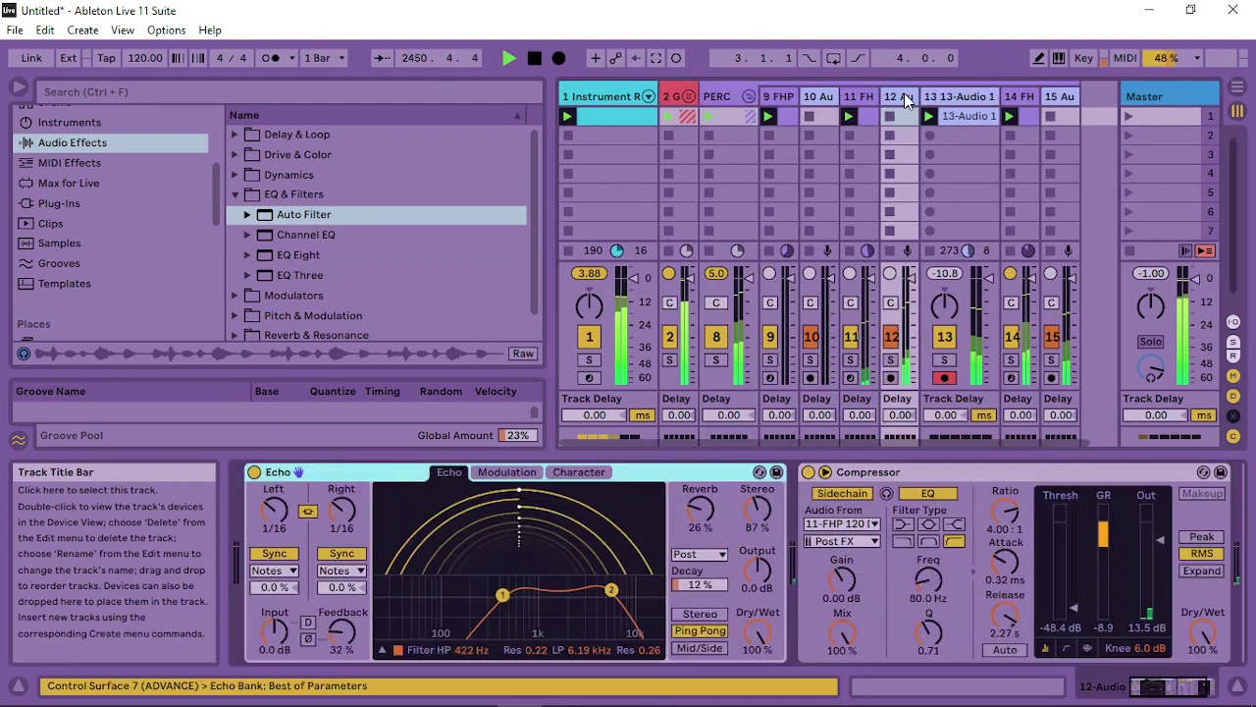
pyautogui.moveTo(342, 631); pyautogui.dragTo(341, 634)
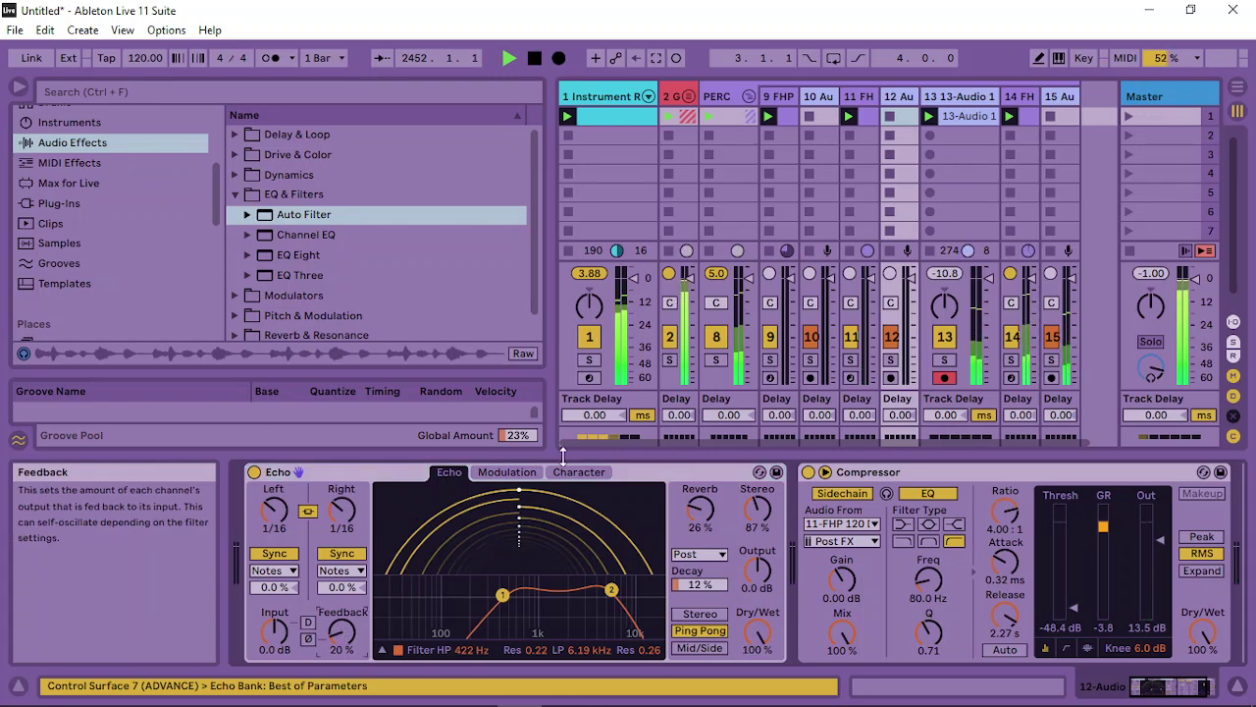
pyautogui.click(579, 472)
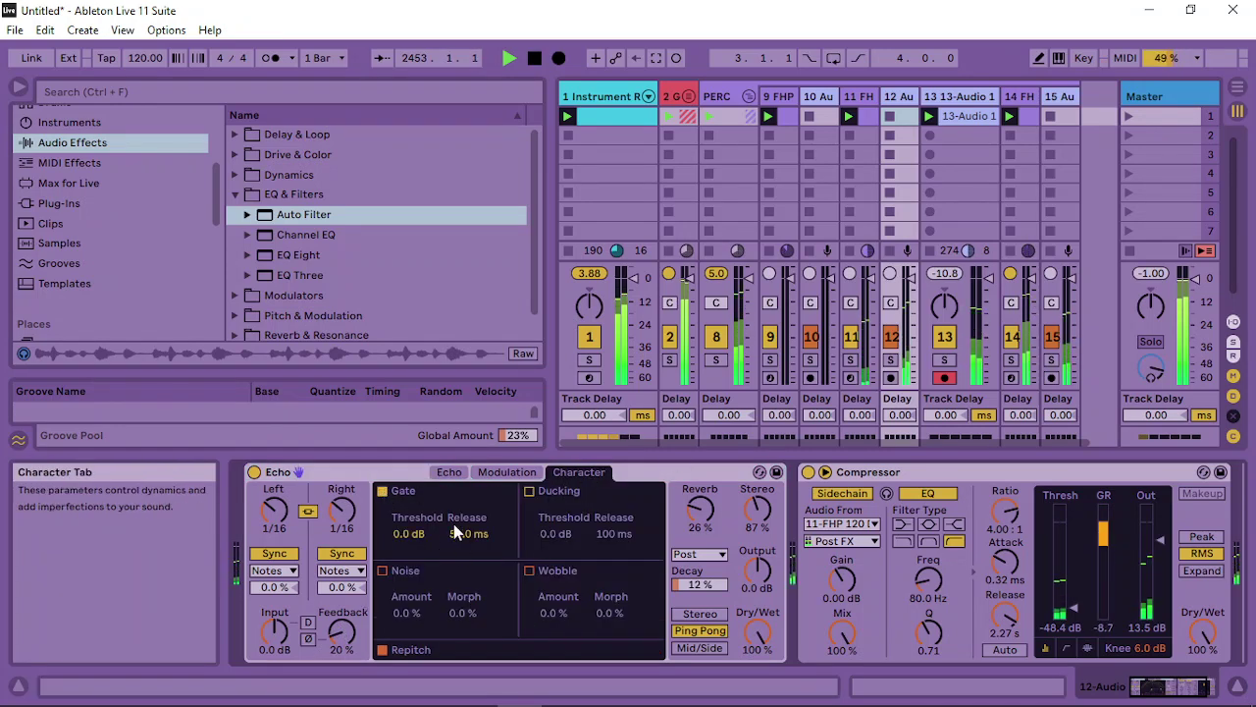
pyautogui.moveTo(409, 532); pyautogui.dragTo(409, 543)
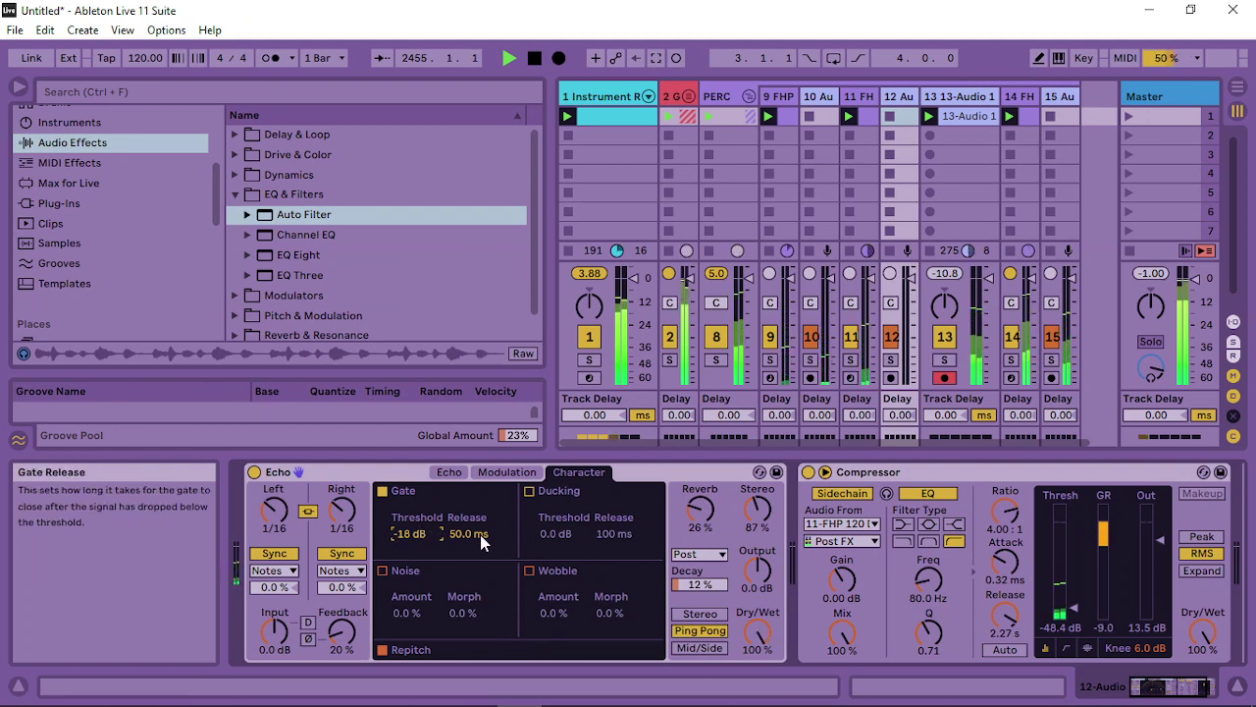
pyautogui.click(700, 508)
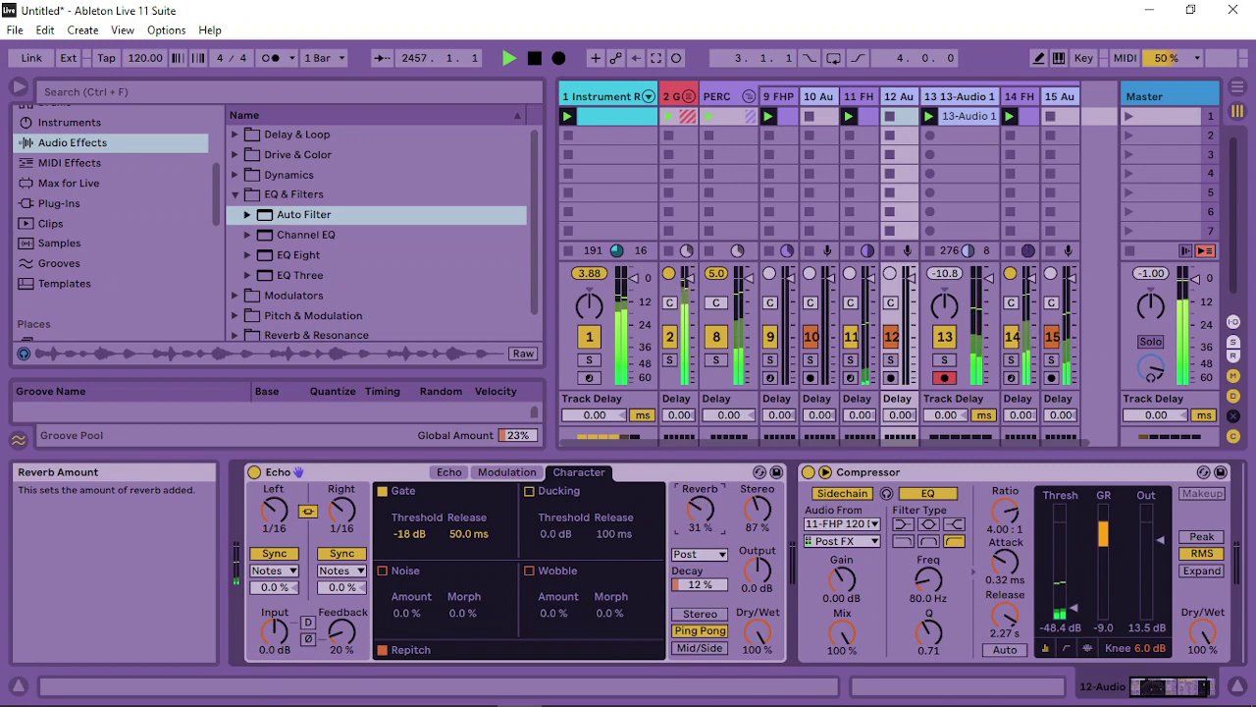
pyautogui.moveTo(701, 509); pyautogui.dragTo(700, 508)
pyautogui.moveTo(471, 534); pyautogui.dragTo(471, 520)
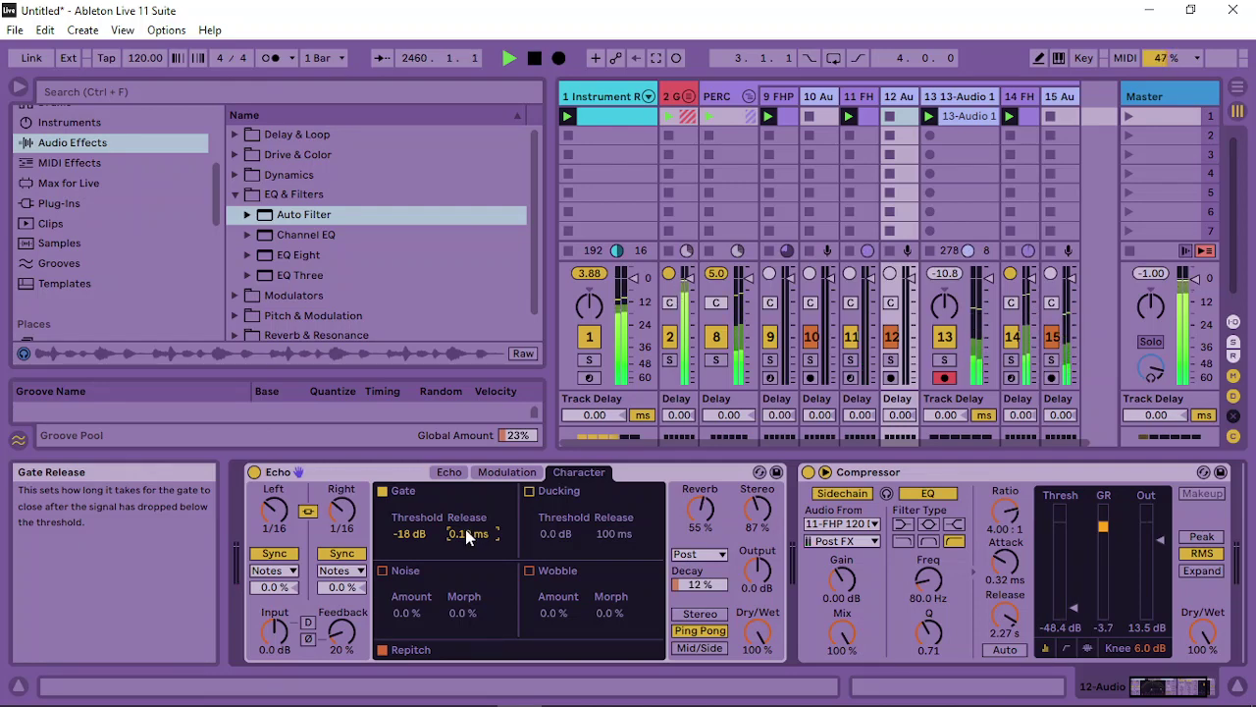
pyautogui.moveTo(409, 533); pyautogui.dragTo(409, 530)
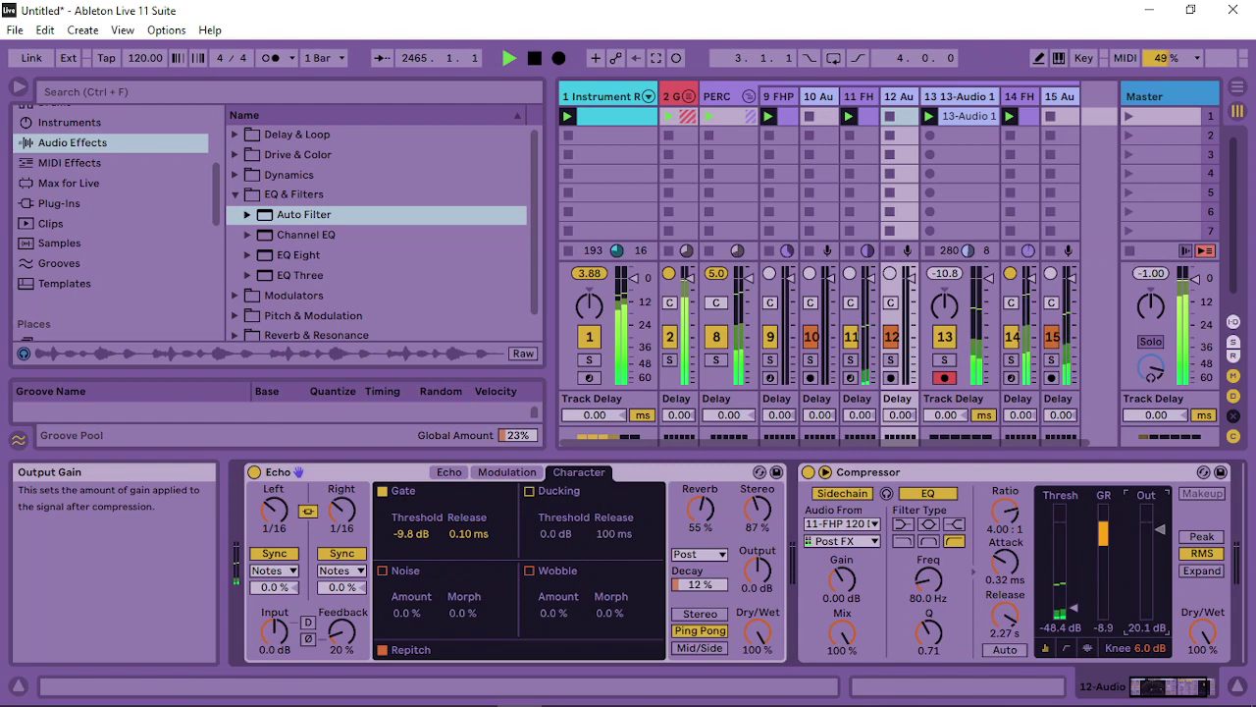
# Set the sidechain source of track 12's Compressor to GH
pyautogui.click(842, 523)
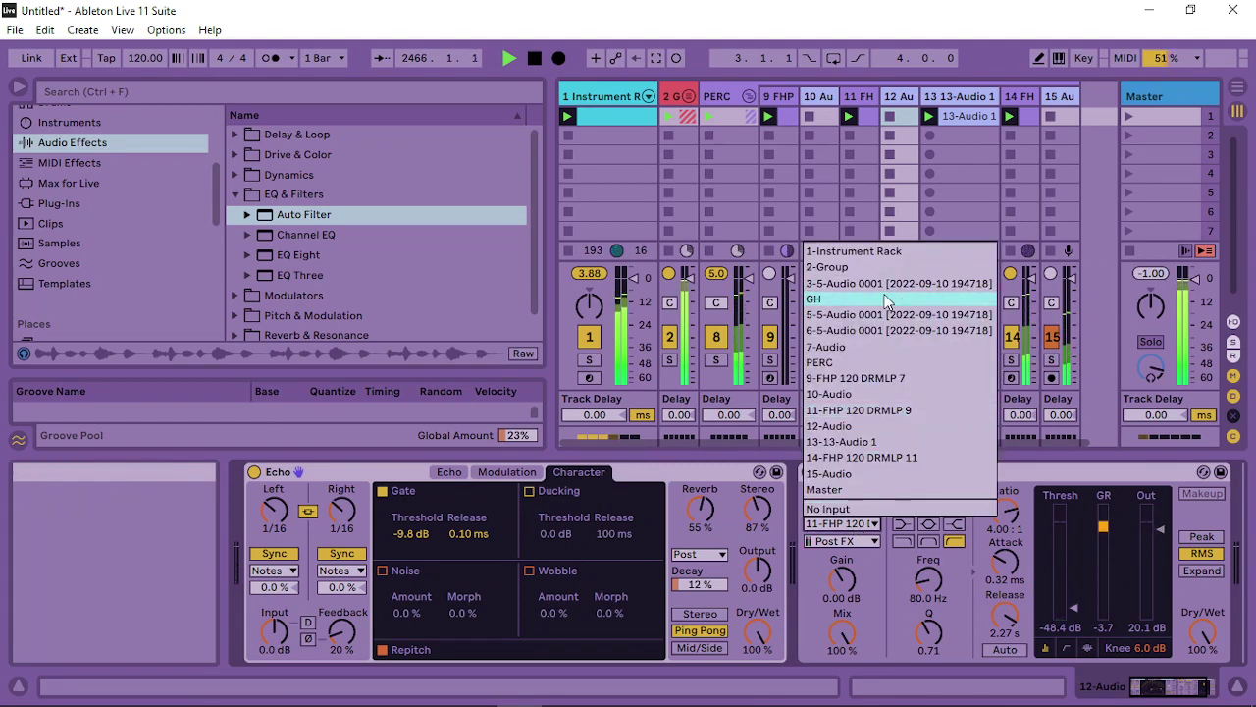
pyautogui.click(879, 296)
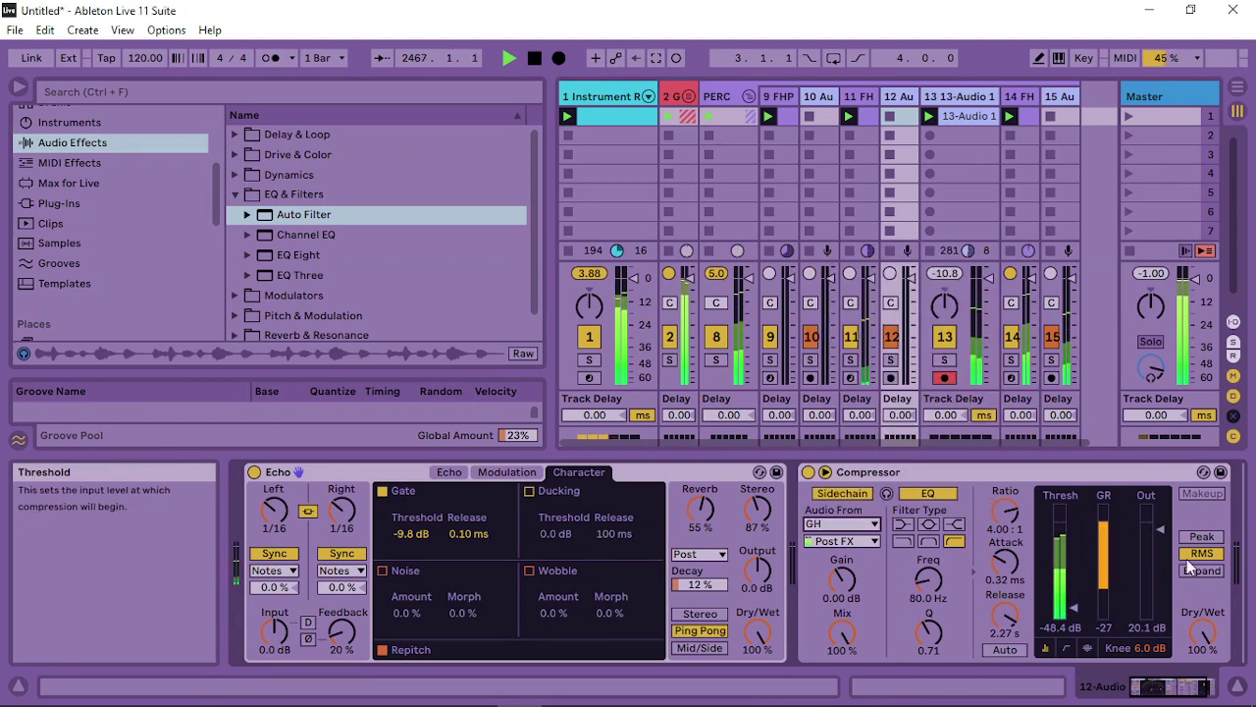
# Switch track 12's Echo from gating to ducking with a -60 dB threshold, and set Output to 1.8 dB and Feedback to 51%
pyautogui.moveTo(410, 533); pyautogui.dragTo(410, 526)
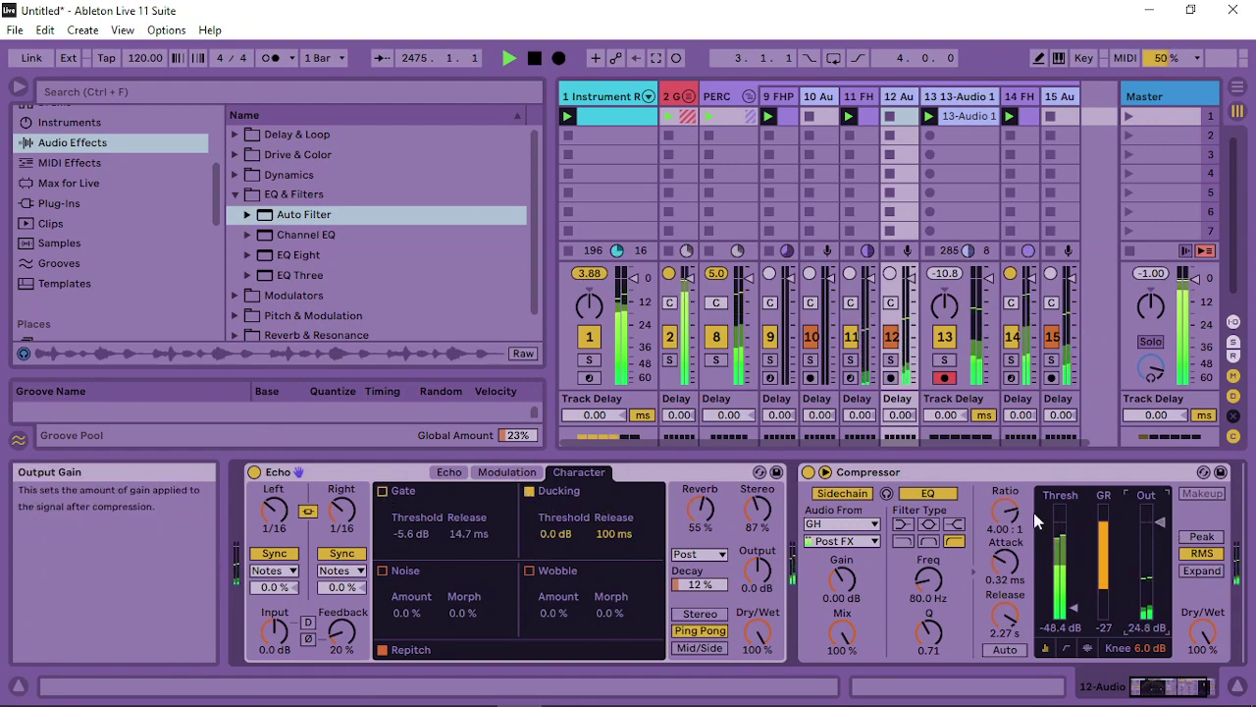
pyautogui.moveTo(546, 532); pyautogui.dragTo(555, 574)
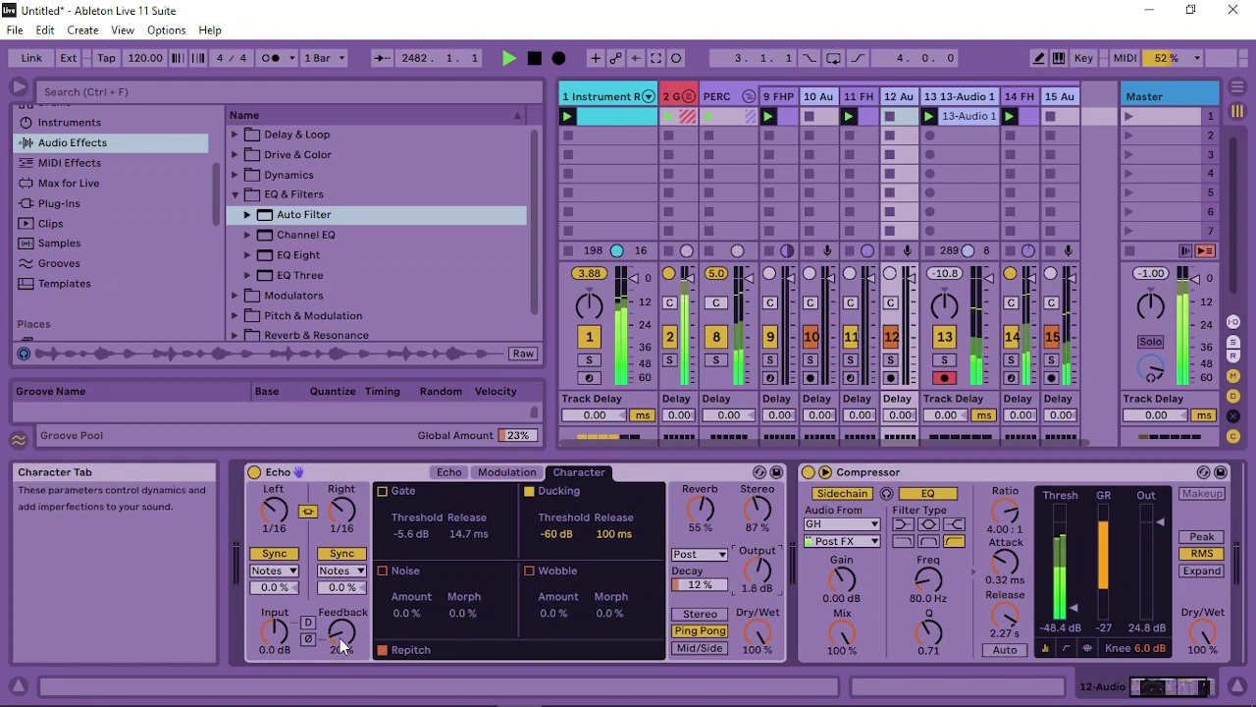
pyautogui.moveTo(342, 628); pyautogui.dragTo(342, 584)
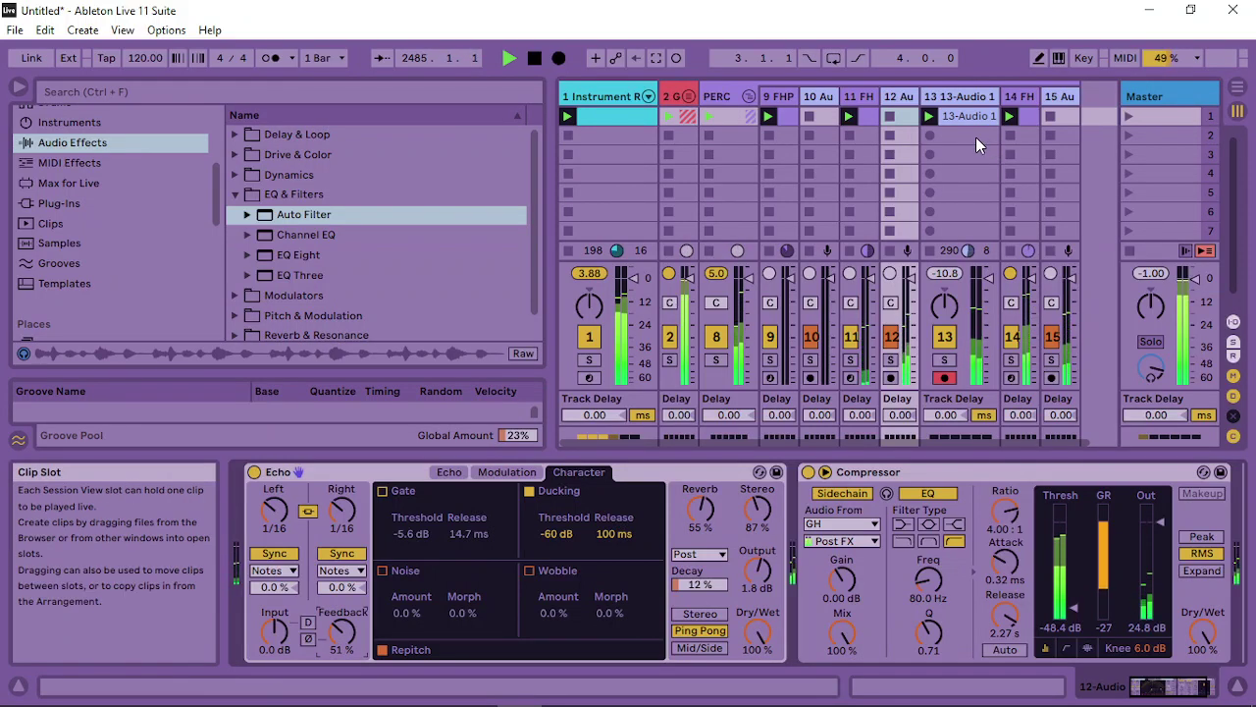
# Duplicate the loop in track 11's clip to eight bars and delete the copied C3 note in bar 5
pyautogui.click(875, 120)
pyautogui.doubleClick(876, 121)
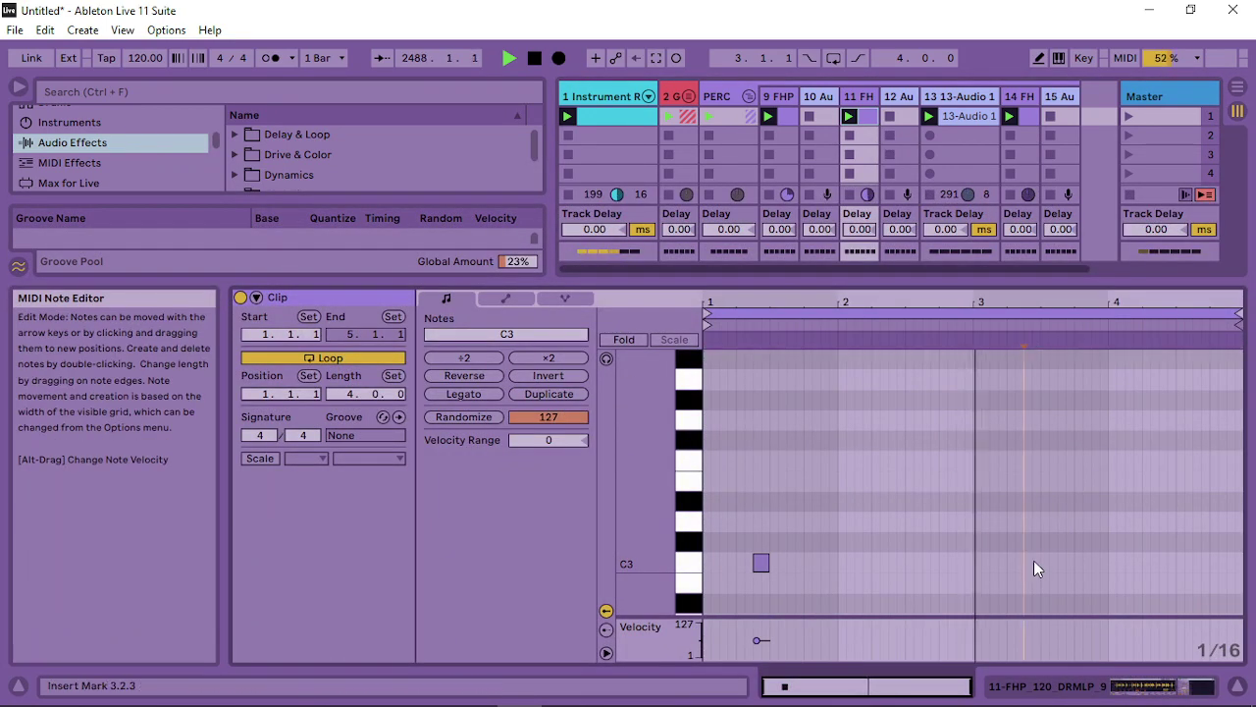
pyautogui.doubleClick(1032, 562)
pyautogui.click(548, 394)
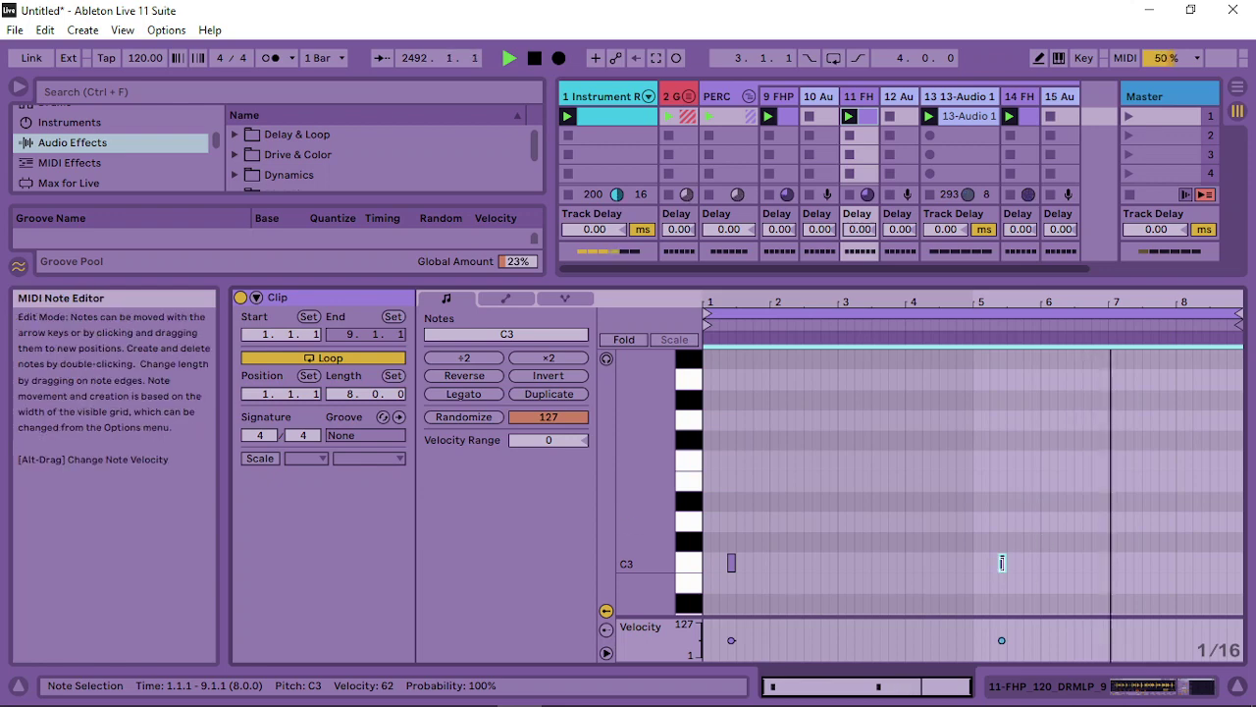
pyautogui.moveTo(996, 552); pyautogui.dragTo(1032, 579)
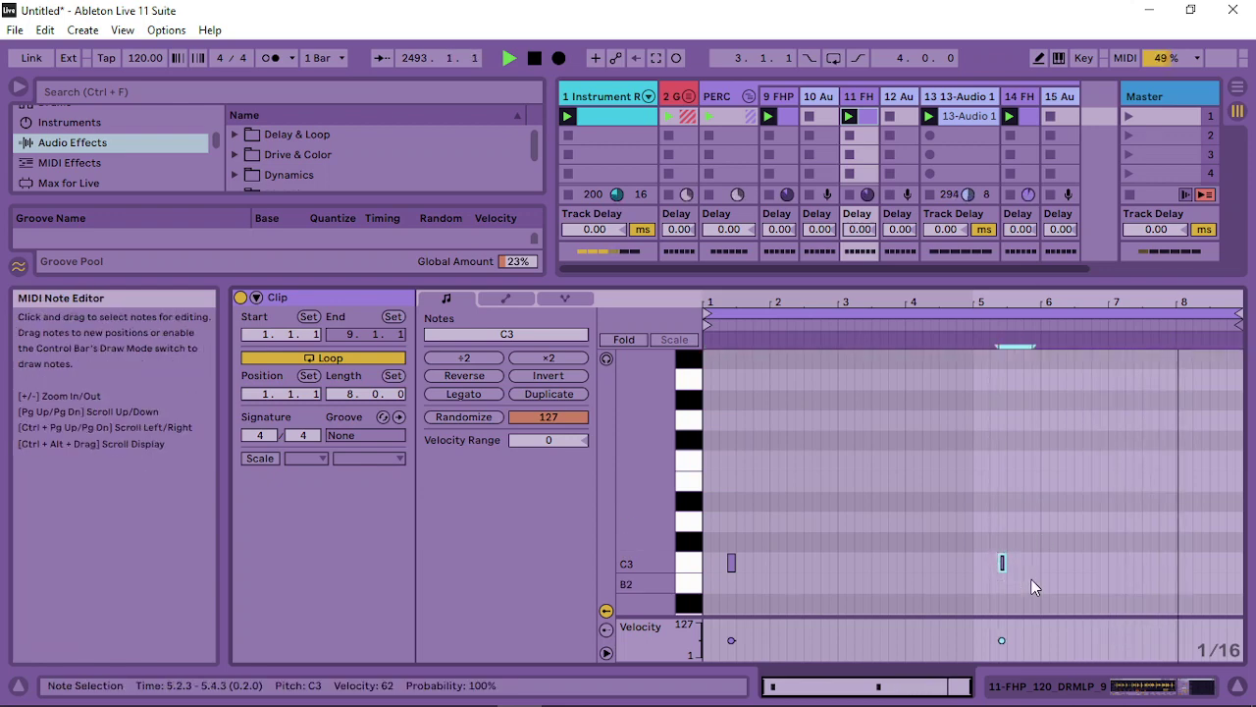
pyautogui.press('Delete')
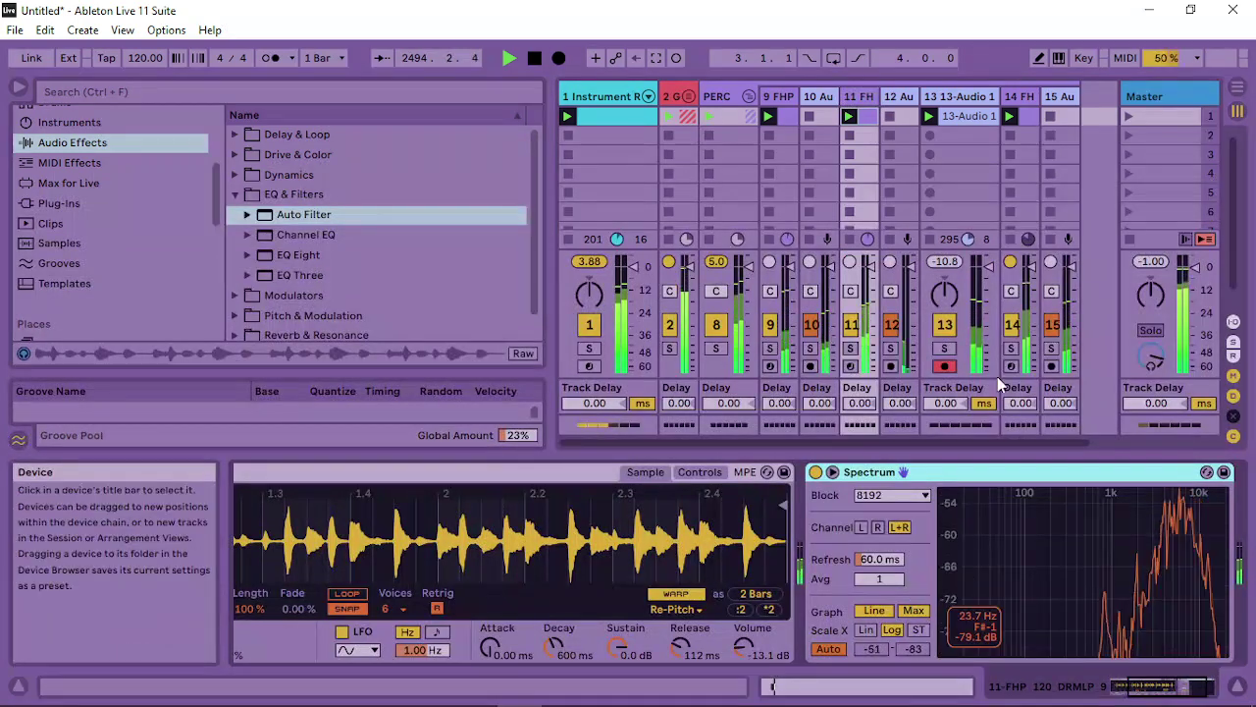
# Turn off ducking in track 12's Echo, set its Output to -1.4 dB and the Compressor's output gain to 12.9 dB
pyautogui.click(904, 97)
pyautogui.click(530, 492)
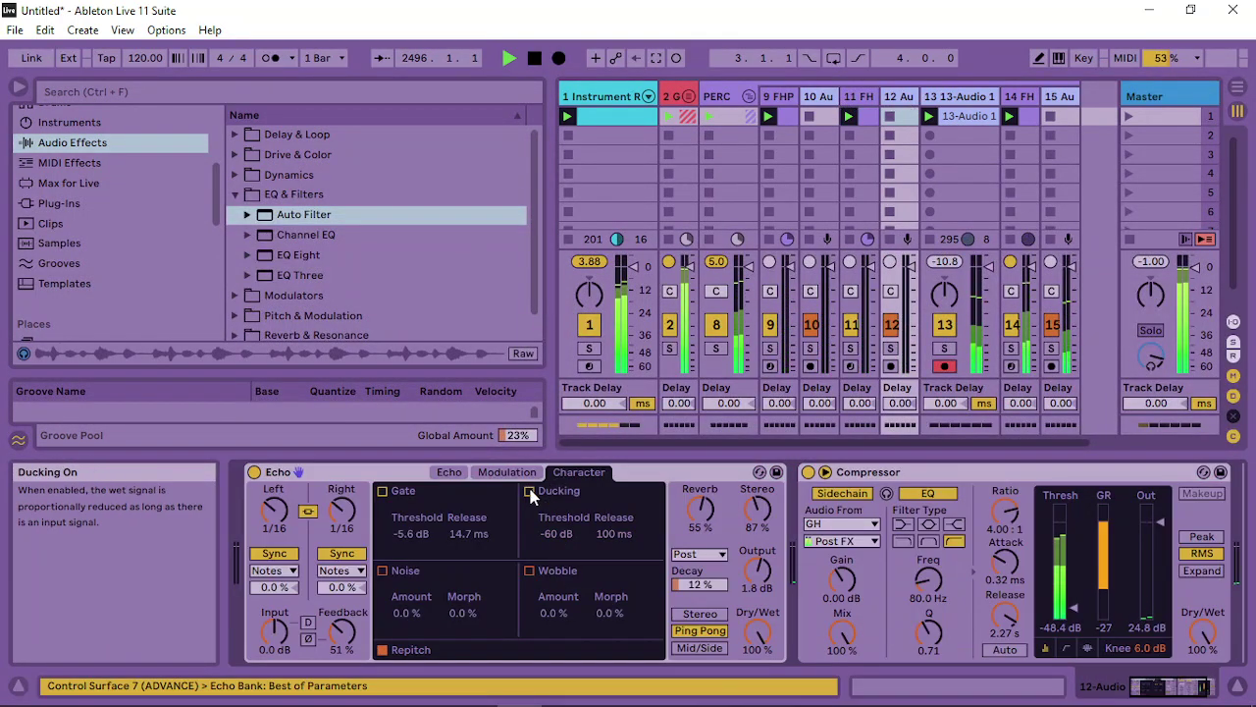
pyautogui.moveTo(758, 572); pyautogui.dragTo(764, 586)
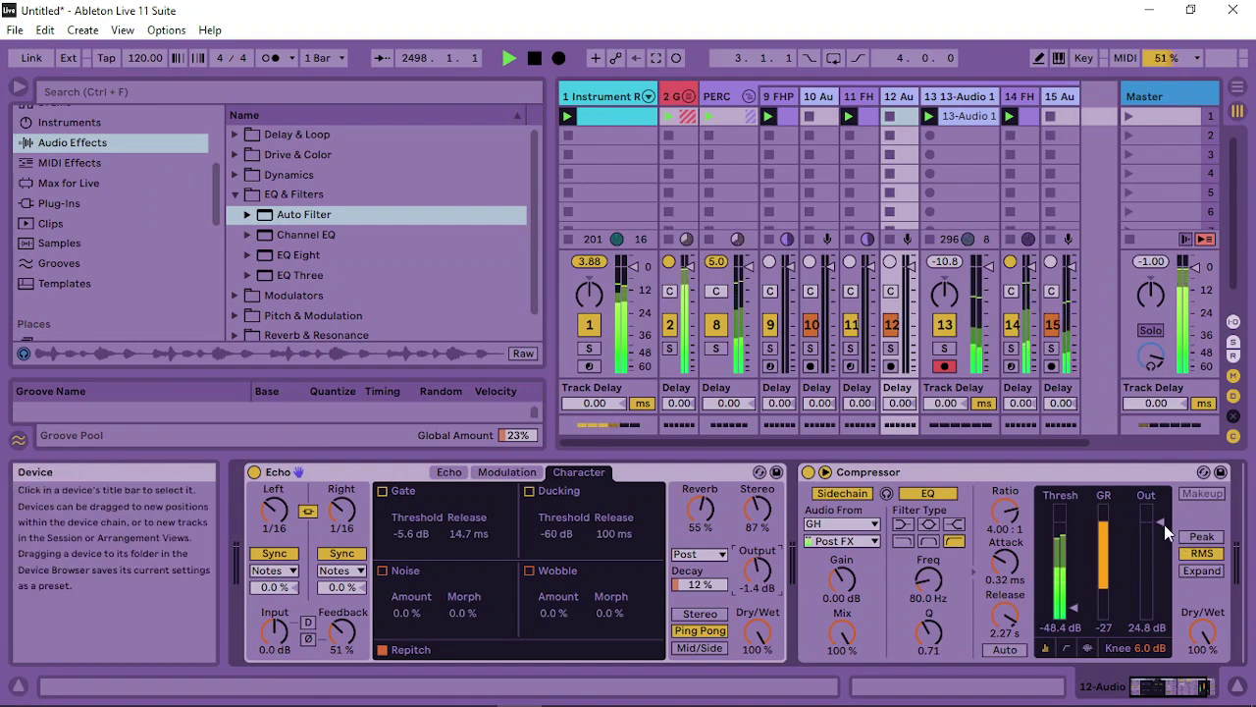
pyautogui.moveTo(1164, 524); pyautogui.dragTo(1164, 535)
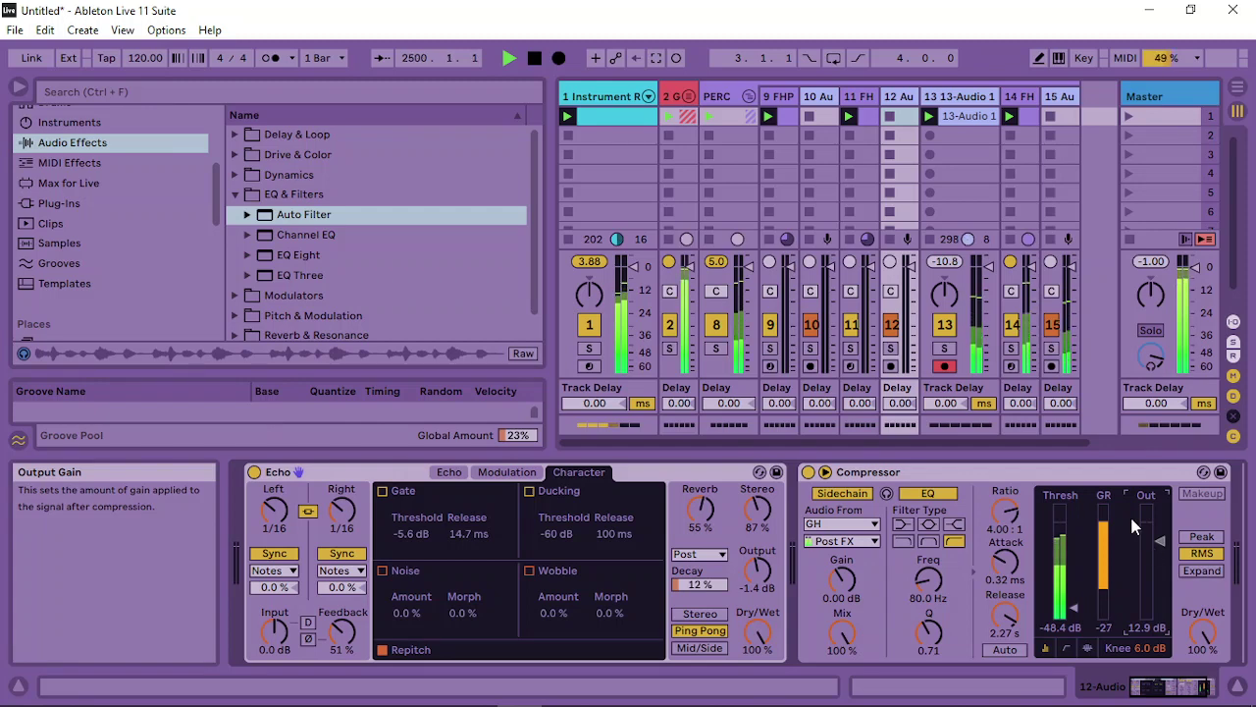
# Set track 12's Echo filter to high-pass 481 Hz with resonance 0.19 and low-pass 7.05 kHz with resonance 0.22
pyautogui.click(507, 472)
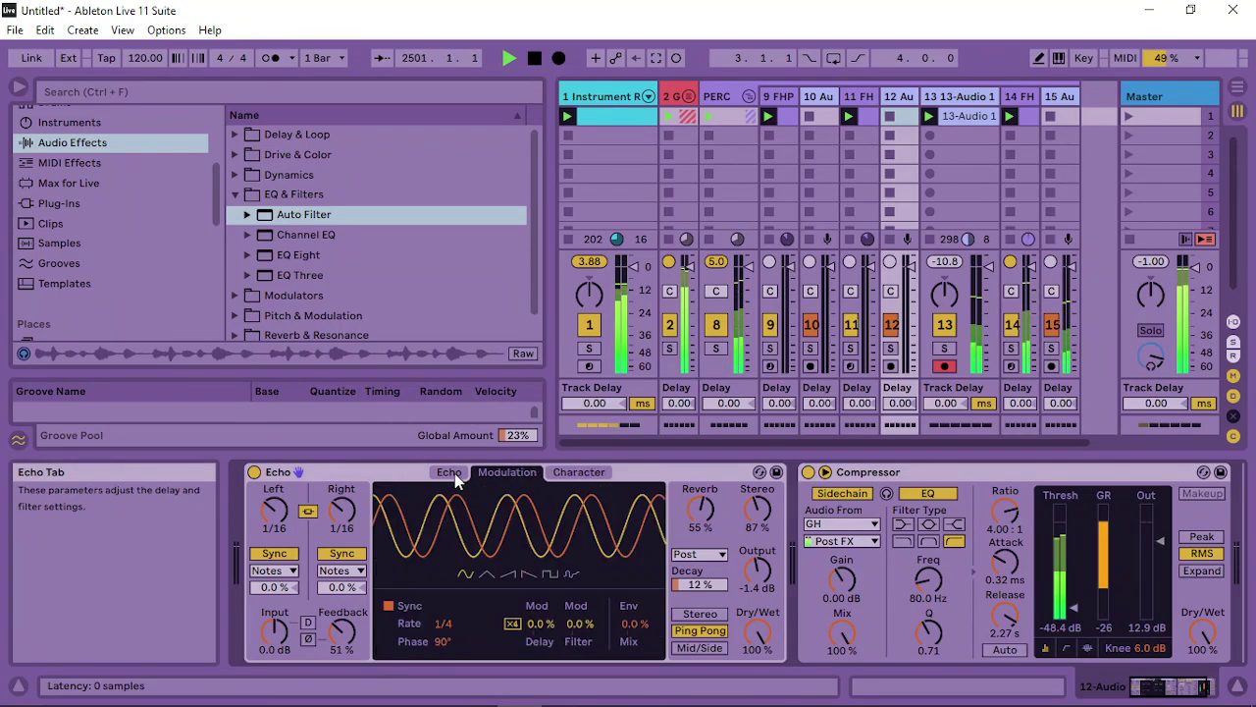
pyautogui.click(449, 472)
pyautogui.moveTo(613, 589)
pyautogui.mouseDown()
pyautogui.moveTo(595, 594)
pyautogui.moveTo(616, 596)
pyautogui.mouseUp()
# Relaunch scene 1 and set the output gain of track 12's Compressor to 18.8 dB
pyautogui.click(1130, 111)
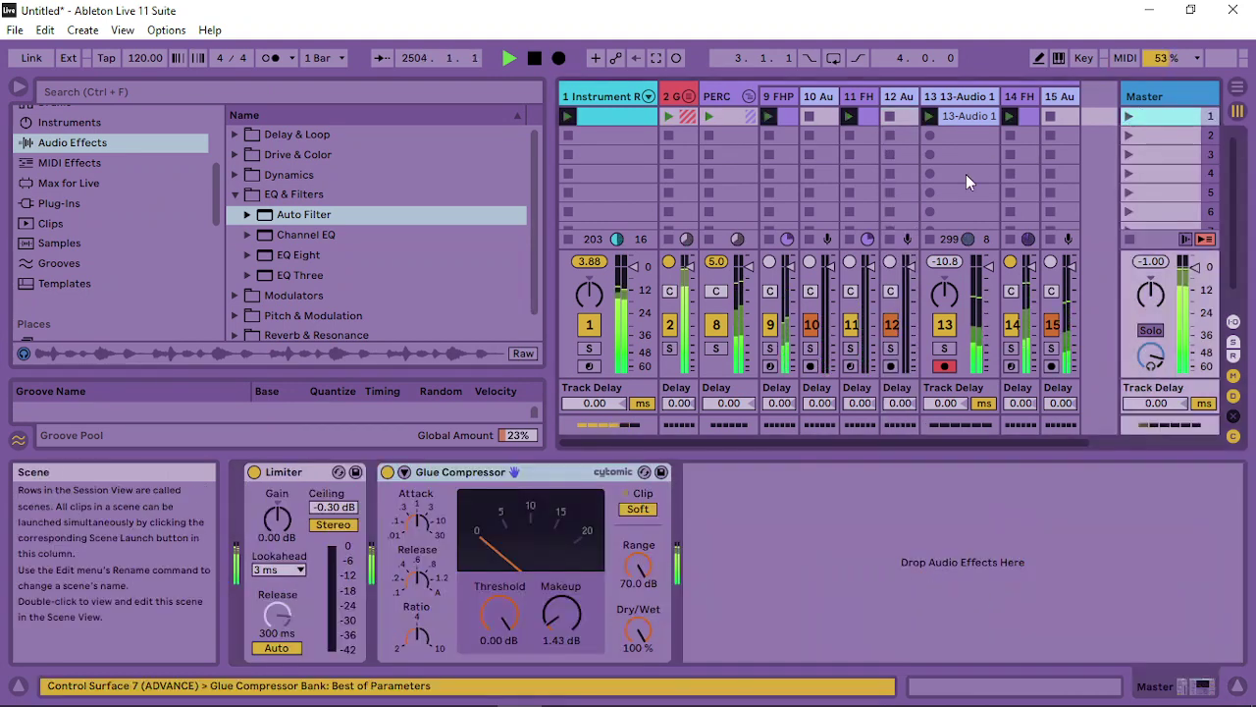
pyautogui.click(890, 111)
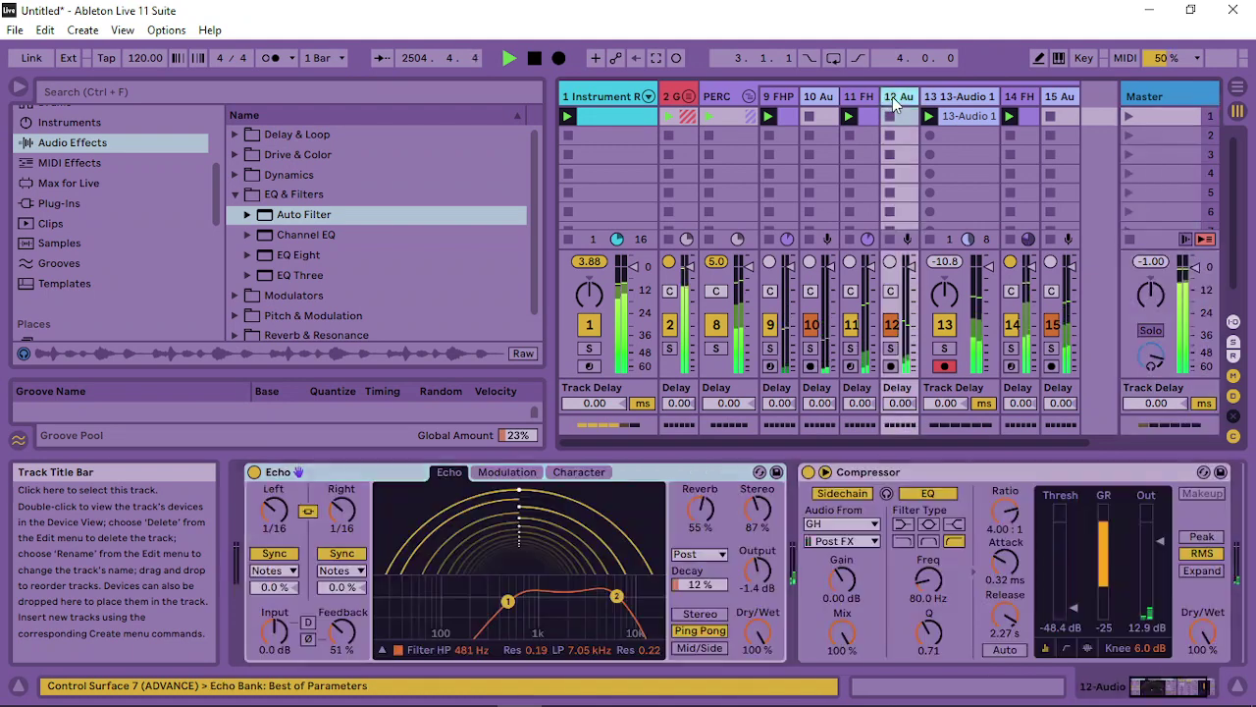
pyautogui.click(1128, 112)
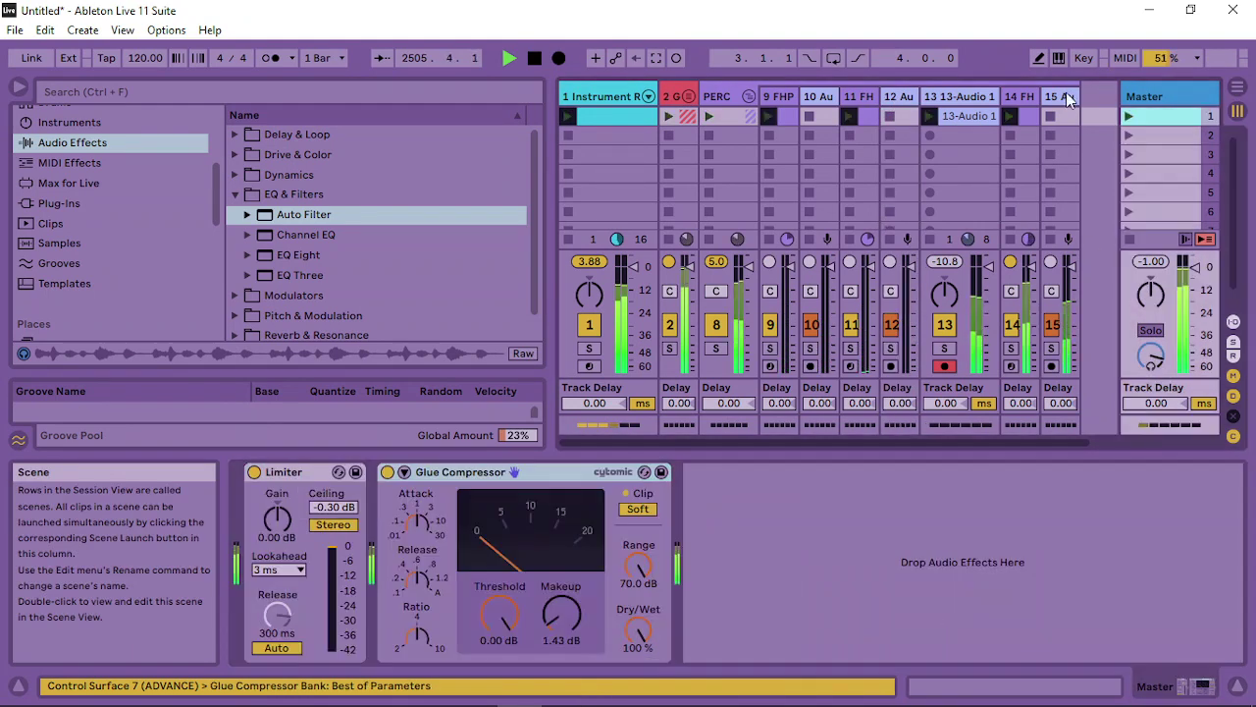
pyautogui.click(902, 97)
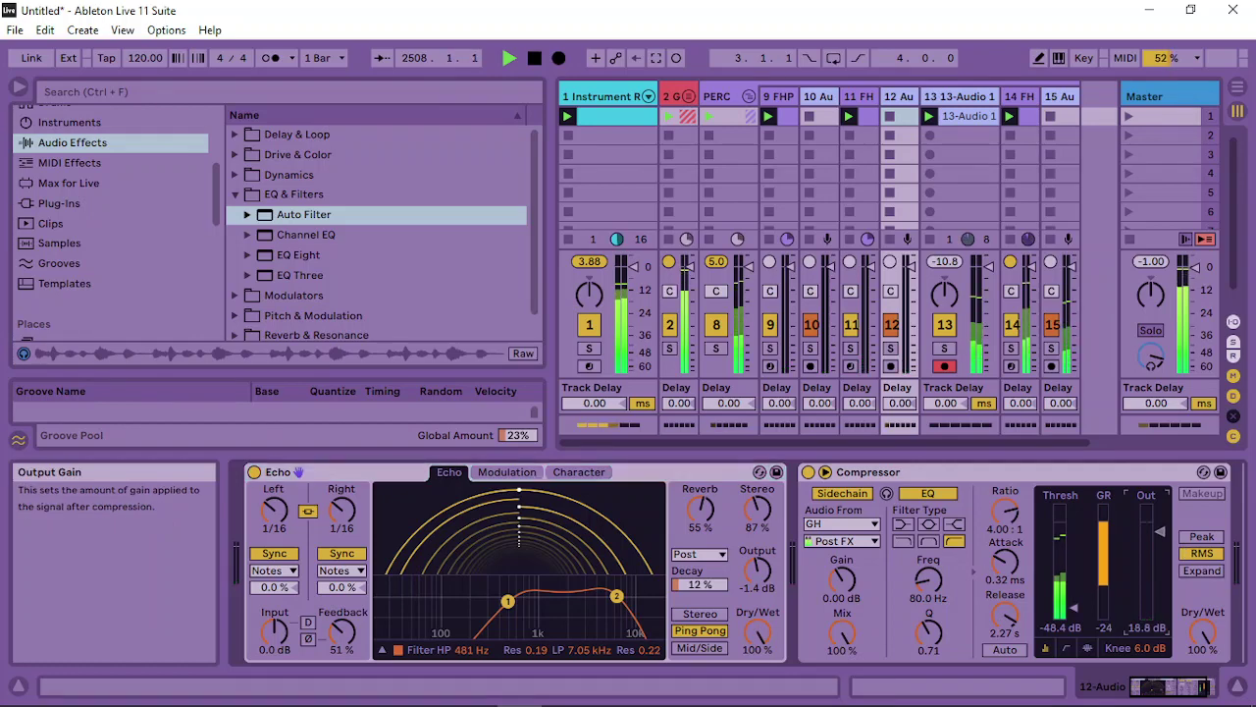
pyautogui.click(1125, 116)
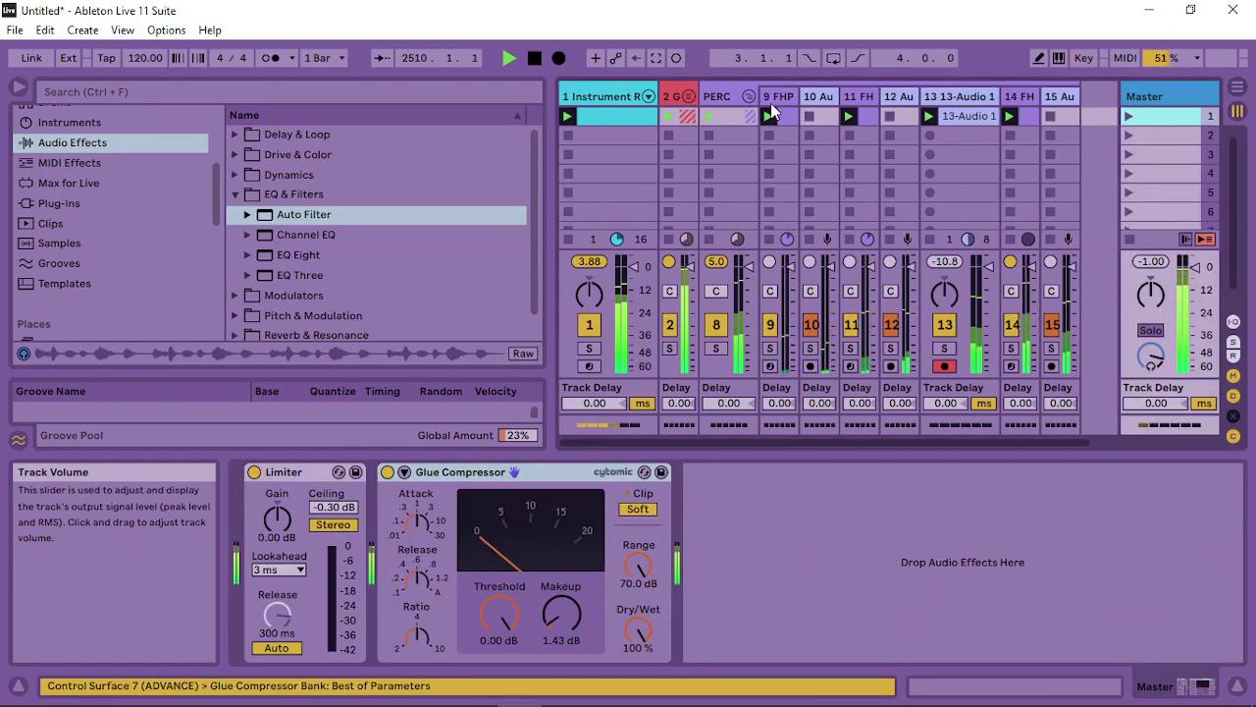
# Add a Multiband Dynamics device after the Compressor at the end of the PERC group's effect chain
pyautogui.click(893, 95)
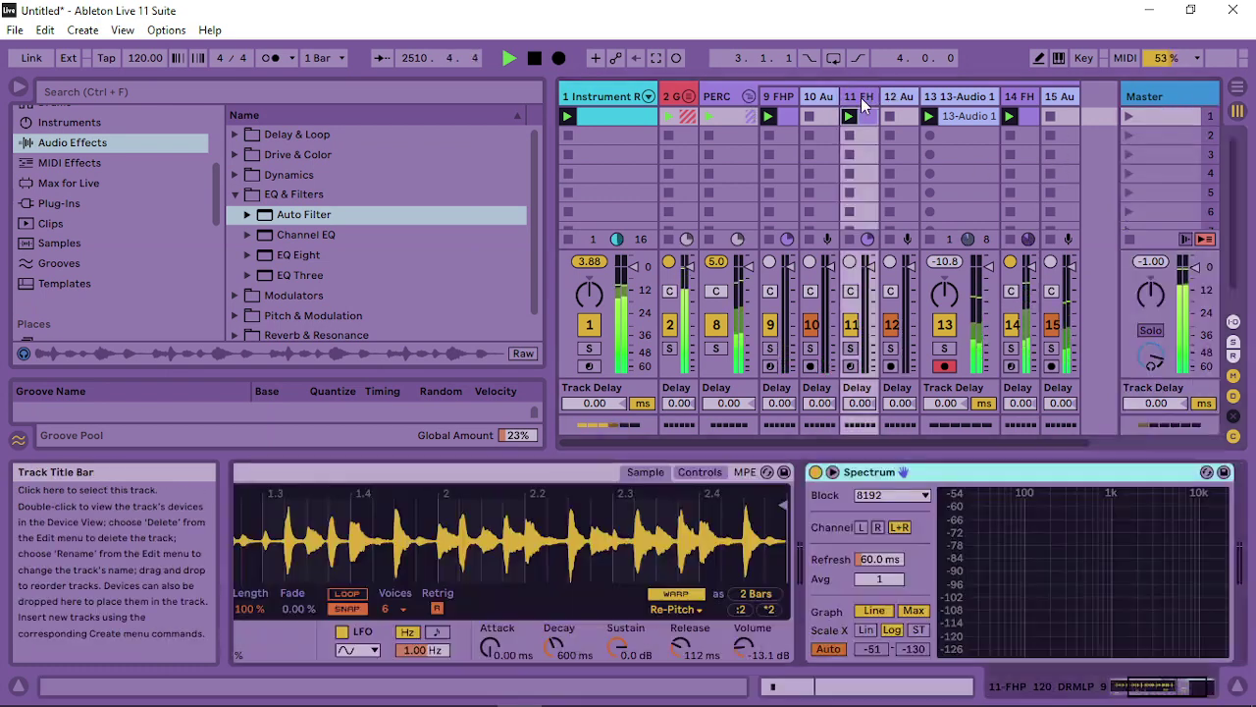
pyautogui.click(717, 100)
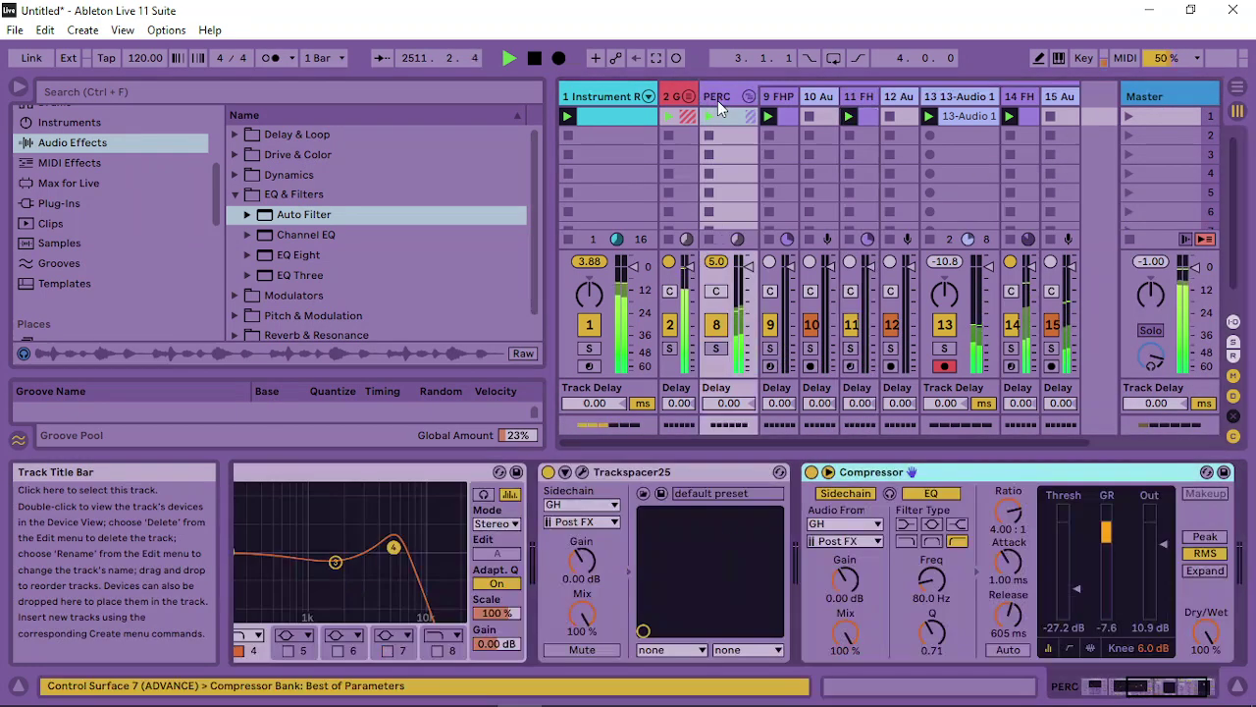
pyautogui.click(85, 140)
pyautogui.click(236, 175)
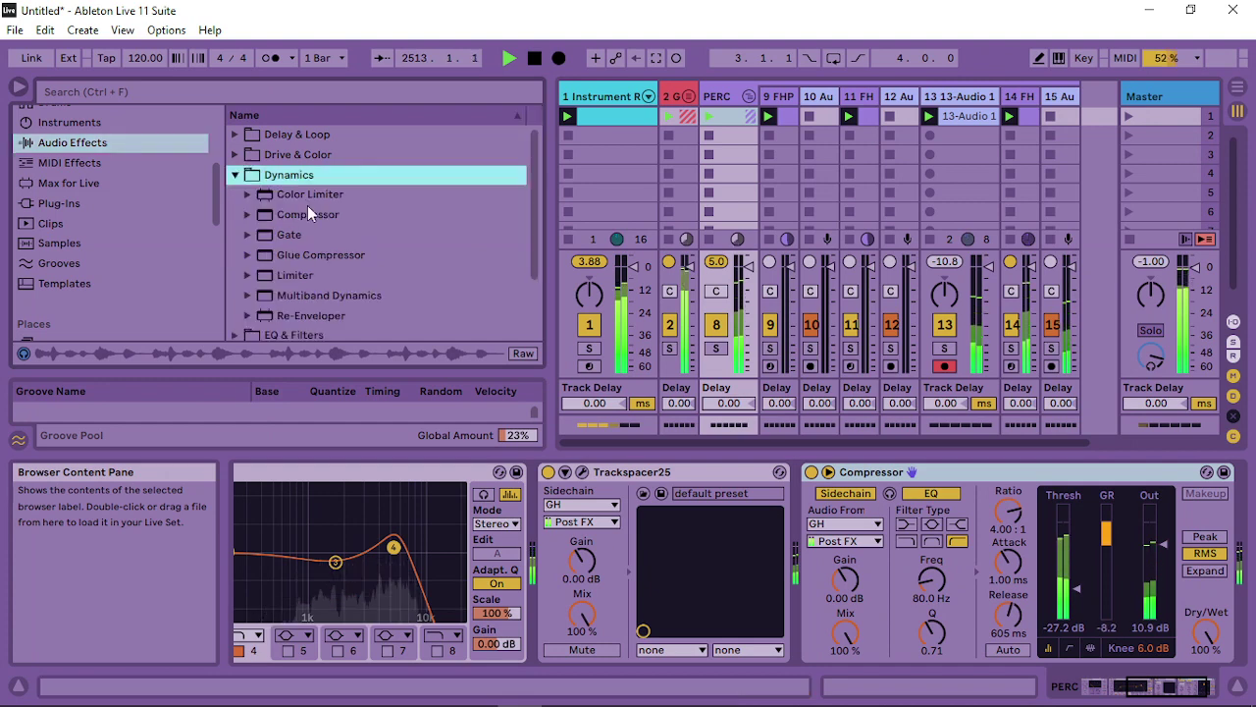
pyautogui.moveTo(316, 295); pyautogui.dragTo(1248, 520)
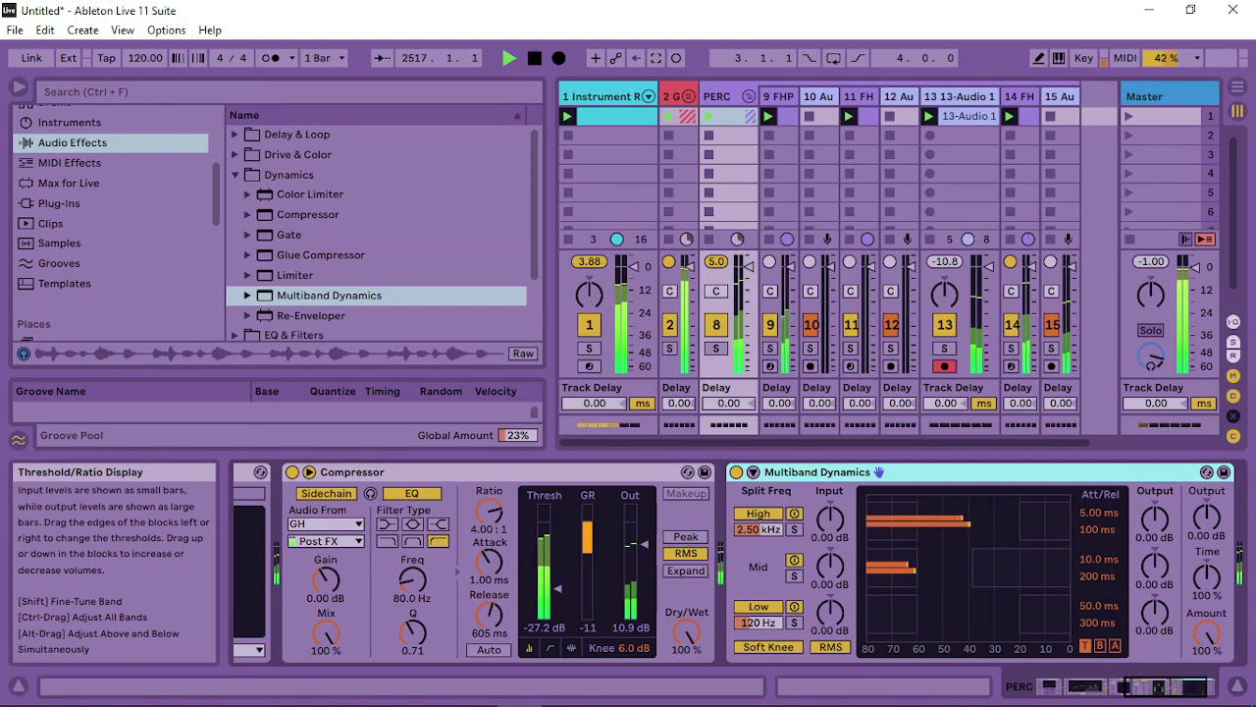
# Adjust the mid and high threshold blocks of the PERC group's Multiband Dynamics and set its high split frequency to 1.34 kHz
pyautogui.moveTo(1057, 583); pyautogui.dragTo(1057, 598)
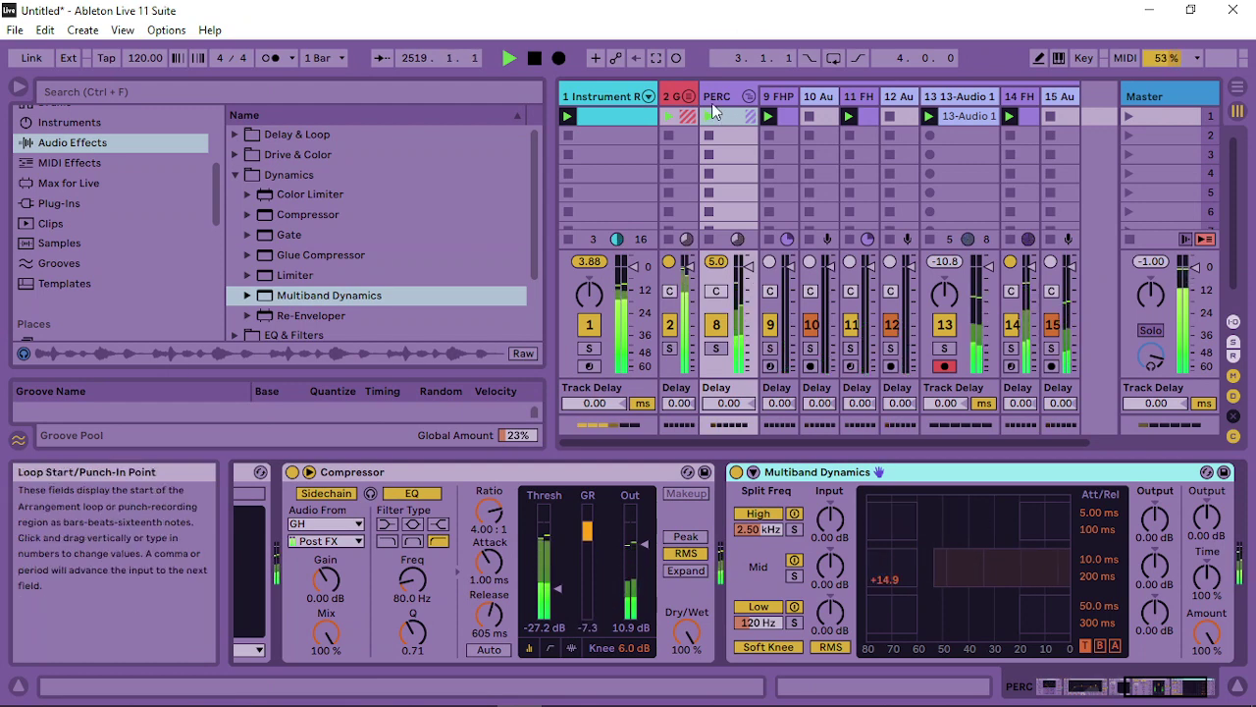
pyautogui.click(713, 97)
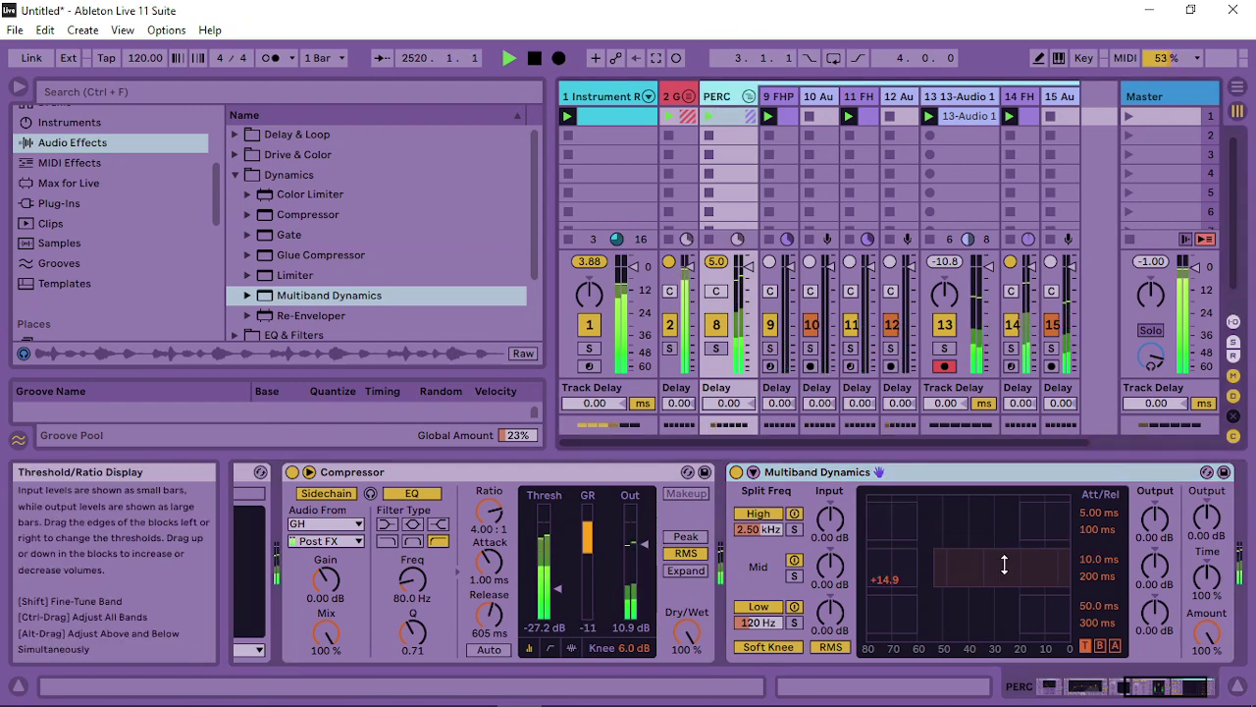
pyautogui.moveTo(754, 530); pyautogui.dragTo(755, 551)
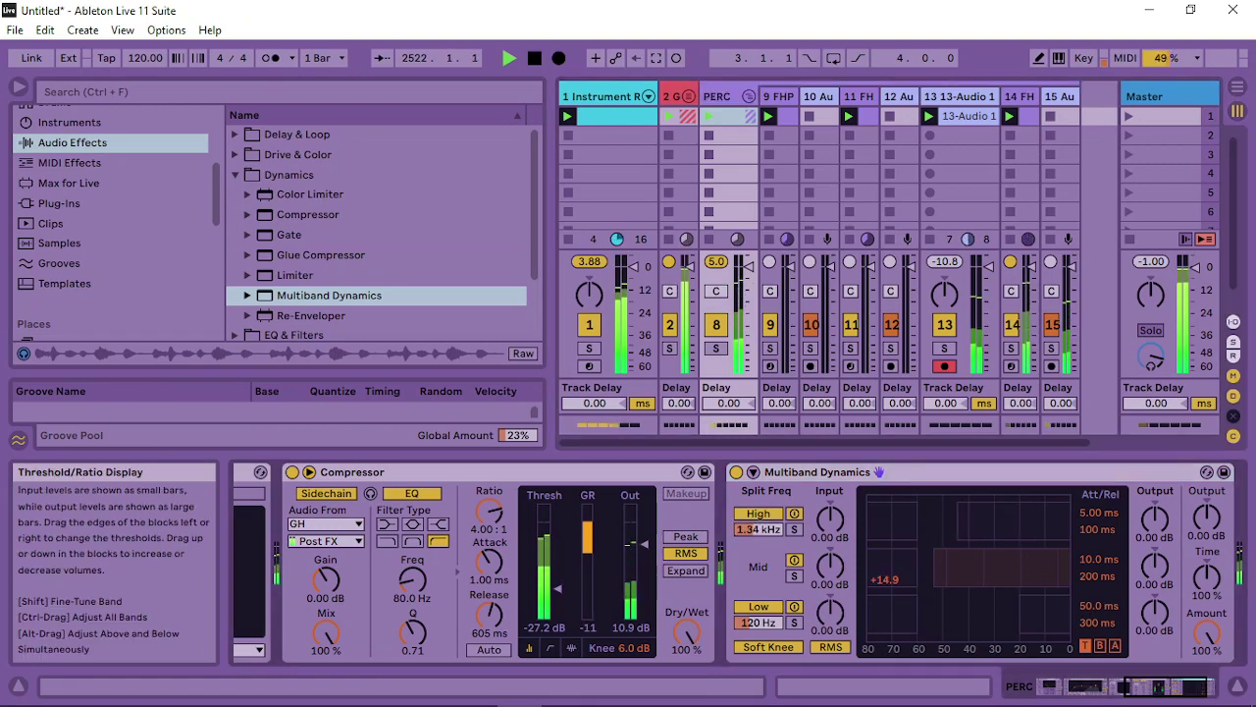
pyautogui.moveTo(1040, 527); pyautogui.dragTo(981, 544)
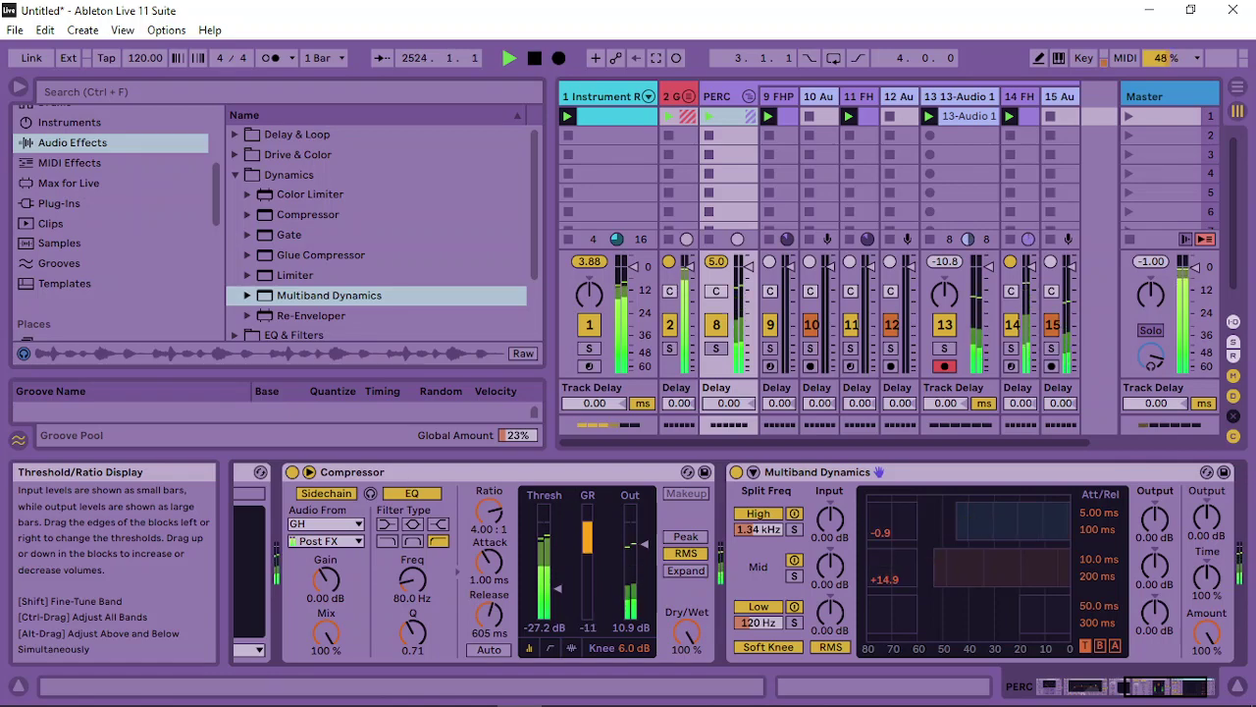
# Set the Multiband Dynamics' high split frequency to 3.79 kHz and the high band's release to 5.00 s
pyautogui.moveTo(759, 529)
pyautogui.mouseDown()
pyautogui.moveTo(758, 549)
pyautogui.moveTo(758, 518)
pyautogui.moveTo(759, 532)
pyautogui.mouseUp()
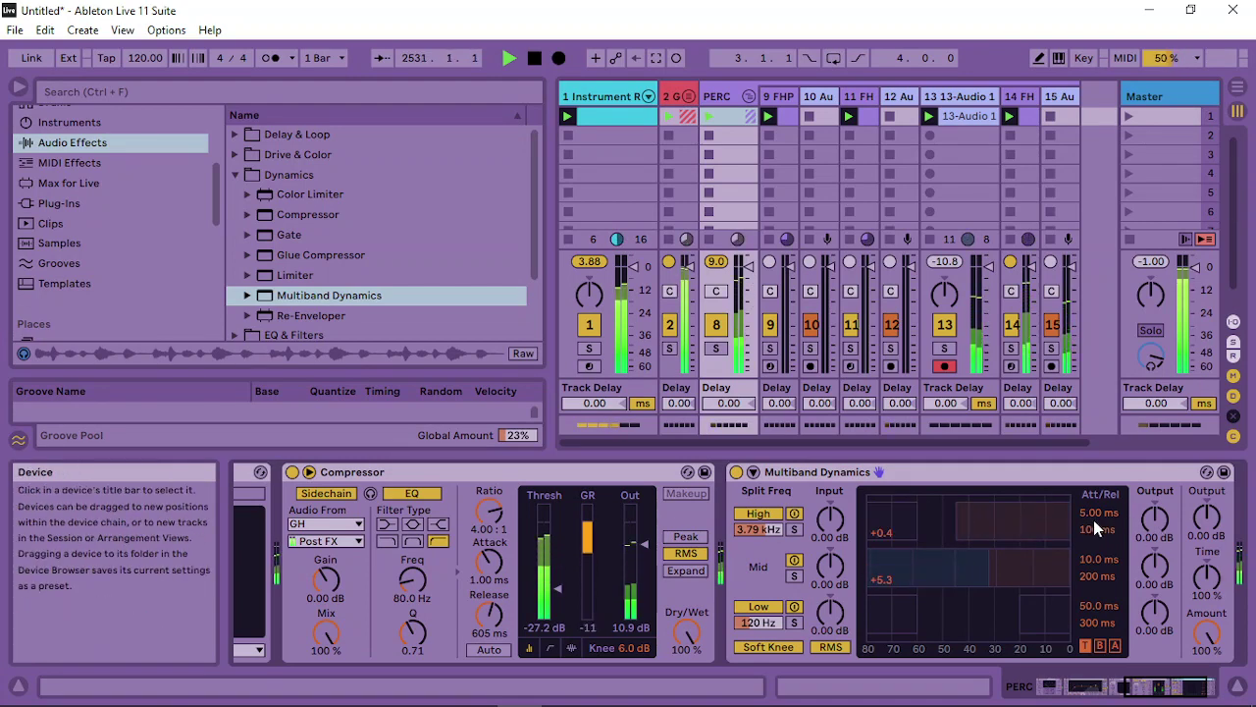
pyautogui.moveTo(1094, 531); pyautogui.dragTo(1094, 432)
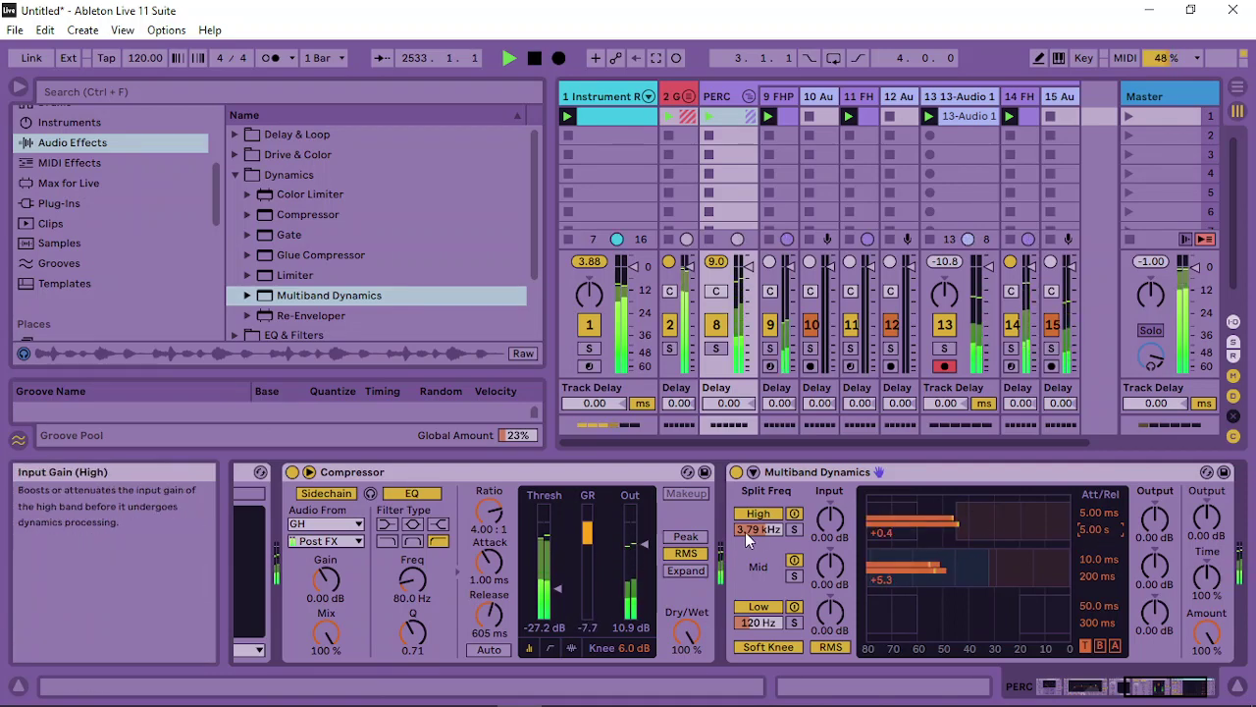
# Set the PERC group's Multiband Dynamics high split frequency to 3.06 kHz and its Time scaling to 661%, and fold the group
pyautogui.moveTo(758, 533)
pyautogui.mouseDown()
pyautogui.moveTo(757, 564)
pyautogui.moveTo(759, 534)
pyautogui.mouseUp()
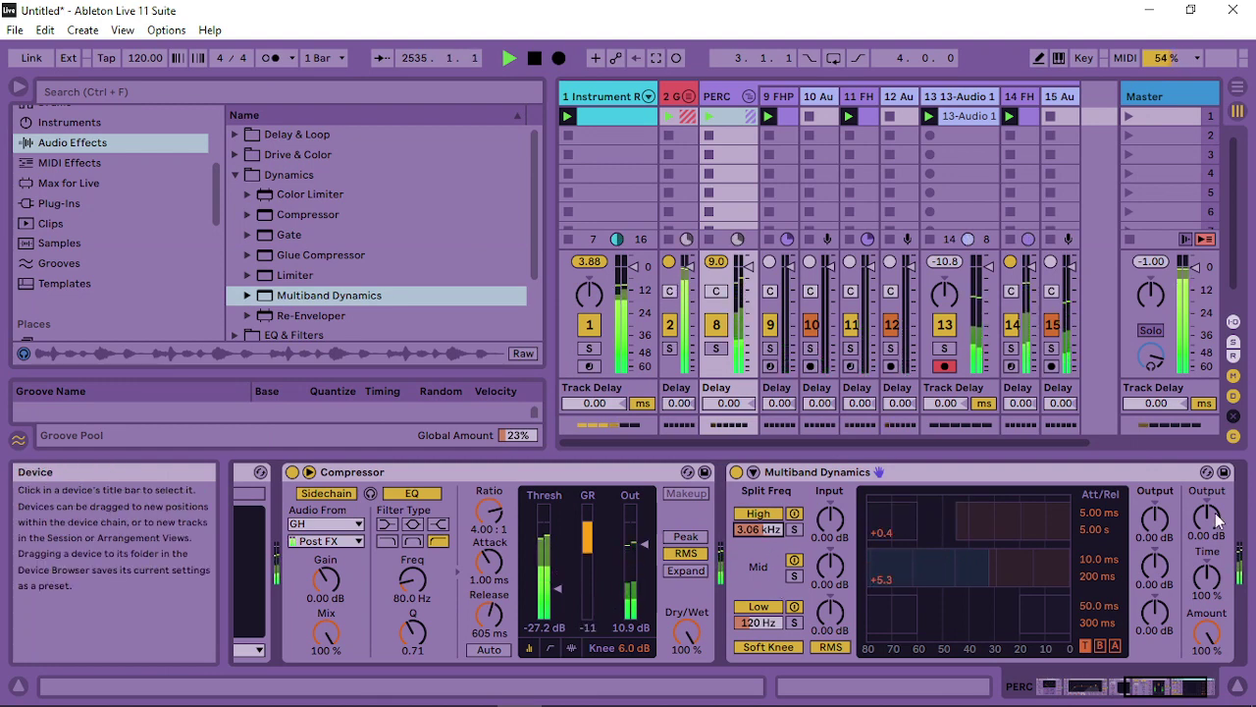
pyautogui.moveTo(1206, 577); pyautogui.dragTo(1206, 515)
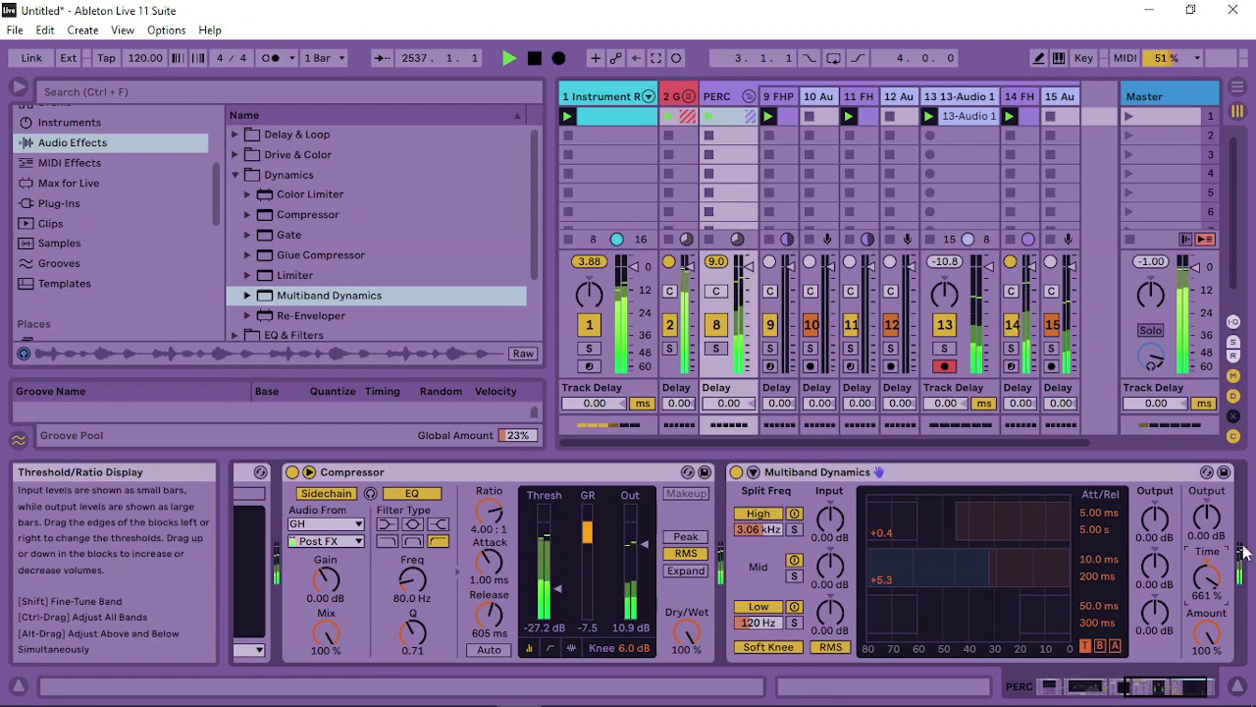
pyautogui.click(751, 95)
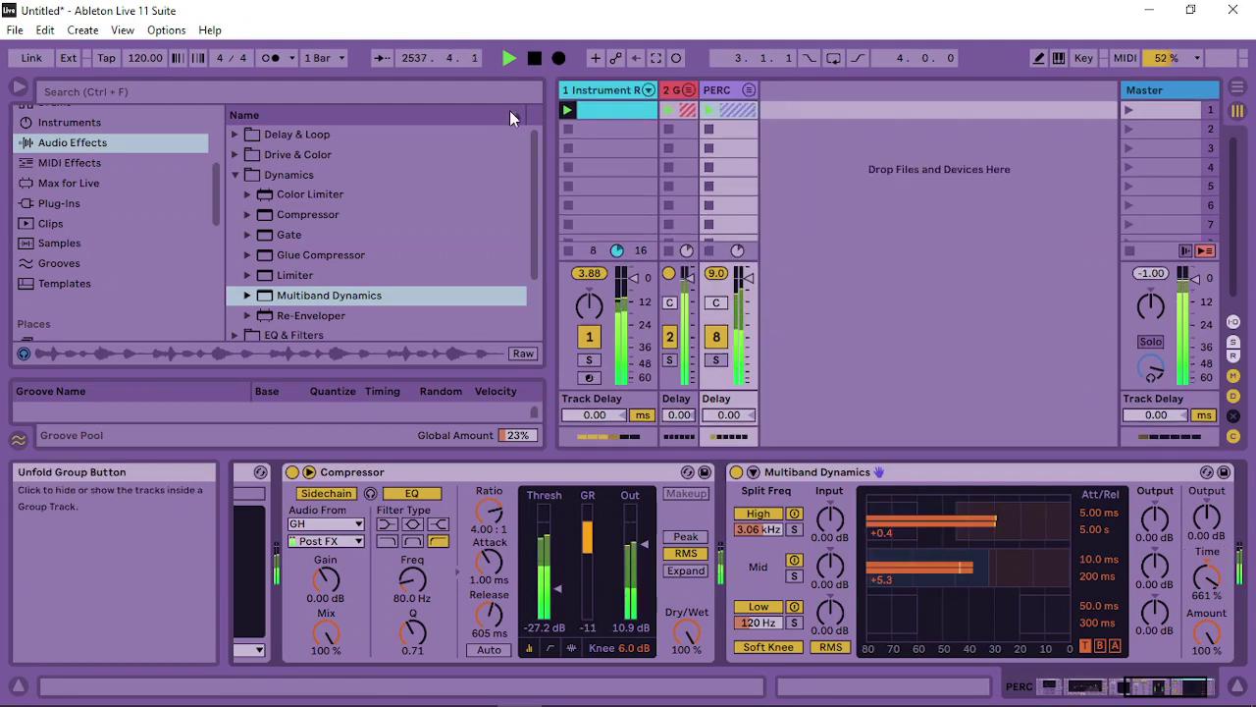
# Give track 1's Auto Filter a sample-and-hold LFO with an amount of 19.0 and a rate of 0.25 Hz
pyautogui.click(606, 89)
pyautogui.moveTo(515, 537)
pyautogui.mouseDown()
pyautogui.moveTo(477, 530)
pyautogui.moveTo(516, 543)
pyautogui.mouseUp()
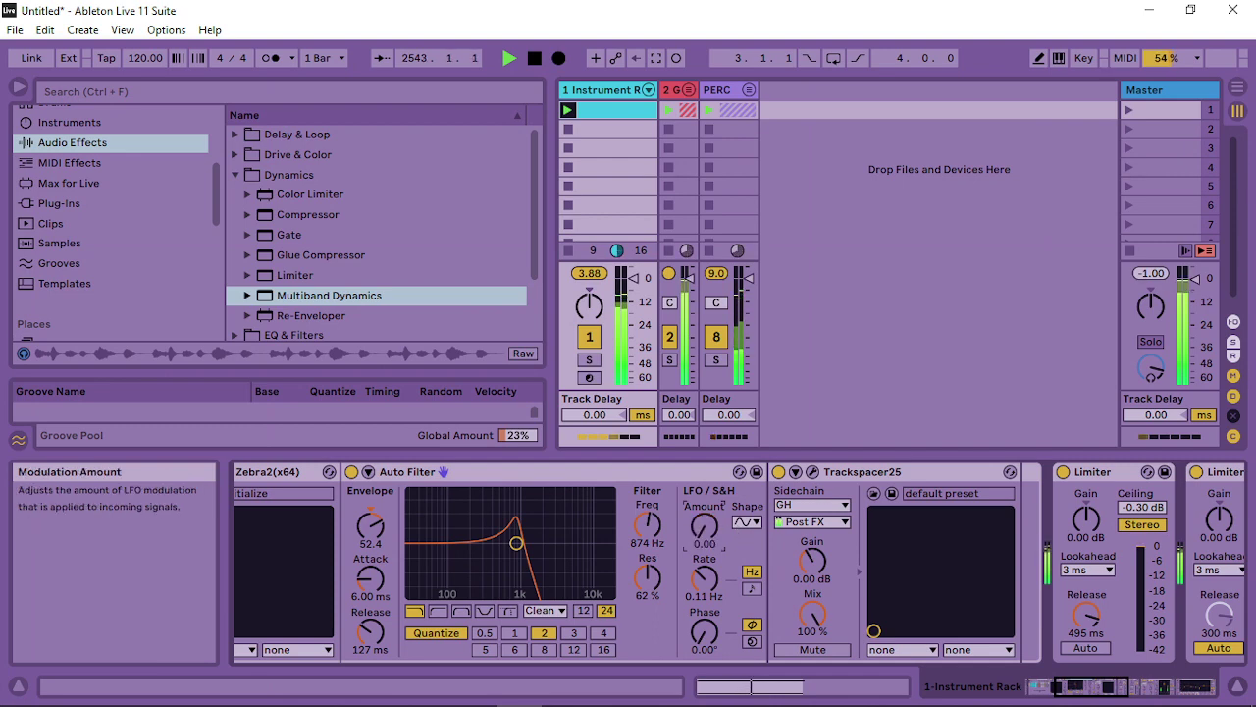
pyautogui.click(746, 521)
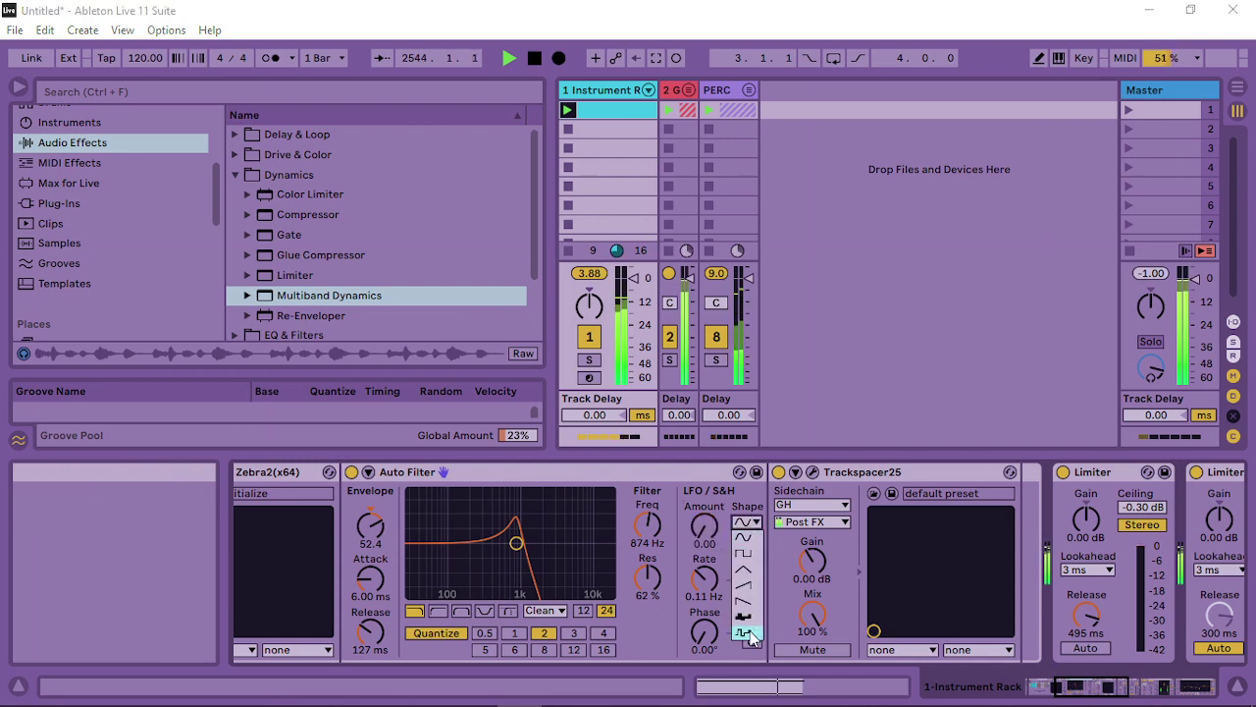
pyautogui.click(746, 544)
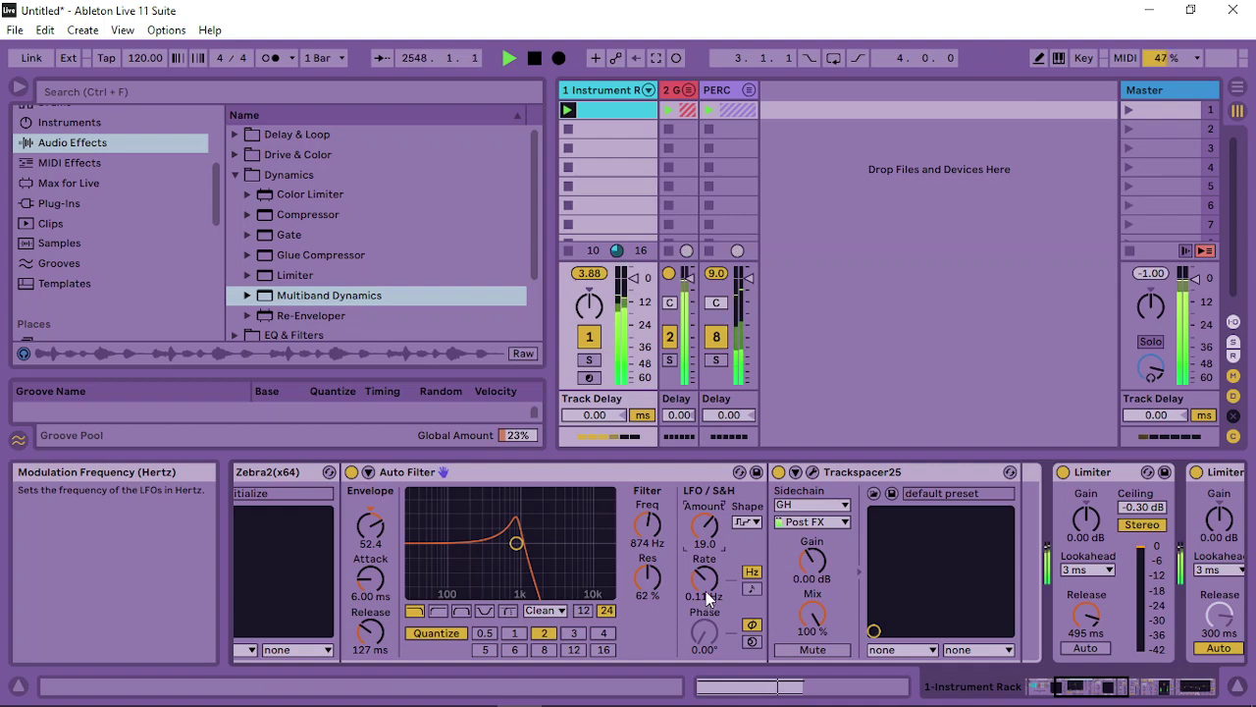
pyautogui.moveTo(709, 597); pyautogui.dragTo(708, 581)
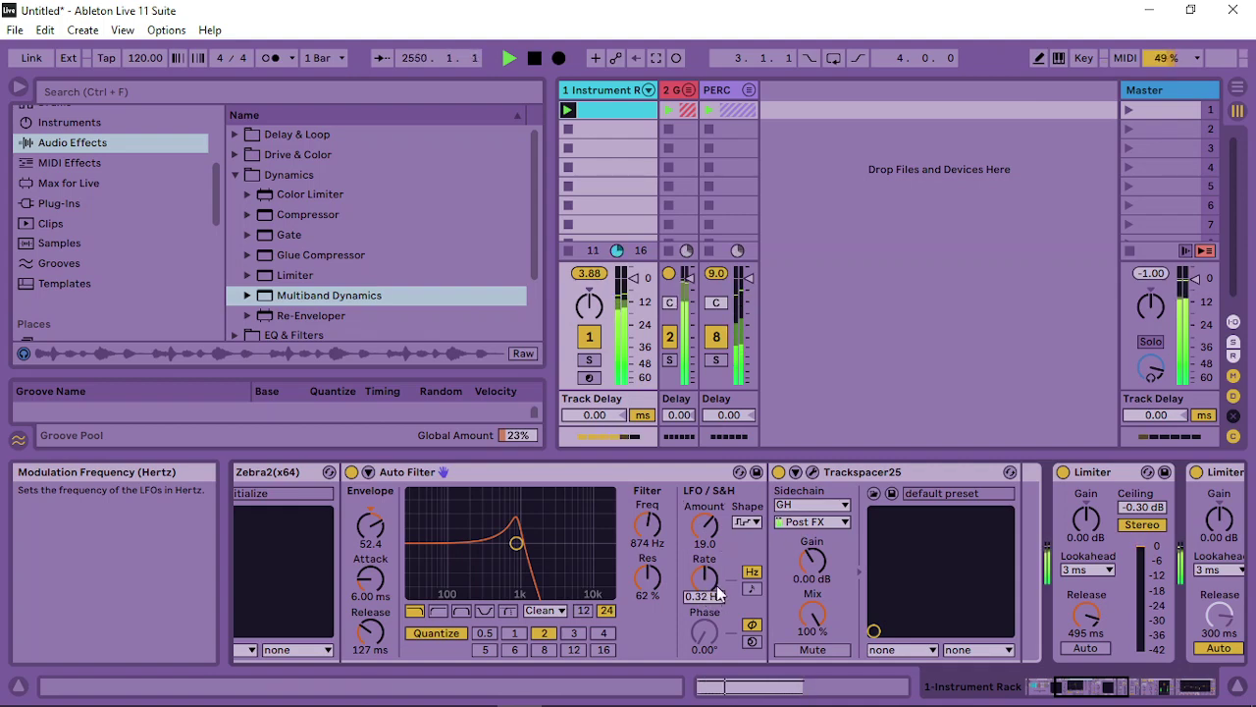
pyautogui.moveTo(710, 596); pyautogui.dragTo(711, 603)
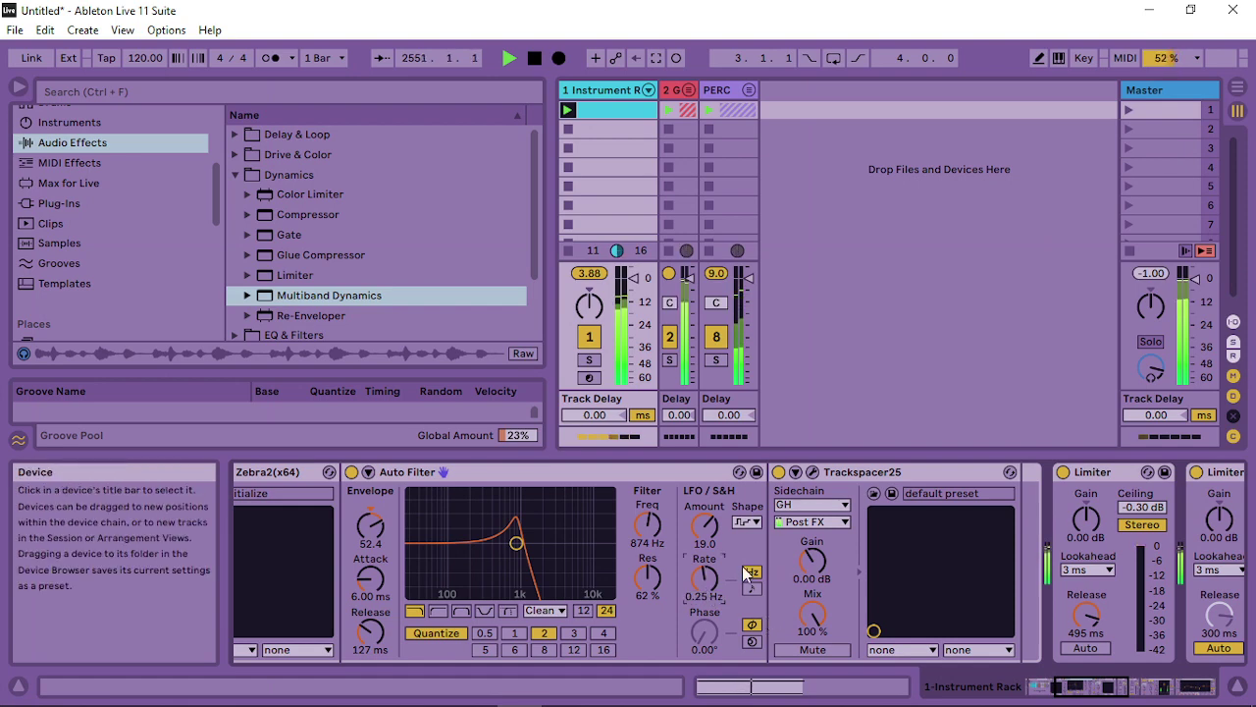
# Raise track 1's Trackspacer amount and narrow its low-frequency ducking band with the low-cut and high-cut, closing the plug-in window when done
pyautogui.click(1119, 692)
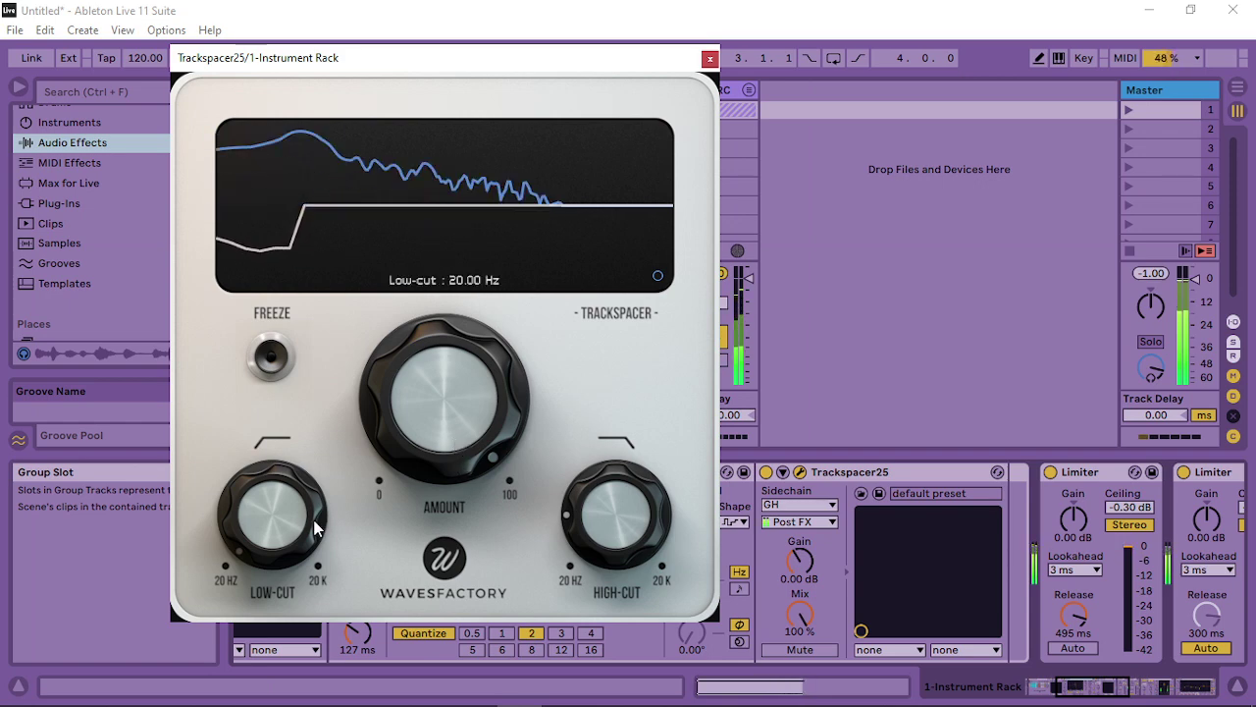
pyautogui.moveTo(307, 448); pyautogui.dragTo(291, 478)
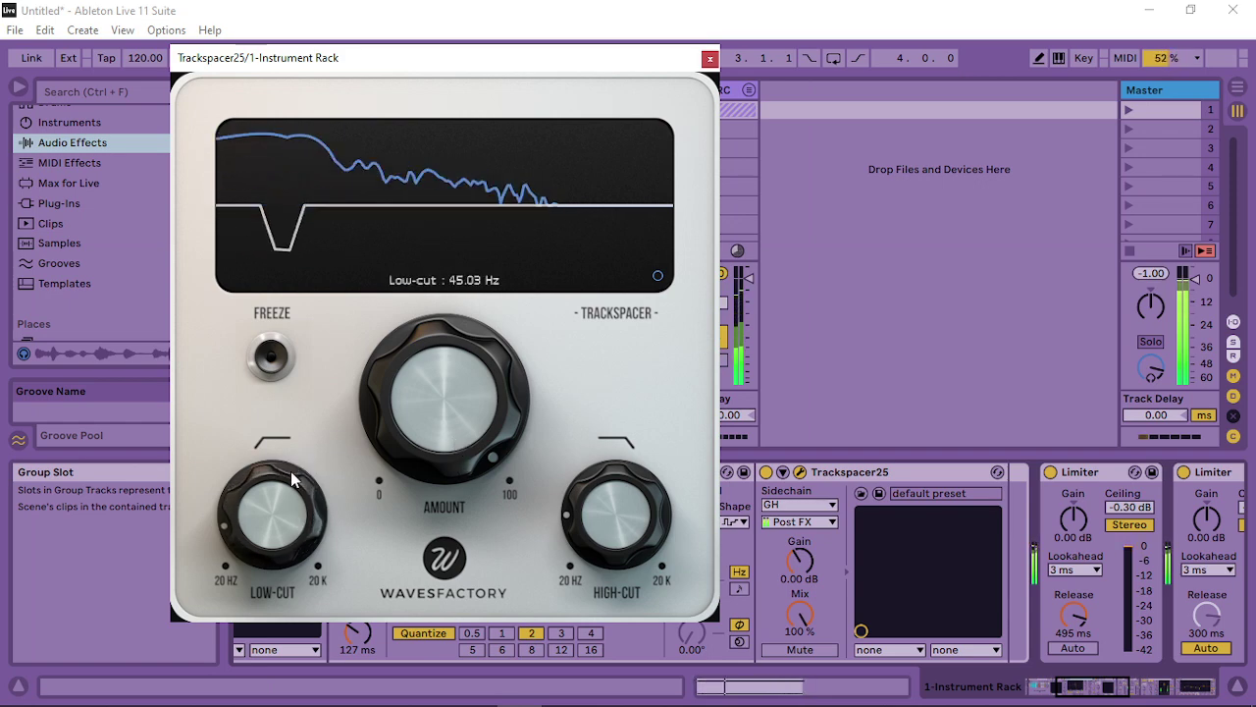
pyautogui.moveTo(618, 495); pyautogui.dragTo(600, 549)
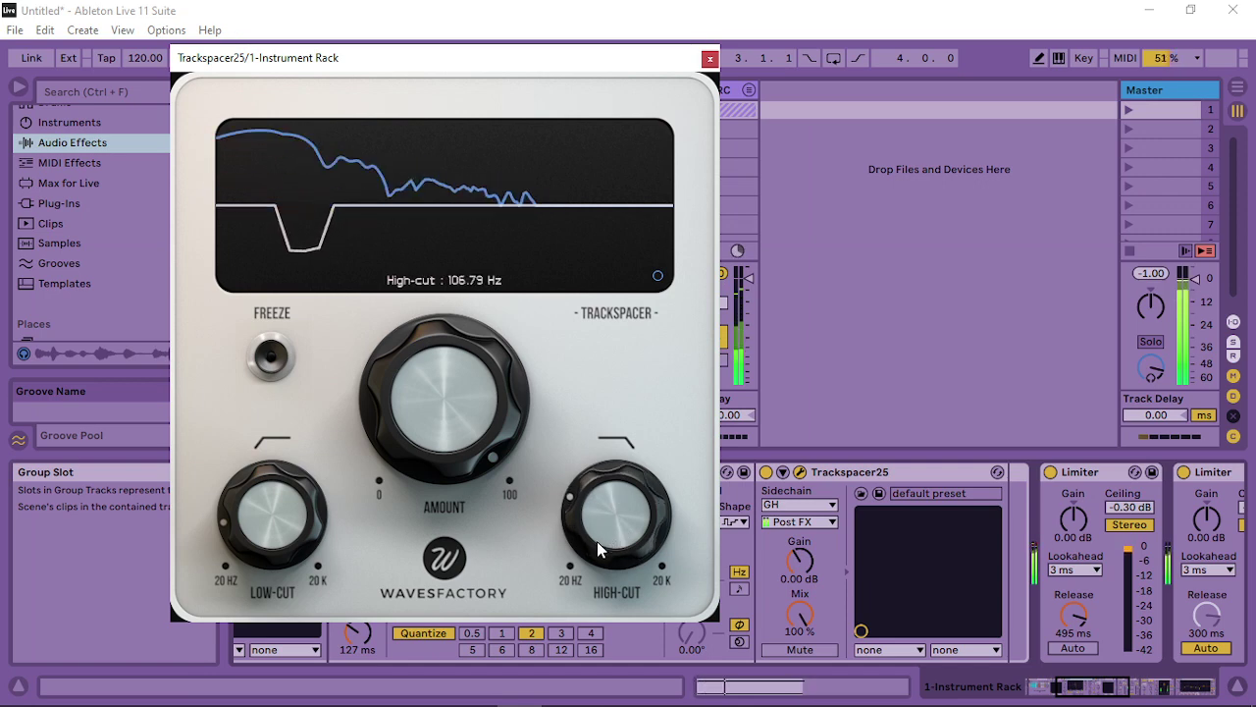
pyautogui.moveTo(454, 446); pyautogui.dragTo(488, 430)
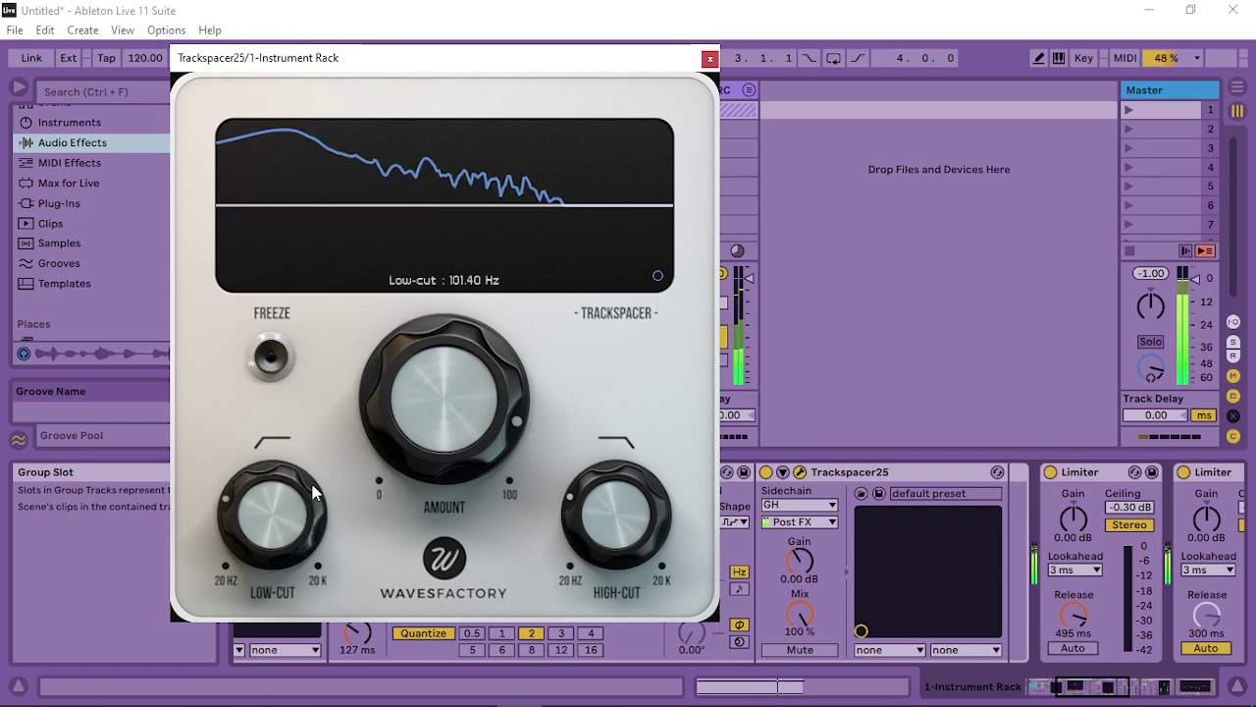
pyautogui.moveTo(314, 491); pyautogui.dragTo(301, 518)
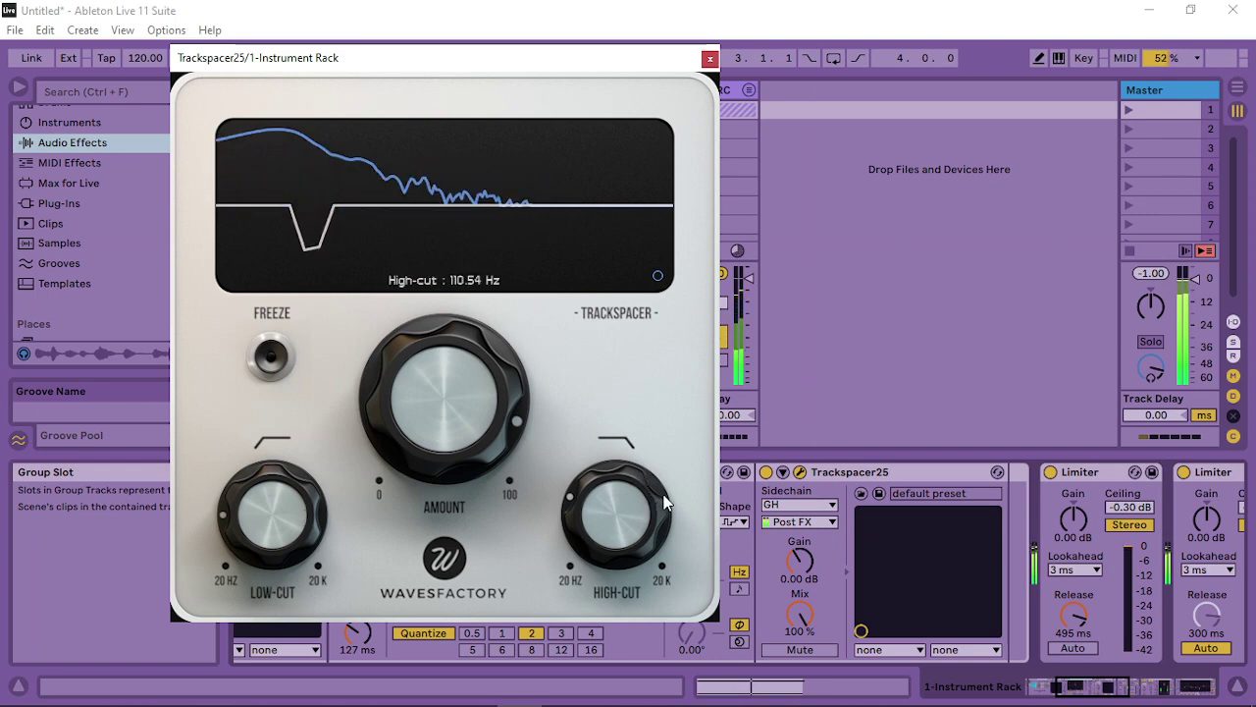
pyautogui.moveTo(630, 509)
pyautogui.mouseDown()
pyautogui.moveTo(614, 515)
pyautogui.moveTo(638, 520)
pyautogui.mouseUp()
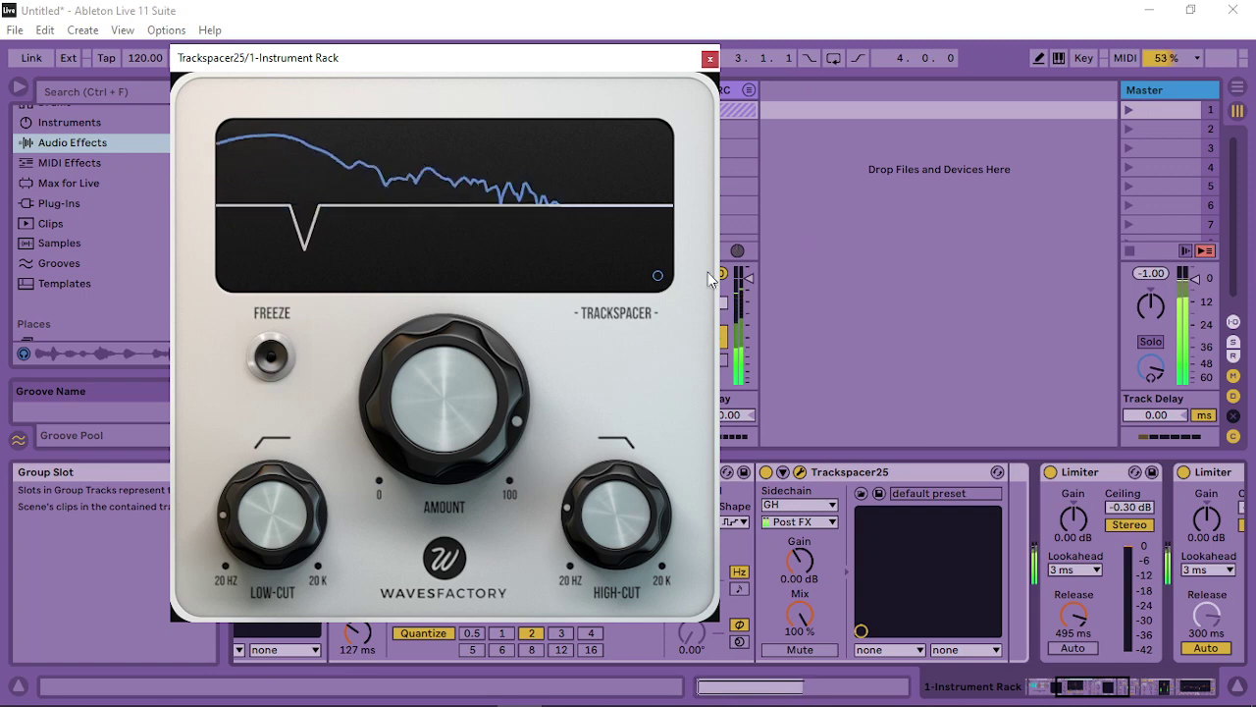
pyautogui.click(710, 58)
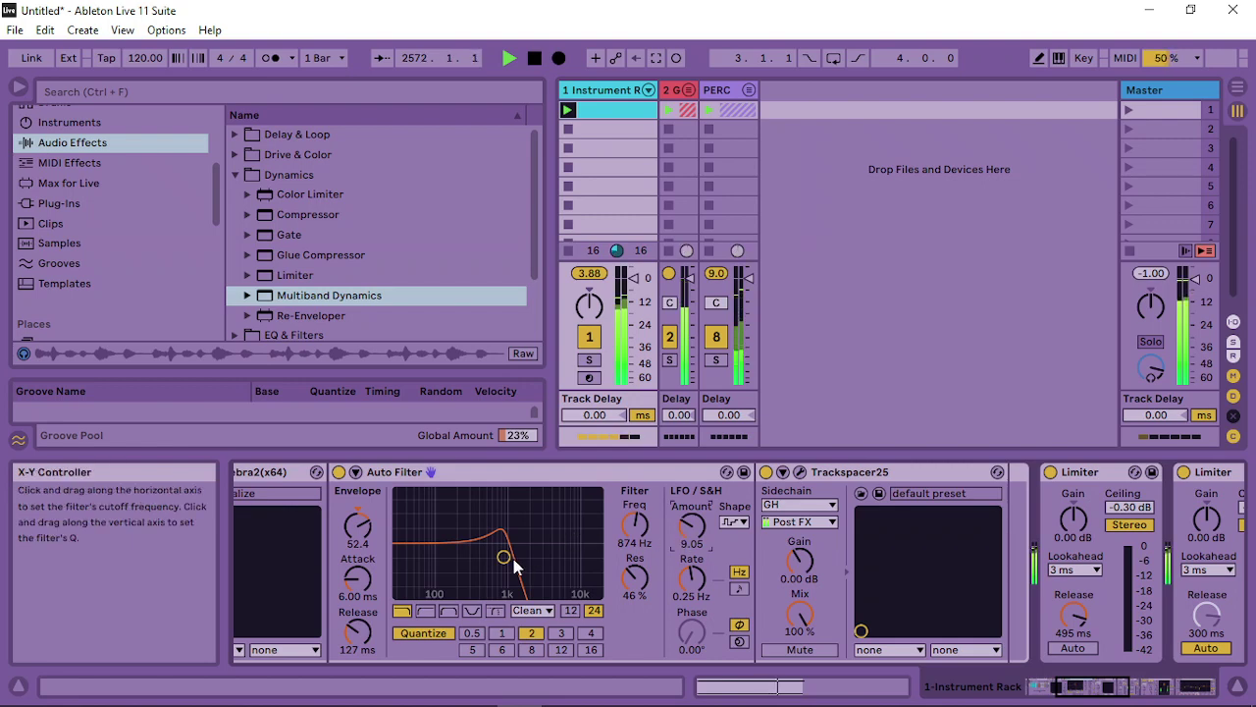
# Set the Auto Filter's cutoff to 906 Hz, resonance to 61%, LFO quantize to 1 and envelope amount to 88.7
pyautogui.moveTo(517, 556)
pyautogui.mouseDown()
pyautogui.moveTo(528, 544)
pyautogui.moveTo(504, 544)
pyautogui.mouseUp()
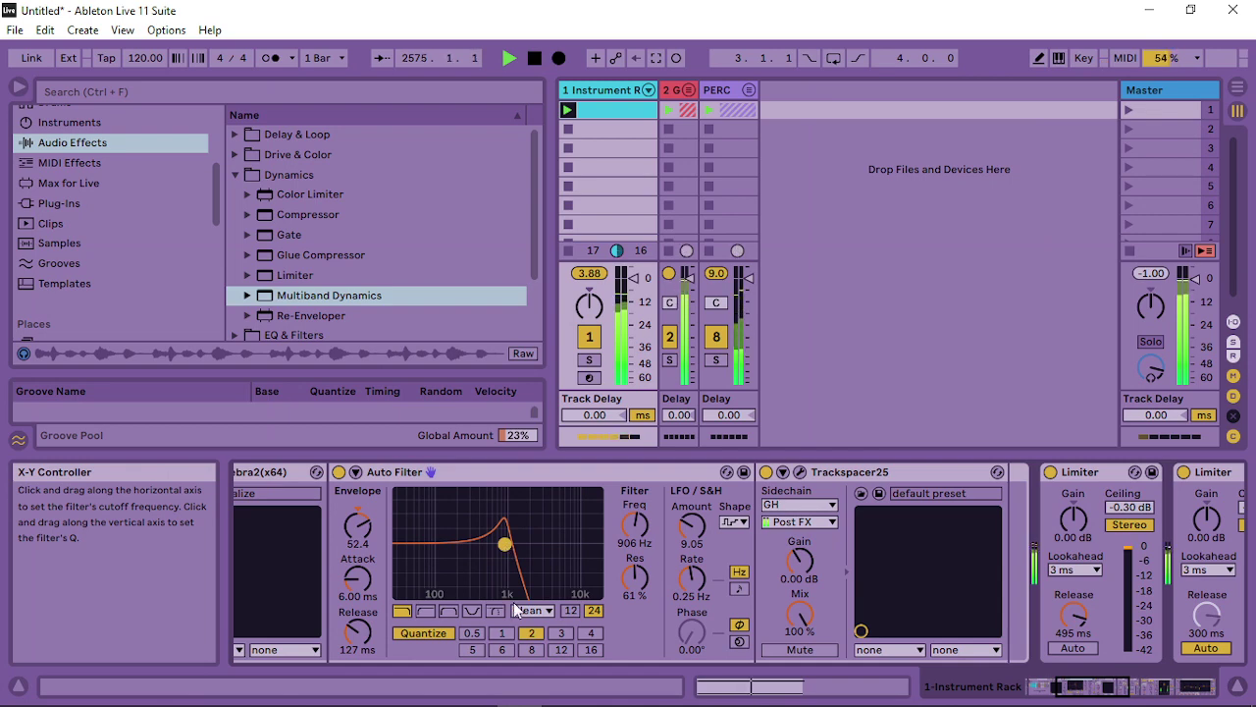
pyautogui.click(502, 633)
pyautogui.moveTo(357, 527); pyautogui.dragTo(357, 512)
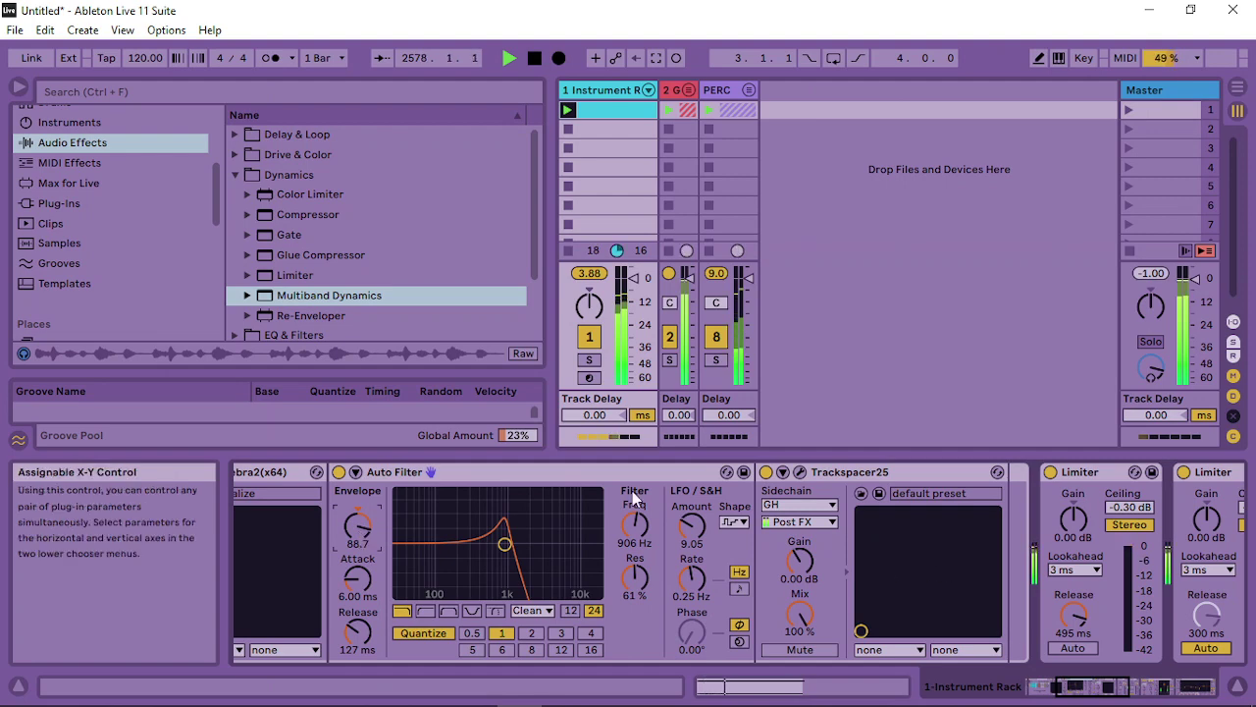
# Set the Auto Filter's LFO amount to 0.00, cutoff to 1.04 kHz and resonance to 54%
pyautogui.doubleClick(487, 473)
pyautogui.moveTo(1136, 688); pyautogui.dragTo(987, 687)
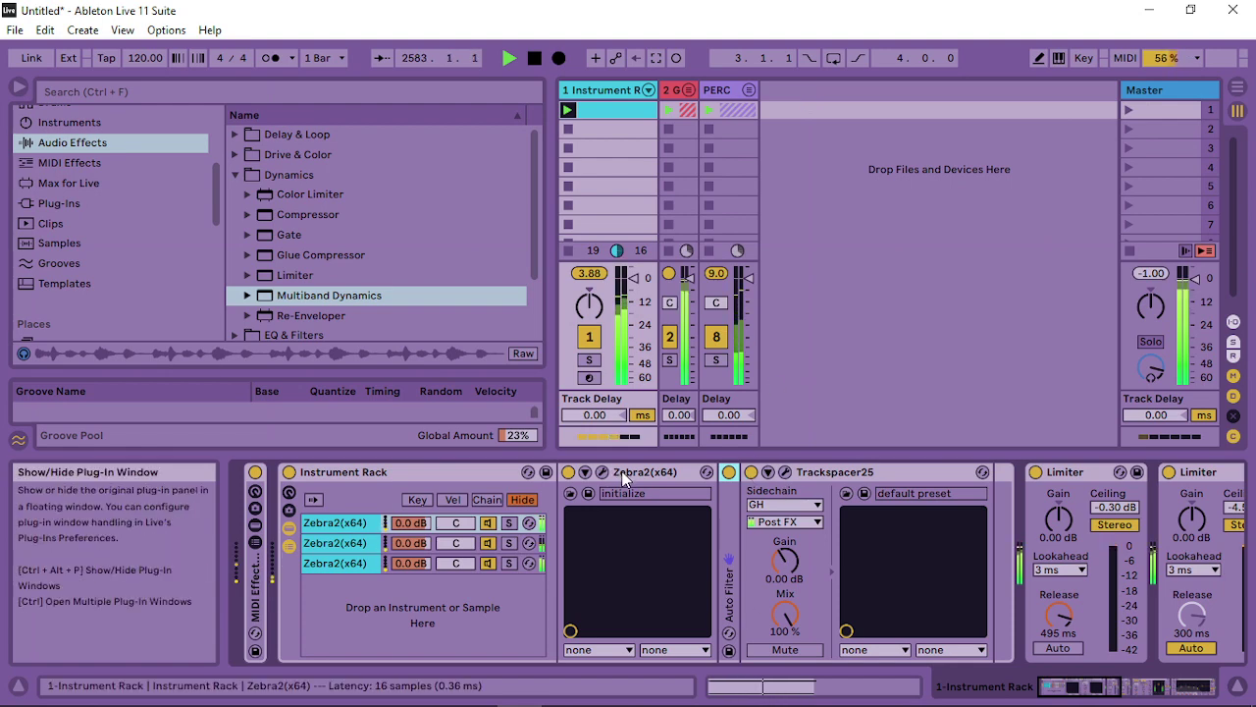
pyautogui.doubleClick(732, 573)
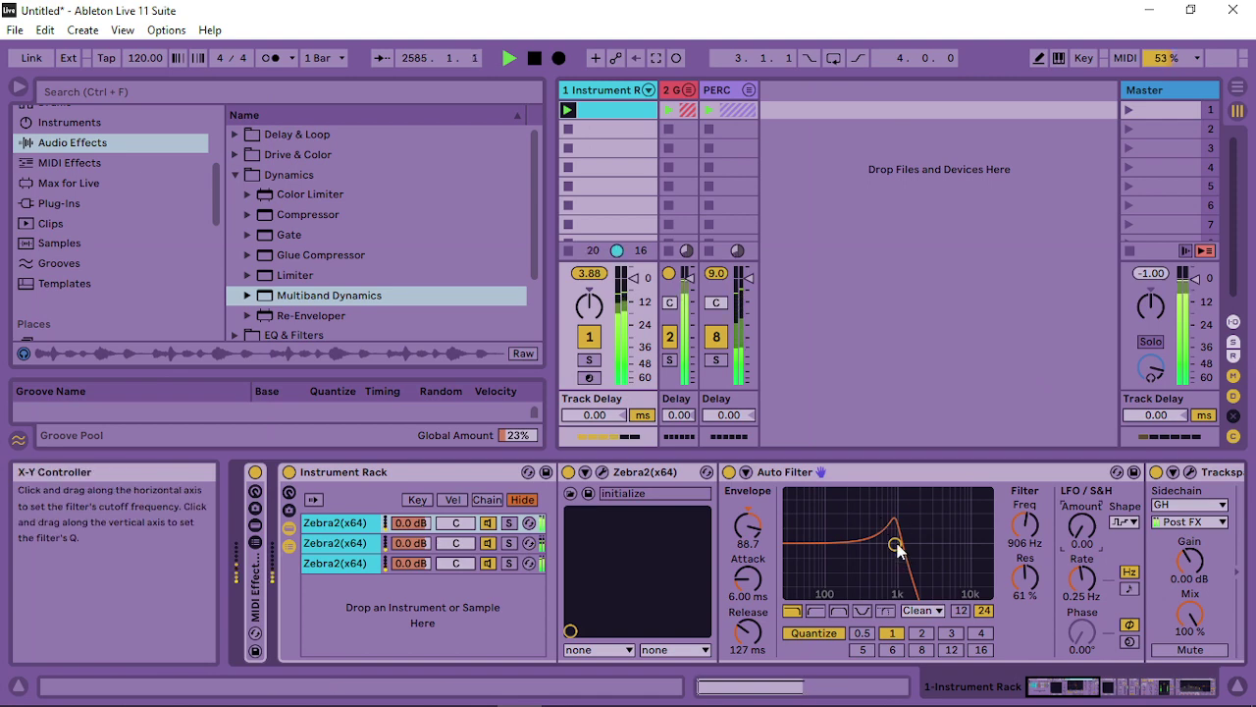
pyautogui.moveTo(895, 545); pyautogui.dragTo(899, 543)
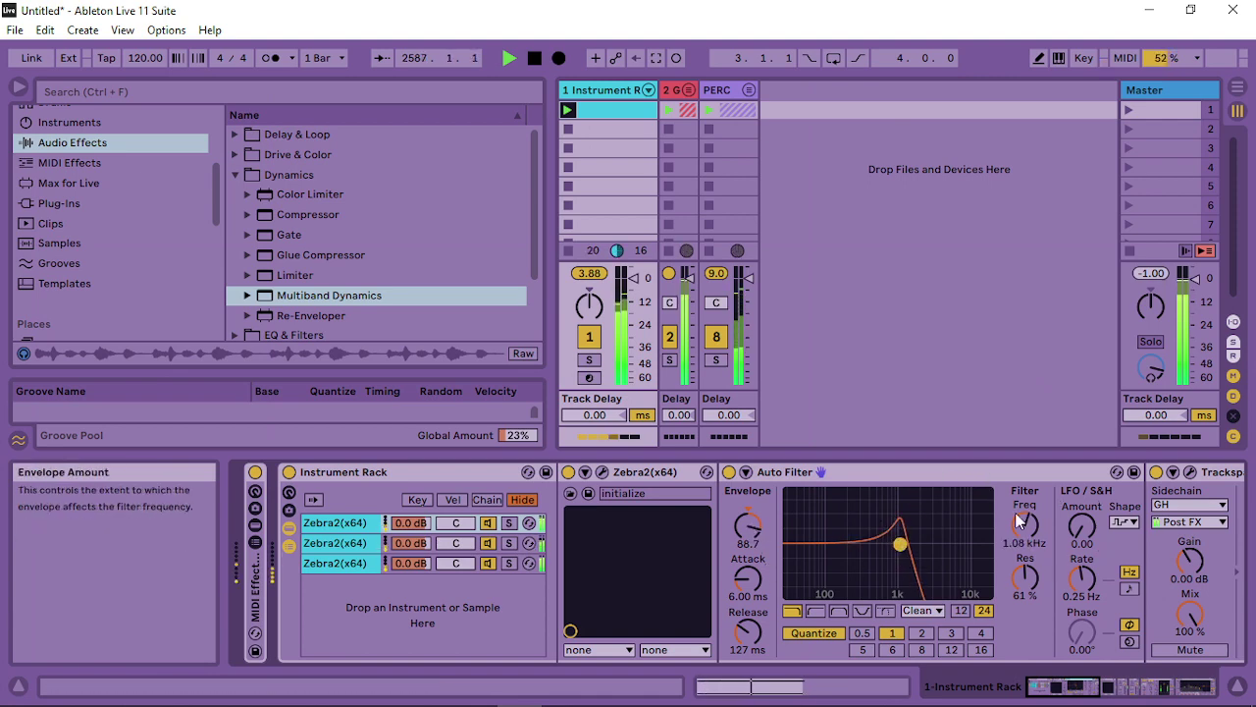
pyautogui.moveTo(1021, 520); pyautogui.dragTo(1021, 524)
pyautogui.click(1024, 579)
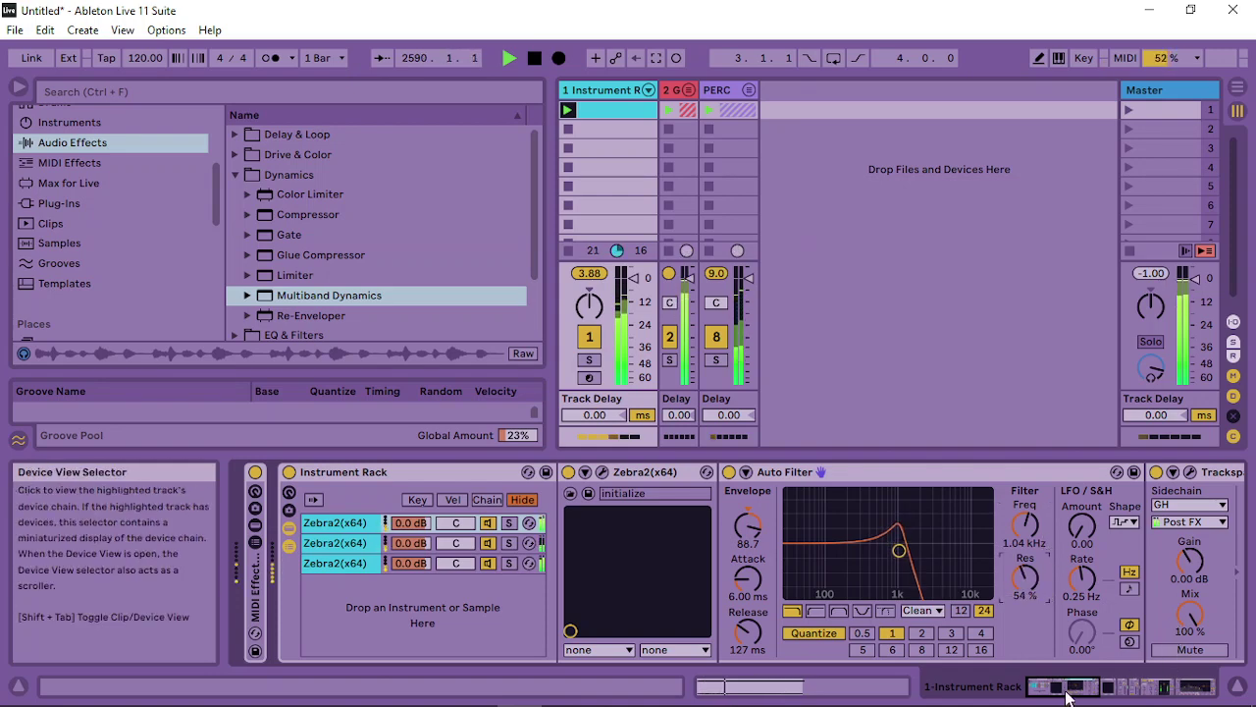
# Set track 1's Compressor to 4.29 dB output gain, 753 ms release and a 4.34:1 ratio
pyautogui.moveTo(1072, 687); pyautogui.dragTo(1162, 685)
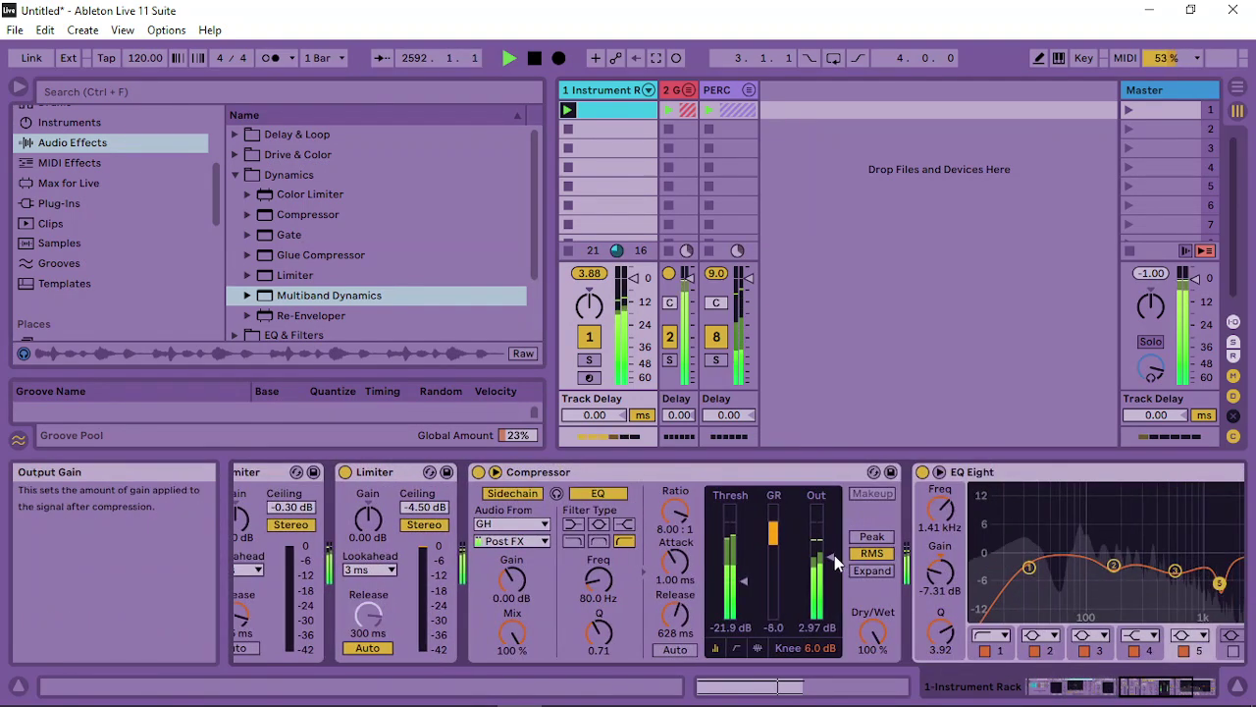
pyautogui.moveTo(835, 554); pyautogui.dragTo(835, 553)
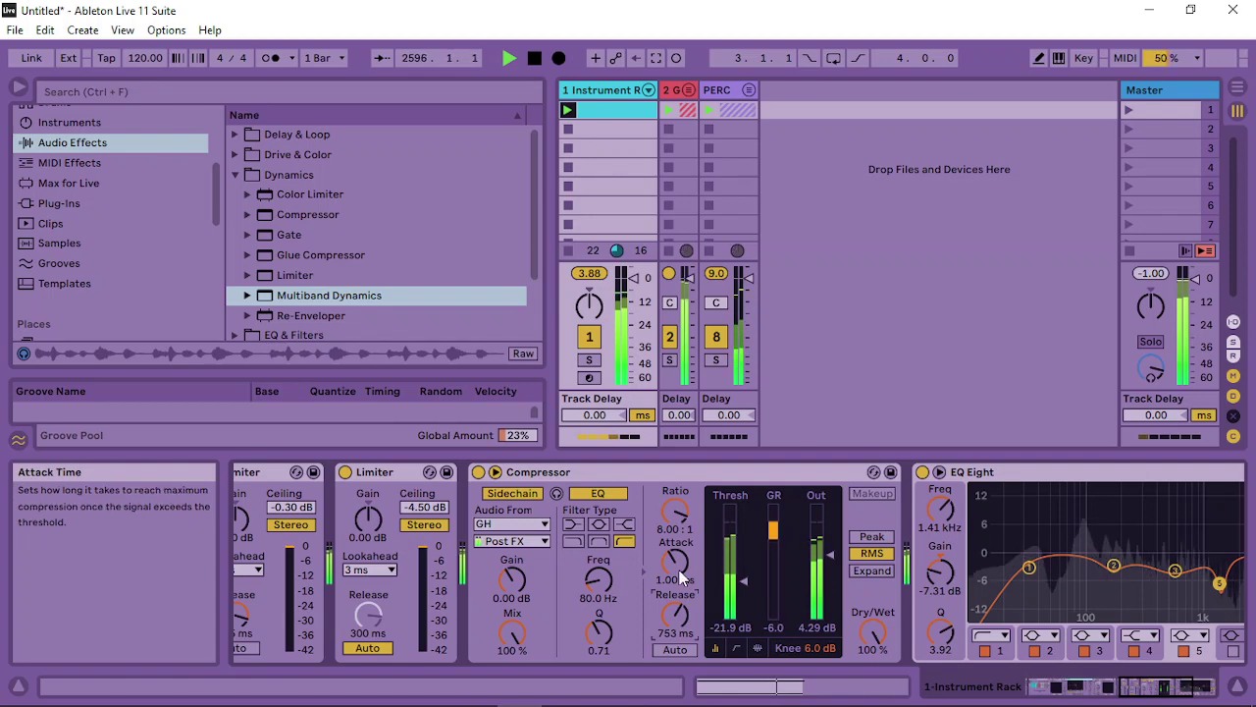
pyautogui.moveTo(688, 501)
pyautogui.mouseDown()
pyautogui.moveTo(687, 536)
pyautogui.moveTo(699, 535)
pyautogui.moveTo(679, 512)
pyautogui.mouseUp()
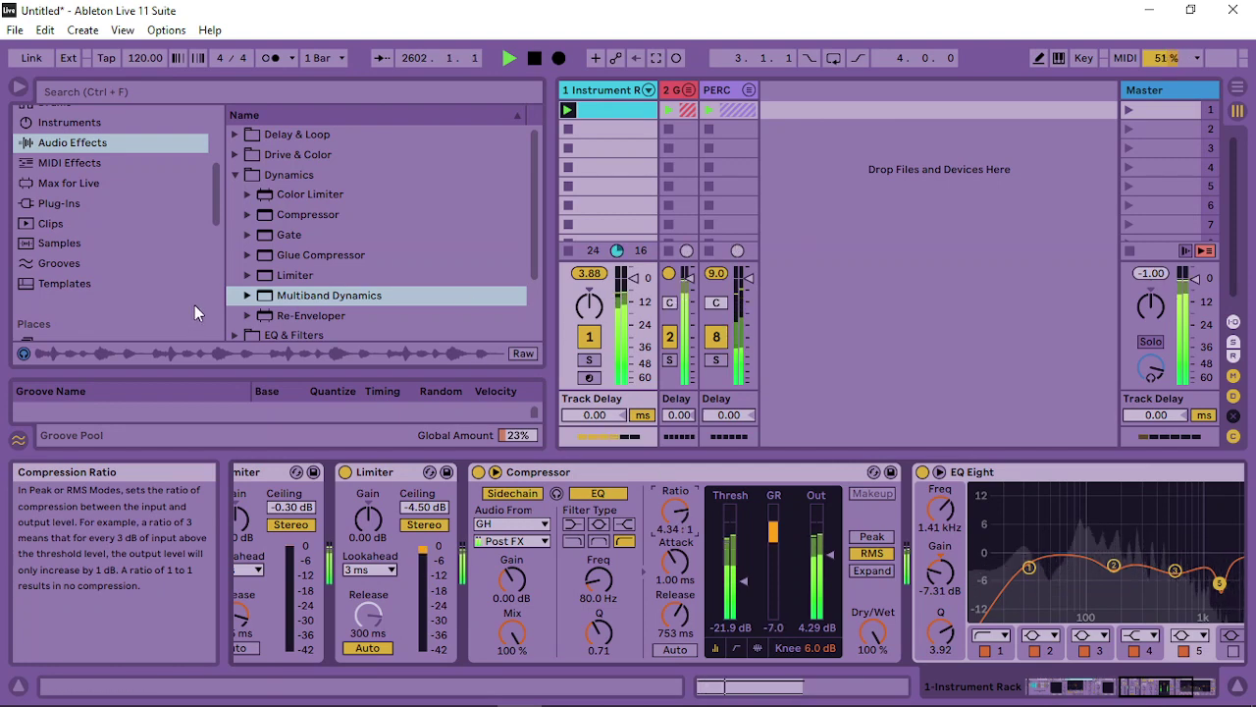
# Insert Multiband Dynamics between track 1's Compressor and EQ Eight and sidechain it from the 3-5-Audio 0001 track
pyautogui.moveTo(292, 297); pyautogui.dragTo(909, 552)
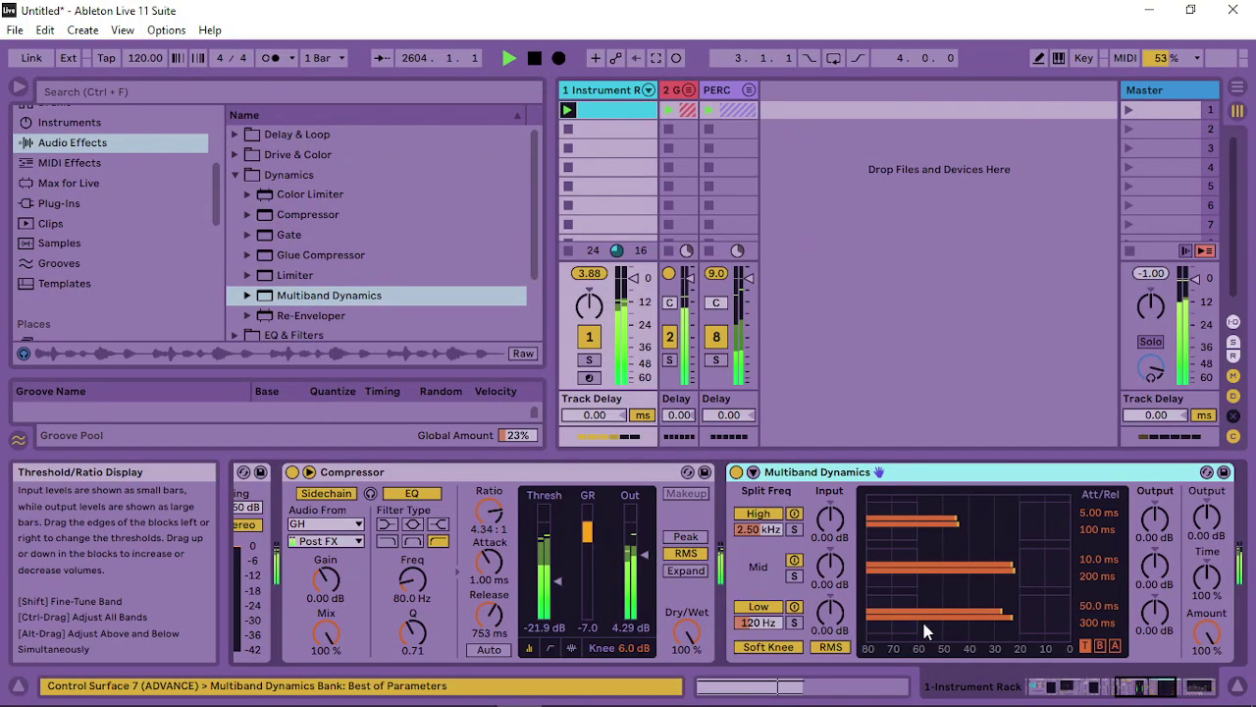
pyautogui.click(750, 483)
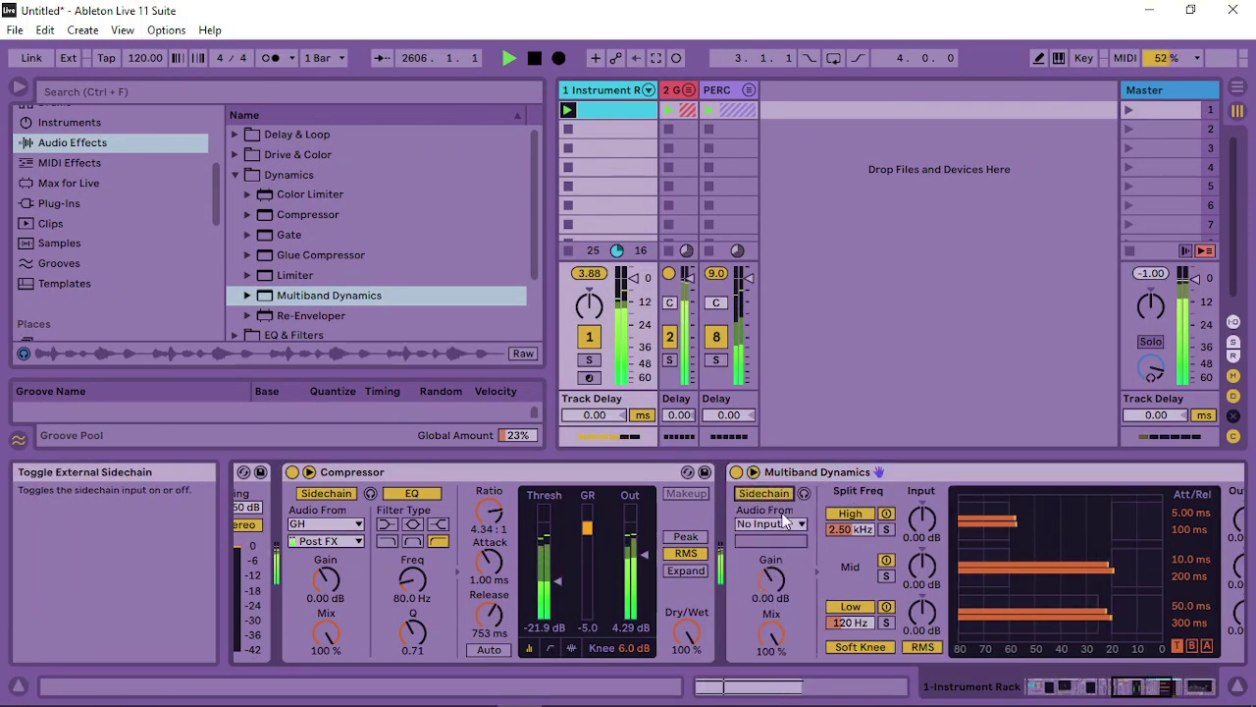
pyautogui.click(770, 523)
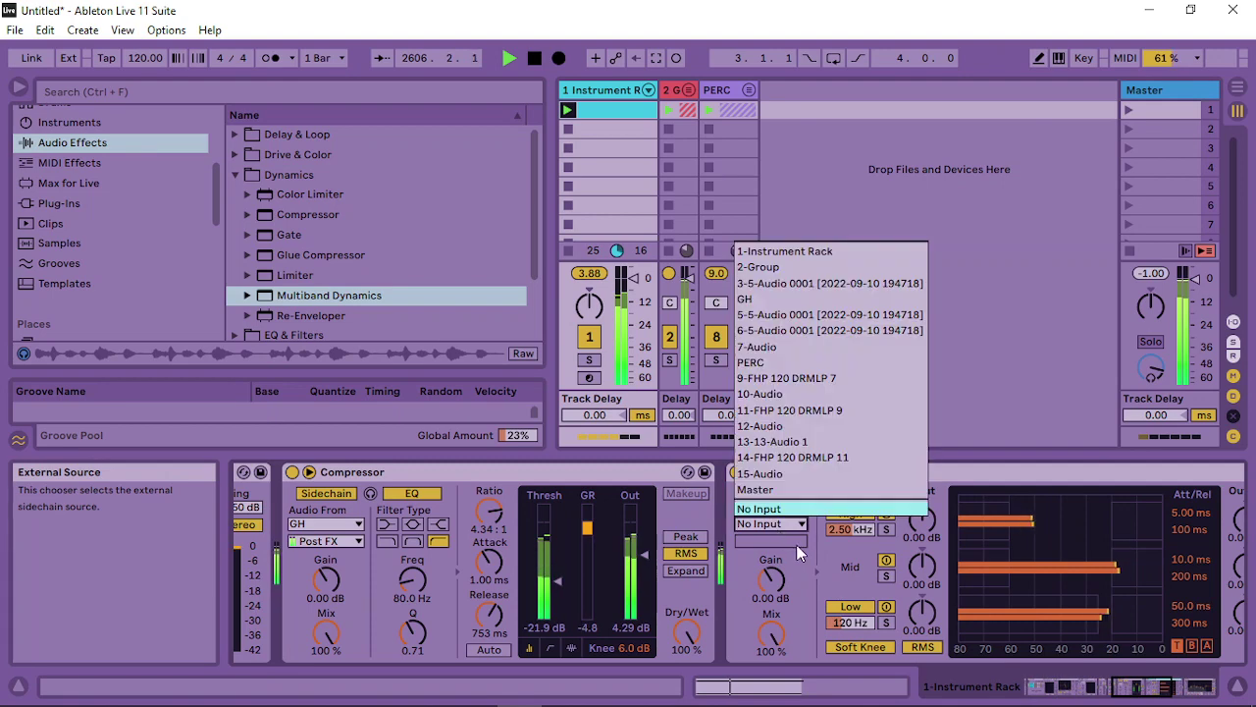
pyautogui.click(829, 285)
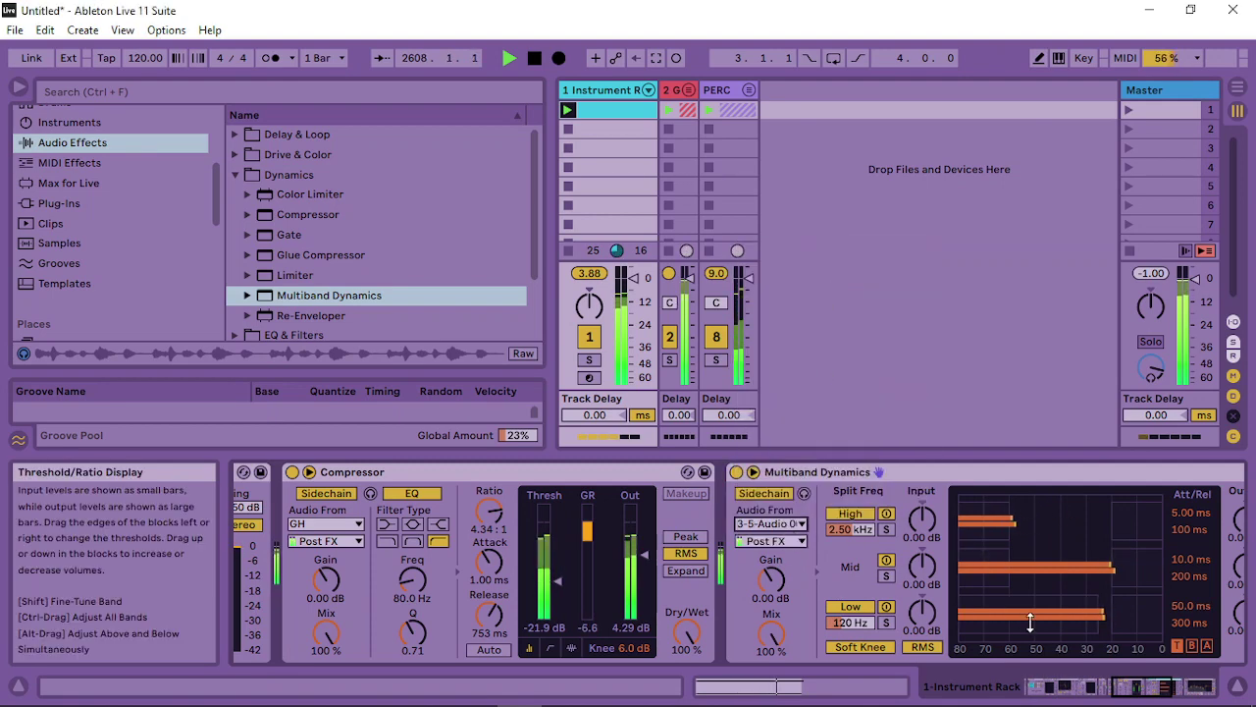
# Adjust the low band's dynamics in track 1's Multiband Dynamics, with a low split frequency of 51.5 Hz and Time scaling of 141%
pyautogui.moveTo(1030, 621); pyautogui.dragTo(1030, 631)
pyautogui.moveTo(861, 624); pyautogui.dragTo(861, 658)
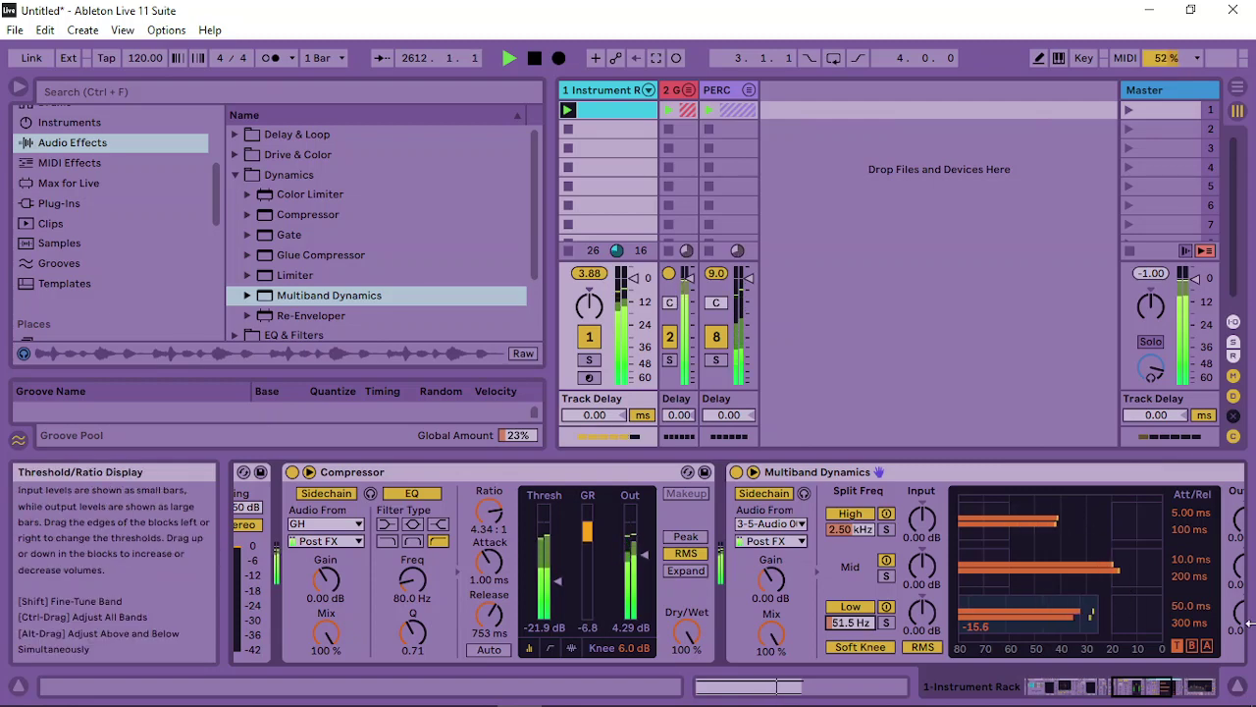
pyautogui.click(1161, 682)
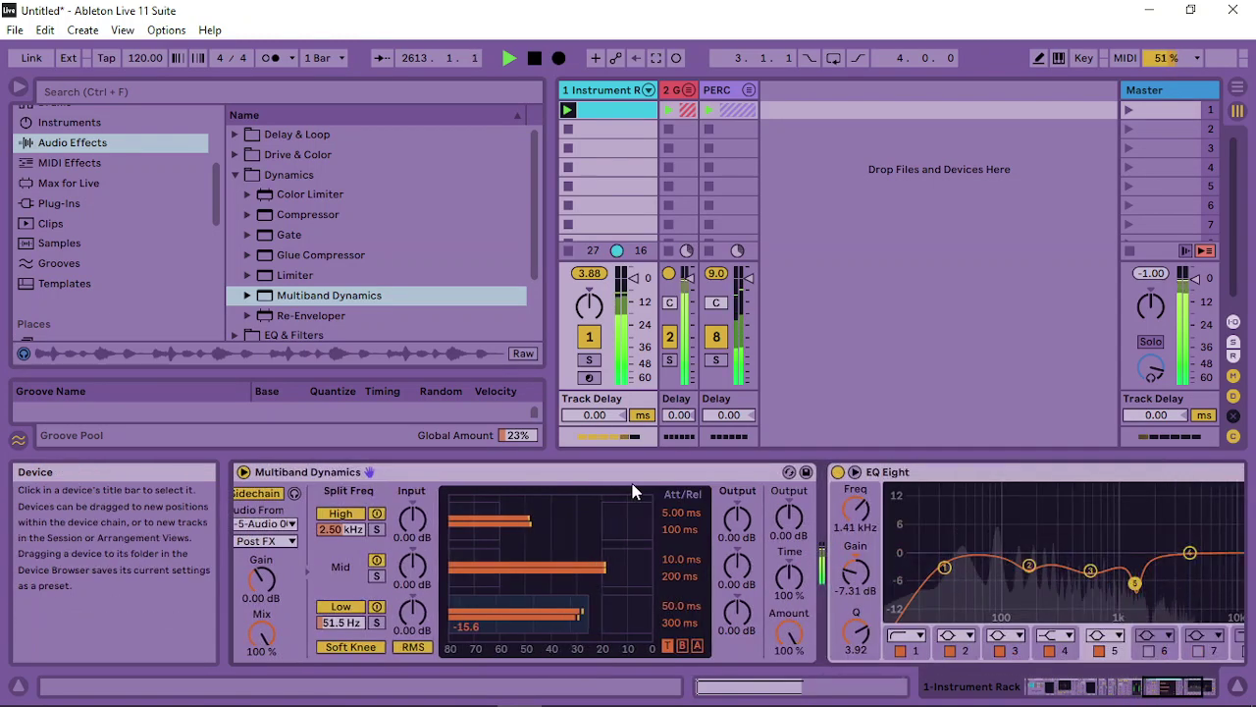
pyautogui.moveTo(789, 577)
pyautogui.mouseDown()
pyautogui.moveTo(789, 550)
pyautogui.moveTo(789, 573)
pyautogui.mouseUp()
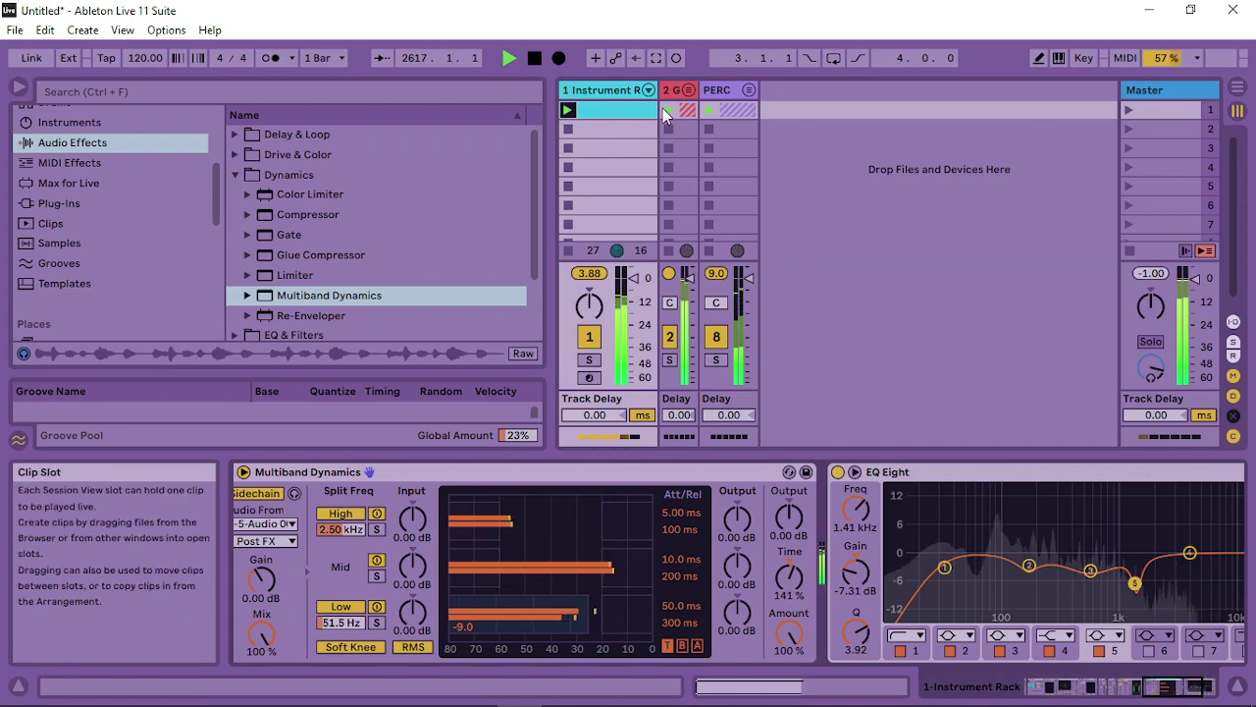
# Insert a new MIDI track after the PERC group
pyautogui.click(722, 91)
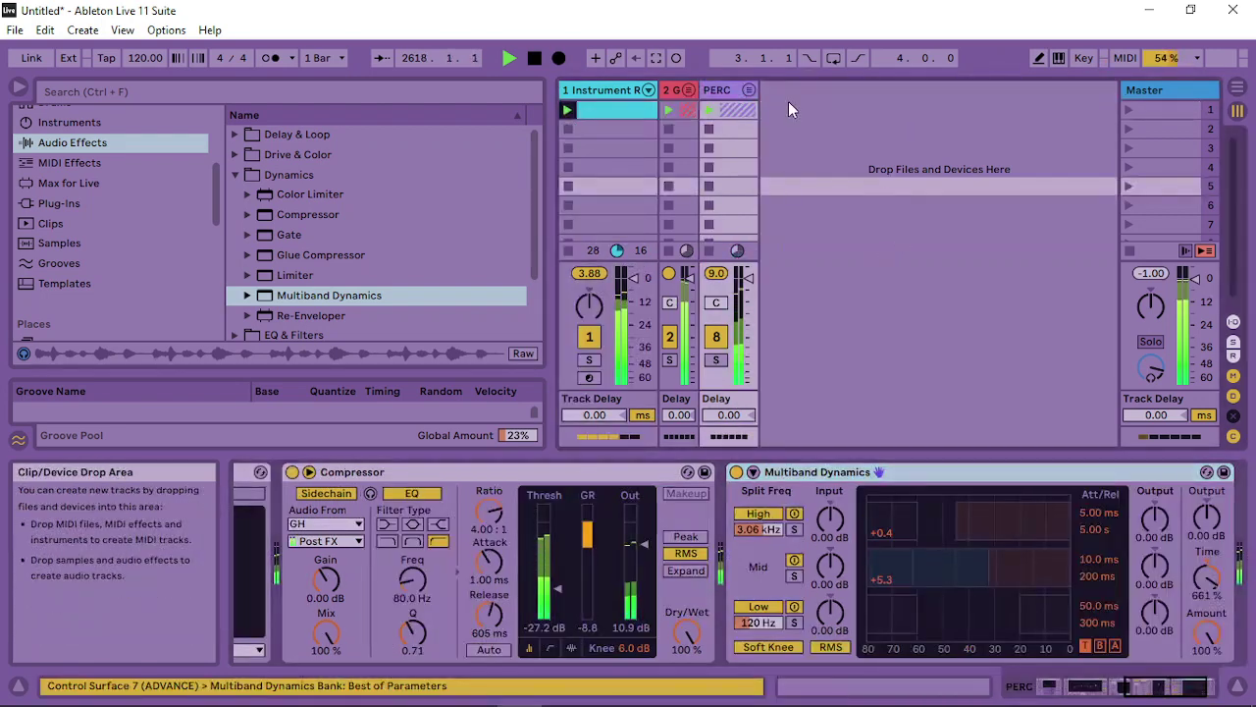
pyautogui.rightClick(807, 96)
pyautogui.click(854, 120)
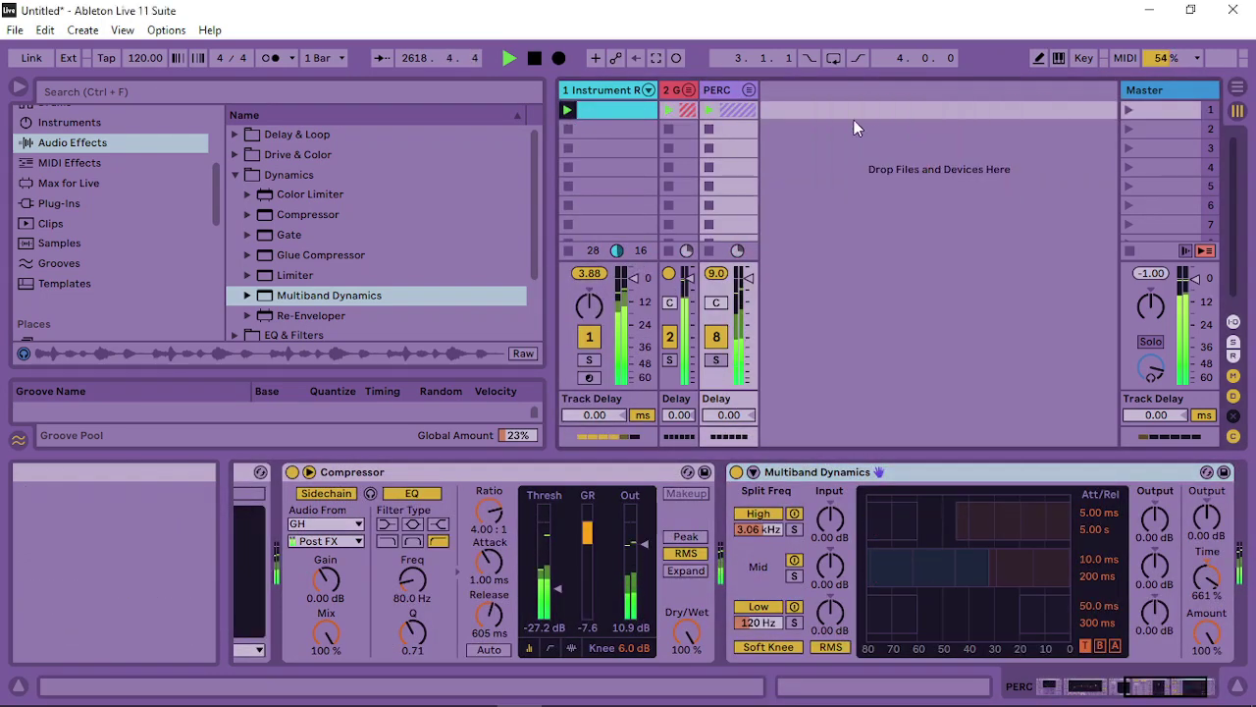
# Open the COOL SAMPLES folder in the browser after checking ACAPELLAS, PROGRESSIVE MUSIC and VOCALS
pyautogui.scroll(-5, 118, 270)
pyautogui.click(82, 290)
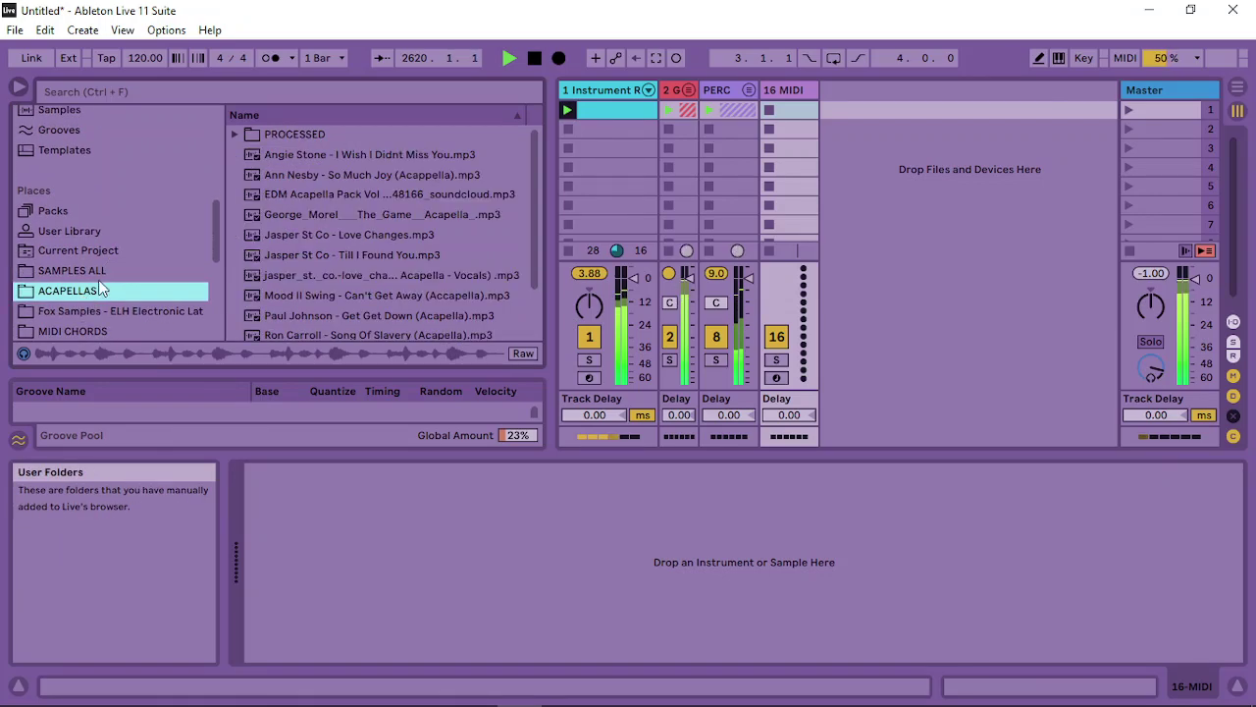
pyautogui.scroll(-2, 82, 314)
pyautogui.scroll(-10, 108, 304)
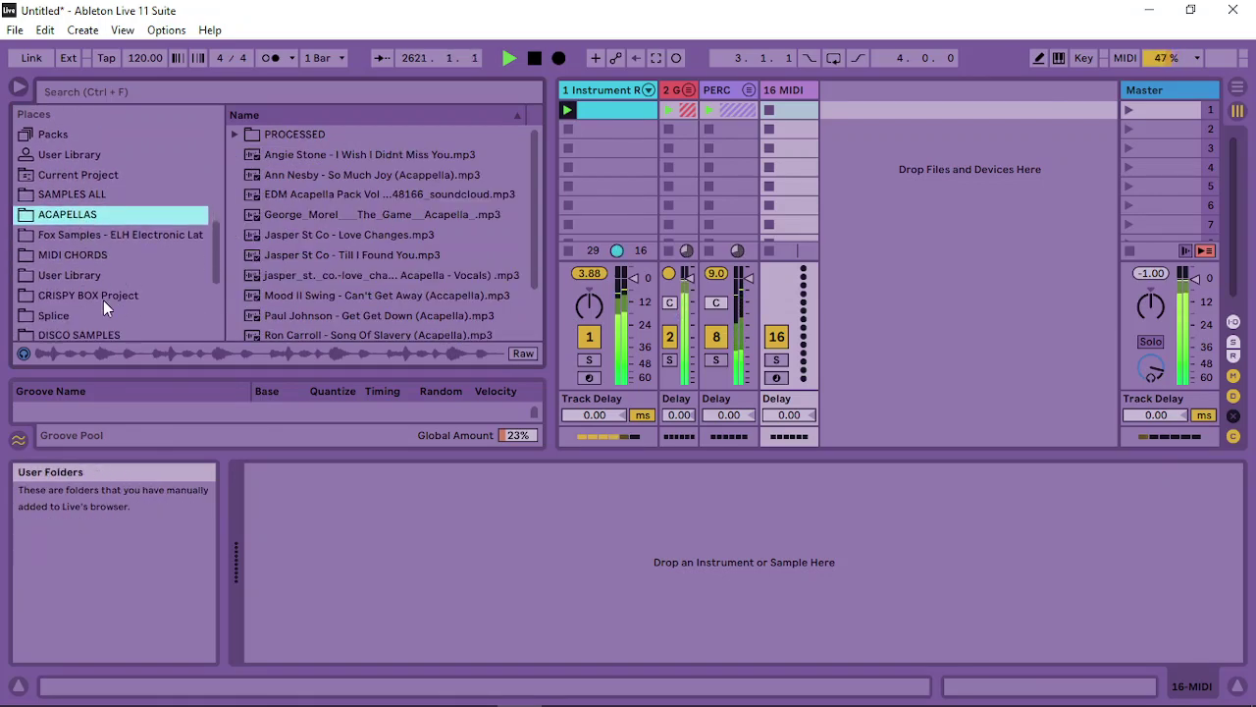
pyautogui.click(95, 282)
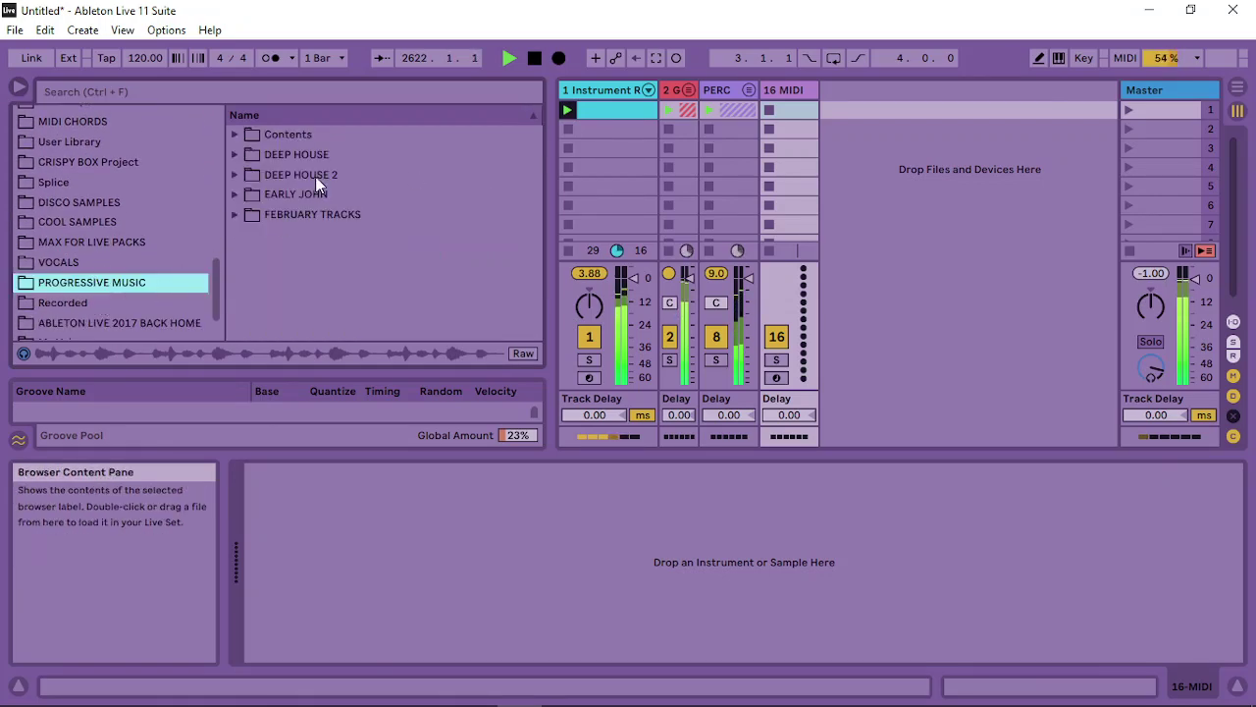
pyautogui.click(106, 262)
pyautogui.click(88, 224)
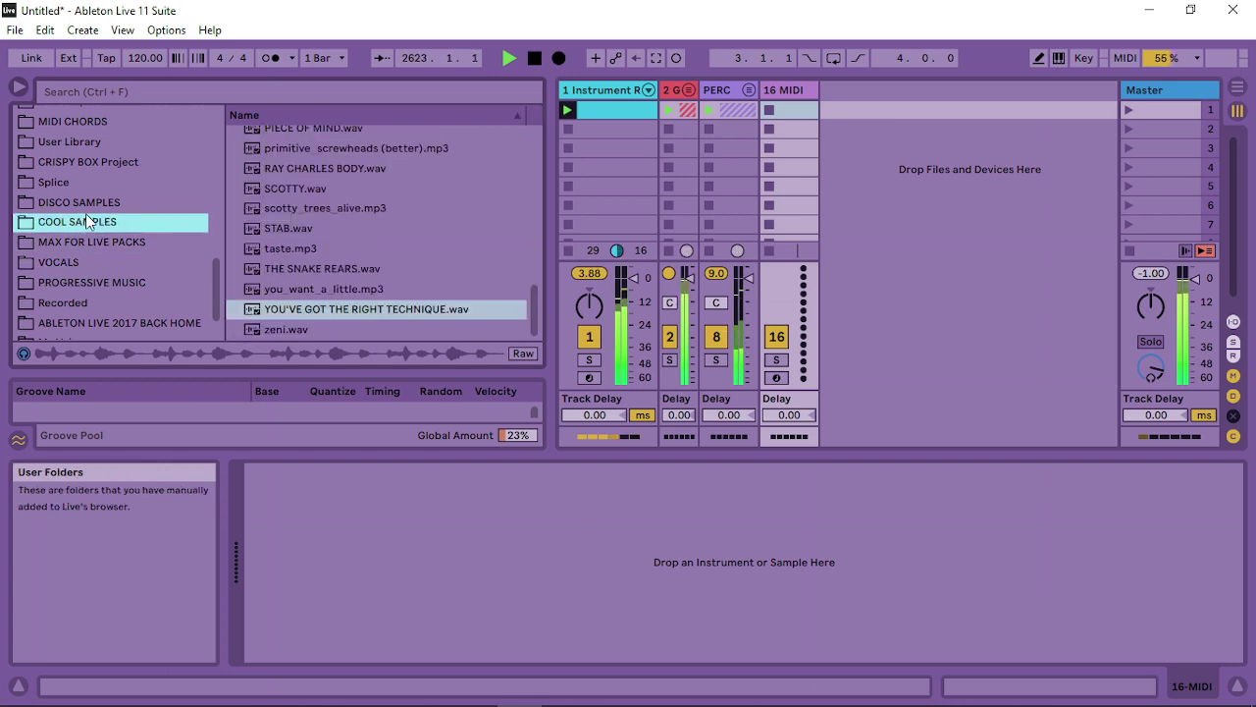
# Look through the recordings in COOL SAMPLES and select Loletta H.wav
pyautogui.scroll(5, 412, 282)
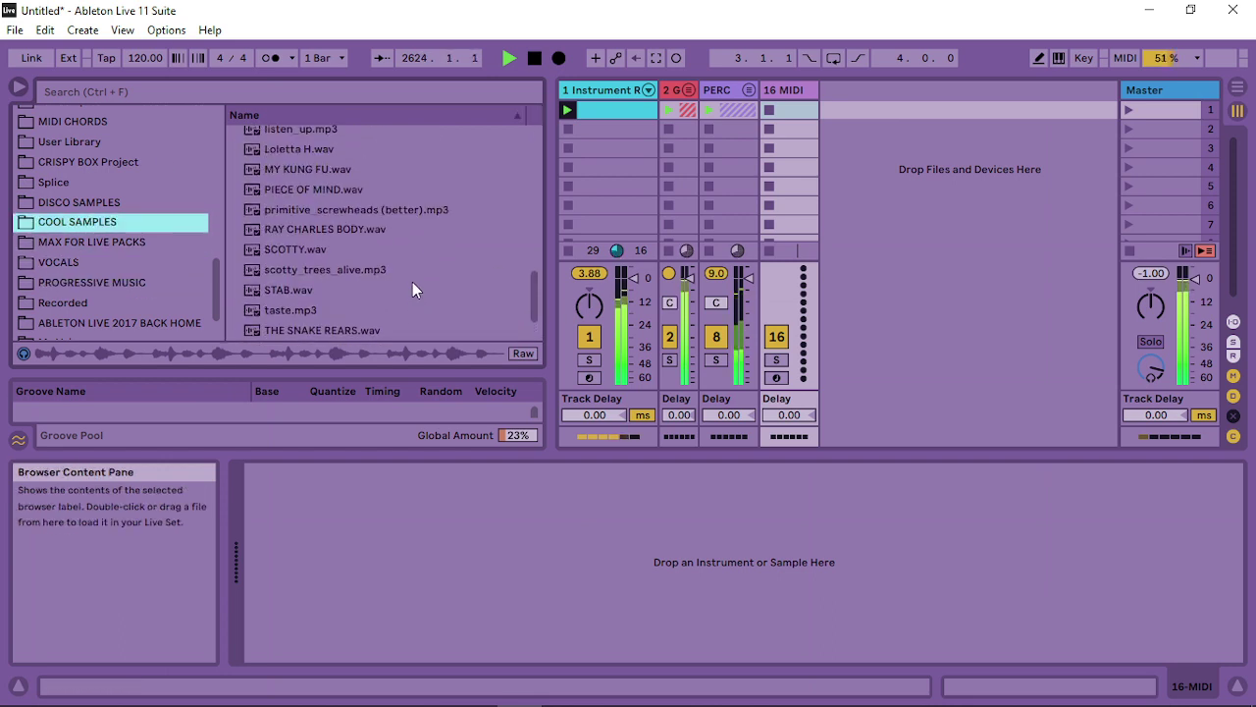
pyautogui.scroll(8, 410, 281)
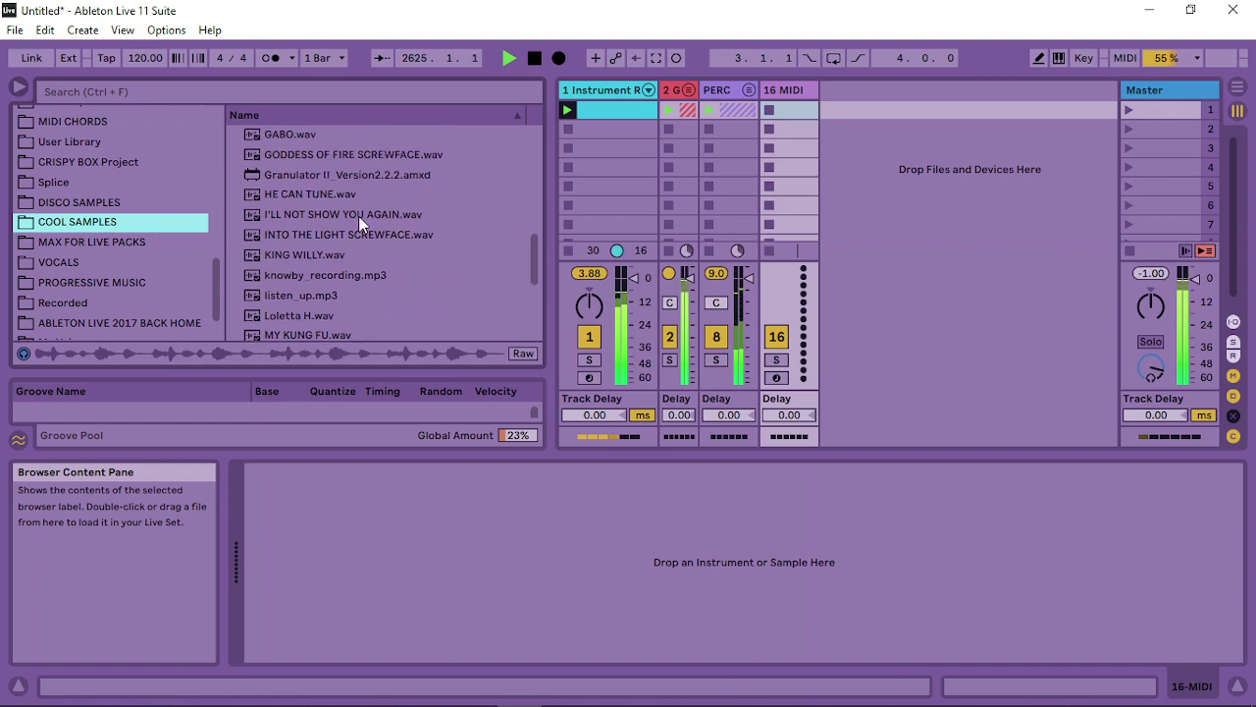
pyautogui.scroll(2, 333, 196)
pyautogui.scroll(2, 351, 210)
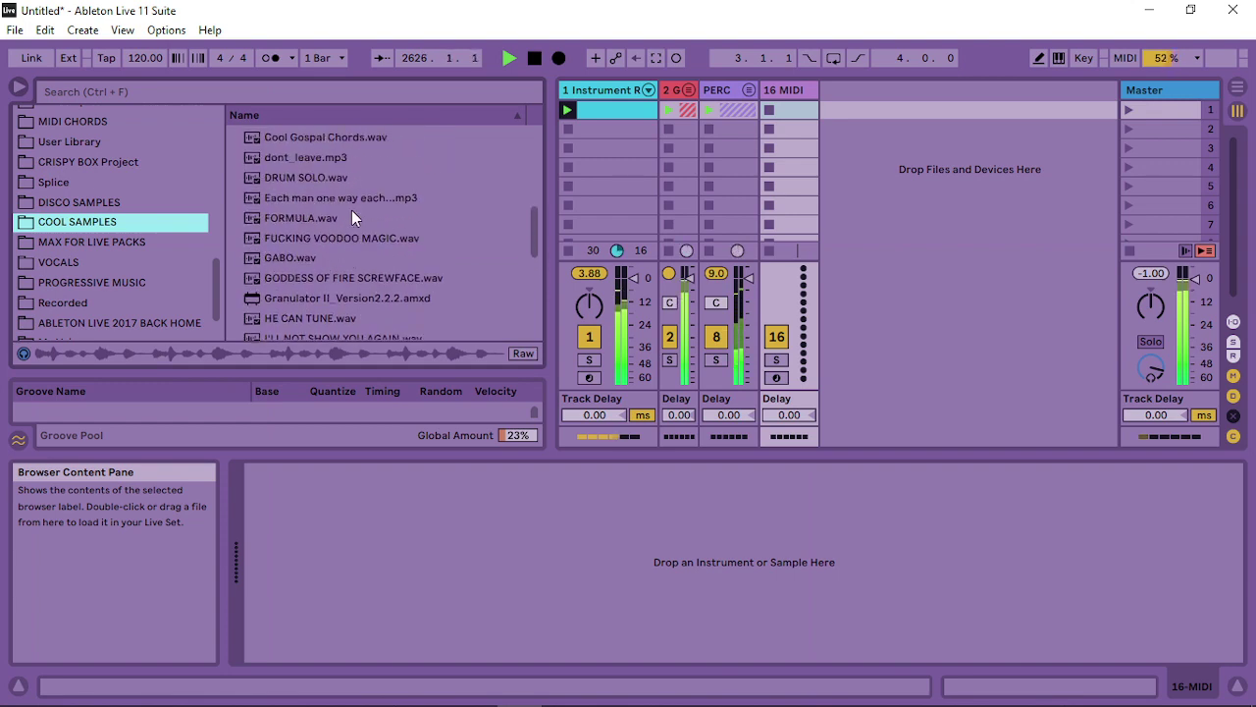
pyautogui.scroll(-2, 364, 227)
pyautogui.scroll(-2, 368, 231)
pyautogui.scroll(-3, 412, 261)
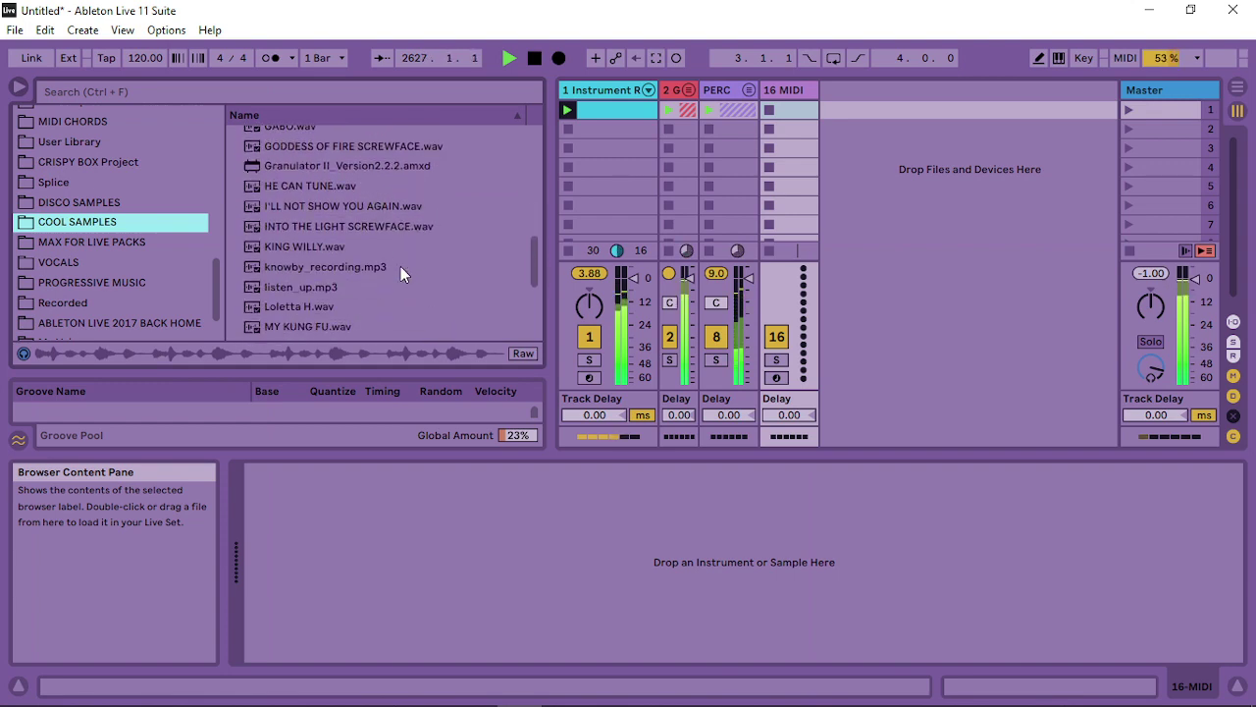
pyautogui.scroll(-7, 393, 267)
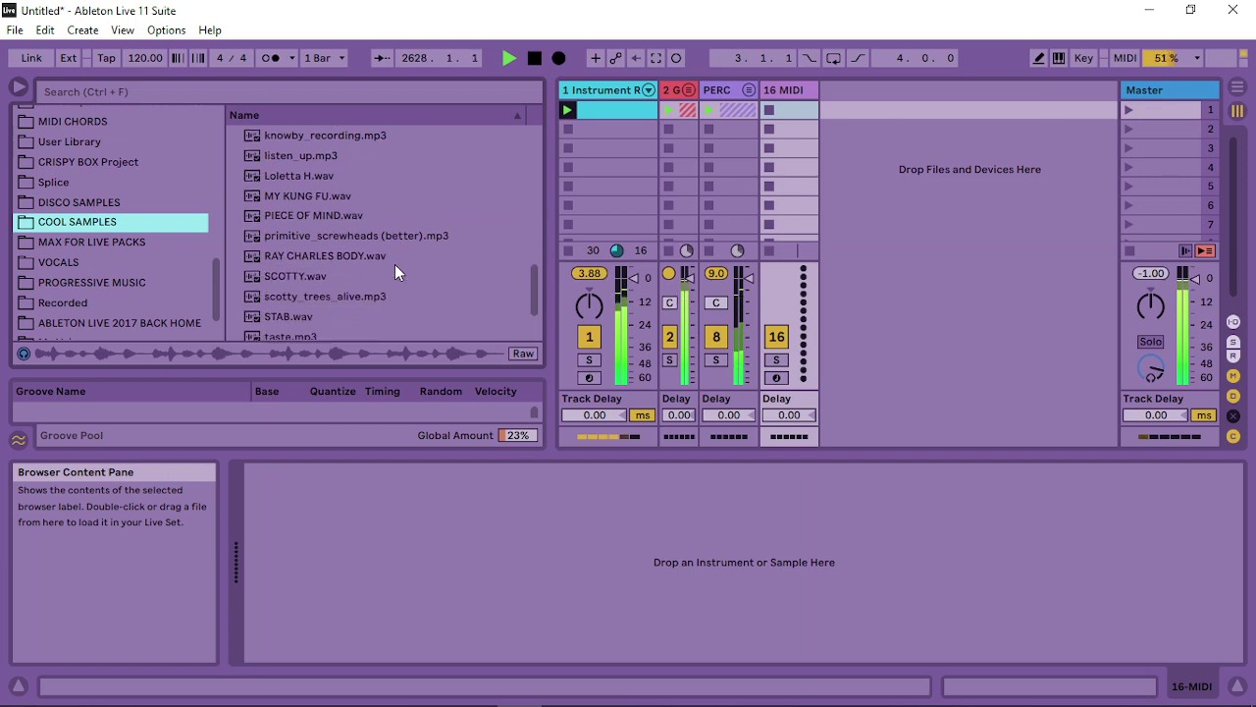
pyautogui.moveTo(296, 176); pyautogui.dragTo(335, 167)
pyautogui.scroll(-4, 360, 262)
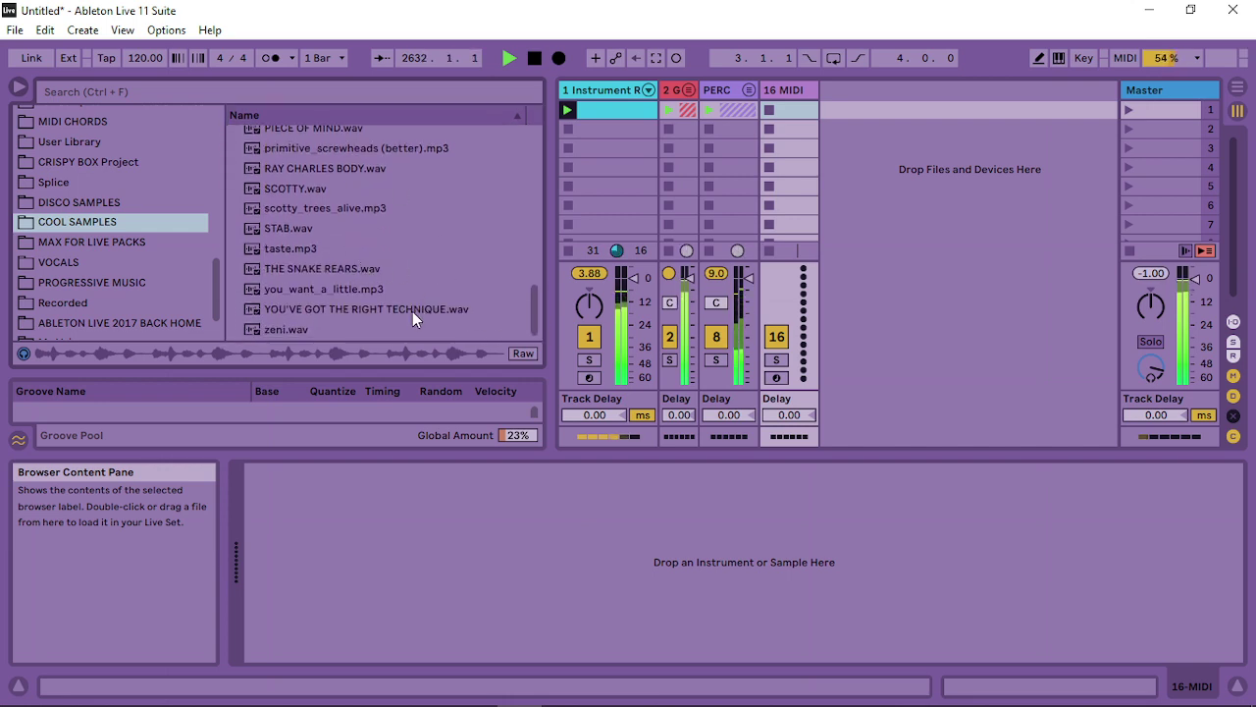
# Load BRIGHTBOY.wav from COOL SAMPLES as a sampled instrument on the empty MIDI track 16
pyautogui.scroll(3, 394, 255)
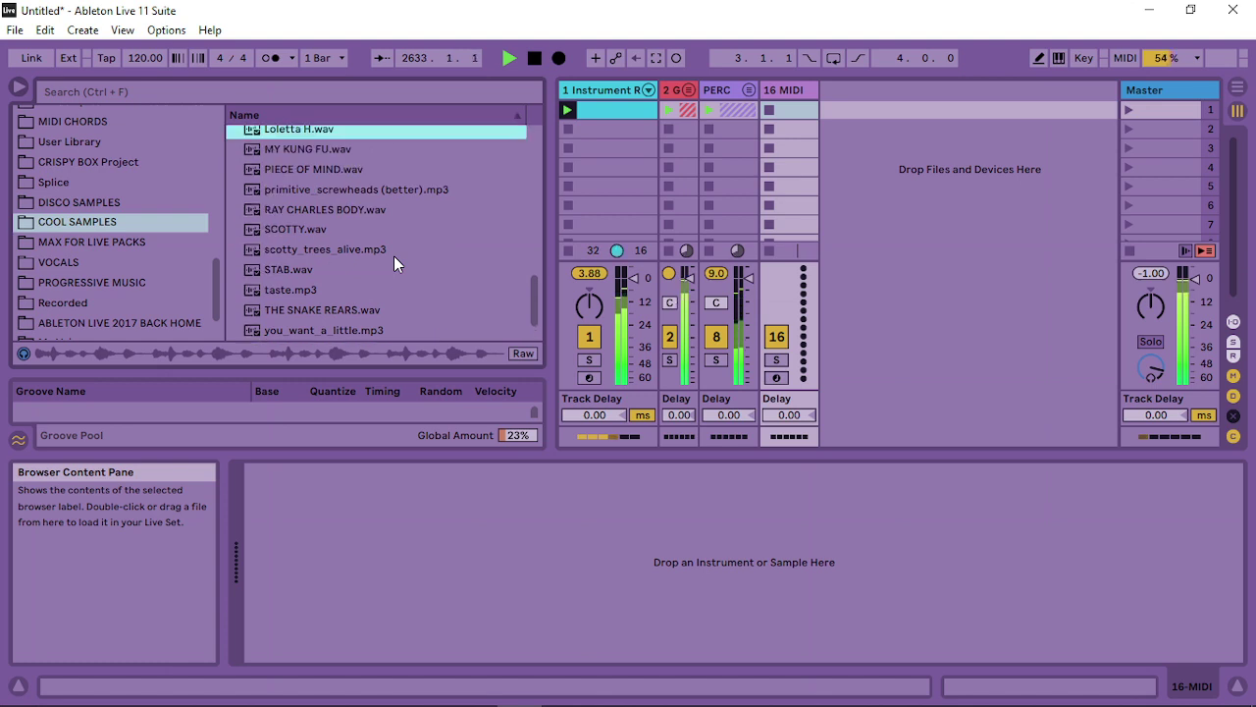
pyautogui.scroll(5, 394, 255)
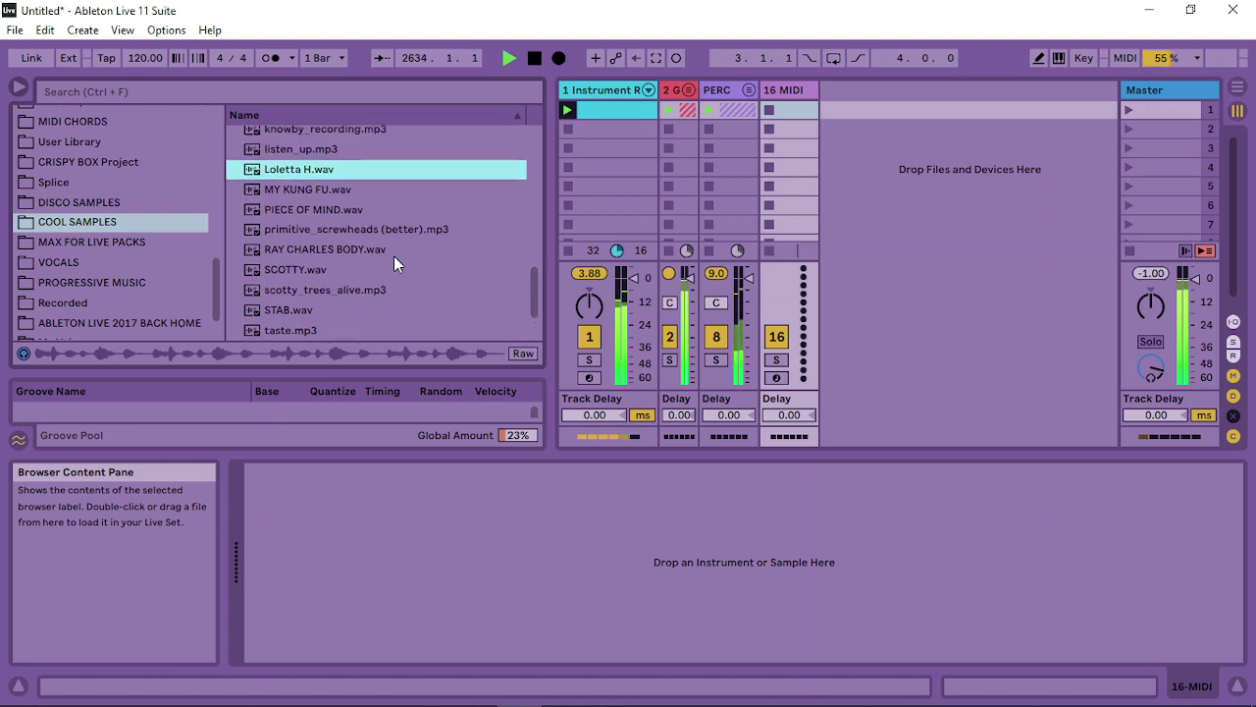
pyautogui.scroll(4, 394, 255)
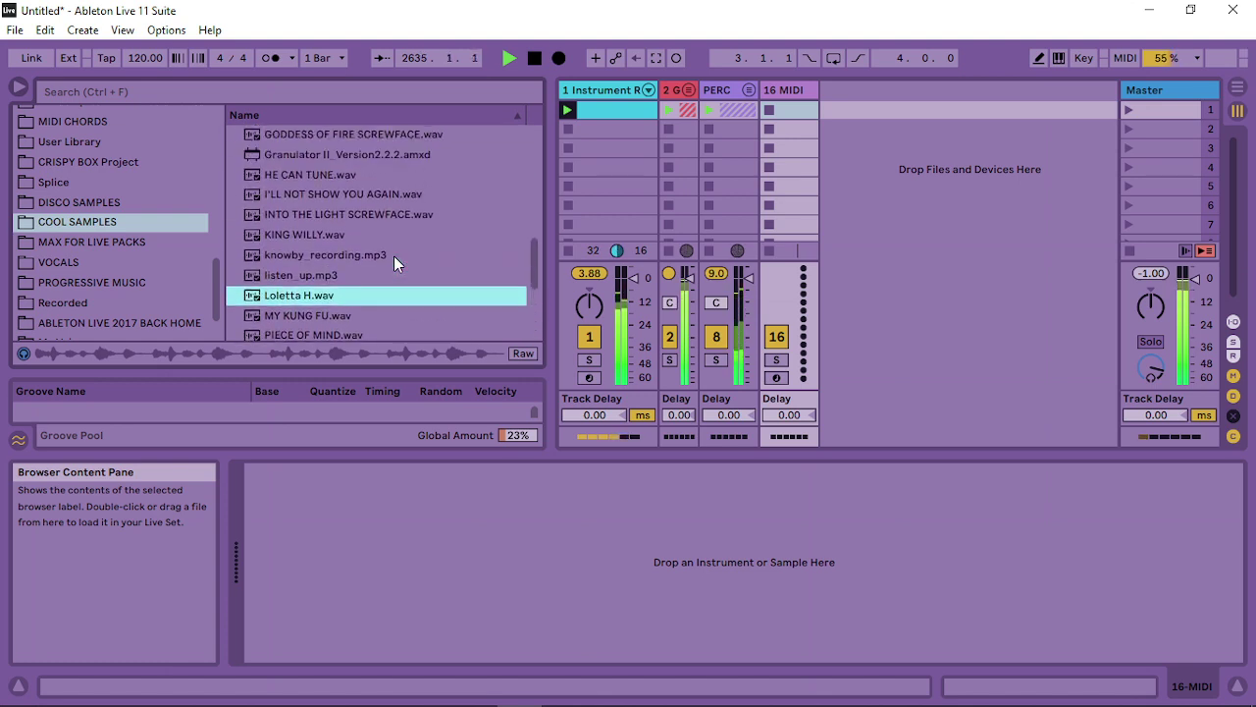
pyautogui.scroll(7, 377, 236)
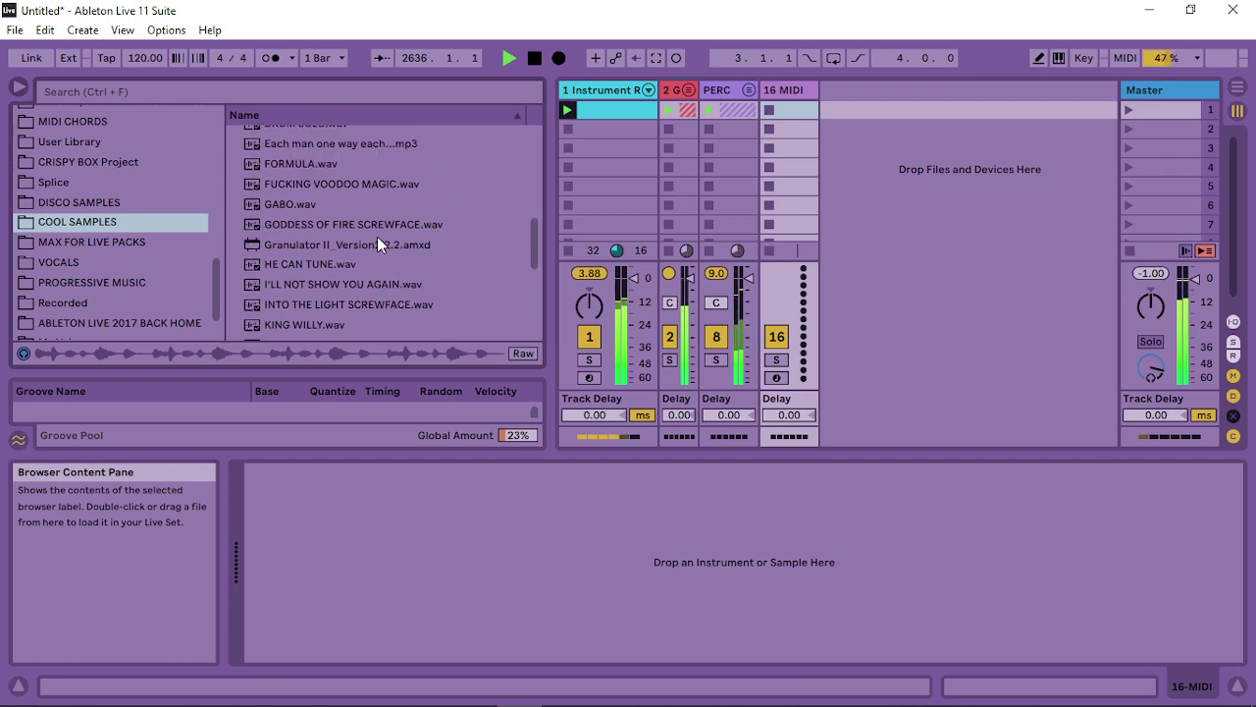
pyautogui.scroll(5, 376, 237)
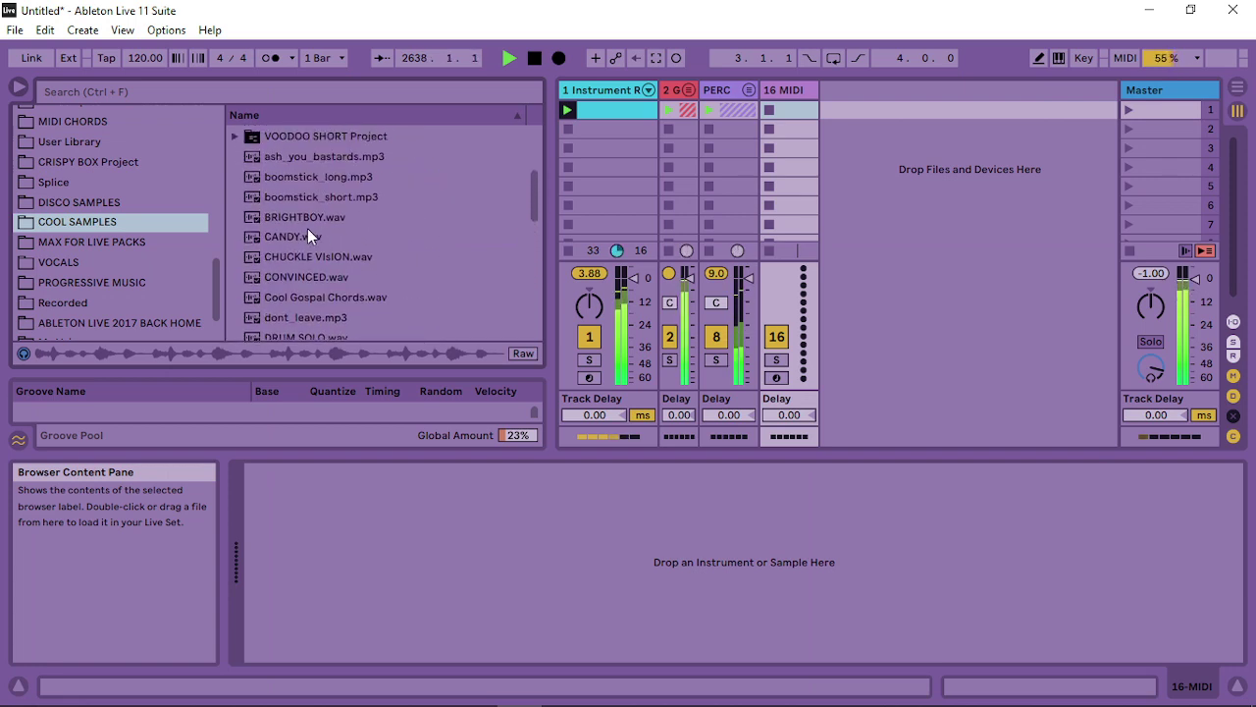
pyautogui.moveTo(291, 219); pyautogui.dragTo(746, 592)
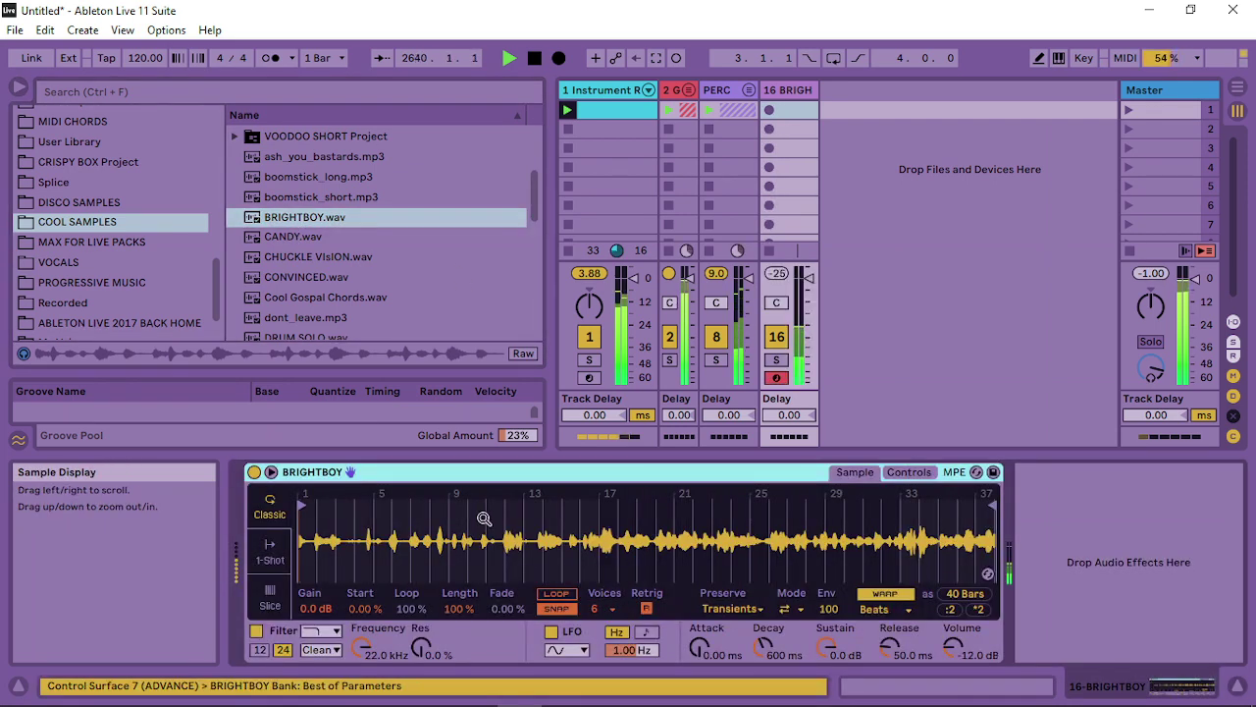
# Move the BRIGHTBOY sample's start marker to the onset of the phrase just before bar 6
pyautogui.moveTo(303, 506); pyautogui.dragTo(323, 505)
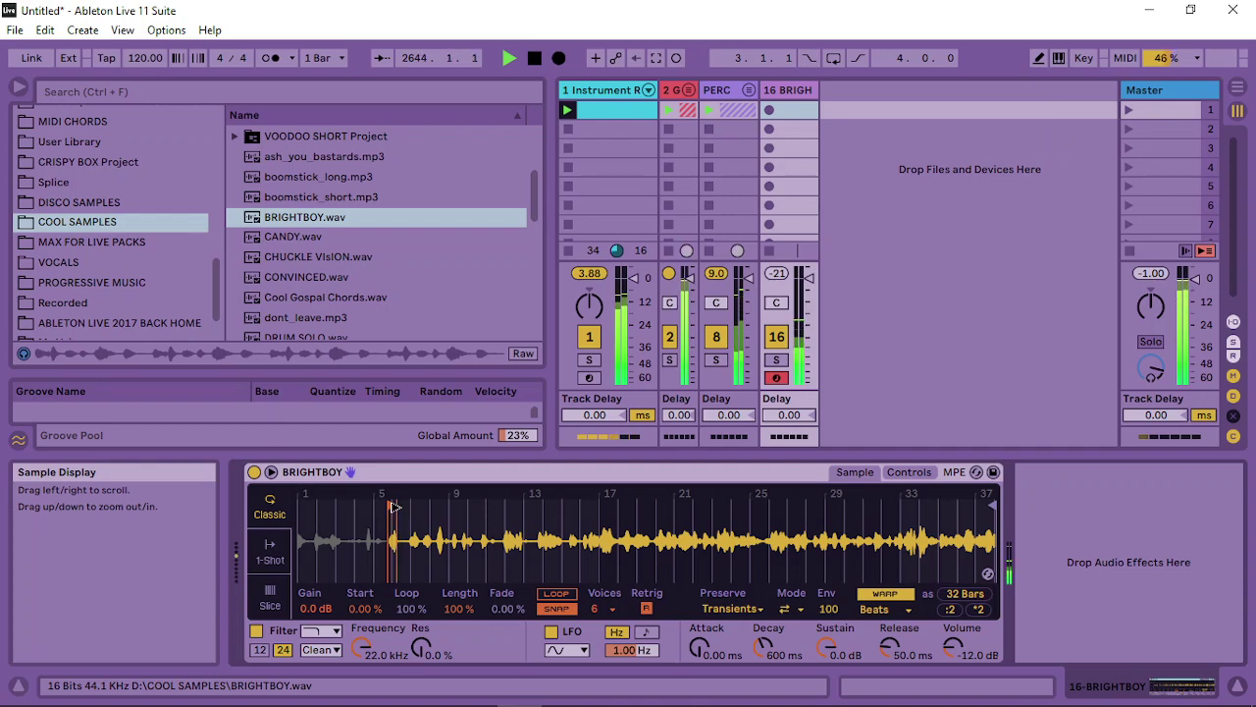
pyautogui.scroll(5, 392, 506)
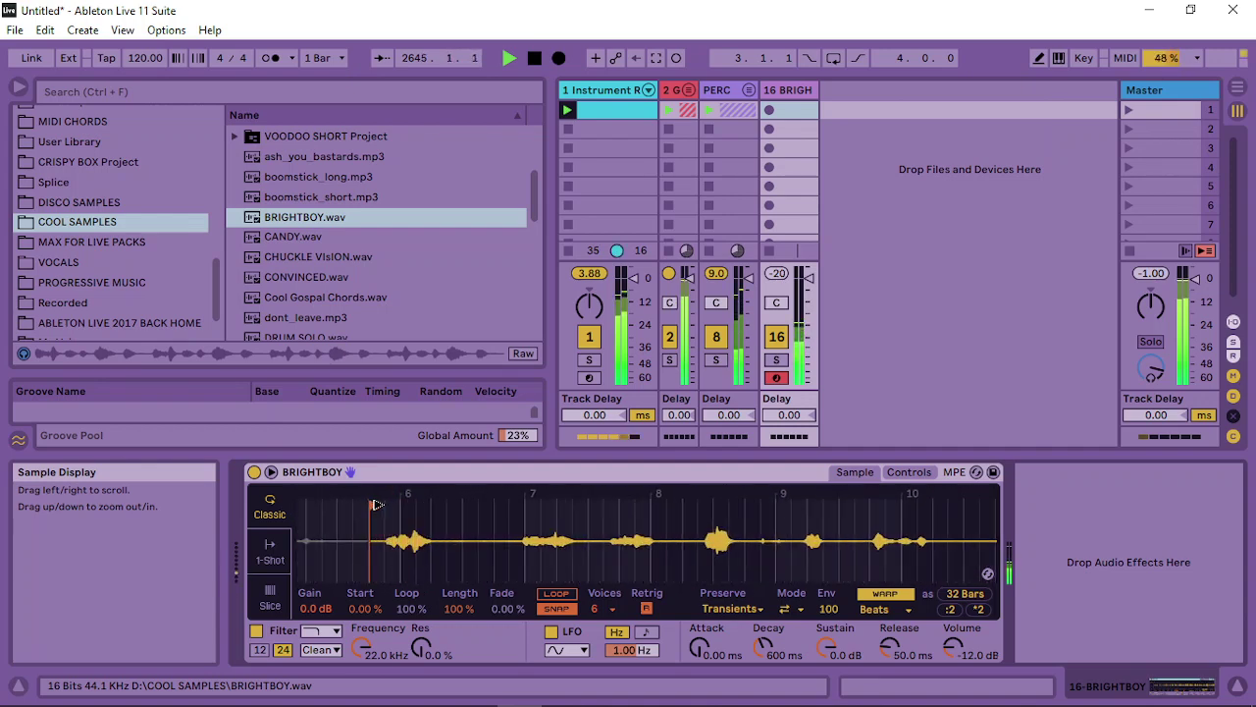
pyautogui.moveTo(376, 505); pyautogui.dragTo(390, 504)
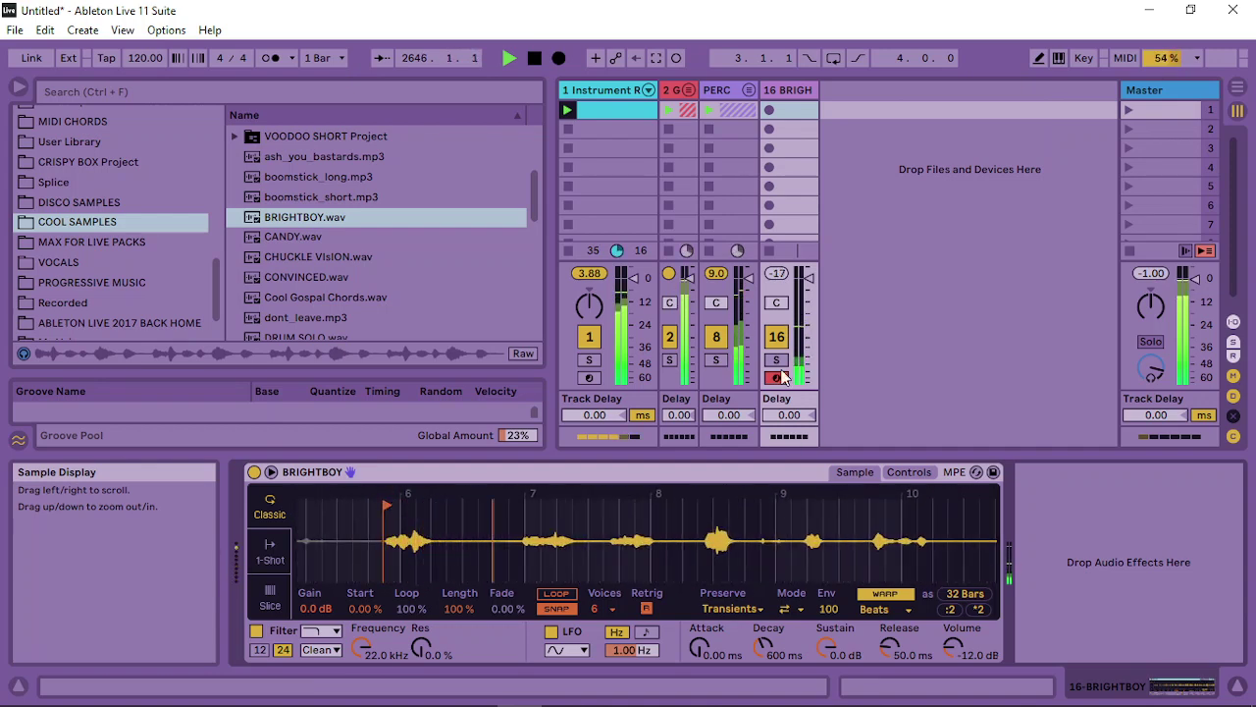
# Duplicate track 16 and fine-tune the original's sample start marker to the phrase onset at about 5.4.3
pyautogui.rightClick(798, 91)
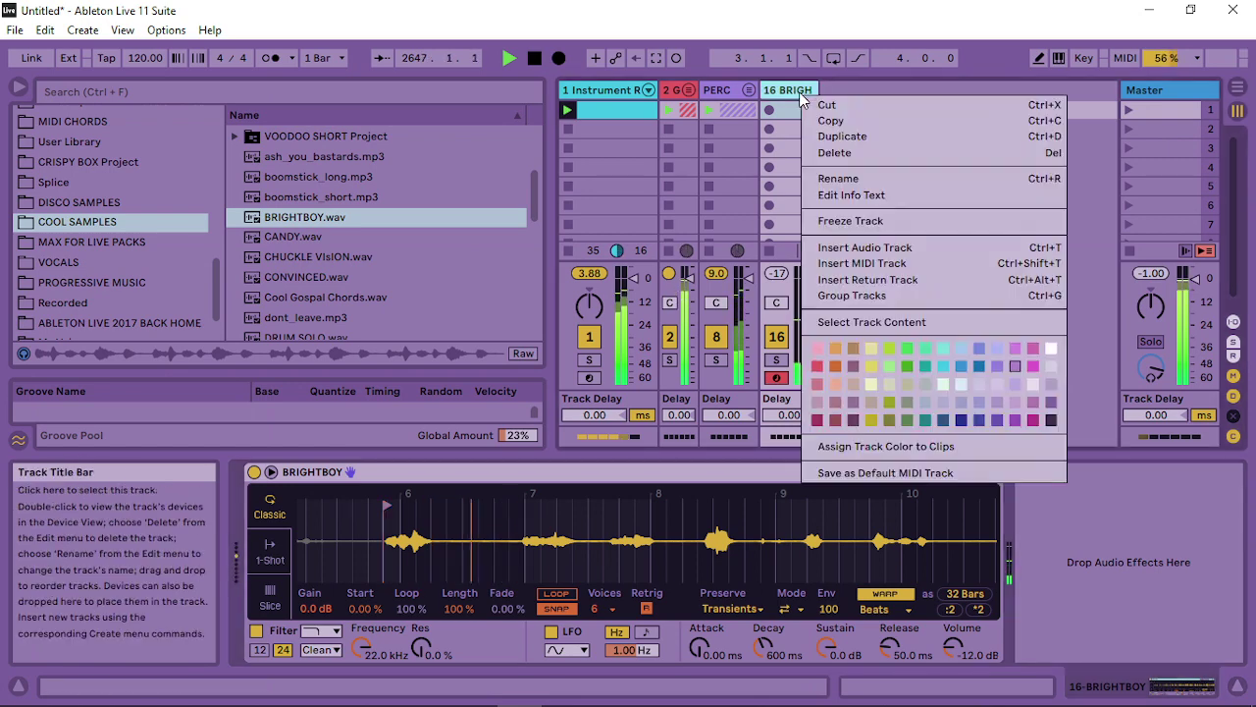
pyautogui.click(878, 134)
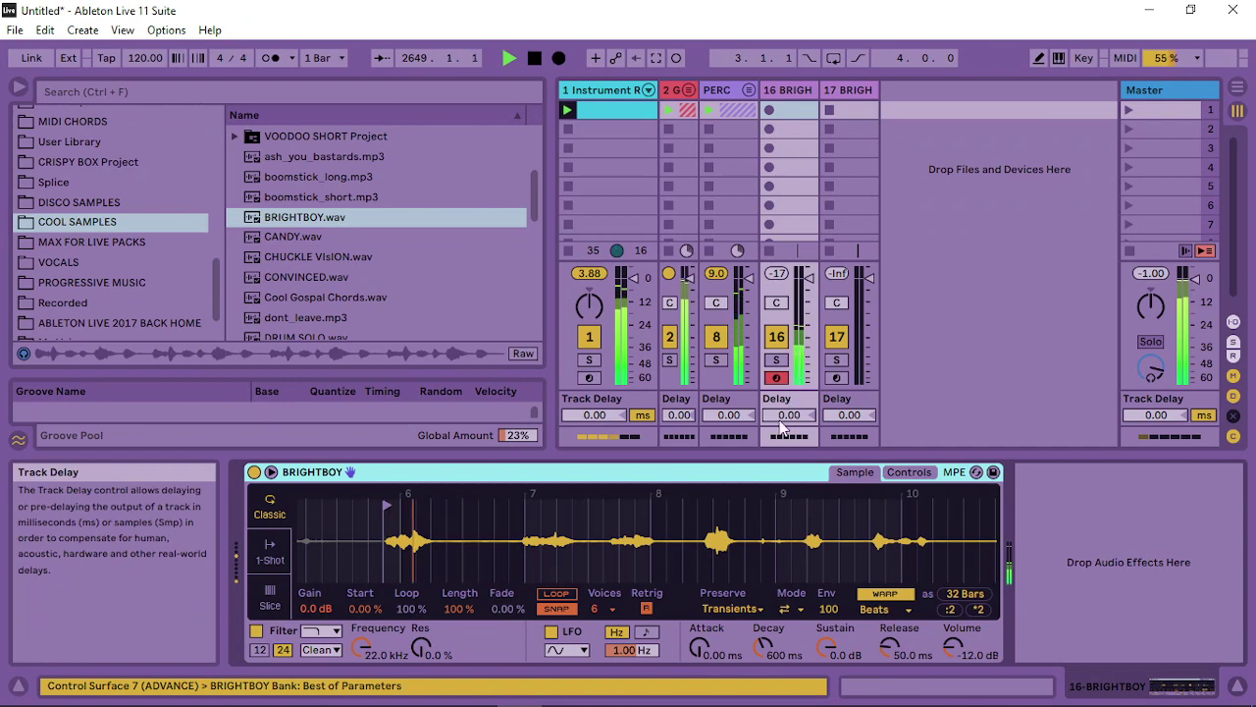
pyautogui.moveTo(375, 555)
pyautogui.mouseDown()
pyautogui.moveTo(454, 523)
pyautogui.moveTo(453, 506)
pyautogui.mouseUp()
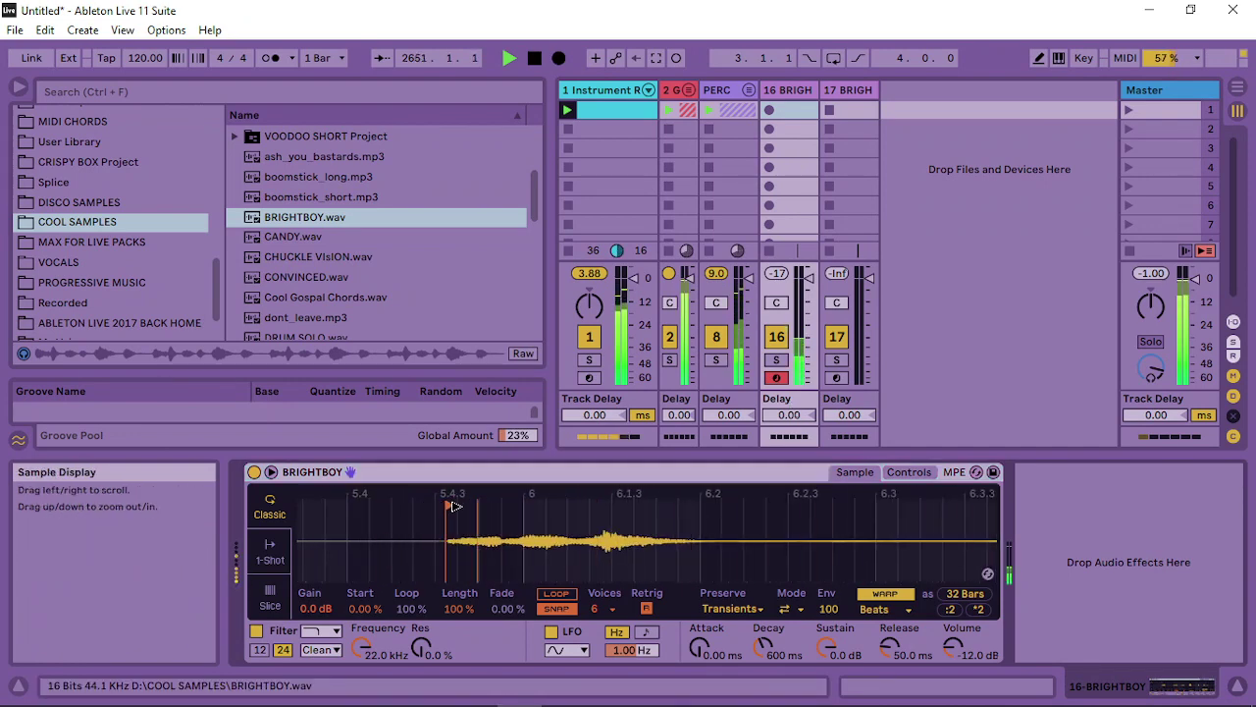
# Create a MIDI clip in track 16's first slot containing a C3 note that lasts the whole bar
pyautogui.doubleClick(801, 109)
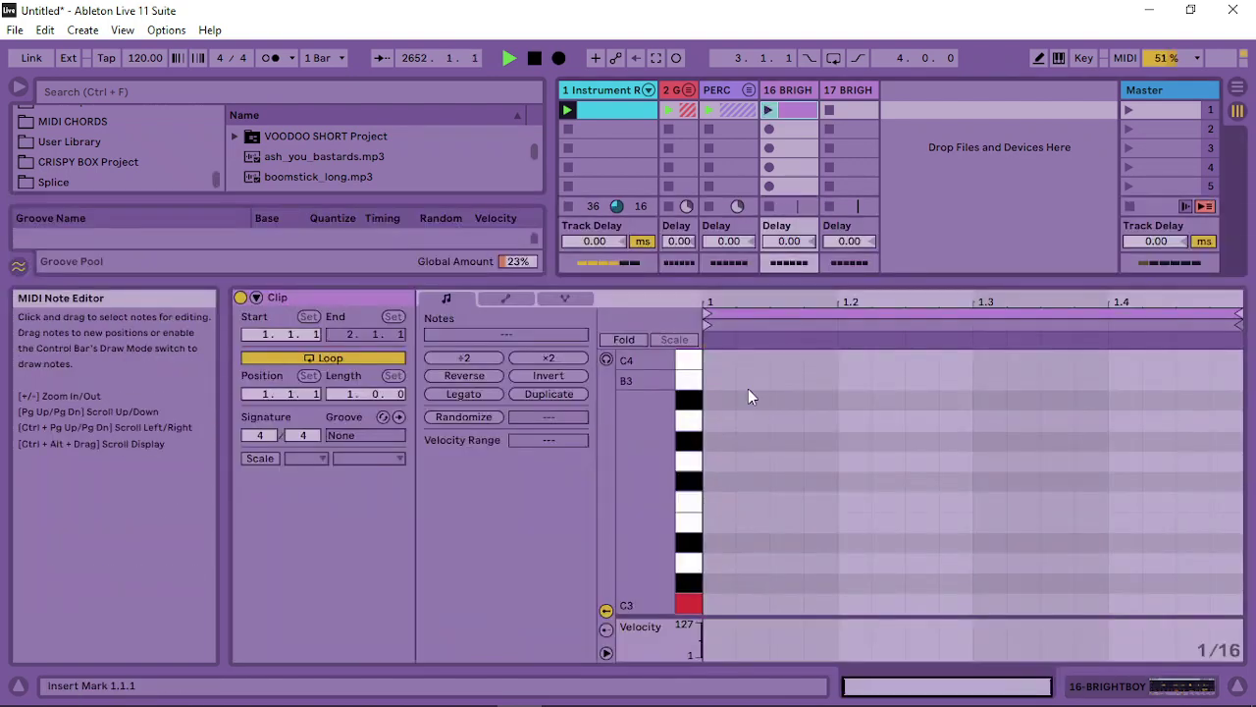
pyautogui.scroll(-5, 692, 527)
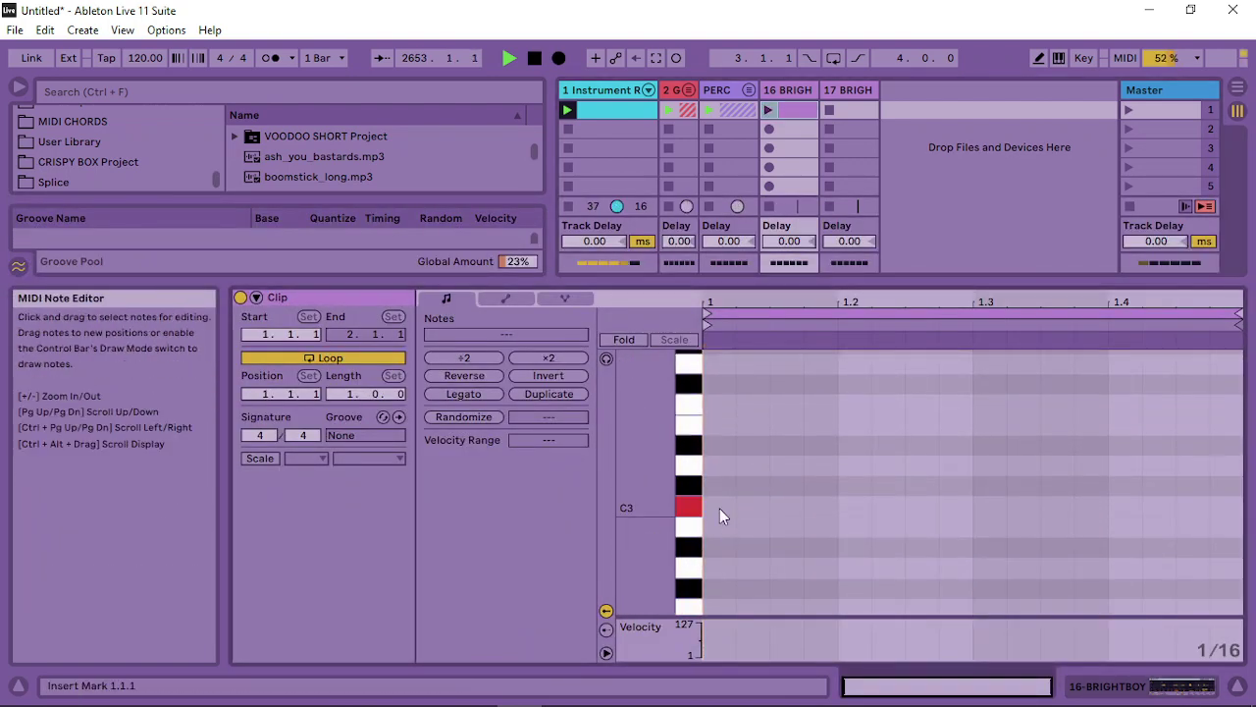
pyautogui.doubleClick(720, 509)
pyautogui.moveTo(736, 507); pyautogui.dragTo(1252, 484)
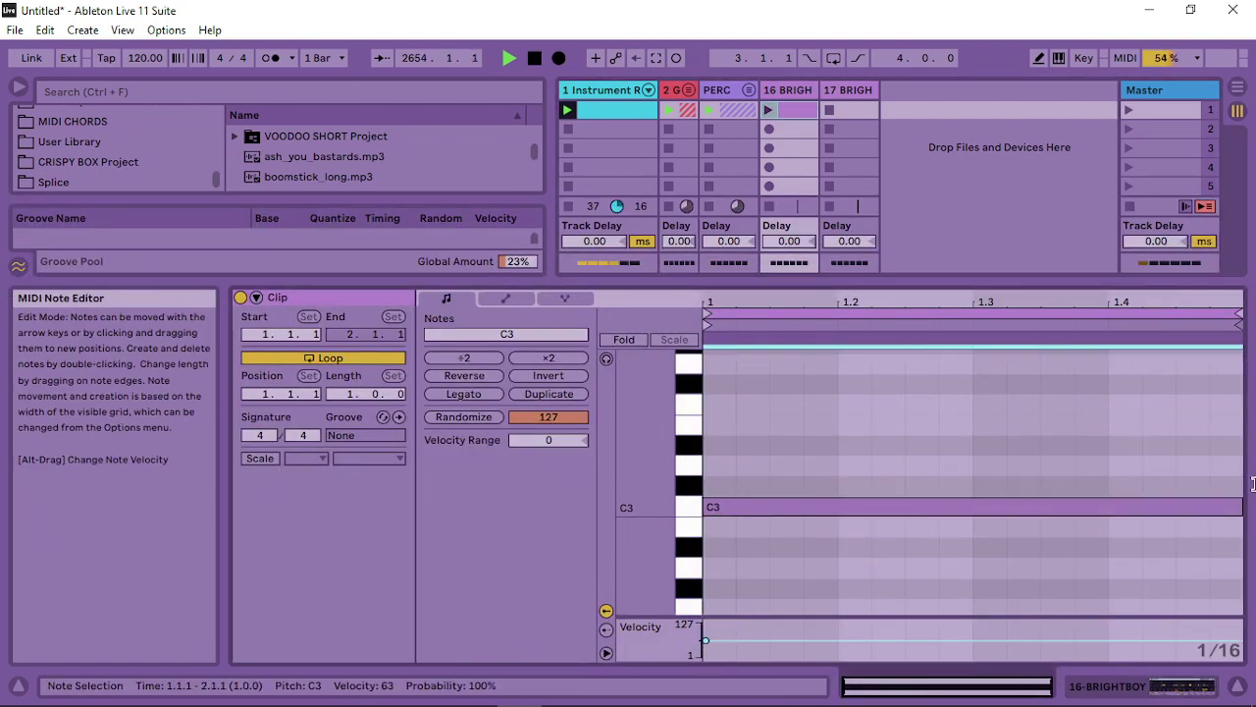
# Extend track 16's clip to 8 bars, keeping only the C3 note in bar 1, and launch the clip
pyautogui.click(549, 393)
pyautogui.click(548, 393)
pyautogui.click(549, 393)
pyautogui.moveTo(819, 460); pyautogui.dragTo(1242, 559)
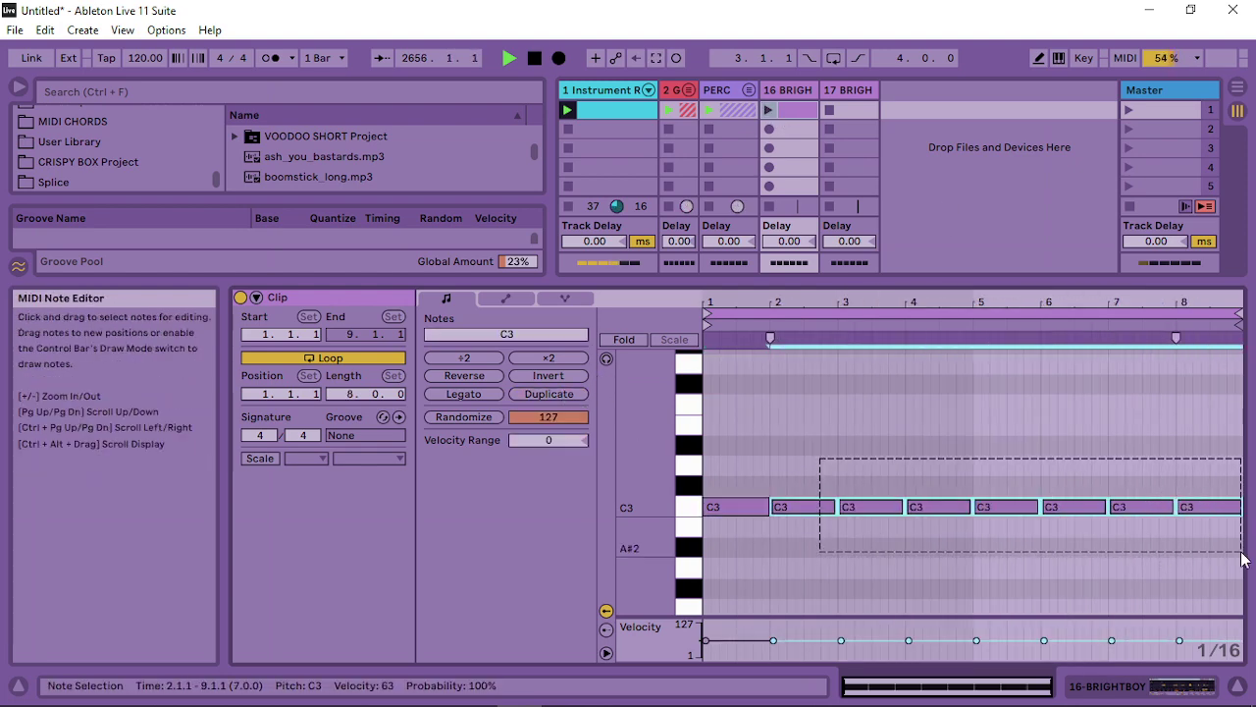
pyautogui.press('Delete')
pyautogui.click(772, 110)
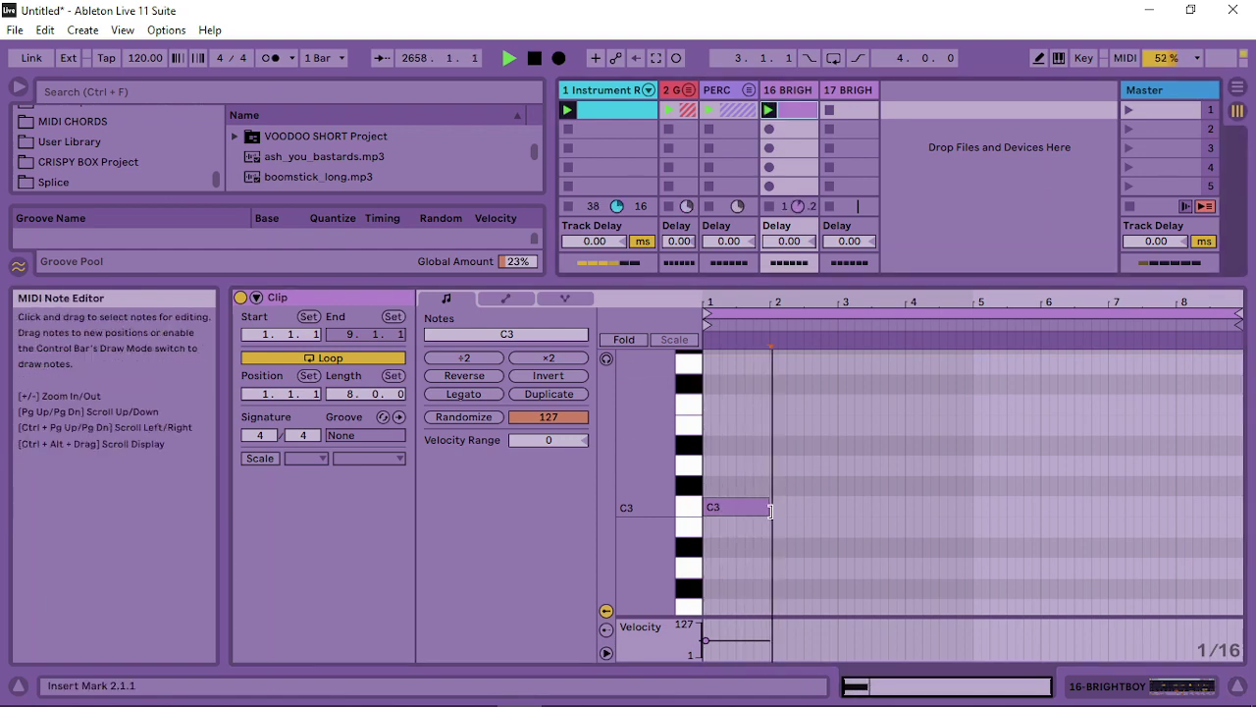
# Create a MIDI clip in track 17's first slot and move that track's sample start to the phrase just before bar 7
pyautogui.doubleClick(852, 106)
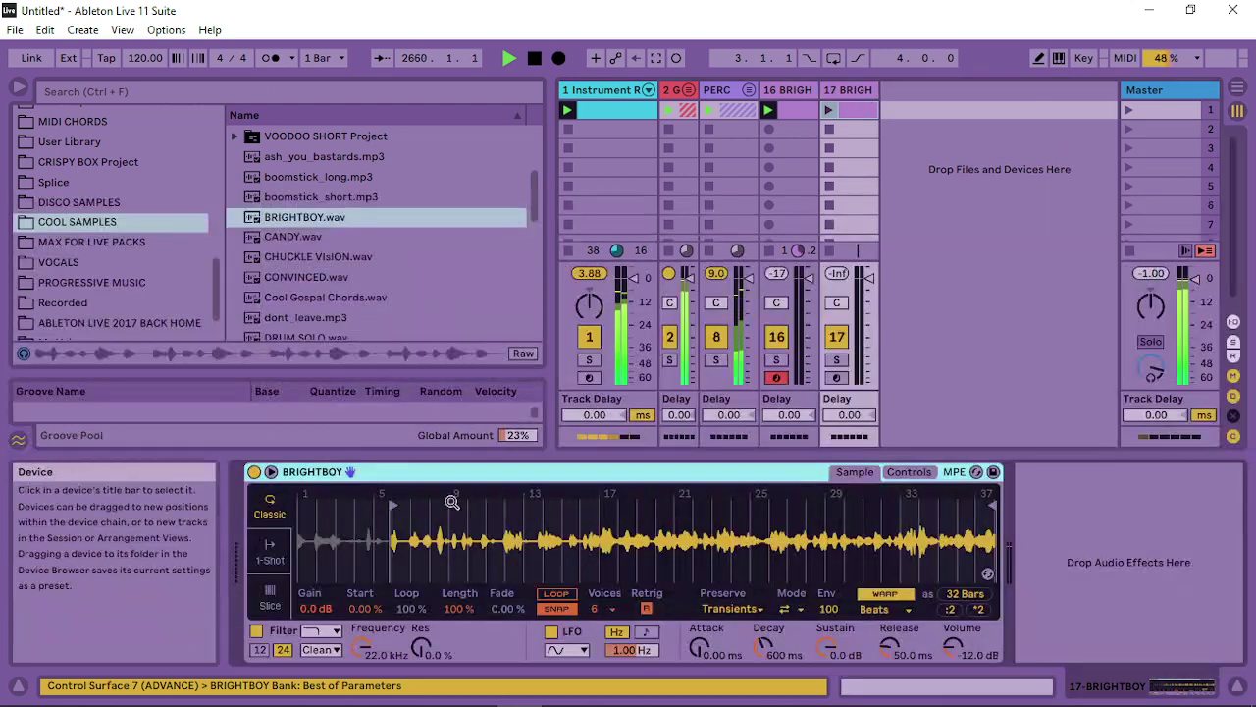
pyautogui.moveTo(398, 550); pyautogui.dragTo(401, 565)
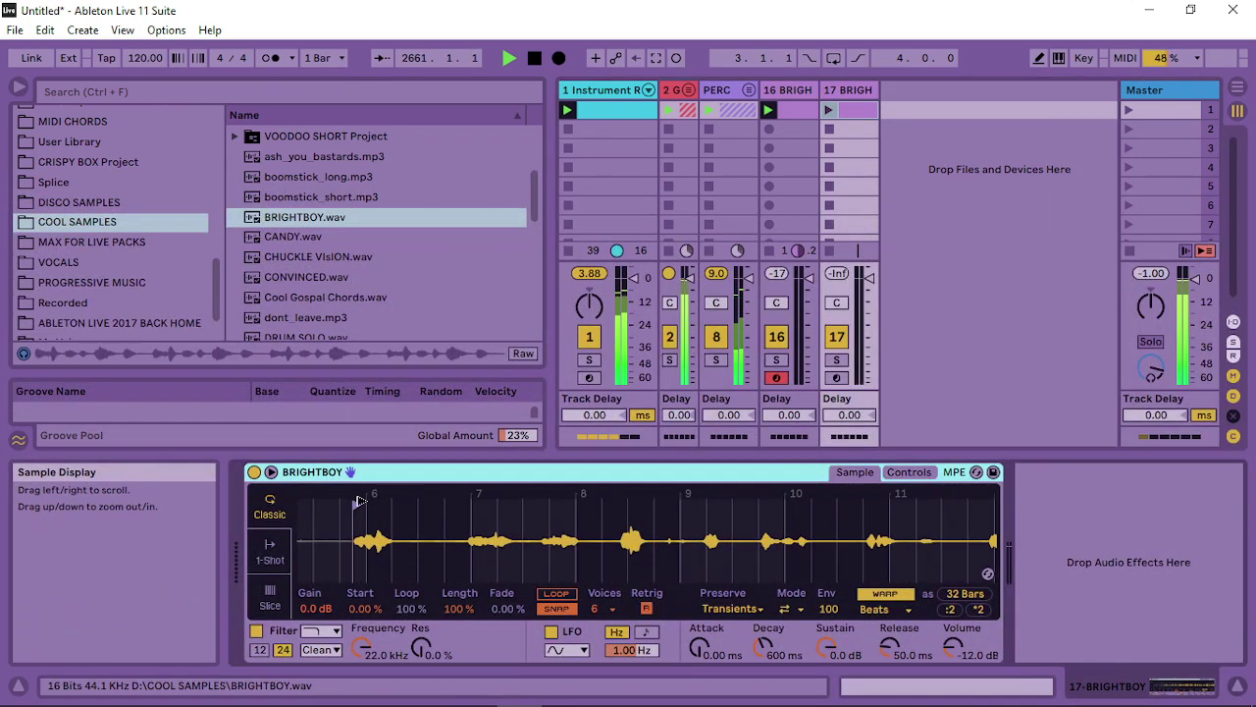
pyautogui.moveTo(359, 503); pyautogui.dragTo(383, 502)
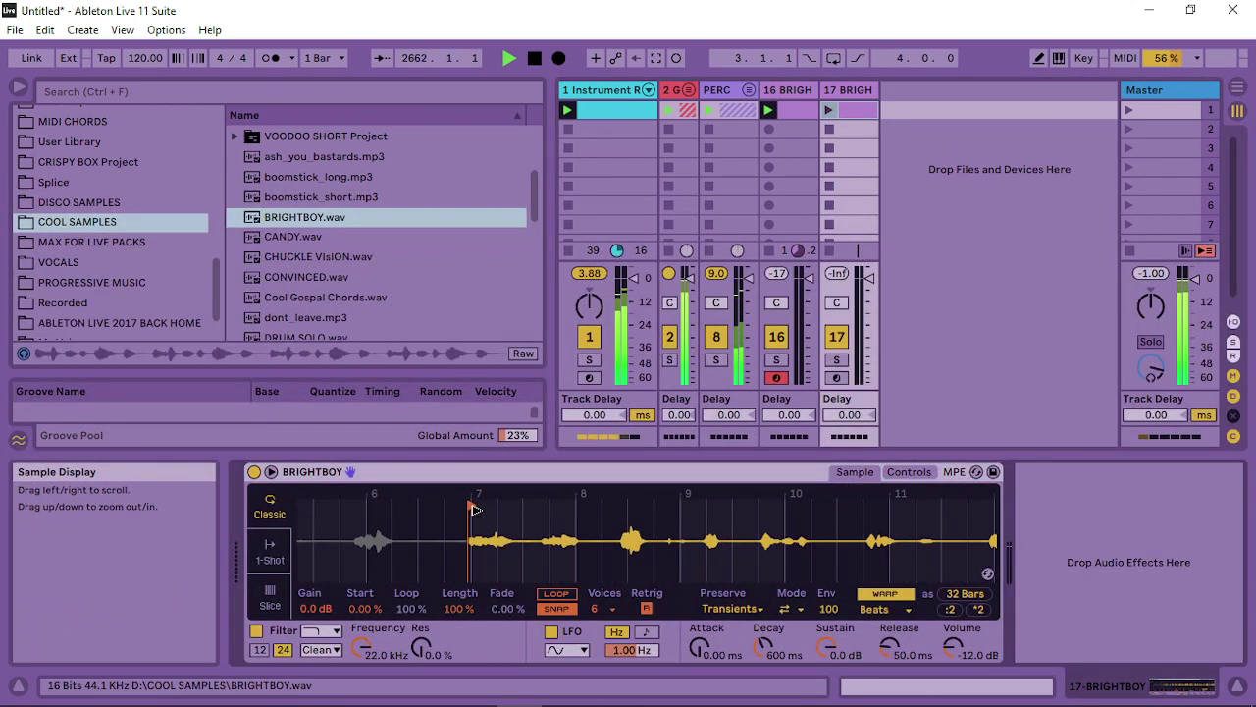
pyautogui.moveTo(473, 546); pyautogui.dragTo(483, 530)
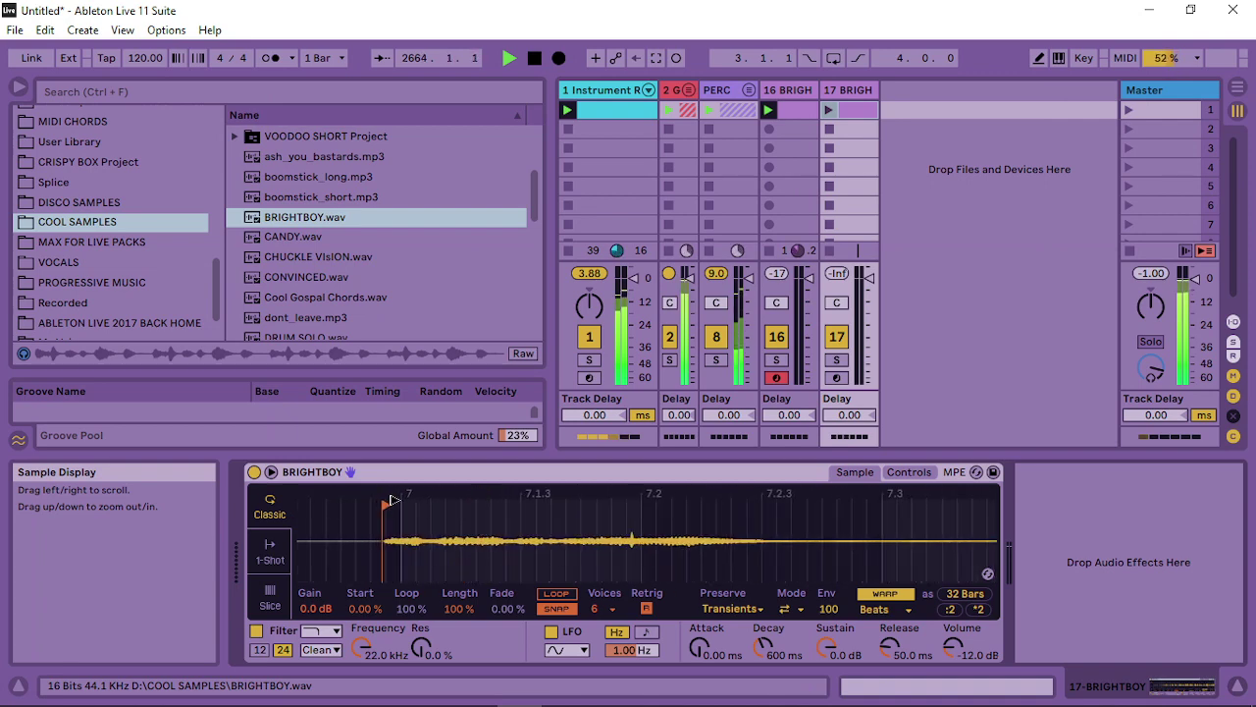
# Extend track 17's empty clip to 4 bars and duplicate track 16's clip loop to a length of 32 bars
pyautogui.click(861, 110)
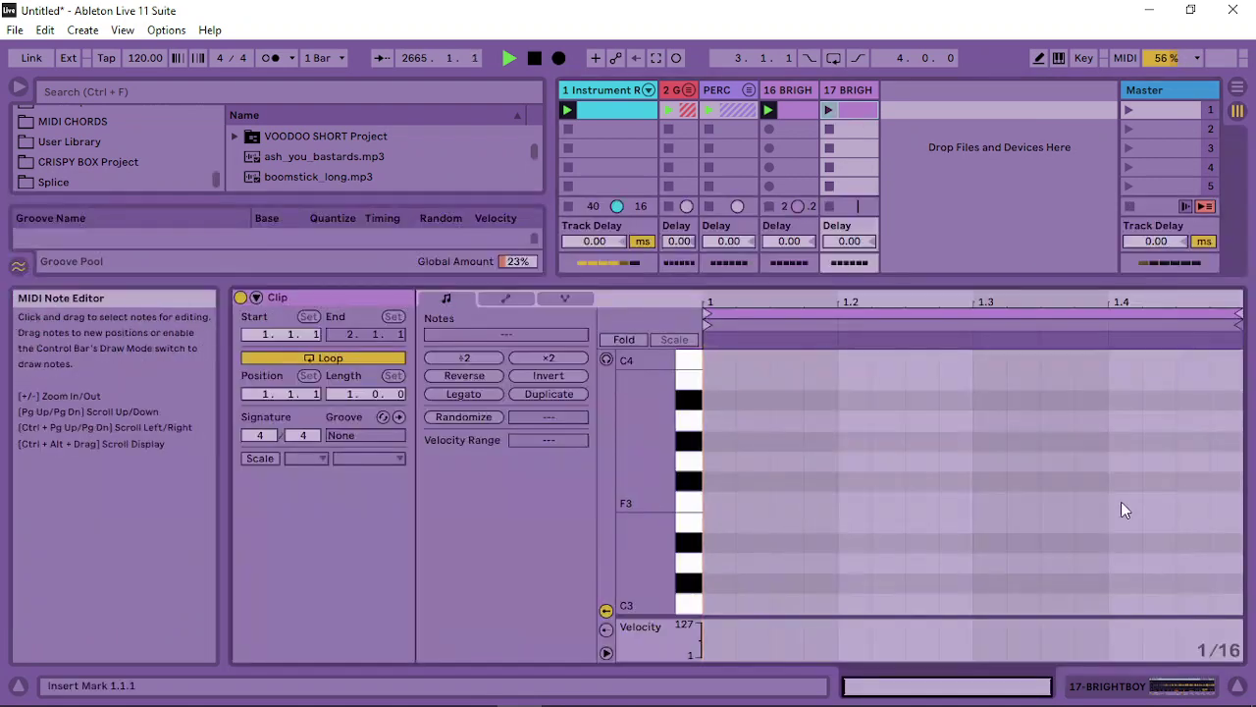
pyautogui.doubleClick(550, 397)
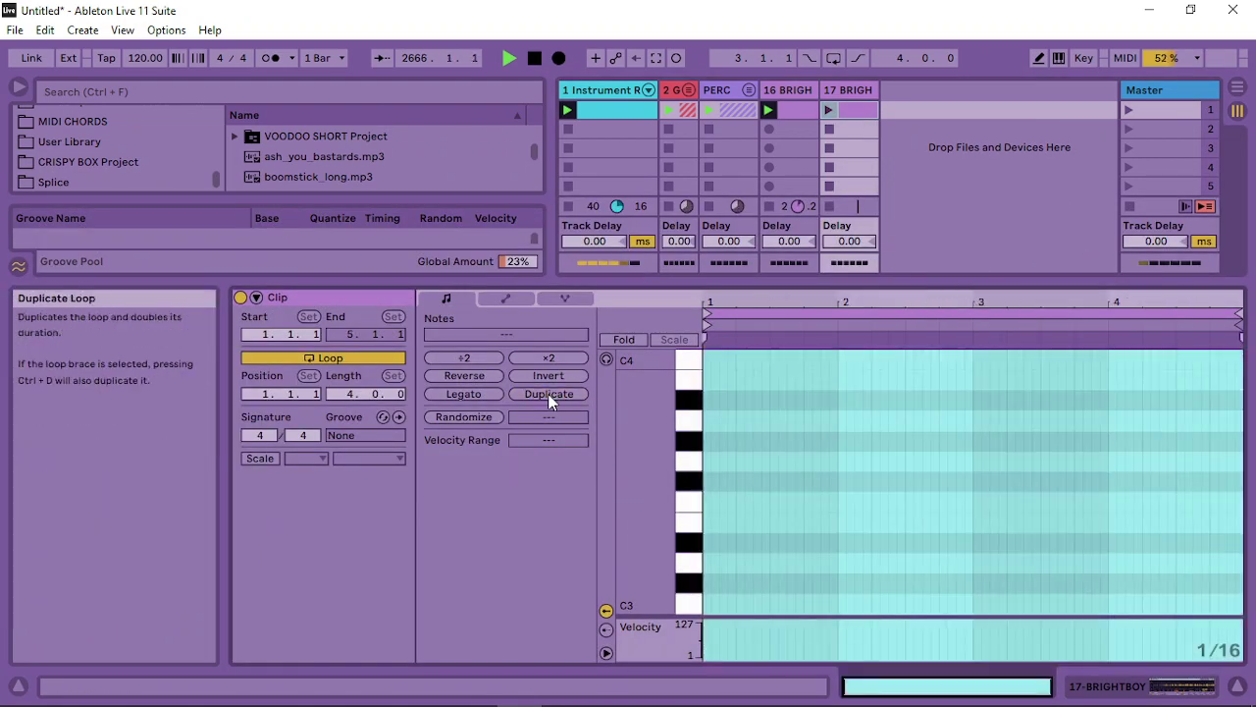
pyautogui.click(806, 114)
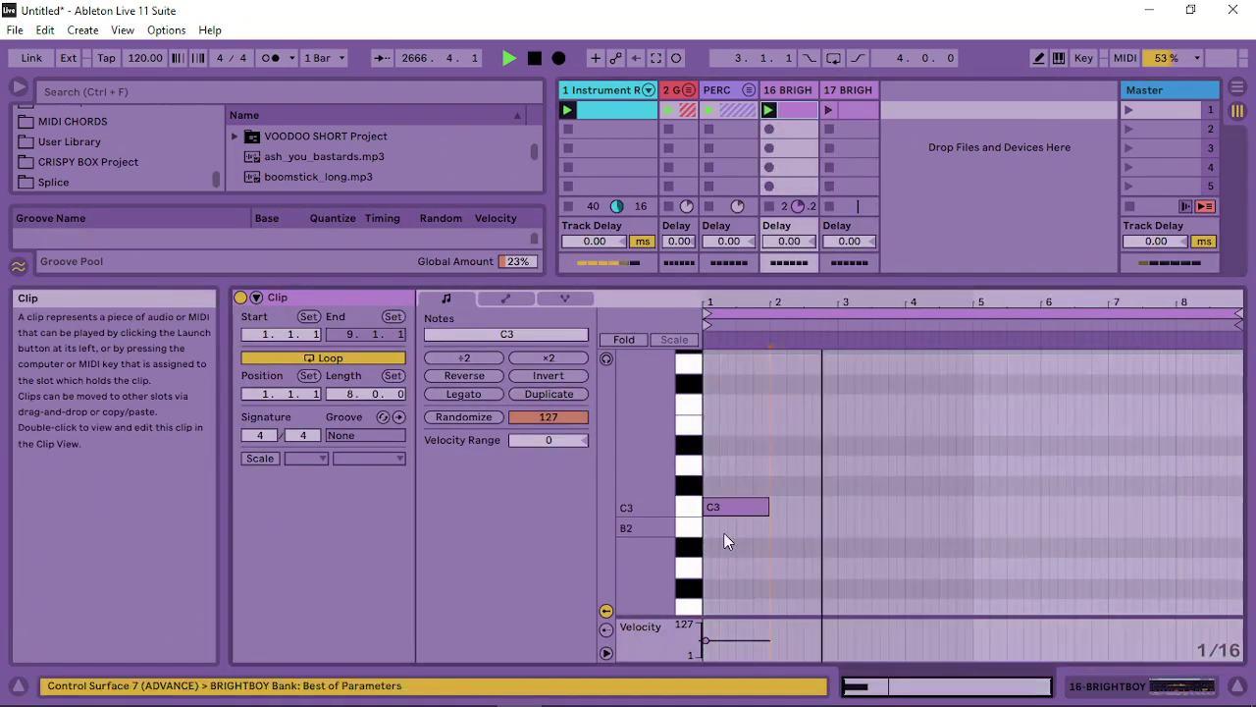
pyautogui.click(550, 392)
pyautogui.click(552, 393)
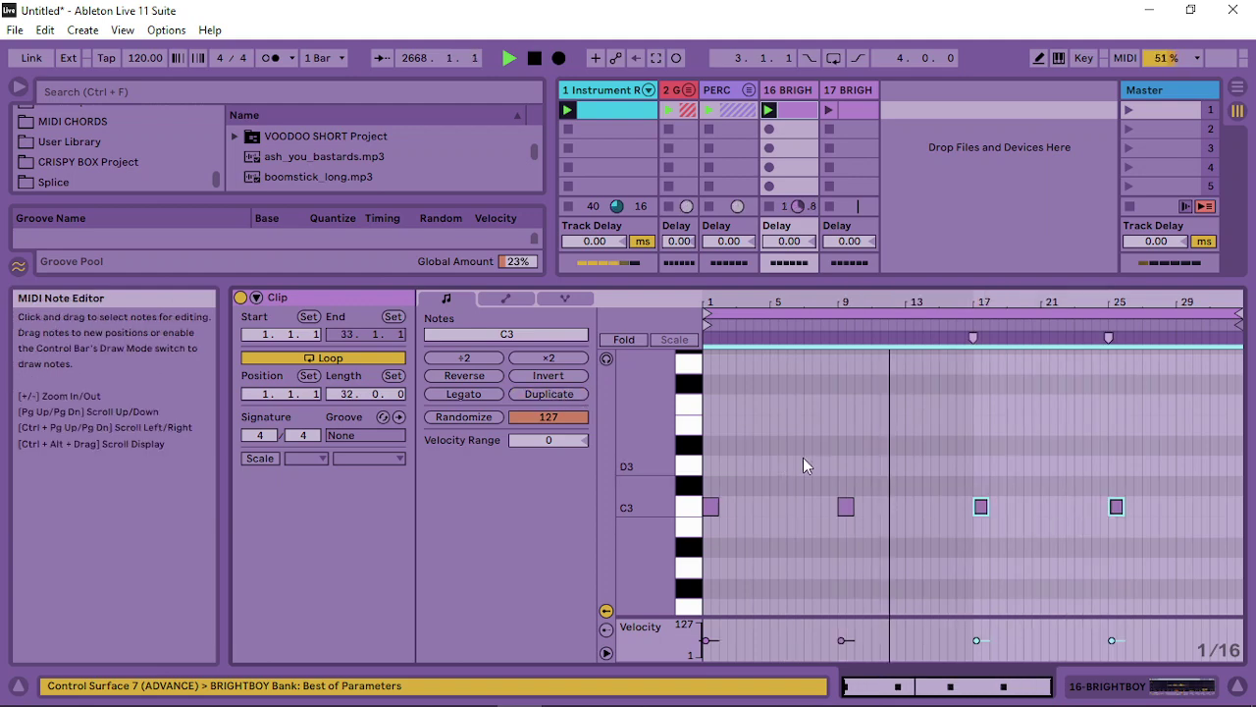
# Delete the C3 notes at bars 9, 17 and 25 from track 16's clip, keeping only the bar 1 note
pyautogui.moveTo(805, 456); pyautogui.dragTo(1129, 539)
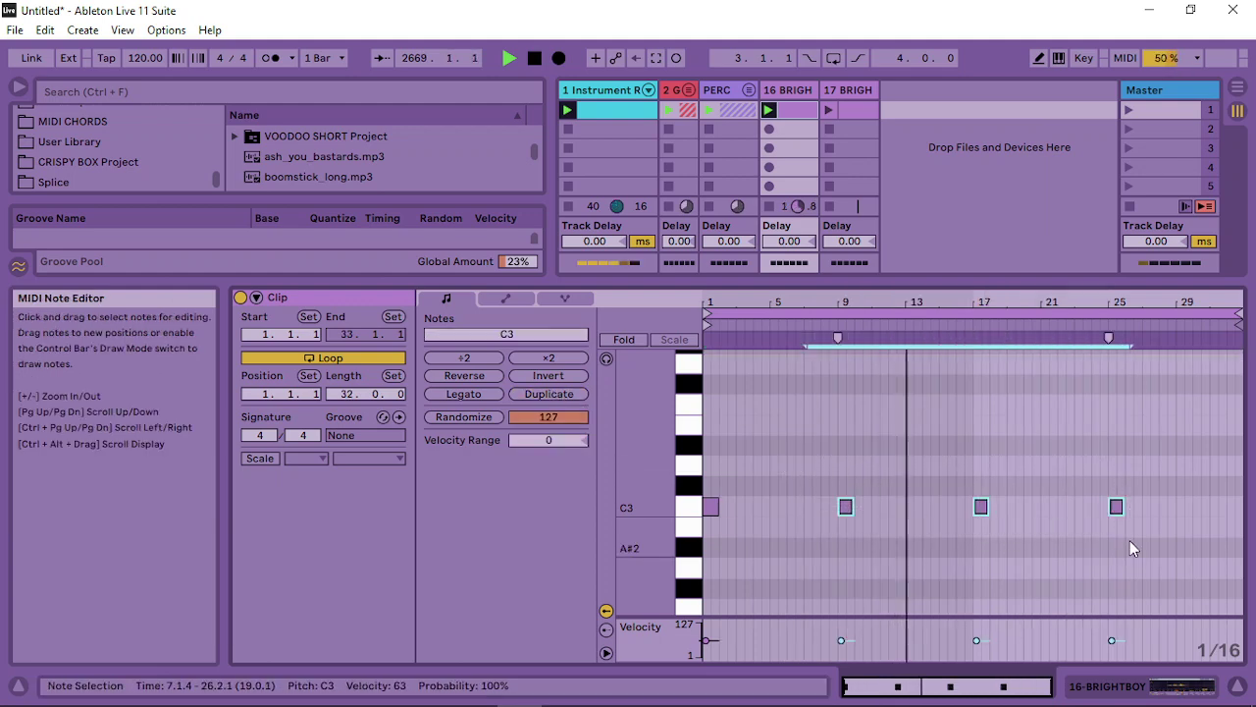
pyautogui.press('Delete')
pyautogui.click(851, 110)
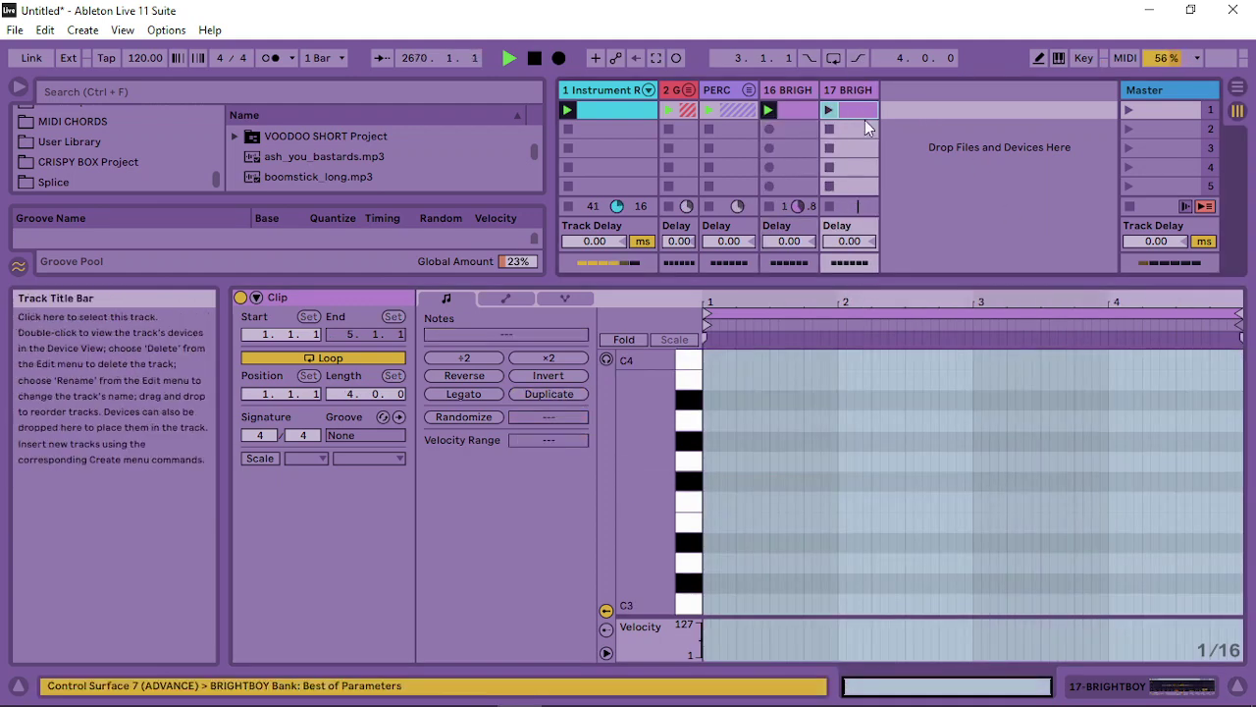
pyautogui.click(792, 118)
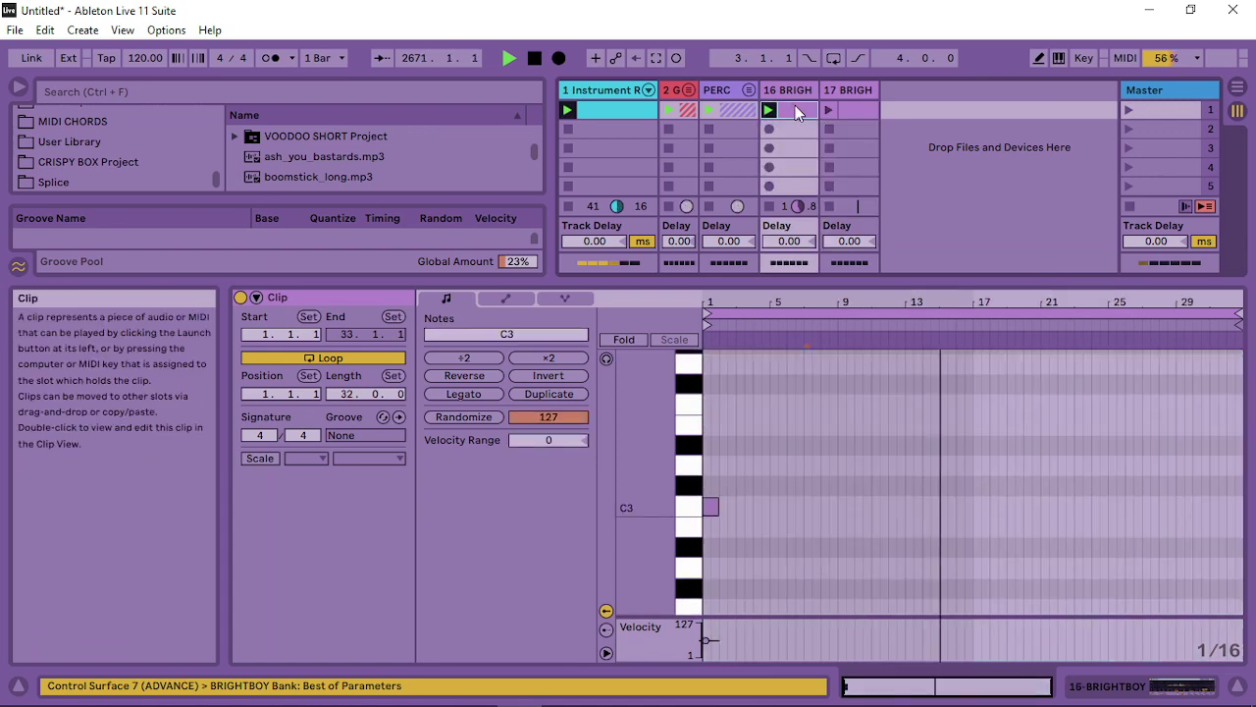
# Duplicate the empty loop in track 17's clip until it is 32 bars long
pyautogui.keyDown('shift'); pyautogui.click(858, 115); pyautogui.keyUp('shift')
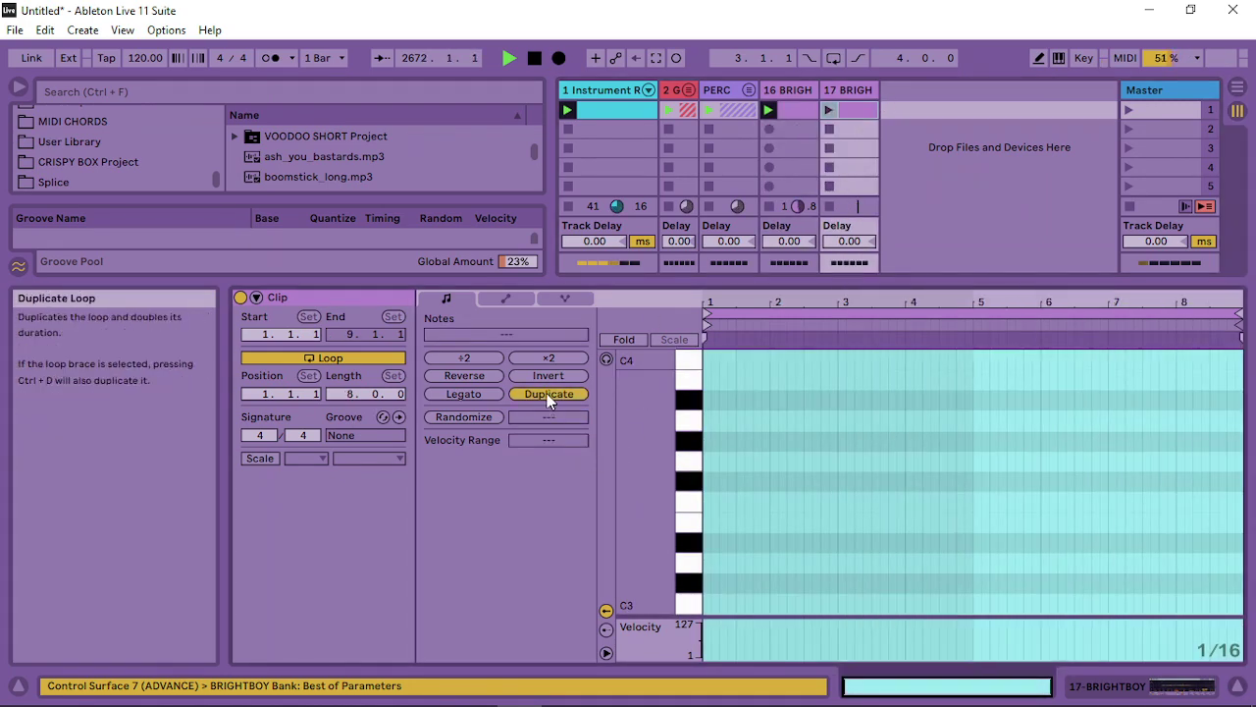
pyautogui.click(1189, 542)
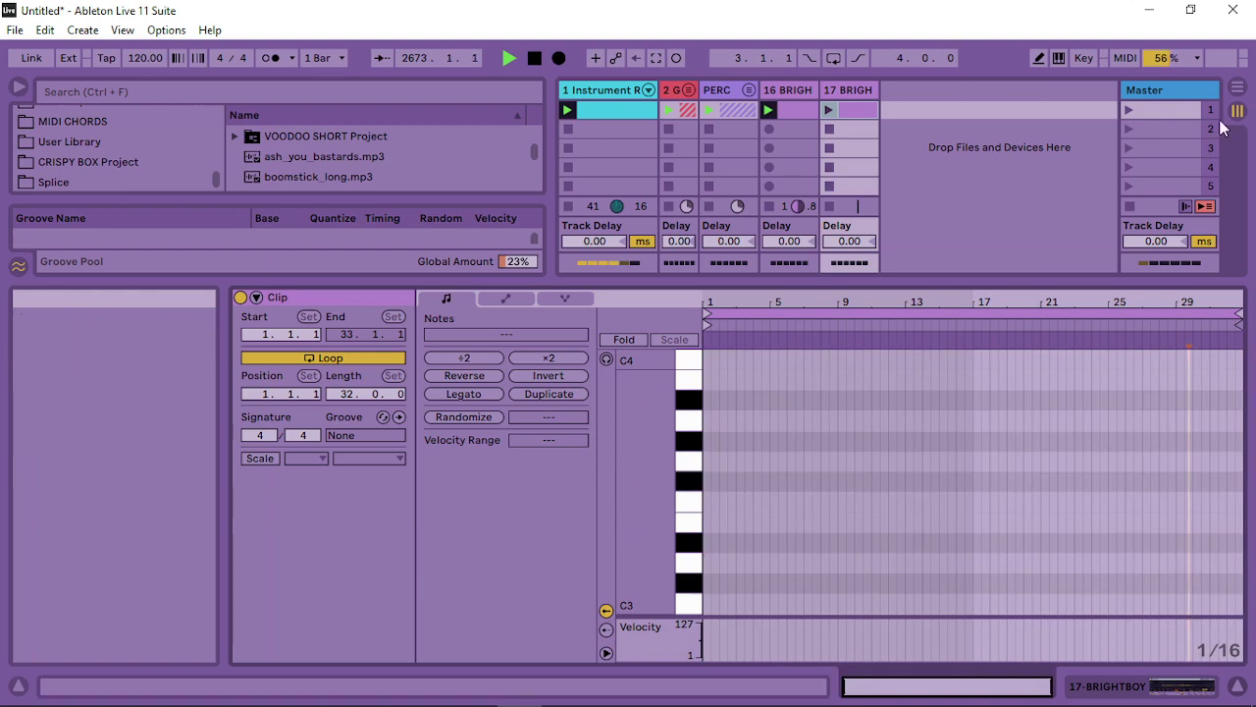
pyautogui.click(1163, 508)
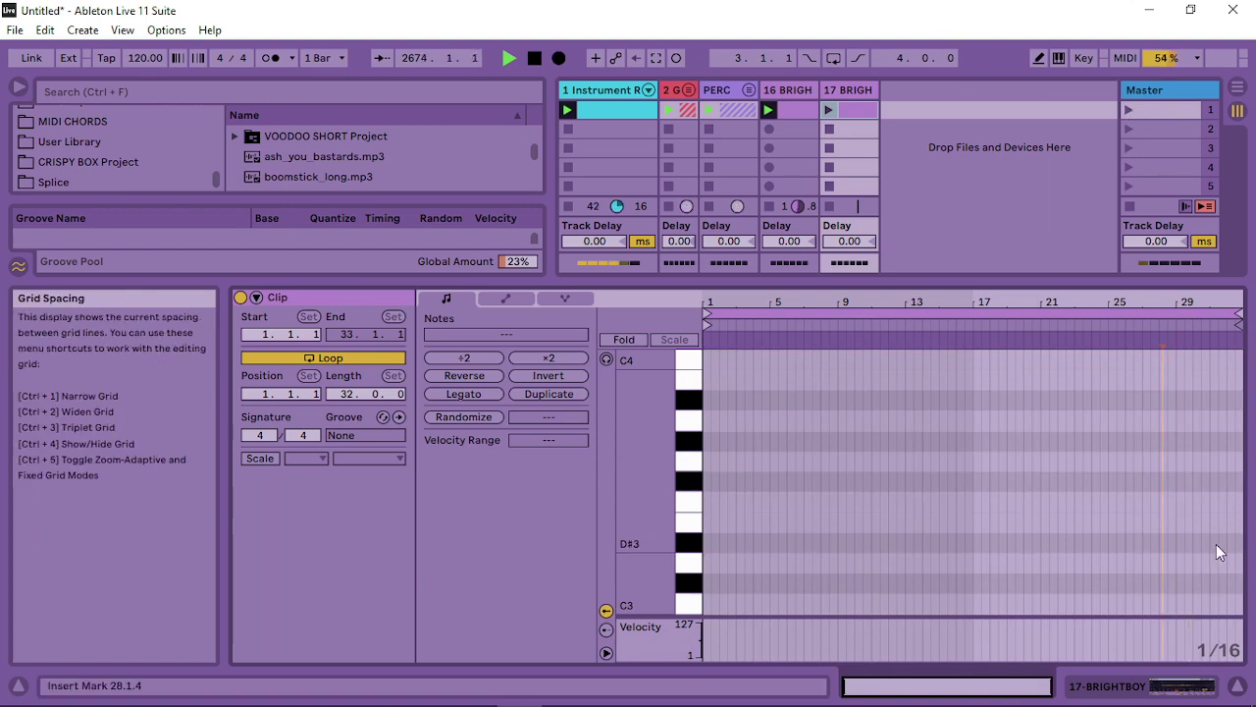
# Add a C3 note from 31.1.1 to 32.4.1 in track 17's clip and launch scene 1
pyautogui.scroll(-1, 1215, 544)
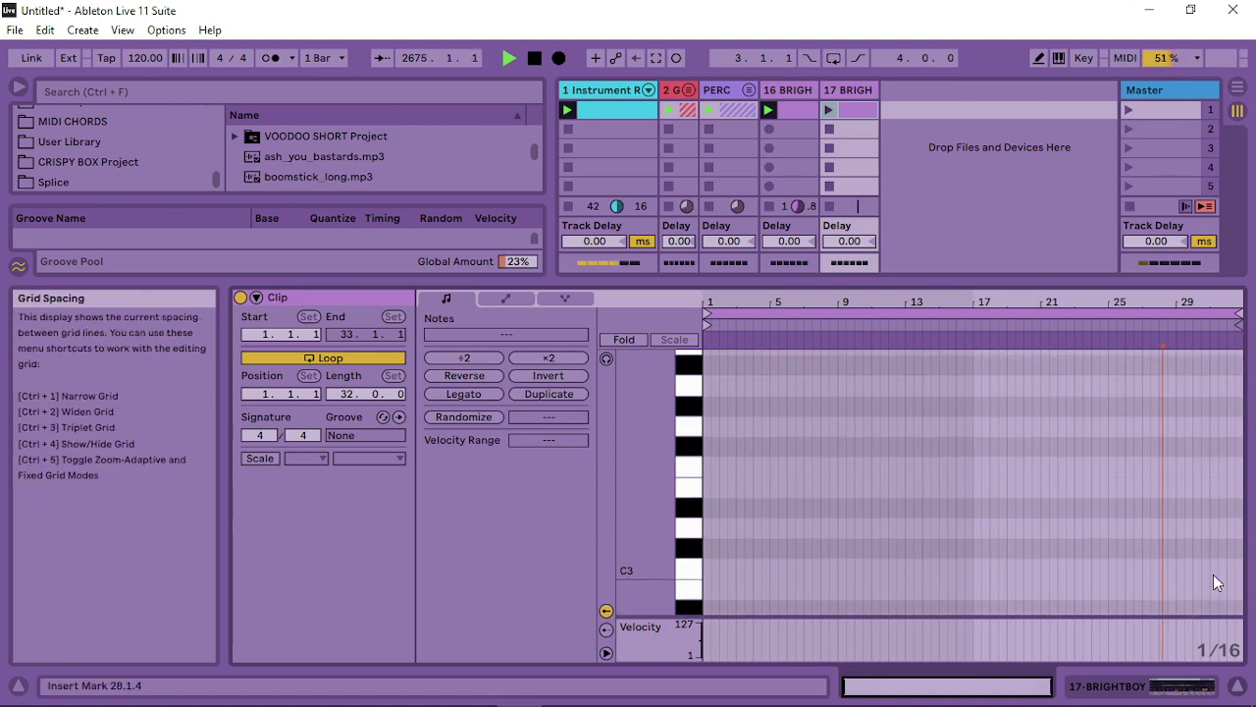
pyautogui.doubleClick(1211, 567)
pyautogui.moveTo(1213, 567); pyautogui.dragTo(1207, 569)
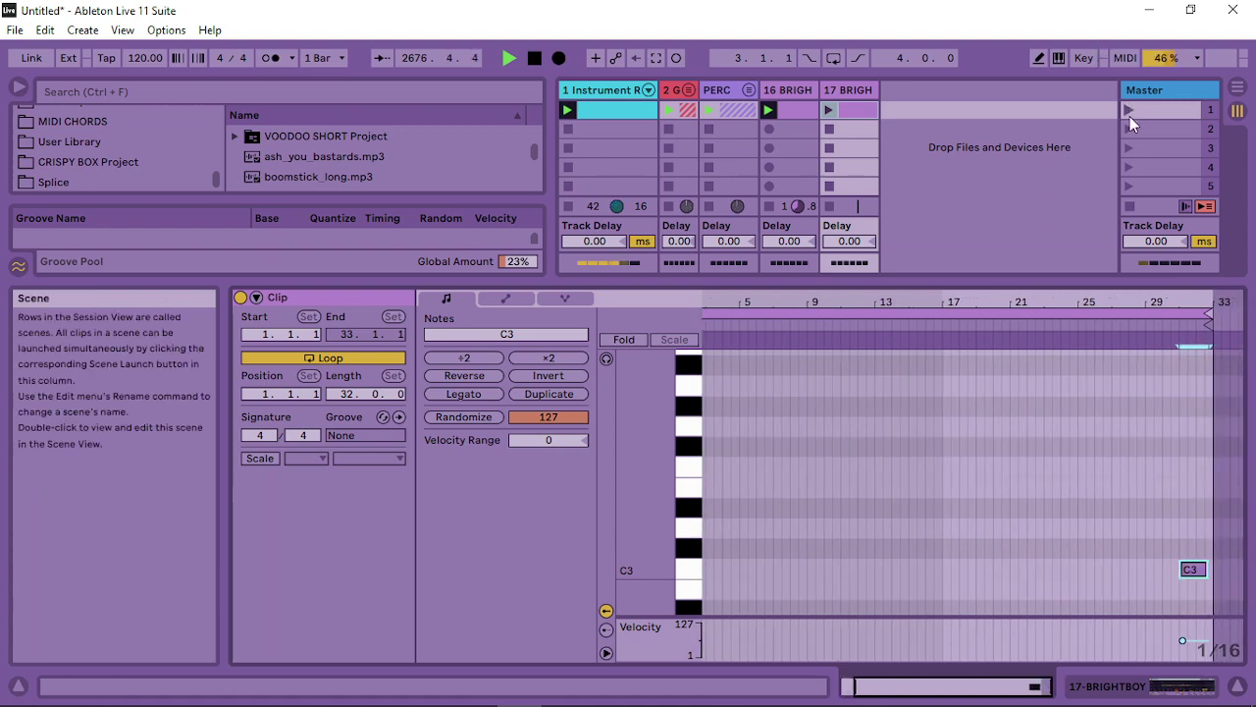
pyautogui.click(1129, 116)
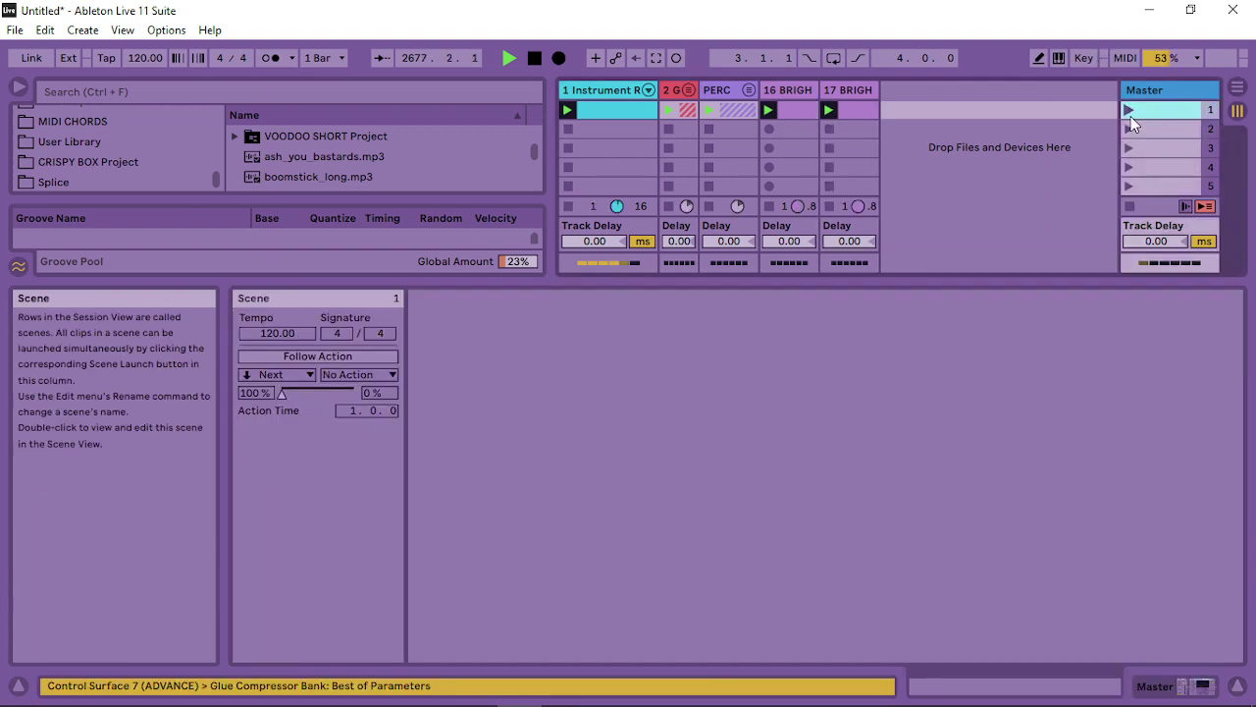
# Group the two BRIGHTBOY tracks, 16 and 17, into one group track
pyautogui.doubleClick(860, 93)
pyautogui.click(866, 110)
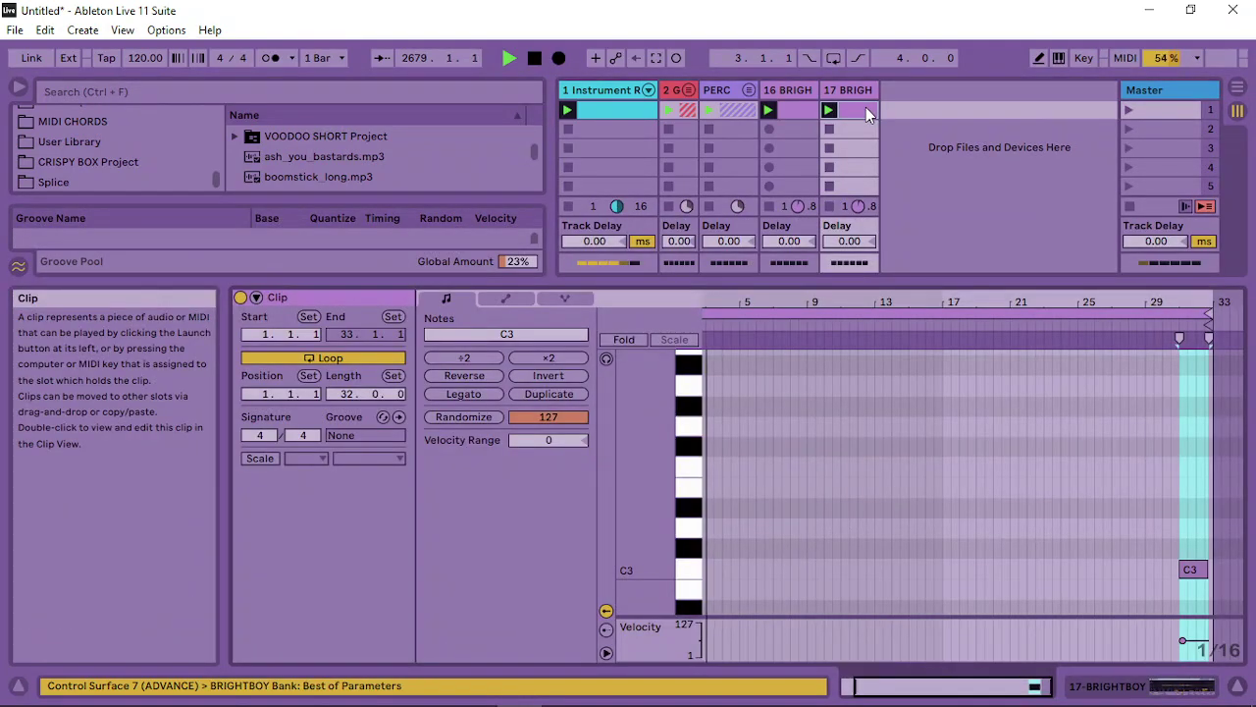
pyautogui.moveTo(969, 312); pyautogui.dragTo(968, 304)
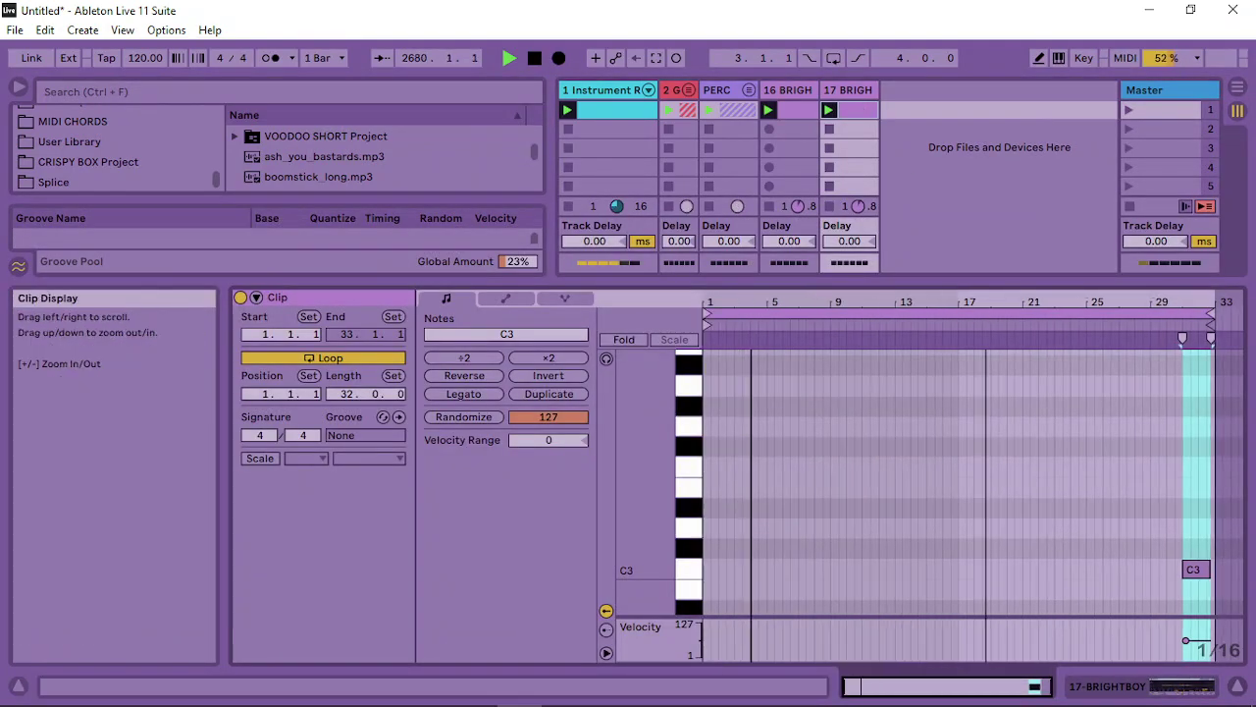
pyautogui.click(799, 89)
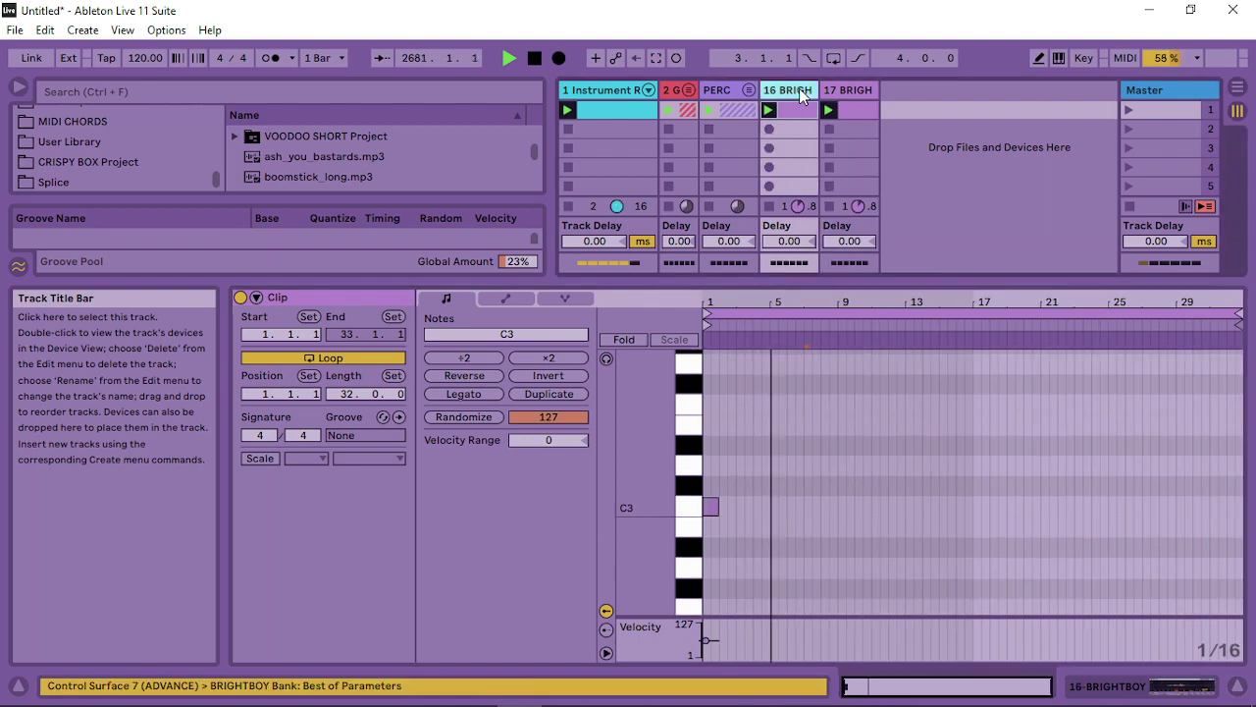
pyautogui.keyDown('shift'); pyautogui.click(860, 93); pyautogui.keyUp('shift')
pyautogui.rightClick(853, 93)
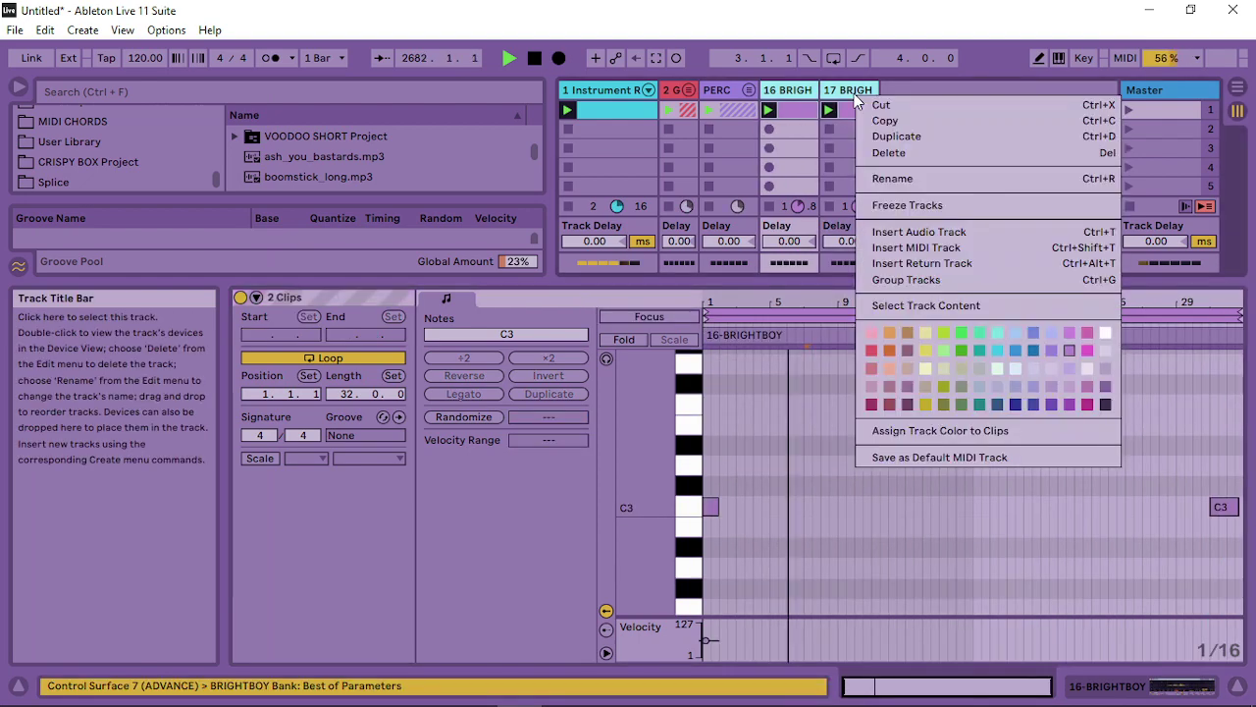
pyautogui.click(928, 284)
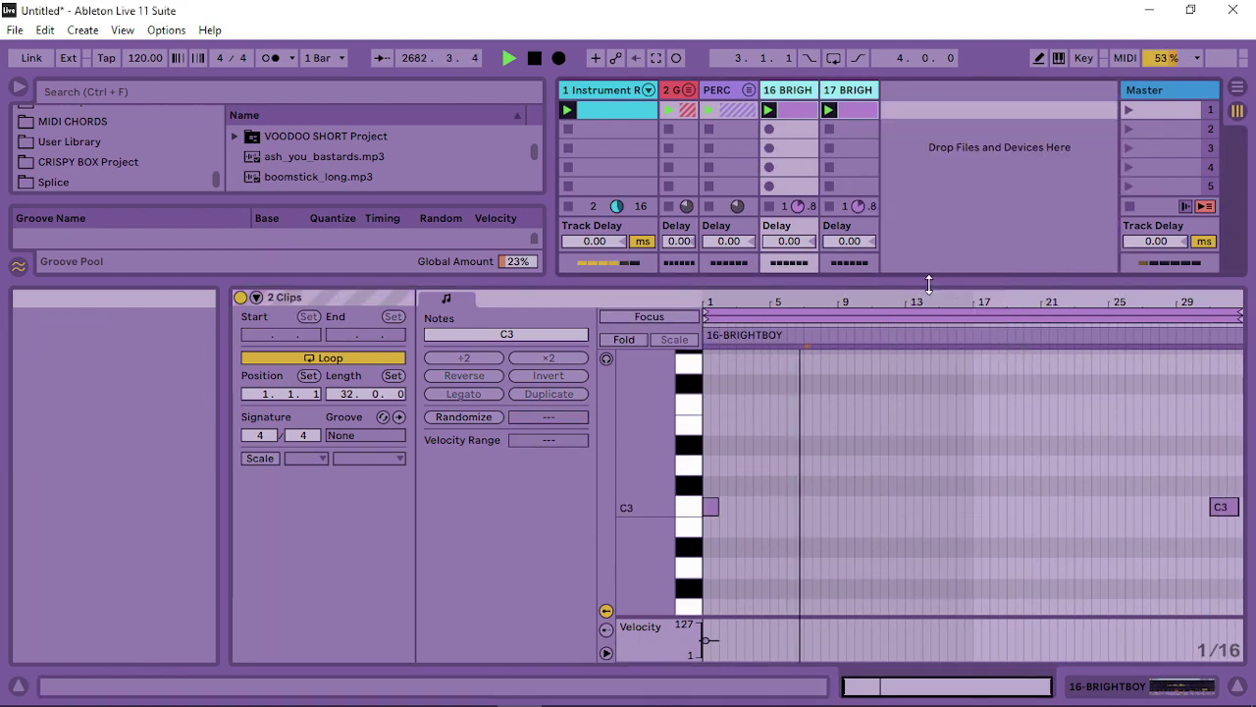
# Compare the C3 note positions in the clips of the two grouped BRIGHTBOY tracks
pyautogui.click(890, 114)
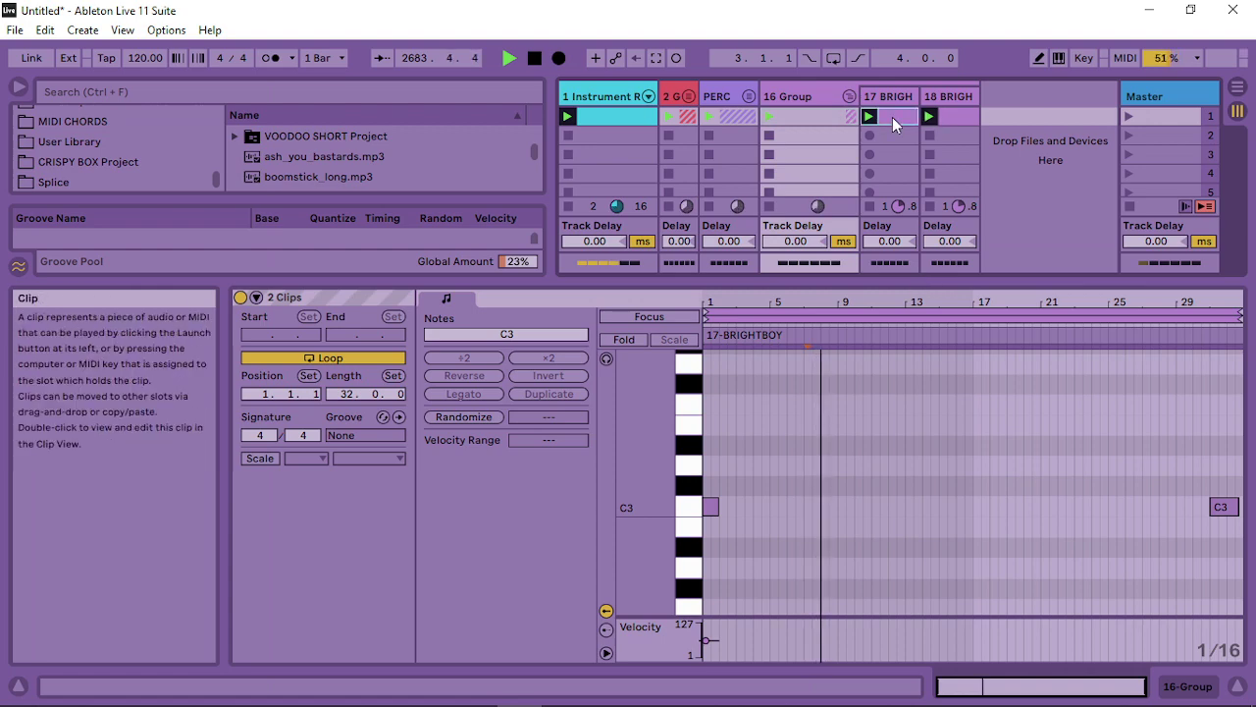
pyautogui.click(965, 116)
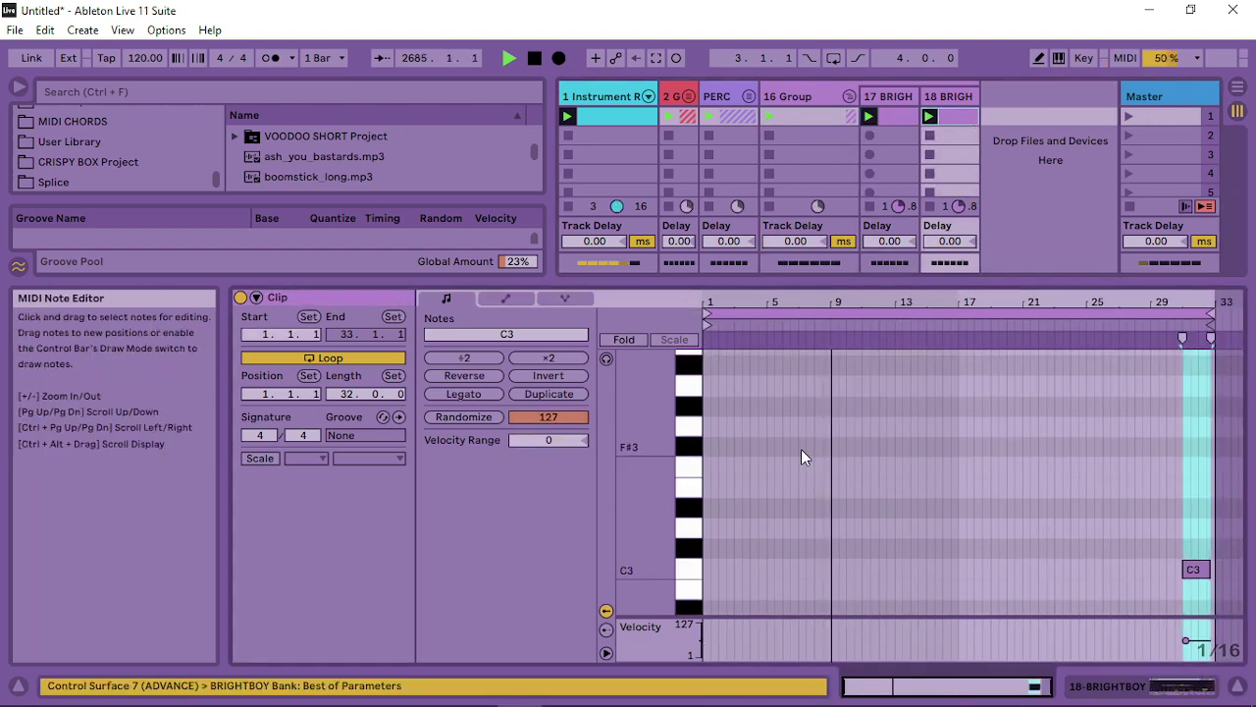
pyautogui.moveTo(773, 300); pyautogui.dragTo(772, 305)
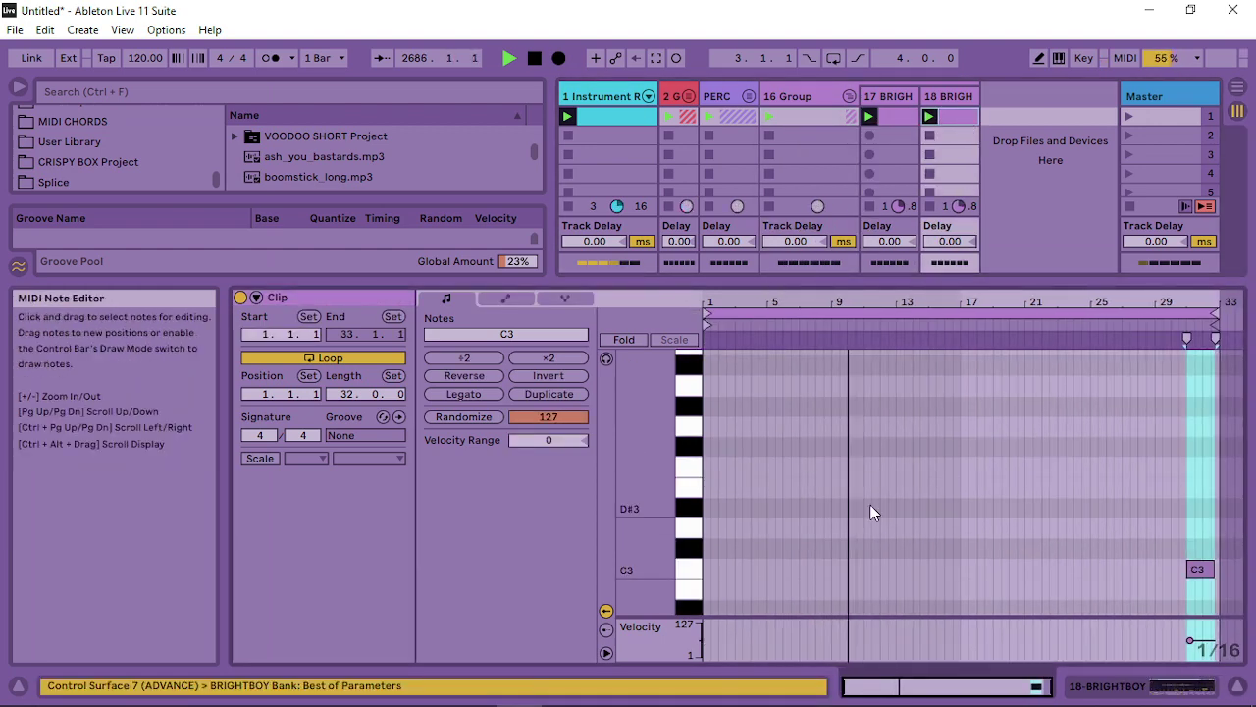
pyautogui.scroll(-1, 872, 509)
pyautogui.click(898, 116)
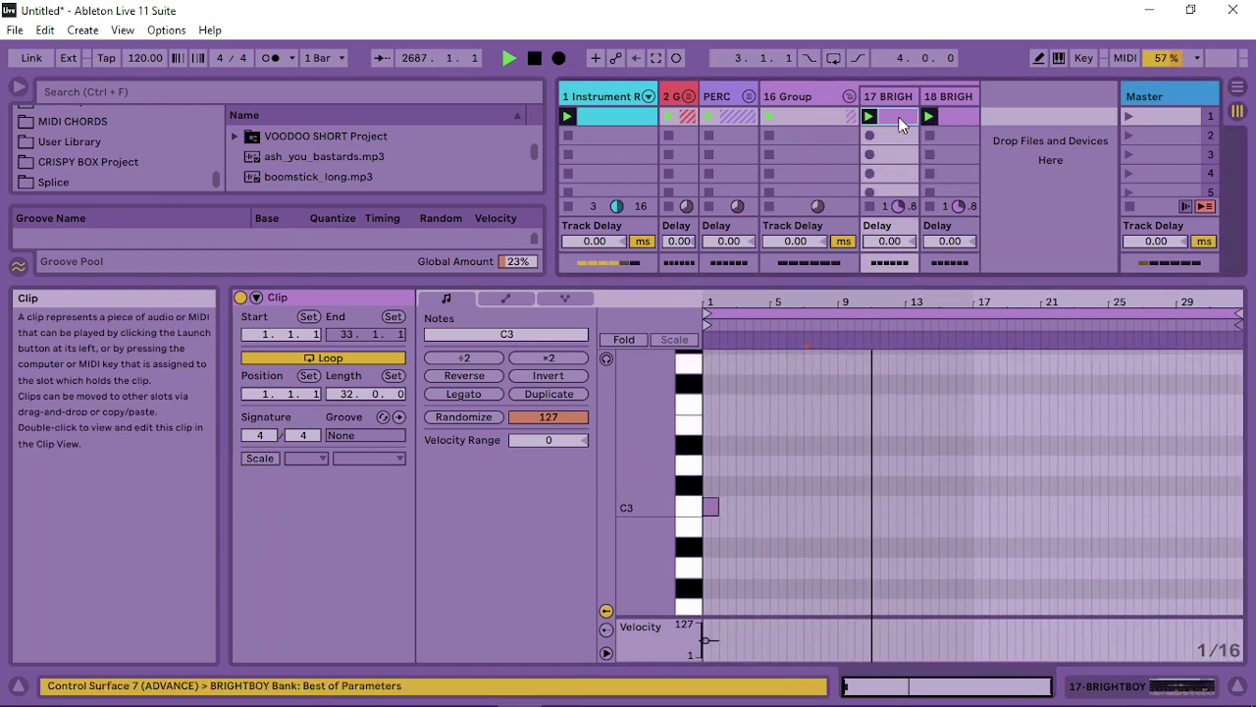
pyautogui.click(961, 117)
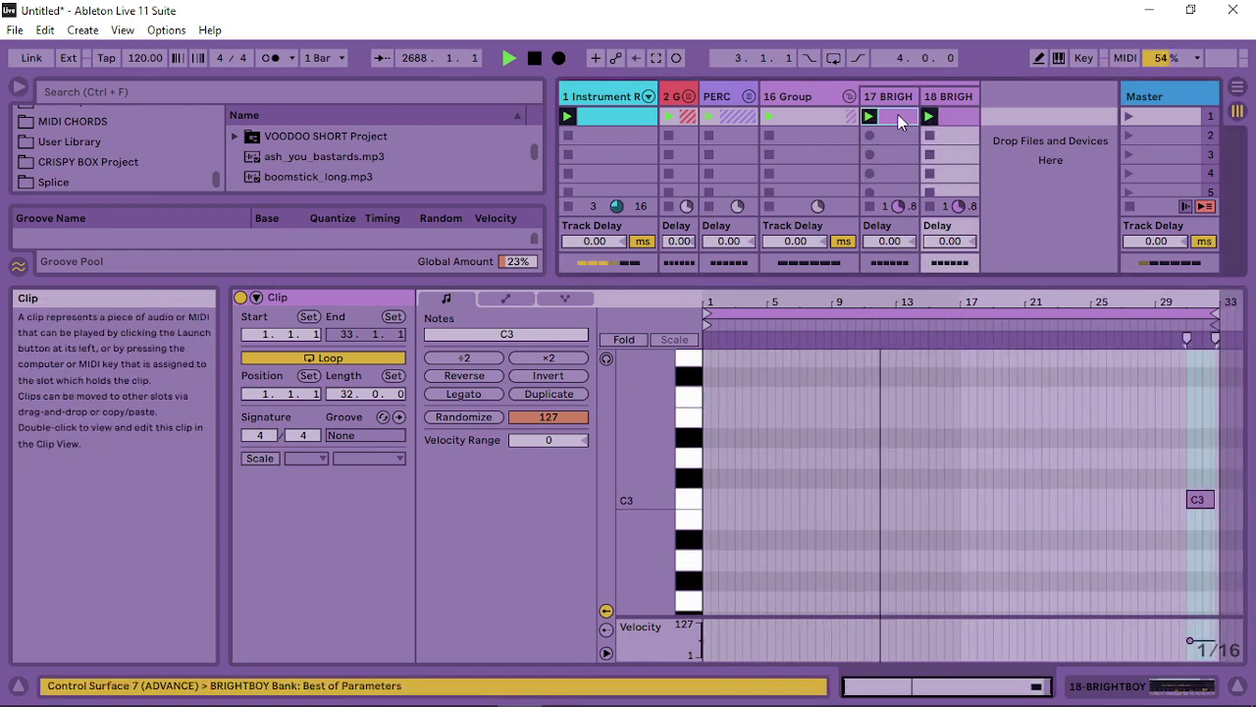
pyautogui.click(908, 116)
pyautogui.click(956, 117)
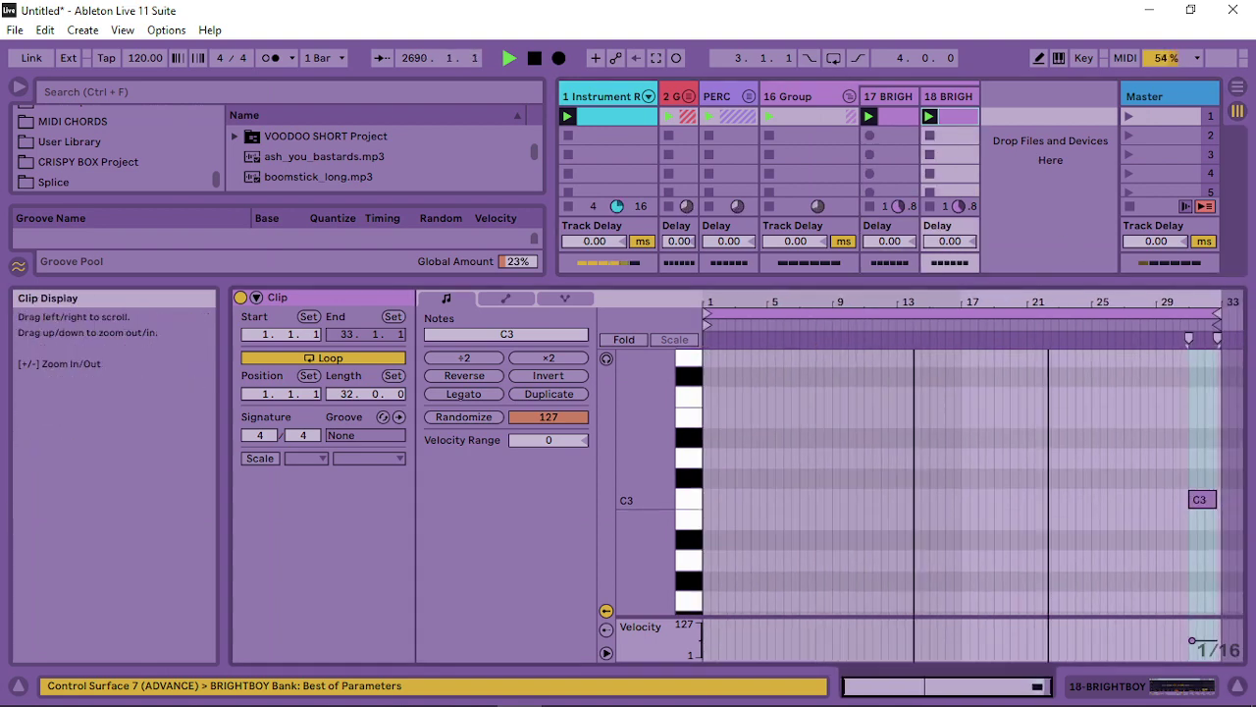
pyautogui.scroll(-1, 896, 444)
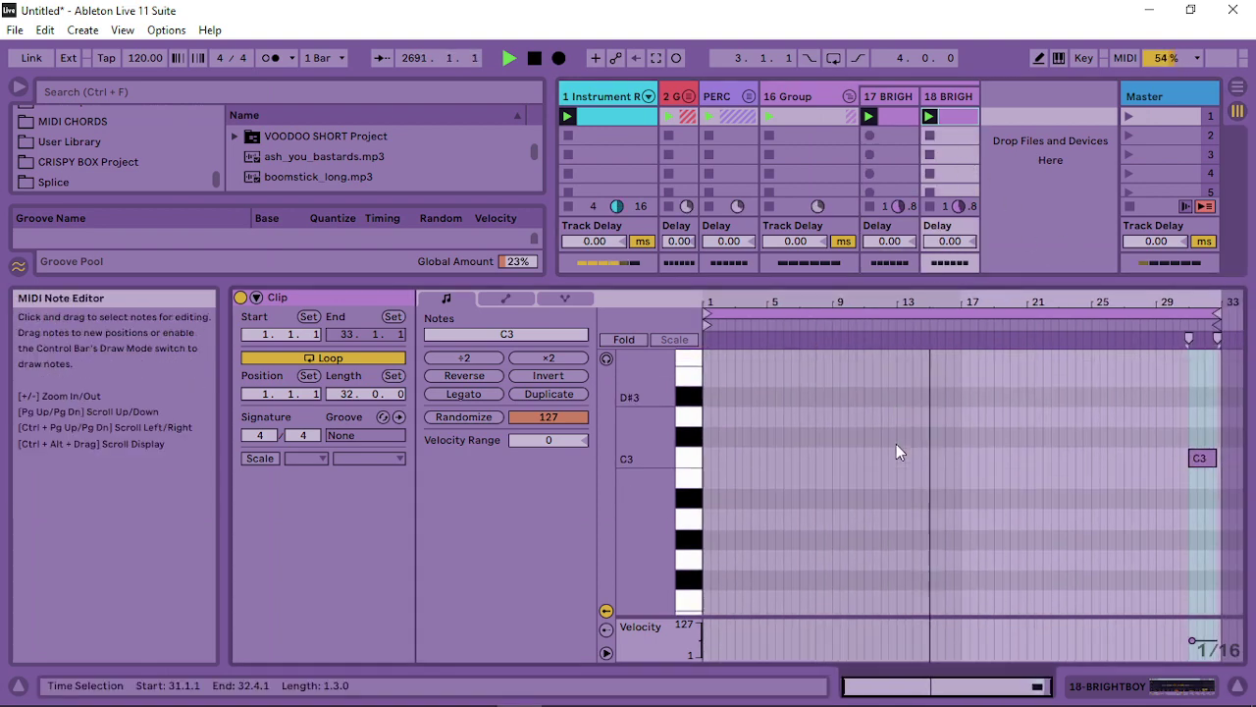
# Lengthen the C3 note in track 18's clip so it ends at the loop end, 33.1.1
pyautogui.moveTo(1222, 302); pyautogui.dragTo(1220, 392)
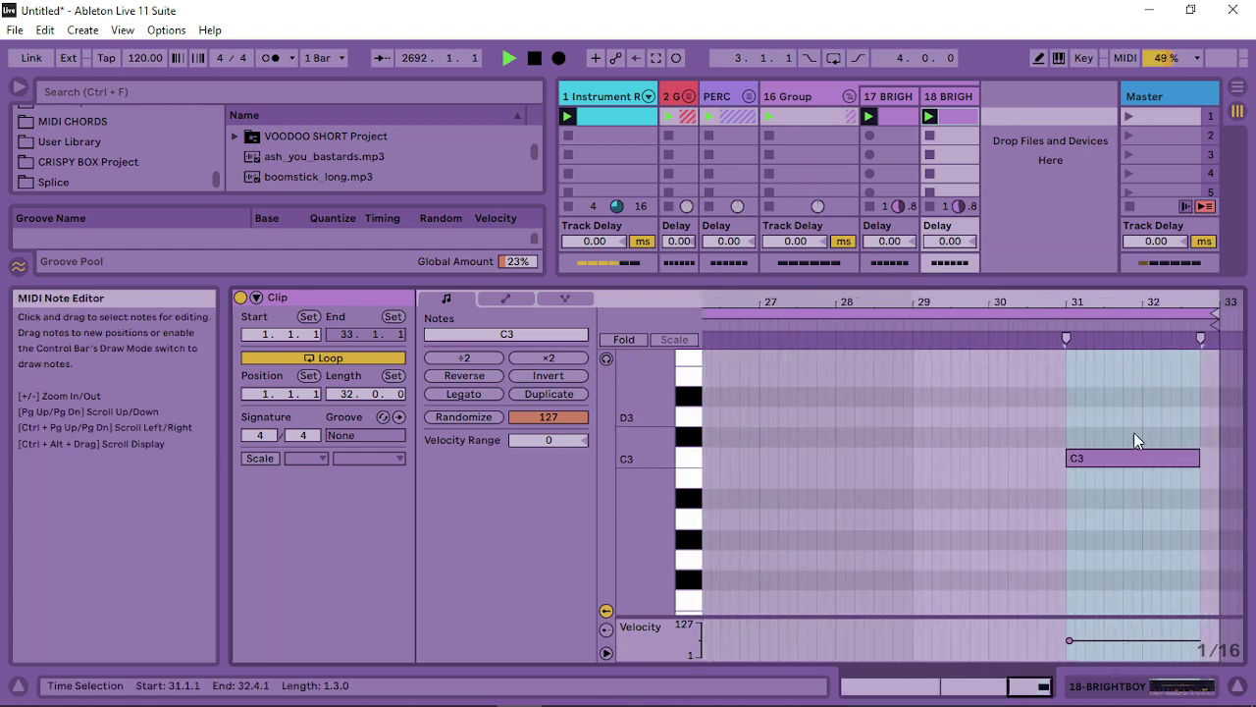
pyautogui.click(1142, 378)
pyautogui.moveTo(1200, 458); pyautogui.dragTo(1218, 457)
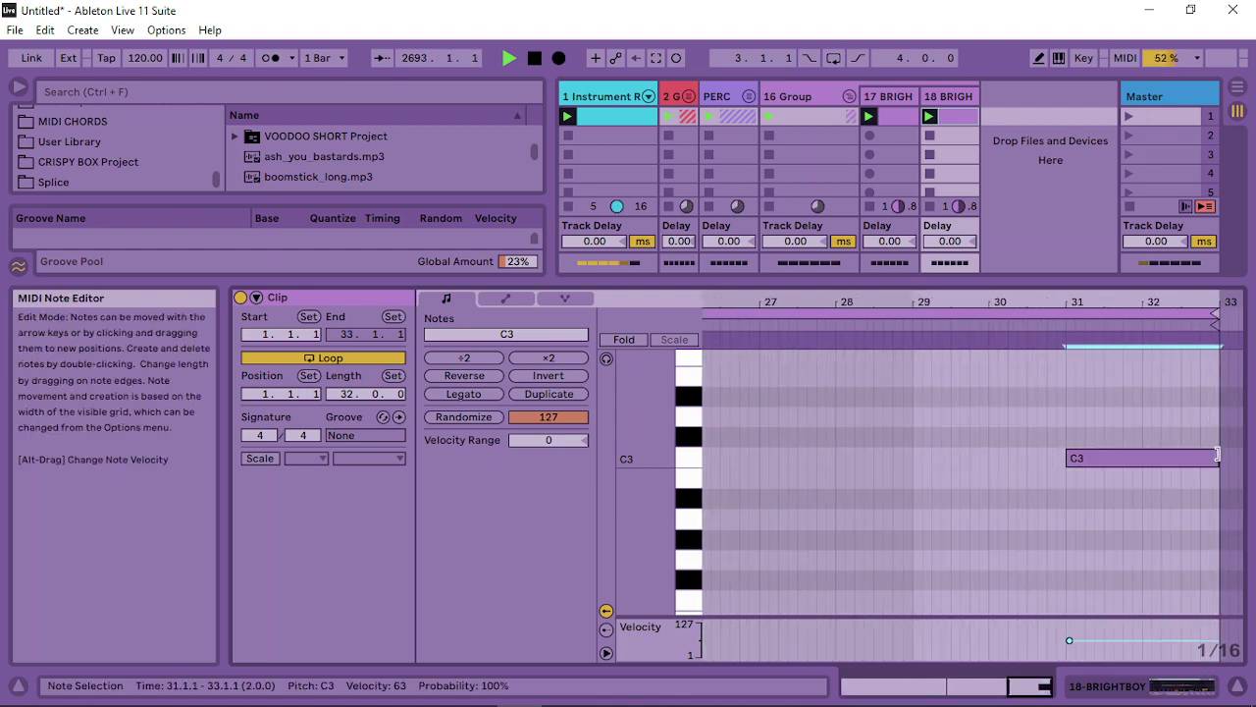
# Add a Hybrid Reverb audio effect after the BRIGHTBOY sampler on track 18
pyautogui.click(944, 96)
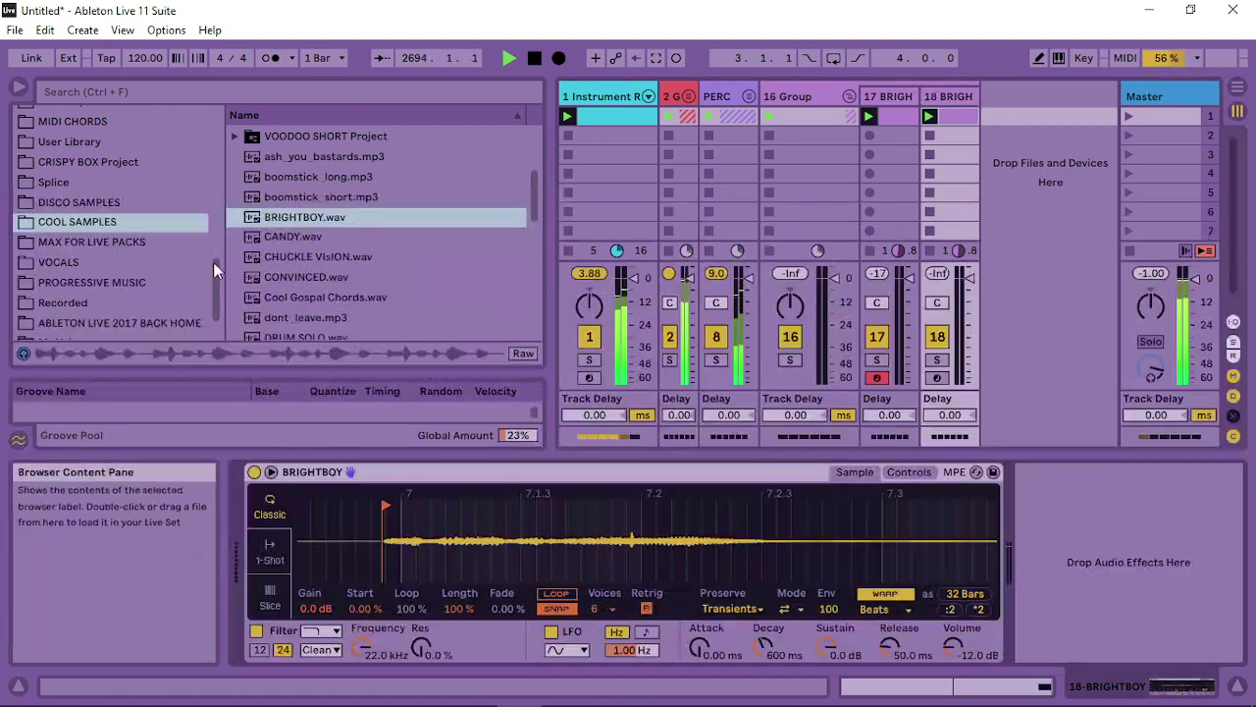
pyautogui.click(101, 177)
pyautogui.scroll(8, 101, 173)
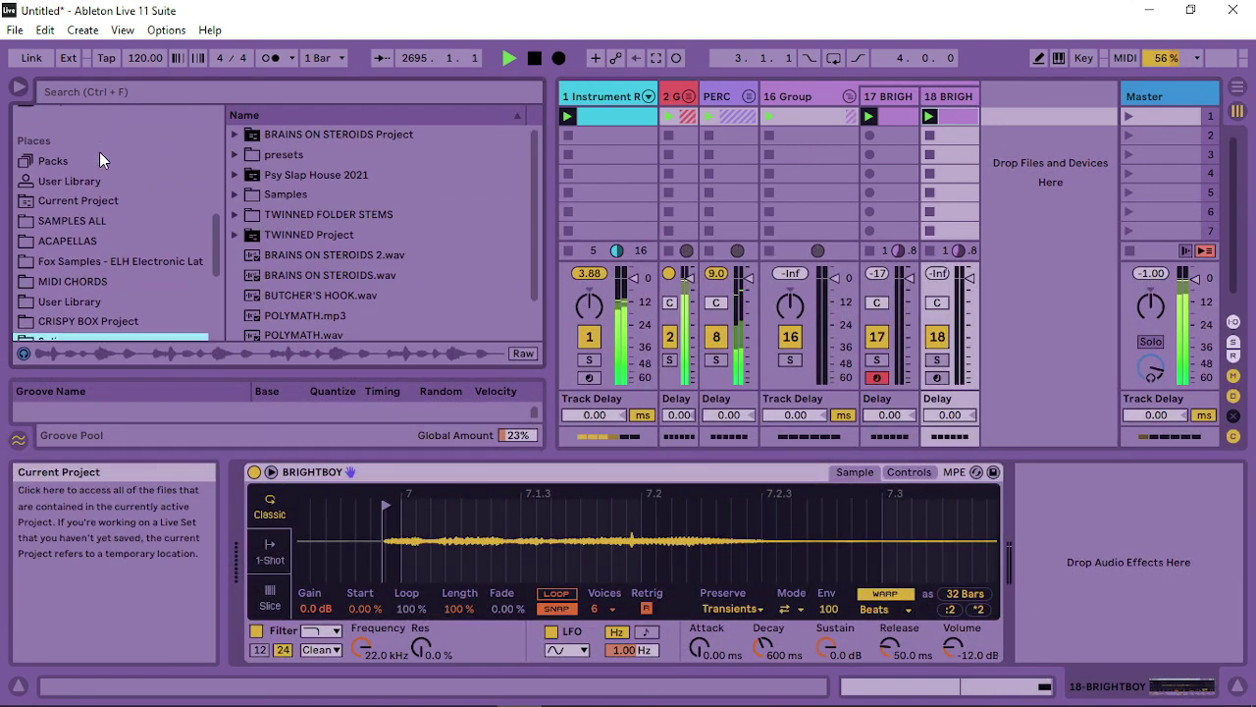
pyautogui.scroll(5, 99, 160)
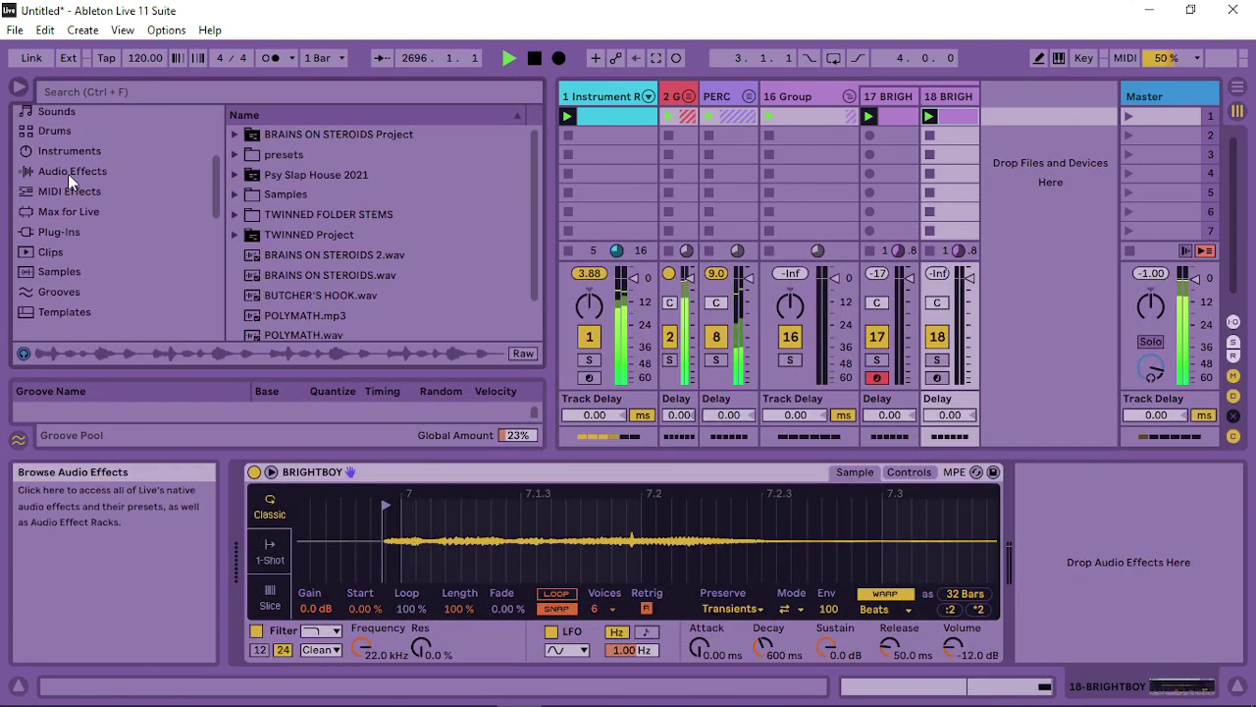
pyautogui.click(68, 173)
pyautogui.click(233, 175)
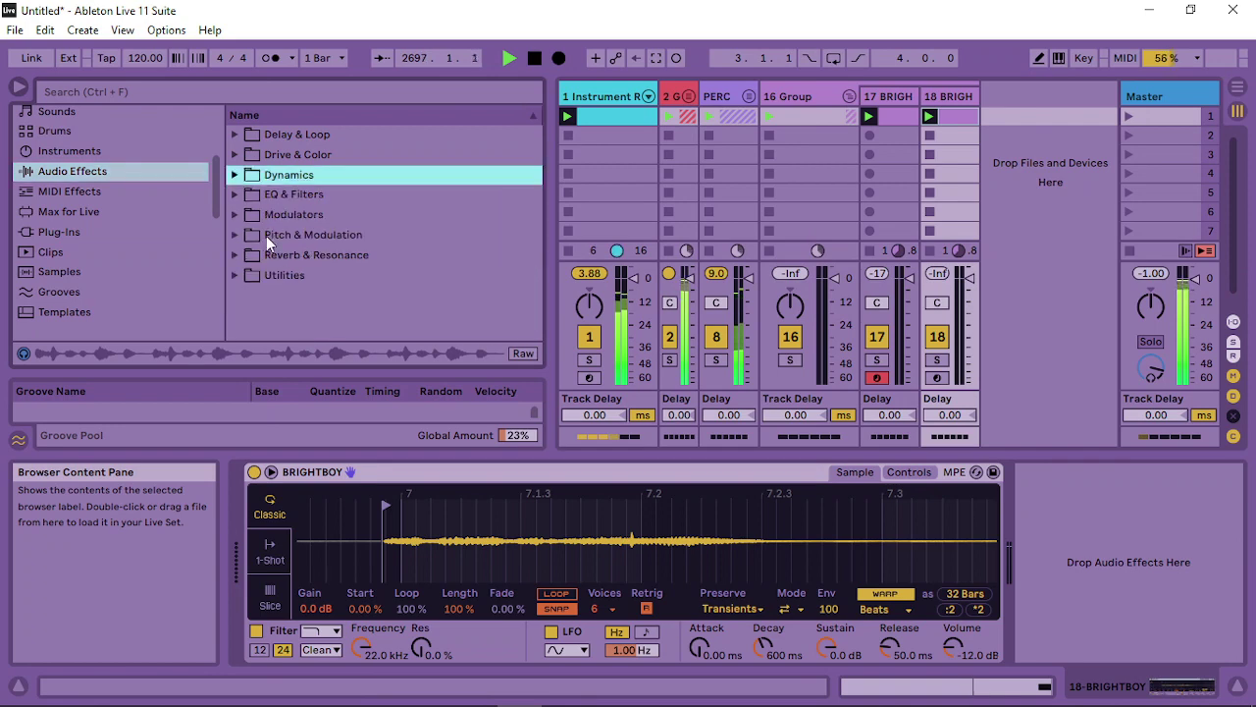
pyautogui.click(234, 255)
pyautogui.moveTo(315, 294); pyautogui.dragTo(1072, 590)
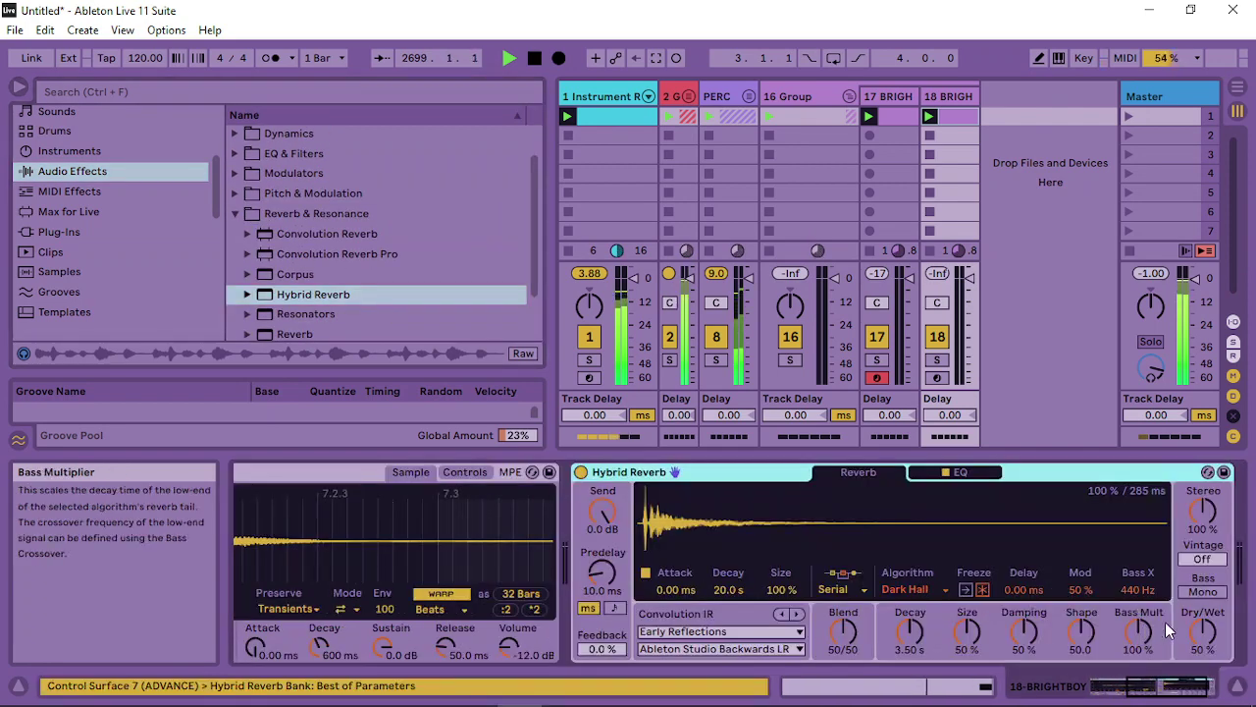
# Check the C3 note in track 18's clip and adjust the Hybrid Reverb's Dry/Wet mix
pyautogui.click(954, 118)
pyautogui.click(1080, 458)
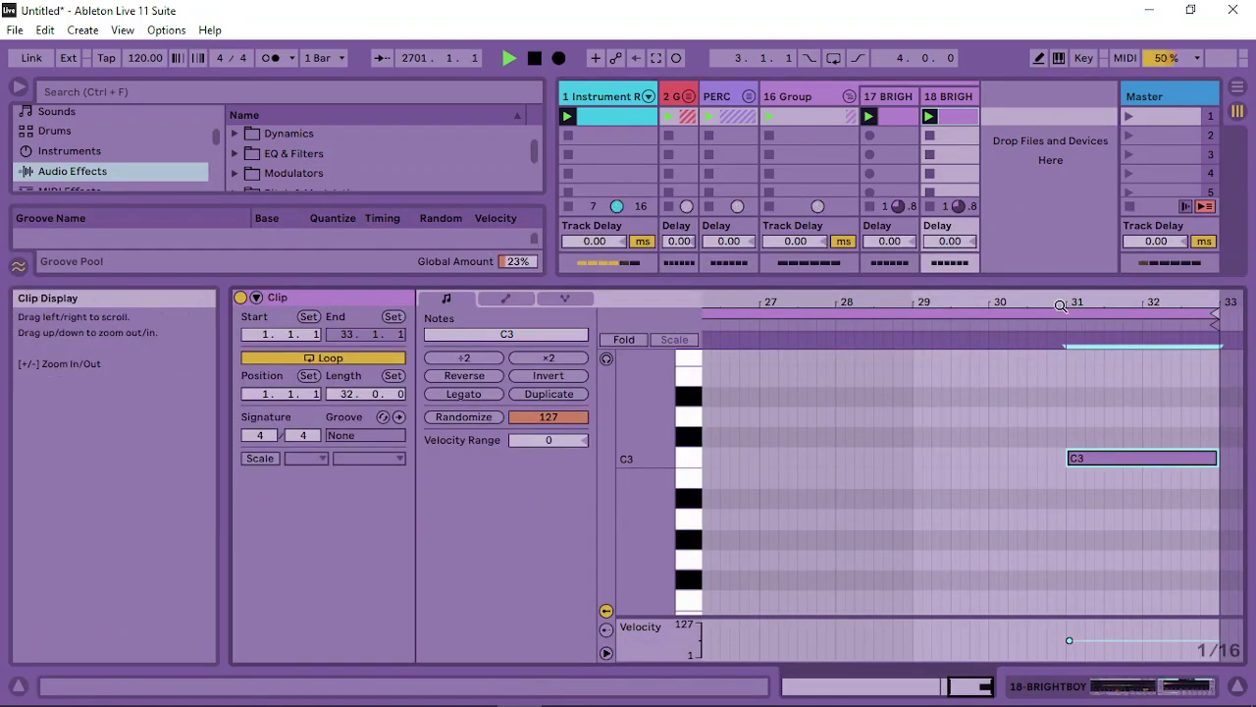
pyautogui.moveTo(1063, 304); pyautogui.dragTo(1062, 206)
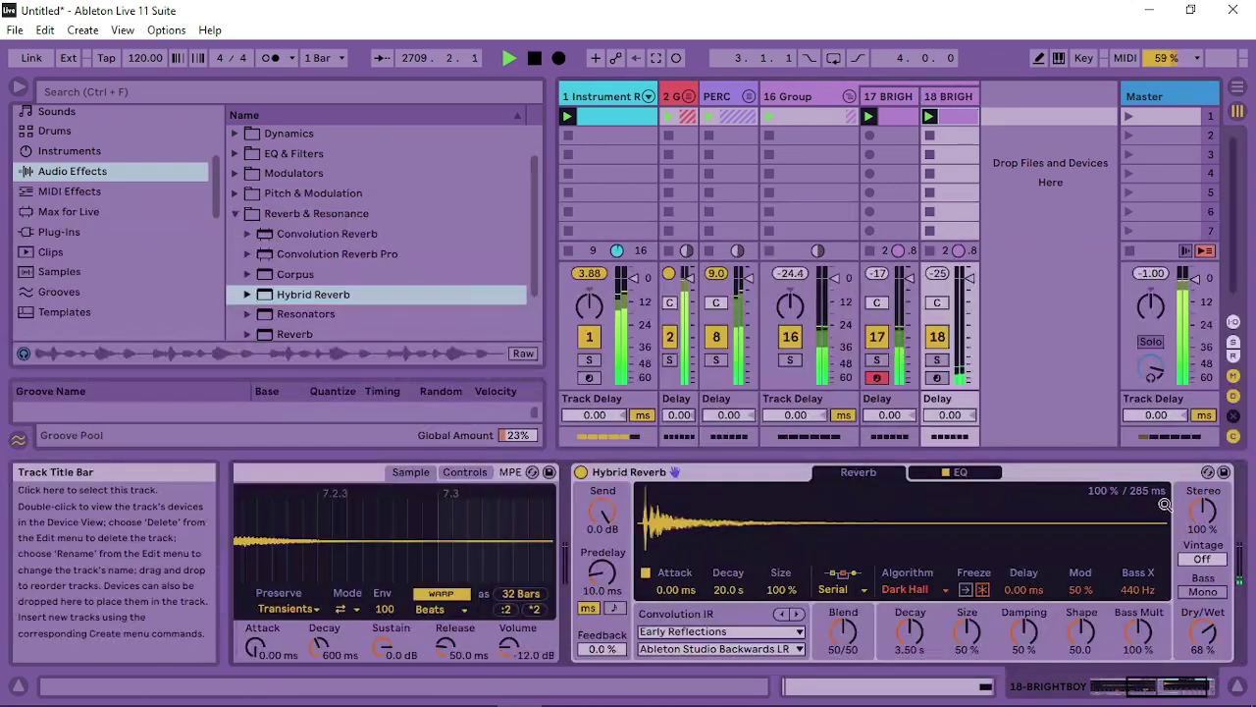
pyautogui.moveTo(1203, 632); pyautogui.dragTo(1203, 652)
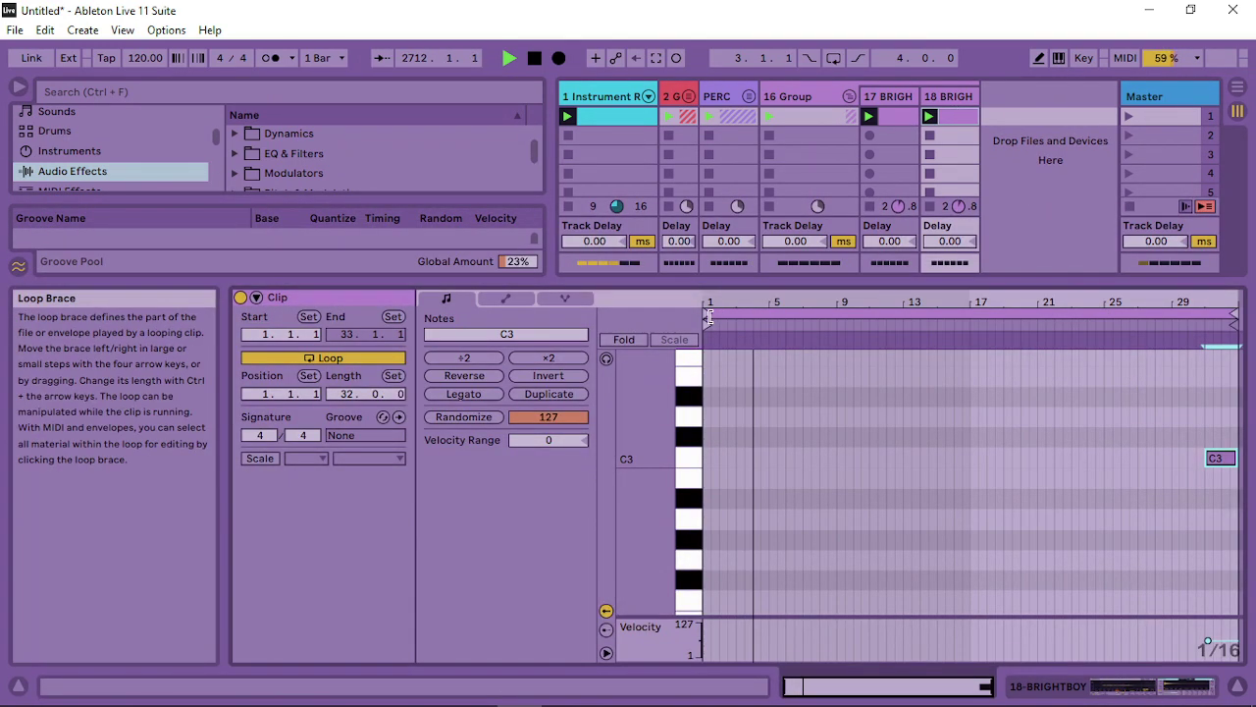
# Shorten the loop of track 18's clip to its last 4 bars, starting at 29.1.1
pyautogui.moveTo(708, 313)
pyautogui.mouseDown()
pyautogui.moveTo(1195, 314)
pyautogui.moveTo(1174, 314)
pyautogui.moveTo(1218, 339)
pyautogui.mouseUp()
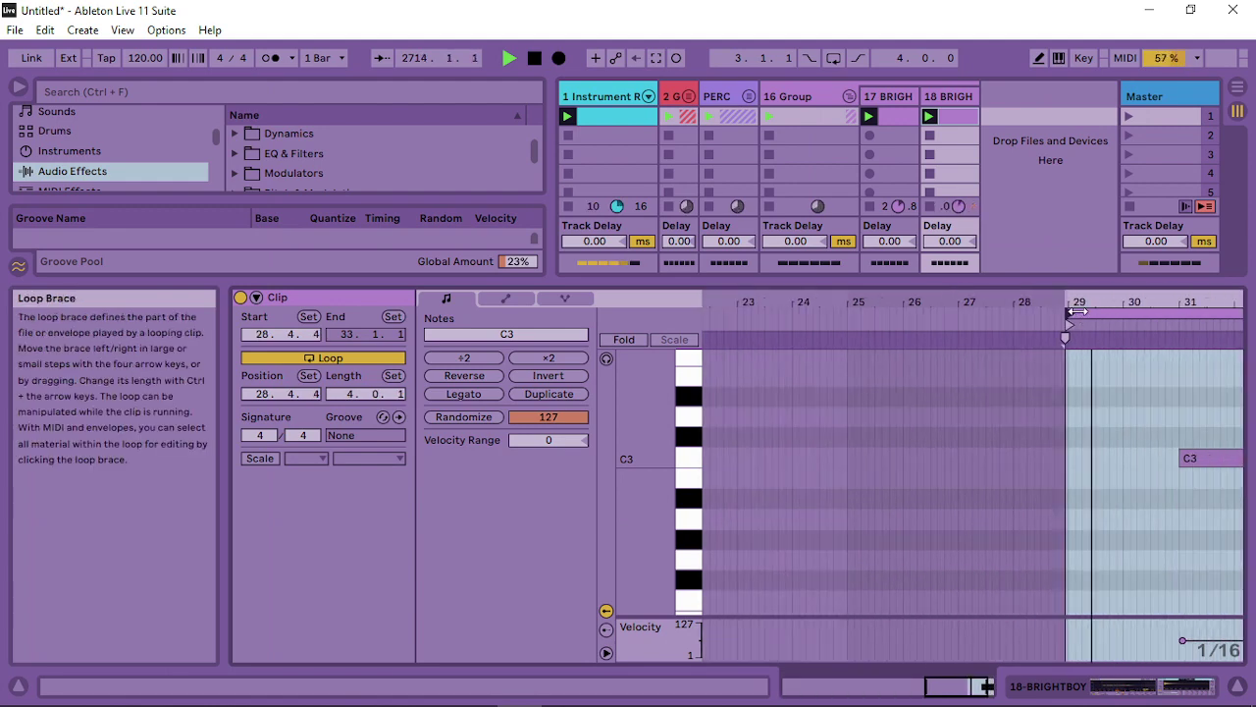
pyautogui.moveTo(1067, 314); pyautogui.dragTo(1068, 315)
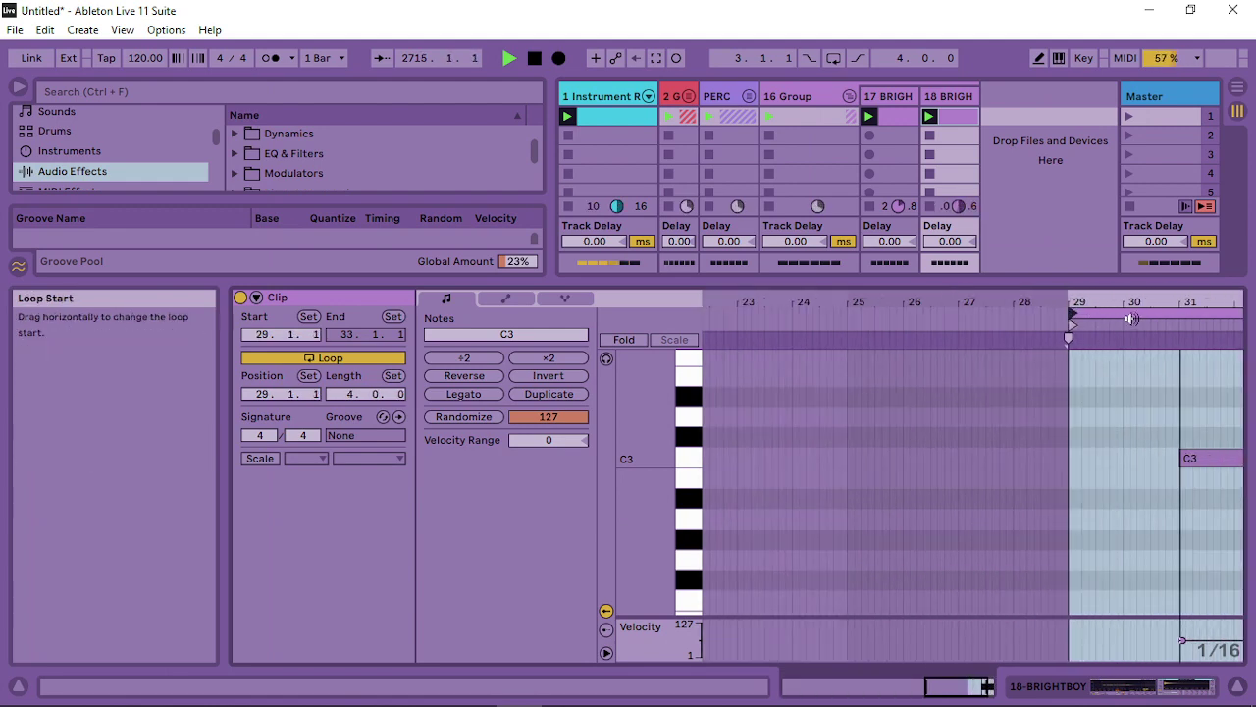
pyautogui.moveTo(1240, 304); pyautogui.dragTo(1199, 303)
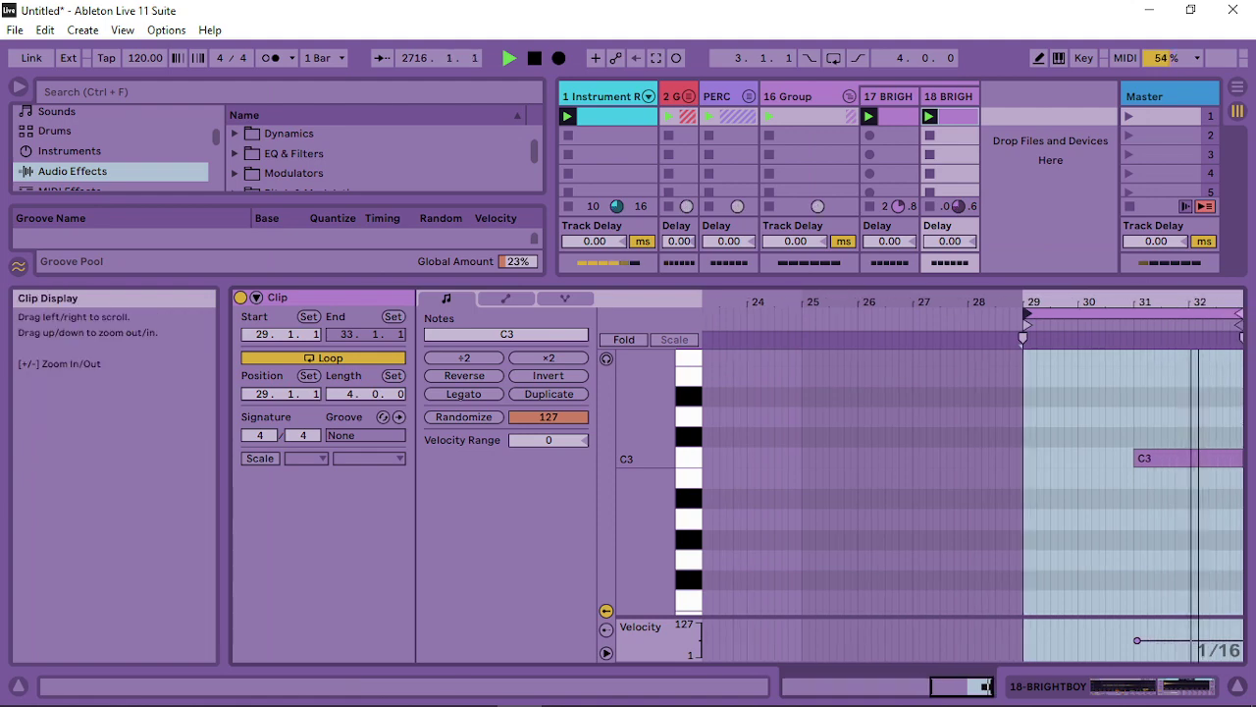
# Move the C3 note in track 18's clip one bar later so it starts at bar 32
pyautogui.click(1157, 457)
pyautogui.moveTo(1157, 458); pyautogui.dragTo(1214, 458)
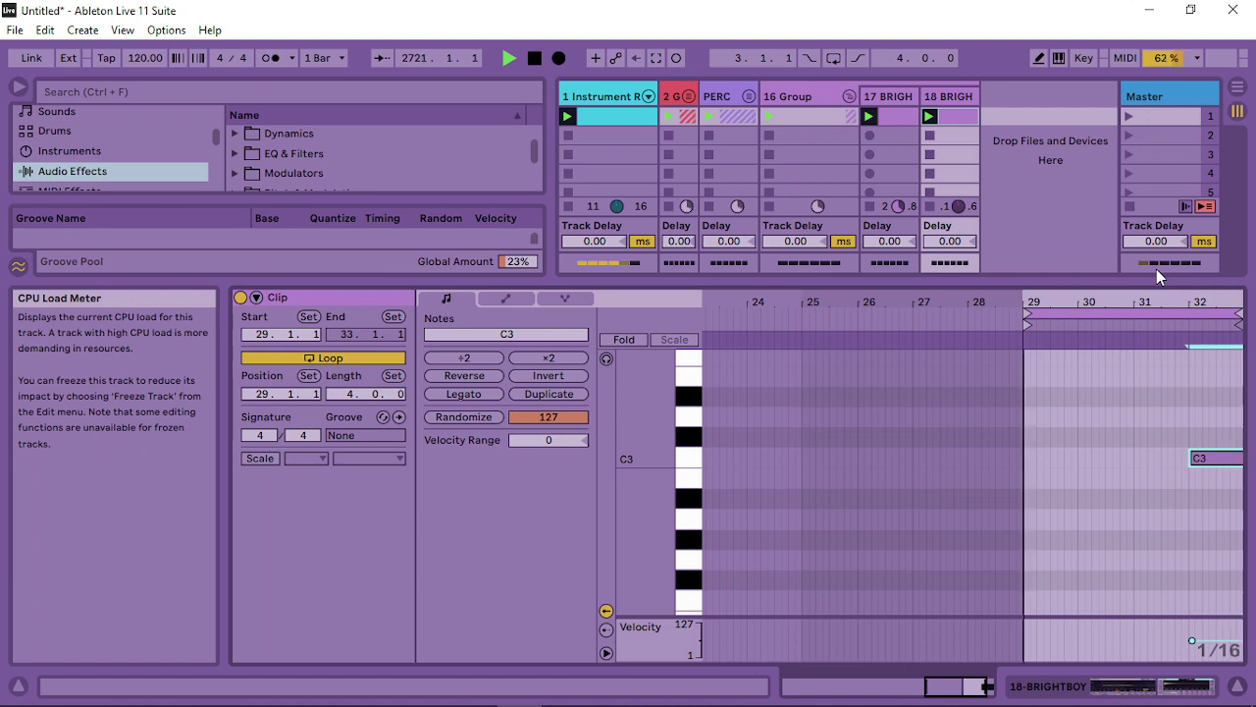
# Move the C3 note in track 18's clip to start at 32.2.3 and raise the track's BRIGHTBOY sampler volume to -0.57 dB
pyautogui.moveTo(1226, 301); pyautogui.dragTo(1024, 353)
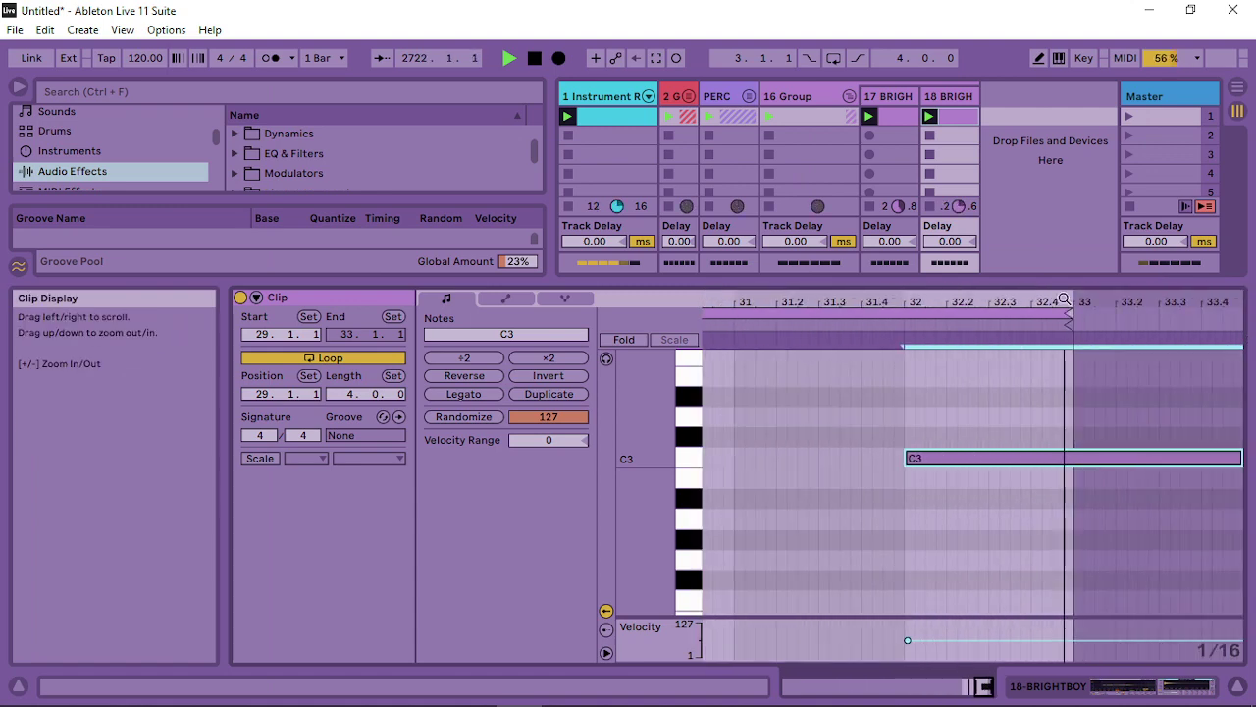
pyautogui.moveTo(929, 460); pyautogui.dragTo(984, 463)
pyautogui.doubleClick(960, 99)
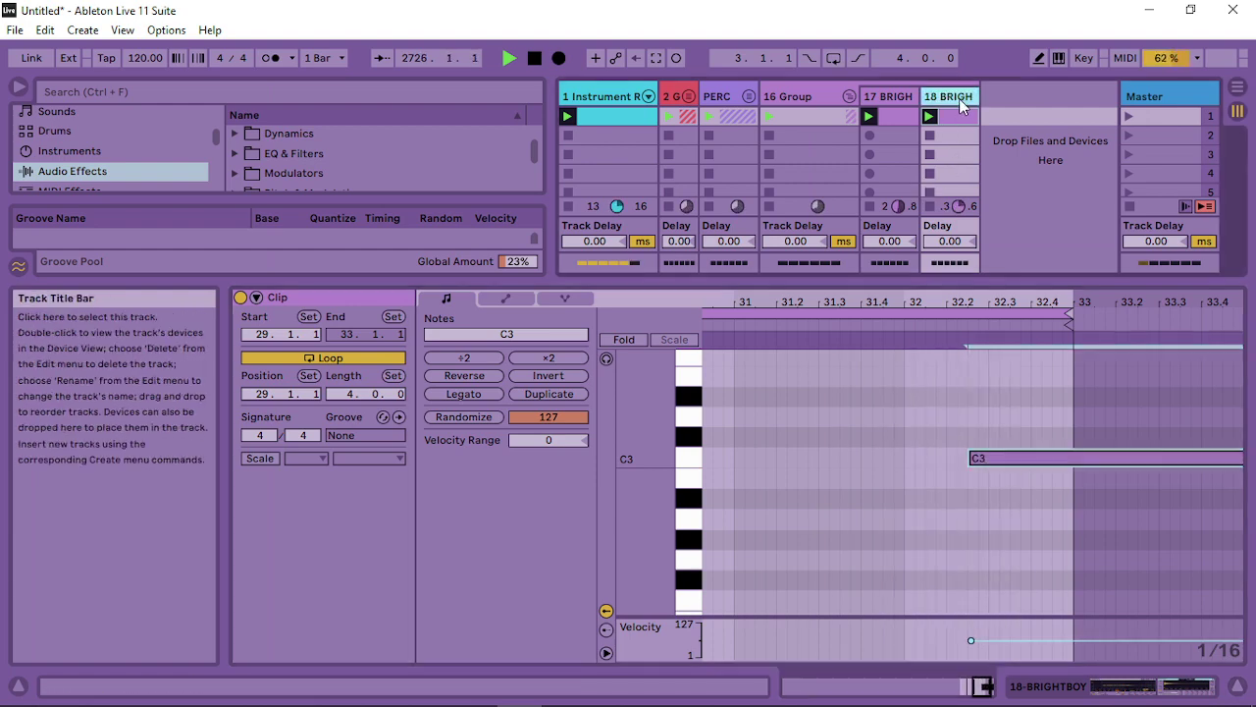
pyautogui.click(1134, 683)
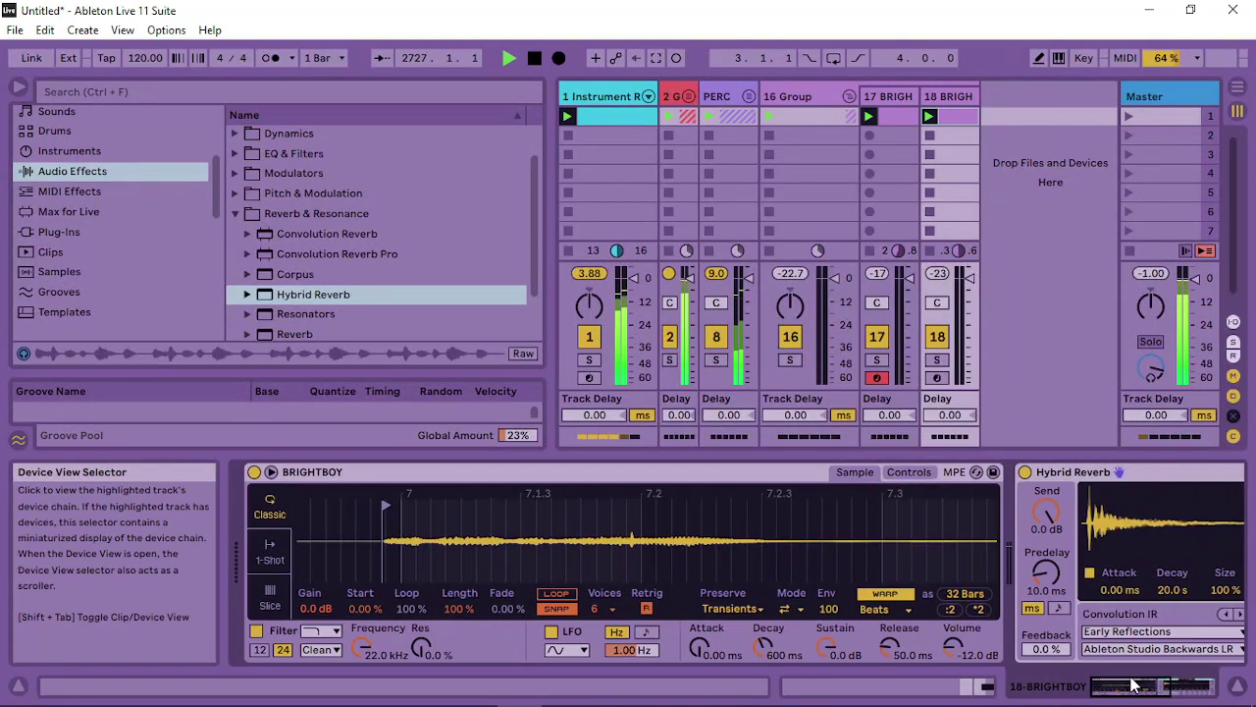
pyautogui.moveTo(948, 651); pyautogui.dragTo(946, 677)
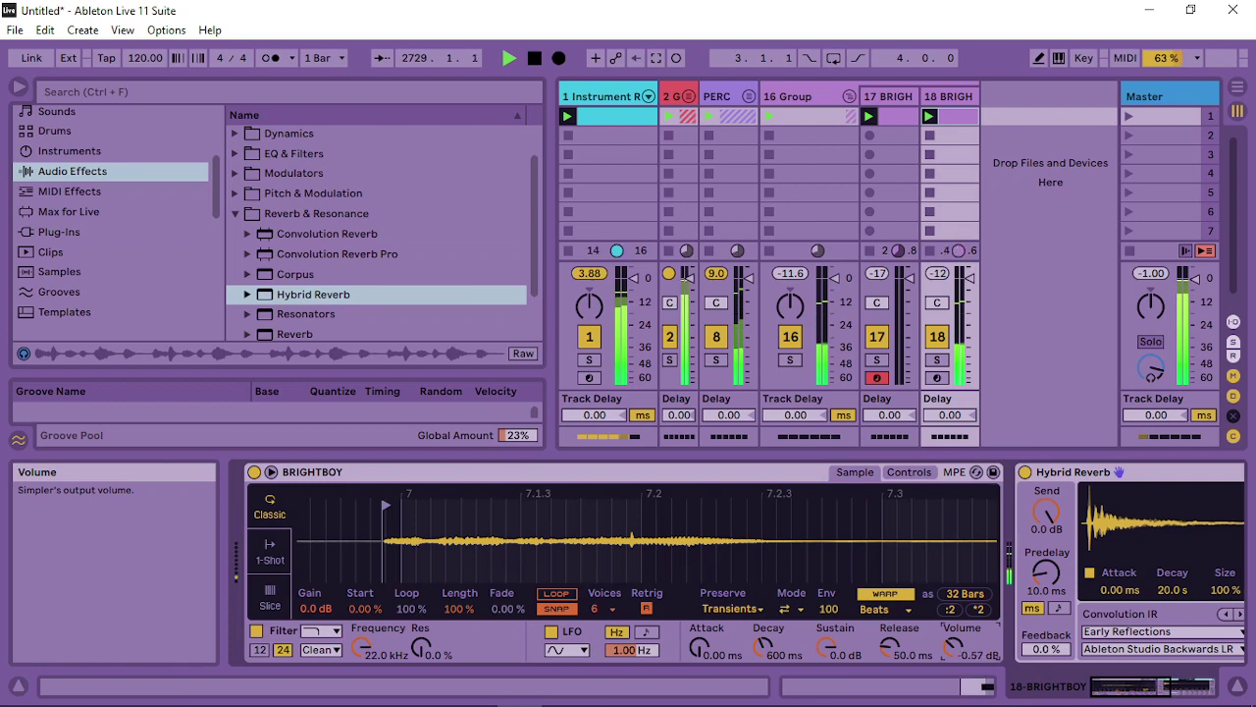
# Shorten the loop of track 17's clip to its first 8 bars, from 1.1.1 to 9.1.1
pyautogui.doubleClick(895, 117)
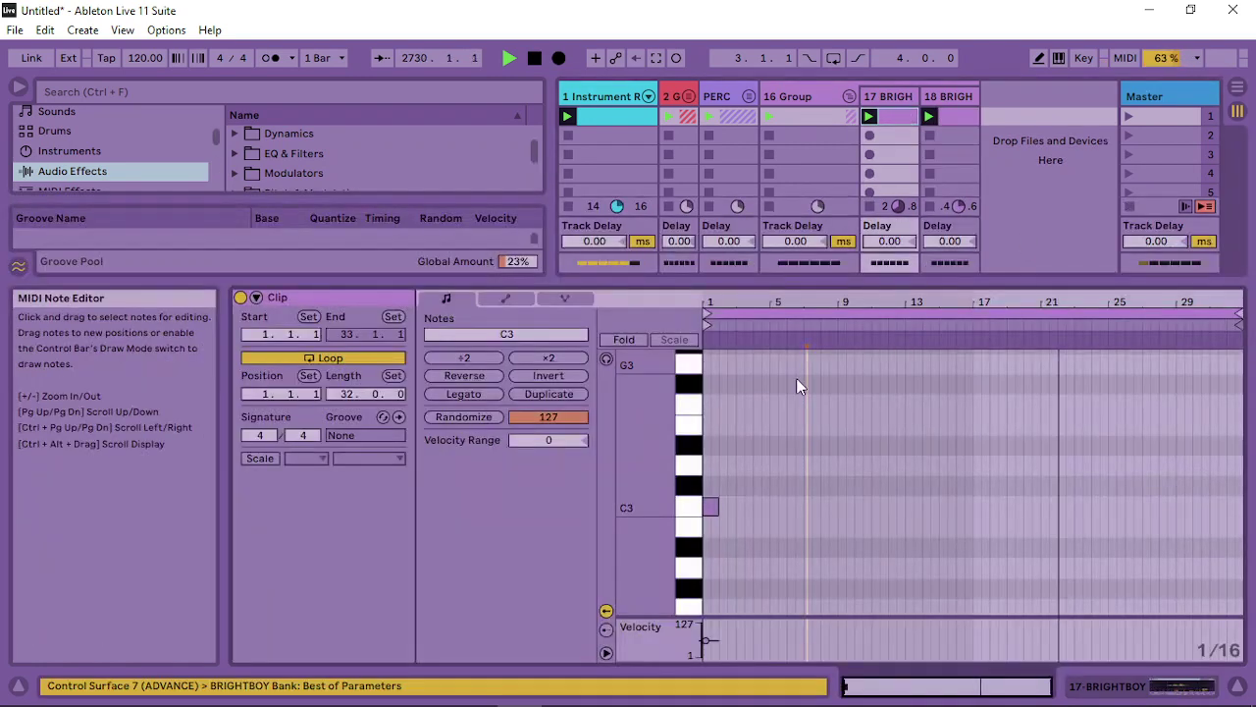
pyautogui.moveTo(1220, 317)
pyautogui.mouseDown()
pyautogui.moveTo(833, 316)
pyautogui.moveTo(847, 378)
pyautogui.mouseUp()
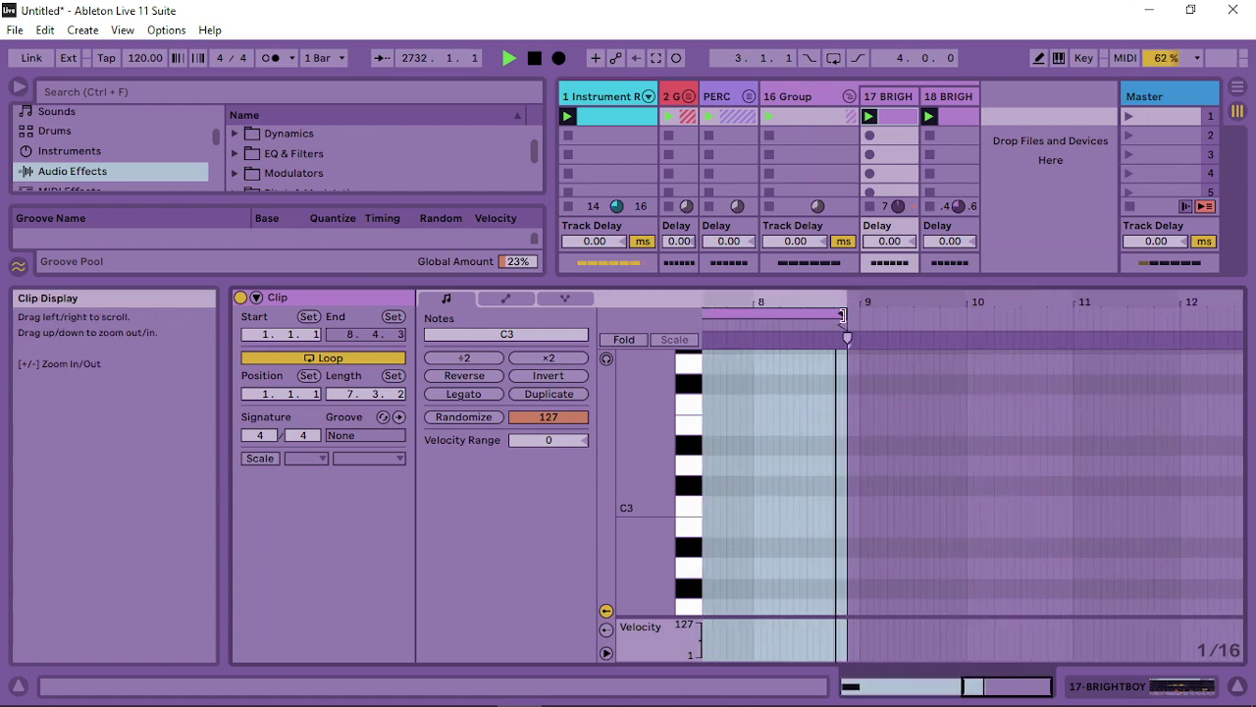
pyautogui.moveTo(840, 314); pyautogui.dragTo(854, 314)
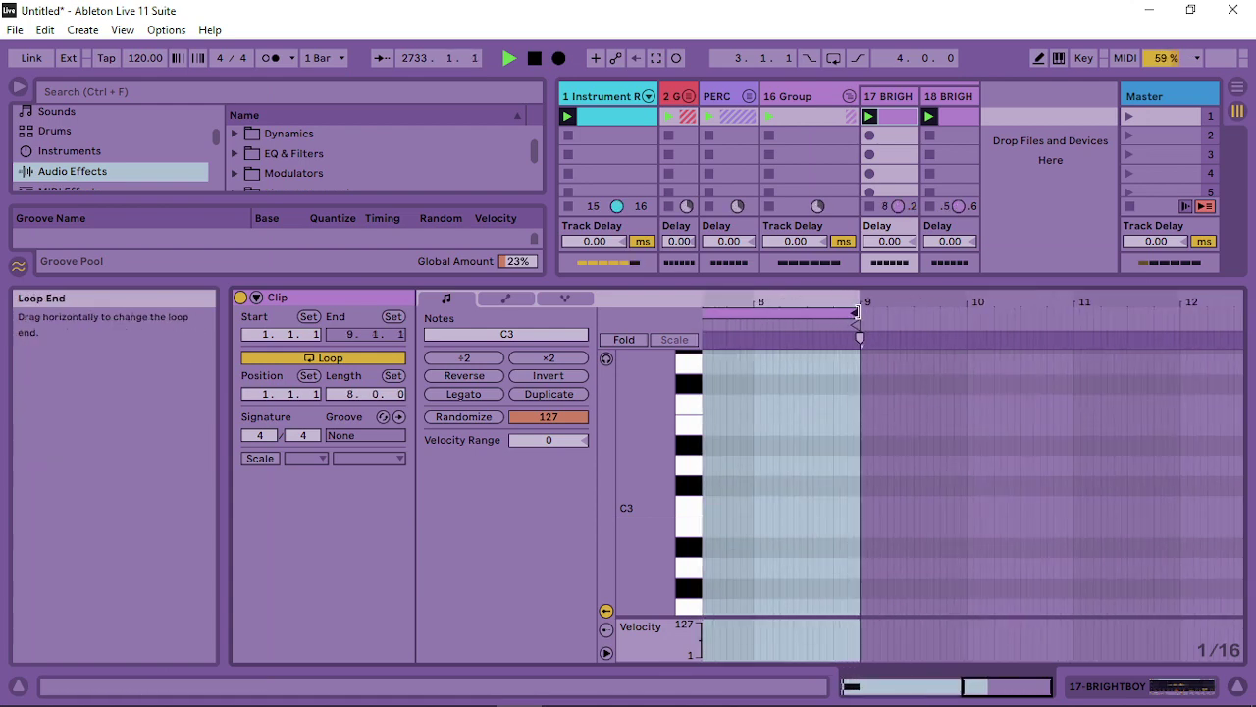
# Relaunch scene 1 and raise the volume of track 17's BRIGHTBOY sampler to 2.86 dB
pyautogui.click(1130, 117)
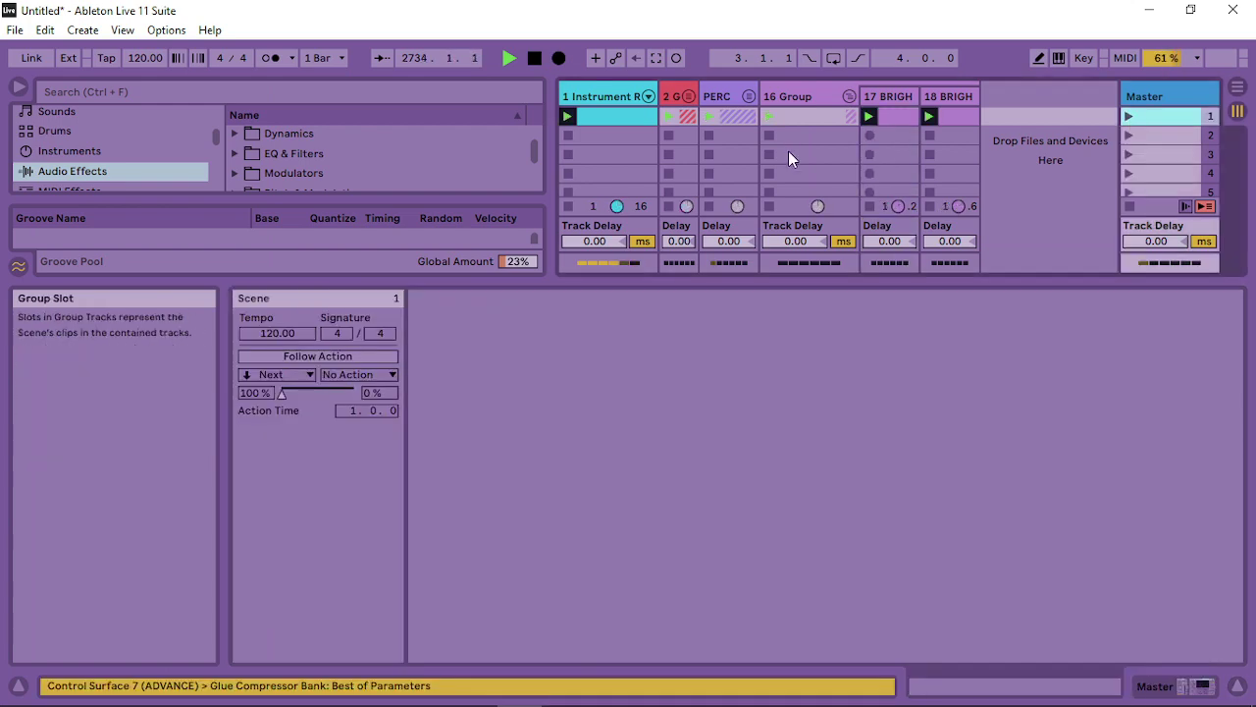
pyautogui.click(891, 97)
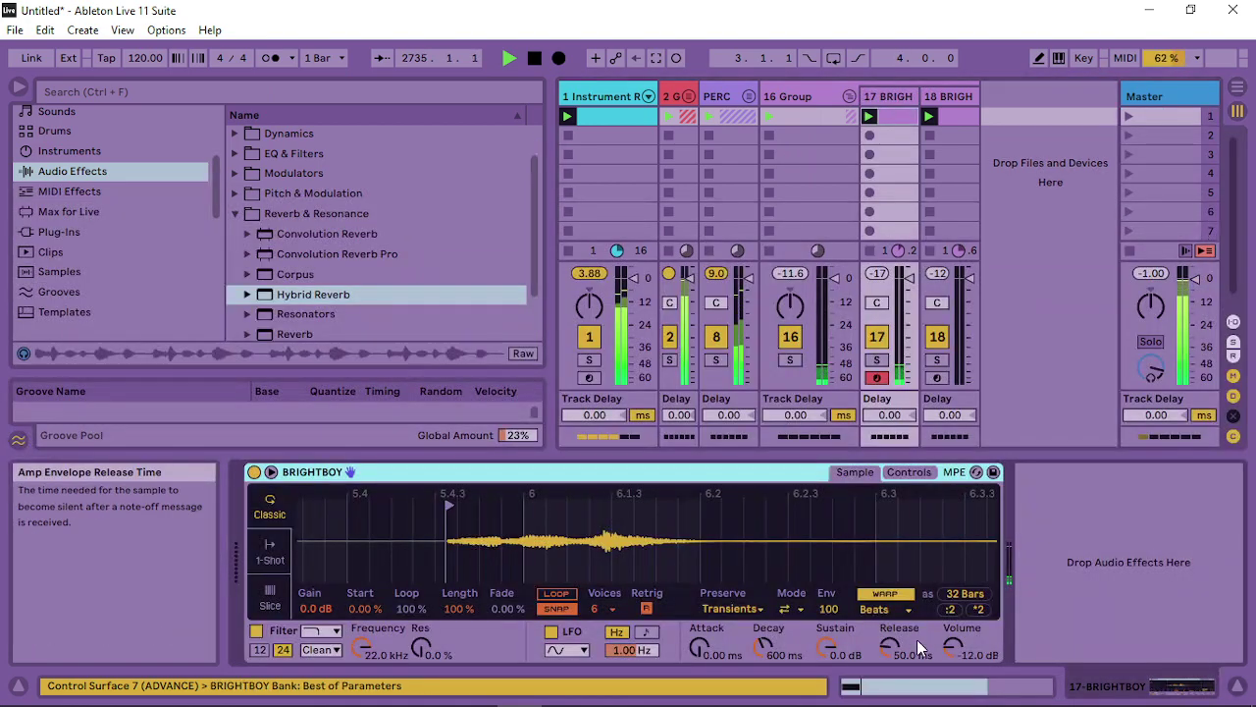
pyautogui.moveTo(952, 646); pyautogui.dragTo(952, 598)
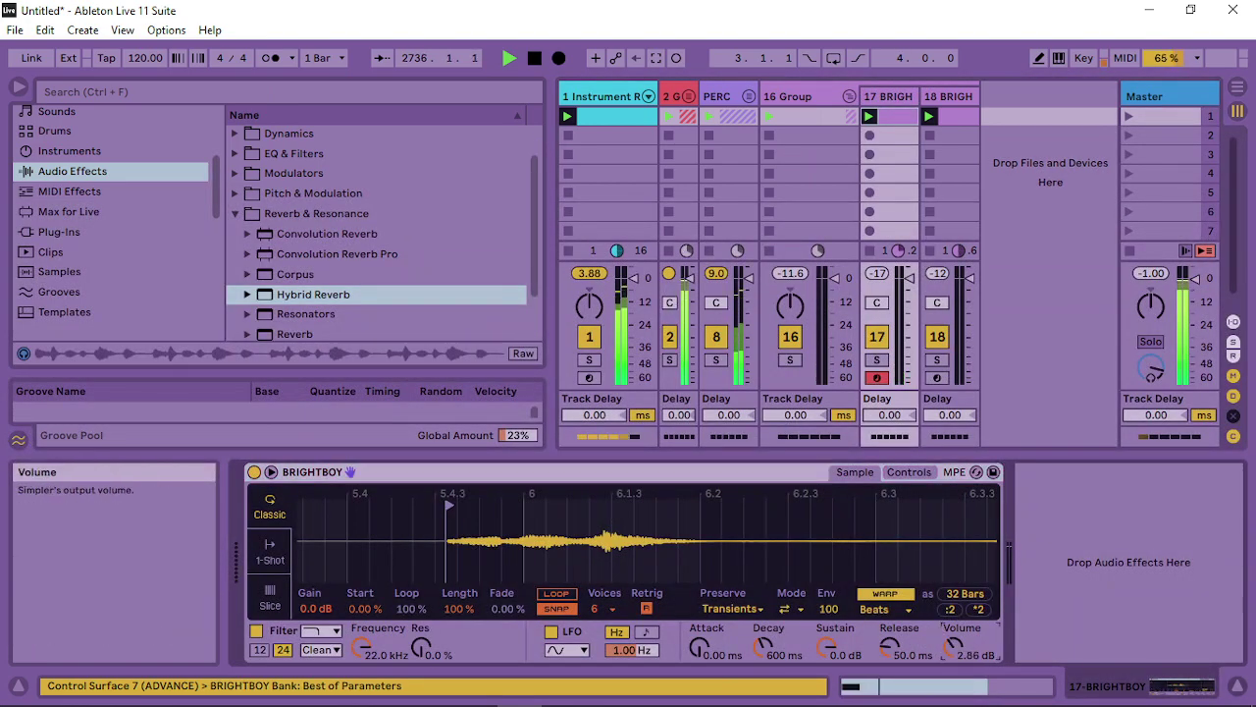
# Extend the loop of track 18's clip to 8 bars, starting at 25.1.1
pyautogui.click(960, 116)
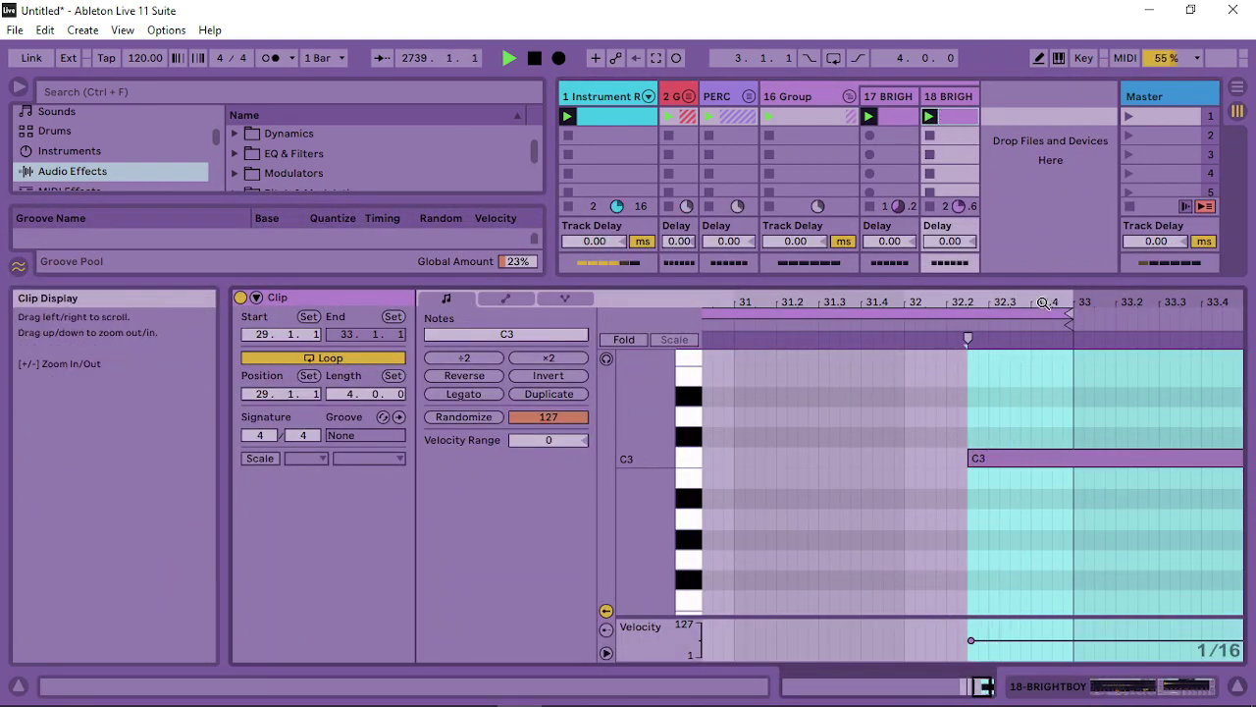
pyautogui.moveTo(1044, 303)
pyautogui.mouseDown()
pyautogui.moveTo(1219, 303)
pyautogui.moveTo(1096, 317)
pyautogui.mouseUp()
pyautogui.rightClick(1157, 438)
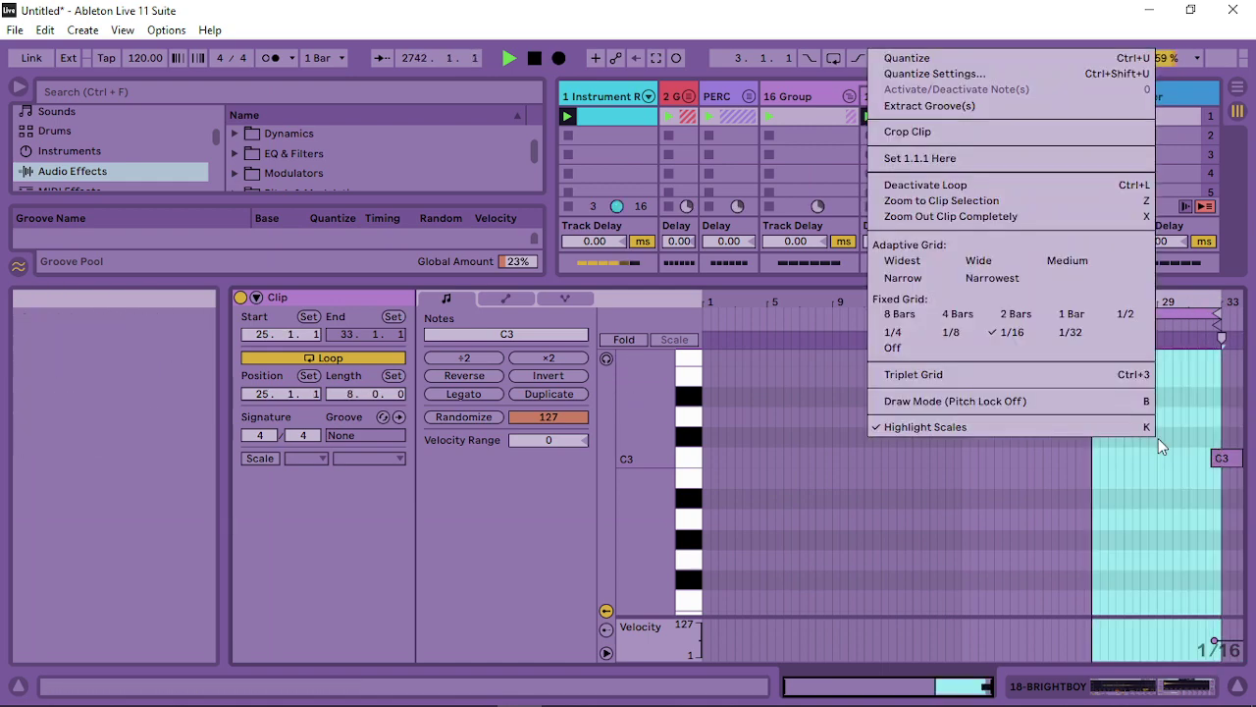
pyautogui.click(1150, 566)
pyautogui.moveTo(1192, 298); pyautogui.dragTo(1171, 330)
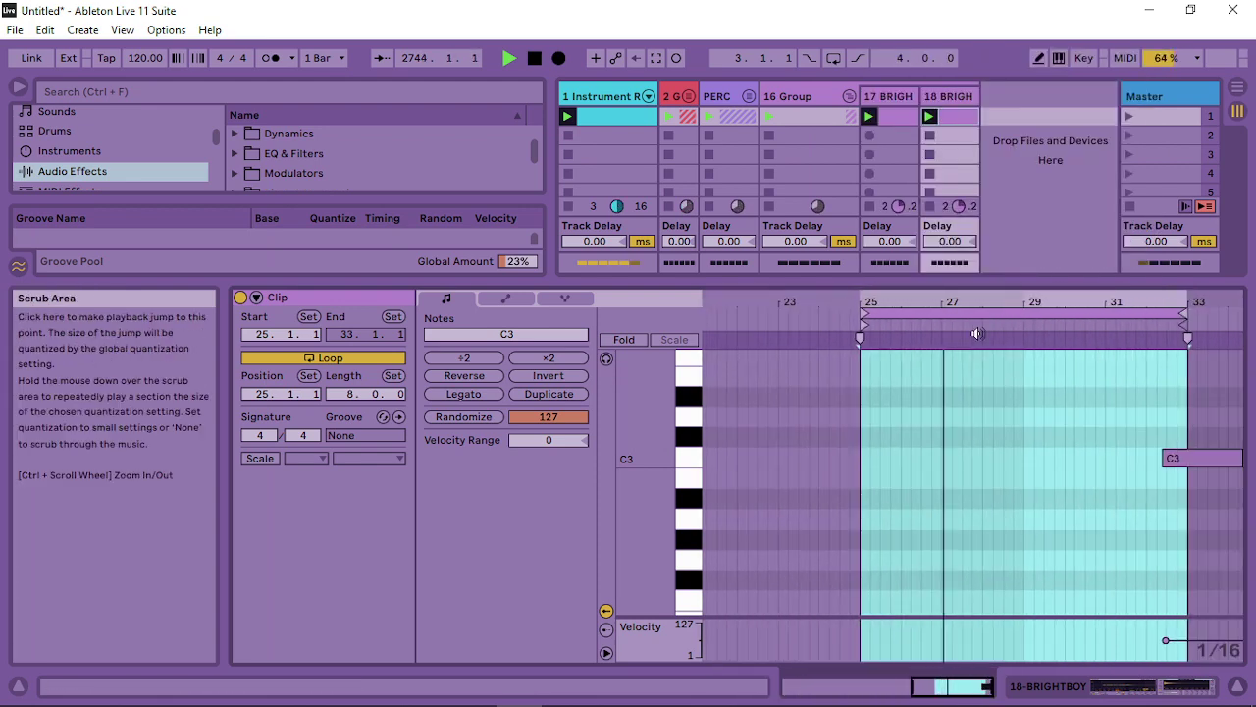
# Check track 17's clip, then reset the loop start of track 18's clip as position 1.1.1
pyautogui.click(898, 116)
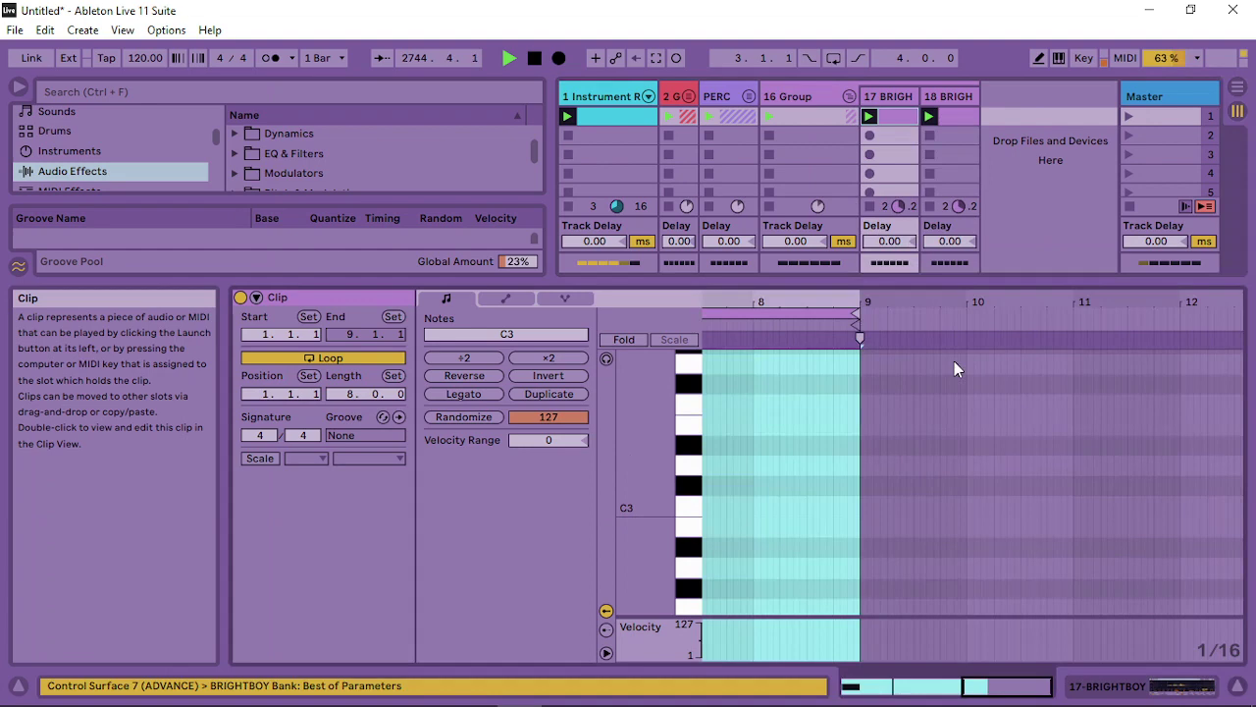
pyautogui.click(816, 367)
pyautogui.moveTo(827, 297); pyautogui.dragTo(827, 236)
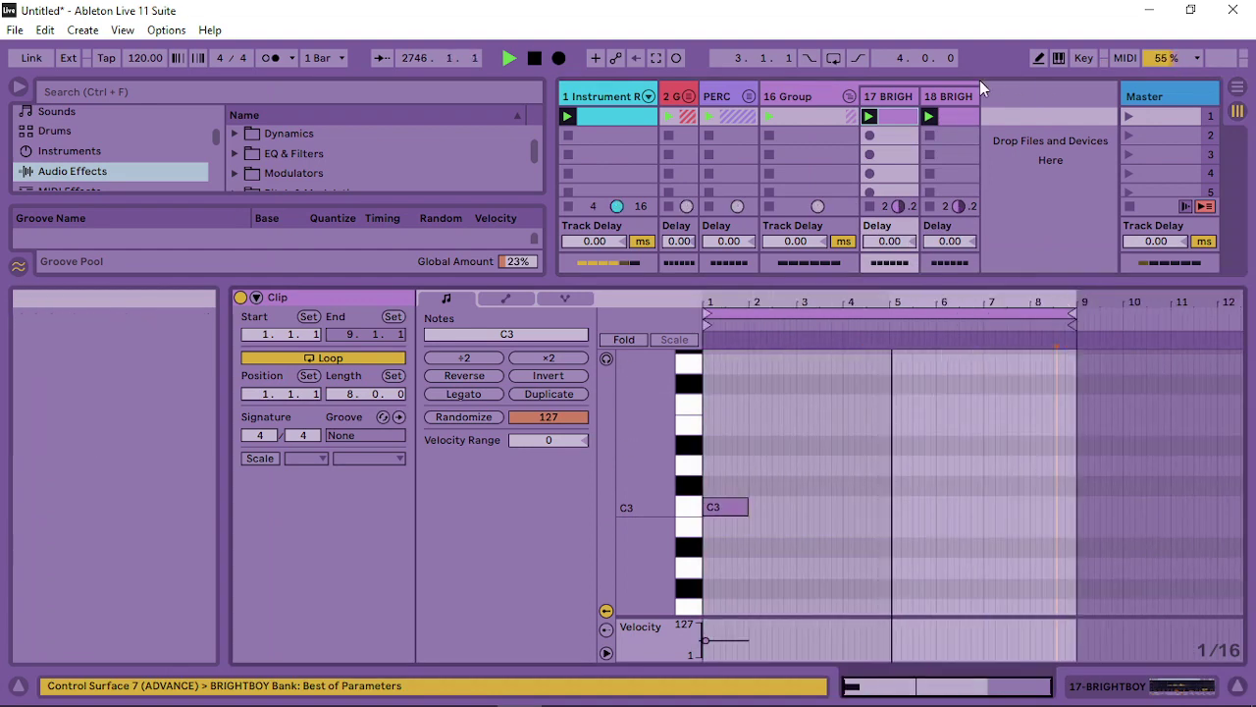
pyautogui.click(968, 115)
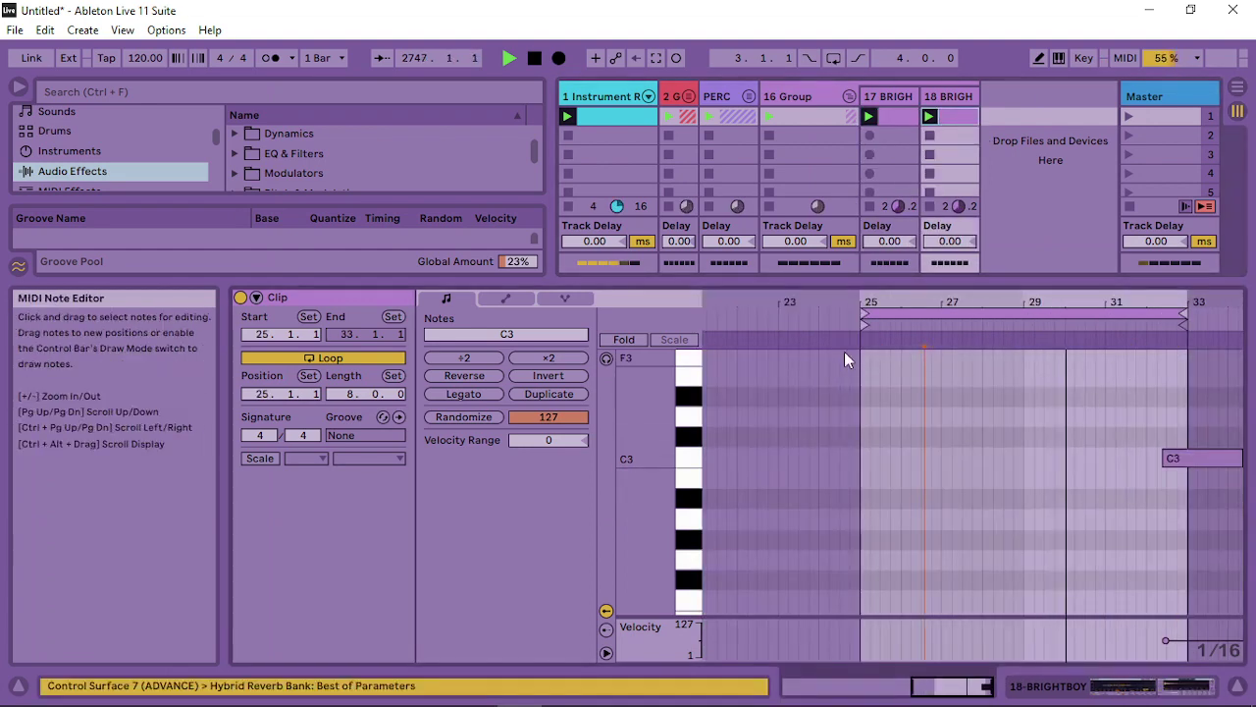
pyautogui.rightClick(866, 322)
pyautogui.click(910, 348)
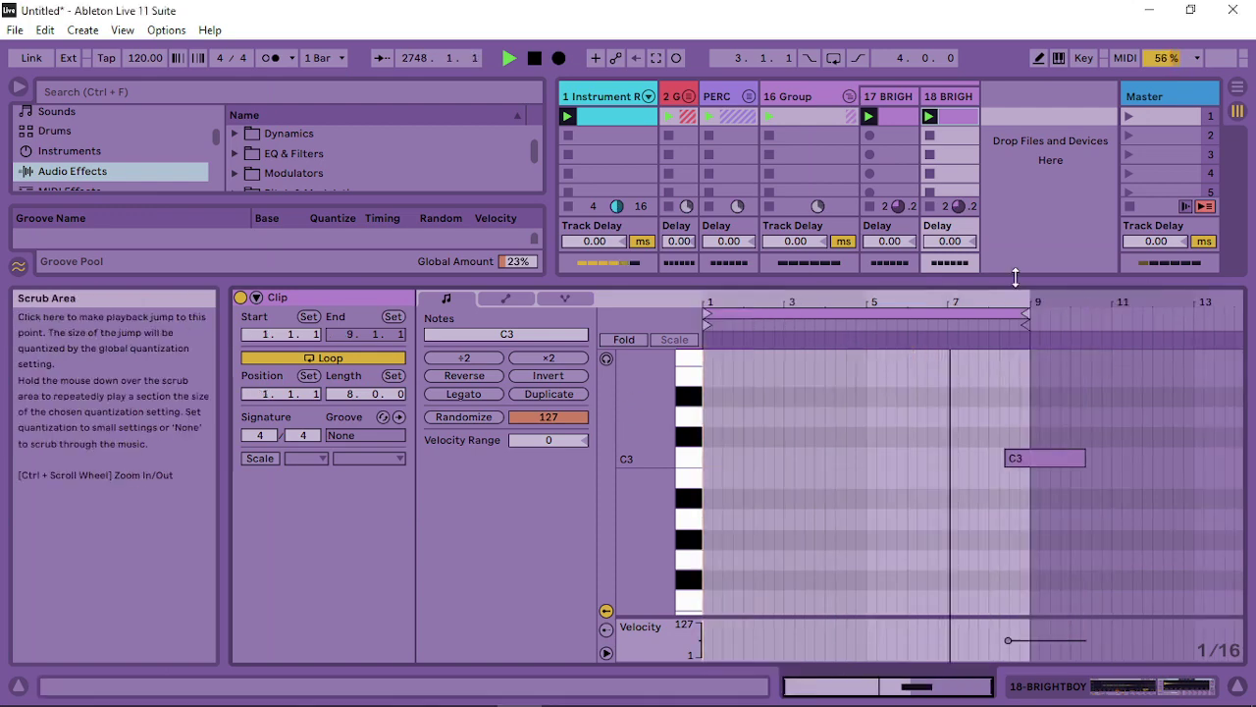
pyautogui.moveTo(1016, 299); pyautogui.dragTo(933, 382)
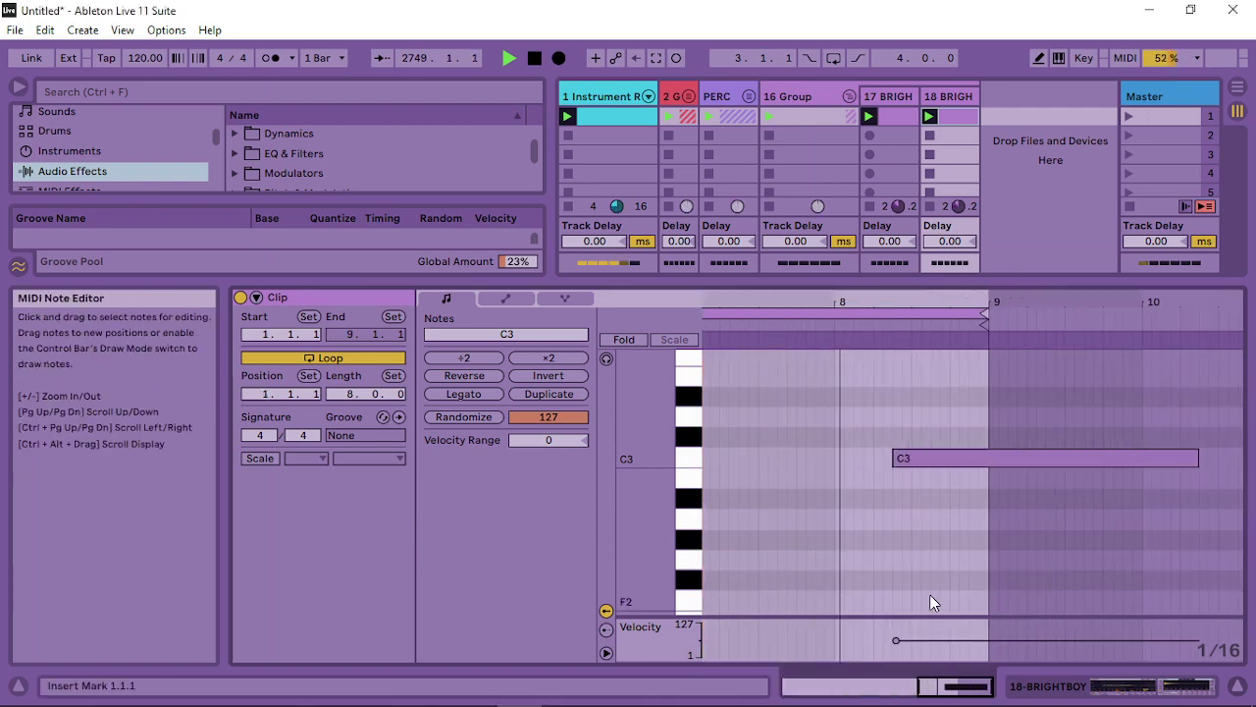
# Set track 18's BRIGHTBOY sampler volume to 6.29 dB and its release to 72.1 ms
pyautogui.doubleClick(970, 99)
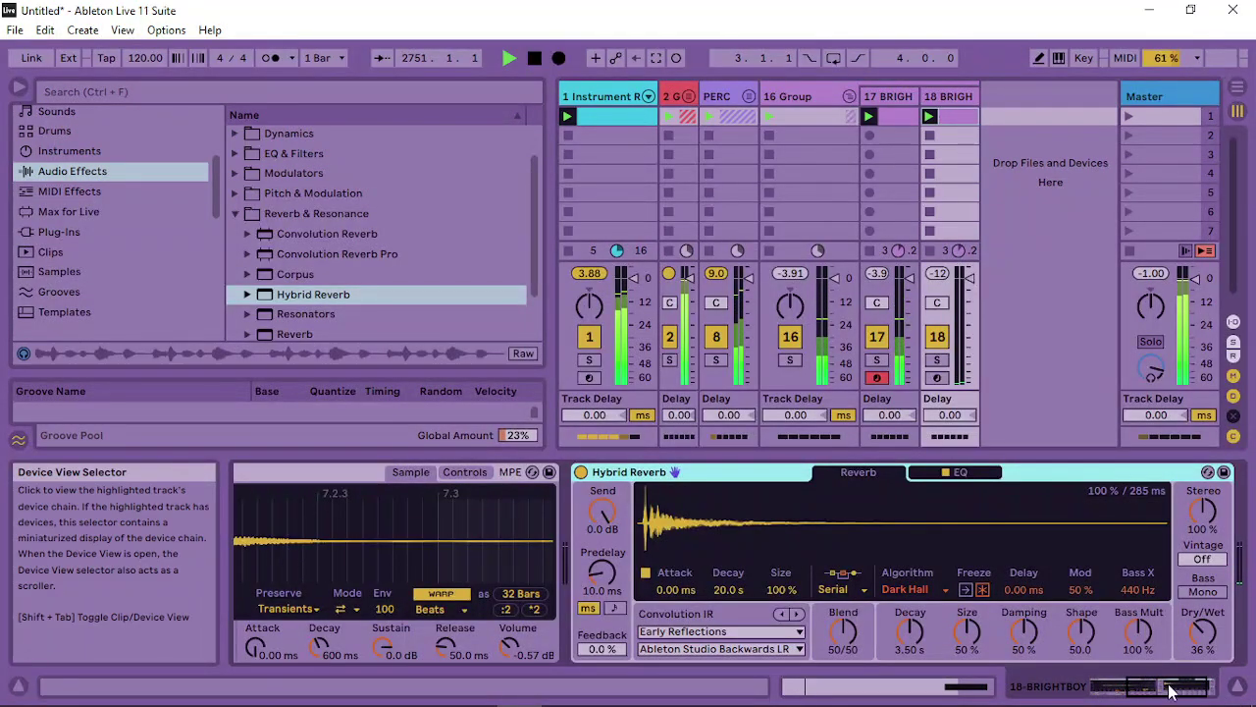
pyautogui.moveTo(1172, 687); pyautogui.dragTo(1129, 684)
pyautogui.moveTo(955, 643); pyautogui.dragTo(955, 633)
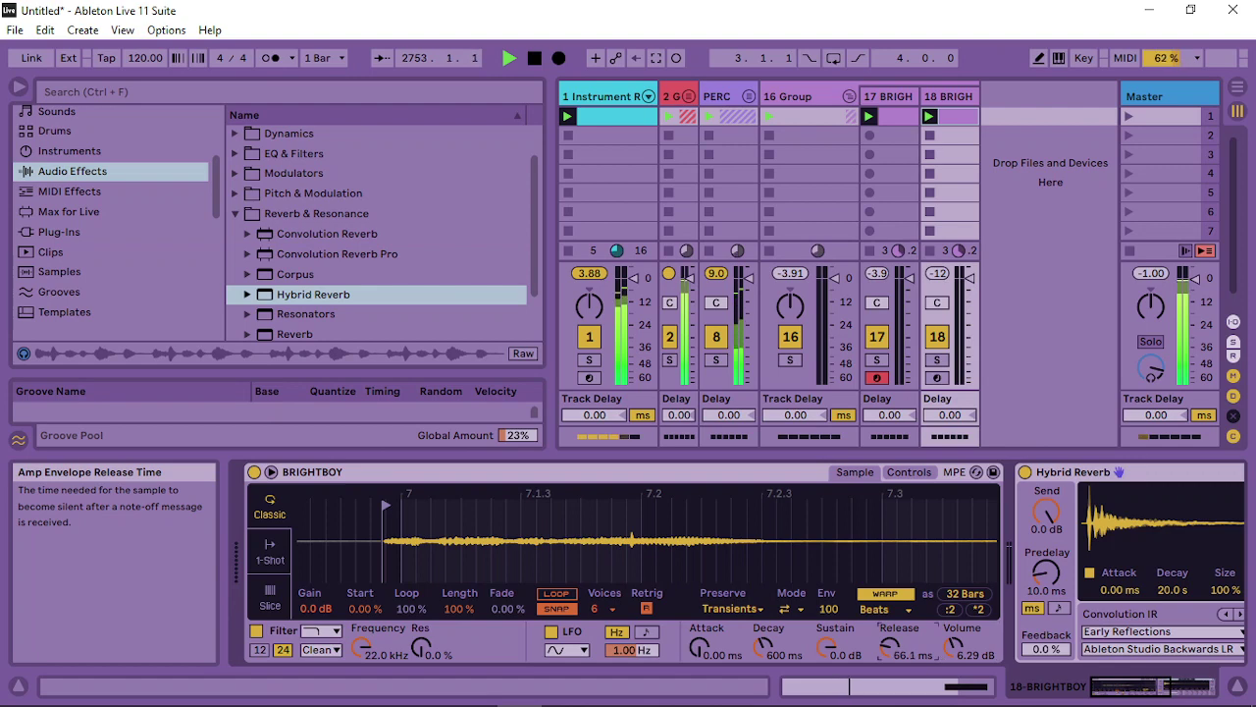
# Set the Hybrid Reverb Dry/Wet mix to 54% on track 18 and 42% on the 16 Group
pyautogui.moveTo(1162, 686); pyautogui.dragTo(1190, 685)
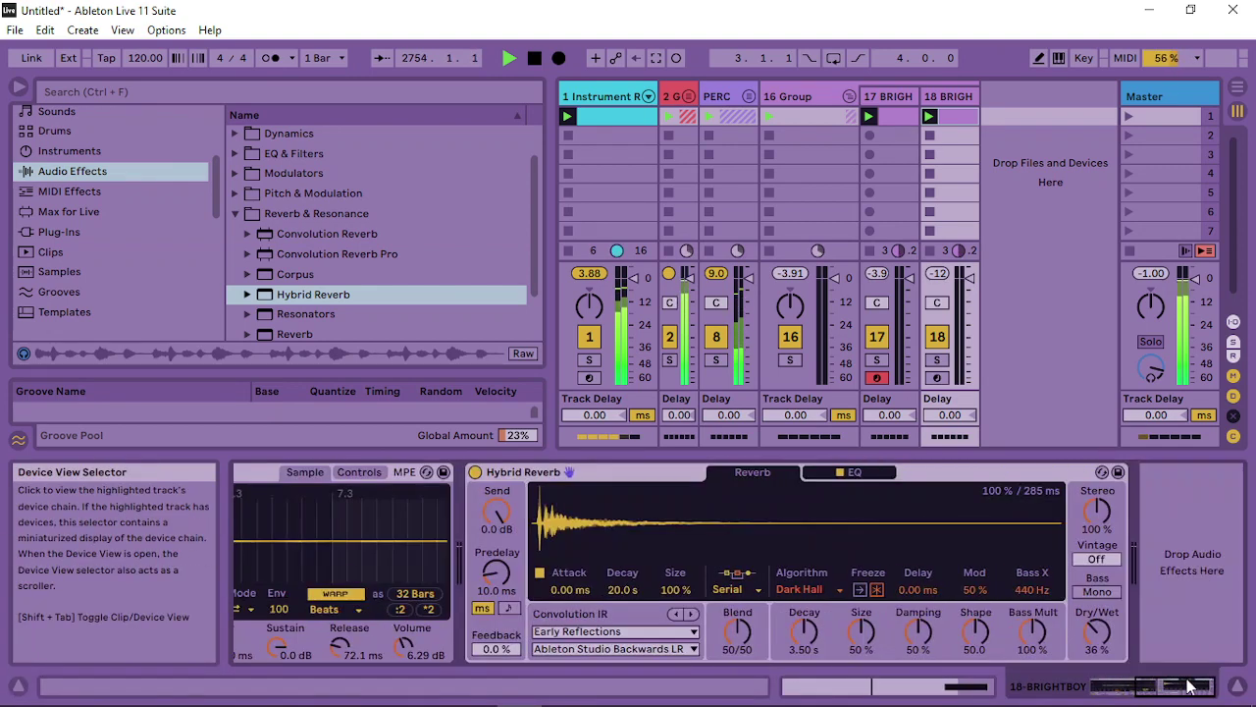
pyautogui.moveTo(1097, 633); pyautogui.dragTo(1098, 629)
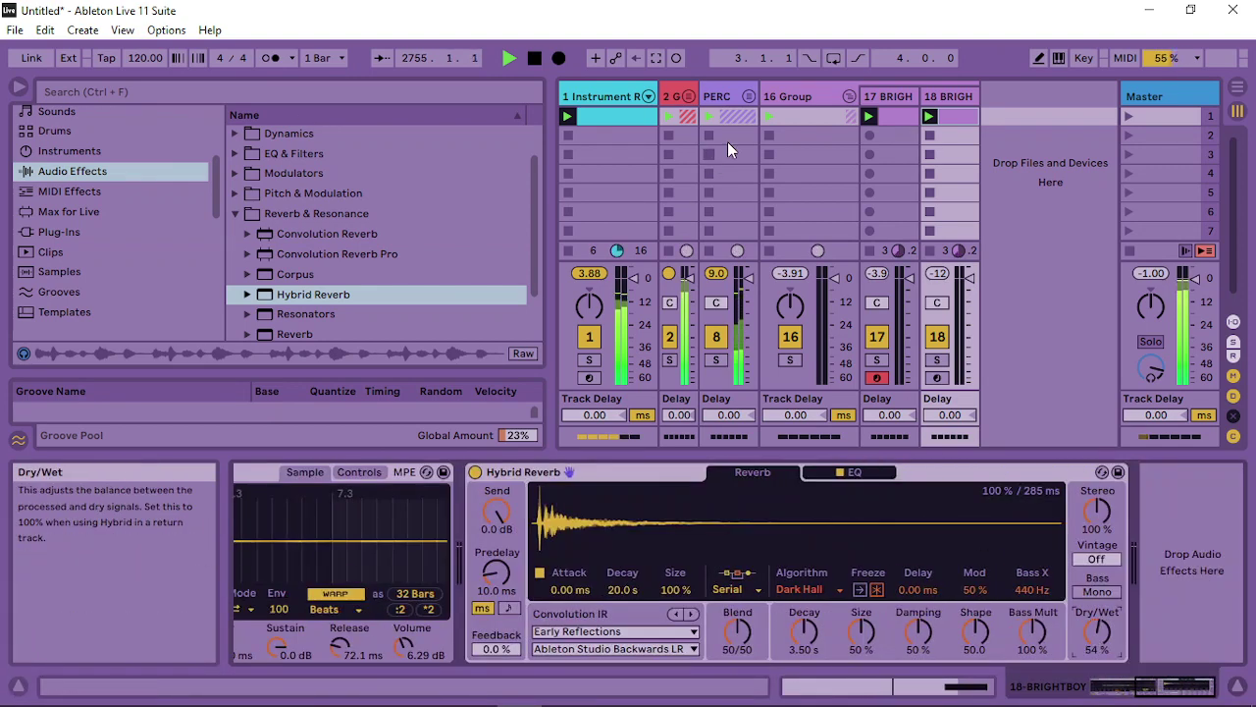
pyautogui.click(804, 94)
pyautogui.click(939, 96)
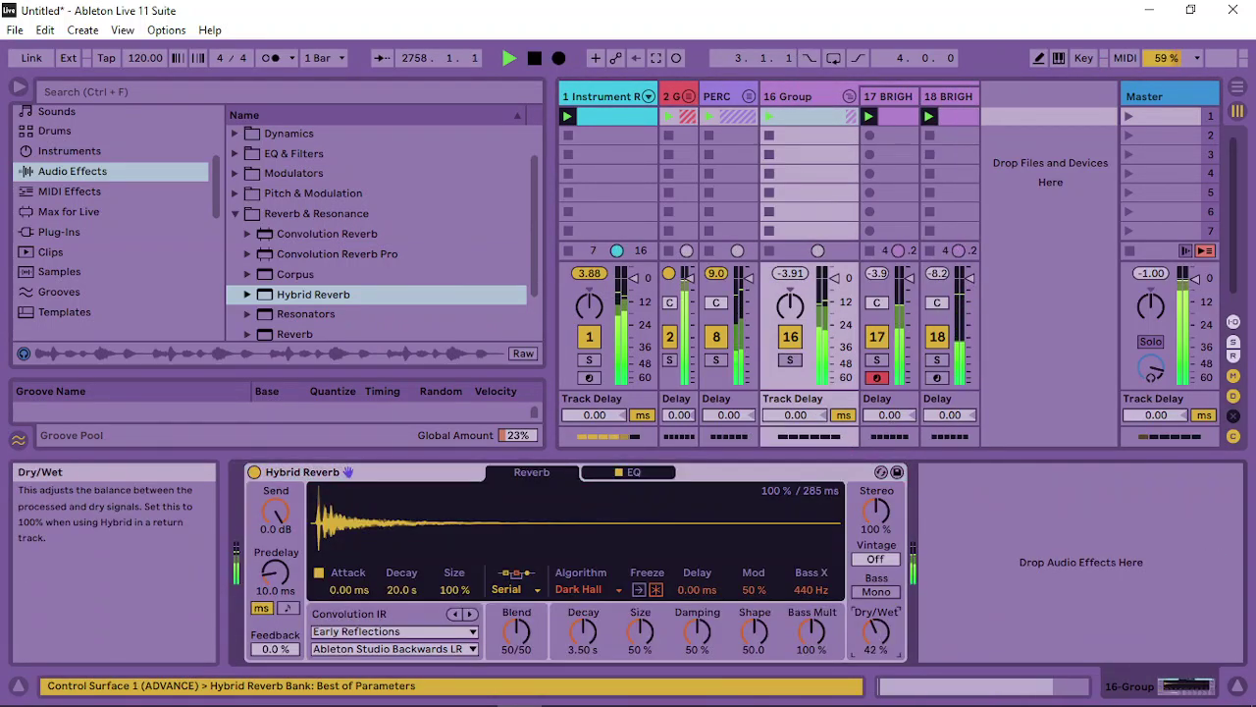
# Add a Compressor from the Dynamics audio effects after the Hybrid Reverb on the 16 Group
pyautogui.click(235, 213)
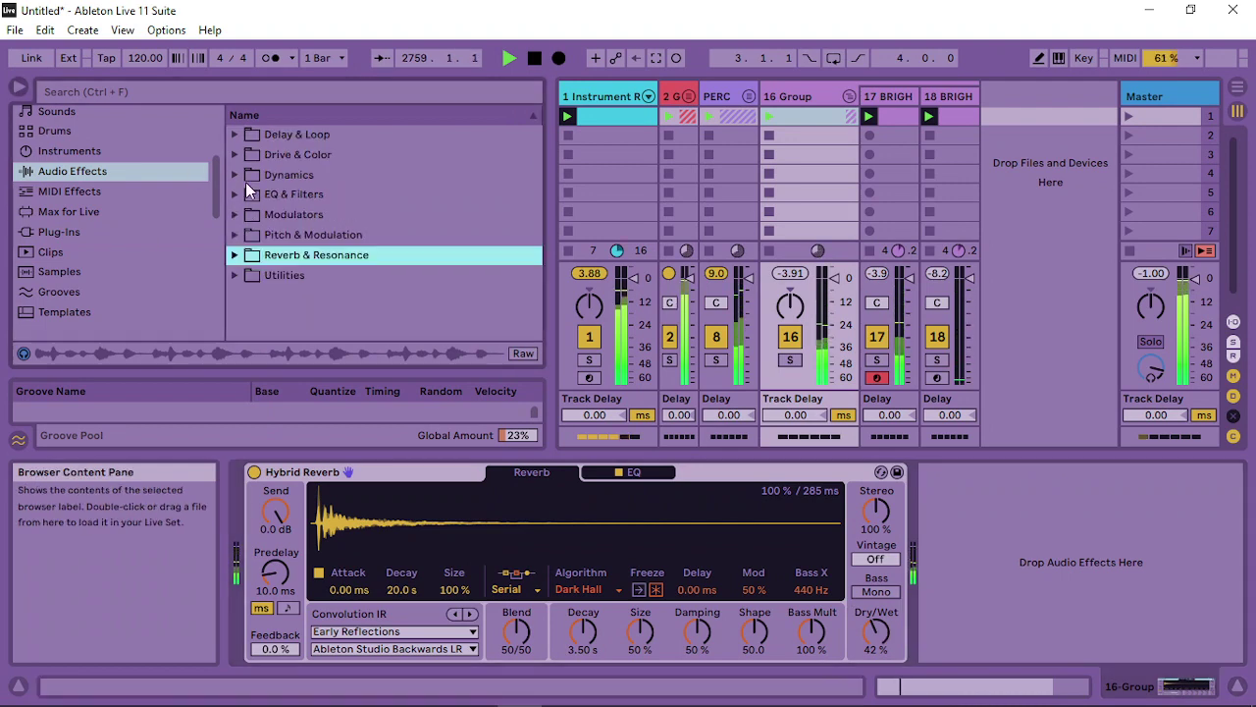
pyautogui.click(244, 177)
pyautogui.click(303, 214)
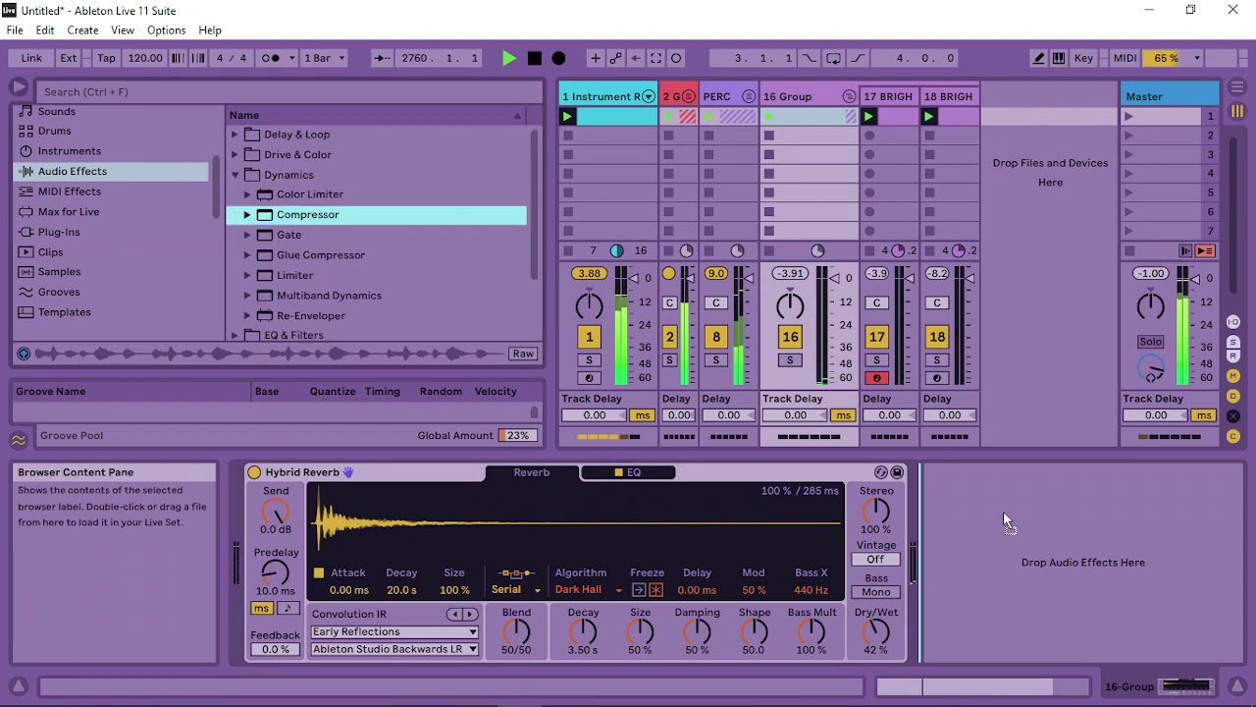
pyautogui.moveTo(1040, 562); pyautogui.dragTo(1040, 561)
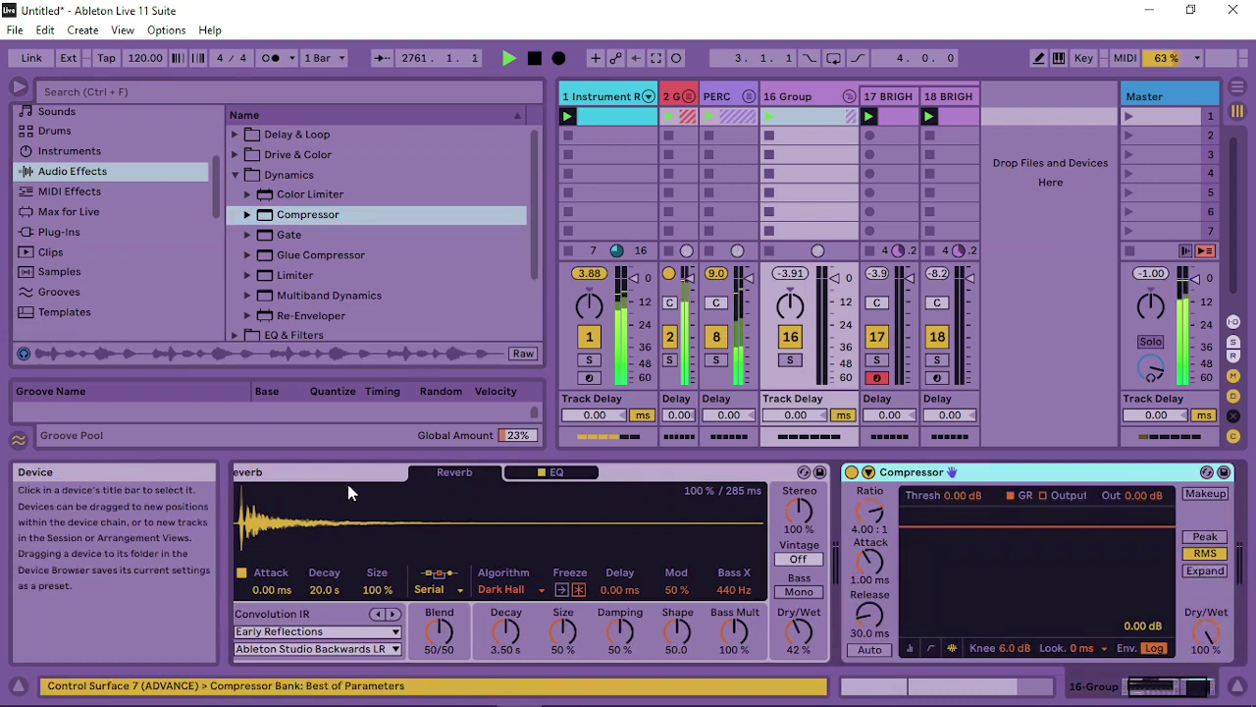
# Group the Hybrid Reverb and Compressor on the 16 Group into an Audio Effect Rack
pyautogui.click(343, 474)
pyautogui.click(1030, 471)
pyautogui.rightClick(1031, 471)
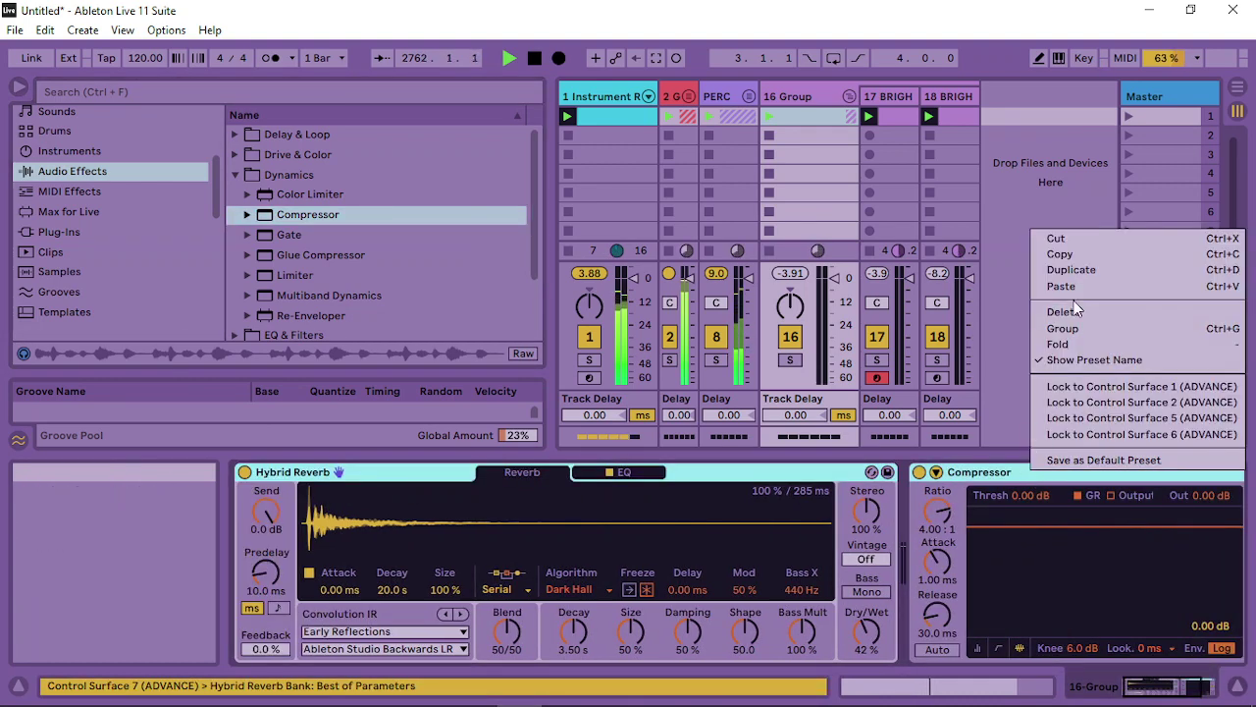
pyautogui.press('Escape')
pyautogui.hotkey('ctrl', 'g')
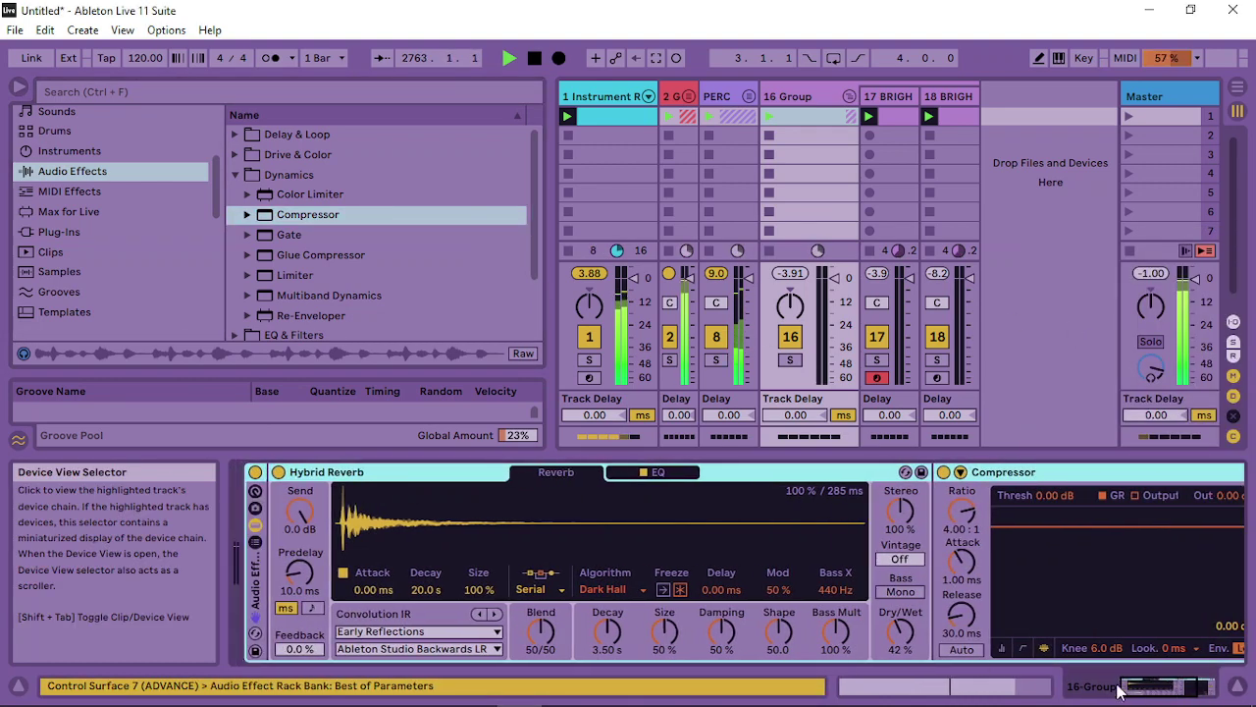
# Show the rack's chain list, create a second empty chain and rename it 1
pyautogui.click(255, 545)
pyautogui.rightClick(351, 587)
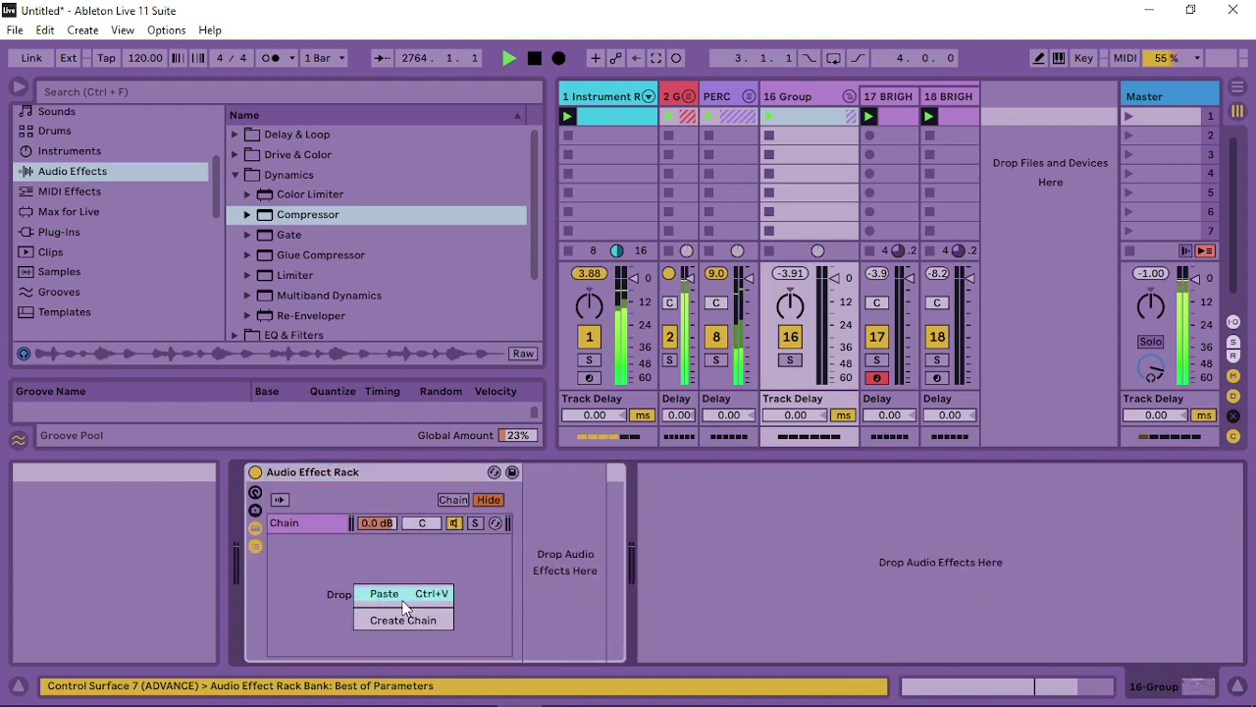
pyautogui.click(408, 618)
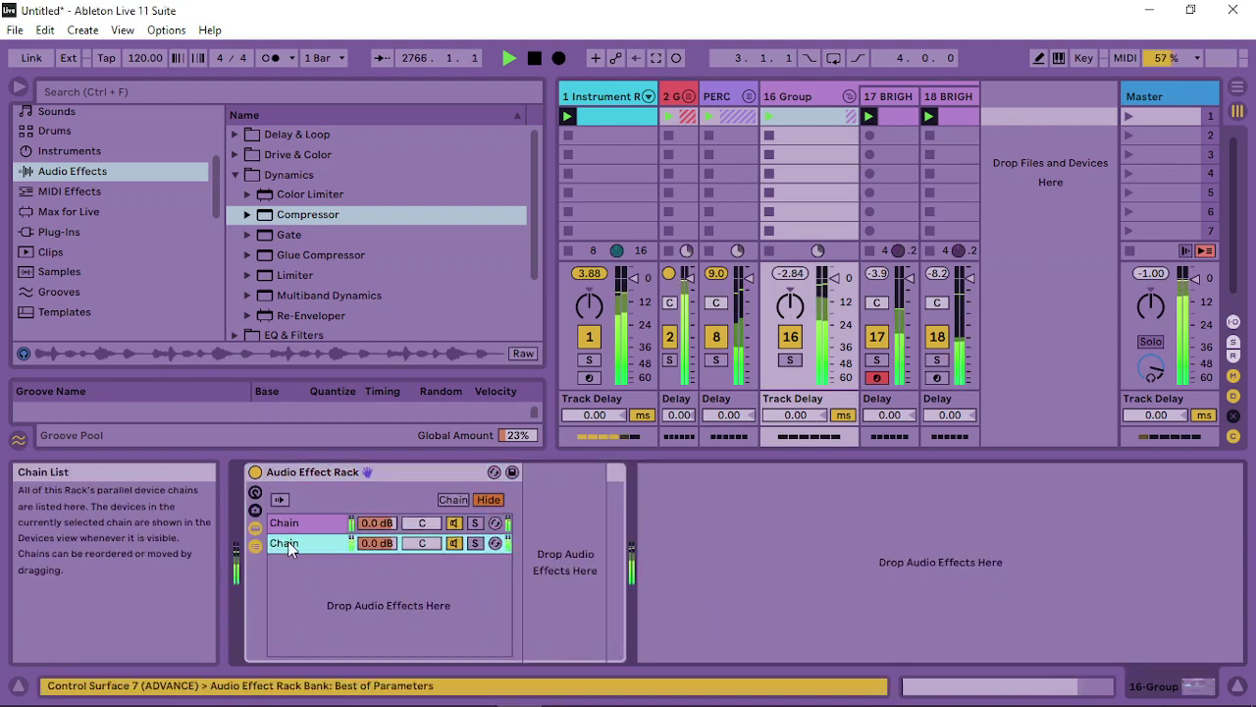
pyautogui.hotkey('ctrl', 'r')
pyautogui.write('1')
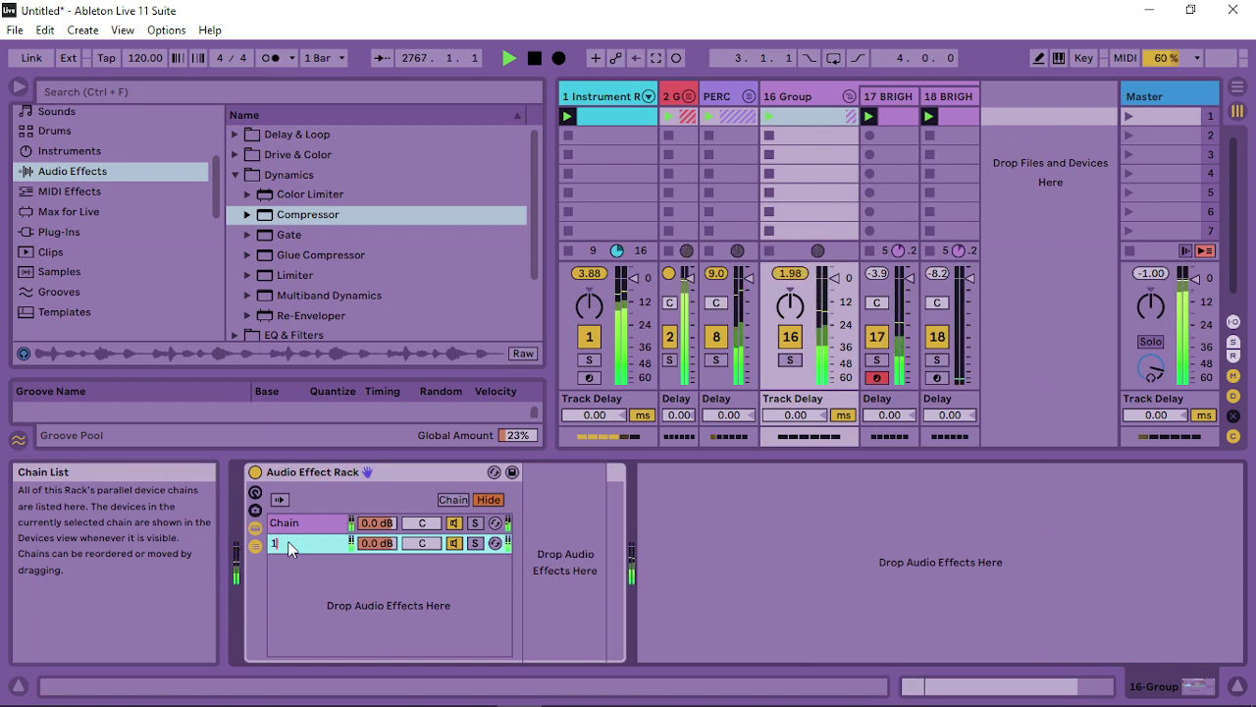
# Enable the Compressor's sidechain in the rack's first chain, taking audio from 16-Group at the Audio Effect Rack | 1 | Pre FX point
pyautogui.click(314, 523)
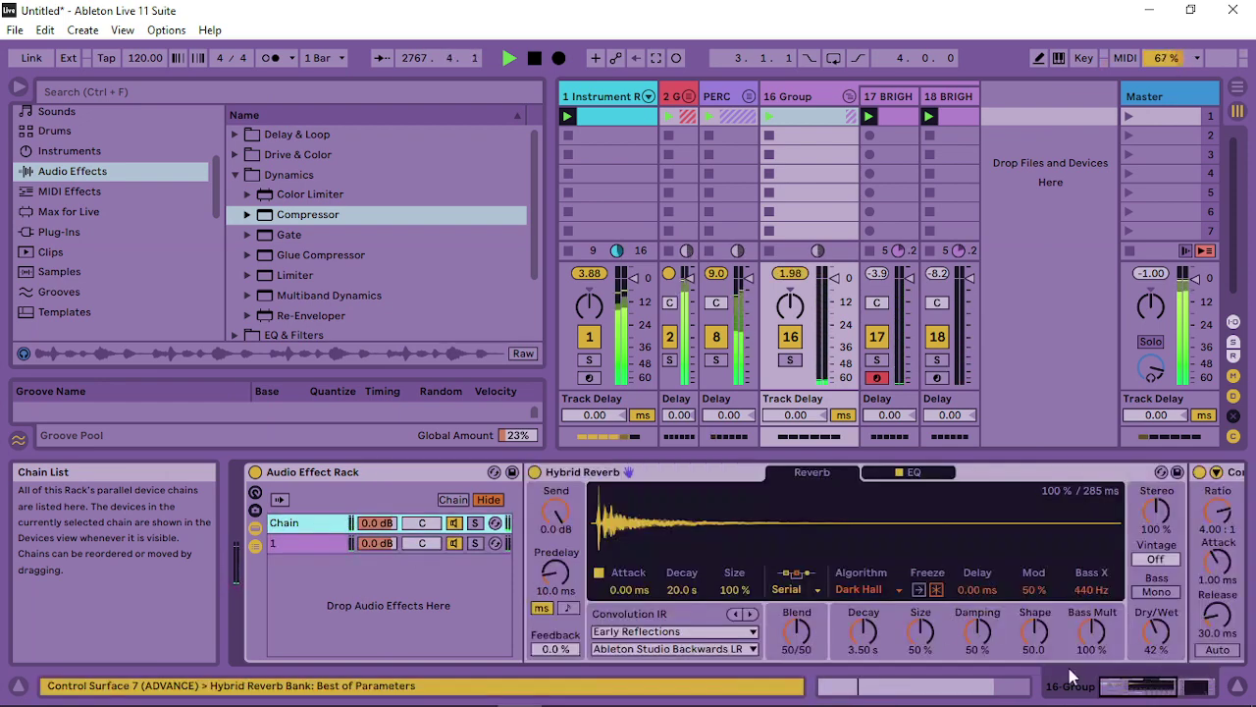
pyautogui.click(1149, 681)
pyautogui.click(744, 473)
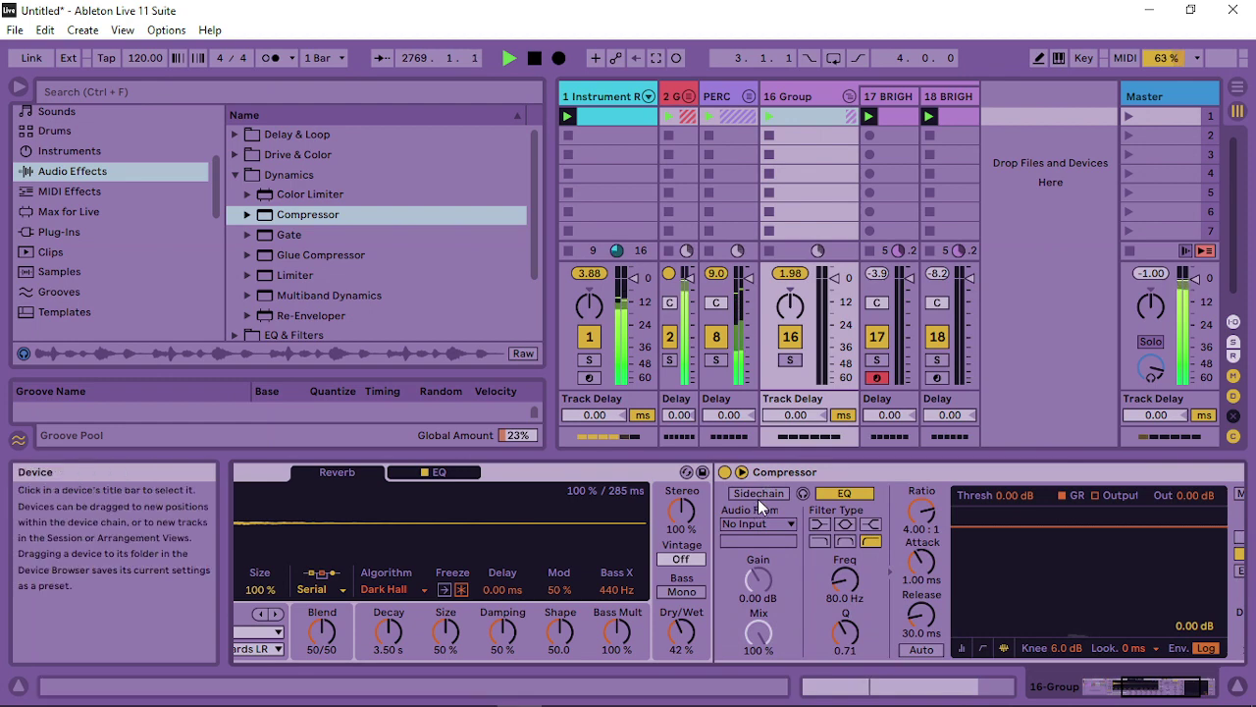
pyautogui.click(765, 523)
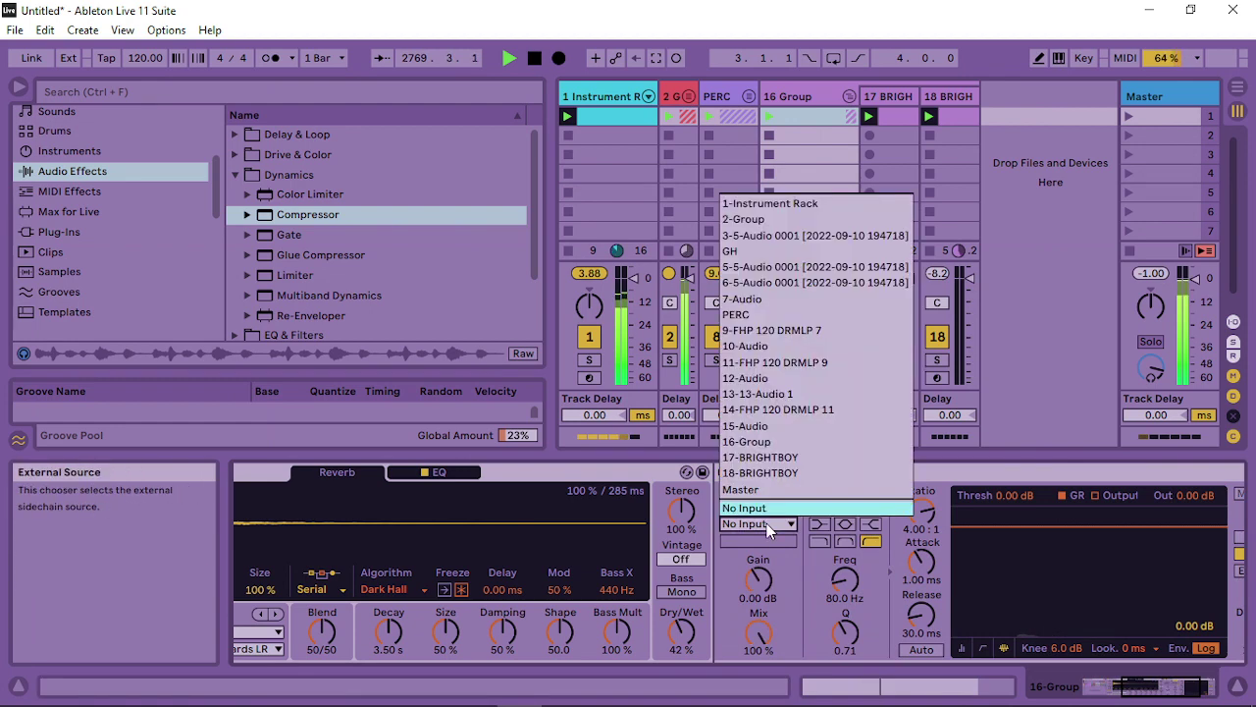
pyautogui.click(786, 445)
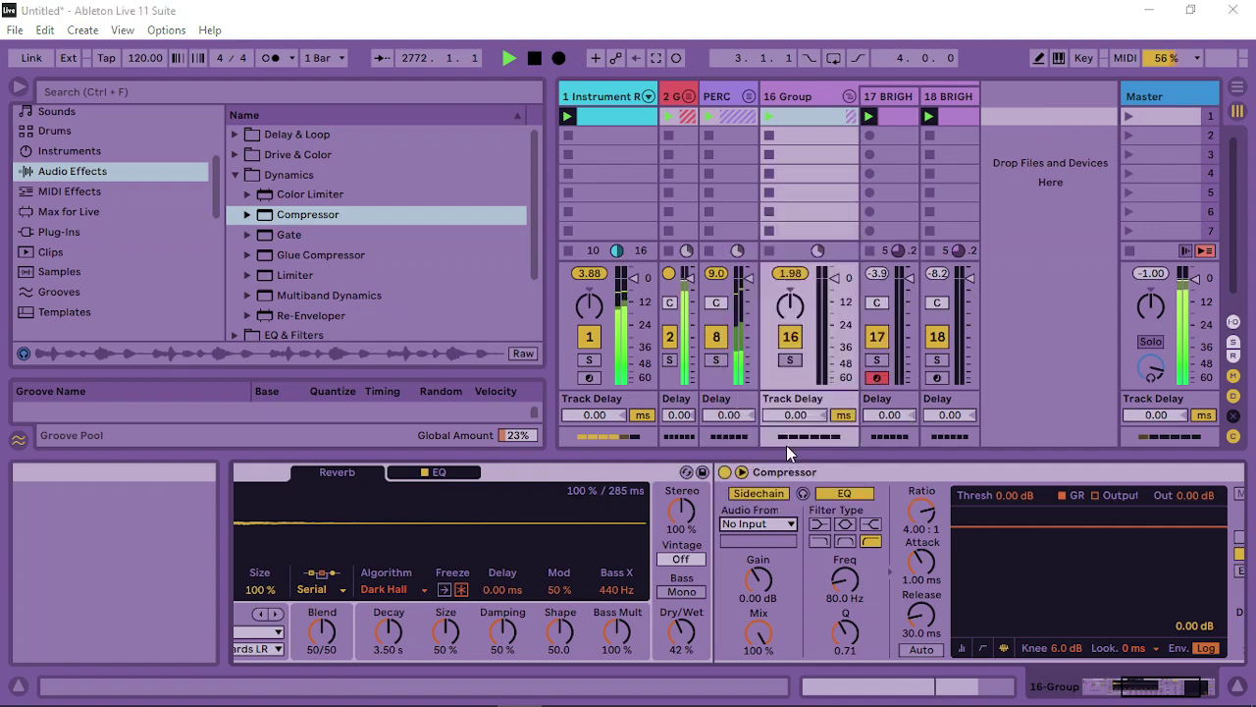
pyautogui.click(756, 540)
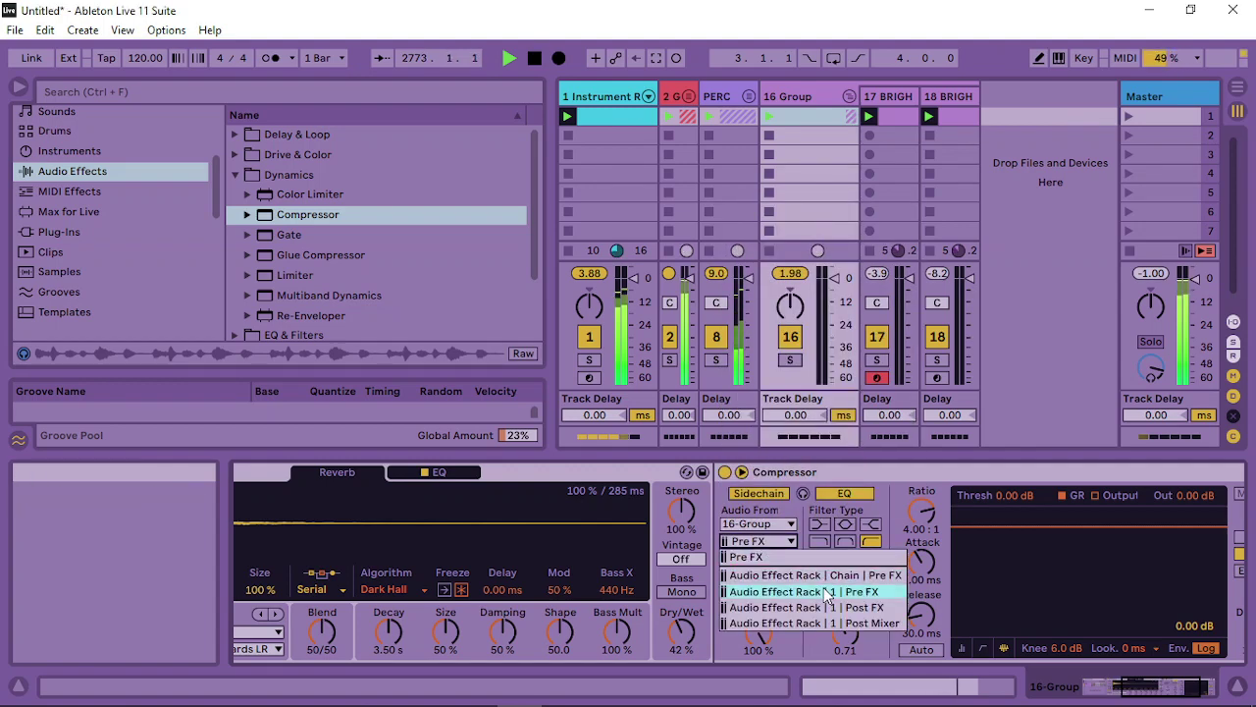
pyautogui.click(828, 594)
# Lower the Compressor threshold to -30.0 dB and set the Hybrid Reverb to 100% Dry/Wet with a 6.68 s decay
pyautogui.click(964, 649)
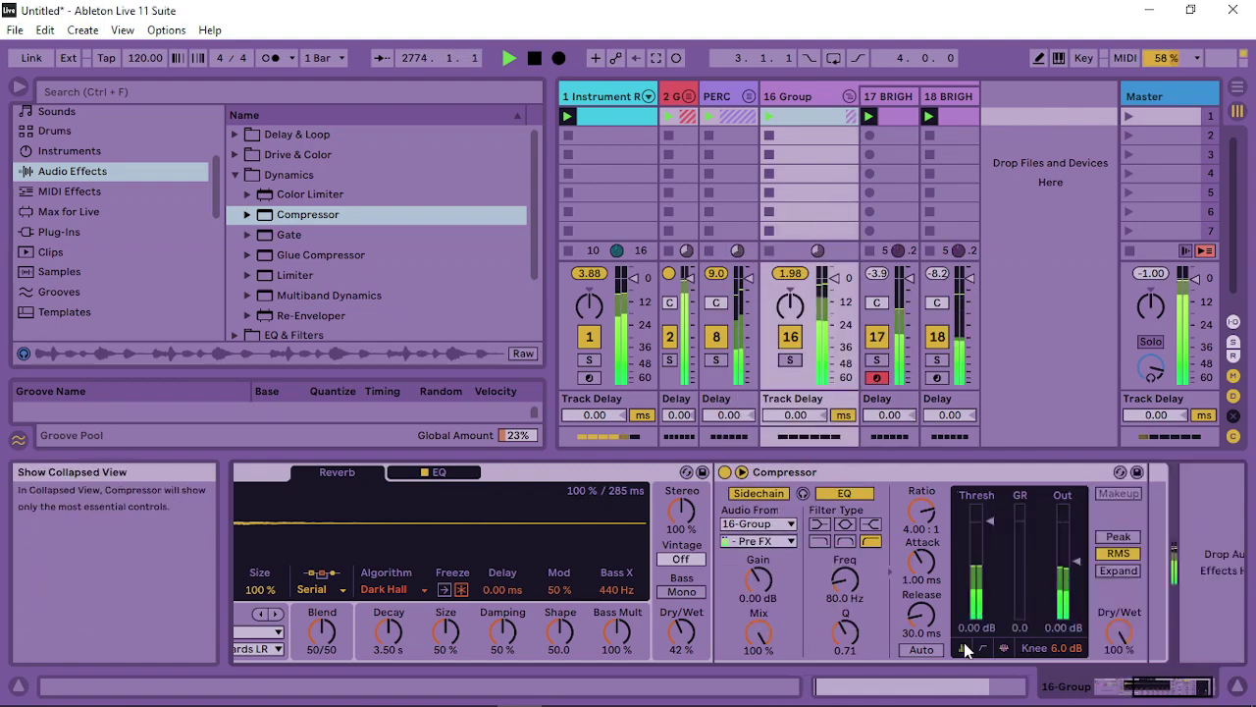
pyautogui.moveTo(990, 521); pyautogui.dragTo(990, 589)
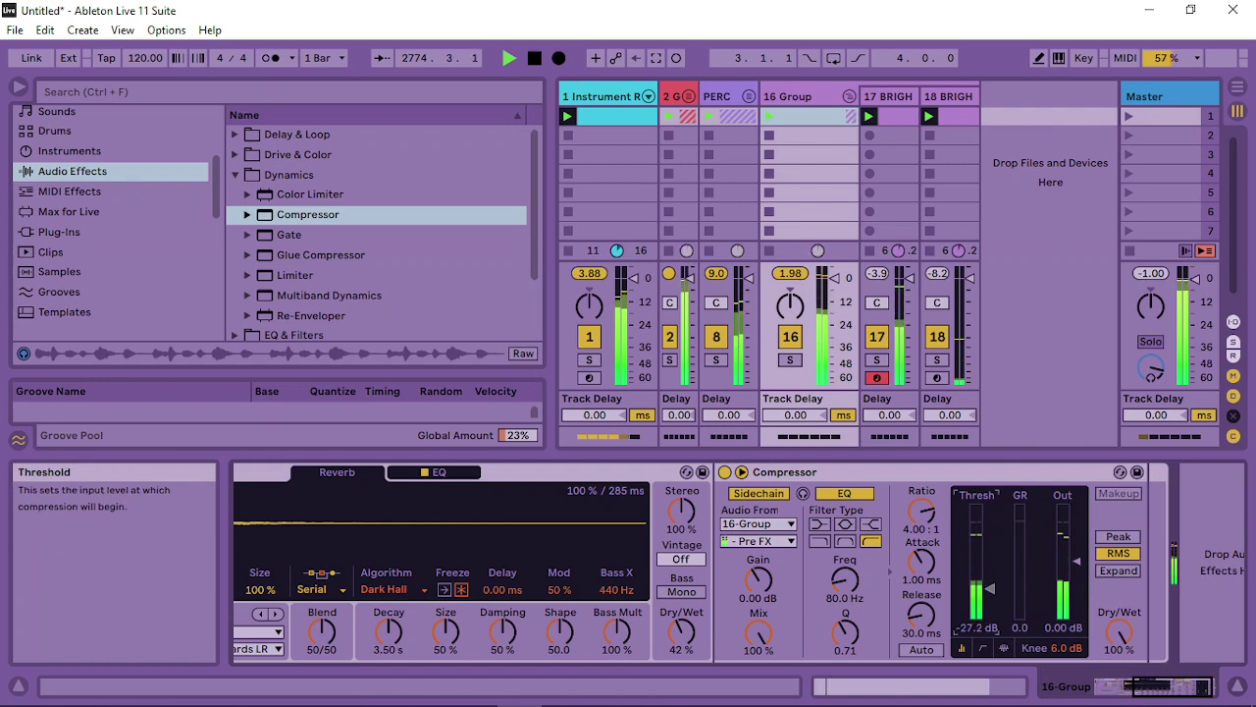
pyautogui.click(1139, 681)
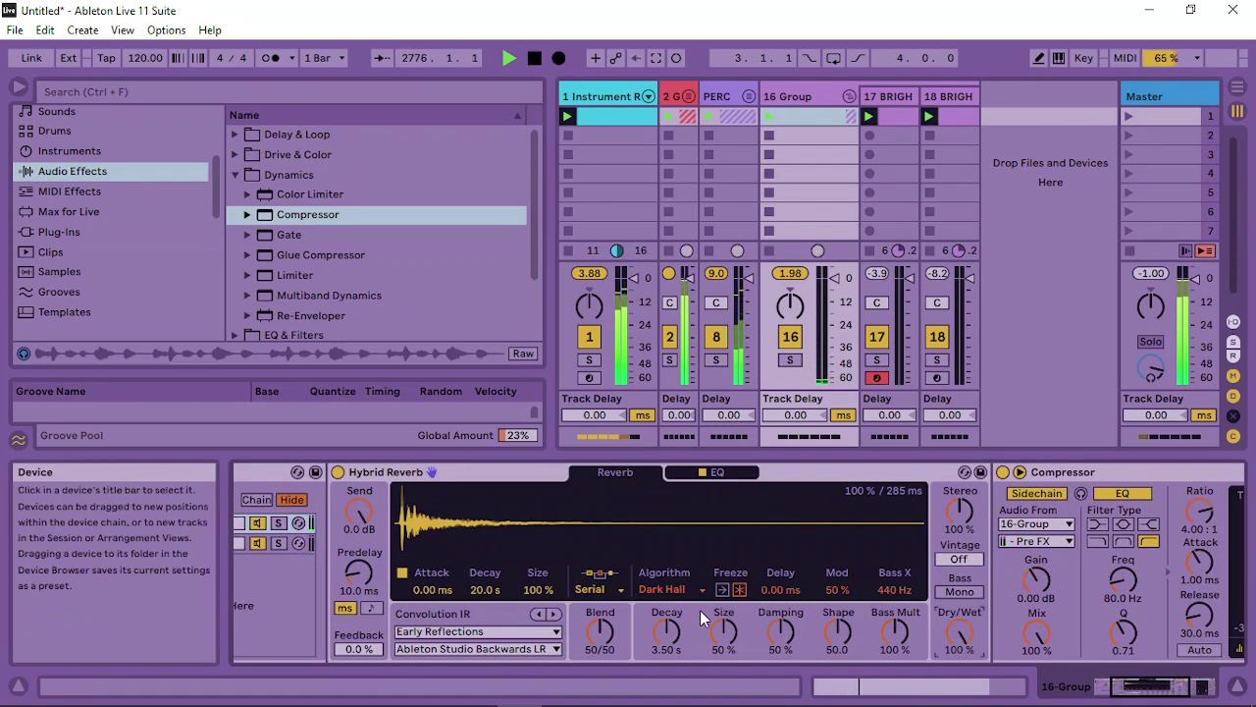
pyautogui.moveTo(667, 628); pyautogui.dragTo(667, 604)
pyautogui.click(1158, 684)
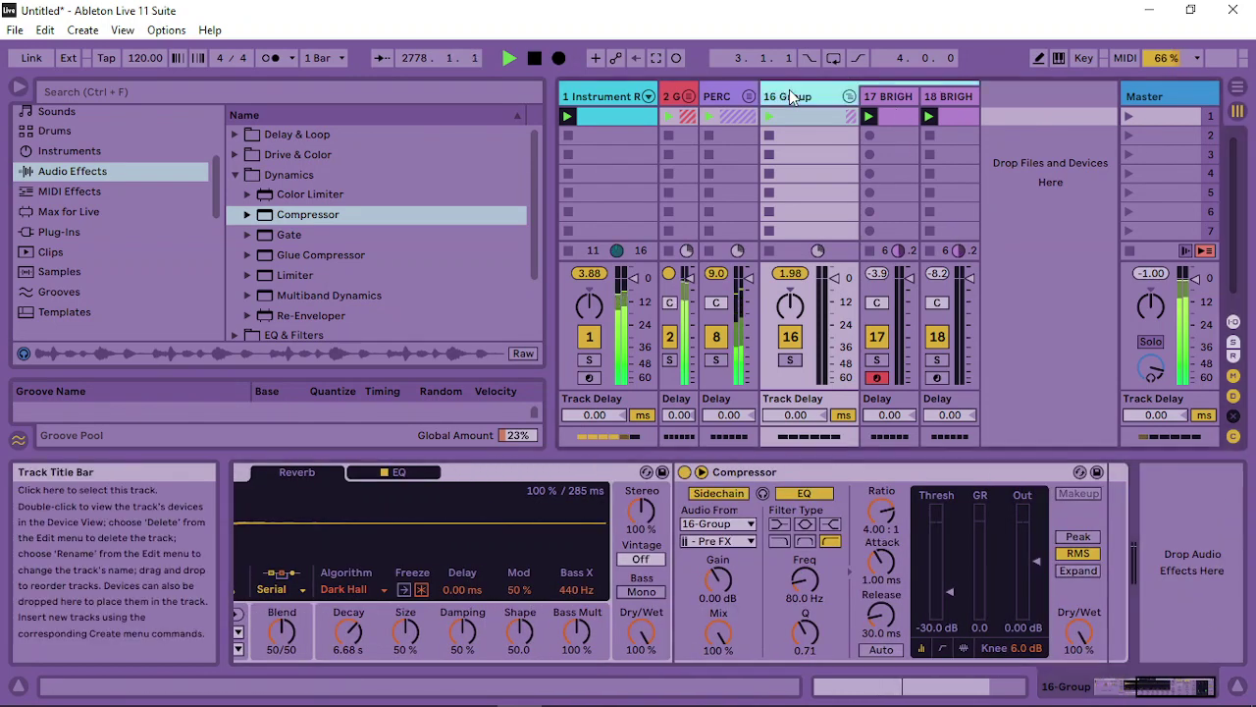
pyautogui.click(850, 97)
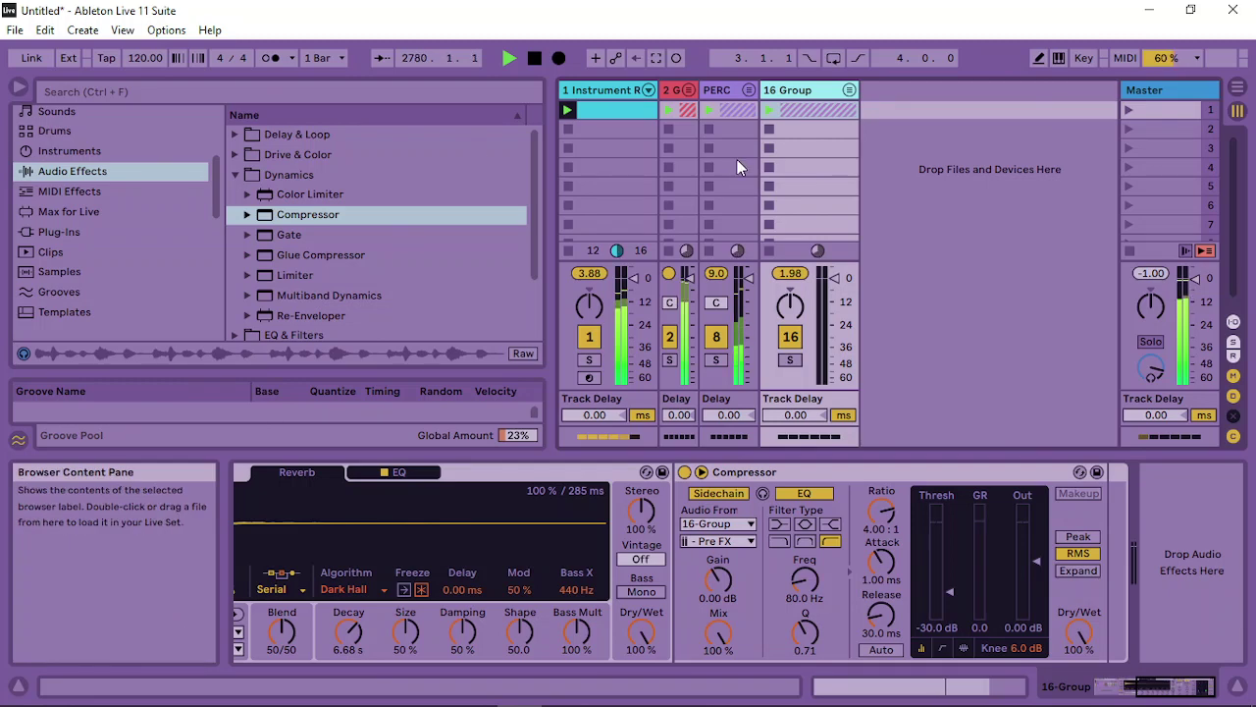
pyautogui.click(849, 90)
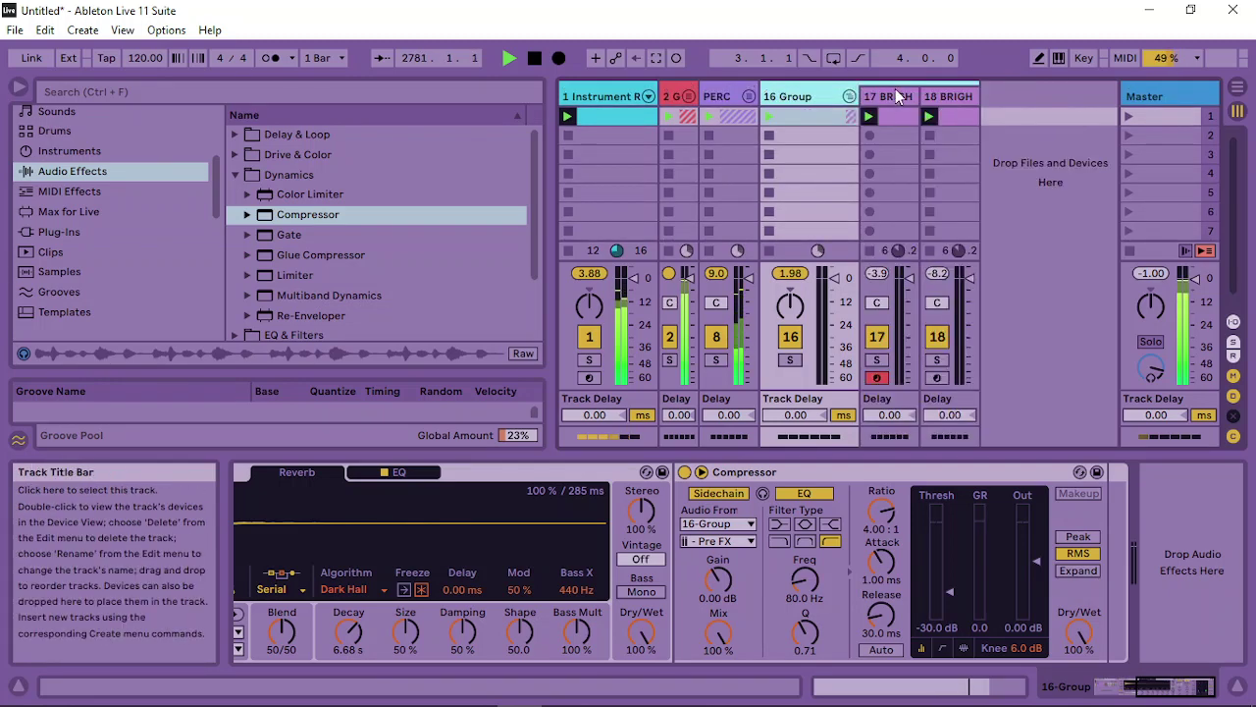
pyautogui.click(888, 96)
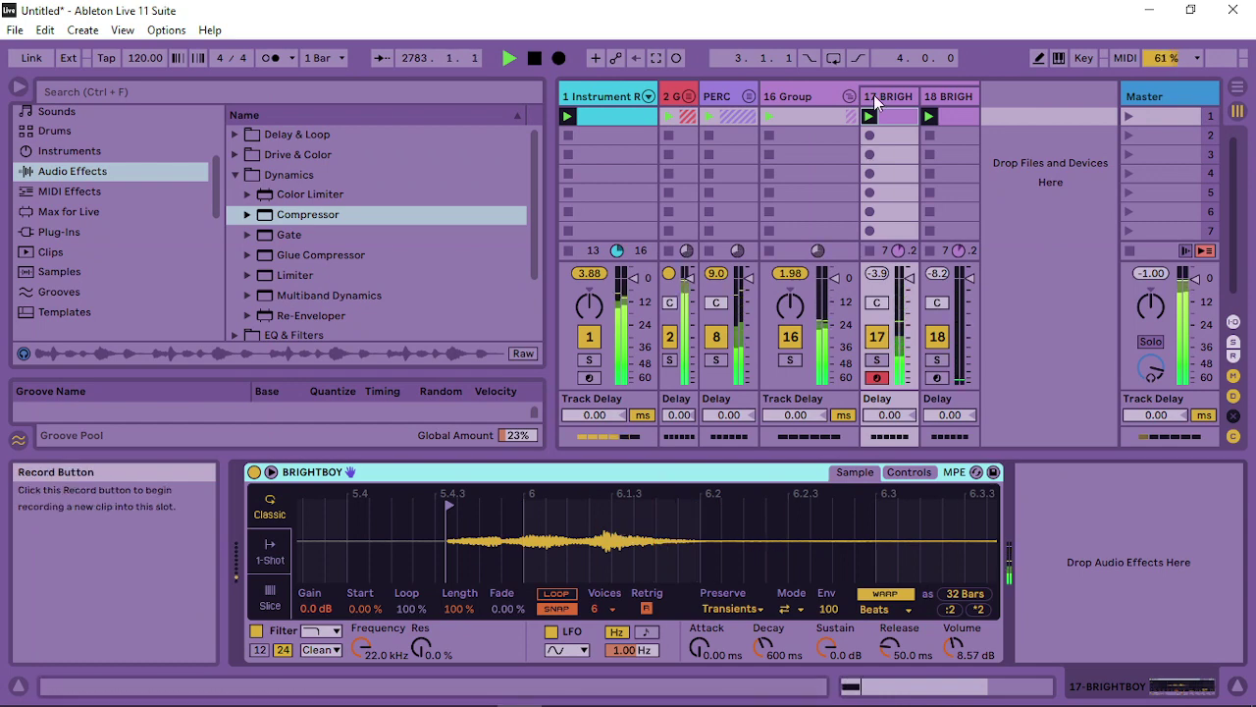
# Set the 16 Group's Hybrid Reverb to a 3.67 s decay and 100% damping
pyautogui.click(802, 93)
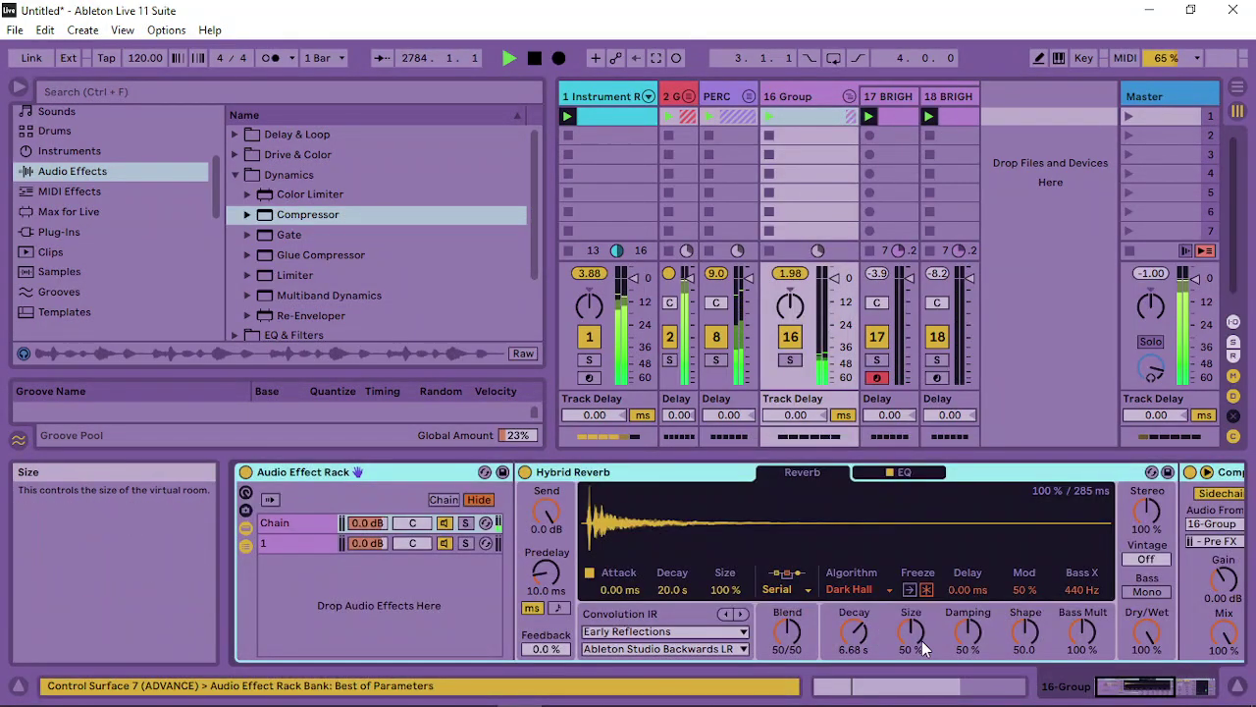
pyautogui.moveTo(854, 633); pyautogui.dragTo(854, 659)
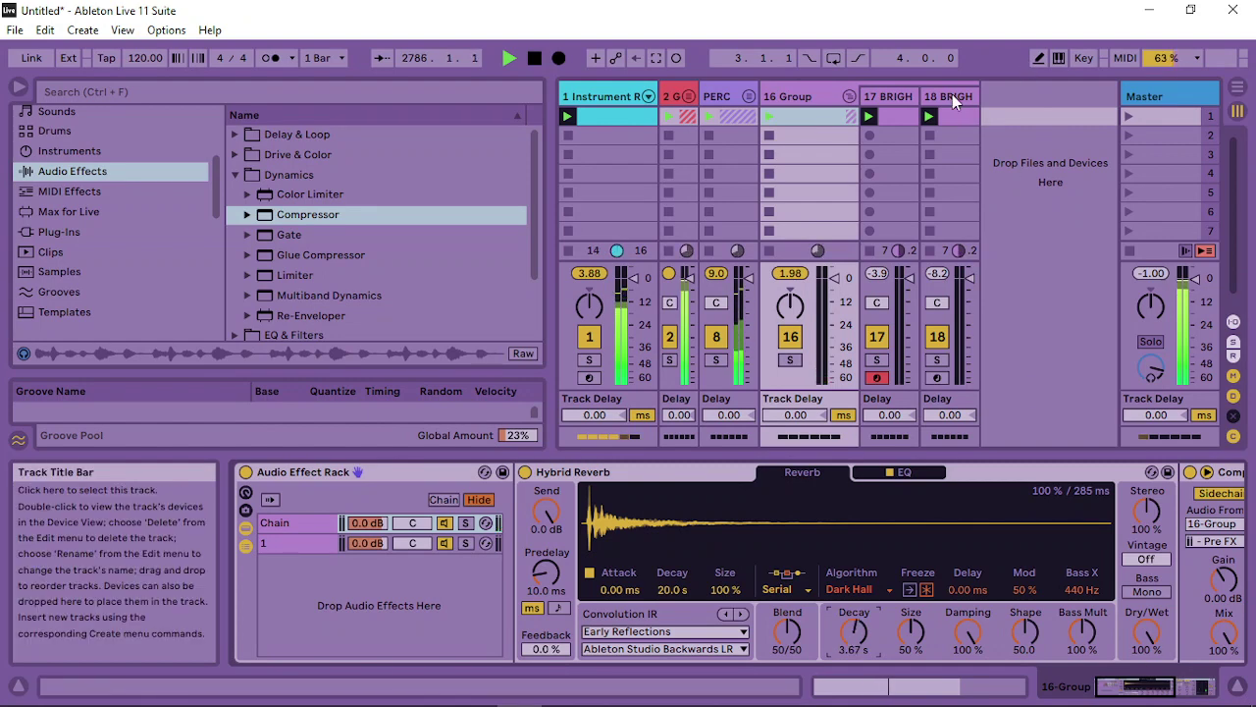
# Examine the samplers and MIDI clips on BRIGHTBOY tracks 17 and 18
pyautogui.click(948, 96)
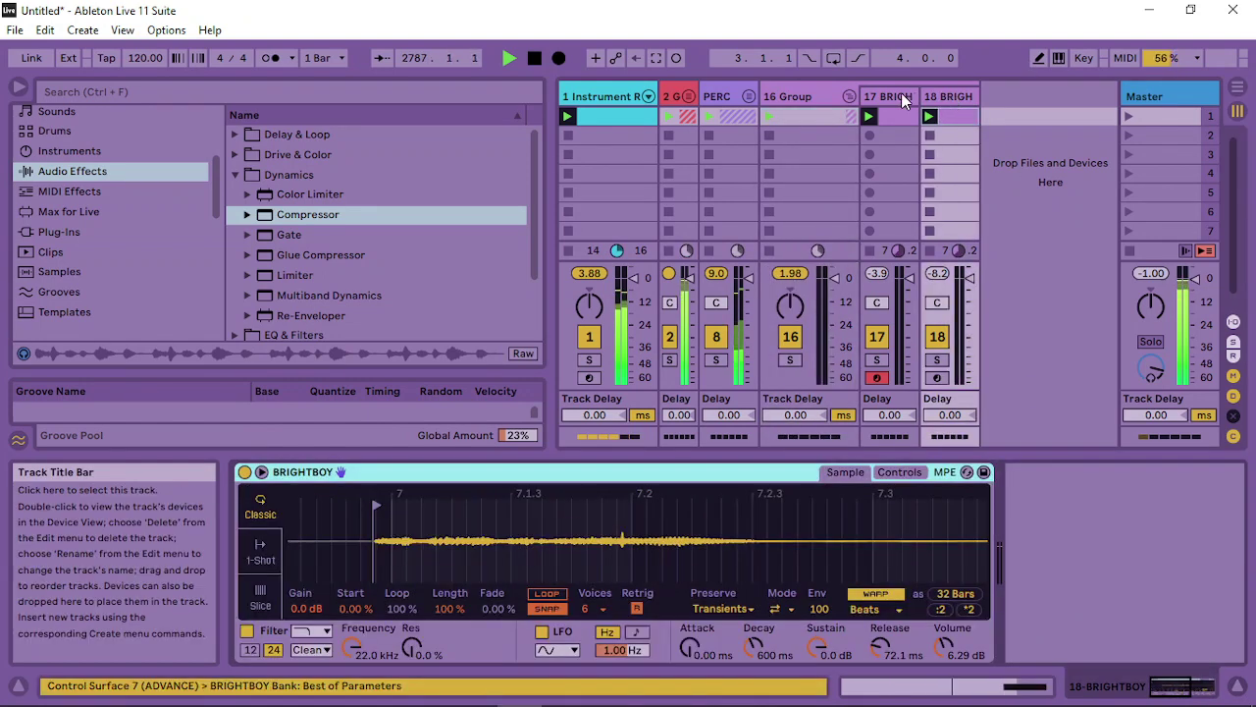
pyautogui.click(901, 95)
pyautogui.click(893, 116)
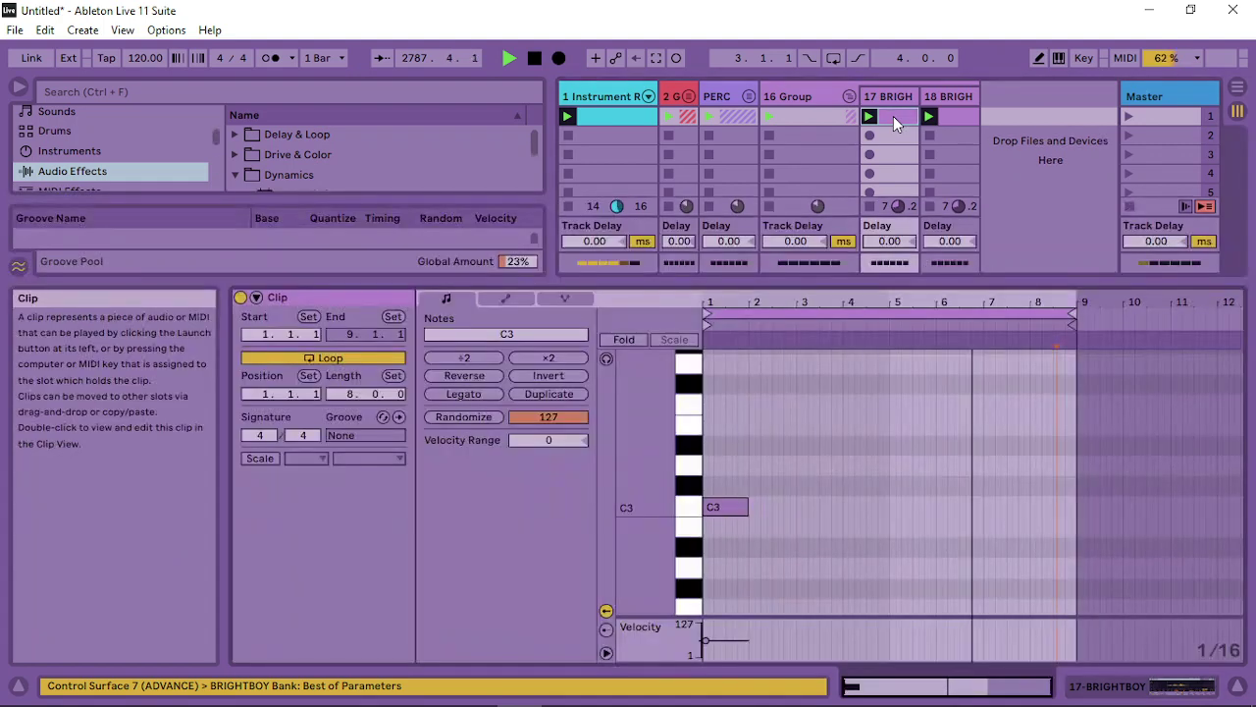
pyautogui.click(966, 117)
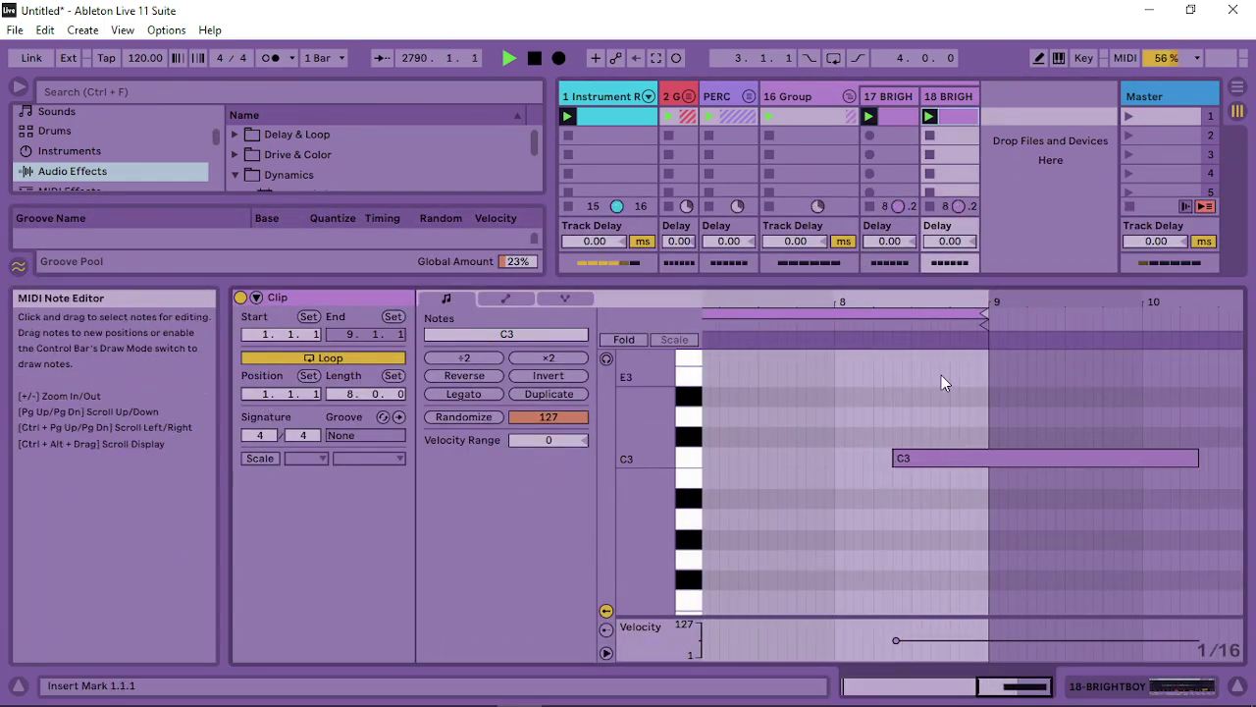
# Set the 16 Group Compressor's threshold to -38.9 dB and release to 217 ms, and lengthen the Hybrid Reverb decay to 15.4 s
pyautogui.doubleClick(790, 96)
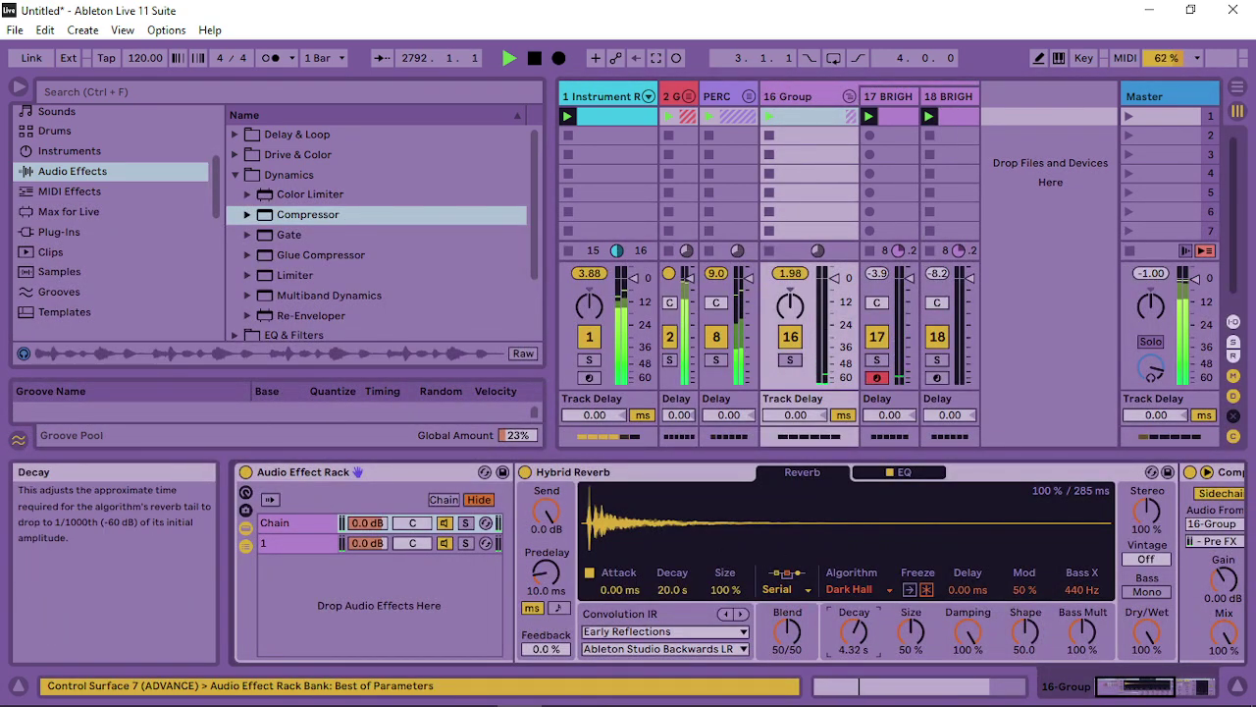
pyautogui.moveTo(1144, 684); pyautogui.dragTo(1185, 699)
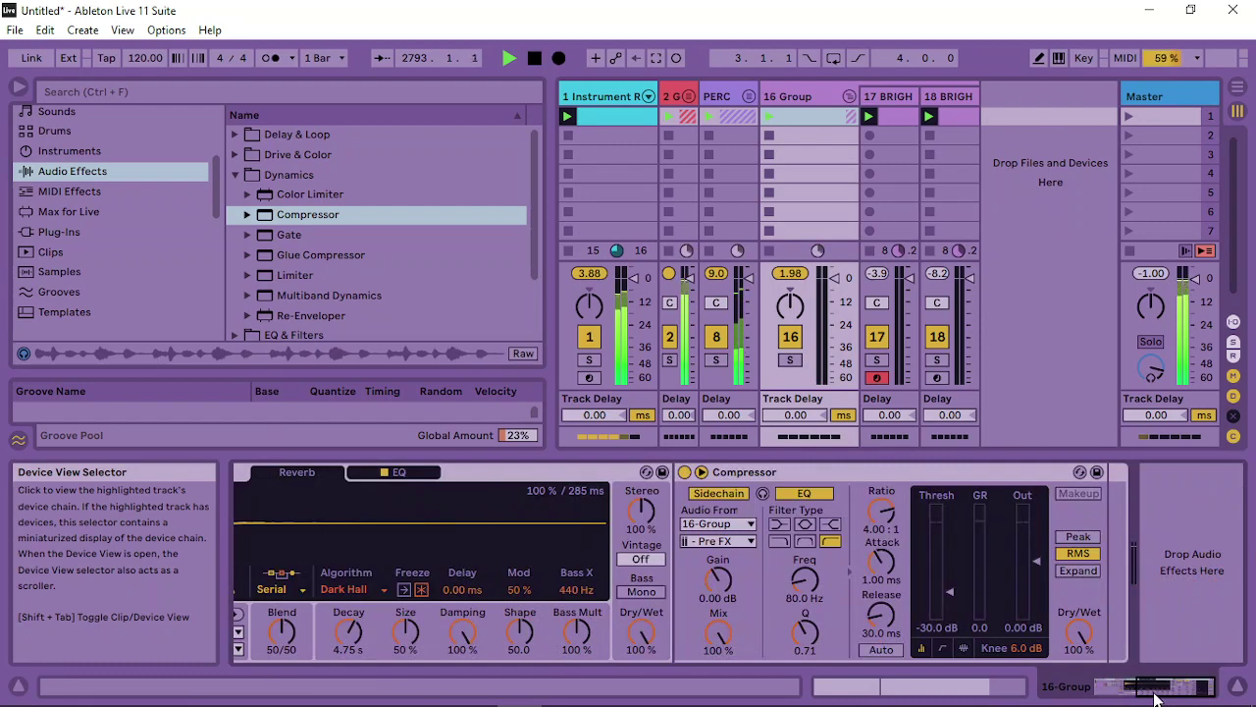
pyautogui.click(718, 523)
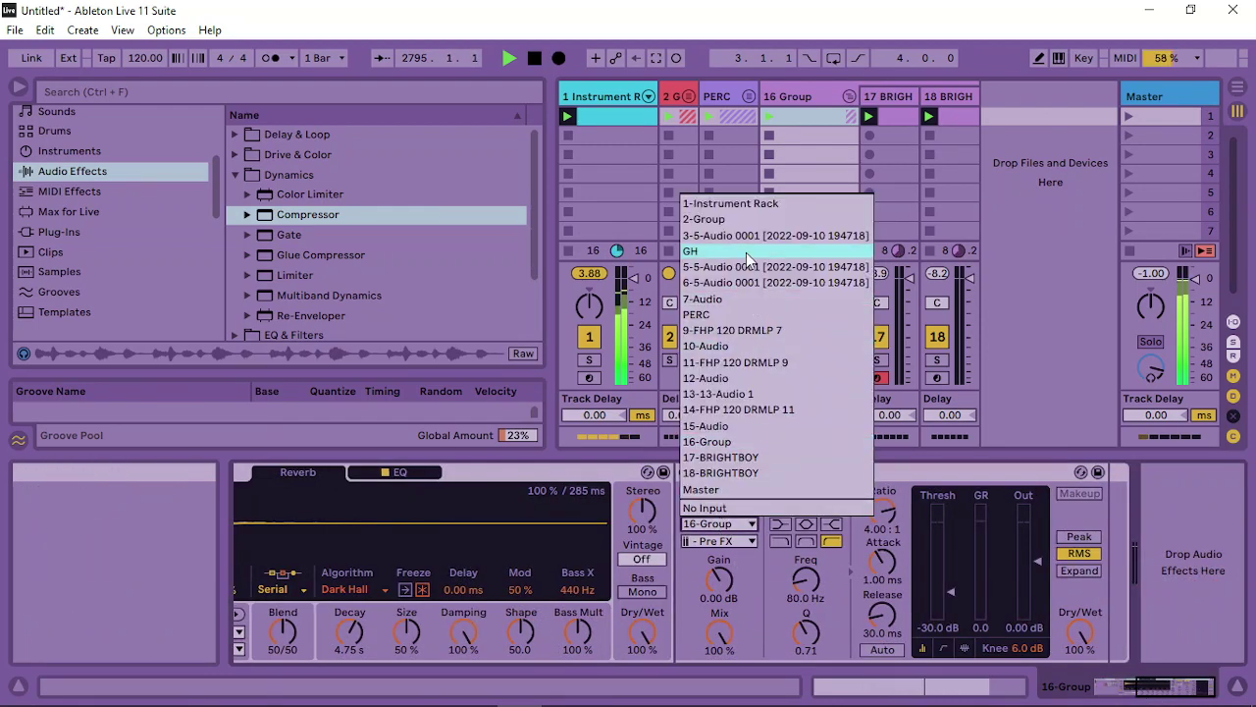
pyautogui.click(775, 557)
pyautogui.moveTo(947, 596); pyautogui.dragTo(885, 624)
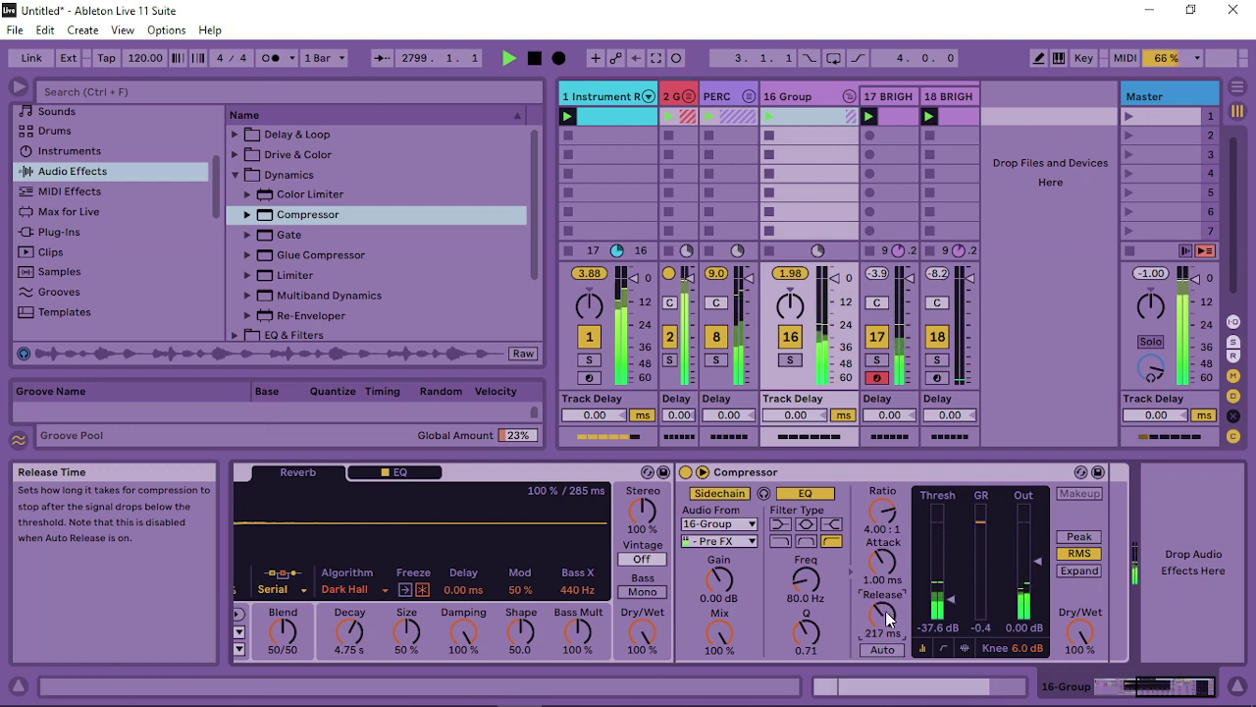
pyautogui.moveTo(953, 599); pyautogui.dragTo(952, 599)
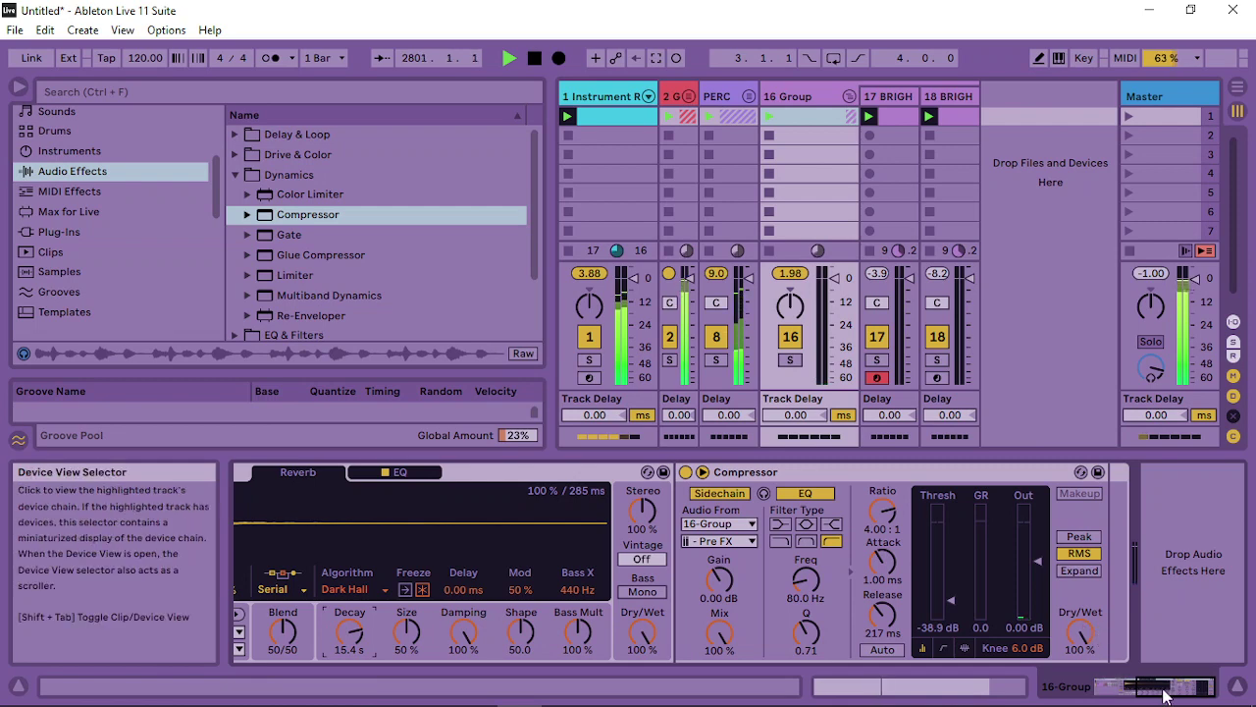
pyautogui.moveTo(1135, 681); pyautogui.dragTo(1065, 692)
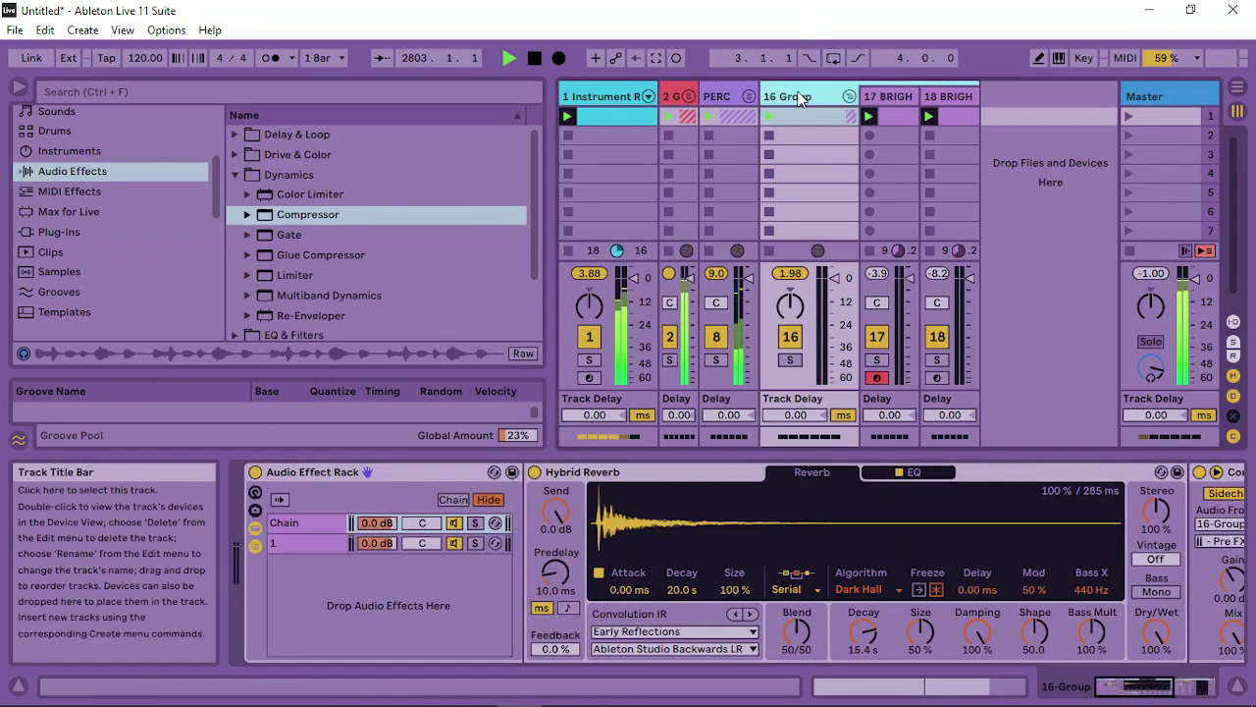
pyautogui.click(848, 95)
pyautogui.click(835, 94)
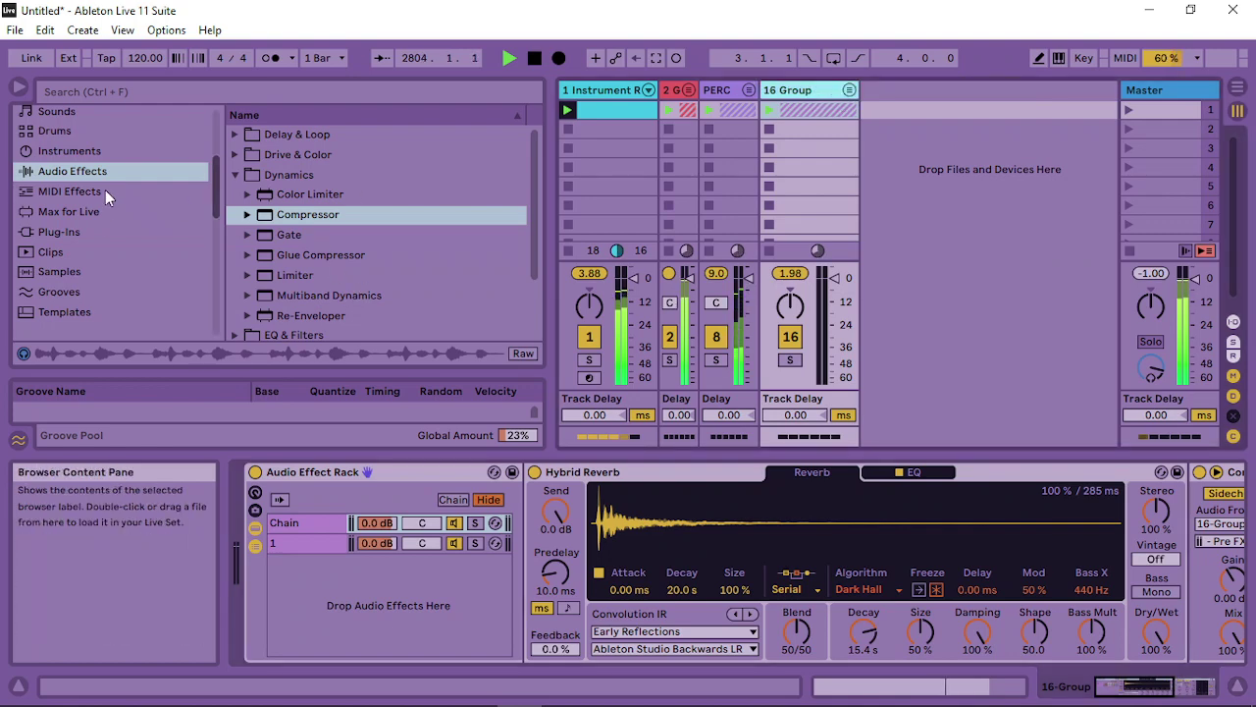
pyautogui.click(849, 90)
# Add an Echo from the Delay & Loop audio effects after the BRIGHTBOY sampler on track 17
pyautogui.click(971, 101)
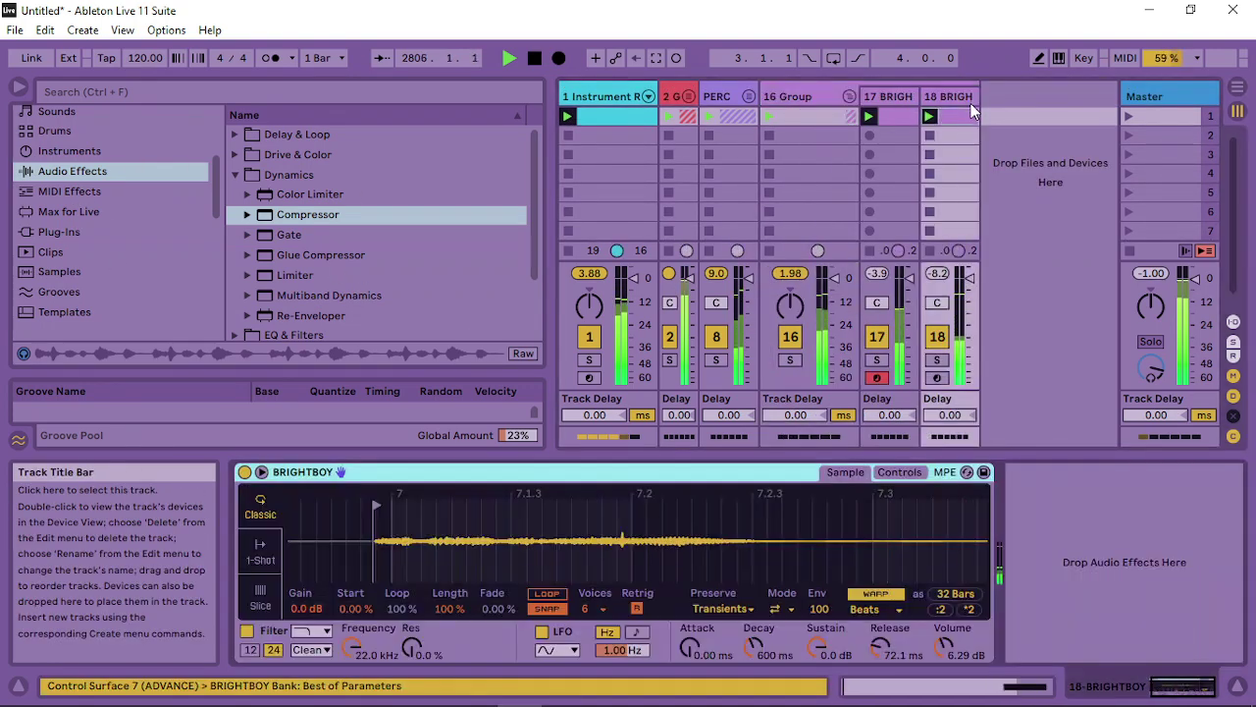
pyautogui.click(901, 98)
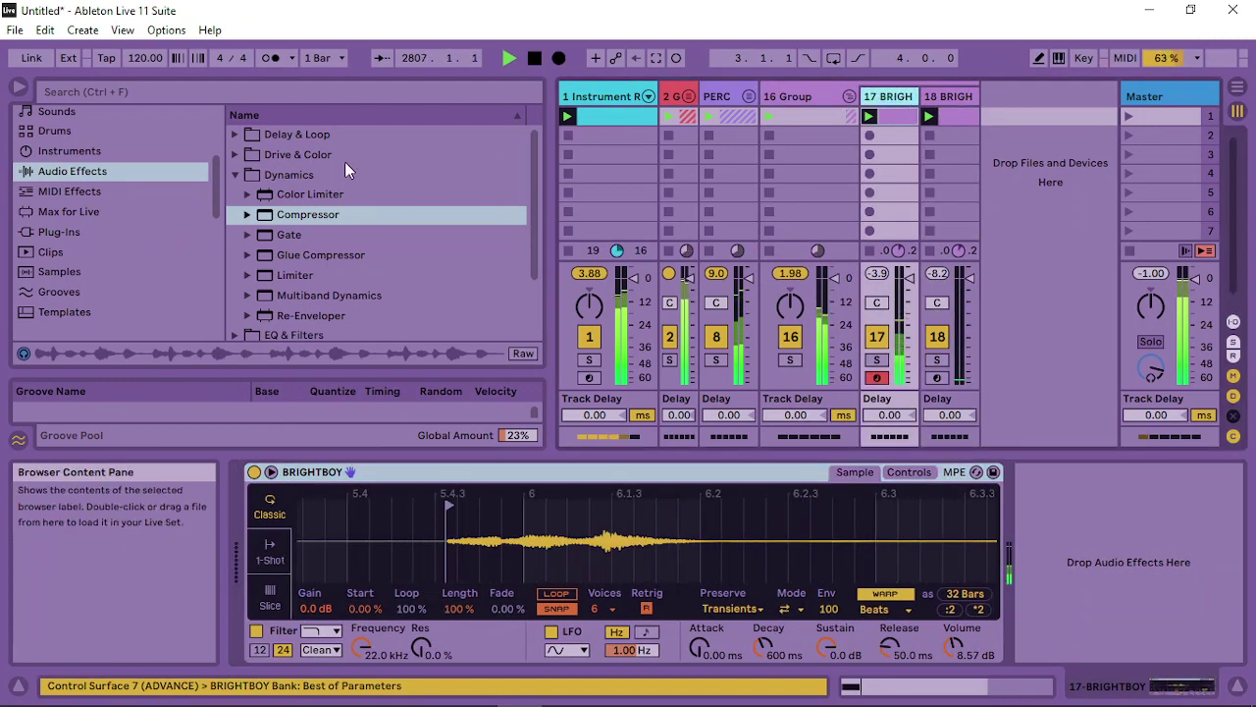
pyautogui.click(227, 132)
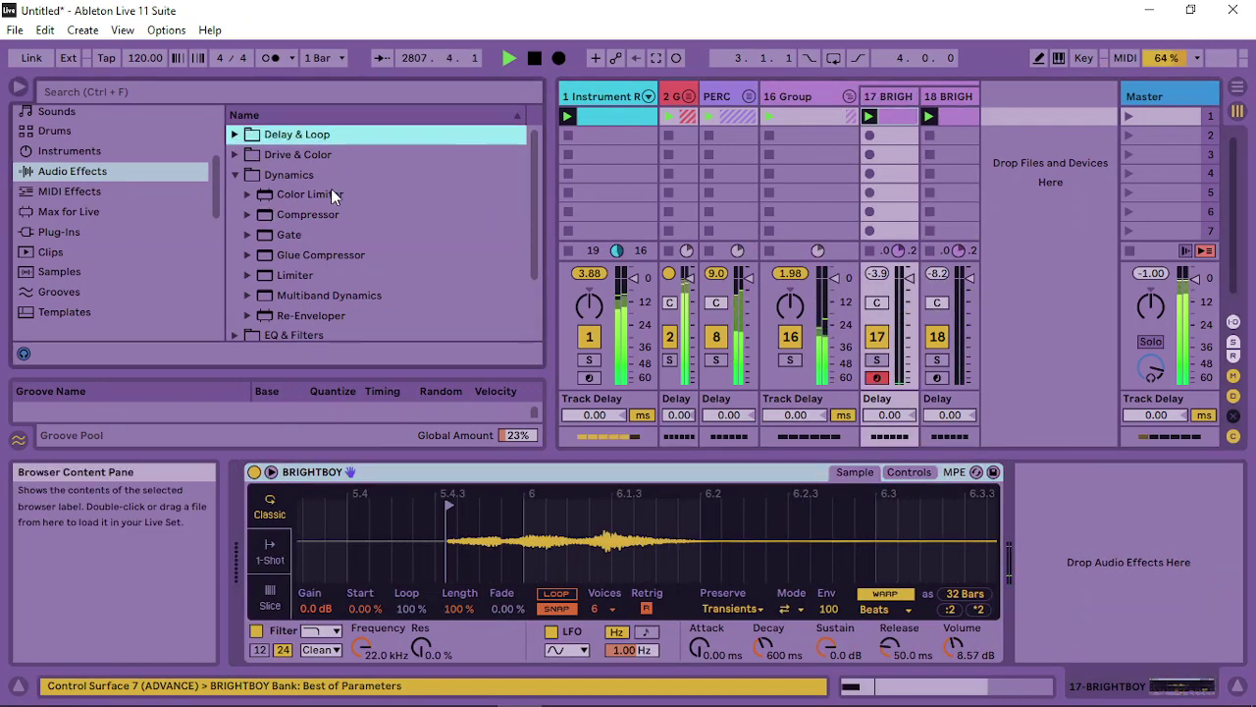
pyautogui.click(234, 134)
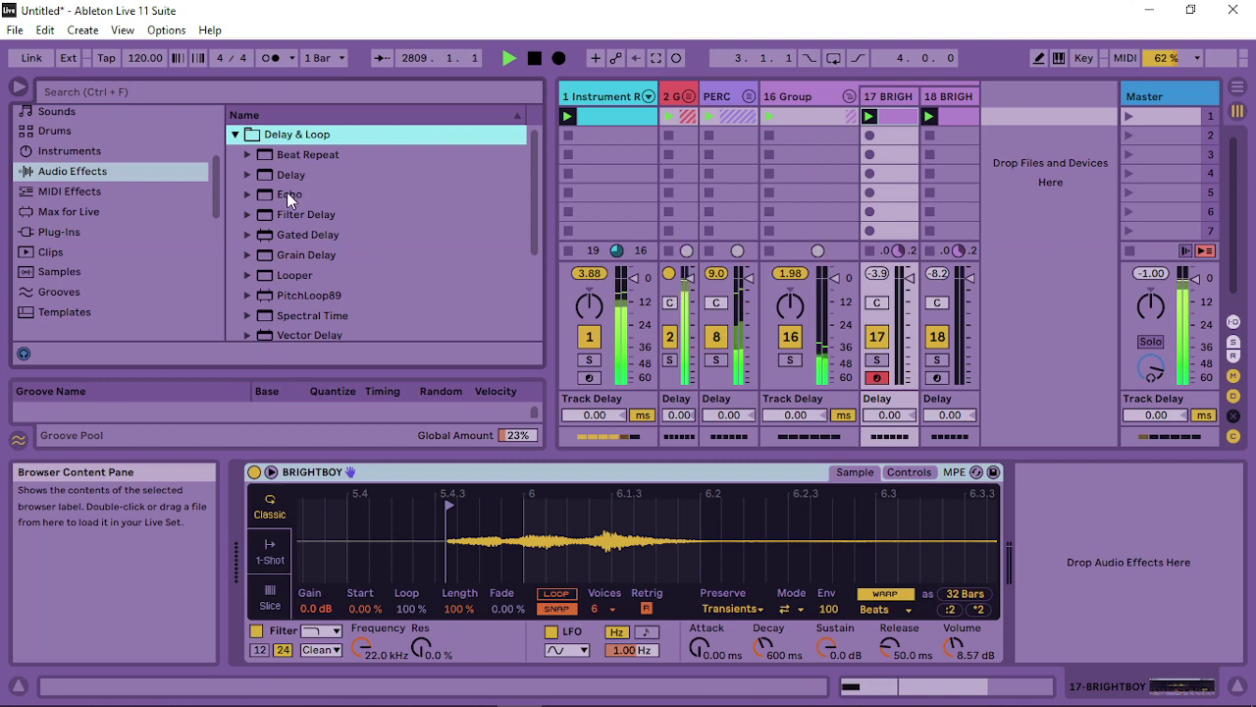
pyautogui.moveTo(286, 194); pyautogui.dragTo(1058, 589)
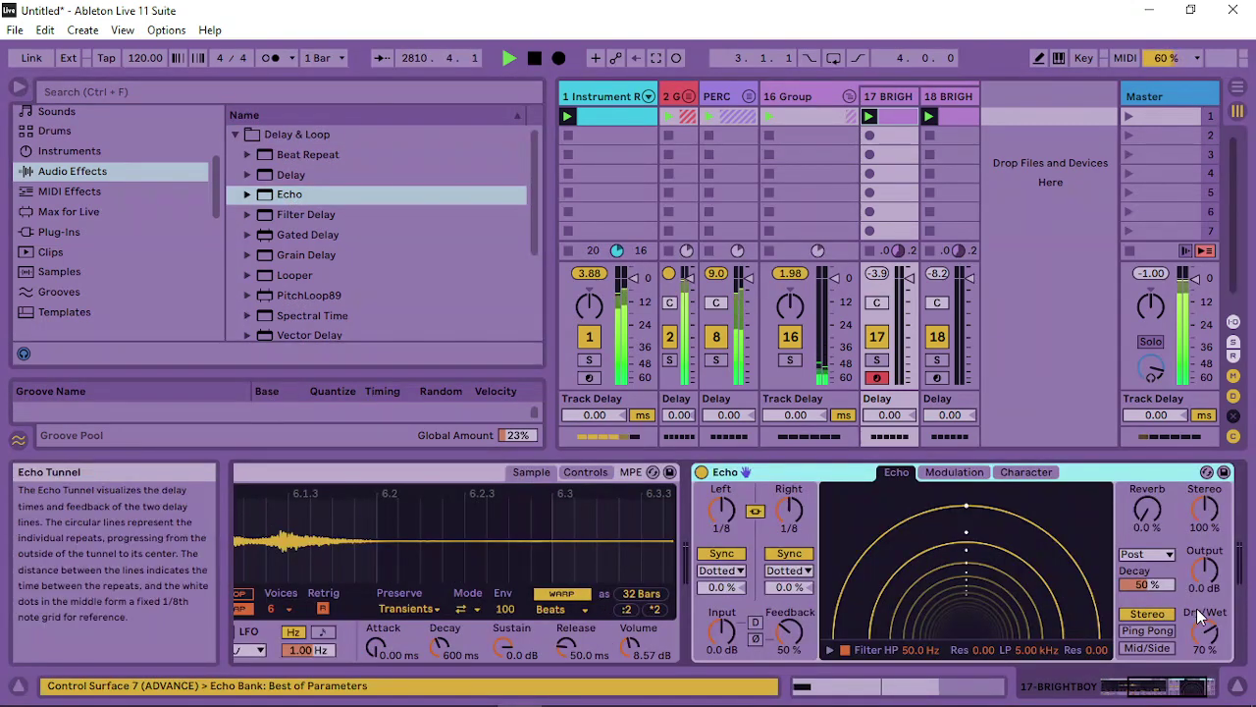
# Switch the Echo to Mid/Side mode and set its Dry/Wet to 44% and Reverb to 19%
pyautogui.click(1146, 647)
pyautogui.moveTo(1205, 631); pyautogui.dragTo(1205, 663)
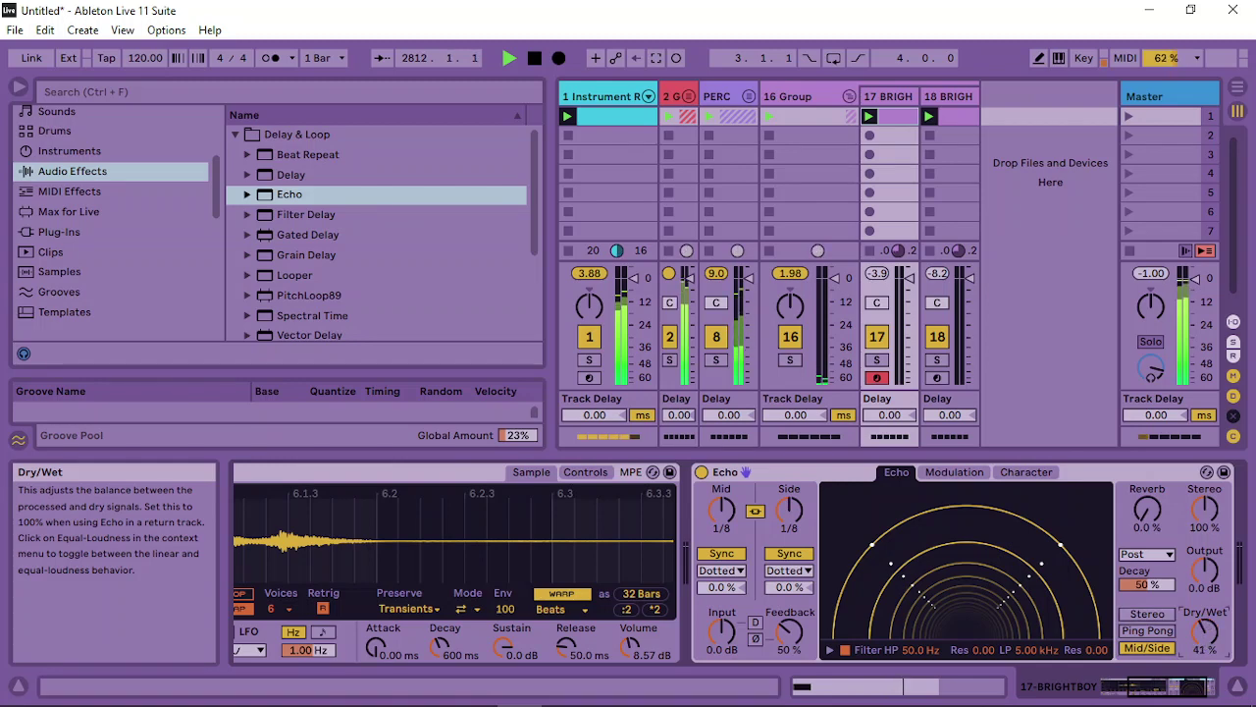
pyautogui.click(1147, 509)
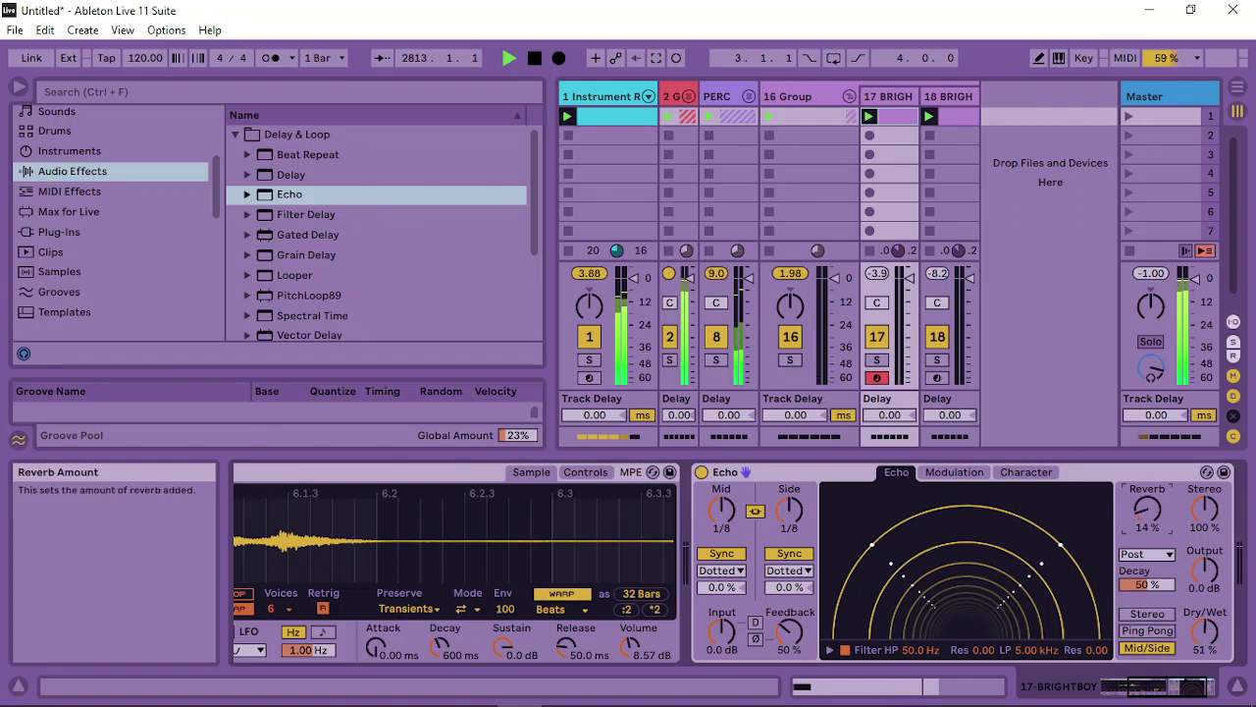
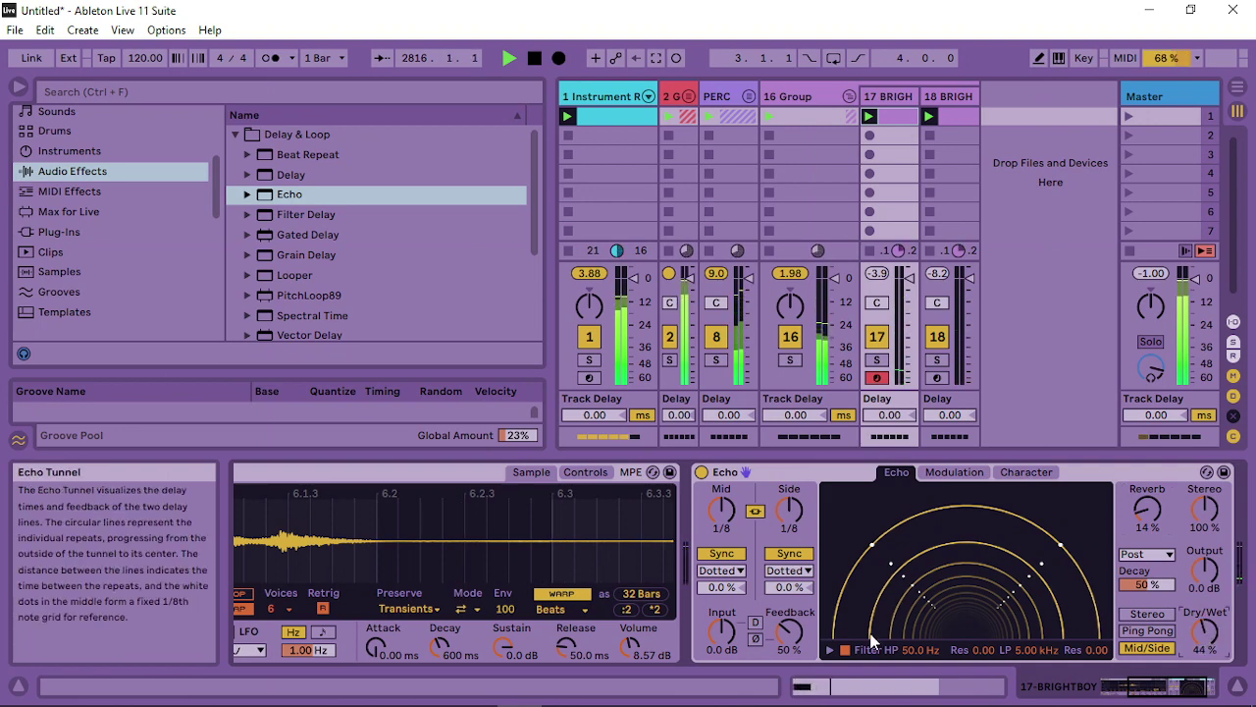
pyautogui.click(1152, 532)
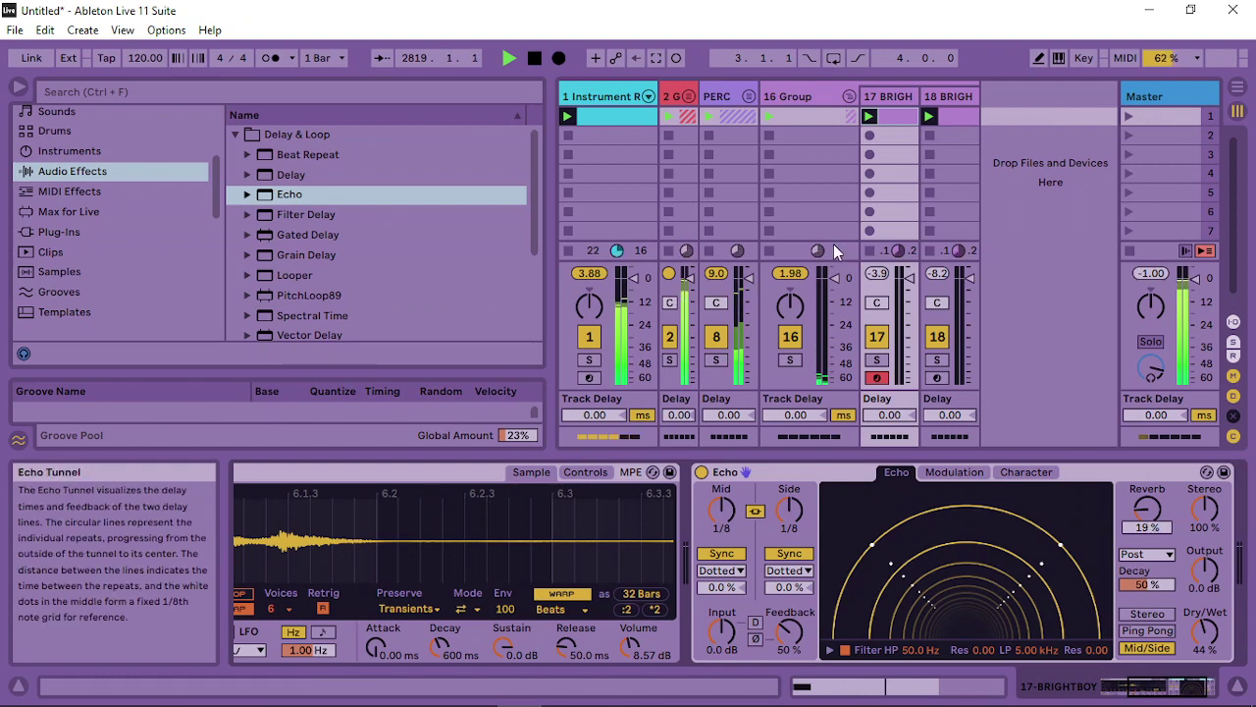
# Lower the Auto Filter cutoff in track 1's Instrument Rack to 437 Hz and map its frequency to Macro 1
pyautogui.click(603, 88)
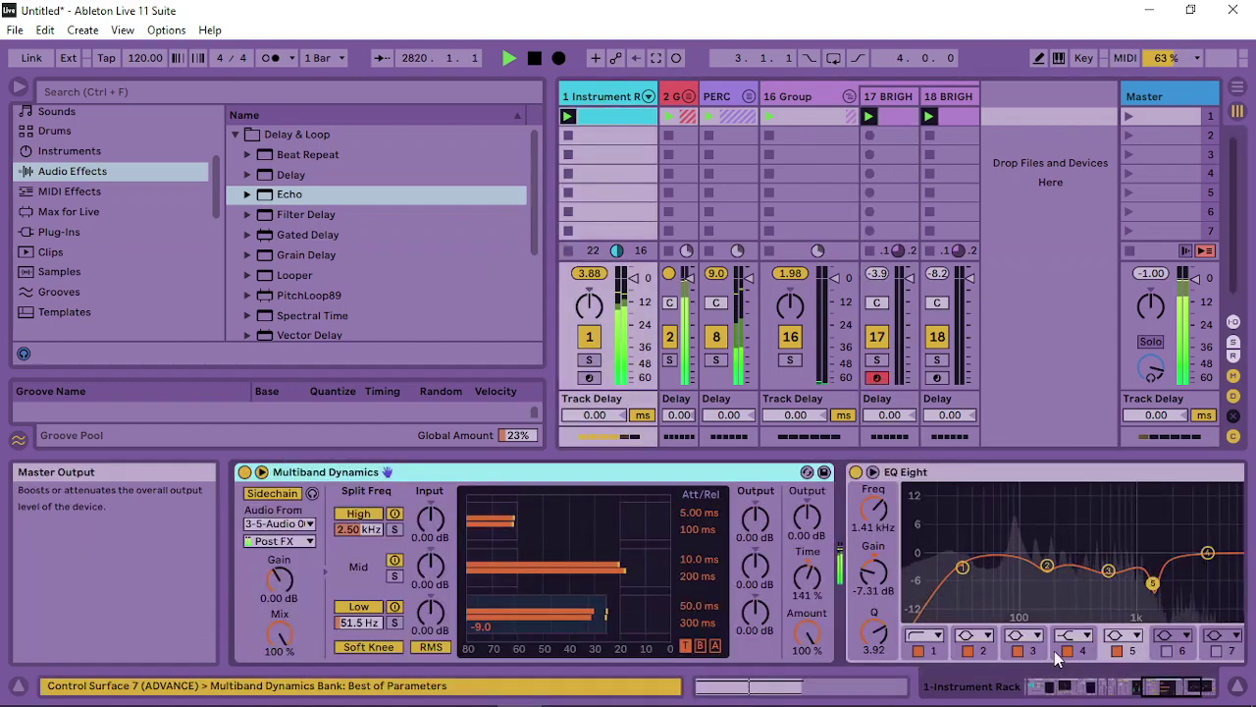
pyautogui.moveTo(1164, 688); pyautogui.dragTo(1030, 689)
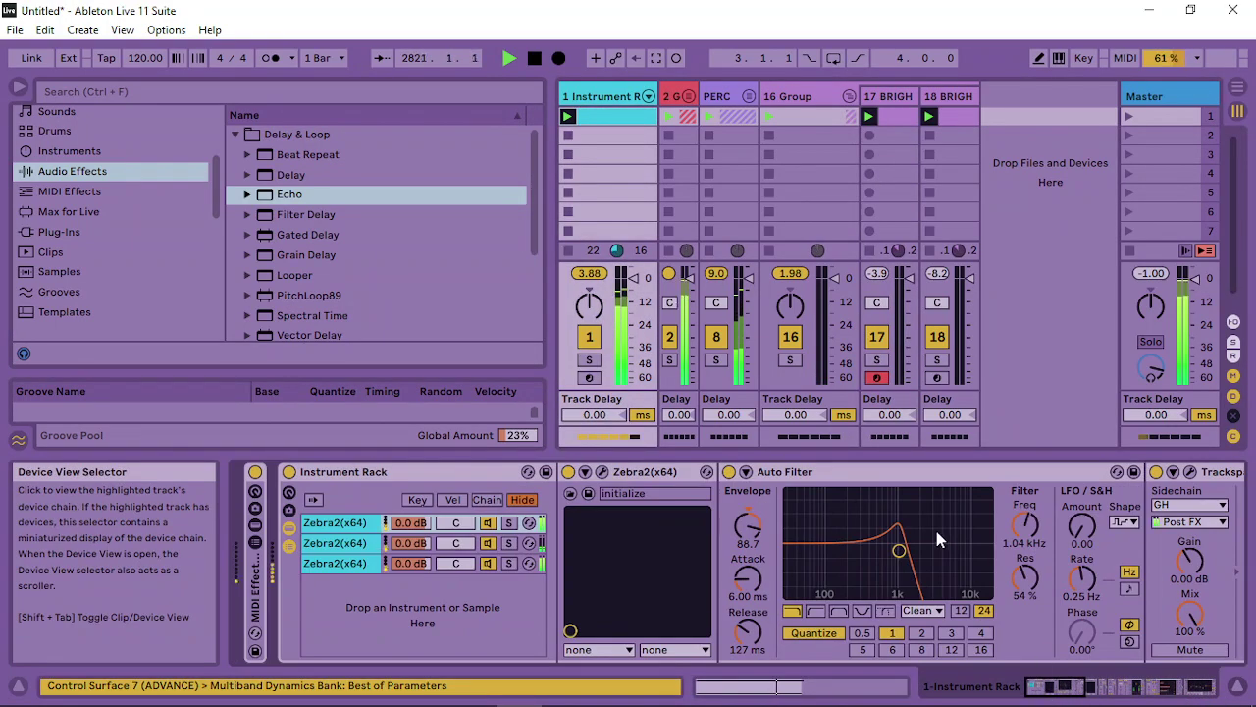
pyautogui.moveTo(895, 552)
pyautogui.mouseDown()
pyautogui.moveTo(839, 542)
pyautogui.moveTo(870, 552)
pyautogui.mouseUp()
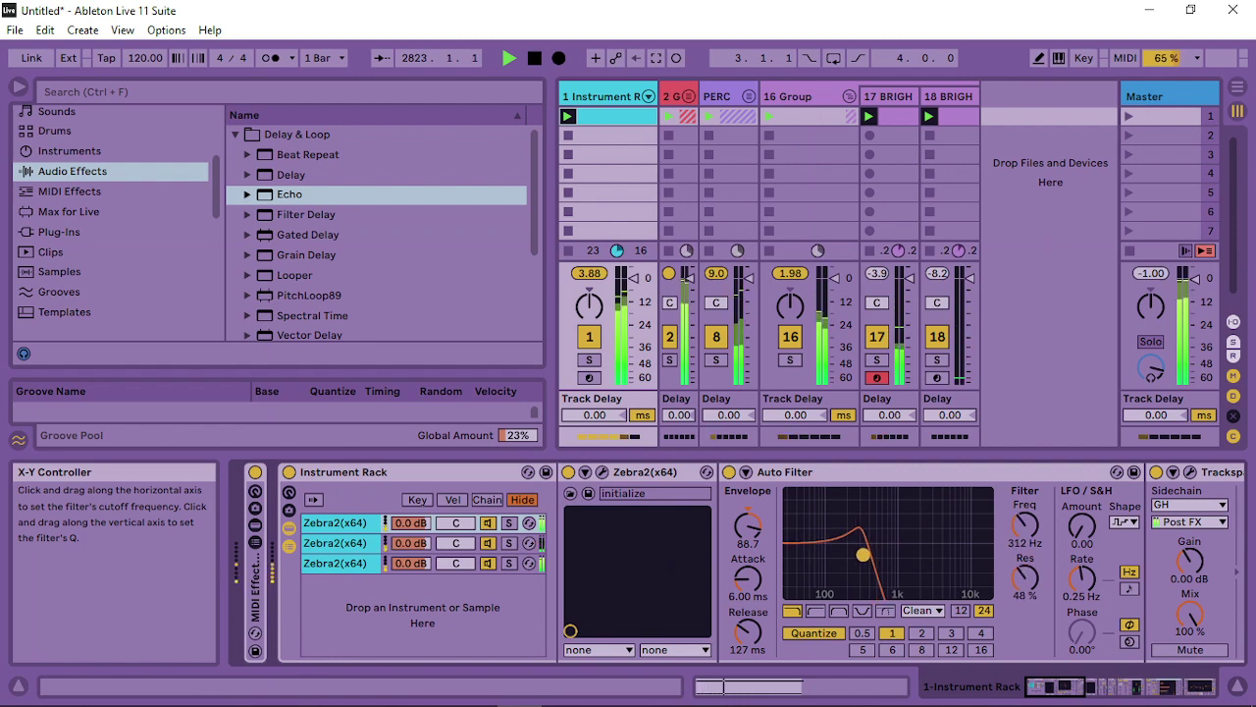
pyautogui.rightClick(1025, 525)
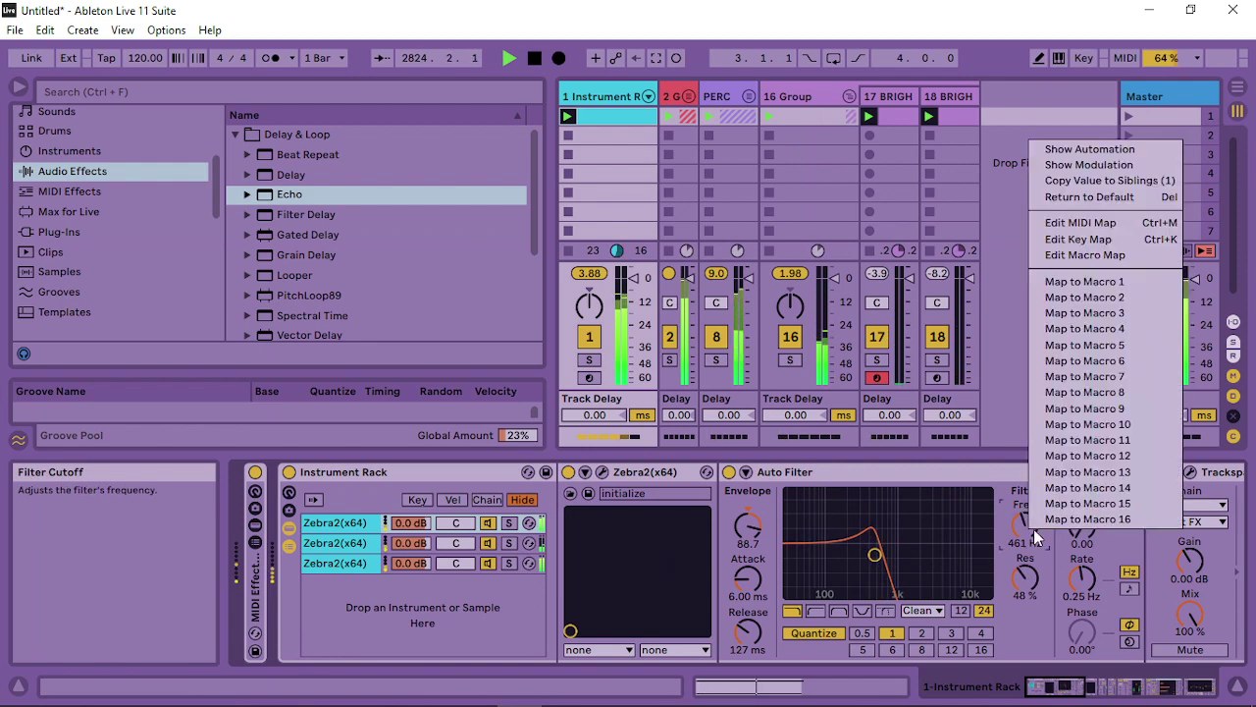
pyautogui.click(1084, 280)
# Show the Frequency macro's automation in the track 1 clip, unlink its envelope loop and set the envelope length to 16 bars
pyautogui.rightClick(330, 530)
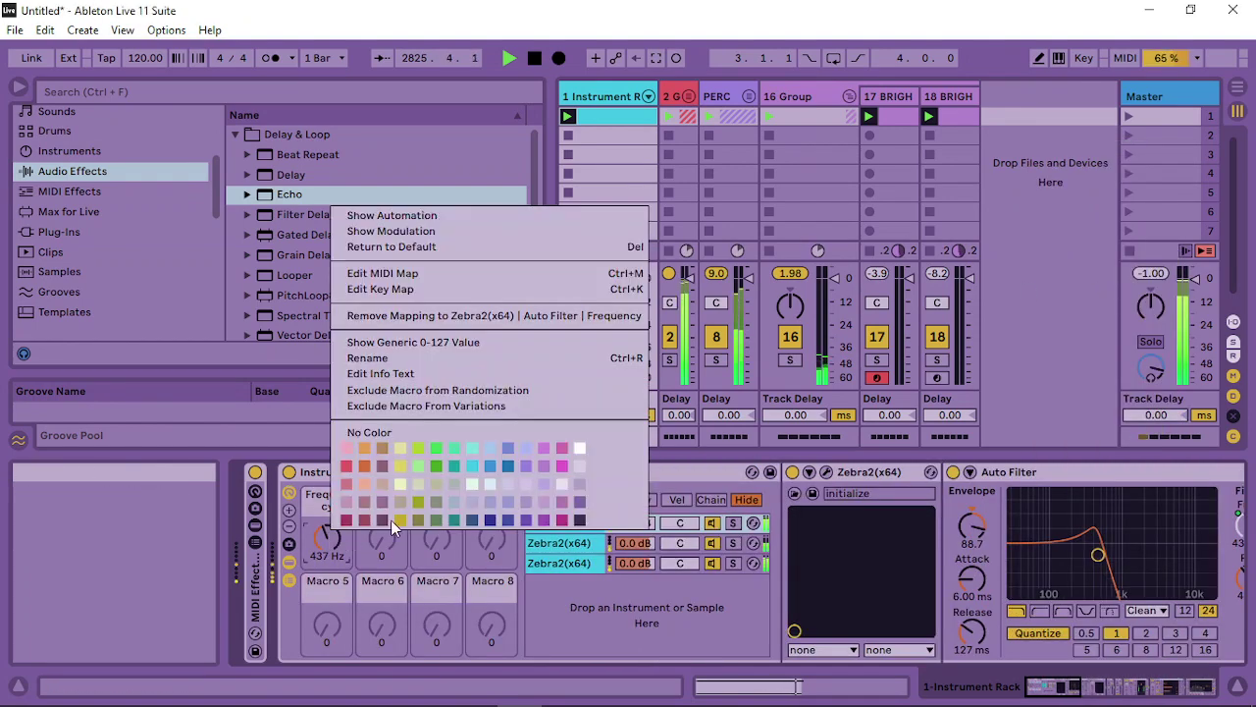
pyautogui.click(440, 215)
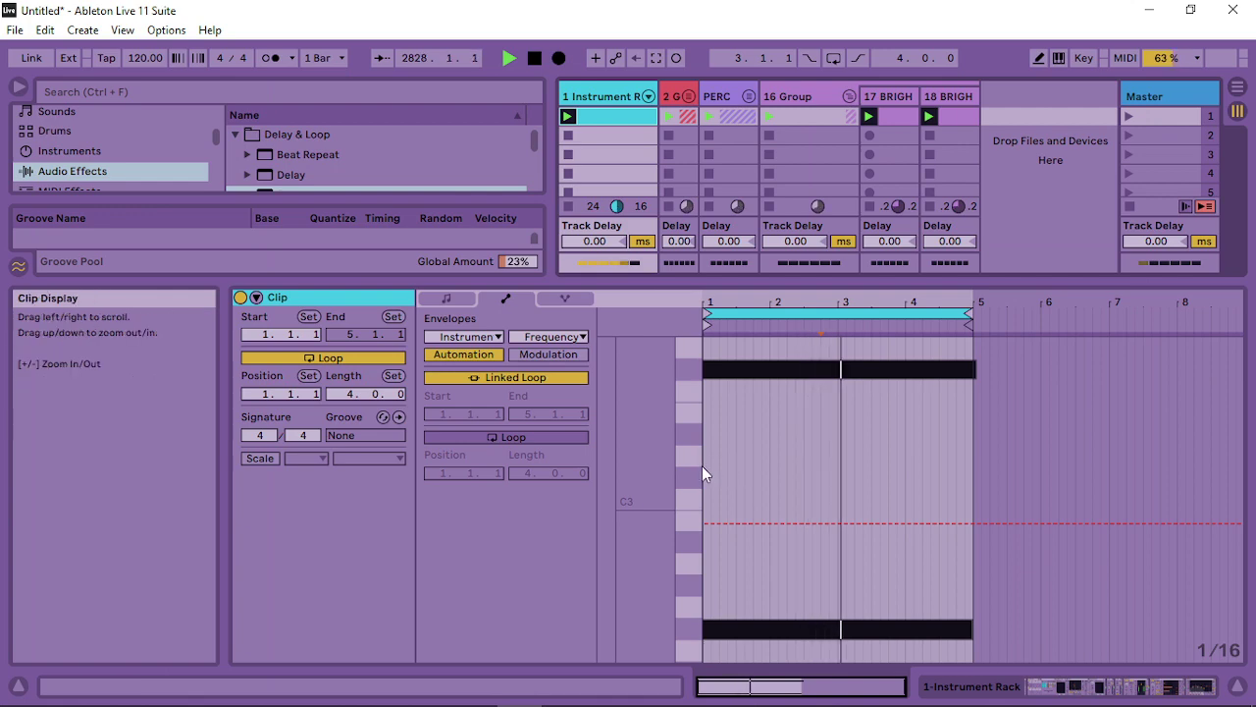
pyautogui.click(705, 521)
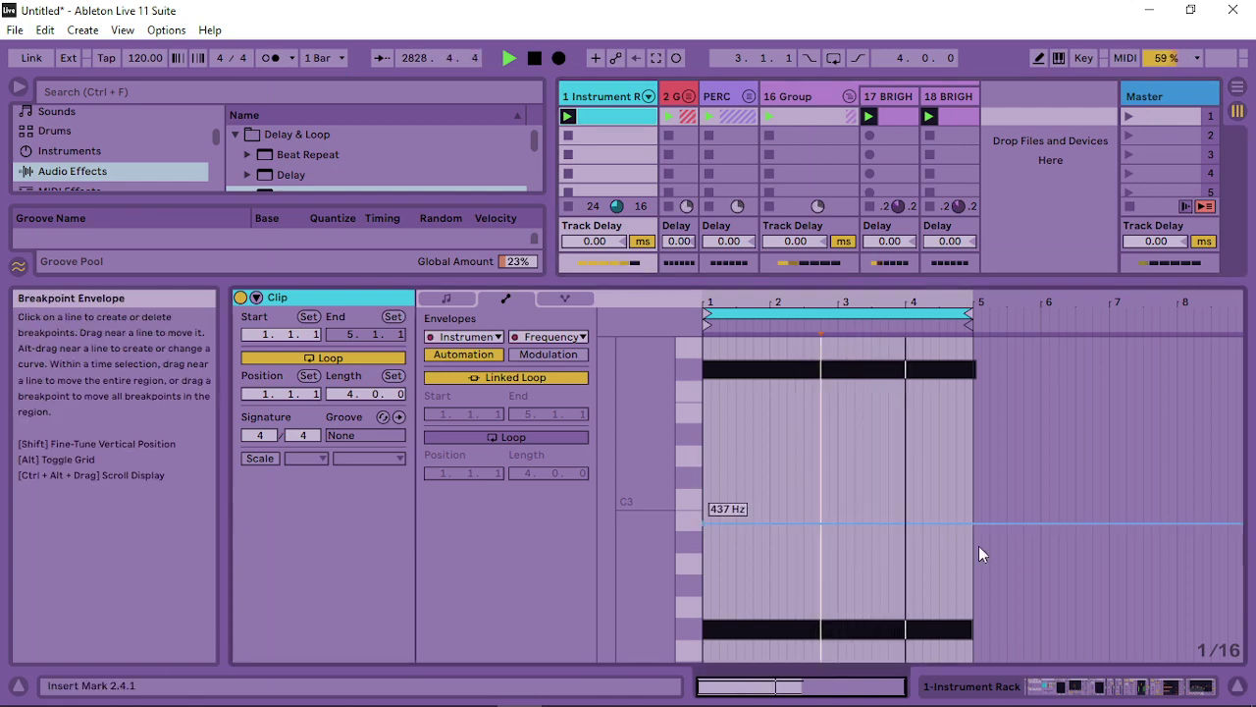
pyautogui.click(516, 377)
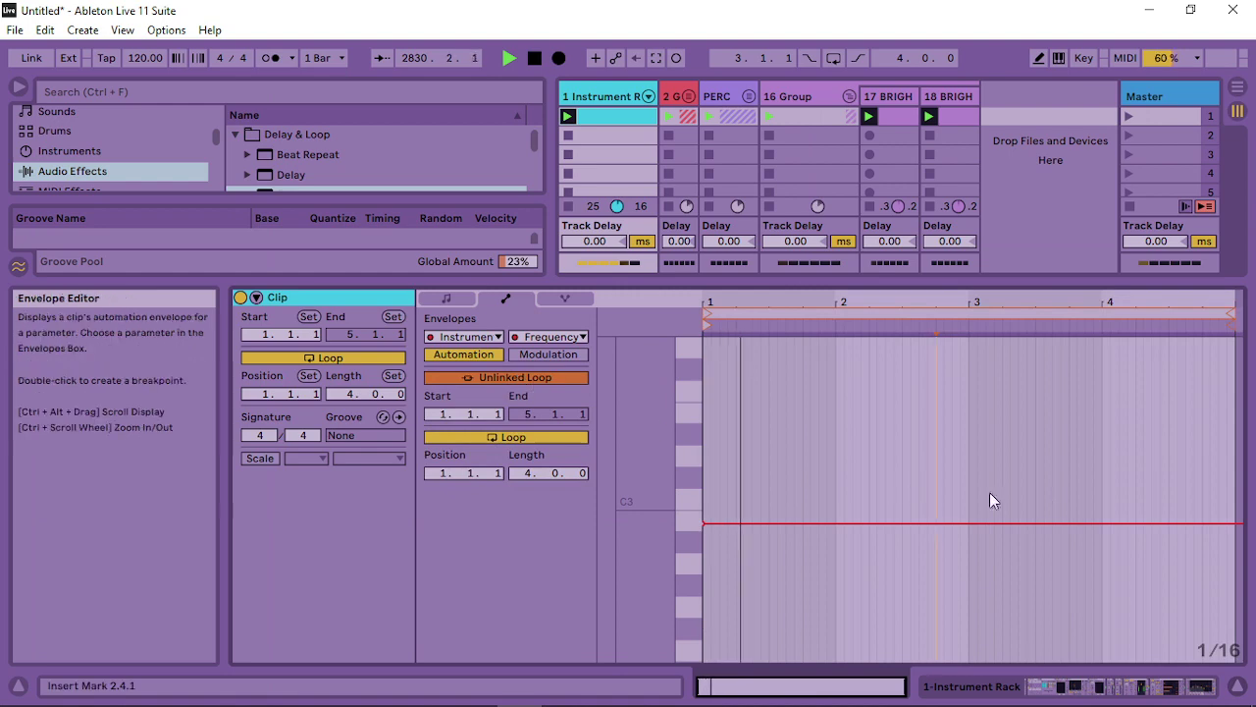
pyautogui.click(519, 473)
pyautogui.write('16')
pyautogui.press('Return')
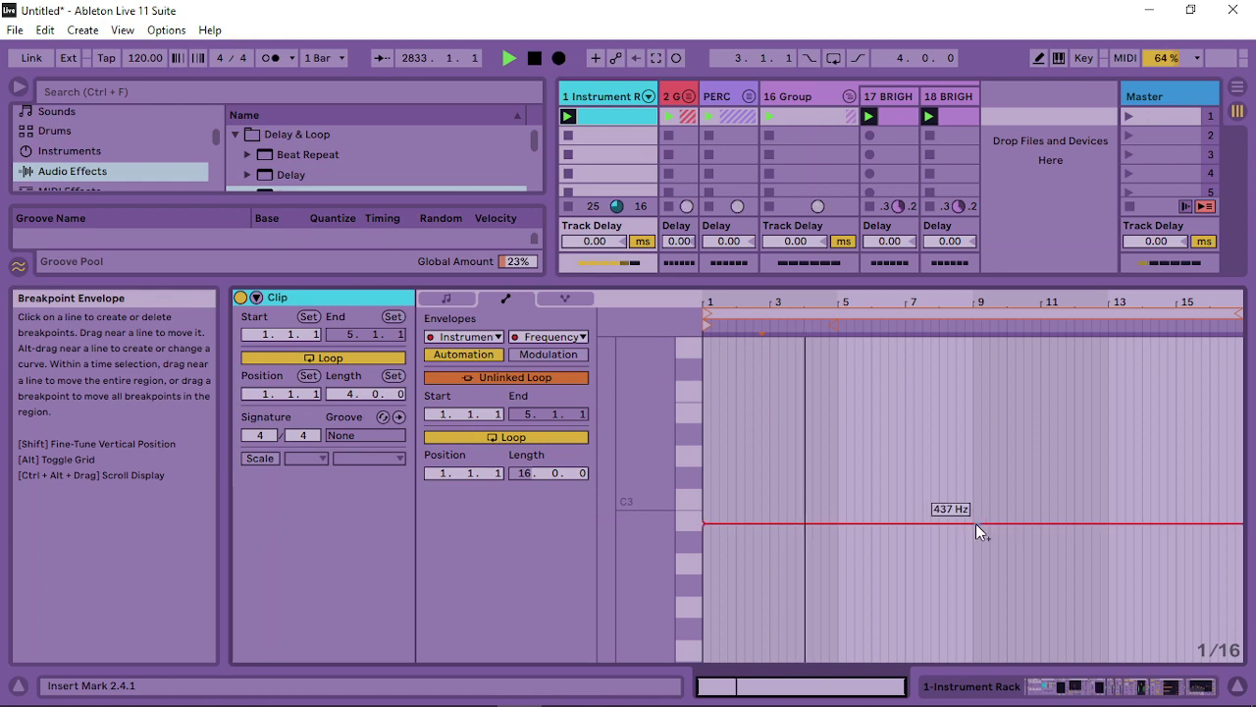
# Shape the Frequency envelope: 778 Hz then 1.31 kHz at bar 9, 437 Hz from bar 13 to about 14.5, and a steep rise to bar 17
pyautogui.moveTo(975, 523); pyautogui.dragTo(969, 496)
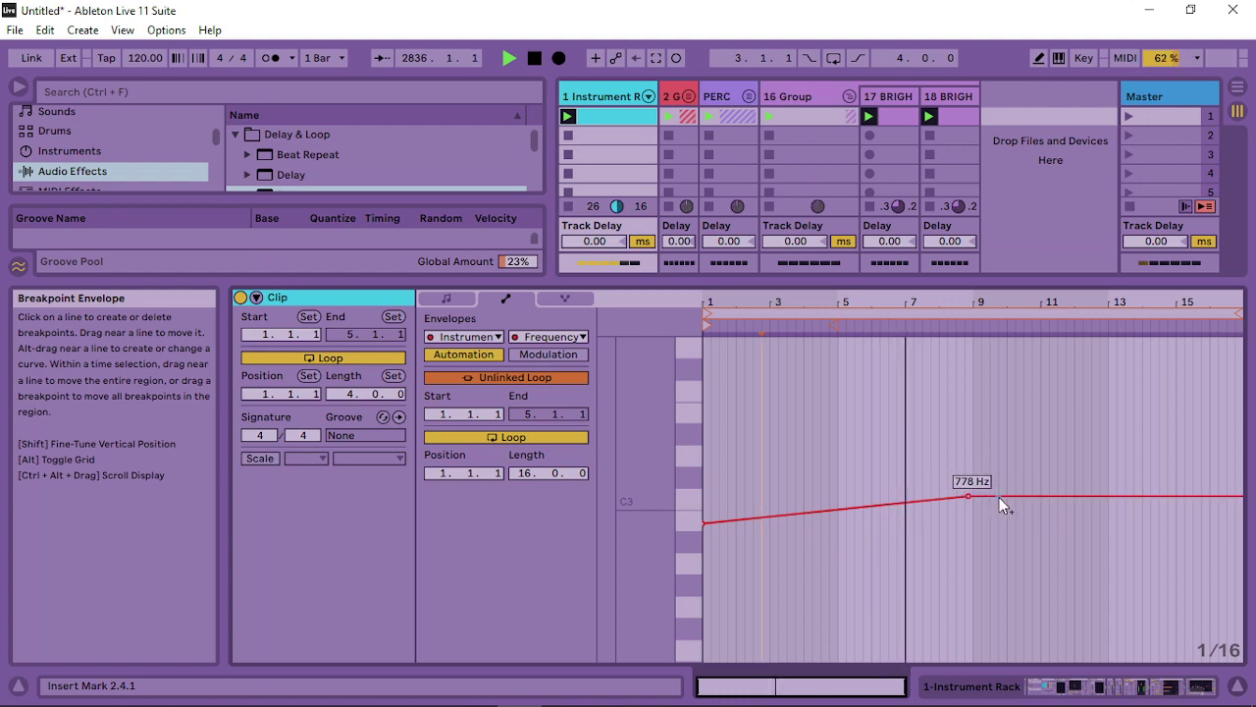
pyautogui.moveTo(969, 497); pyautogui.dragTo(975, 468)
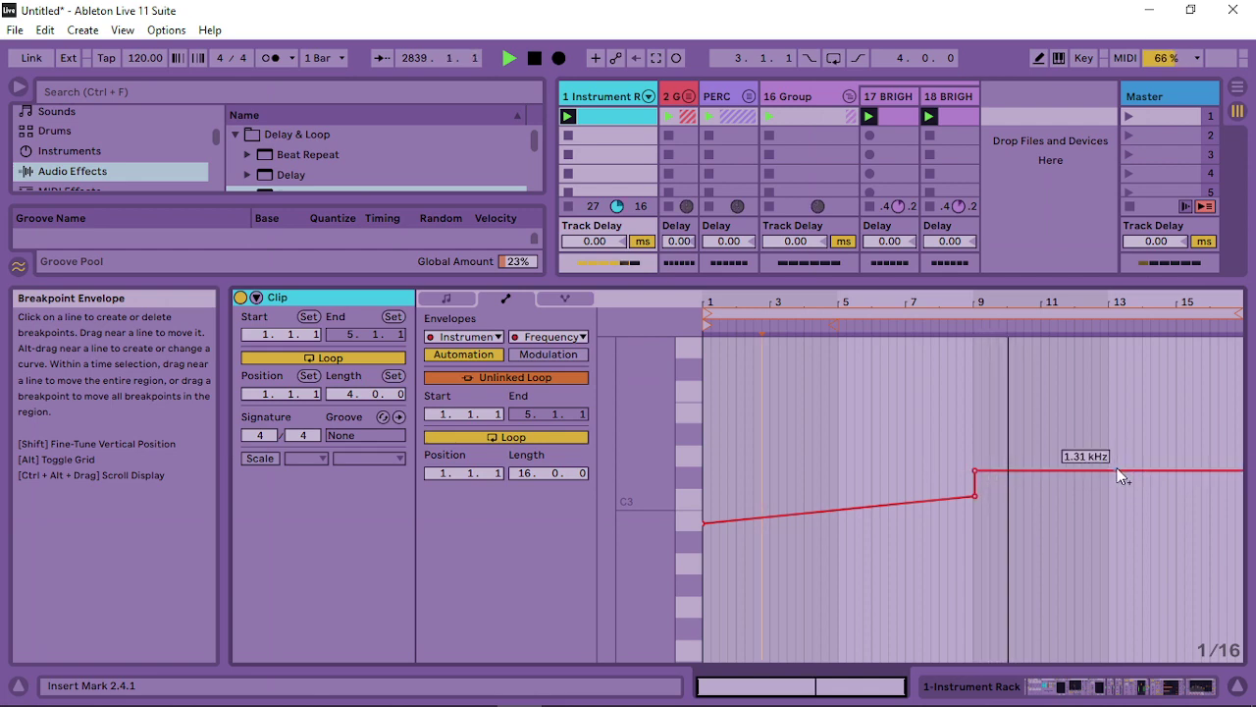
pyautogui.moveTo(1121, 475); pyautogui.dragTo(1110, 523)
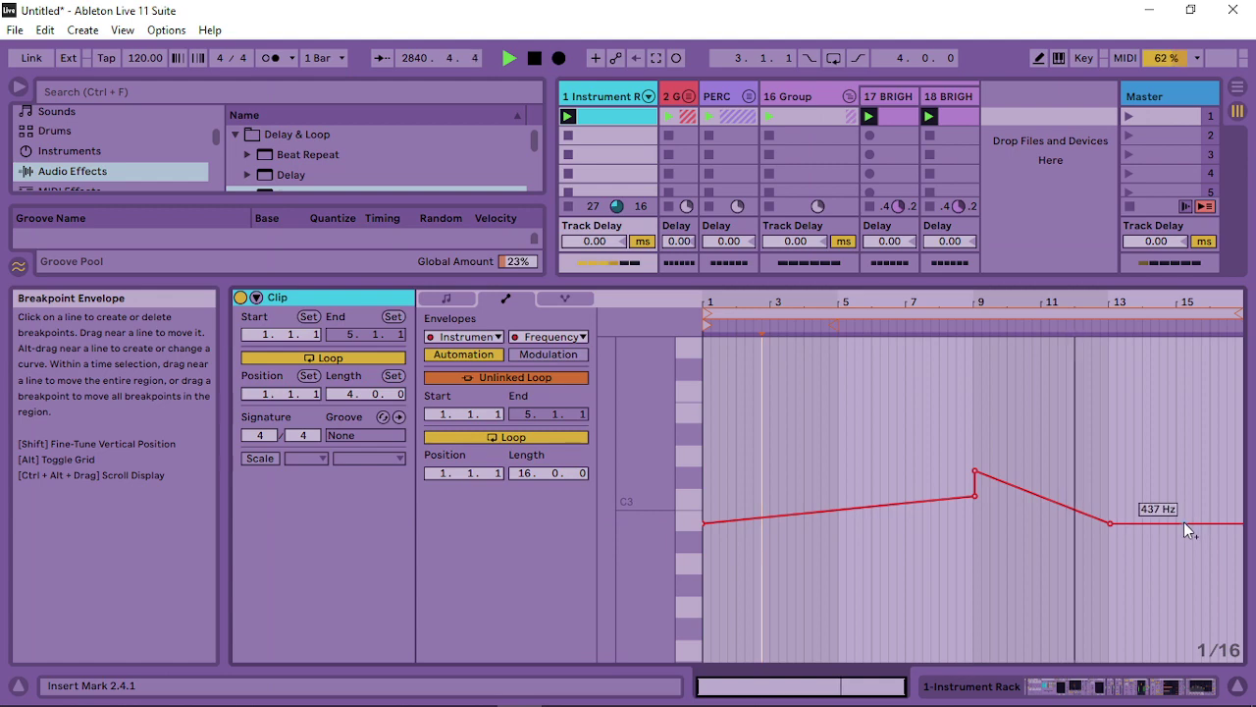
pyautogui.click(1165, 523)
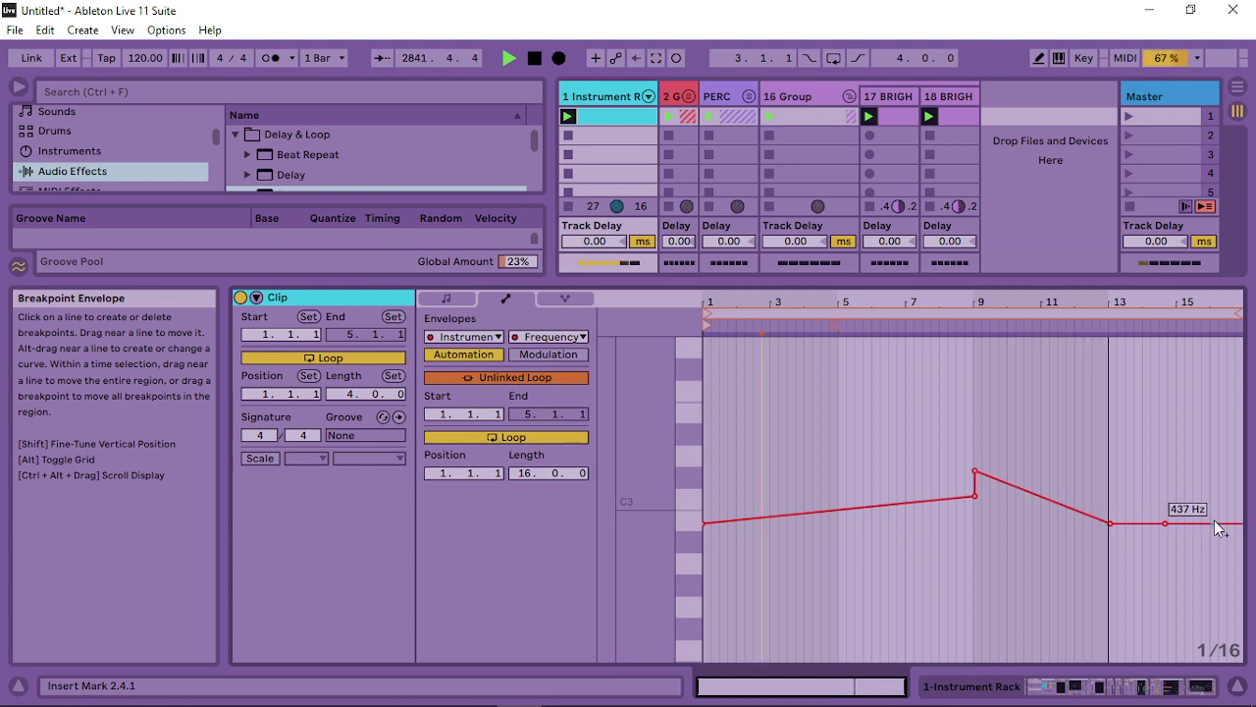
pyautogui.moveTo(1210, 531); pyautogui.dragTo(1218, 414)
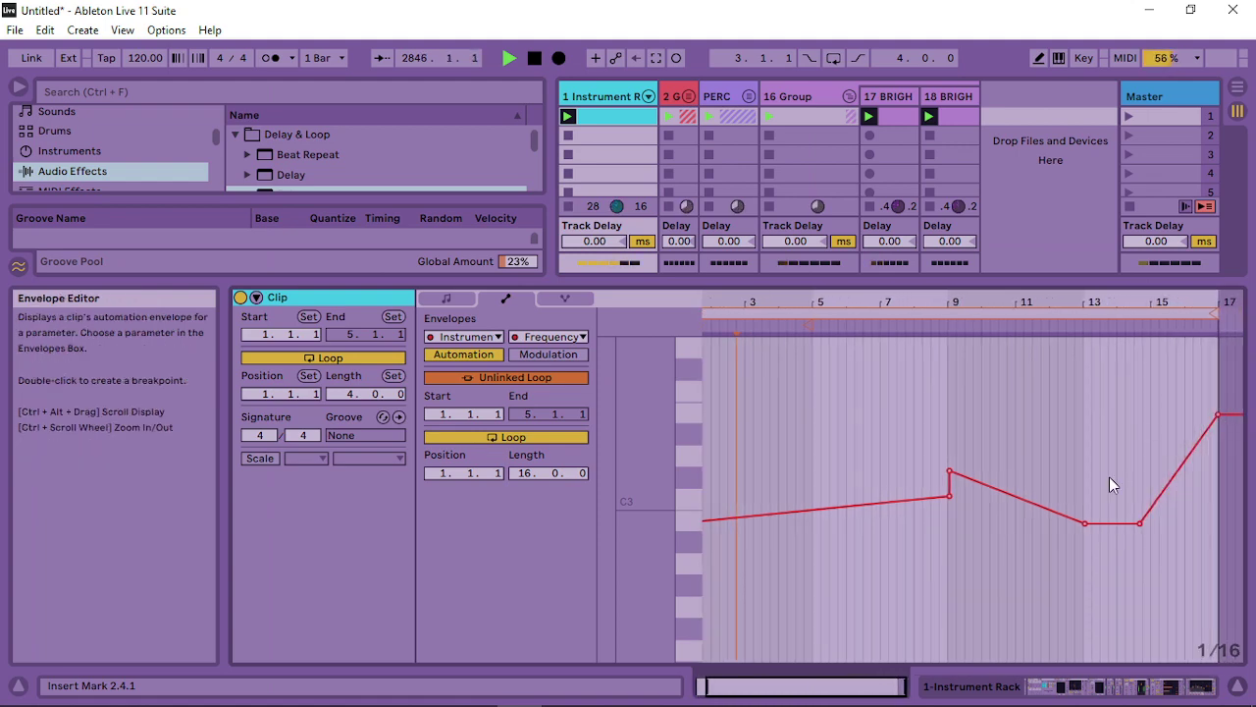
pyautogui.moveTo(871, 304); pyautogui.dragTo(884, 293)
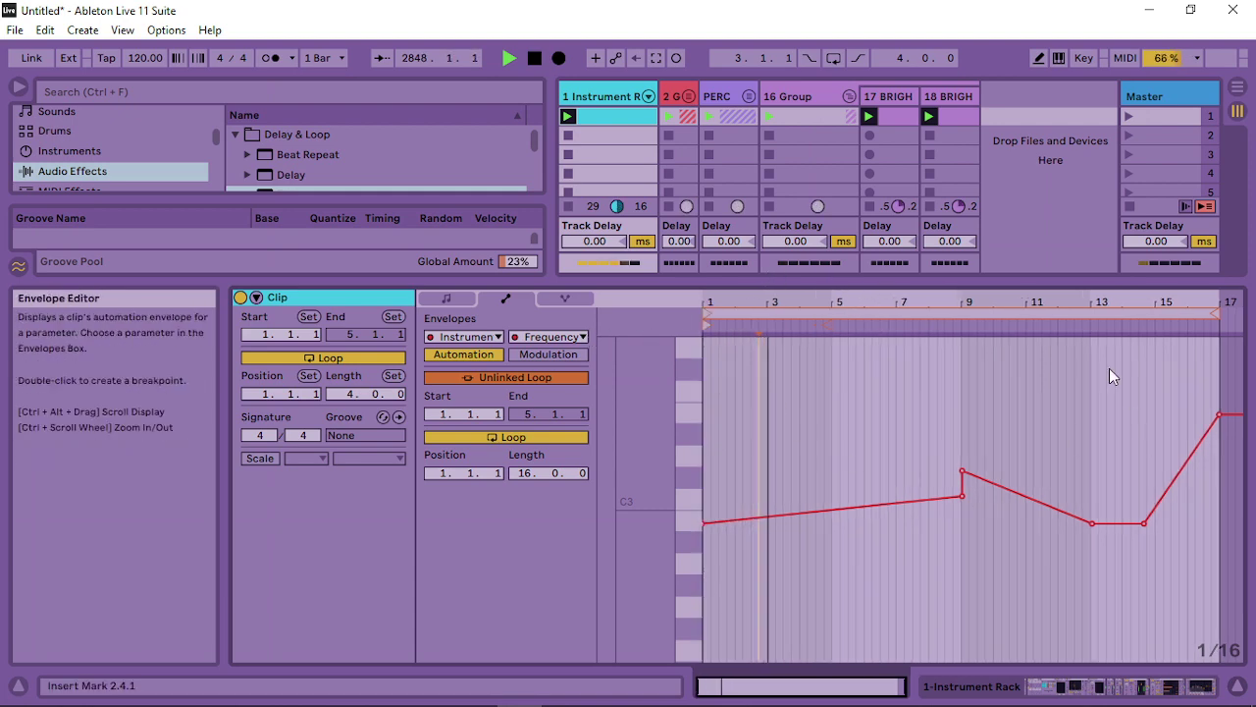
# Examine the limiters and sidechained Compressor in track 1's device chain
pyautogui.doubleClick(616, 95)
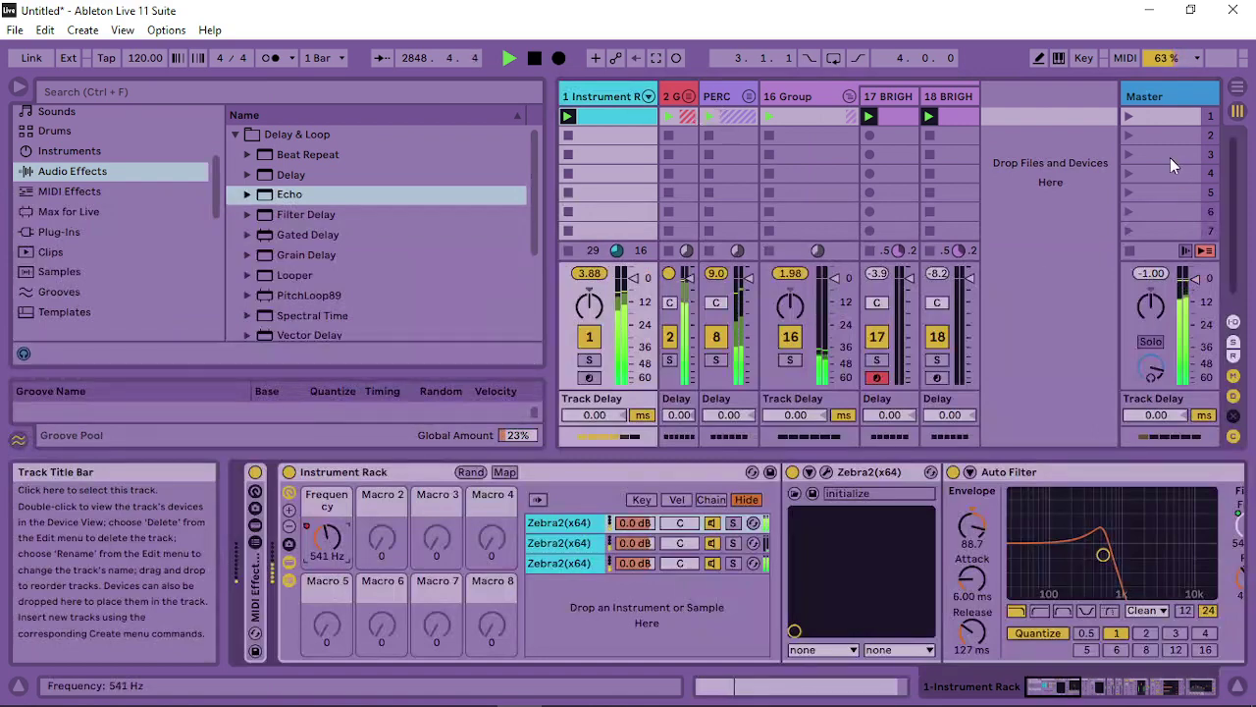
pyautogui.moveTo(1080, 684); pyautogui.dragTo(1107, 684)
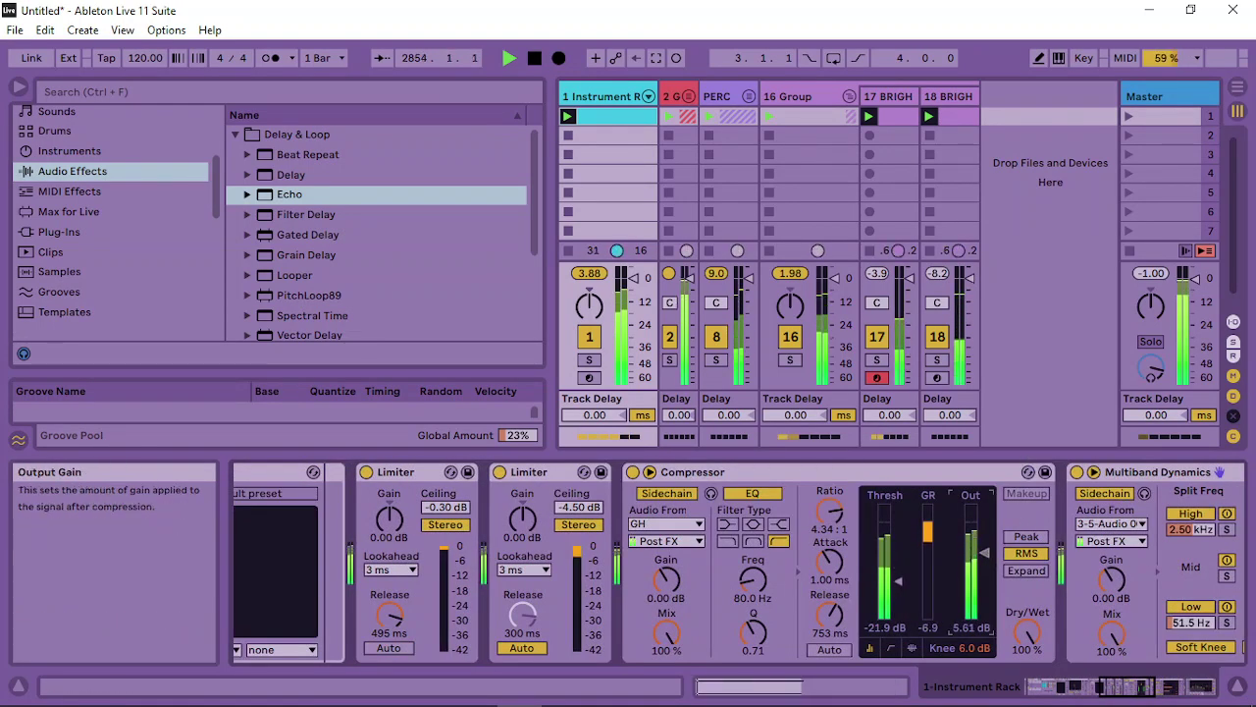
# Examine the end of the 16 Group device chain and look through the Utilities audio effects
pyautogui.click(803, 97)
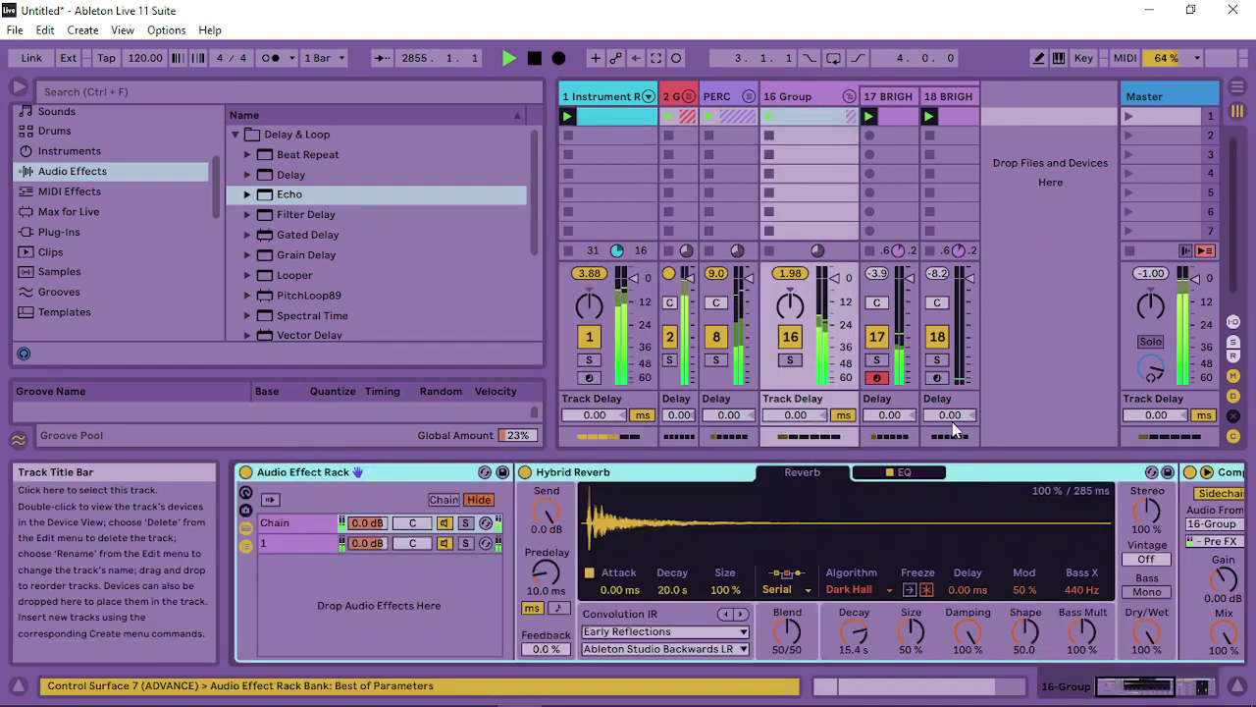
pyautogui.moveTo(1173, 689); pyautogui.dragTo(1223, 684)
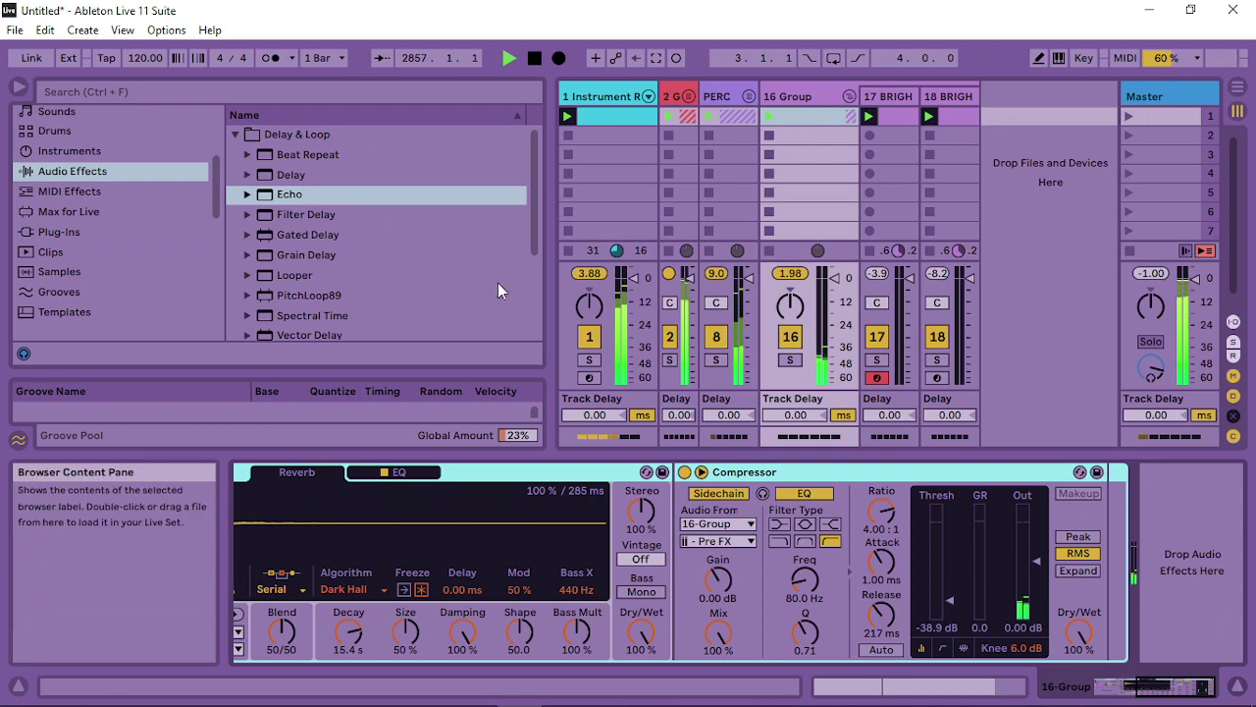
pyautogui.click(238, 133)
pyautogui.click(237, 274)
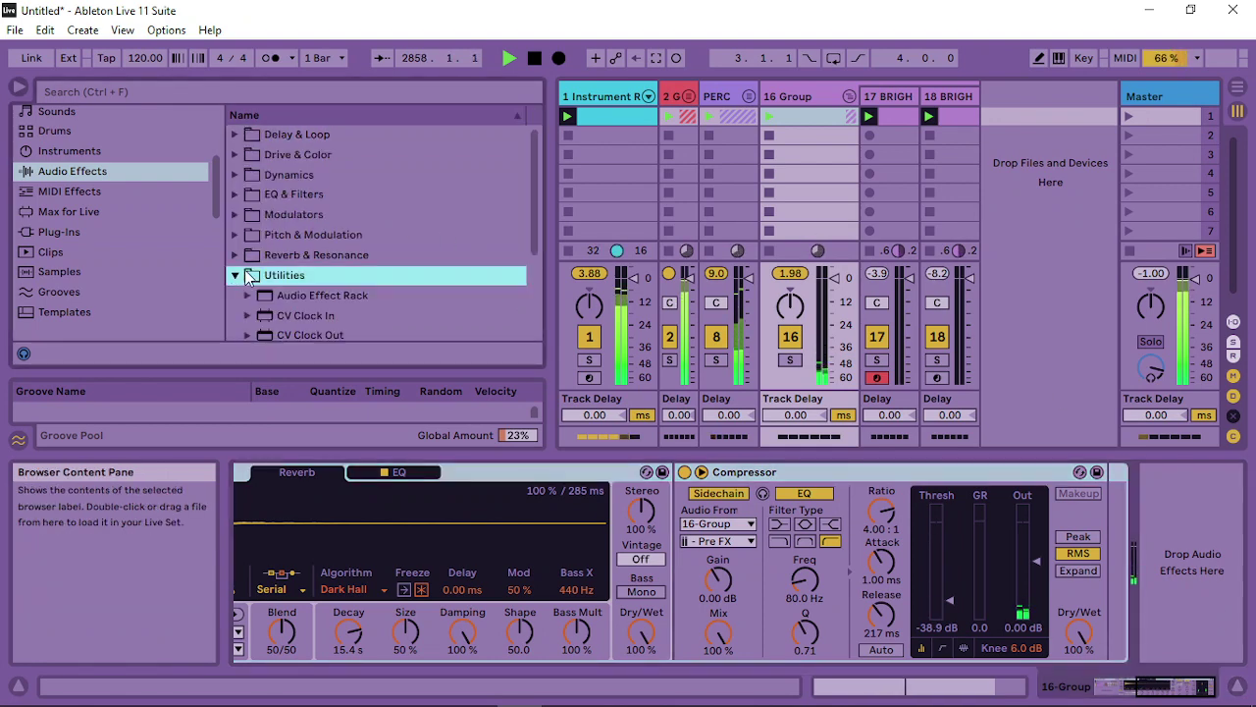
pyautogui.scroll(-1, 474, 285)
pyautogui.scroll(-2, 395, 300)
pyautogui.scroll(2, 331, 250)
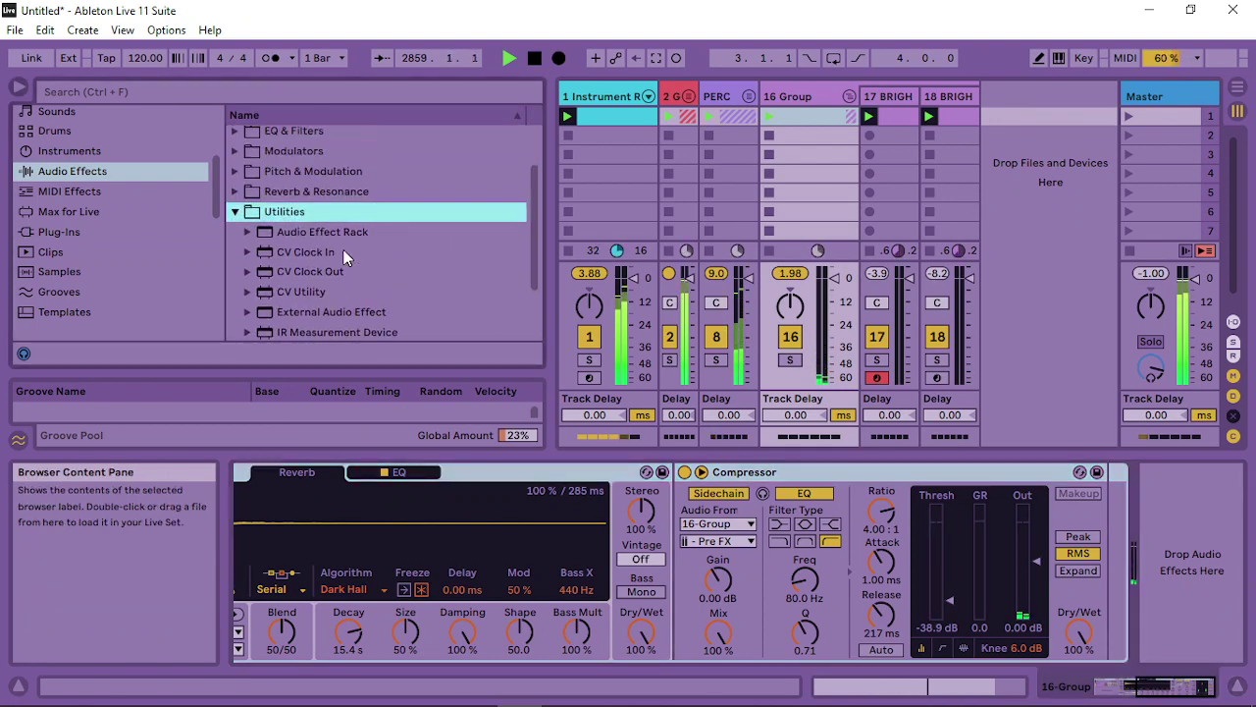
pyautogui.scroll(1, 324, 235)
# Add an EQ Eight from the EQ & Filters audio effects at the end of the 16 Group chain
pyautogui.click(303, 195)
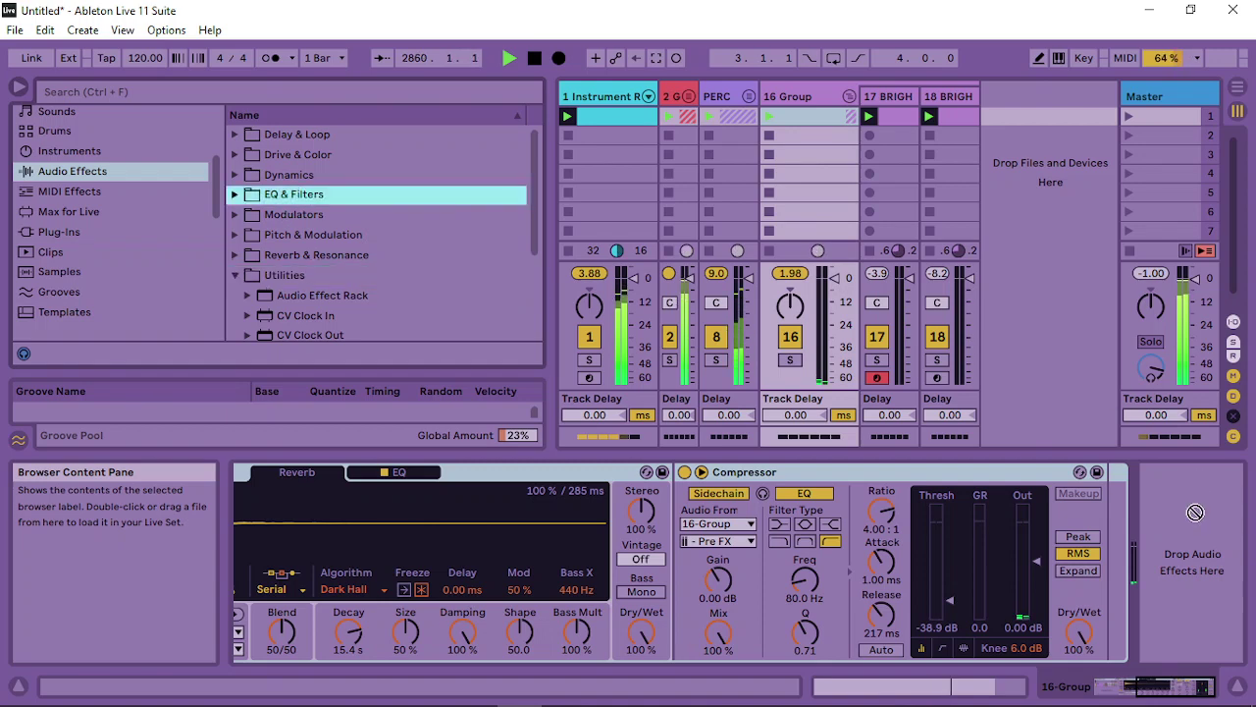
pyautogui.click(796, 96)
pyautogui.click(233, 196)
pyautogui.scroll(-1, 314, 226)
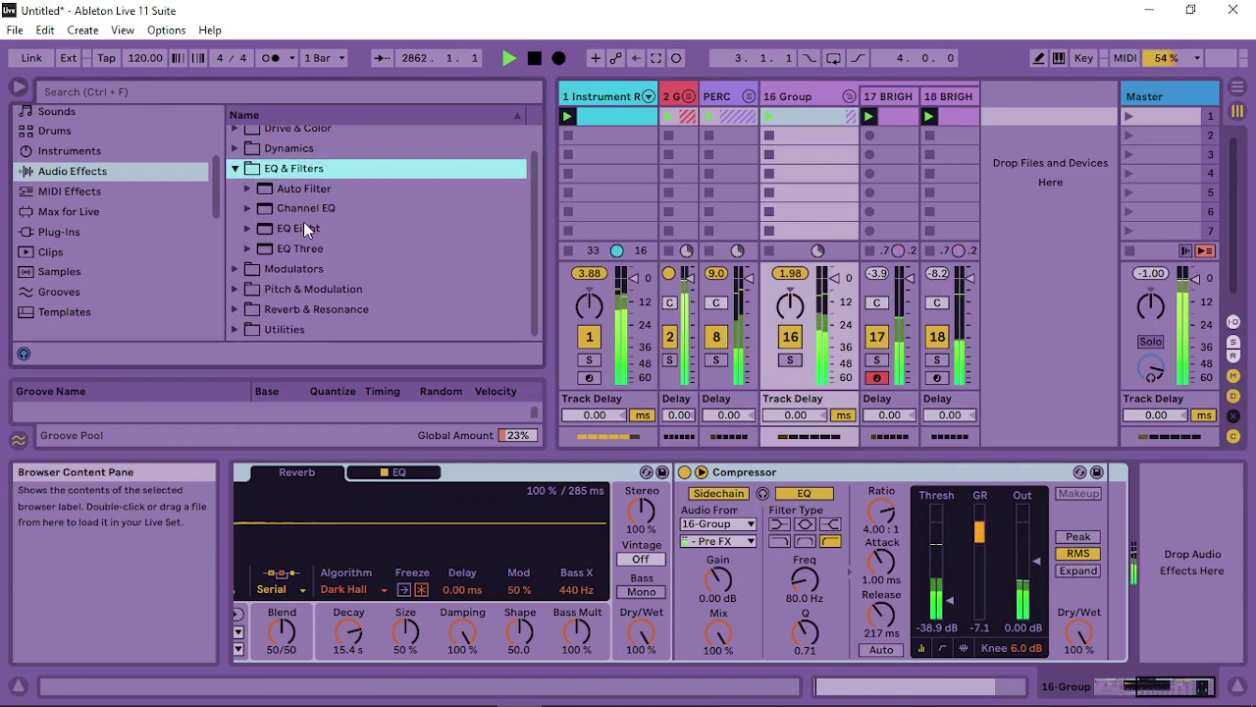
pyautogui.click(307, 227)
pyautogui.moveTo(1180, 589); pyautogui.dragTo(1211, 610)
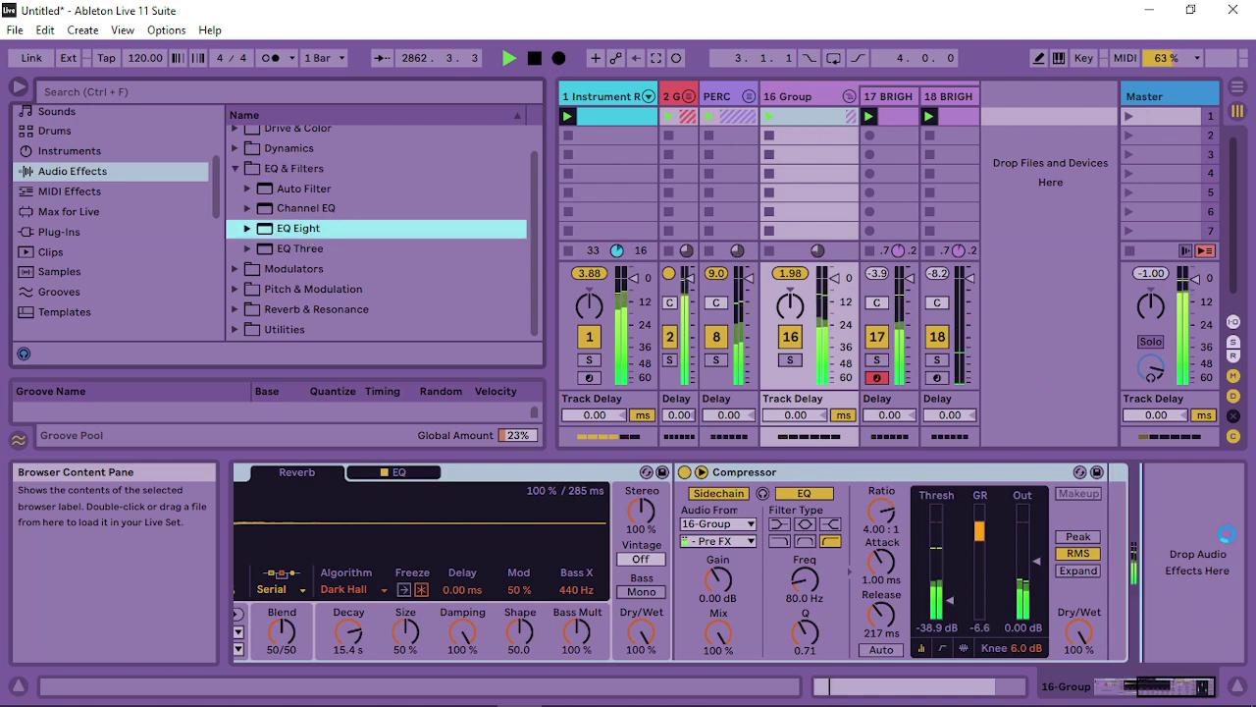
# Group the new EQ Eight into an Audio Effect Rack and duplicate its chain
pyautogui.rightClick(938, 473)
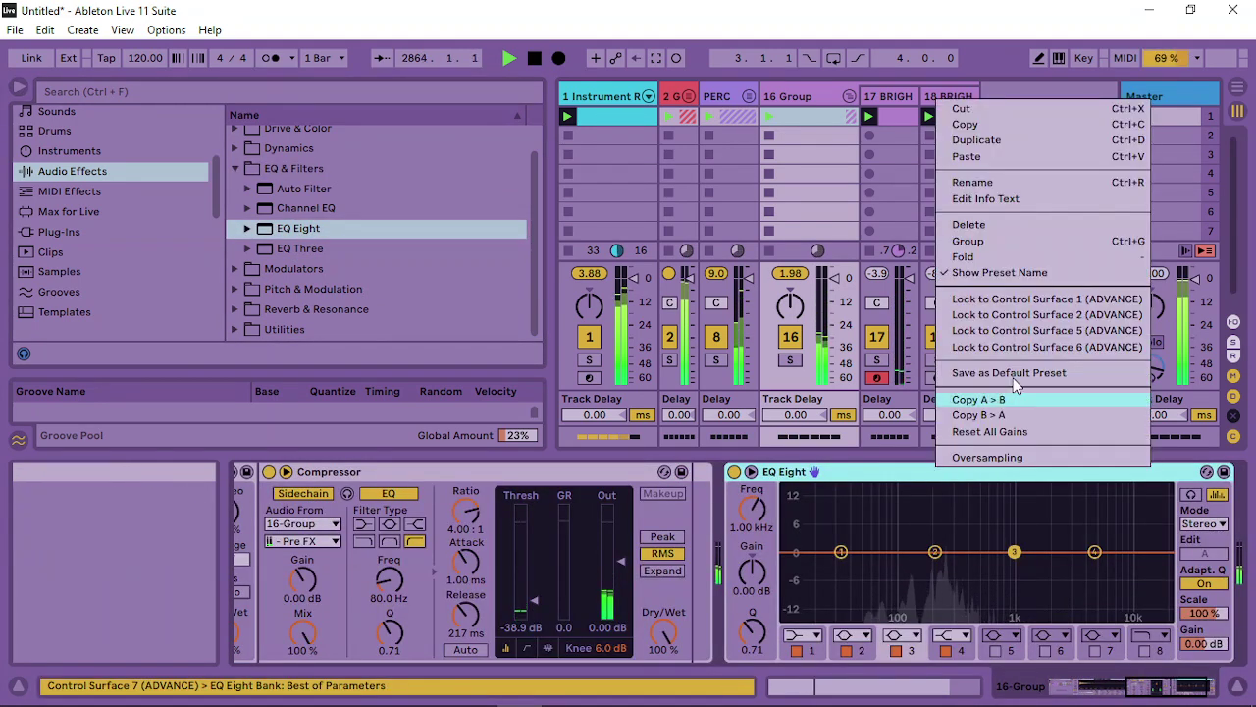
pyautogui.click(1015, 238)
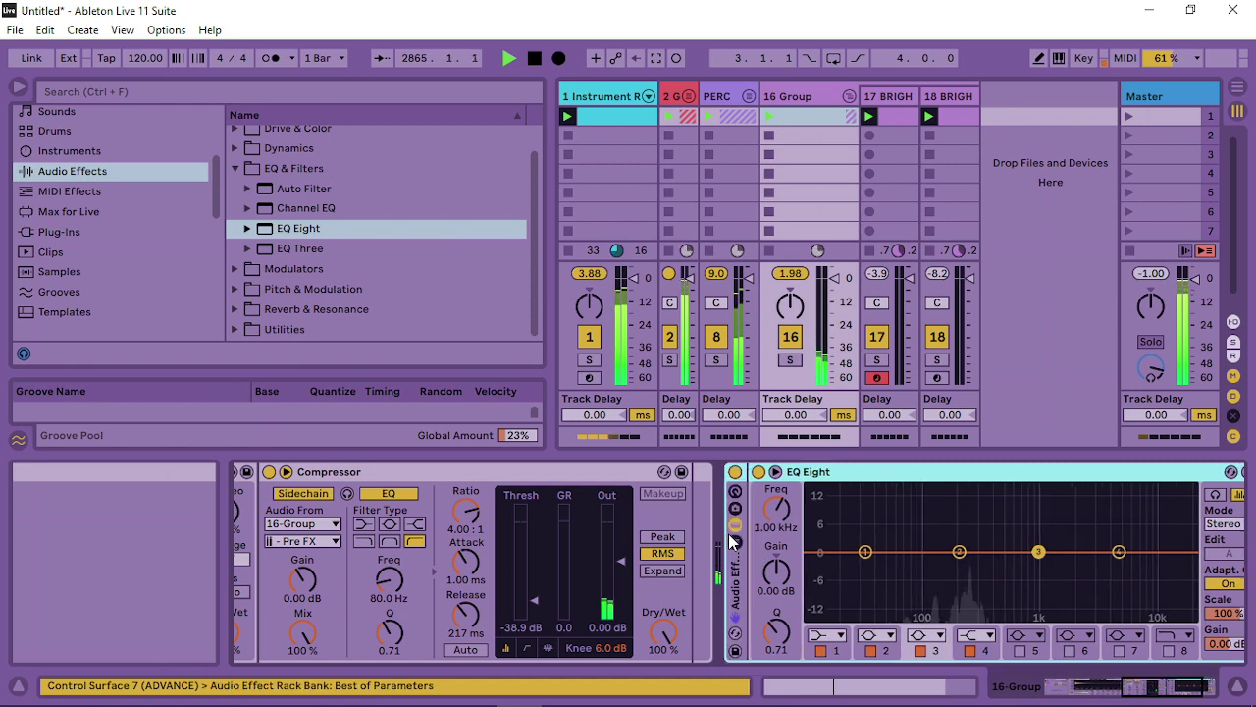
pyautogui.rightClick(797, 531)
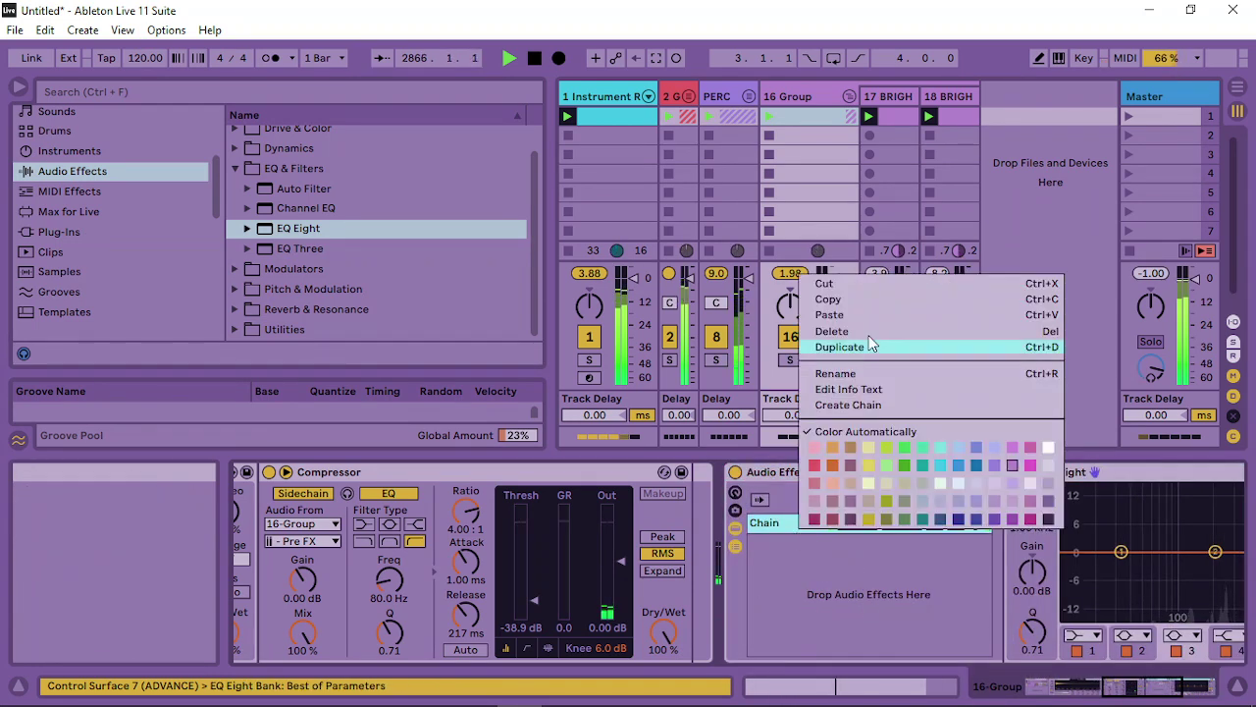
pyautogui.click(868, 344)
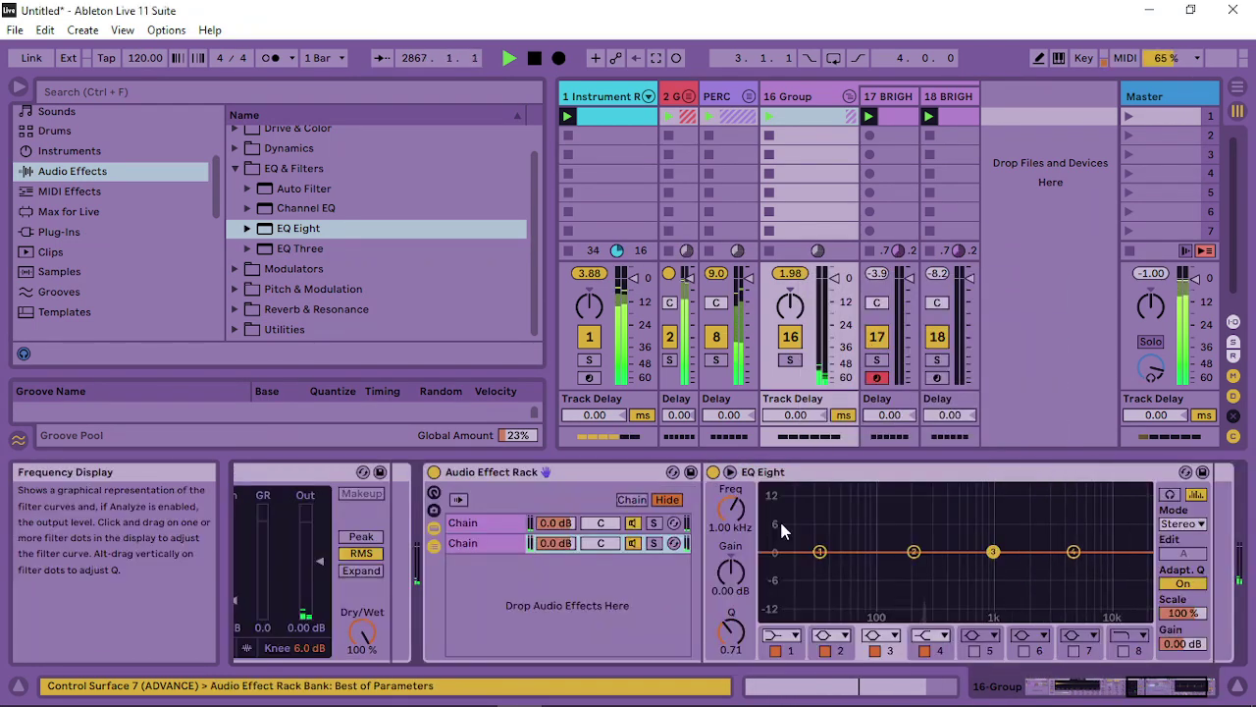
# Switch the first chain's EQ Eight to M/S mode and make the side channel's band 3 a low cut at 21.5 kHz with Q 0.10
pyautogui.click(487, 526)
pyautogui.click(1185, 525)
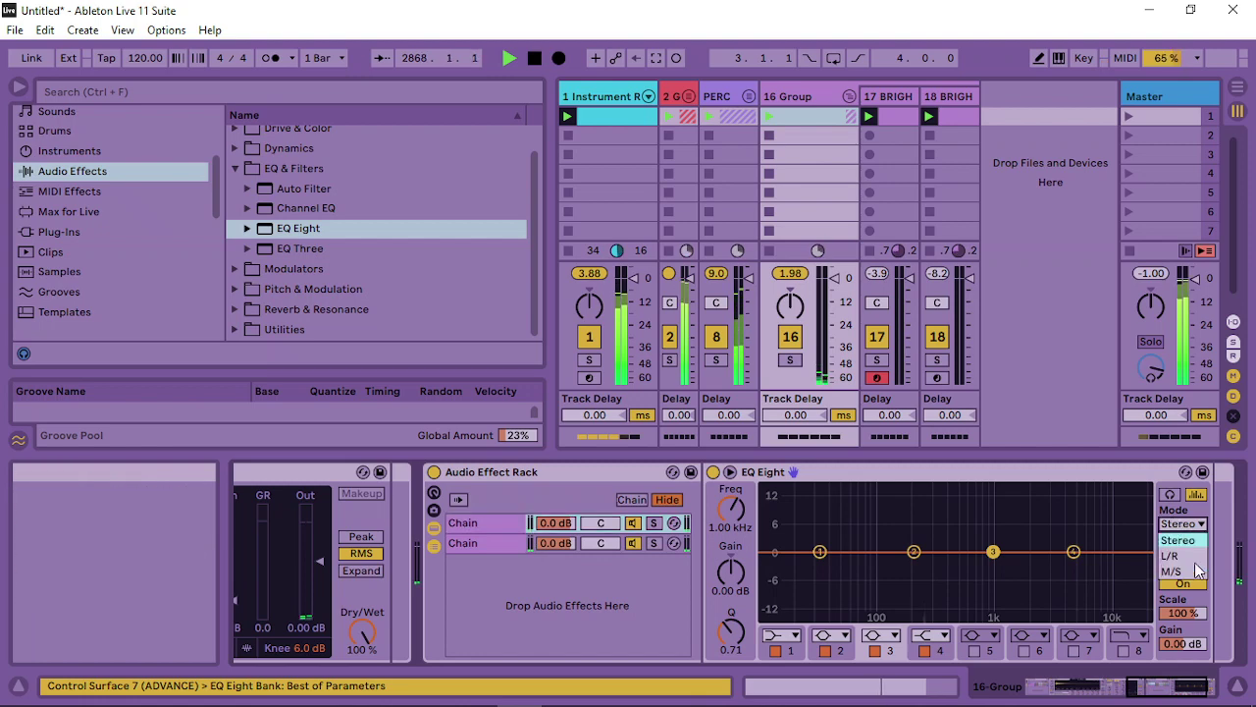
pyautogui.click(1187, 555)
pyautogui.click(1184, 555)
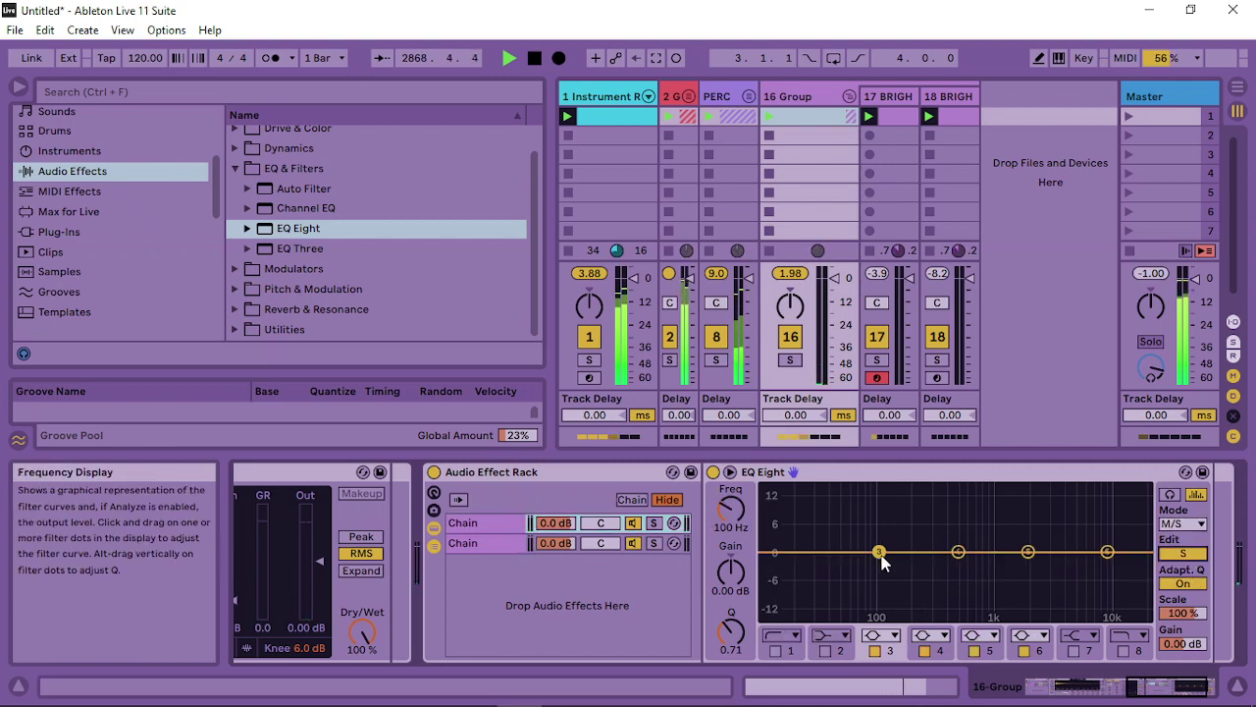
pyautogui.moveTo(878, 552); pyautogui.dragTo(765, 615)
pyautogui.click(880, 634)
pyautogui.click(881, 527)
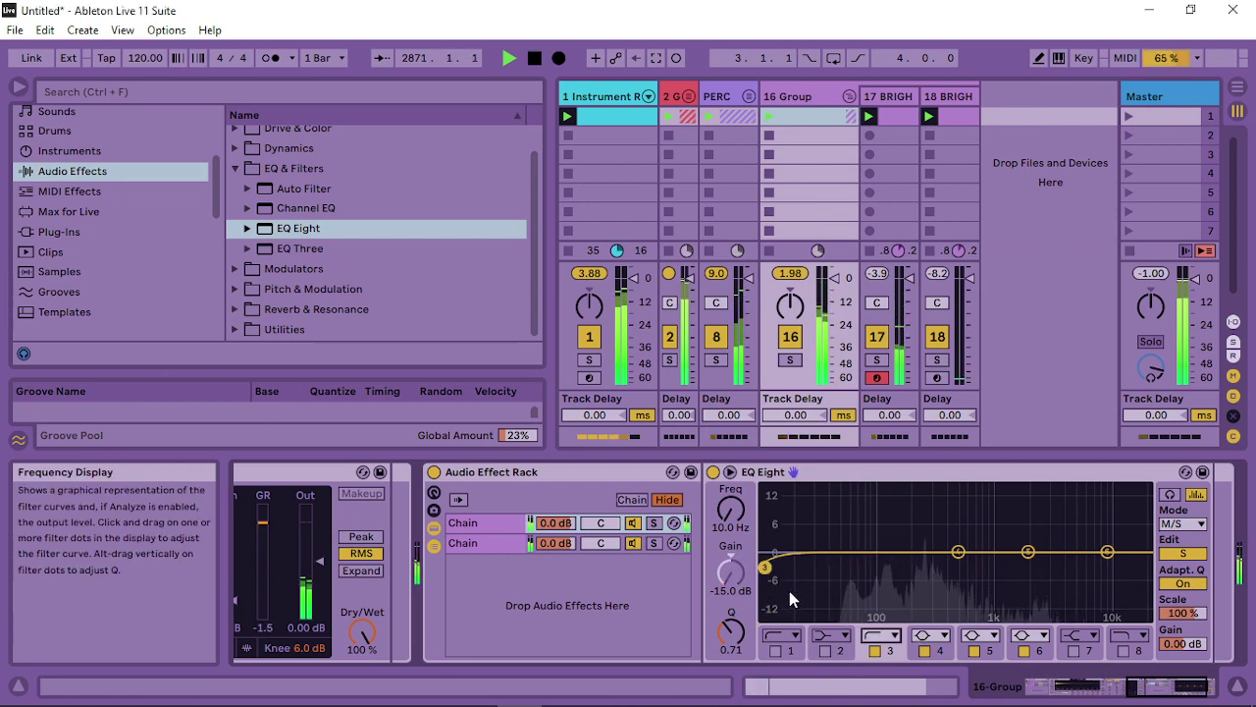
# Switch the second chain's EQ Eight to M/S mode and set the mid channel's band 1 low shelf to 22.0 kHz and -15 dB
pyautogui.click(491, 542)
pyautogui.click(1182, 523)
pyautogui.click(1182, 569)
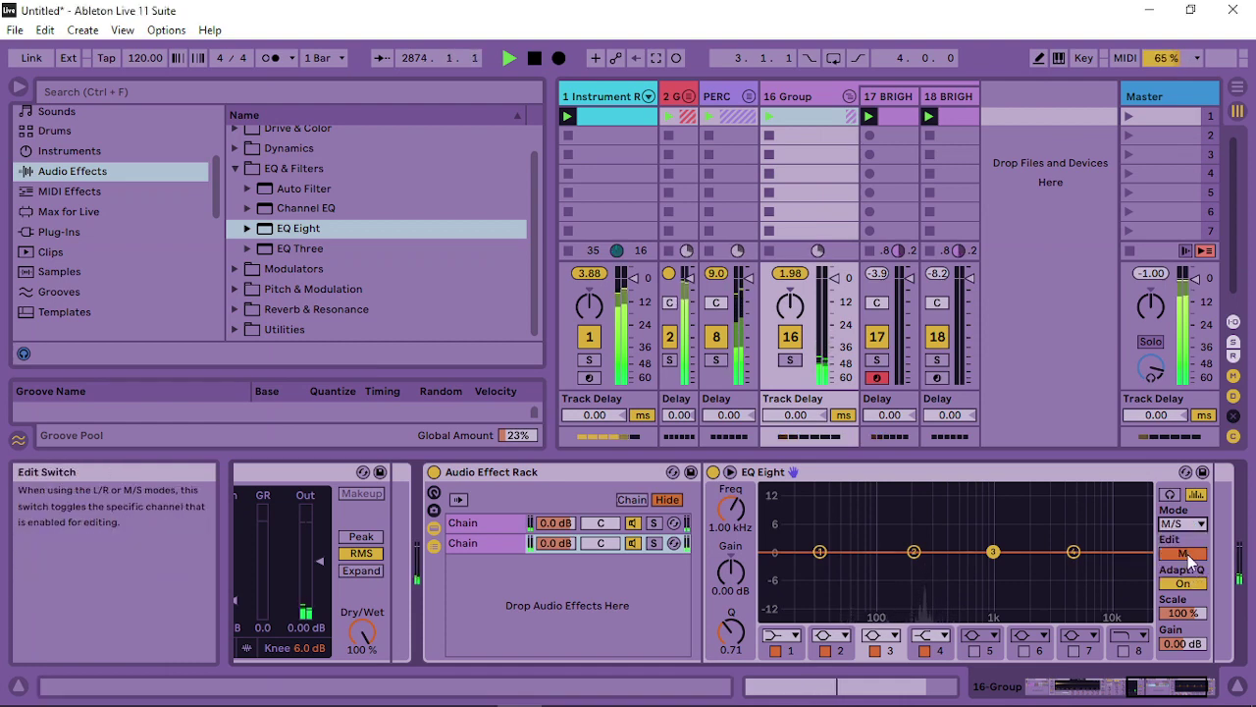
pyautogui.moveTo(820, 551); pyautogui.dragTo(1144, 615)
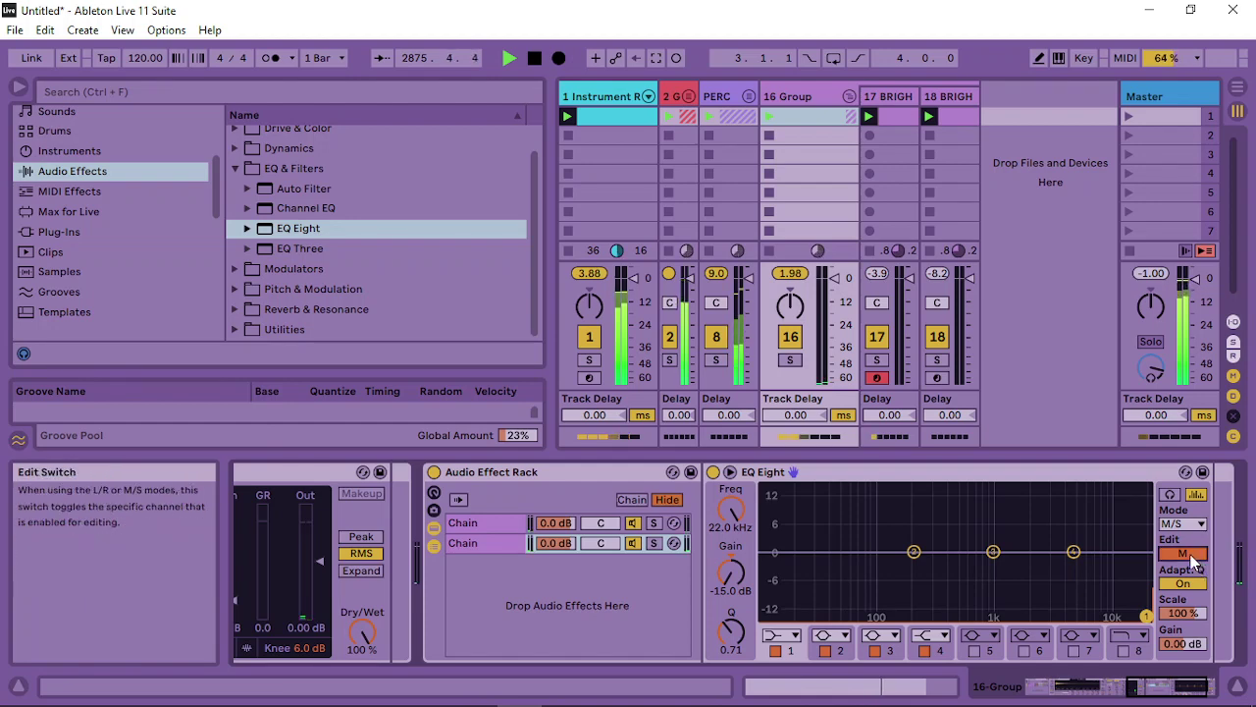
# Check the second chain's side EQ curve and the first chain's mid EQ curve
pyautogui.click(1193, 560)
pyautogui.click(487, 522)
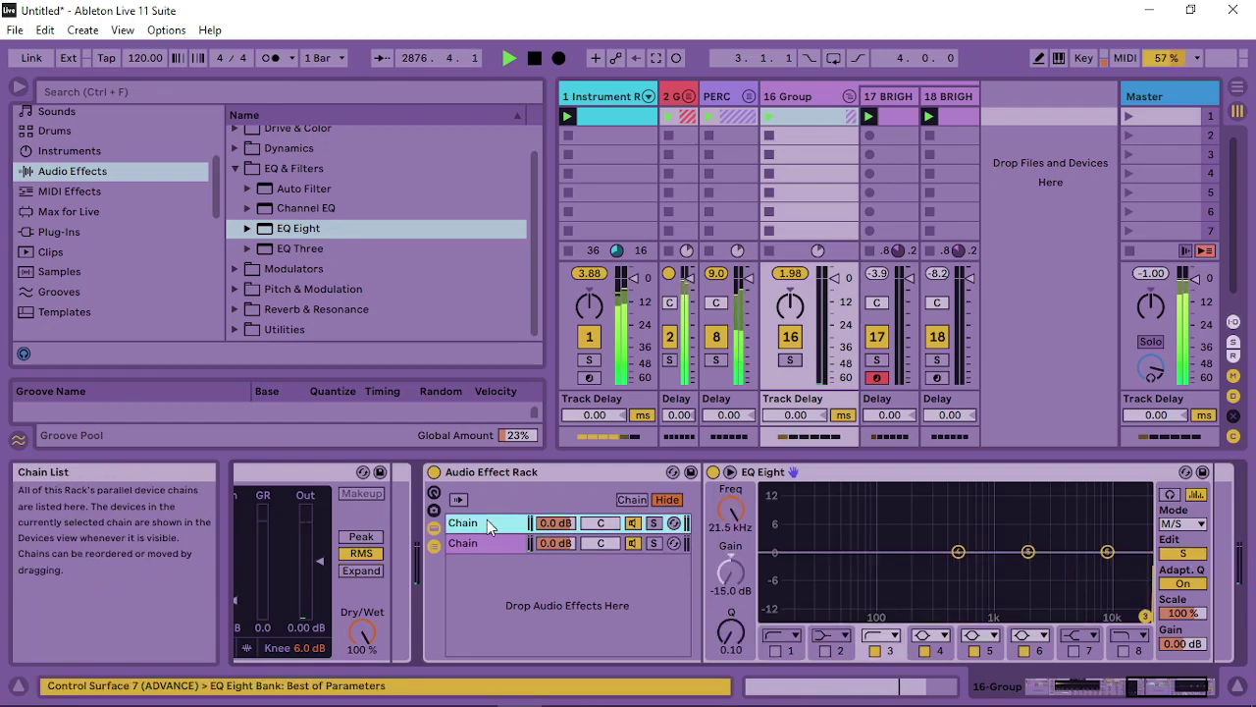
pyautogui.click(1183, 553)
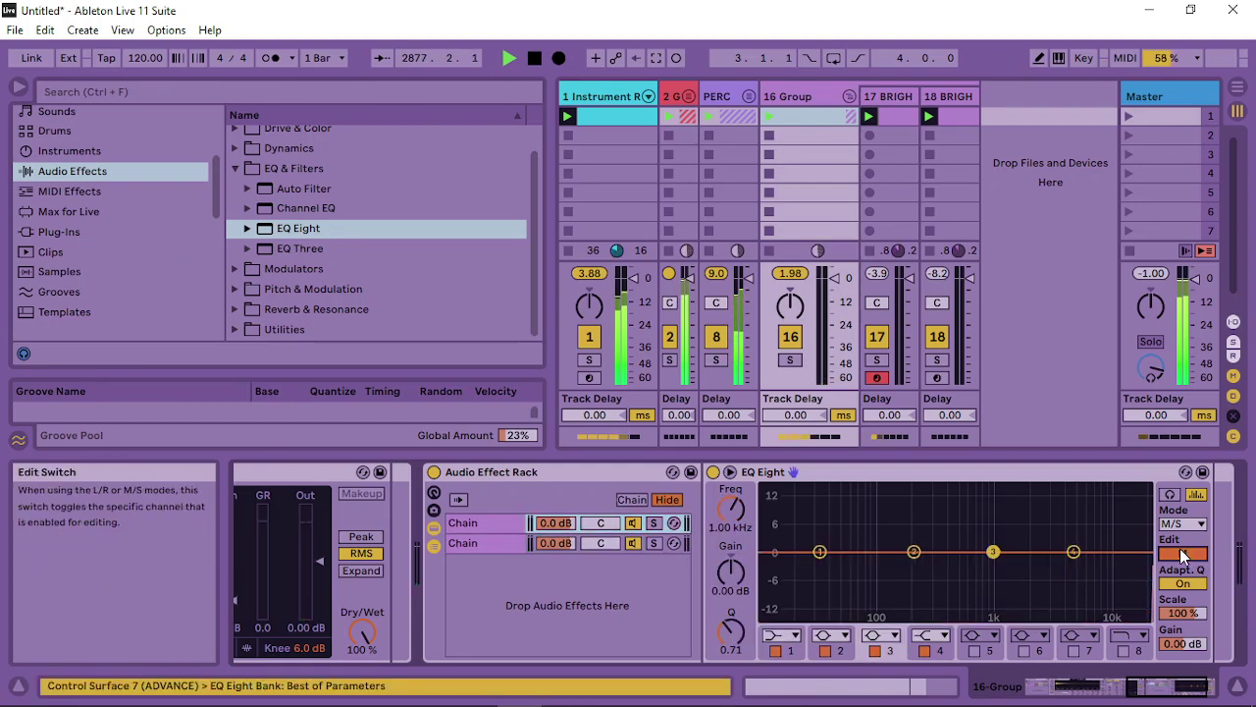
# Boost bands 4 and 5 of the second chain's side EQ as bells, setting band 5 to 1.63 kHz and 4.83 dB
pyautogui.click(519, 547)
pyautogui.moveTo(944, 536); pyautogui.dragTo(1031, 522)
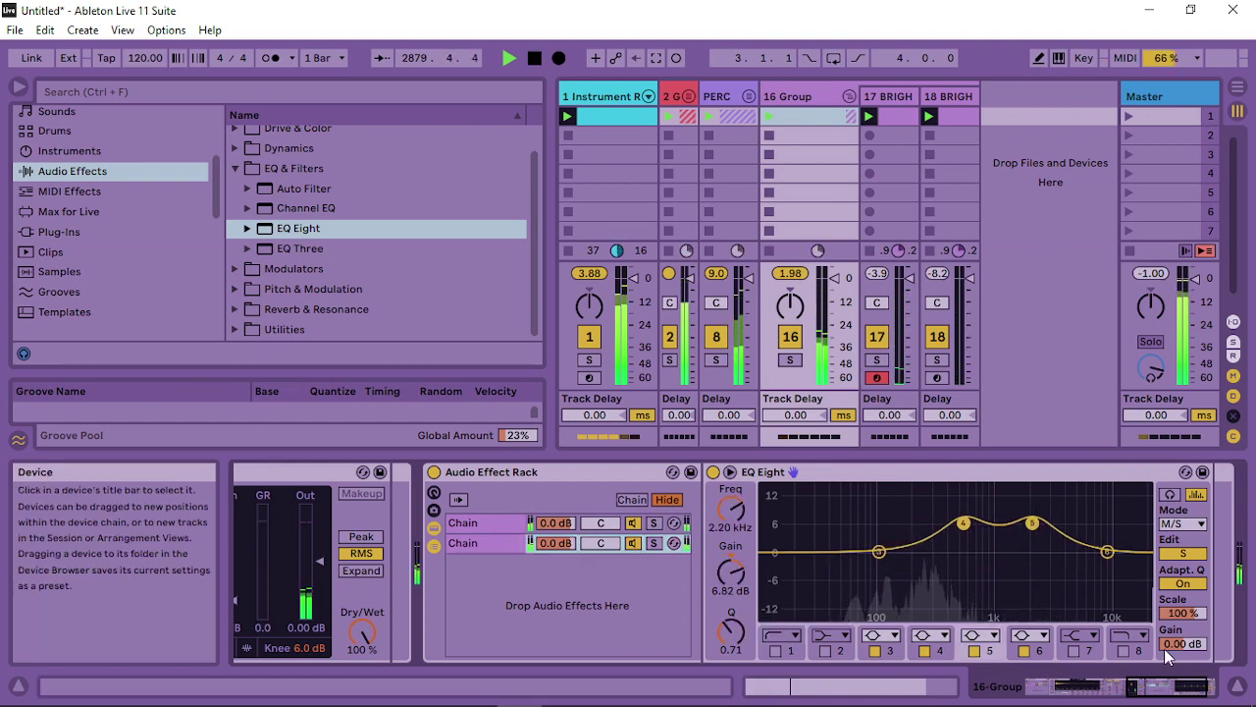
pyautogui.moveTo(1153, 691); pyautogui.dragTo(1206, 689)
pyautogui.moveTo(926, 522)
pyautogui.mouseDown()
pyautogui.moveTo(887, 530)
pyautogui.moveTo(910, 530)
pyautogui.mouseUp()
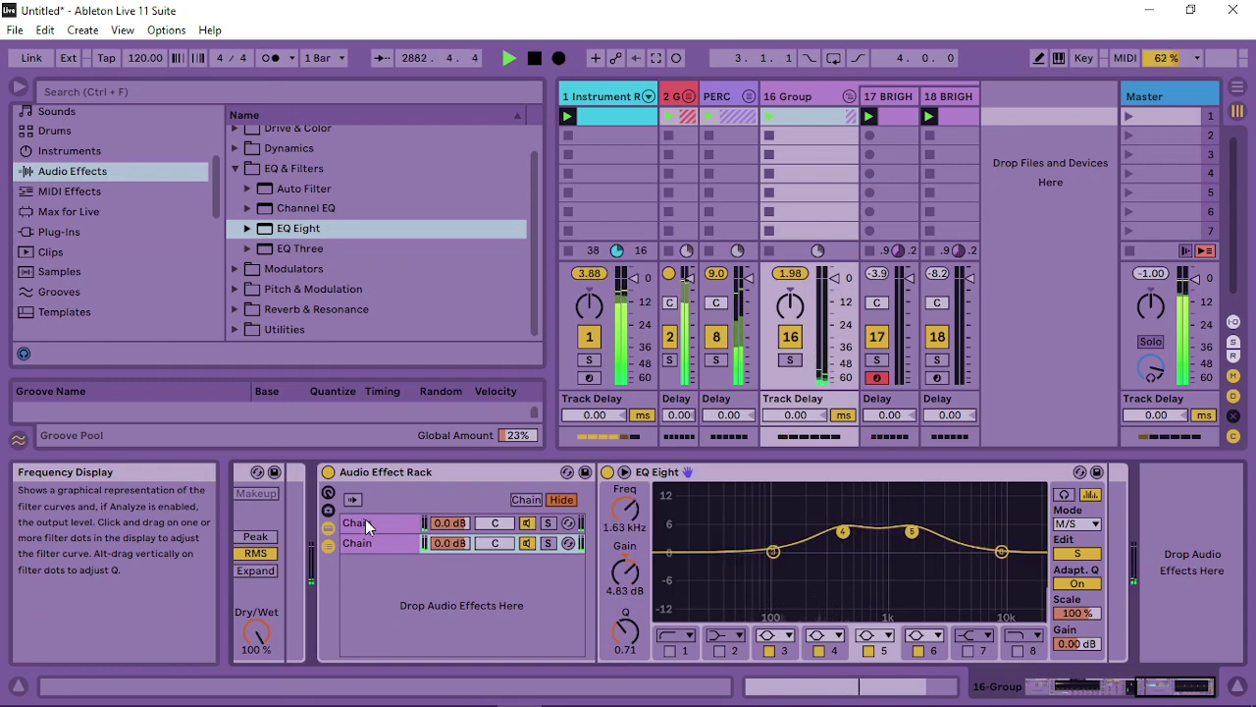
# Make the first chain's mid band 1 a low cut at 104 Hz, and set the second chain's side band 5 to 1.02 kHz and 4.59 dB
pyautogui.click(366, 524)
pyautogui.click(715, 554)
pyautogui.click(678, 636)
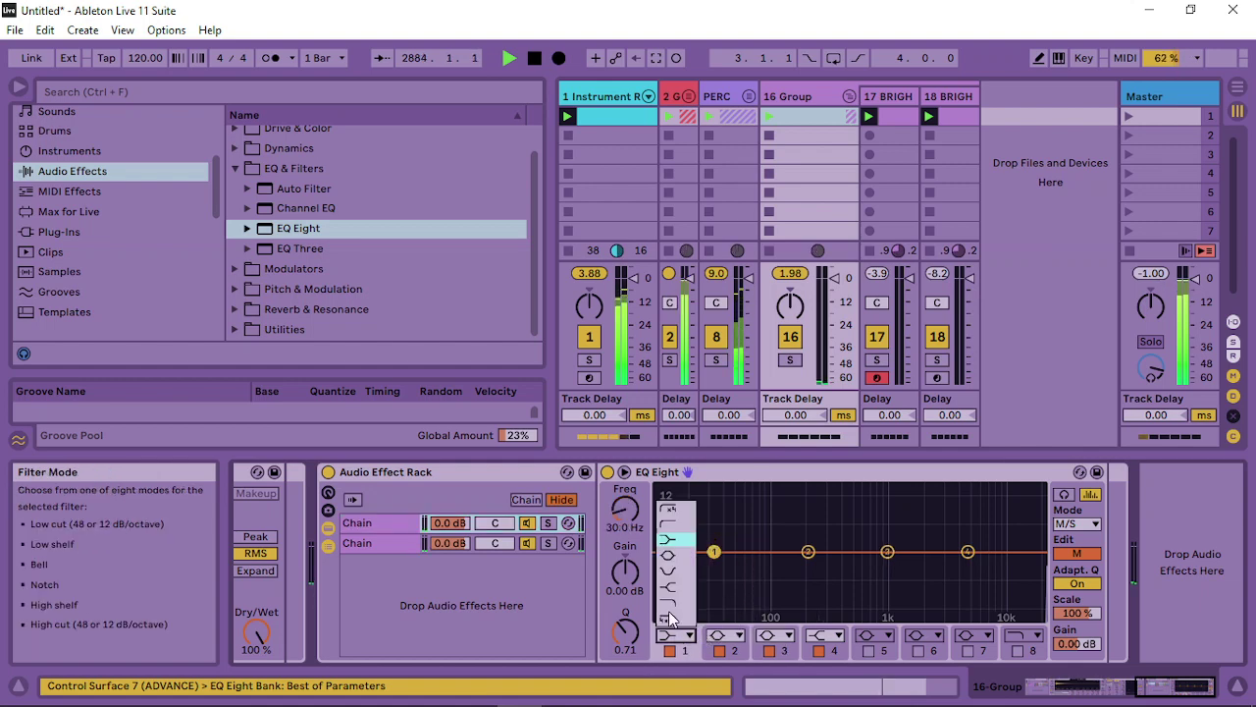
pyautogui.click(668, 524)
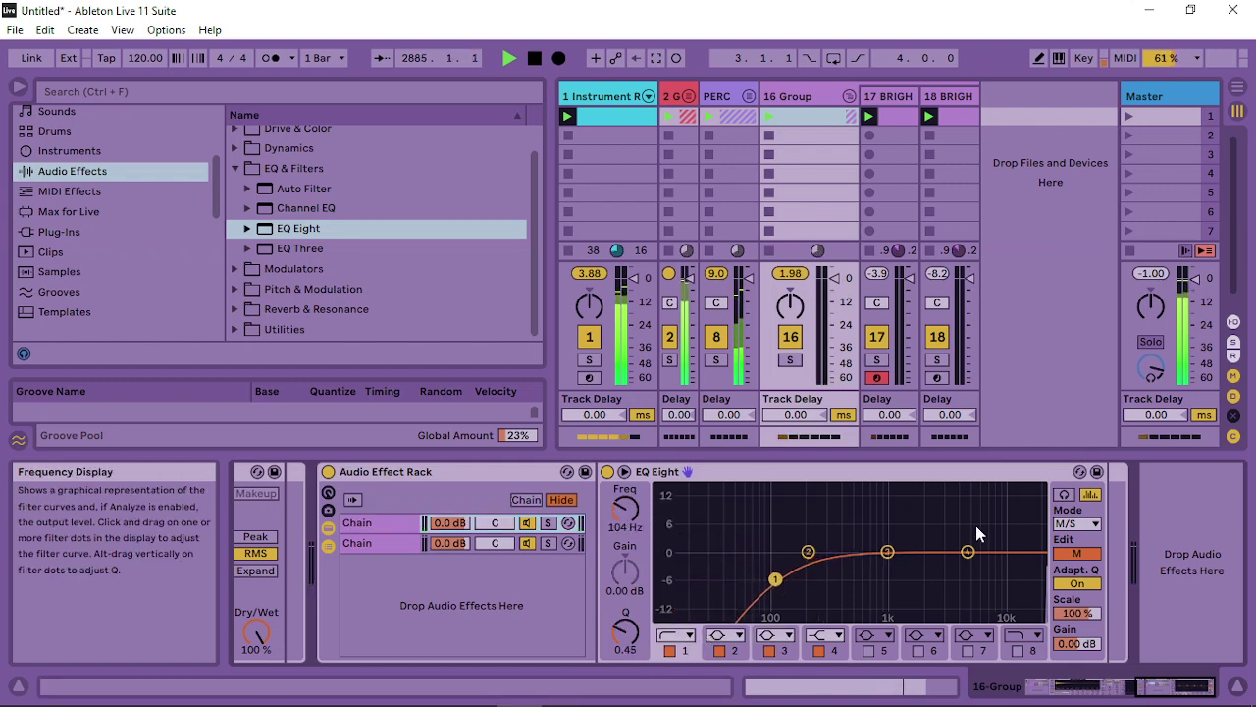
pyautogui.moveTo(886, 553)
pyautogui.mouseDown()
pyautogui.moveTo(914, 549)
pyautogui.moveTo(893, 534)
pyautogui.mouseUp()
pyautogui.click(378, 543)
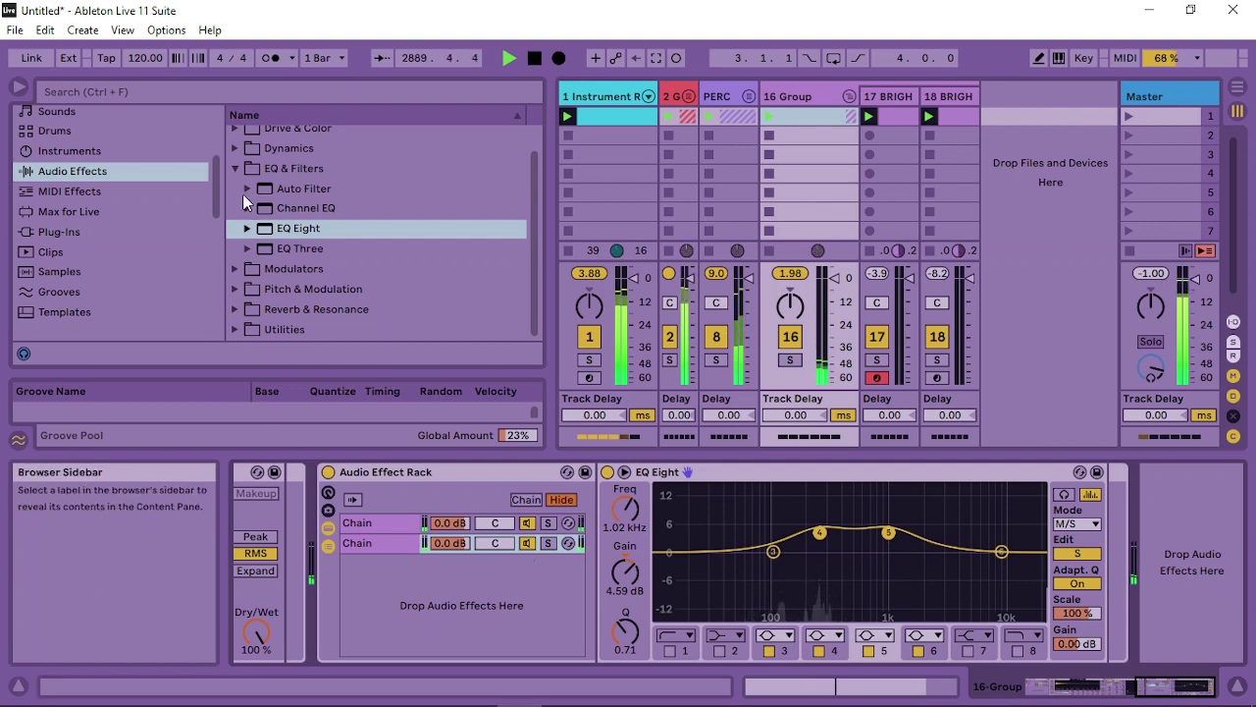
# Add a Compressor after the EQ rack on 16 Group with a -28.1 dB threshold, and fold the group
pyautogui.click(232, 147)
pyautogui.moveTo(302, 220)
pyautogui.mouseDown()
pyautogui.moveTo(1164, 499)
pyautogui.moveTo(1229, 595)
pyautogui.mouseUp()
pyautogui.moveTo(1217, 553); pyautogui.dragTo(1215, 555)
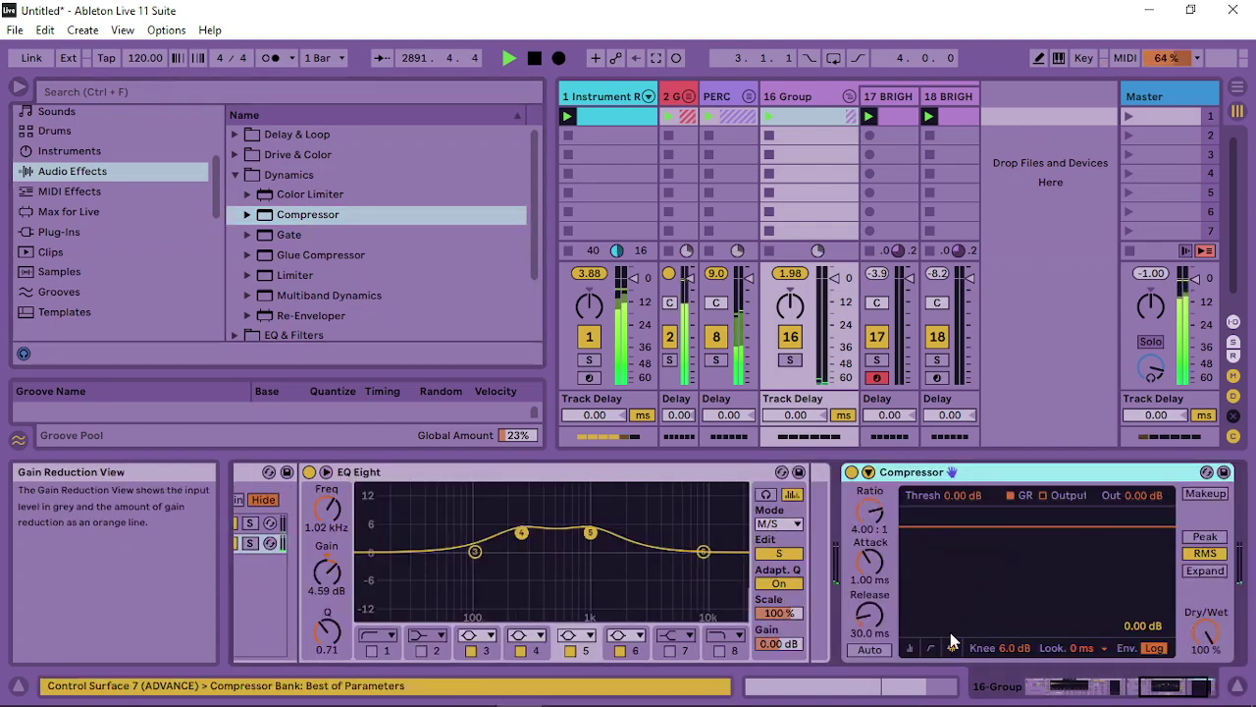
pyautogui.moveTo(939, 530); pyautogui.dragTo(939, 560)
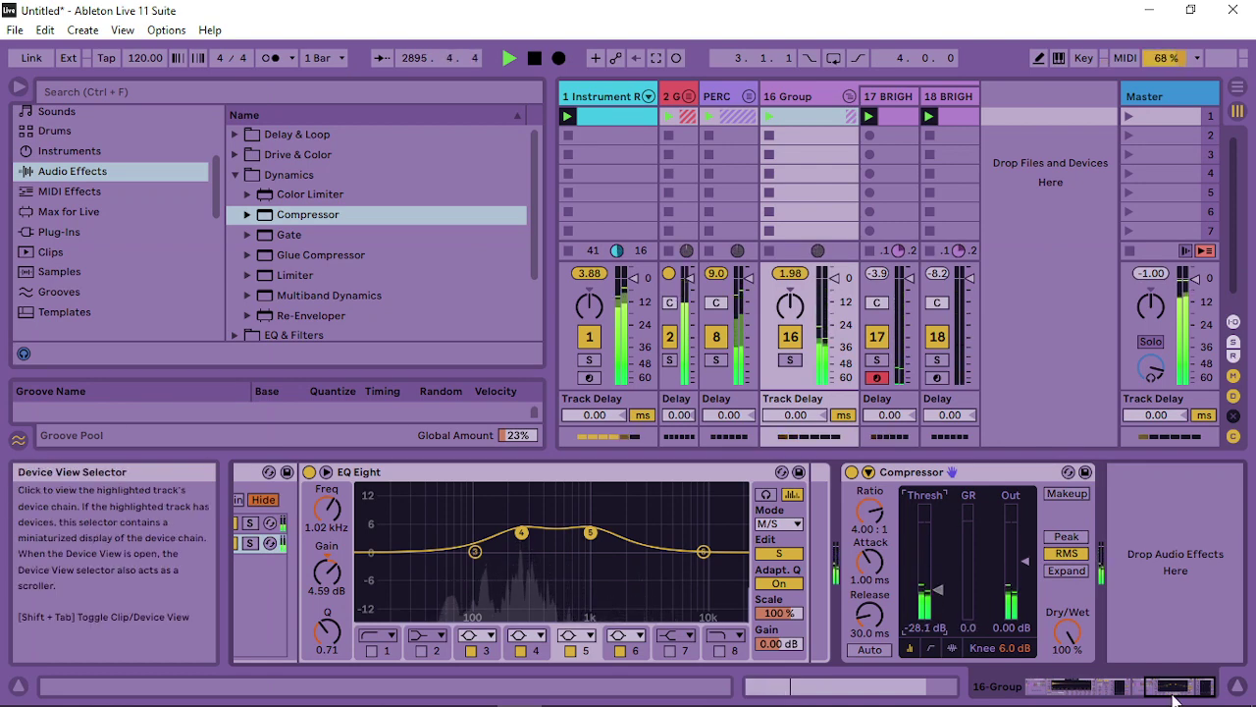
pyautogui.click(774, 693)
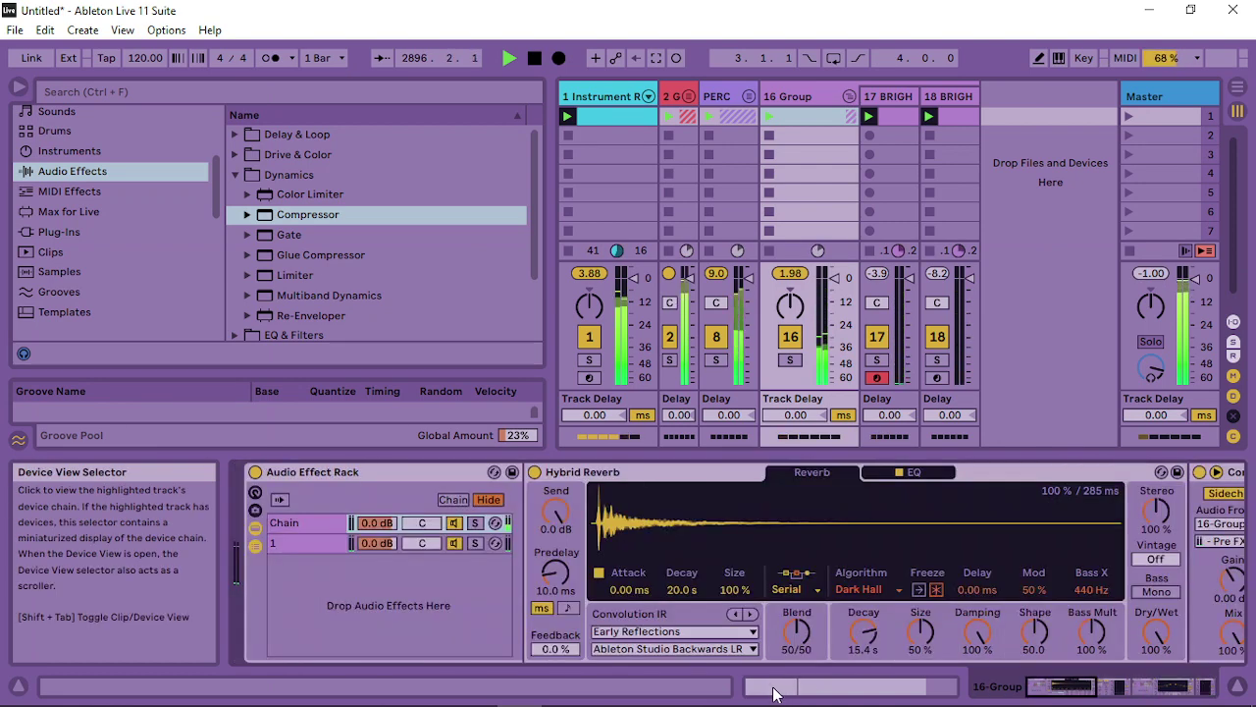
pyautogui.click(849, 96)
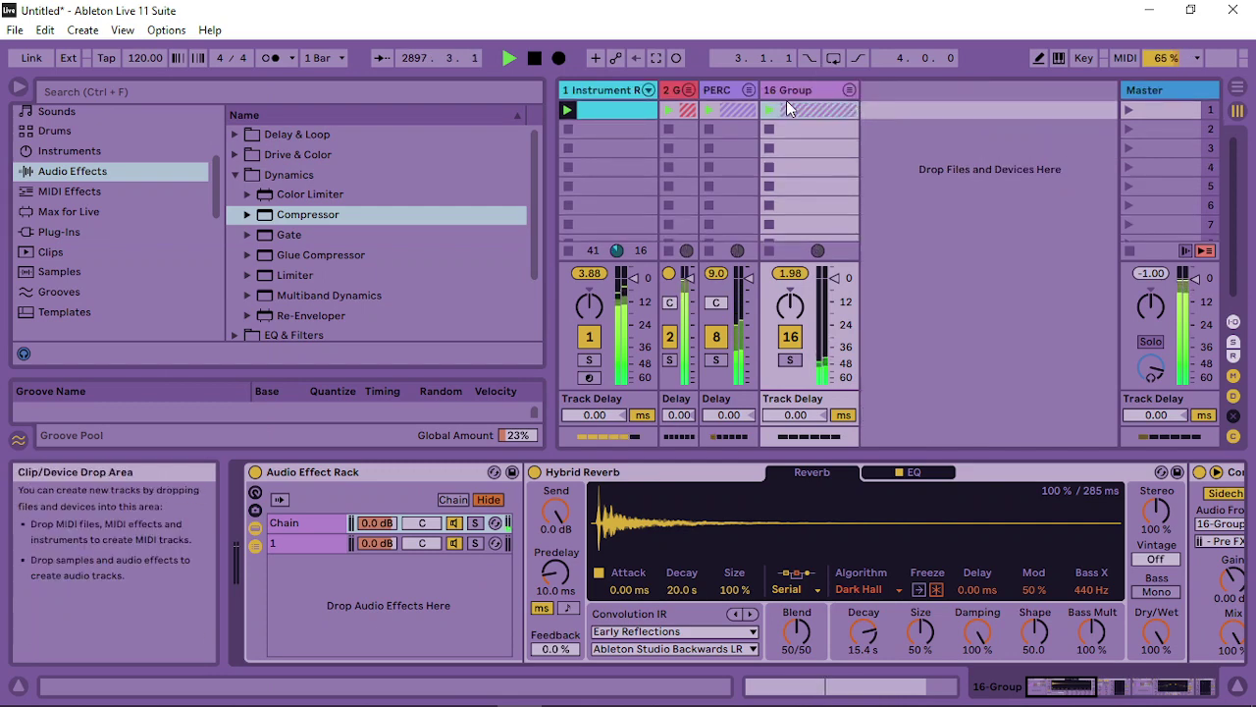
# Load the u-he Zebra2(x64) plug-in on a new MIDI track and close its window
pyautogui.click(611, 91)
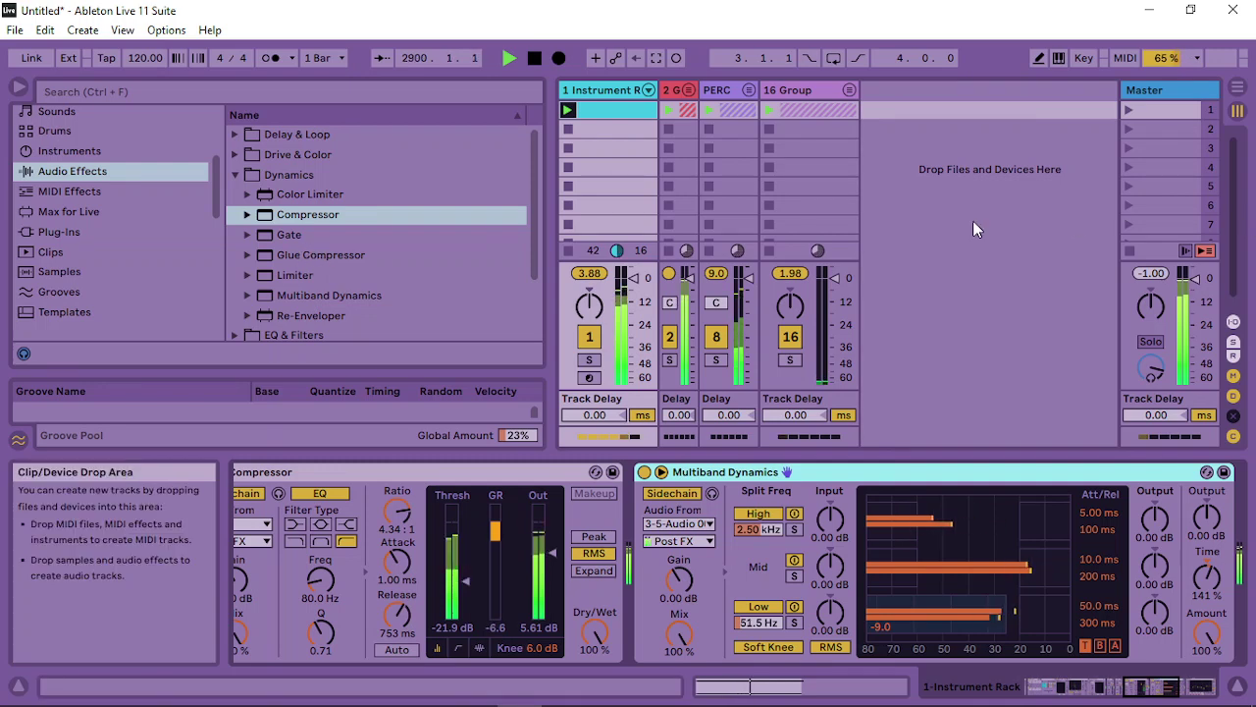
pyautogui.click(61, 234)
pyautogui.click(247, 188)
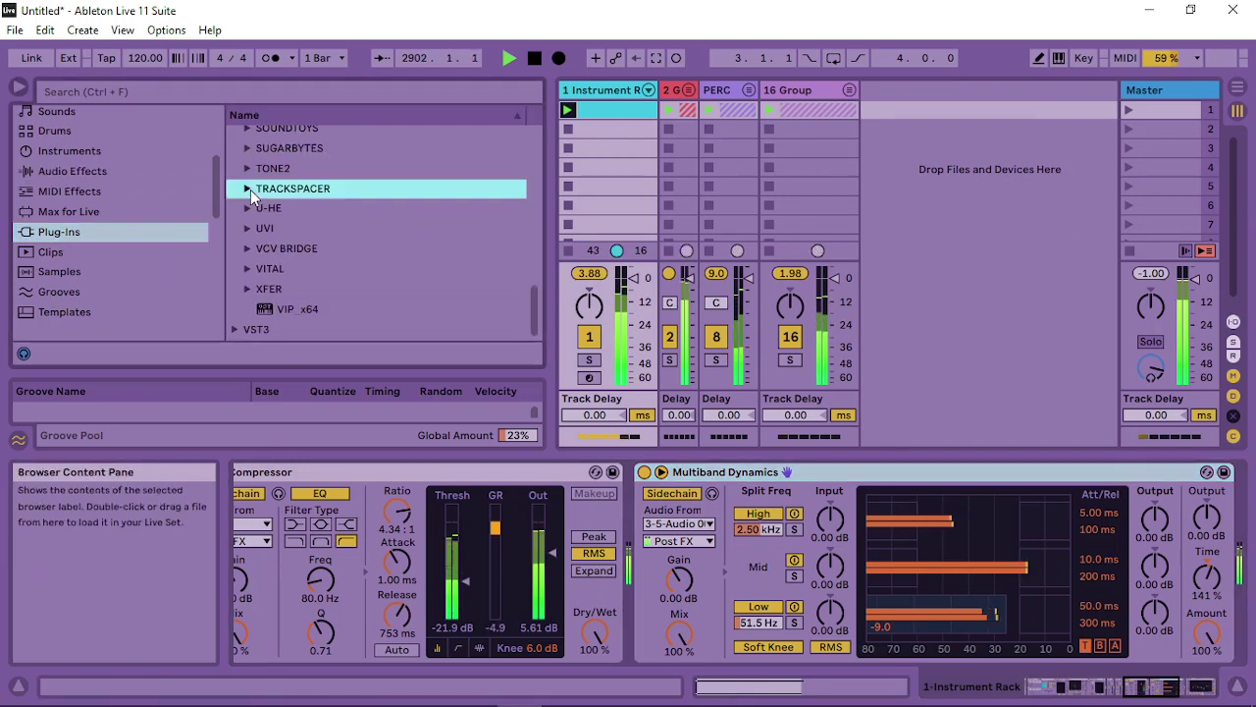
pyautogui.click(248, 209)
pyautogui.scroll(-3, 398, 256)
pyautogui.scroll(-3, 391, 260)
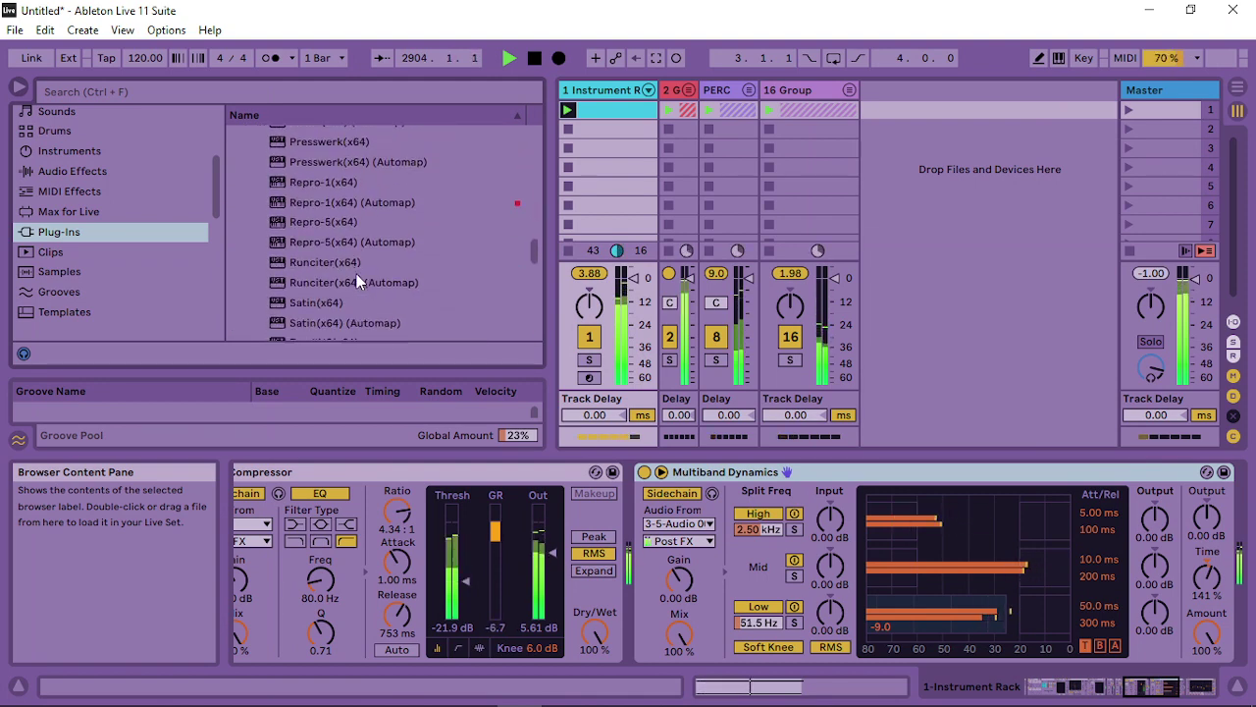
pyautogui.scroll(-5, 356, 279)
pyautogui.scroll(-4, 356, 278)
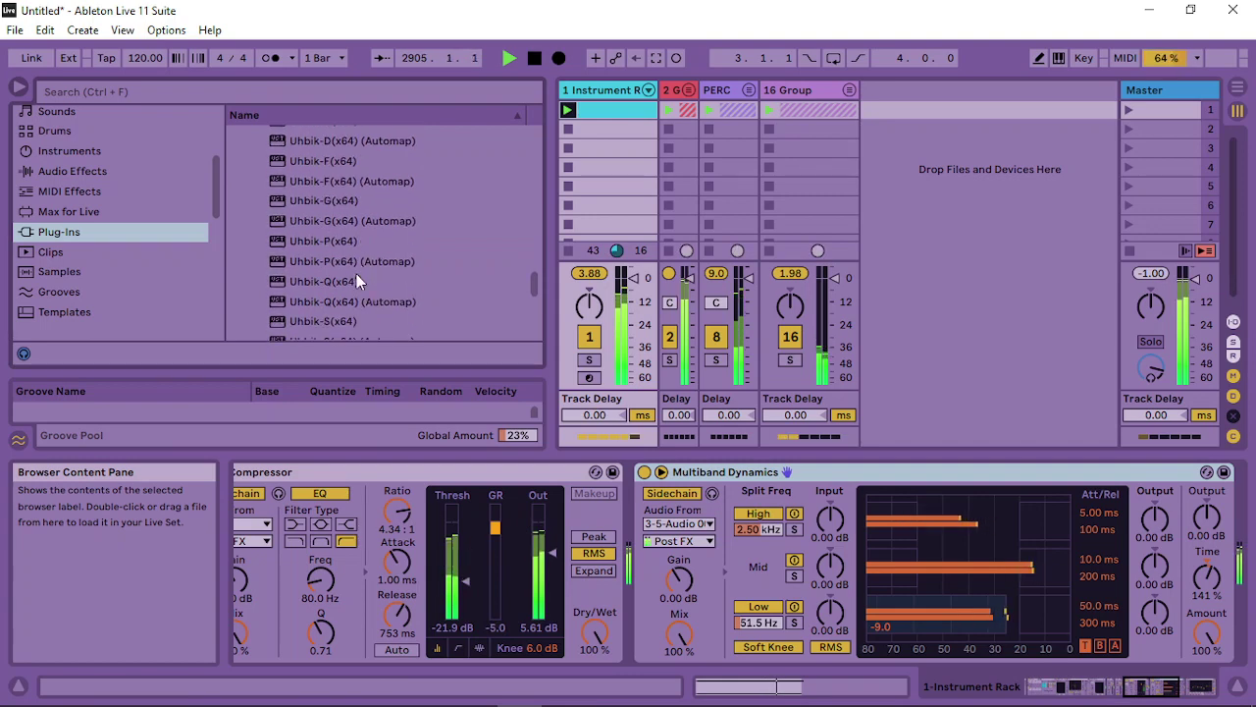
pyautogui.click(314, 248)
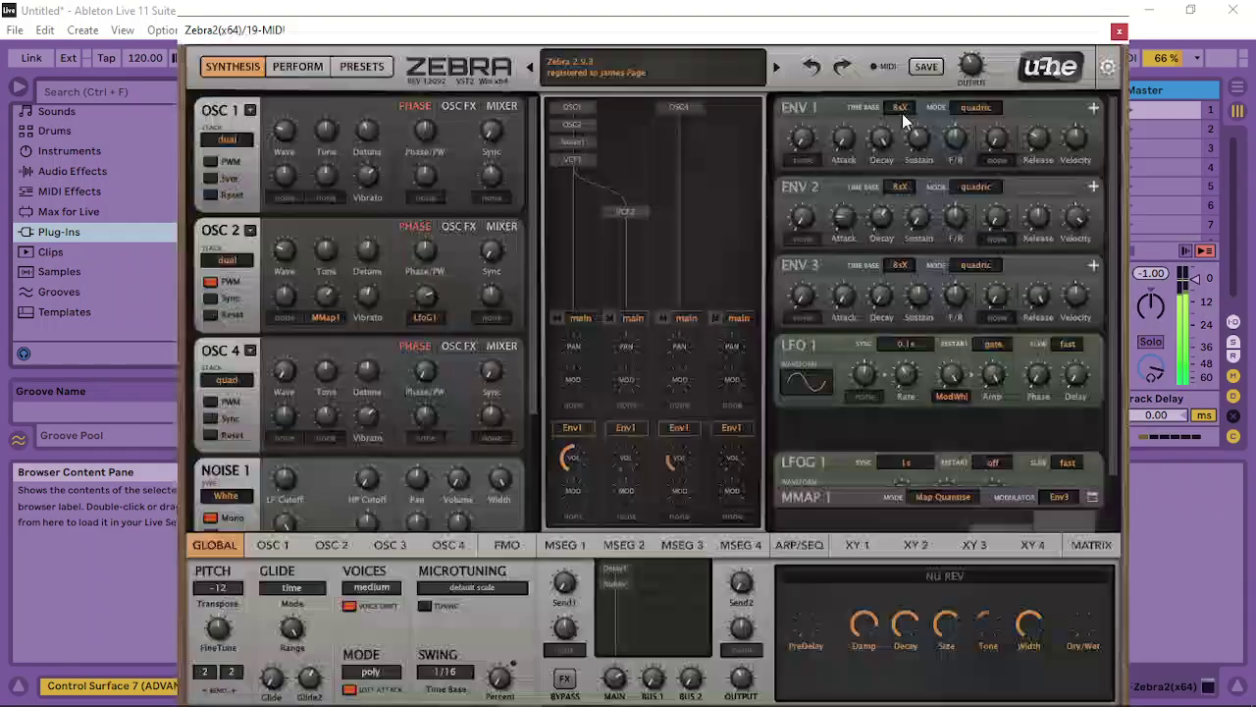
pyautogui.click(1117, 32)
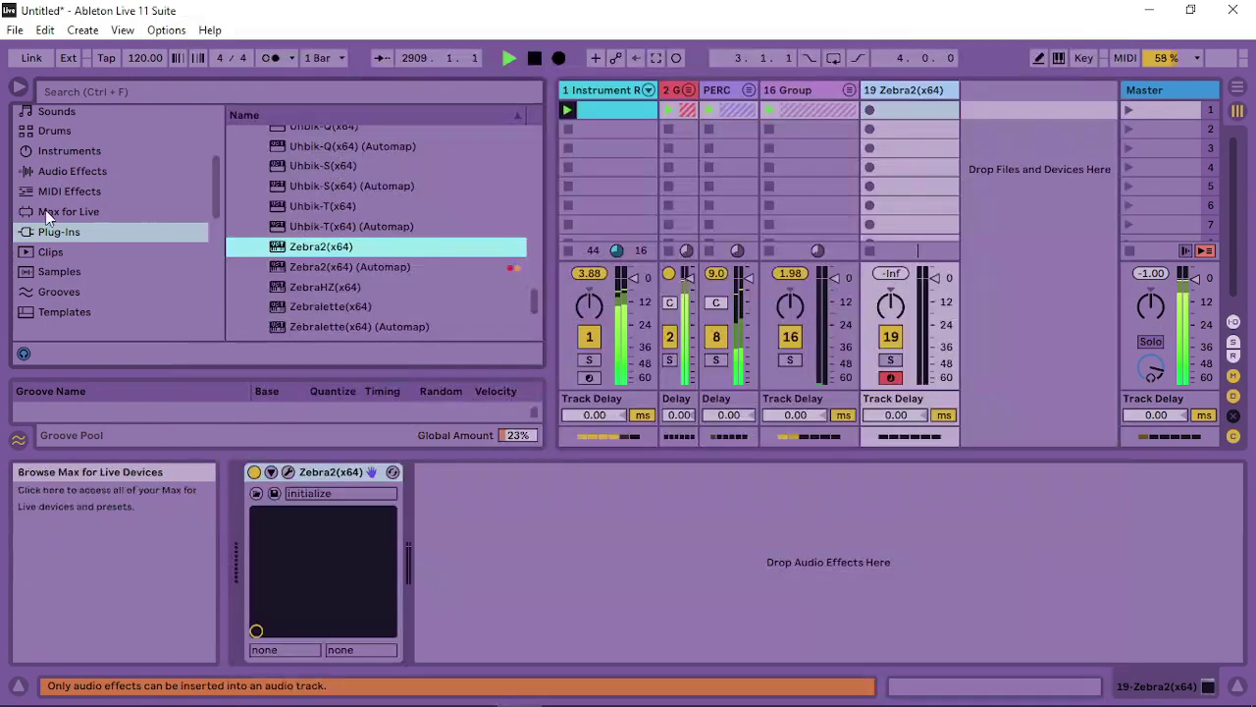
# Insert a Velocity MIDI effect before Zebra2 and set its Out Hi to 81
pyautogui.click(65, 211)
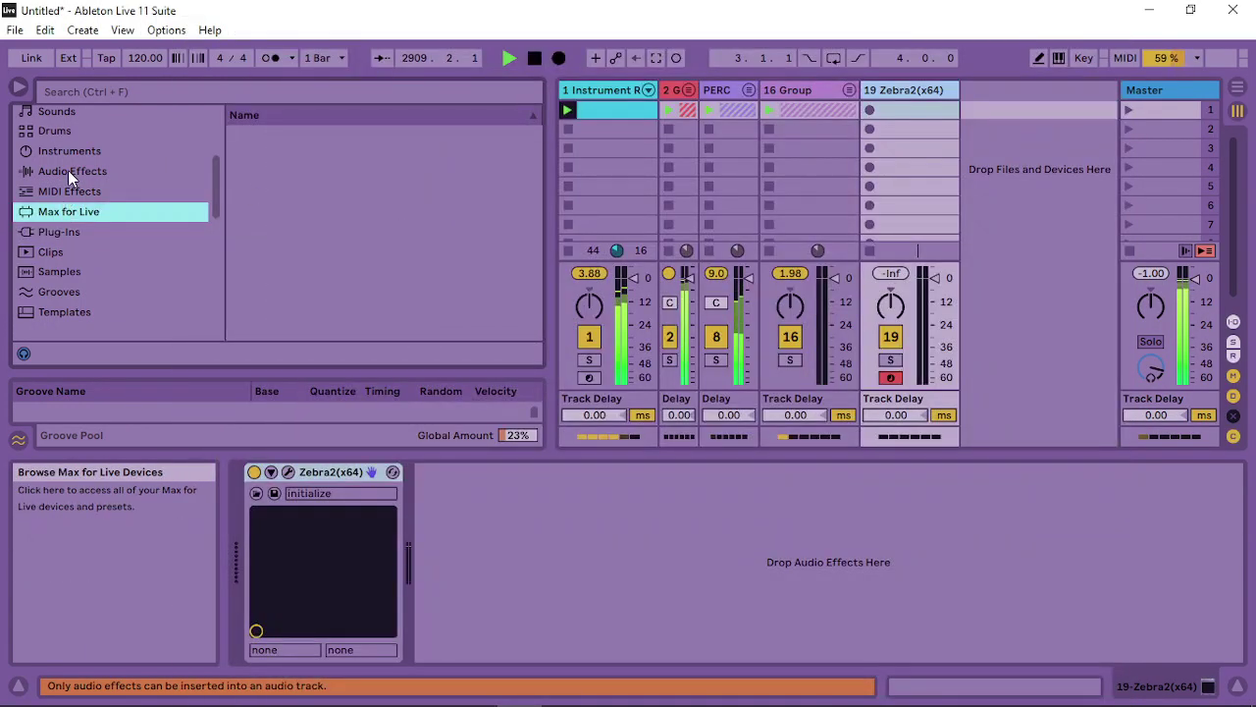
pyautogui.click(68, 169)
pyautogui.click(165, 197)
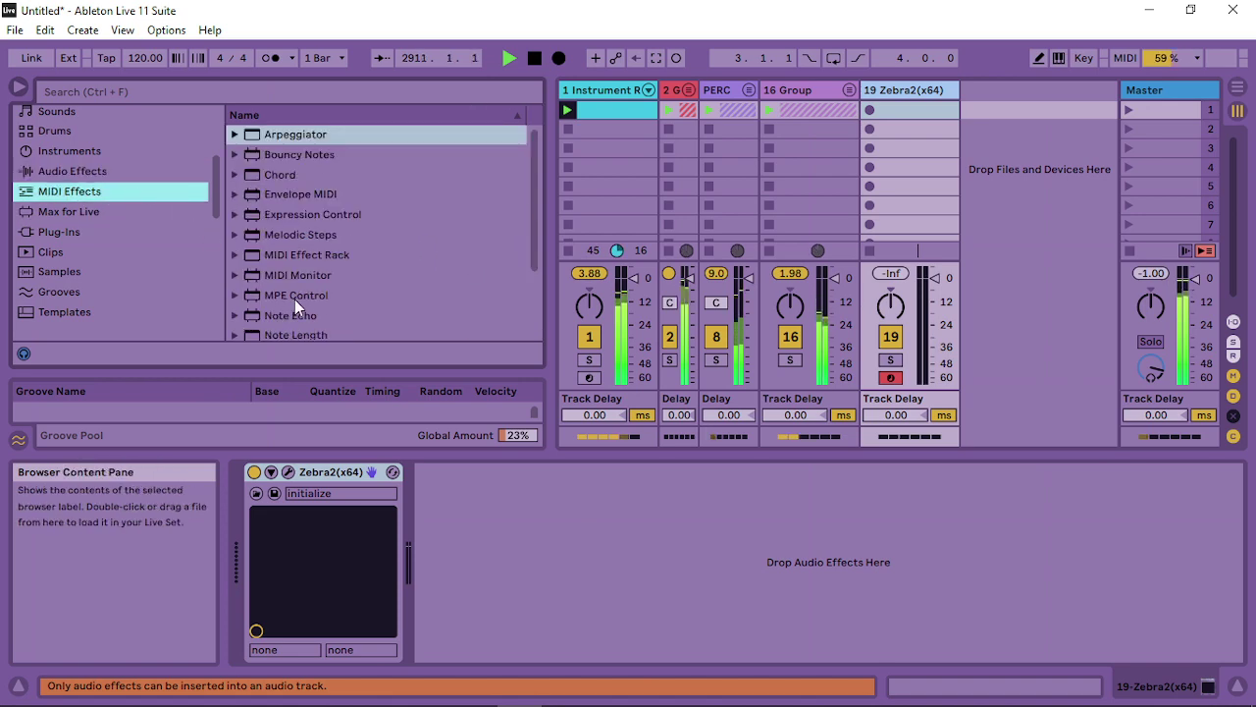
pyautogui.scroll(-5, 295, 299)
pyautogui.moveTo(295, 327); pyautogui.dragTo(566, 505)
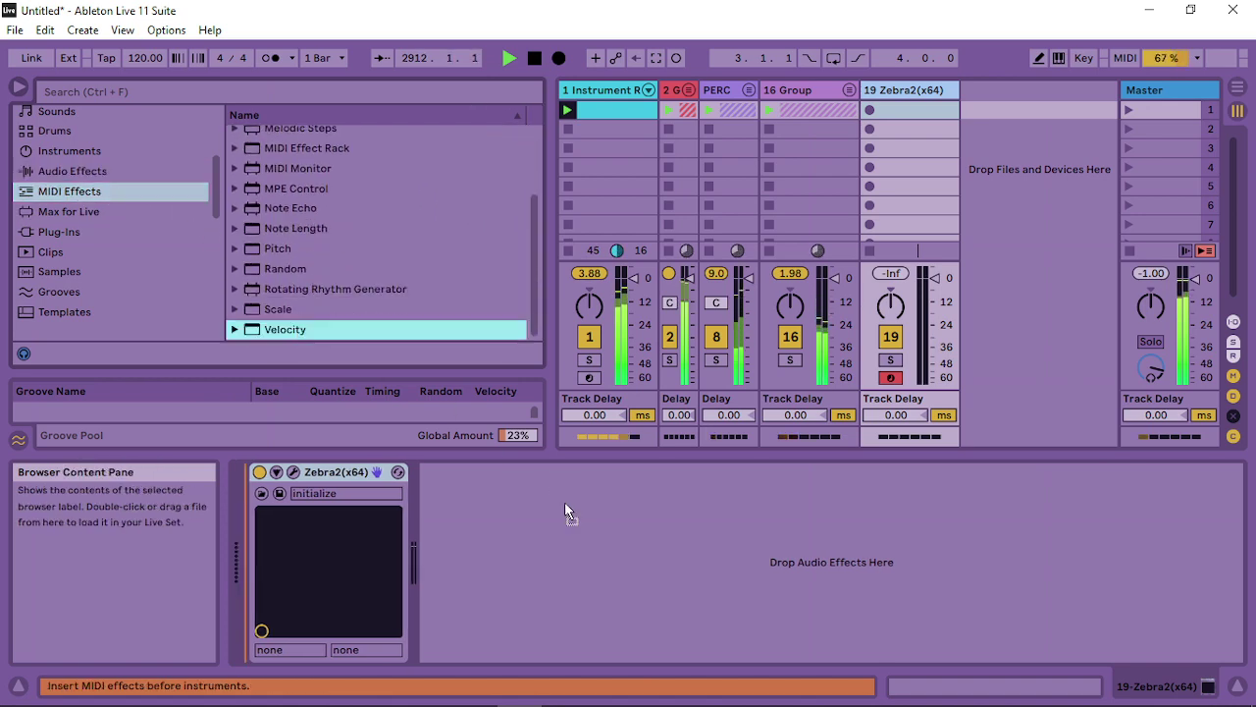
pyautogui.moveTo(302, 535); pyautogui.dragTo(314, 535)
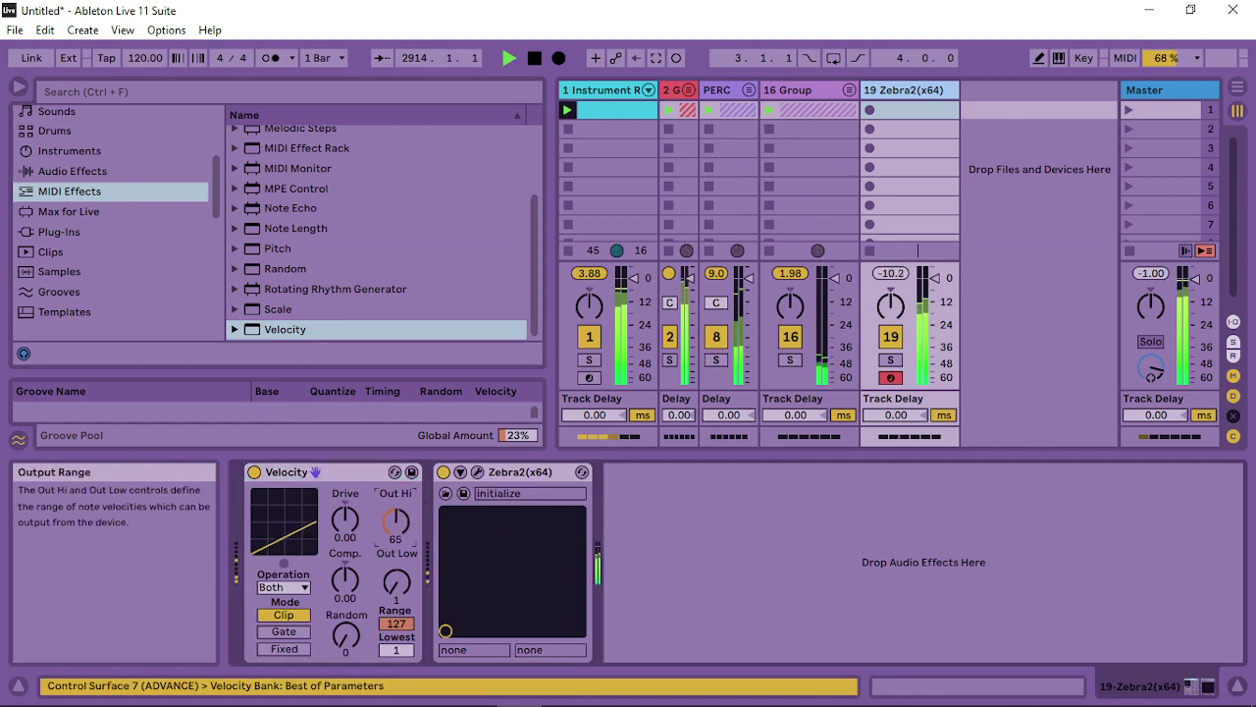
pyautogui.moveTo(395, 522); pyautogui.dragTo(395, 502)
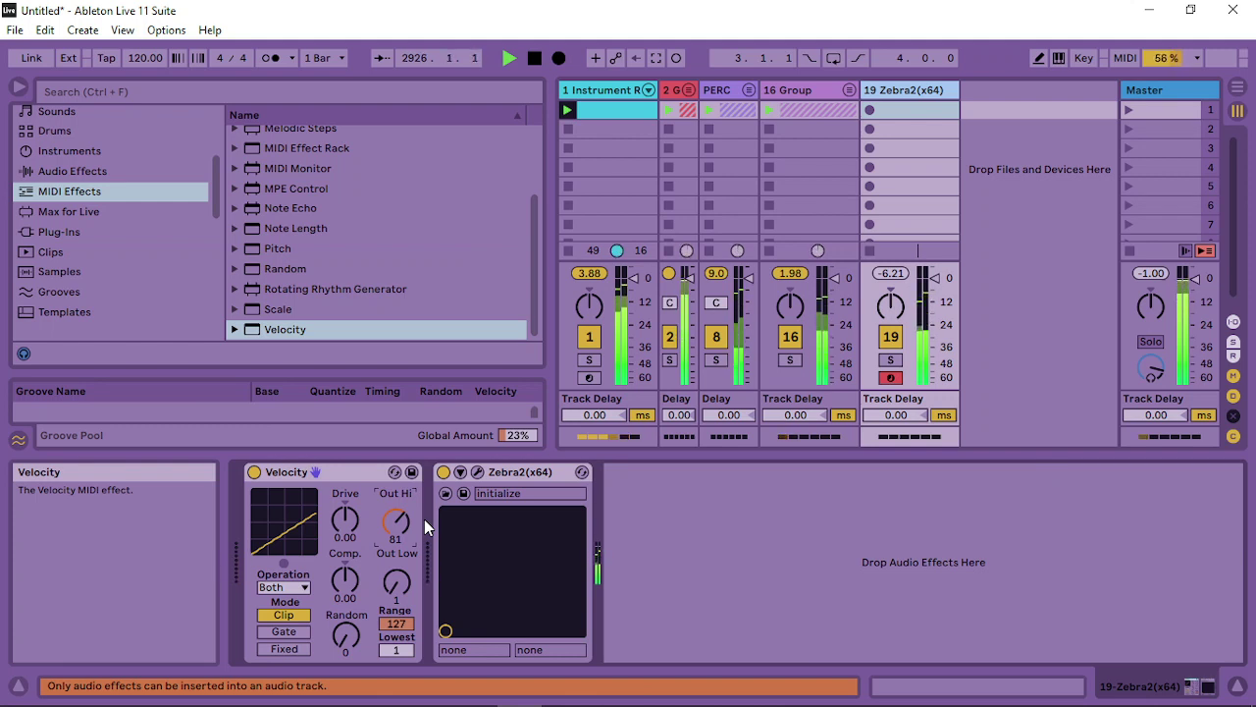
# Capture the played MIDI as a clip on the Zebra2 track and loop one bar starting at 12.1.1
pyautogui.click(657, 58)
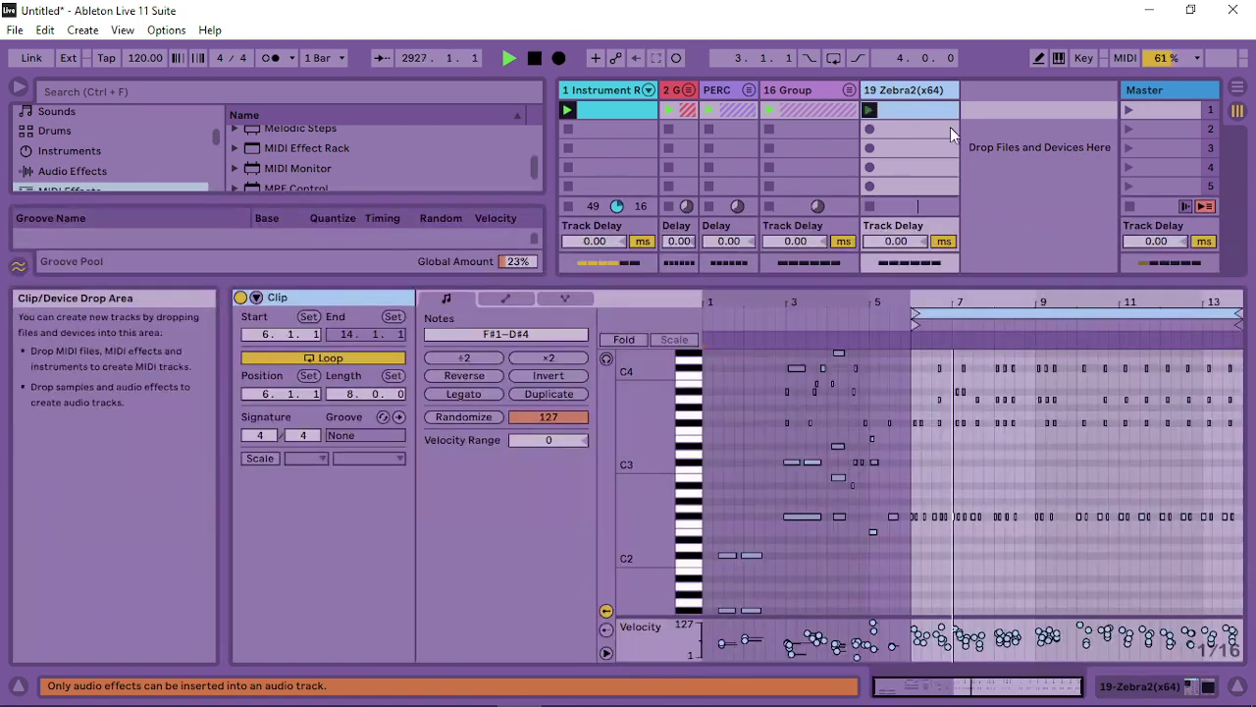
pyautogui.moveTo(914, 312)
pyautogui.mouseDown()
pyautogui.moveTo(1136, 320)
pyautogui.moveTo(1120, 319)
pyautogui.mouseUp()
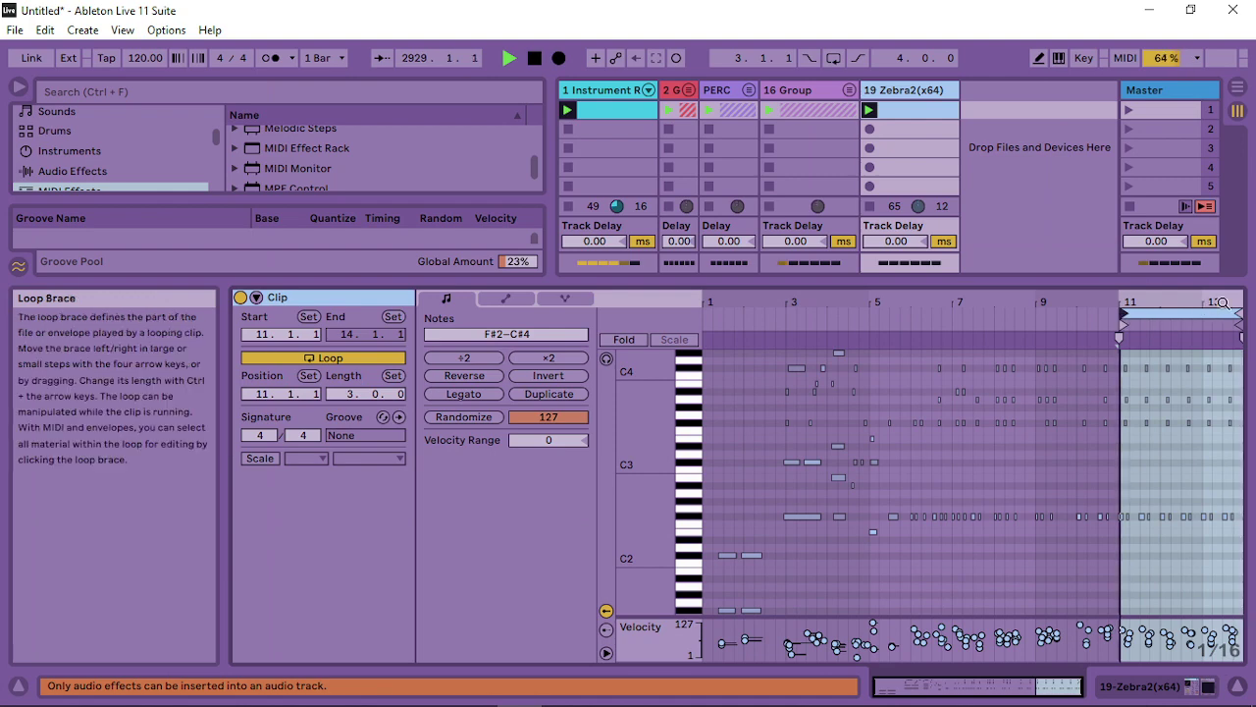
pyautogui.moveTo(1222, 304); pyautogui.dragTo(1222, 392)
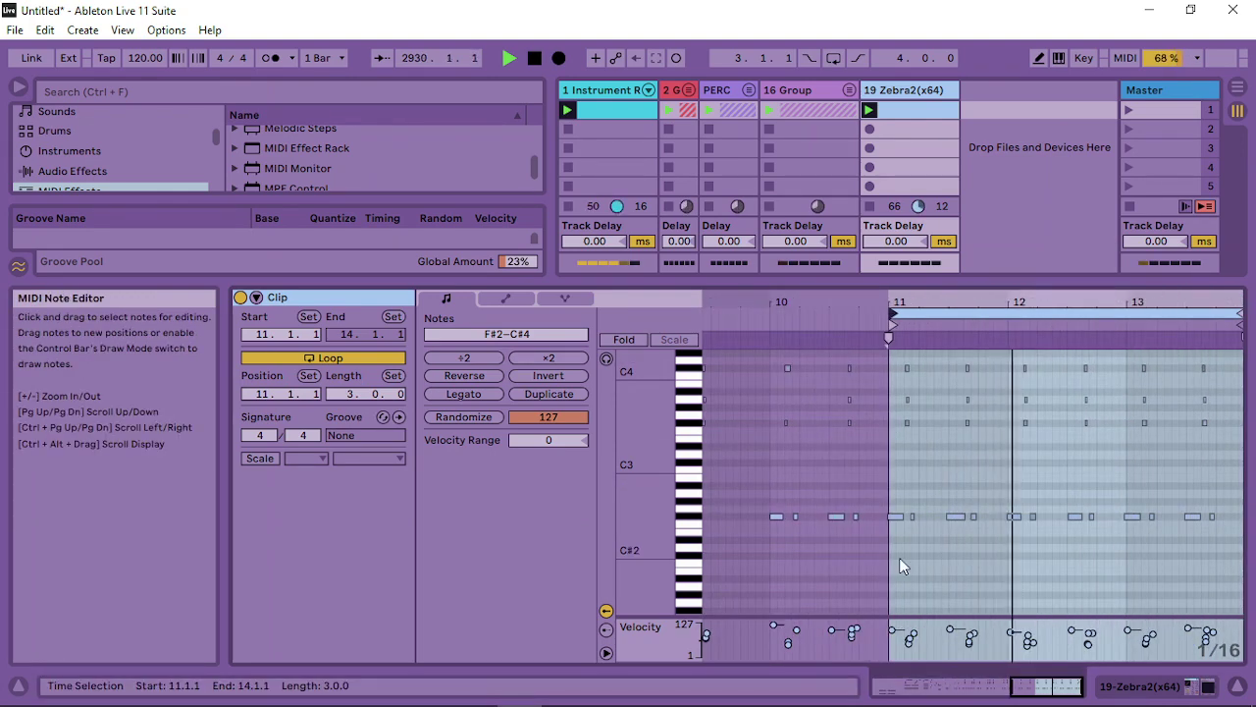
pyautogui.moveTo(884, 556); pyautogui.dragTo(941, 533)
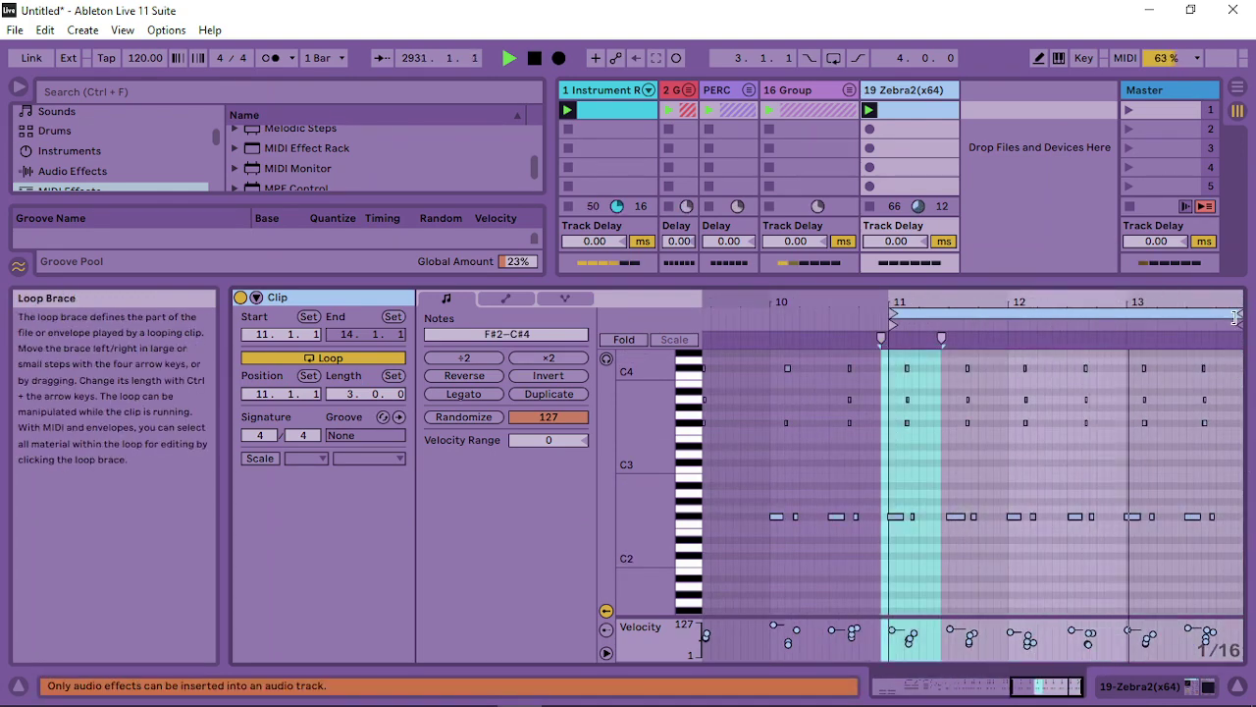
pyautogui.moveTo(1235, 317); pyautogui.dragTo(1126, 314)
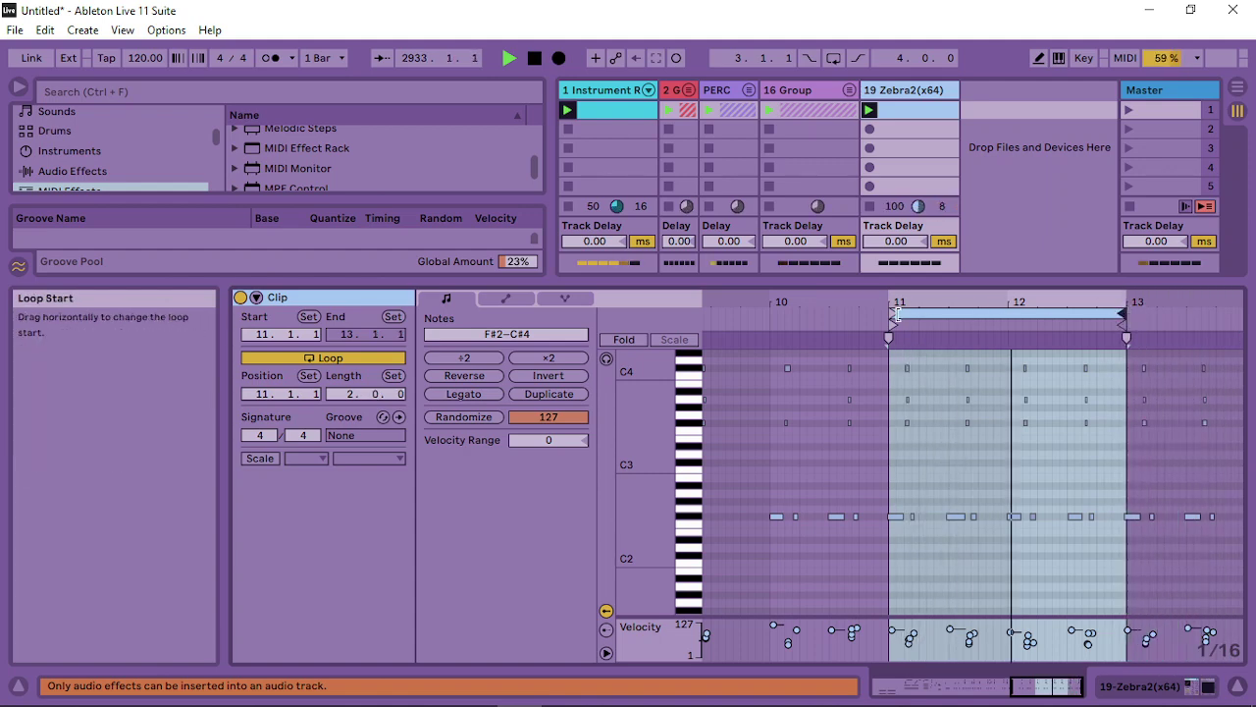
pyautogui.moveTo(896, 314); pyautogui.dragTo(1067, 339)
# Quantize the F#2 note at the start of bar 12 and shorten the clip loop to two beats, ending at 12.3.1
pyautogui.moveTo(910, 490); pyautogui.dragTo(939, 583)
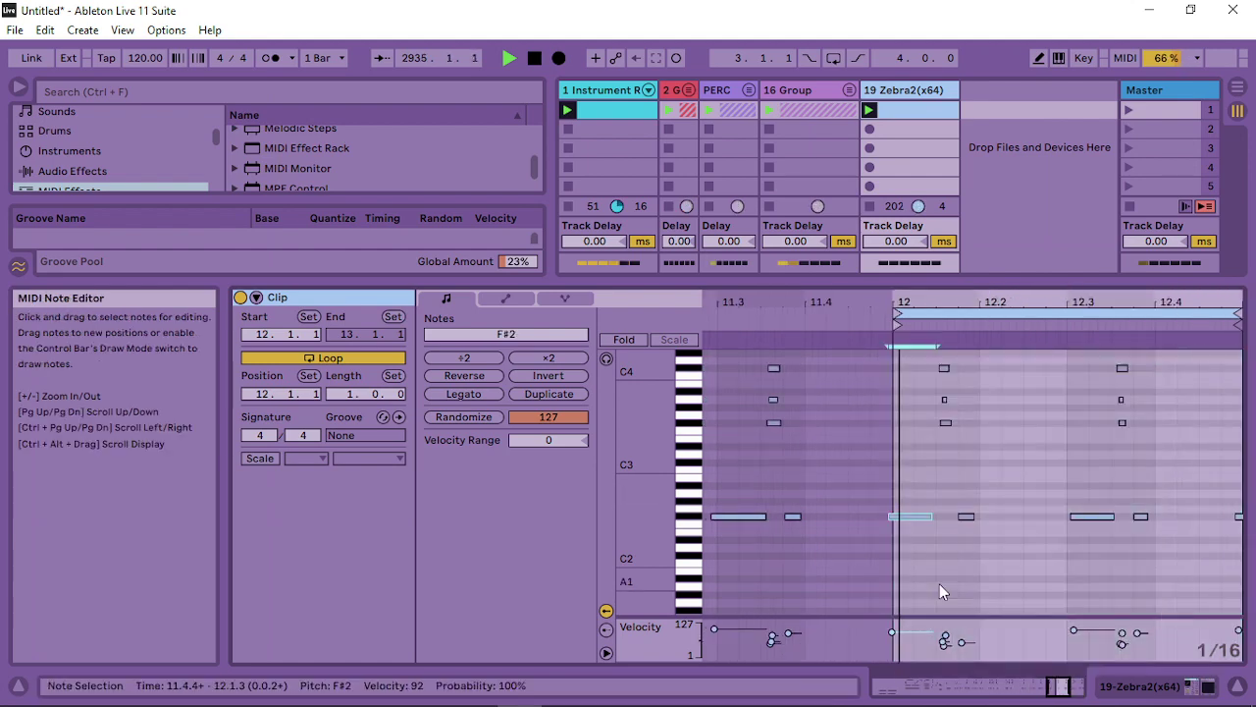
pyautogui.hotkey('ctrl', 'u')
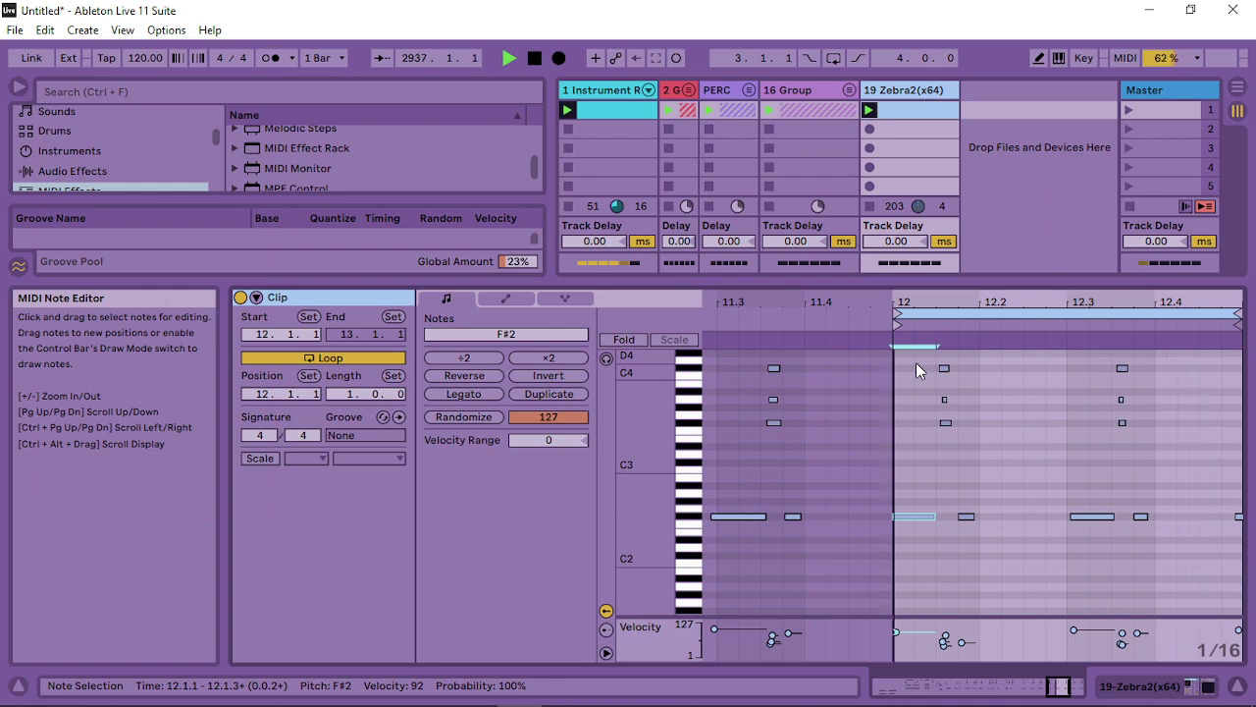
pyautogui.click(1214, 310)
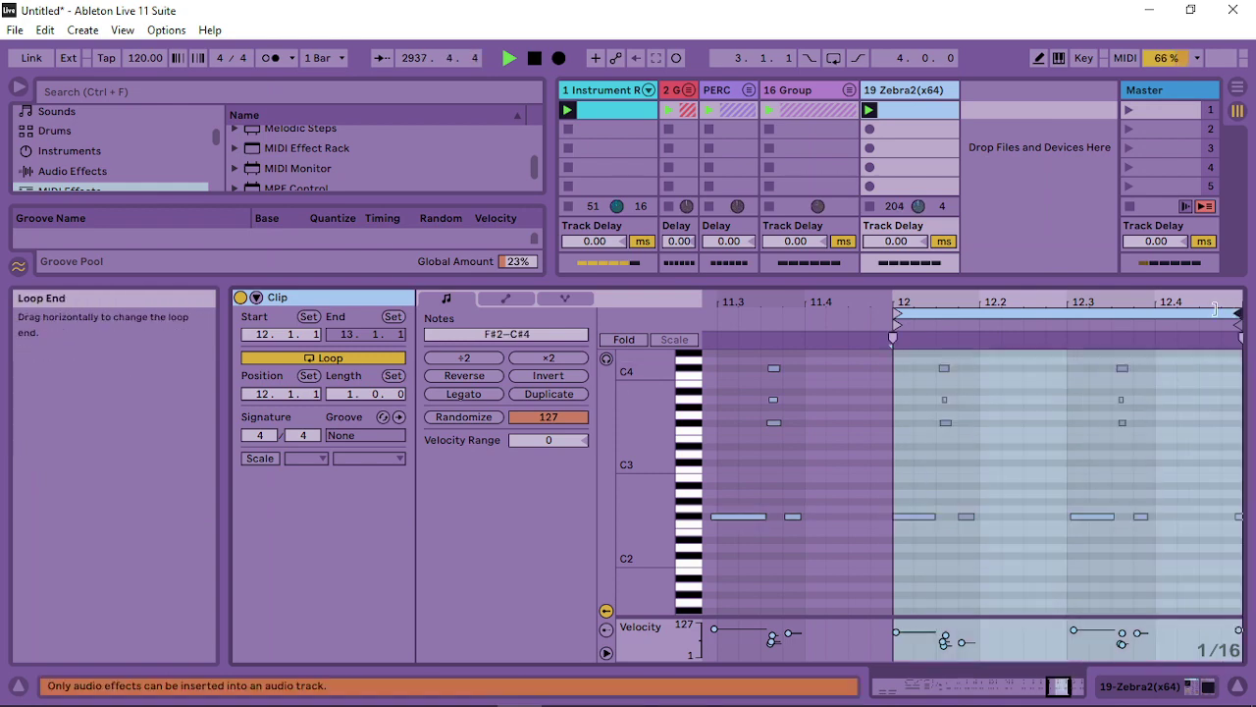
pyautogui.moveTo(1214, 310); pyautogui.dragTo(1067, 310)
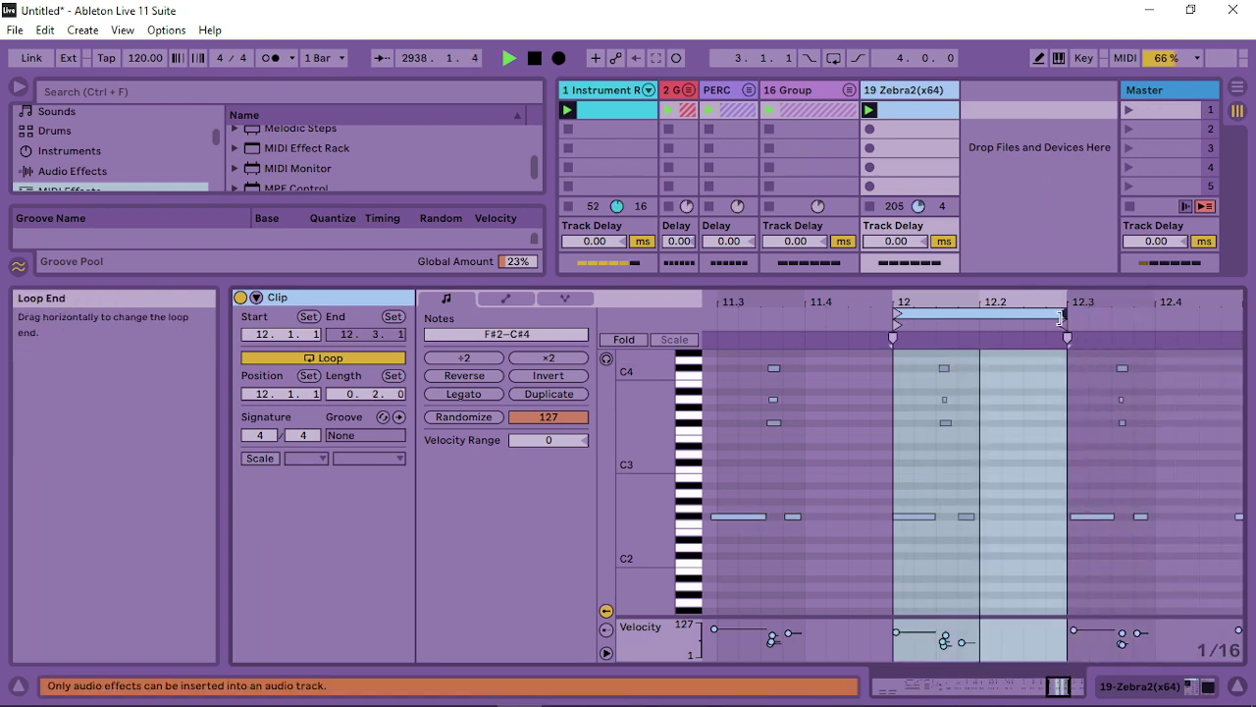
# Insert Comp1 between Delay1 and NuRev in Zebra2, set its type to eco and input to 9.00 dB, and show Delay1's settings
pyautogui.doubleClick(918, 92)
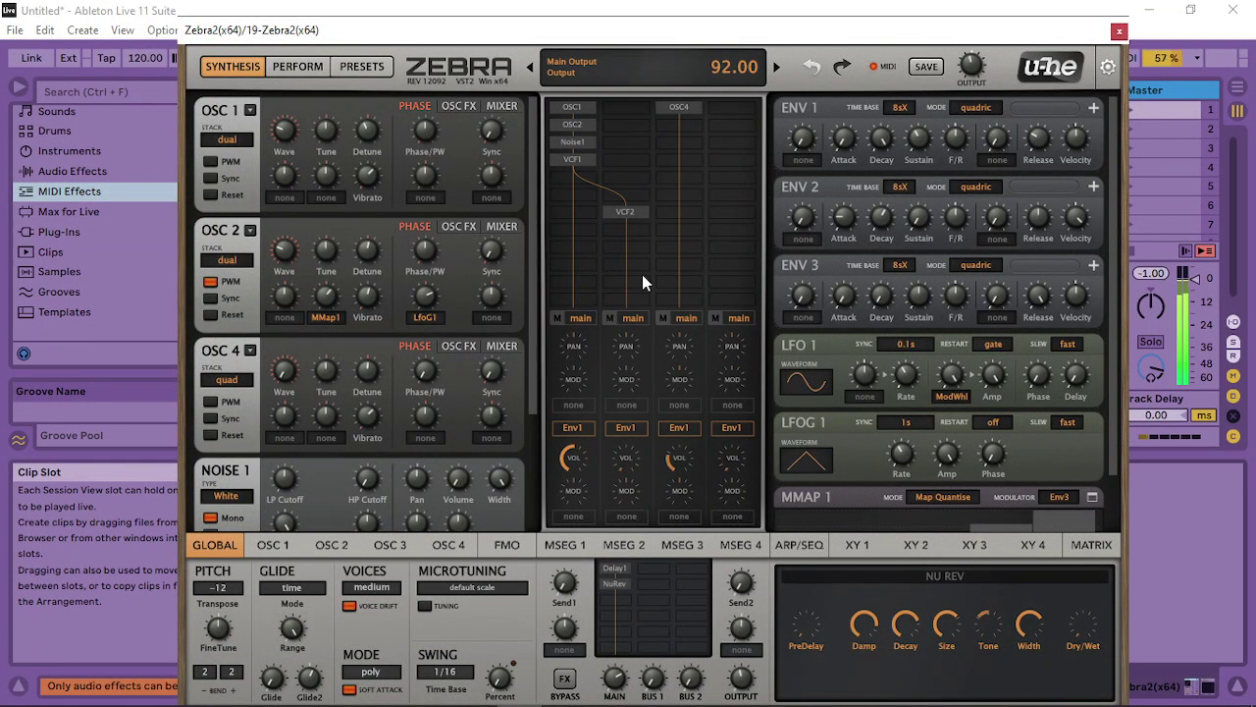
pyautogui.click(618, 601)
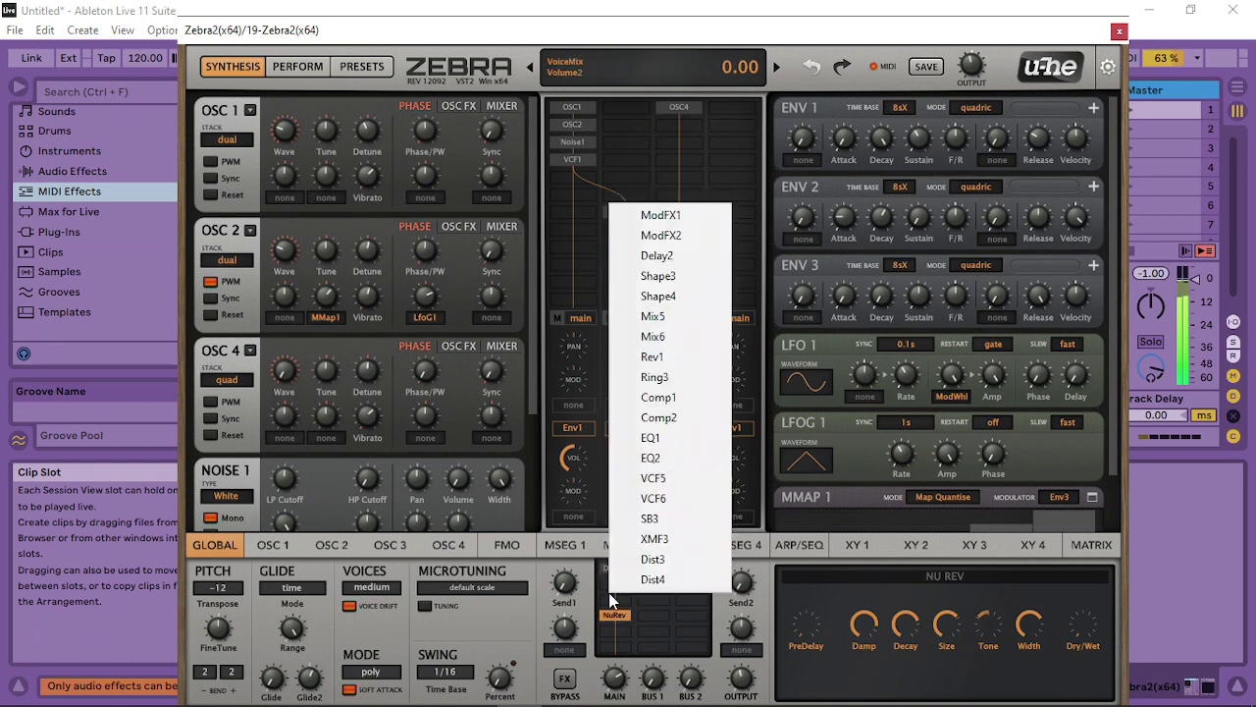
pyautogui.click(655, 394)
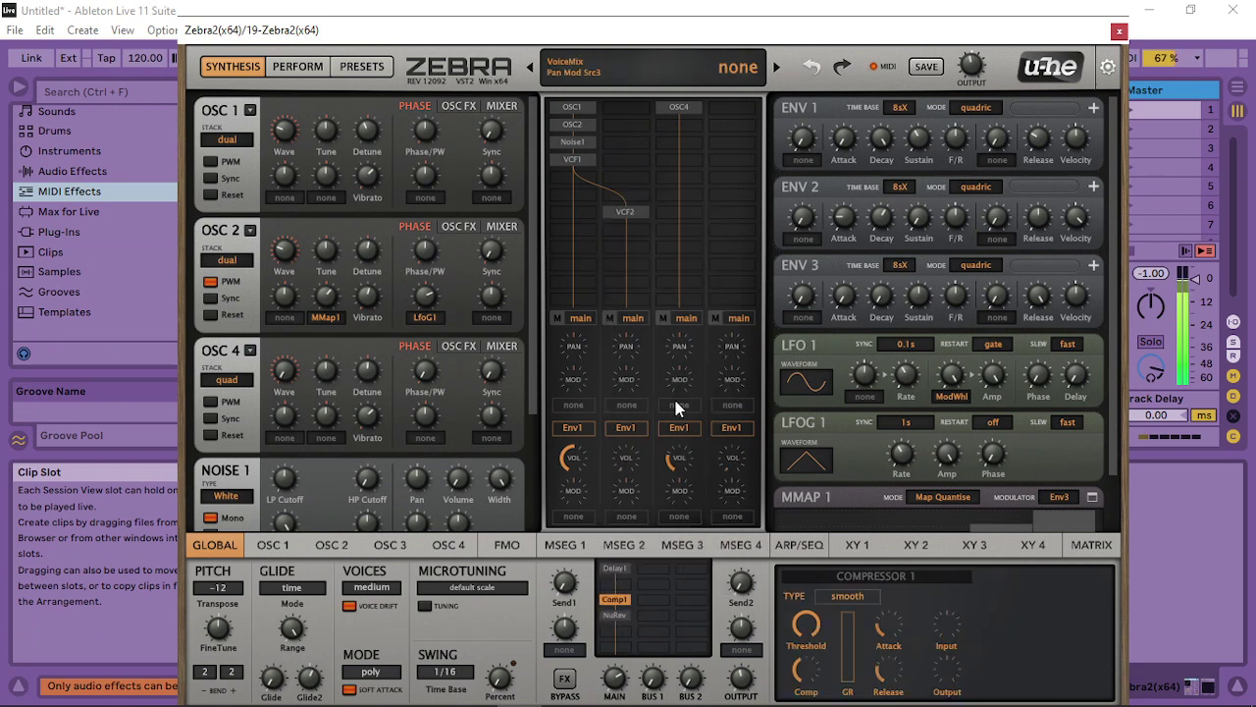
pyautogui.click(842, 598)
pyautogui.click(829, 610)
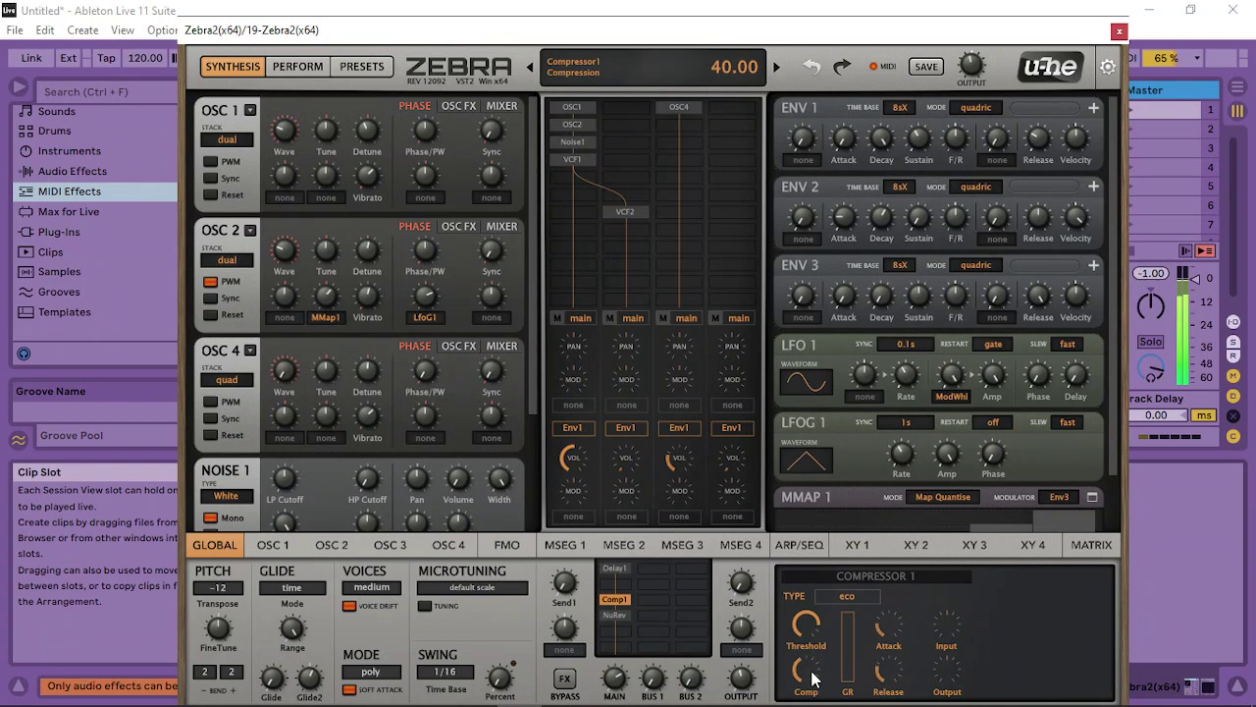
pyautogui.moveTo(964, 634); pyautogui.dragTo(968, 588)
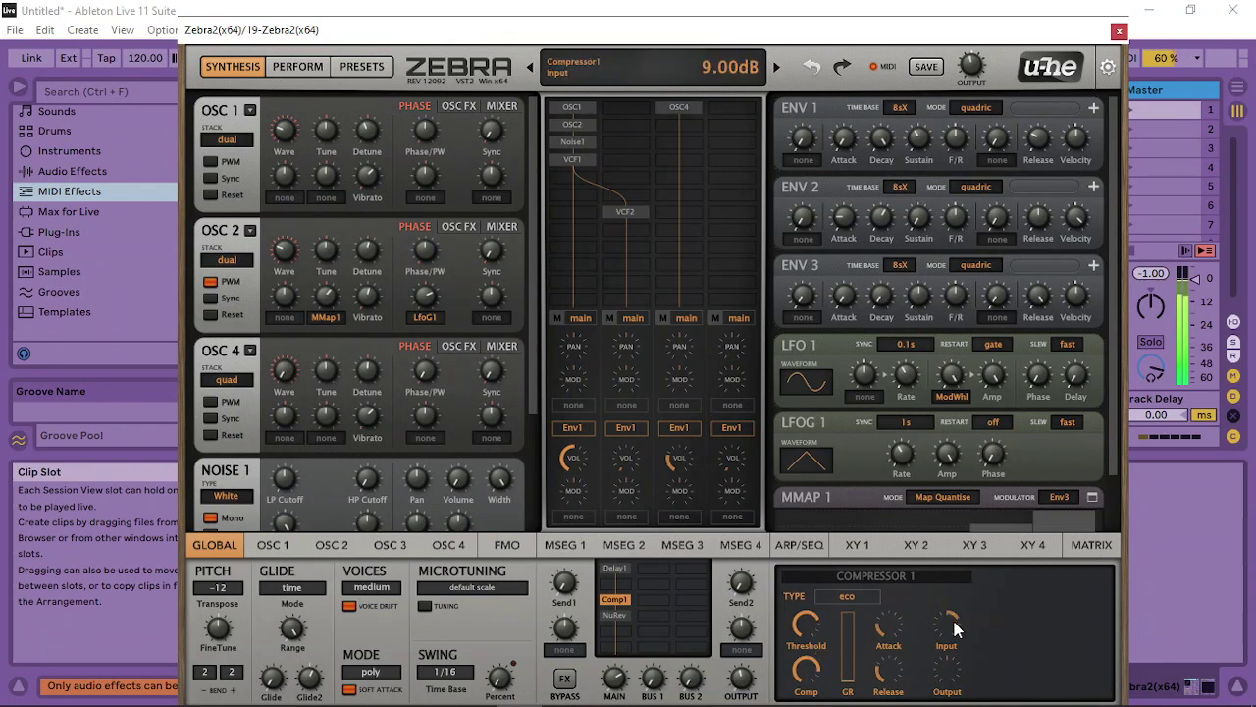
pyautogui.click(602, 569)
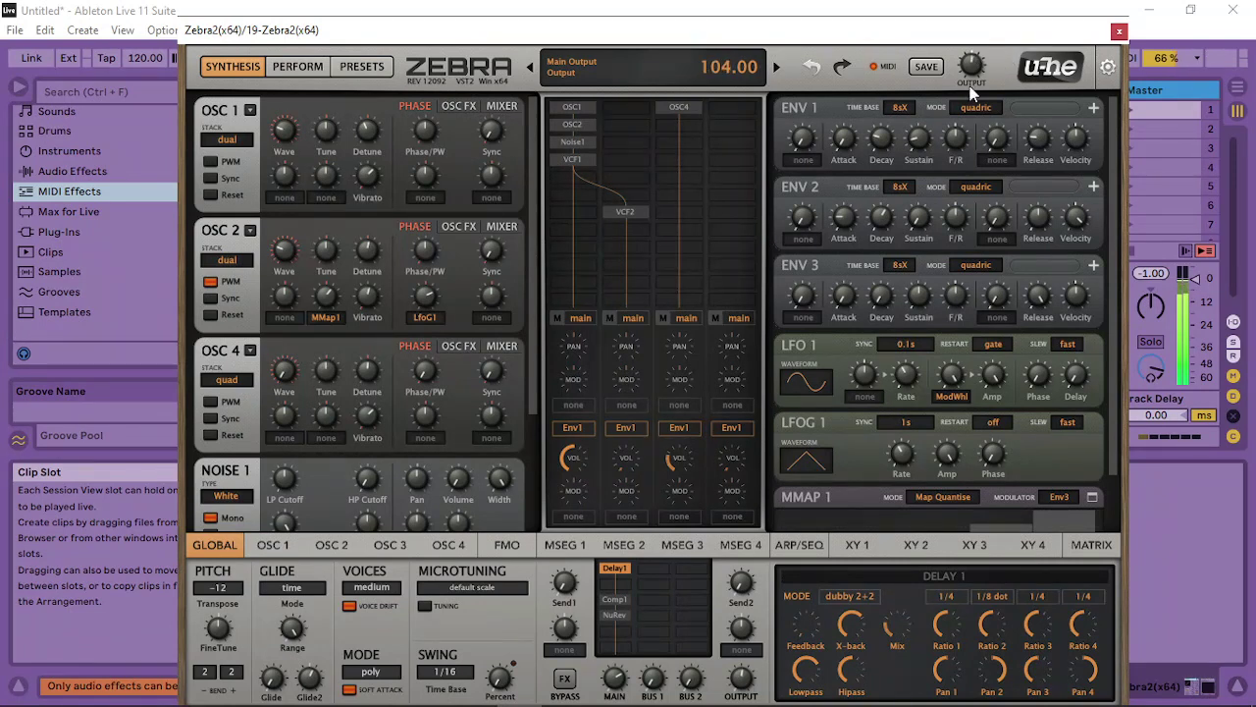
# Bypass VCF2 in Zebra2, turn the OSC4 lane's volume all the way down, and select VCF1
pyautogui.scroll(-4, 481, 517)
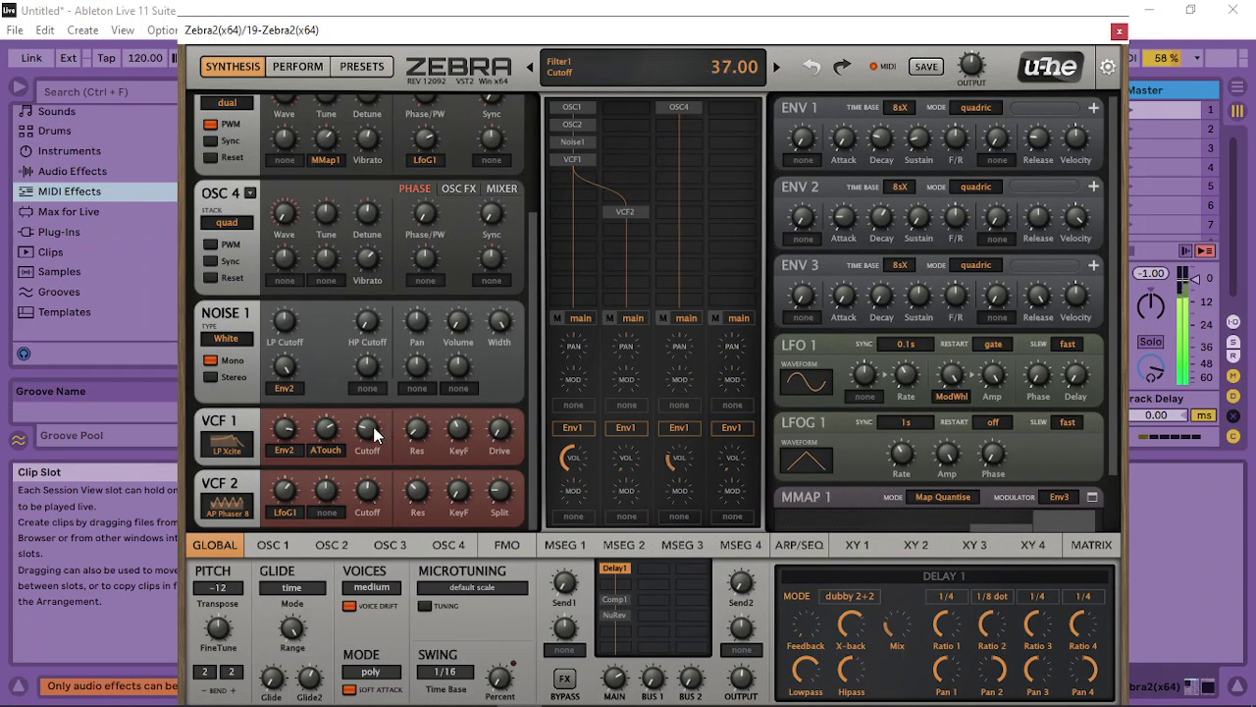
pyautogui.moveTo(433, 442)
pyautogui.mouseDown()
pyautogui.moveTo(430, 371)
pyautogui.moveTo(441, 429)
pyautogui.moveTo(419, 440)
pyautogui.mouseUp()
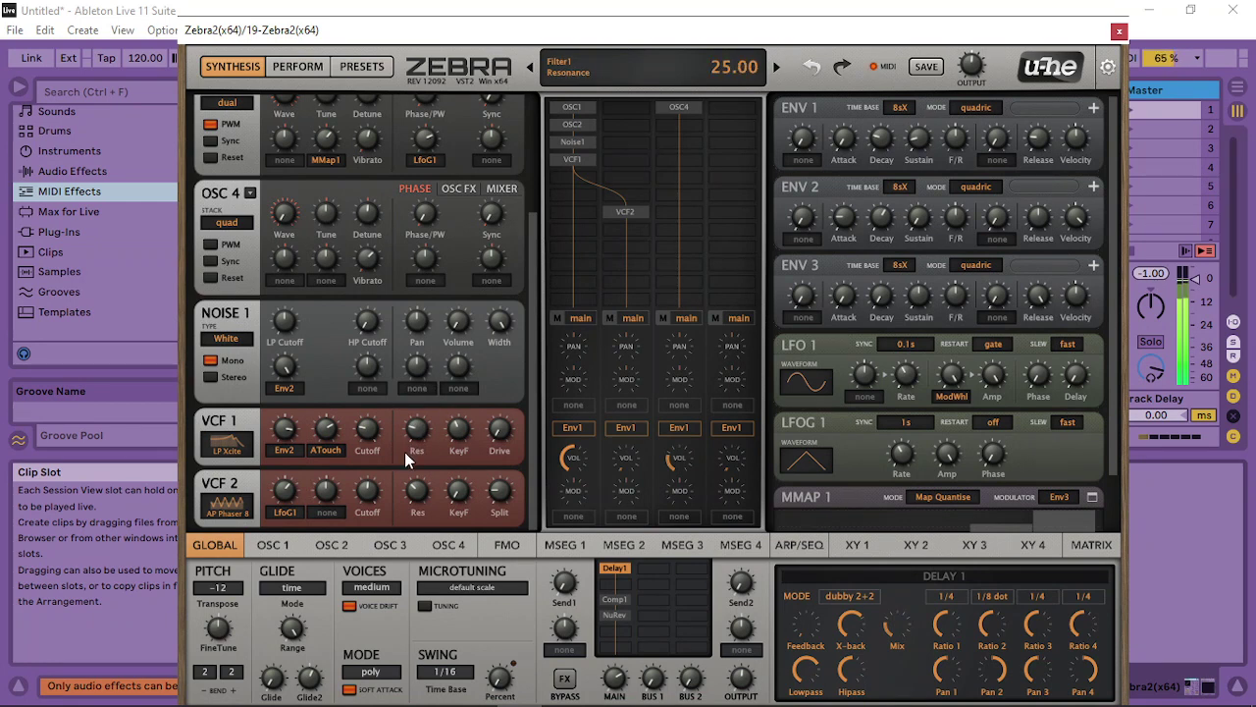
pyautogui.doubleClick(629, 213)
pyautogui.moveTo(679, 458); pyautogui.dragTo(696, 615)
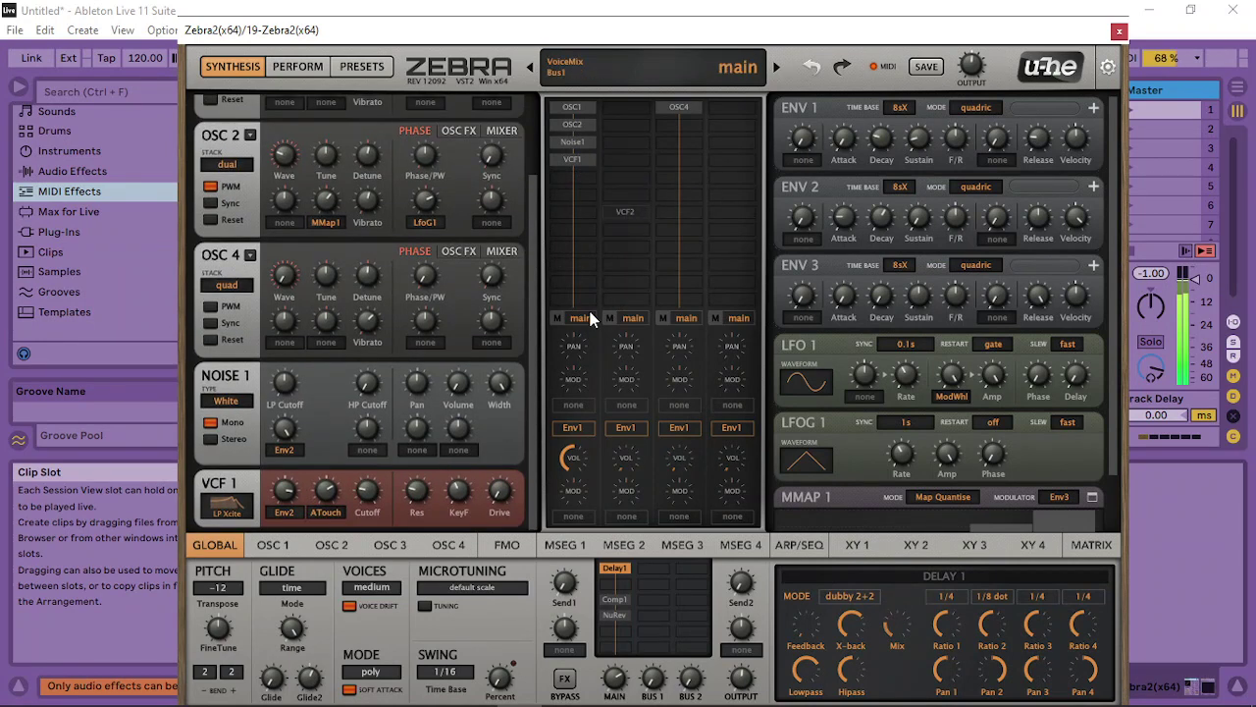
pyautogui.click(574, 171)
pyautogui.click(572, 161)
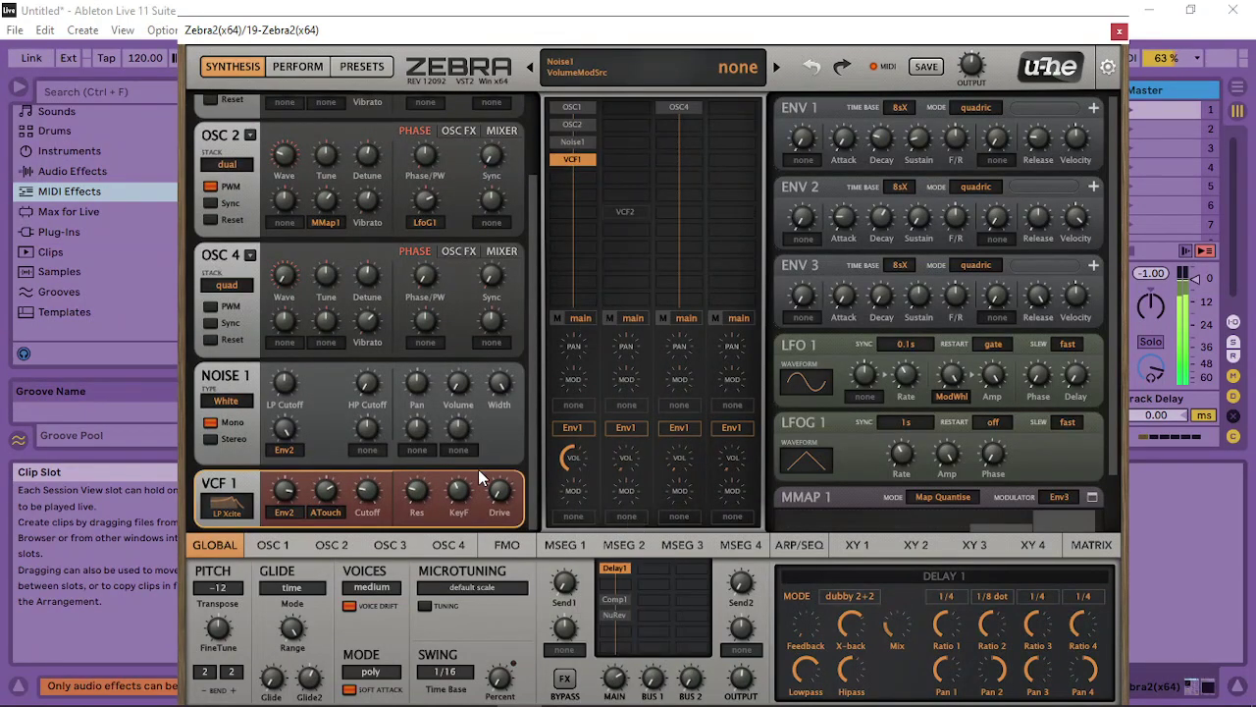
pyautogui.moveTo(472, 478); pyautogui.dragTo(446, 481)
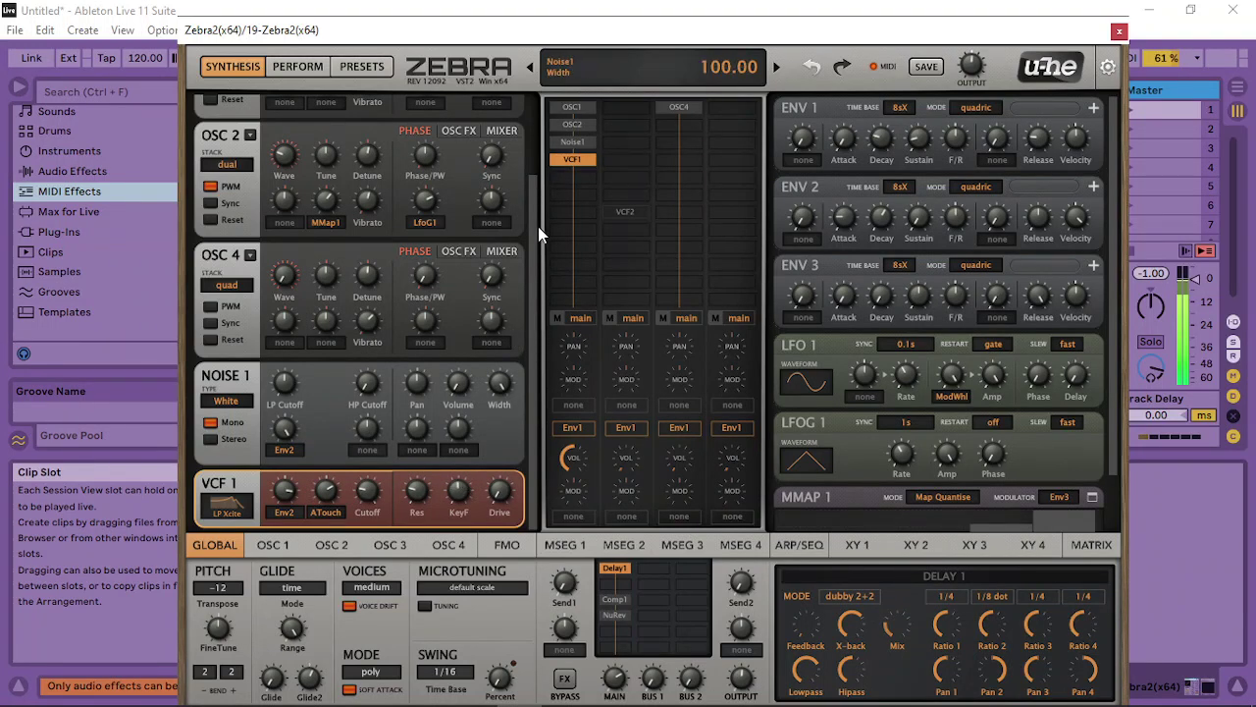
# Set the first oscillator effect to Sync Mojo on OSC 1, OSC 2 and OSC 4
pyautogui.moveTo(538, 212); pyautogui.dragTo(537, 83)
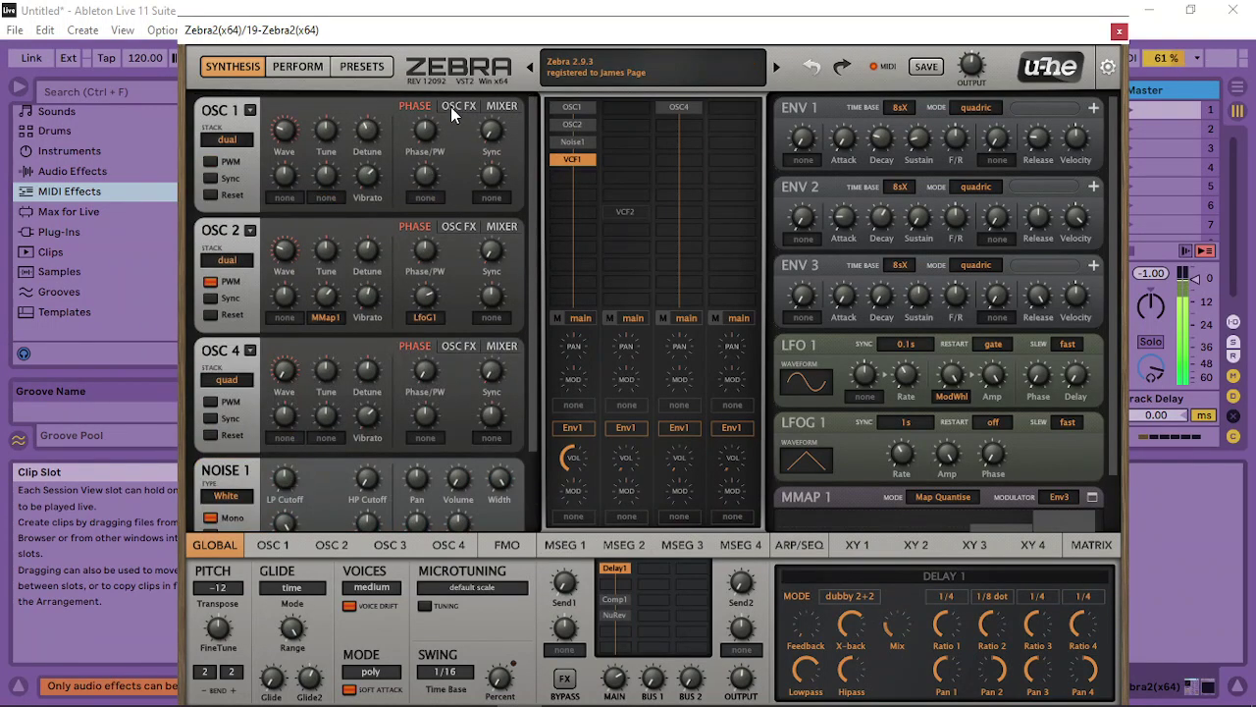
pyautogui.click(424, 154)
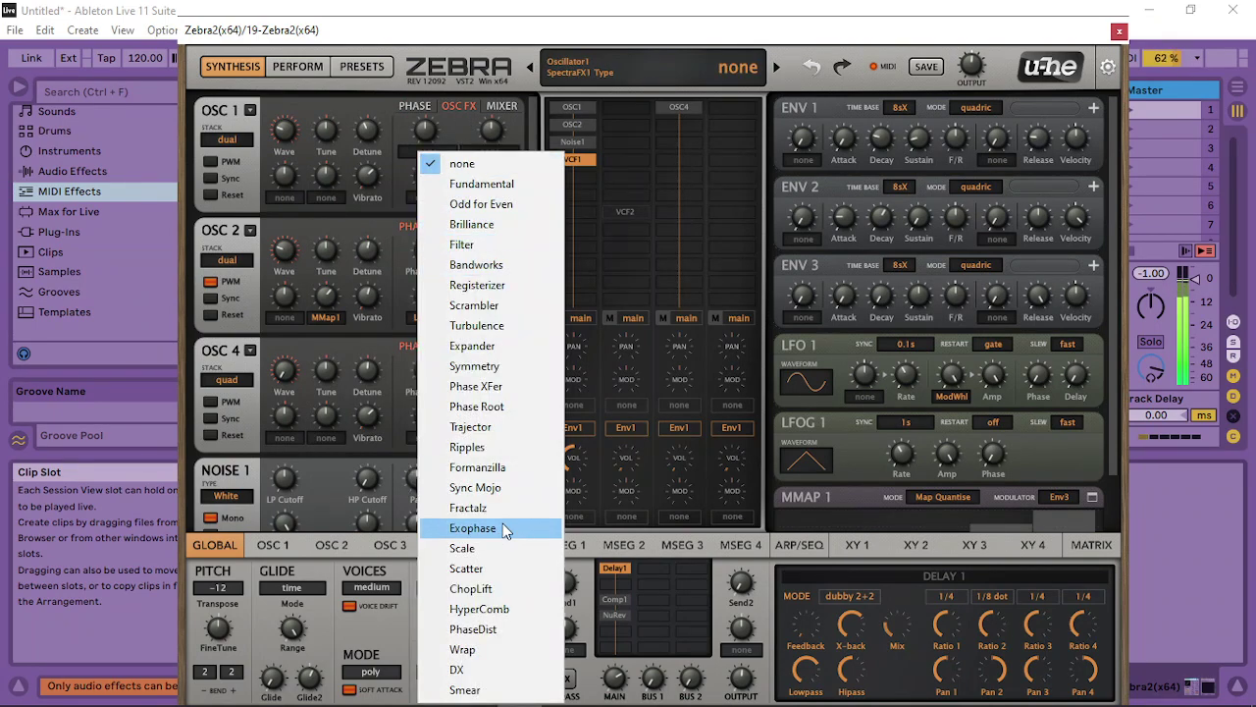
pyautogui.click(475, 487)
pyautogui.click(455, 227)
pyautogui.click(425, 272)
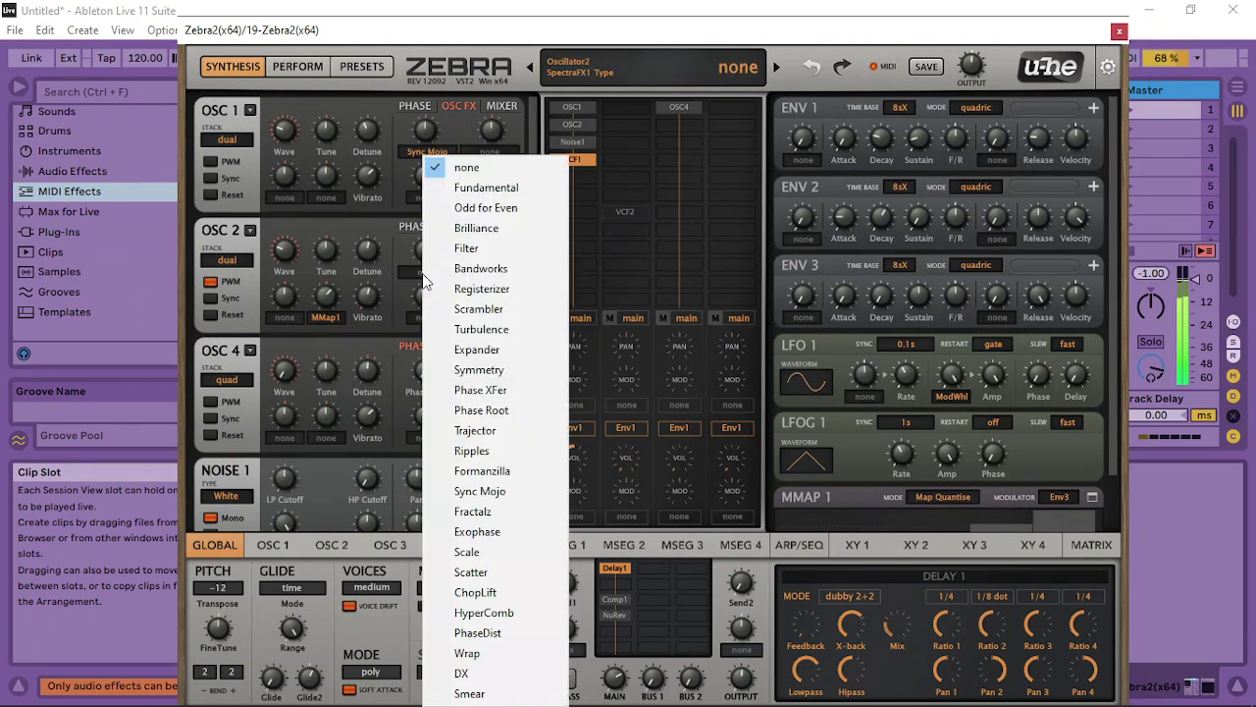
pyautogui.click(517, 491)
pyautogui.click(467, 350)
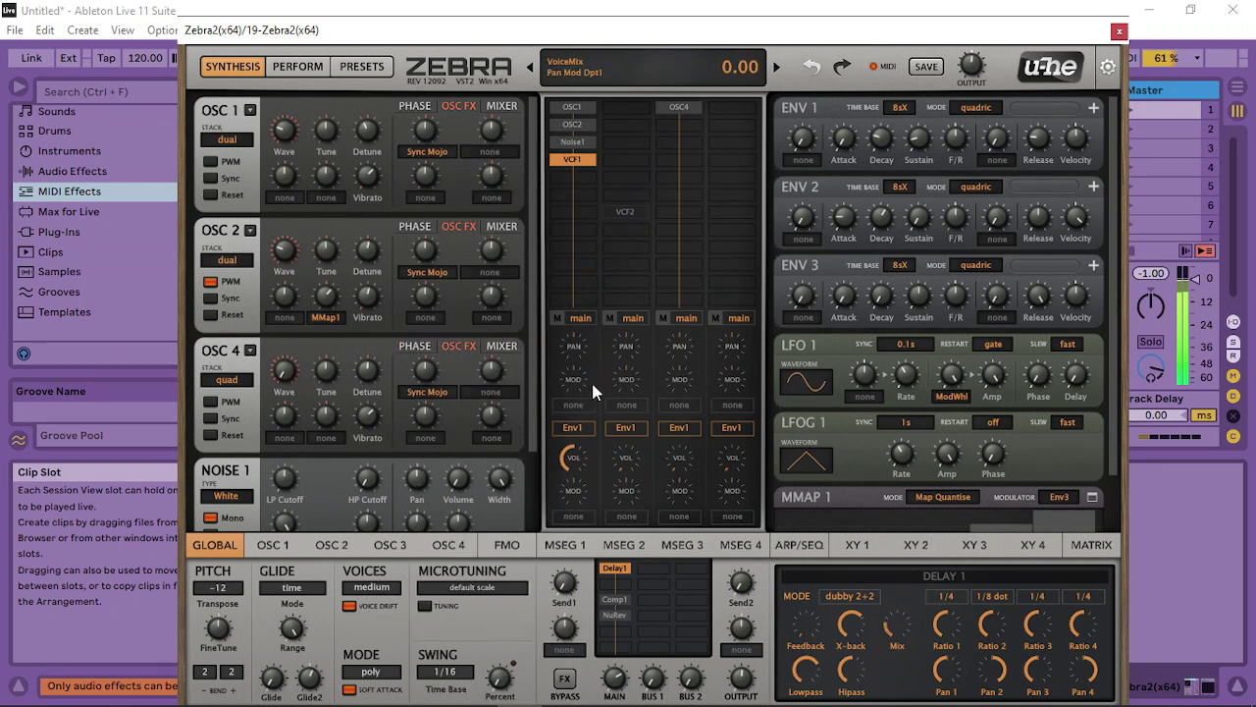
# Bypass Noise1, set the second effect of OSC 1 and OSC 2 to Filter, and lower both amounts, OSC 1 to -36
pyautogui.doubleClick(581, 141)
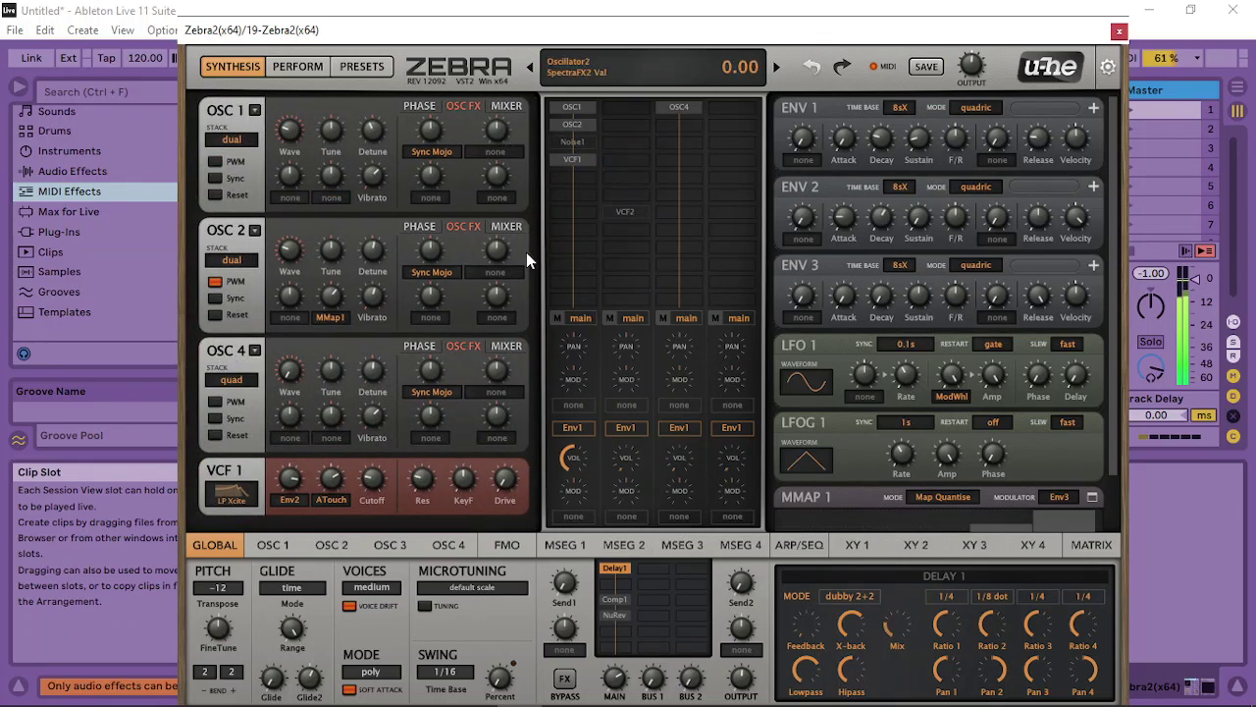
pyautogui.click(494, 155)
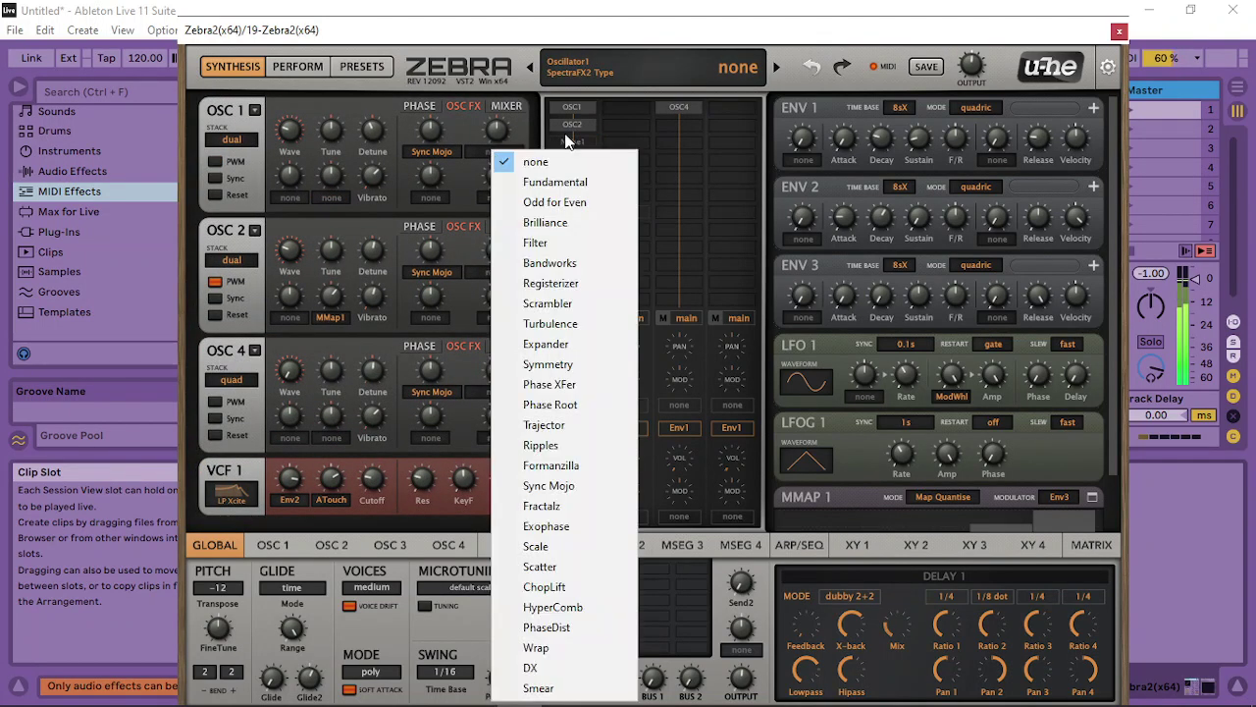
pyautogui.click(579, 240)
pyautogui.moveTo(499, 140); pyautogui.dragTo(489, 144)
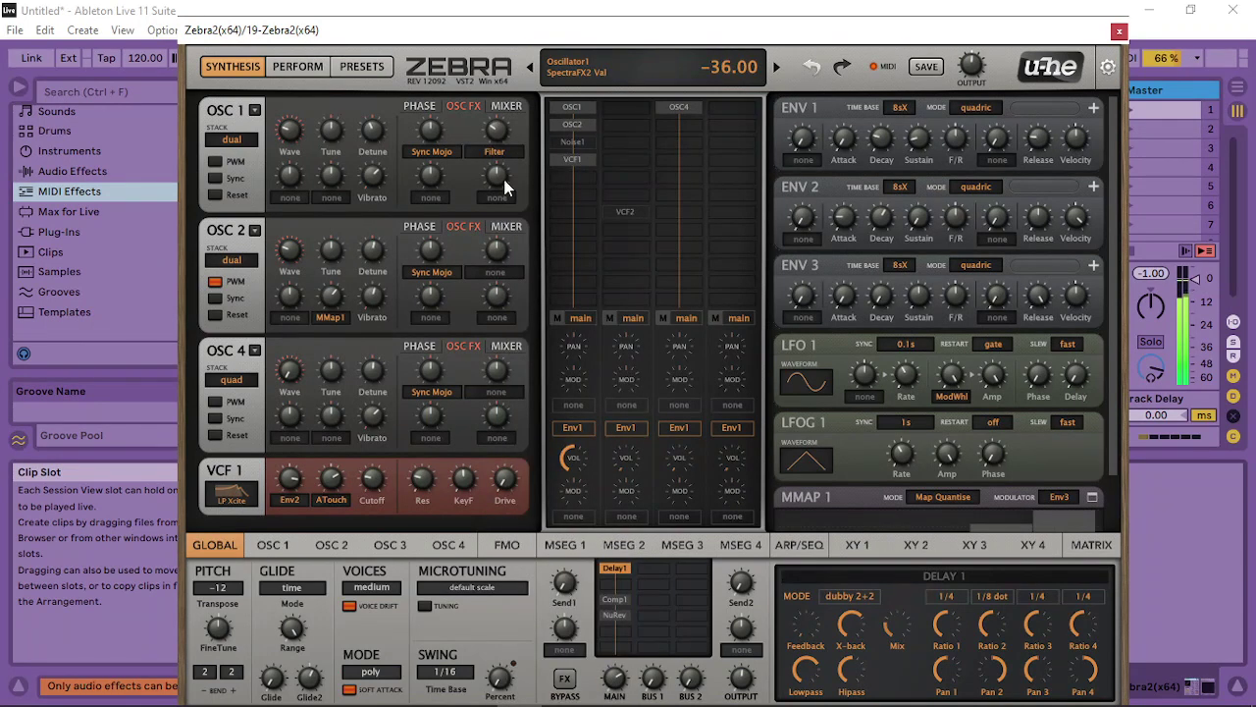
pyautogui.click(495, 271)
pyautogui.click(530, 246)
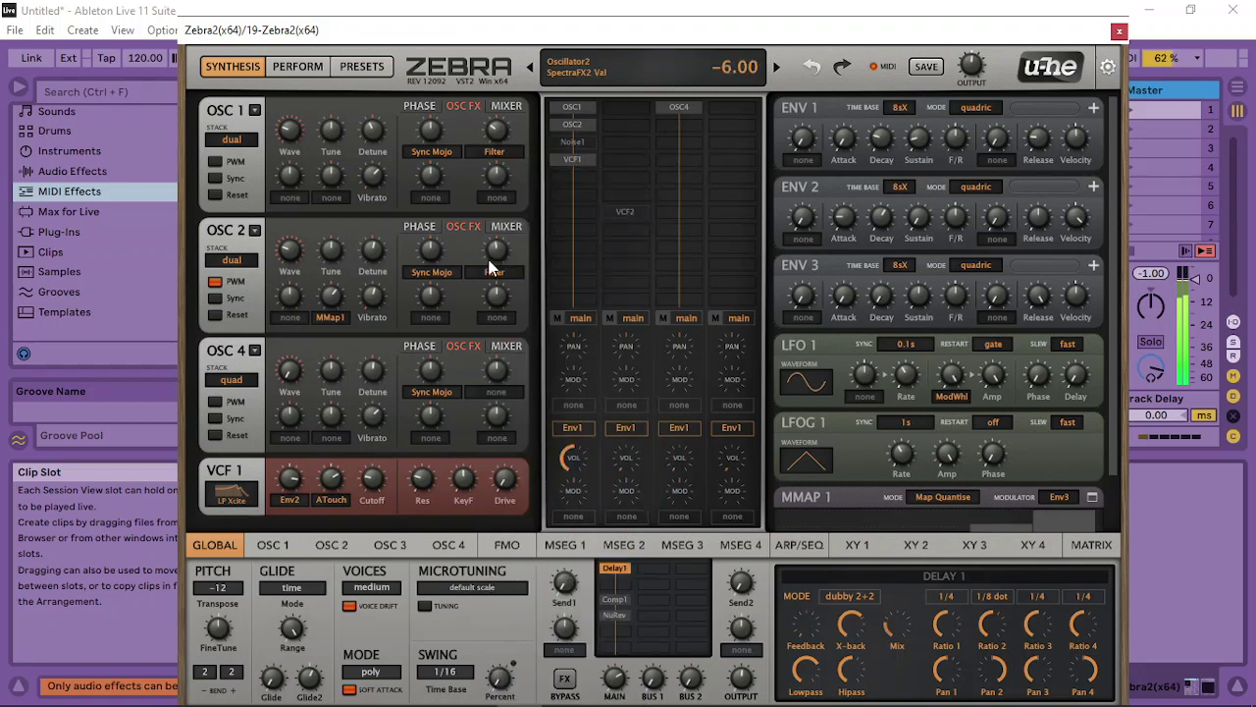
pyautogui.moveTo(489, 267); pyautogui.dragTo(495, 292)
# Set OSC 4's second effect to Phase Root and try adjusting its Sync Mojo amount
pyautogui.click(496, 392)
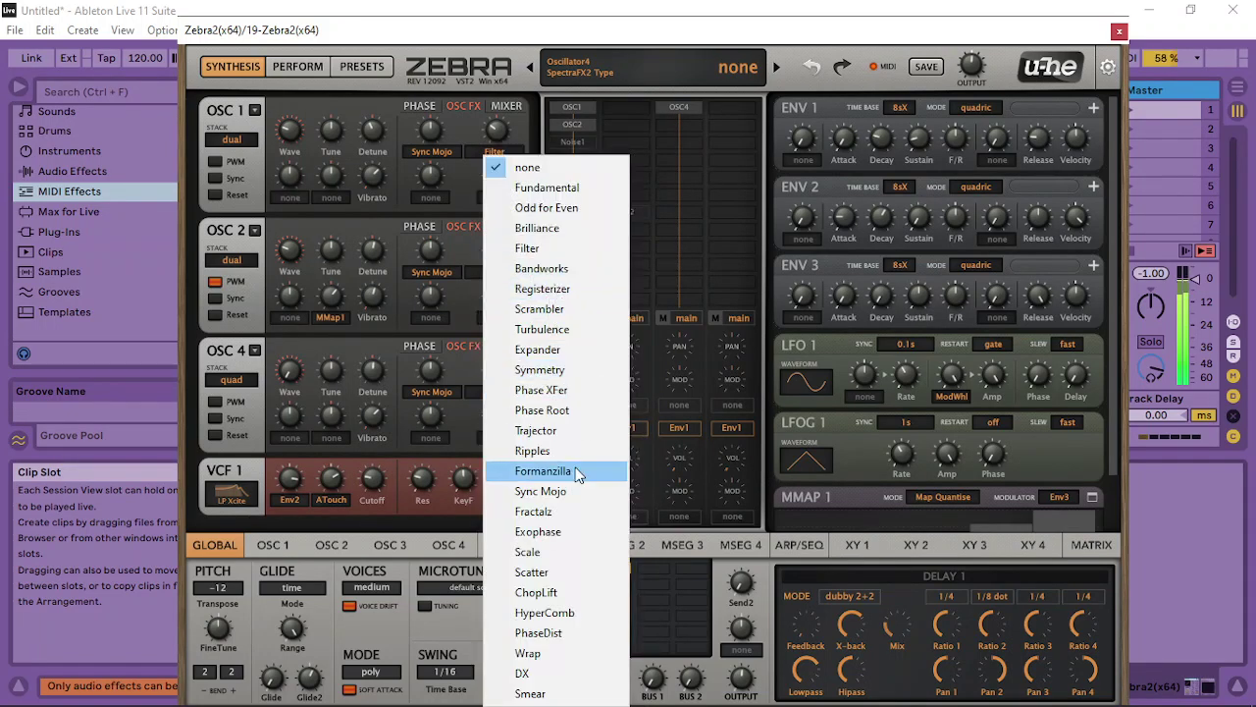
pyautogui.click(577, 411)
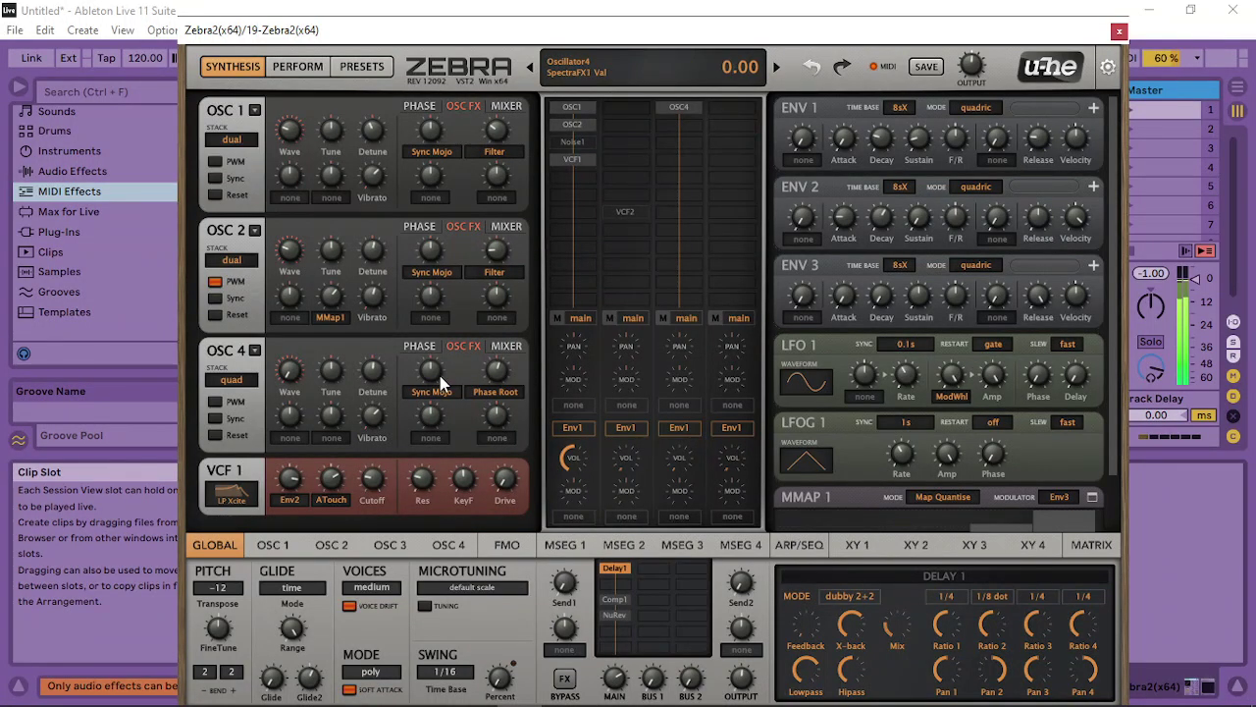
pyautogui.moveTo(432, 385); pyautogui.dragTo(425, 389)
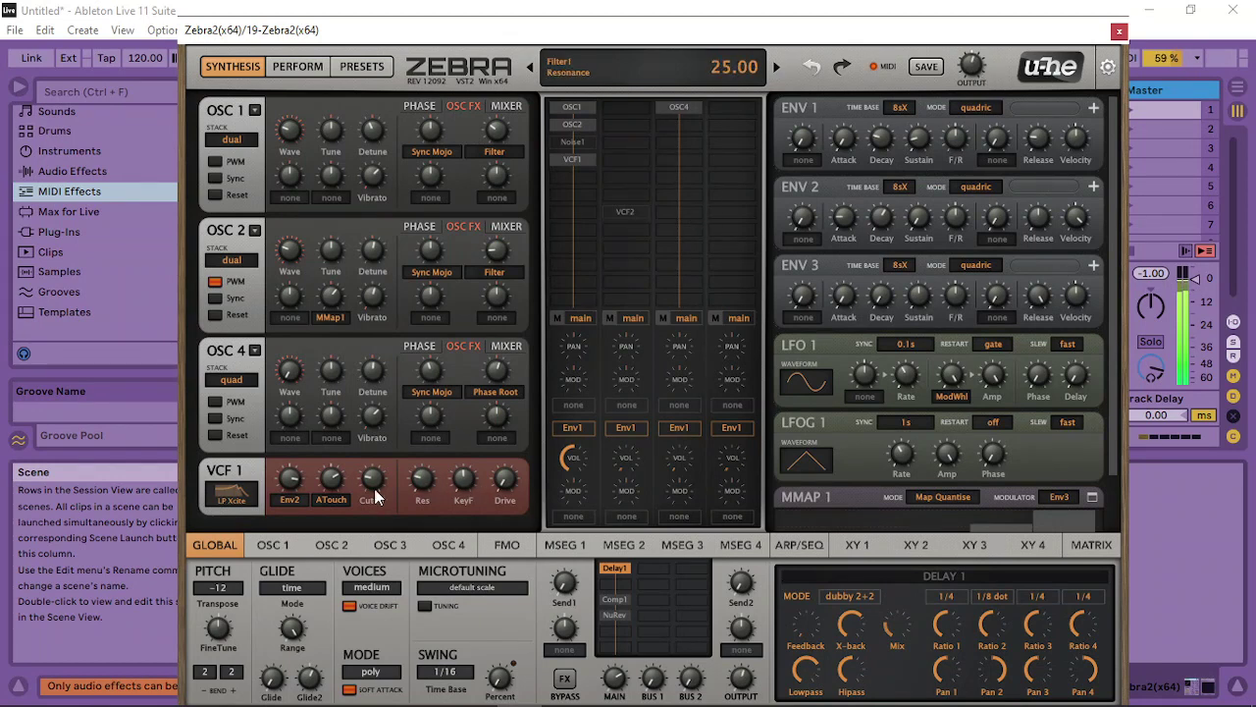
pyautogui.moveTo(492, 430); pyautogui.dragTo(506, 425)
# Insert a Compressor after Zebra2 and enable its sidechain with GH as the audio source
pyautogui.click(1120, 32)
pyautogui.click(70, 172)
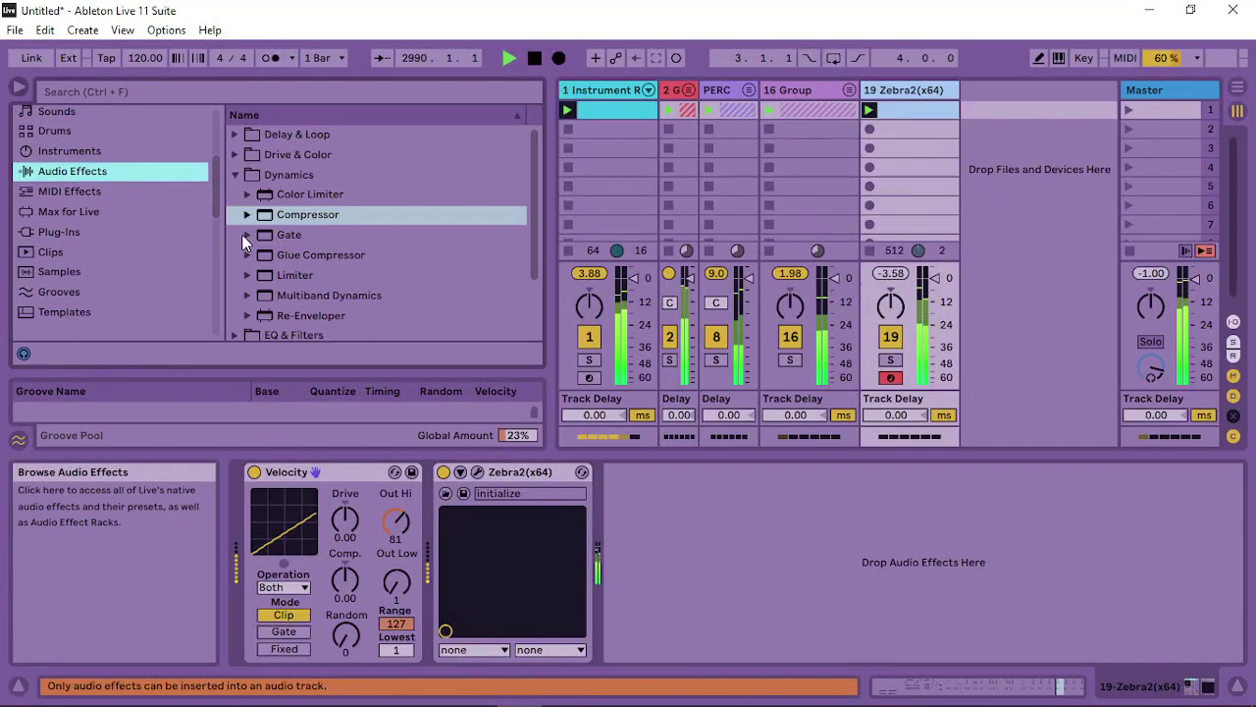
pyautogui.moveTo(328, 214); pyautogui.dragTo(859, 538)
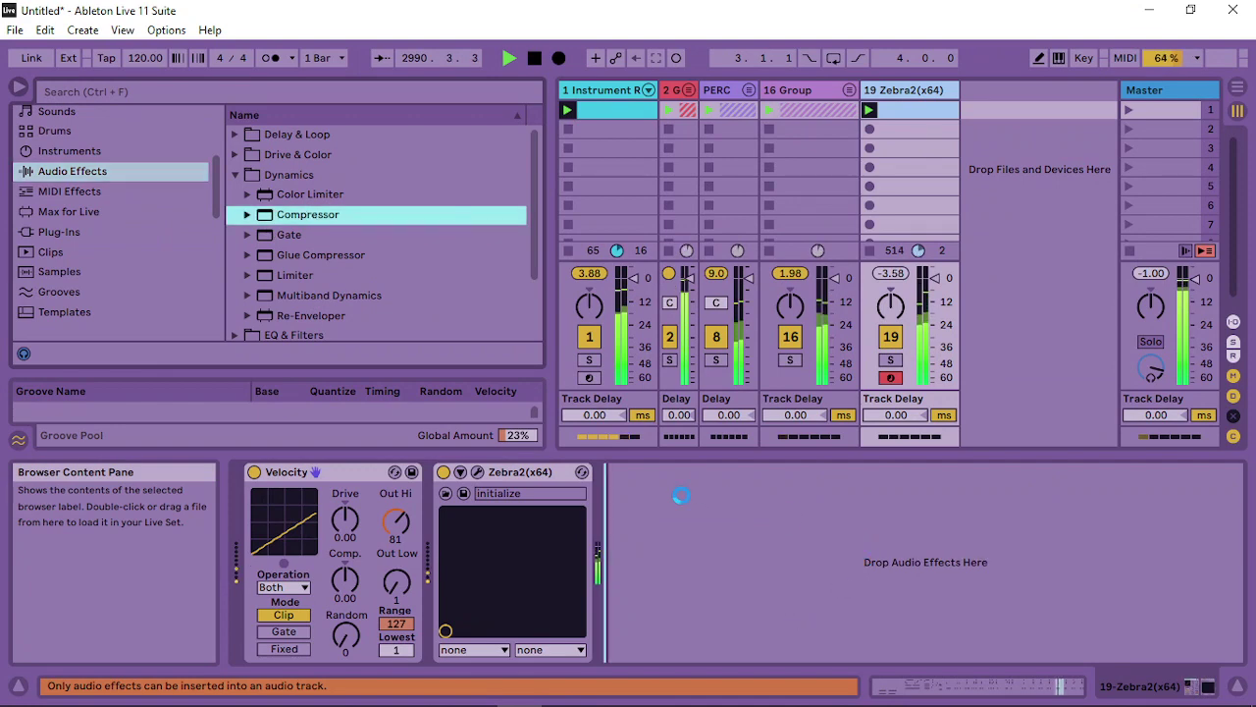
pyautogui.click(631, 472)
pyautogui.click(631, 472)
pyautogui.click(631, 472)
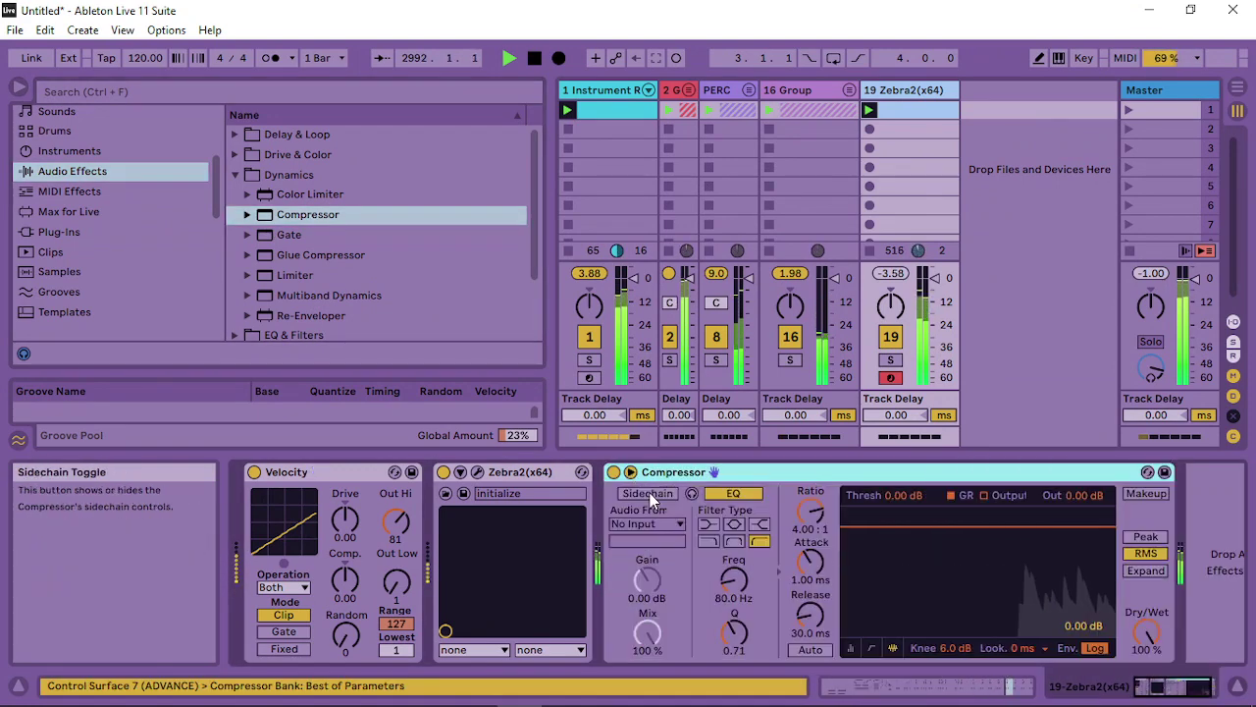
pyautogui.click(650, 493)
pyautogui.click(647, 523)
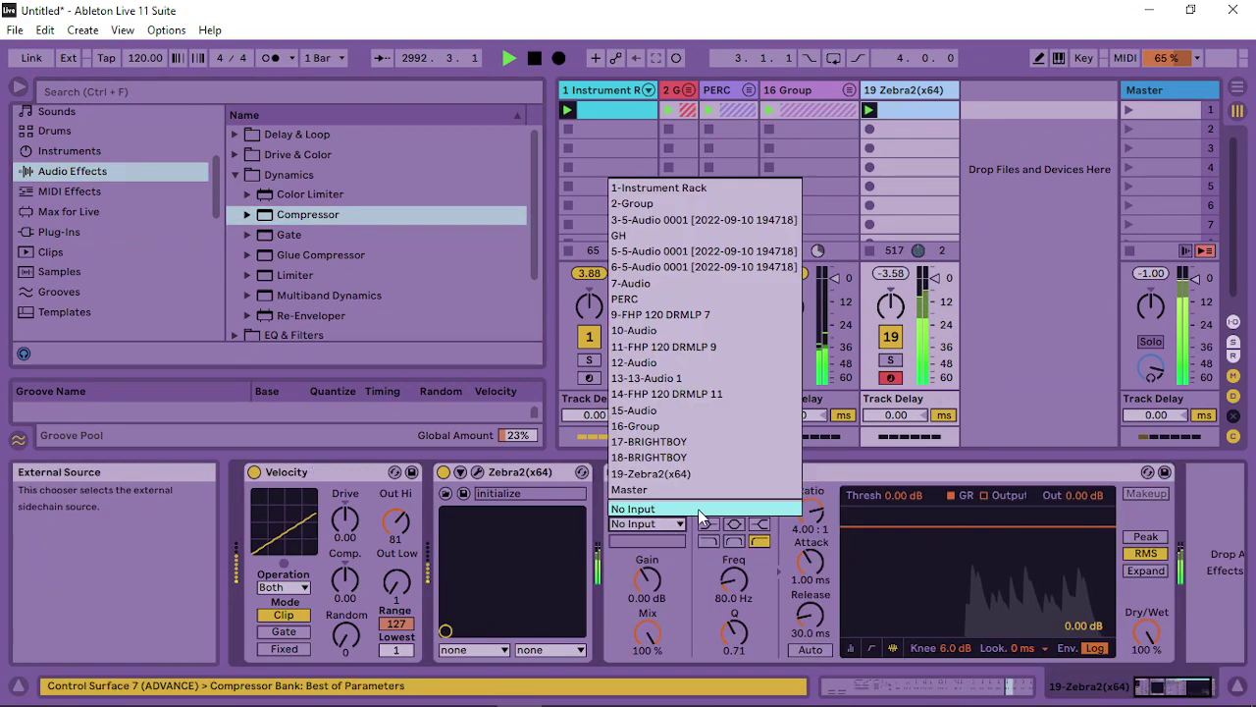
pyautogui.click(679, 235)
# Set the Compressor's threshold to -20.1 dB and release to 323 ms
pyautogui.click(852, 645)
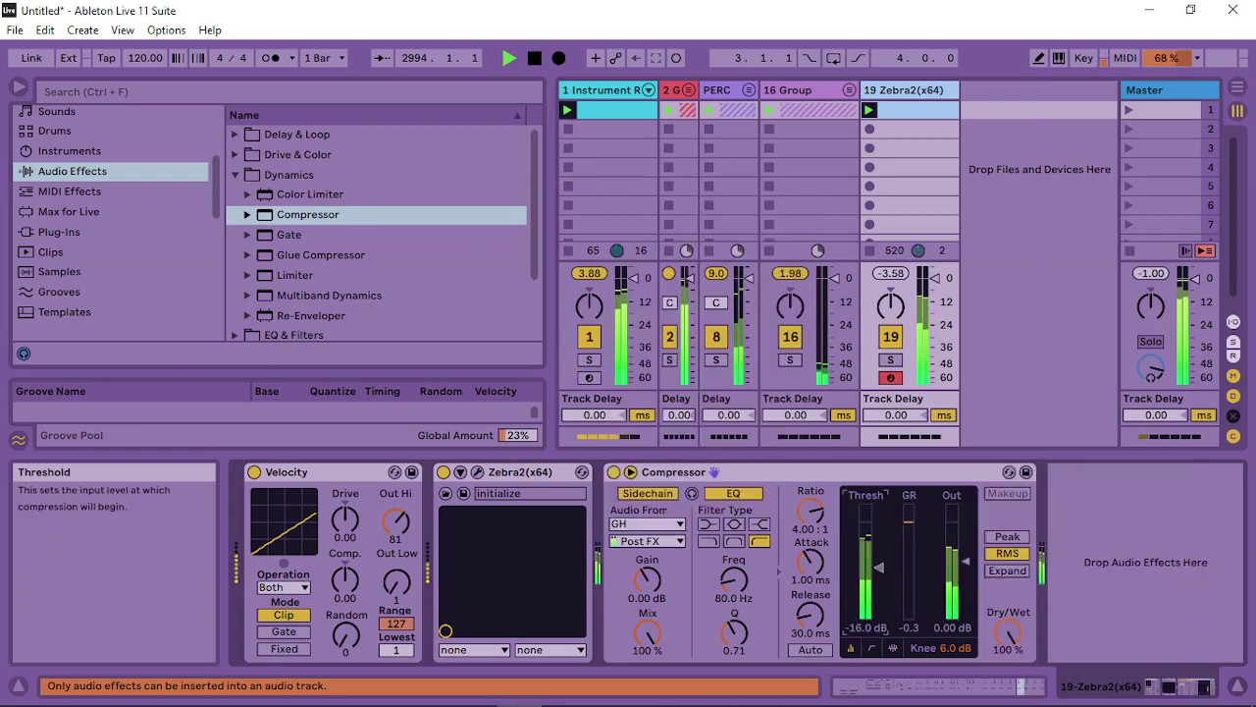
pyautogui.moveTo(878, 567); pyautogui.dragTo(878, 578)
pyautogui.moveTo(808, 623); pyautogui.dragTo(808, 581)
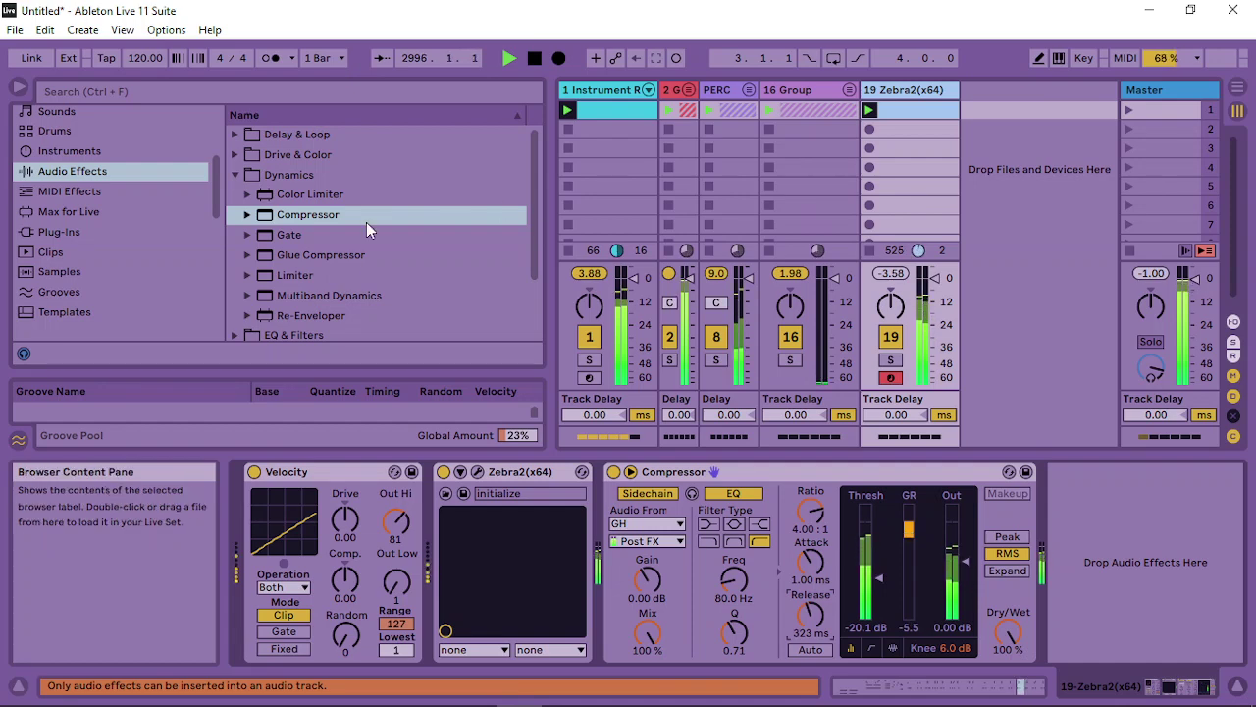
# Insert EQ Eight between Zebra2 and the Compressor and make band 1 a low cut at 48.9 Hz
pyautogui.click(235, 336)
pyautogui.moveTo(323, 229); pyautogui.dragTo(625, 567)
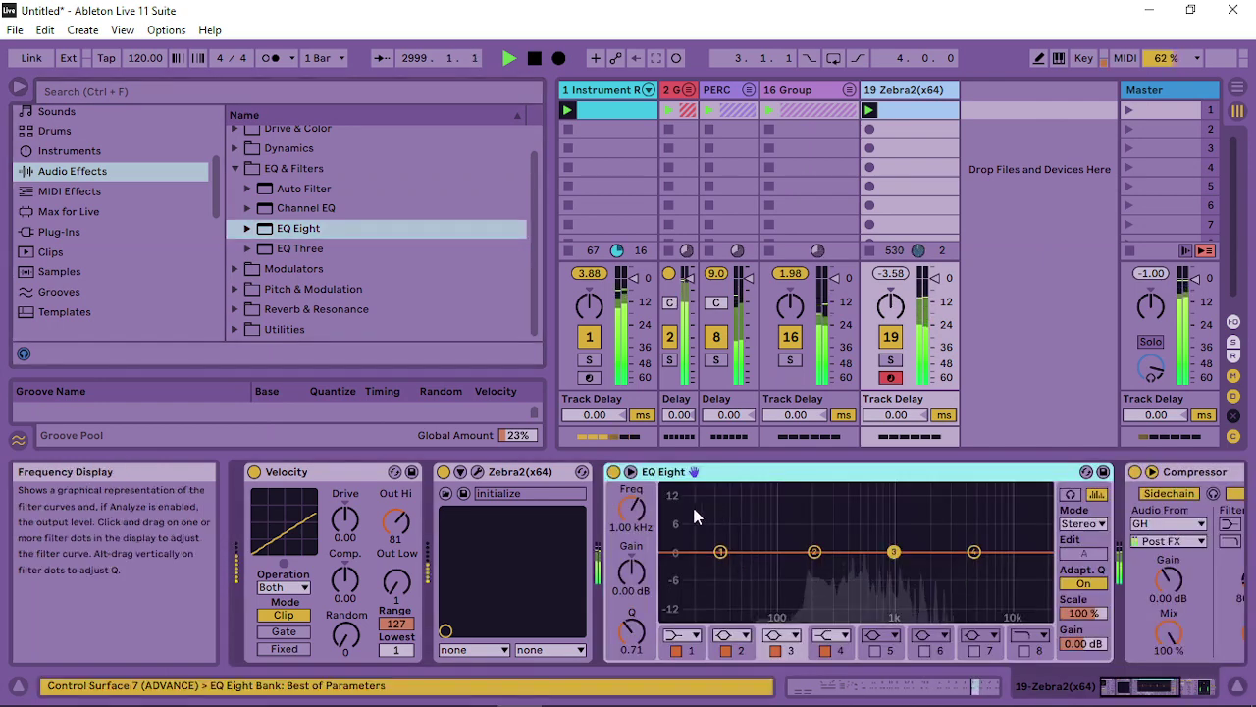
pyautogui.moveTo(700, 517); pyautogui.dragTo(740, 609)
pyautogui.click(677, 635)
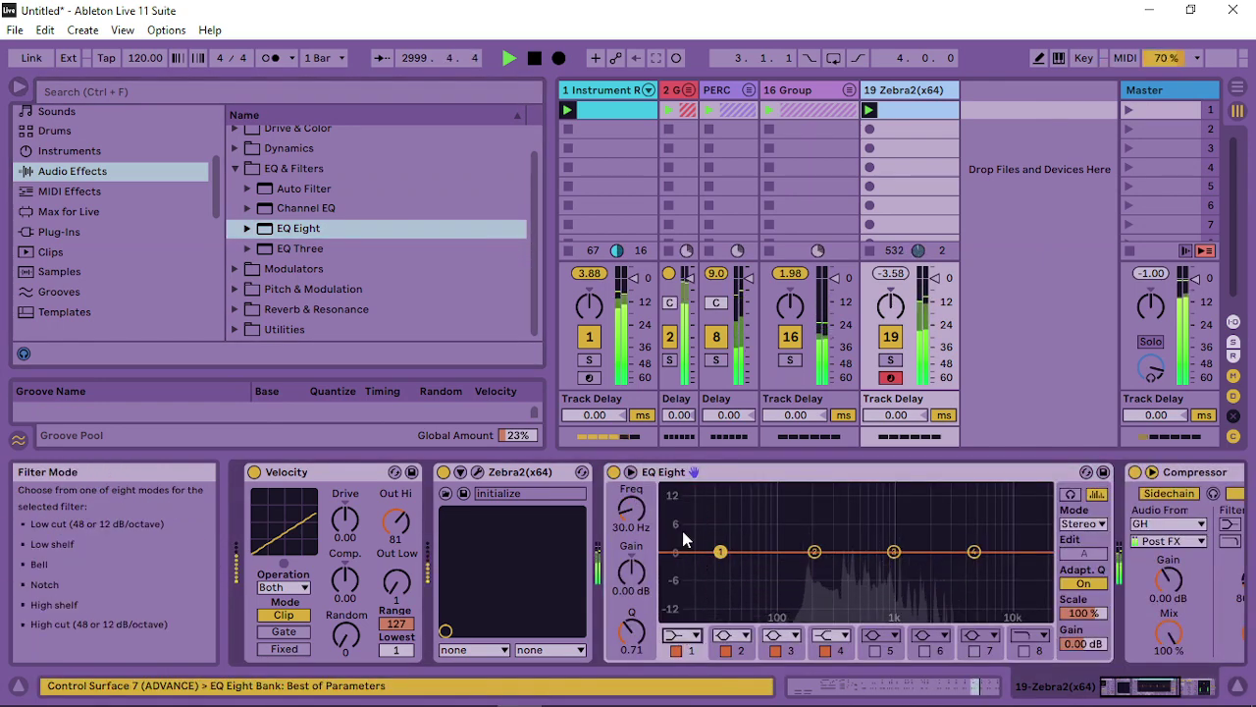
pyautogui.click(685, 526)
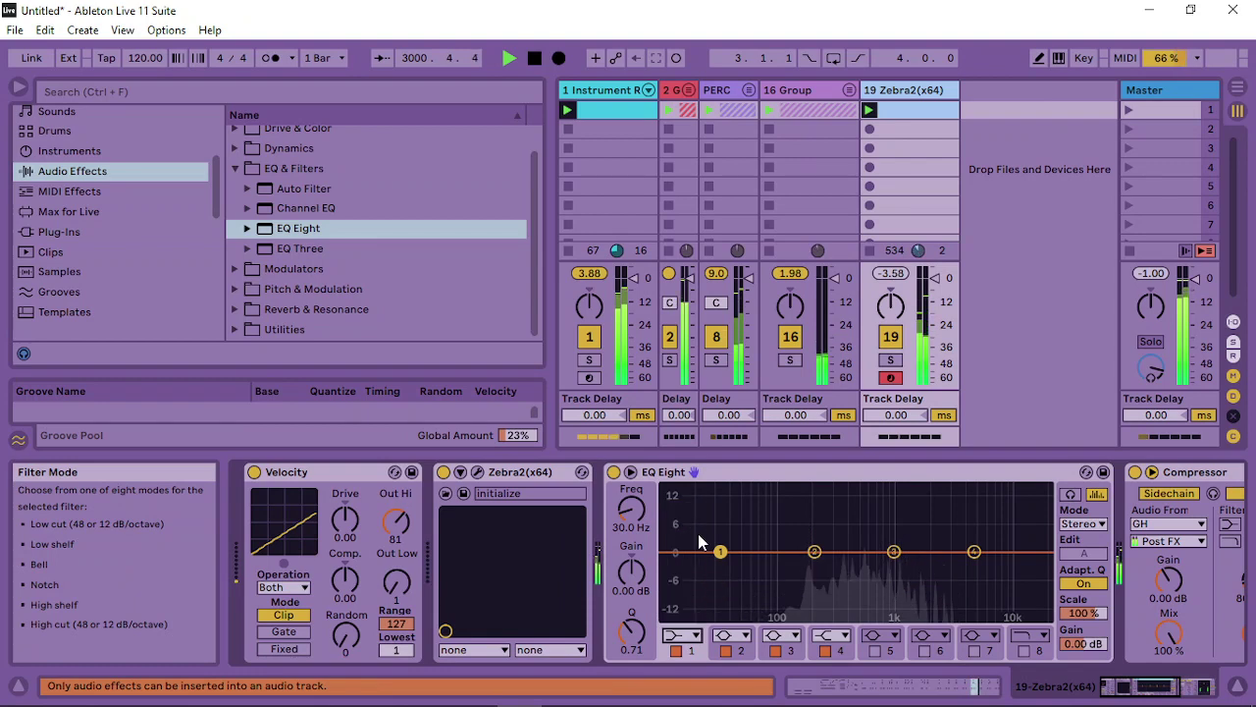
pyautogui.moveTo(630, 516)
pyautogui.mouseDown()
pyautogui.moveTo(630, 481)
pyautogui.moveTo(630, 502)
pyautogui.mouseUp()
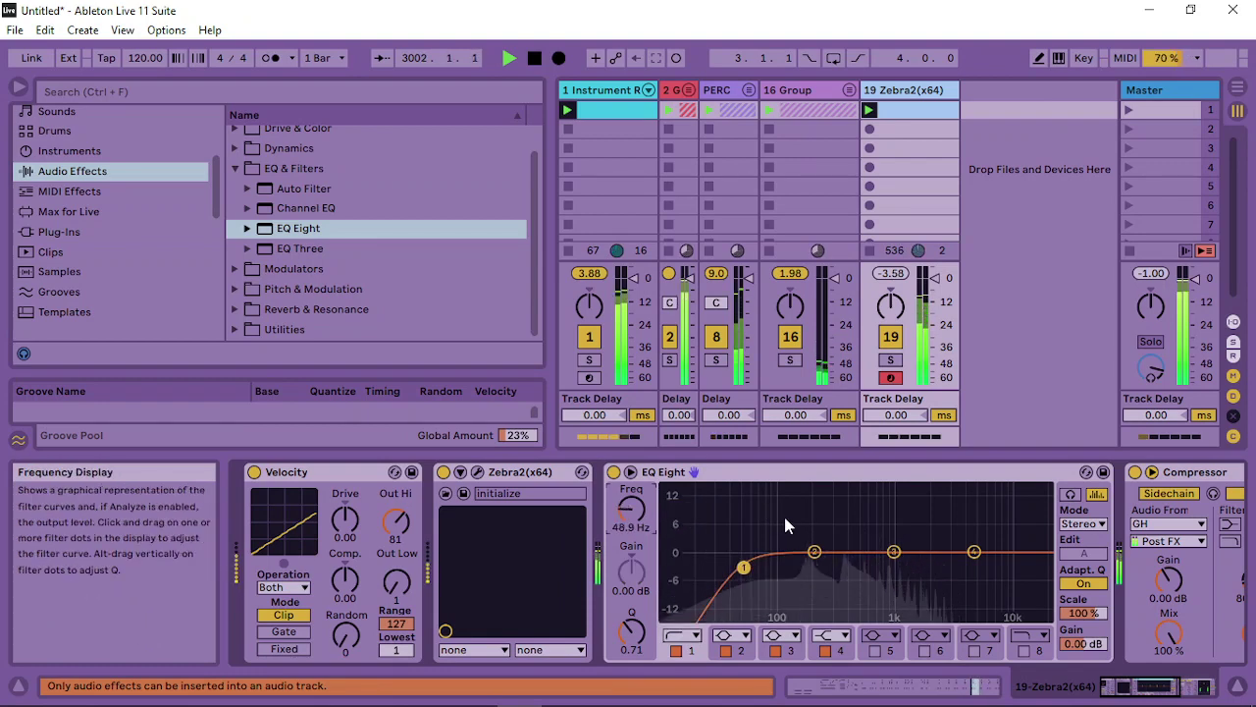
# Make EQ band 2 a narrow cut of about 8 dB near 200 Hz and boost band 3 by 4.83 dB at 1.26 kHz
pyautogui.click(815, 552)
pyautogui.moveTo(630, 633); pyautogui.dragTo(630, 574)
pyautogui.moveTo(811, 553); pyautogui.dragTo(815, 590)
pyautogui.moveTo(894, 551)
pyautogui.mouseDown()
pyautogui.moveTo(892, 516)
pyautogui.moveTo(905, 531)
pyautogui.mouseUp()
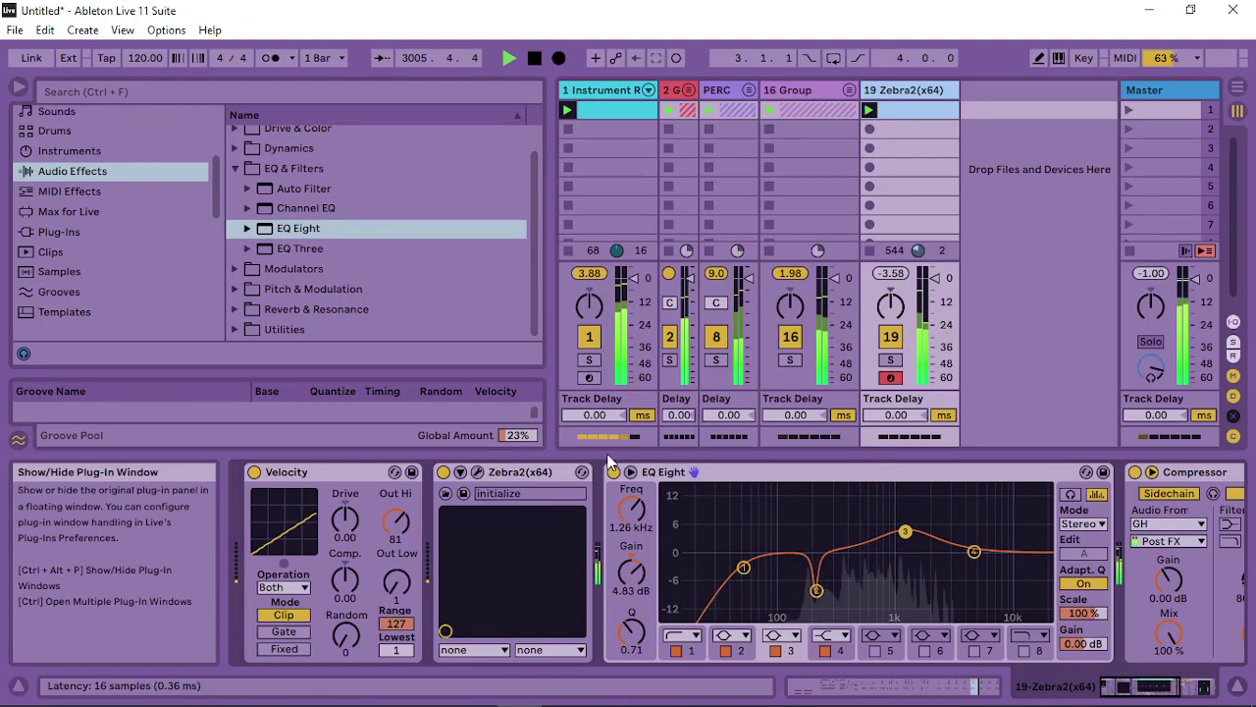
# Reopen the Zebra2 editor and replace OSC4 in the third lane with a Fold1 module
pyautogui.hotkey('ctrl', 'alt', 'p')
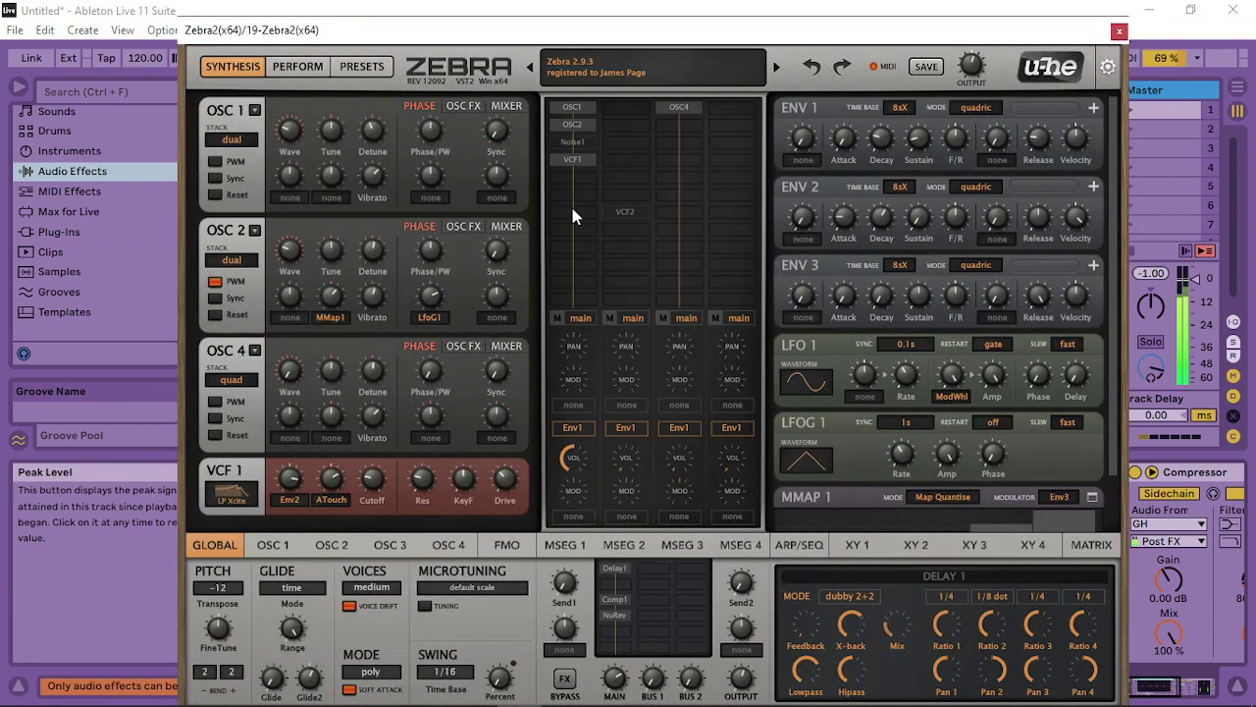
pyautogui.click(679, 107)
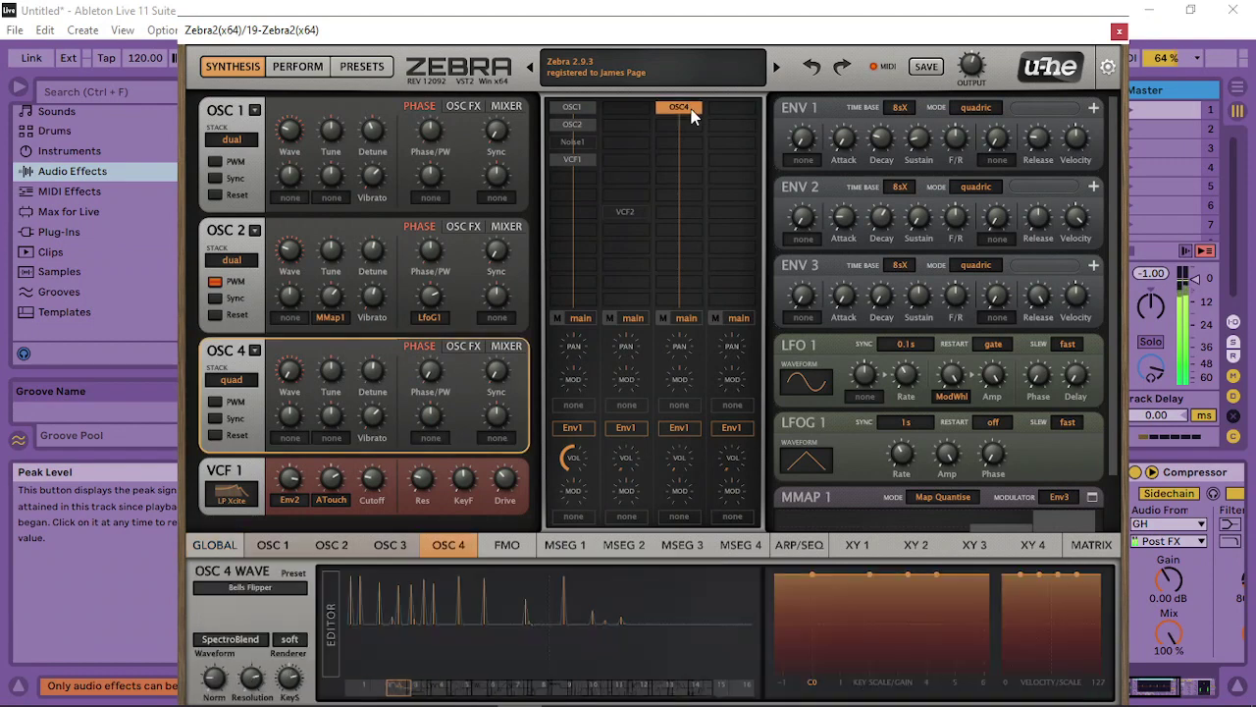
pyautogui.rightClick(692, 117)
pyautogui.click(746, 261)
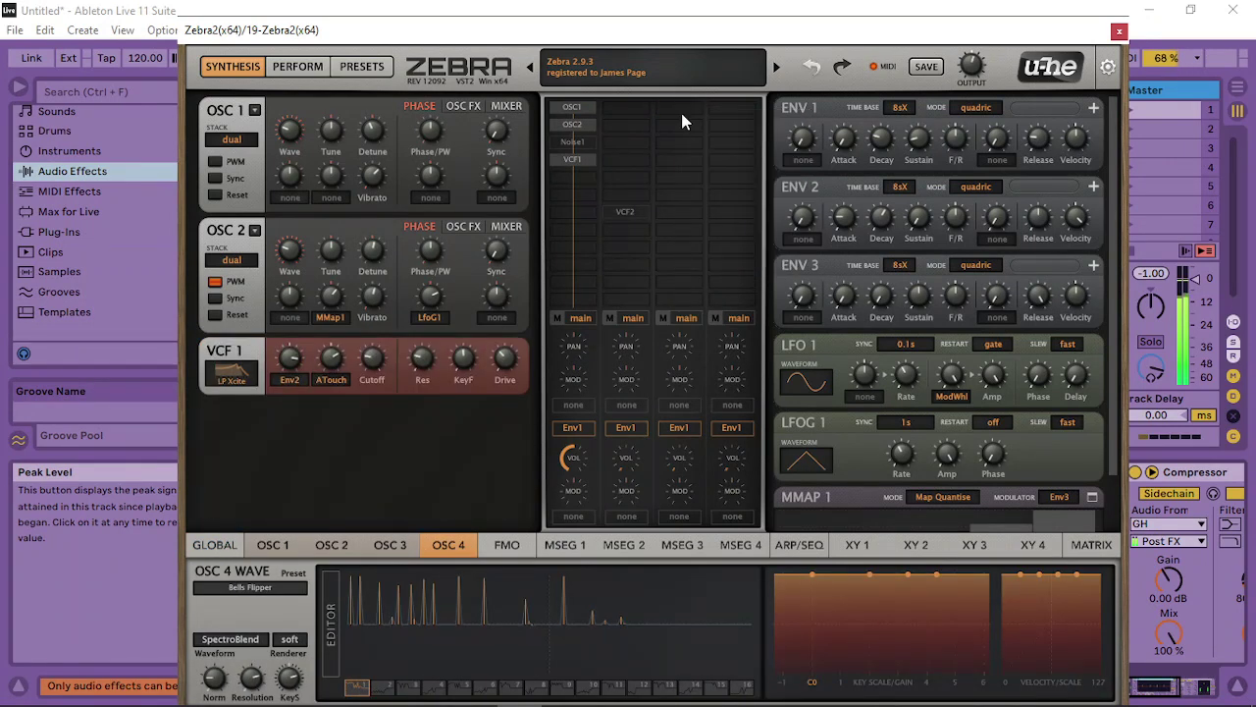
pyautogui.click(683, 111)
pyautogui.click(726, 631)
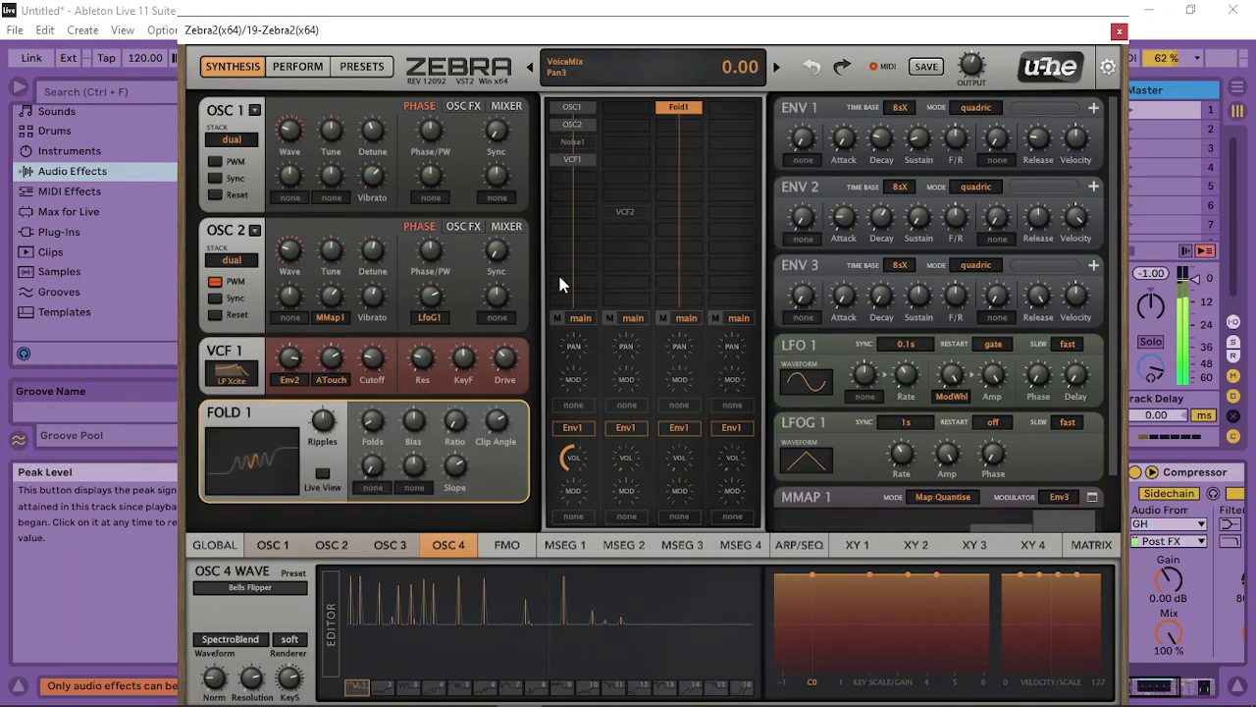
# Add a Mix1 module to the first lane, level with VCF2, and feed it from the third lane's Fold1
pyautogui.click(566, 178)
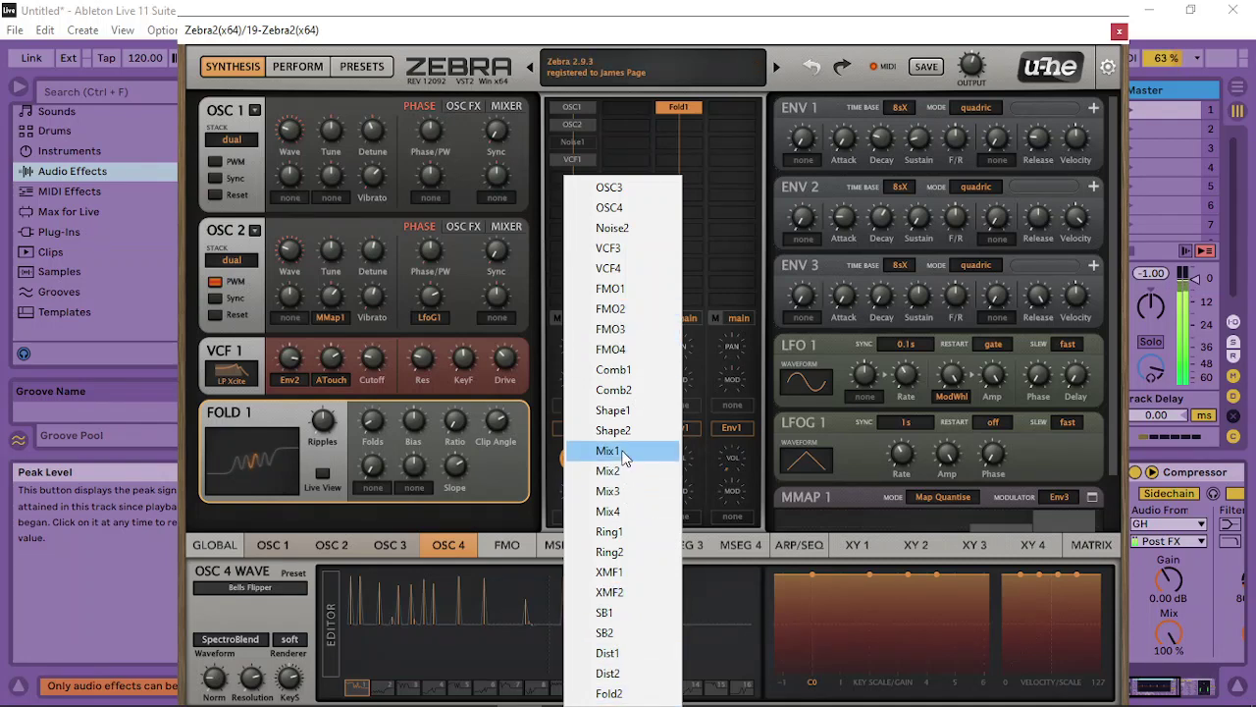
pyautogui.click(607, 450)
pyautogui.rightClick(592, 226)
pyautogui.click(628, 110)
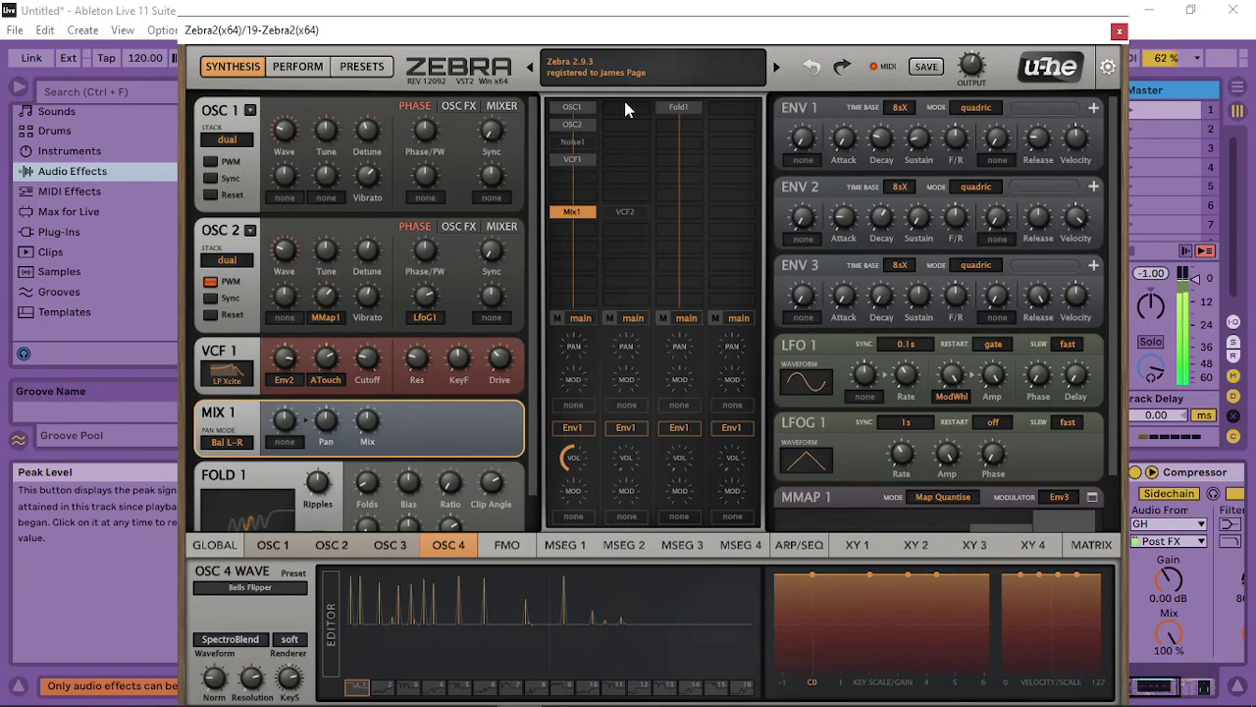
pyautogui.rightClick(569, 222)
pyautogui.click(656, 366)
# Assign Mix 1's Mix as the target of modulation matrix slot 1, with LfoG1 as its source
pyautogui.click(1079, 547)
pyautogui.moveTo(379, 596); pyautogui.dragTo(367, 420)
pyautogui.click(222, 602)
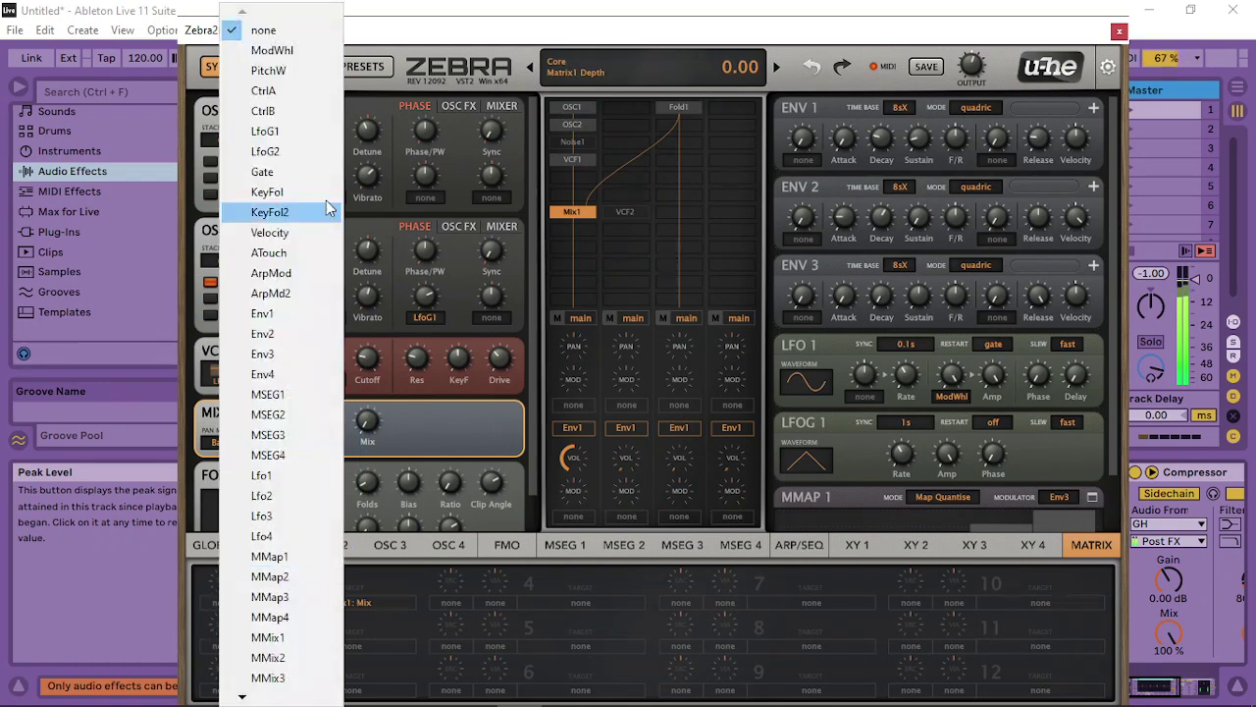
pyautogui.click(304, 132)
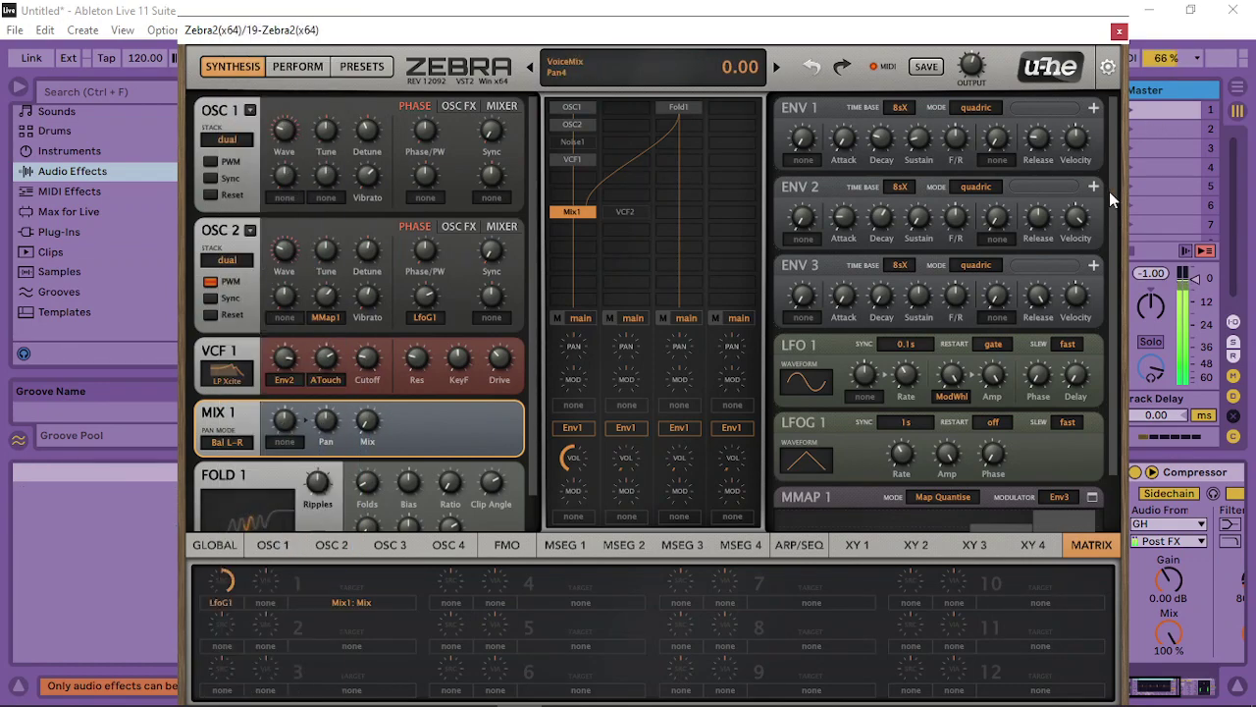
# Set LFOG 1 to restart on each bar and offset its phase slightly
pyautogui.scroll(-2, 1118, 196)
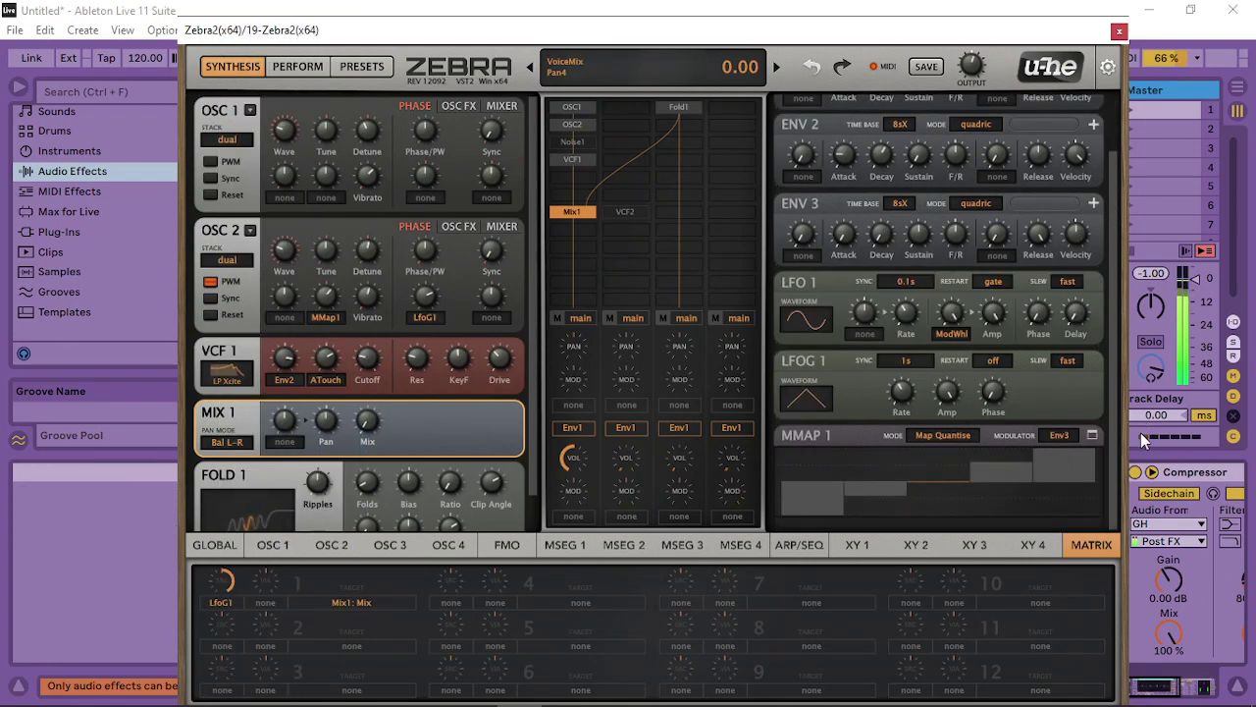
pyautogui.click(997, 368)
pyautogui.click(1035, 63)
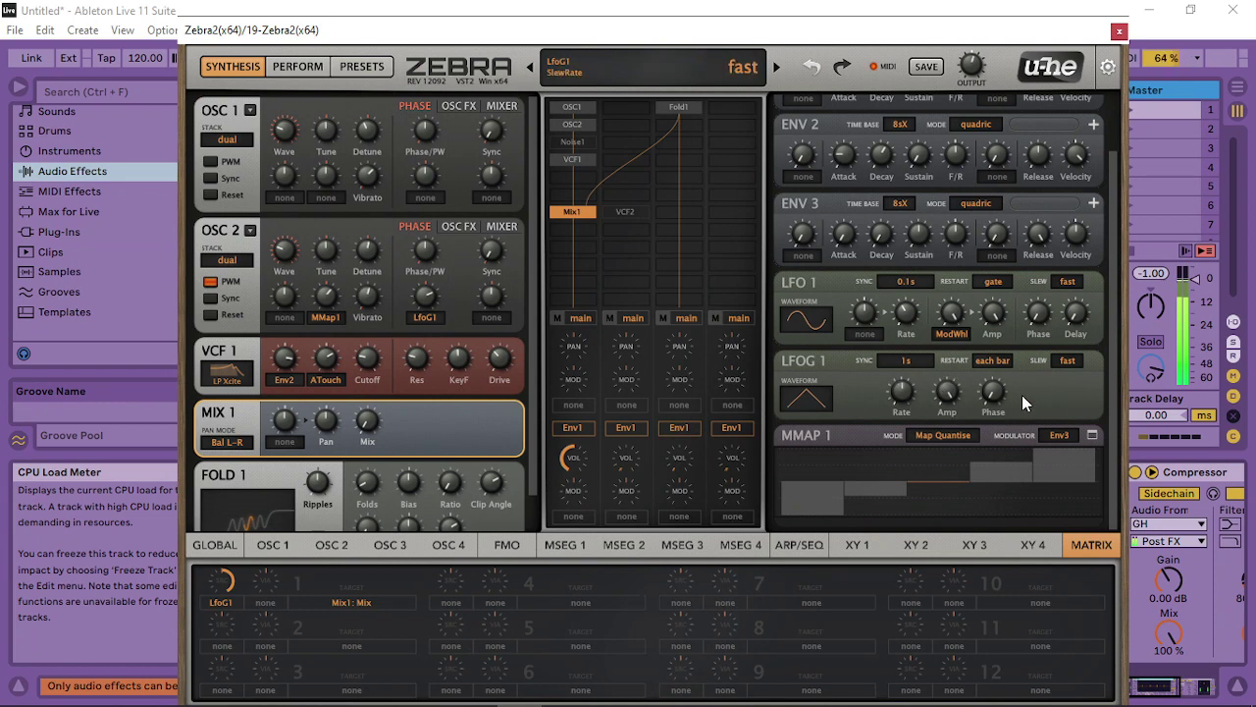
pyautogui.moveTo(995, 393); pyautogui.dragTo(1007, 376)
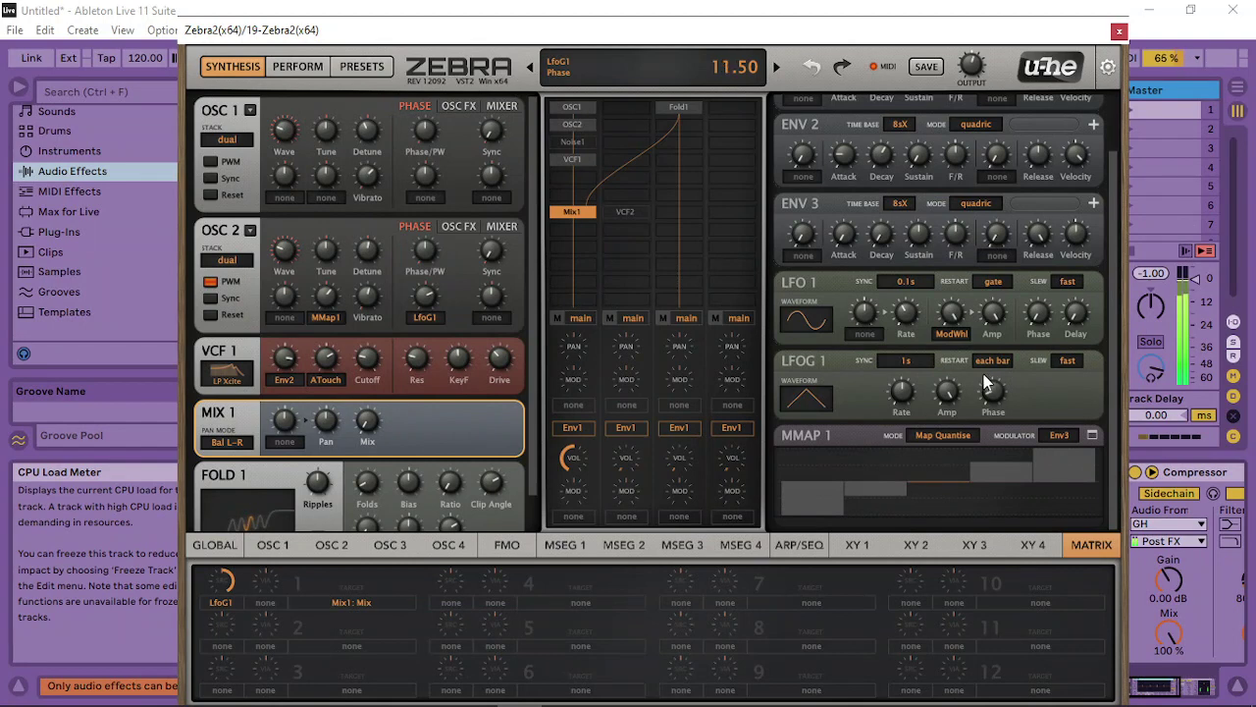
pyautogui.moveTo(998, 381); pyautogui.dragTo(997, 389)
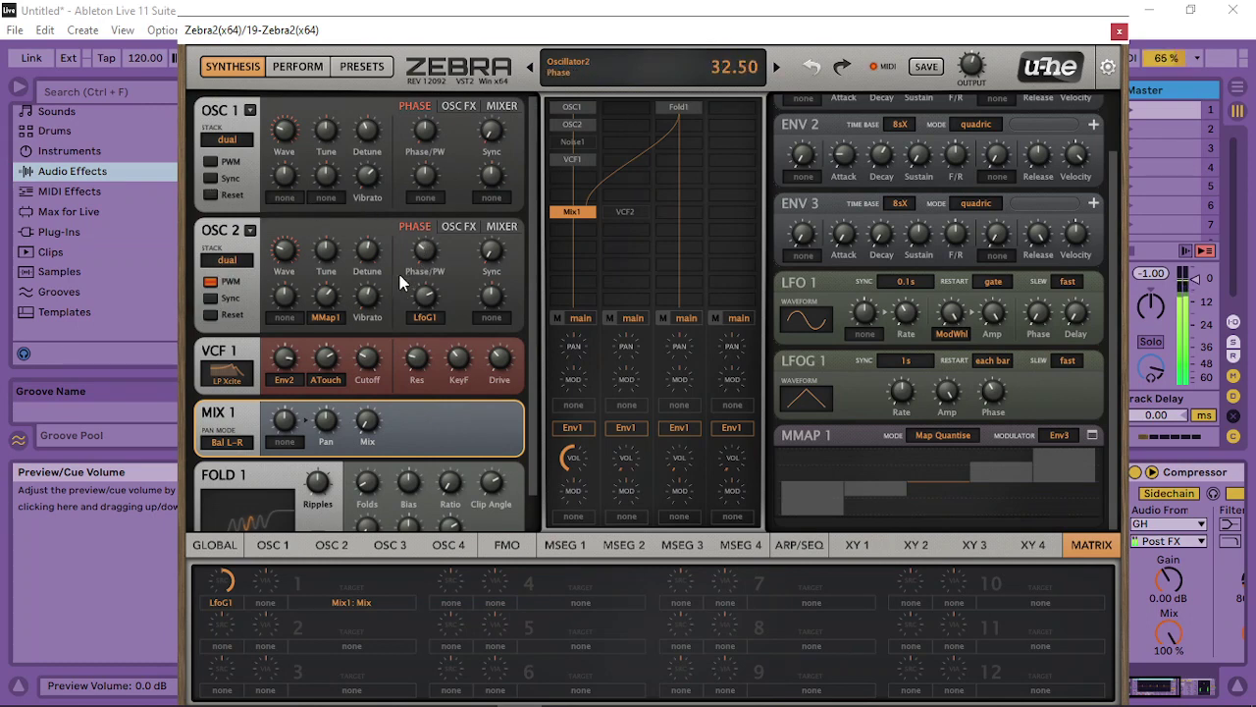
# Adjust OSC 2's Phase/PW amount, turn on its Sync option and return to its phase controls
pyautogui.moveTo(417, 280); pyautogui.dragTo(433, 277)
pyautogui.click(475, 225)
pyautogui.click(215, 300)
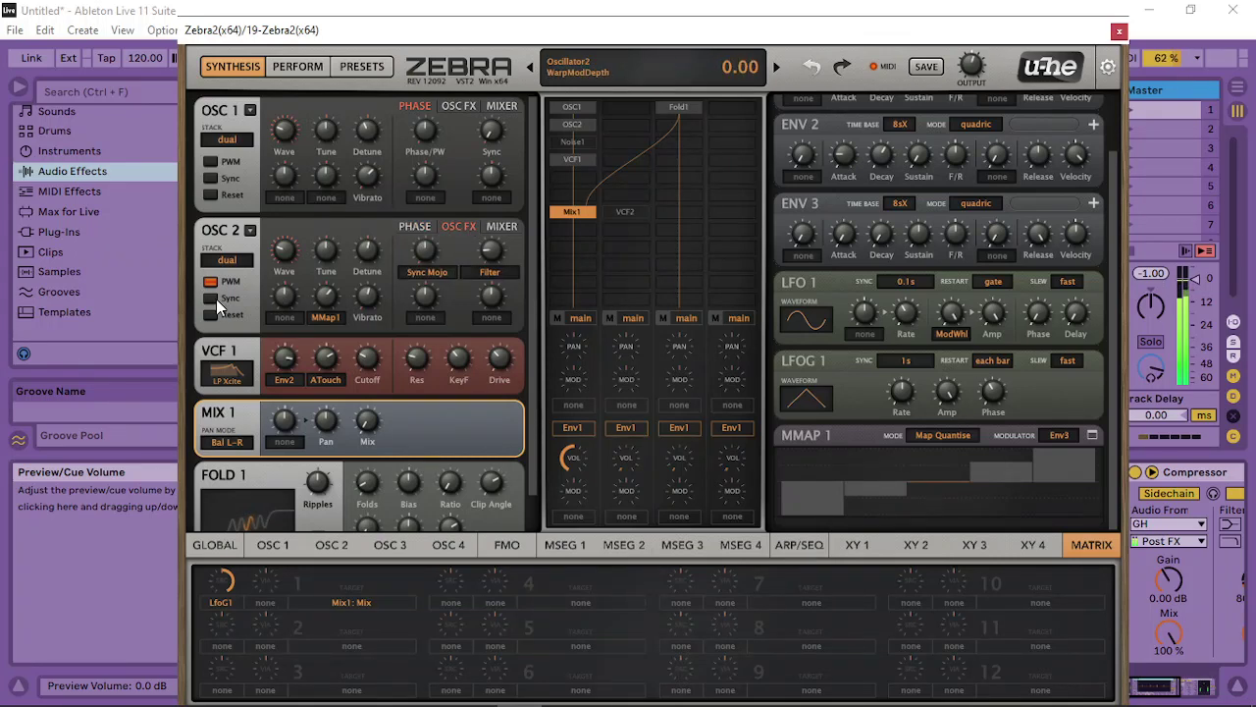
pyautogui.click(419, 226)
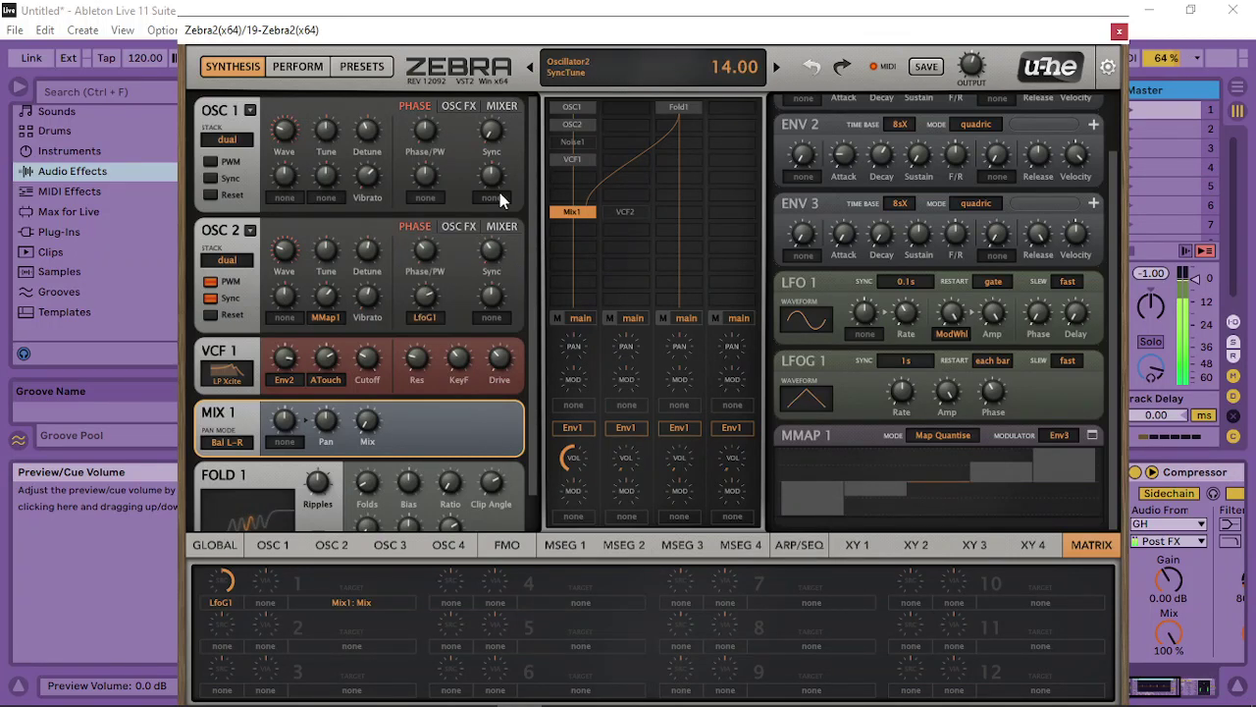